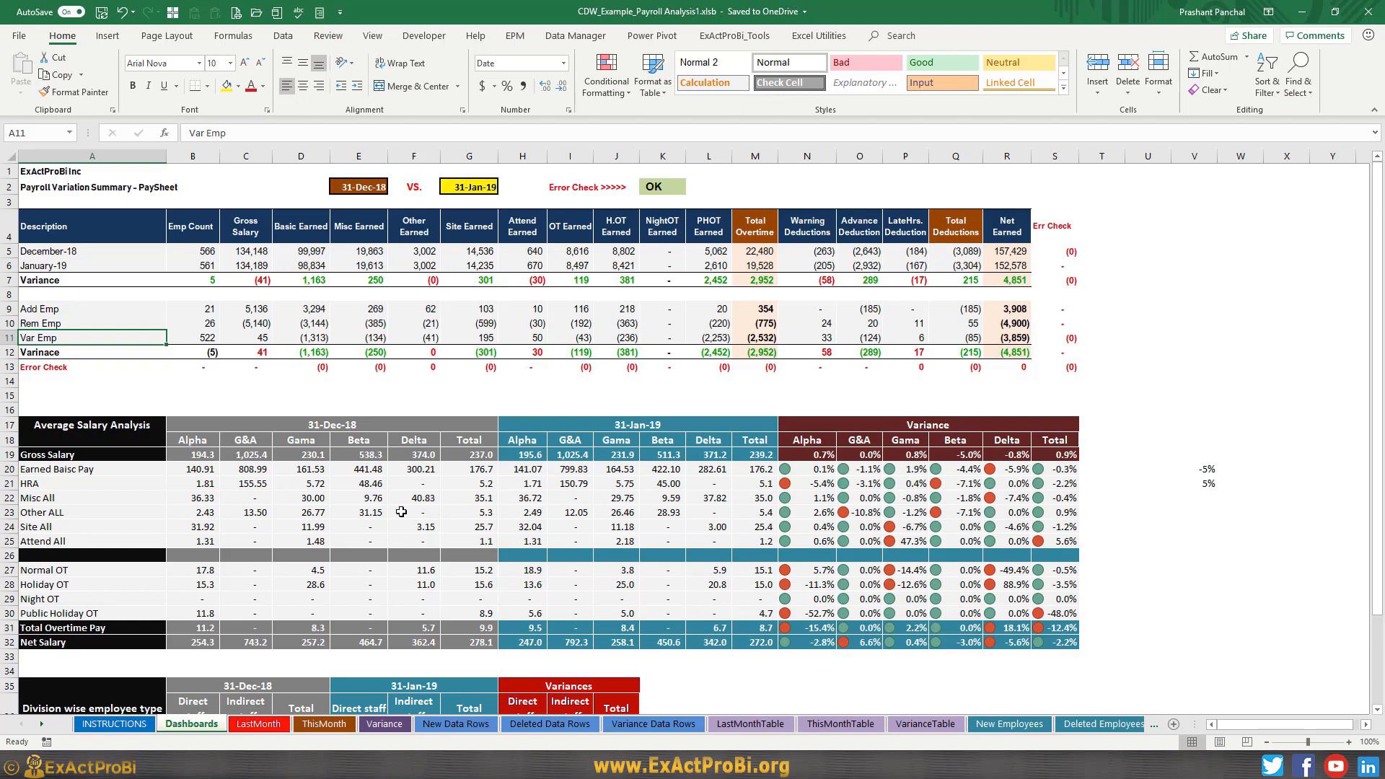
# - Inspect the January Earned Baisc Pay formulas on the Dashboards sheet and look through the sheets from INSTRUCTIONS to Variance
pyautogui.click(757, 473)
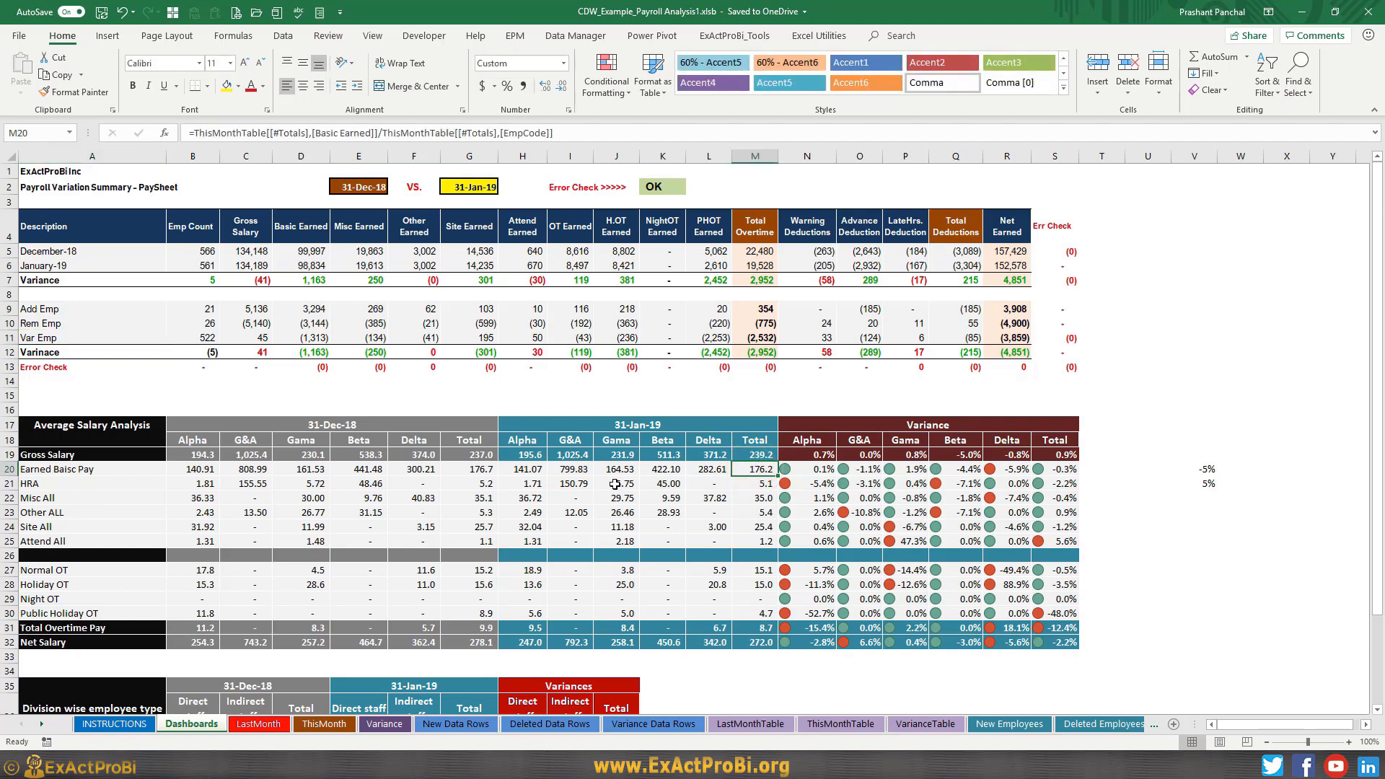
pyautogui.click(534, 472)
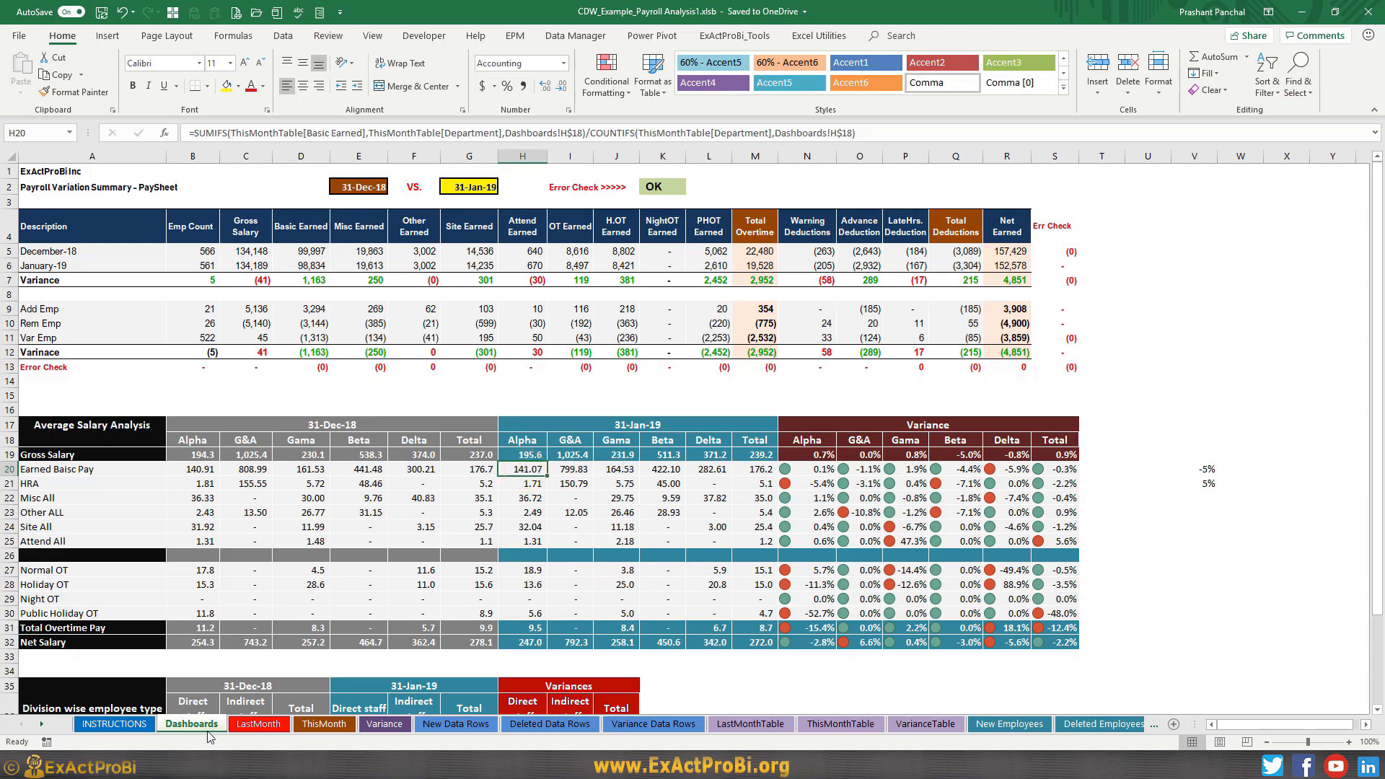
pyautogui.click(132, 724)
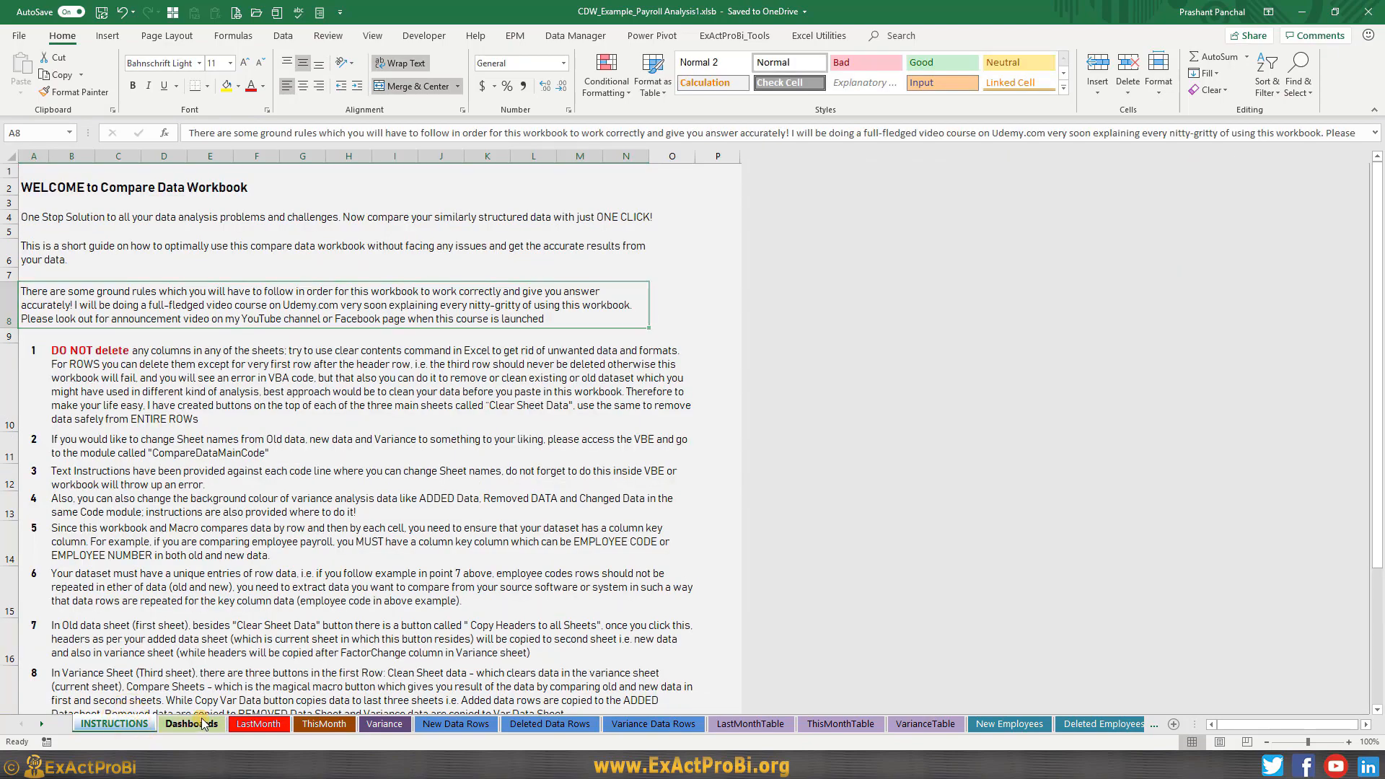
pyautogui.click(199, 725)
pyautogui.click(258, 725)
pyautogui.click(336, 729)
pyautogui.click(393, 728)
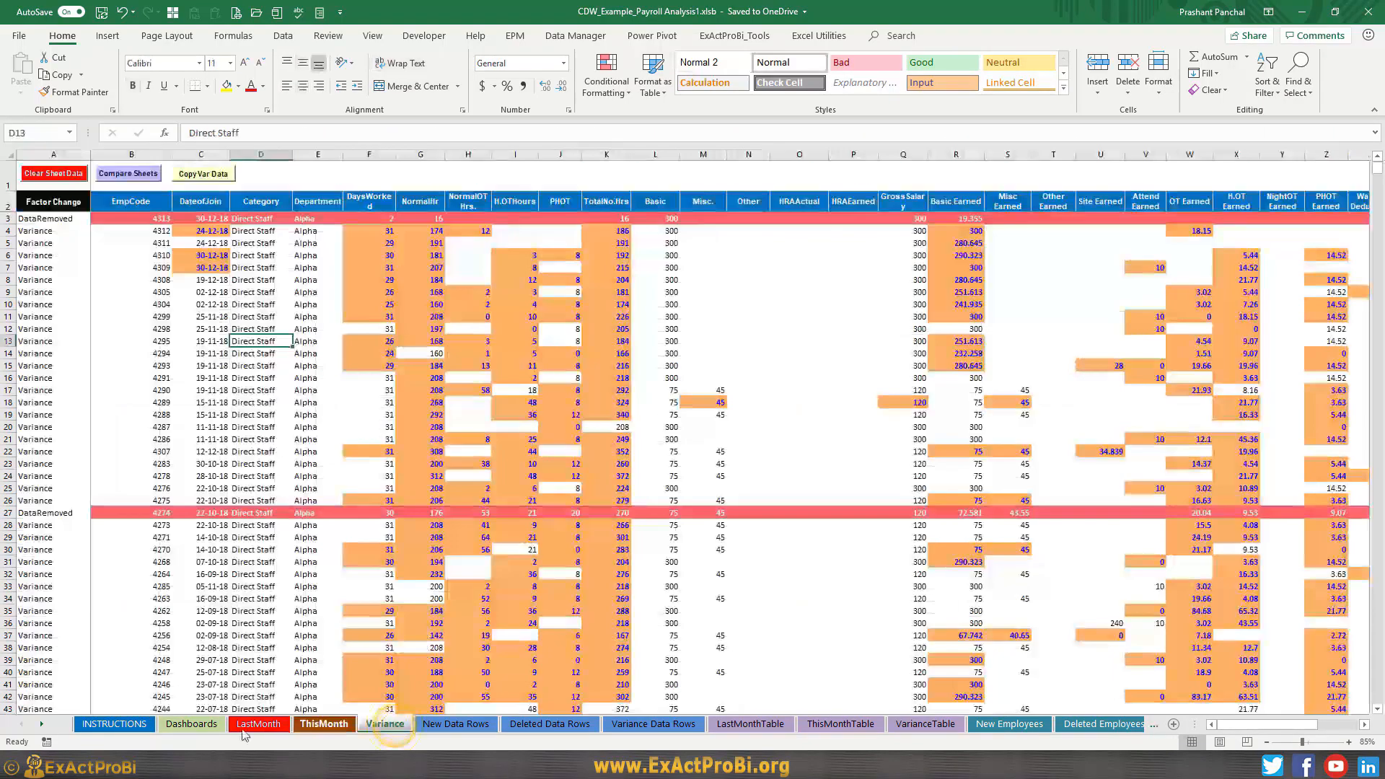
pyautogui.click(136, 725)
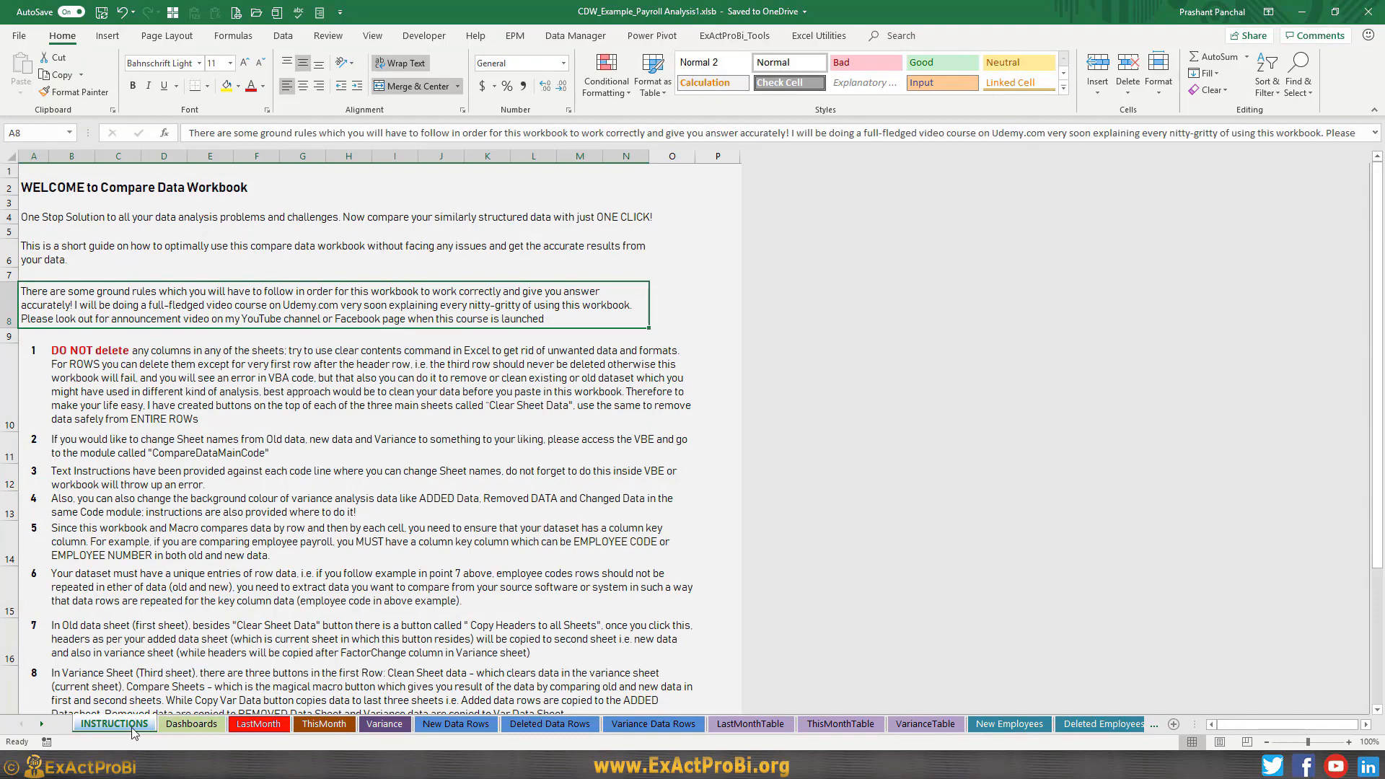
# - Look through the LastMonth, ThisMonth, Variance, New Data Rows, Deleted Data Rows and Variance Data Rows sheets
pyautogui.click(239, 725)
pyautogui.click(335, 724)
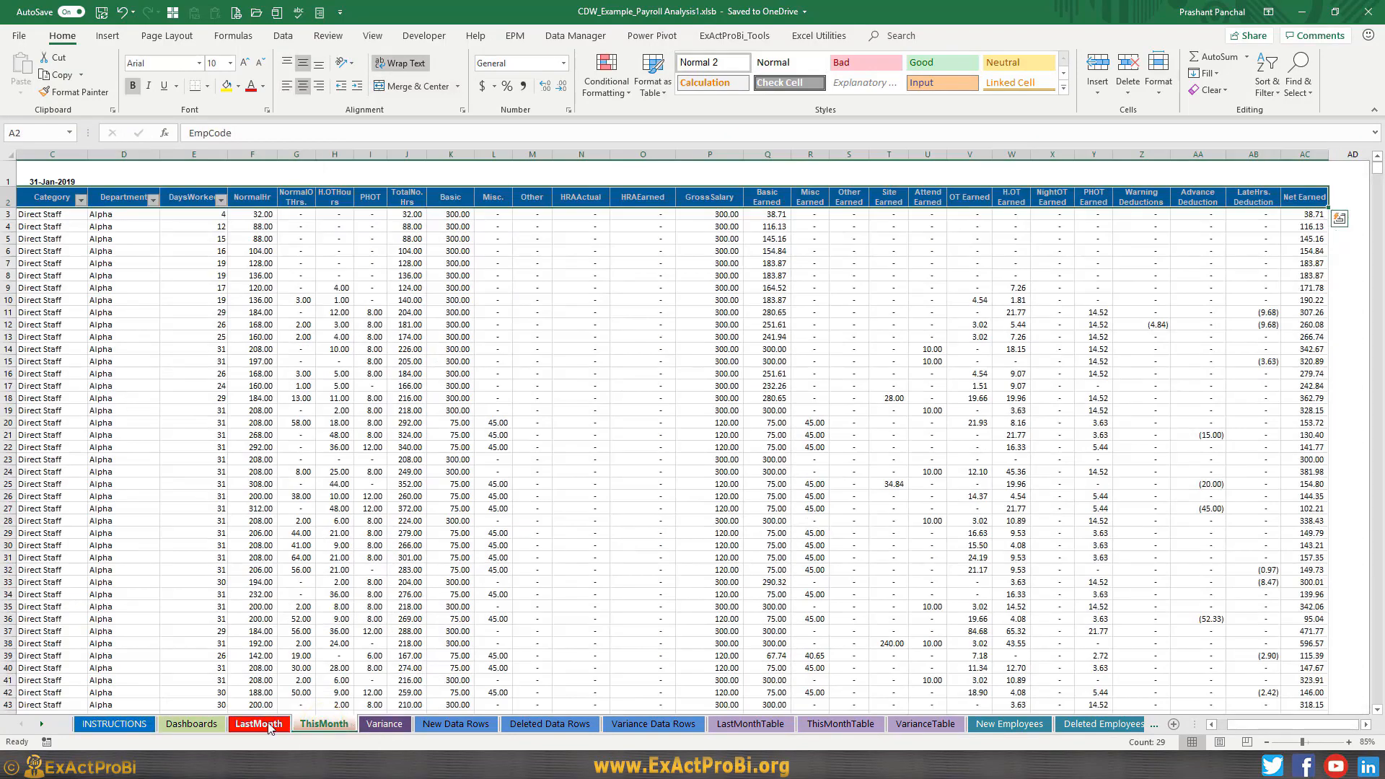
pyautogui.click(259, 725)
pyautogui.click(321, 726)
pyautogui.click(380, 726)
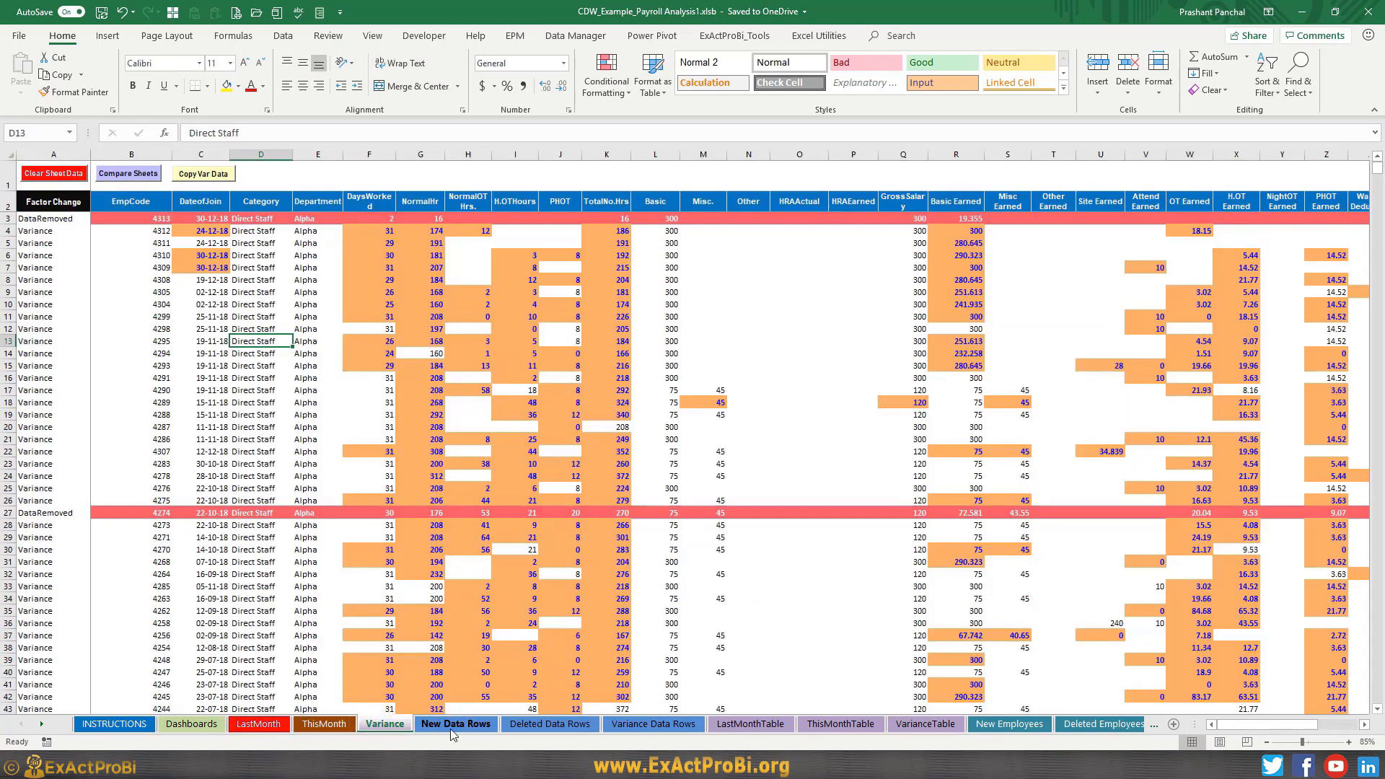
pyautogui.click(451, 729)
pyautogui.click(550, 726)
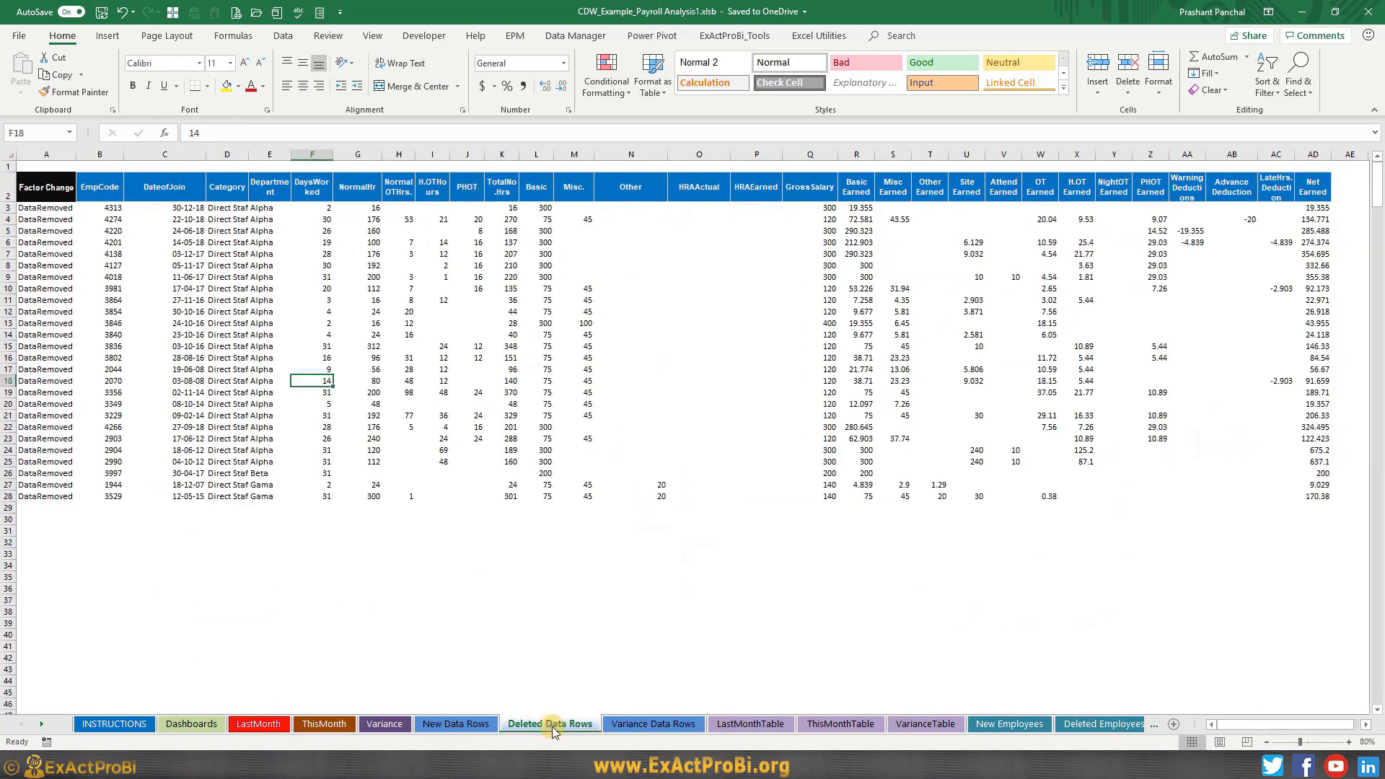
pyautogui.click(655, 726)
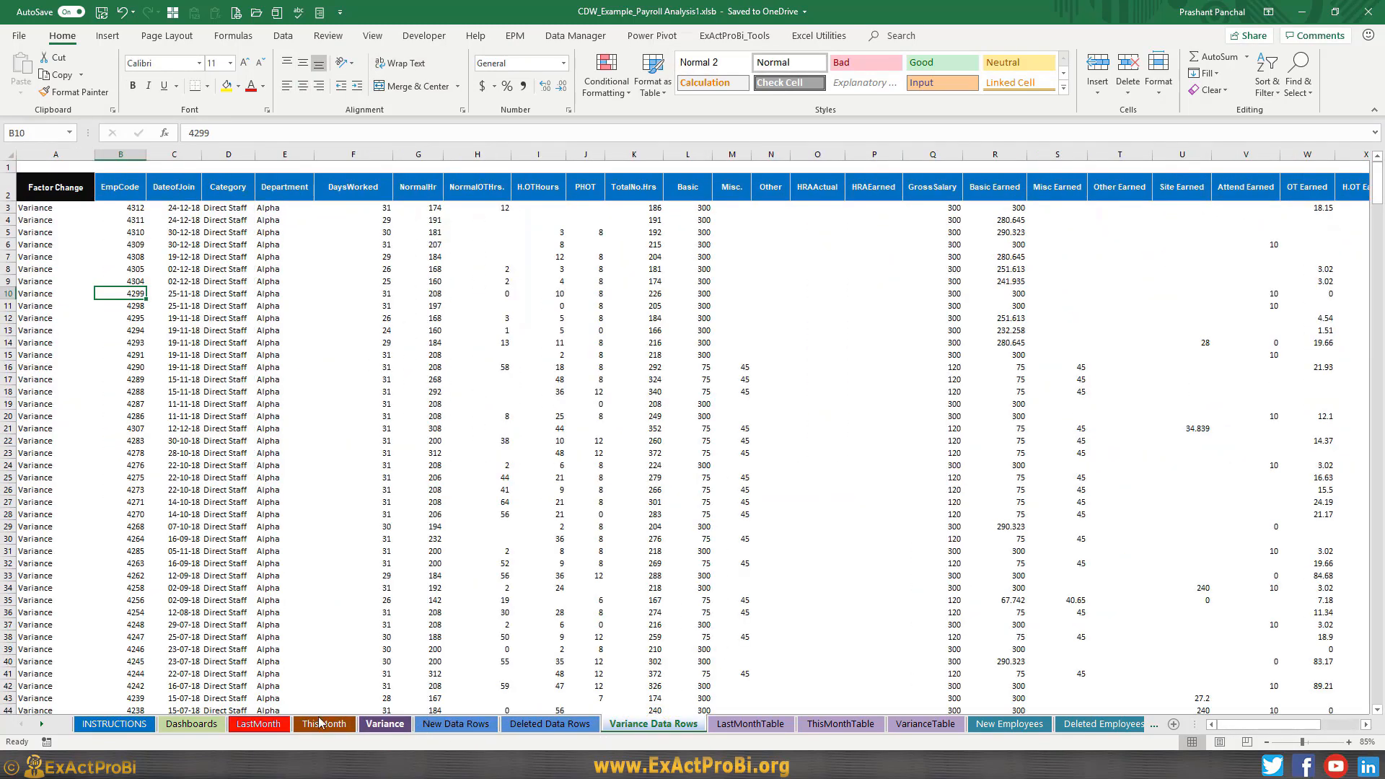
# - Revisit the New, Deleted and Variance Data Rows sheets and go back to the INSTRUCTIONS sheet
pyautogui.click(439, 725)
pyautogui.click(567, 724)
pyautogui.click(631, 725)
pyautogui.click(560, 725)
pyautogui.click(462, 725)
pyautogui.click(113, 725)
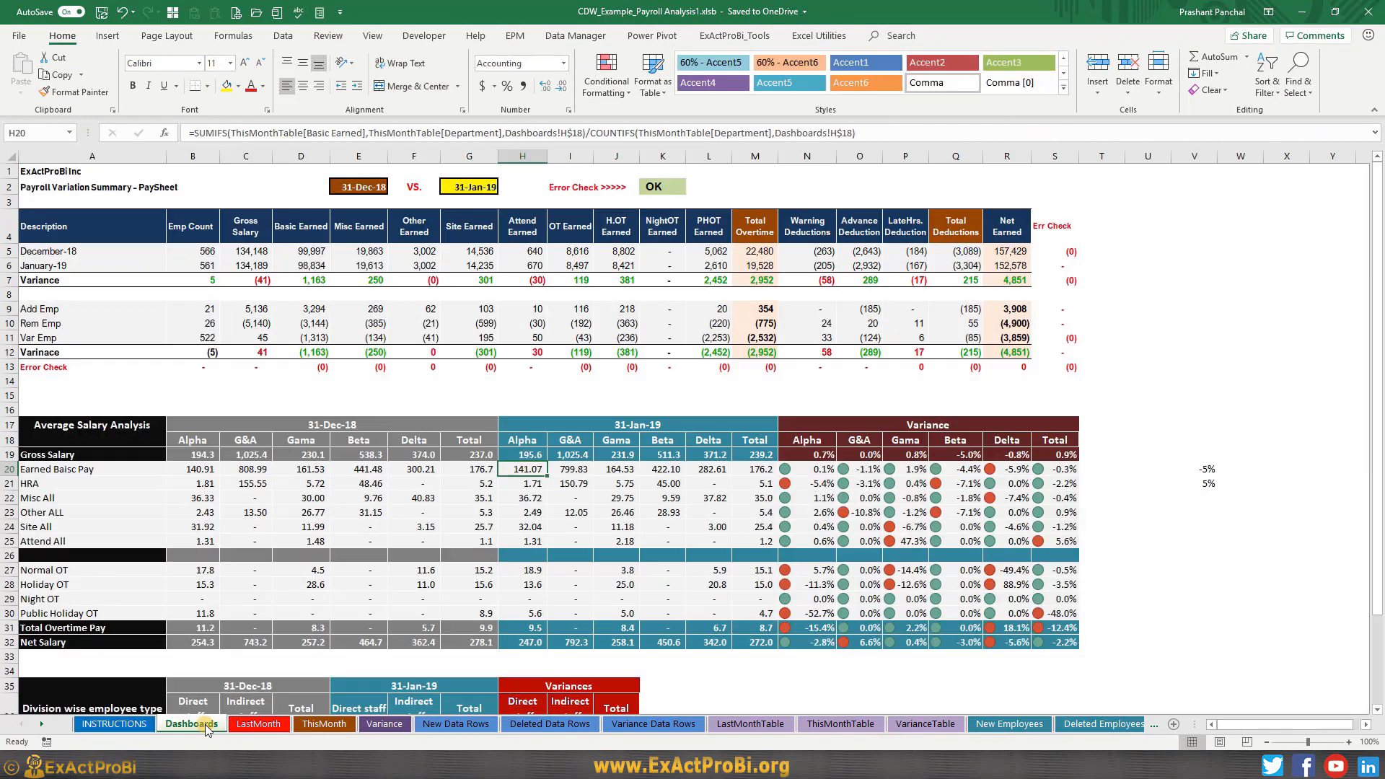
# - Open the Dashboards sheet and examine the December-18, January-19 and Variance rows of the payroll variation summary
pyautogui.click(192, 725)
pyautogui.click(488, 435)
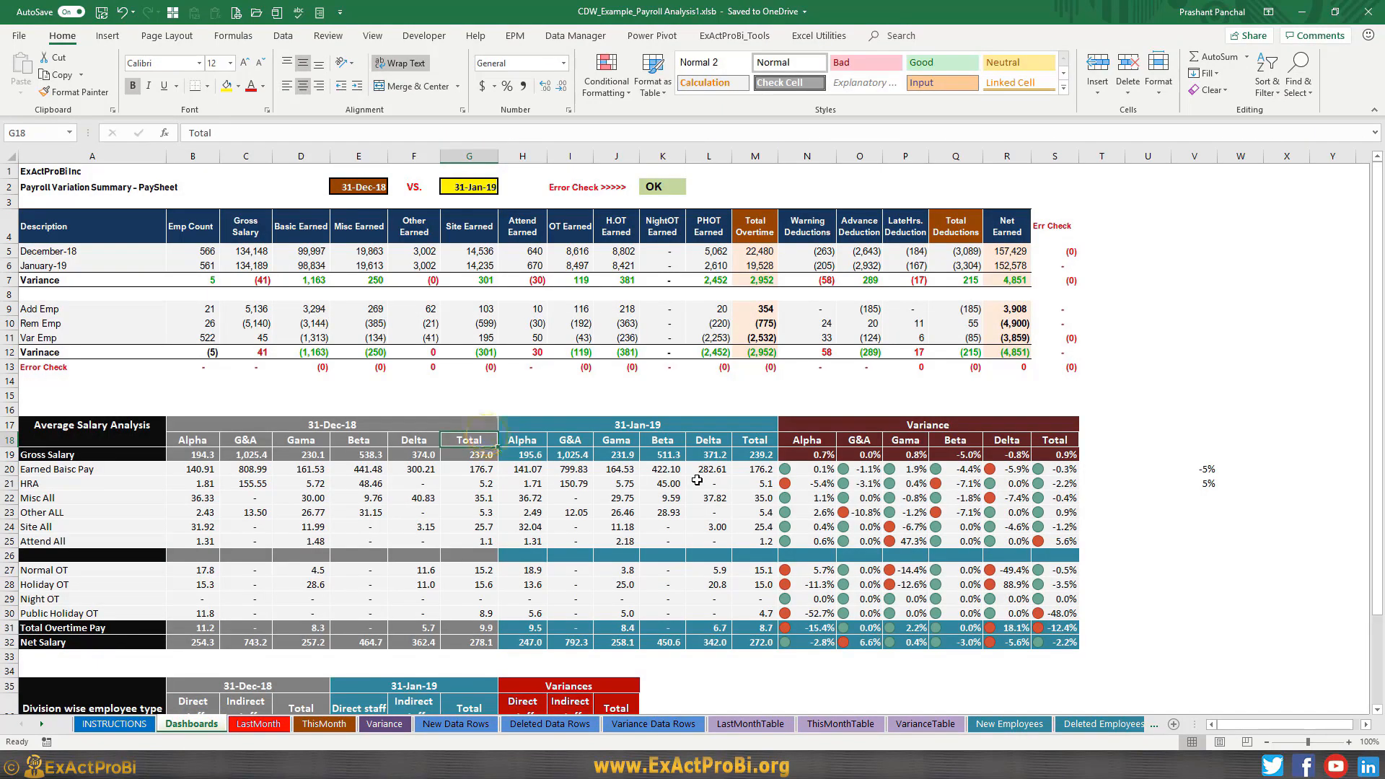
pyautogui.scroll(-3, 697, 498)
pyautogui.scroll(3, 702, 511)
pyautogui.click(65, 264)
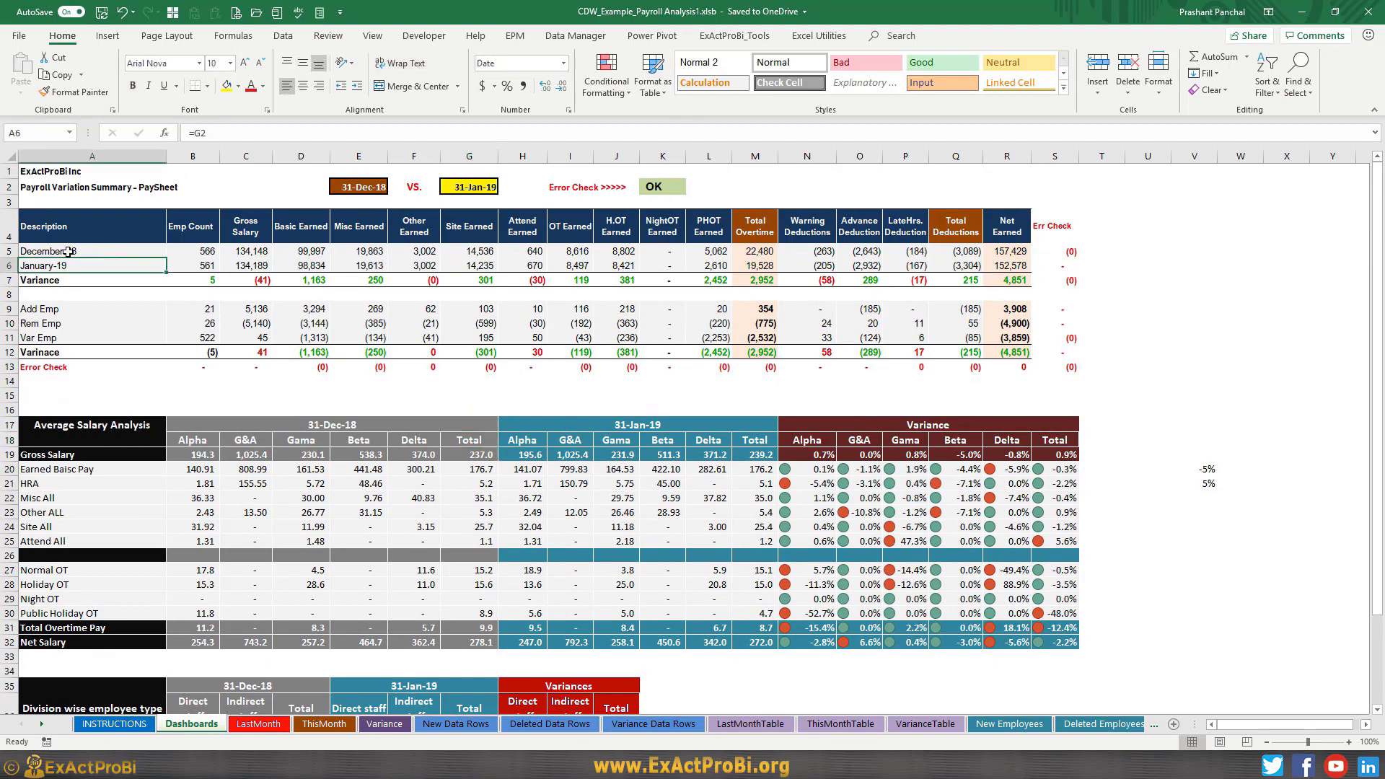
pyautogui.moveTo(70, 251); pyautogui.dragTo(71, 263)
pyautogui.click(71, 262)
pyautogui.click(73, 279)
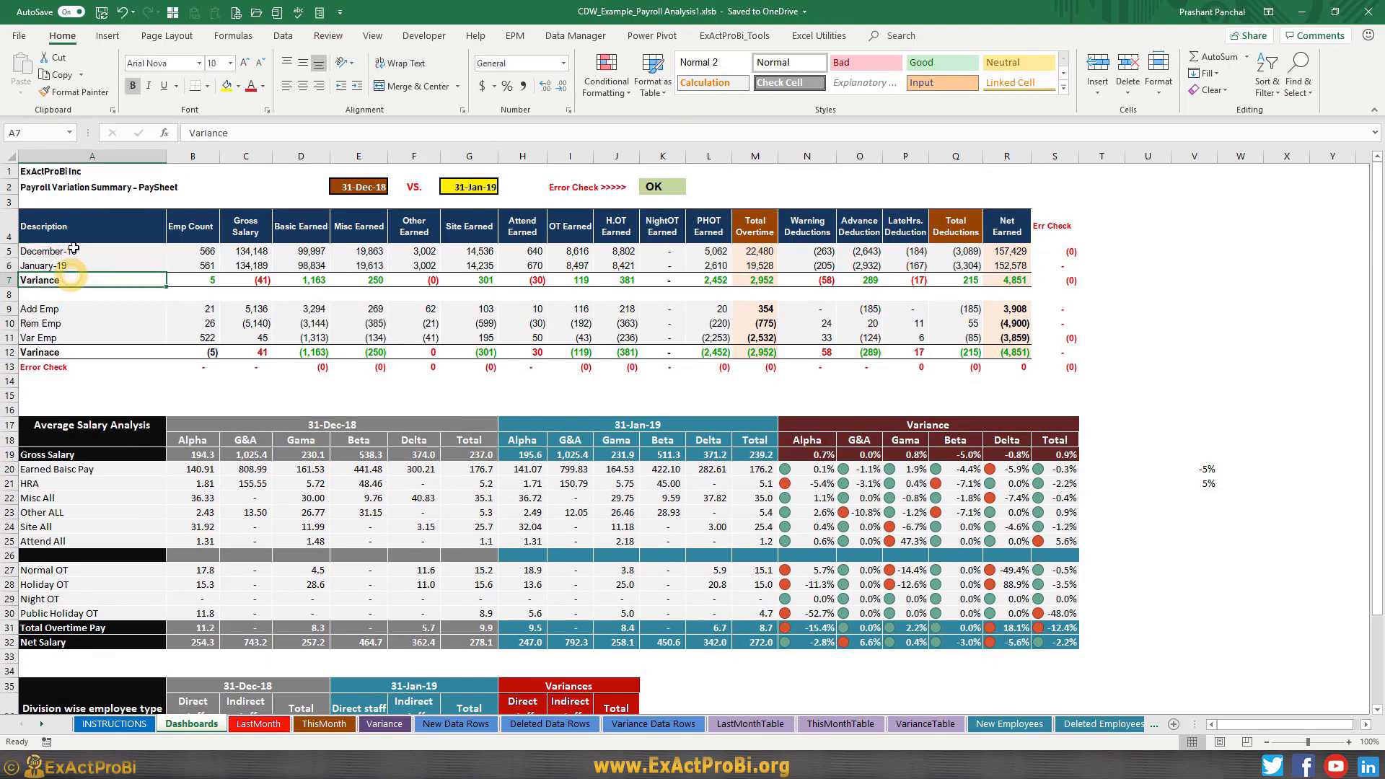
pyautogui.click(72, 250)
pyautogui.click(73, 264)
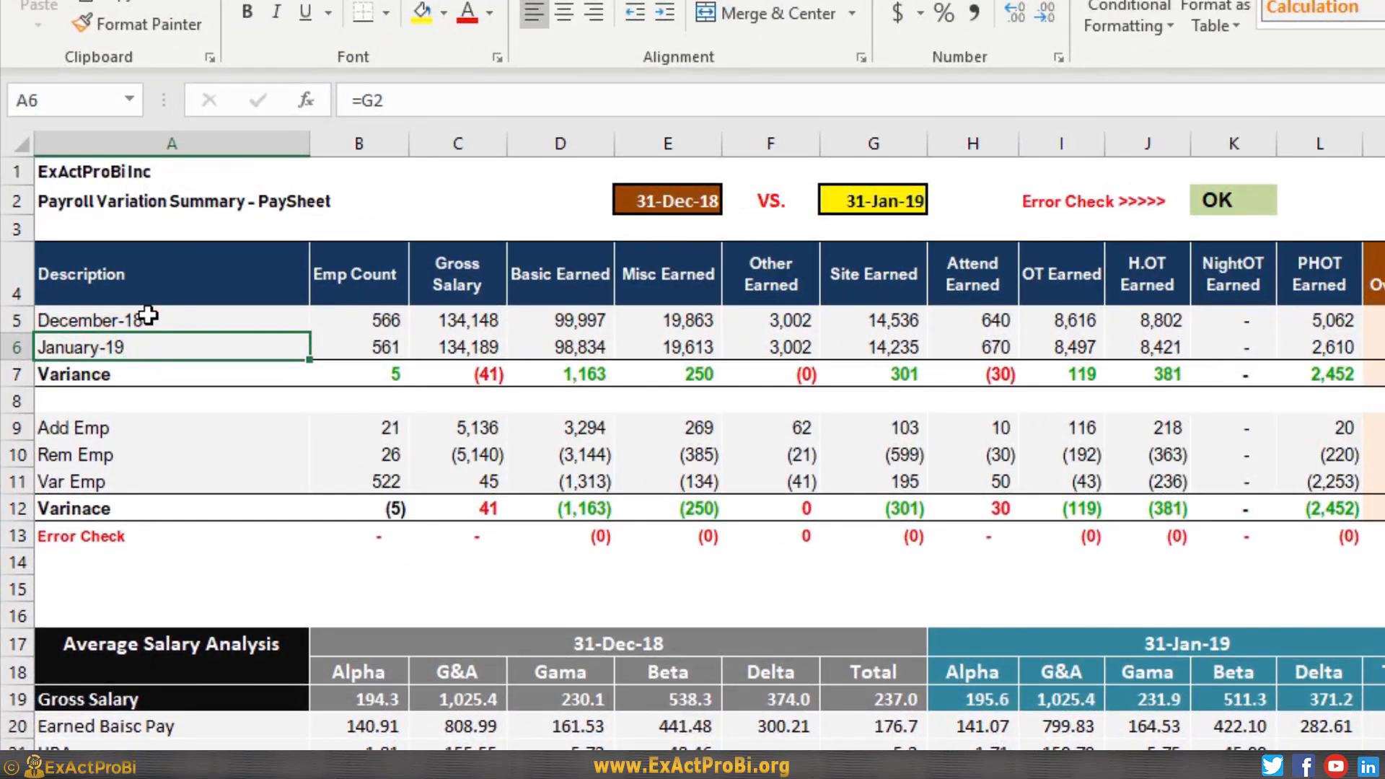
pyautogui.click(142, 319)
pyautogui.click(143, 349)
# - Examine the payroll summary's variance cells from Emp Count to Misc Earned and its column headings up to Site Earned
pyautogui.click(364, 374)
pyautogui.click(462, 374)
pyautogui.click(563, 374)
pyautogui.click(651, 374)
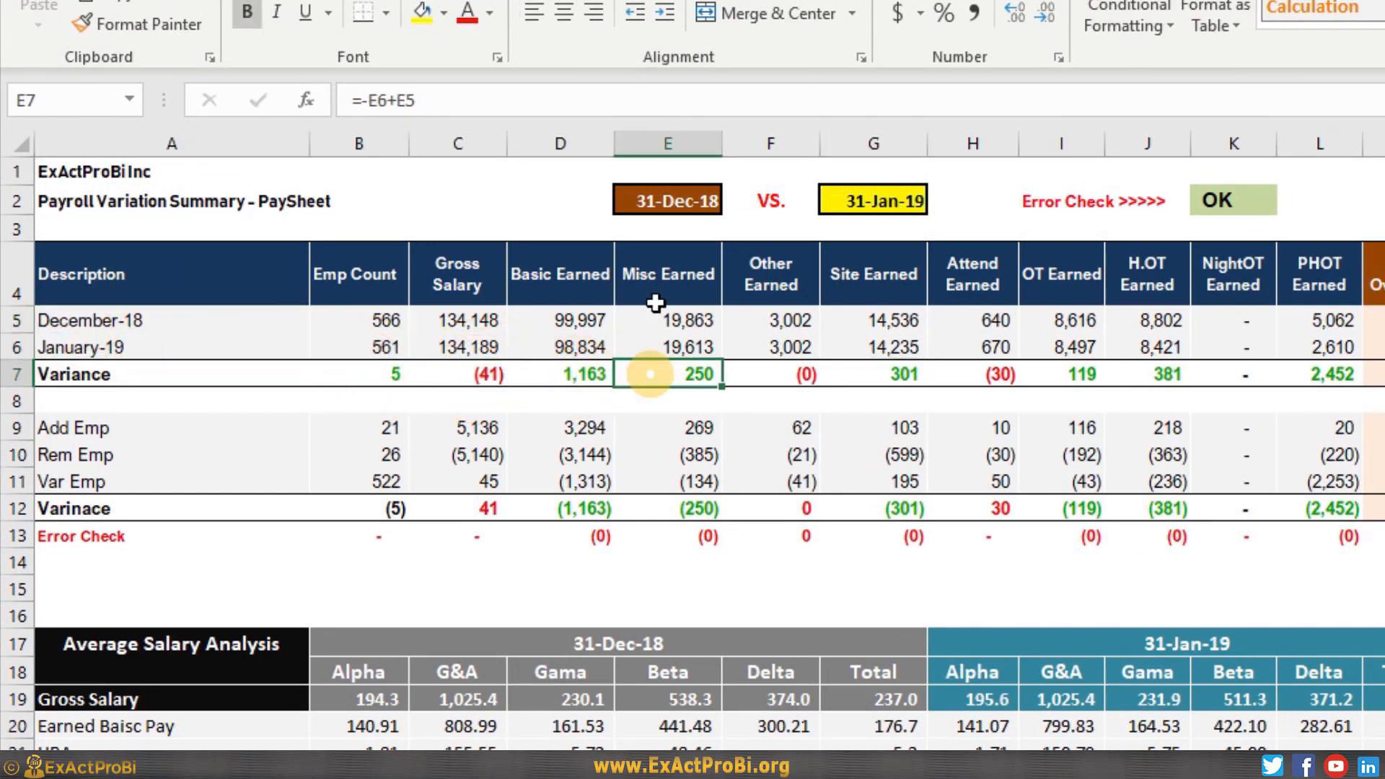
pyautogui.click(374, 275)
pyautogui.click(473, 275)
pyautogui.click(553, 280)
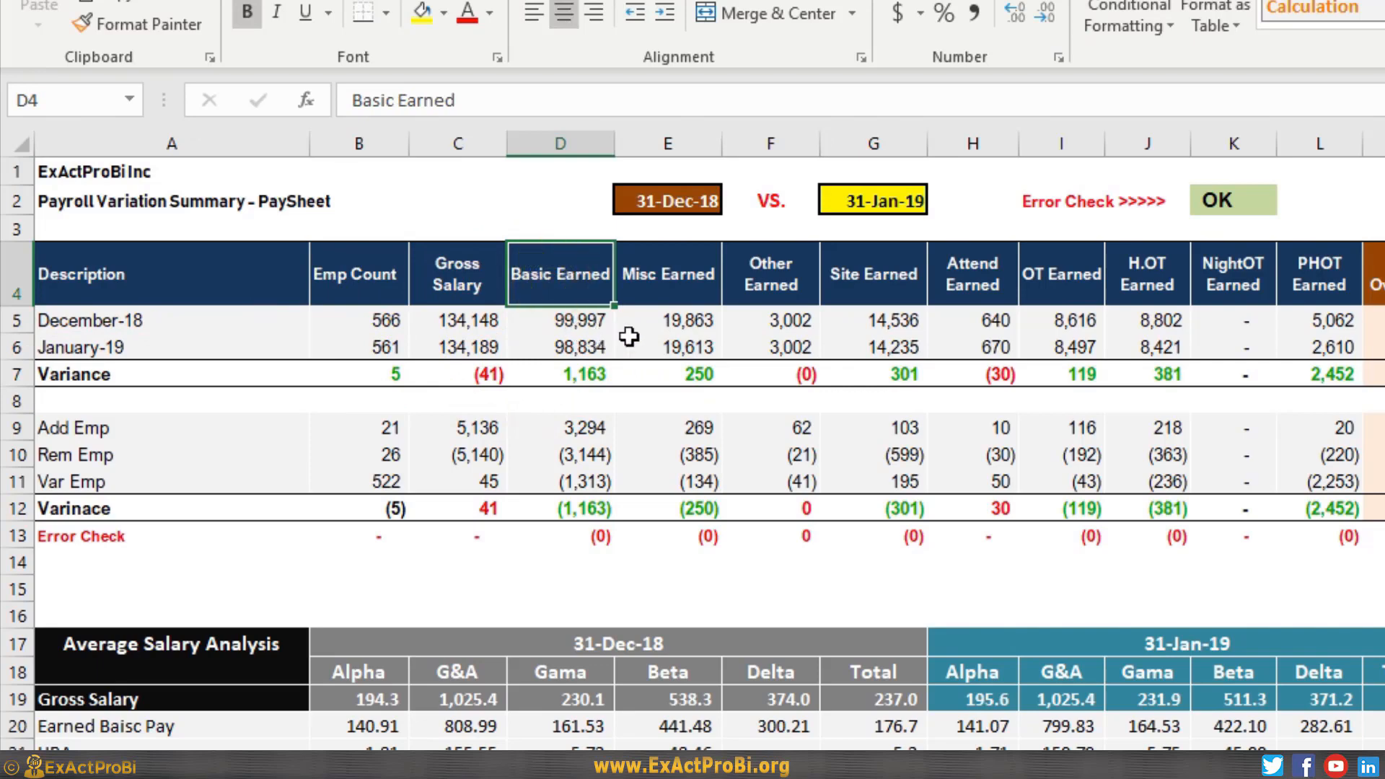
pyautogui.click(671, 294)
pyautogui.click(775, 287)
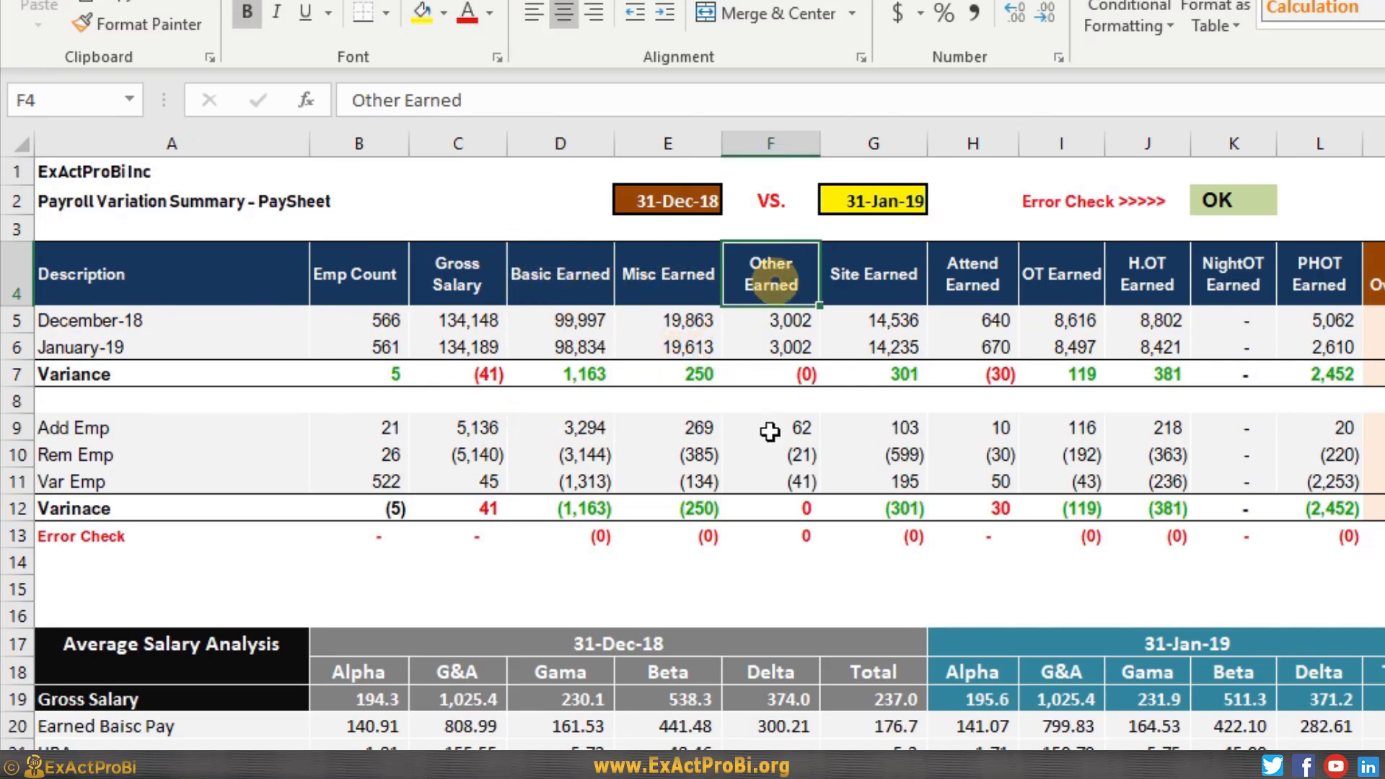
pyautogui.click(841, 256)
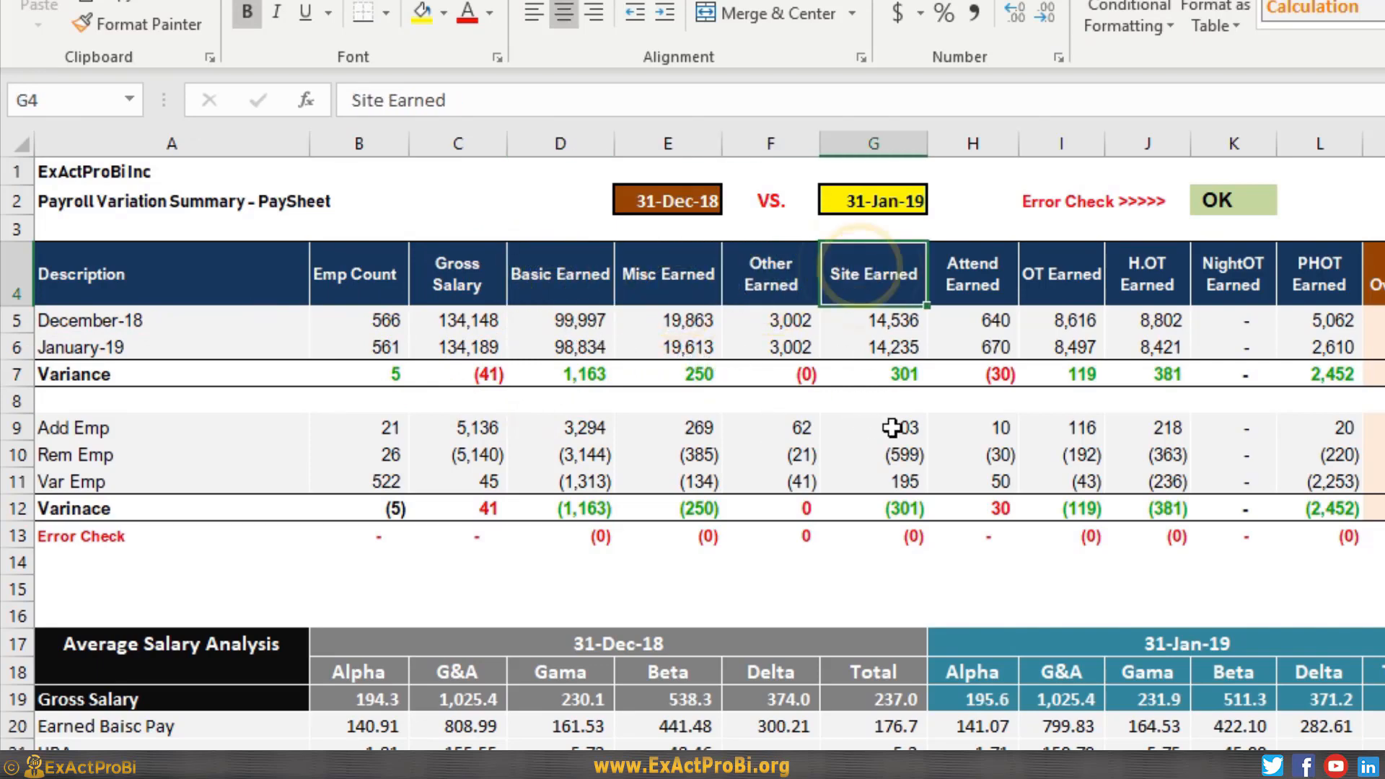
# - Examine the month-to-month variance formulas from Attend Earned across to Net Earned in the payroll summary
pyautogui.click(985, 374)
pyautogui.click(1113, 374)
pyautogui.click(1311, 378)
pyautogui.click(1380, 375)
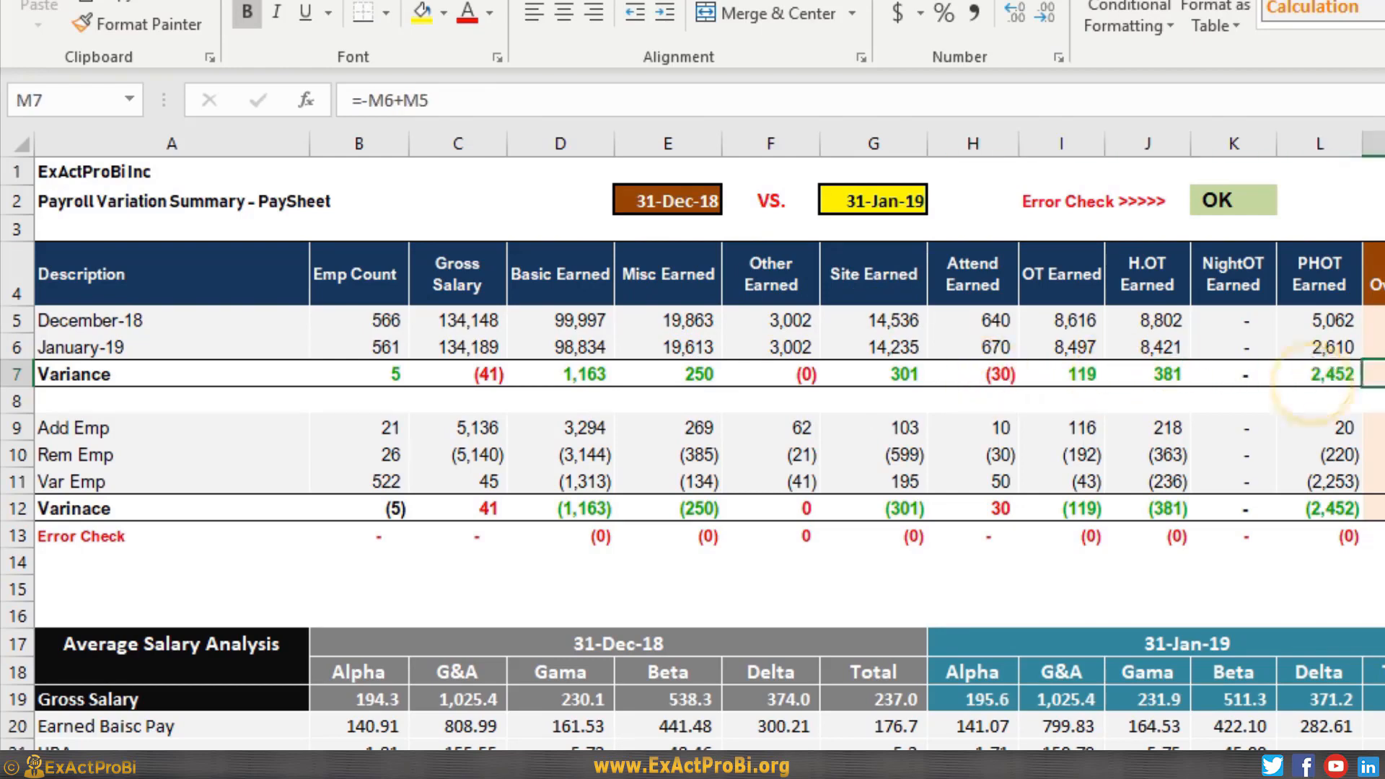
pyautogui.click(1384, 375)
pyautogui.click(1384, 375)
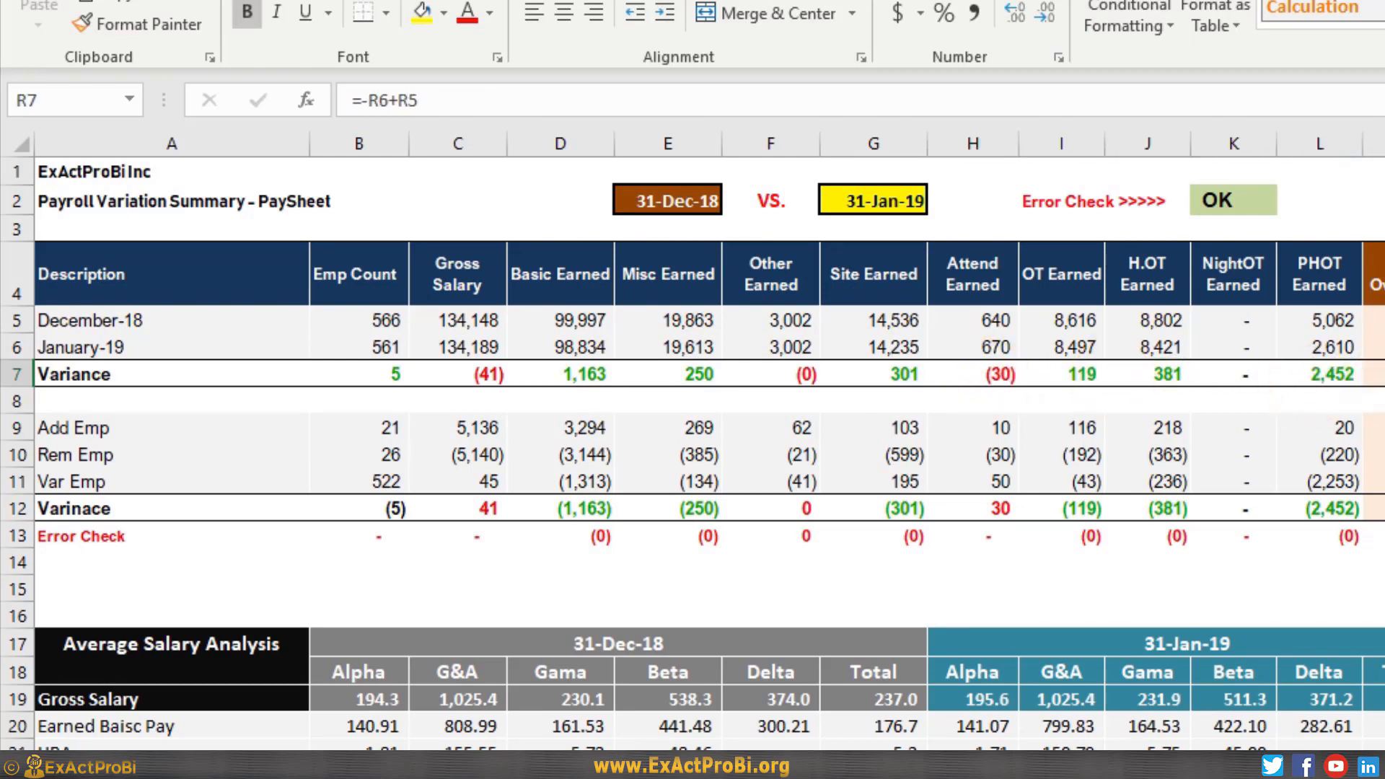
# - Examine the Add Emp, Rem Emp and Var Emp rows of the payroll variation summary
pyautogui.click(87, 431)
pyautogui.click(87, 457)
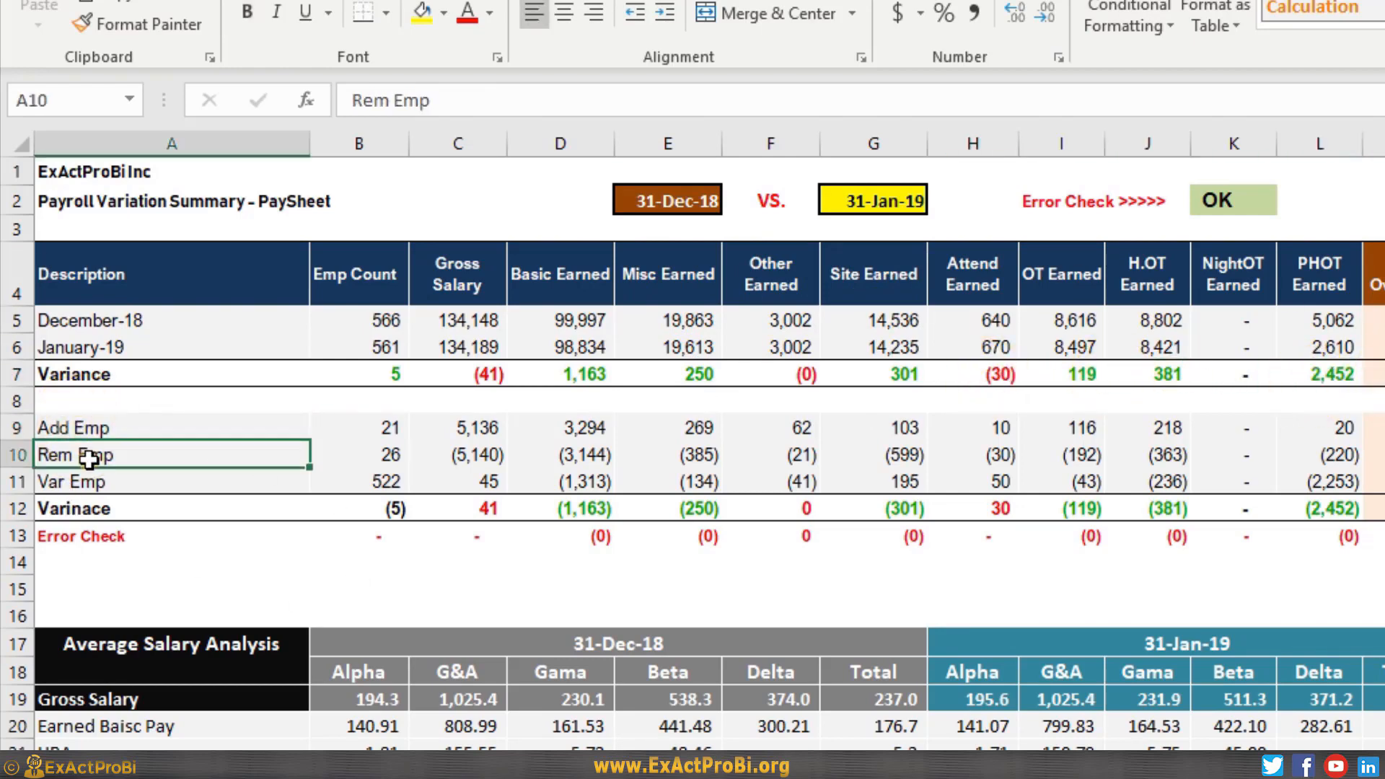
pyautogui.click(88, 483)
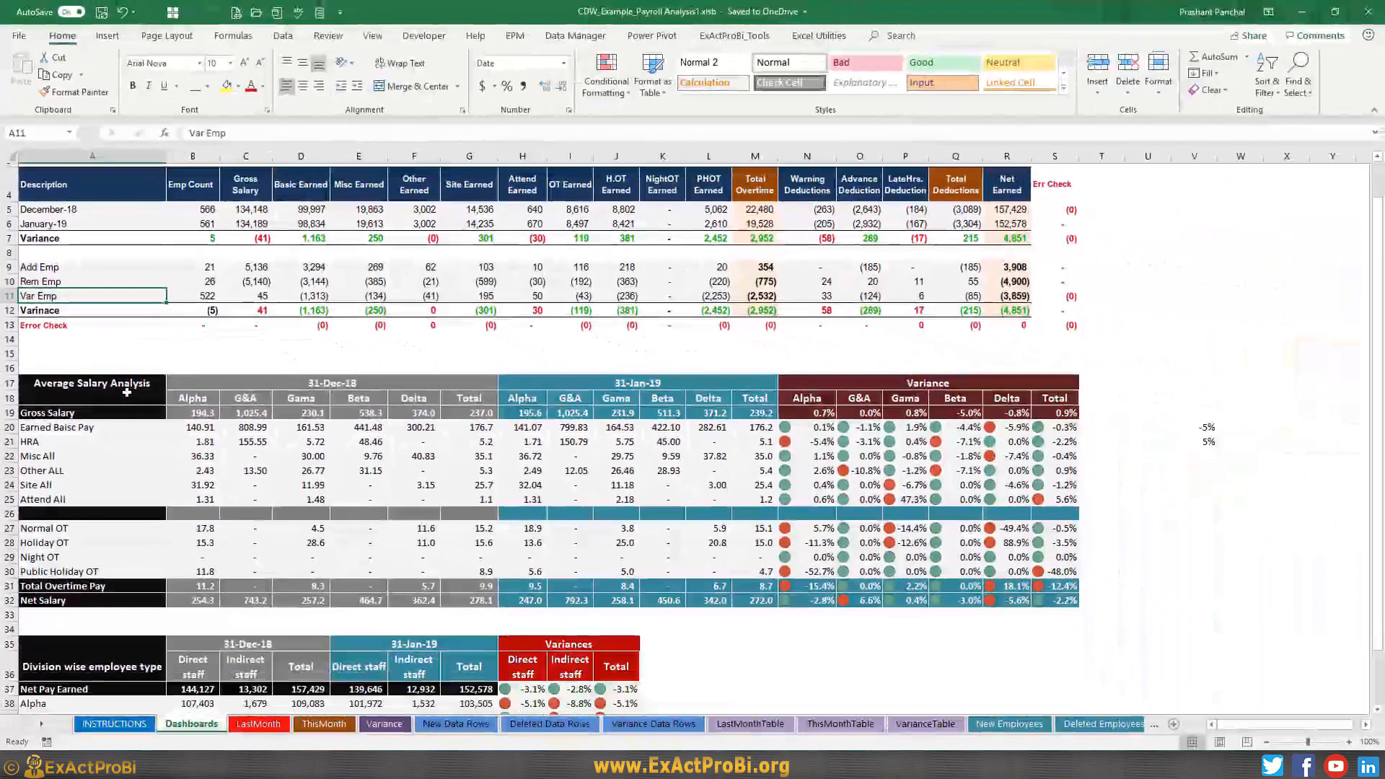
# - Examine the Average Salary Analysis table's 31-Dec-18 and 31-Jan-19 figures by division, including the allowance rows
pyautogui.scroll(-1, 230, 690)
pyautogui.click(84, 363)
pyautogui.scroll(1, 168, 382)
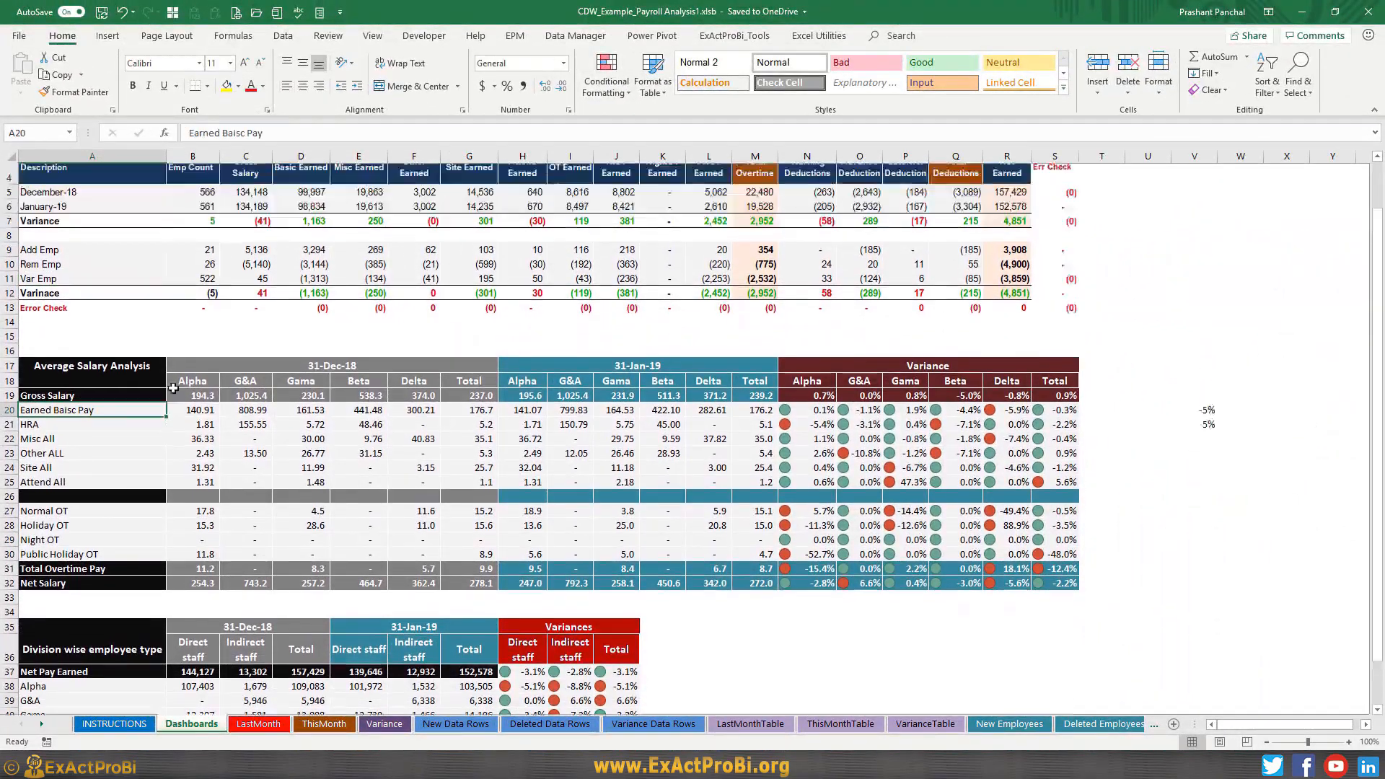
pyautogui.click(306, 382)
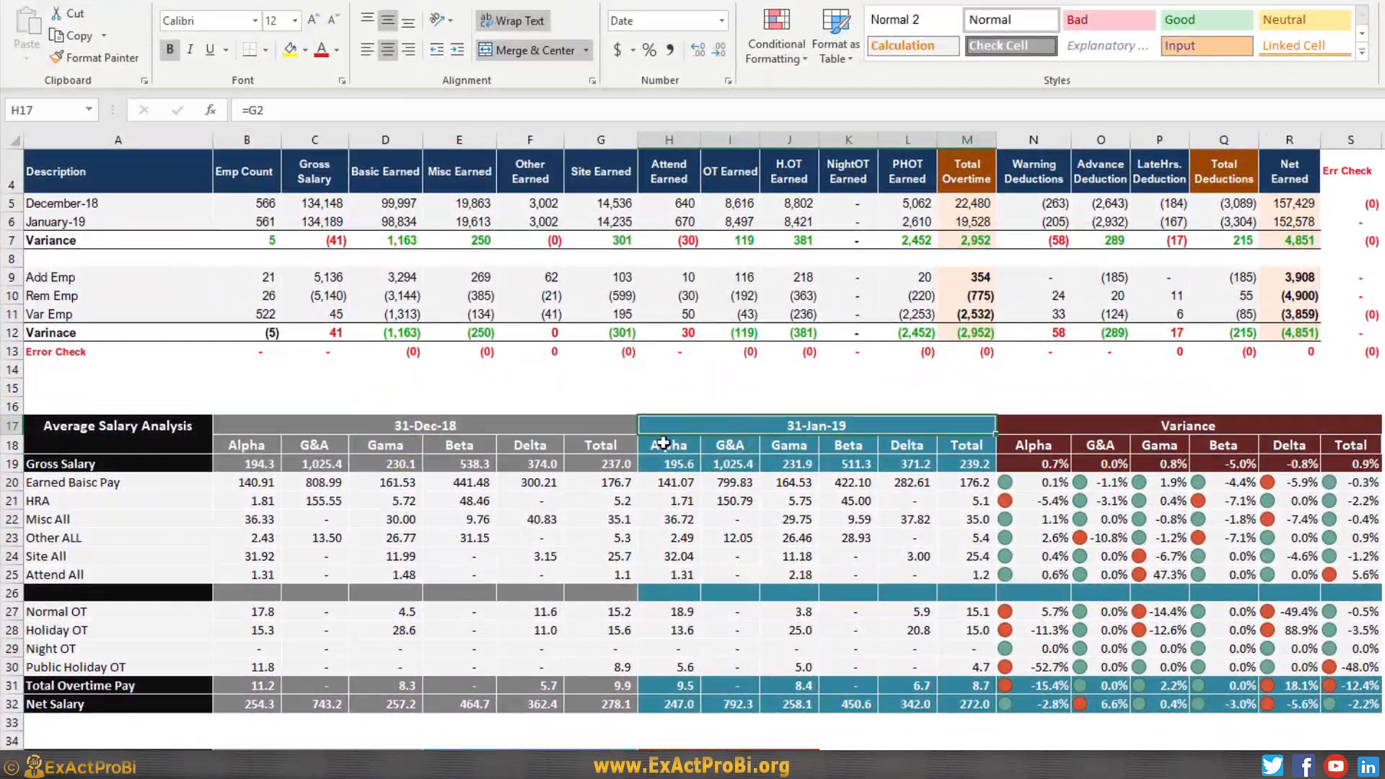
pyautogui.moveTo(238, 474); pyautogui.dragTo(239, 545)
pyautogui.click(156, 436)
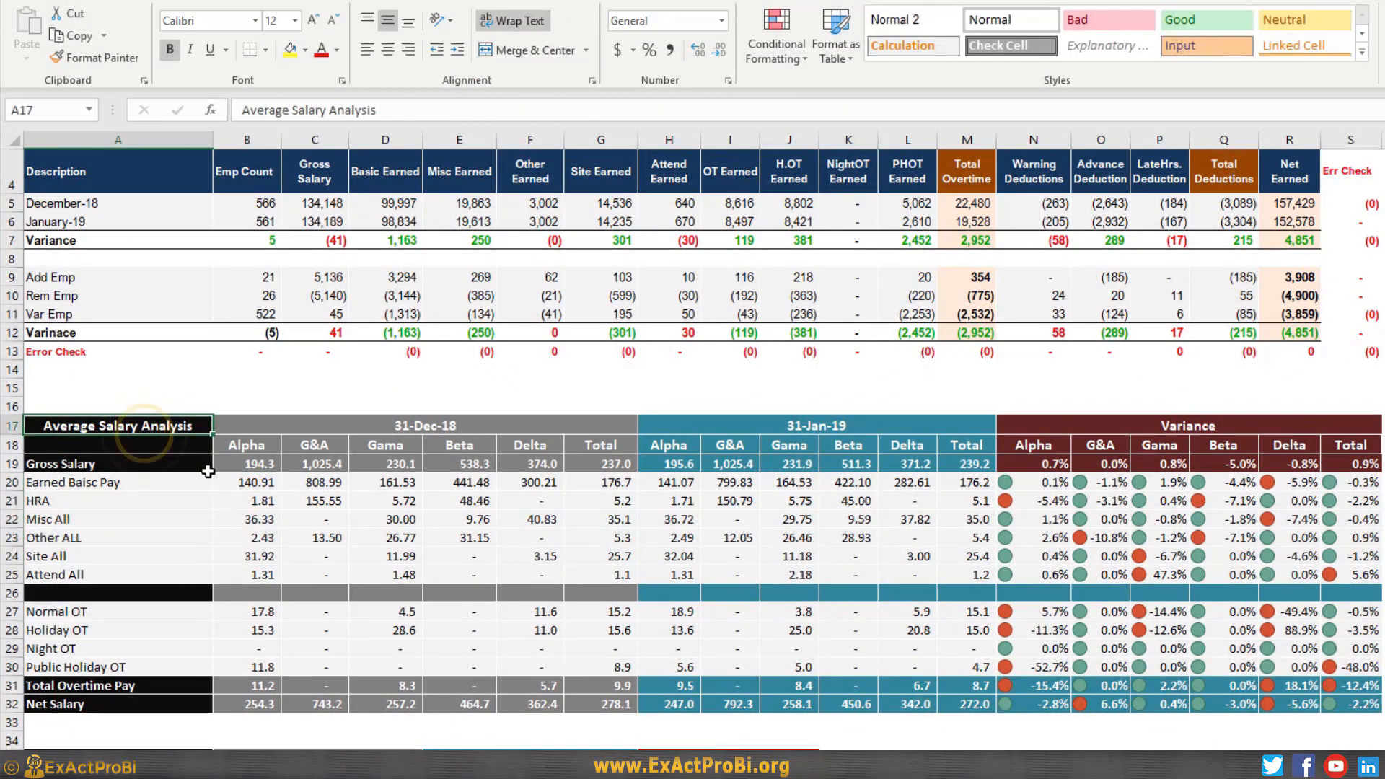
pyautogui.click(244, 481)
pyautogui.moveTo(672, 483); pyautogui.dragTo(955, 573)
pyautogui.click(968, 485)
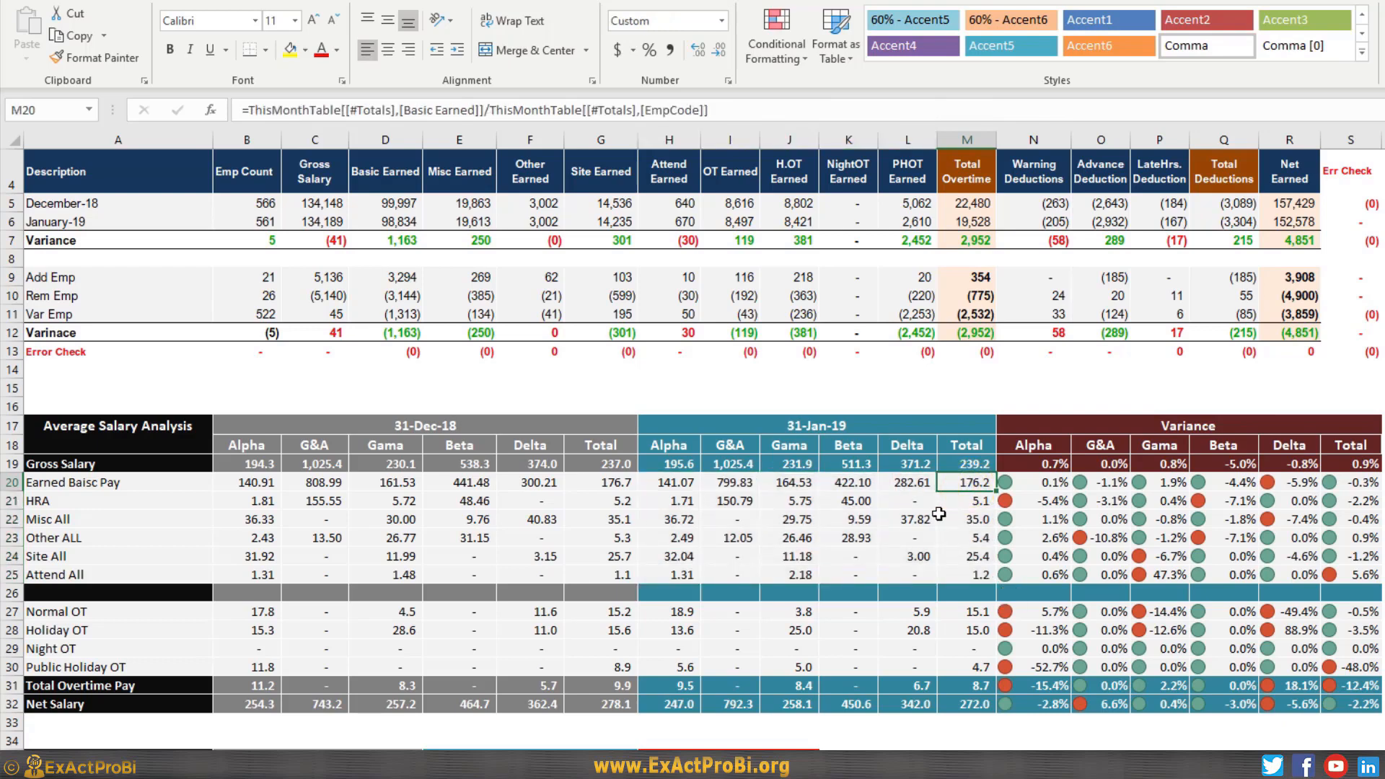
# - Examine the Earned Baisc Pay variance percentages from Alpha to Total and the block of allowance variances below them
pyautogui.click(1040, 489)
pyautogui.click(1100, 484)
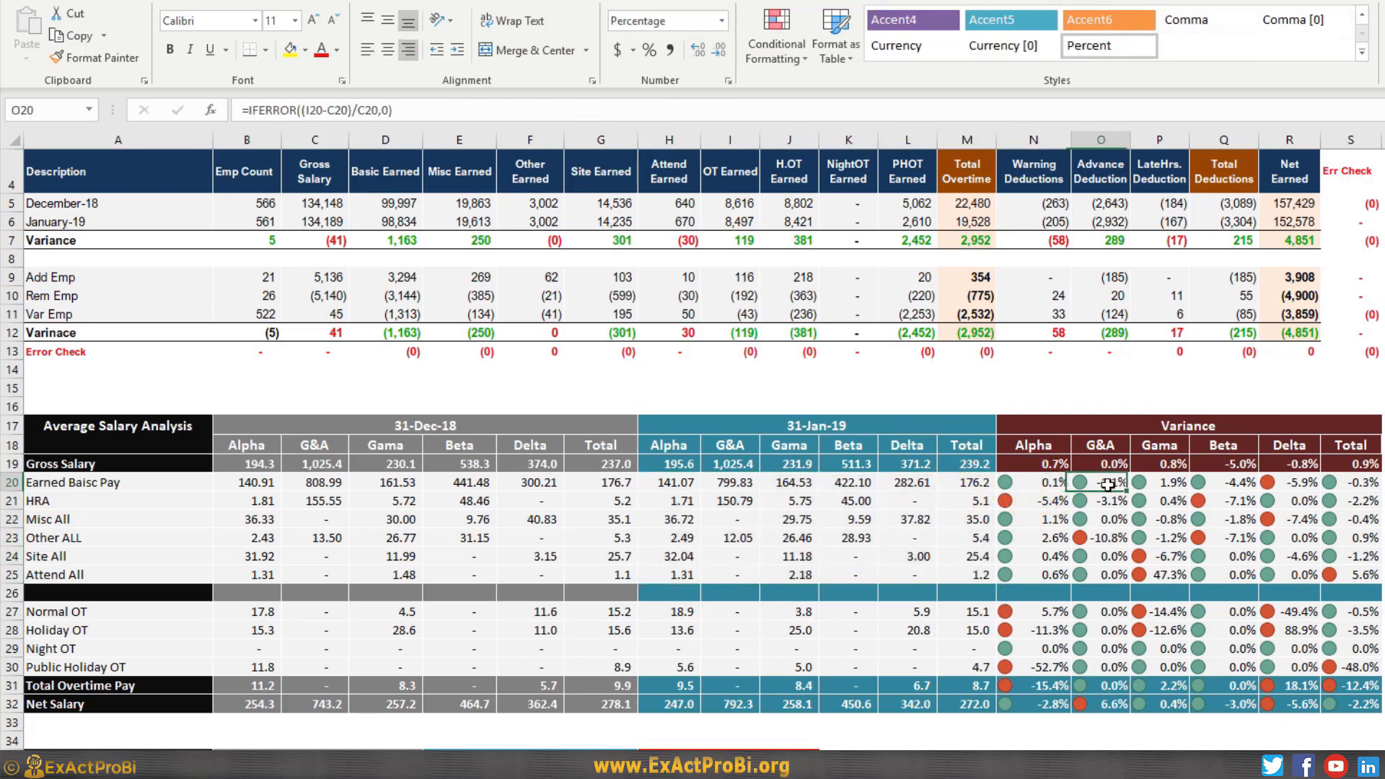
pyautogui.click(1162, 482)
pyautogui.click(1225, 482)
pyautogui.click(1292, 483)
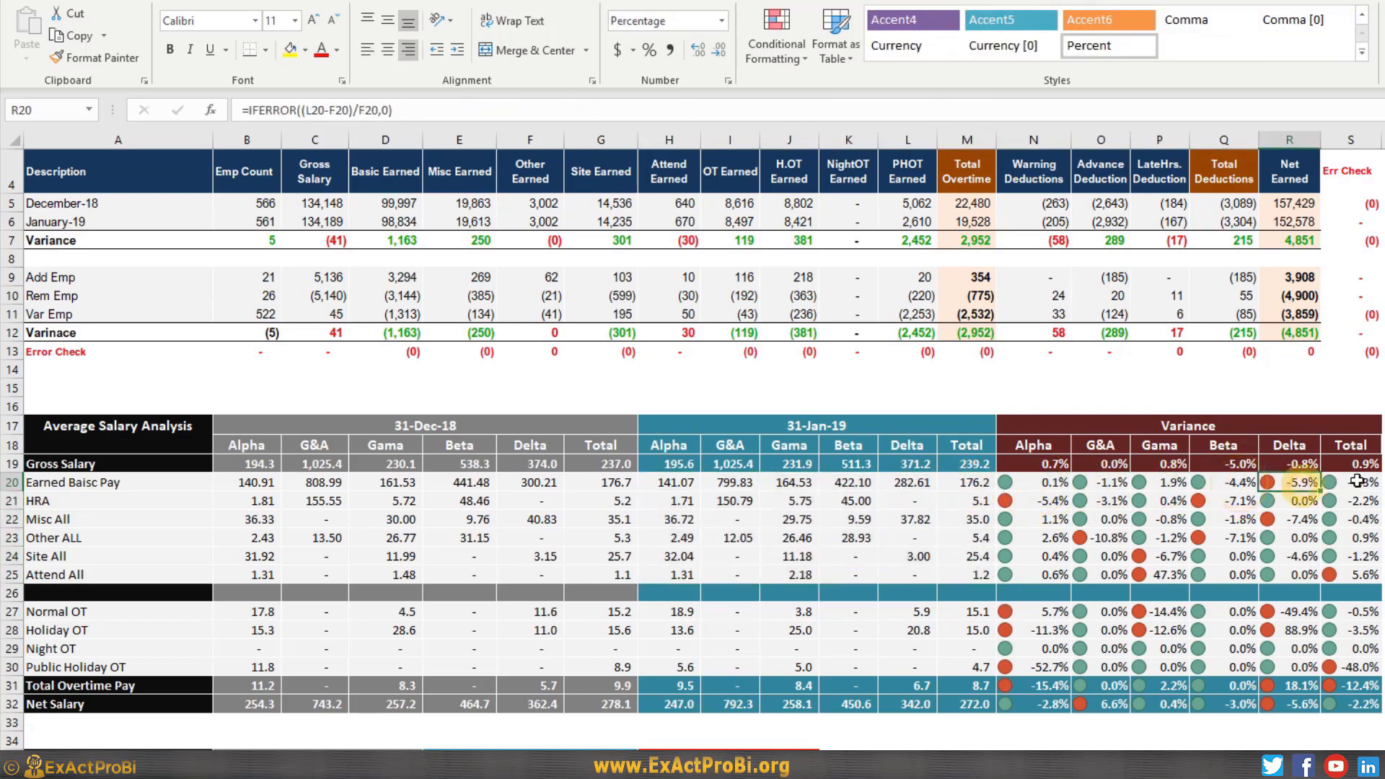
pyautogui.click(1353, 483)
pyautogui.moveTo(1037, 484); pyautogui.dragTo(1349, 575)
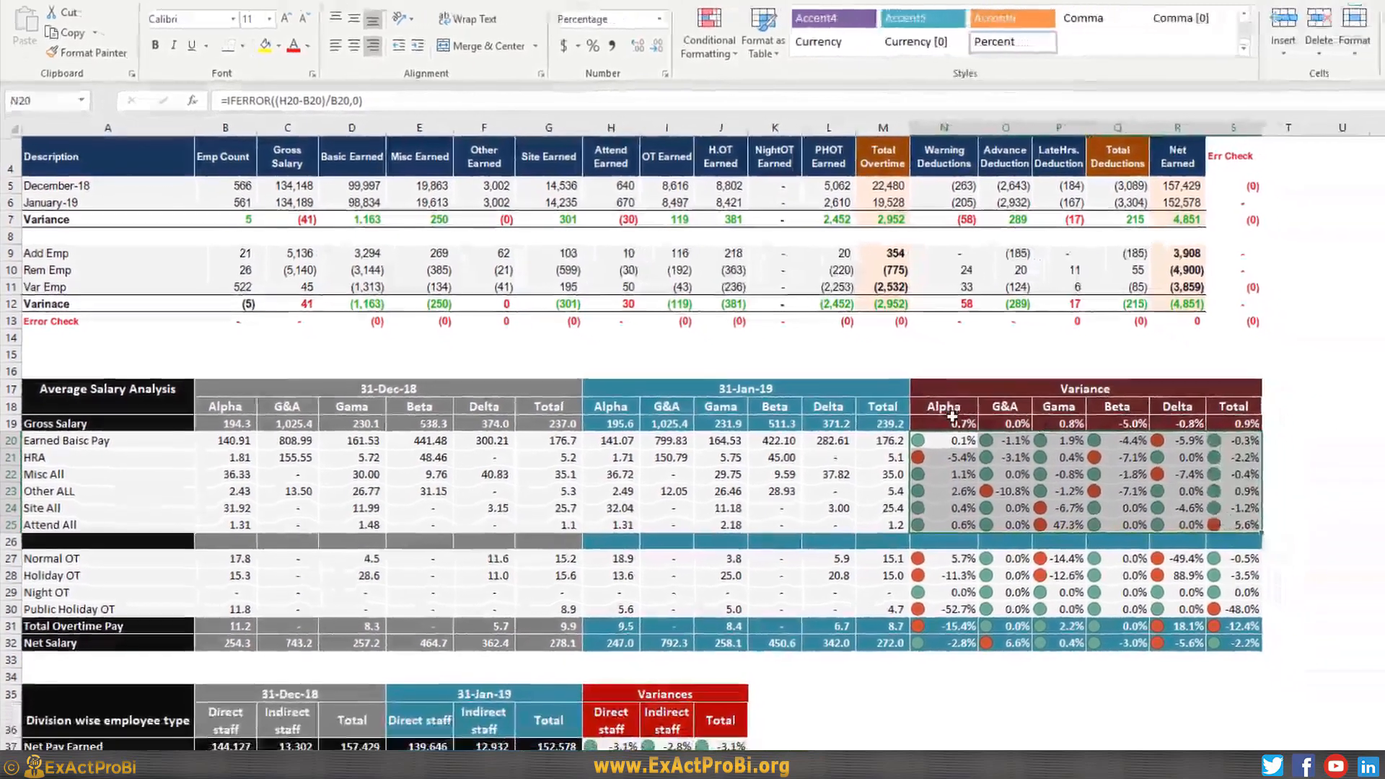
pyautogui.click(947, 443)
pyautogui.click(1039, 441)
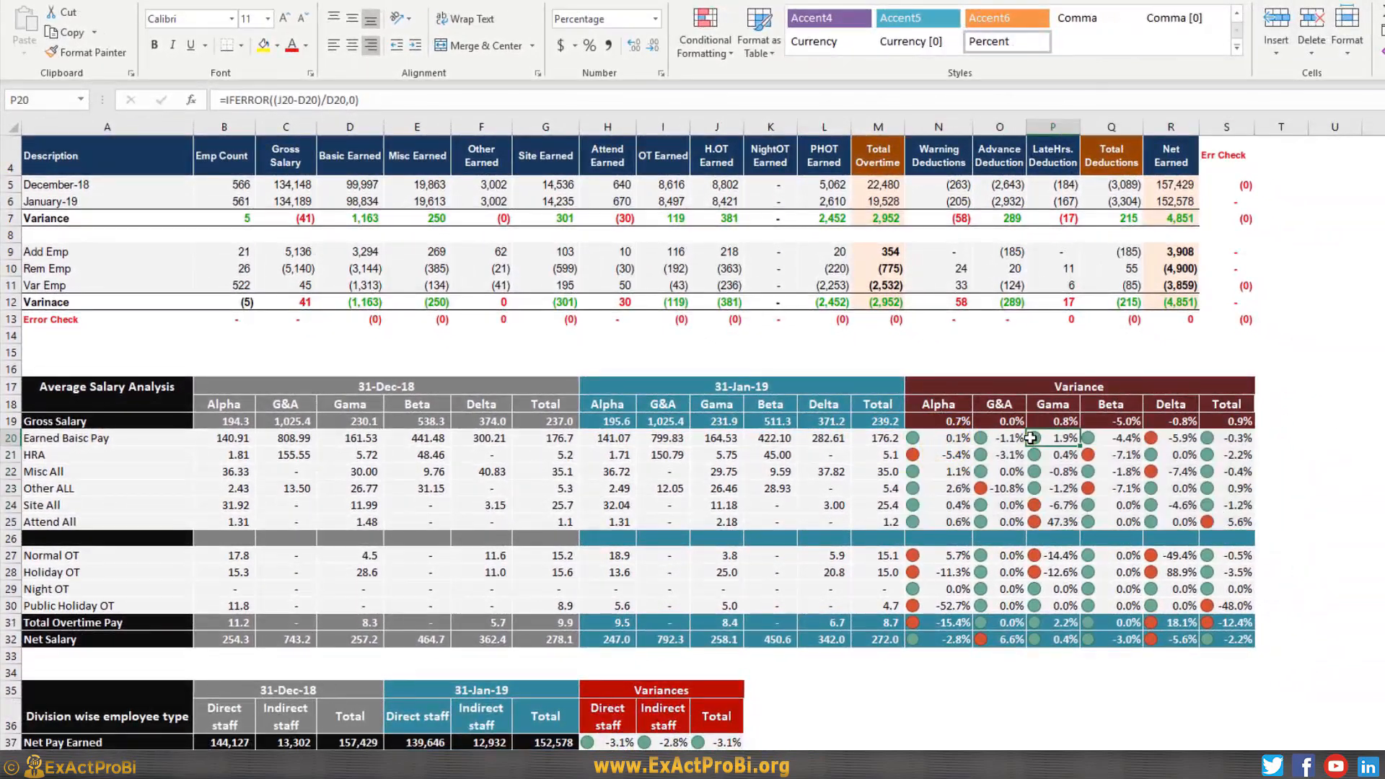
pyautogui.click(1129, 442)
pyautogui.click(1198, 443)
pyautogui.click(1233, 440)
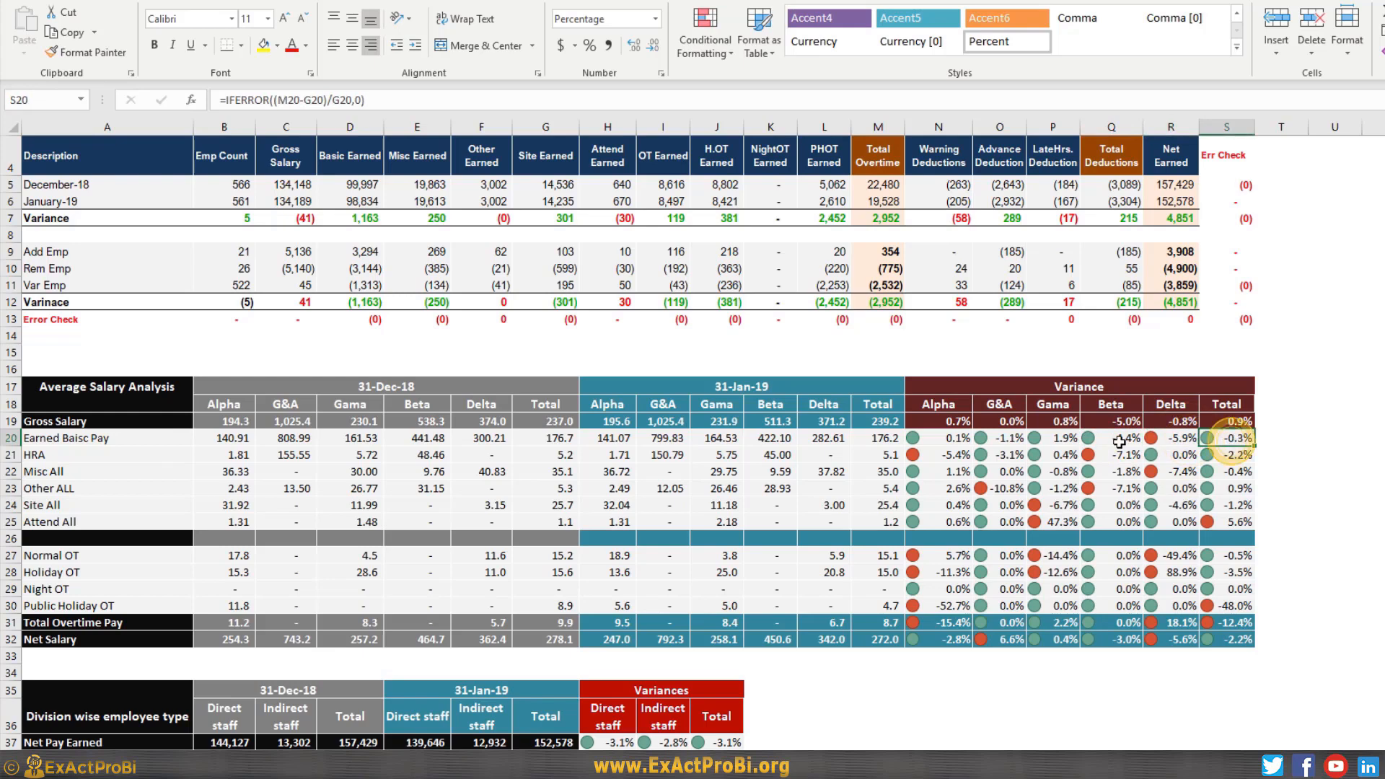
# - Examine the variance percentages and their status icons for Beta's pay items and Alpha's HRA
pyautogui.click(1122, 449)
pyautogui.click(1120, 467)
pyautogui.click(1120, 487)
pyautogui.click(1087, 457)
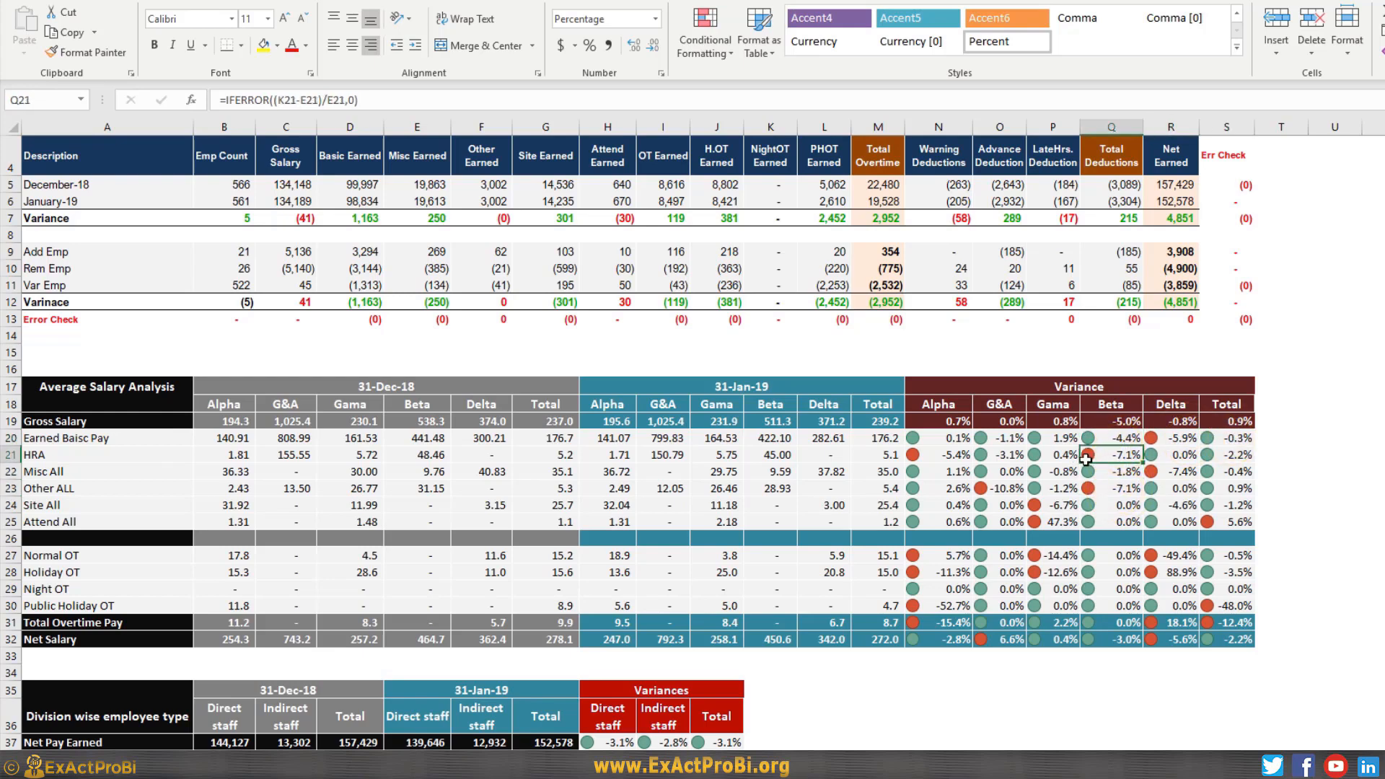
pyautogui.click(966, 450)
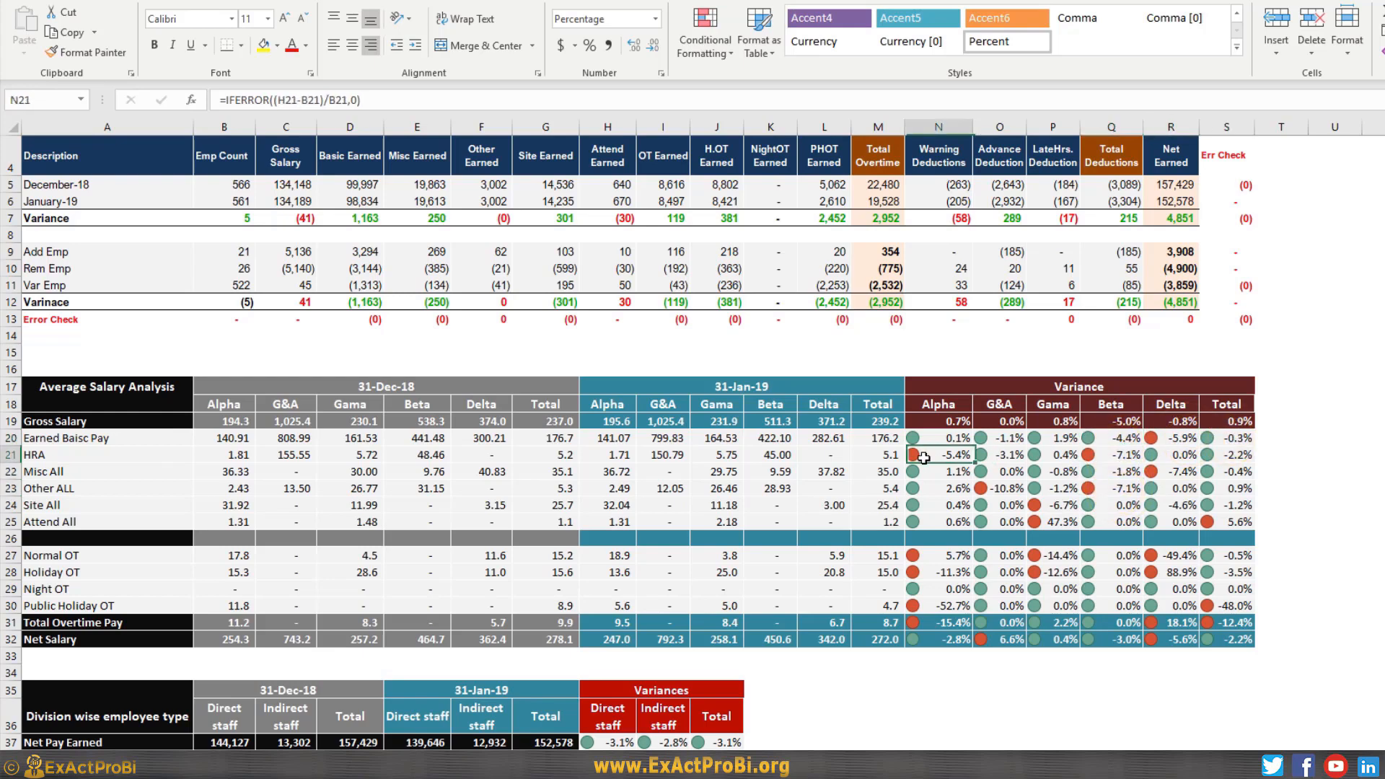
pyautogui.click(1100, 458)
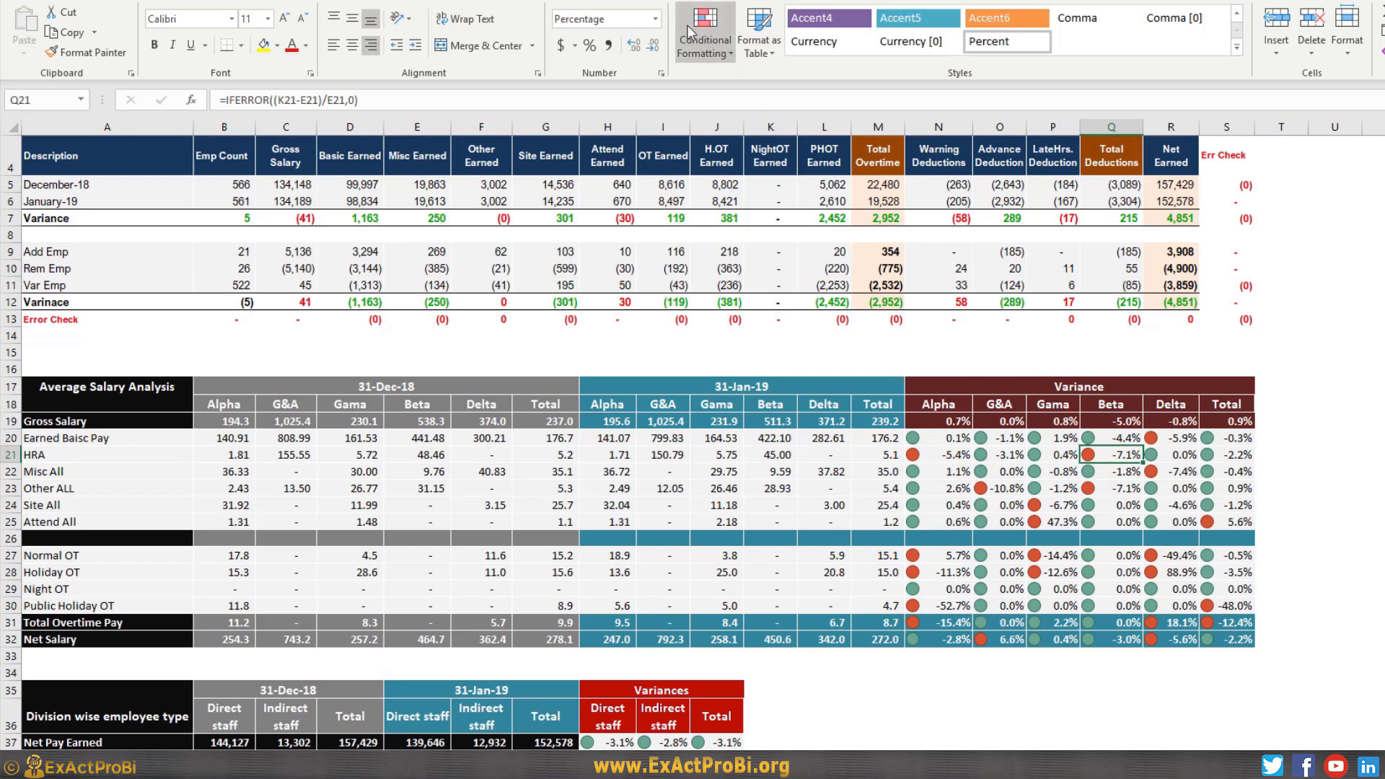
# - Examine the 31-Dec-18 formulas behind Alpha's Earned Baisc Pay and Gama's Misc All, plus the division wise employee type table
pyautogui.click(225, 441)
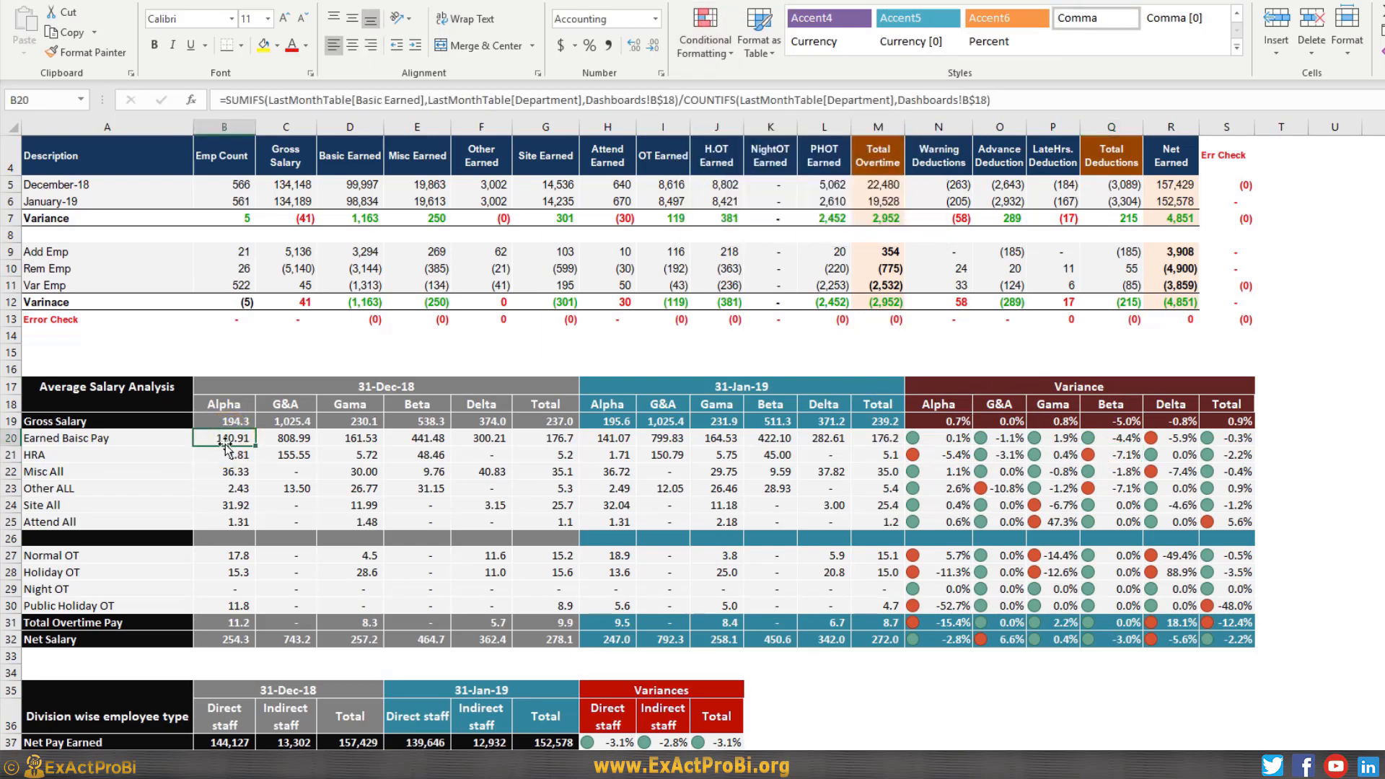
pyautogui.click(49, 443)
pyautogui.click(220, 439)
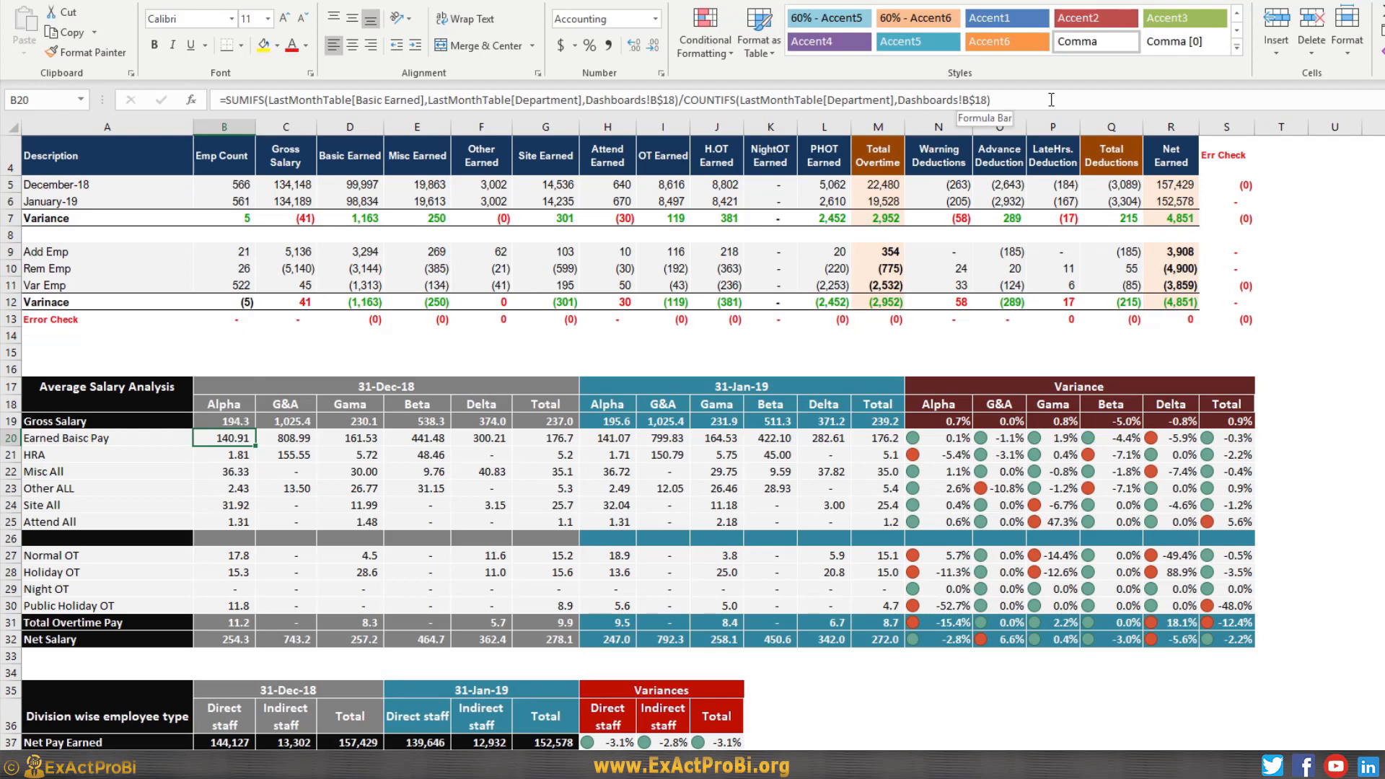
pyautogui.click(321, 469)
pyautogui.scroll(-4, 319, 462)
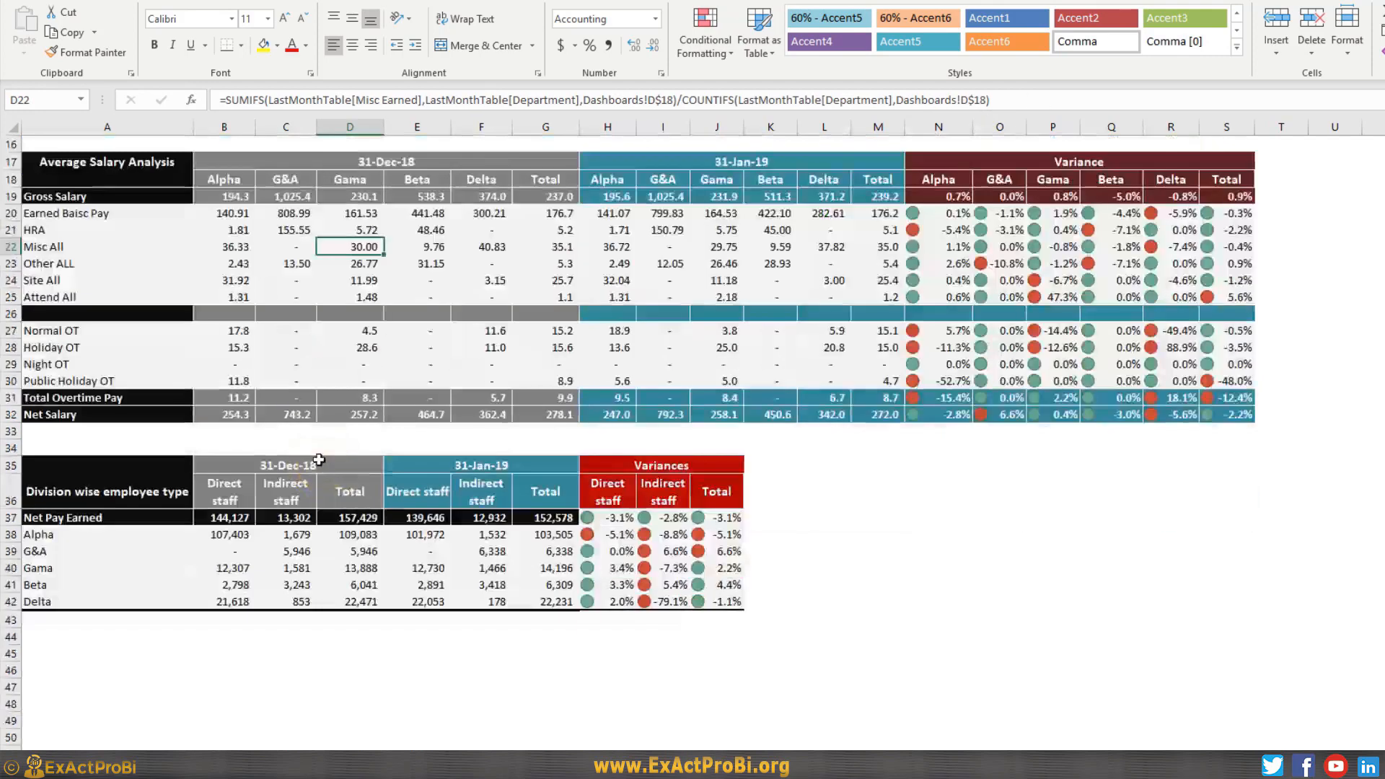
pyautogui.scroll(5, 318, 462)
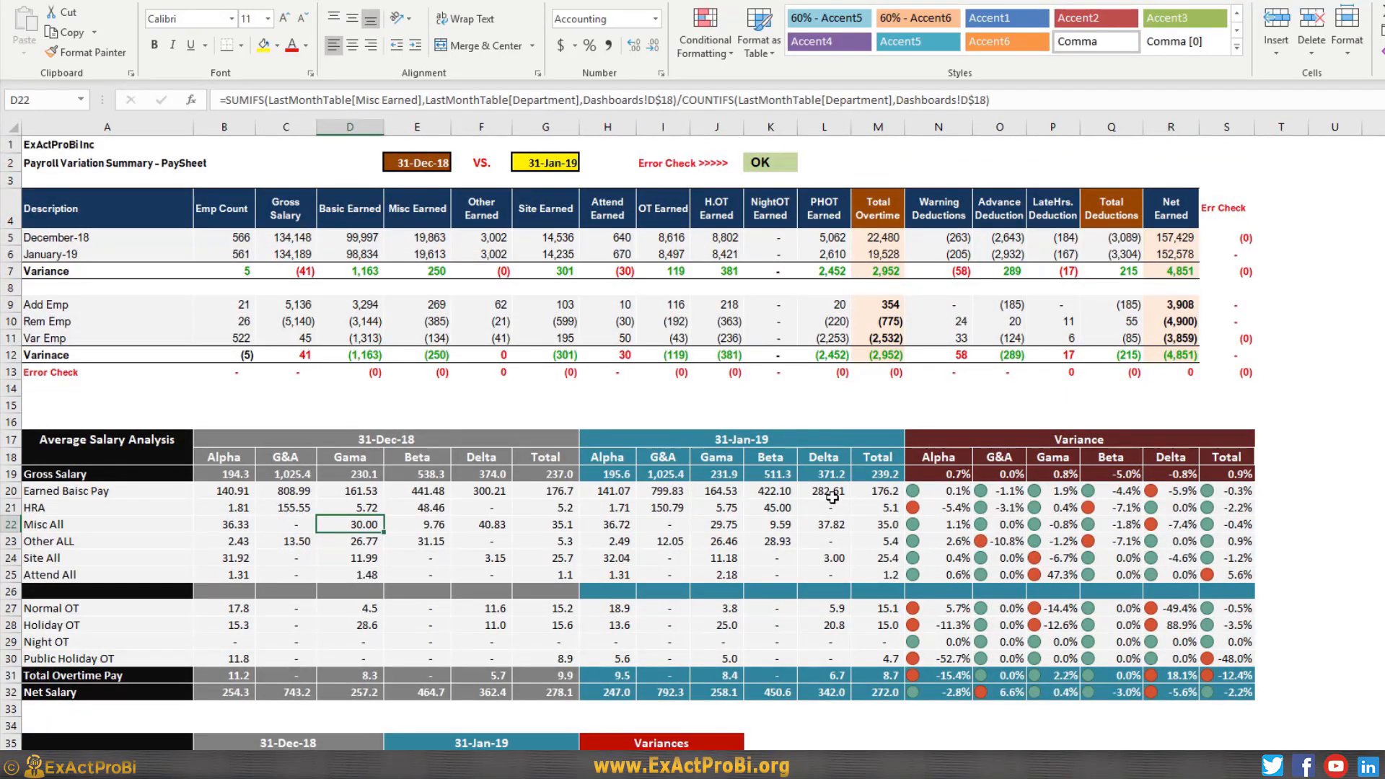
pyautogui.scroll(-4, 832, 497)
pyautogui.scroll(4, 526, 235)
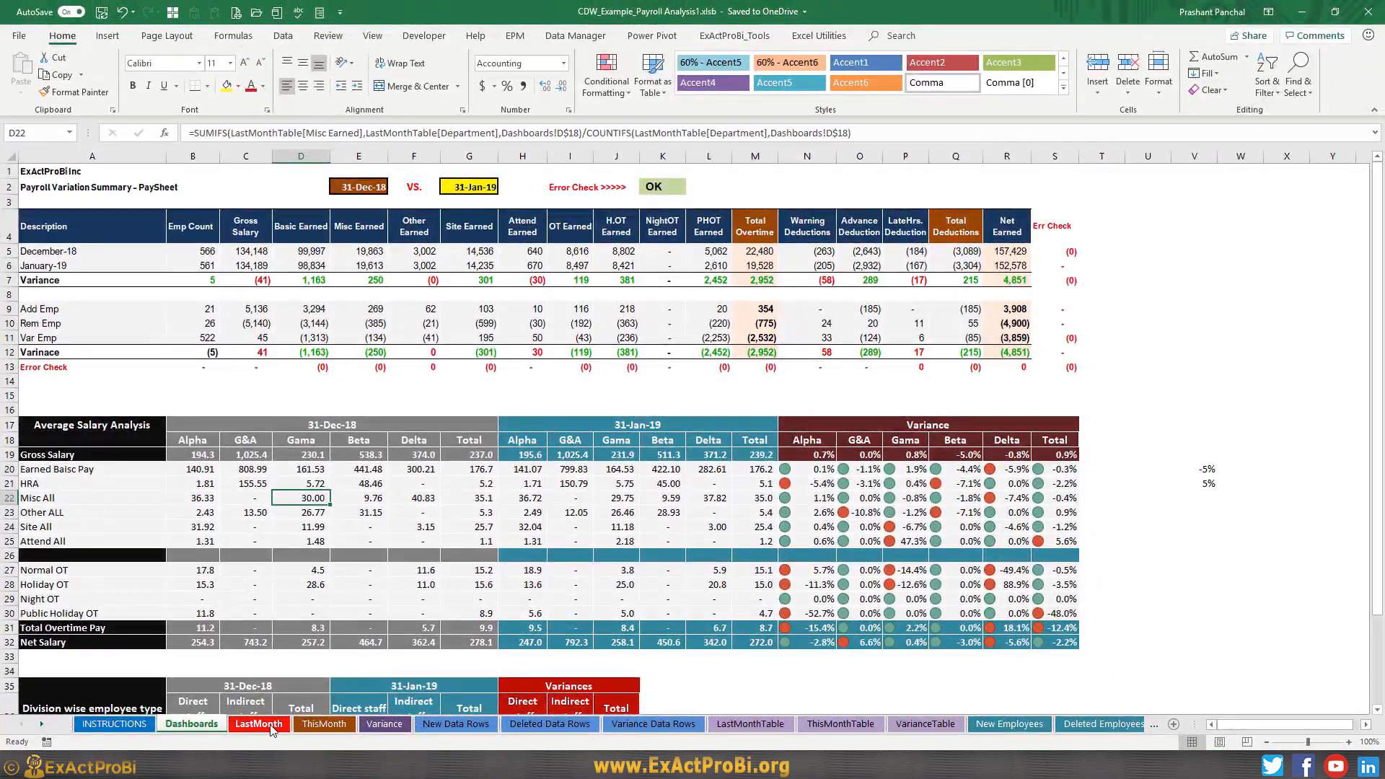
# - Look through the LastMonth, ThisMonth, Variance, New Data Rows, Deleted Data Rows and Variance Data Rows sheets in turn
pyautogui.click(270, 725)
pyautogui.click(324, 724)
pyautogui.click(384, 725)
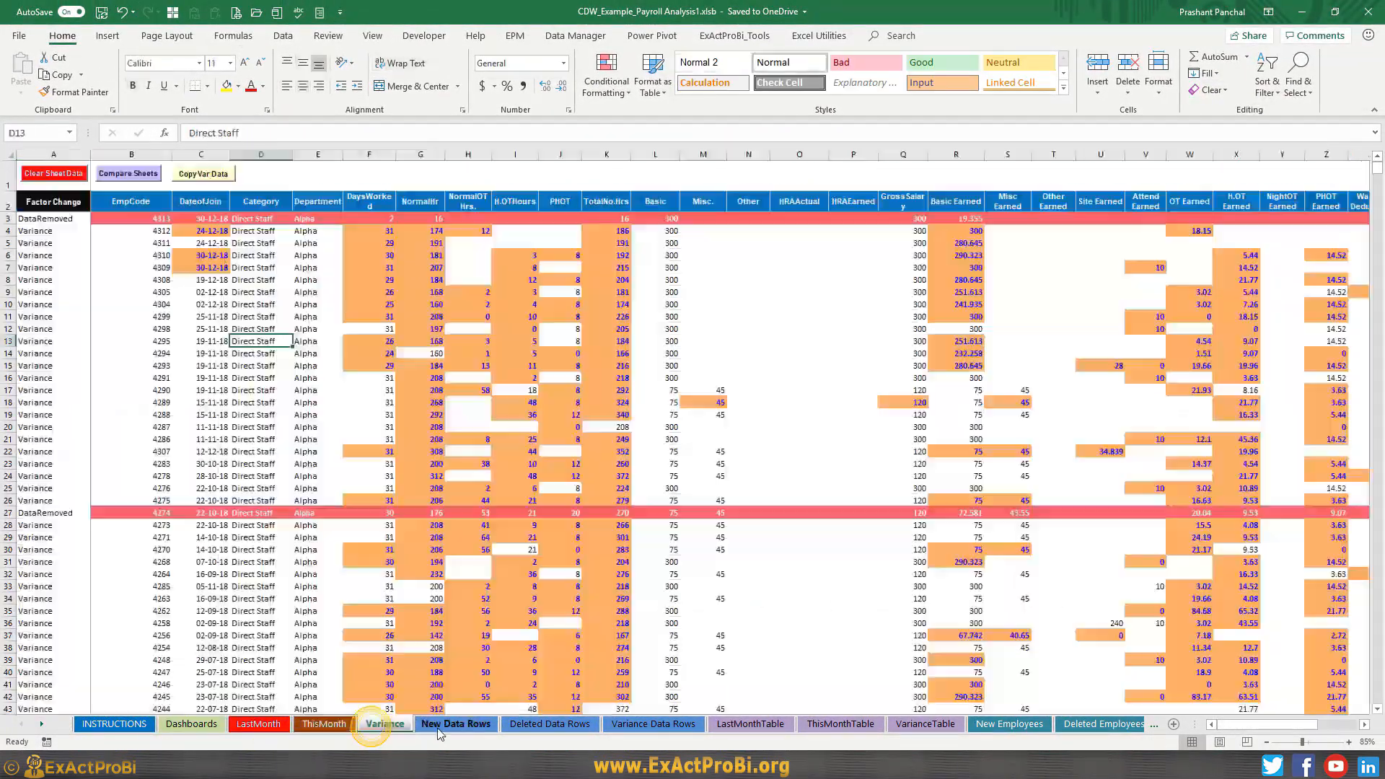
pyautogui.click(454, 725)
pyautogui.click(550, 724)
pyautogui.click(653, 724)
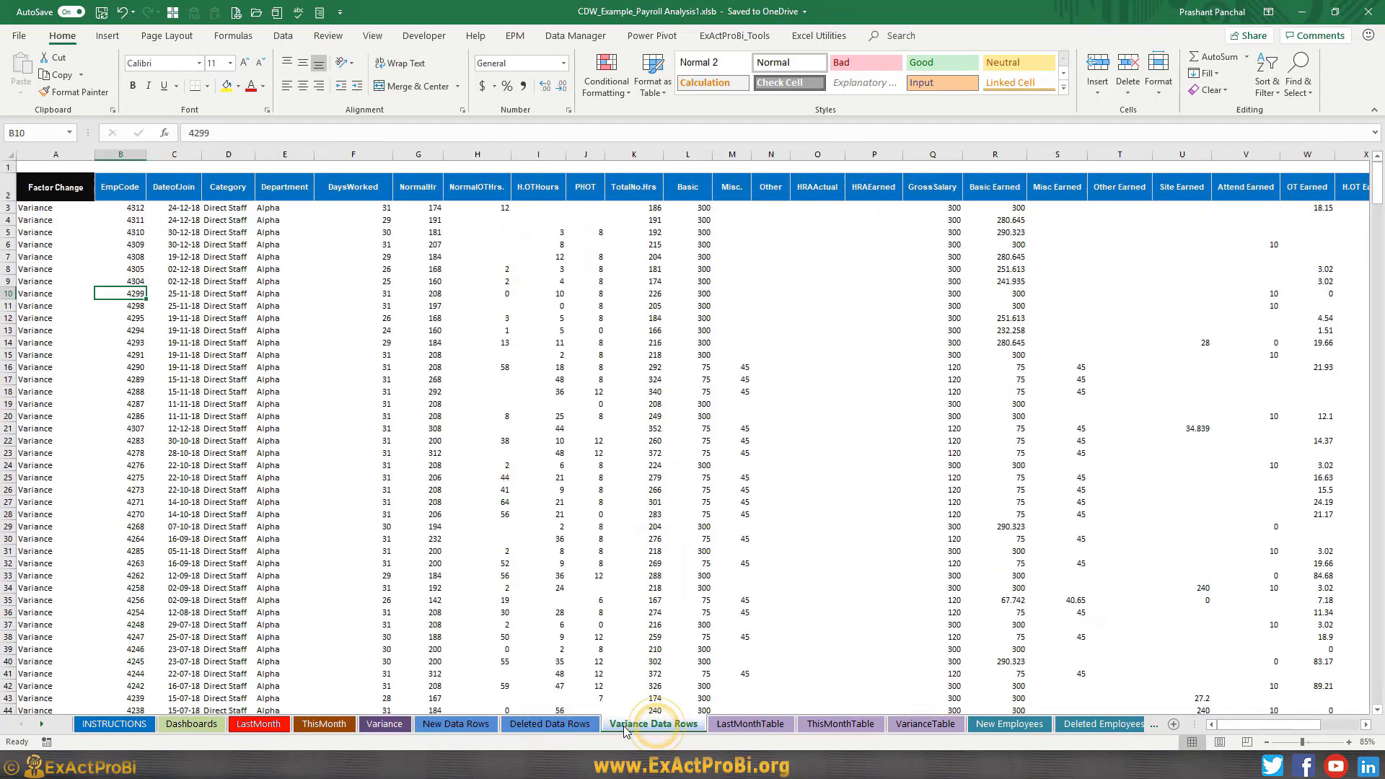
# - Review the LastMonth and ThisMonth source sheets, the three table sheets, and the New, Deleted and Variance Employees sheets
pyautogui.click(273, 725)
pyautogui.click(324, 724)
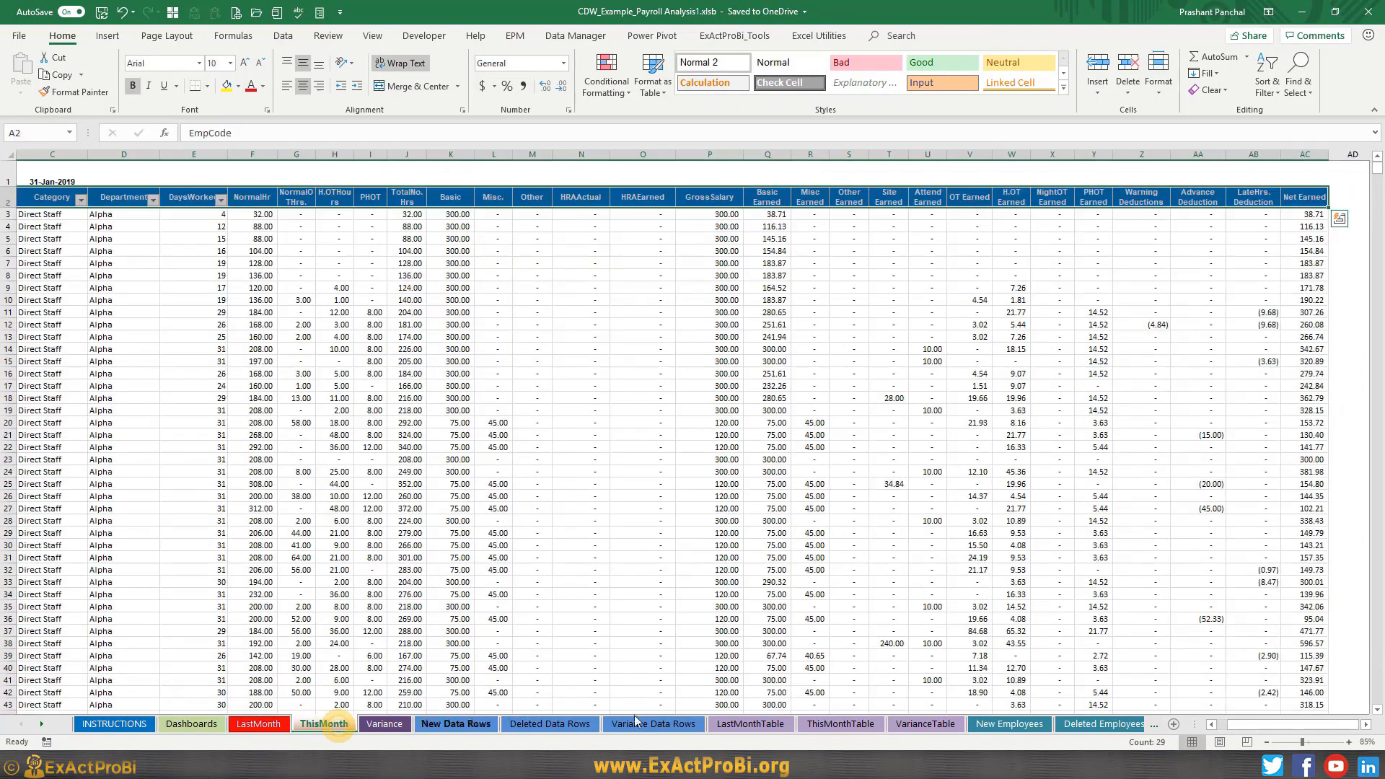
pyautogui.click(754, 724)
pyautogui.click(840, 724)
pyautogui.click(926, 724)
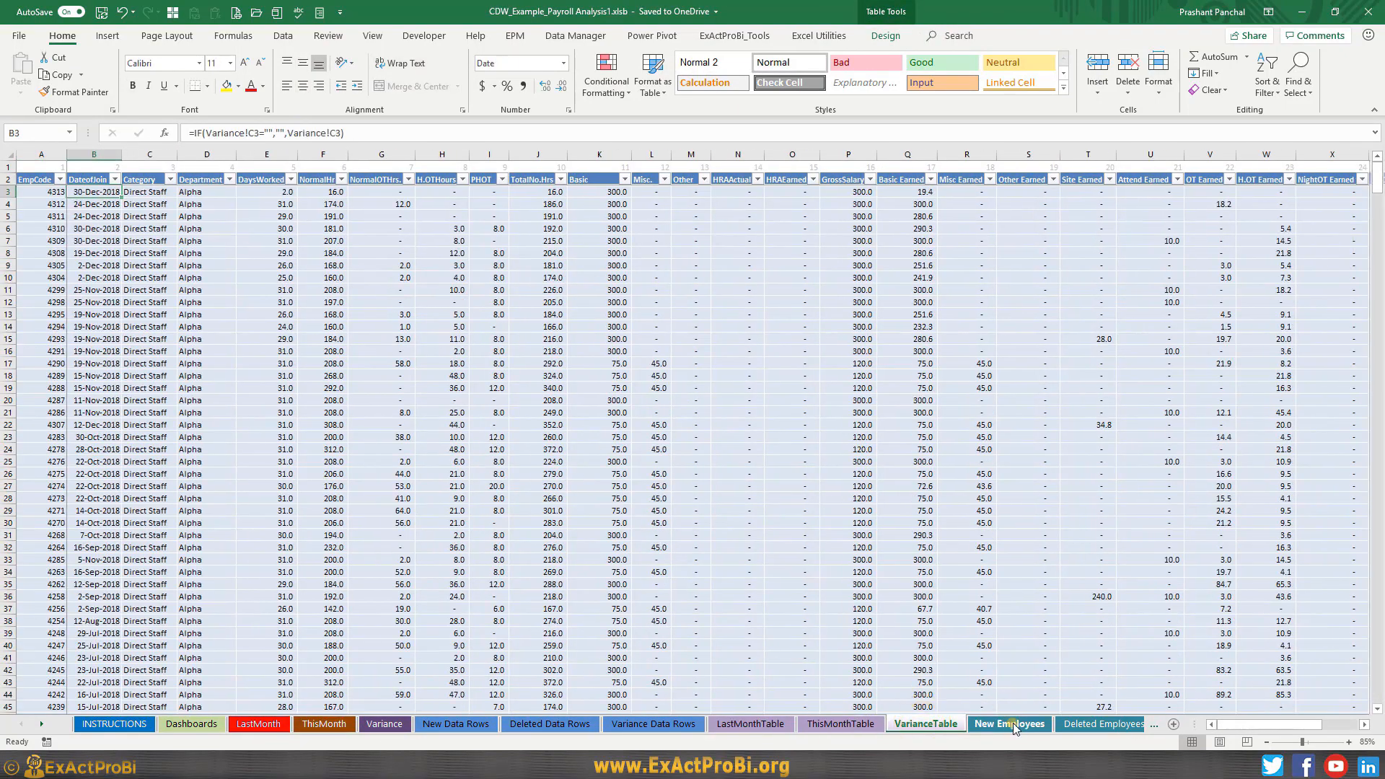
pyautogui.click(1015, 724)
pyautogui.click(1085, 725)
pyautogui.click(1091, 725)
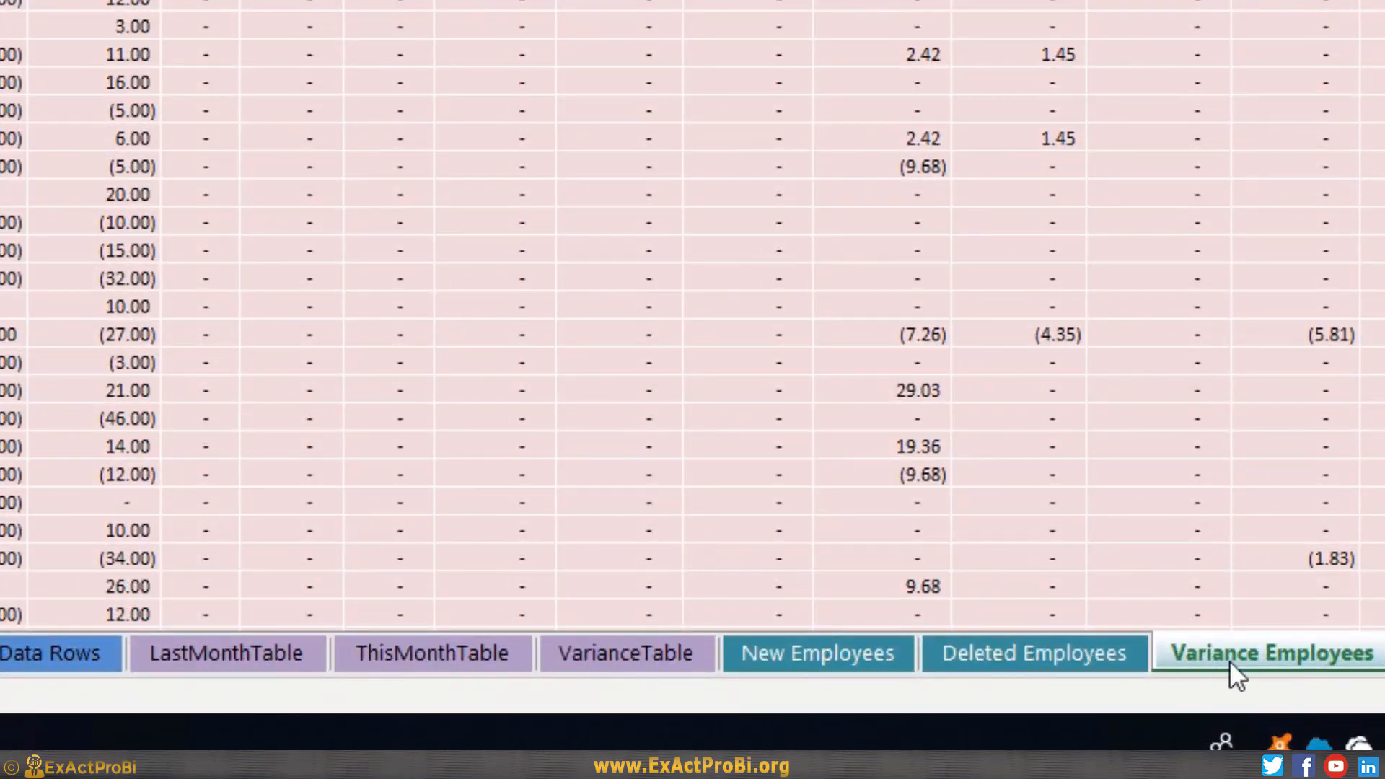
# - Return to the Dashboards sheet at the start of the workbook
pyautogui.click(55, 651)
pyautogui.click(59, 649)
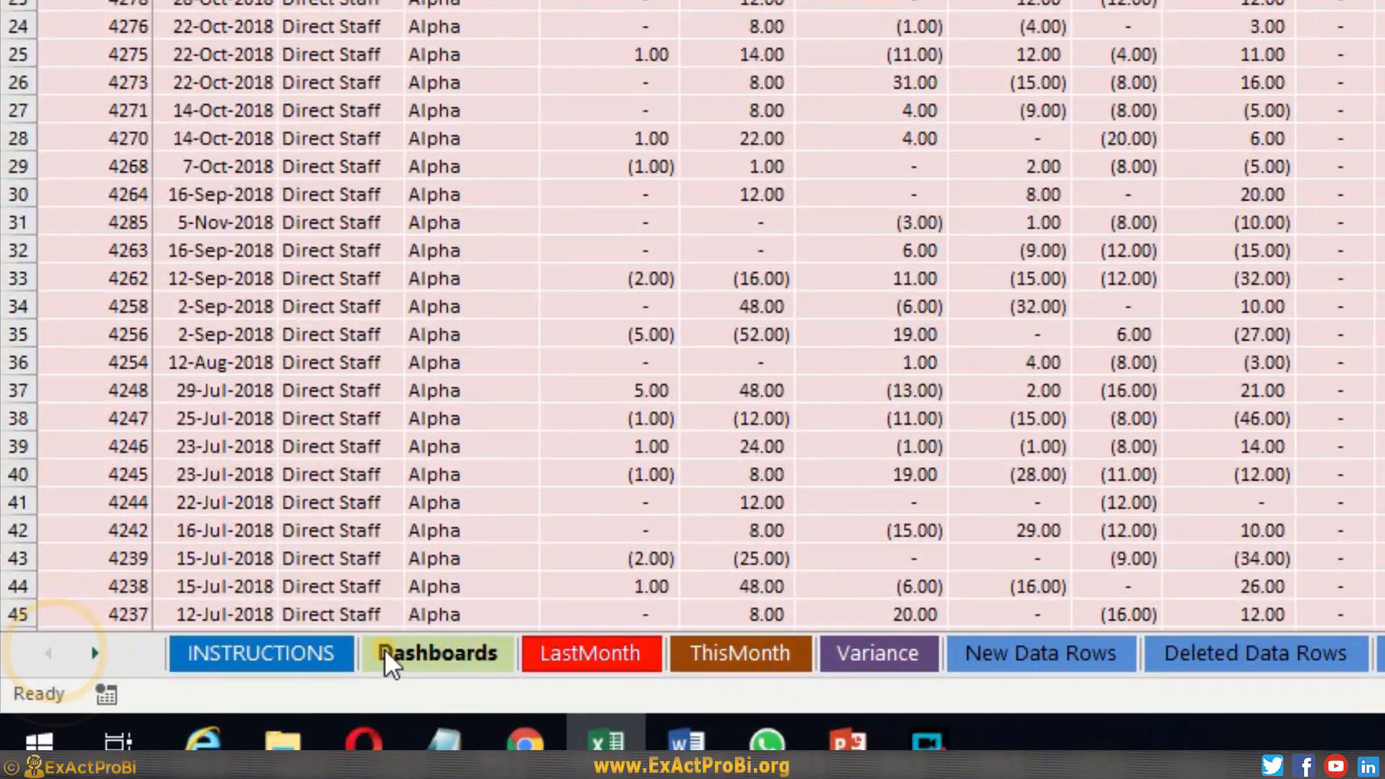
pyautogui.click(384, 651)
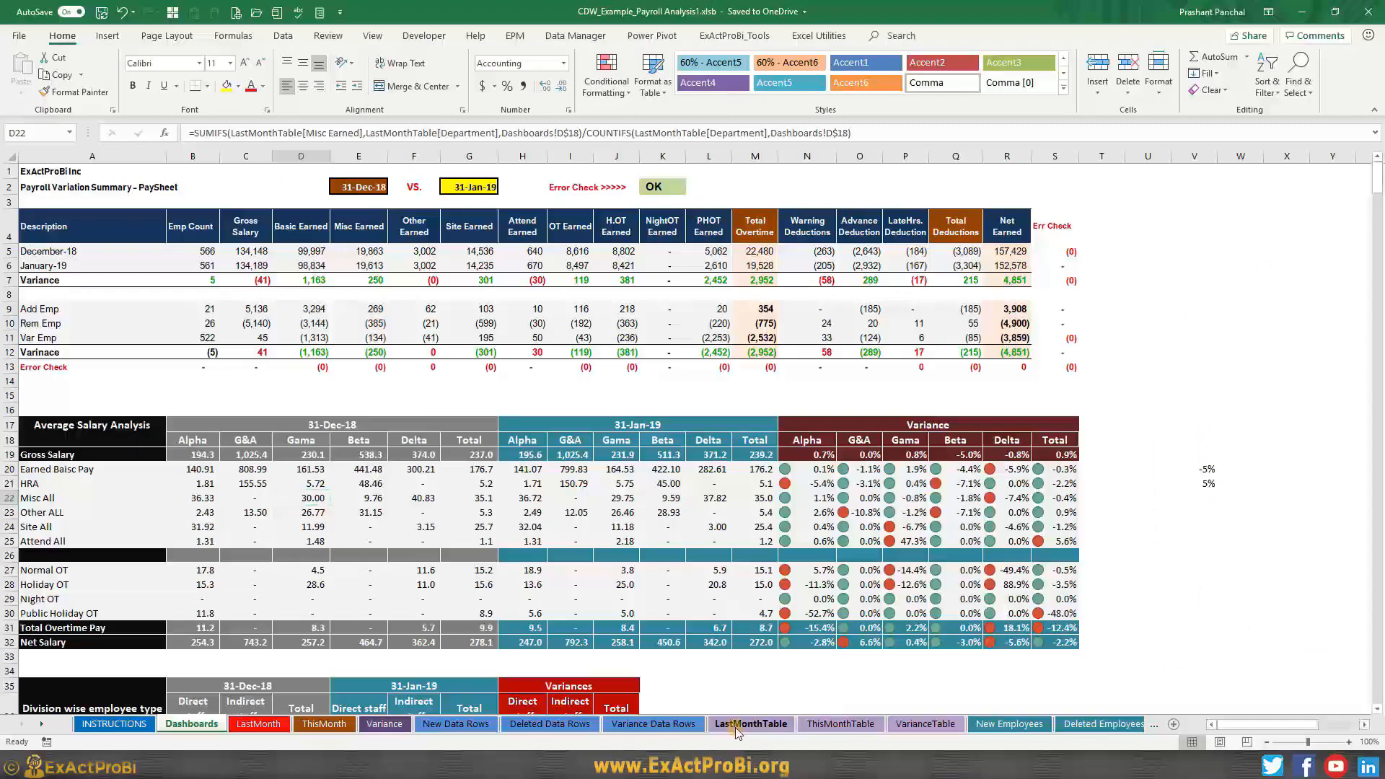
# - Inspect the LastMonthTable sheet from its total row back up to the first EmpCode record
pyautogui.click(735, 727)
pyautogui.click(825, 725)
pyautogui.click(771, 724)
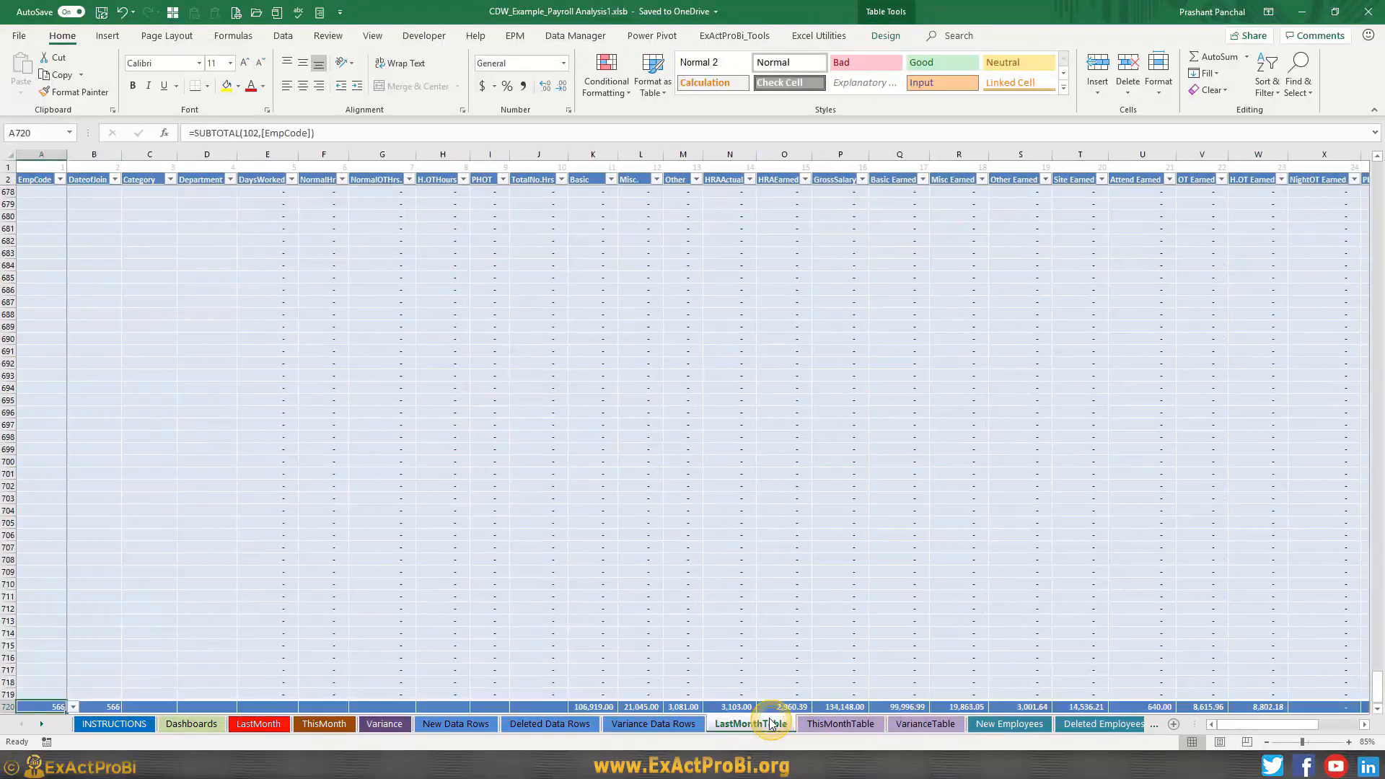
pyautogui.scroll(15, 650, 615)
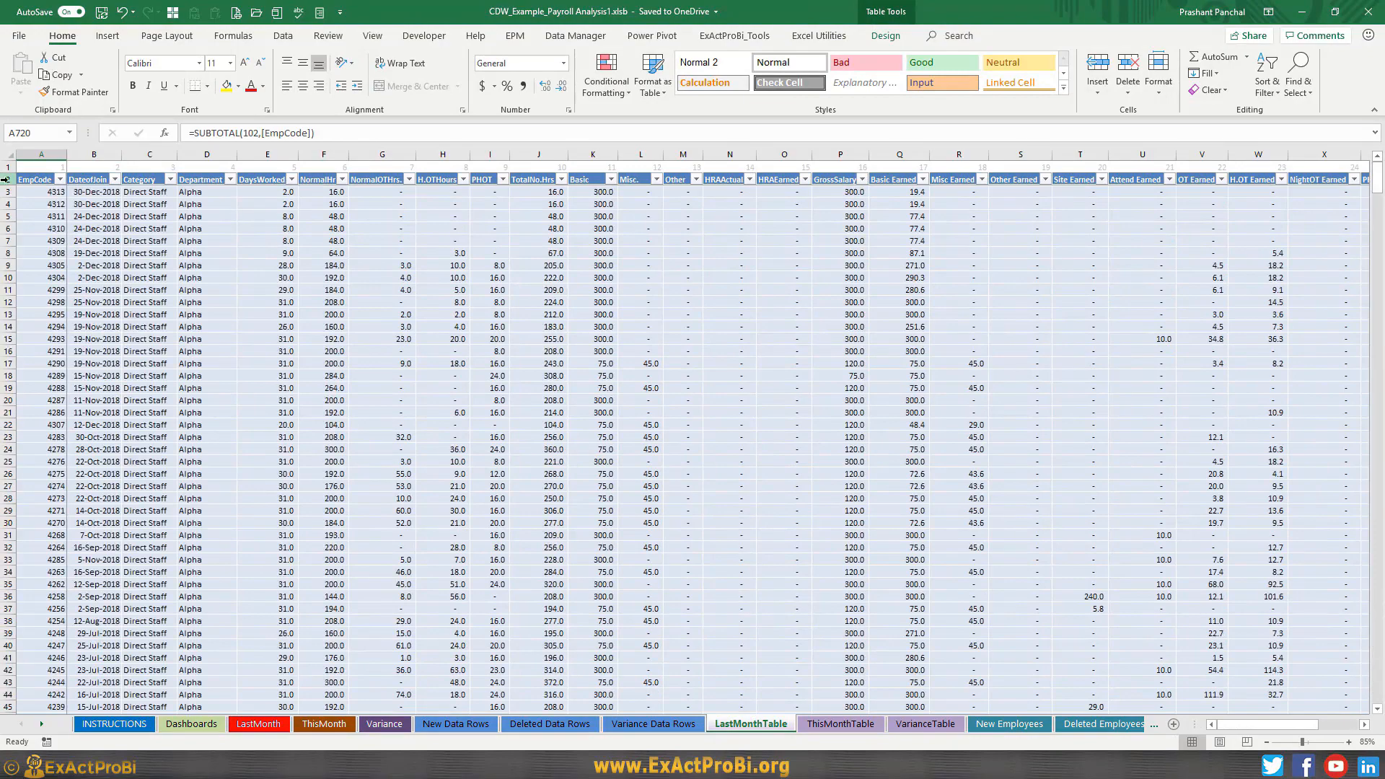
pyautogui.click(31, 192)
# - Compare the raw payroll records on the LastMonth and ThisMonth sheets, starting from the first December EmpCode
pyautogui.click(278, 727)
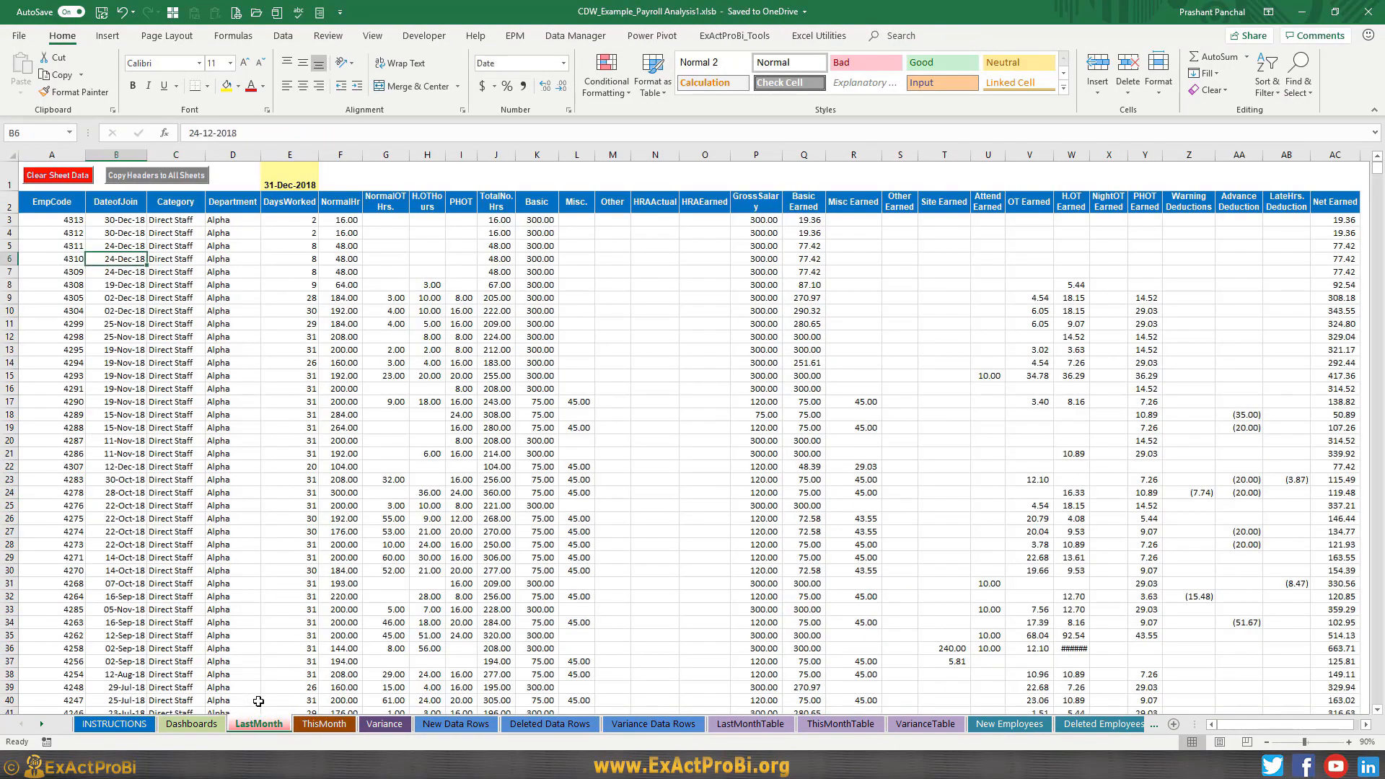
pyautogui.click(322, 724)
pyautogui.click(260, 726)
pyautogui.click(43, 221)
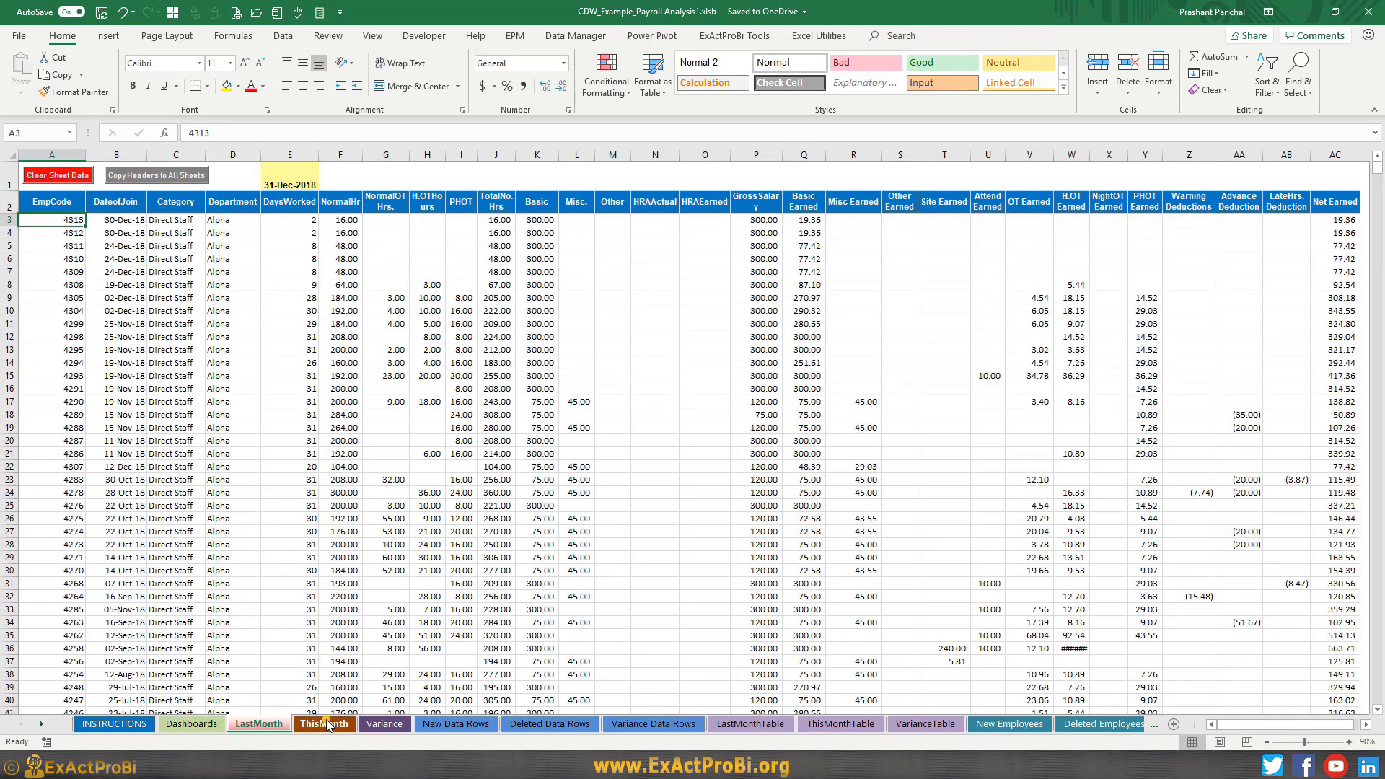
pyautogui.click(328, 726)
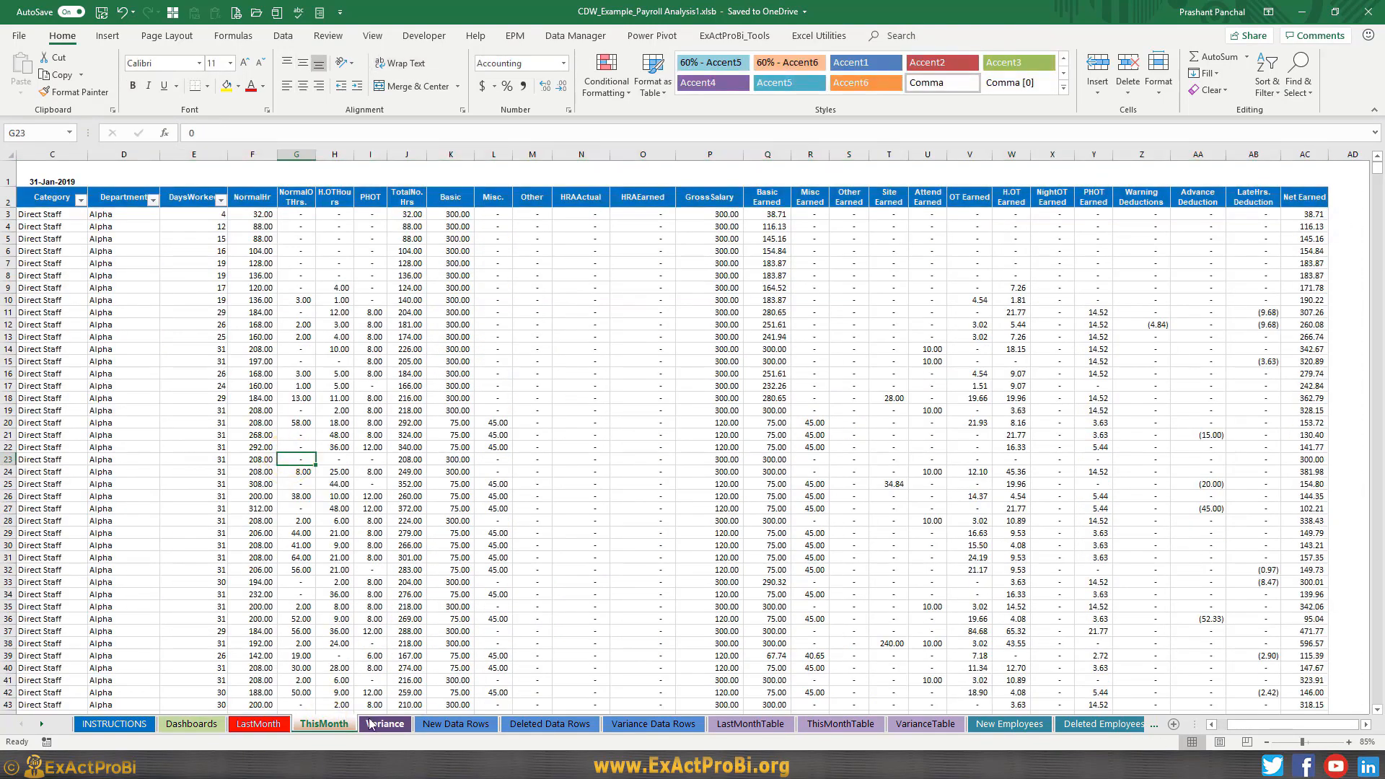
pyautogui.click(257, 725)
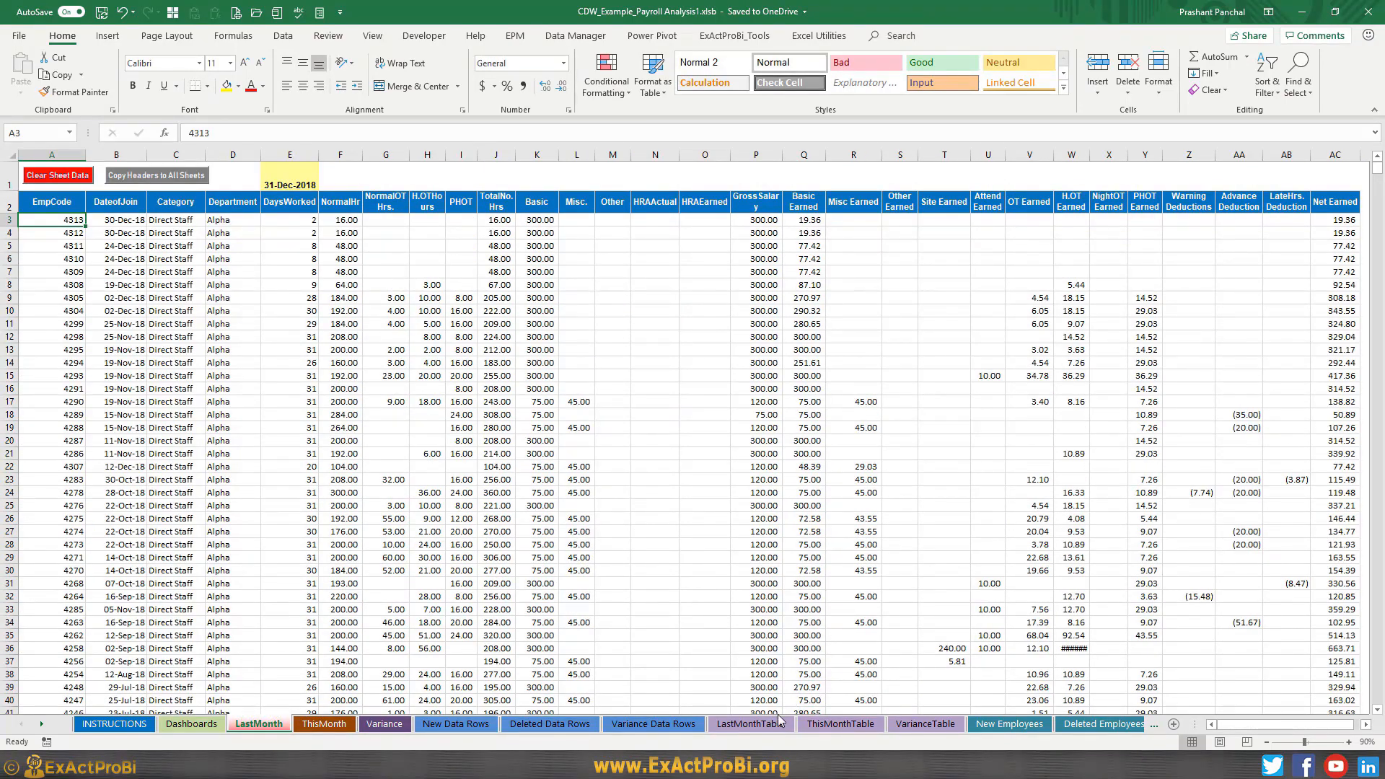
# - Compare LastMonthTable with the raw payroll columns and rows on the LastMonth sheet
pyautogui.click(750, 723)
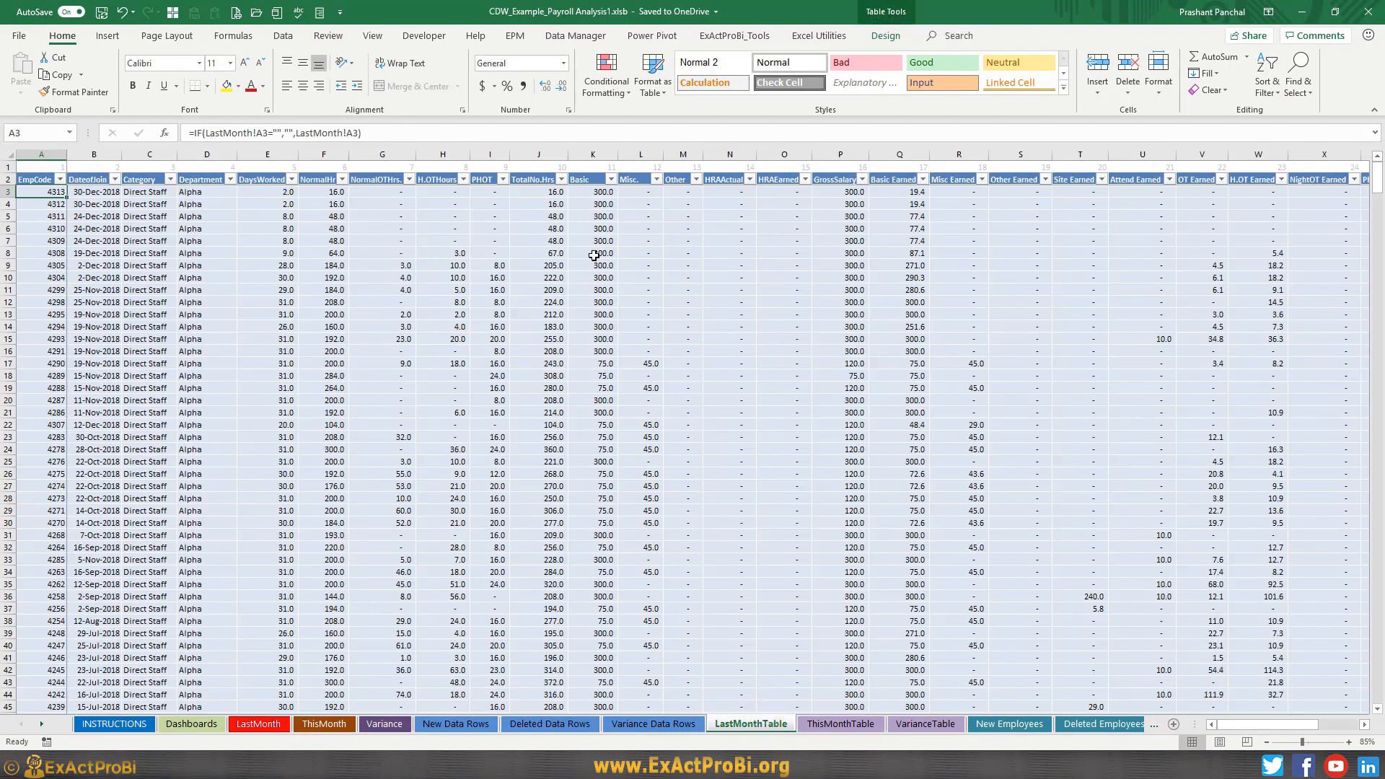
pyautogui.click(258, 724)
pyautogui.click(116, 245)
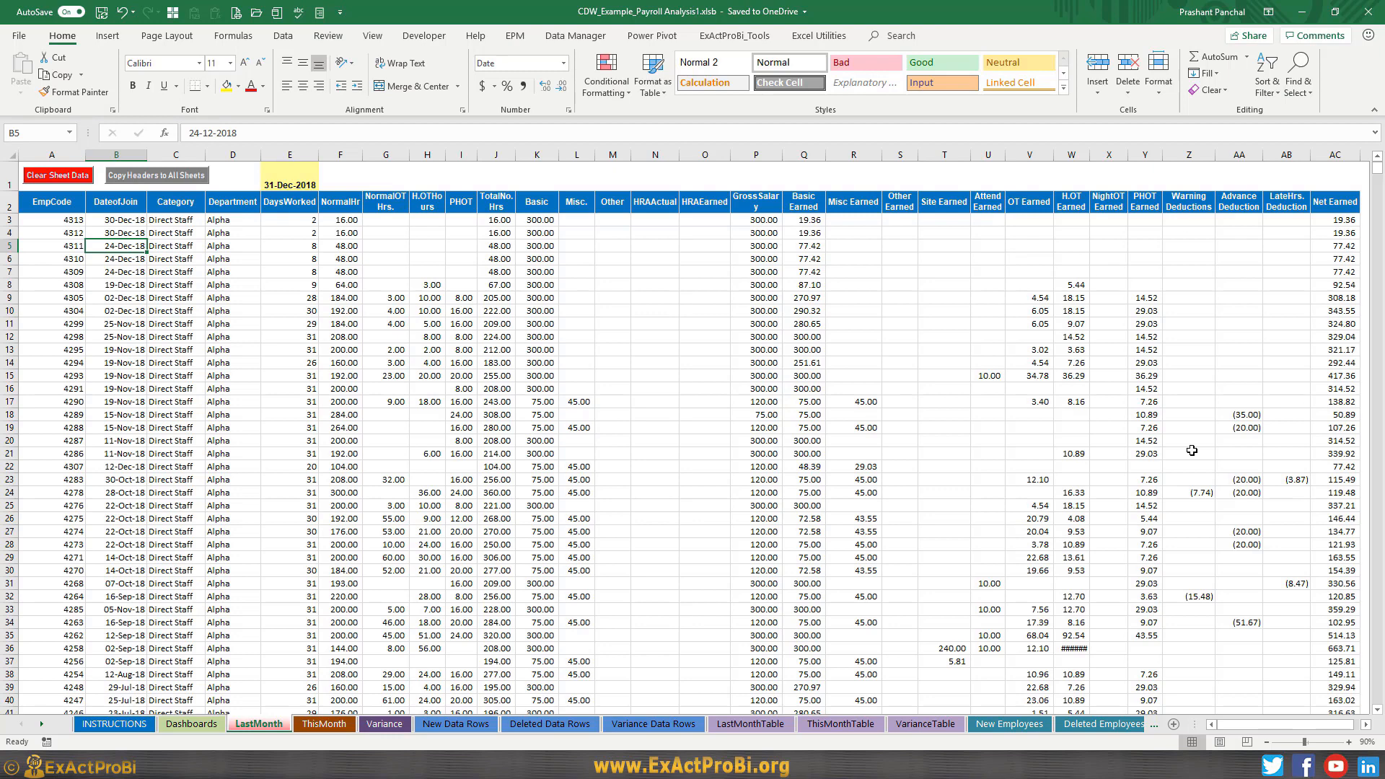
pyautogui.click(229, 363)
pyautogui.moveTo(30, 198); pyautogui.dragTo(1140, 297)
pyautogui.click(643, 409)
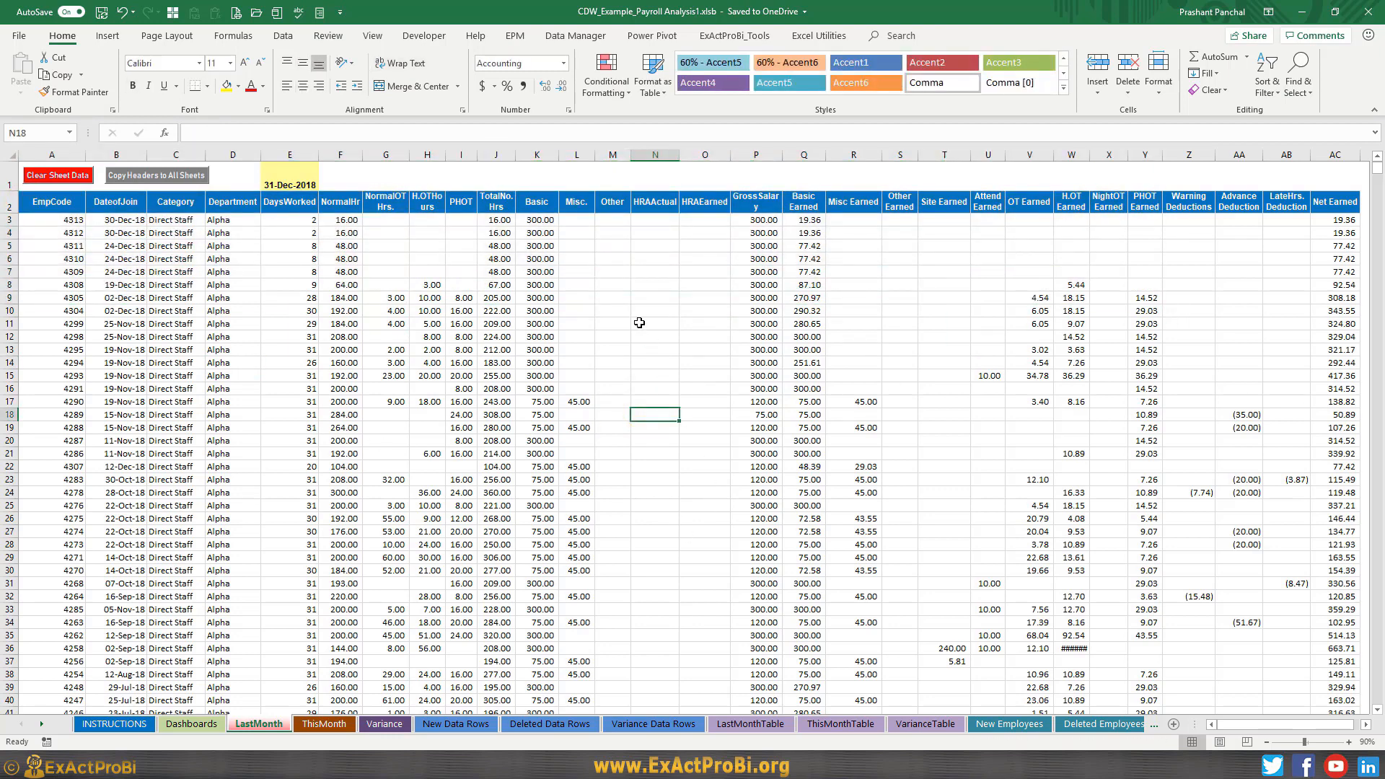
# - Inspect the table properties and name on the LastMonthTable sheet, then select its first EmpCode cell
pyautogui.click(761, 725)
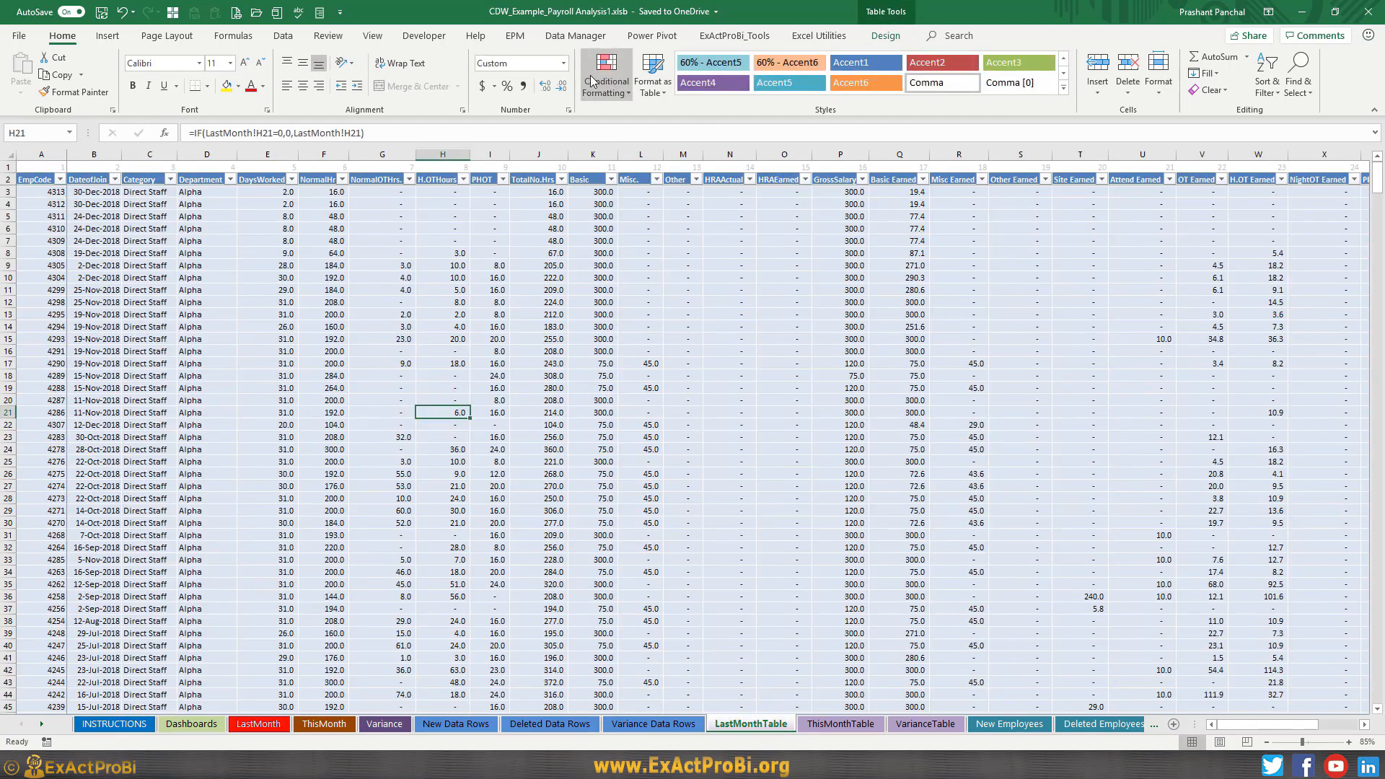
pyautogui.click(604, 215)
pyautogui.click(886, 35)
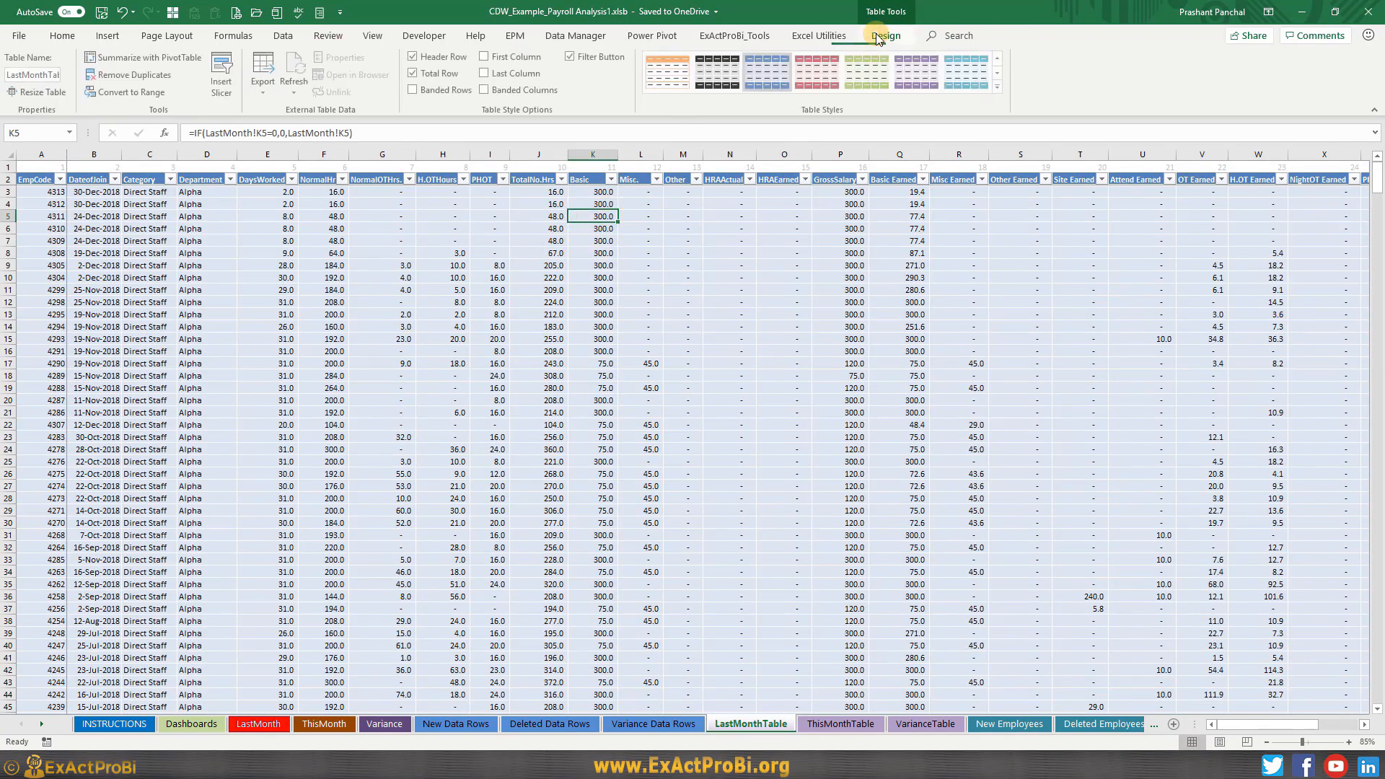
pyautogui.click(376, 321)
pyautogui.hotkey('ctrl', 'Home')
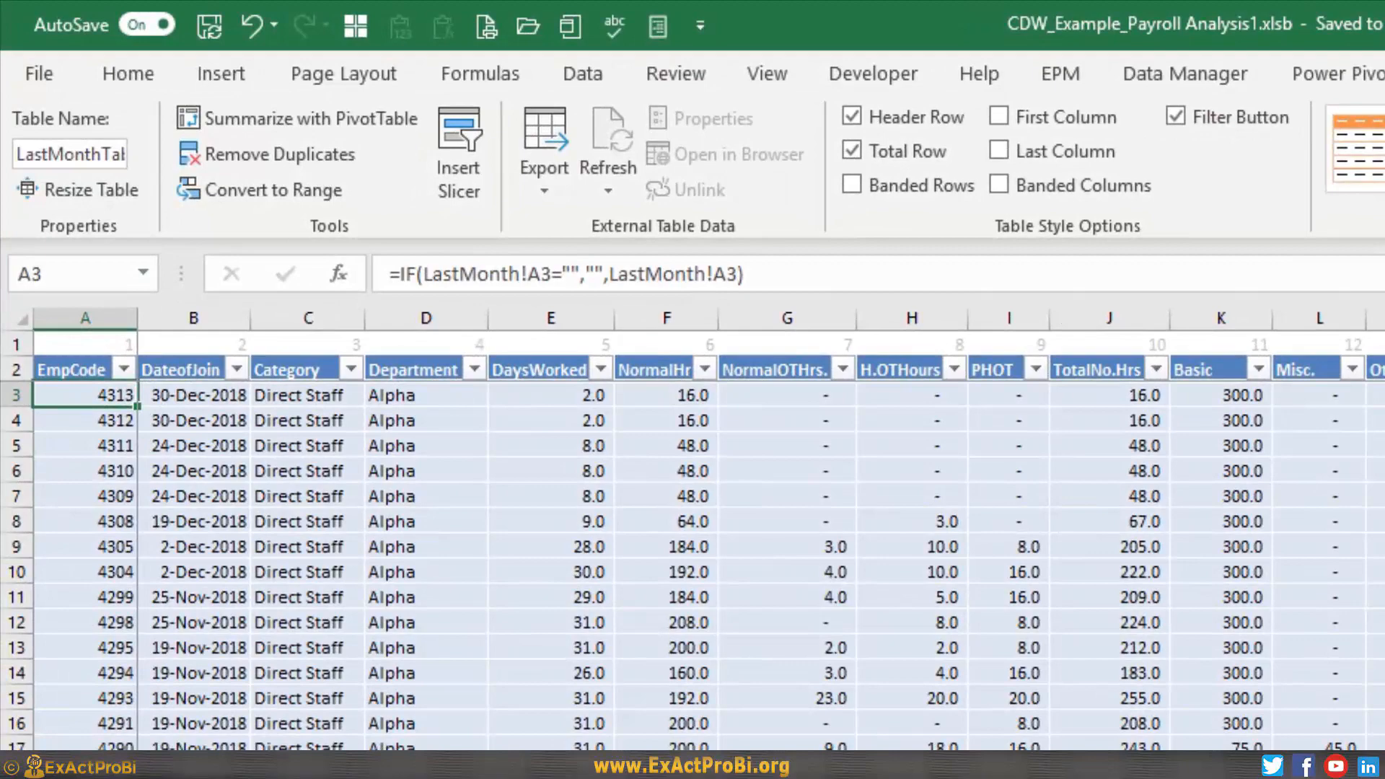
# - Check the LastMonth source data against the formula in LastMonthTable's first EmpCode cell, leaving the formula unedited
pyautogui.click(304, 777)
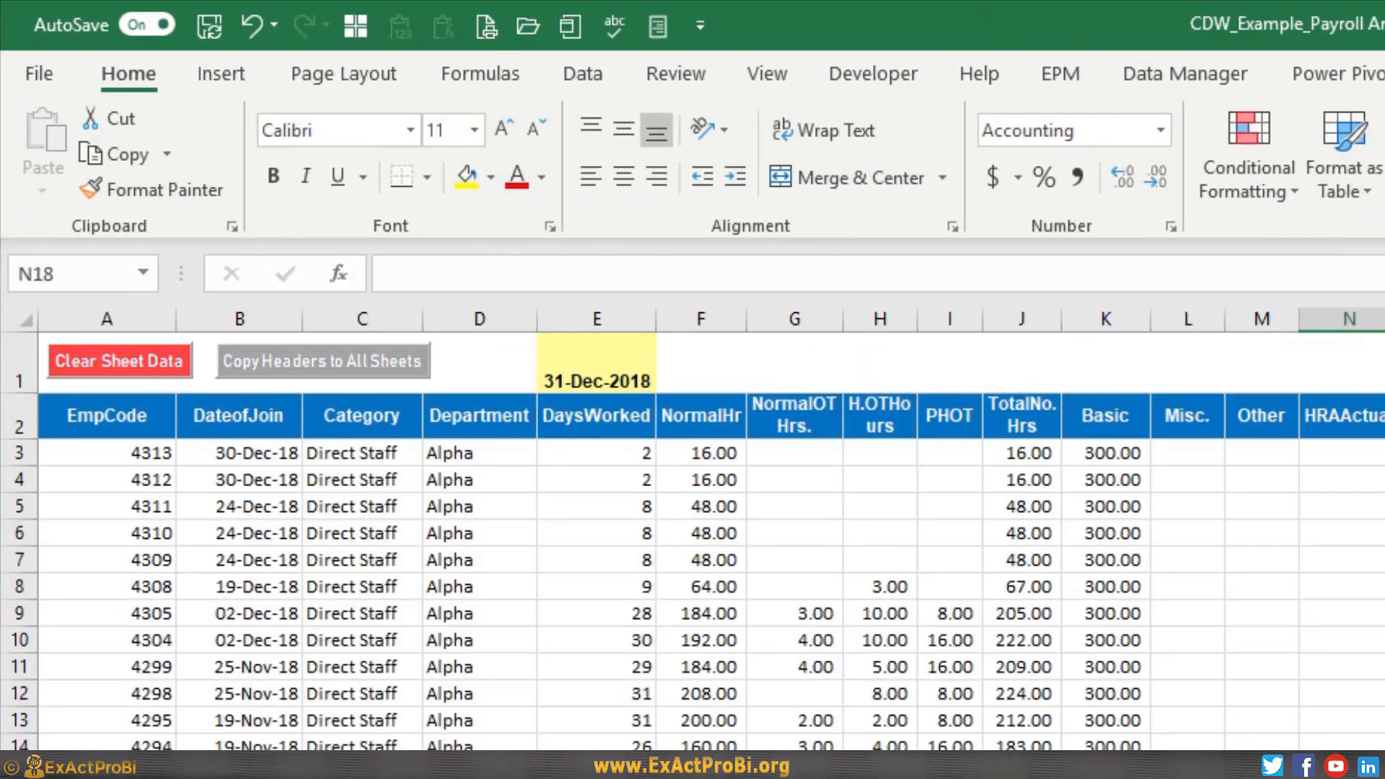
pyautogui.click(180, 777)
pyautogui.press('F2')
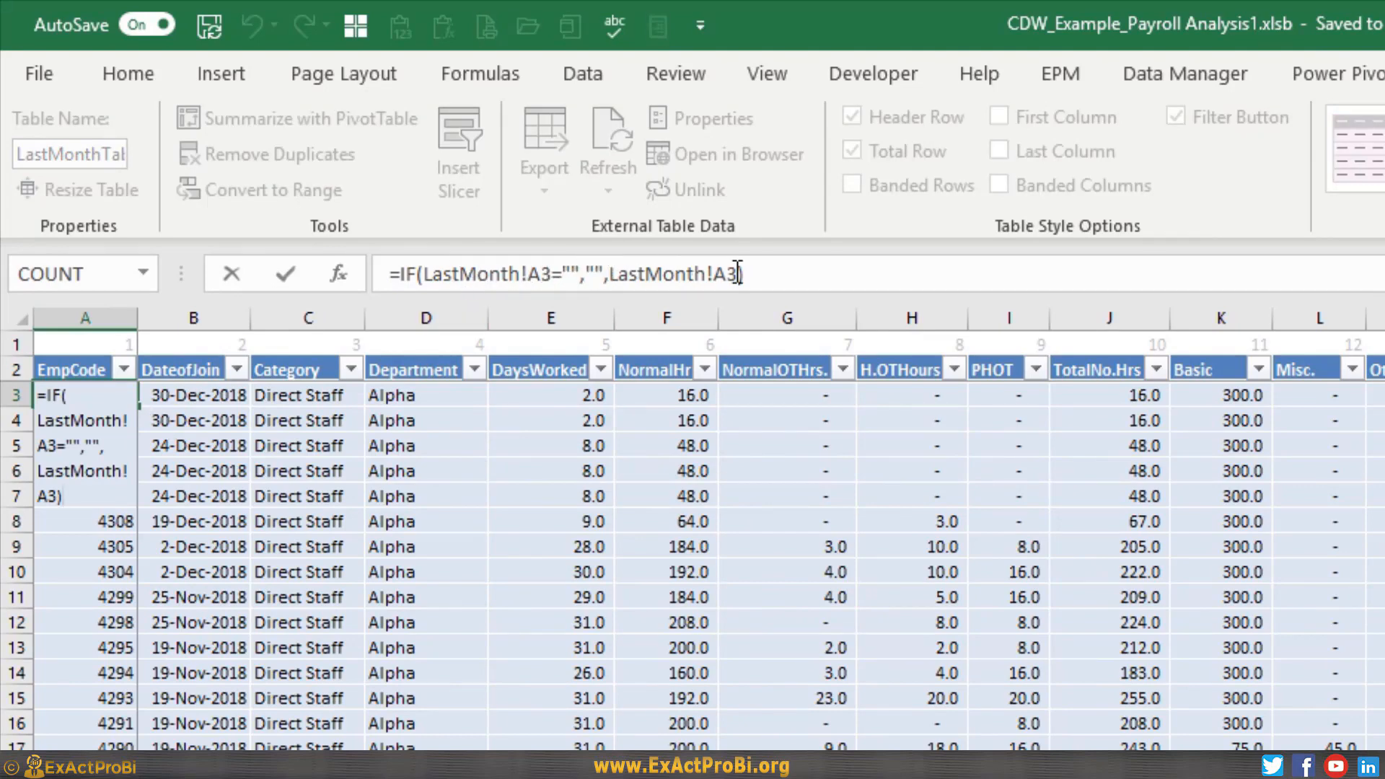
pyautogui.press('Escape')
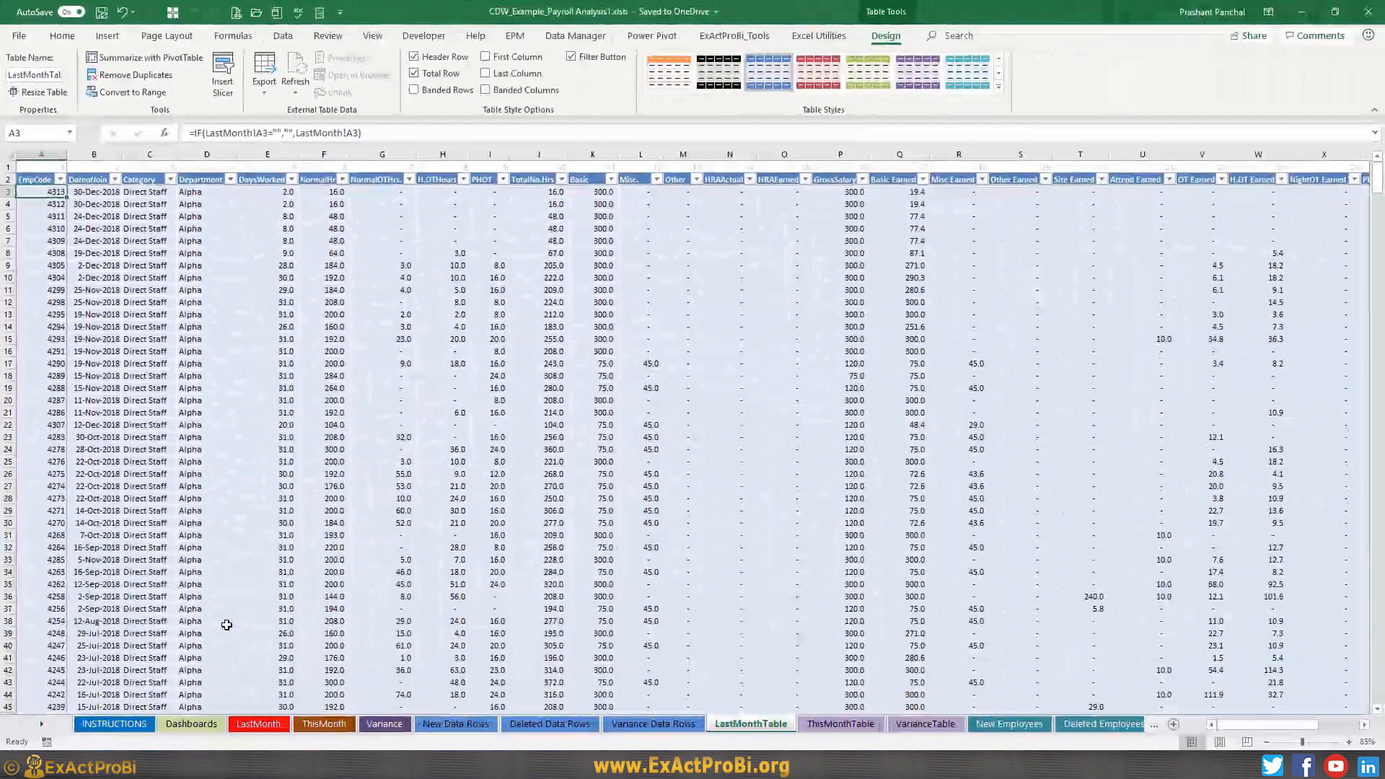
# - Examine the linking formulas in LastMonthTable's EmpCode and Category columns, down to the last EmpCode row above the totals
pyautogui.click(208, 351)
pyautogui.moveTo(43, 193); pyautogui.dragTo(35, 364)
pyautogui.click(125, 348)
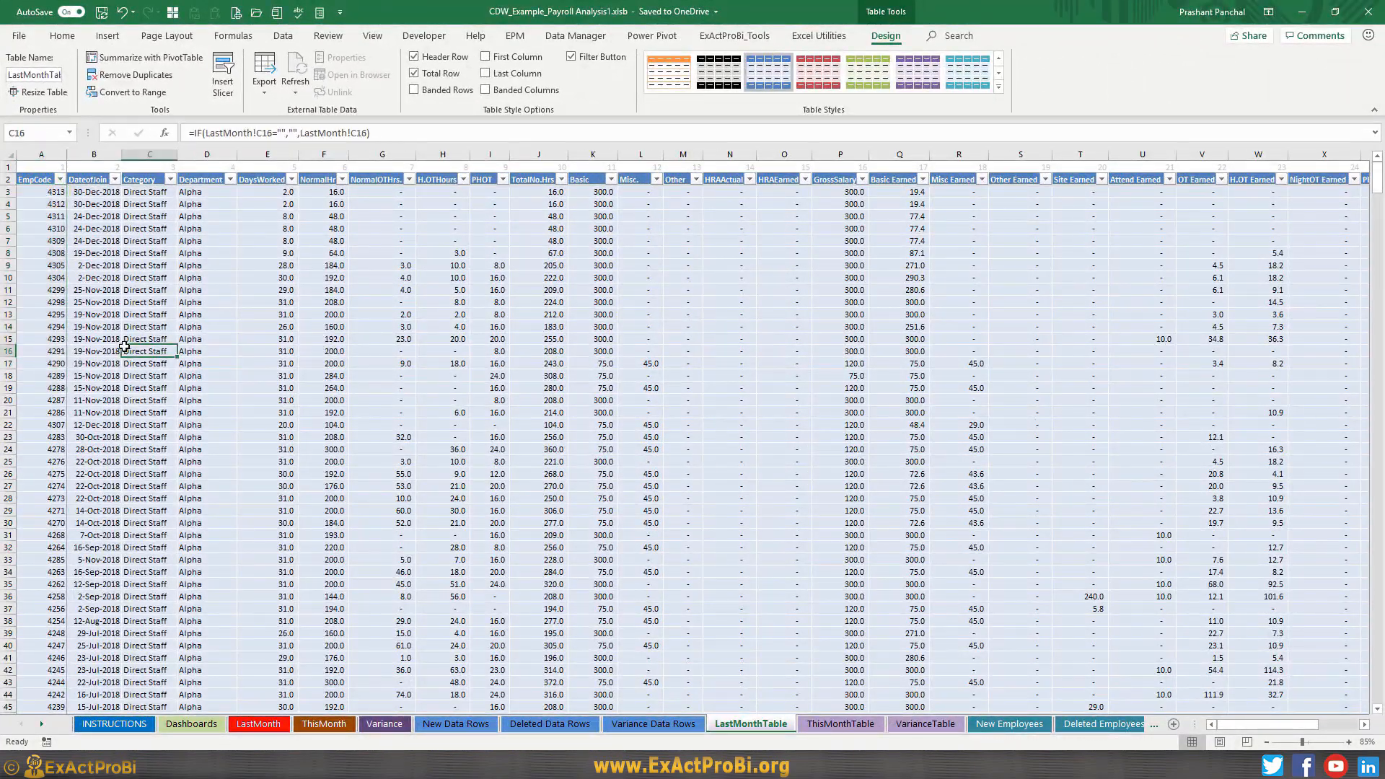
pyautogui.click(136, 400)
pyautogui.click(130, 437)
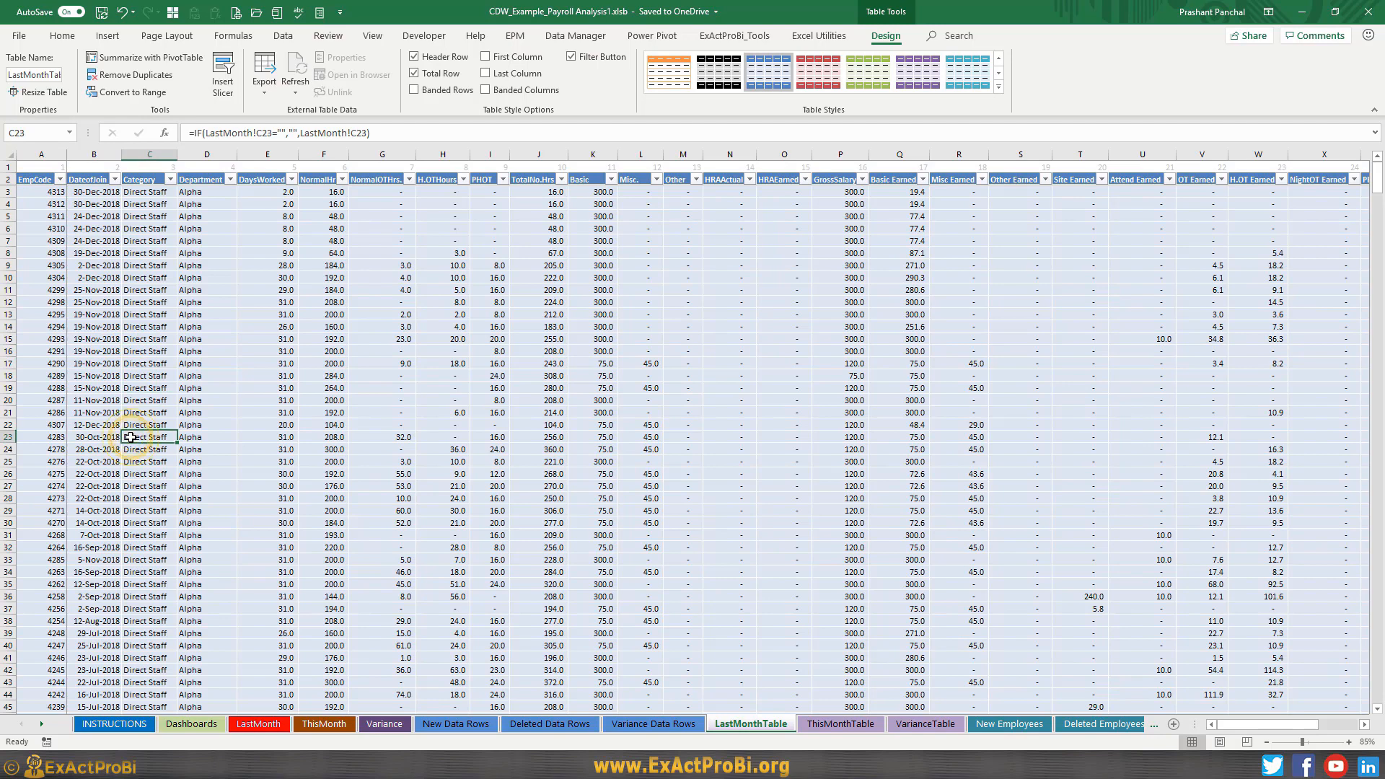
pyautogui.press('Left')
pyautogui.press('Left')
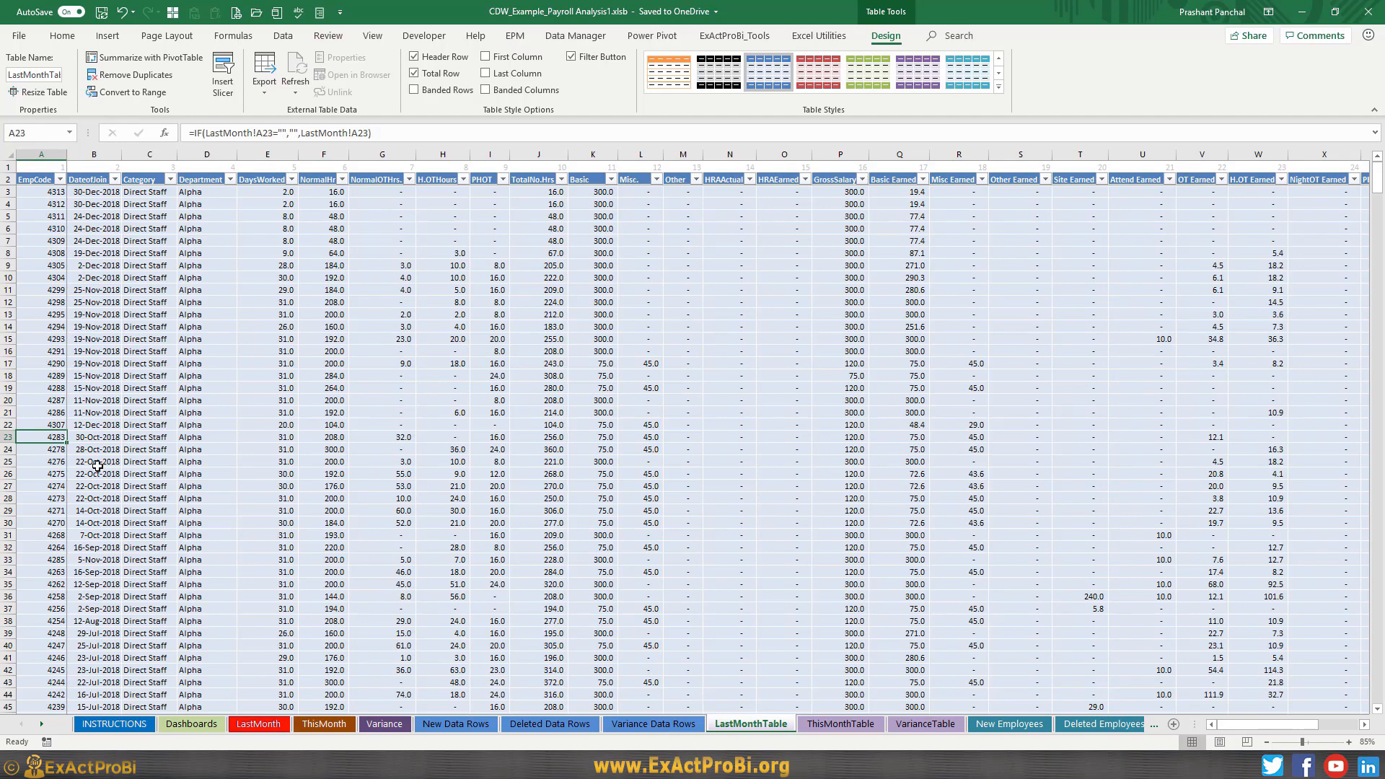
pyautogui.press('Up')
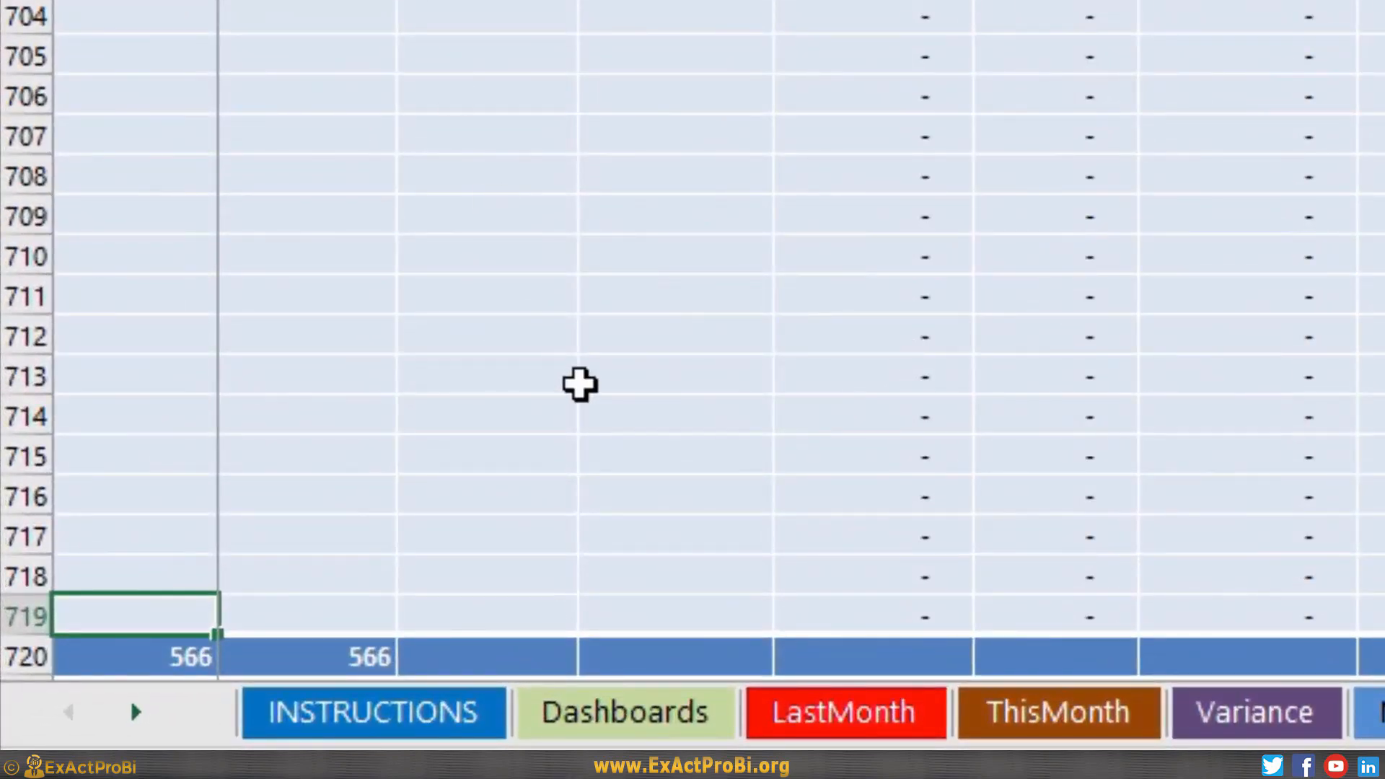
# - Check the extent of the LastMonth sheet's data by going to the last EmpCode record and back to the first
pyautogui.click(848, 730)
pyautogui.click(84, 492)
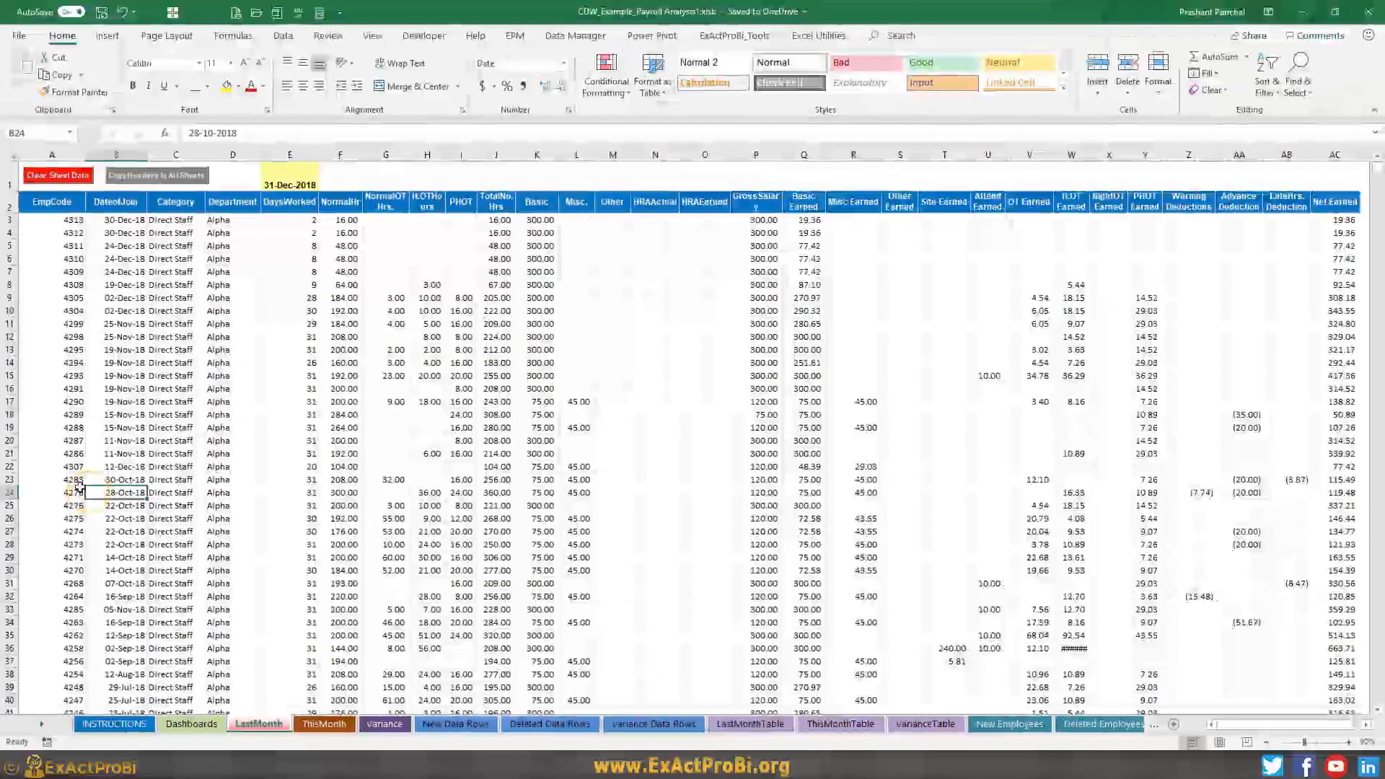
pyautogui.click(43, 489)
pyautogui.hotkey('ctrl', 'Down')
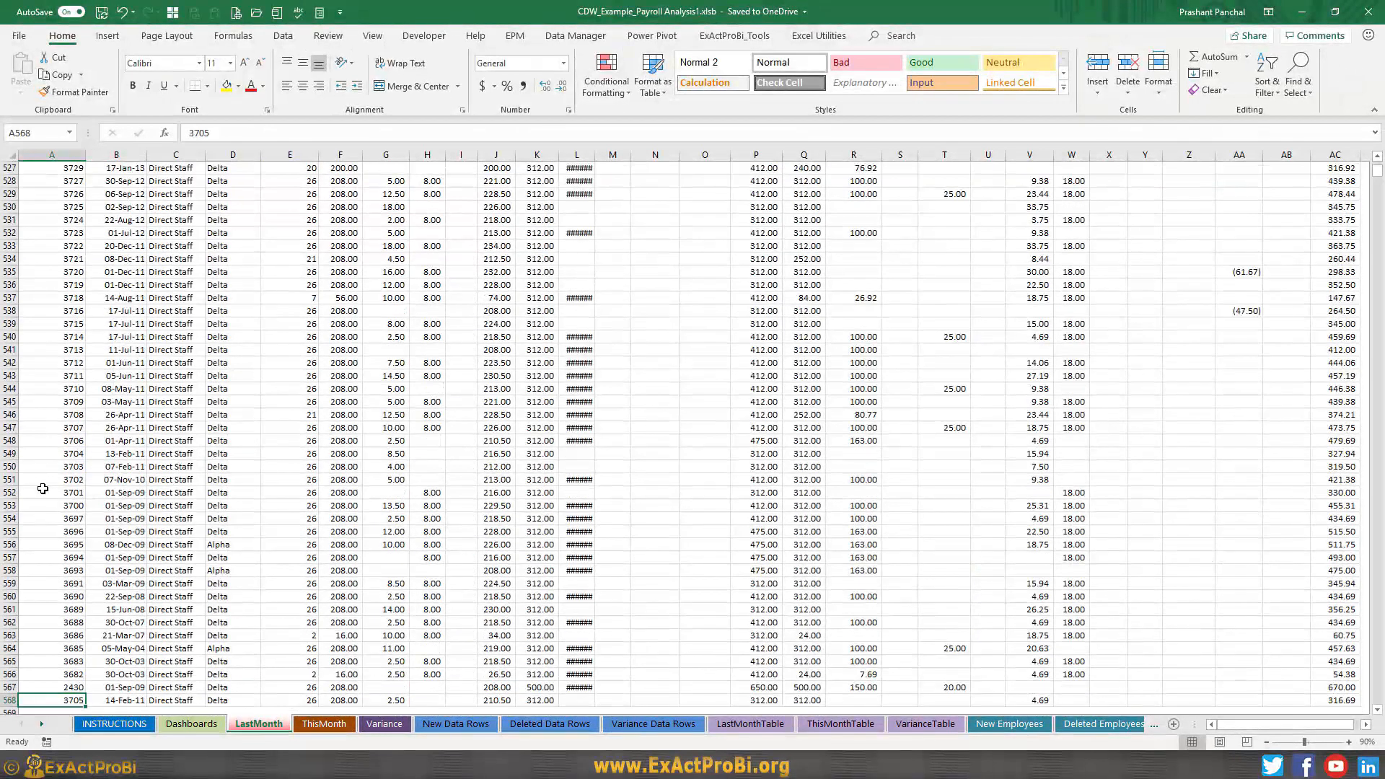
pyautogui.scroll(20, 43, 489)
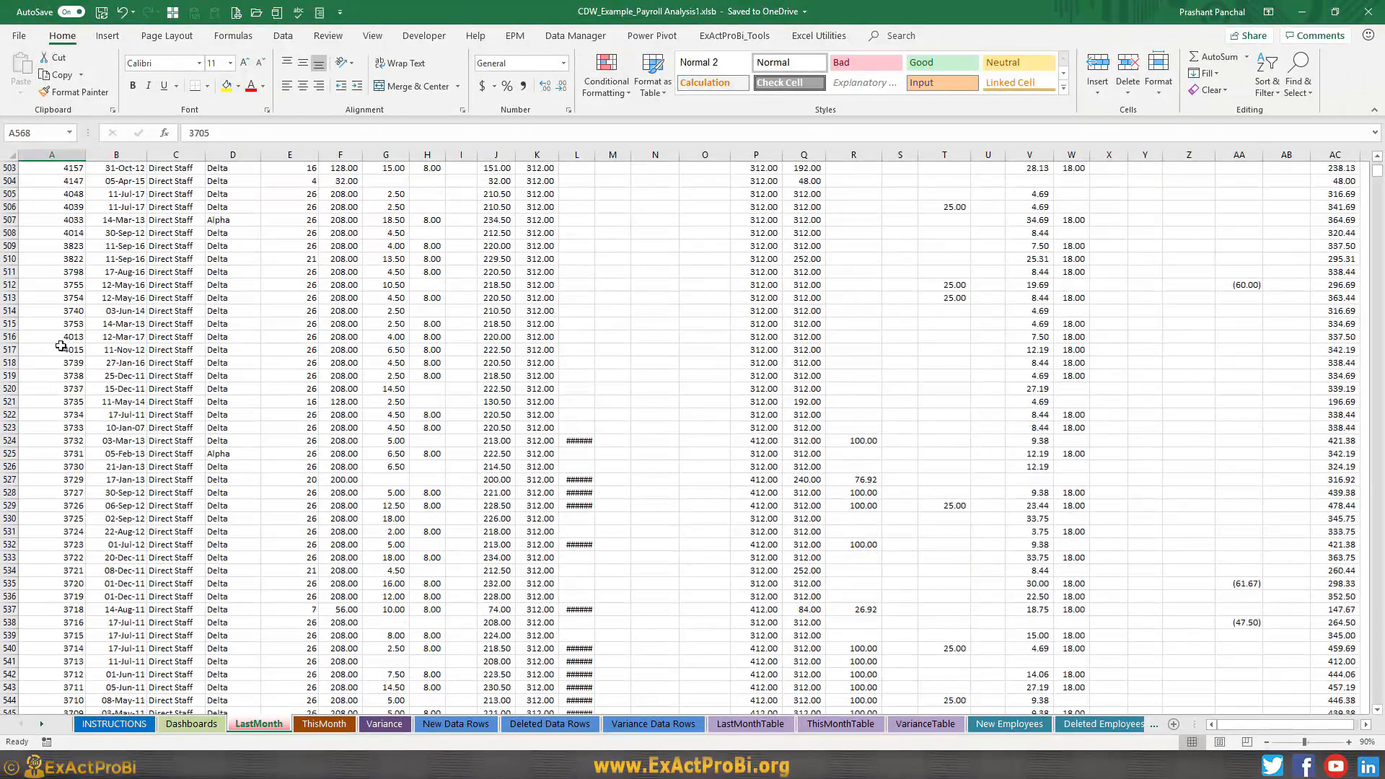
pyautogui.click(35, 294)
pyautogui.hotkey('ctrl', 'Up')
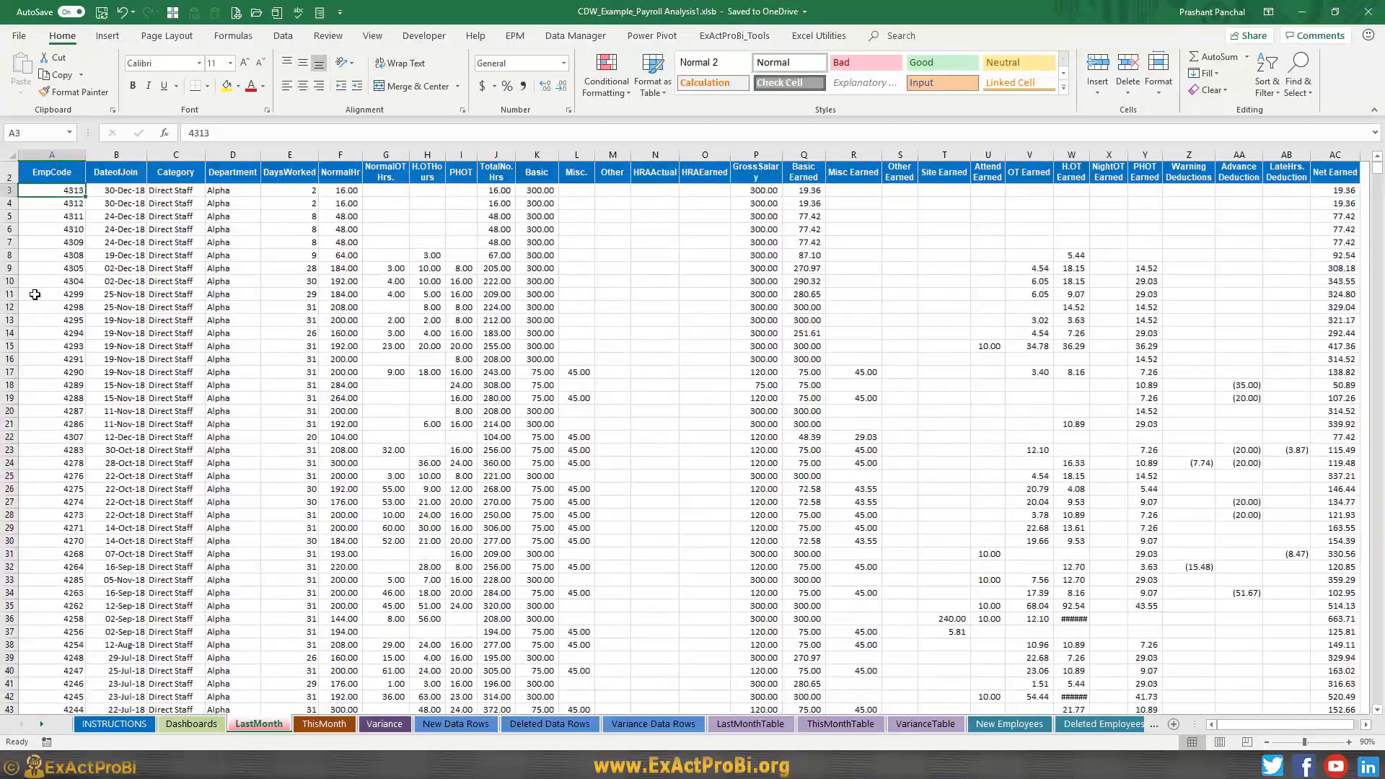
# - Select the LastMonth sheet's EmpCode records from the first to the last to check their number and extent
pyautogui.hotkey('ctrl', 'shift', 'Down')
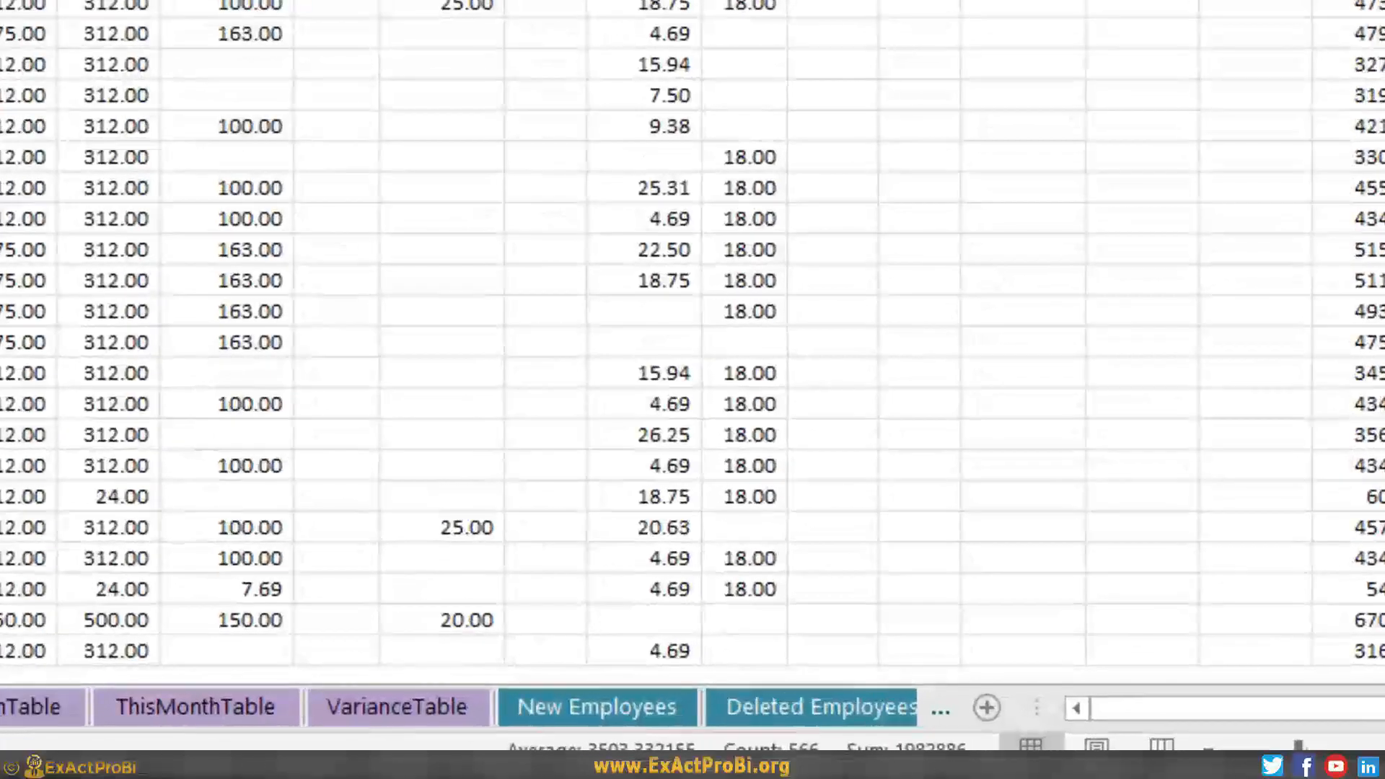
pyautogui.scroll(-1, 693, 339)
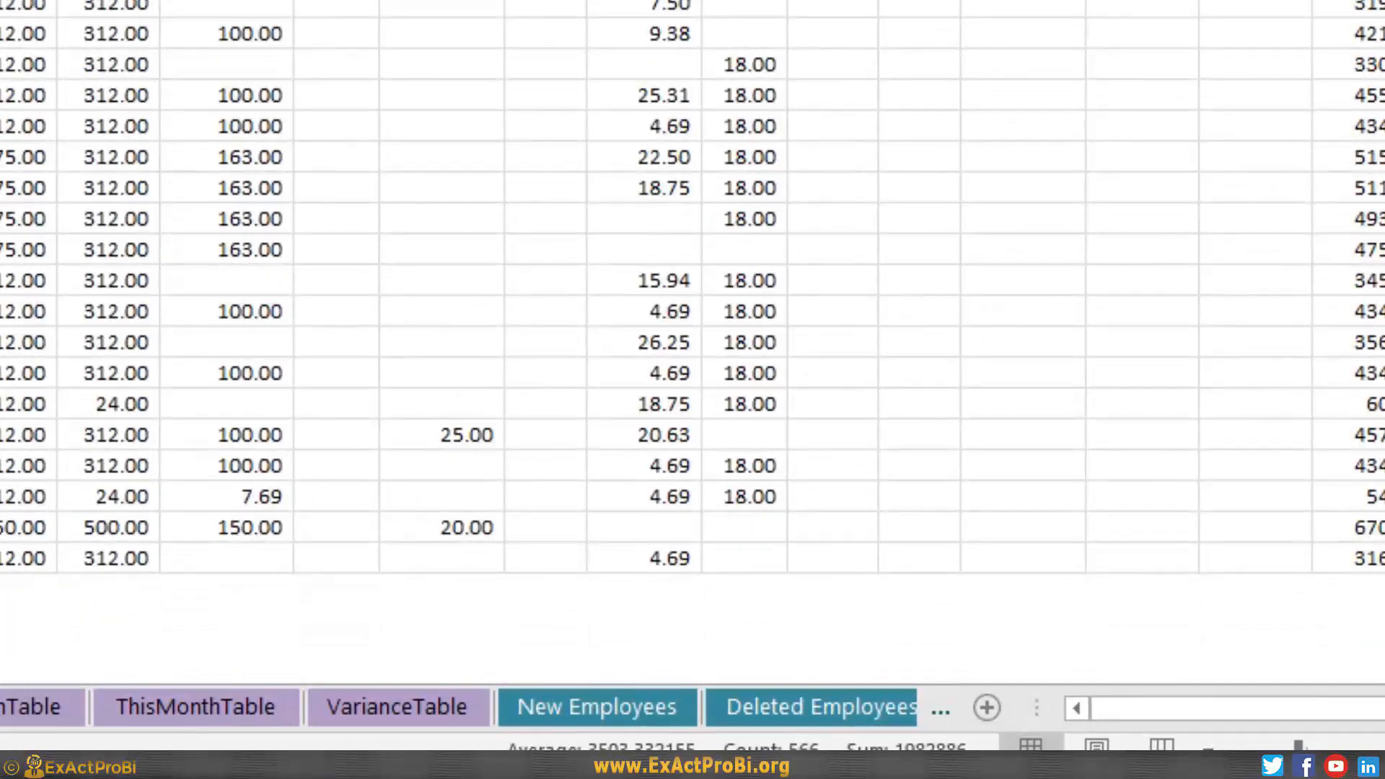
pyautogui.scroll(-2, 693, 339)
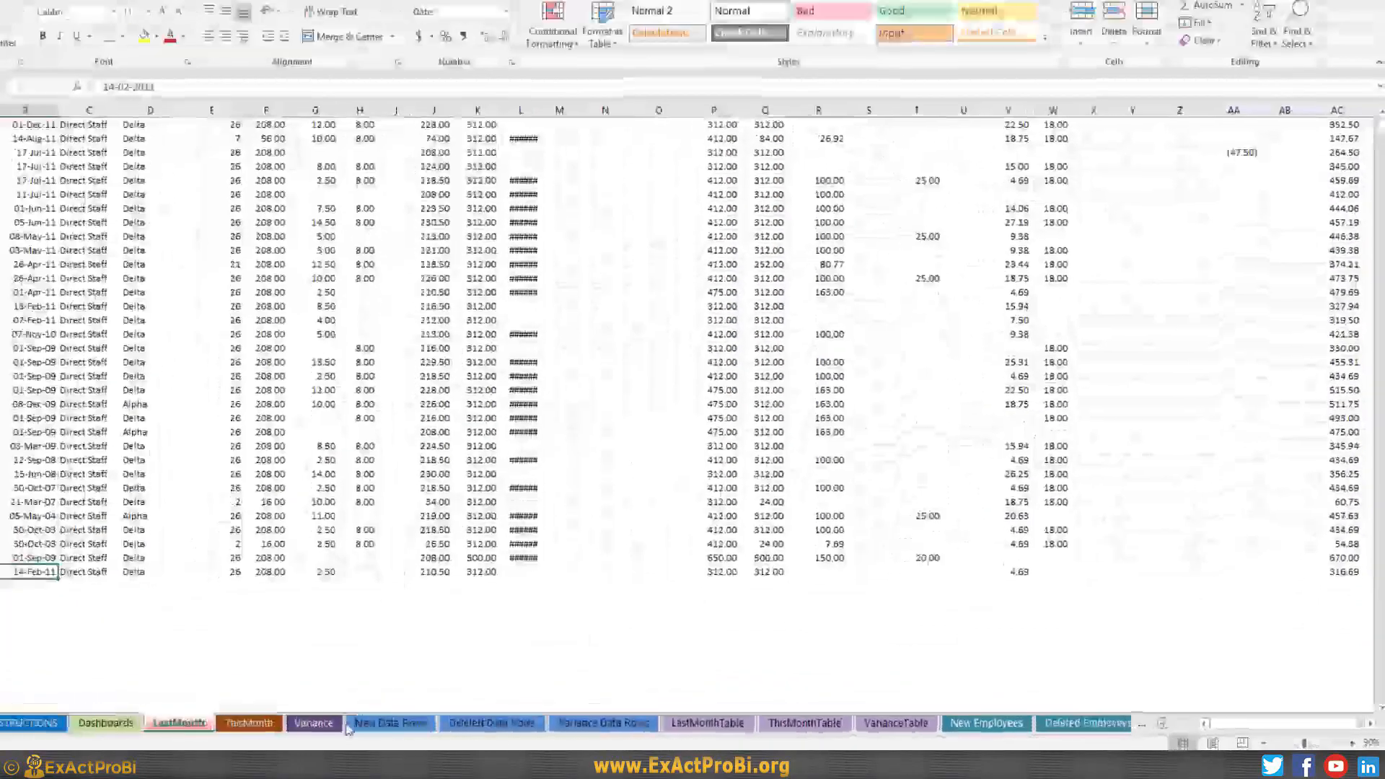
# - Examine the linking formulas in LastMonthTable's first blank row below the last record, in the EmpCode and Category columns, leaving them unedited
pyautogui.click(707, 723)
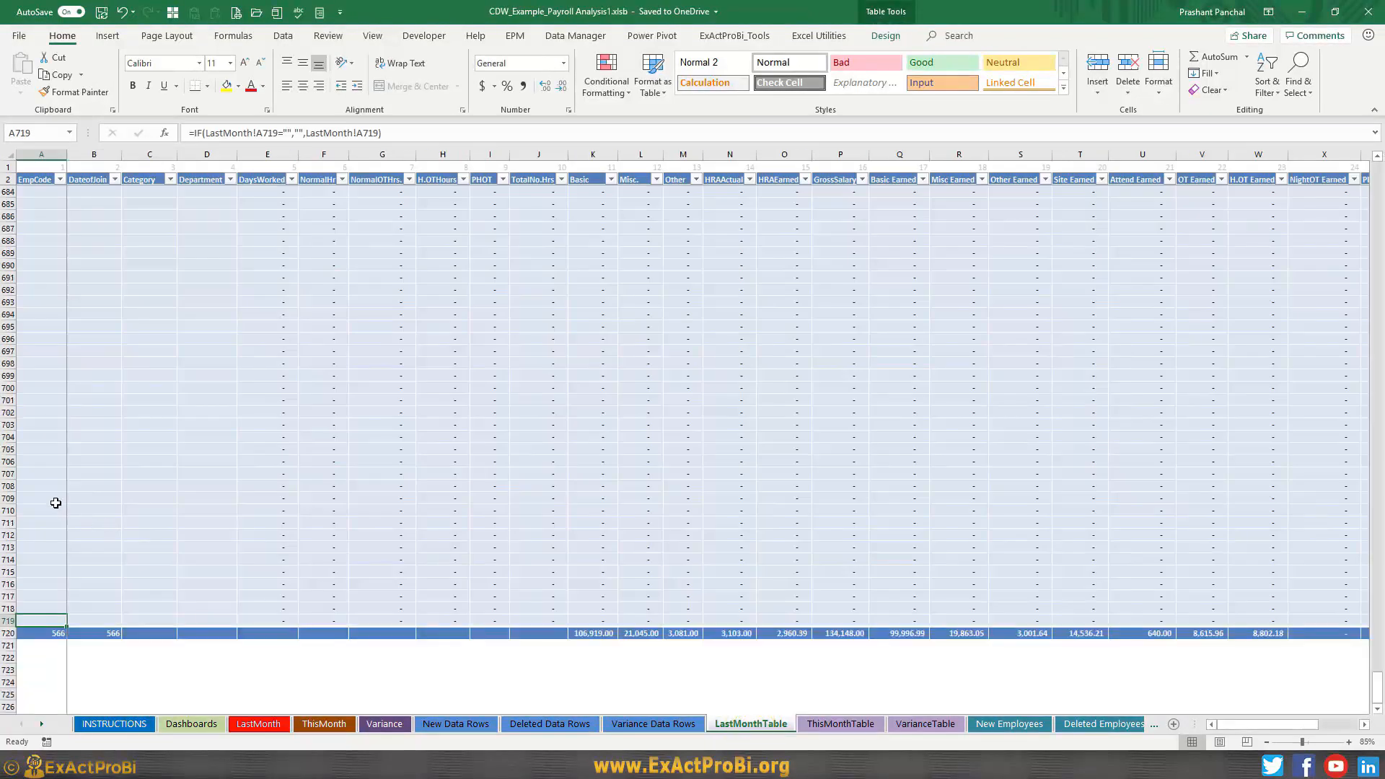
pyautogui.scroll(20, 56, 503)
pyautogui.click(30, 305)
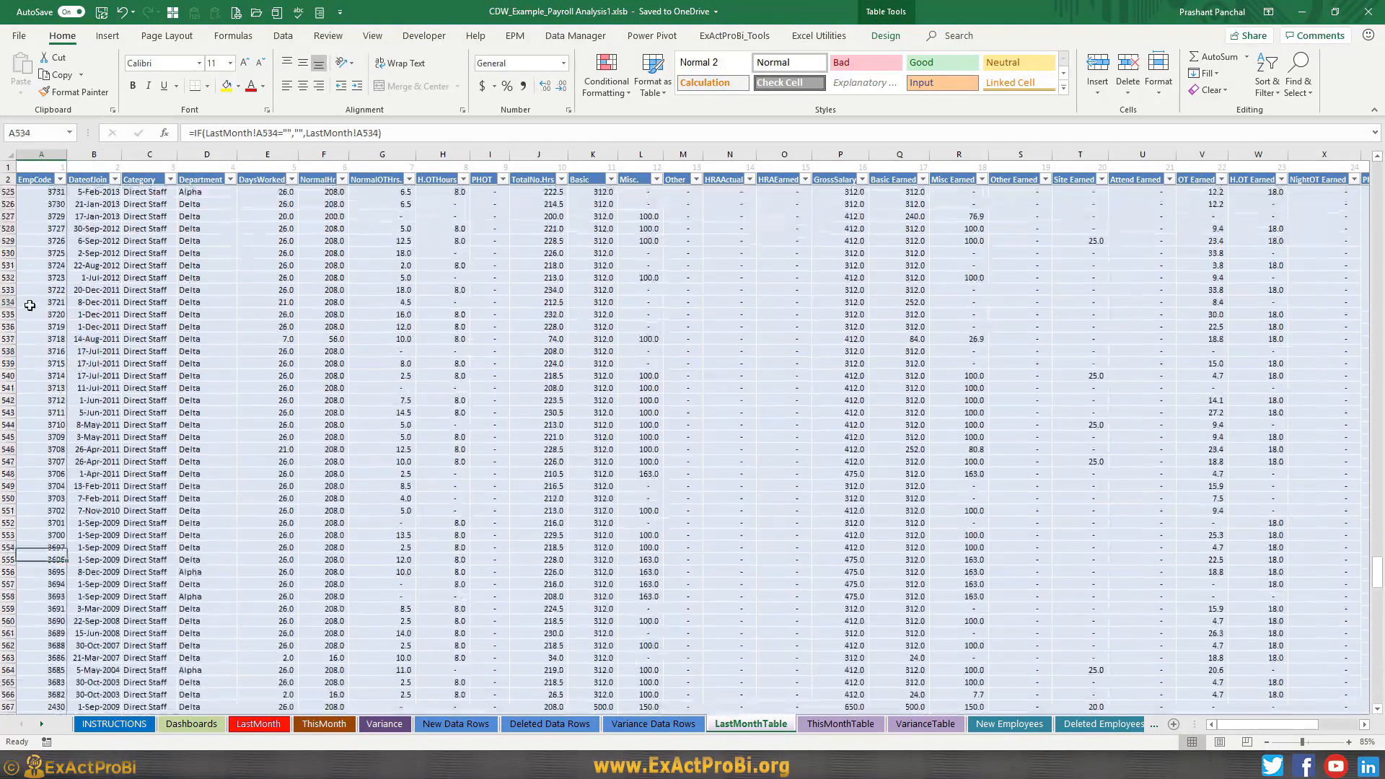
pyautogui.scroll(-9, 45, 402)
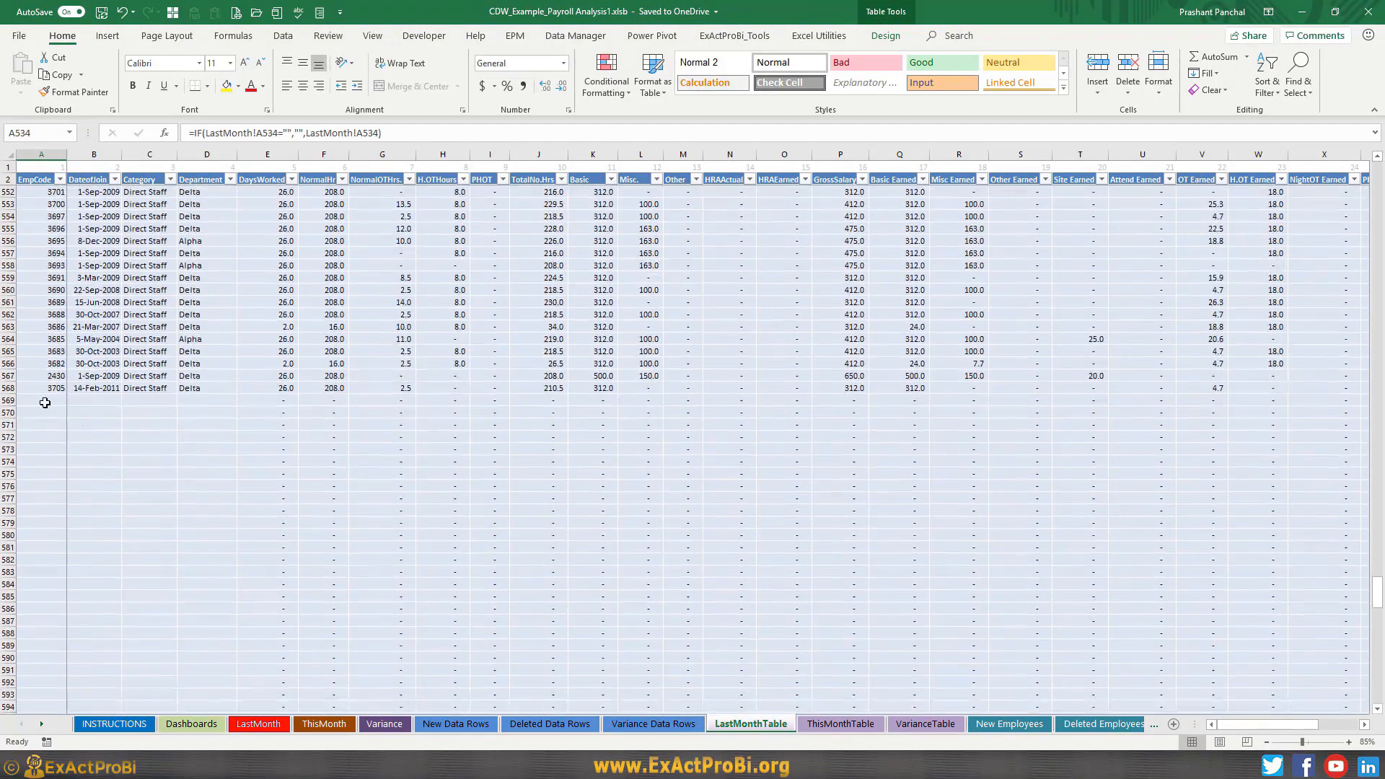
pyautogui.click(44, 403)
pyautogui.click(150, 400)
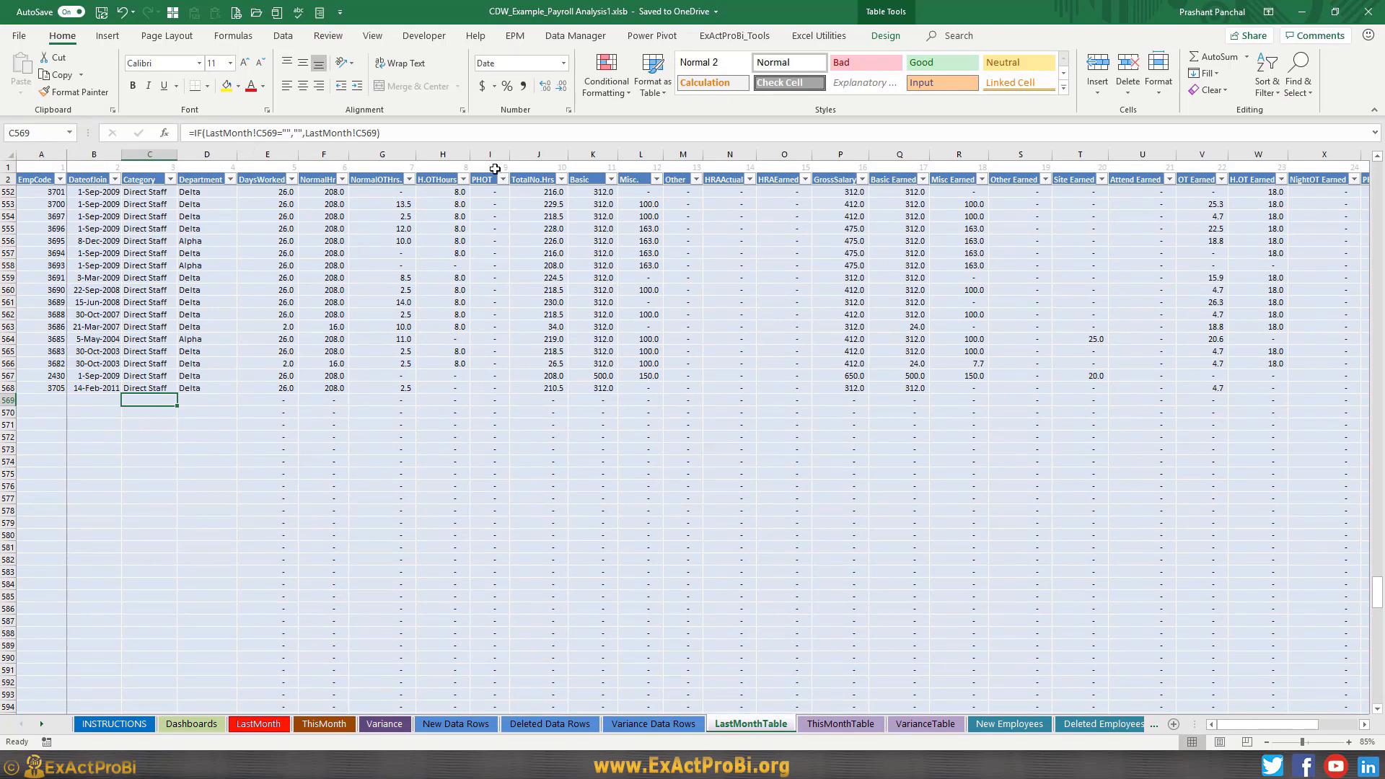
pyautogui.click(317, 132)
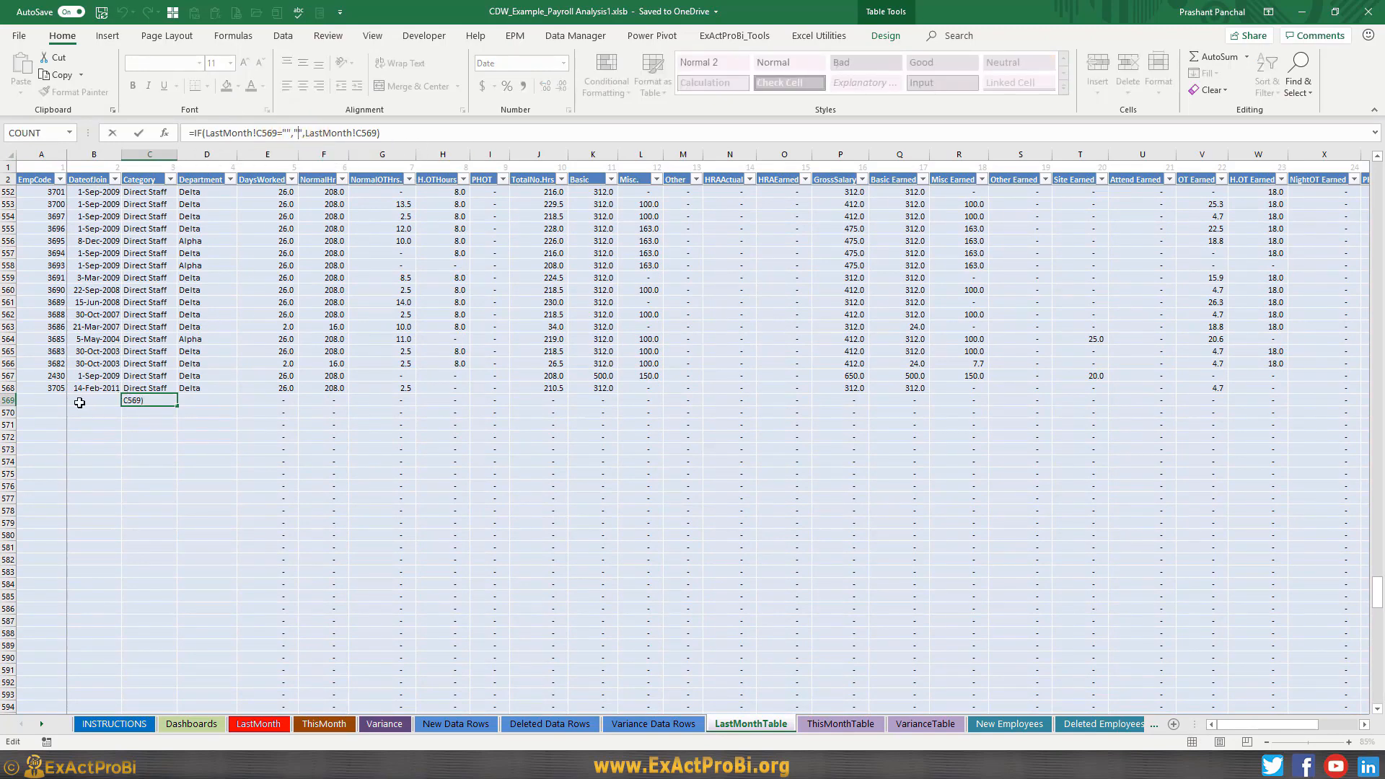
pyautogui.press('Escape')
pyautogui.click(41, 400)
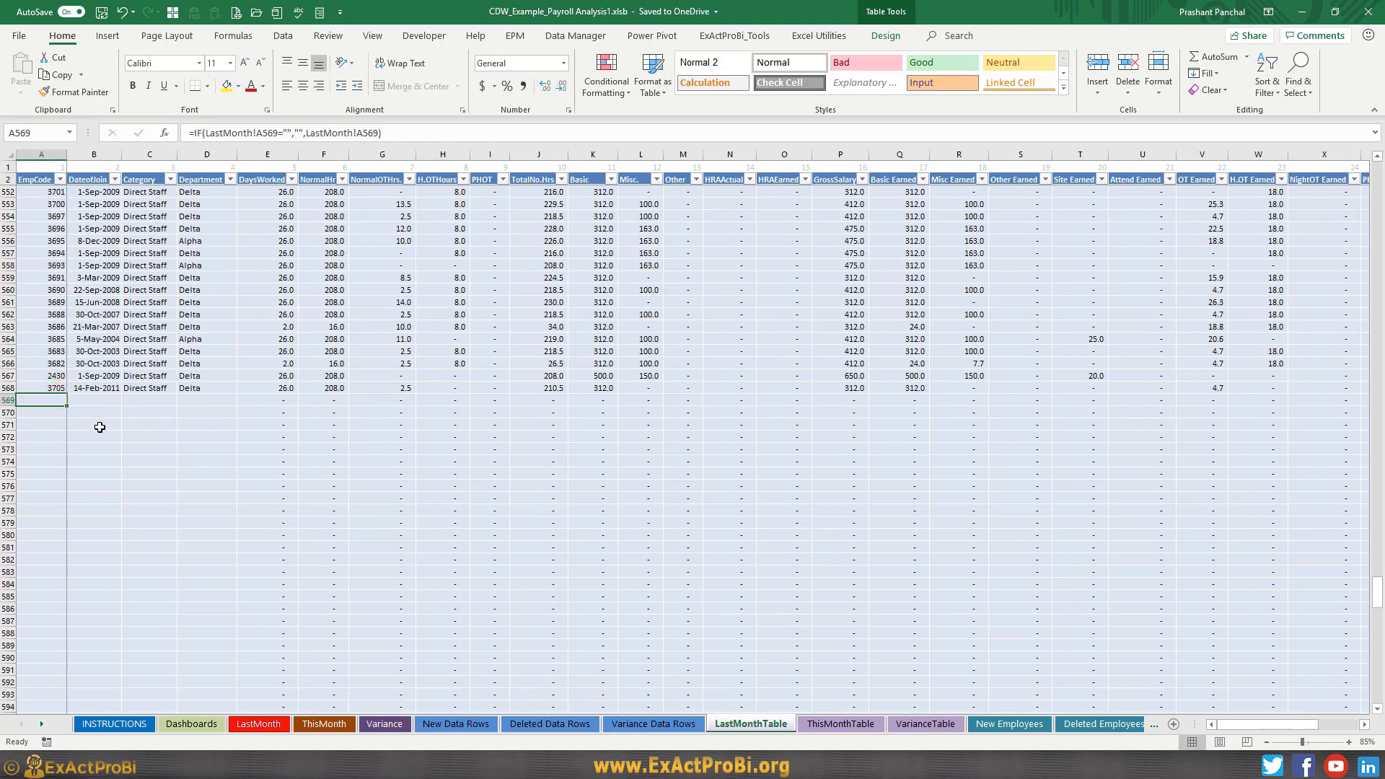
# - Check the EmpCode and DateofJoin subtotals in LastMonthTable's totals row against the Dashboards sheet
pyautogui.click(47, 528)
pyautogui.hotkey('ctrl', 'Down')
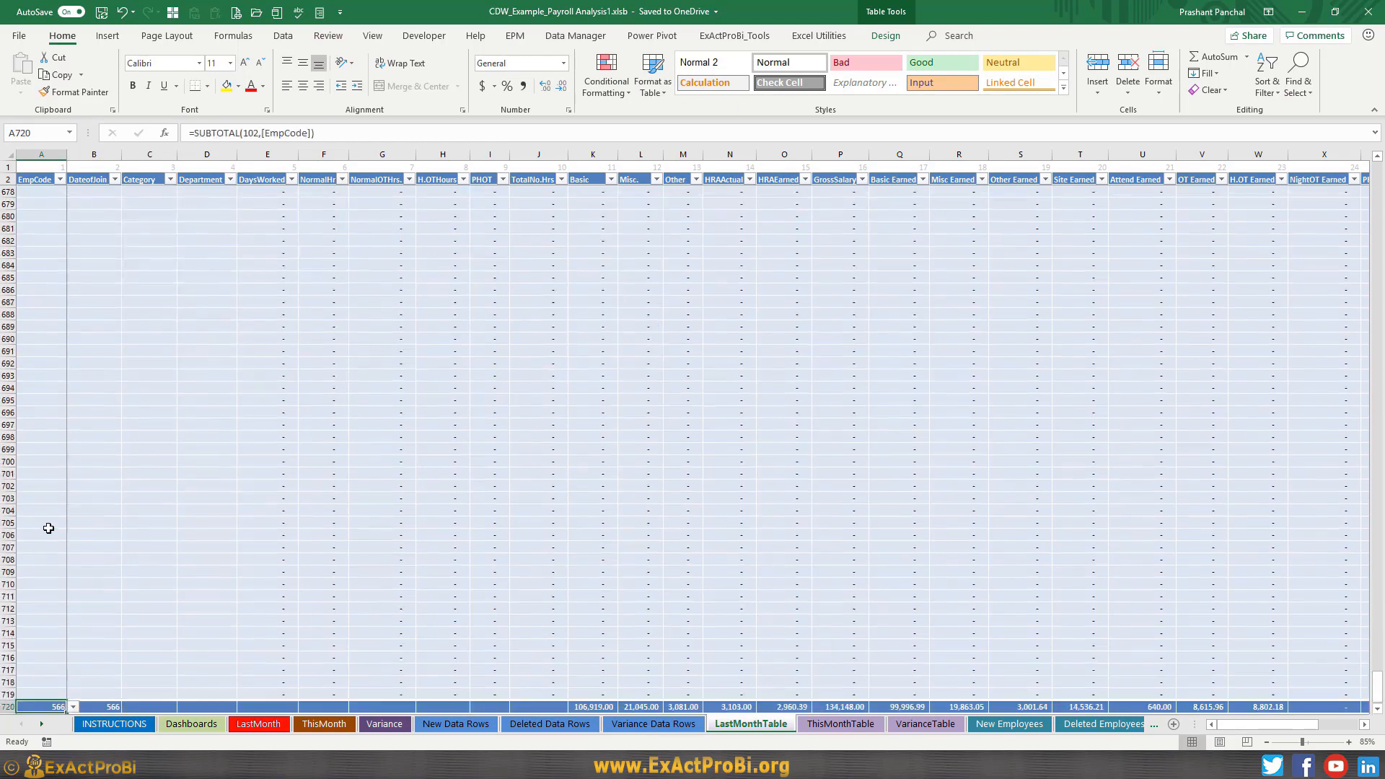
pyautogui.click(191, 724)
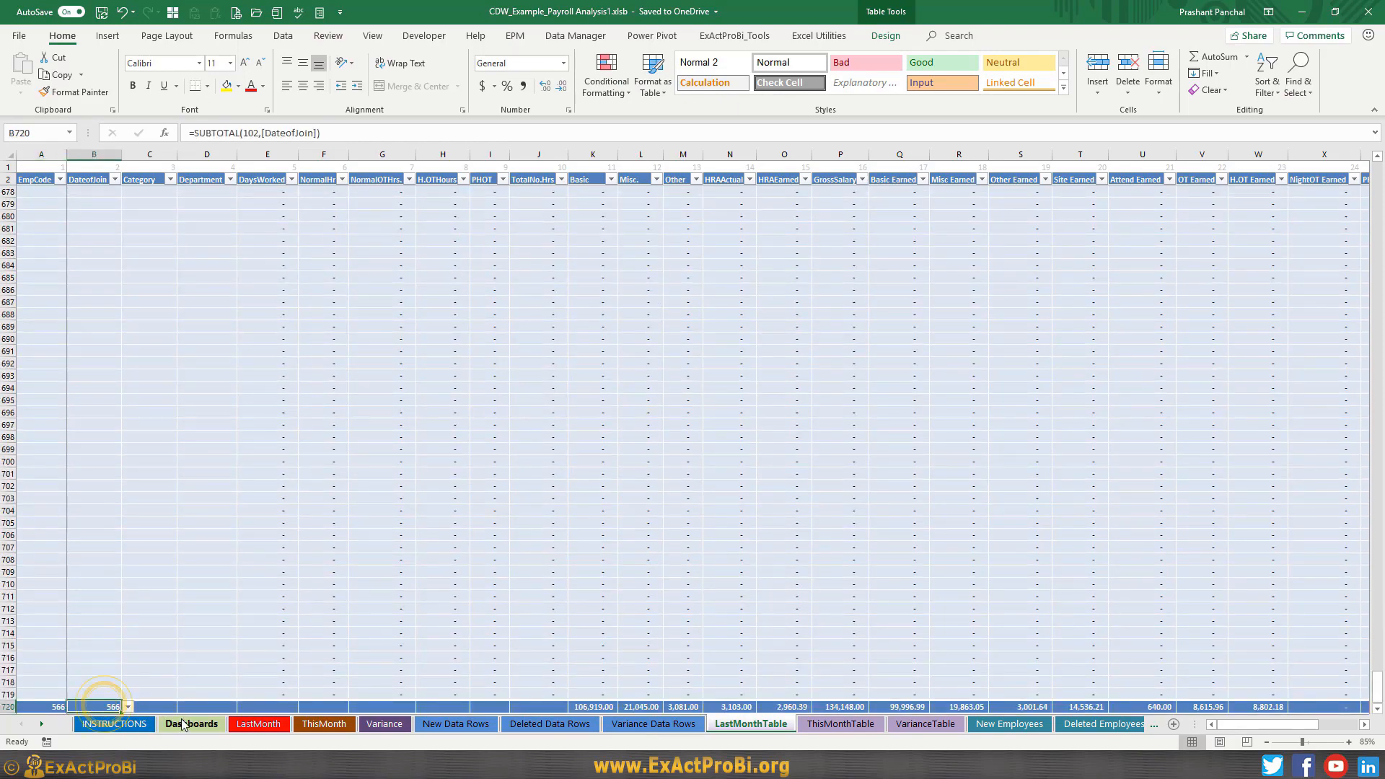
# - Compare the linking formulas for text and numeric columns in LastMonthTable's first row, using Department and DaysWorked
pyautogui.click(751, 723)
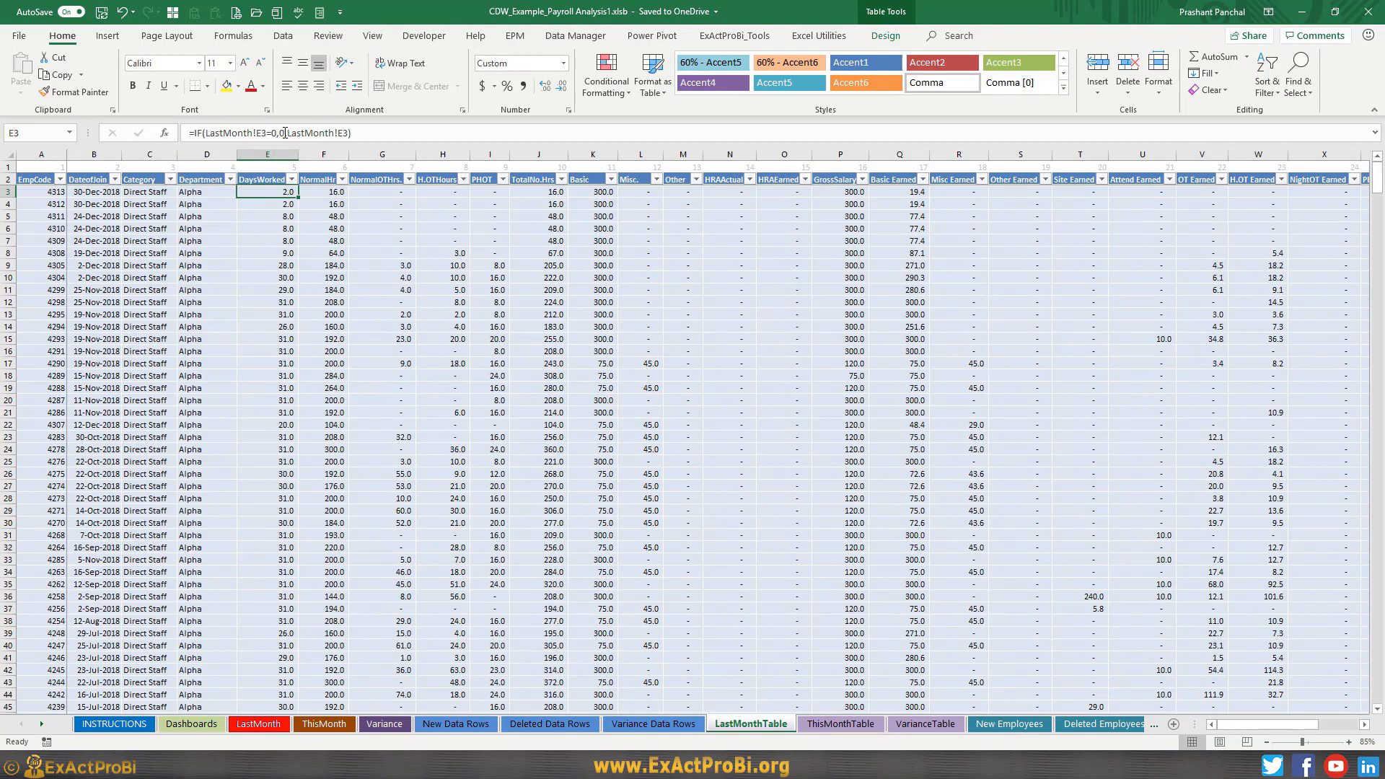
pyautogui.press('Left')
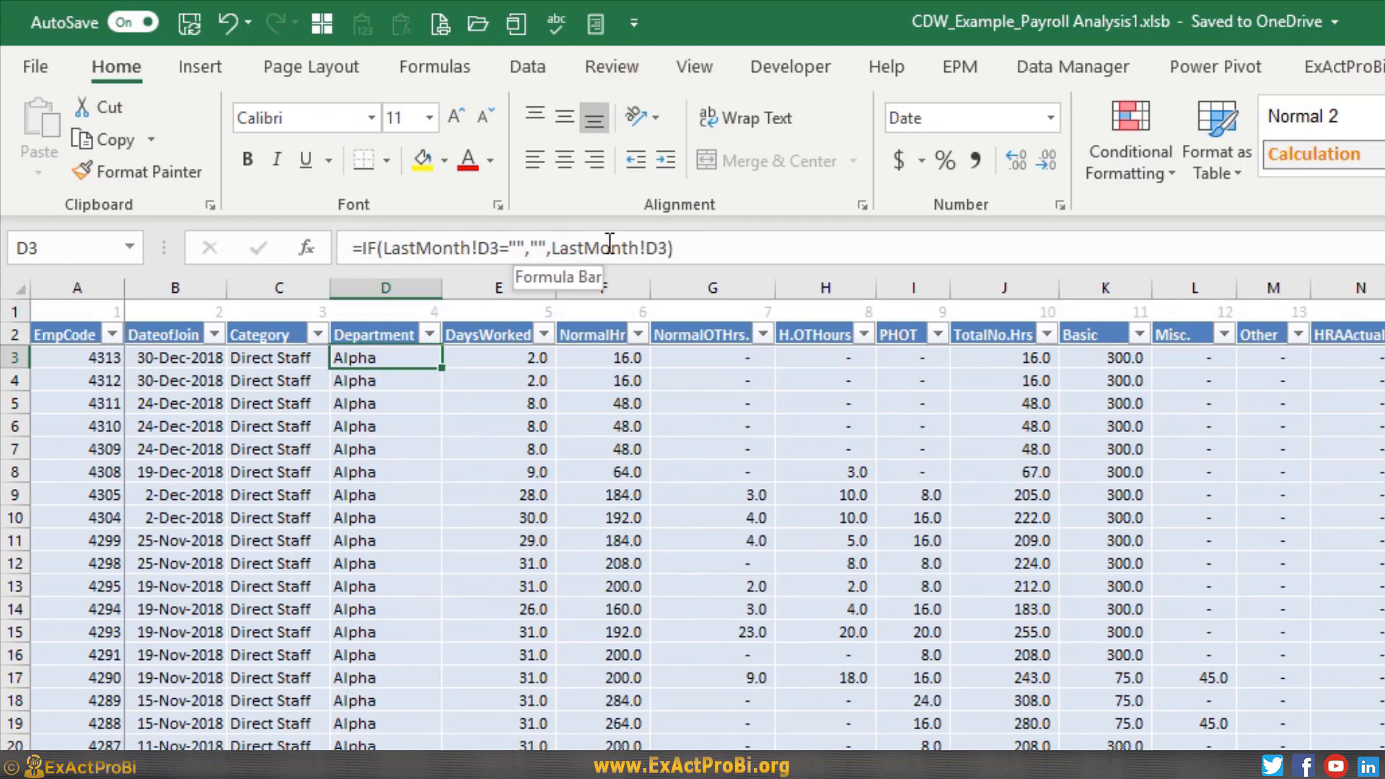
pyautogui.click(505, 357)
pyautogui.click(486, 490)
pyautogui.click(485, 288)
pyautogui.click(497, 333)
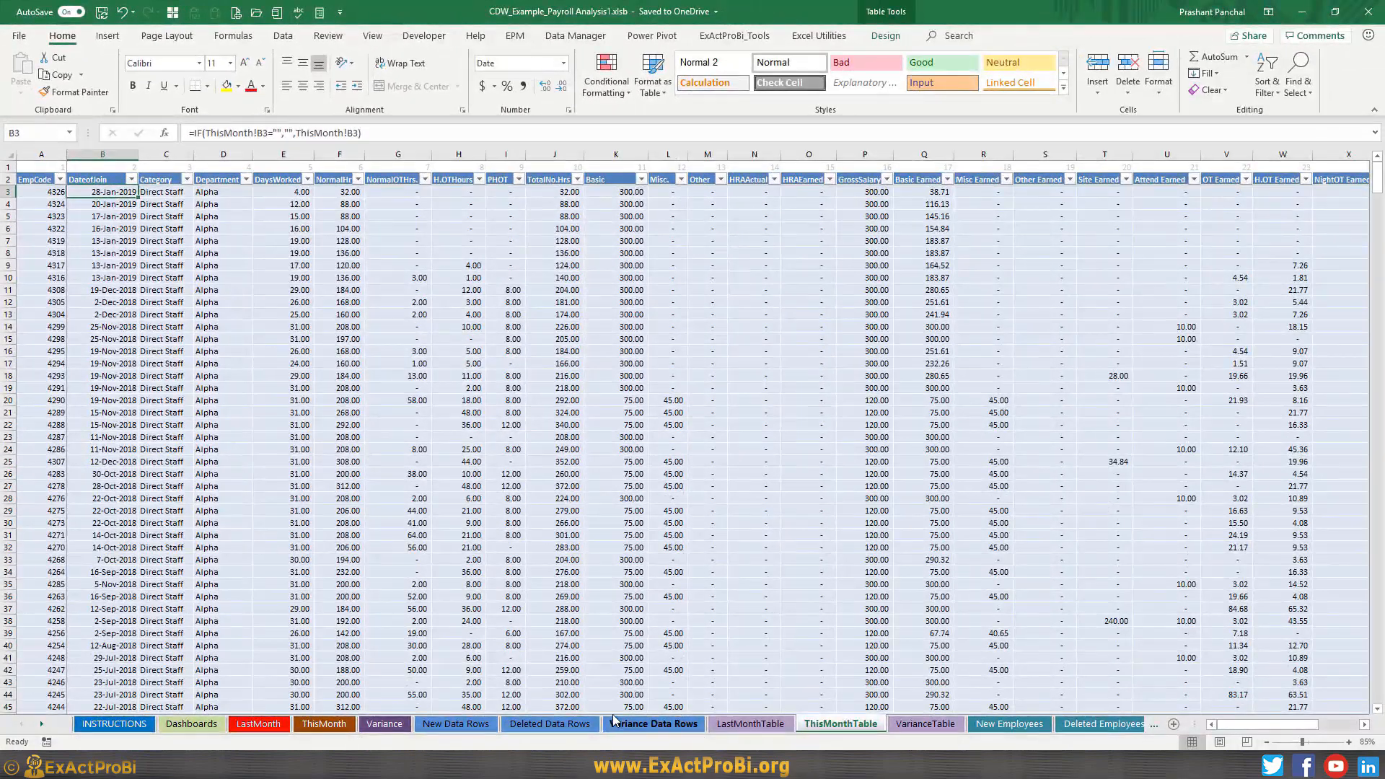
# - Compare the ThisMonth source data with the linked records on the ThisMonthTable sheet
pyautogui.click(324, 724)
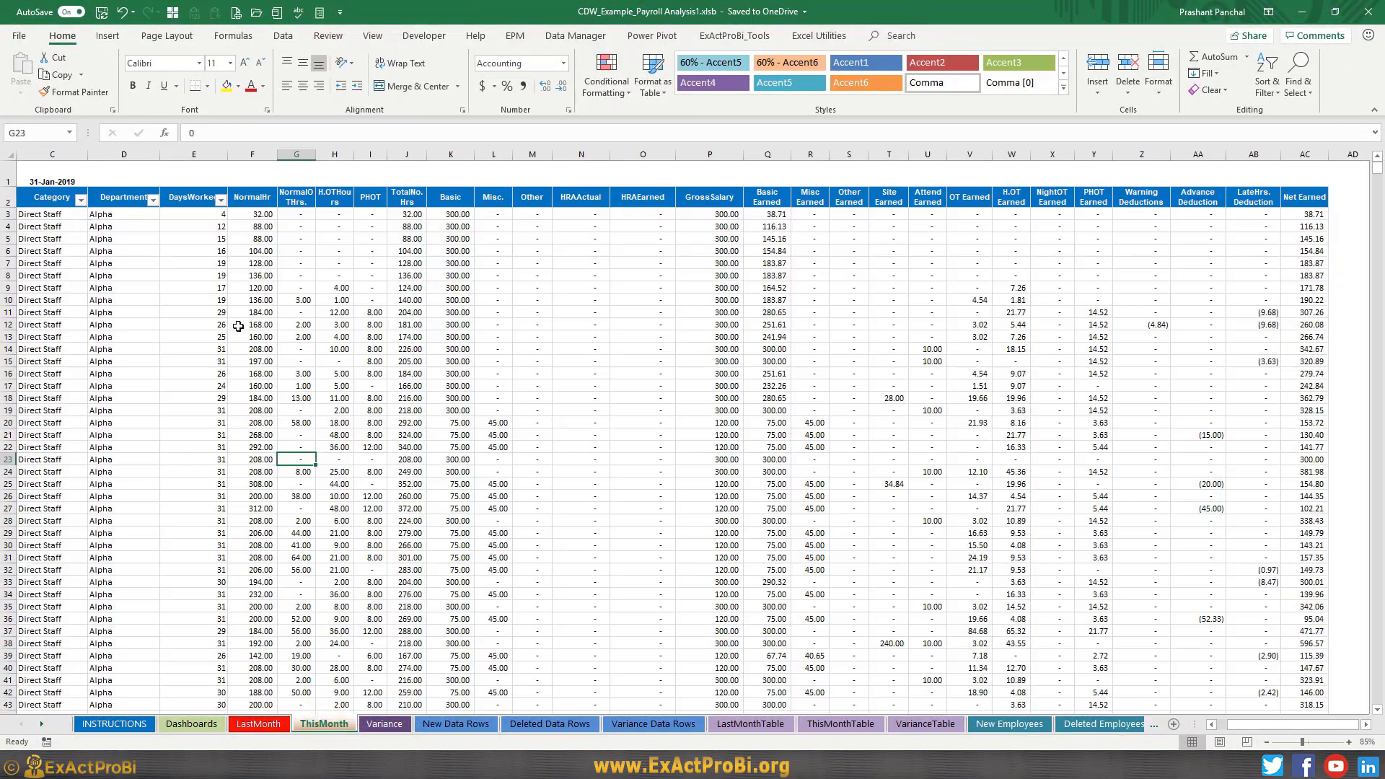
pyautogui.click(841, 723)
pyautogui.click(324, 724)
pyautogui.click(93, 312)
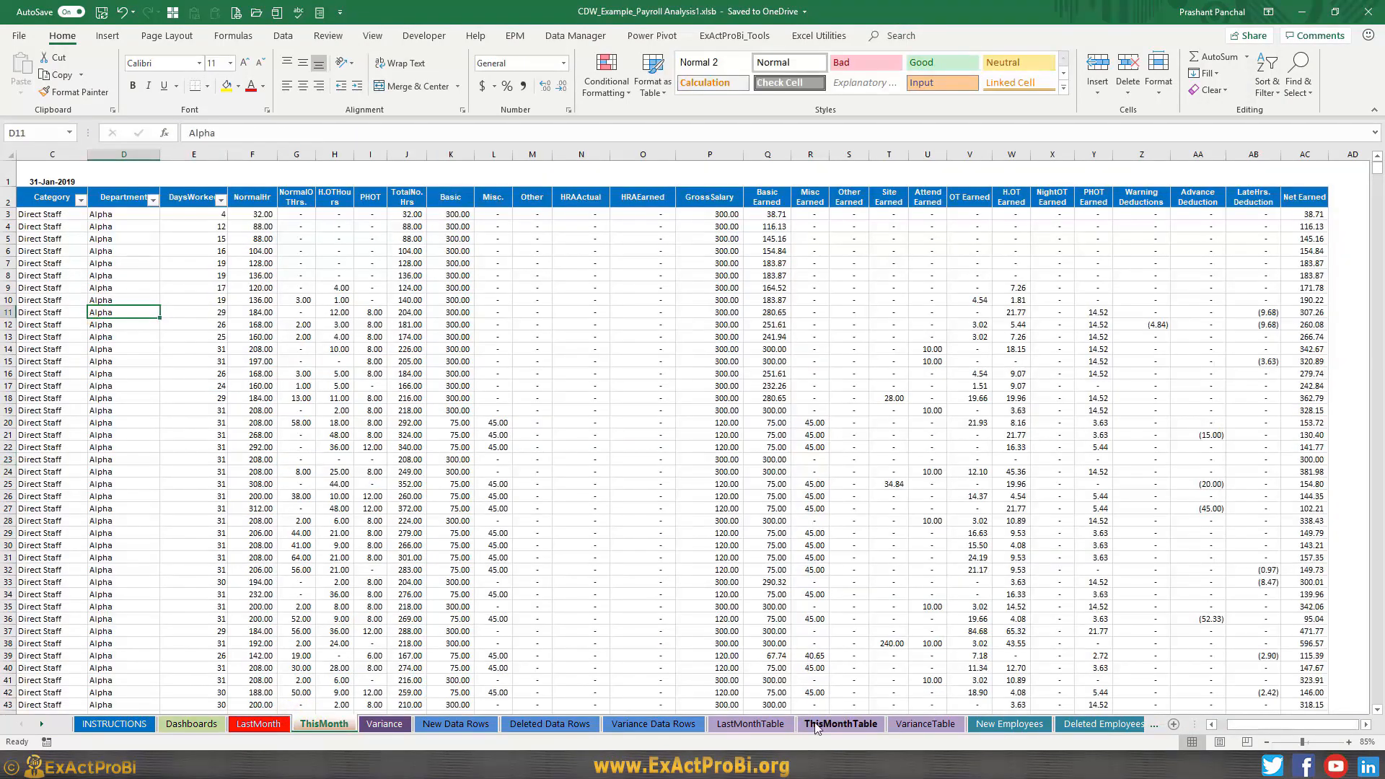
pyautogui.click(818, 725)
# - Compare the VarianceTable records with the highlighted source data on the Variance sheet
pyautogui.click(913, 724)
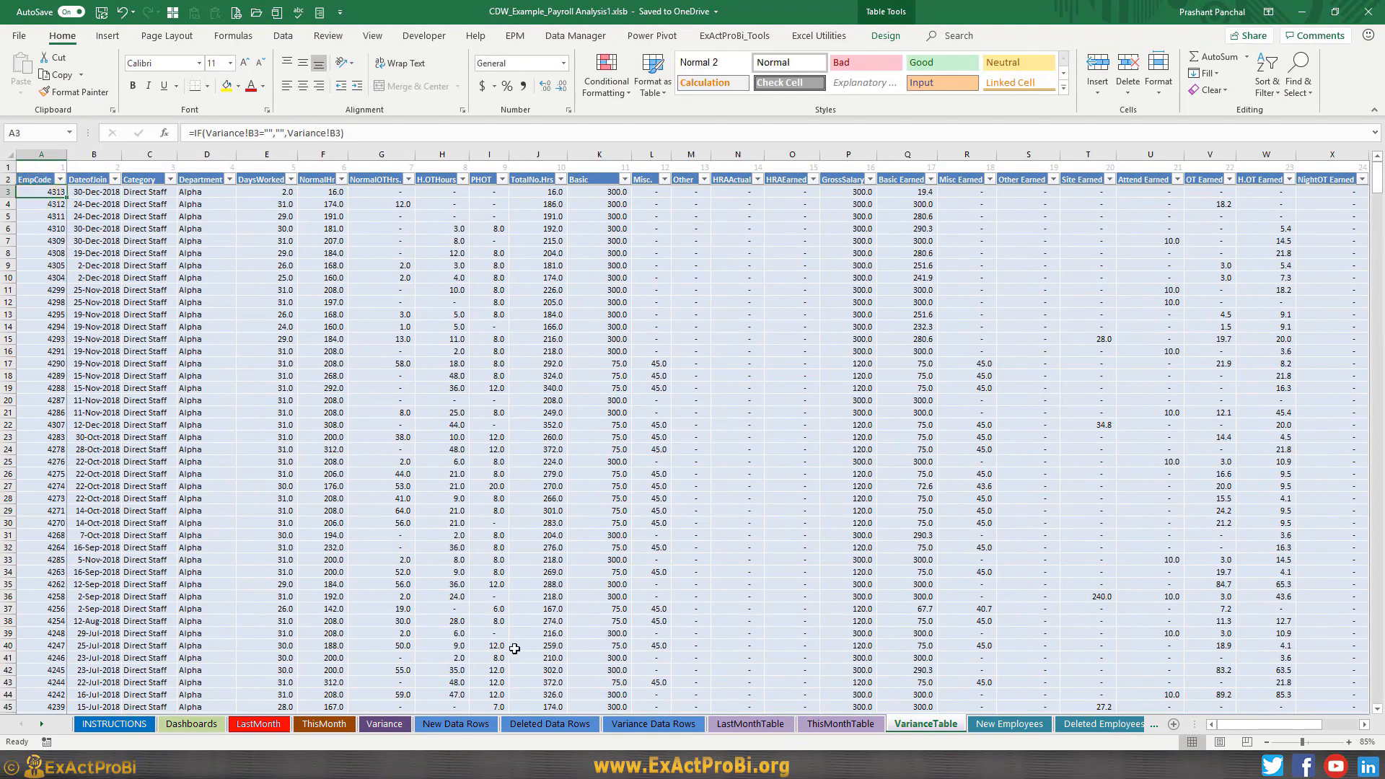
pyautogui.click(384, 724)
pyautogui.click(480, 316)
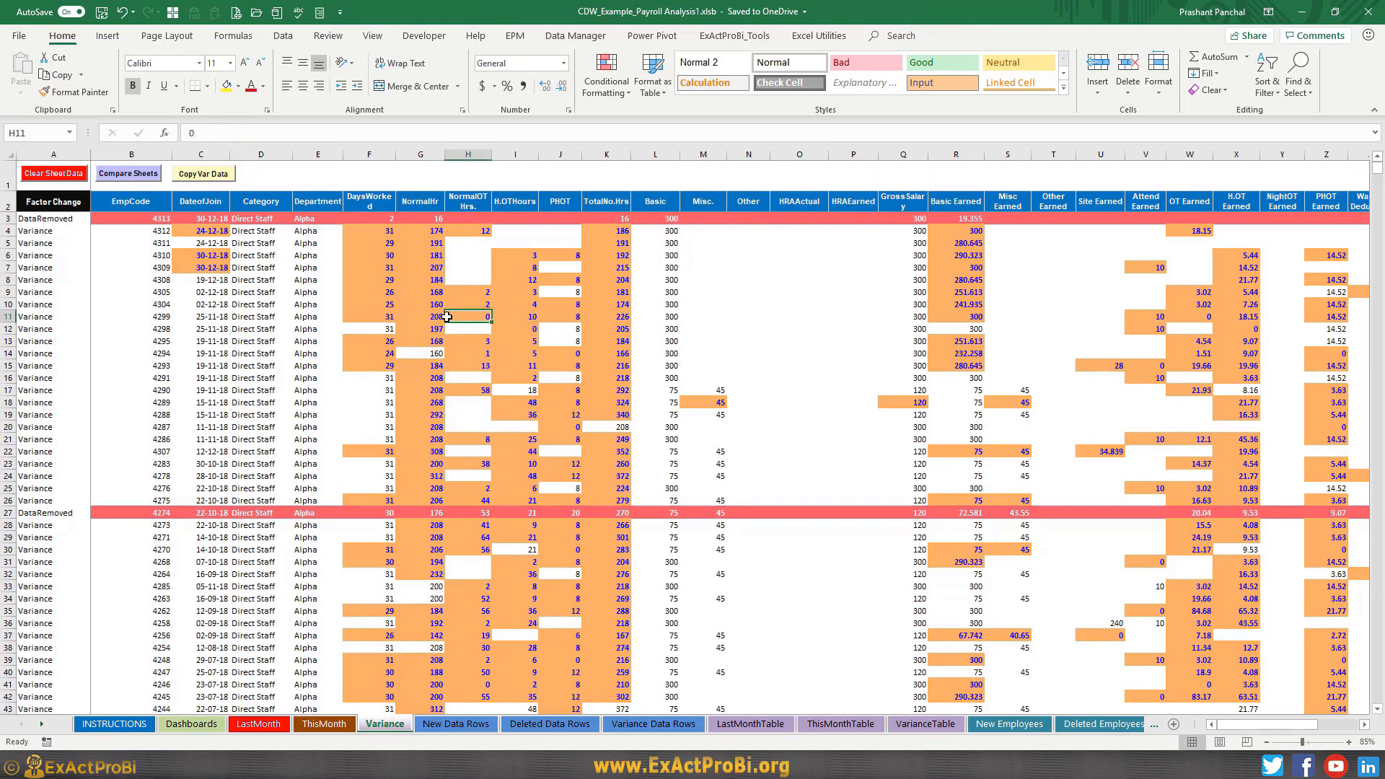
pyautogui.click(516, 305)
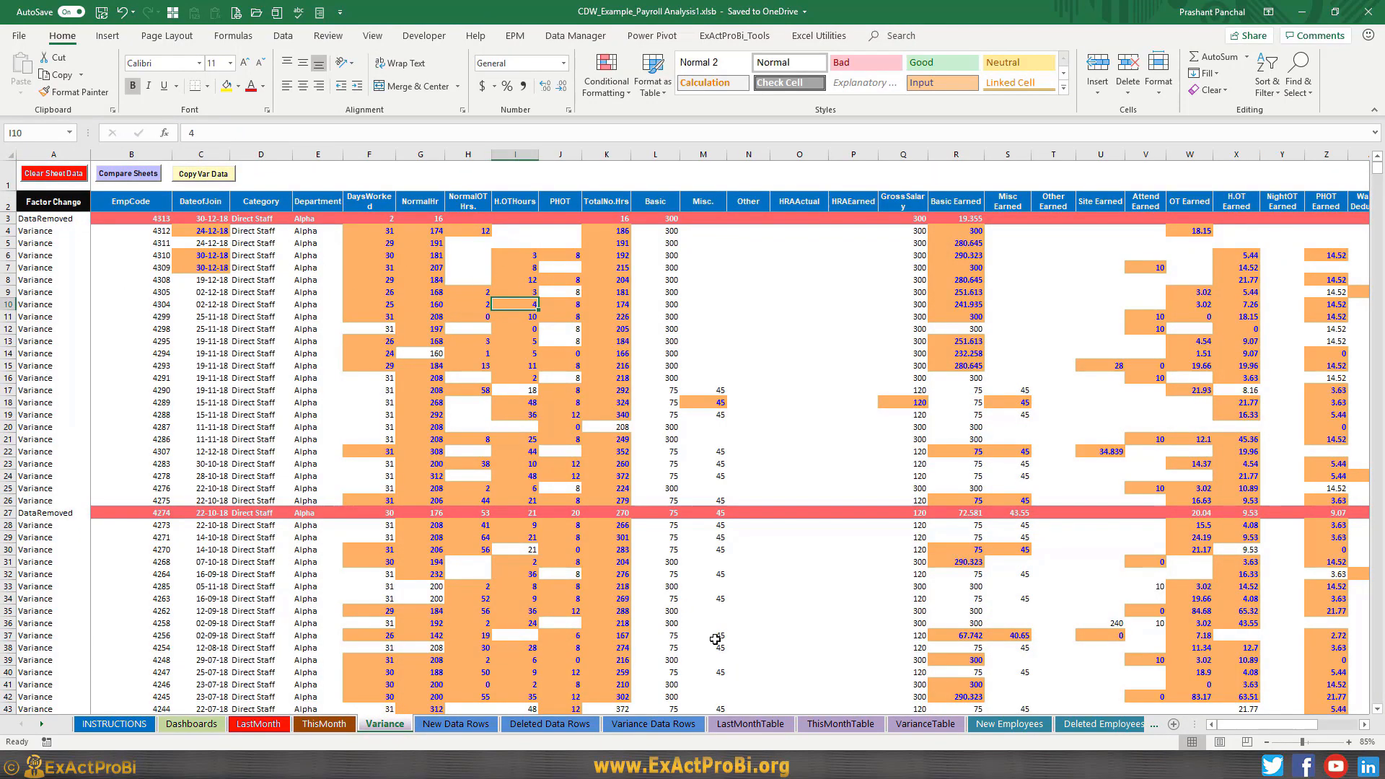
pyautogui.click(925, 723)
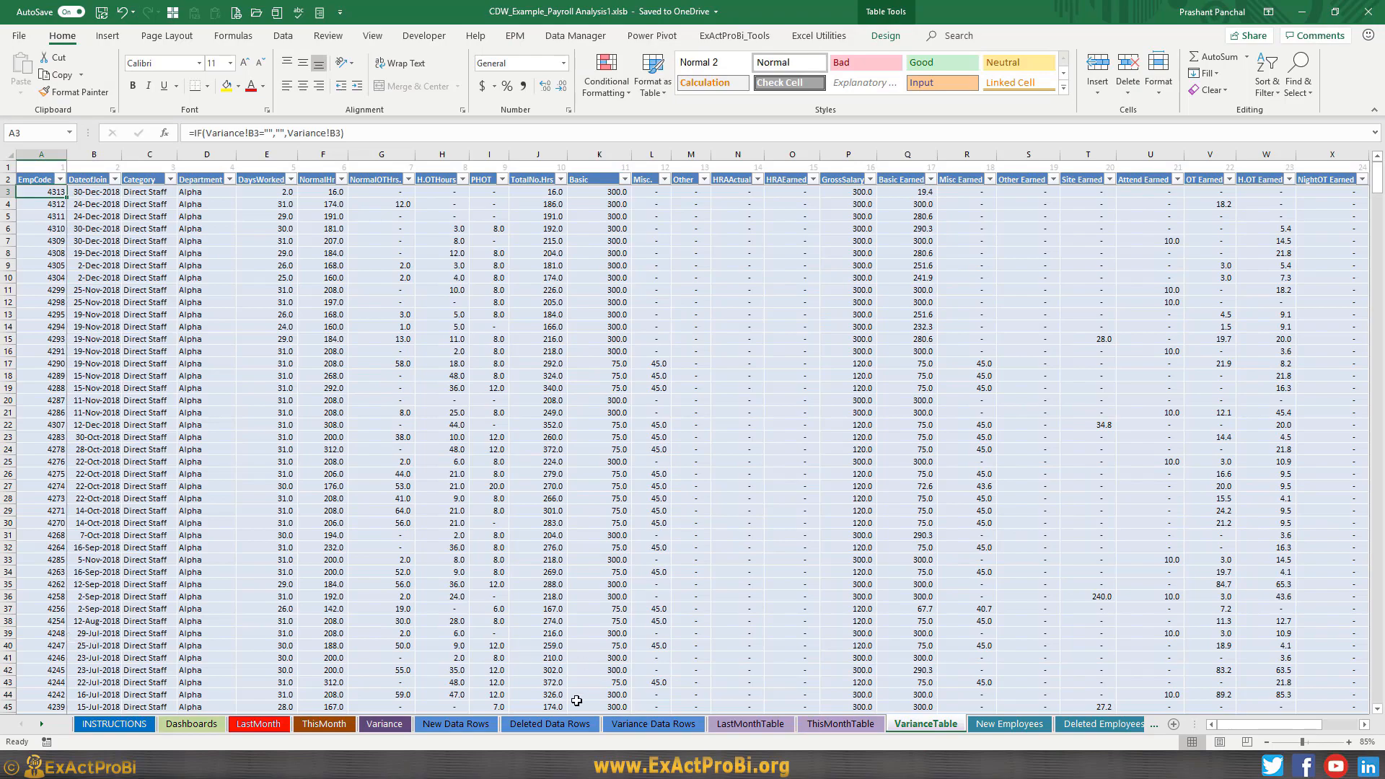
pyautogui.click(385, 724)
pyautogui.click(268, 429)
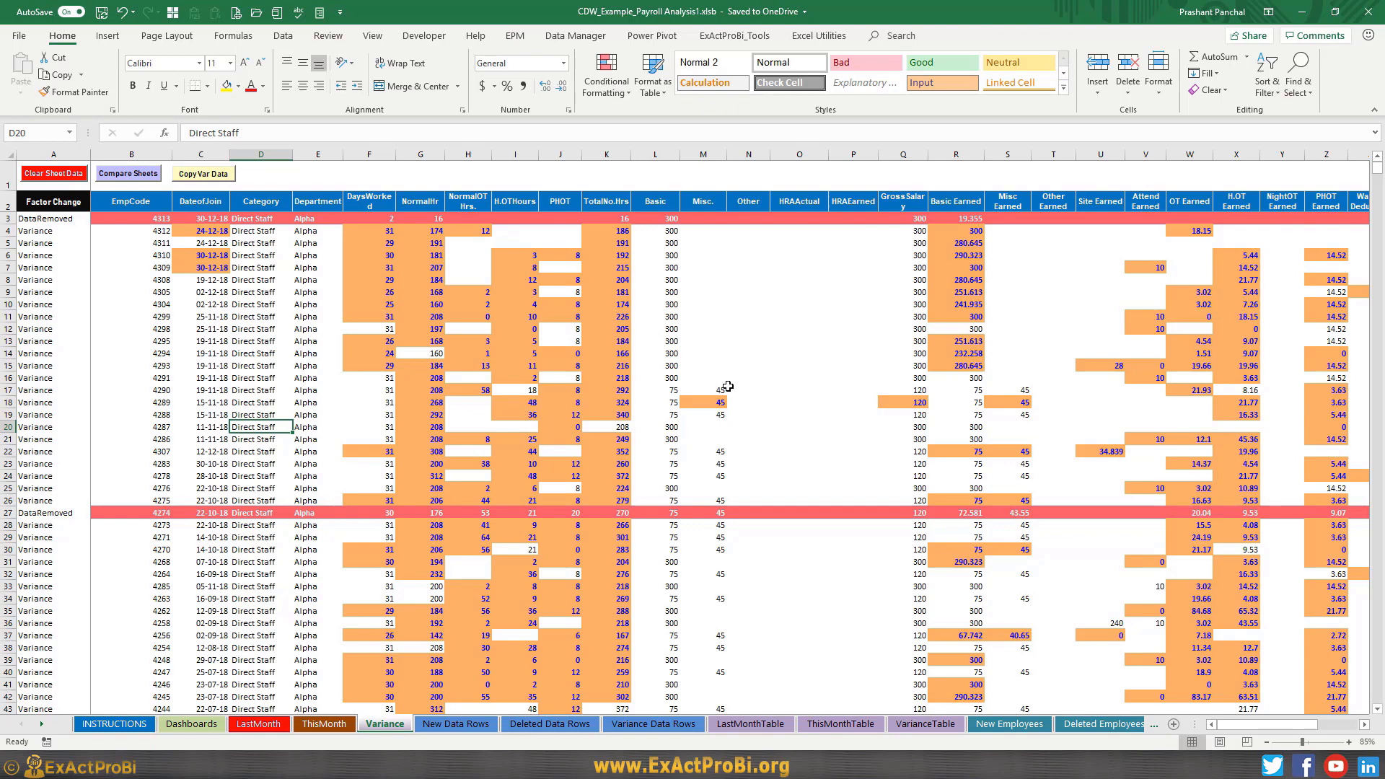
pyautogui.click(524, 304)
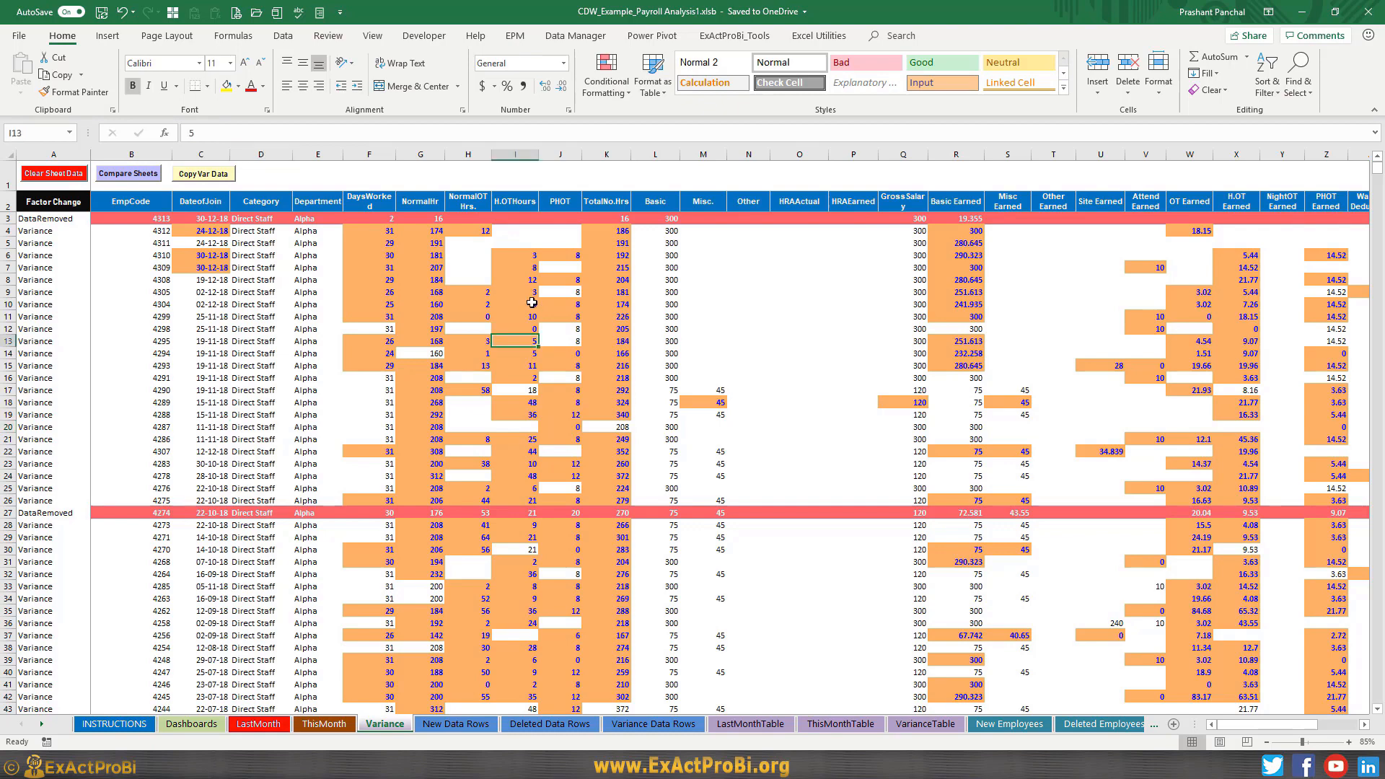
# - Examine the linking formulas in several cells of VarianceTable's Misc. and Basic columns
pyautogui.click(926, 725)
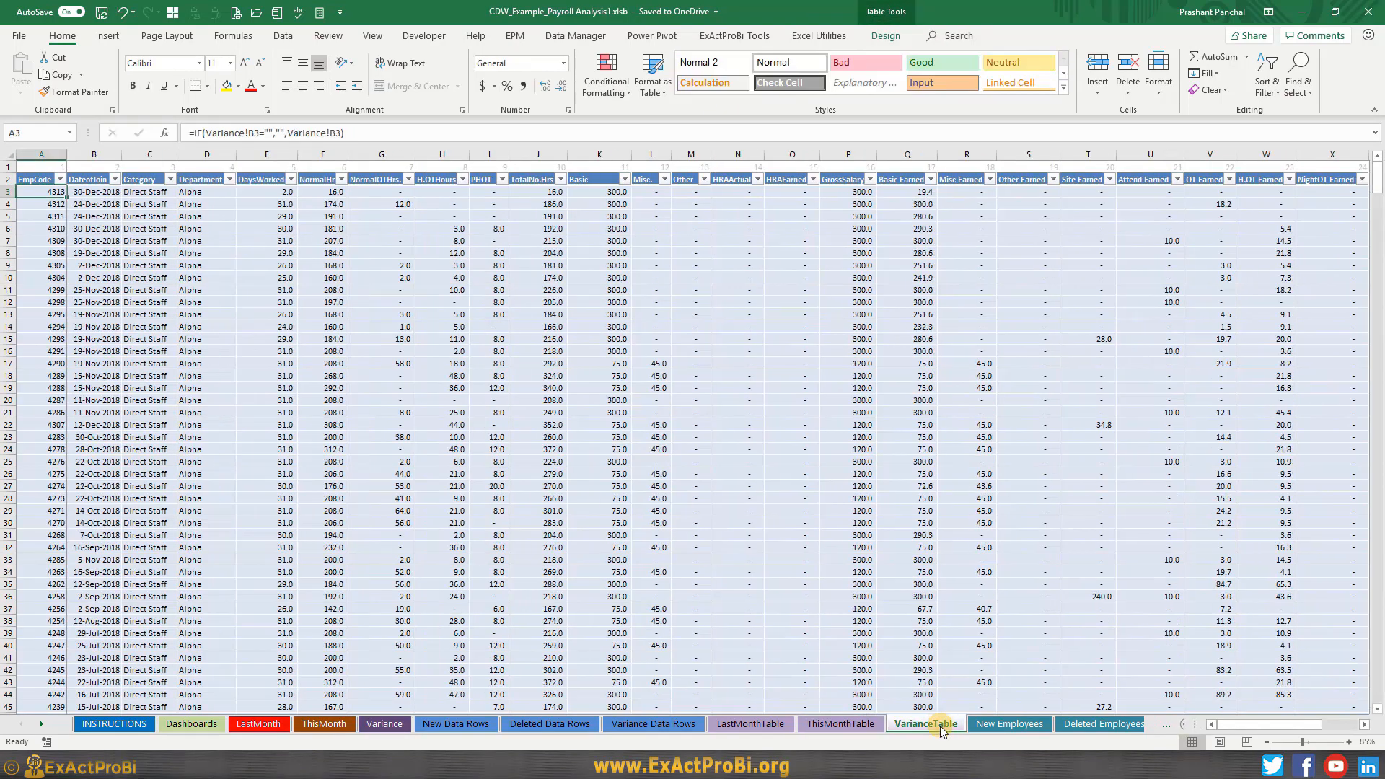
pyautogui.click(650, 313)
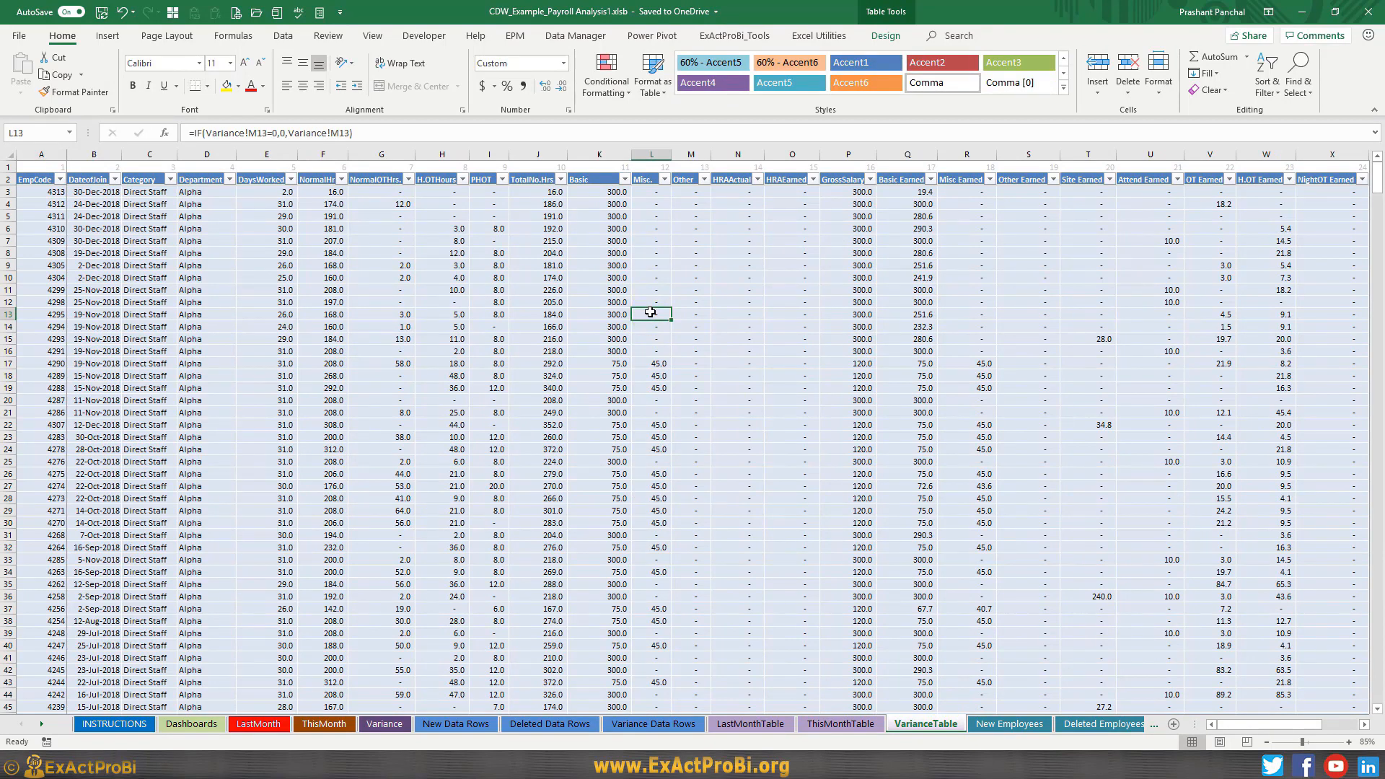
pyautogui.click(578, 314)
pyautogui.click(588, 266)
pyautogui.click(586, 337)
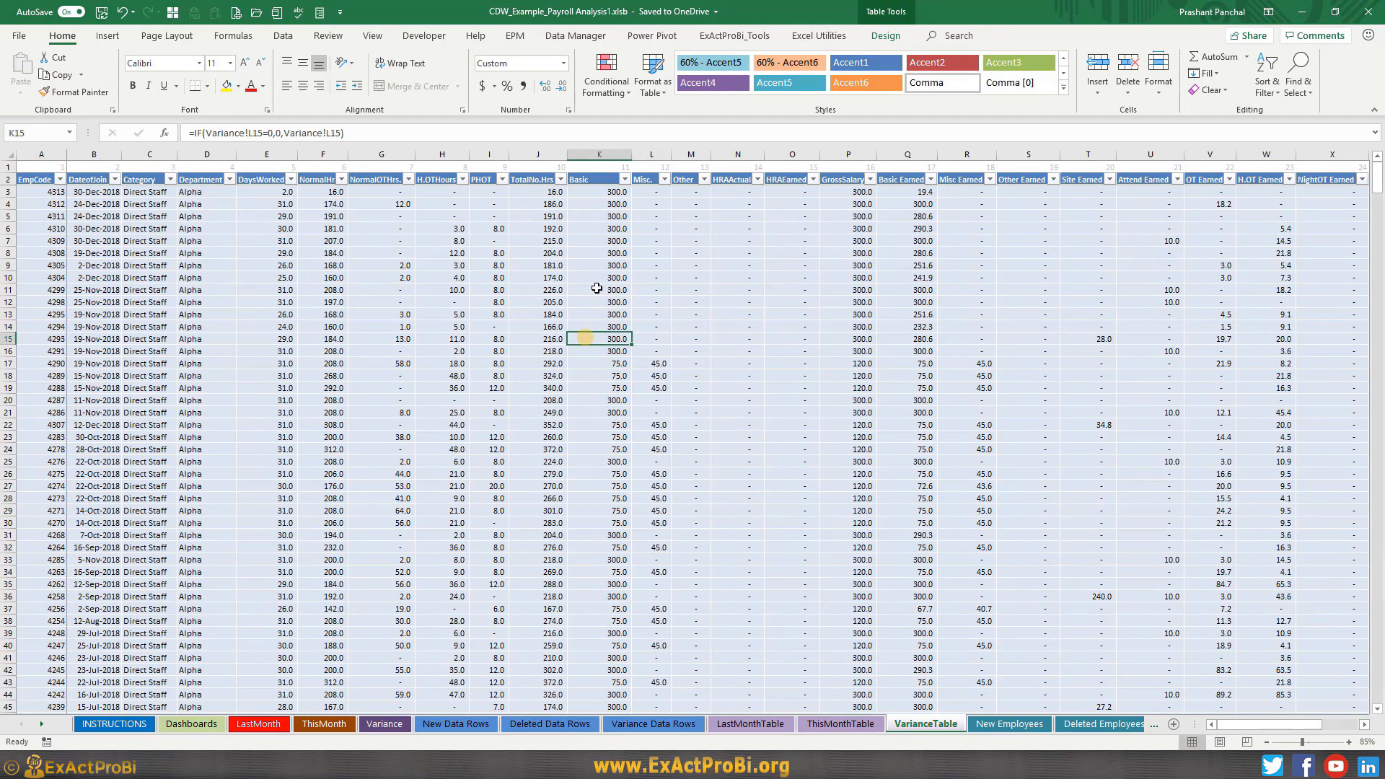
pyautogui.click(592, 216)
pyautogui.click(590, 313)
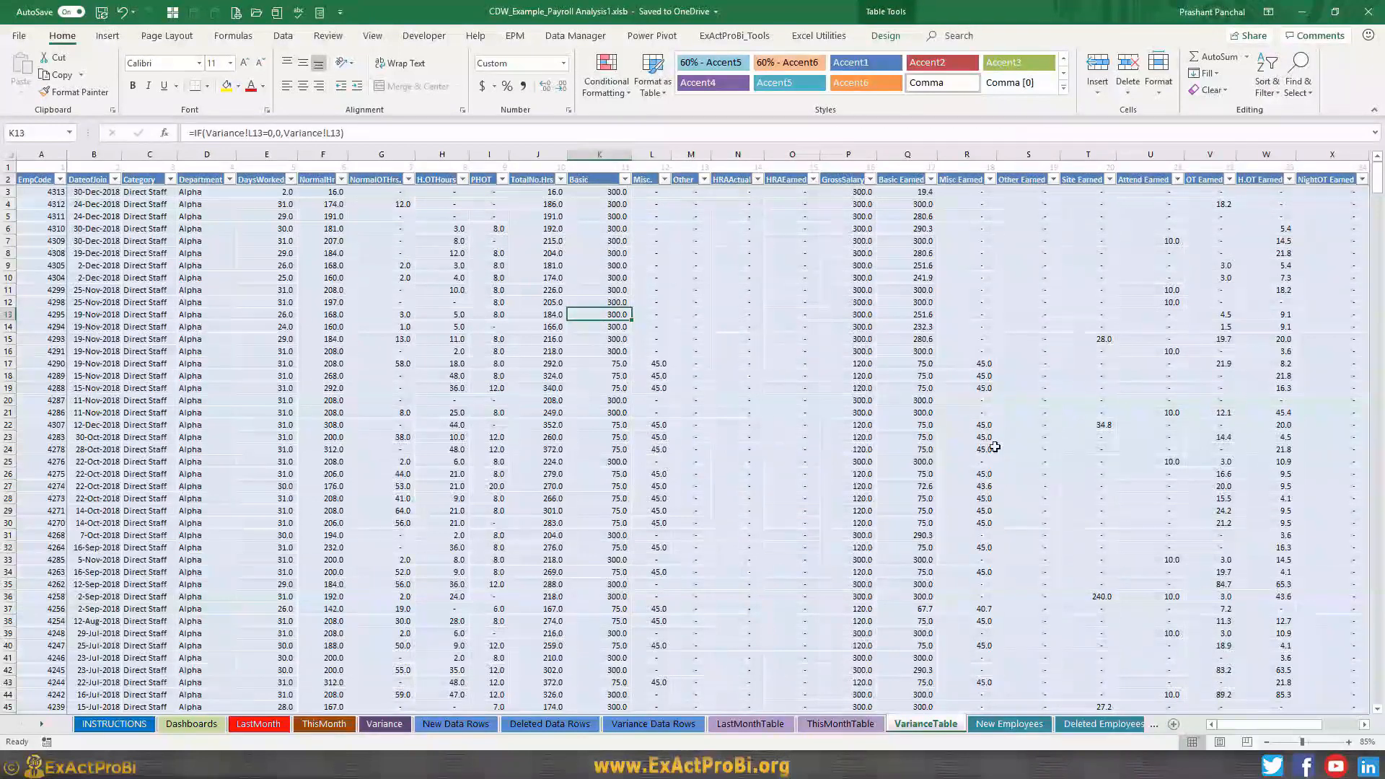
# - Examine the New Employees formulas in the H.OTHours column and first EmpCode cell, along with their source sheet, New Data Rows
pyautogui.click(1001, 728)
pyautogui.click(455, 363)
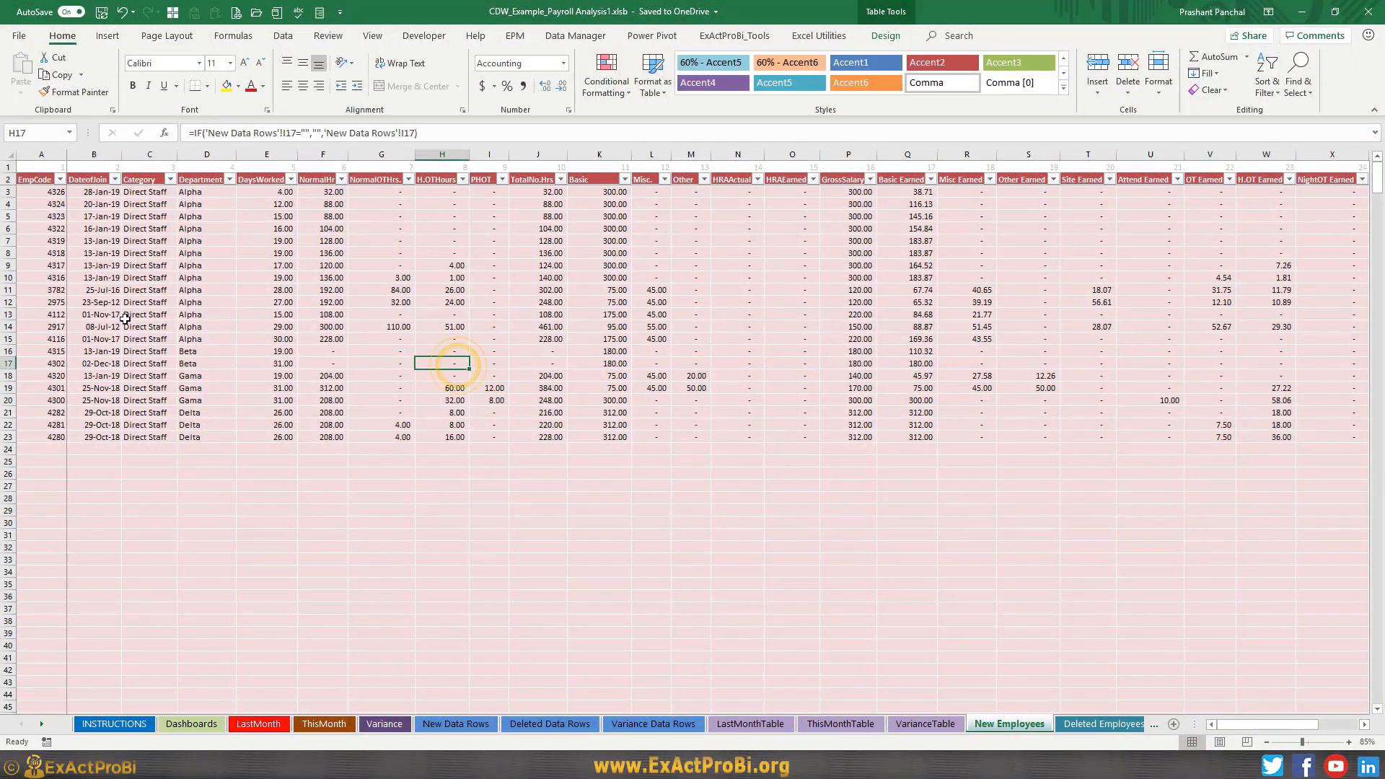
pyautogui.click(34, 190)
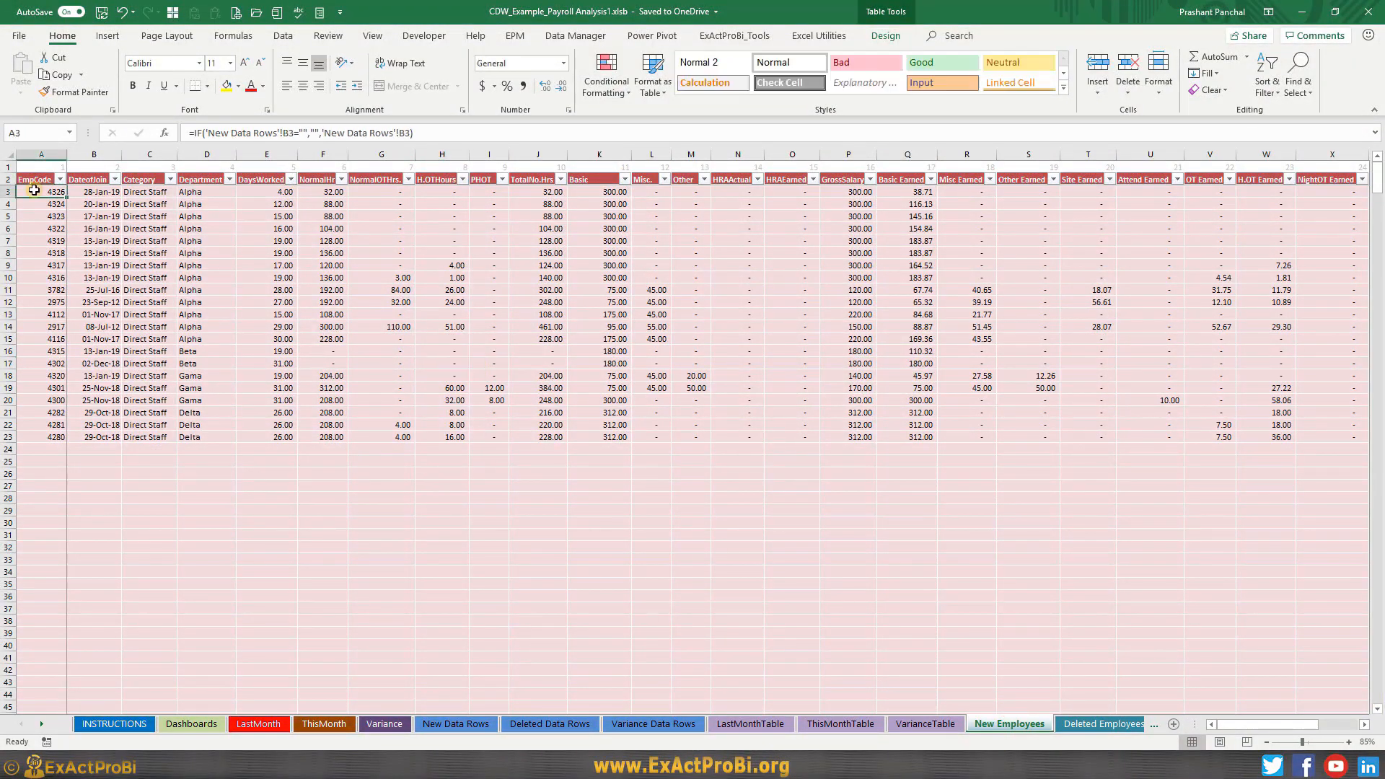
pyautogui.click(458, 724)
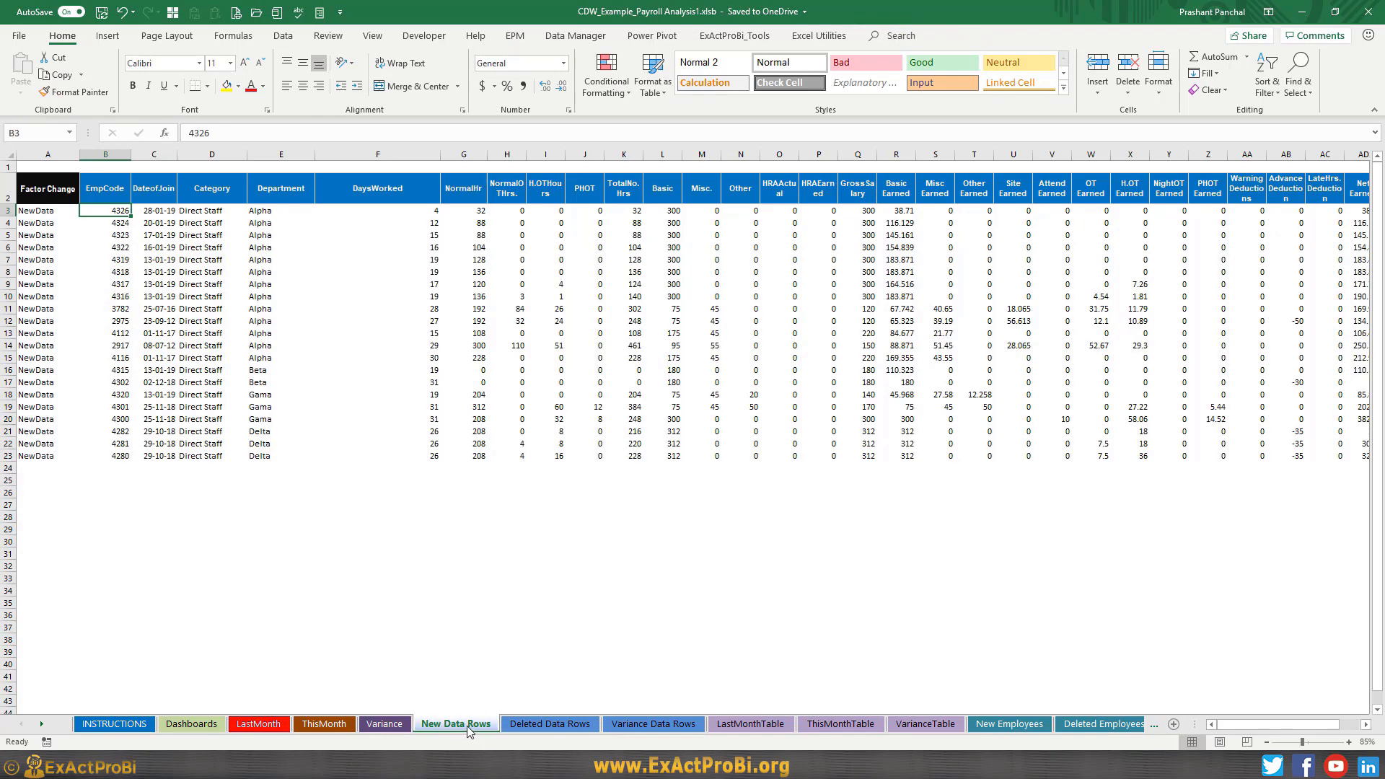
# - Review the Variance sheet's copy controls and the New, Deleted and Variance Data Rows sheets
pyautogui.click(382, 725)
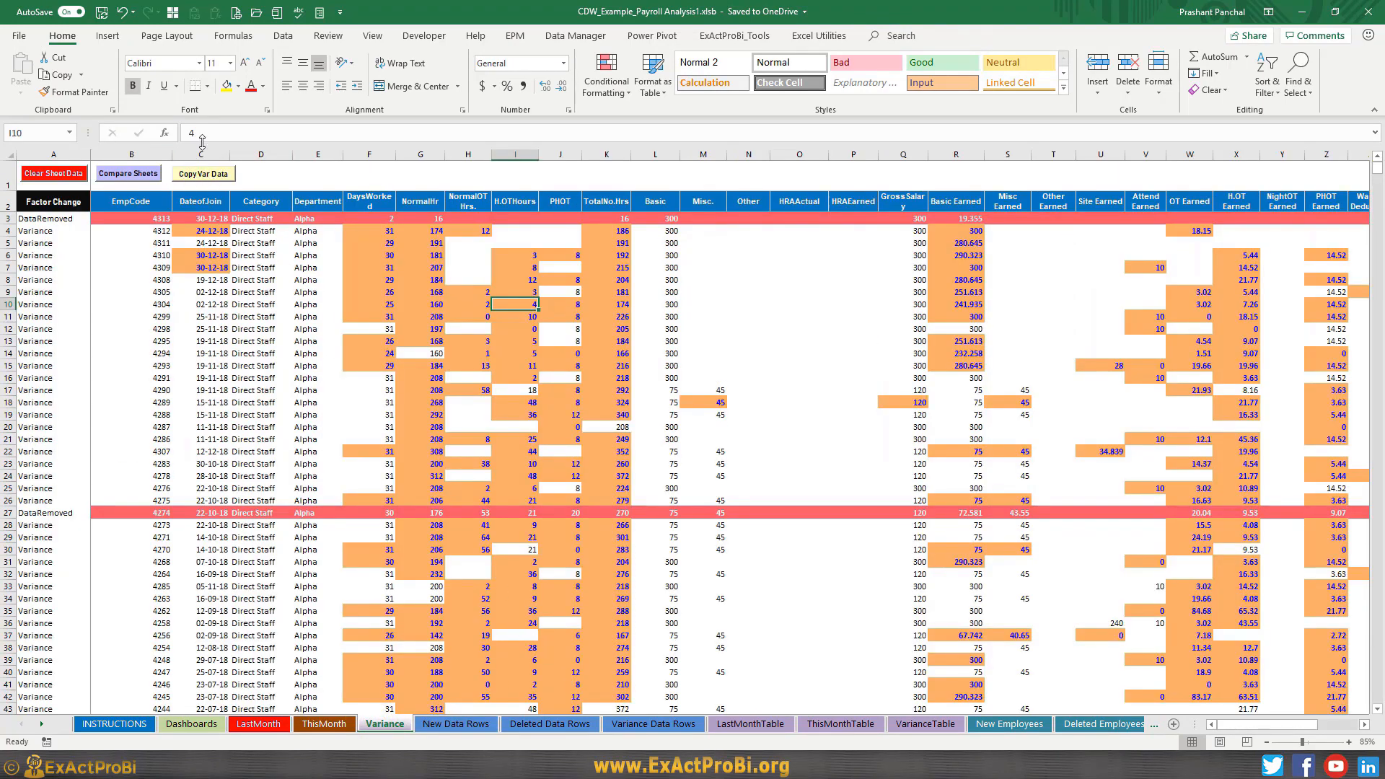
pyautogui.click(456, 724)
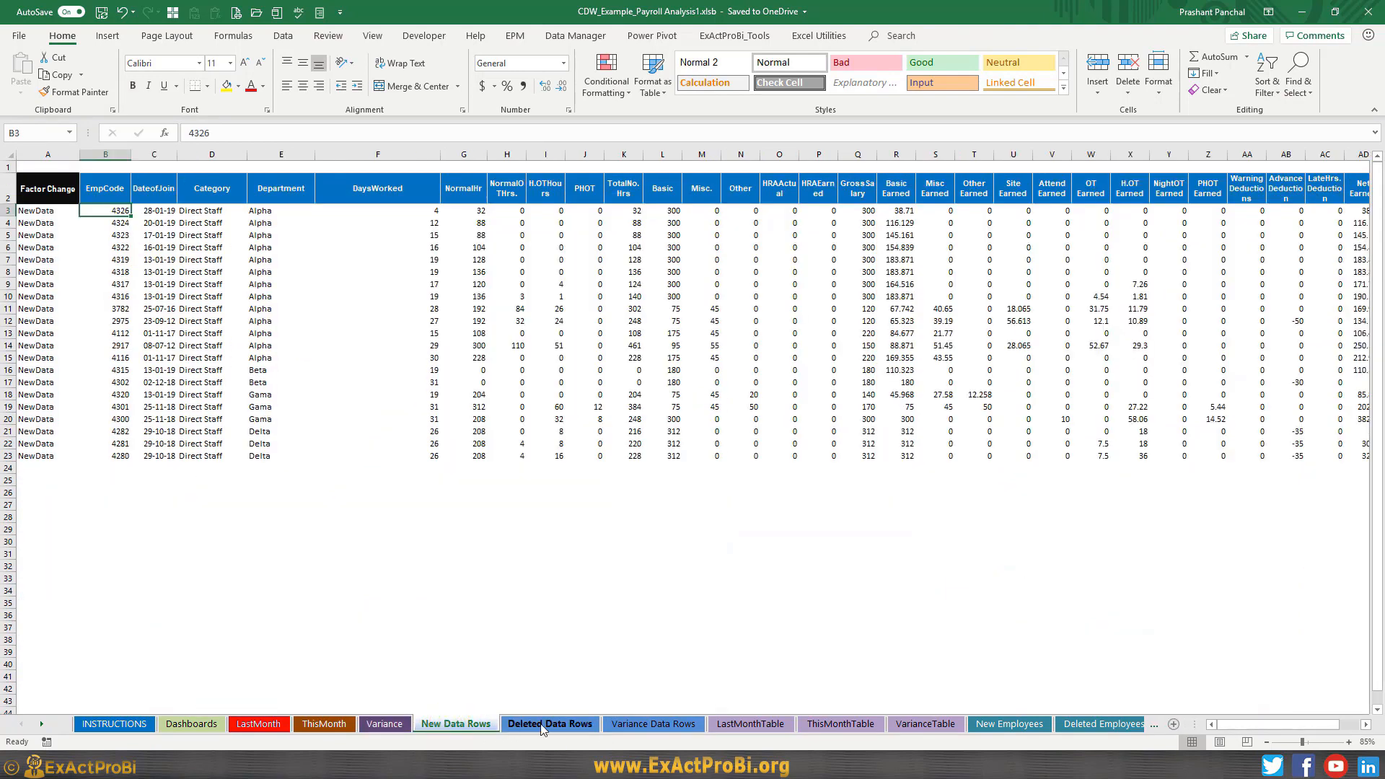
pyautogui.click(582, 725)
pyautogui.click(646, 725)
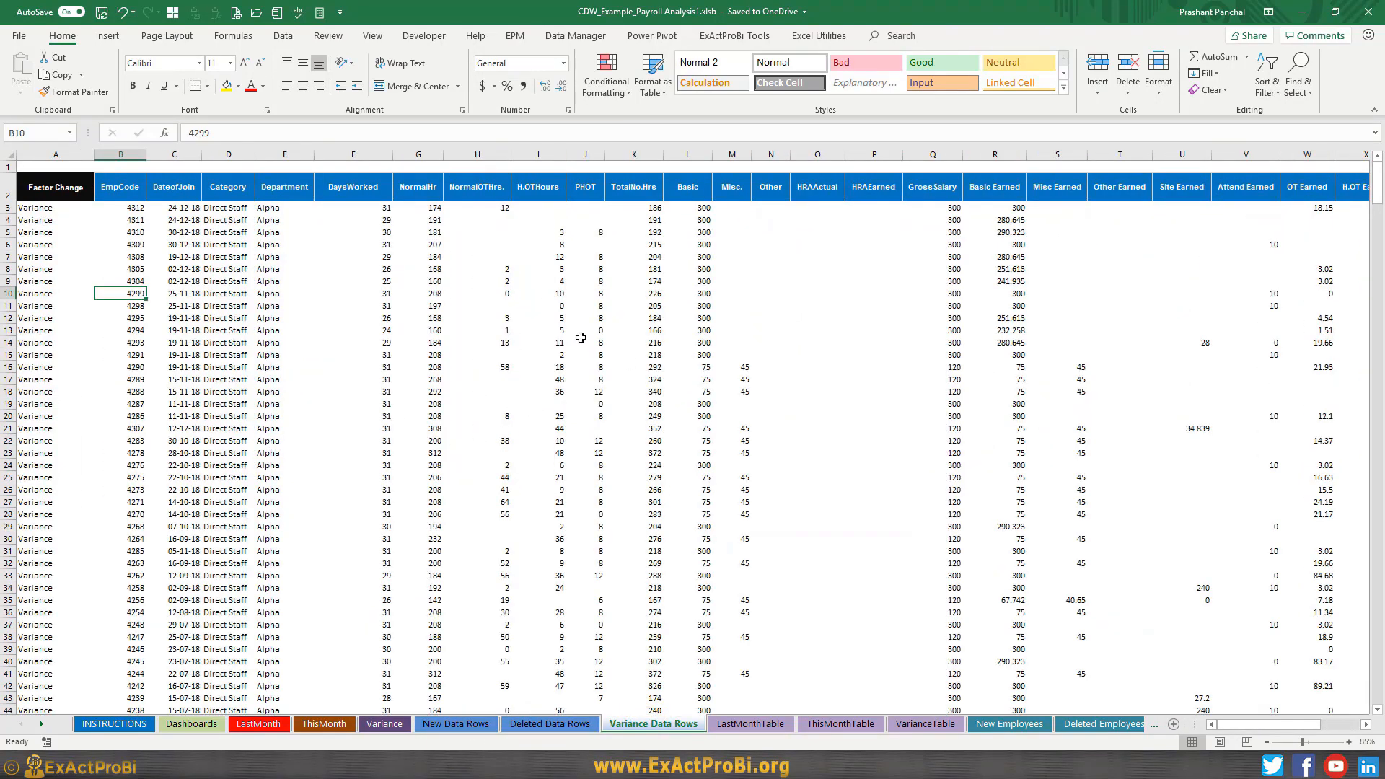
pyautogui.click(568, 724)
pyautogui.click(634, 725)
# - Recheck the Variance sheet against its three extracted data row sheets, finishing on the New Employees table
pyautogui.click(386, 725)
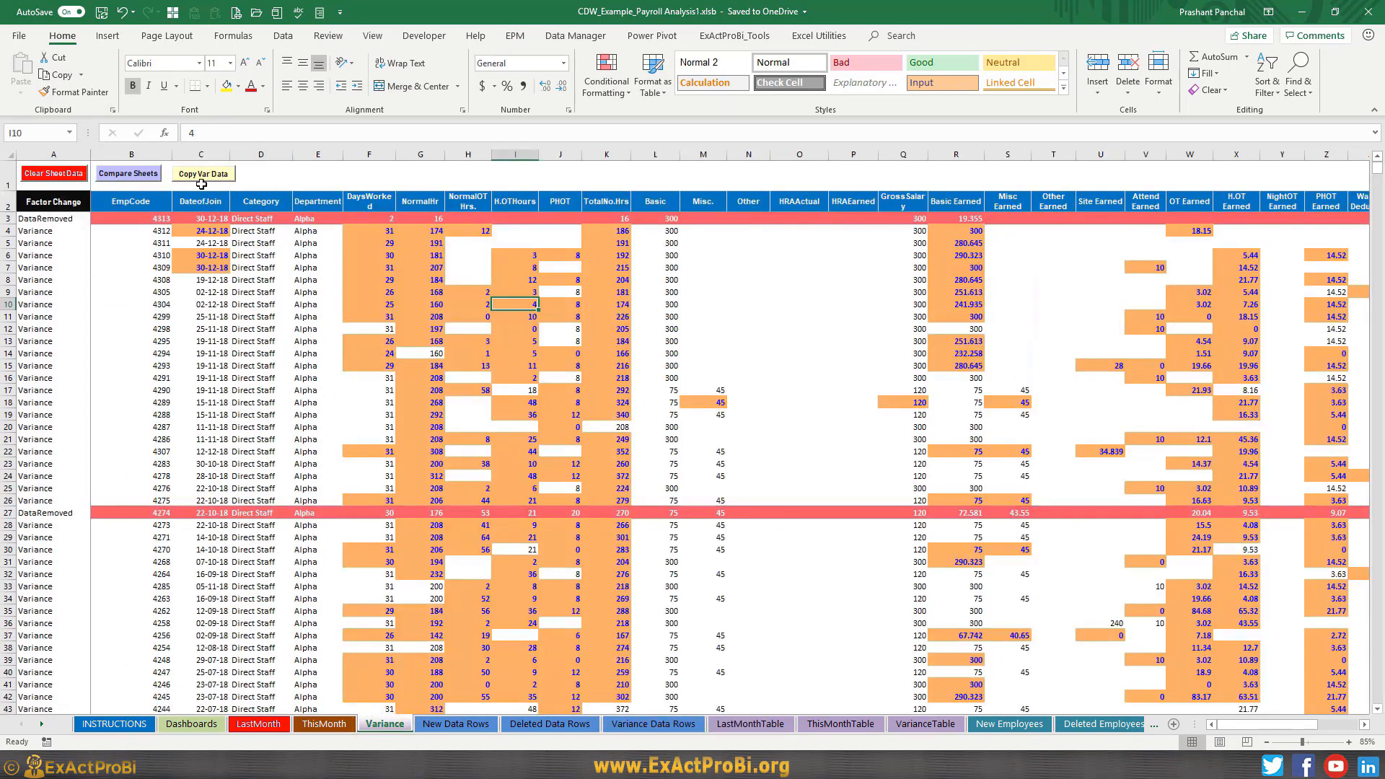
pyautogui.click(563, 724)
pyautogui.click(646, 725)
pyautogui.click(568, 726)
pyautogui.click(478, 725)
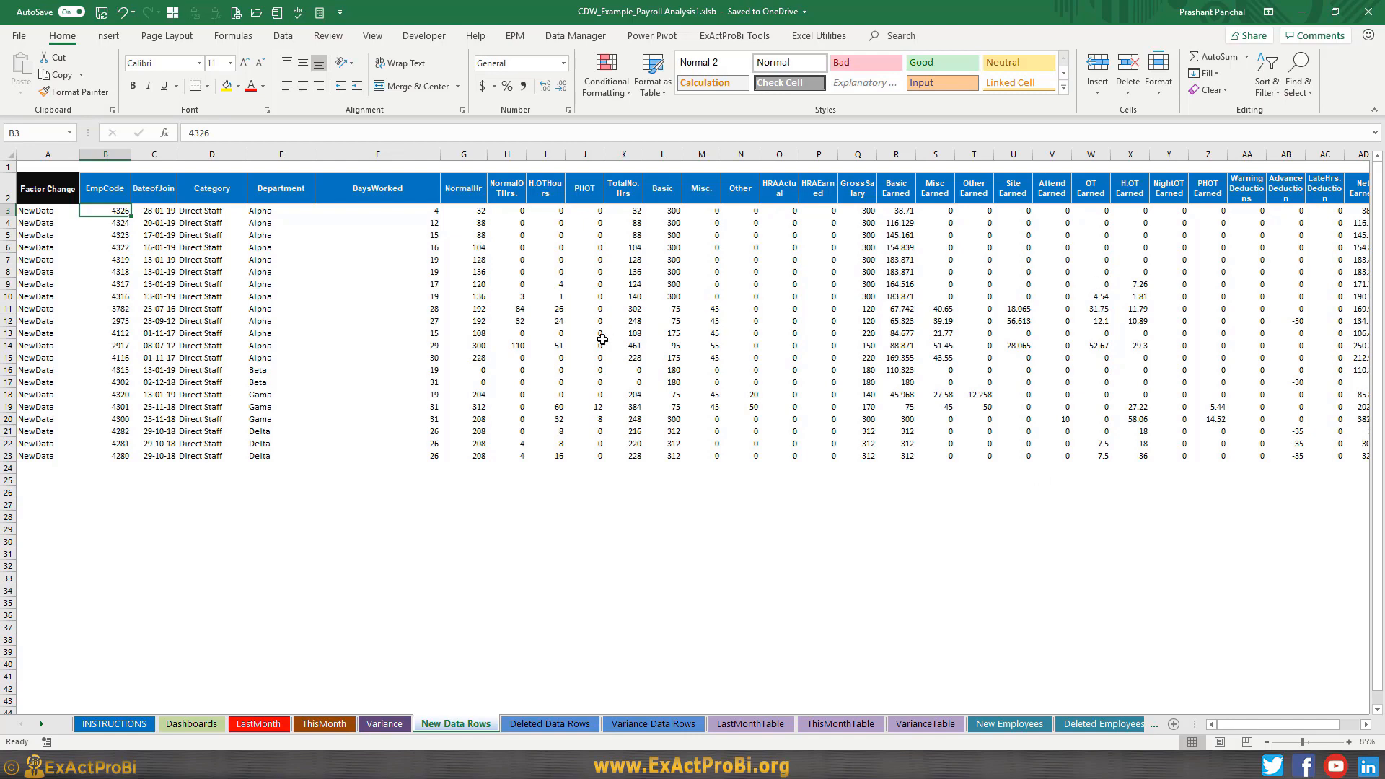
pyautogui.click(1019, 726)
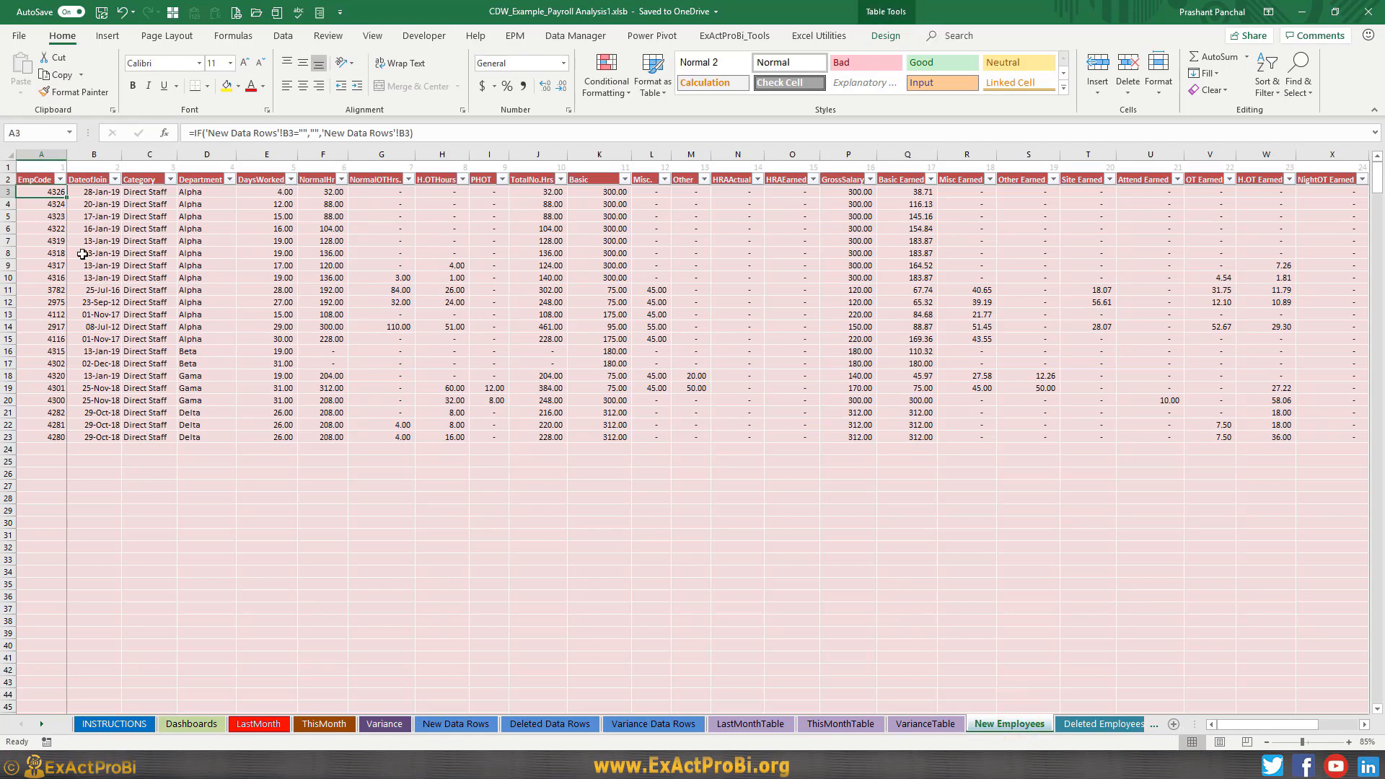
# - Examine the first-row linking formulas of New Employees across the columns from DateofJoin to Basic Earned
pyautogui.click(93, 195)
pyautogui.click(152, 194)
pyautogui.click(206, 193)
pyautogui.click(264, 193)
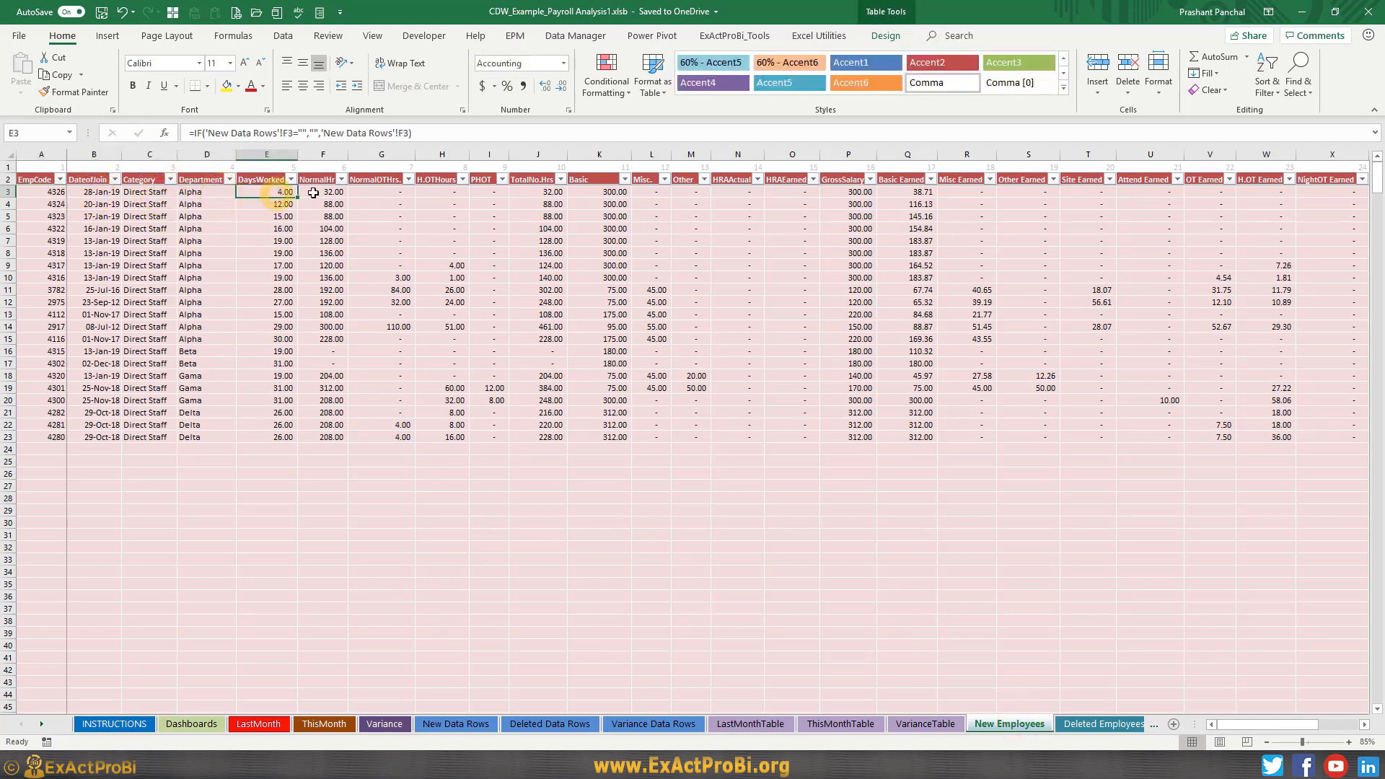
pyautogui.click(313, 192)
pyautogui.click(361, 191)
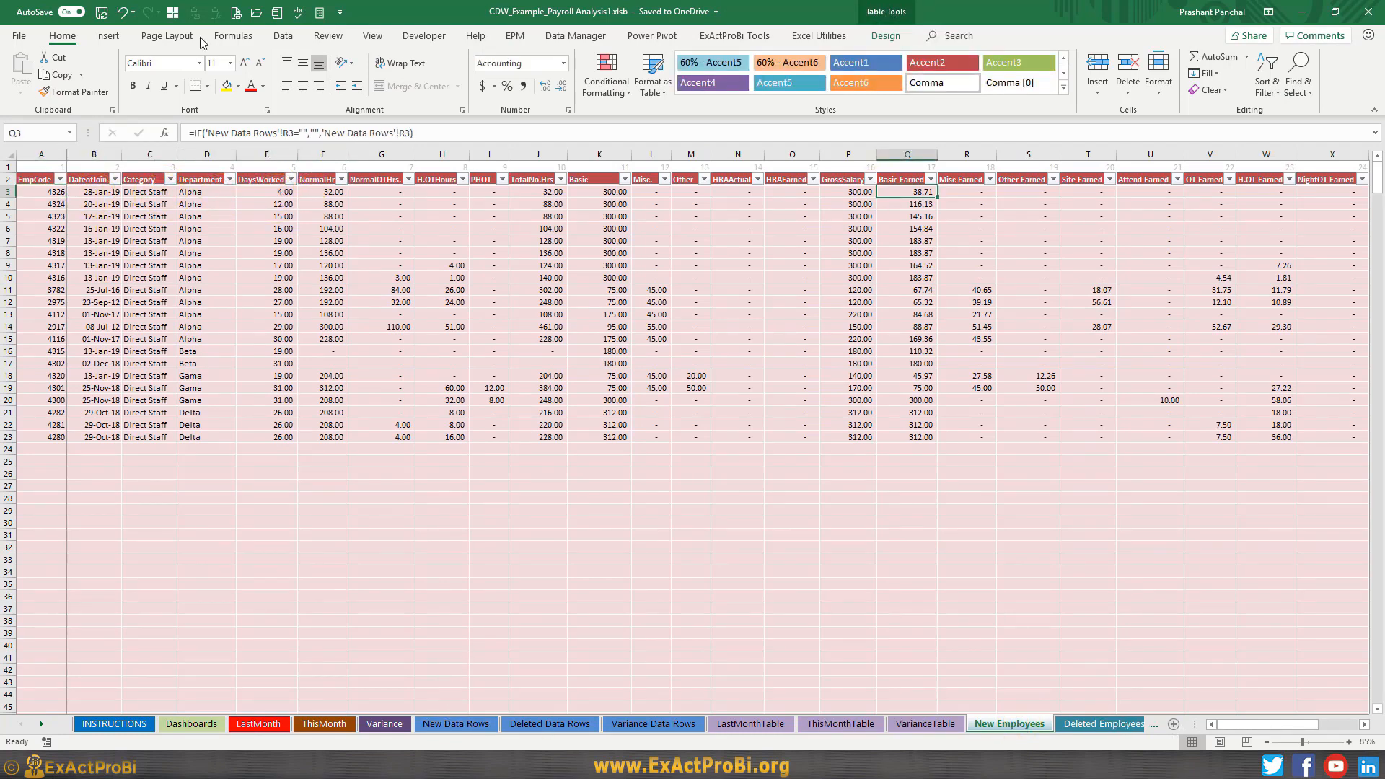
# - Compare New Employees with its source sheet New Data Rows, and Deleted Employees with Deleted Data Rows
pyautogui.click(458, 725)
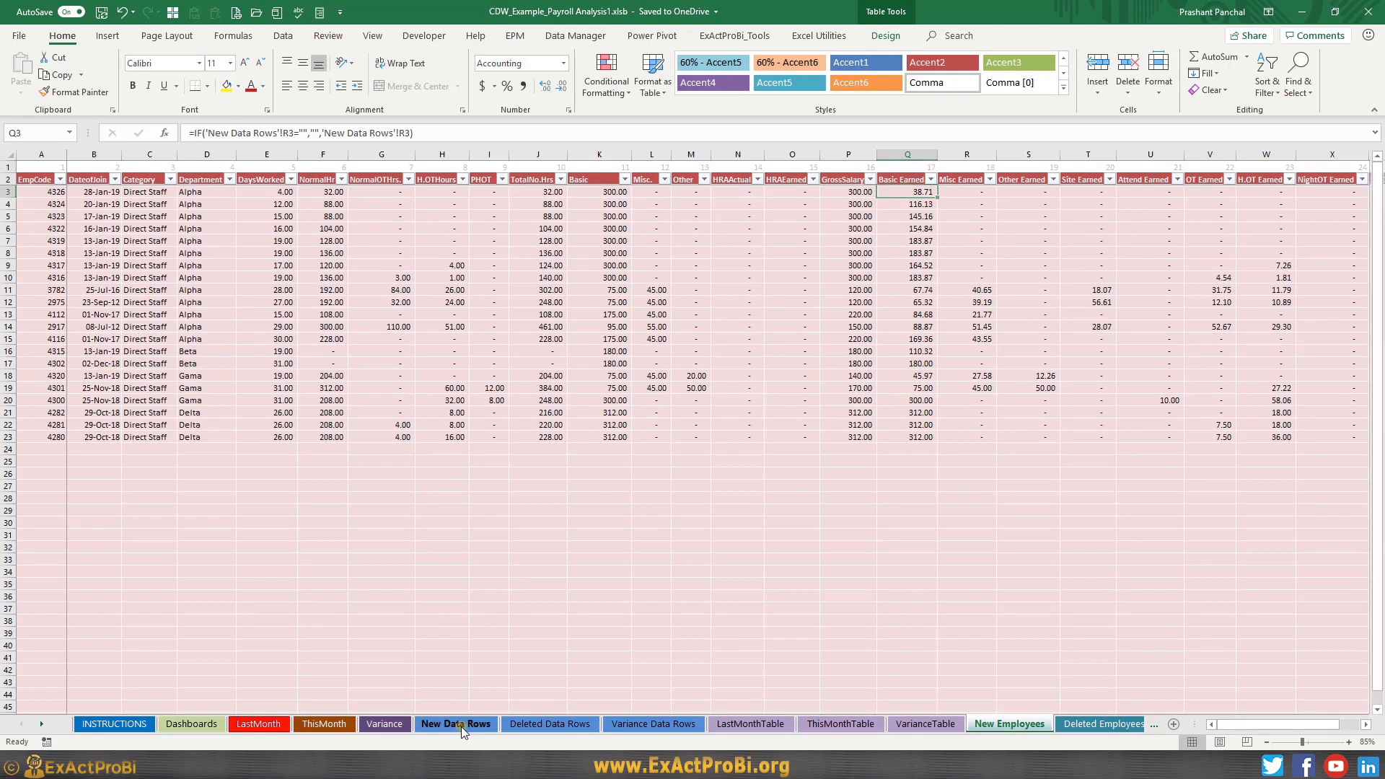
pyautogui.click(990, 725)
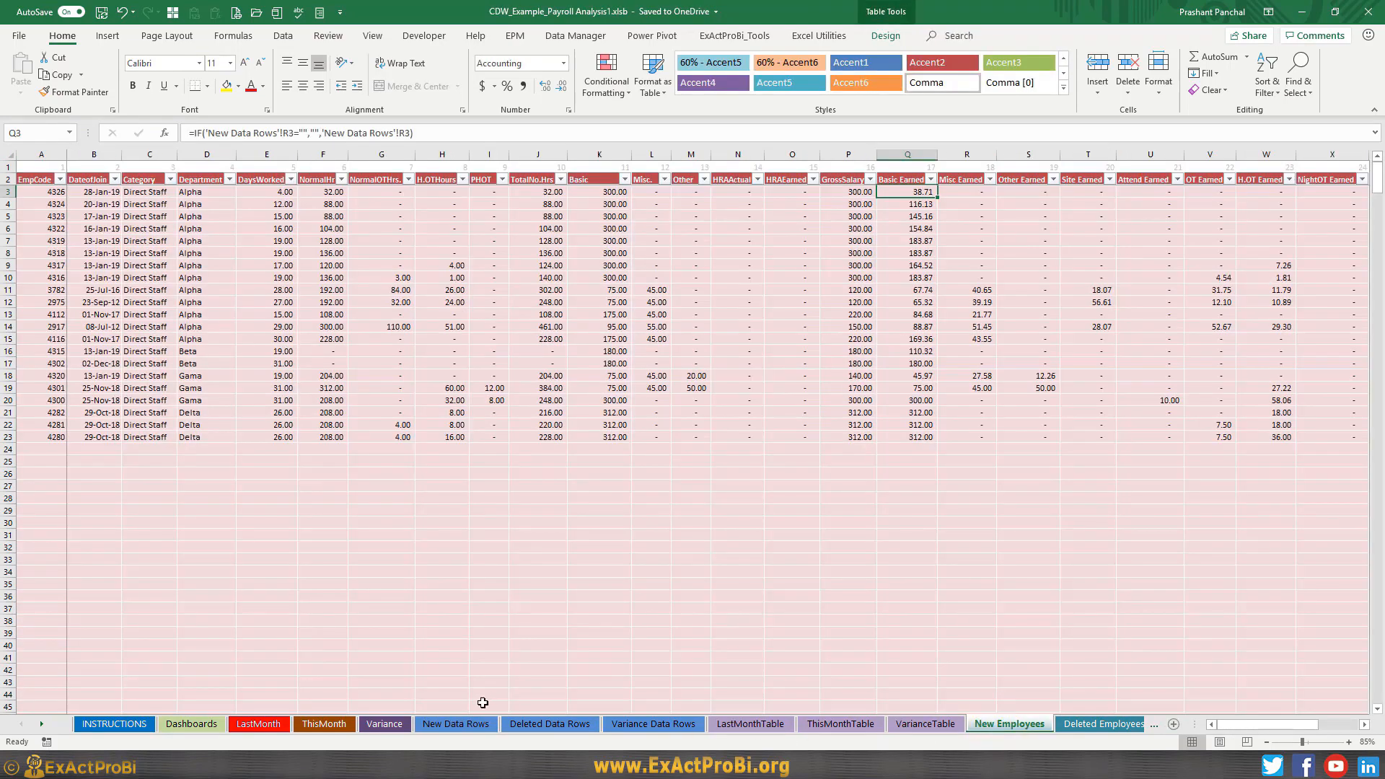
pyautogui.click(465, 725)
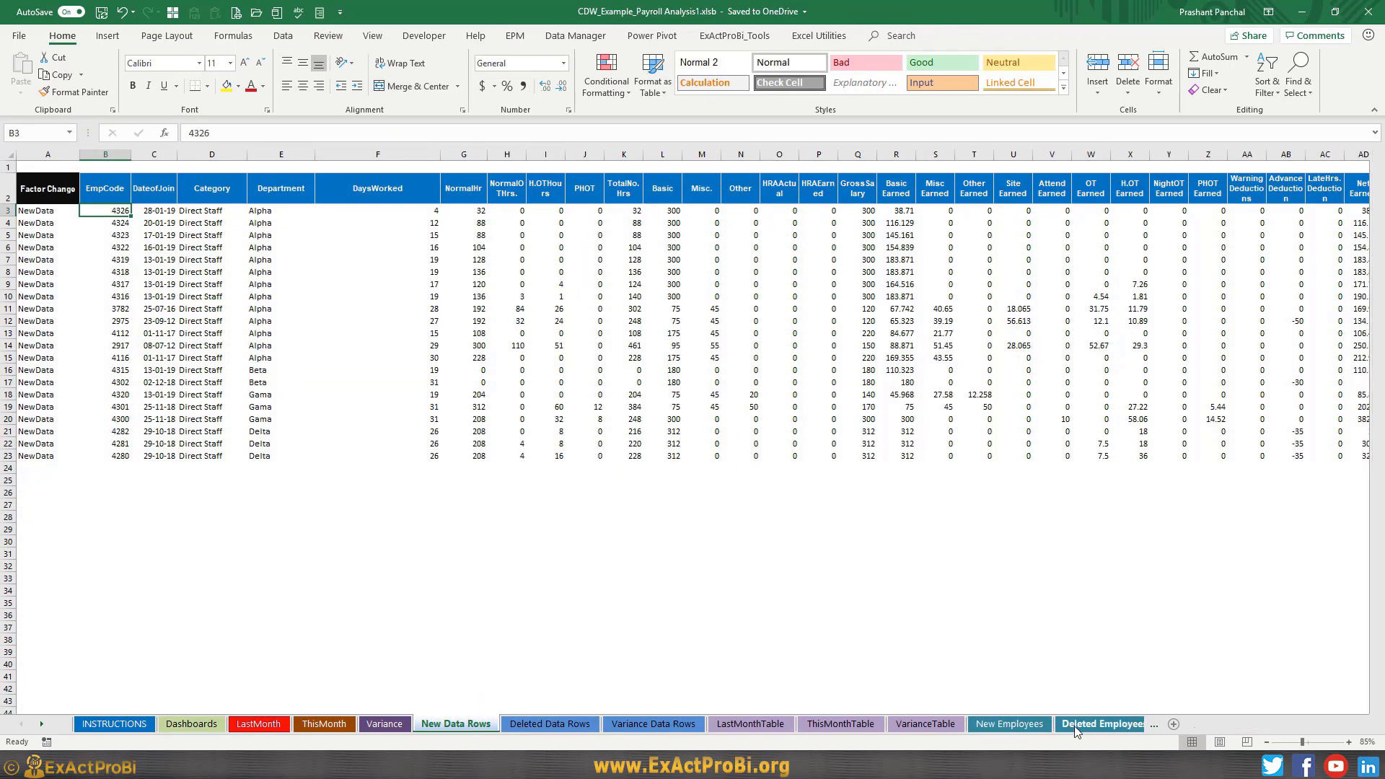
pyautogui.click(1075, 725)
pyautogui.click(472, 726)
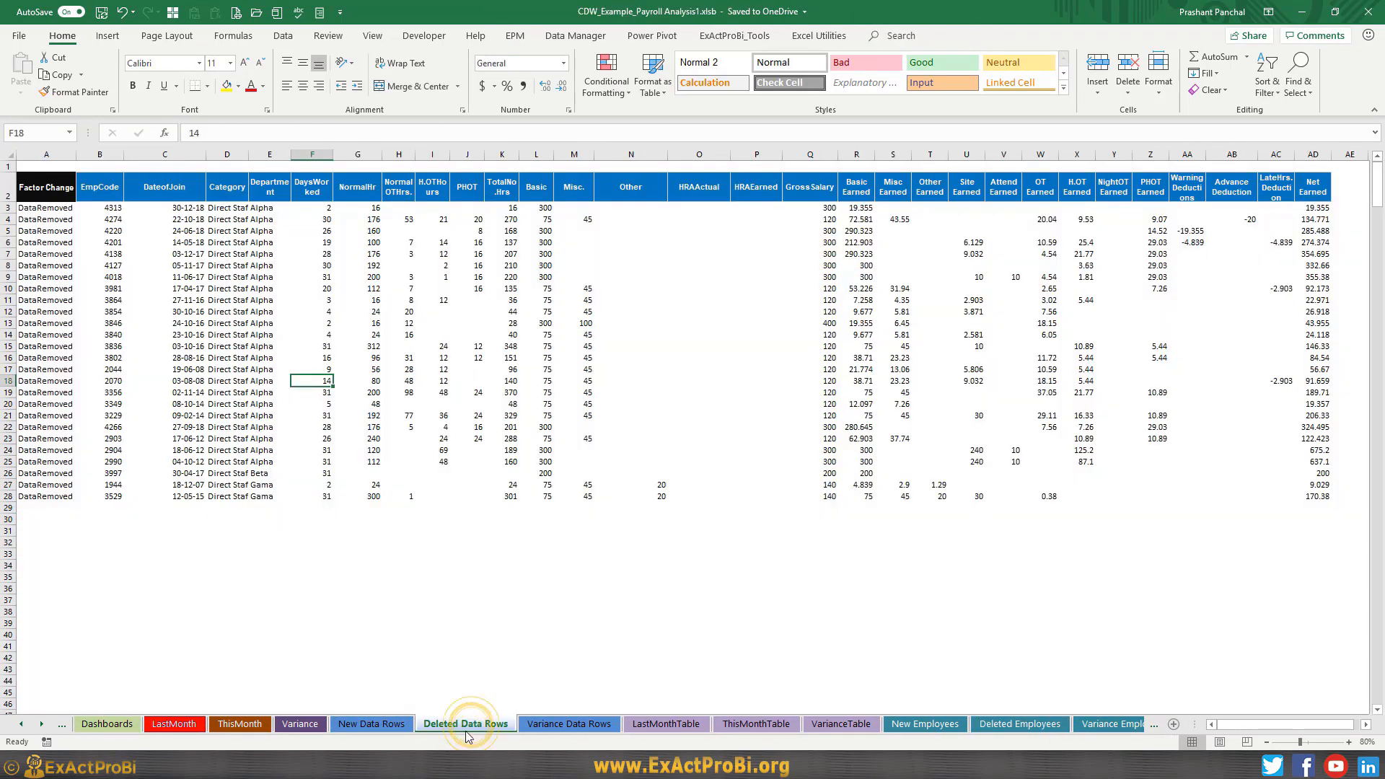
# - Examine the Variance Employees formulas in a NormalOTHrs. cell and the first Category, Department and DaysWorked cells
pyautogui.click(1108, 724)
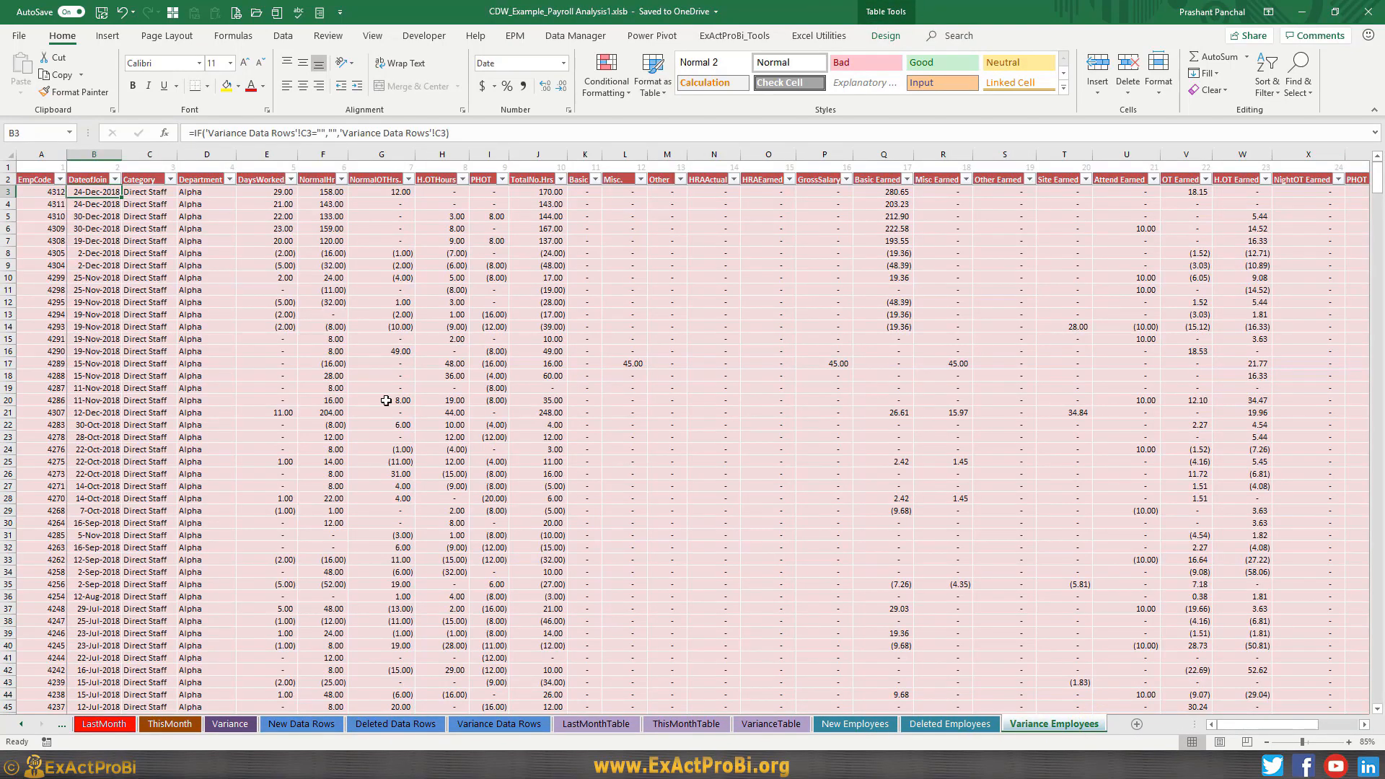
pyautogui.click(382, 389)
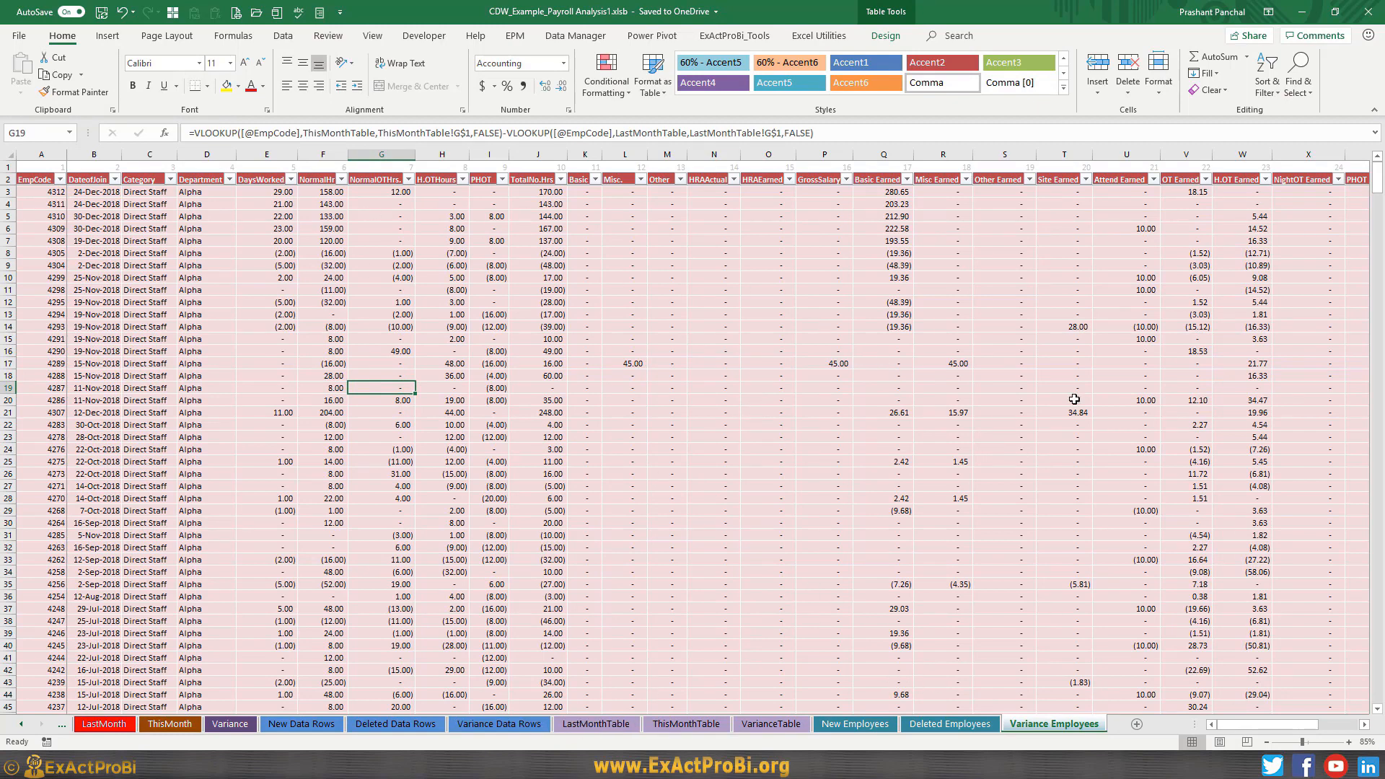
pyautogui.click(142, 192)
pyautogui.click(204, 193)
pyautogui.click(262, 194)
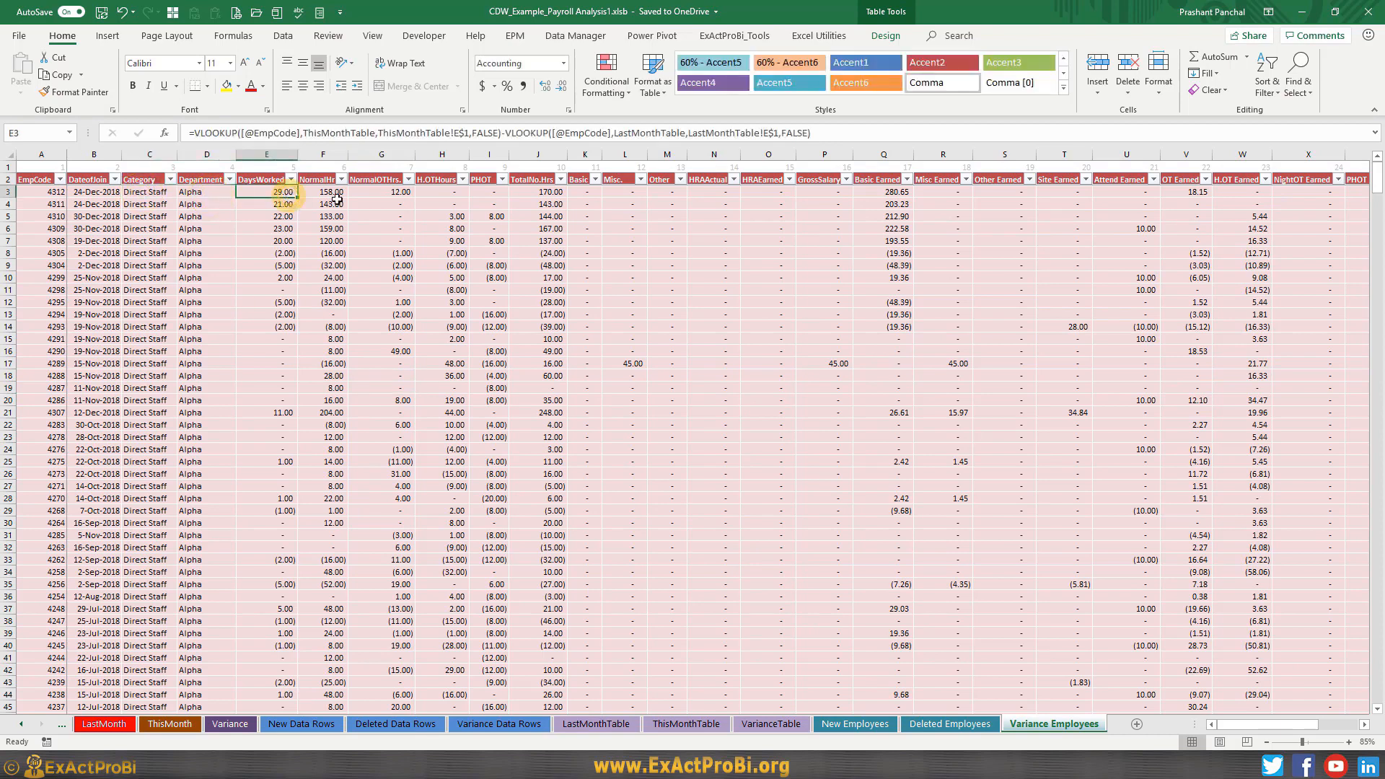
# - Review the EmpCode list on the Variance Data Rows sheet
pyautogui.click(500, 724)
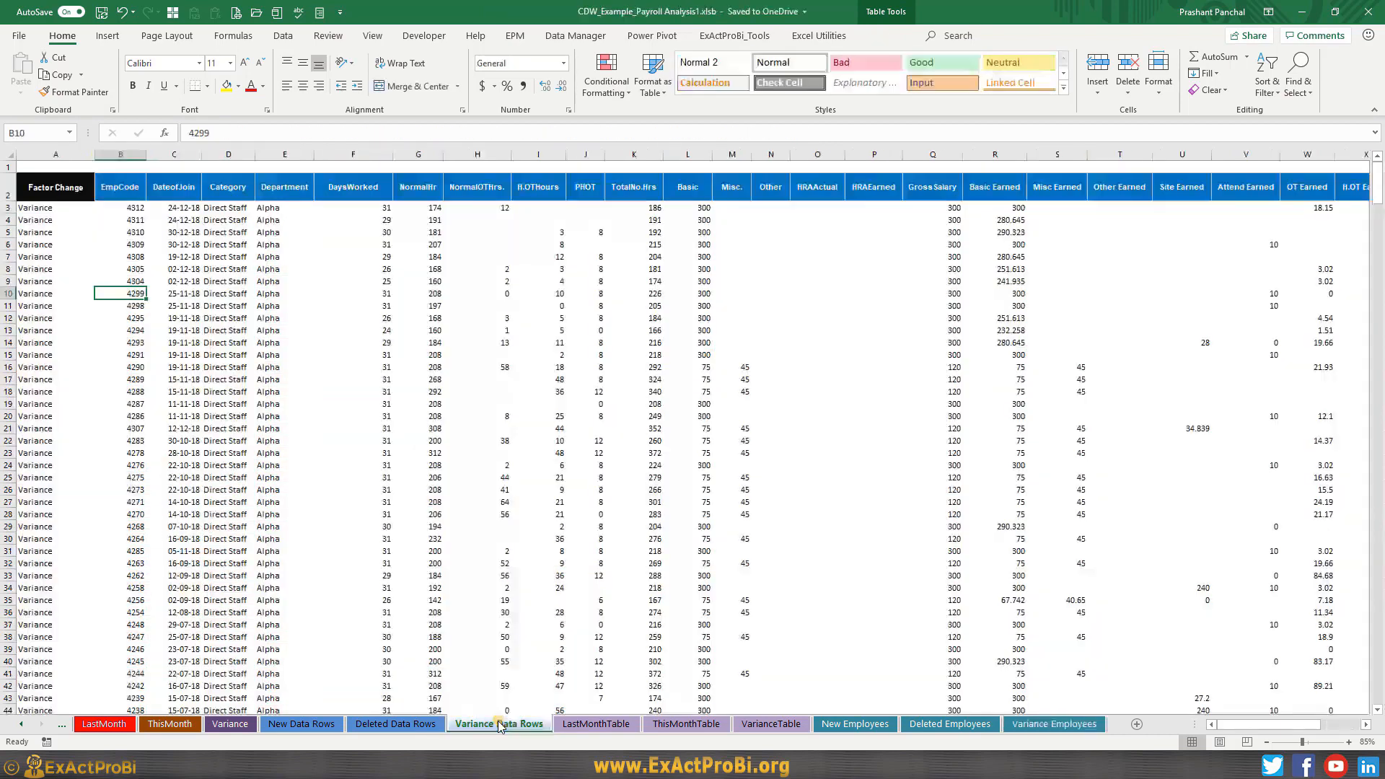
pyautogui.moveTo(117, 208); pyautogui.dragTo(117, 504)
pyautogui.click(118, 364)
pyautogui.scroll(-11, 120, 331)
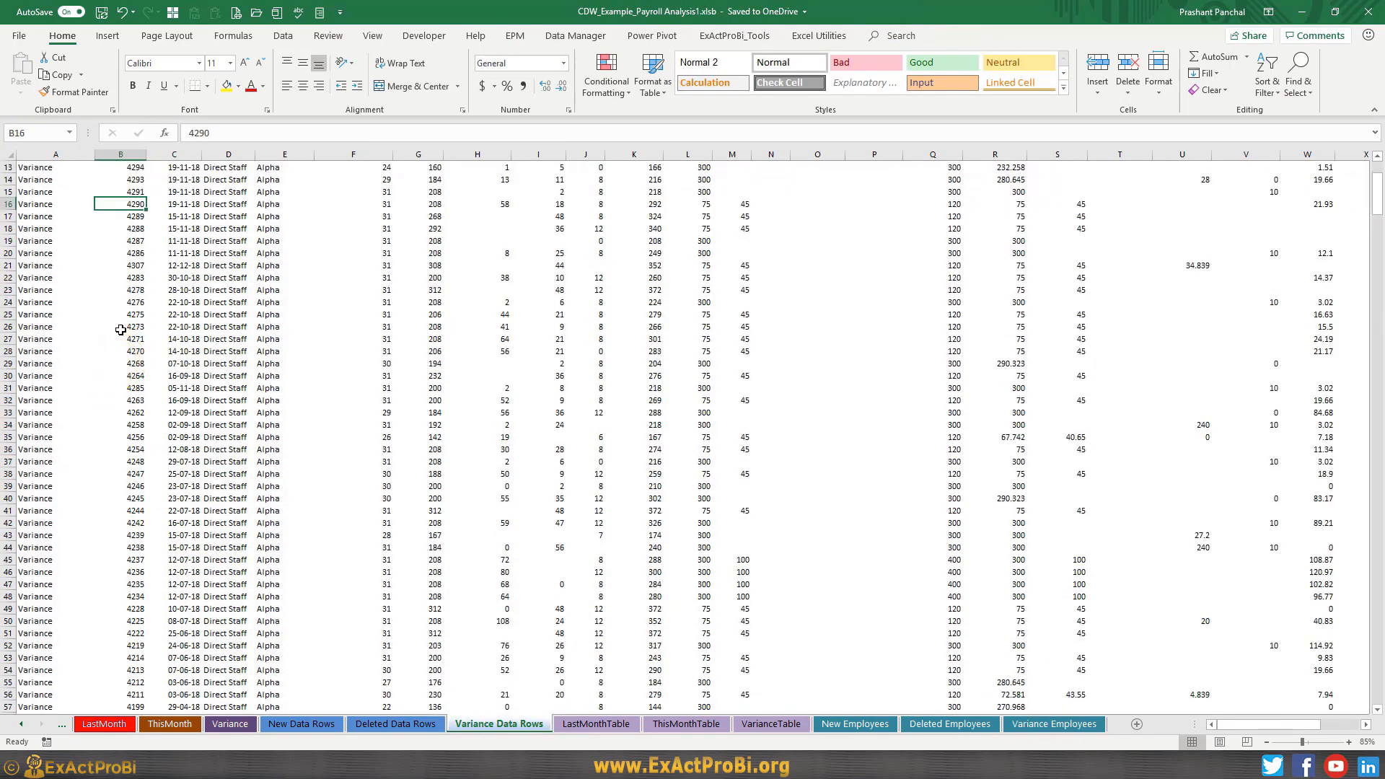
pyautogui.scroll(11, 121, 331)
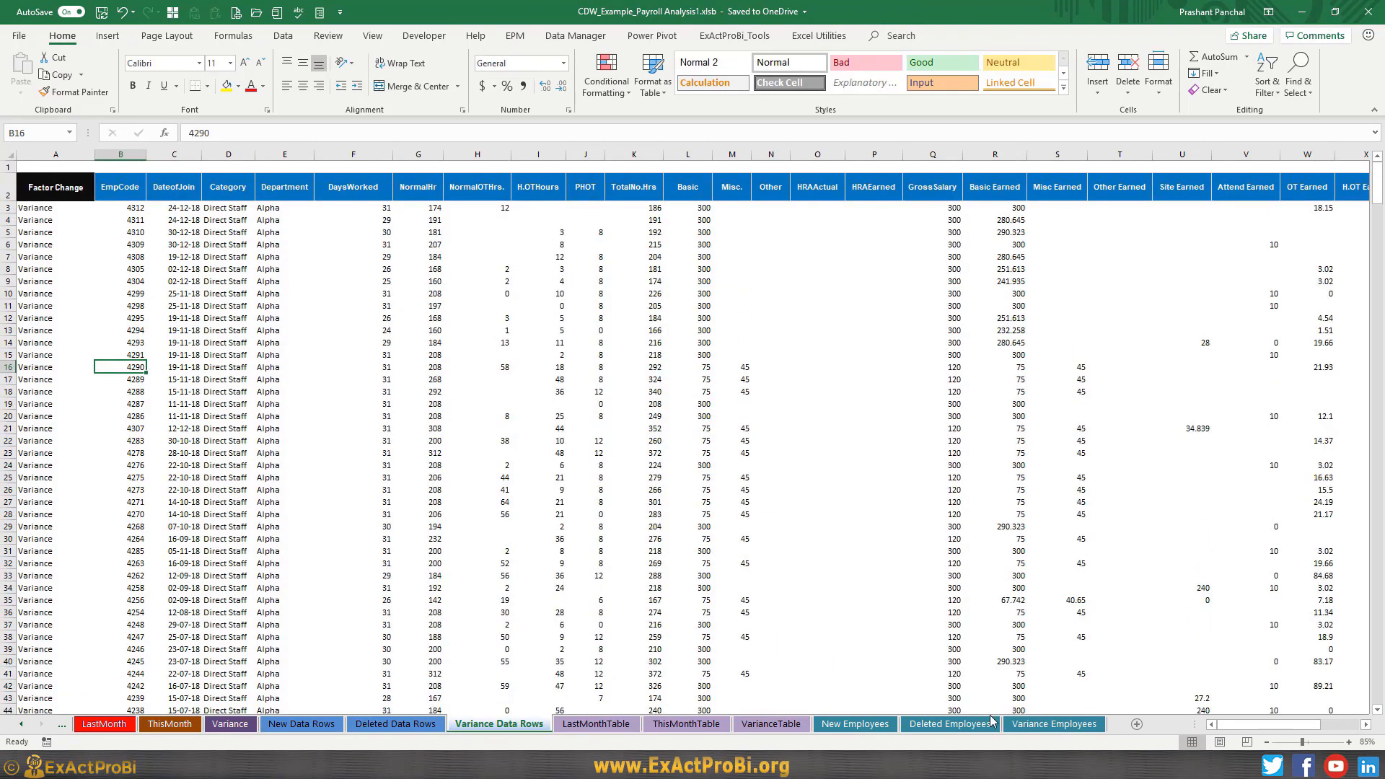
# - Trace the first EmpCode formula of Variance Employees to its source cell B3 on Variance Data Rows
pyautogui.click(1039, 724)
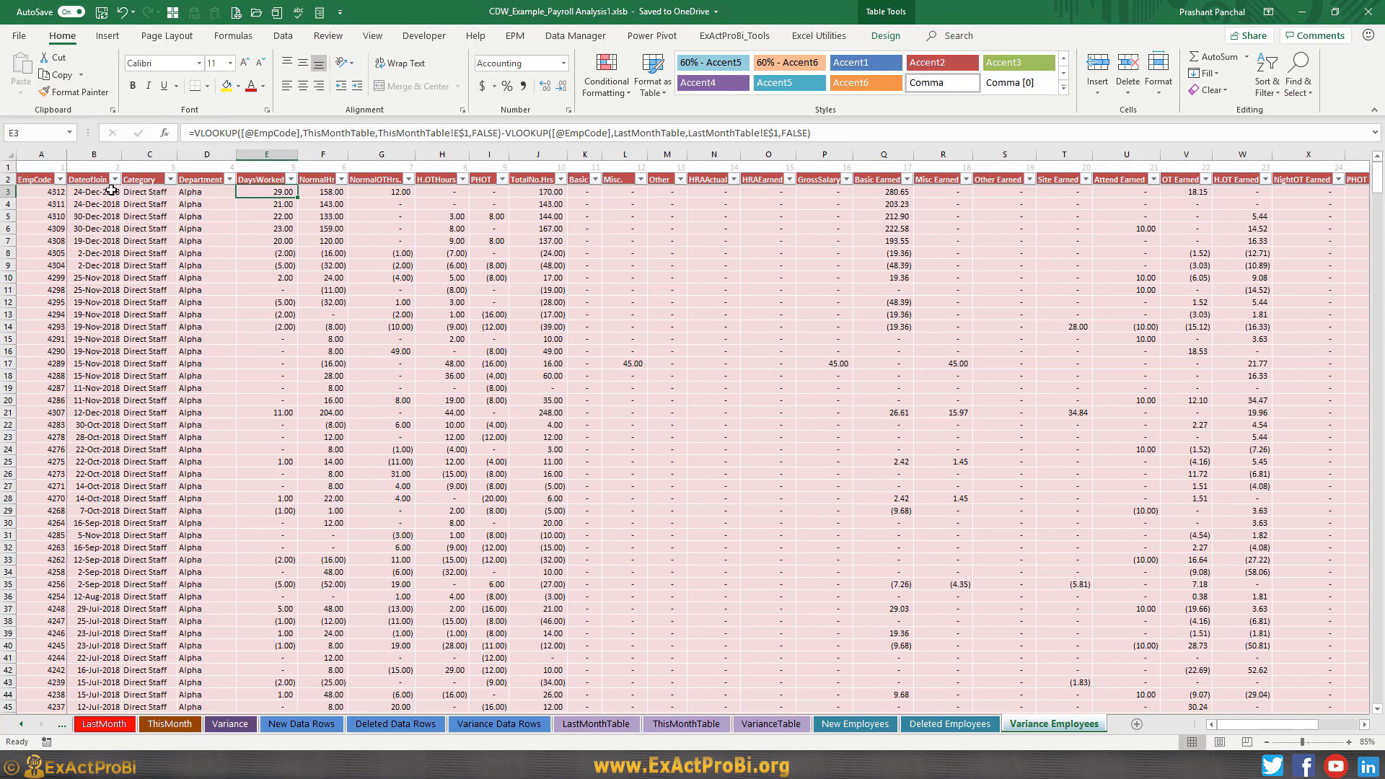
pyautogui.click(39, 190)
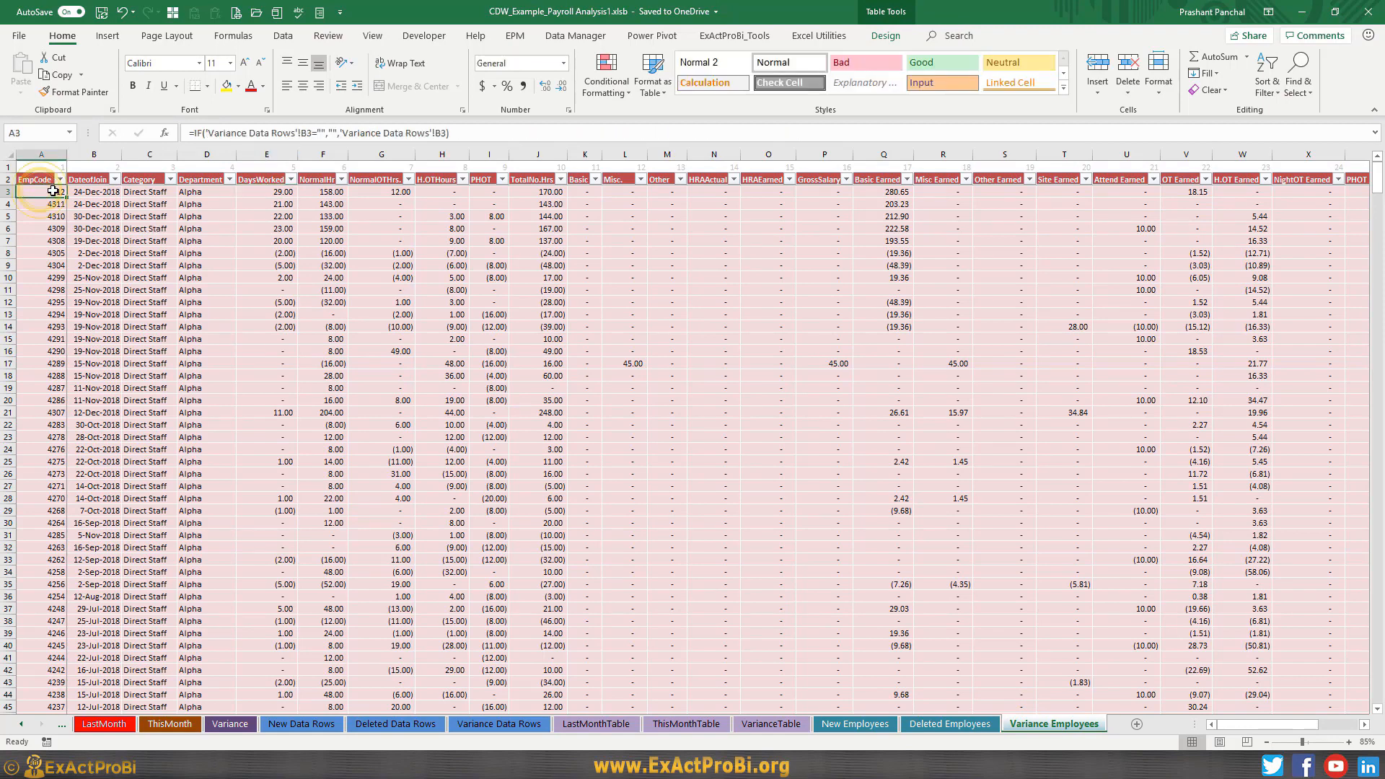
pyautogui.click(499, 724)
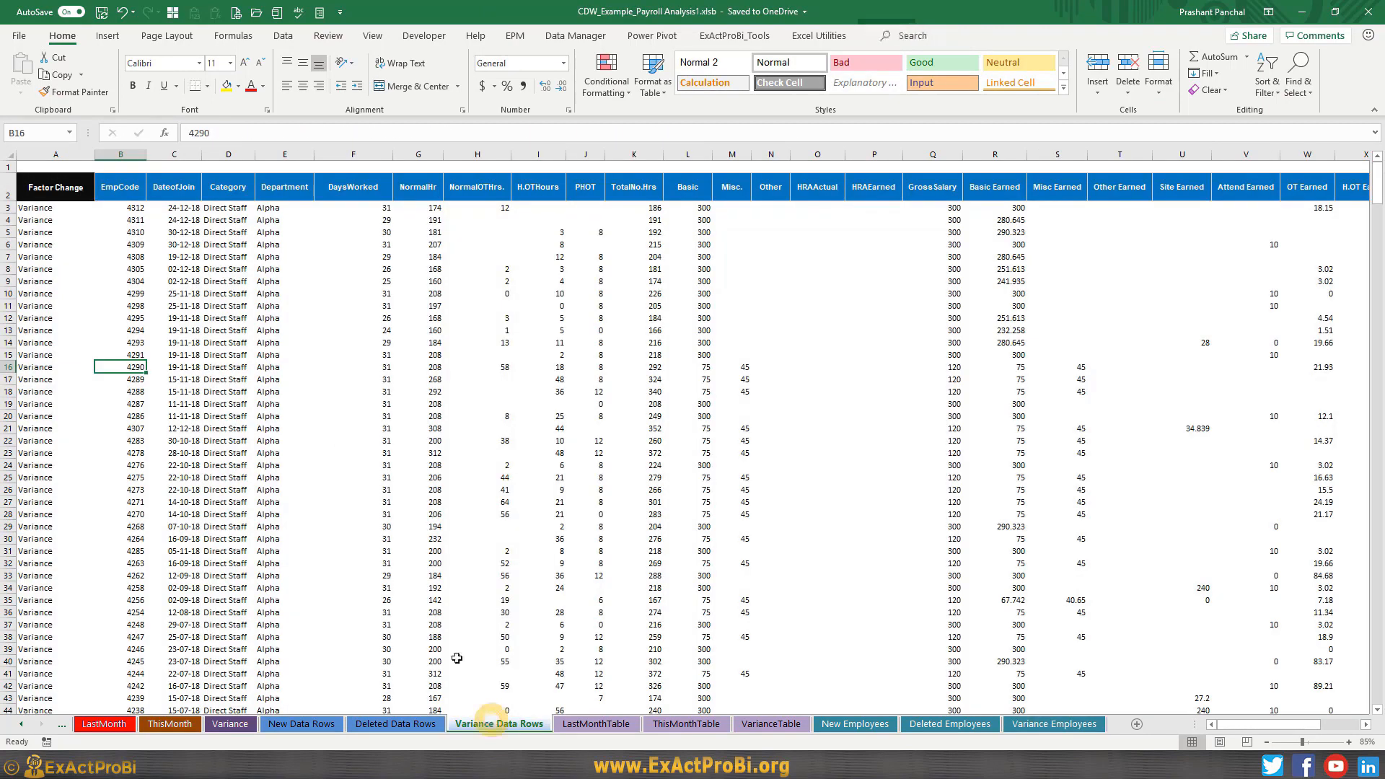
pyautogui.click(115, 218)
pyautogui.click(125, 210)
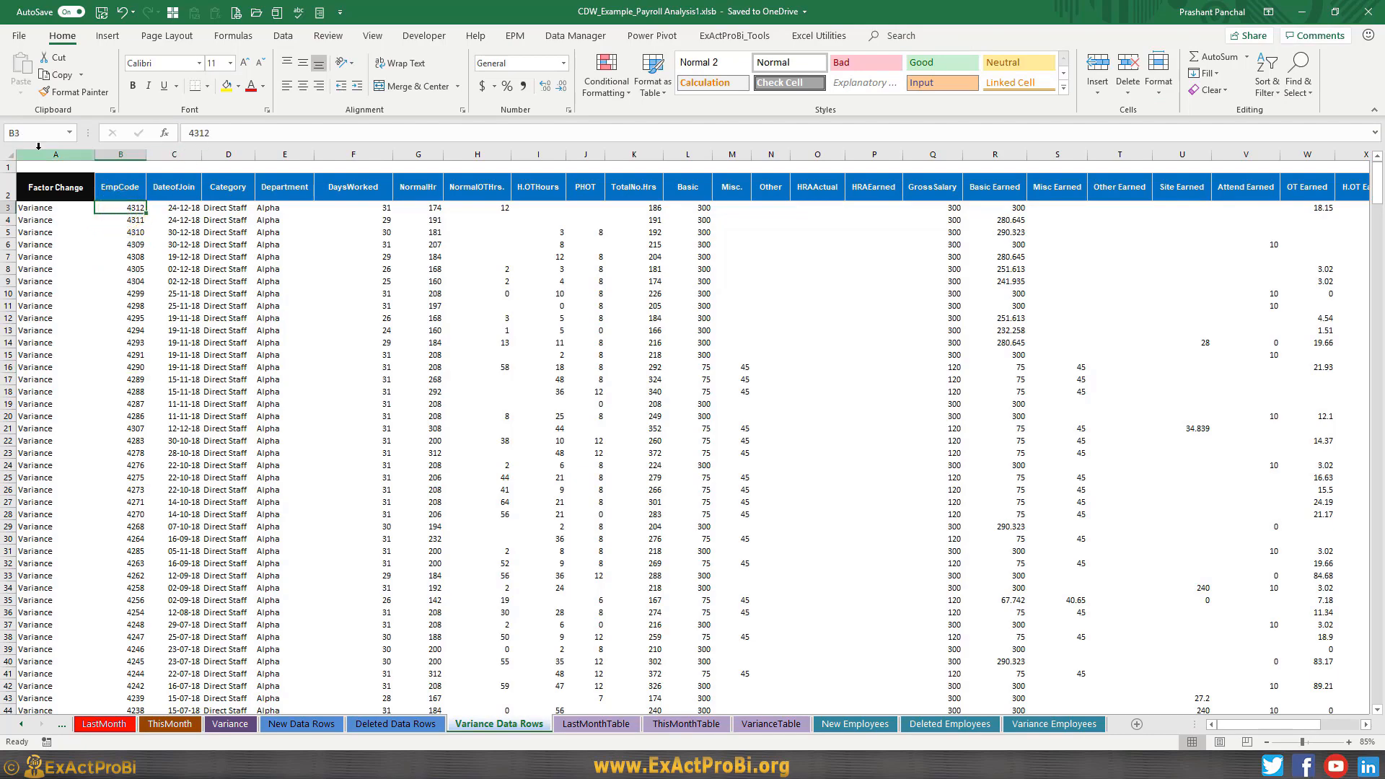
pyautogui.click(1023, 724)
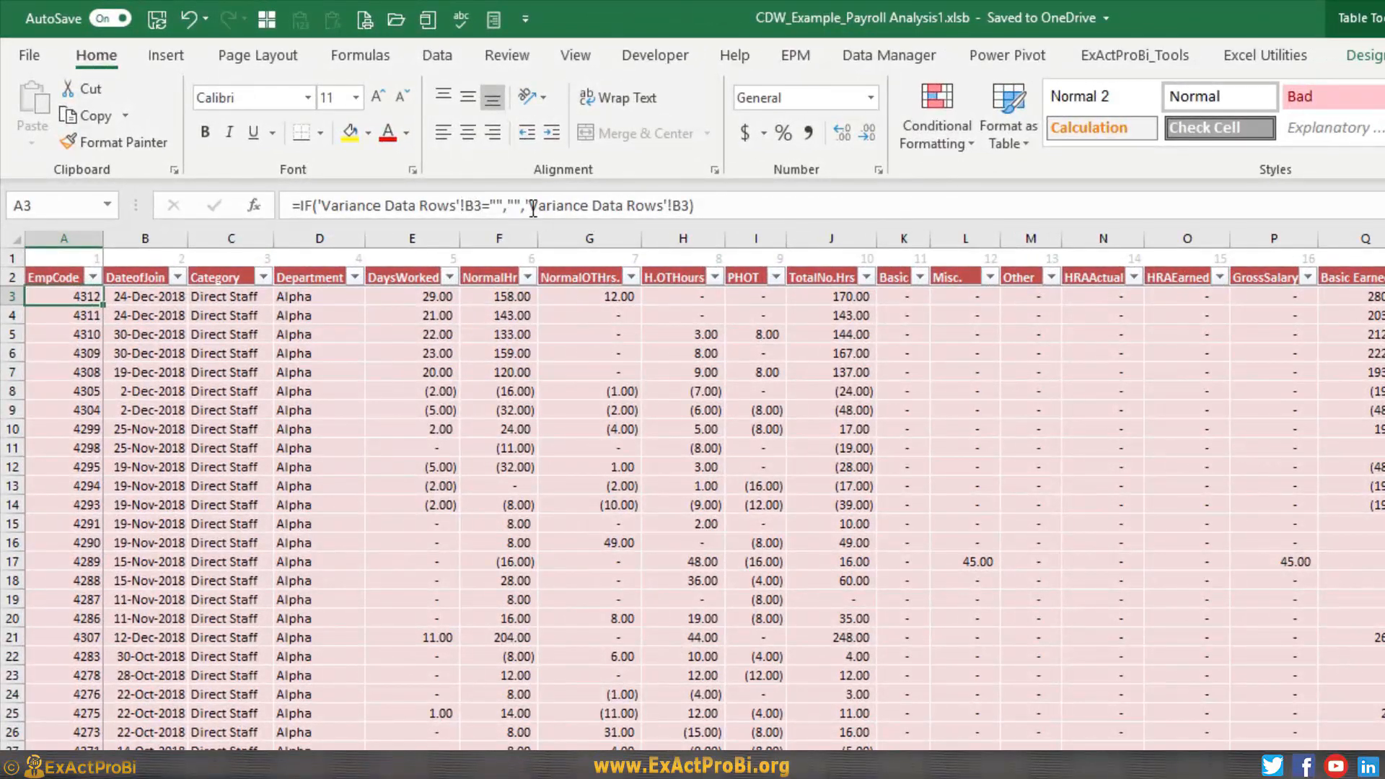
# - Examine the first-row Variance Employees formulas for DateofJoin, Category and Department, plus the VLOOKUP difference in DaysWorked
pyautogui.click(134, 298)
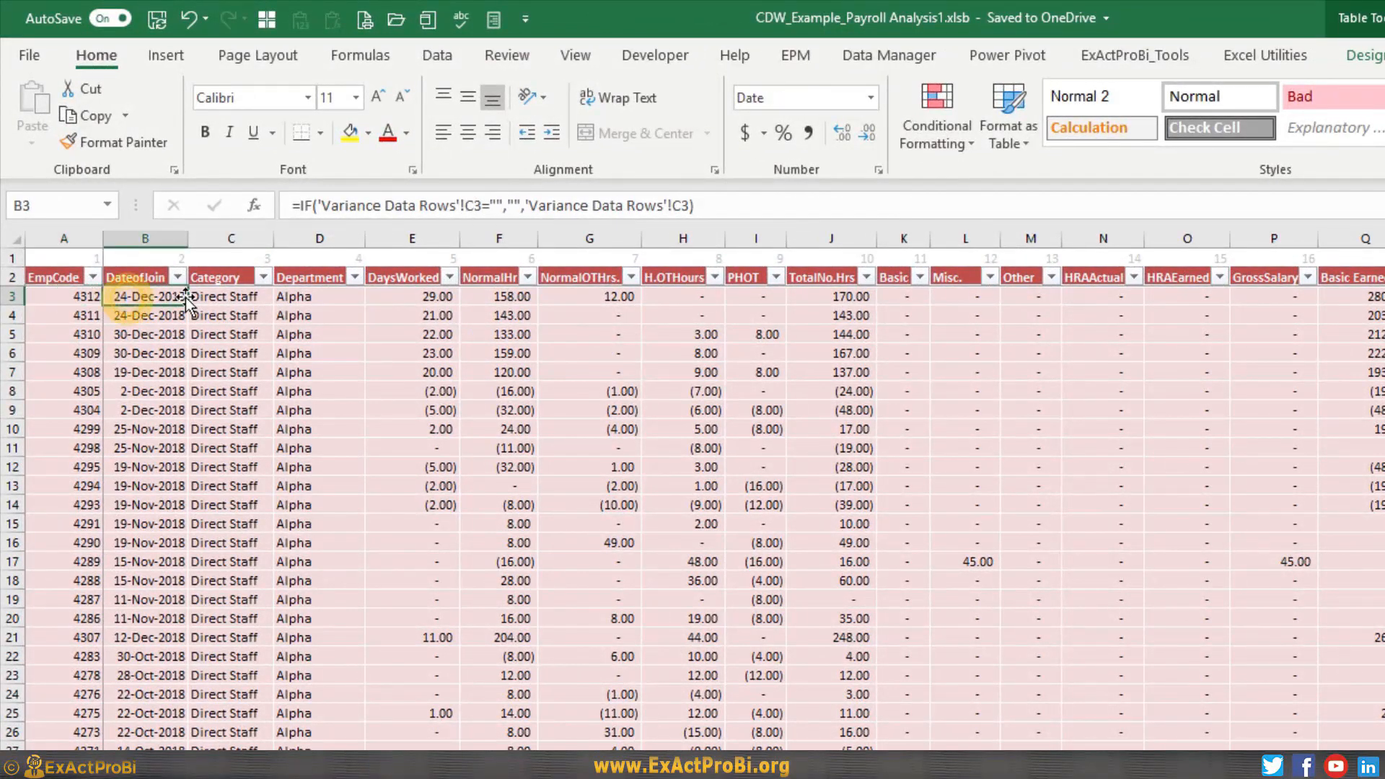
pyautogui.click(229, 296)
pyautogui.click(148, 296)
pyautogui.click(227, 296)
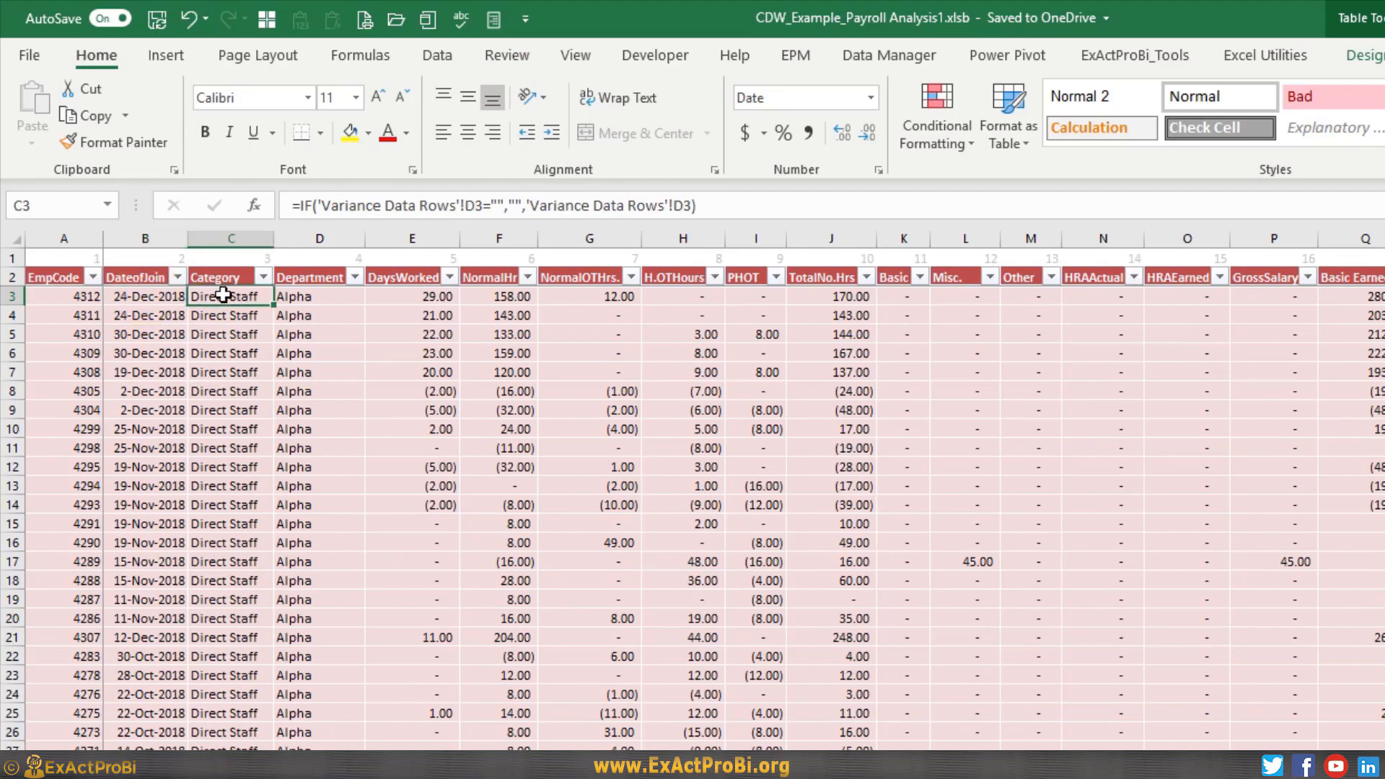
pyautogui.click(303, 300)
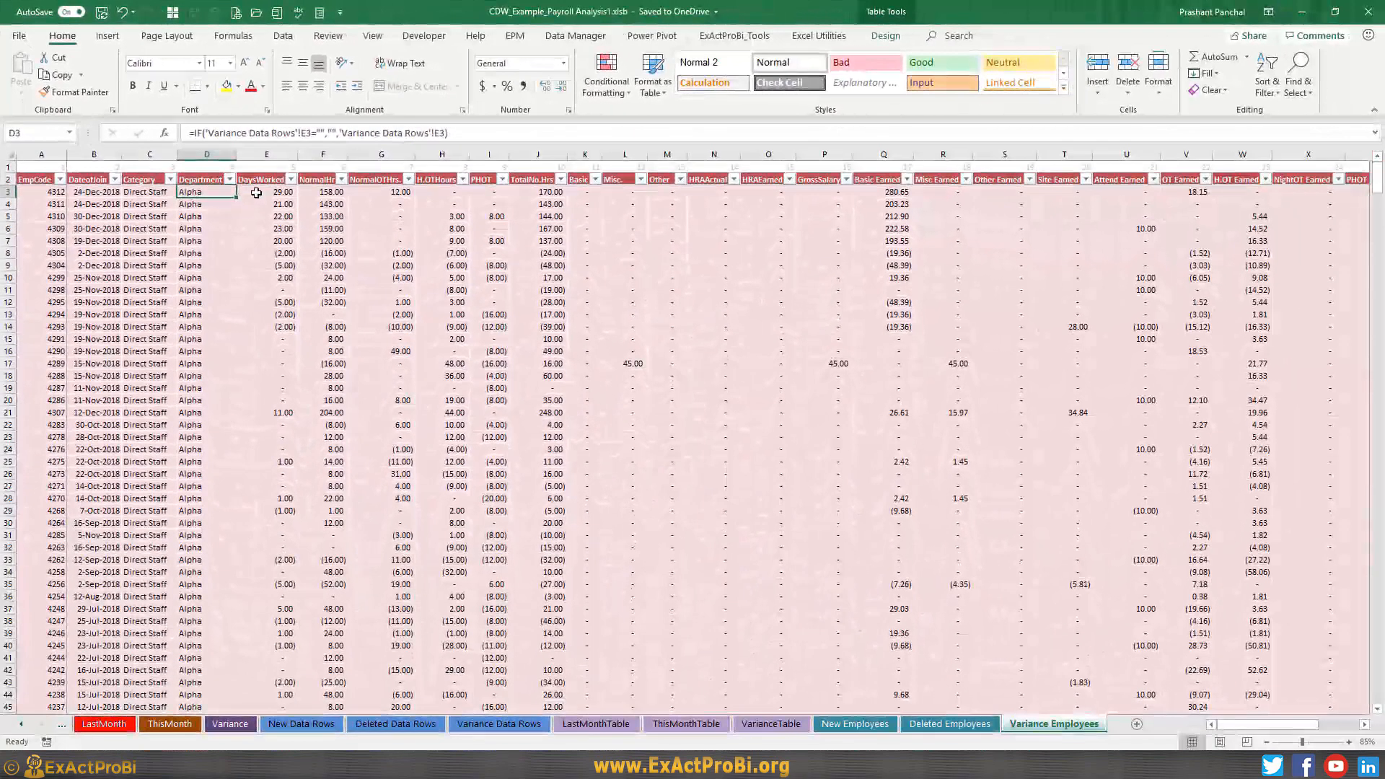
pyautogui.click(274, 208)
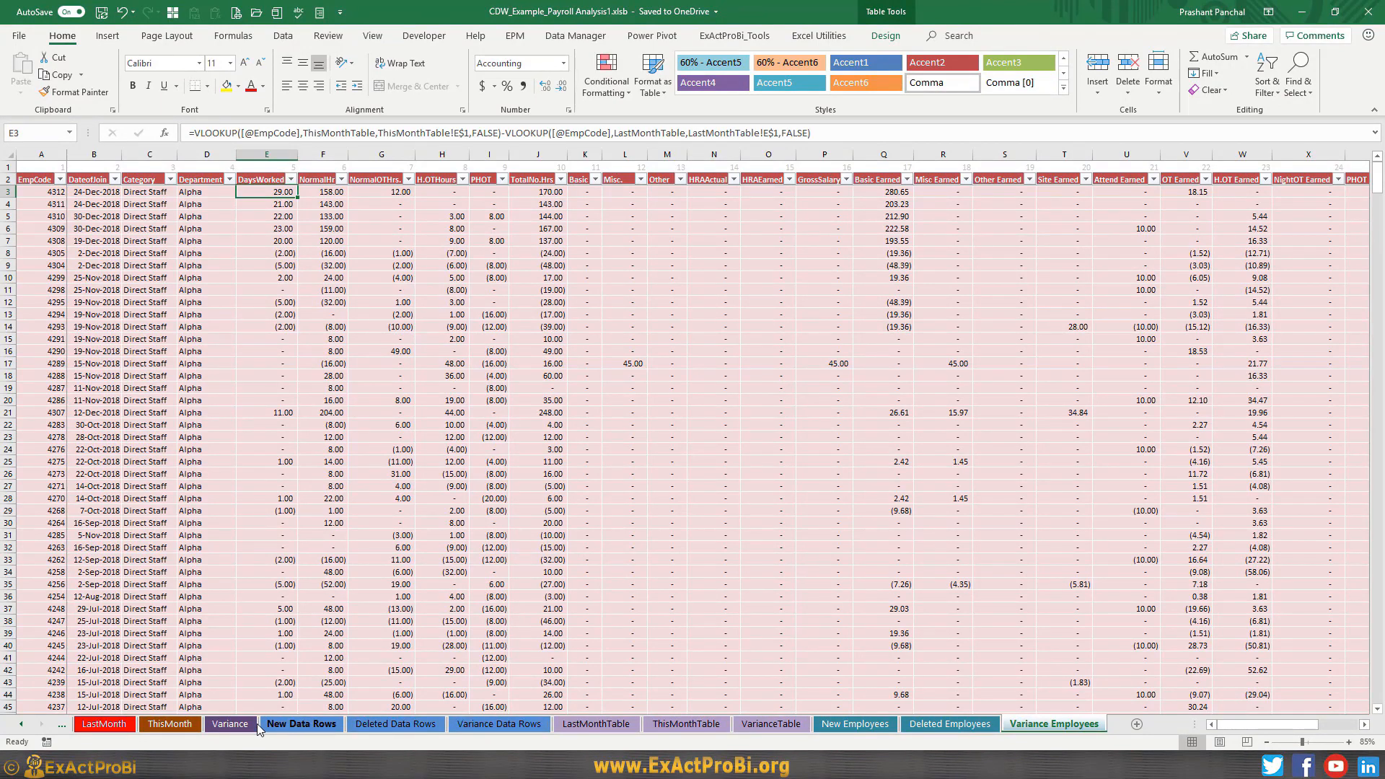
# - Review the highlighted hours and earnings cells on the Variance sheet together with their EmpCodes
pyautogui.click(231, 724)
pyautogui.moveTo(364, 233); pyautogui.dragTo(1270, 496)
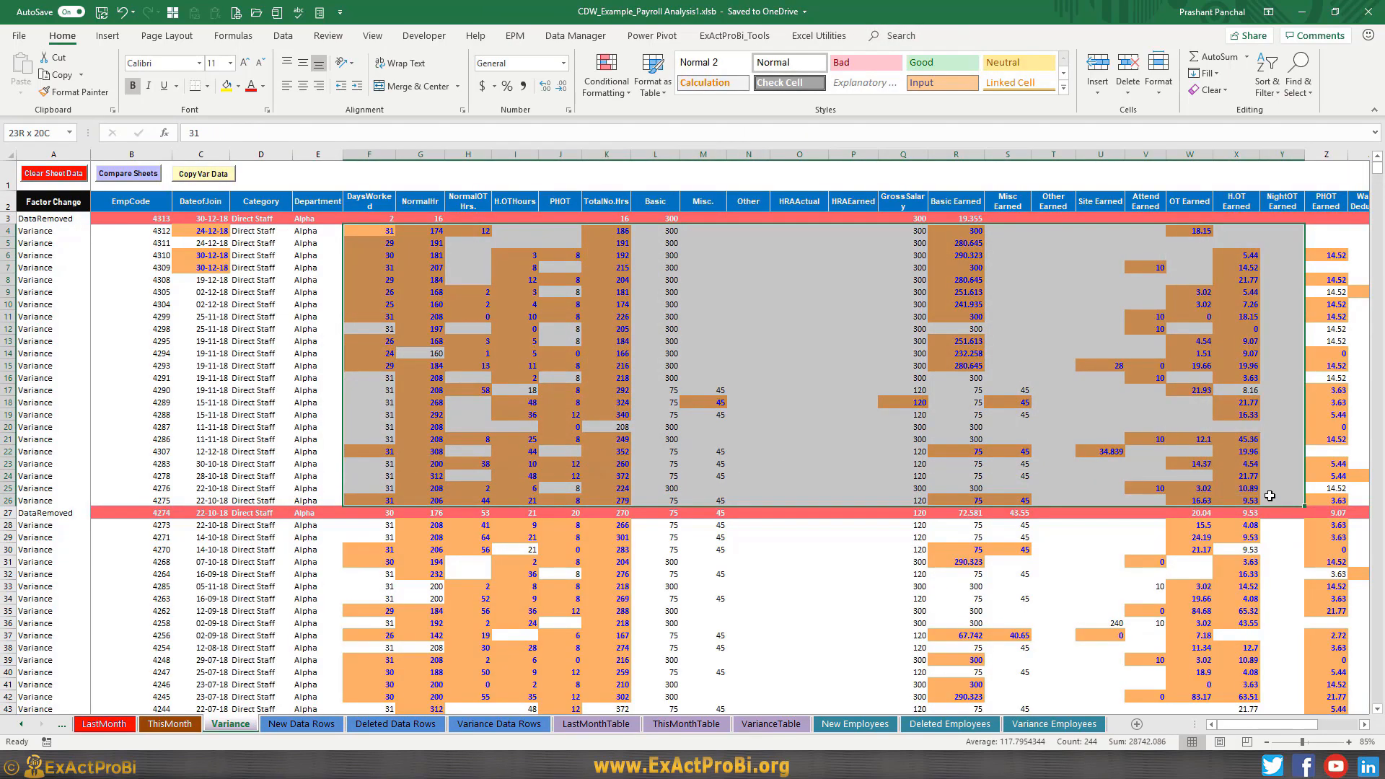
pyautogui.click(394, 280)
pyautogui.click(610, 305)
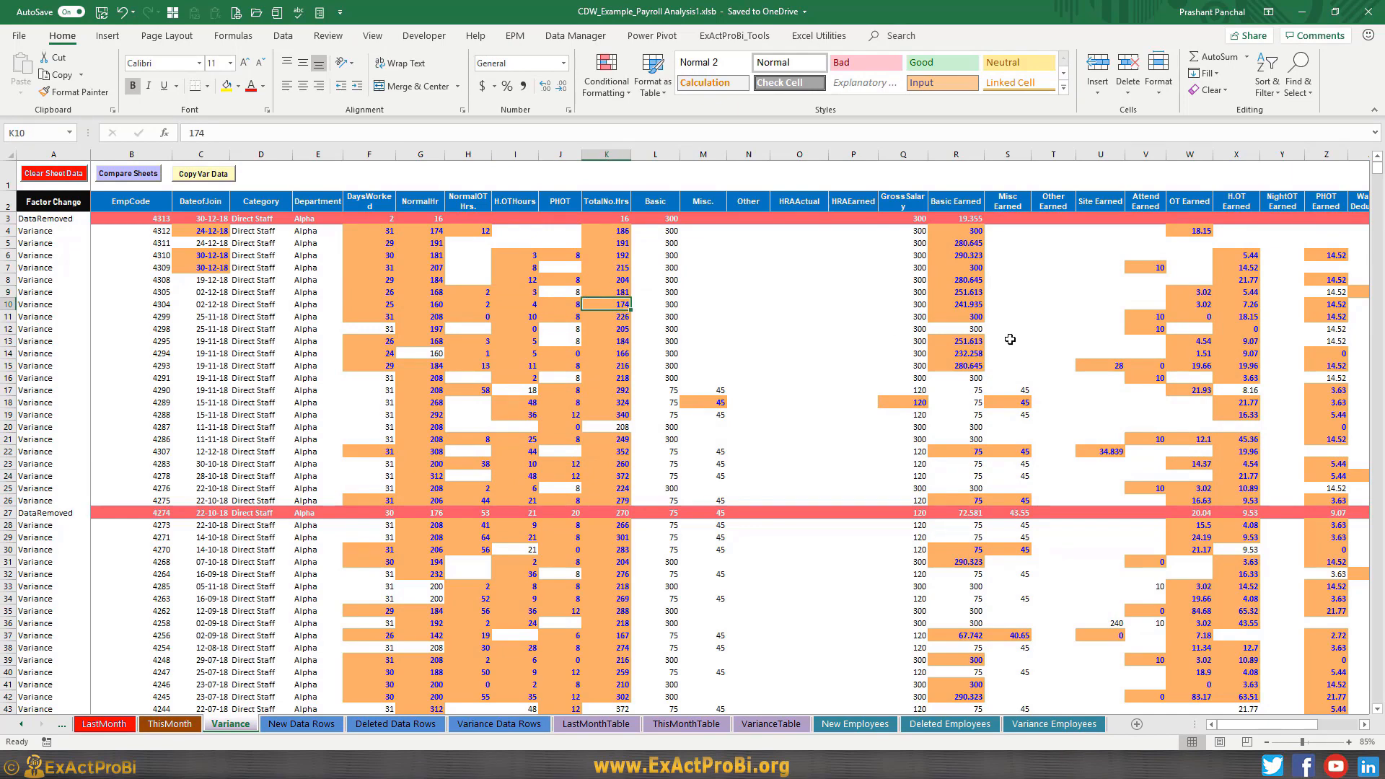
pyautogui.click(955, 303)
pyautogui.moveTo(141, 230); pyautogui.dragTo(131, 498)
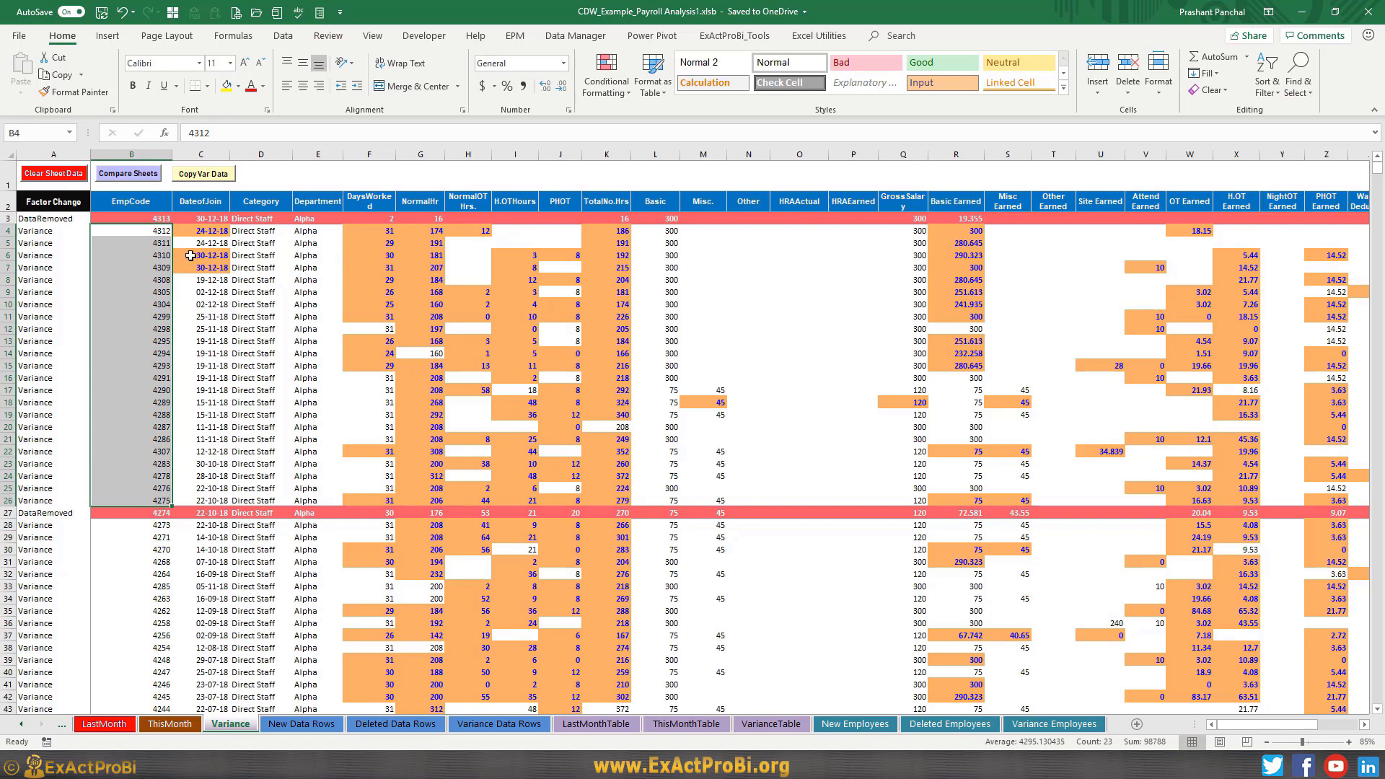
pyautogui.moveTo(362, 256); pyautogui.dragTo(545, 402)
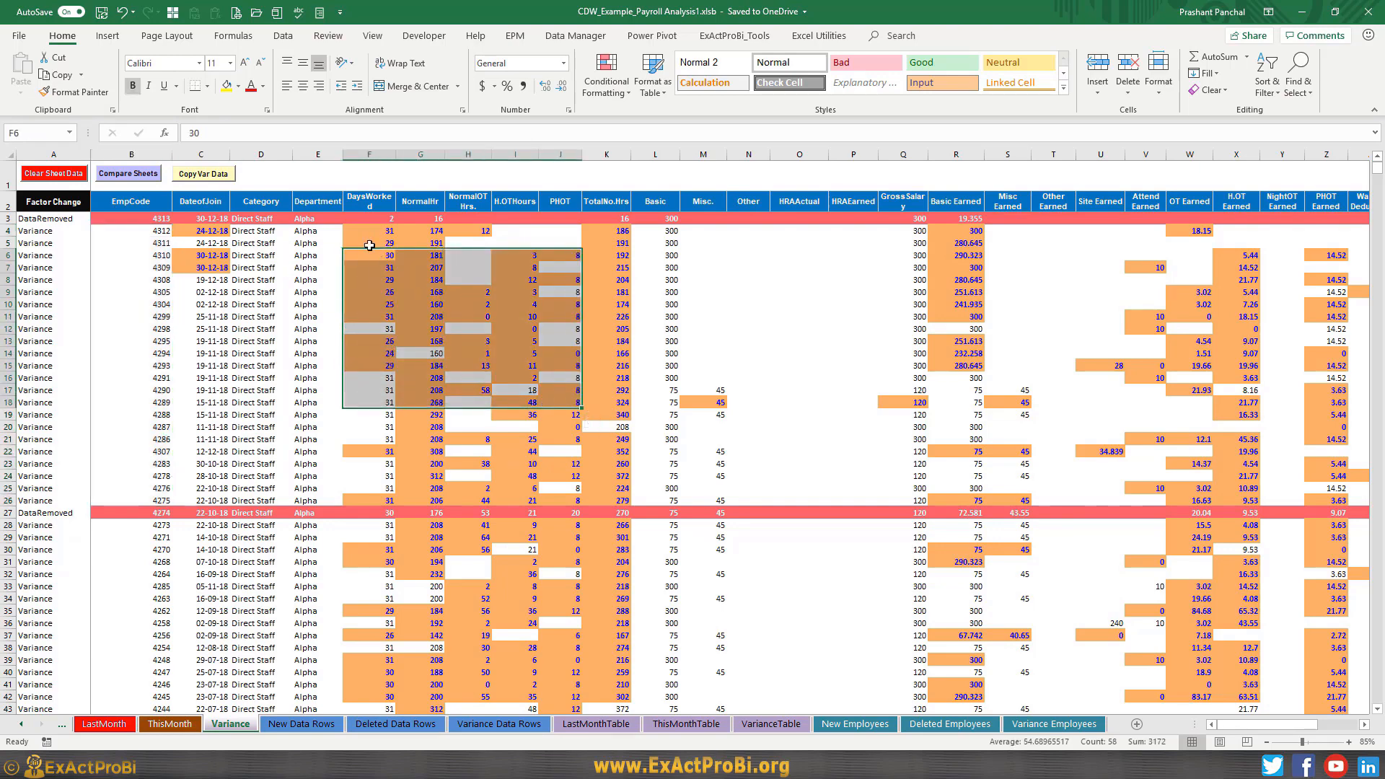
pyautogui.moveTo(369, 232); pyautogui.dragTo(622, 452)
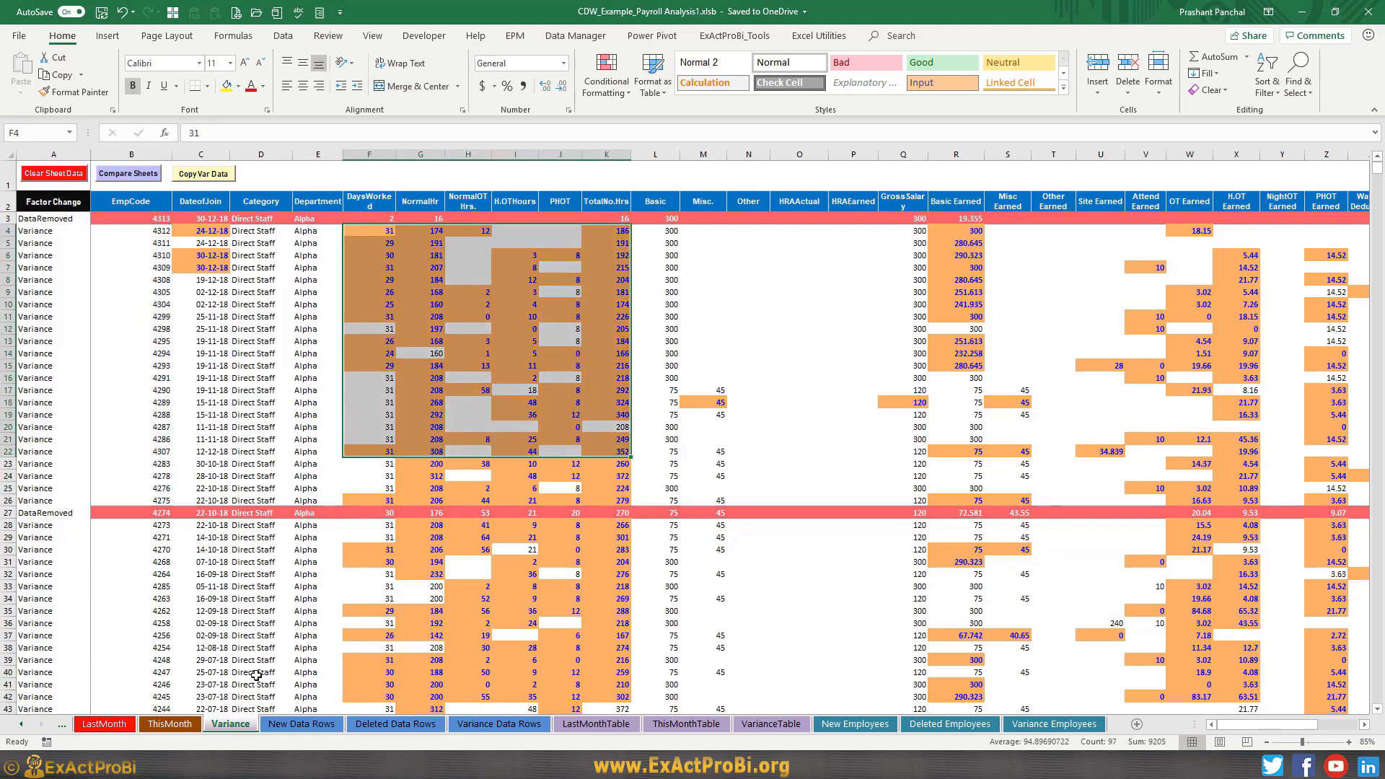
# - Check the LastMonth and ThisMonth source sheets against individual hours and Basic Earned cells on the Variance sheet
pyautogui.click(112, 731)
pyautogui.click(170, 724)
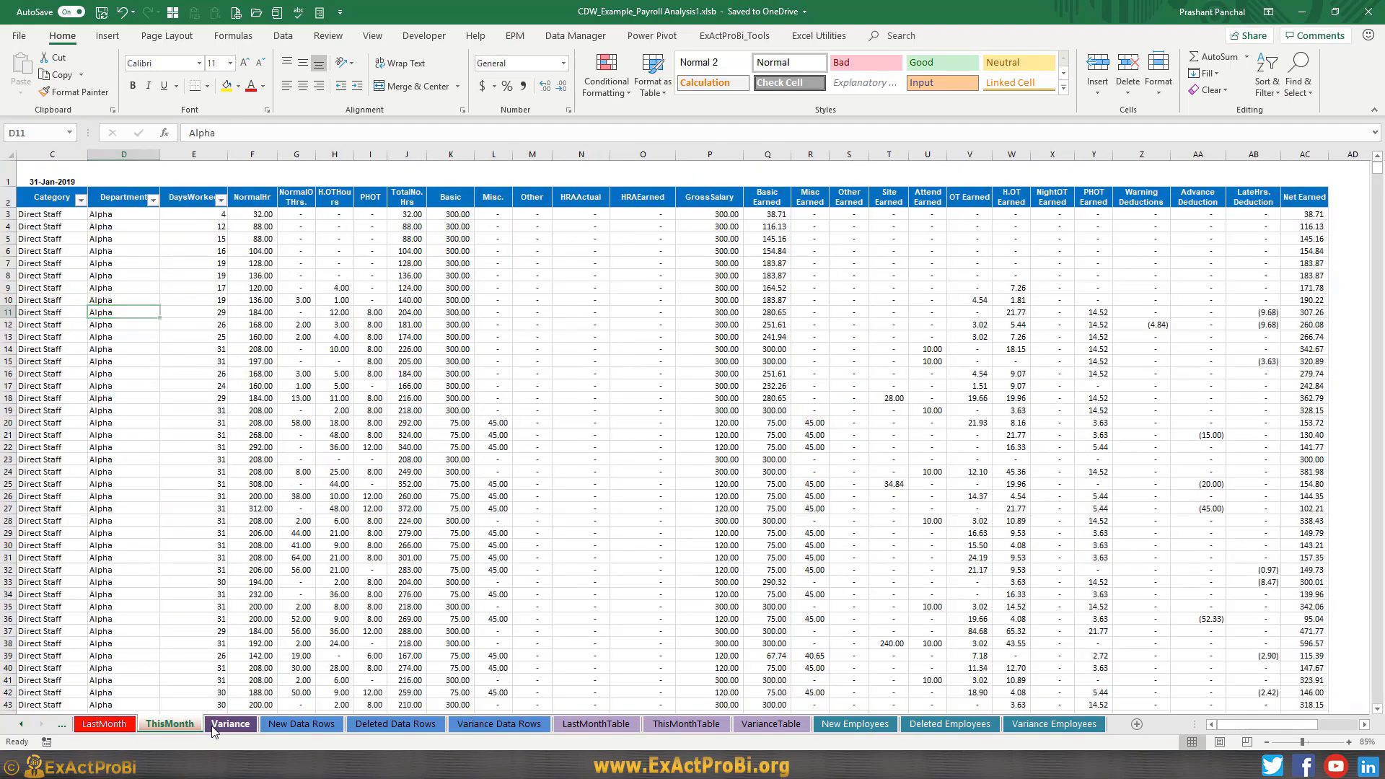
pyautogui.click(230, 724)
pyautogui.click(397, 340)
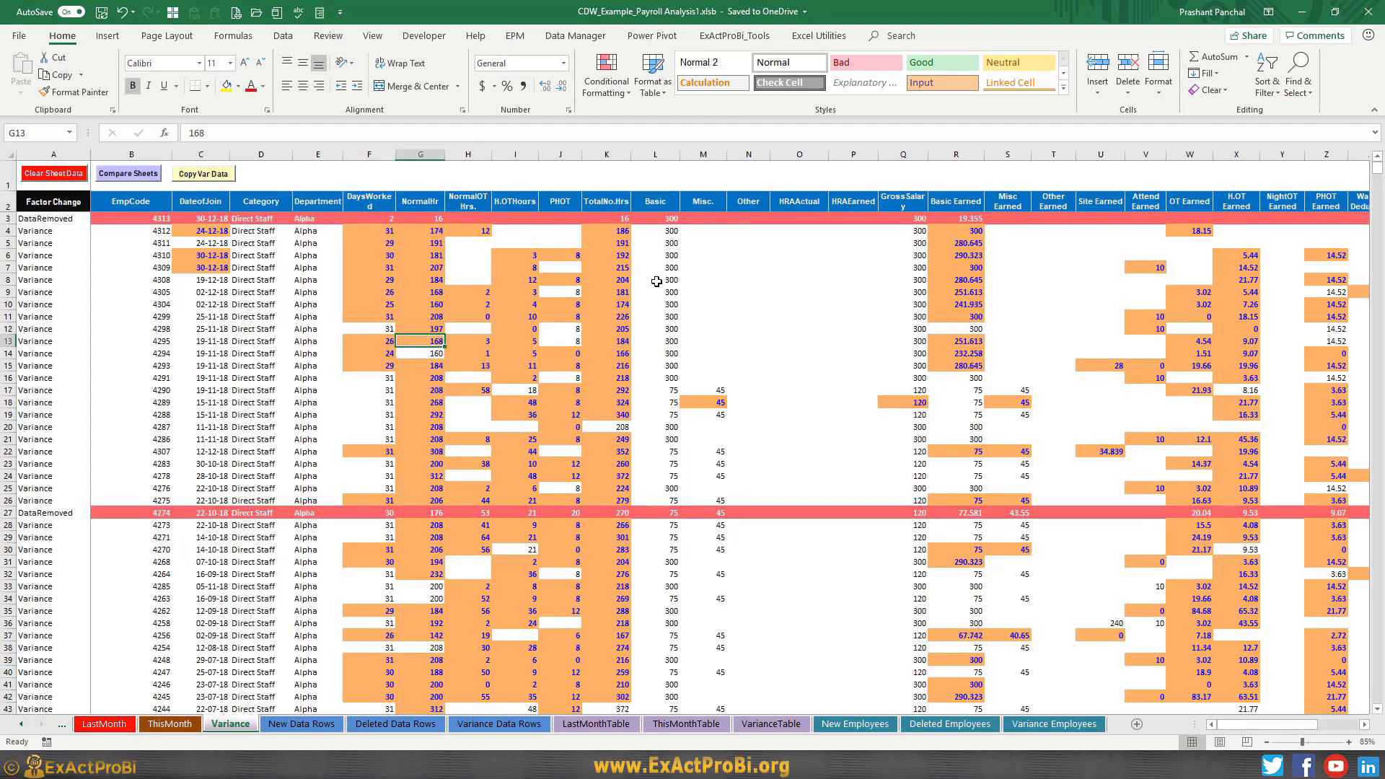
pyautogui.click(341, 255)
pyautogui.click(434, 257)
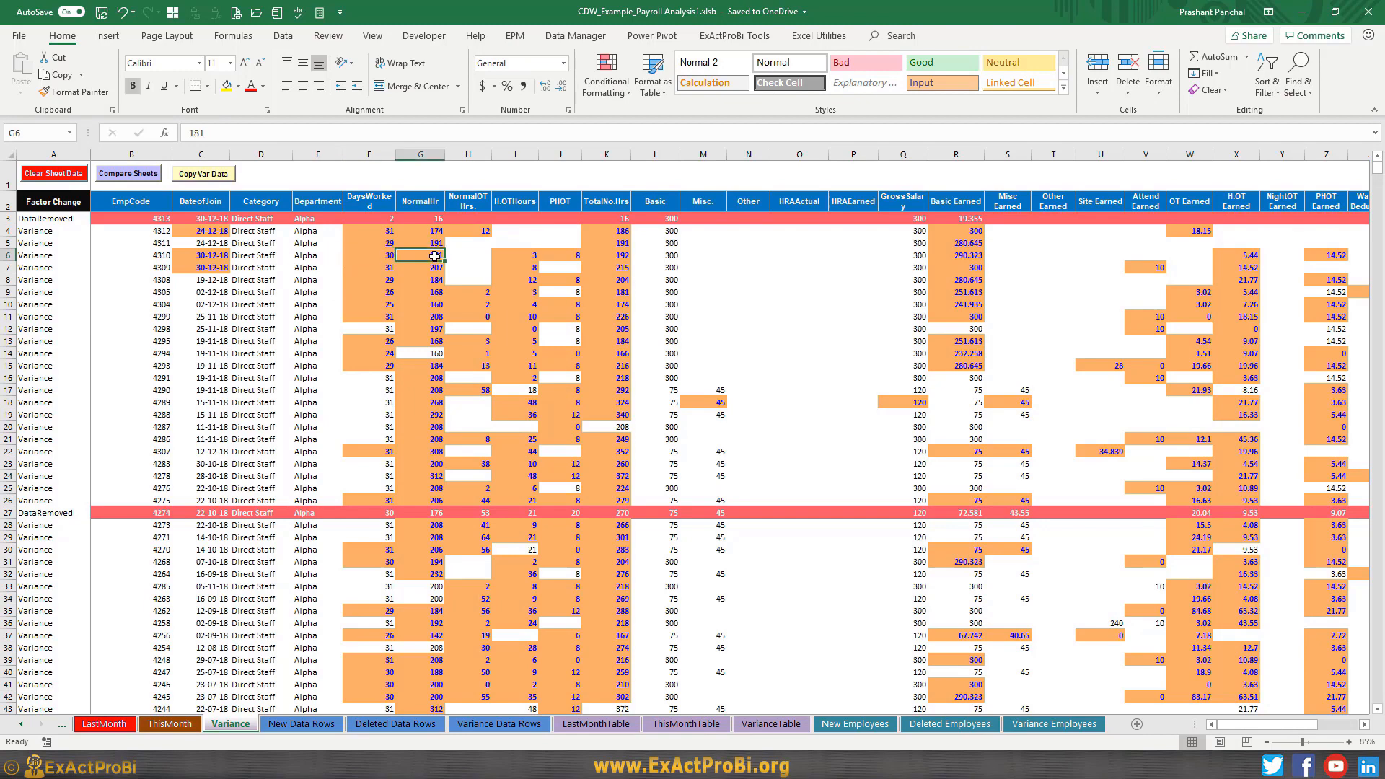
pyautogui.click(514, 252)
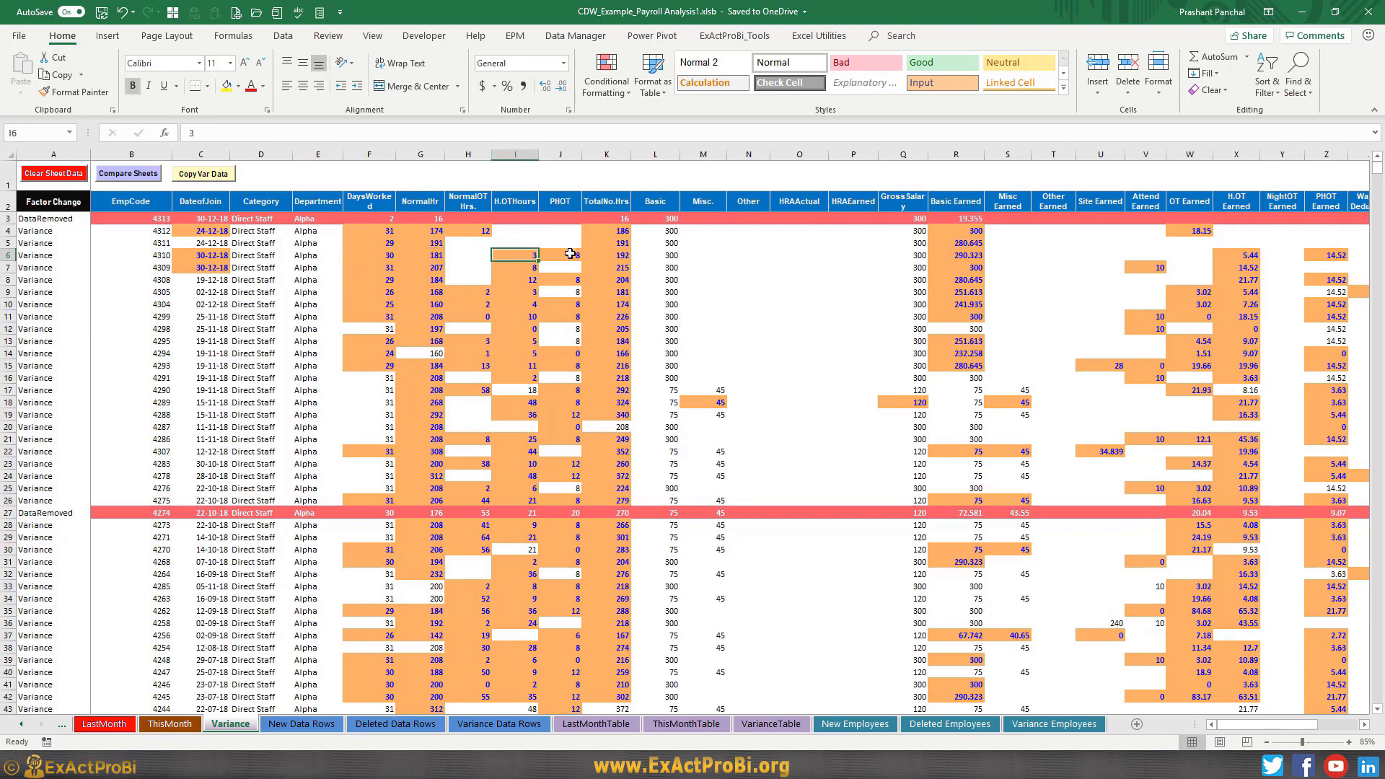
pyautogui.click(570, 255)
pyautogui.click(615, 258)
pyautogui.click(949, 291)
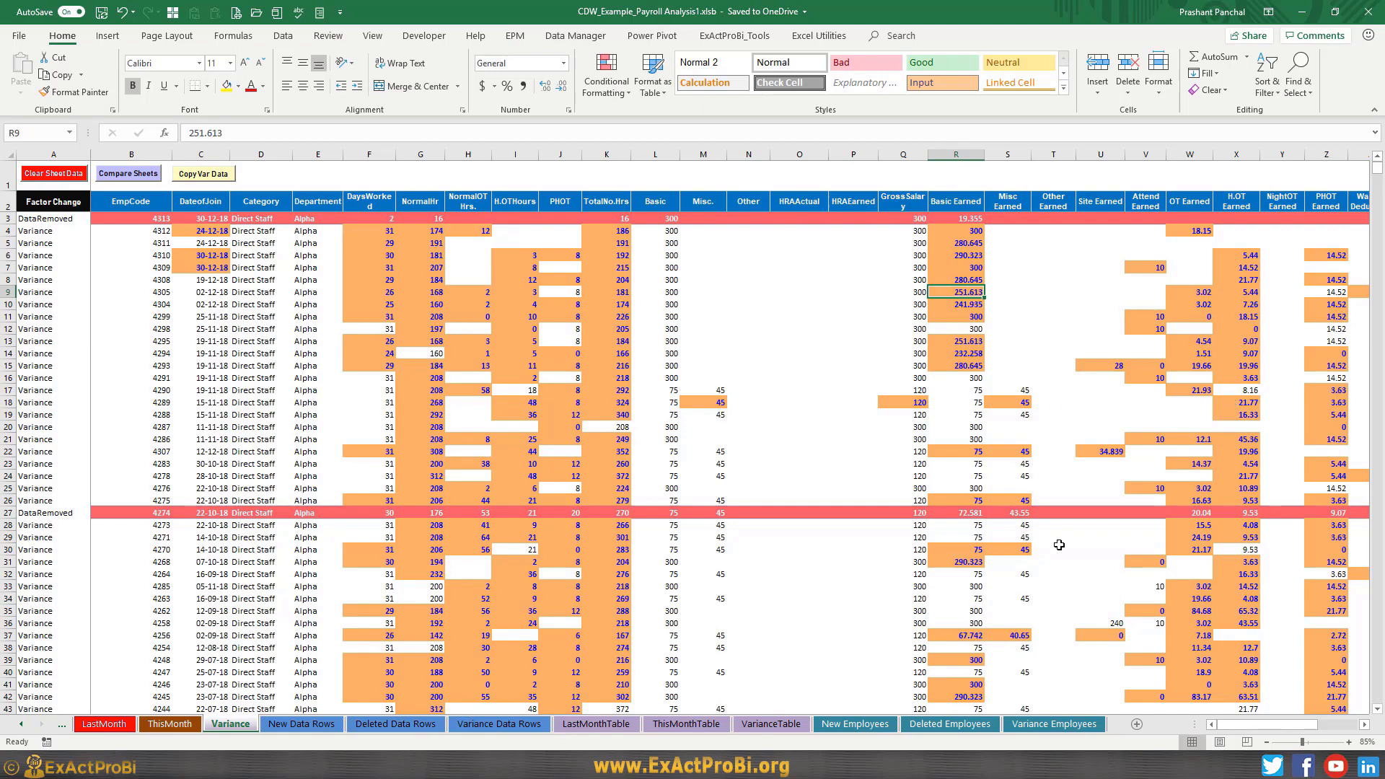
pyautogui.moveTo(1216, 725); pyautogui.dragTo(1257, 728)
pyautogui.click(456, 380)
# - Compare the EmpCode column of Variance Employees with the EmpCodes on the Variance sheet
pyautogui.click(1035, 724)
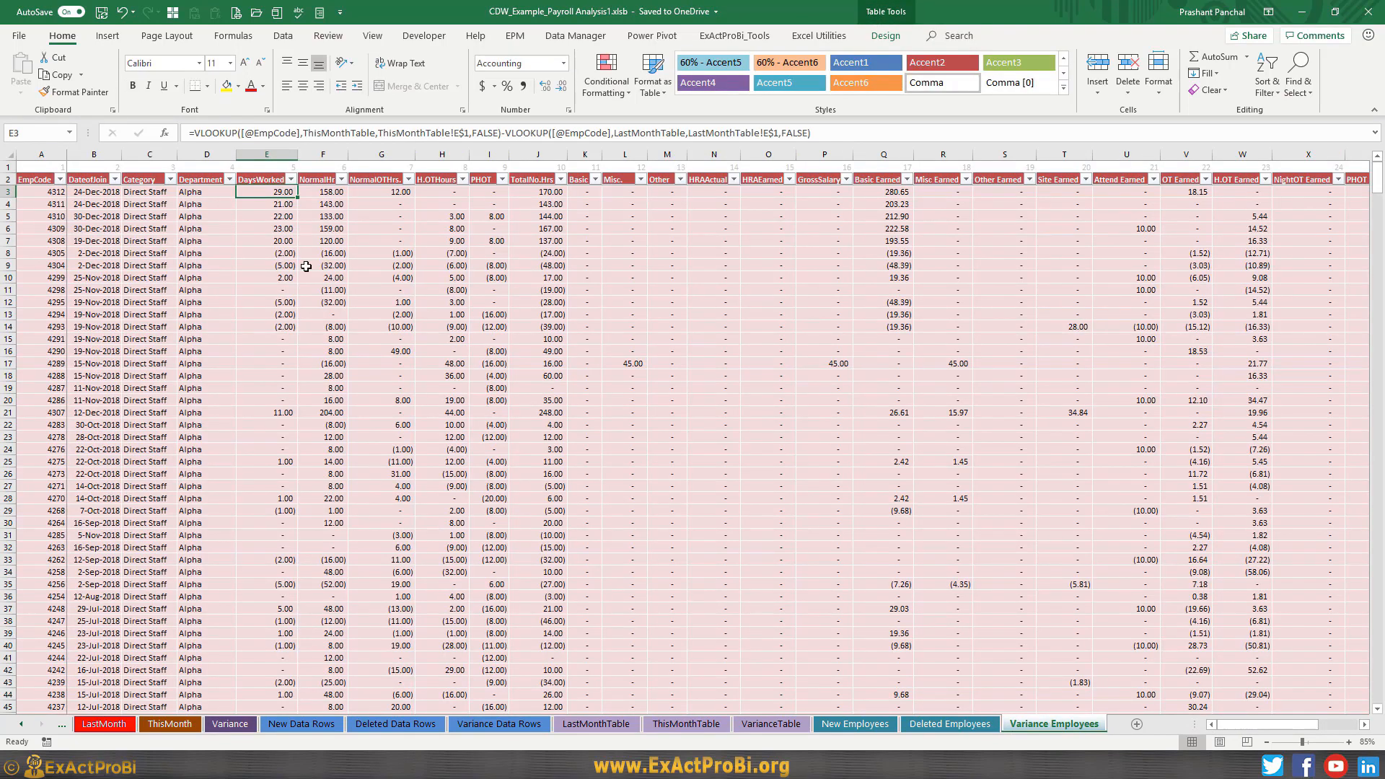
pyautogui.moveTo(41, 196); pyautogui.dragTo(42, 442)
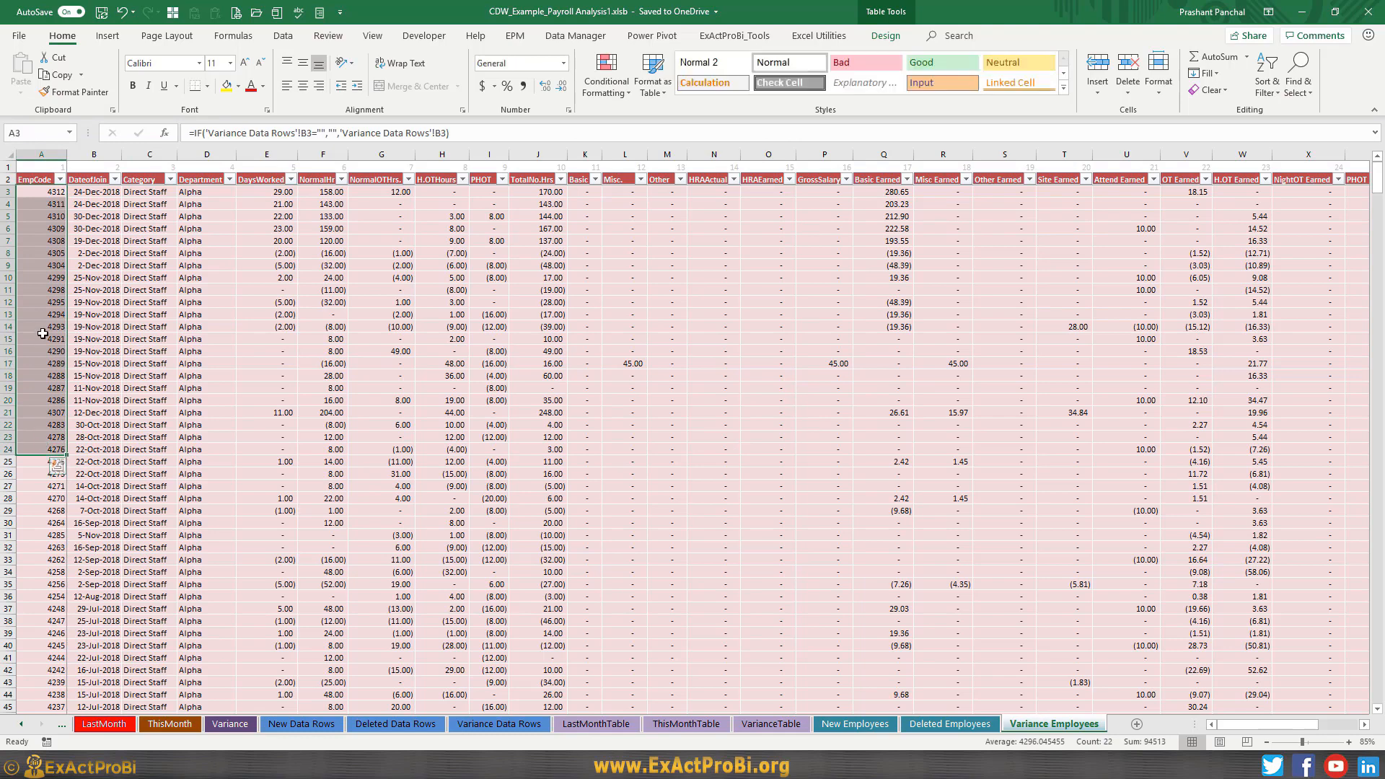
pyautogui.click(246, 726)
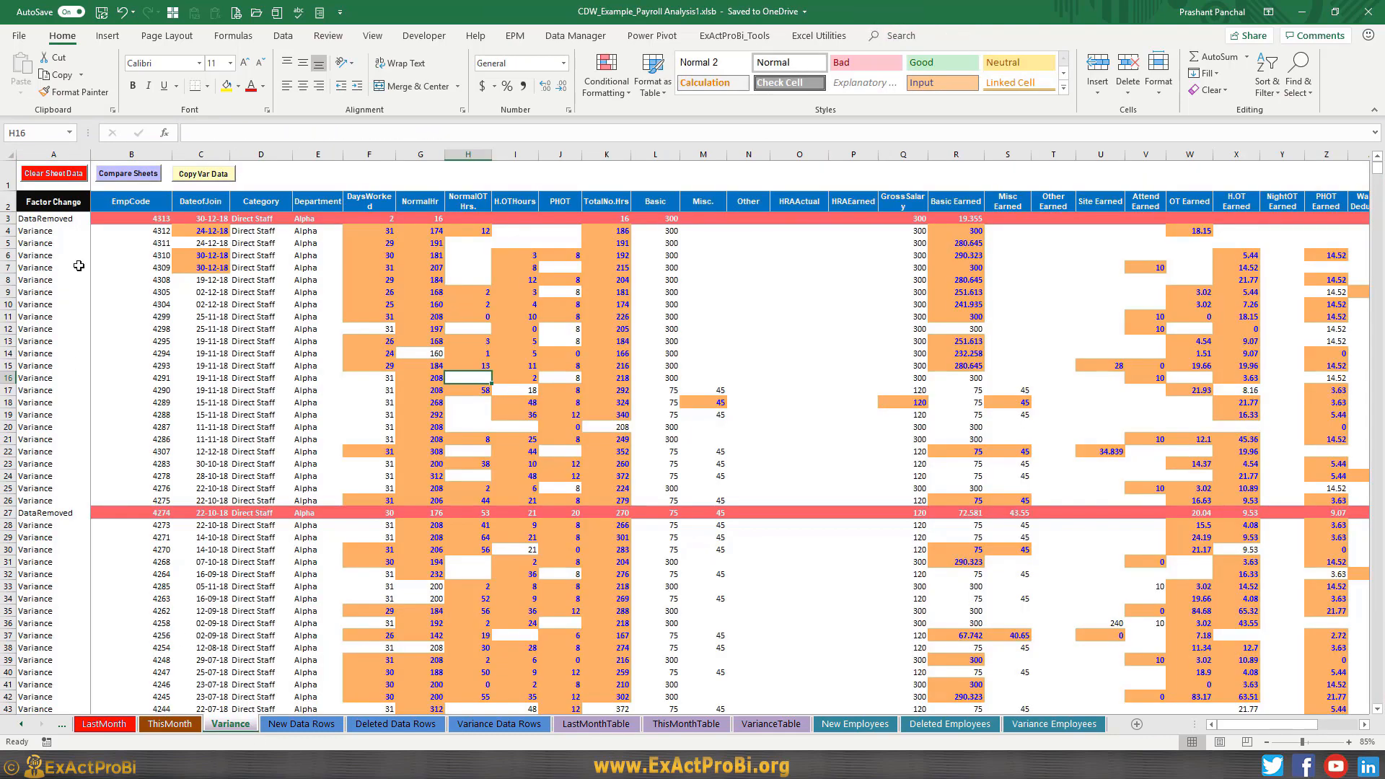
pyautogui.moveTo(126, 243); pyautogui.dragTo(130, 476)
pyautogui.click(1037, 725)
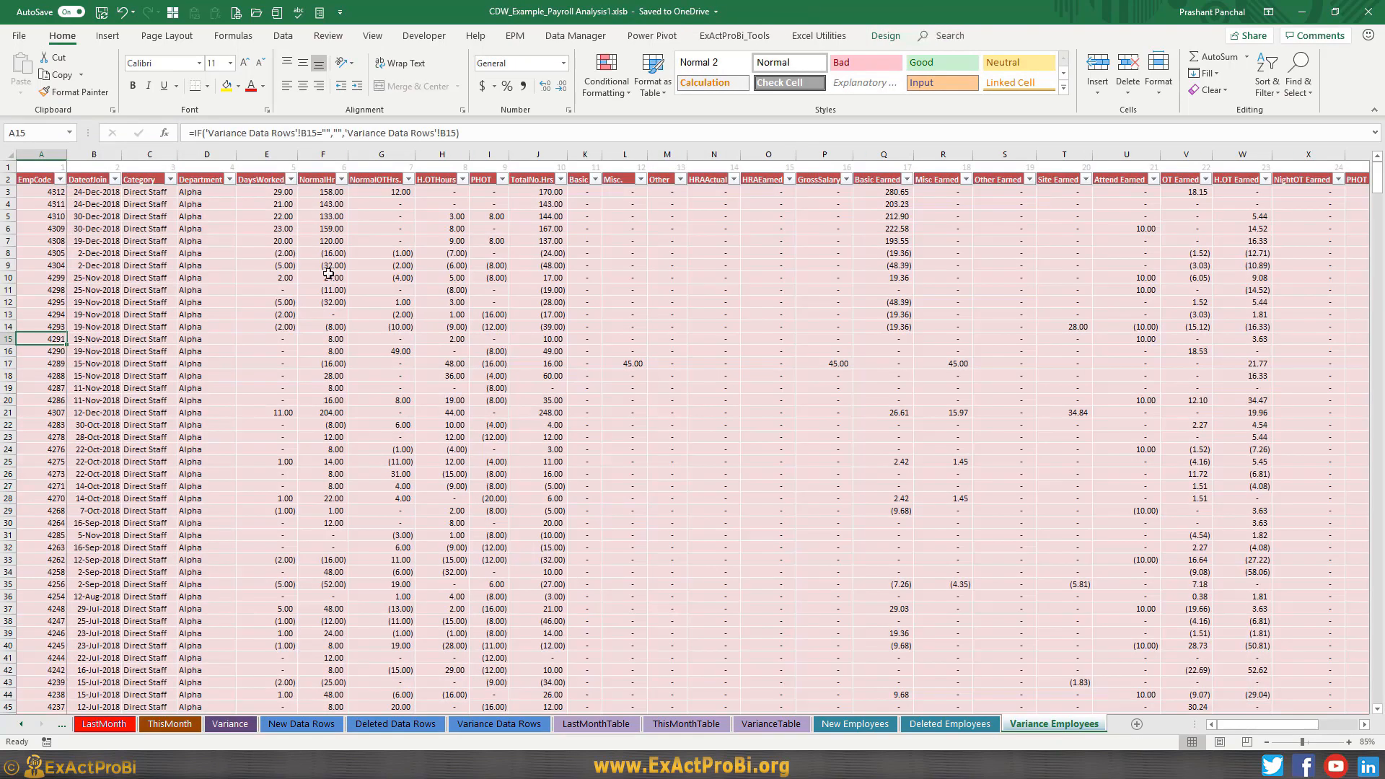
# - Review the EmpCode column and compare the DaysWorked formulas in E3 and E7 with the EmpCode link in A3
pyautogui.moveTo(32, 191); pyautogui.dragTo(37, 463)
pyautogui.click(276, 192)
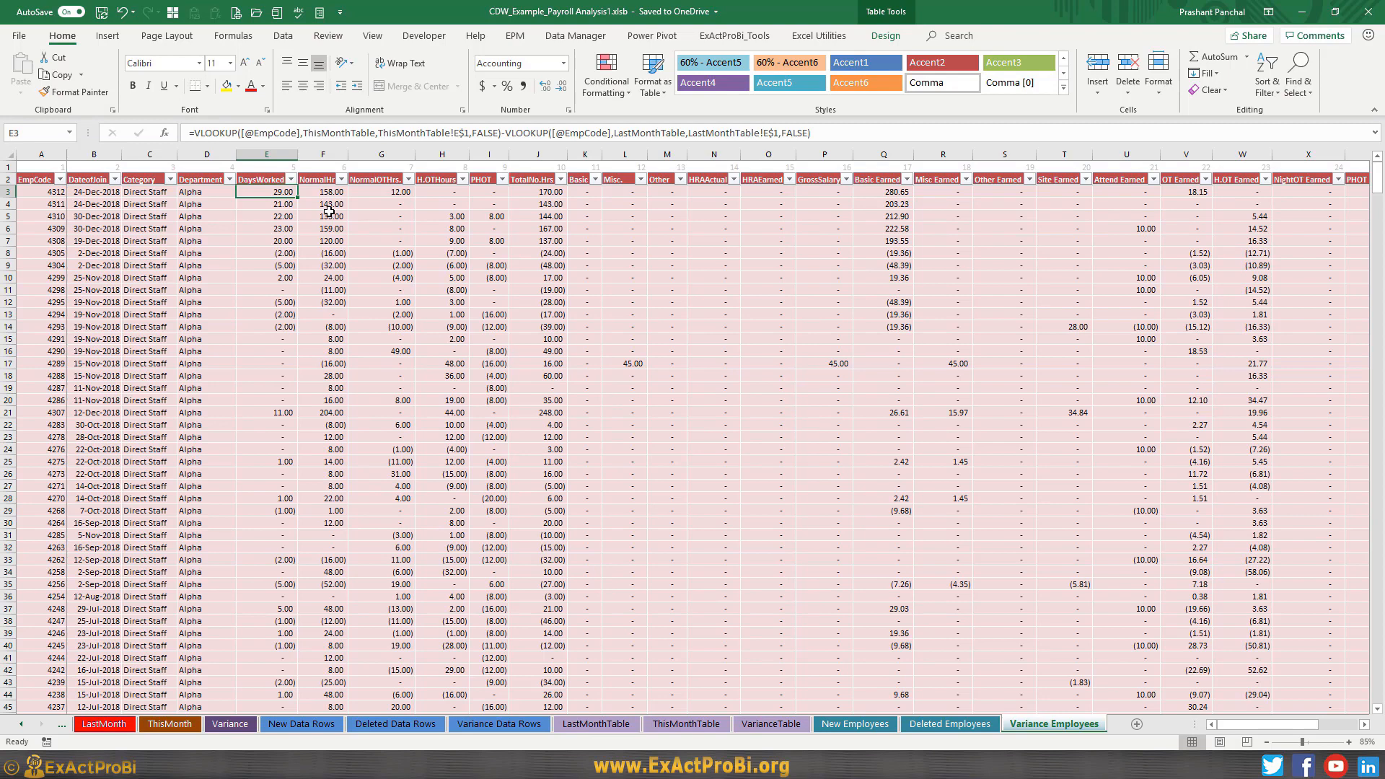
pyautogui.click(267, 238)
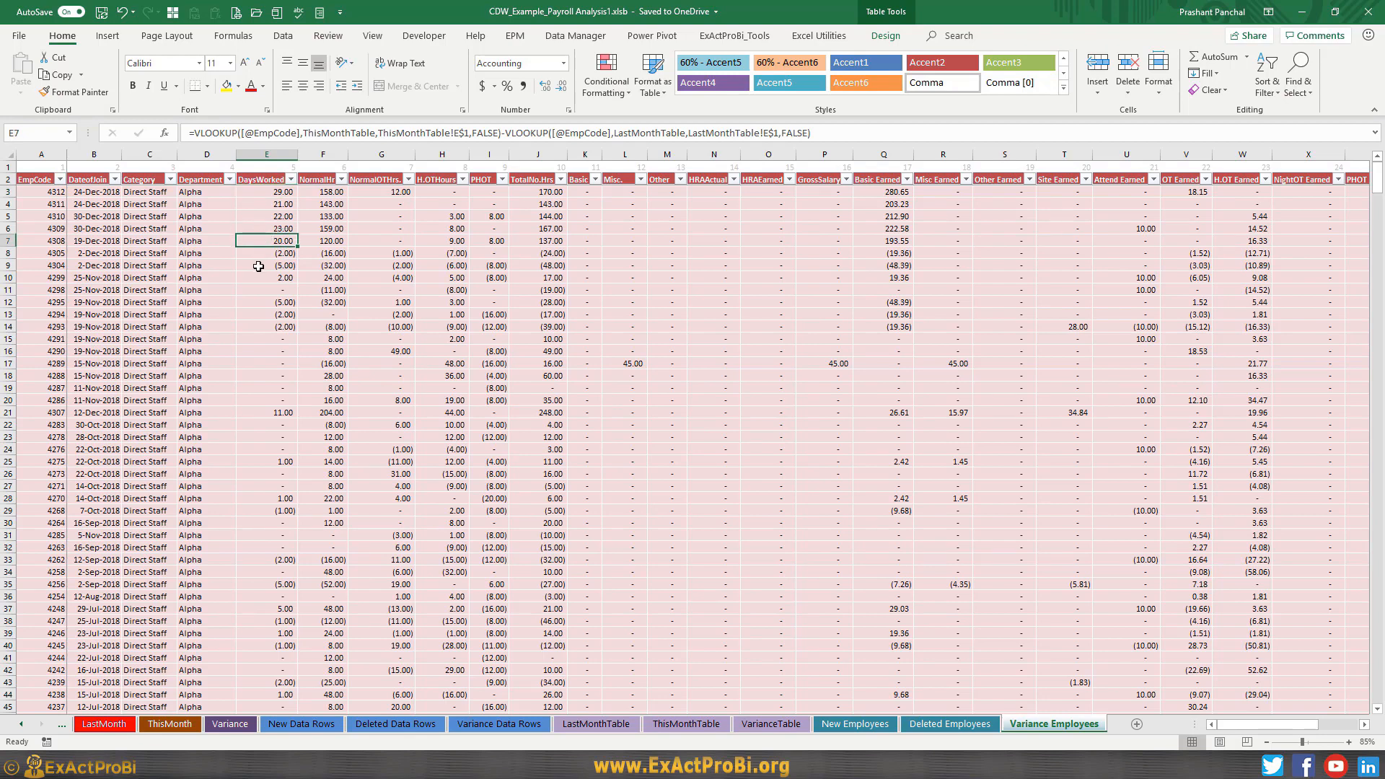
pyautogui.click(266, 193)
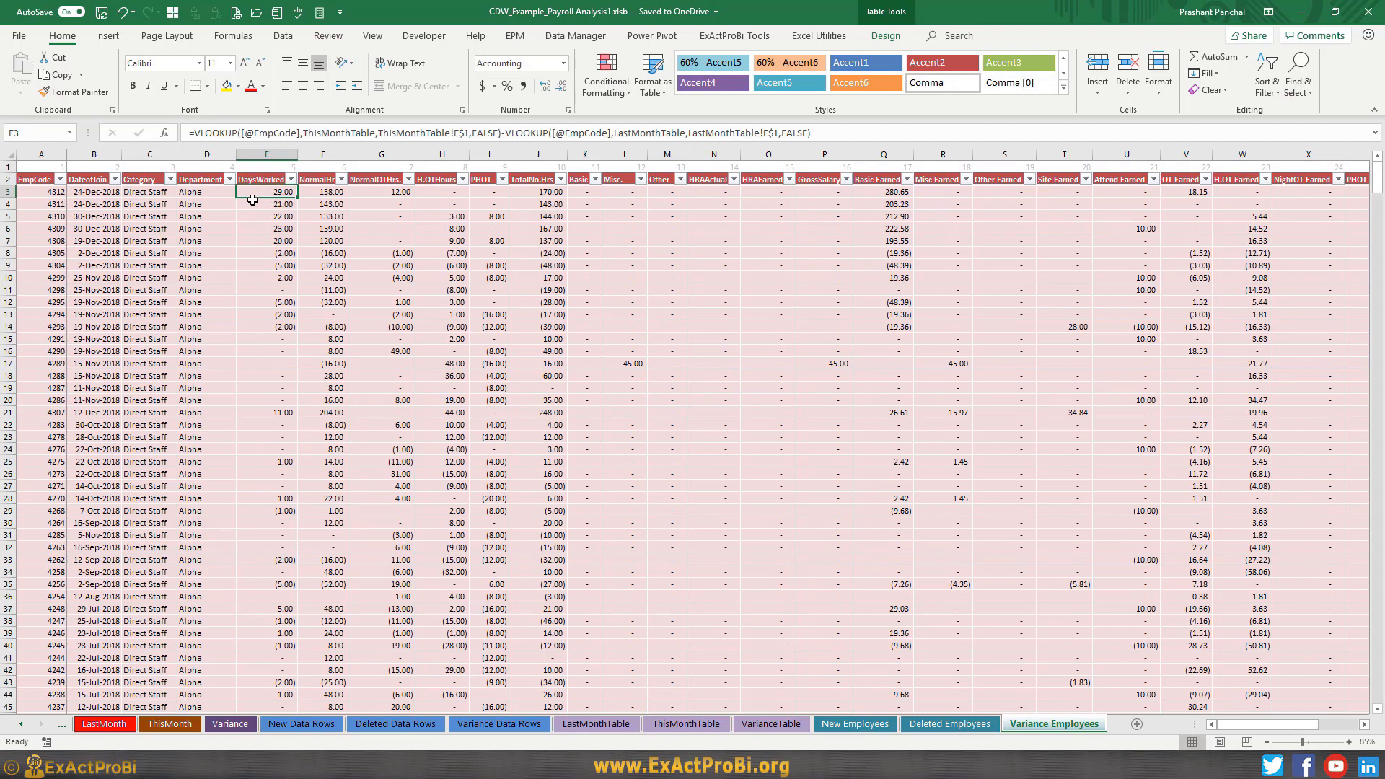
pyautogui.click(44, 195)
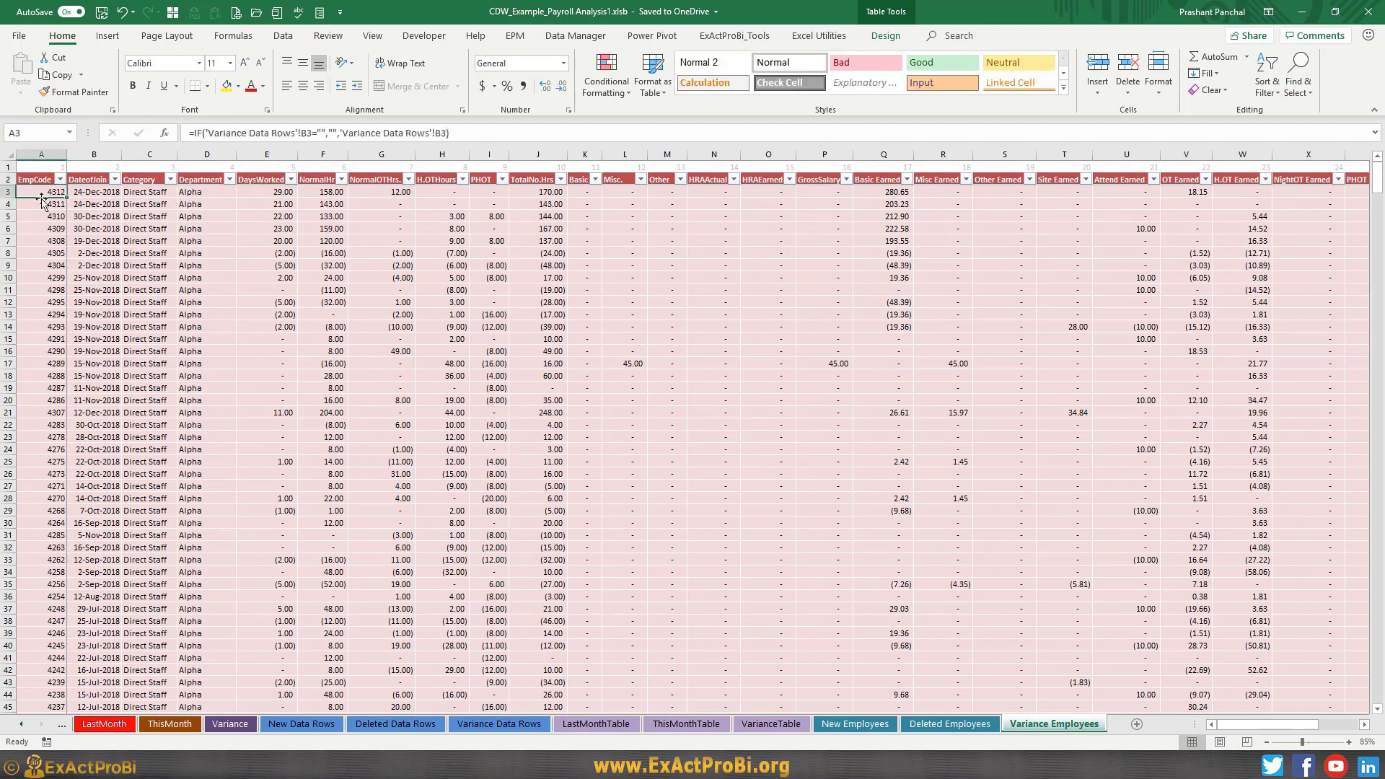
pyautogui.click(259, 198)
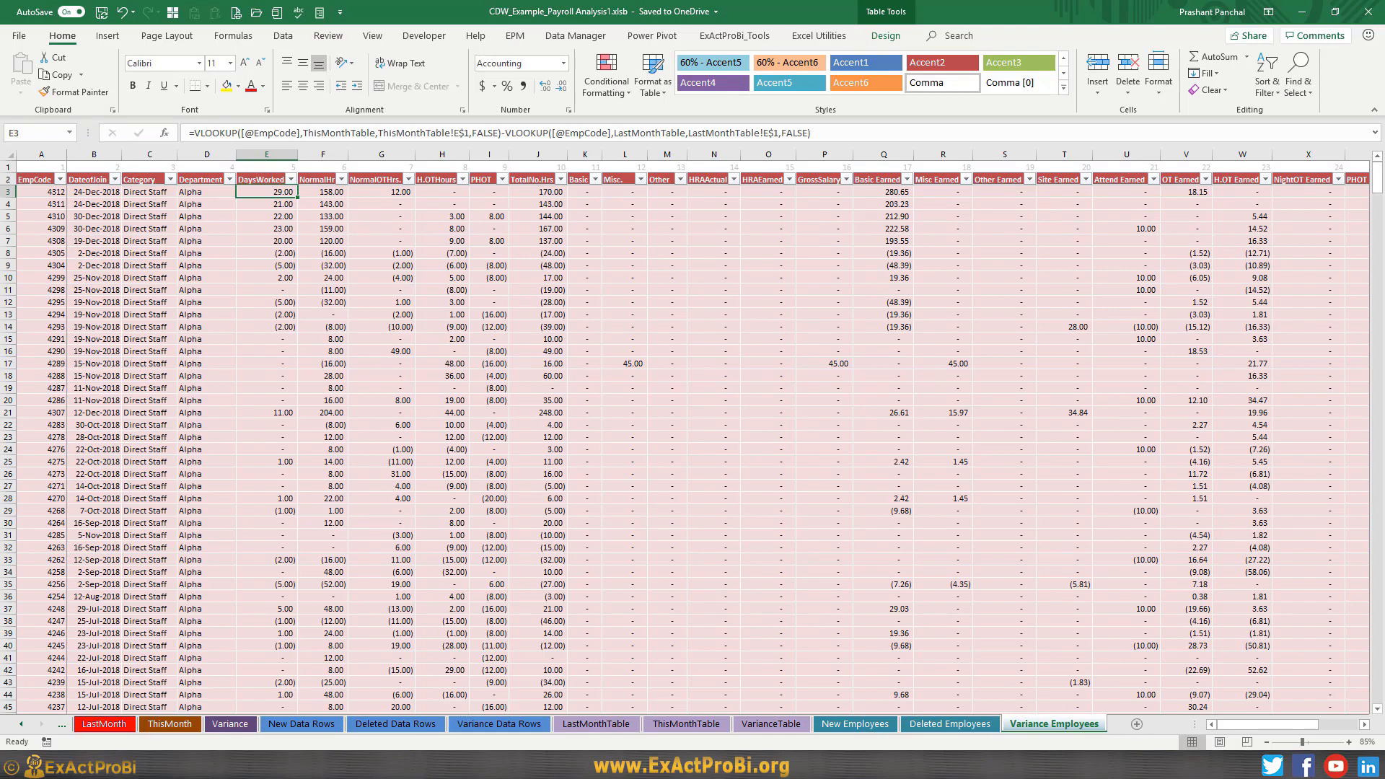
# - Examine the VLOOKUP difference formulas across the first Variance Employees row, from DaysWorked in E3 to the last column at AC3
pyautogui.moveTo(1227, 726)
pyautogui.mouseDown()
pyautogui.moveTo(1283, 722)
pyautogui.moveTo(1219, 726)
pyautogui.mouseUp()
pyautogui.click(1263, 195)
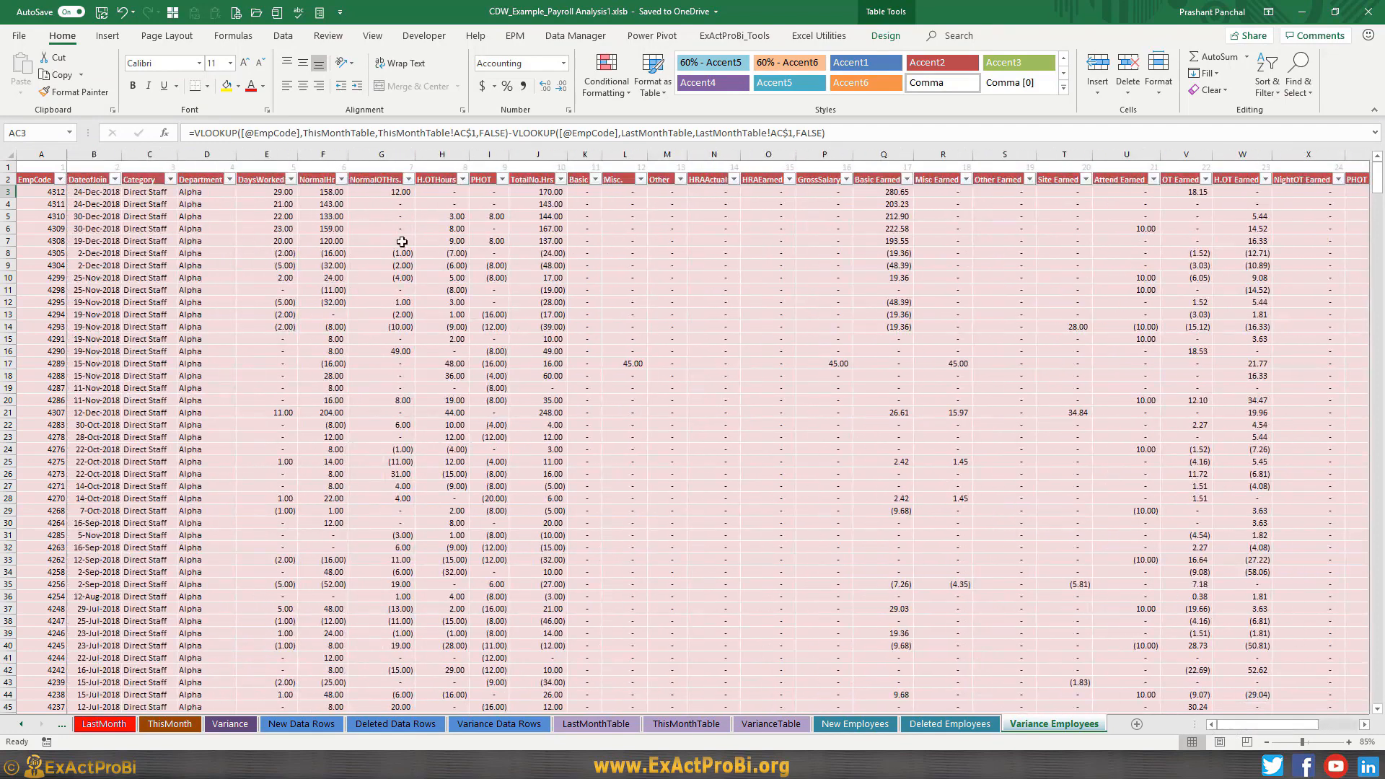
pyautogui.click(257, 191)
pyautogui.click(21, 192)
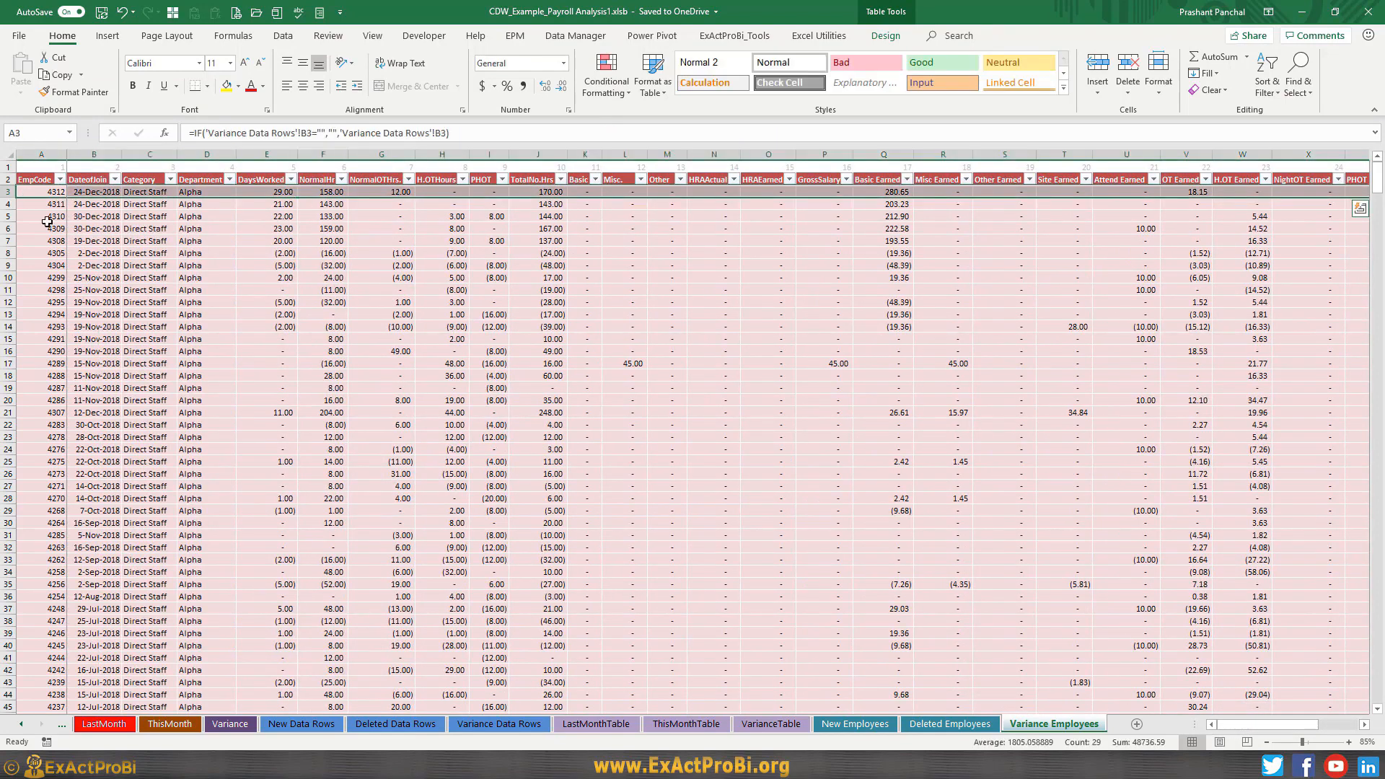
pyautogui.click(41, 191)
pyautogui.click(267, 193)
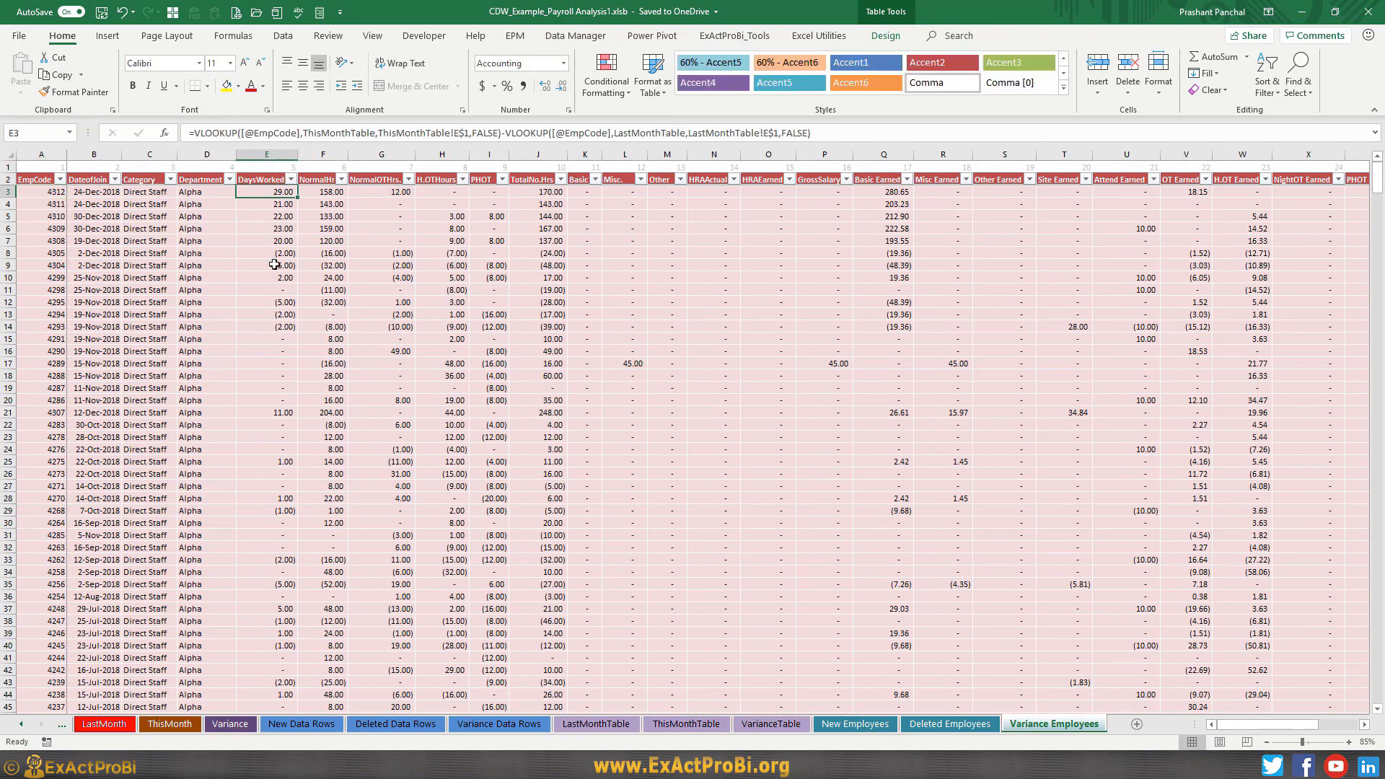
pyautogui.doubleClick(257, 190)
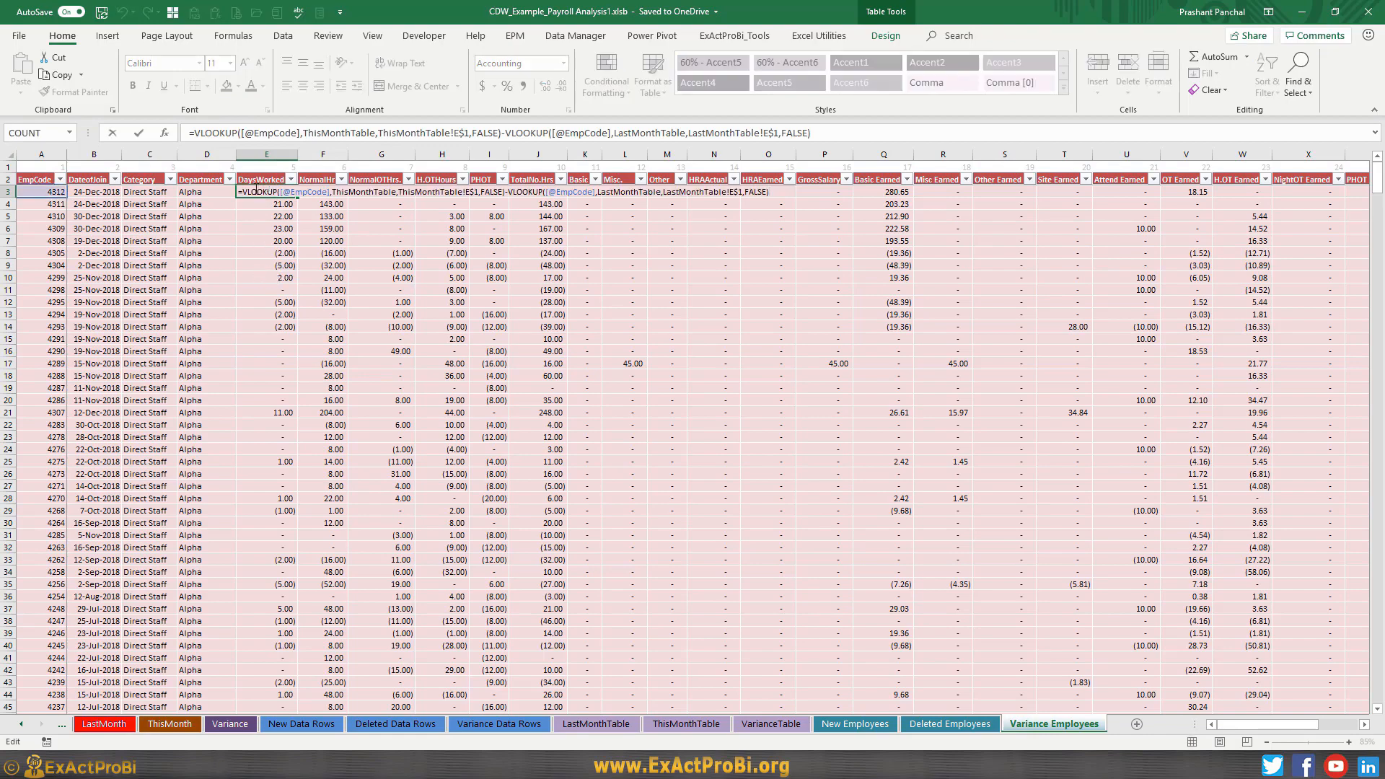
pyautogui.press('Escape')
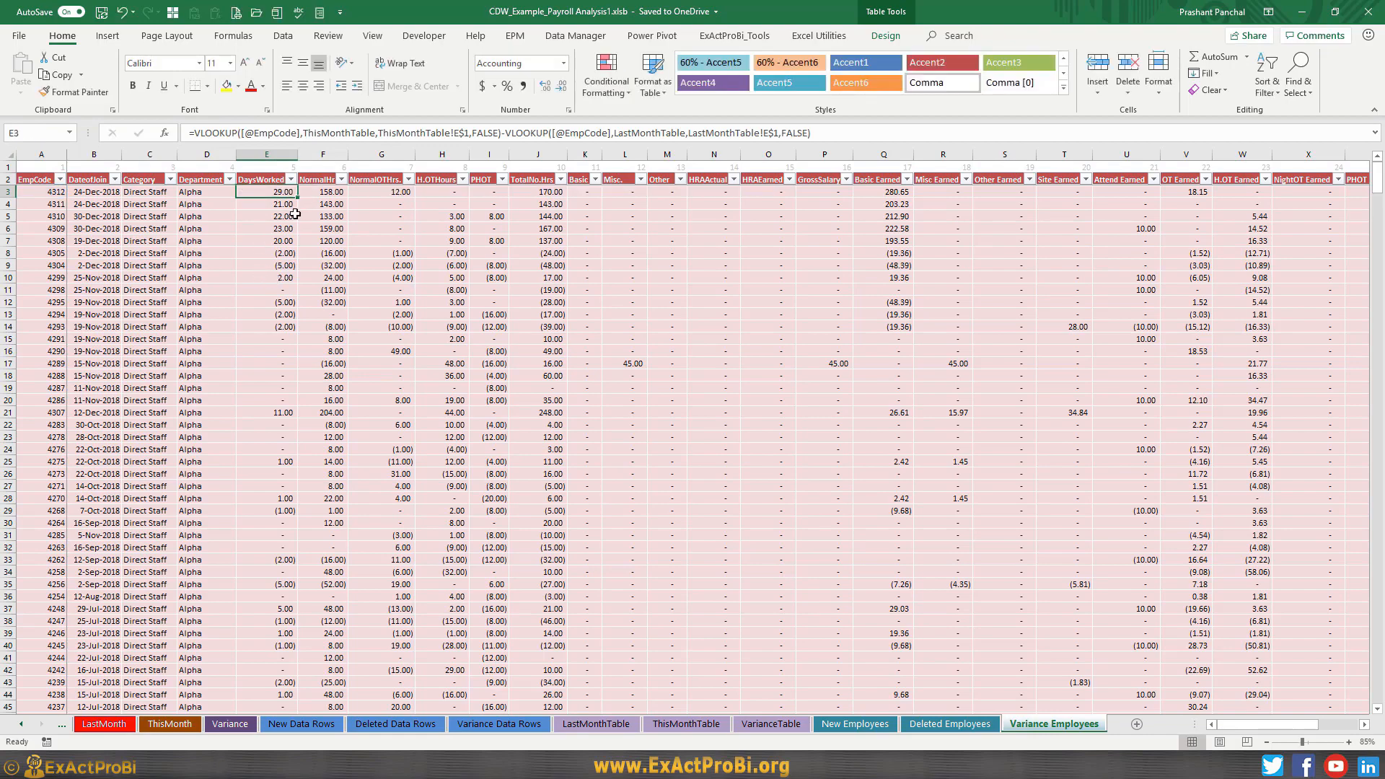
pyautogui.scroll(4, 296, 213)
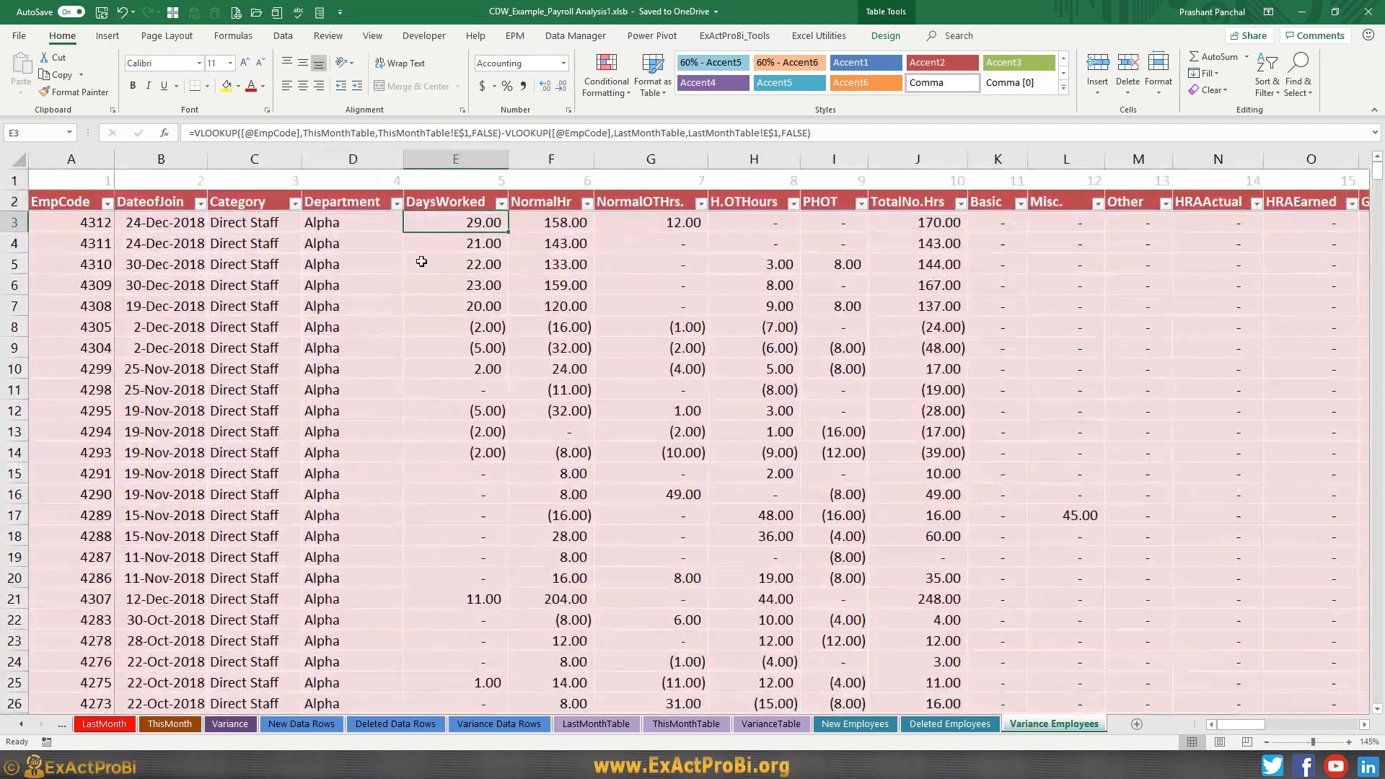
pyautogui.doubleClick(480, 229)
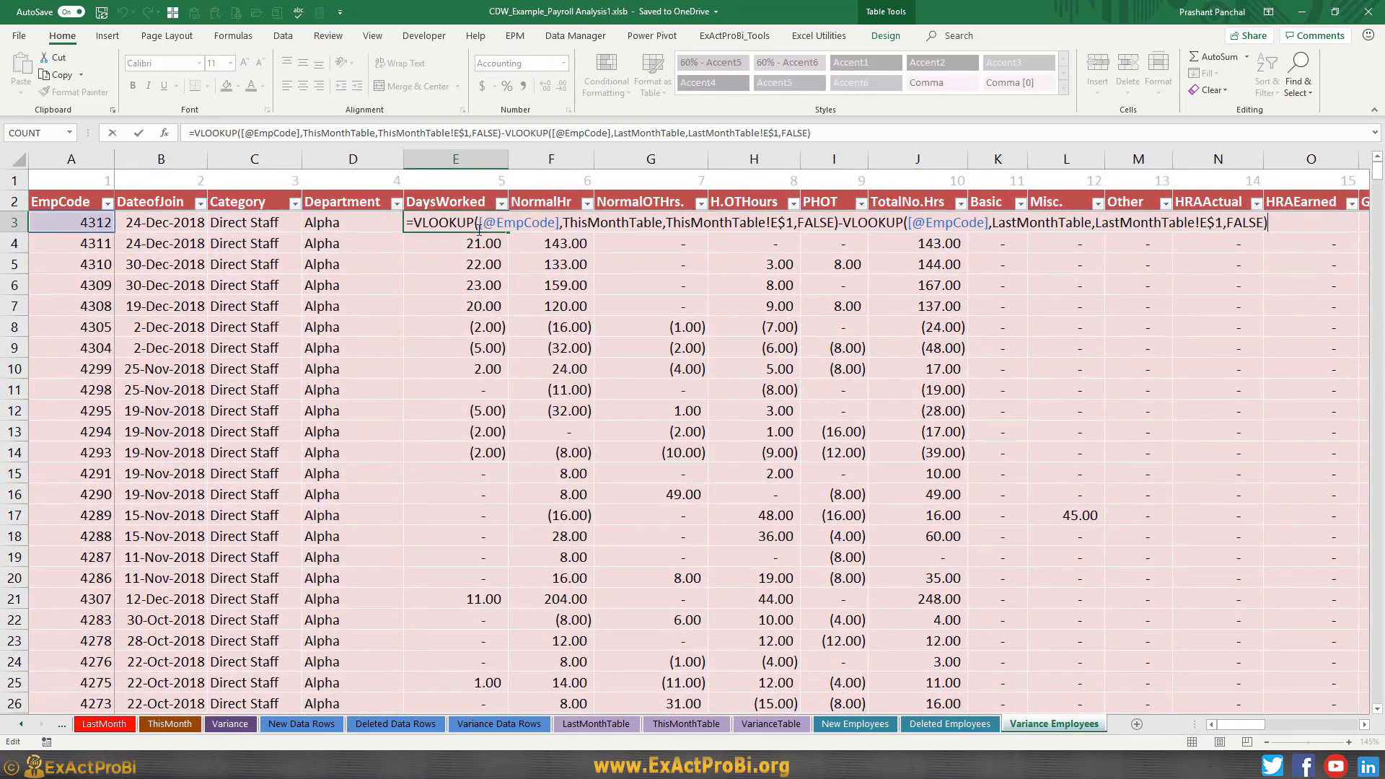
pyautogui.click(531, 224)
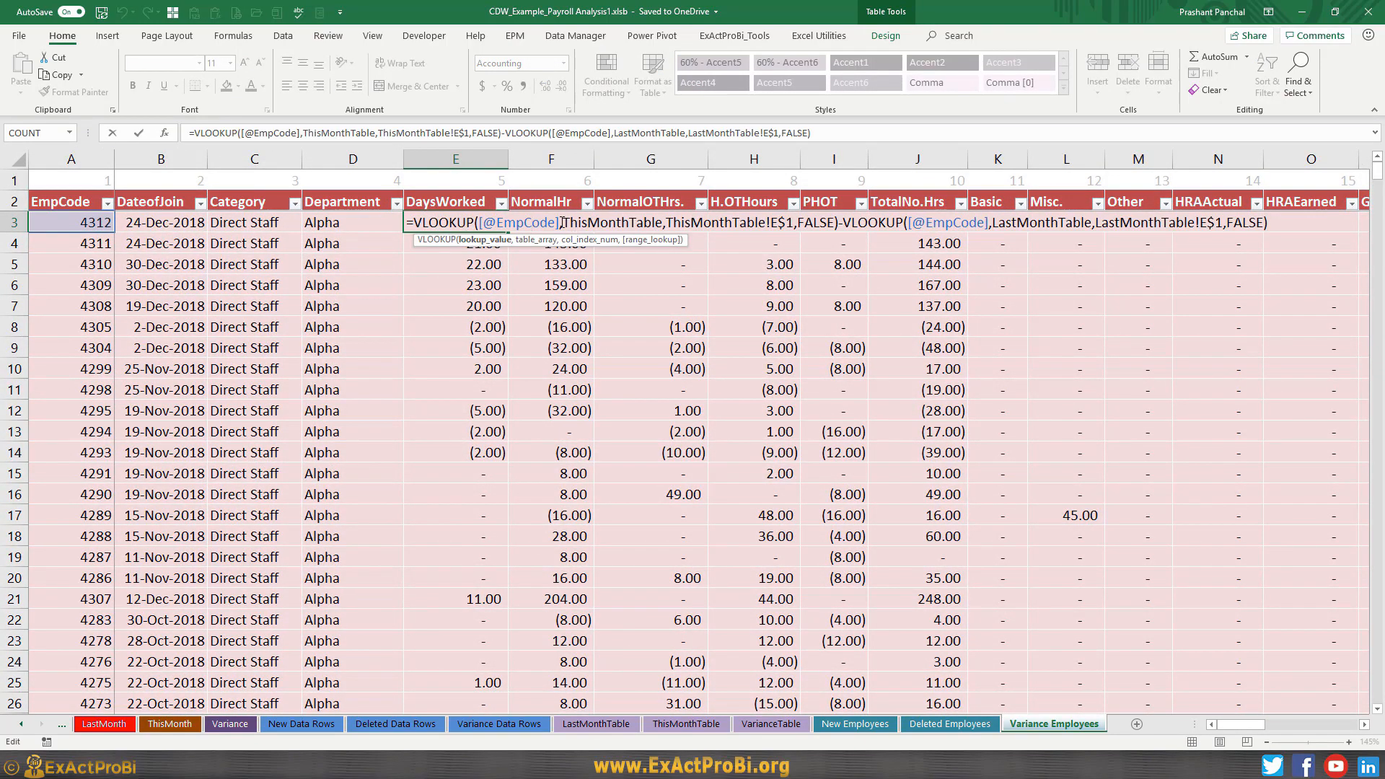
pyautogui.moveTo(557, 223); pyautogui.dragTo(482, 223)
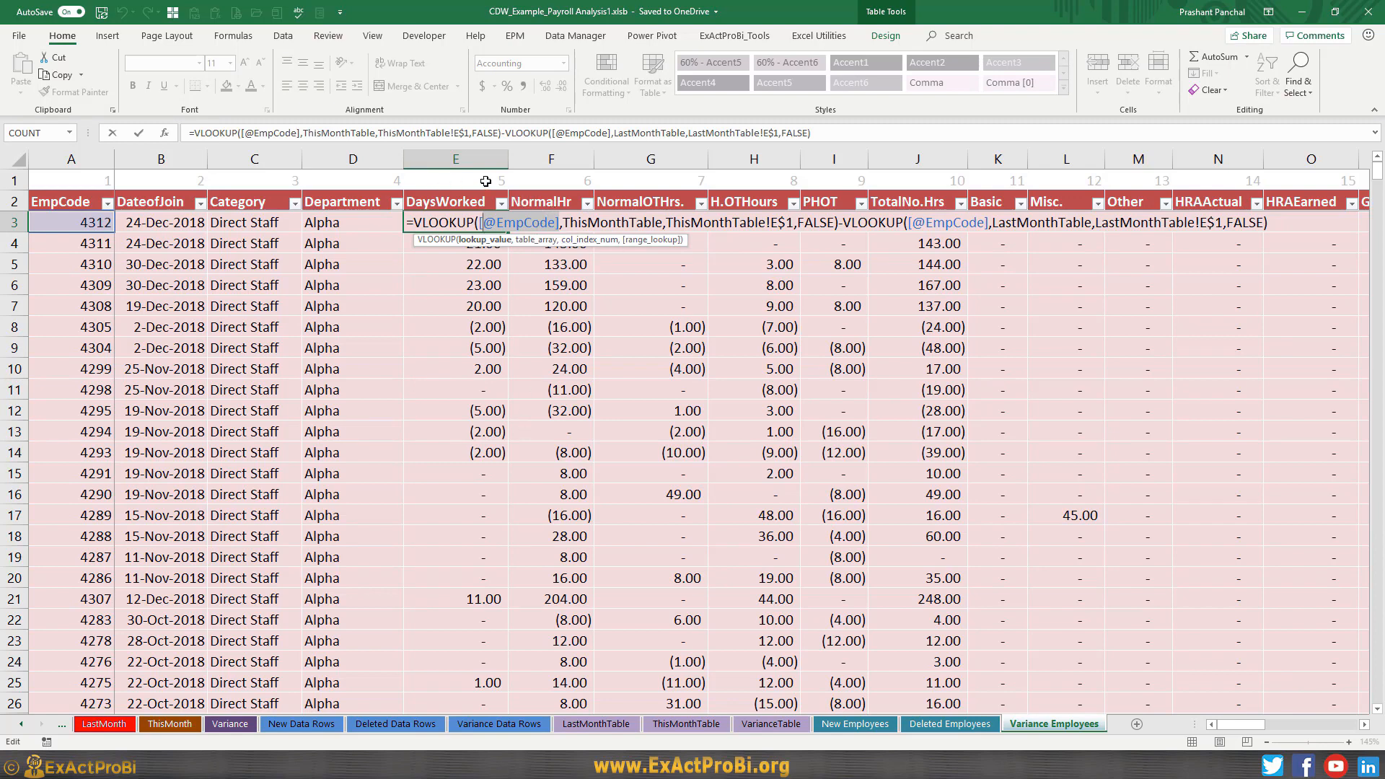
pyautogui.press('End')
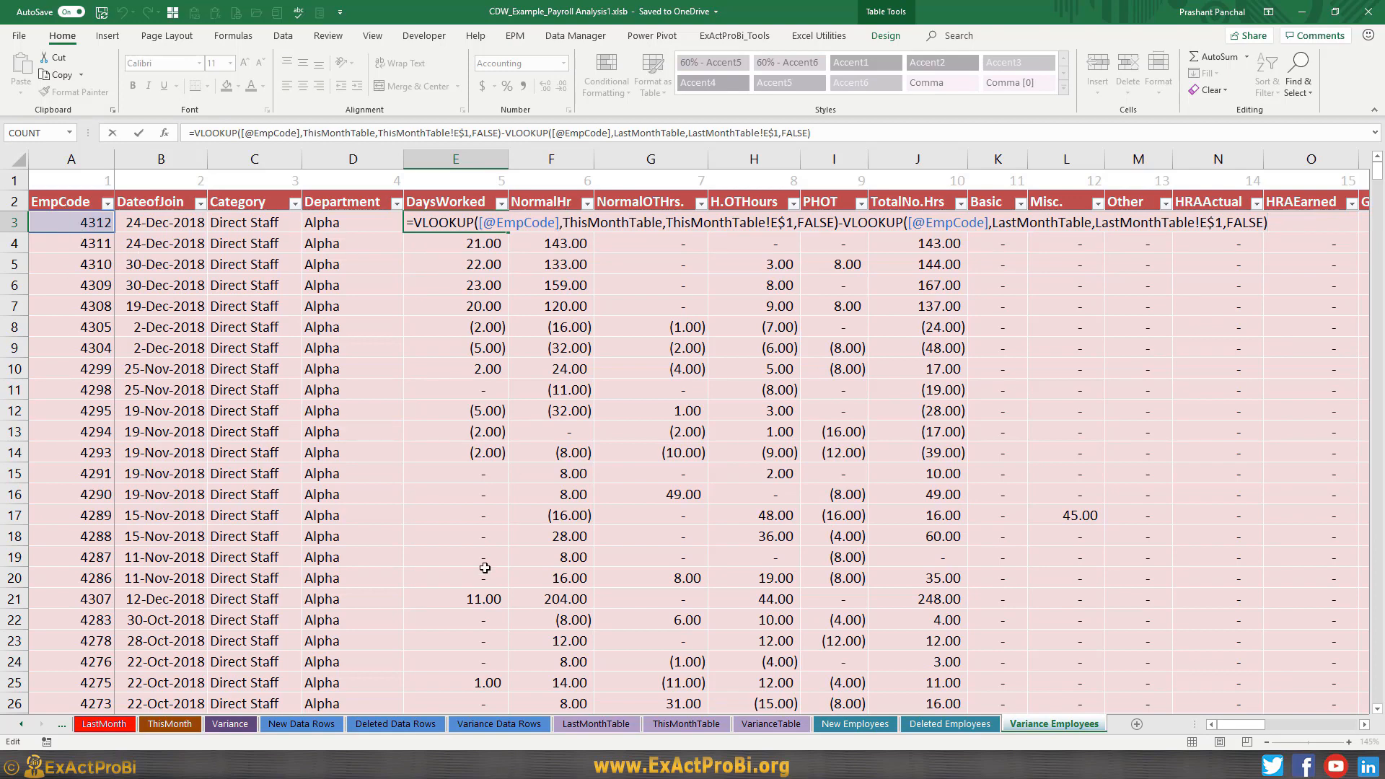
pyautogui.click(623, 225)
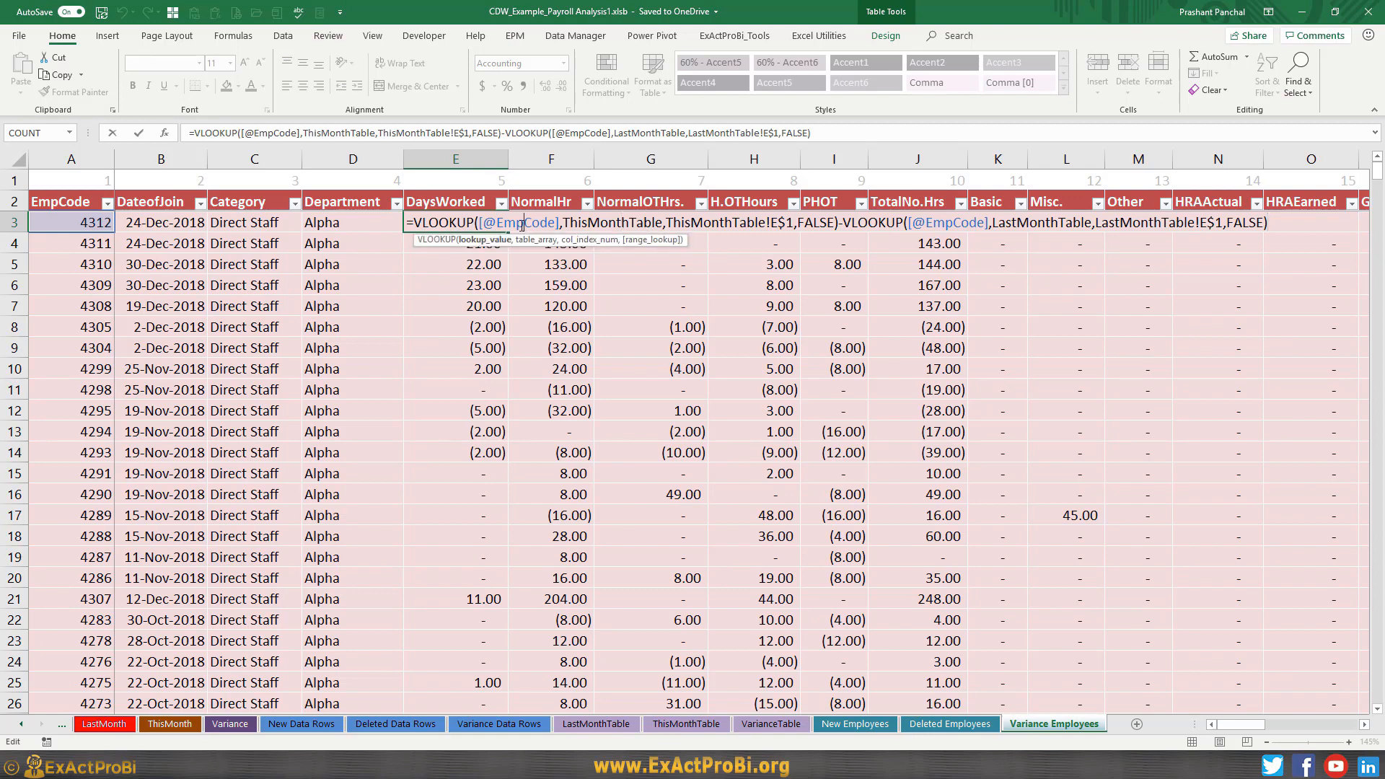
pyautogui.click(485, 240)
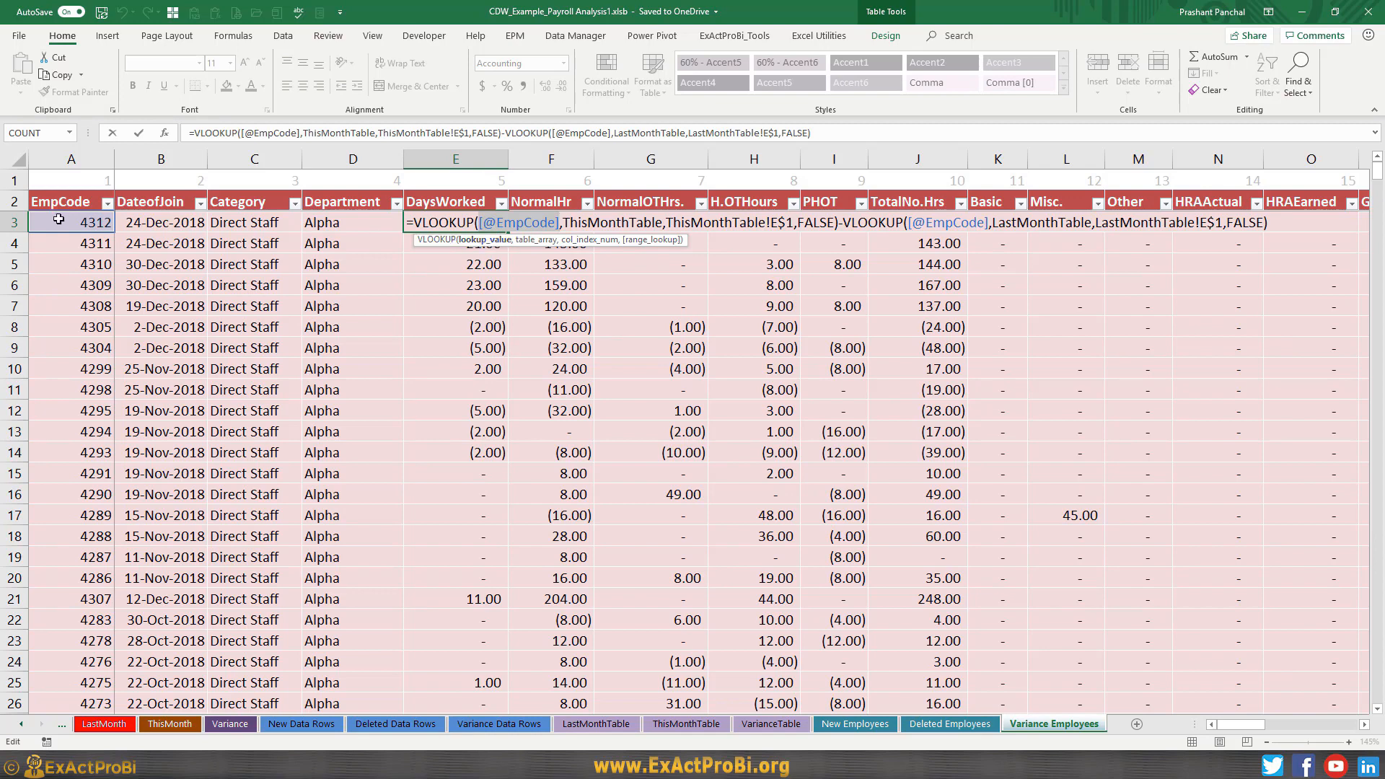
pyautogui.click(538, 240)
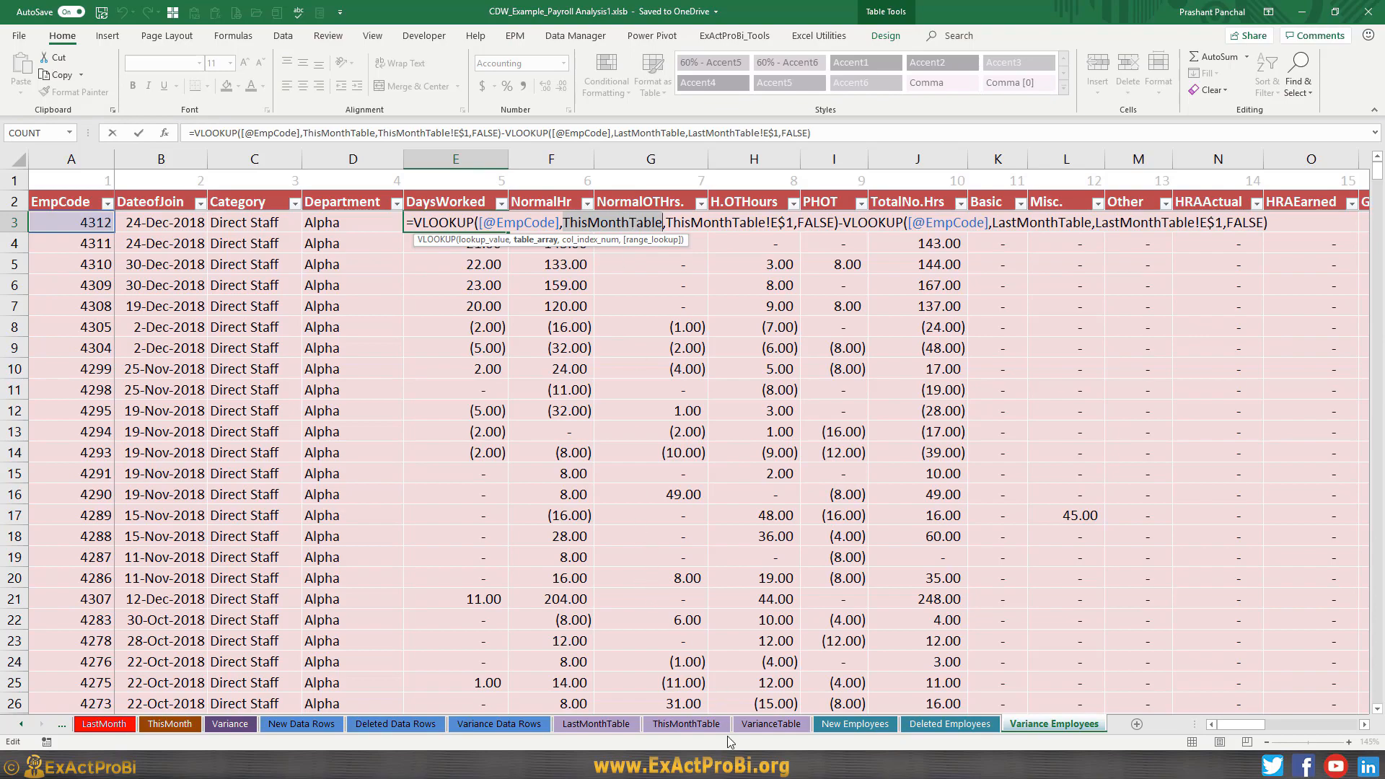
pyautogui.press('Return')
# - Check the table name assigned to the data on the ThisMonthTable sheet
pyautogui.click(686, 724)
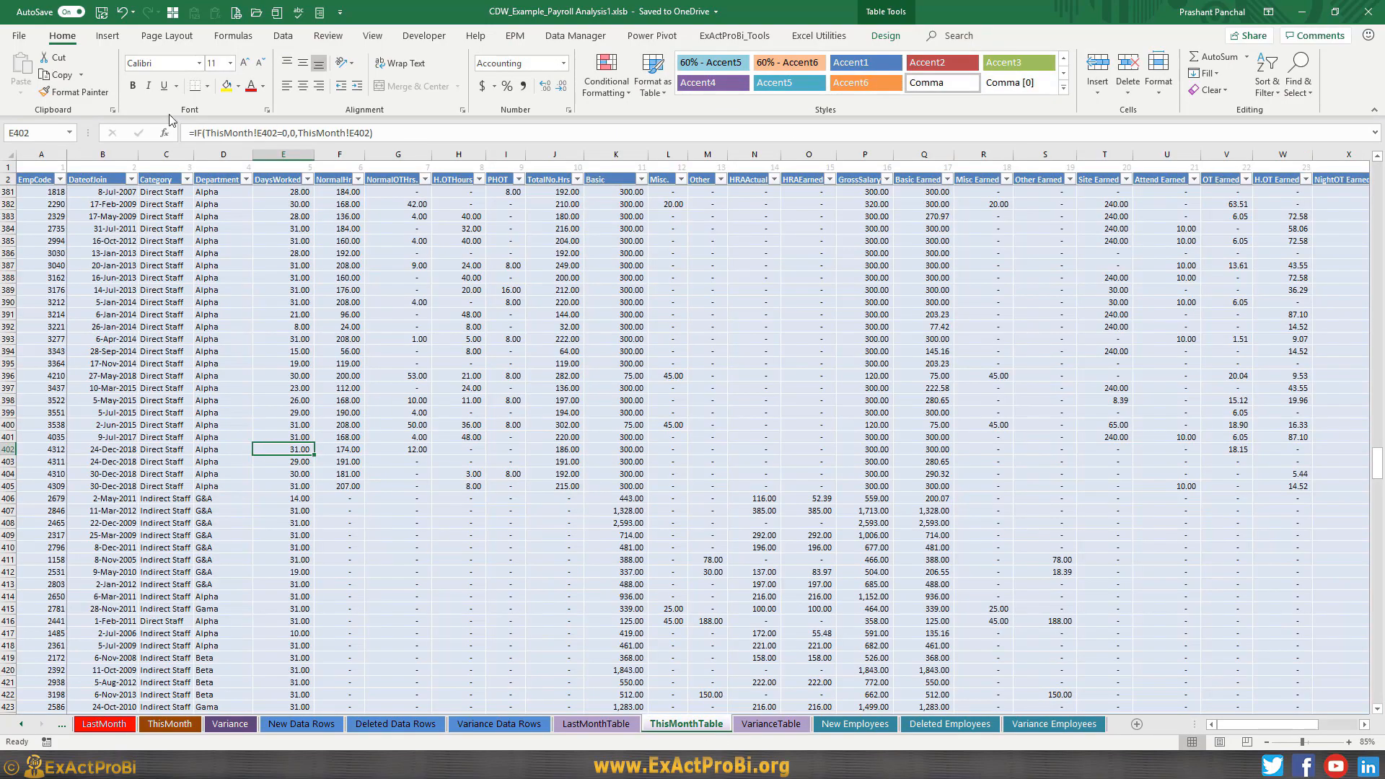
pyautogui.click(600, 327)
pyautogui.click(886, 35)
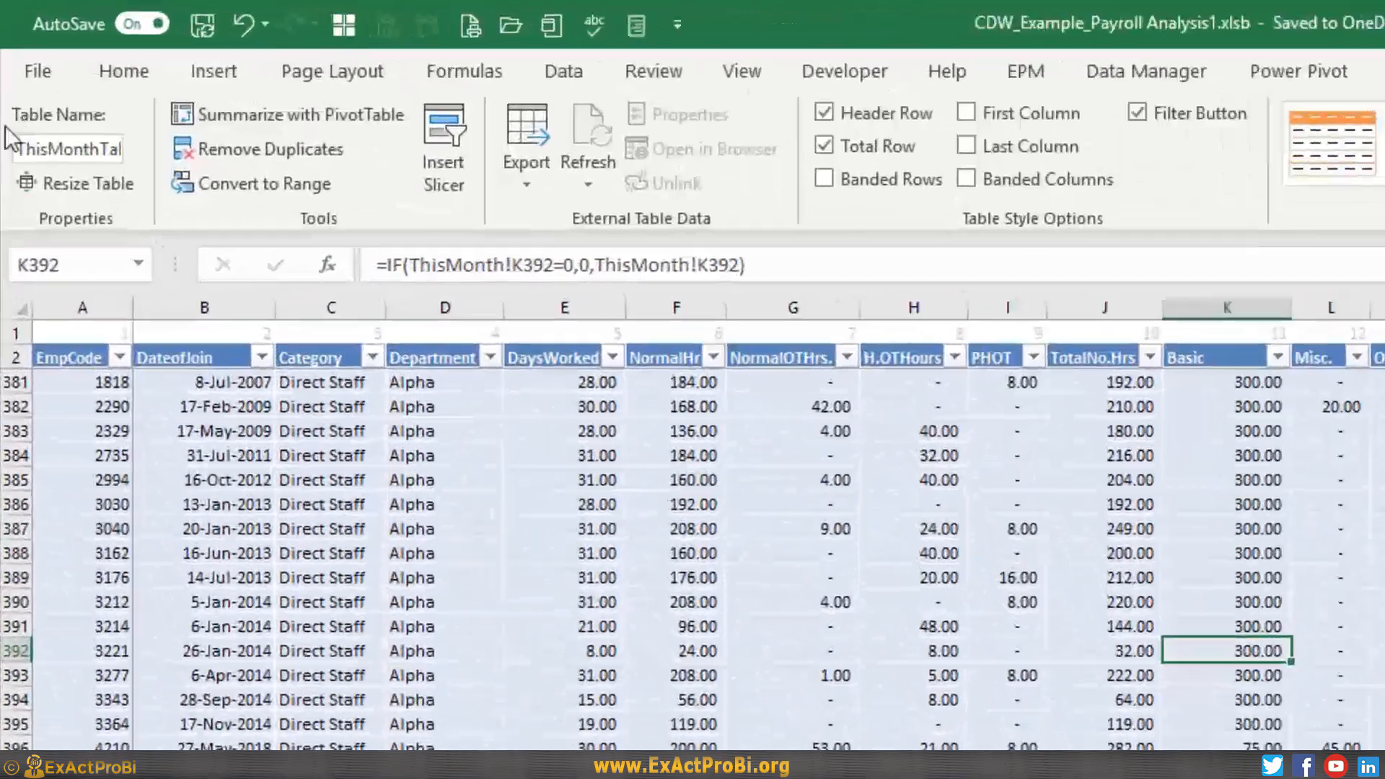
pyautogui.moveTo(16, 146); pyautogui.dragTo(195, 150)
# - Return to Variance Employees and highlight the table_array and col_index_num arguments of the first VLOOKUP in E3
pyautogui.click(712, 725)
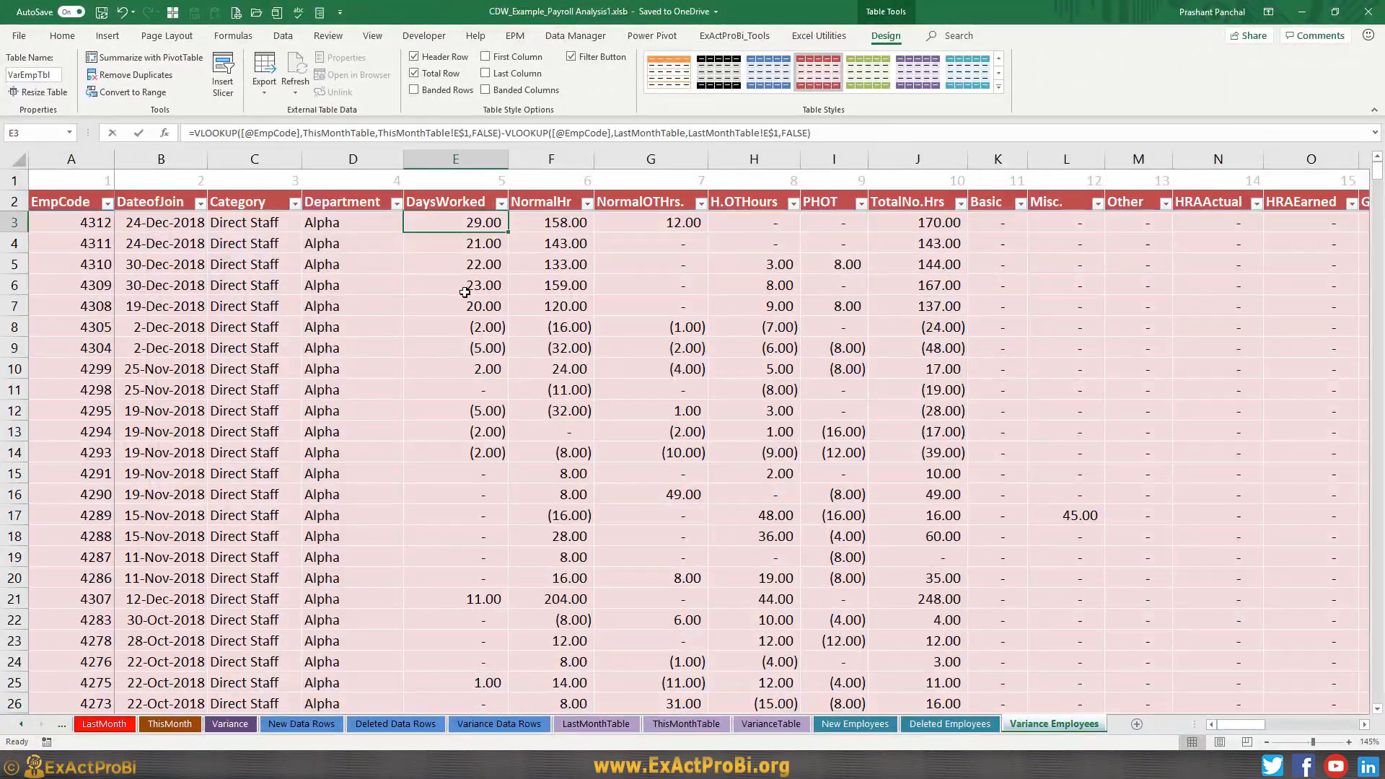
pyautogui.press('F2')
pyautogui.click(640, 220)
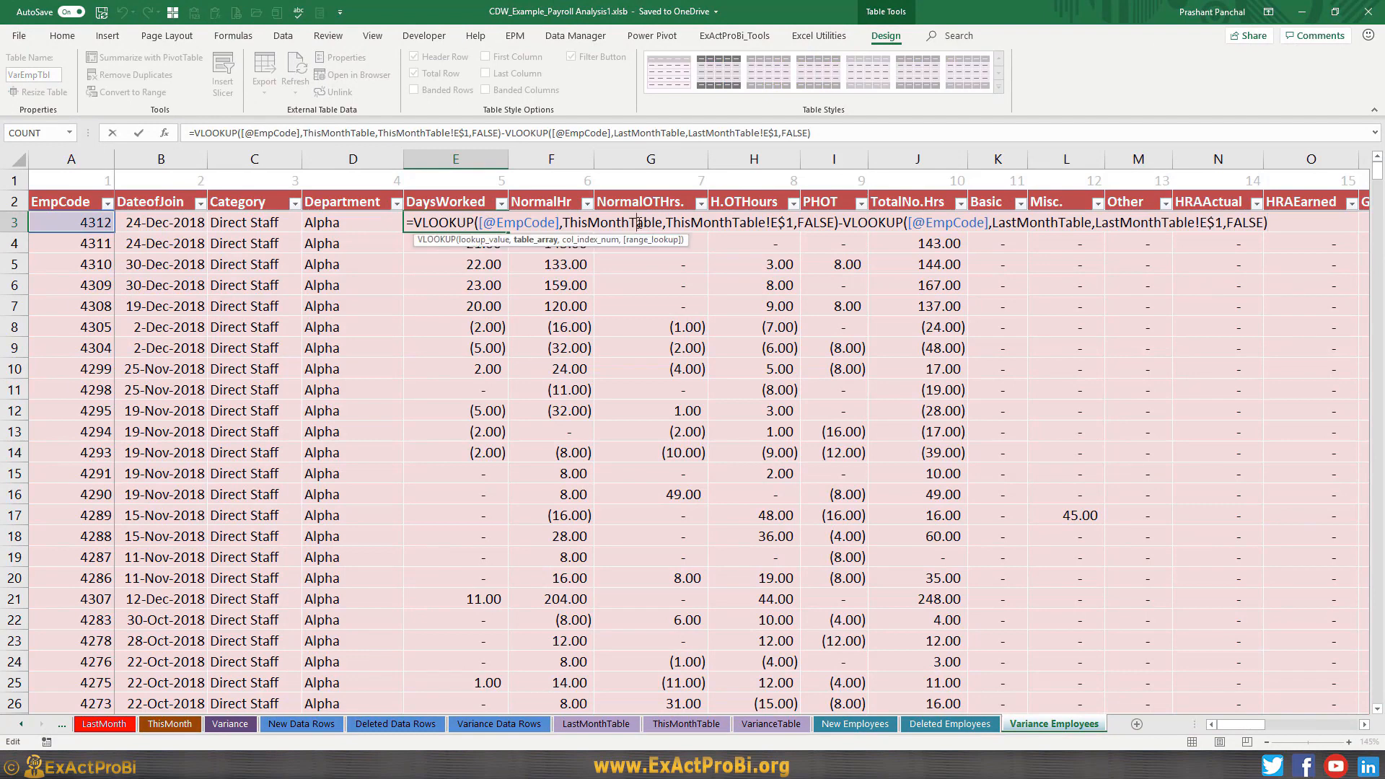
pyautogui.click(540, 242)
pyautogui.click(588, 240)
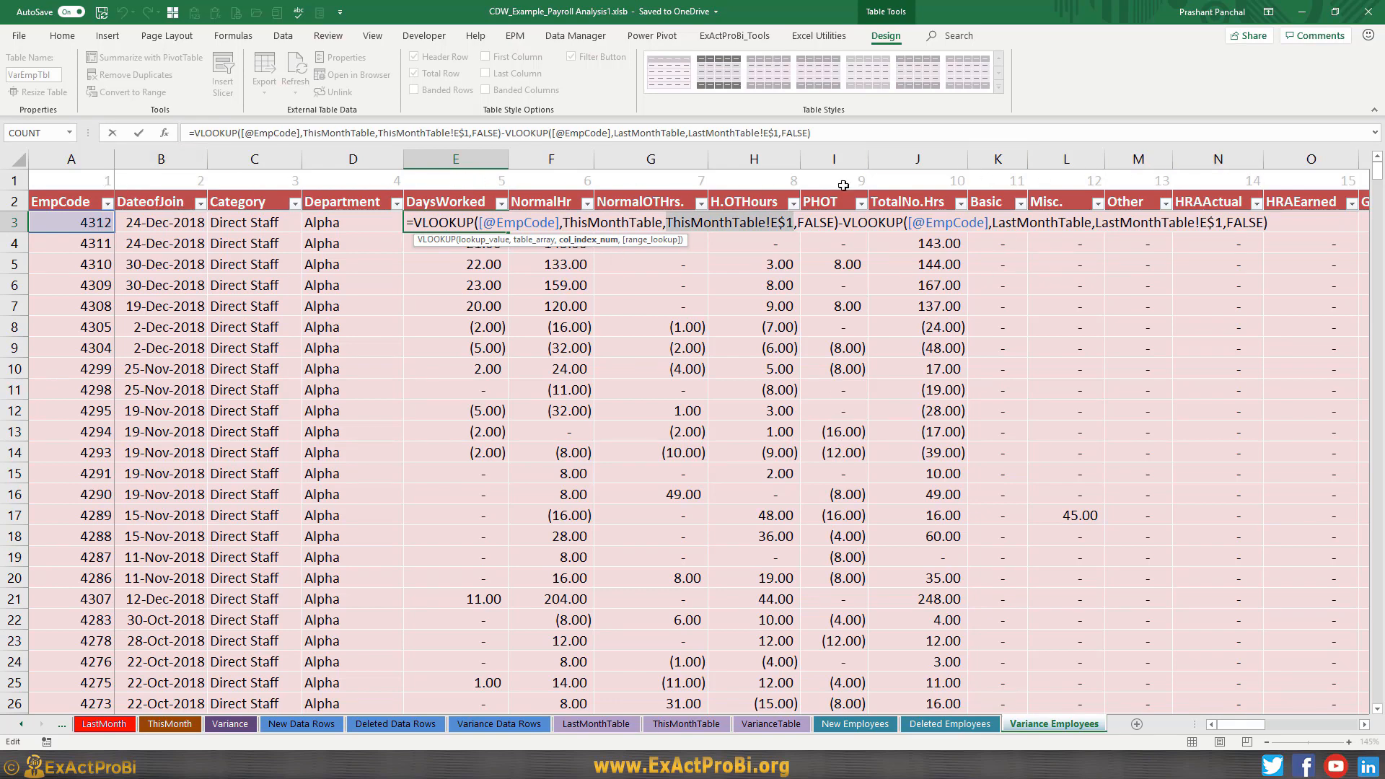
# - Examine the column index numbers in row 1 of ThisMonthTable, comparing the DaysWorked index in E1 with the EmpCode column
pyautogui.click(696, 724)
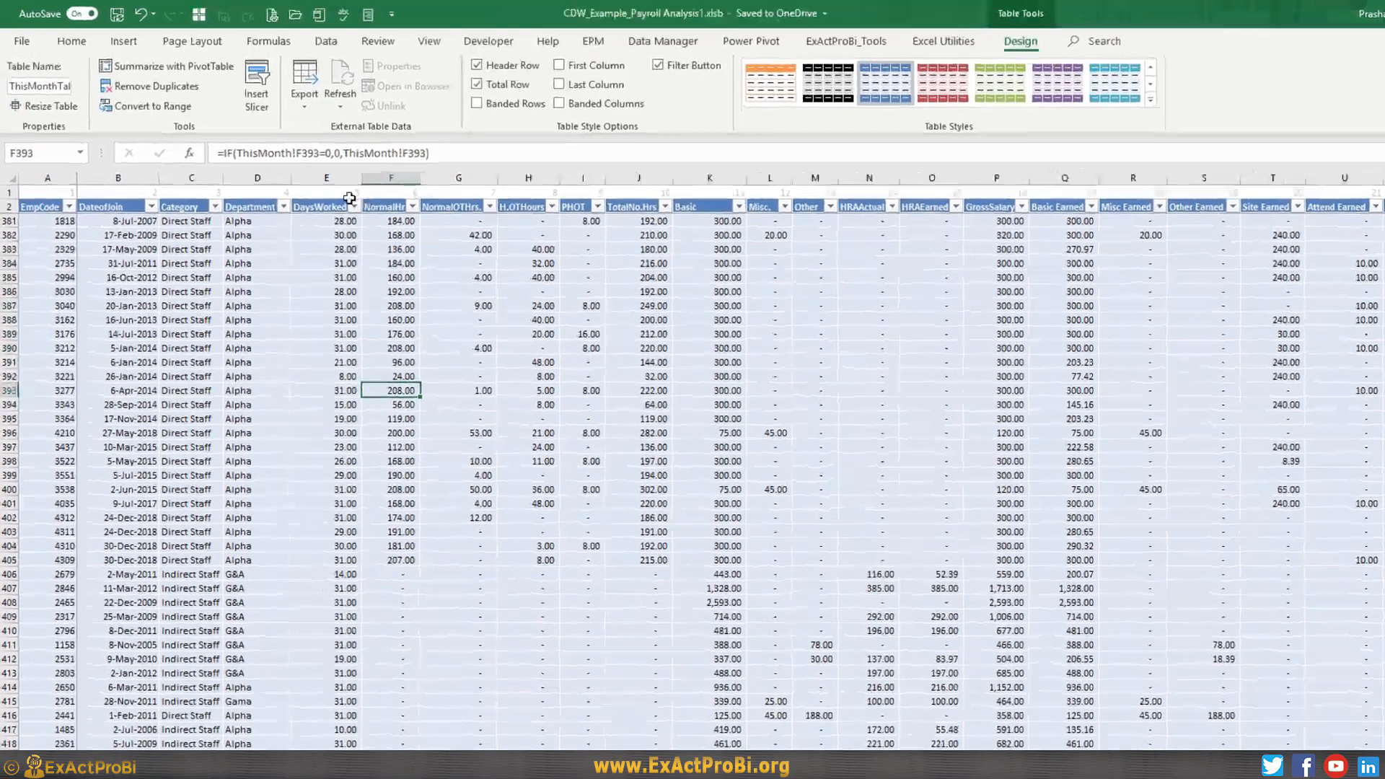
pyautogui.click(349, 197)
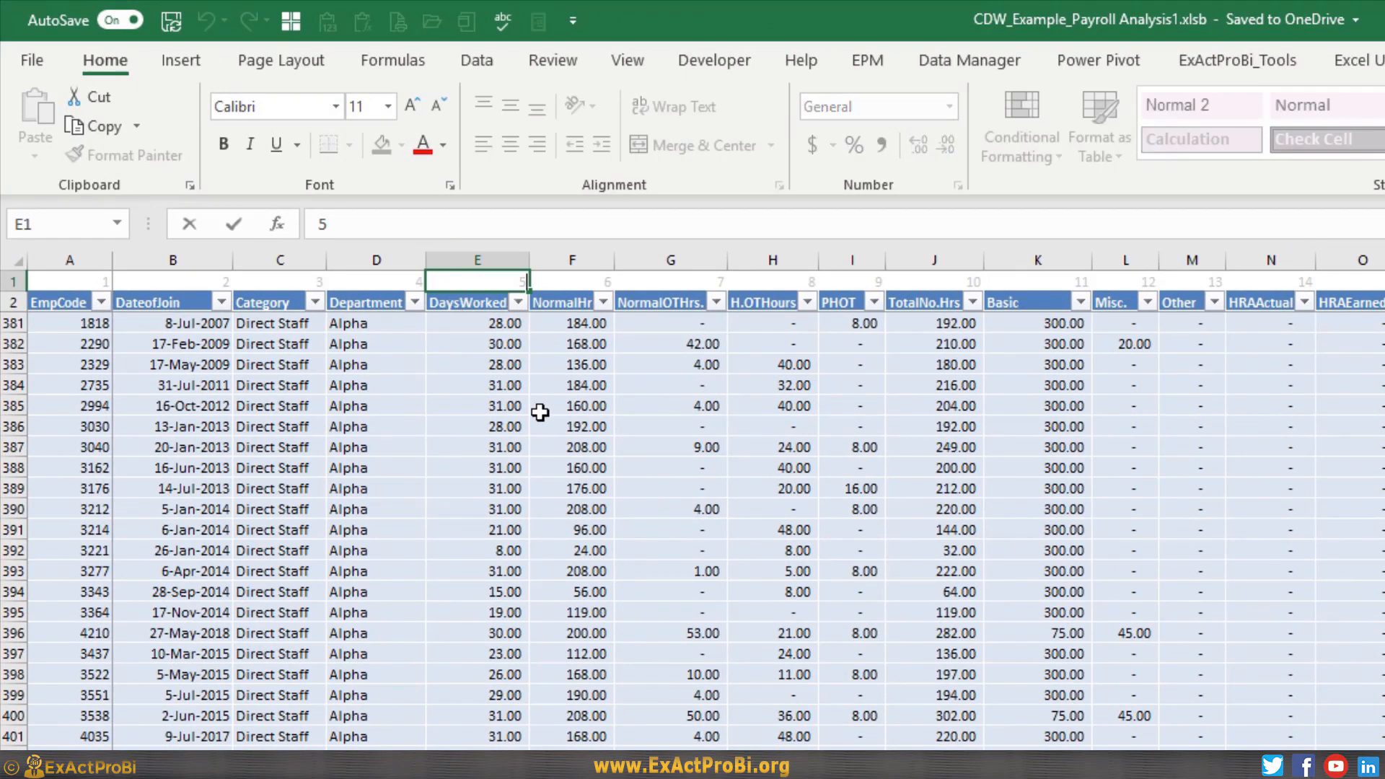
pyautogui.click(559, 286)
pyautogui.click(503, 281)
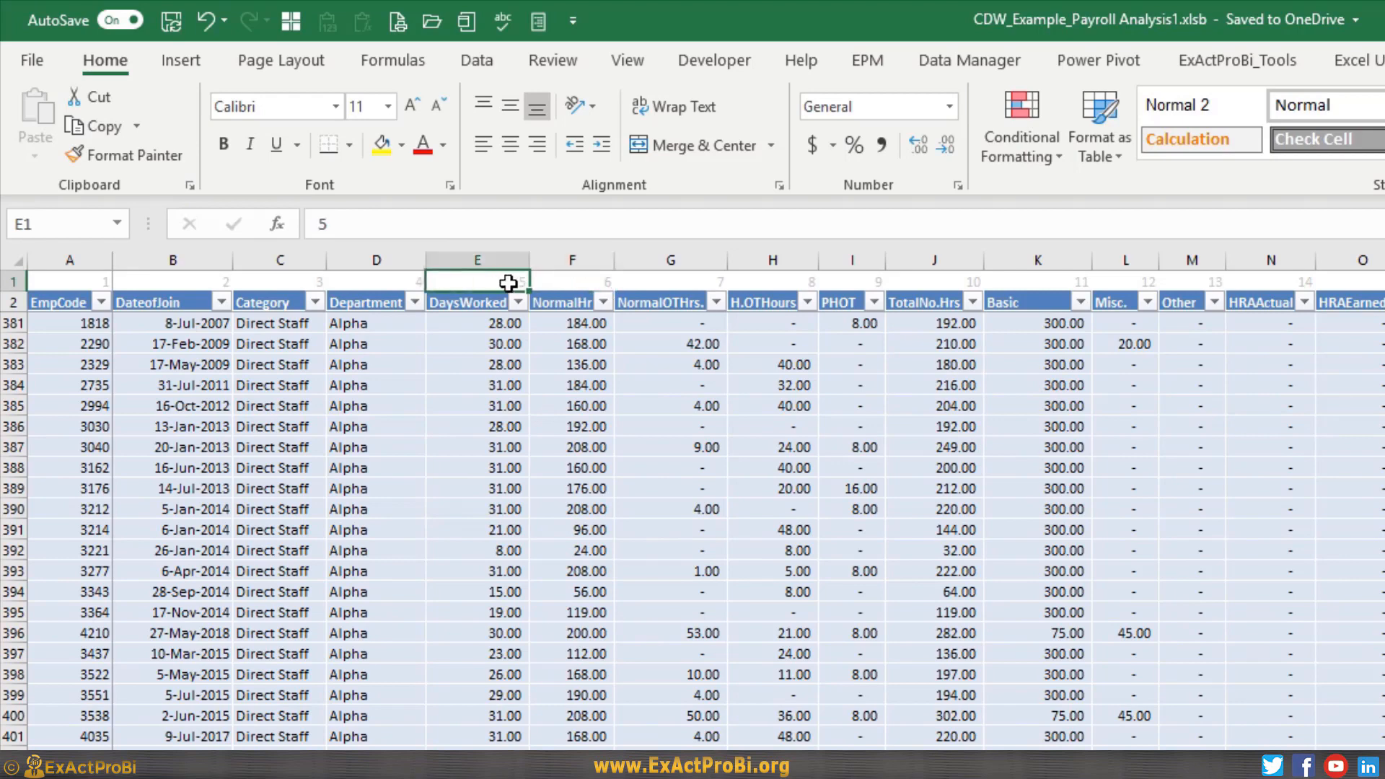
pyautogui.click(57, 301)
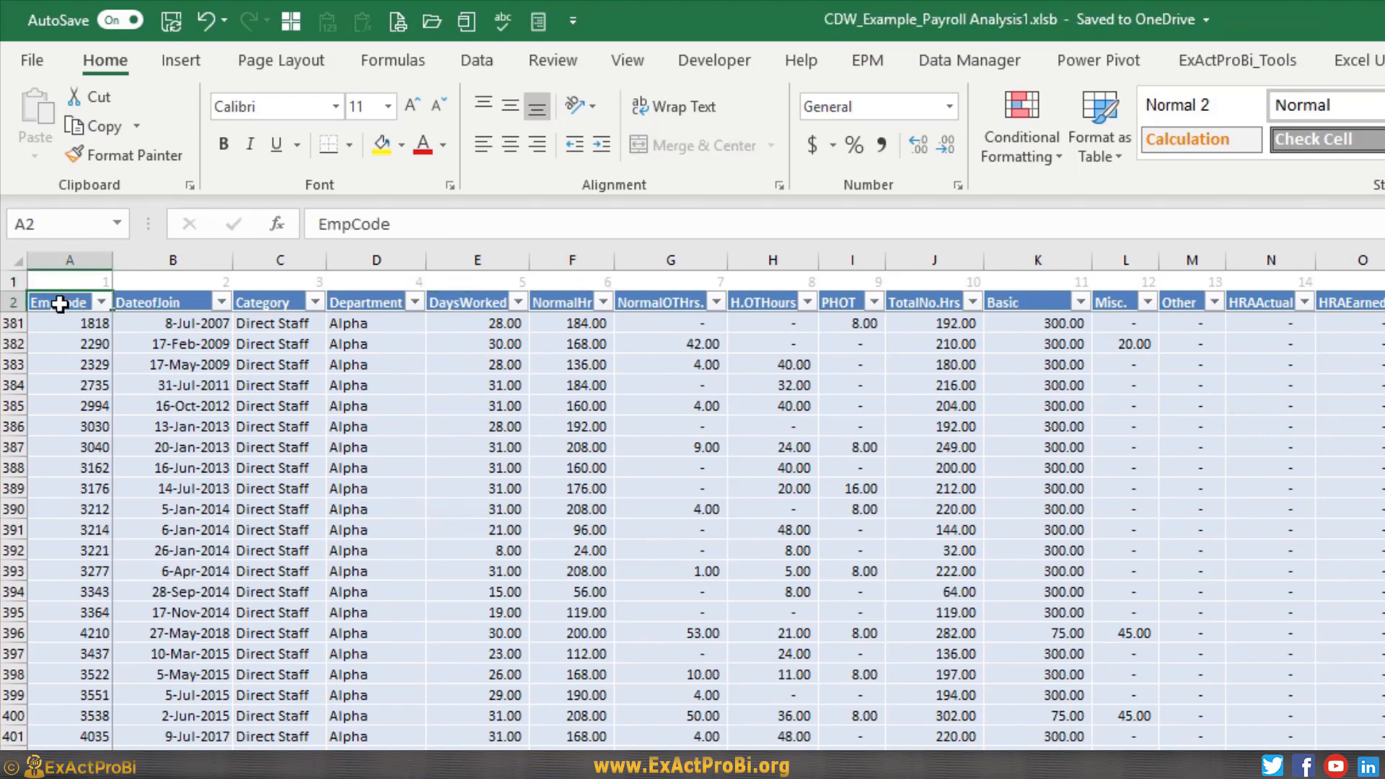
pyautogui.click(495, 282)
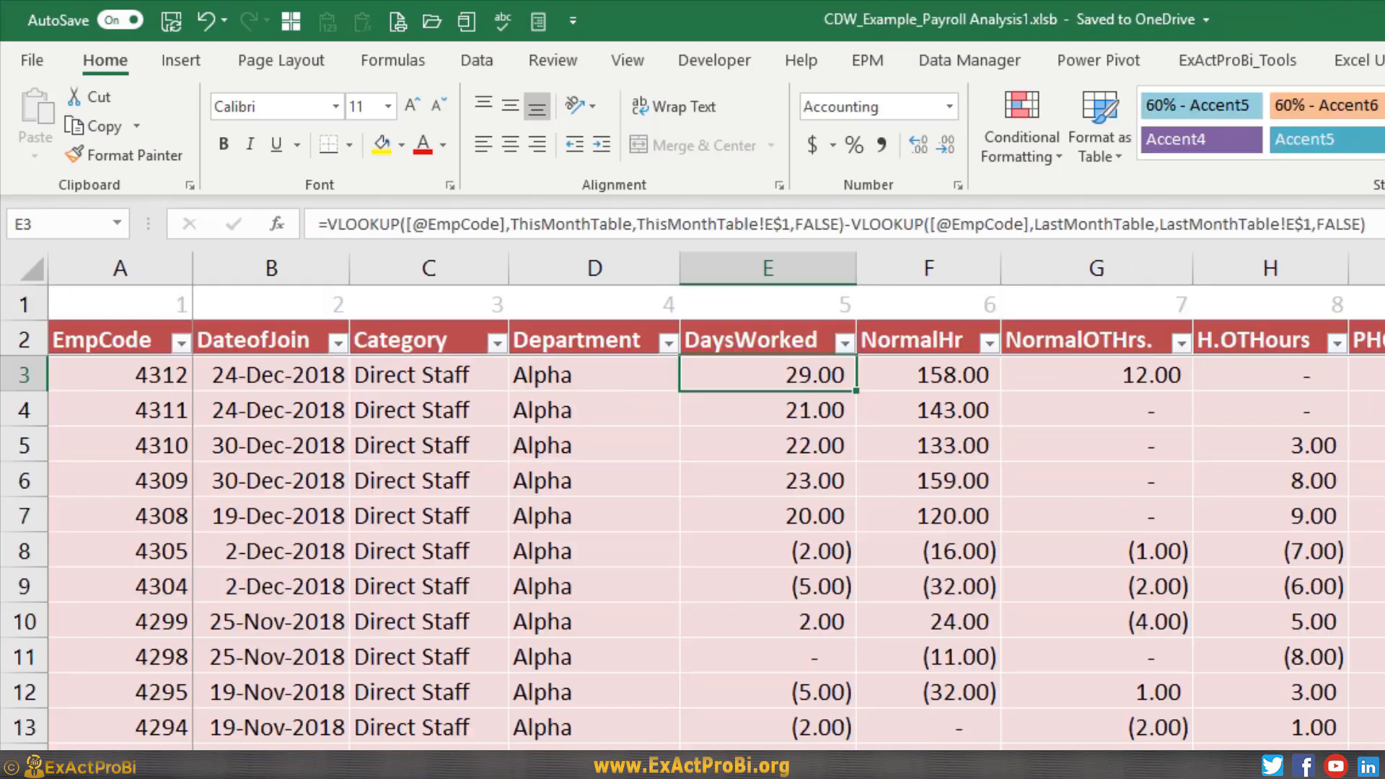
# - Evaluate the ThisMonthTable VLOOKUP part of the E3 DaysWorked formula in place, leaving the formula without saving the evaluation
pyautogui.press('F2')
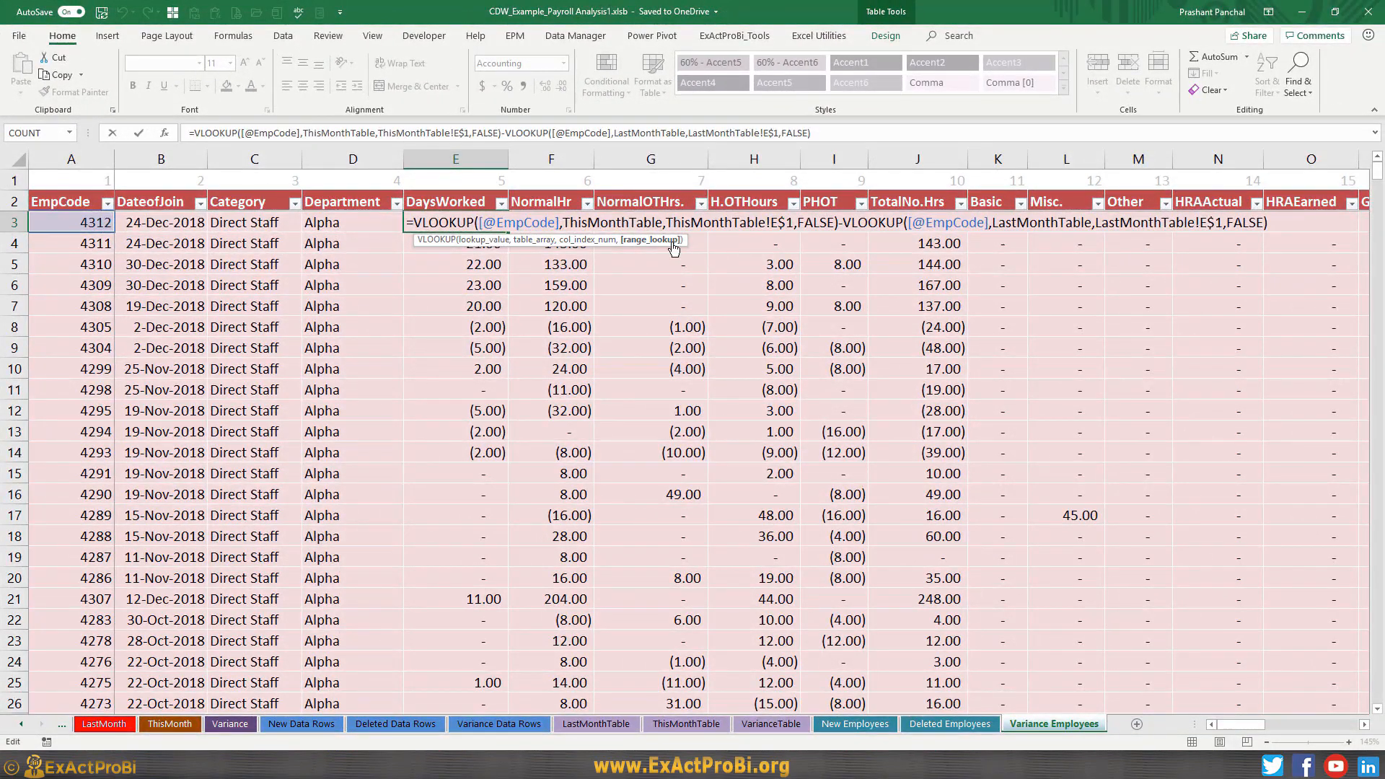
pyautogui.moveTo(842, 223); pyautogui.dragTo(413, 222)
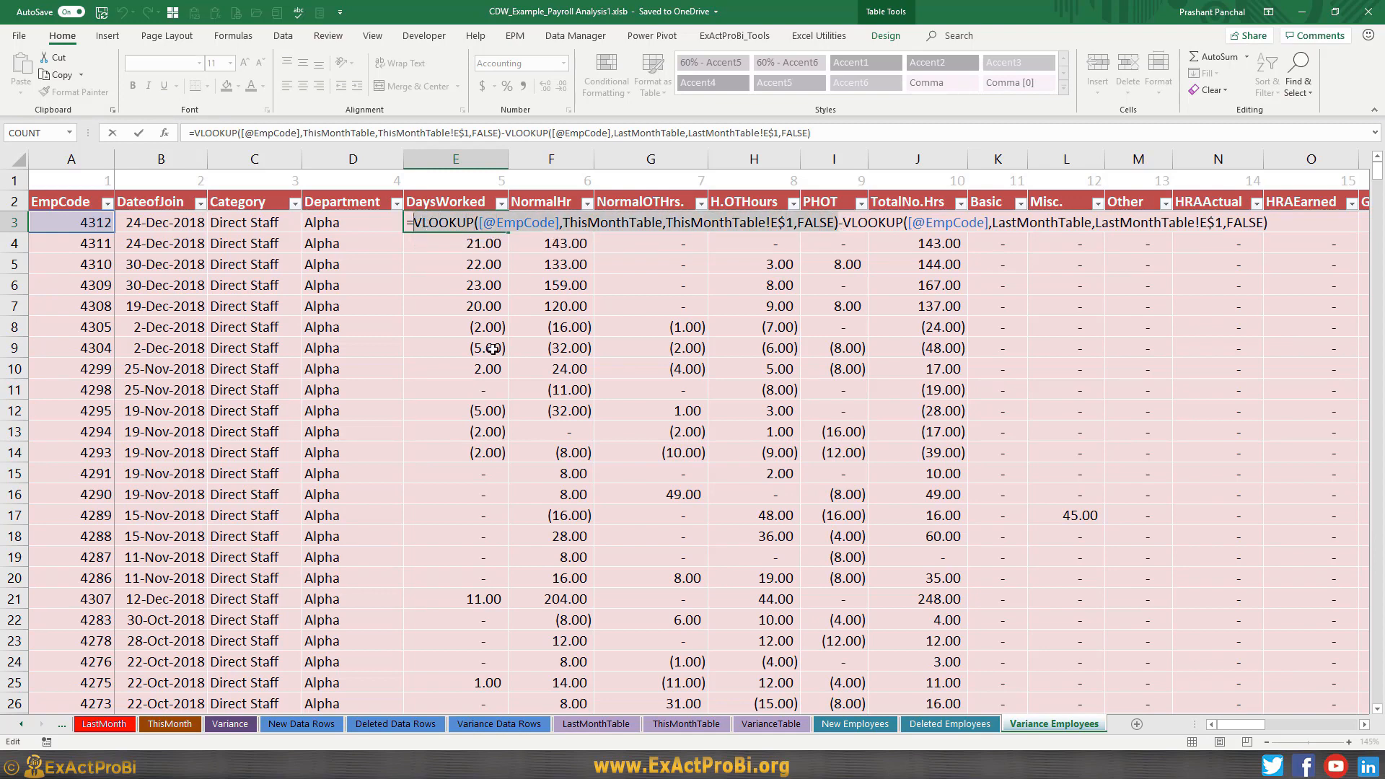
pyautogui.press('F9')
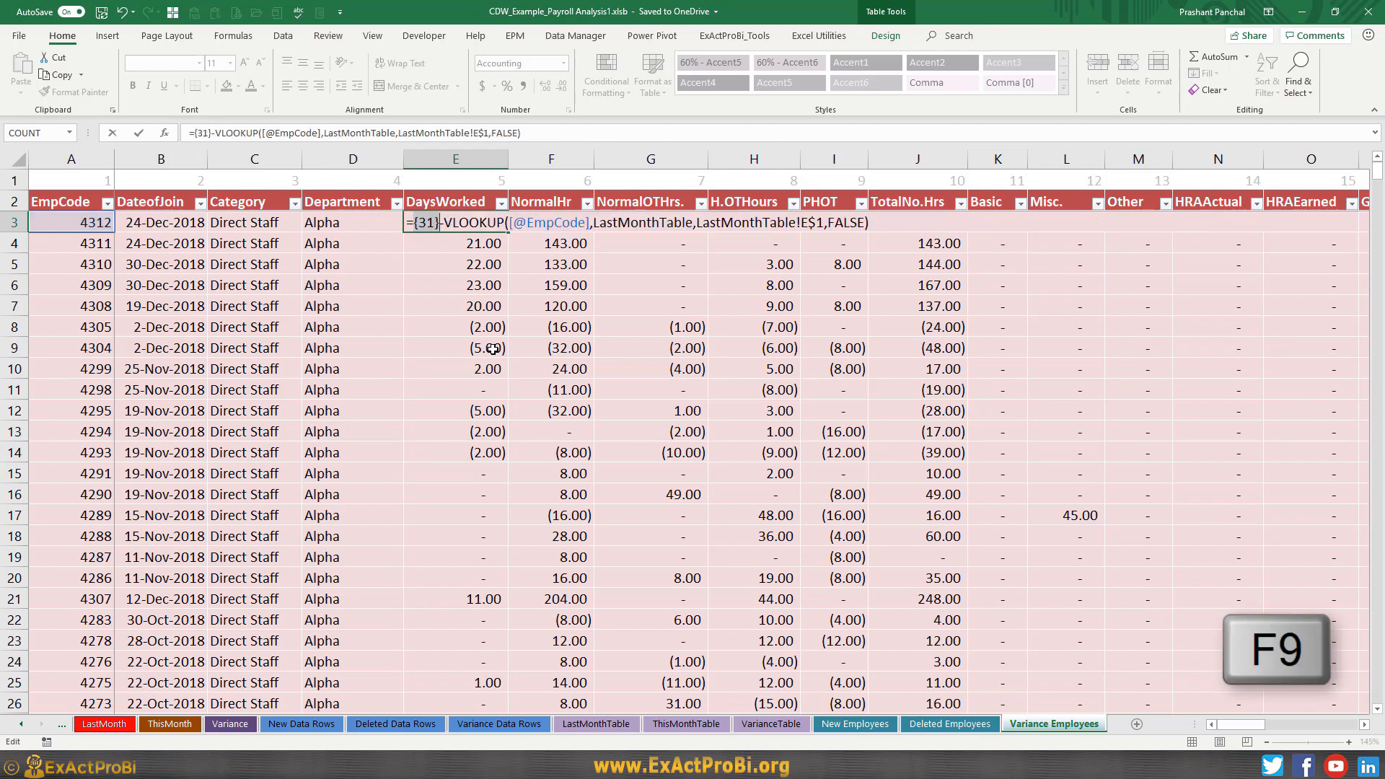
pyautogui.press('Escape')
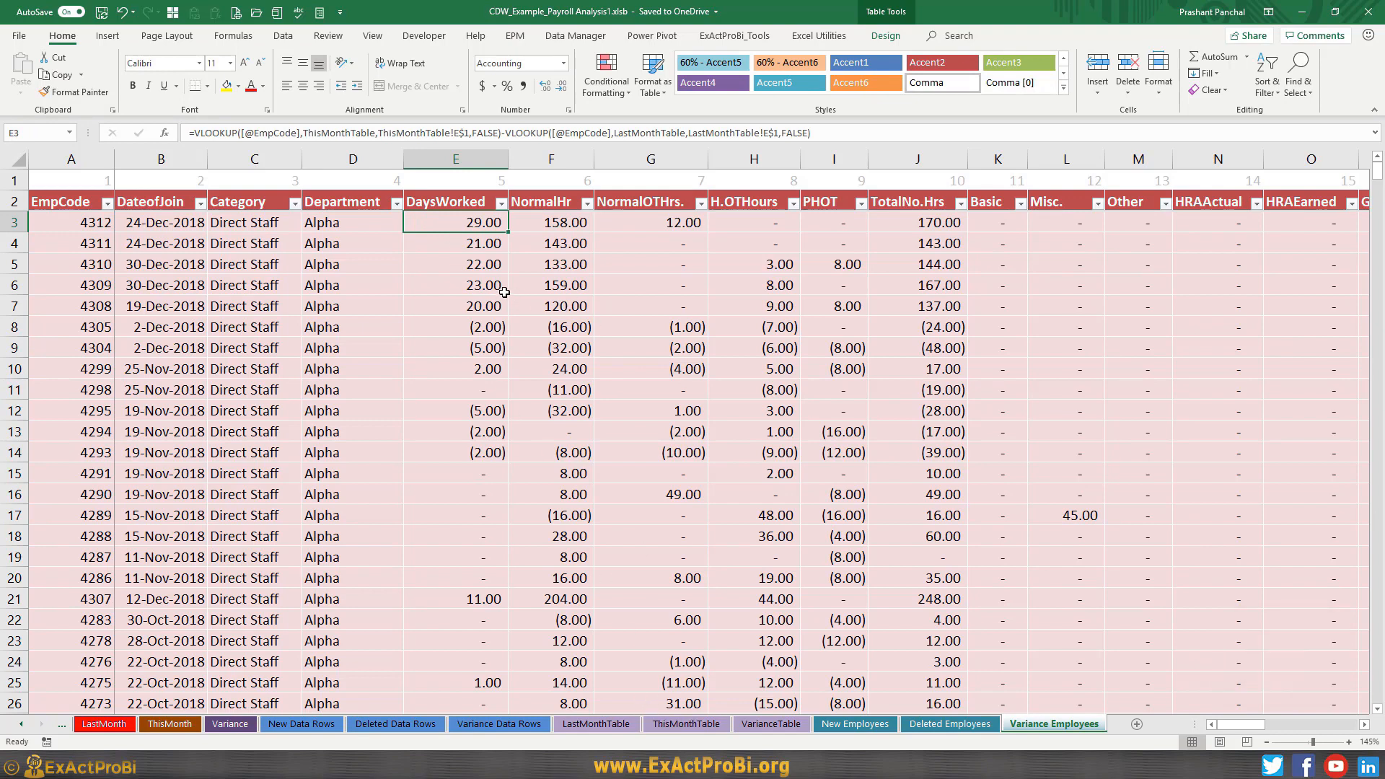
# - Copy the first EmpCode from Variance Employees and search for it on the ThisMonthTable sheet
pyautogui.click(56, 218)
pyautogui.hotkey('ctrl', 'c')
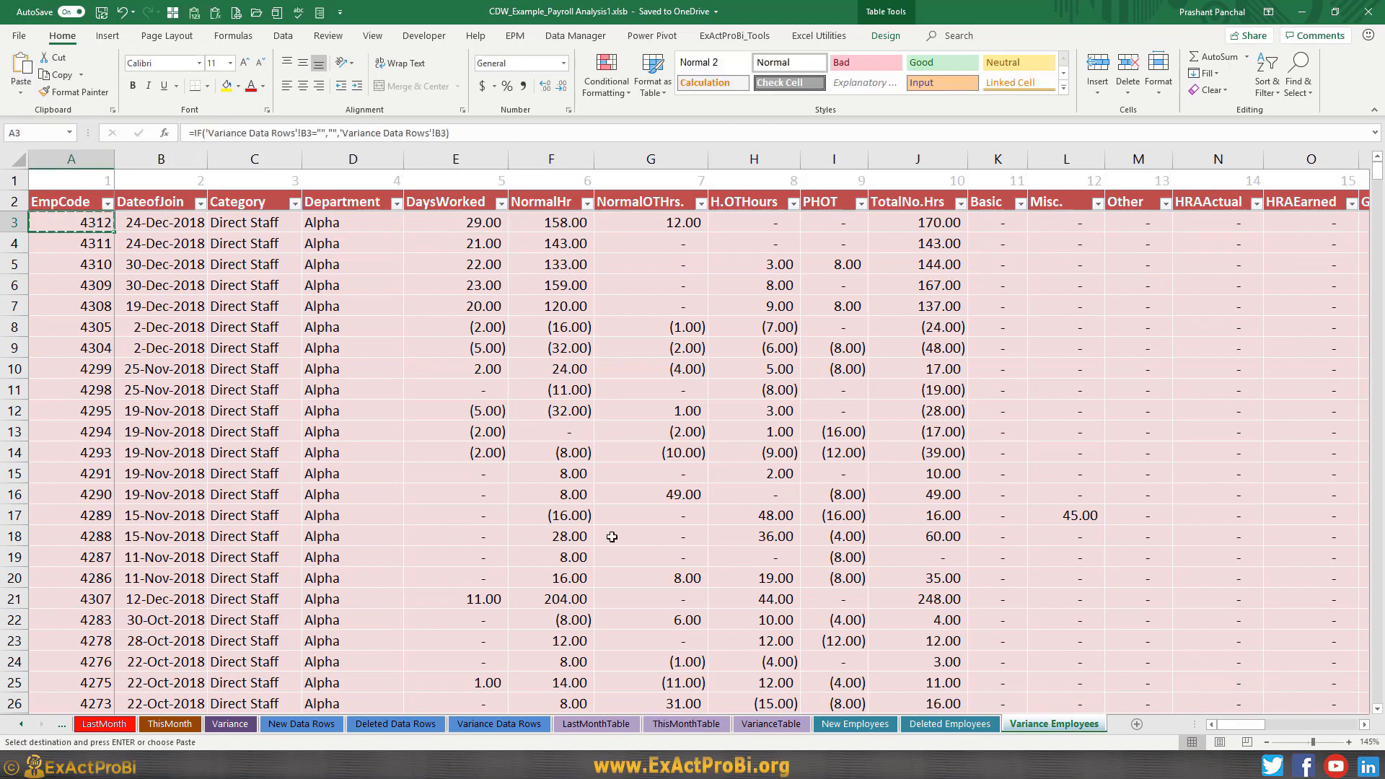
pyautogui.click(665, 724)
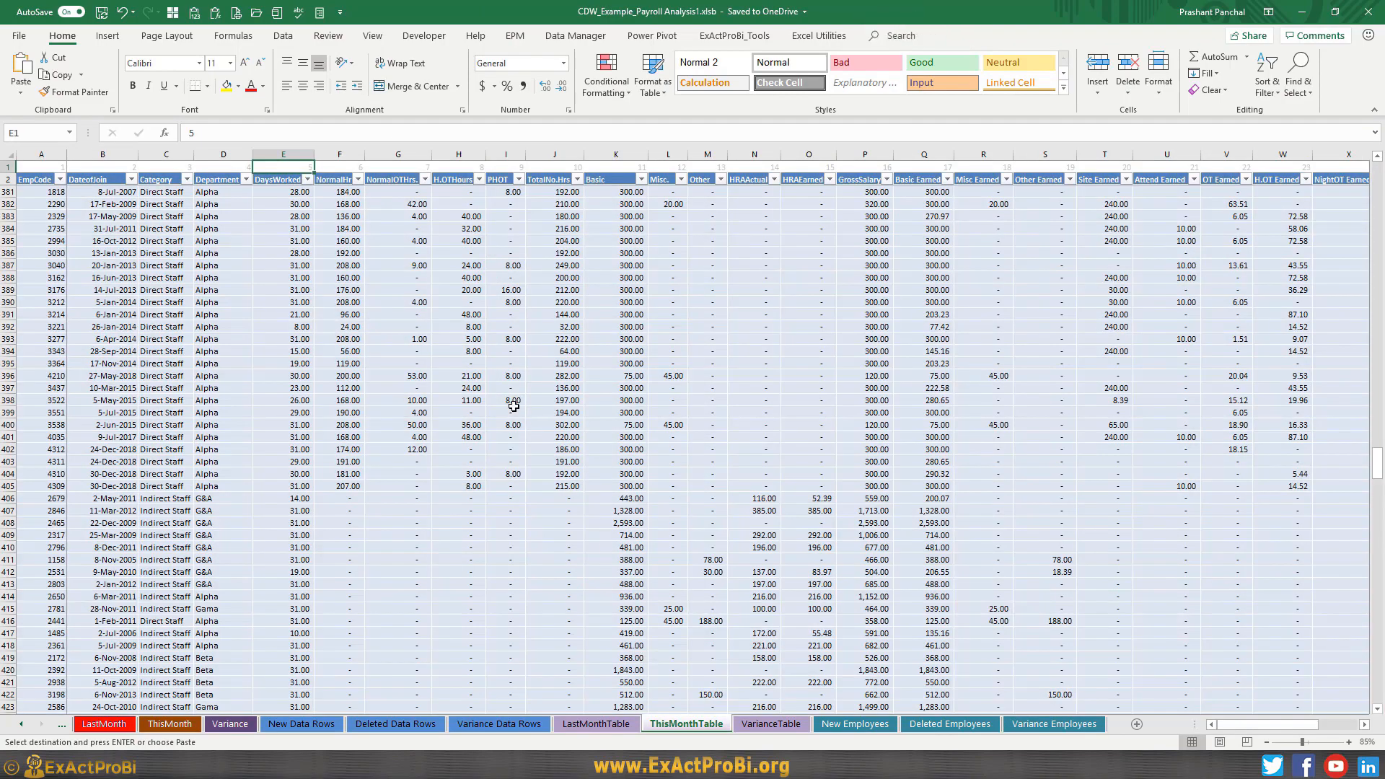
pyautogui.hotkey('ctrl', 'f')
pyautogui.hotkey('ctrl', 'v')
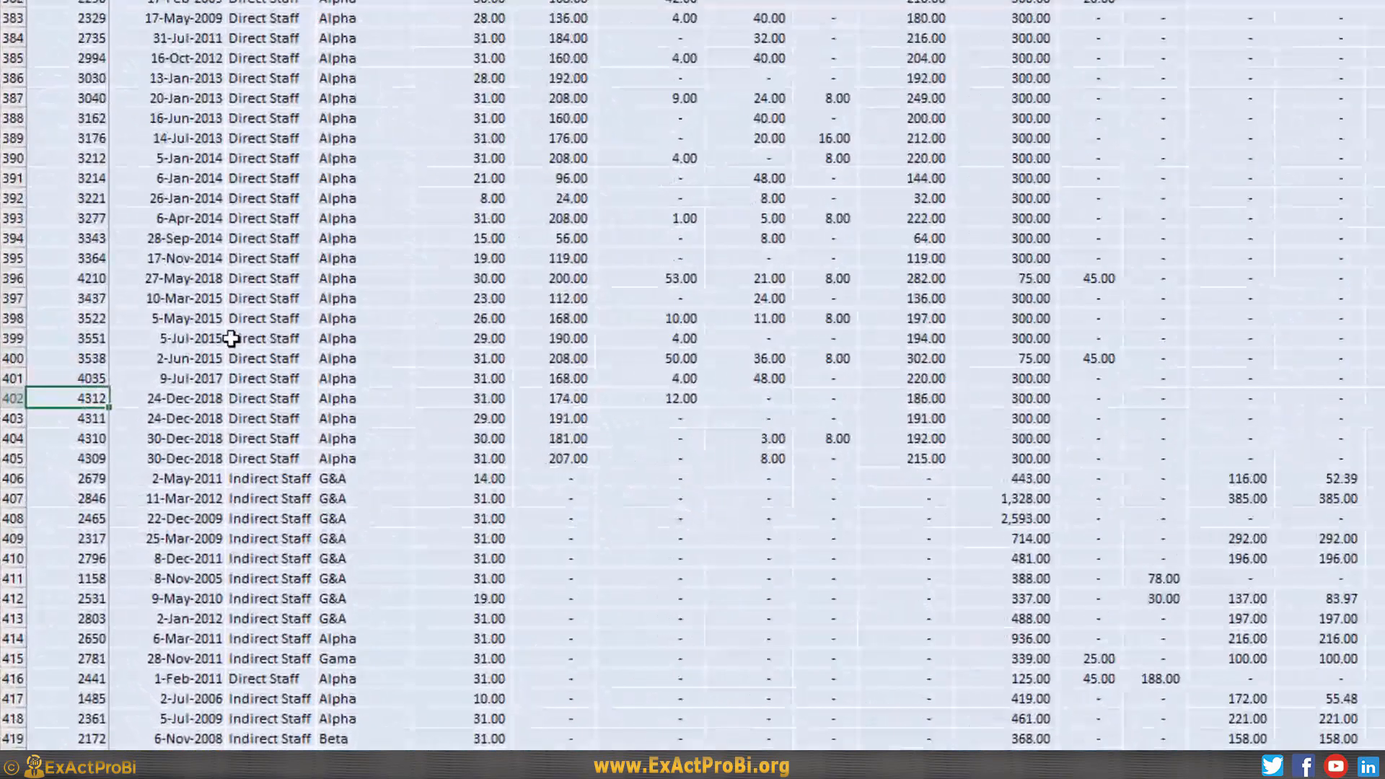
# - Highlight the found employee's row 402 on ThisMonthTable and pick out its DaysWorked value
pyautogui.click(10, 446)
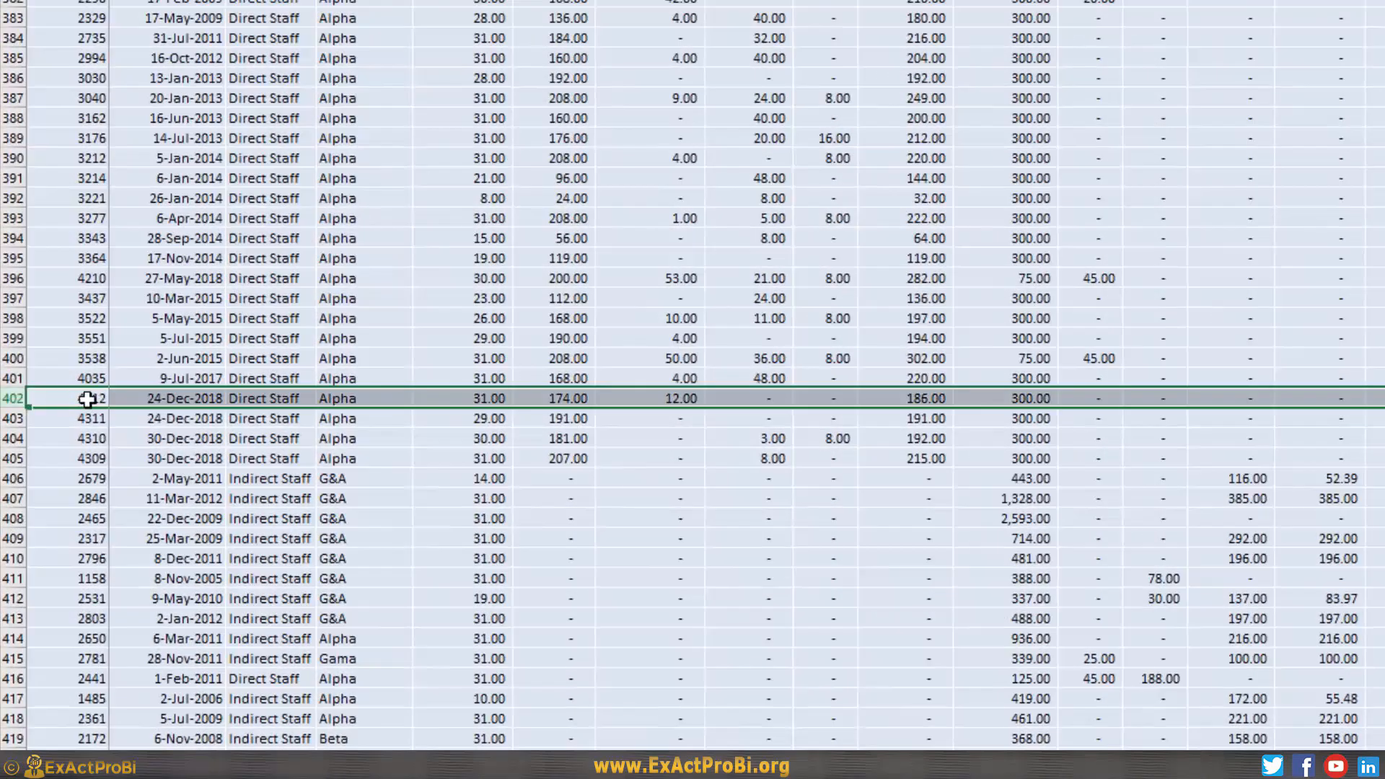
pyautogui.click(458, 402)
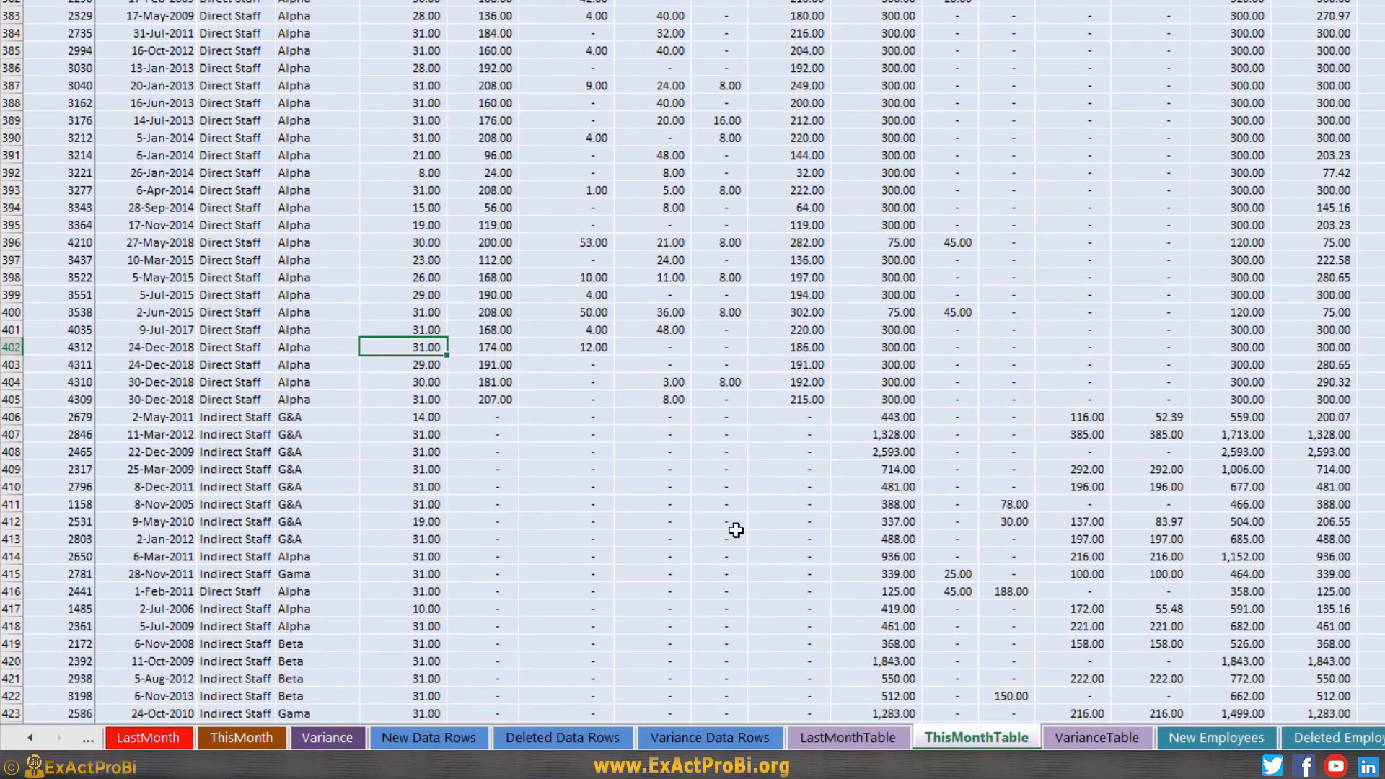
# - Find the same EmpCode on the LastMonthTable sheet and highlight its row and DaysWorked value
pyautogui.click(876, 740)
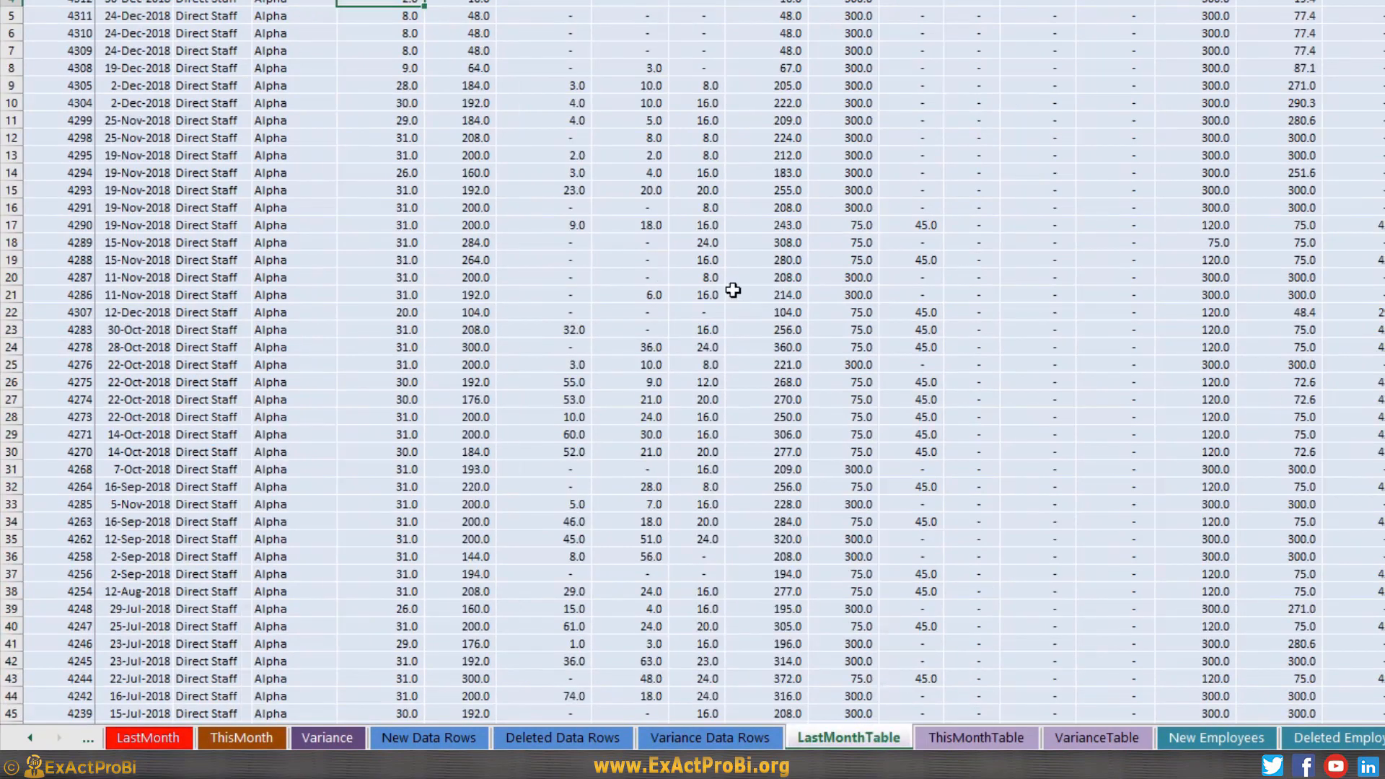
pyautogui.click(729, 296)
pyautogui.hotkey('ctrl', 'f')
pyautogui.write('4312')
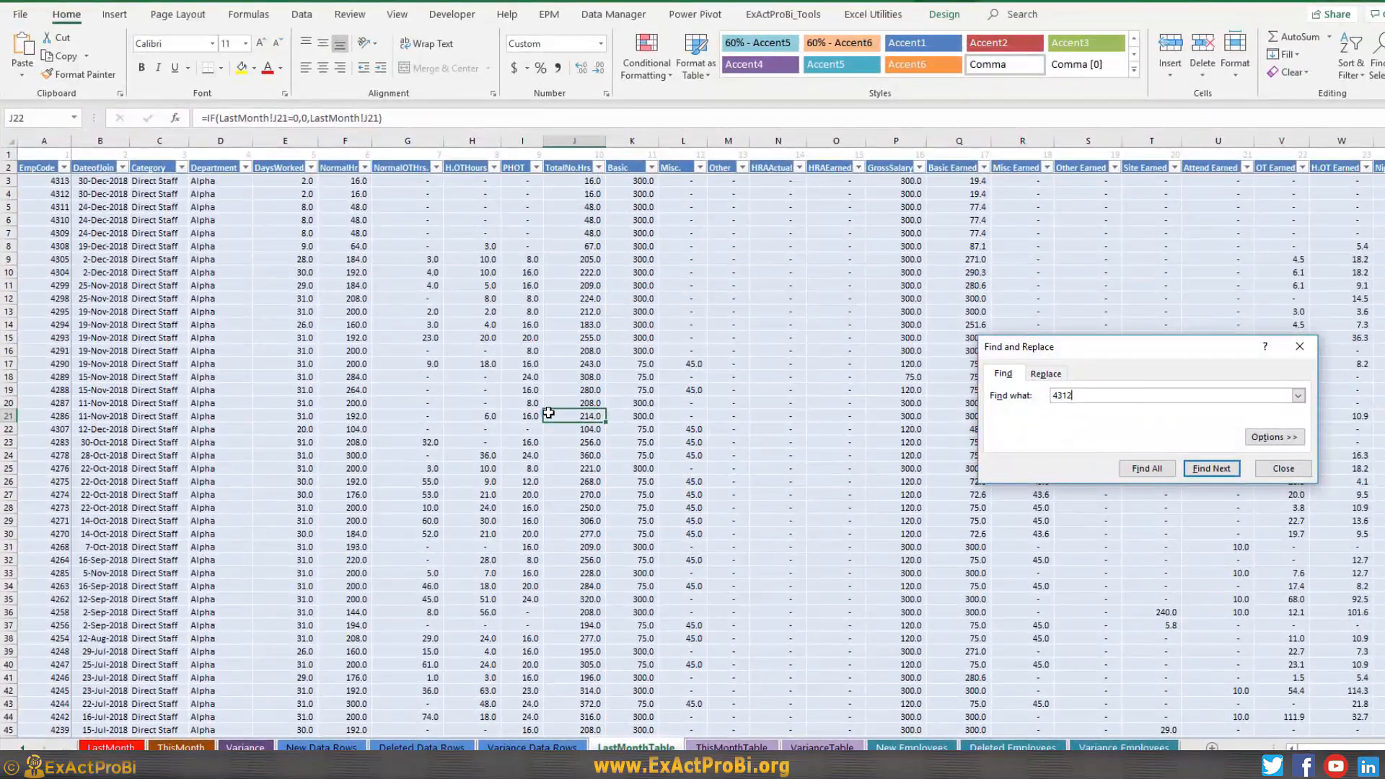
pyautogui.press('Return')
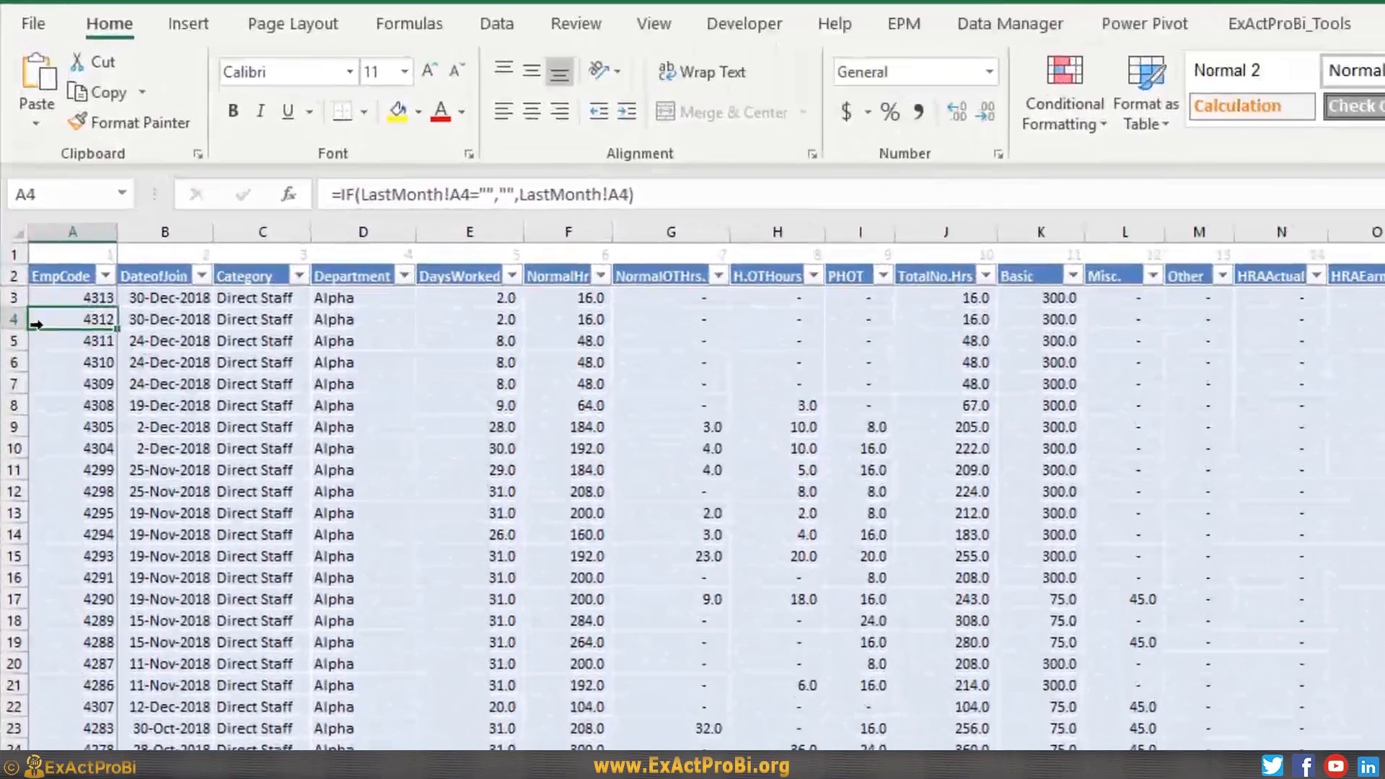
pyautogui.click(36, 325)
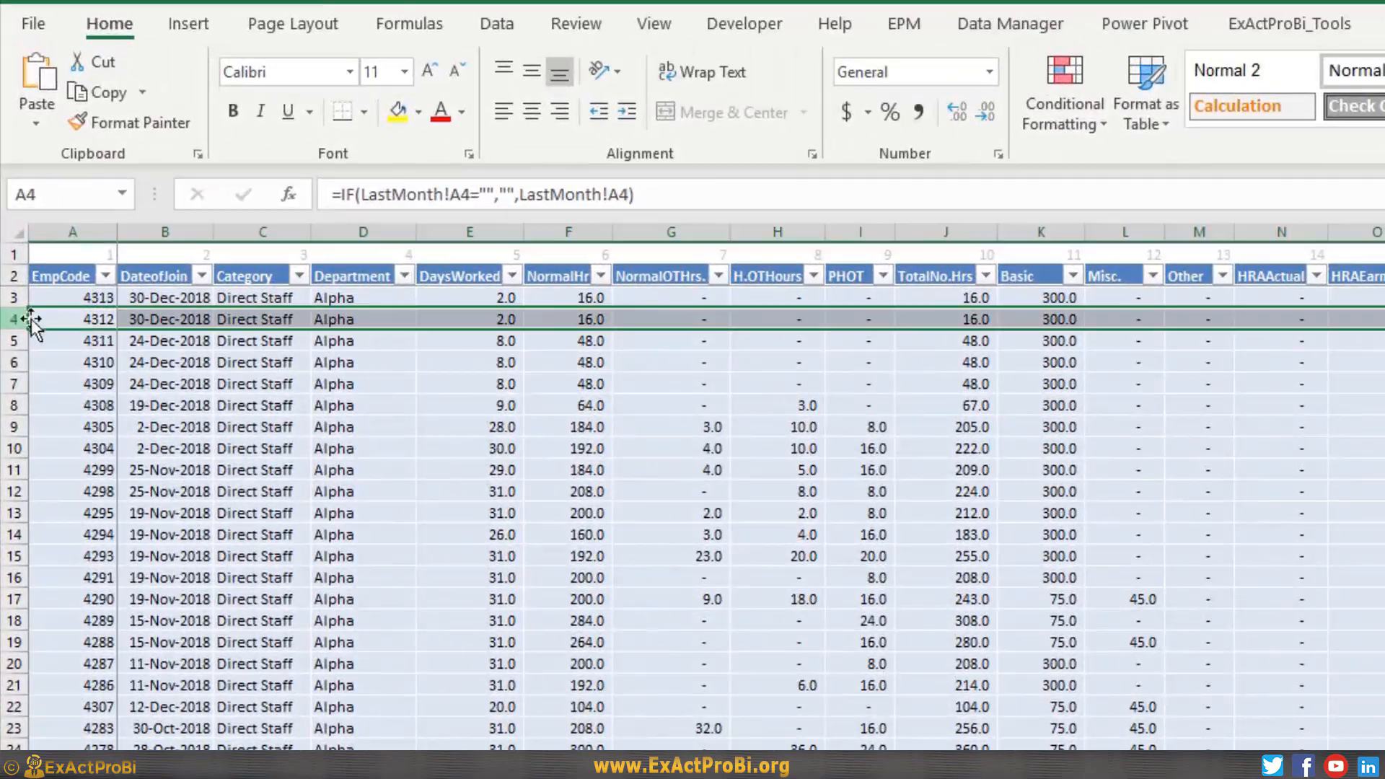
pyautogui.click(429, 318)
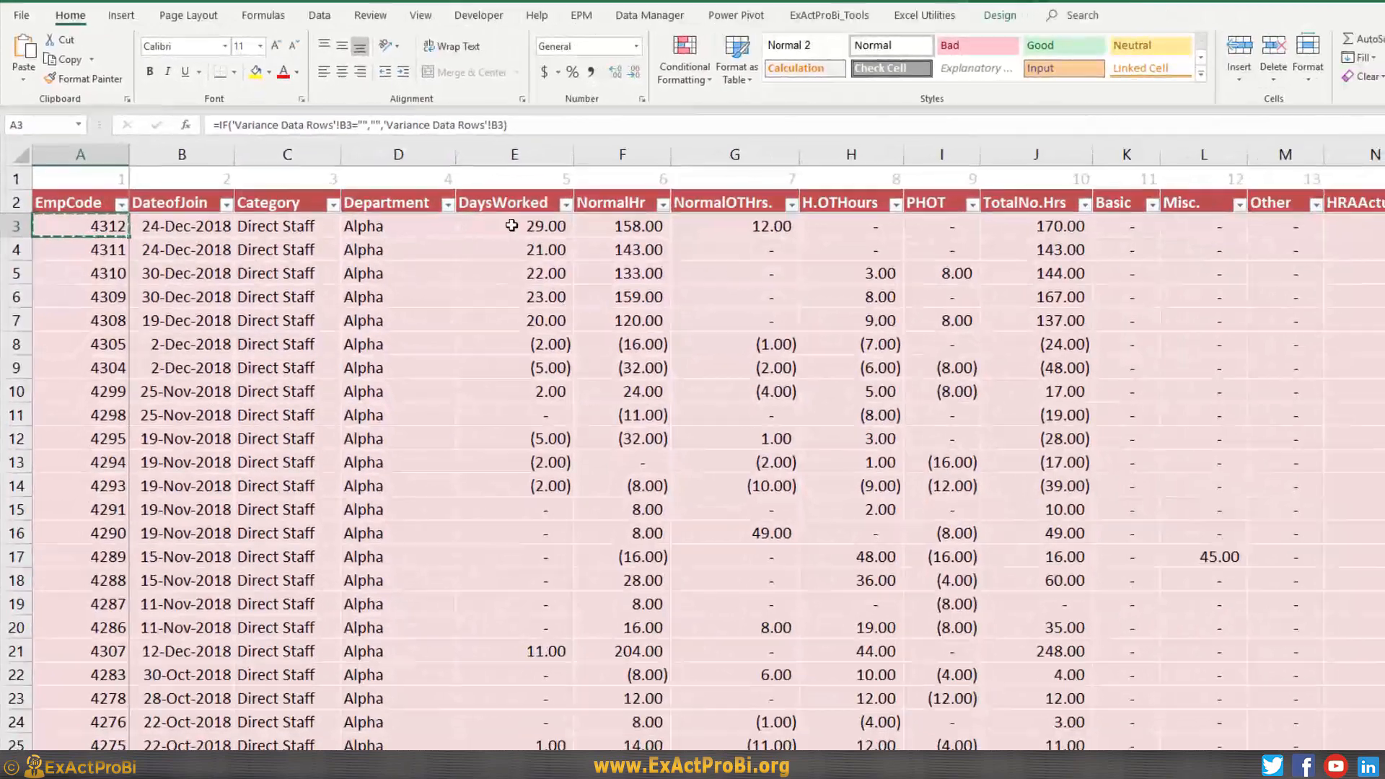
# - Evaluate the LastMonthTable VLOOKUP part of the E3 formula on Variance Employees in place, leaving the formula without saving the evaluation
pyautogui.doubleClick(514, 226)
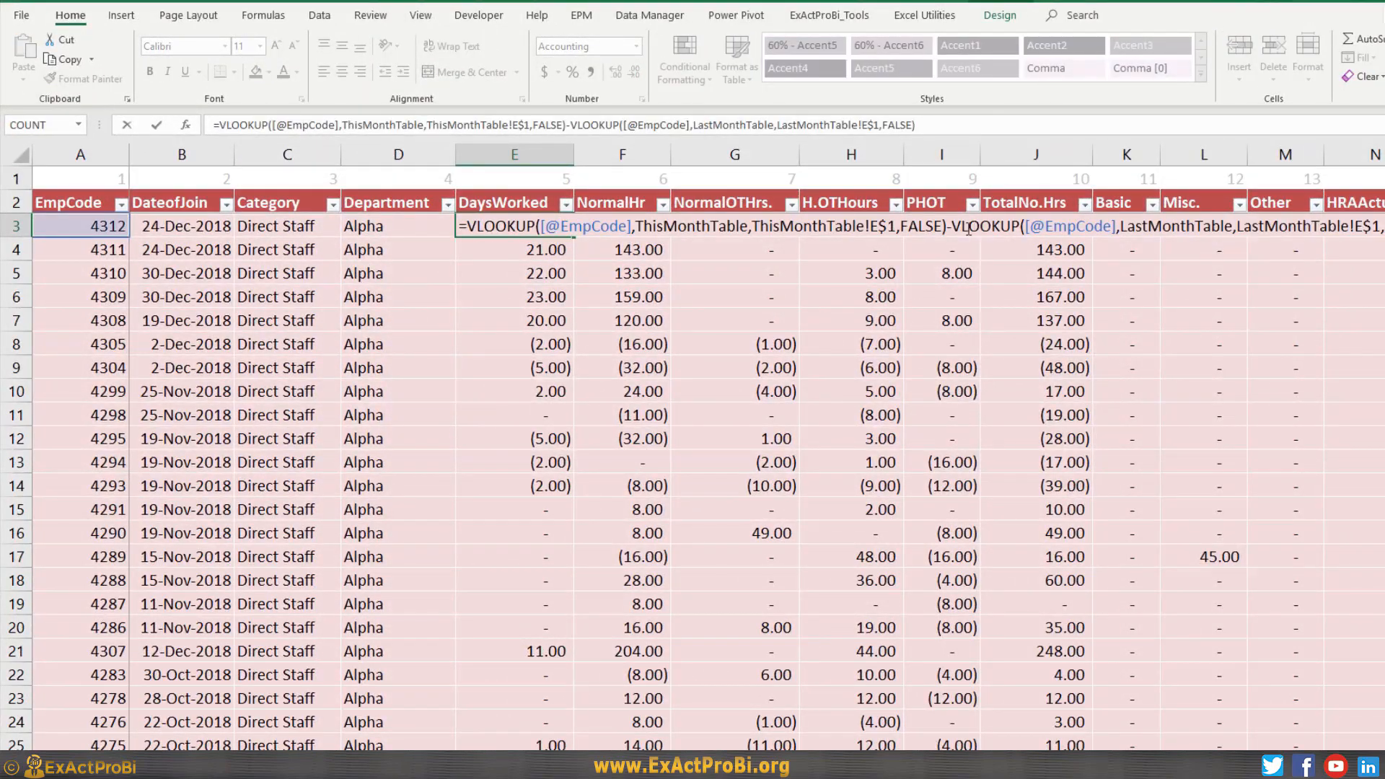
pyautogui.moveTo(956, 226); pyautogui.dragTo(1384, 225)
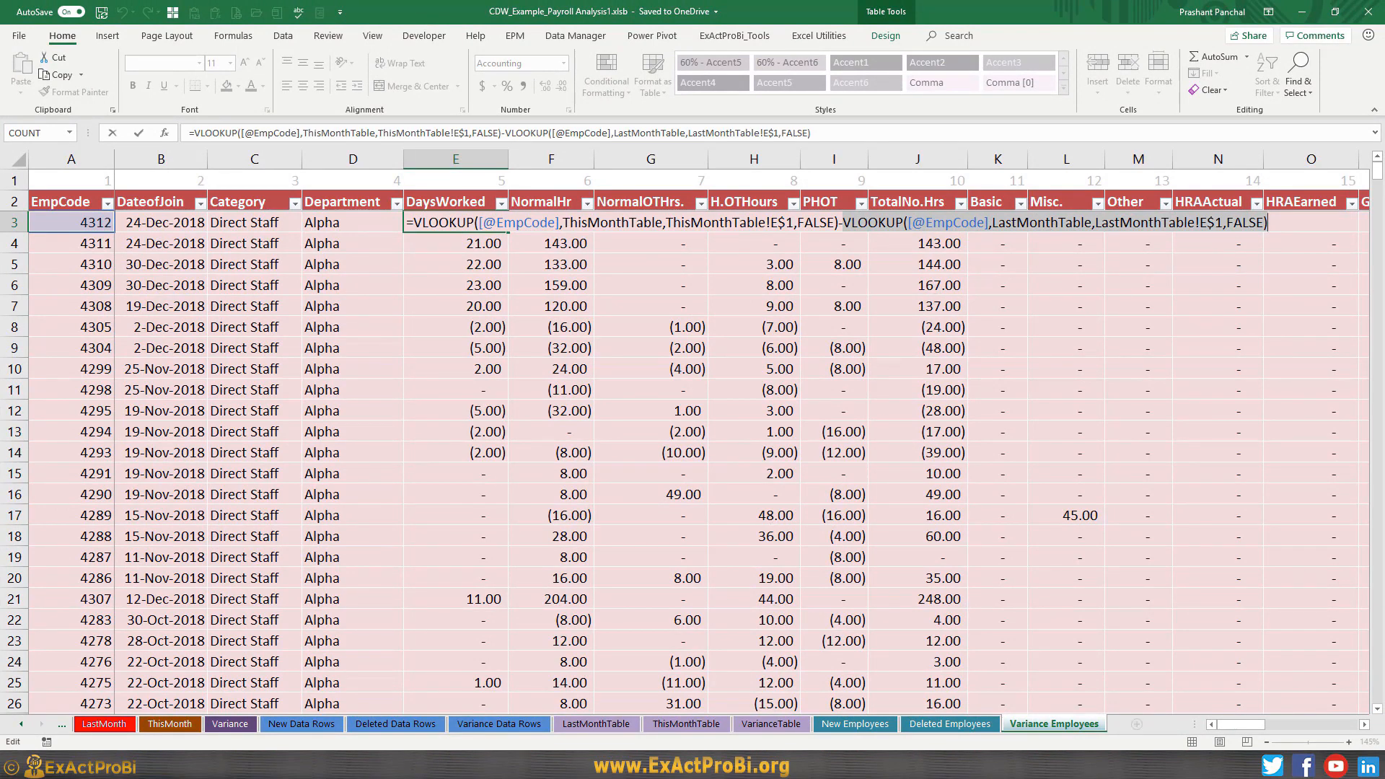
pyautogui.click(601, 726)
pyautogui.press('F9')
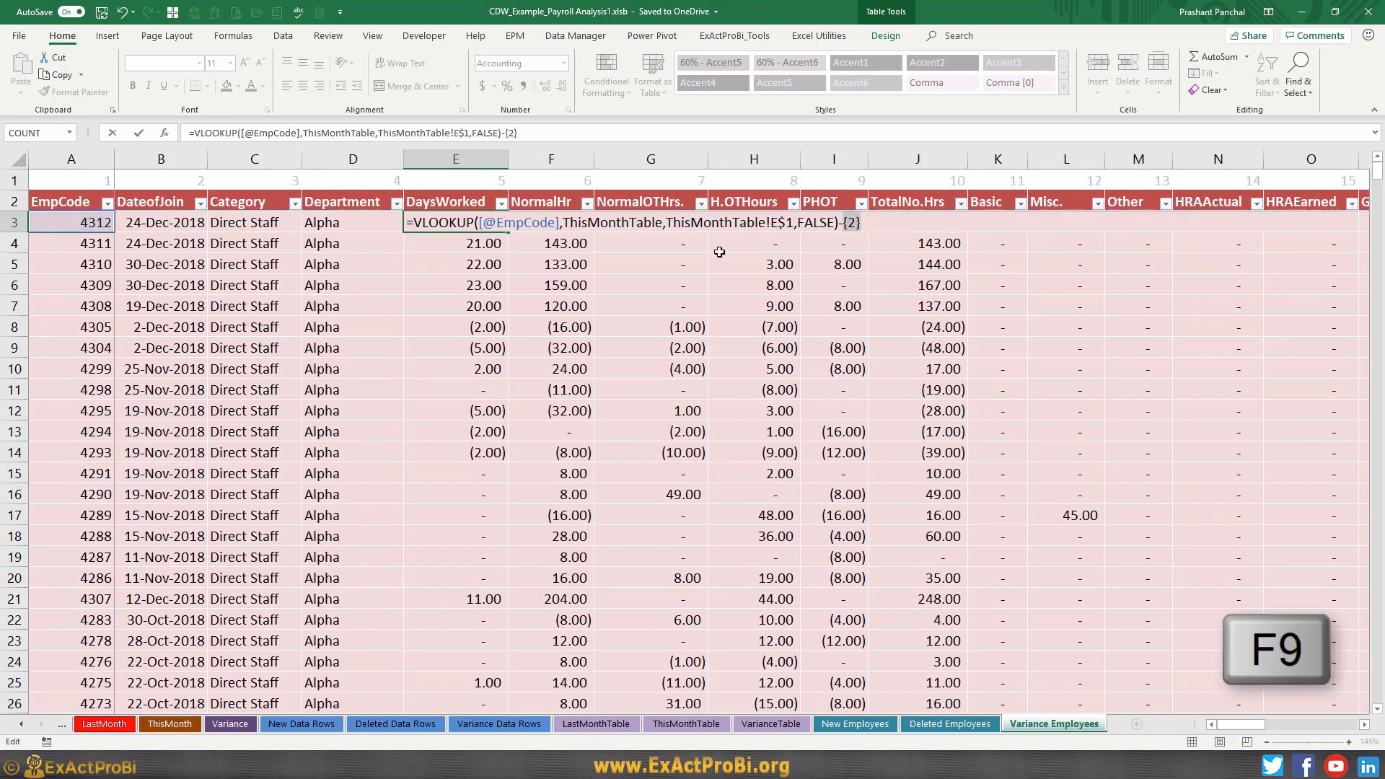
pyautogui.press('Escape')
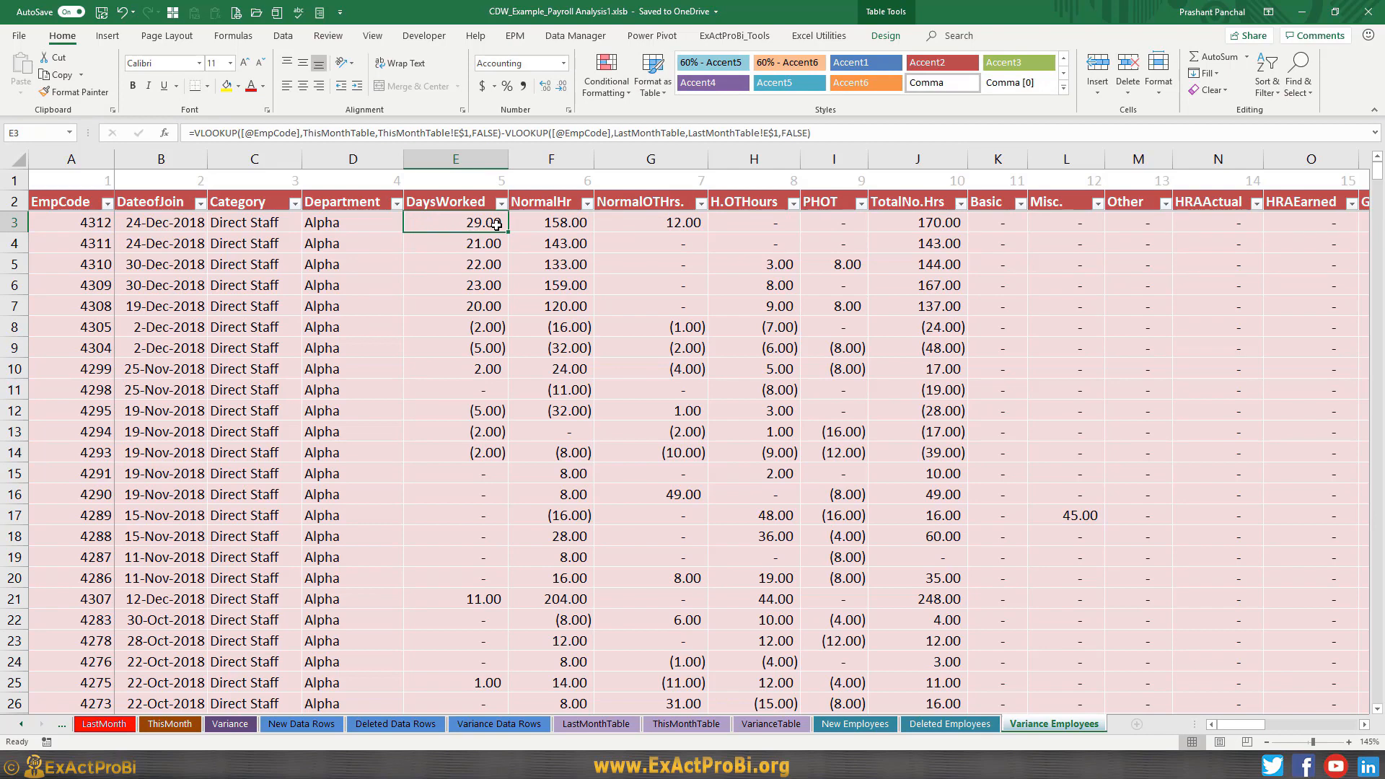
# - Inspect the NormalHr variance formula in F3 without editing it, and return to the DaysWorked cell E3
pyautogui.click(547, 225)
pyautogui.press('F2')
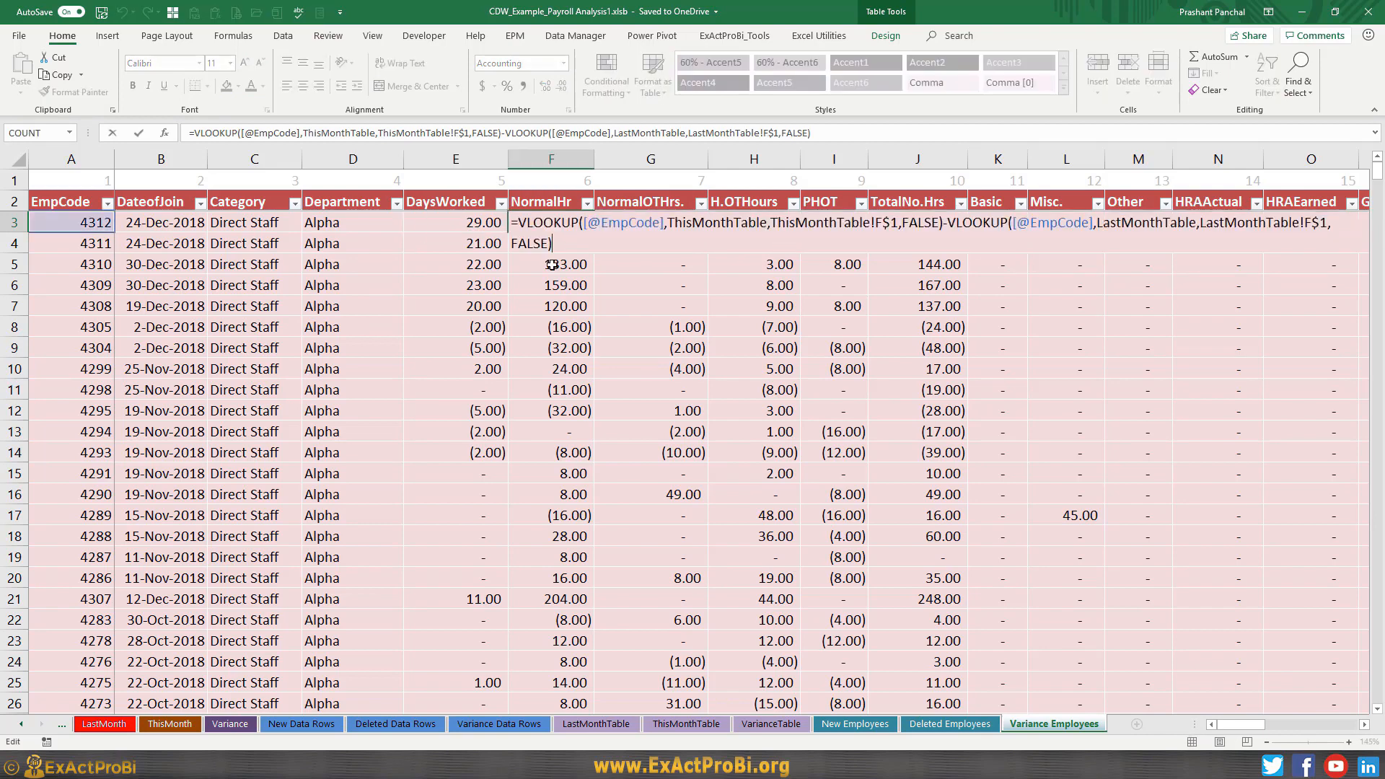
pyautogui.press('Escape')
pyautogui.click(448, 230)
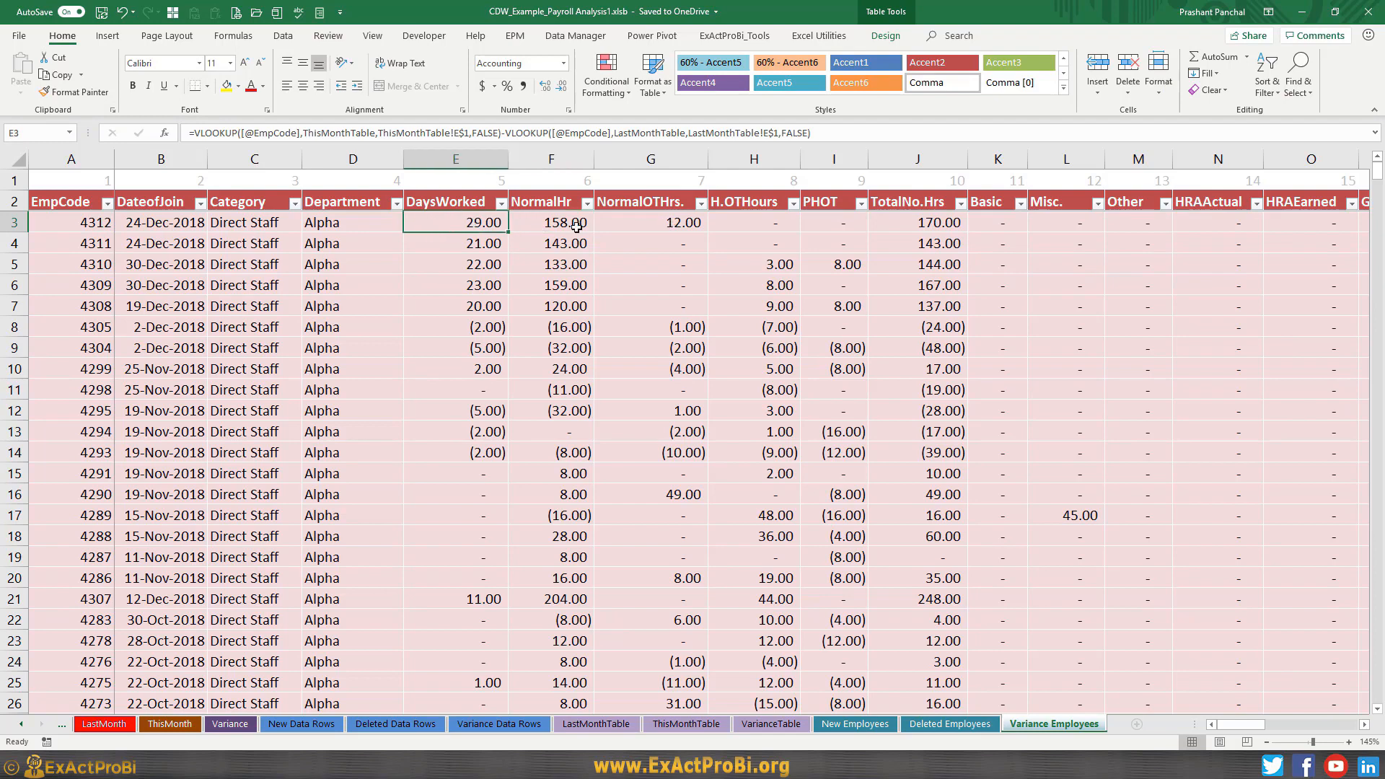
# - Evaluate both the ThisMonthTable and LastMonthTable VLOOKUP parts of the F3 NormalHr formula in place, discarding the evaluation
pyautogui.click(521, 229)
pyautogui.press('F2')
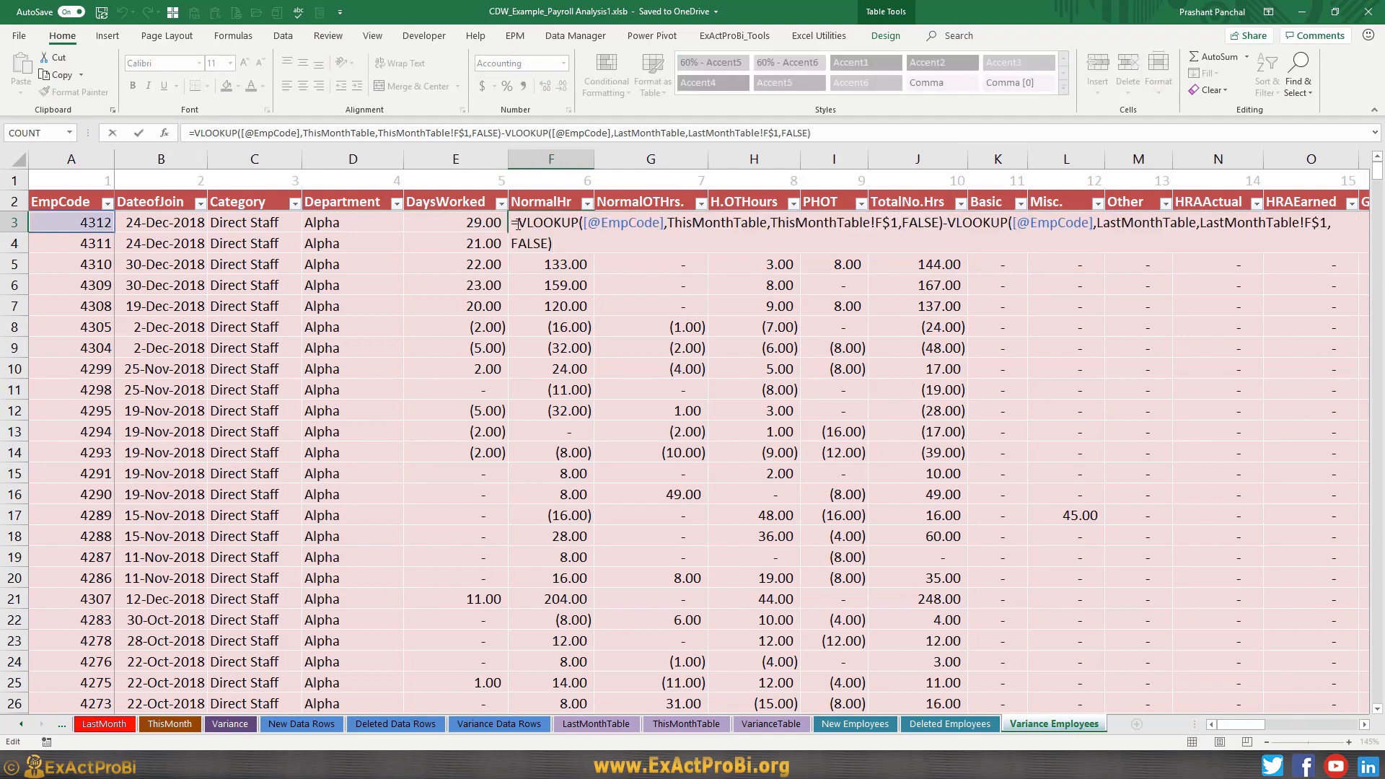
pyautogui.moveTo(519, 225); pyautogui.dragTo(942, 217)
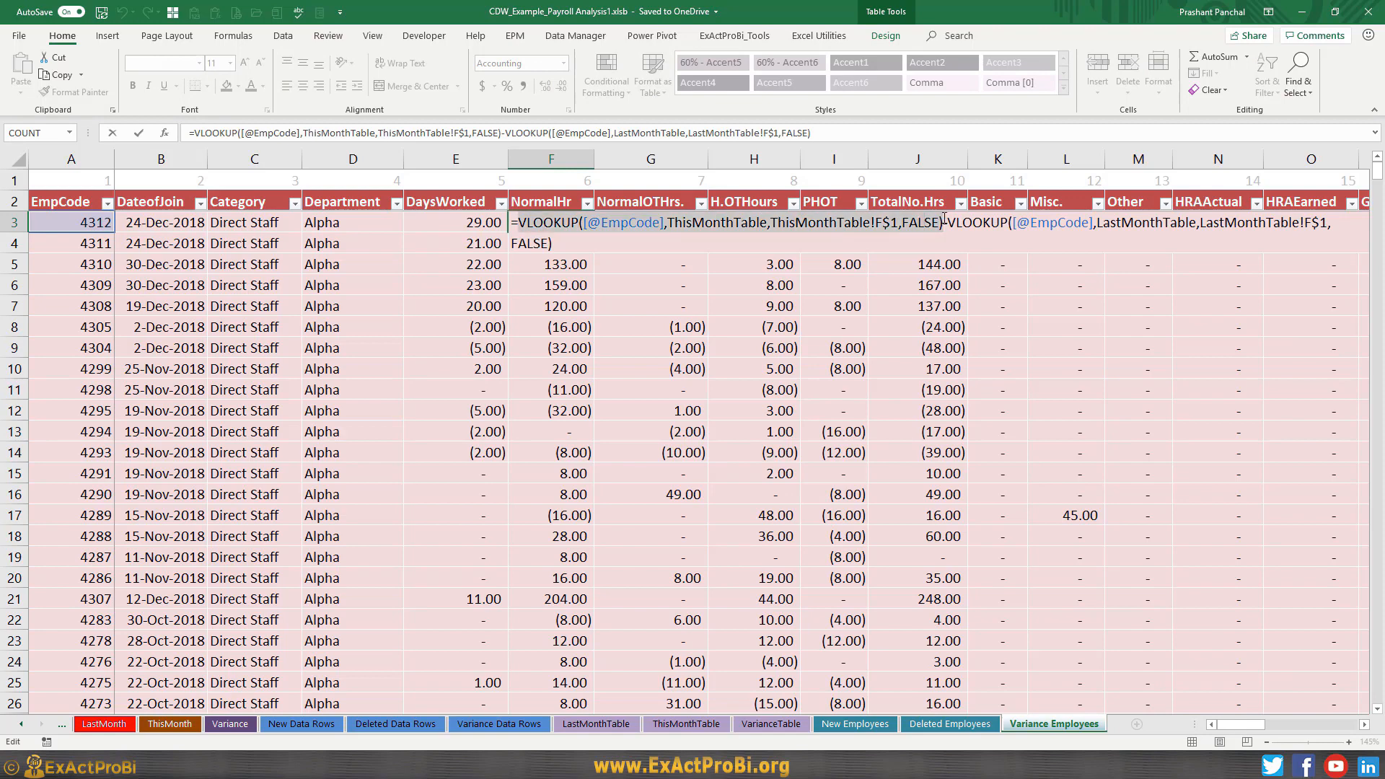
pyautogui.press('F9')
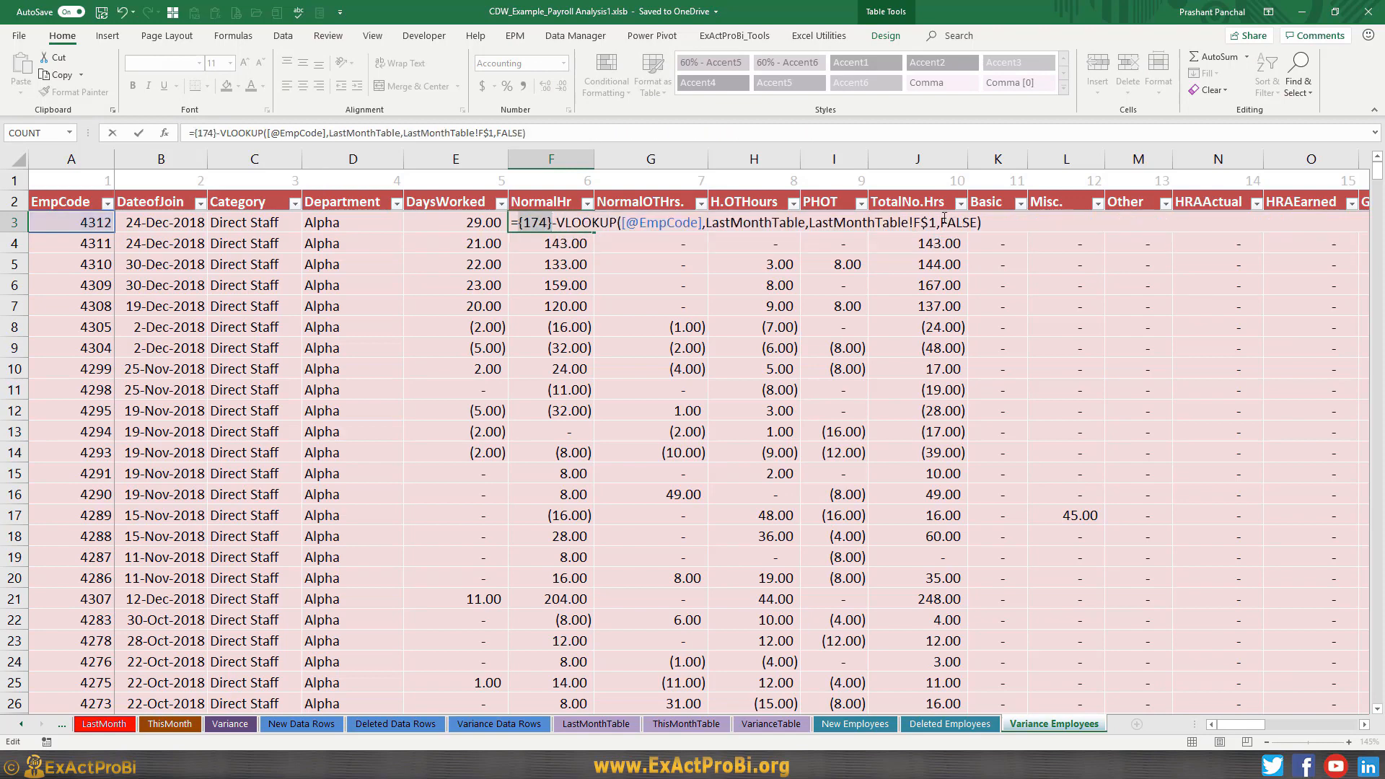
pyautogui.moveTo(560, 226); pyautogui.dragTo(1003, 228)
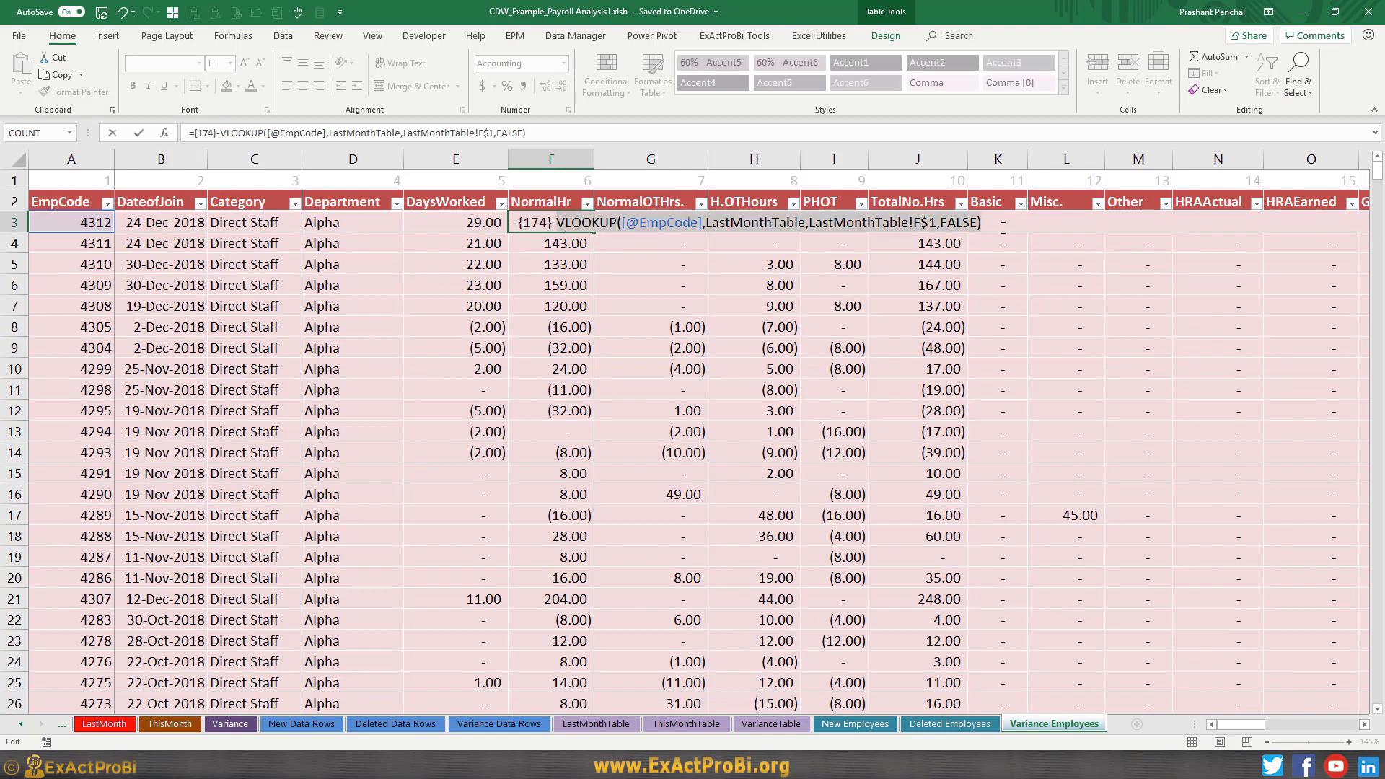
pyautogui.press('F9')
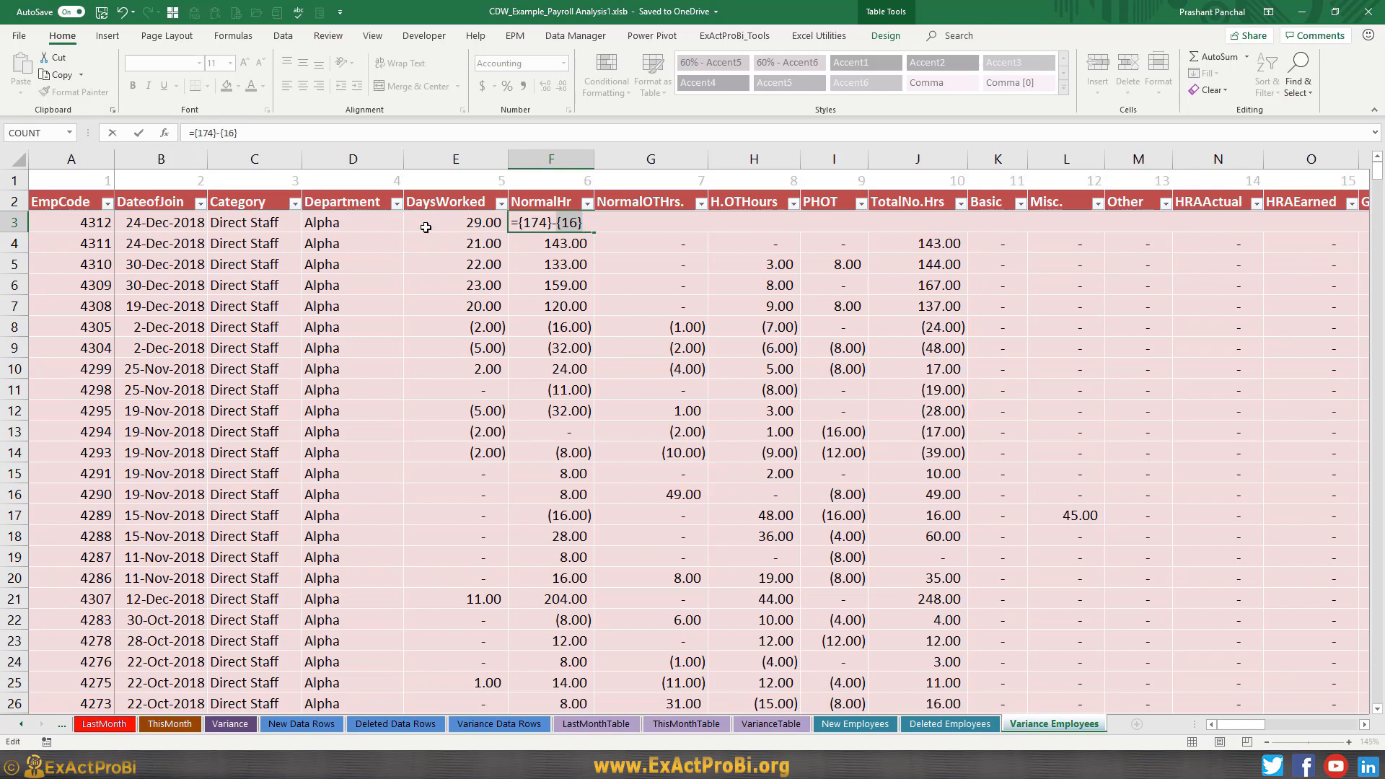
pyautogui.press('Escape')
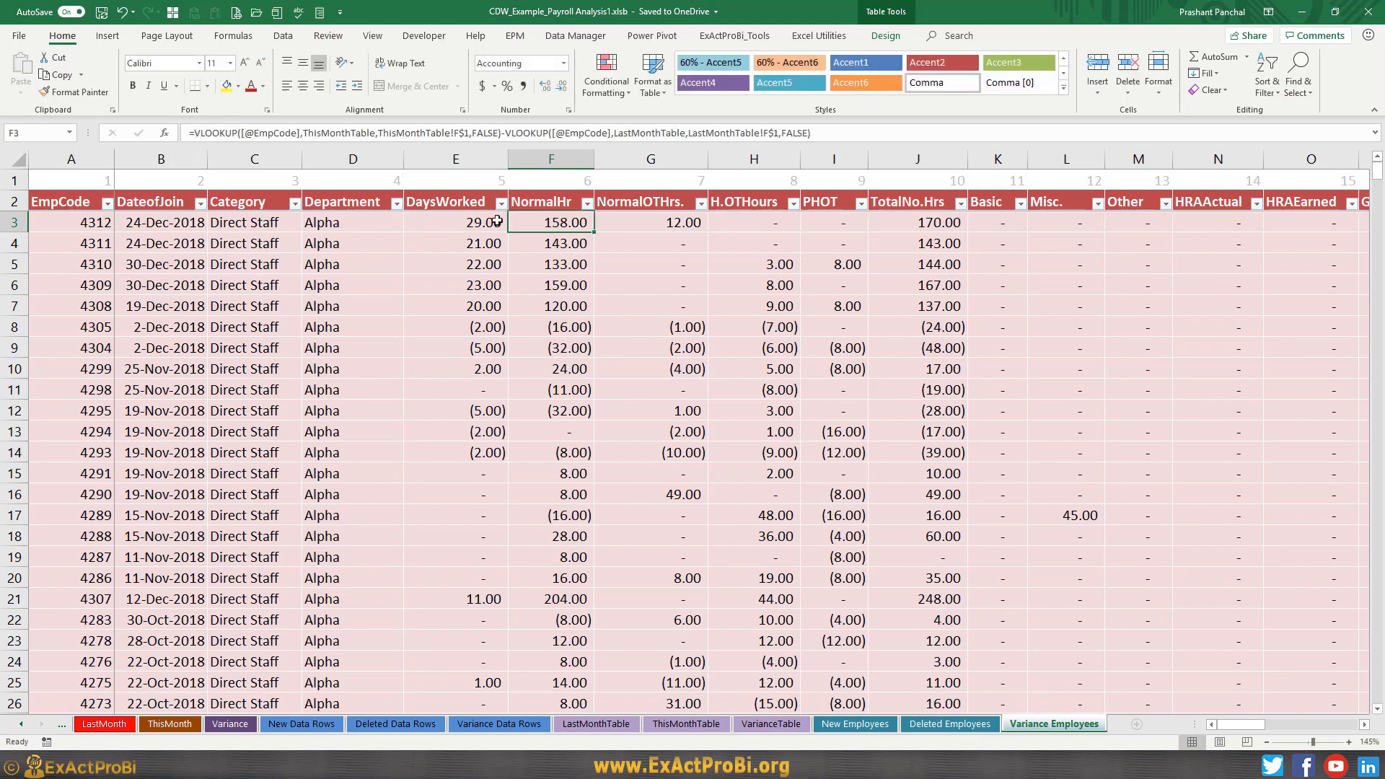
# - Check the row 3 variance formulas for NormalOTHrs. and Net Earned, and return to the NormalHr cell F3
pyautogui.press('Right')
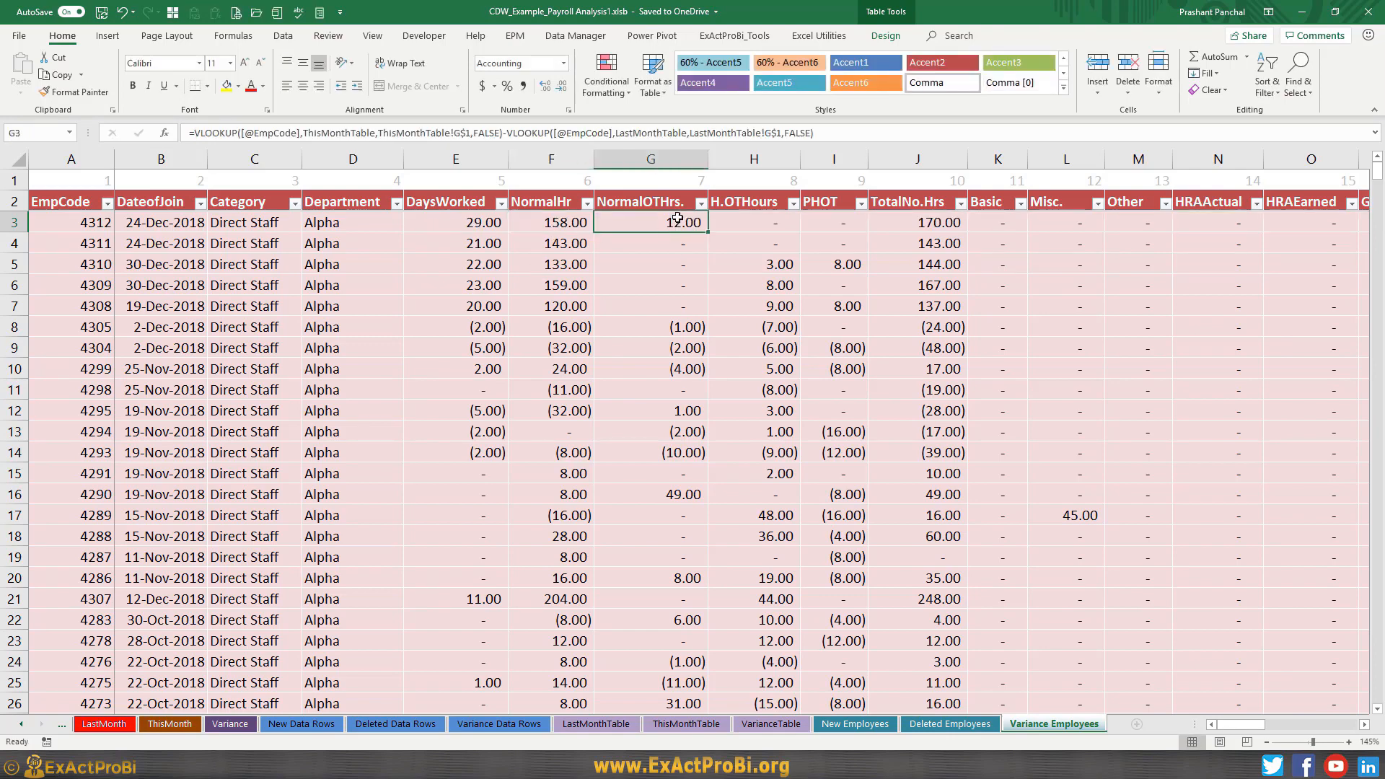
pyautogui.moveTo(1227, 726); pyautogui.dragTo(1331, 738)
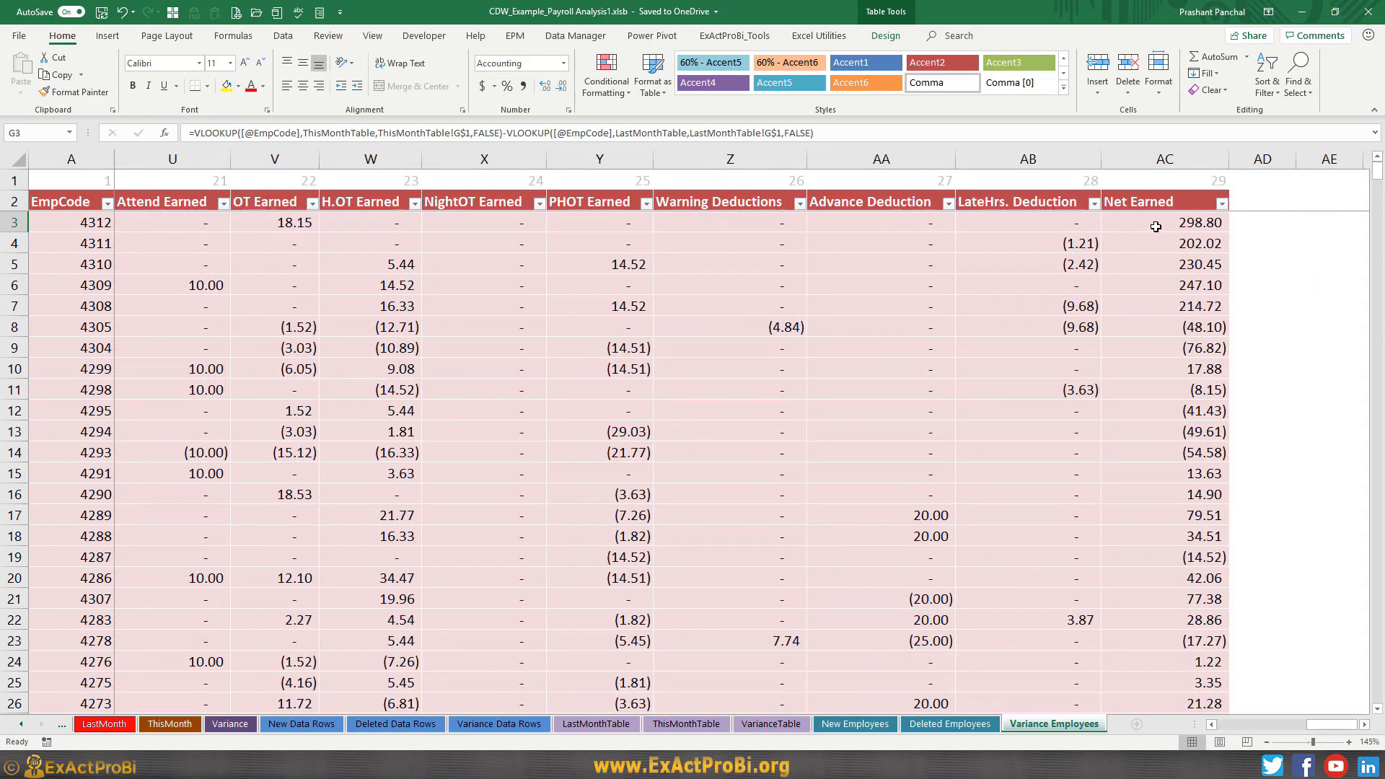
pyautogui.click(1156, 227)
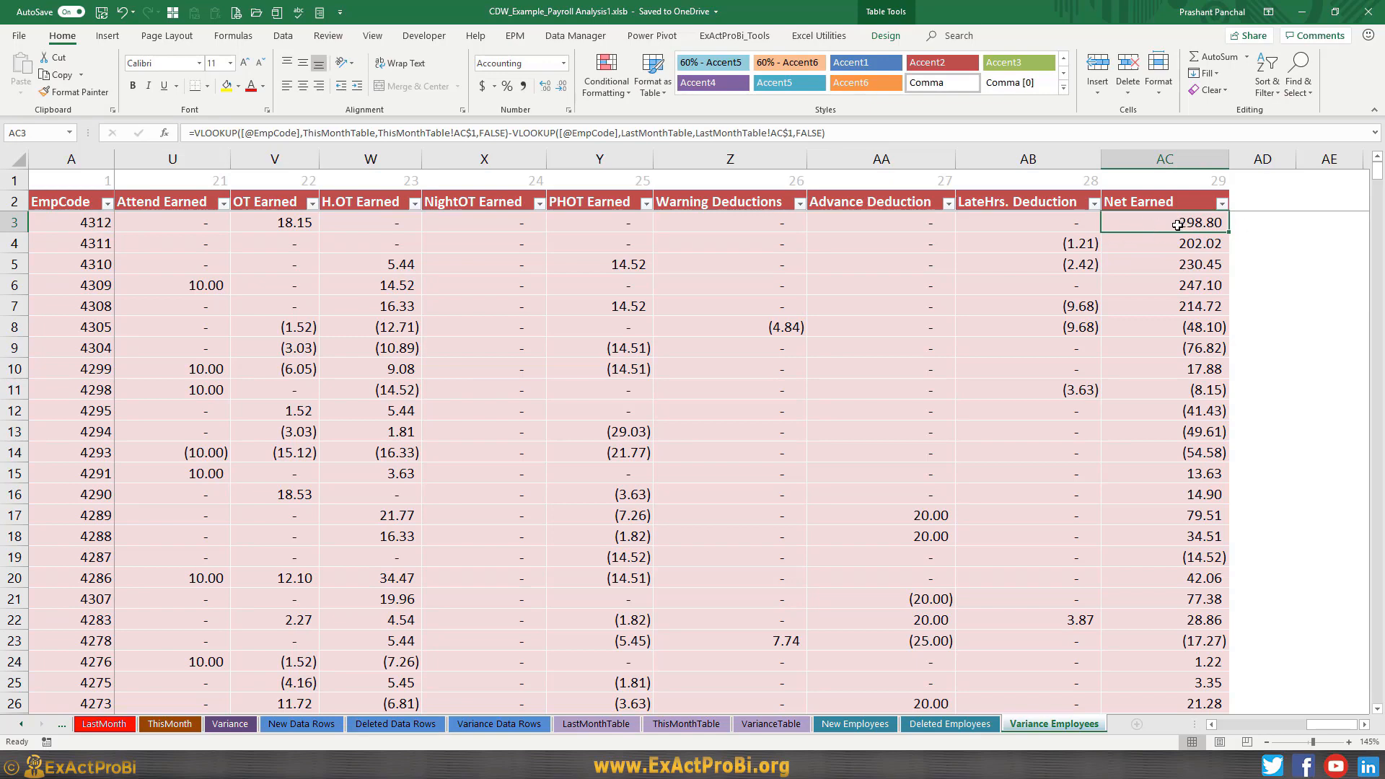
pyautogui.moveTo(1301, 726); pyautogui.dragTo(1179, 732)
pyautogui.click(481, 216)
pyautogui.press('Right')
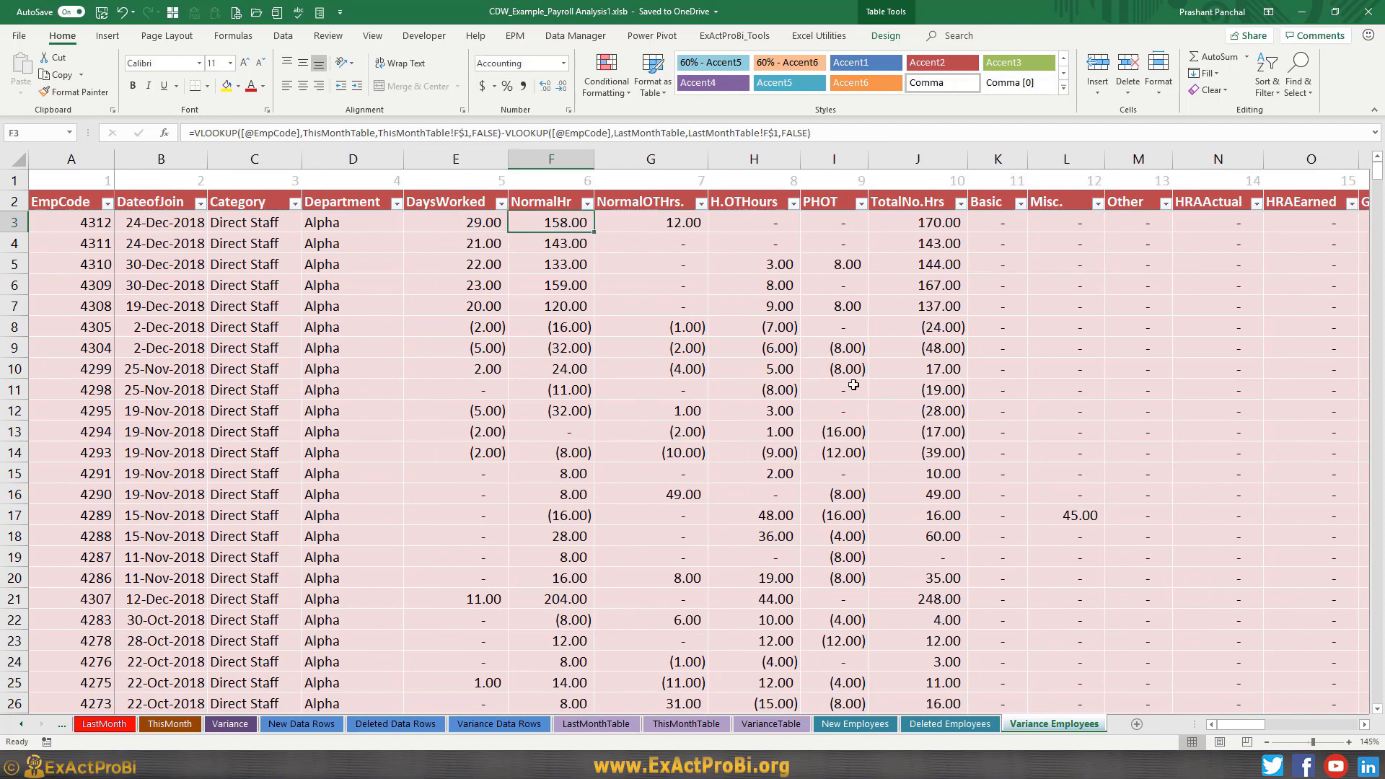
# - Inspect the DaysWorked variance formula in E8 on Variance Employees, leaving it unedited
pyautogui.scroll(-9, 854, 384)
pyautogui.scroll(9, 672, 406)
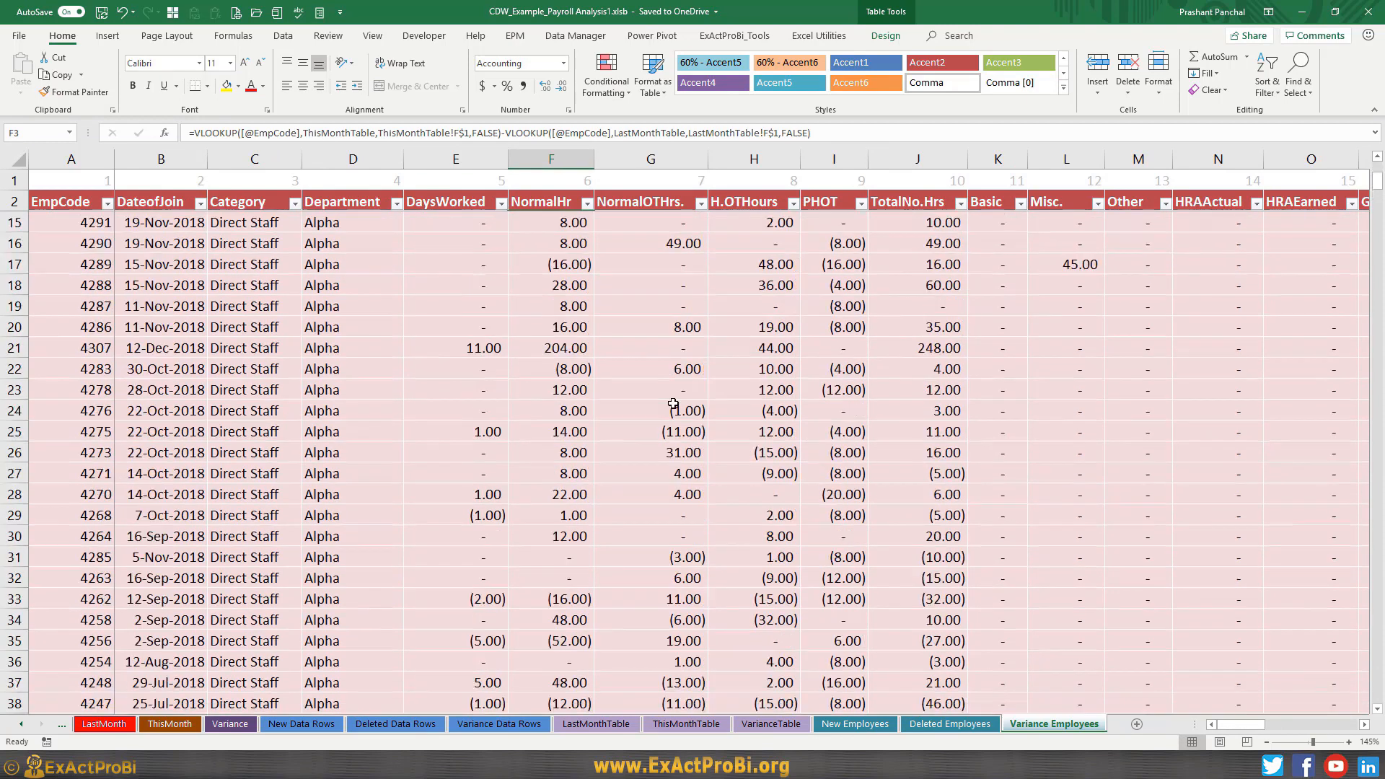
pyautogui.click(691, 315)
pyautogui.click(688, 328)
pyautogui.click(484, 332)
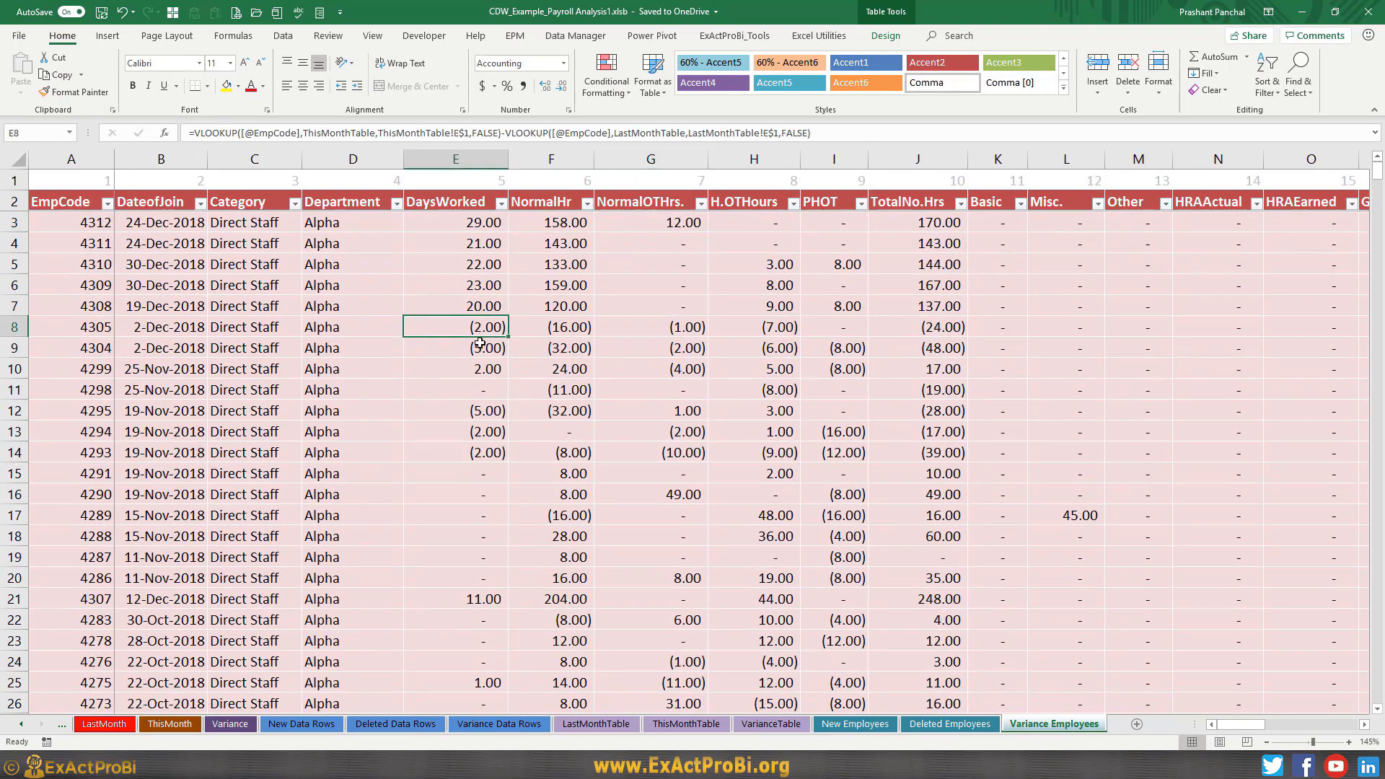
pyautogui.press('F2')
pyautogui.press('Escape')
# - Examine the row 8 employee's variances from EmpCode and DaysWorked through TotalNo.Hrs to Net Earned
pyautogui.click(74, 329)
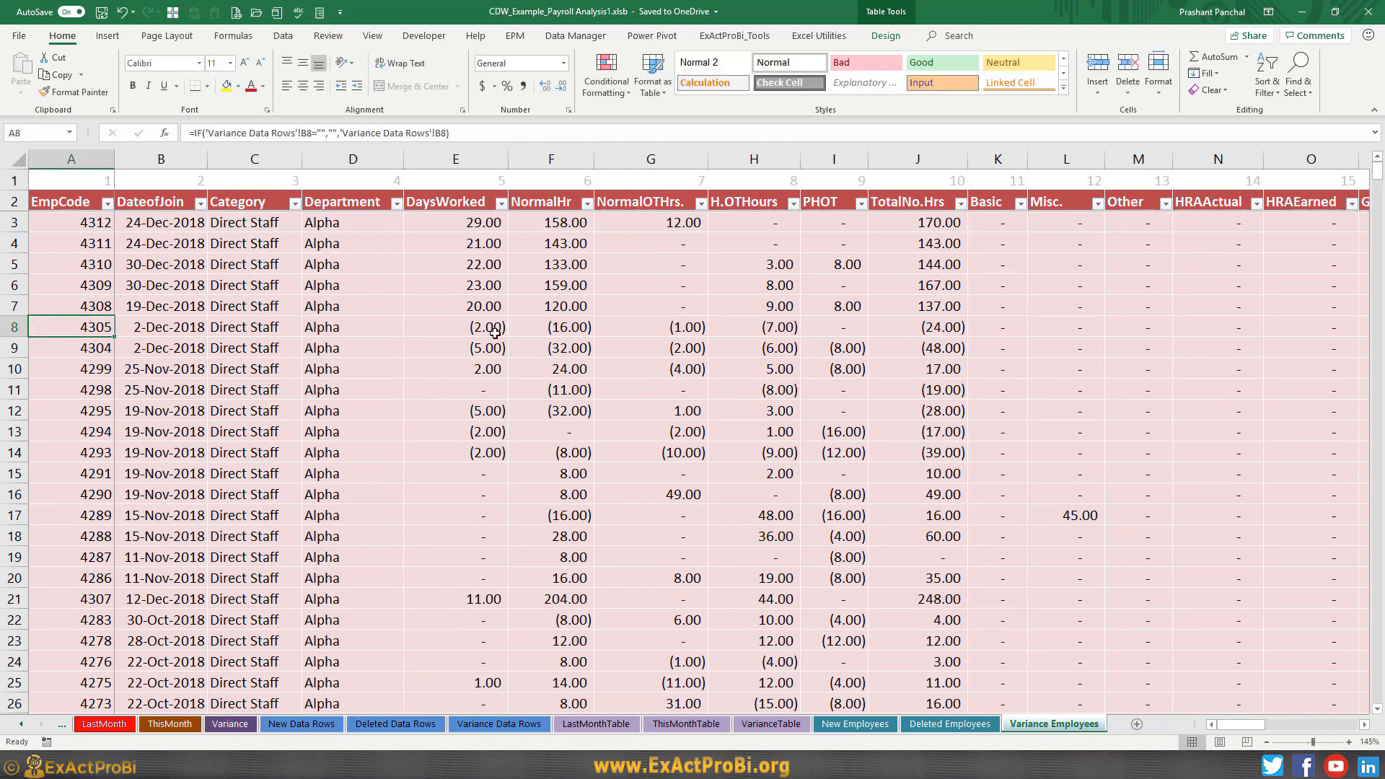
pyautogui.click(468, 330)
pyautogui.click(960, 327)
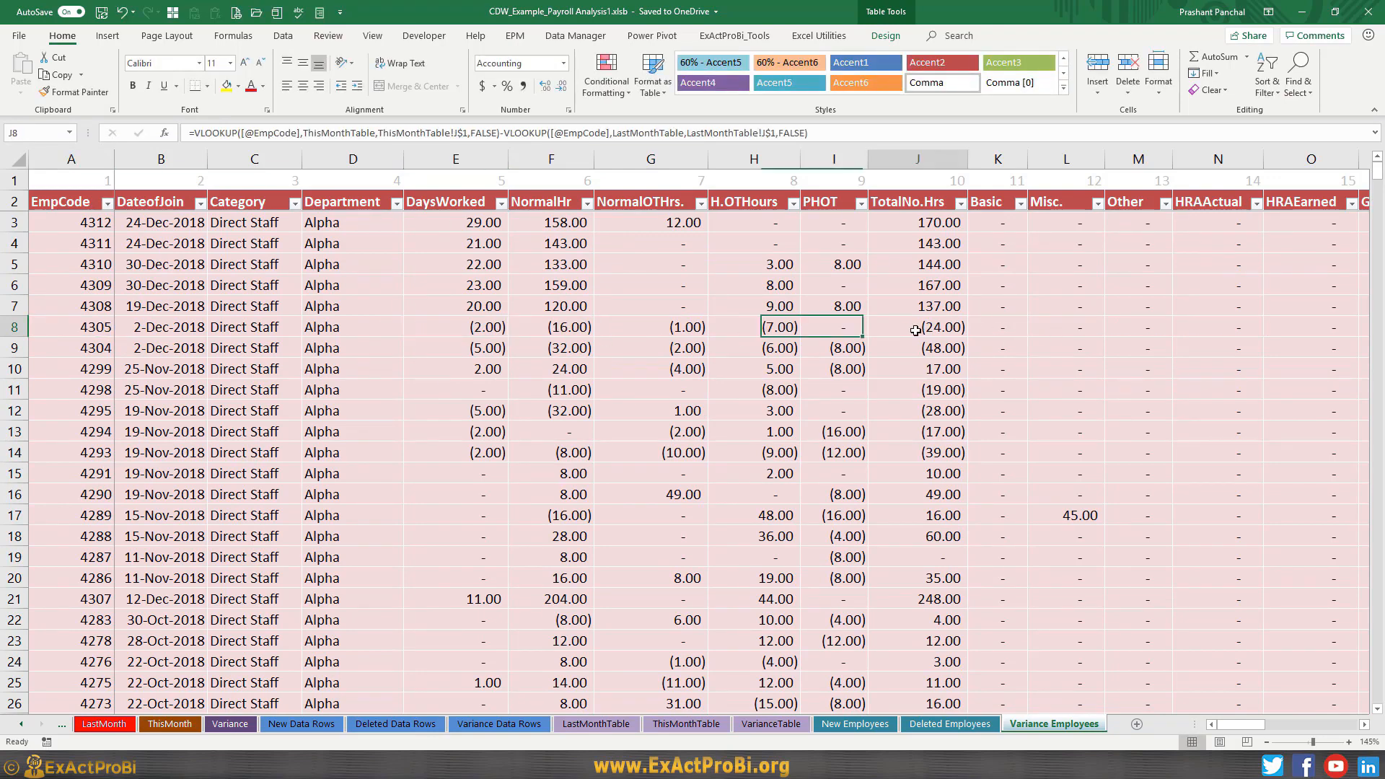
pyautogui.moveTo(1244, 727); pyautogui.dragTo(1158, 735)
pyautogui.click(1198, 328)
# - Look through the variance rows down the Variance Employees table, return to its first rows and zoom out to 85%
pyautogui.scroll(-15, 648, 406)
pyautogui.scroll(-19, 485, 397)
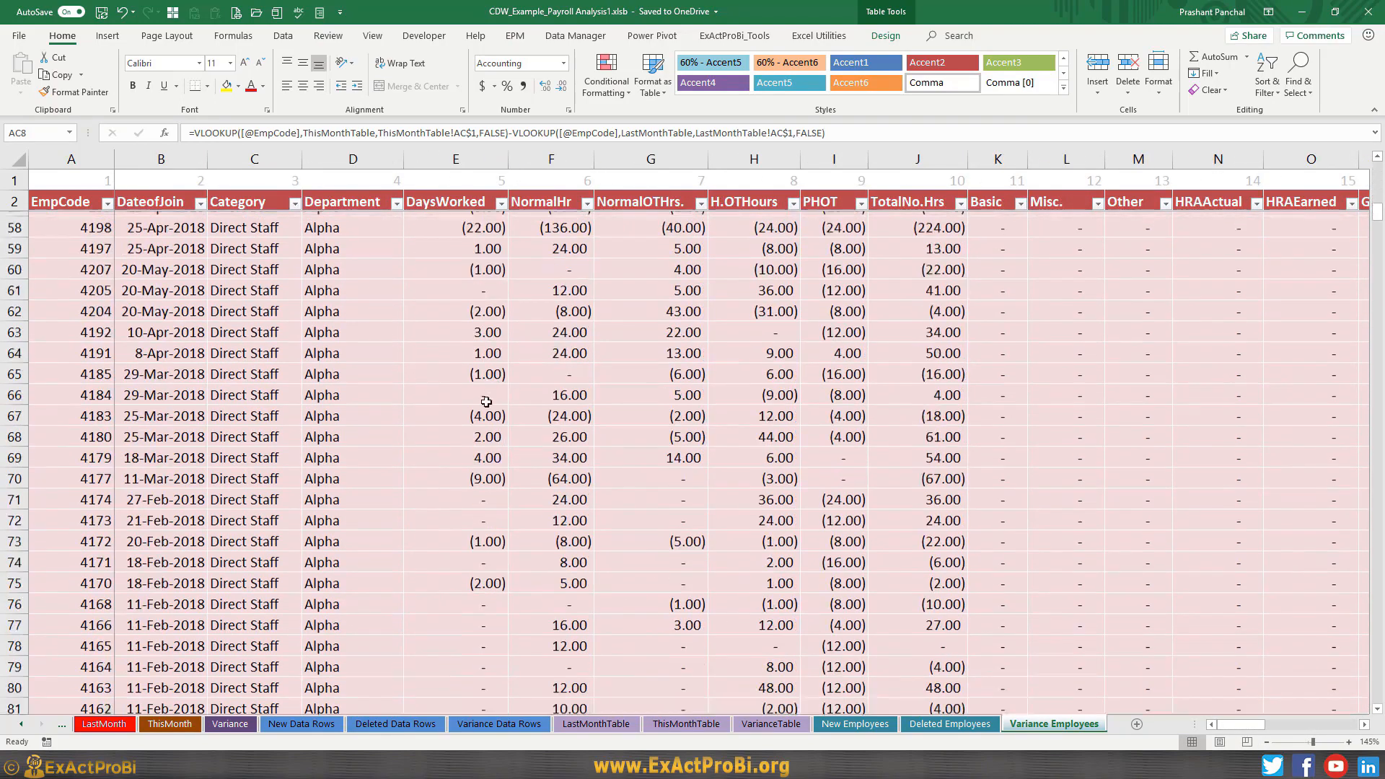
pyautogui.click(831, 369)
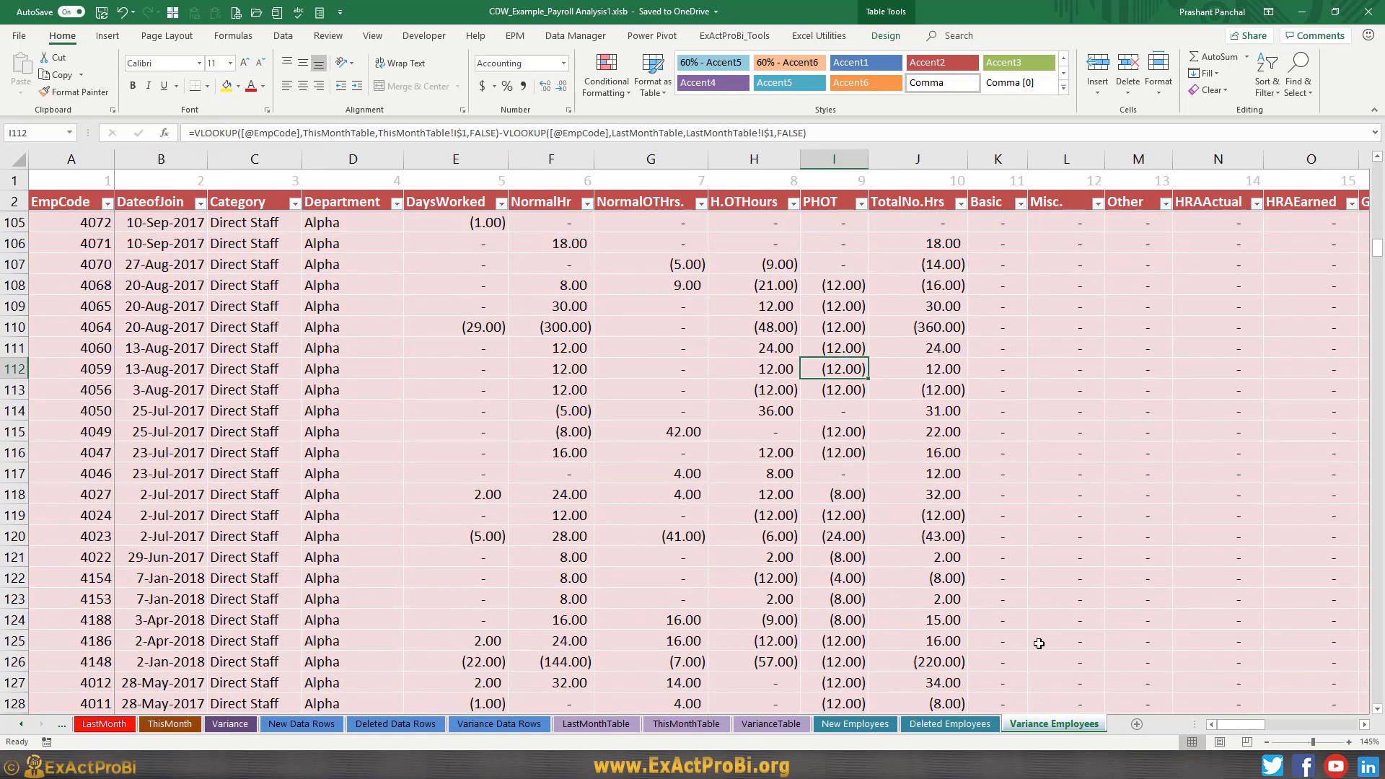
pyautogui.scroll(-20, 637, 430)
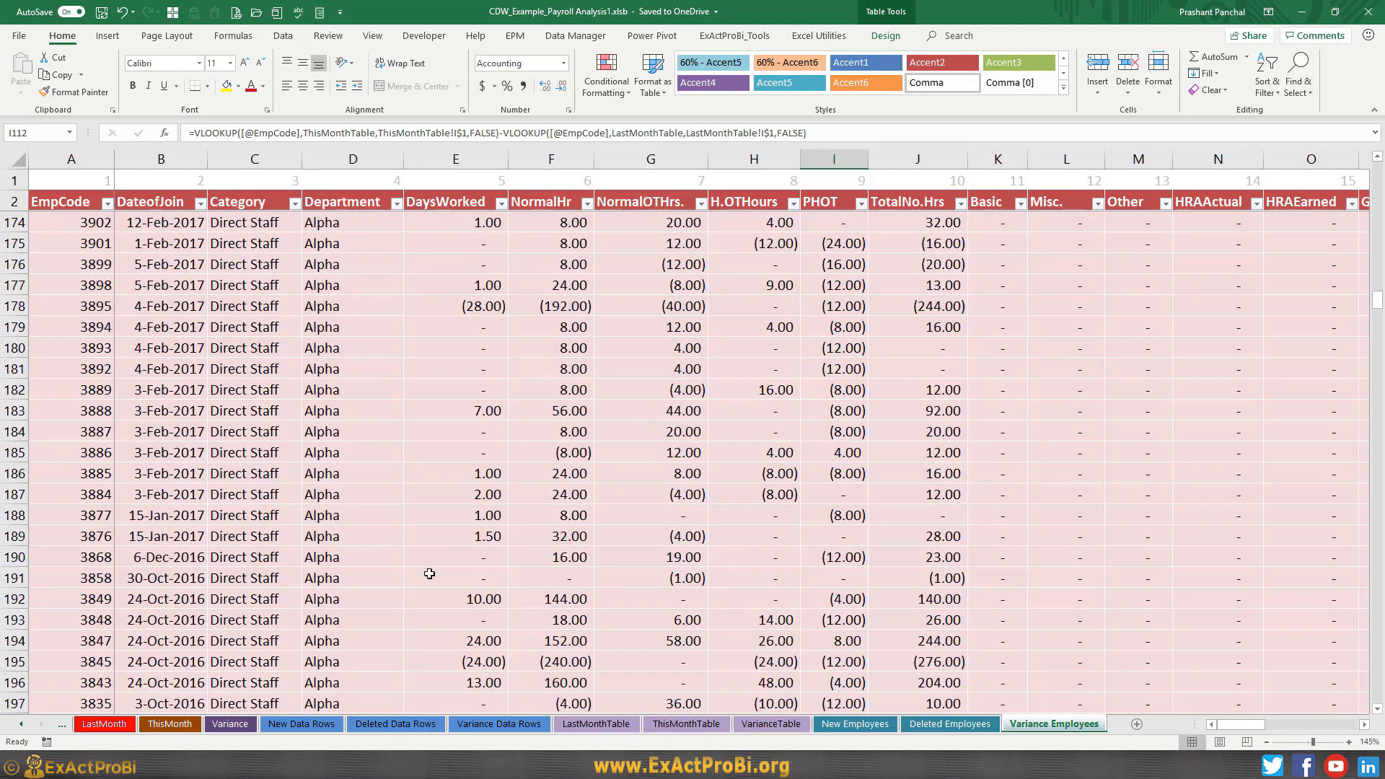
pyautogui.click(647, 428)
pyautogui.scroll(20, 570, 433)
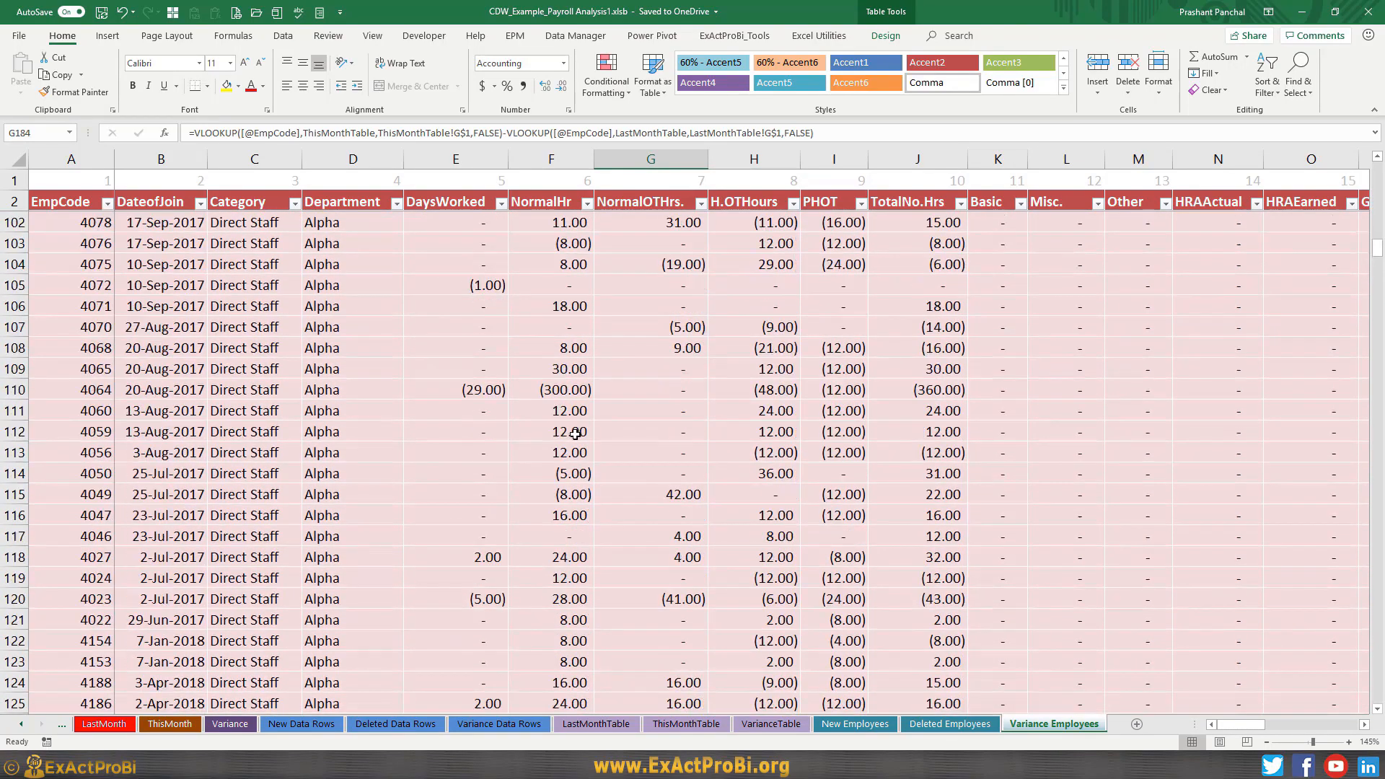
pyautogui.scroll(20, 576, 444)
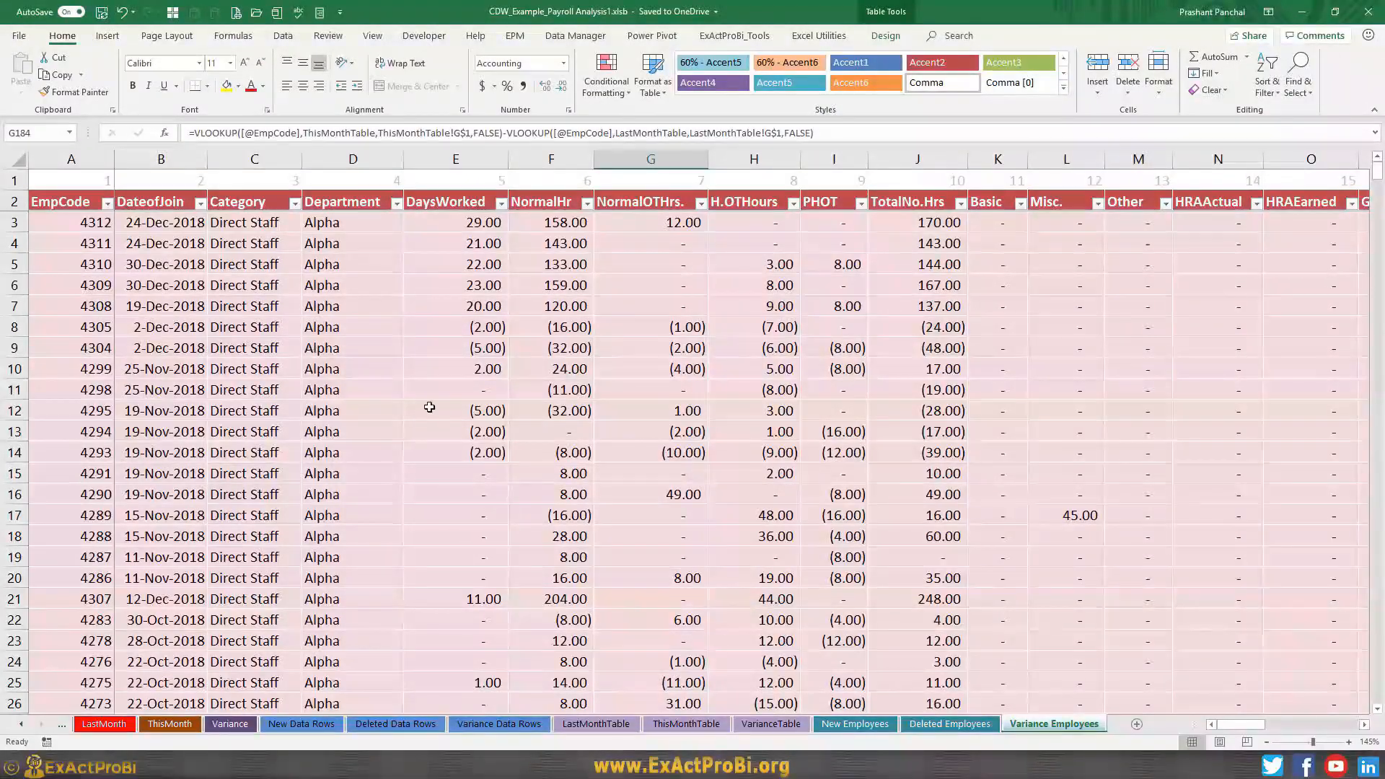
pyautogui.scroll(-4, 443, 415)
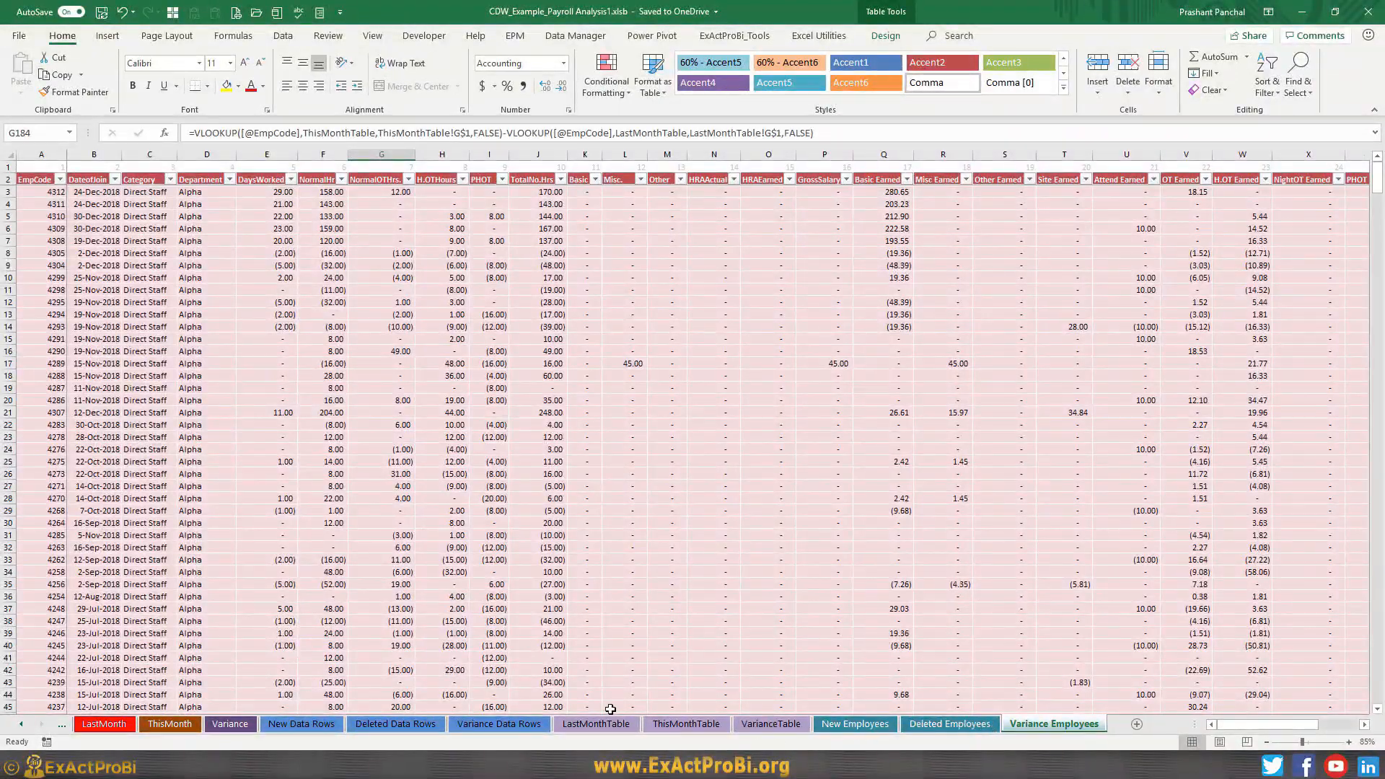
# - Review the Deleted Employees, New Employees, Variance Data Rows, LastMonthTable, ThisMonthTable and VarianceTable sheets in turn
pyautogui.click(958, 725)
pyautogui.click(842, 724)
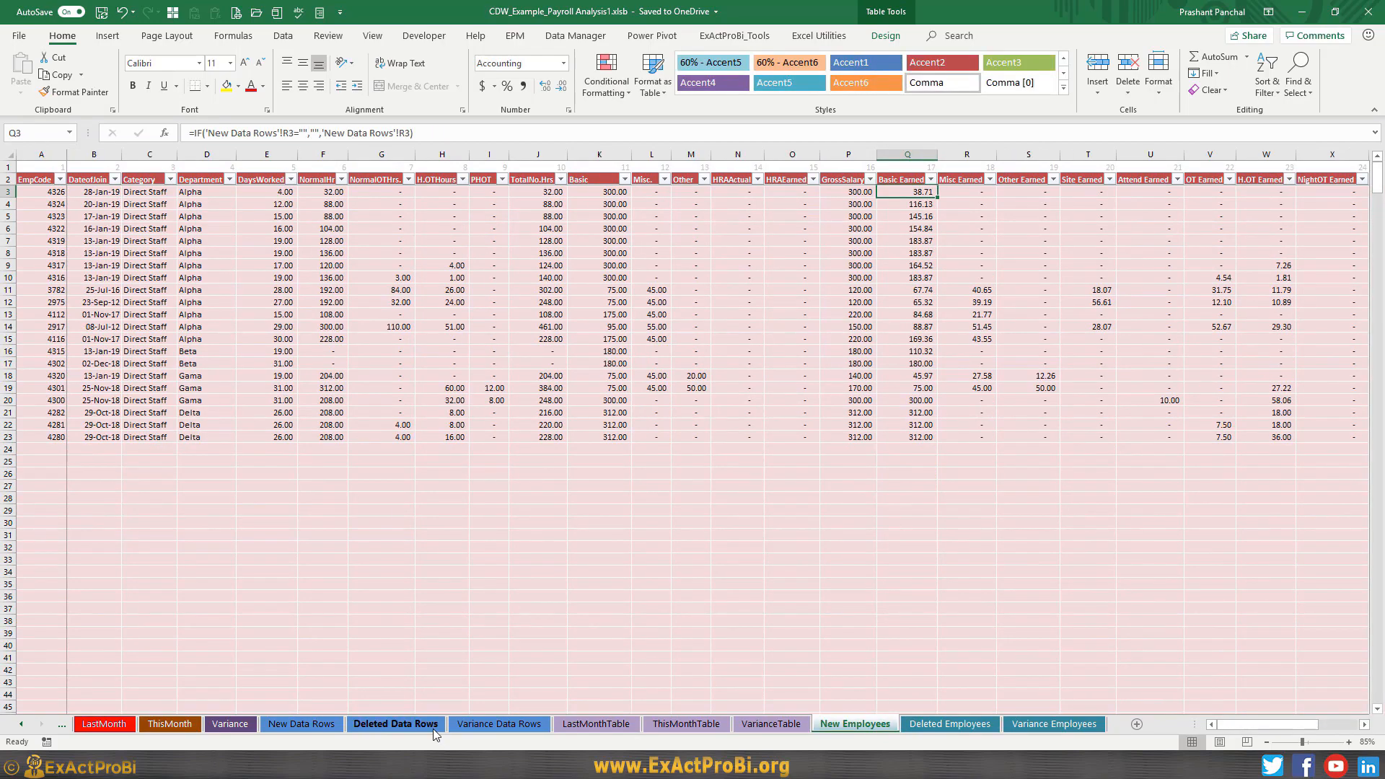
pyautogui.click(500, 724)
pyautogui.click(635, 727)
pyautogui.click(710, 726)
pyautogui.click(763, 725)
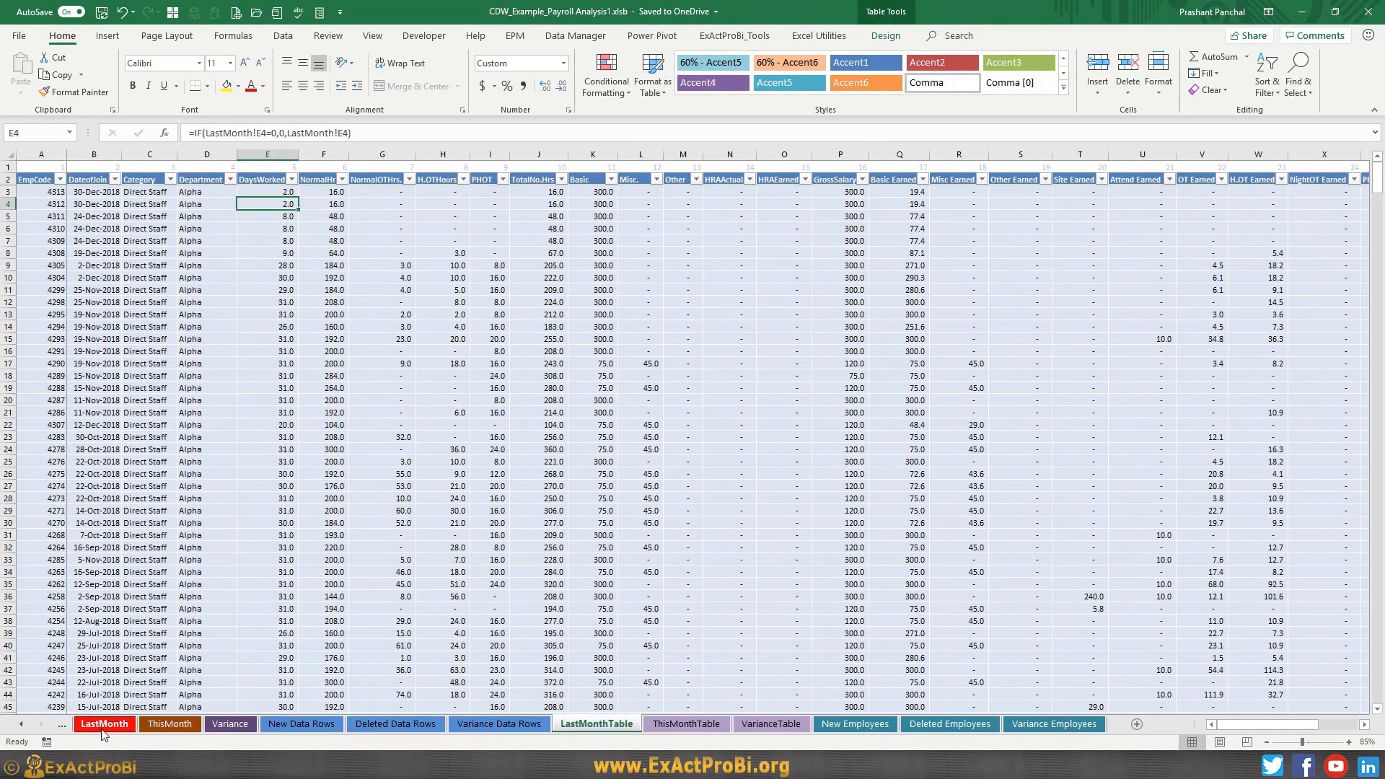
# - Open the Dashboards sheet and go through the payroll variation summary headings from Emp Count to Attend Earned
pyautogui.click(22, 726)
pyautogui.click(22, 726)
pyautogui.click(191, 725)
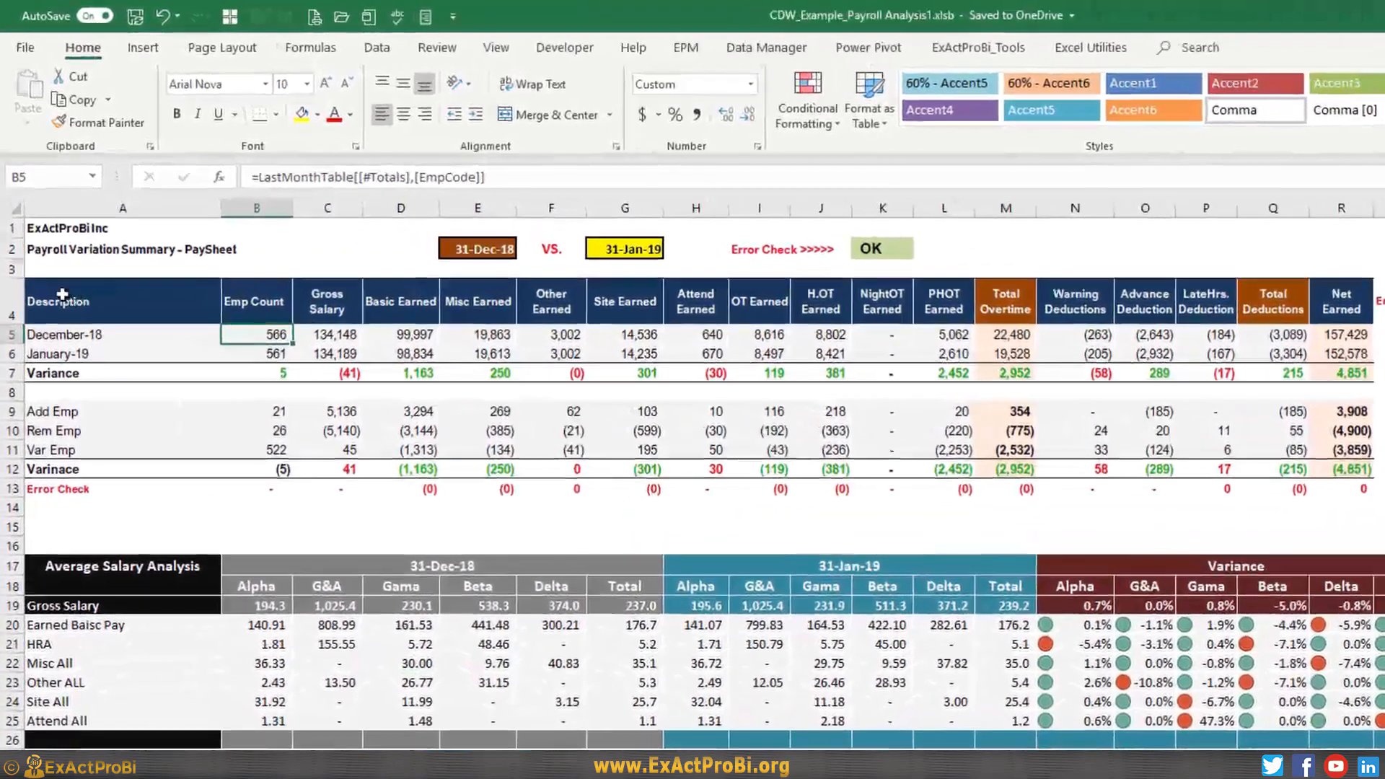
pyautogui.moveTo(50, 255); pyautogui.dragTo(1141, 405)
pyautogui.click(275, 306)
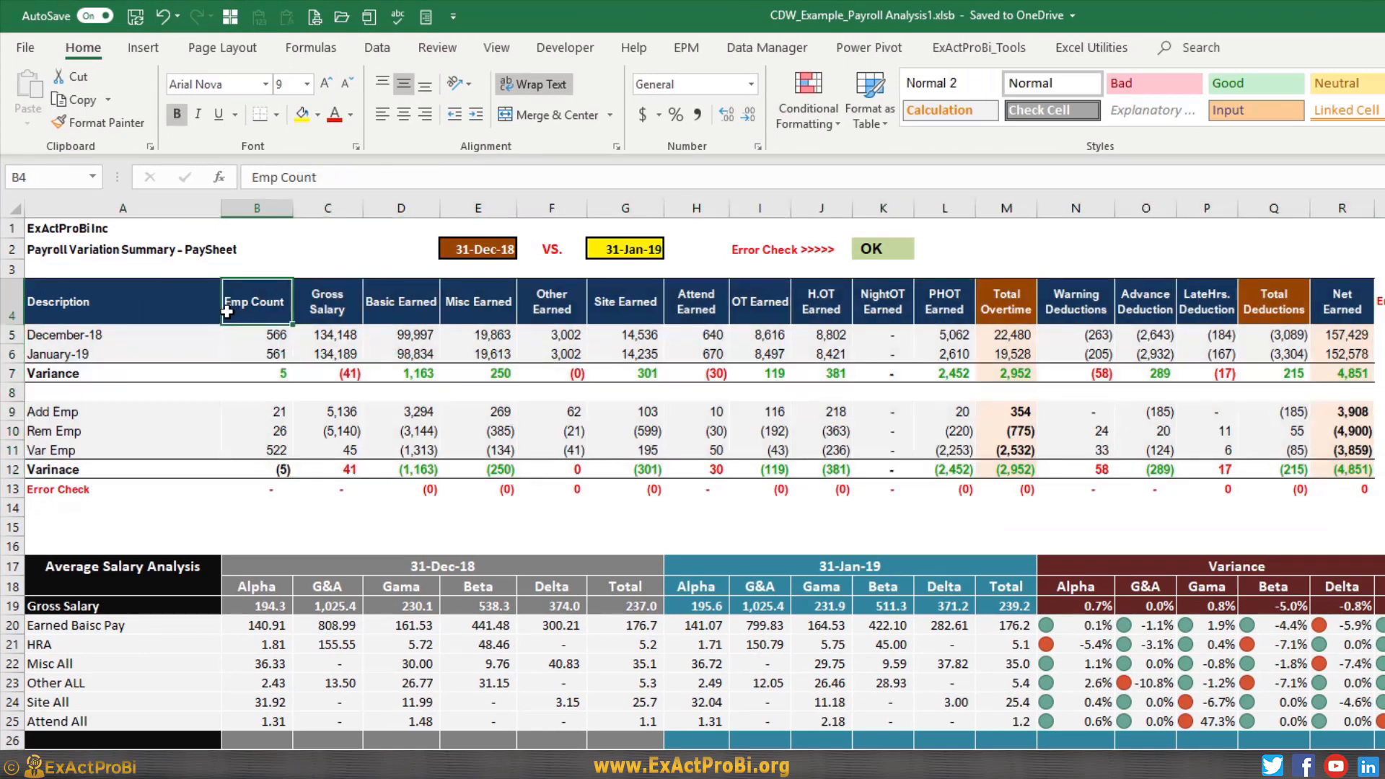
pyautogui.click(333, 313)
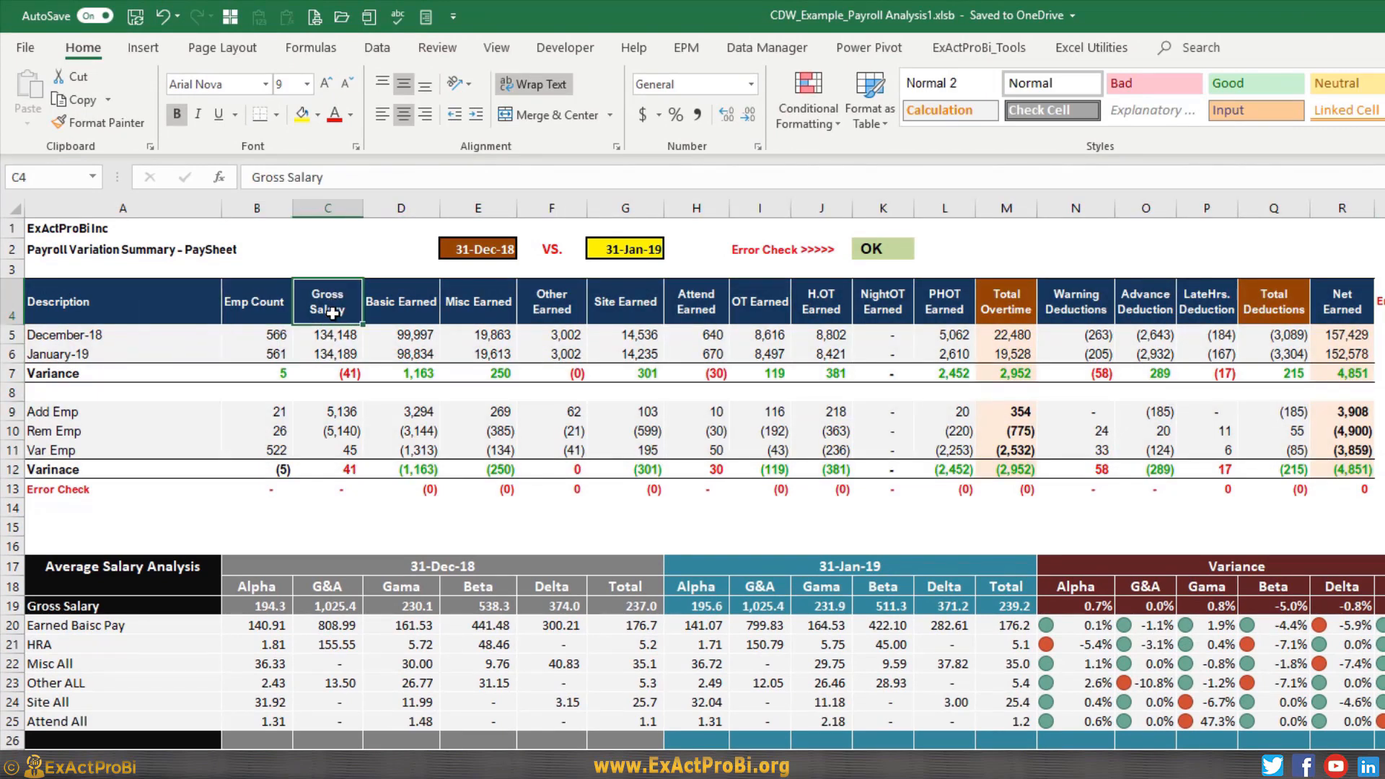
pyautogui.click(410, 306)
pyautogui.click(504, 308)
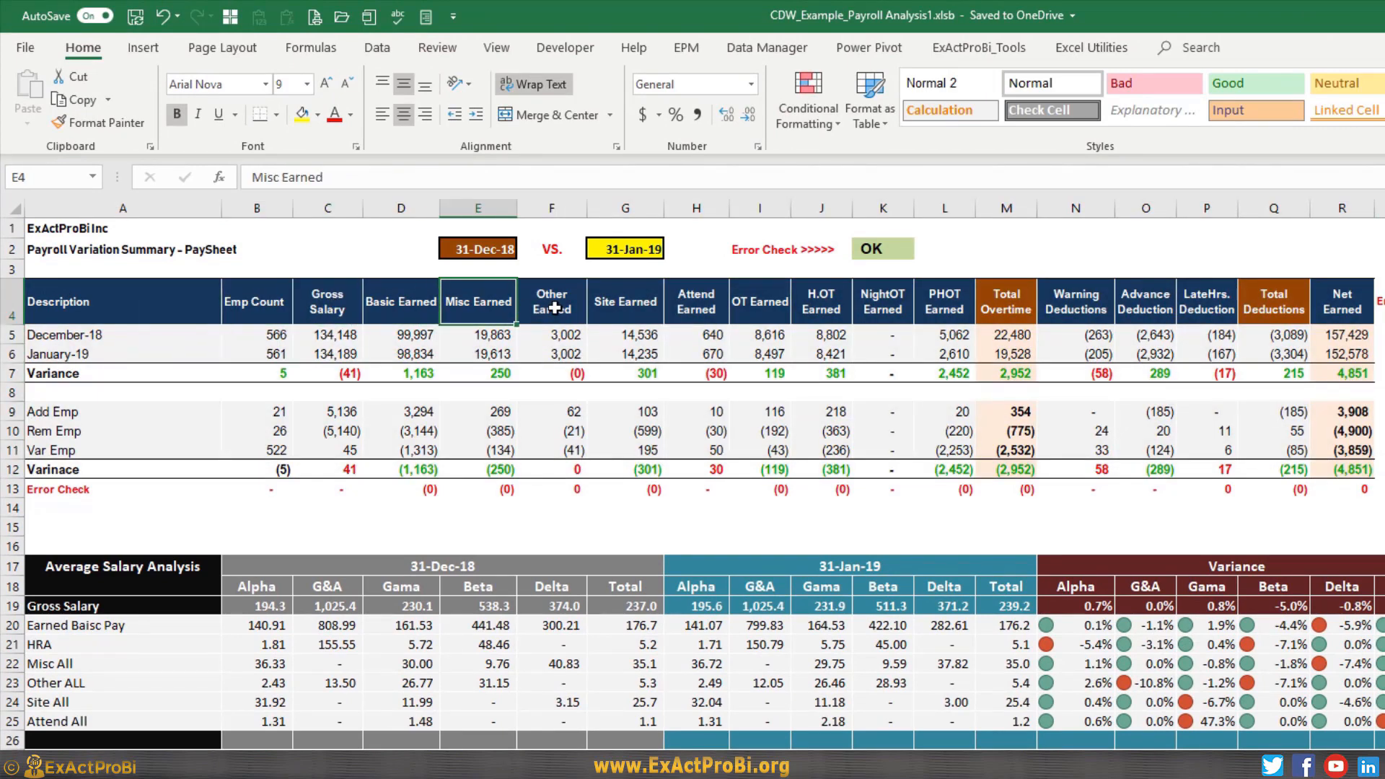
pyautogui.click(555, 308)
pyautogui.click(629, 309)
pyautogui.click(687, 306)
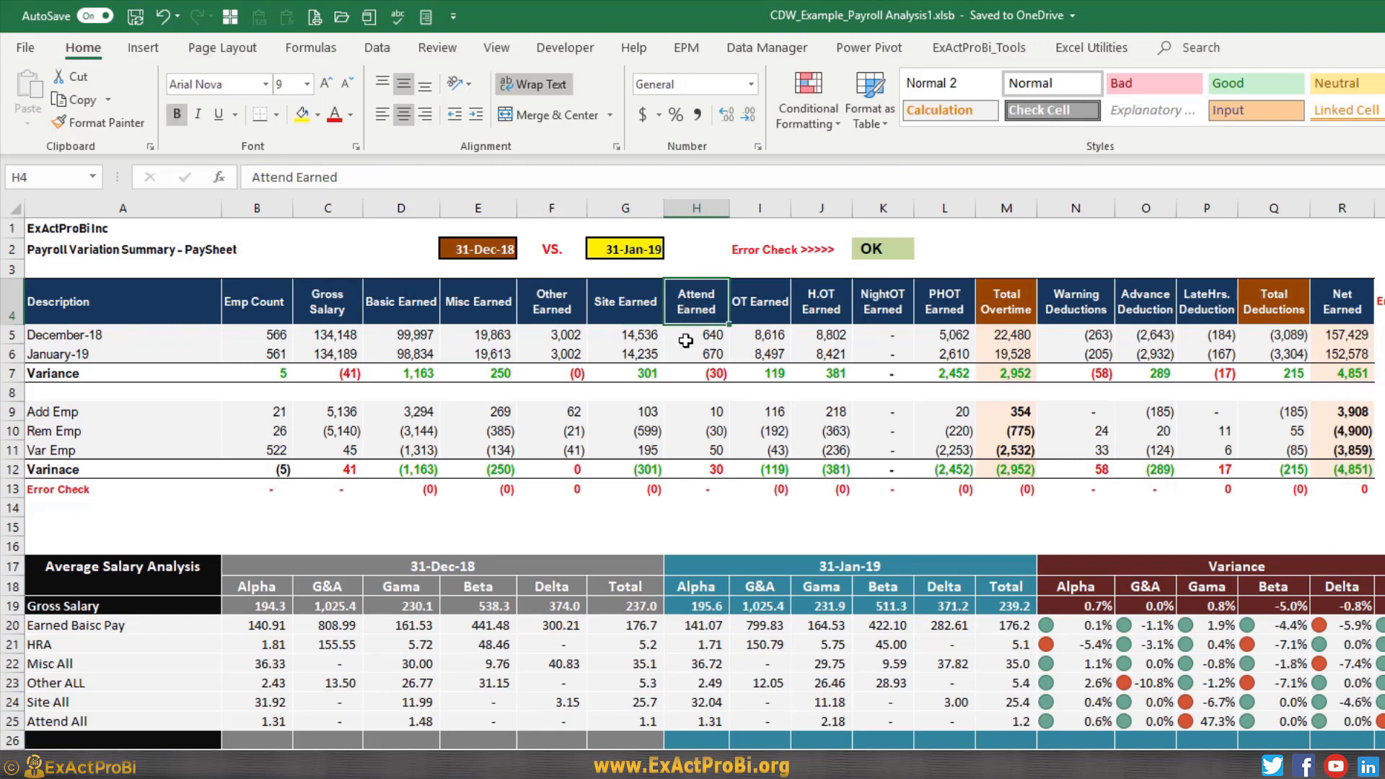
# - Review the overtime columns from OT Earned to PHOT Earned and the Total Overtime formula in M5 that sums them
pyautogui.click(773, 306)
pyautogui.click(825, 307)
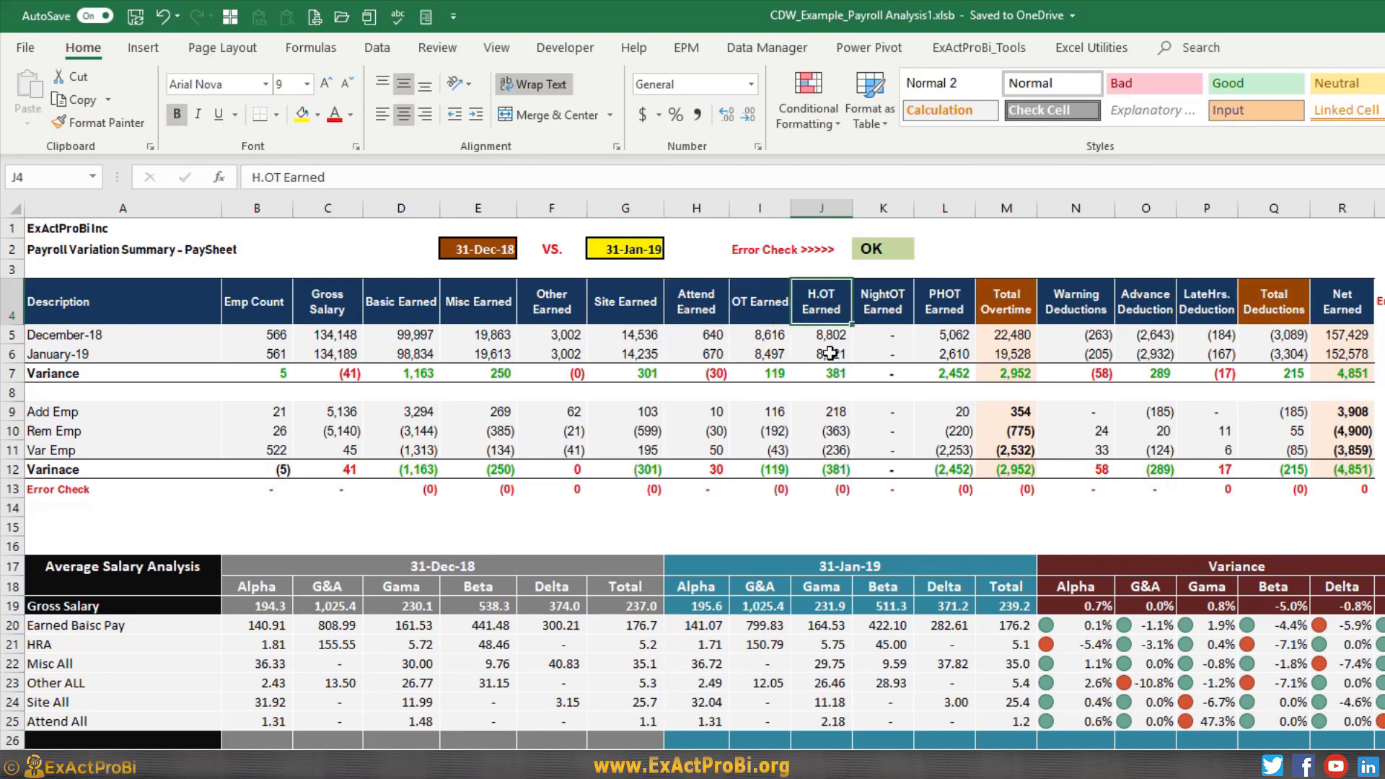
pyautogui.click(881, 310)
pyautogui.click(959, 313)
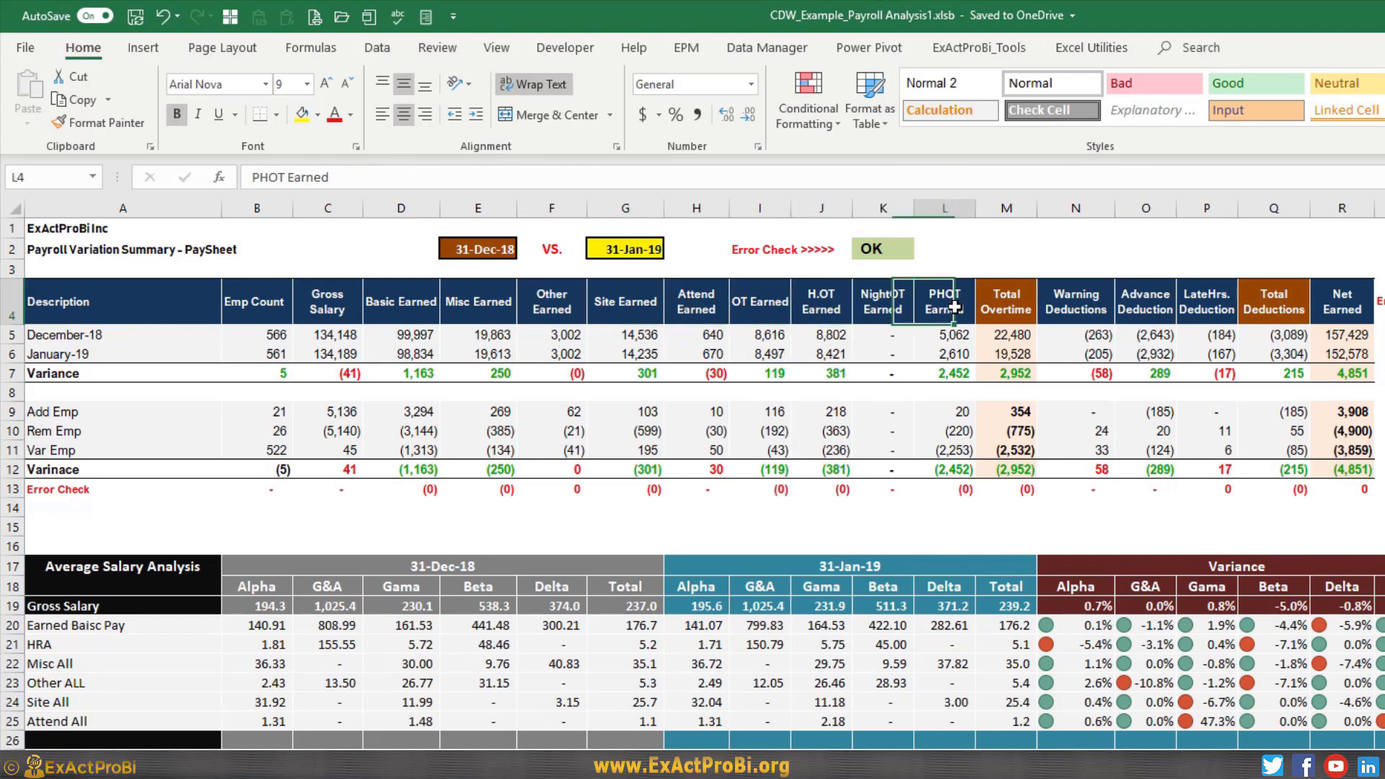
pyautogui.click(1010, 312)
pyautogui.click(1008, 335)
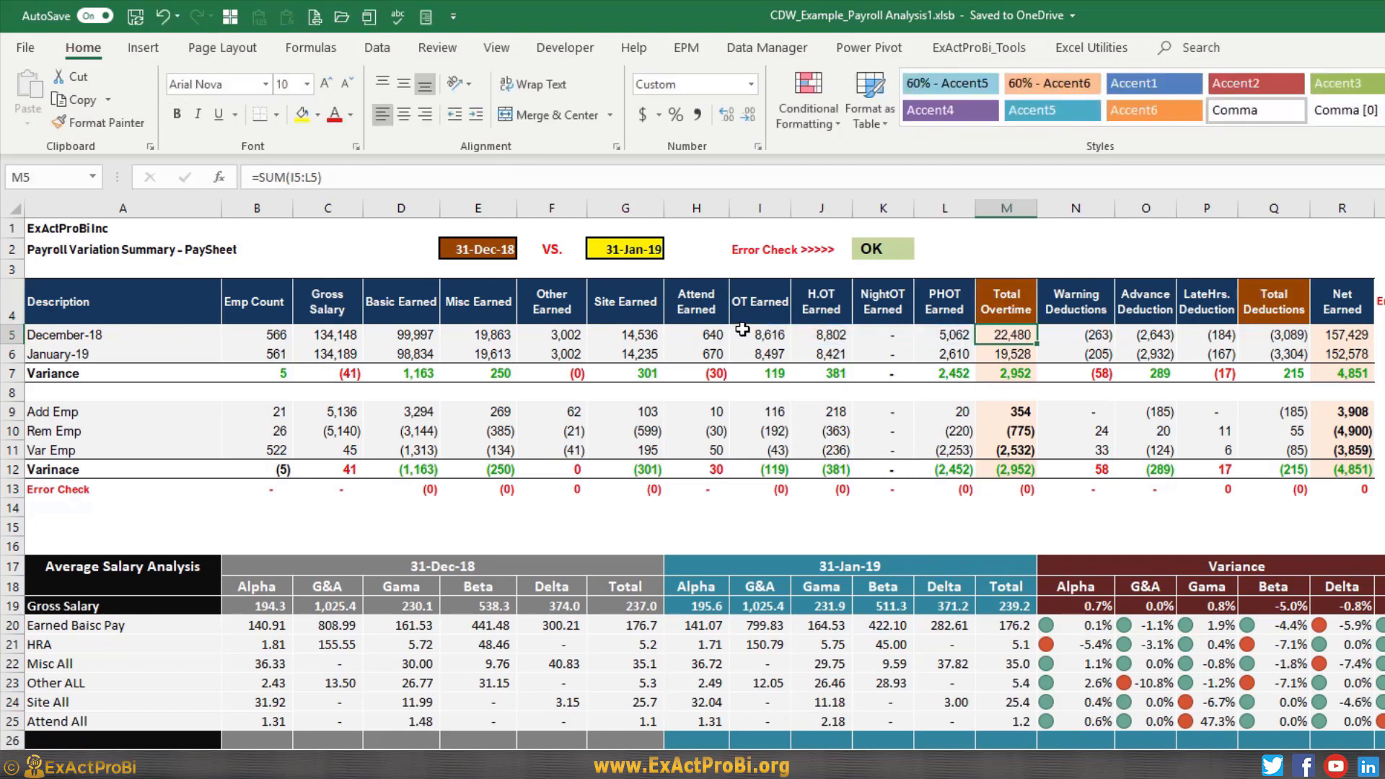
pyautogui.moveTo(751, 335); pyautogui.dragTo(945, 344)
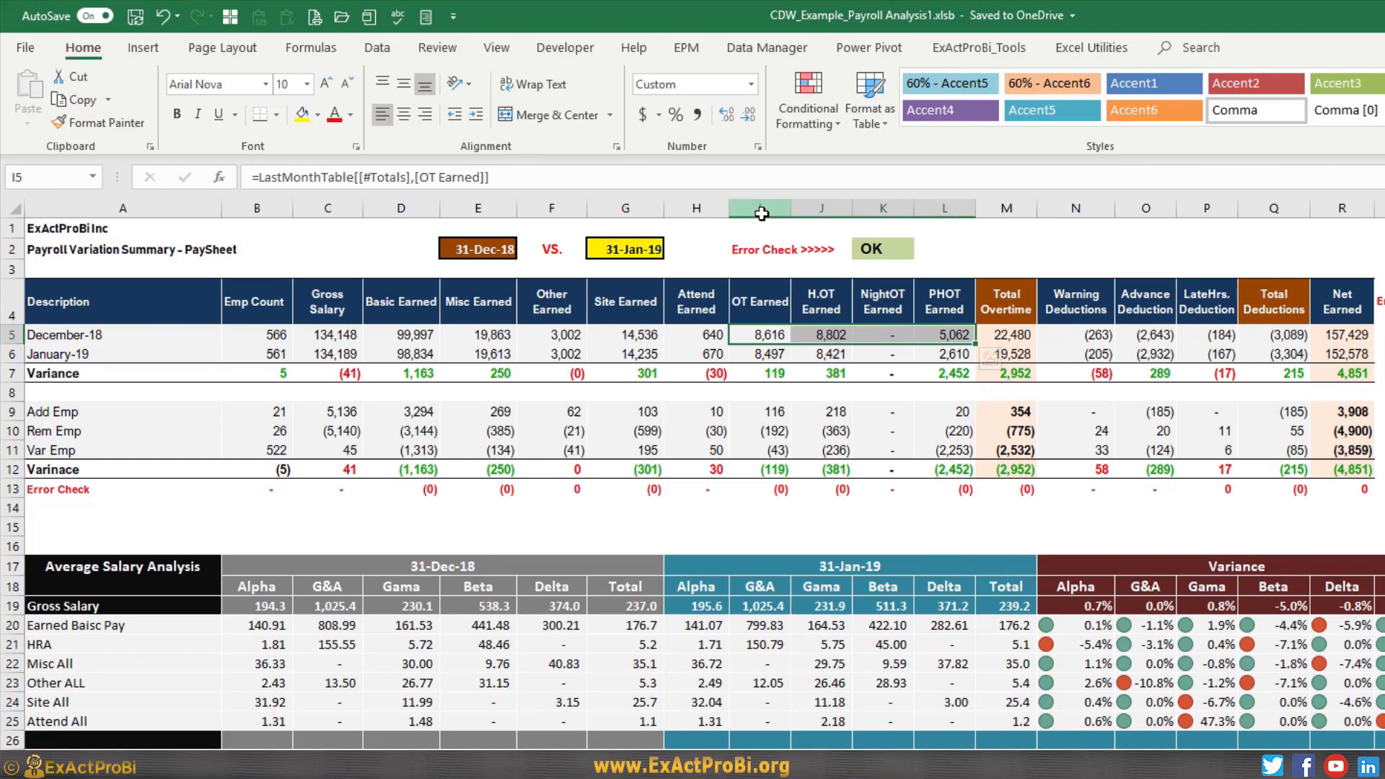
pyautogui.moveTo(760, 209); pyautogui.dragTo(945, 211)
pyautogui.click(757, 334)
pyautogui.click(1007, 337)
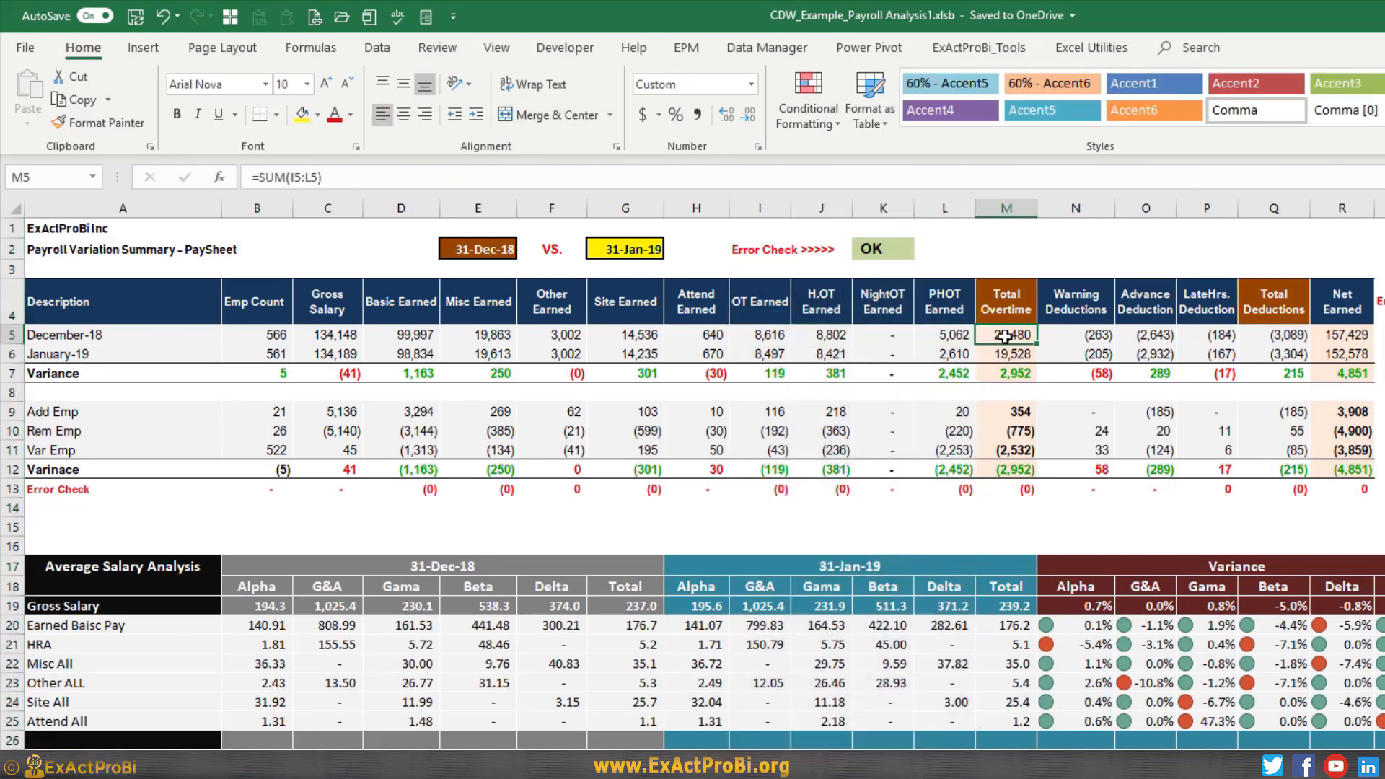
# - Inspect the December-18 deduction formulas from Warning Deductions to Total Deductions and the range N5:P5, leaving them unedited
pyautogui.click(1093, 337)
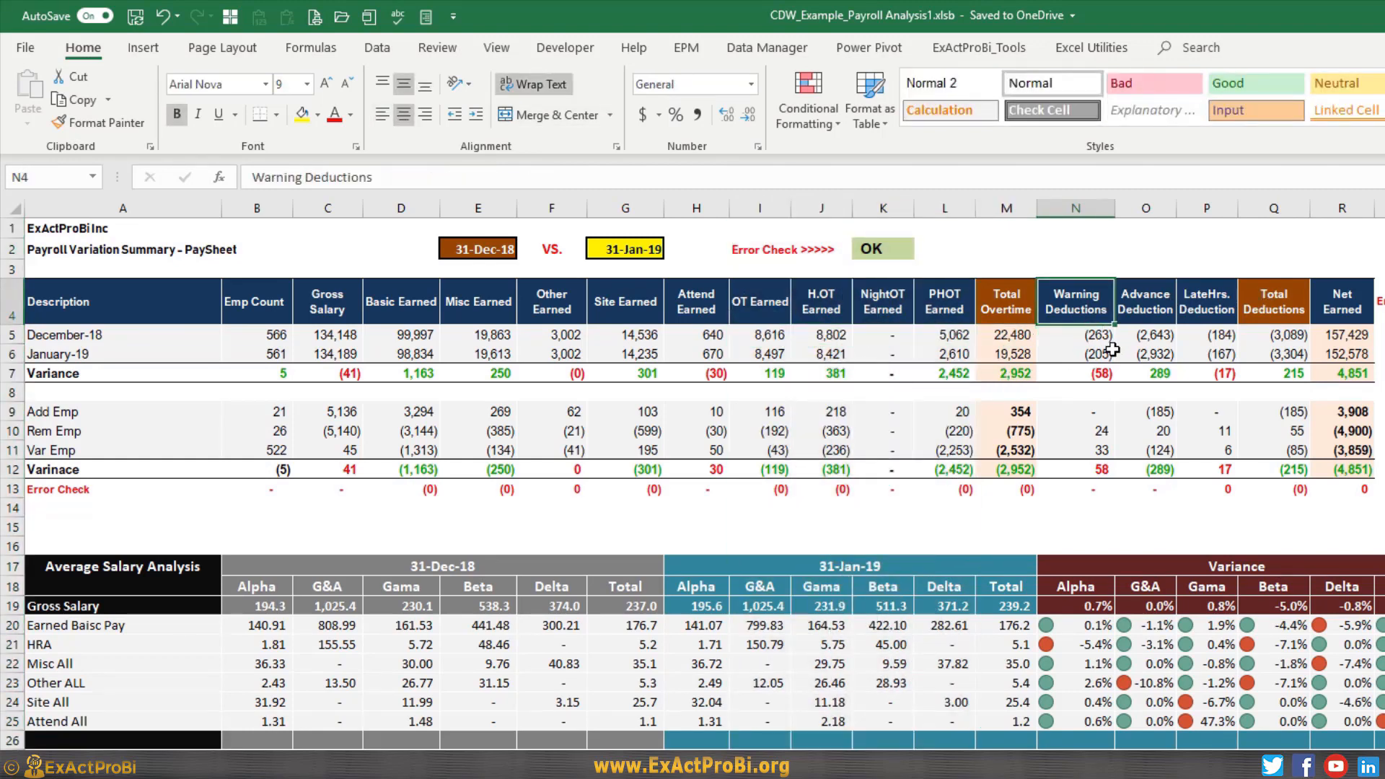
pyautogui.press('F2')
pyautogui.press('Tab')
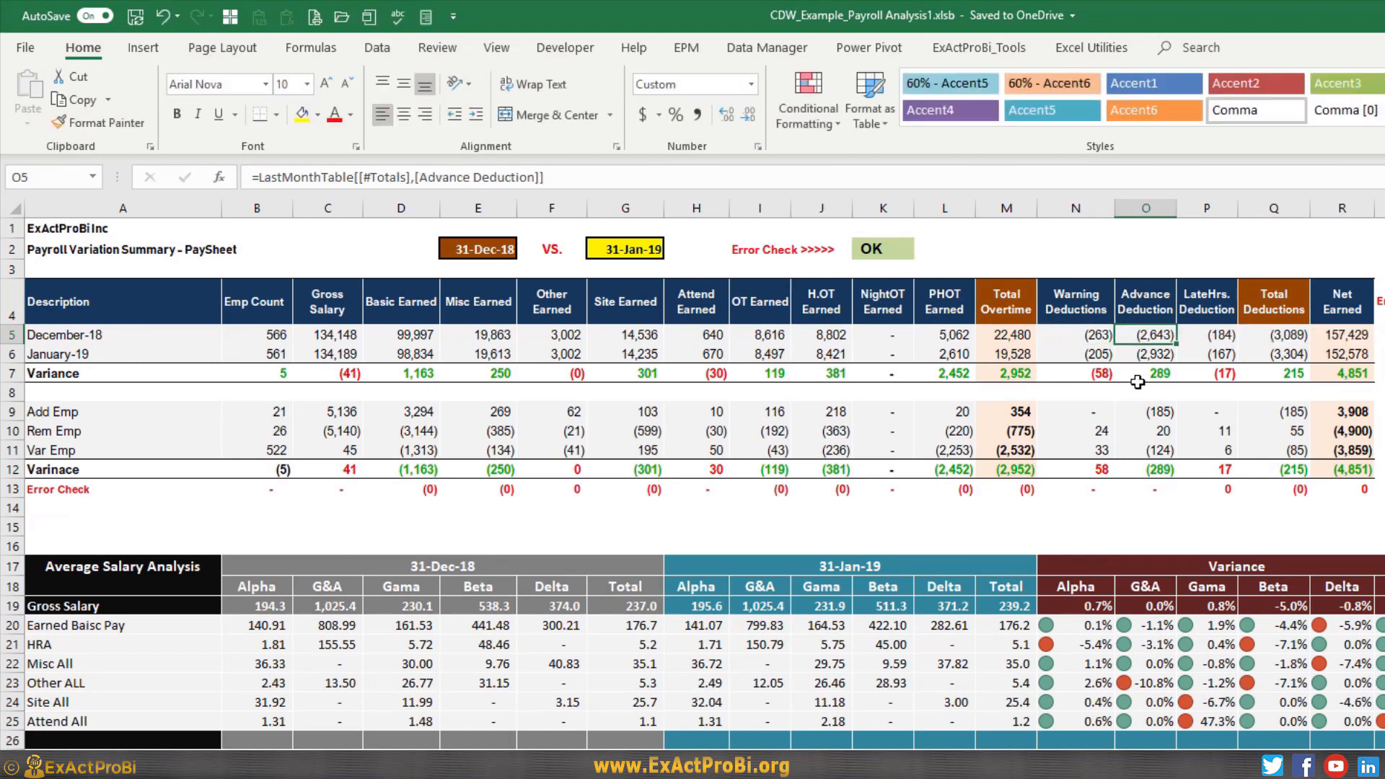
pyautogui.press('F2')
pyautogui.press('Escape')
pyautogui.press('Right')
pyautogui.press('F2')
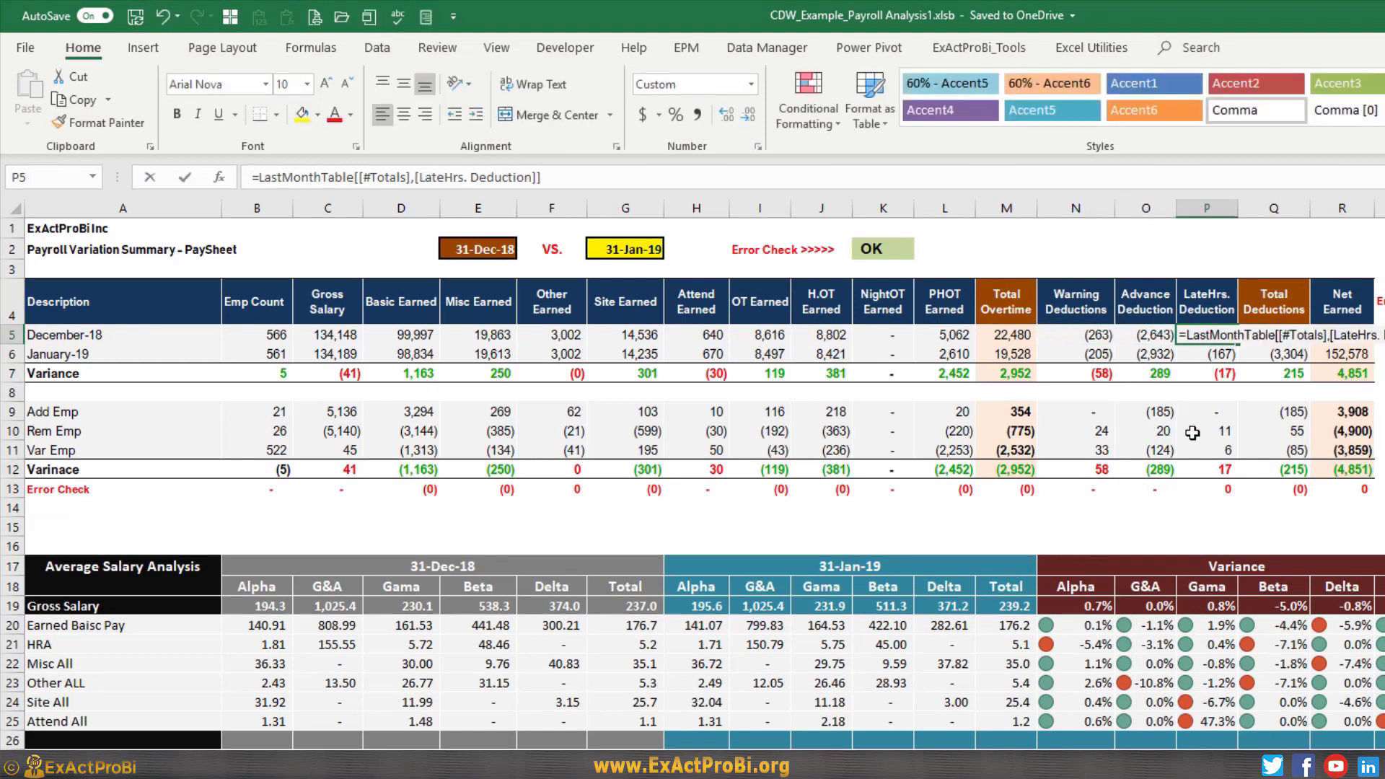
pyautogui.press('Escape')
pyautogui.click(1271, 333)
pyautogui.press('F2')
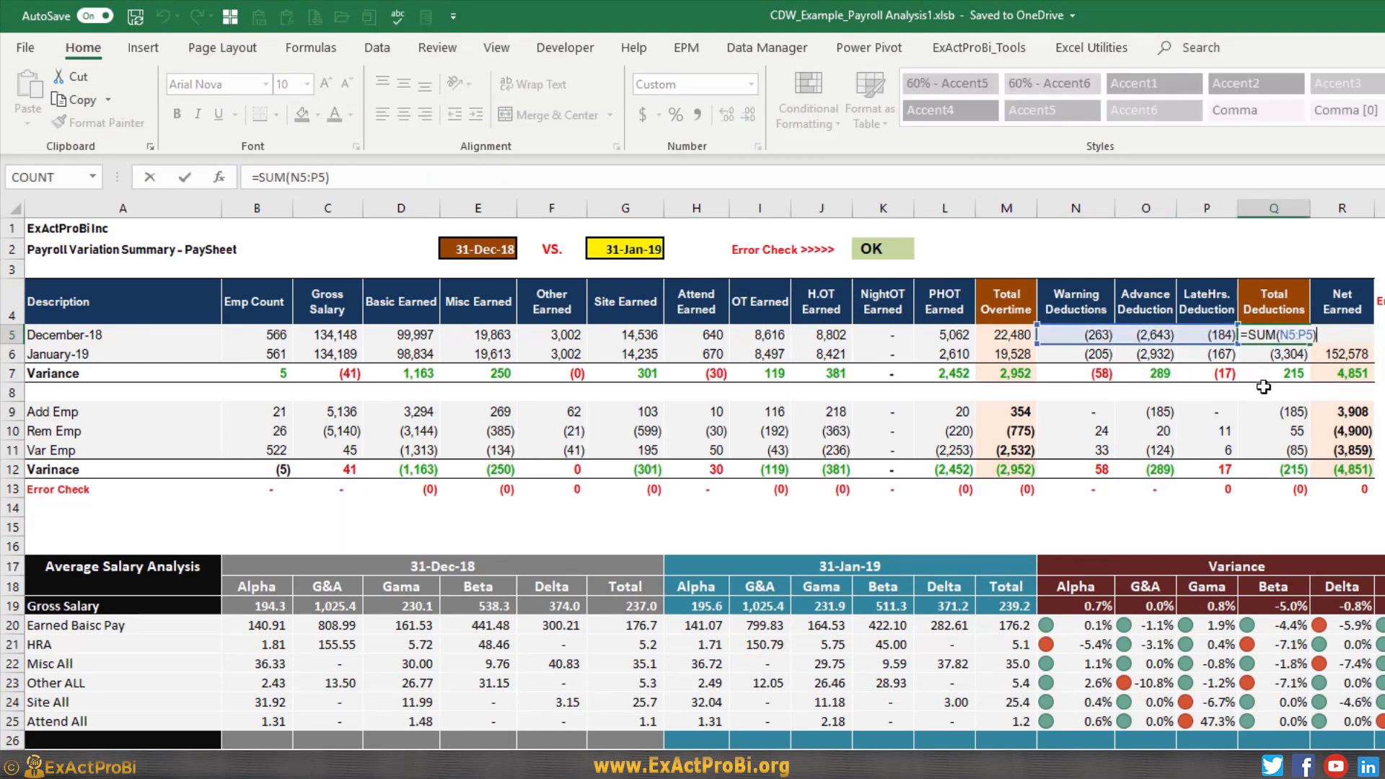
pyautogui.press('Escape')
pyautogui.moveTo(1091, 332); pyautogui.dragTo(1213, 334)
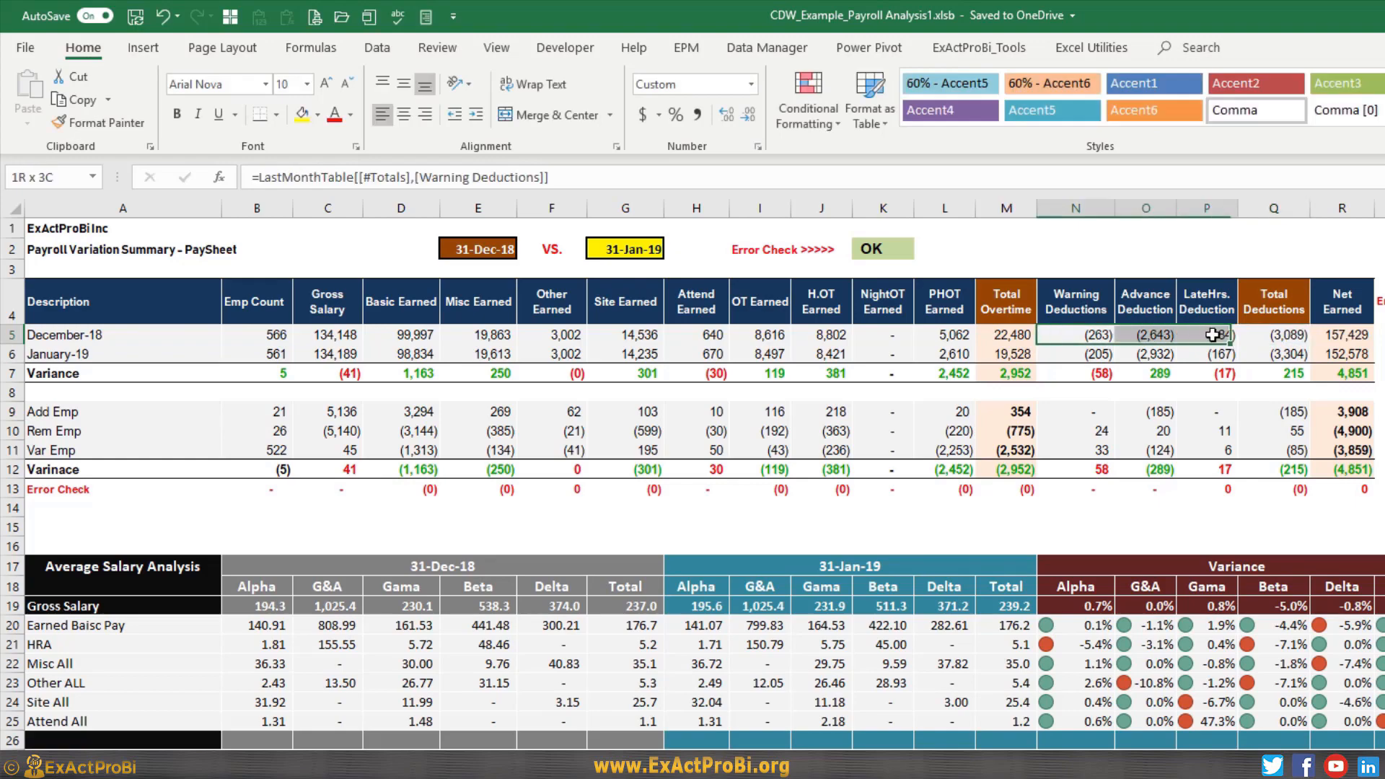
# - Inspect the December-18 Net Earned formula in R5 without editing it
pyautogui.click(1341, 338)
pyautogui.press('F2')
pyautogui.press('Escape')
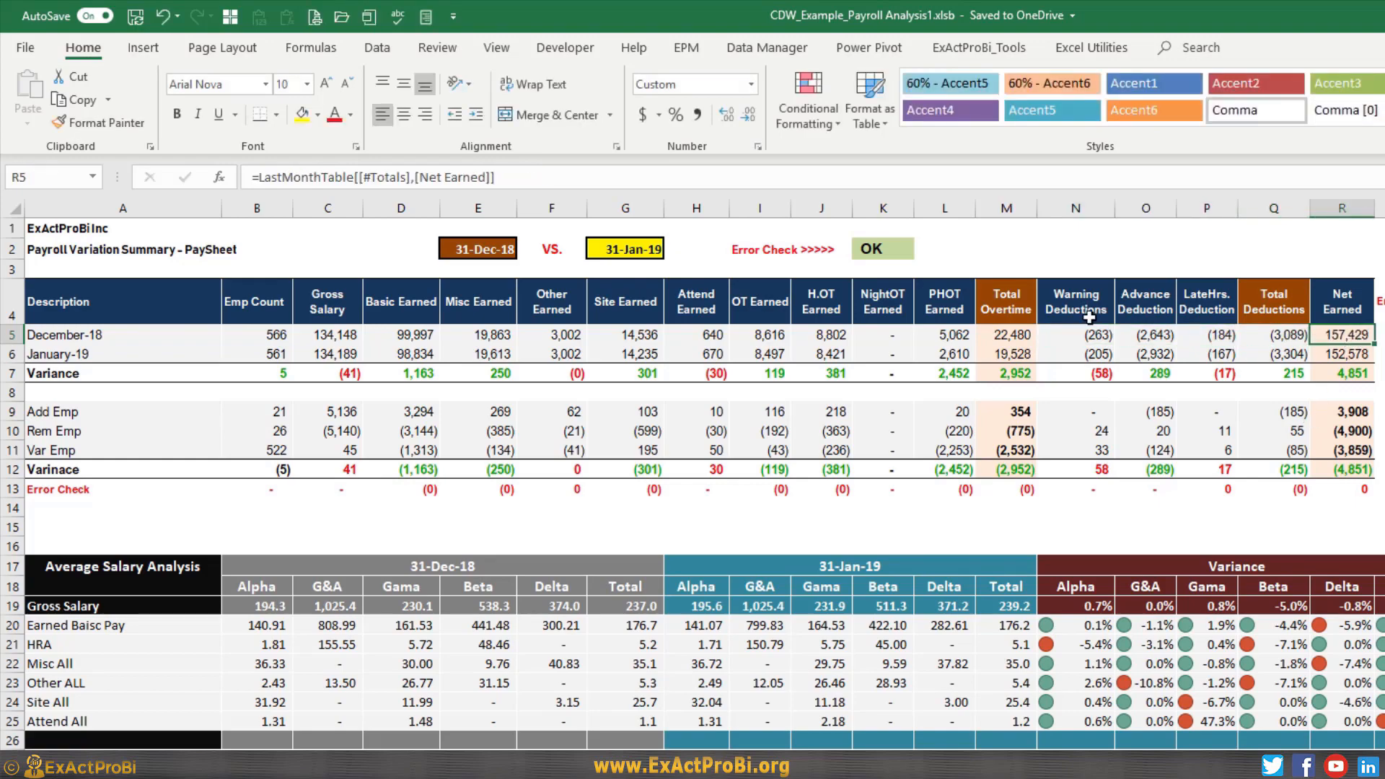
# - Examine the December-18 Emp Count formula in B5 and look at the LastMonthTable sheet it refers to, leaving the formula unedited
pyautogui.click(271, 338)
pyautogui.press('F2')
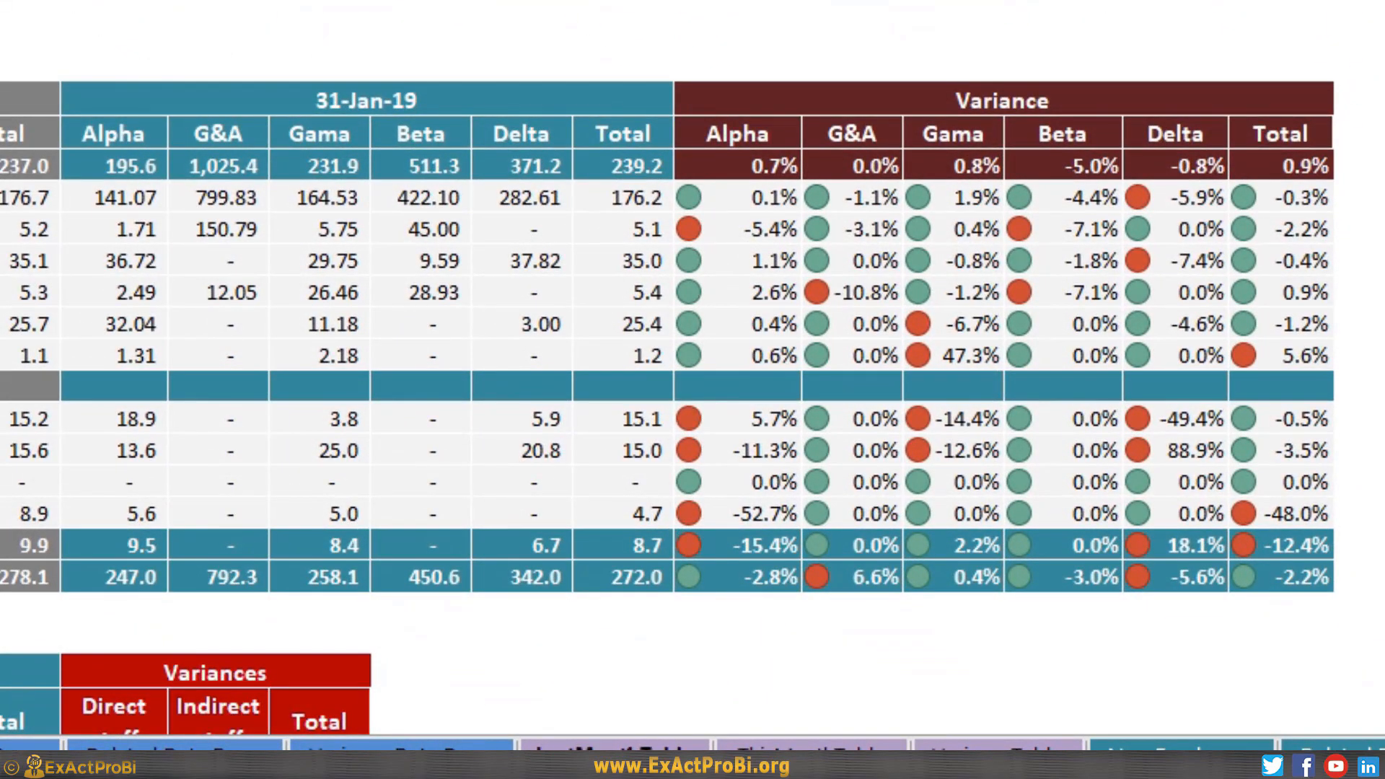
pyautogui.click(615, 754)
pyautogui.click(812, 754)
pyautogui.click(616, 754)
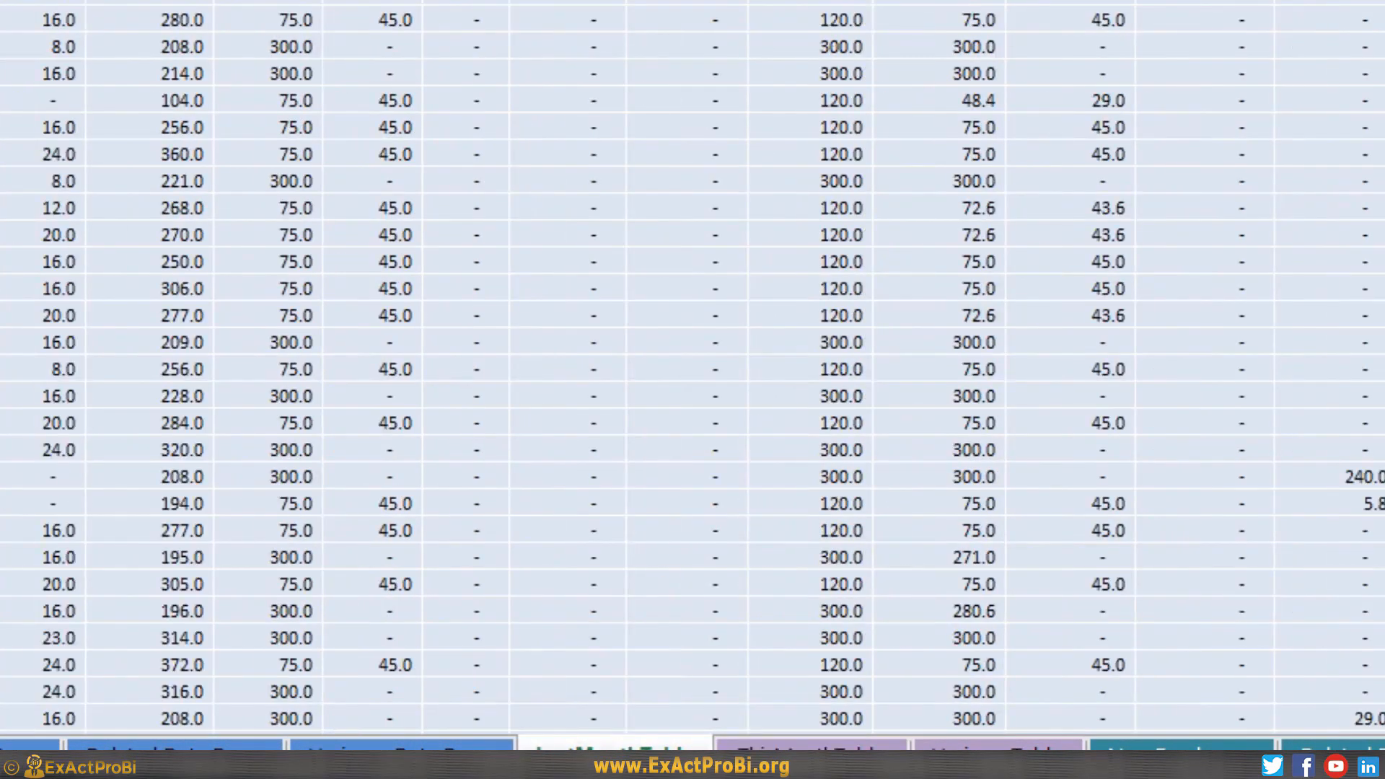
pyautogui.press('Escape')
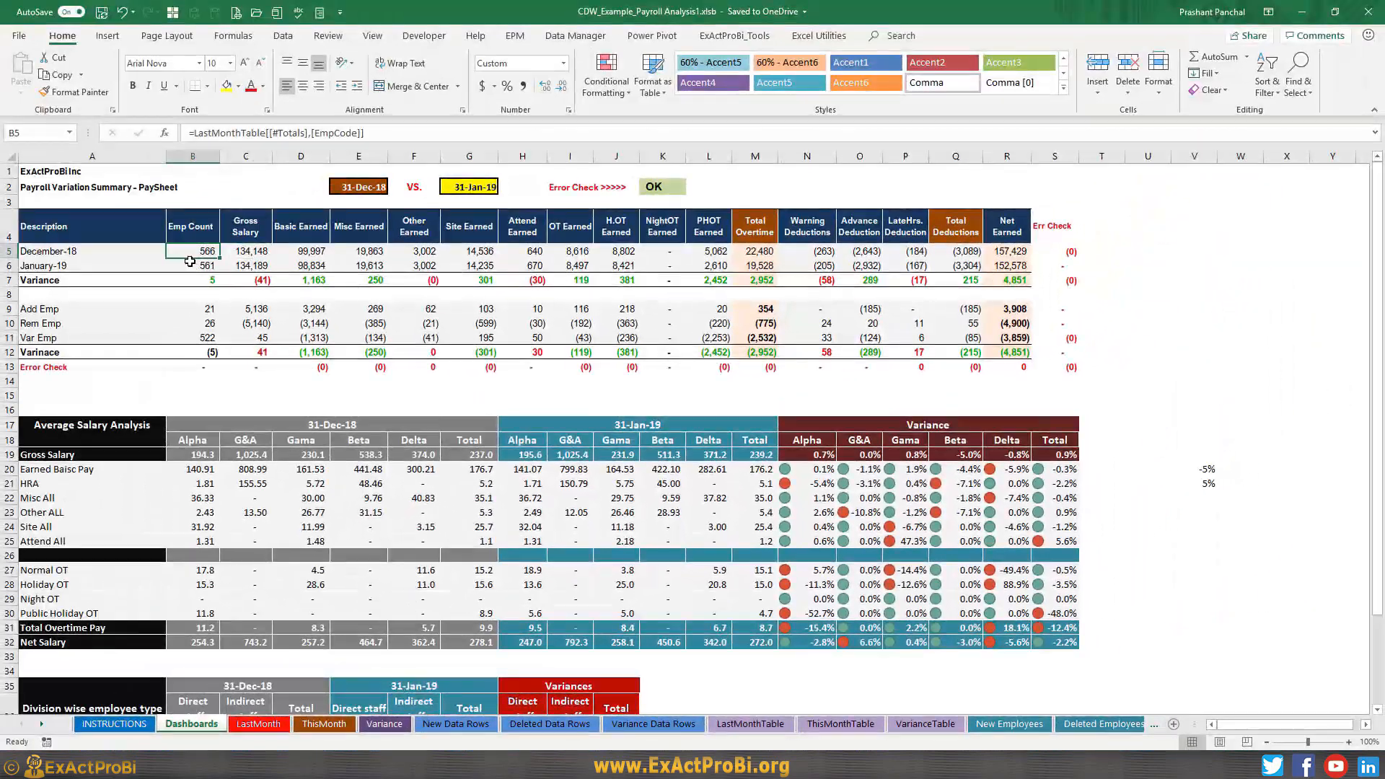
# - Zoom the Dashboards sheet to 130% and inspect the LastMonthTable totals reference in B5 again, without editing it
pyautogui.scroll(2, 192, 267)
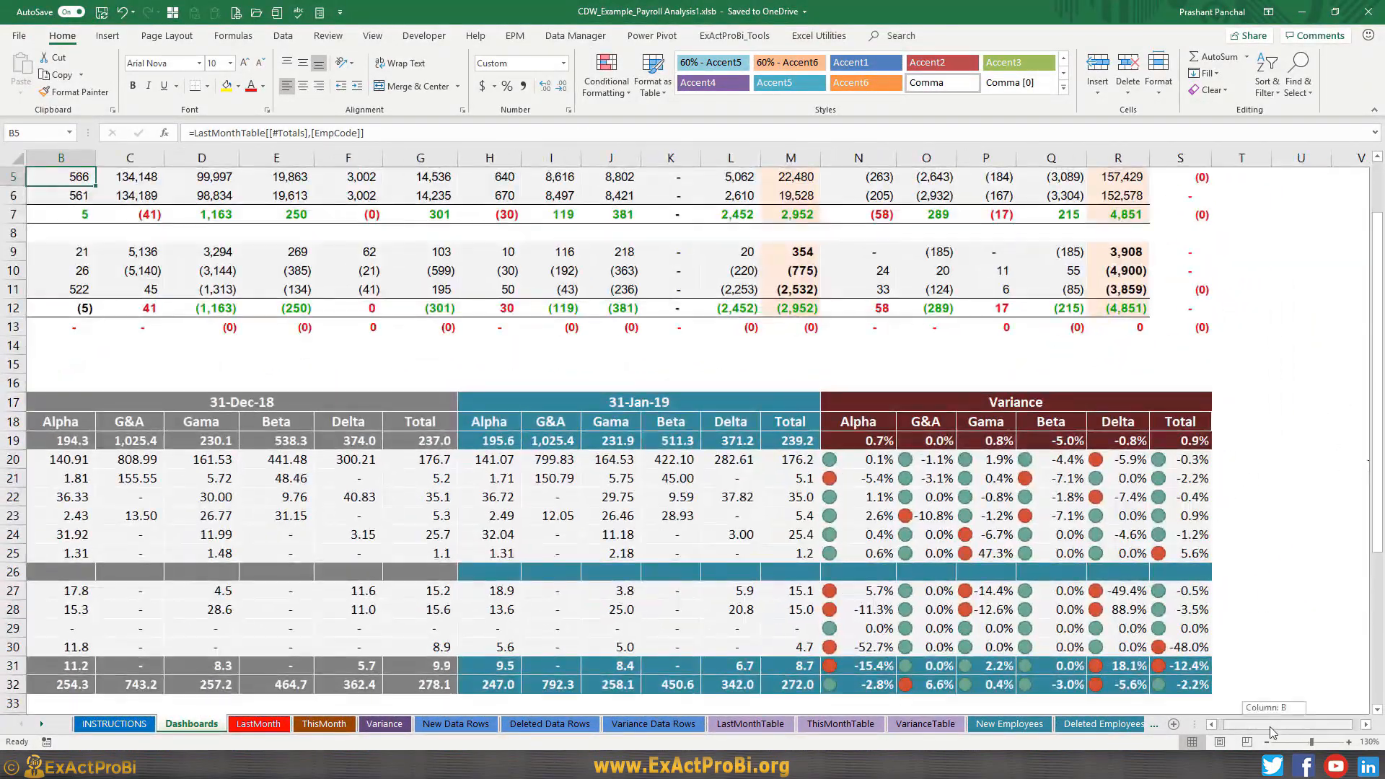
pyautogui.scroll(2, 495, 458)
pyautogui.press('F2')
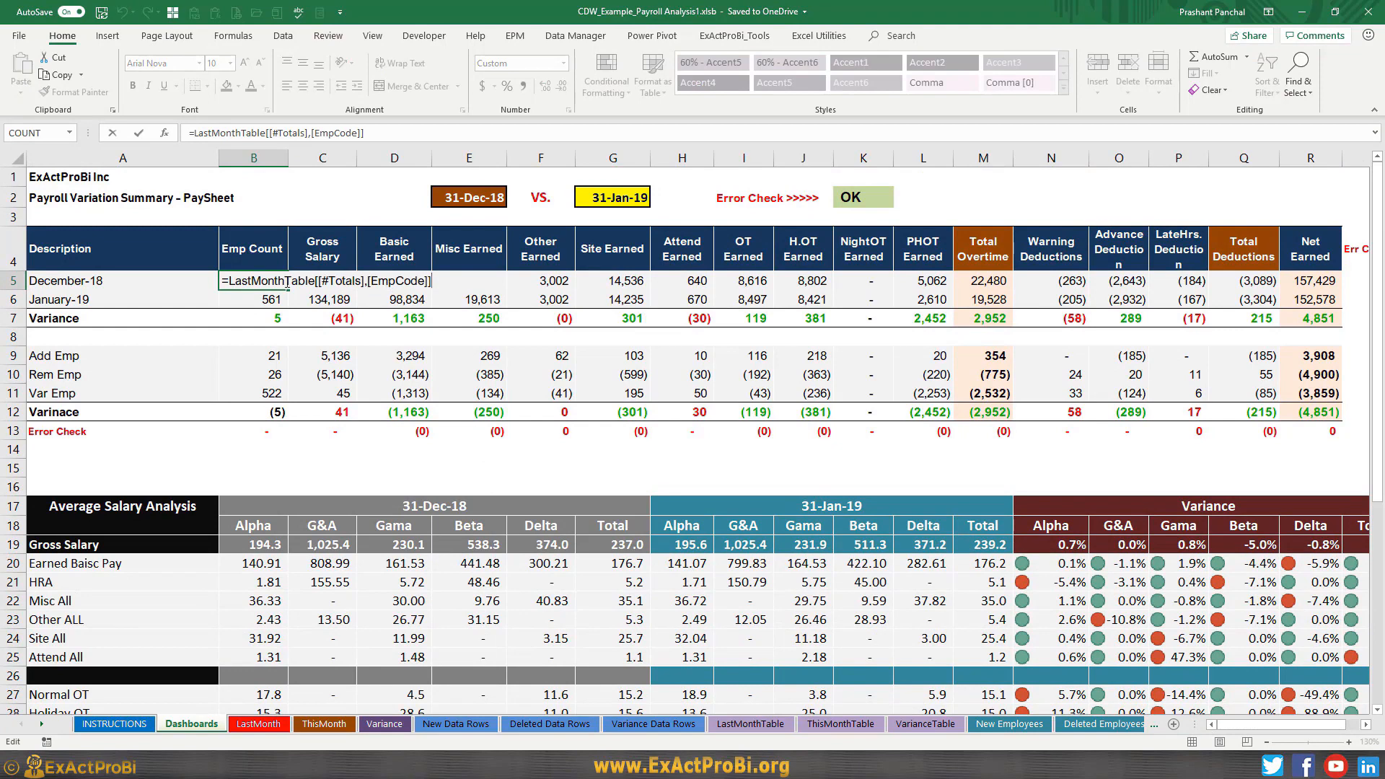
pyautogui.press('Escape')
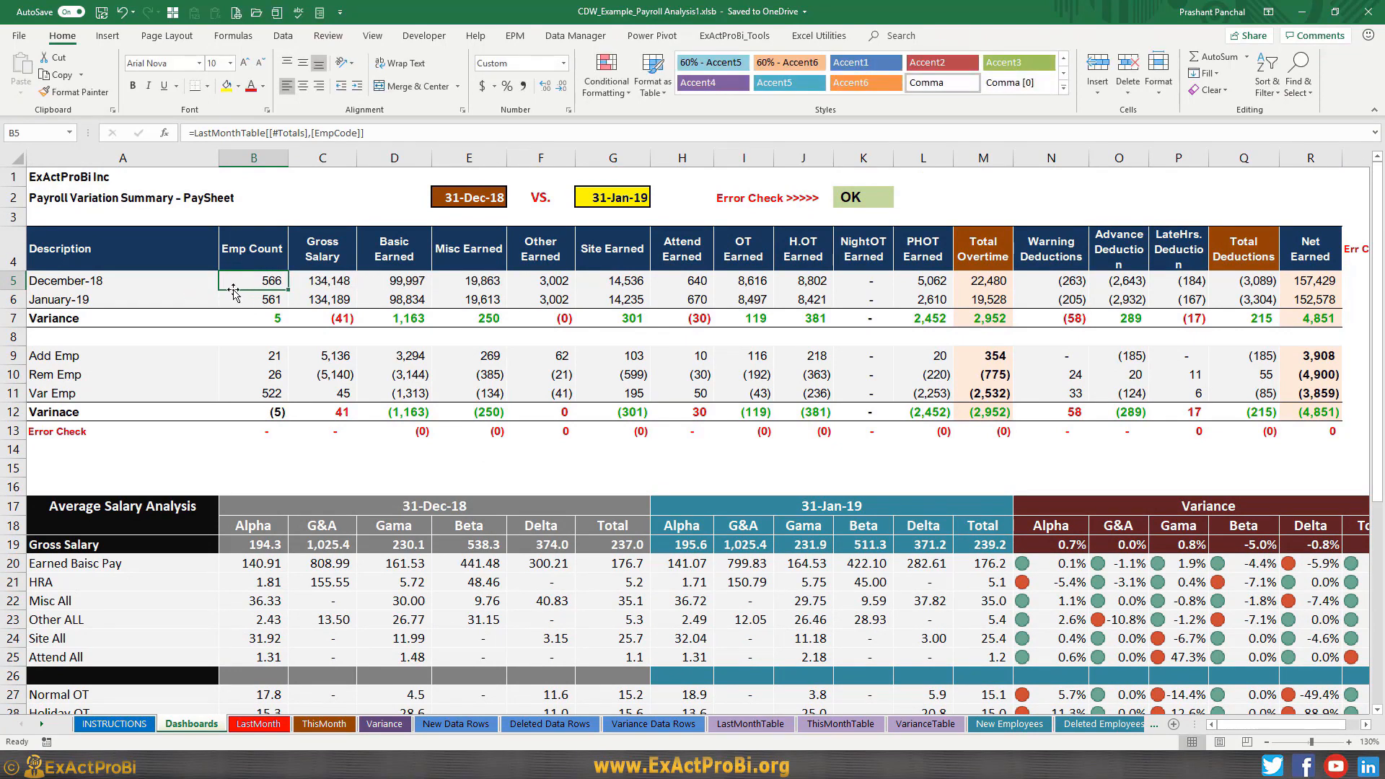
pyautogui.press('F2')
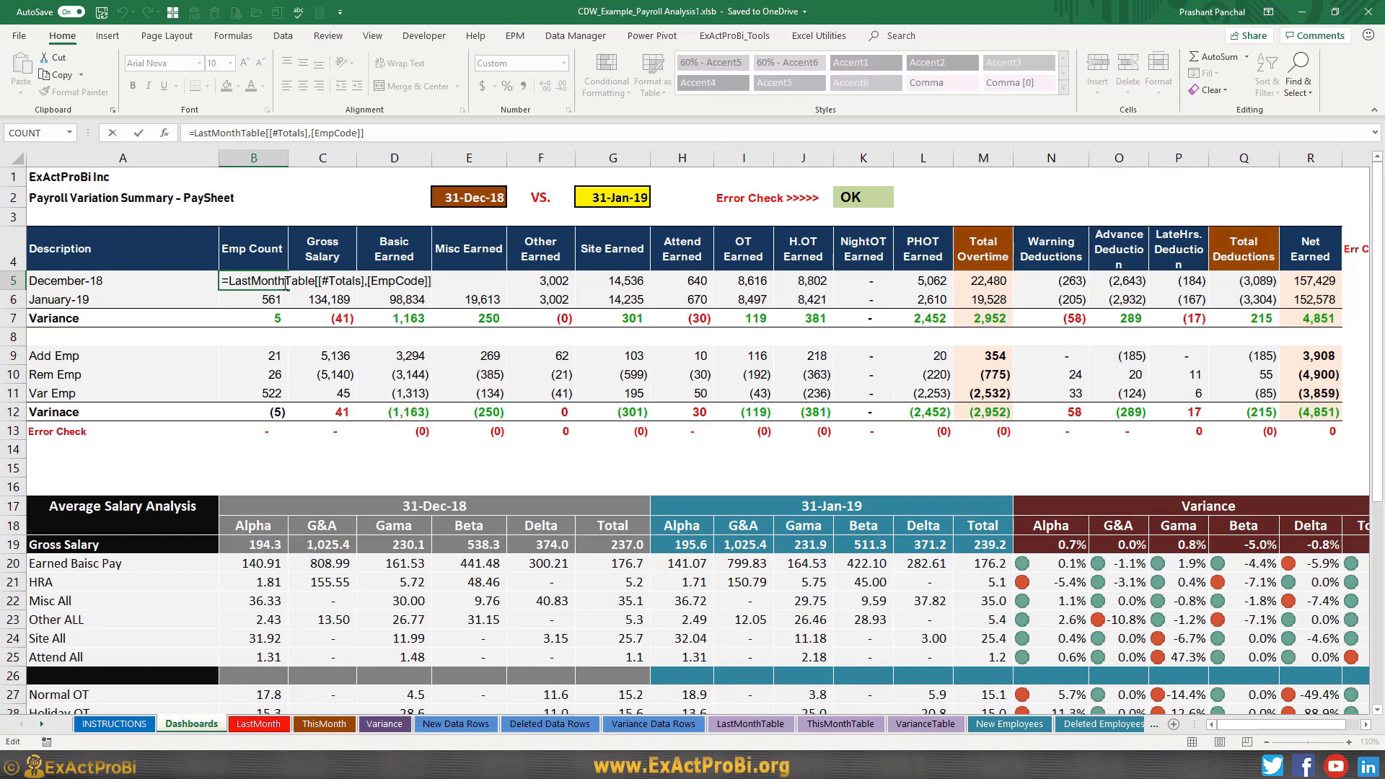
pyautogui.press('Escape')
pyautogui.press('F2')
pyautogui.press('Escape')
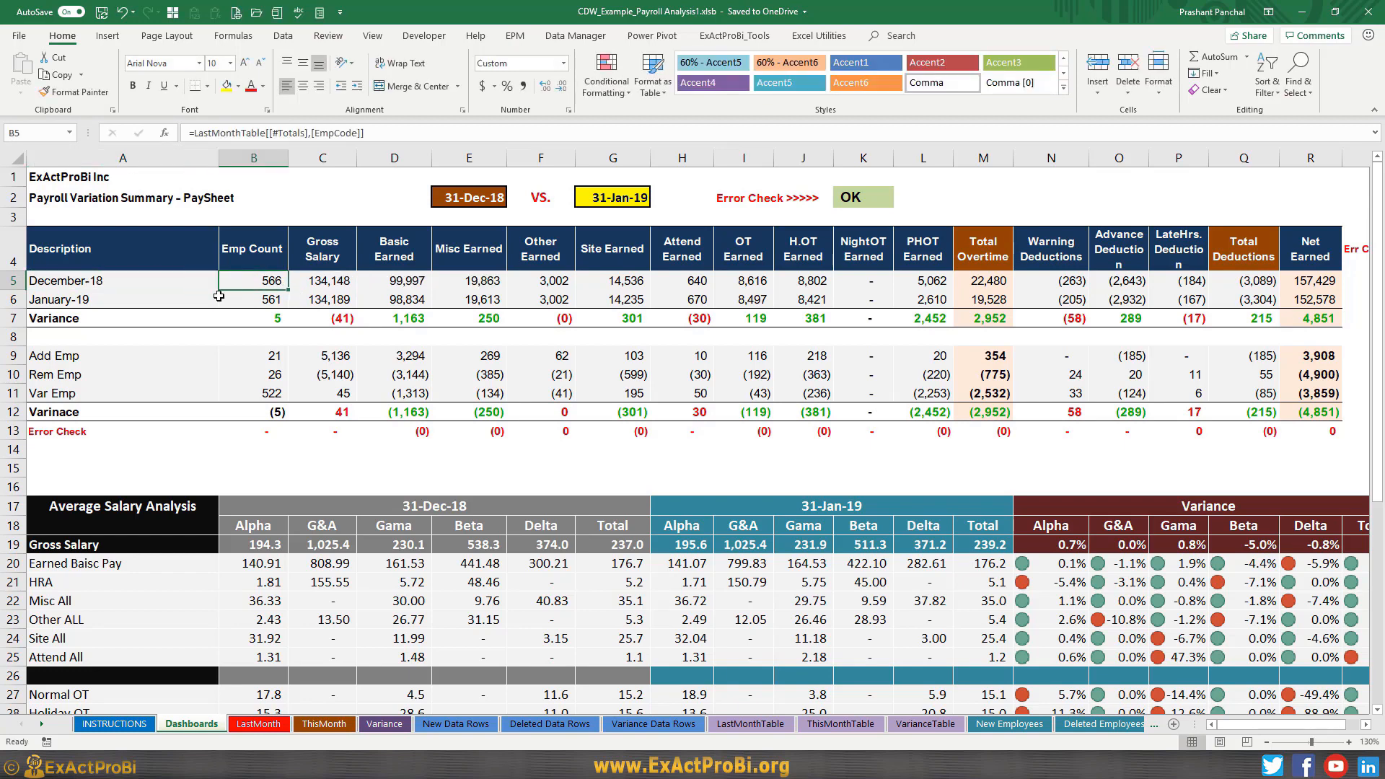
pyautogui.press('F2')
pyautogui.press('Escape')
# - View the LastMonthTable sheet, switch to its LastMonth source sheet and look up through the employee rows to the header row
pyautogui.hotkey('ctrl', 'pagedown')
pyautogui.hotkey('ctrl', 'pagedown')
pyautogui.hotkey('ctrl', 'pagedown')
pyautogui.hotkey('ctrl', 'pagedown')
pyautogui.hotkey('ctrl', 'pagedown')
pyautogui.hotkey('ctrl', 'pagedown')
pyautogui.hotkey('ctrl', 'pagedown')
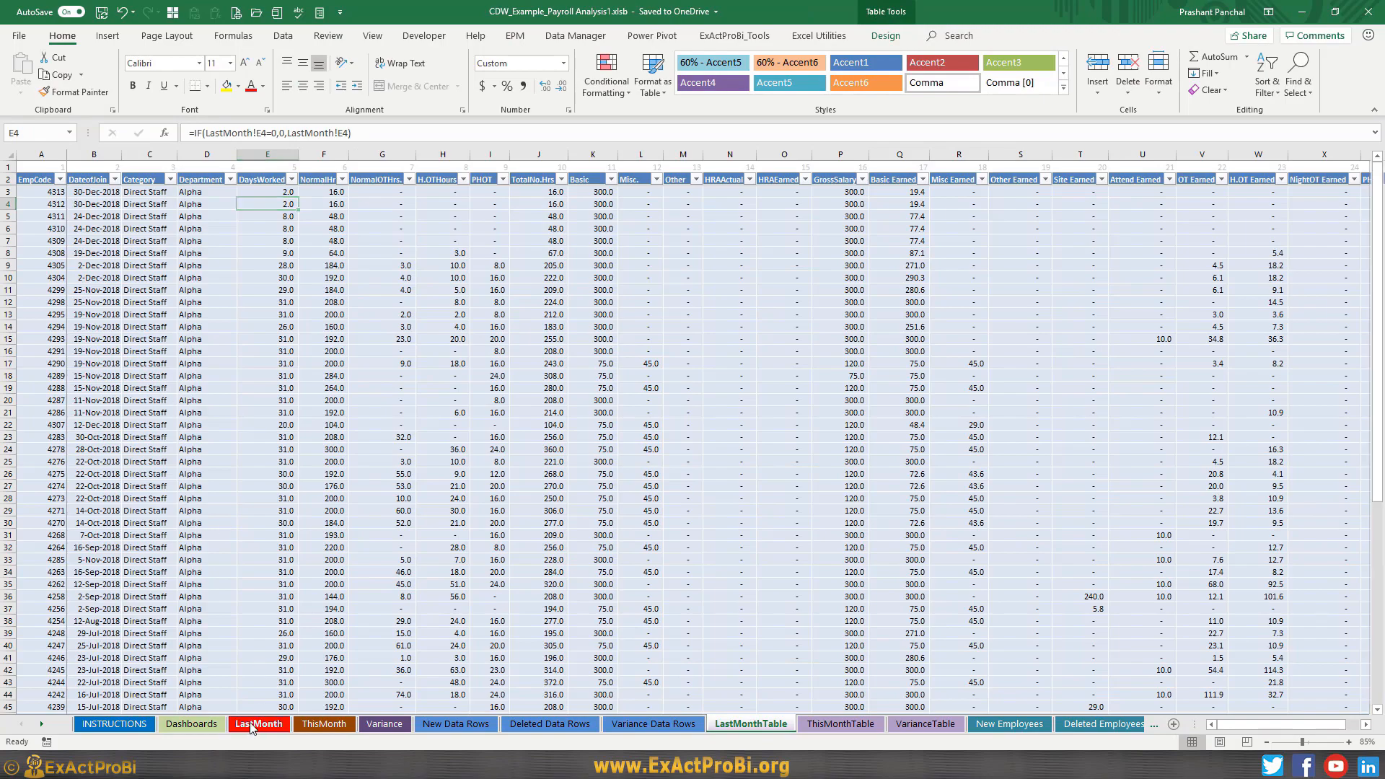
pyautogui.click(259, 724)
pyautogui.scroll(20, 90, 362)
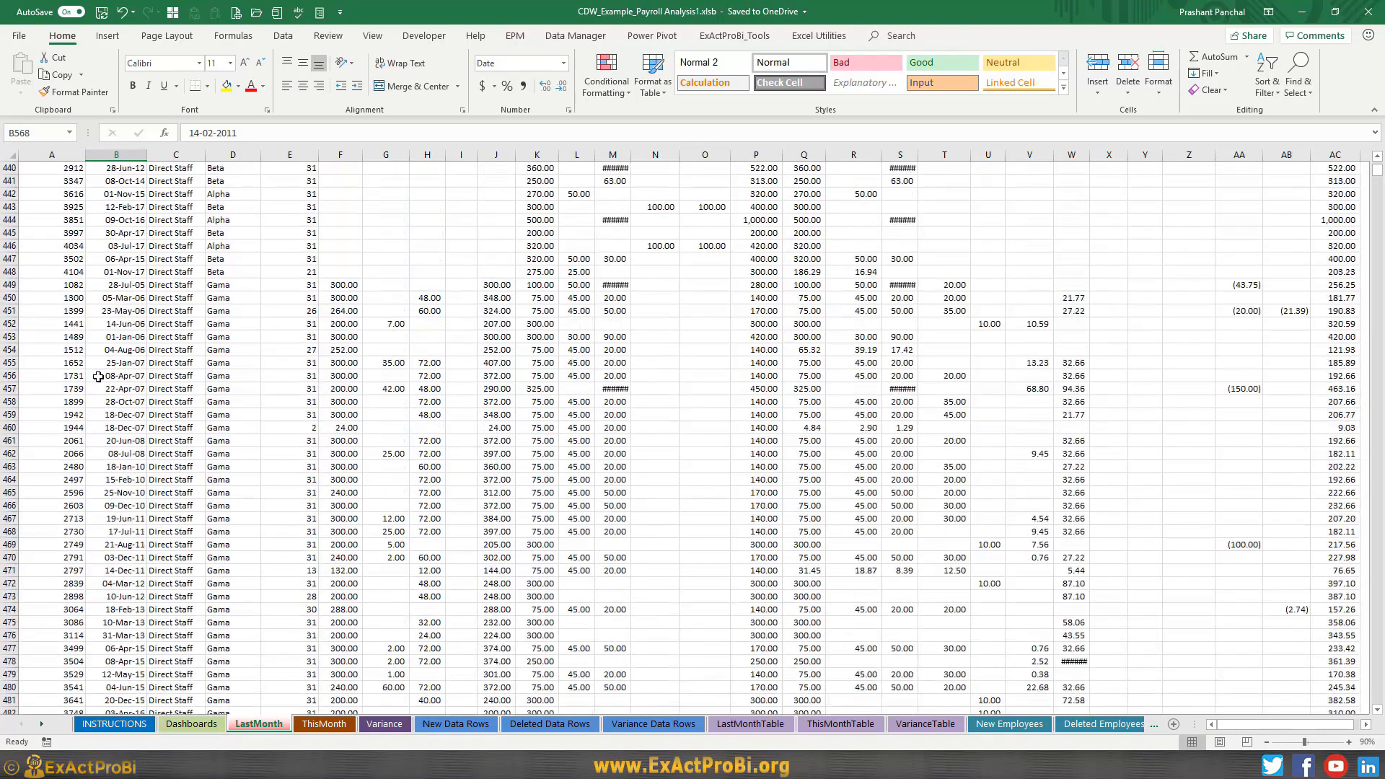
pyautogui.scroll(20, 105, 382)
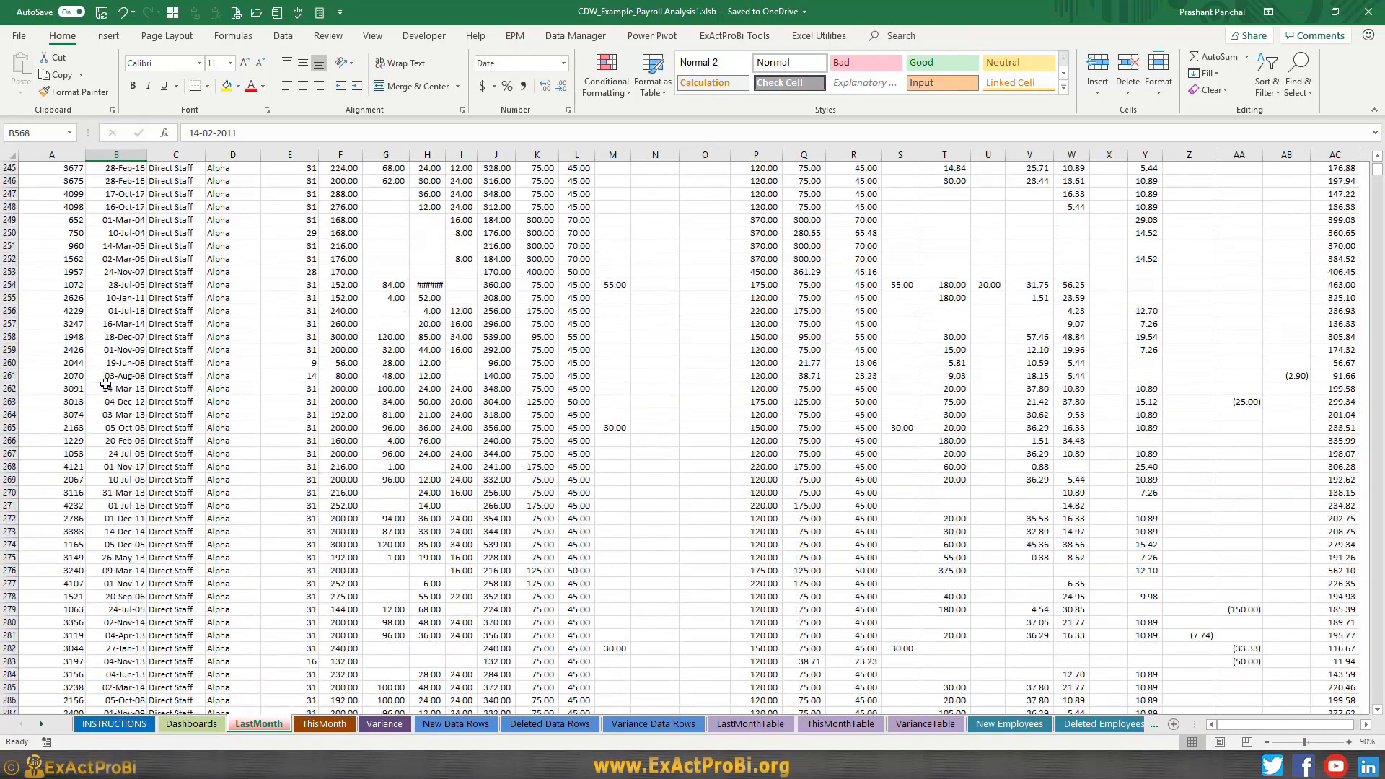
pyautogui.scroll(20, 115, 389)
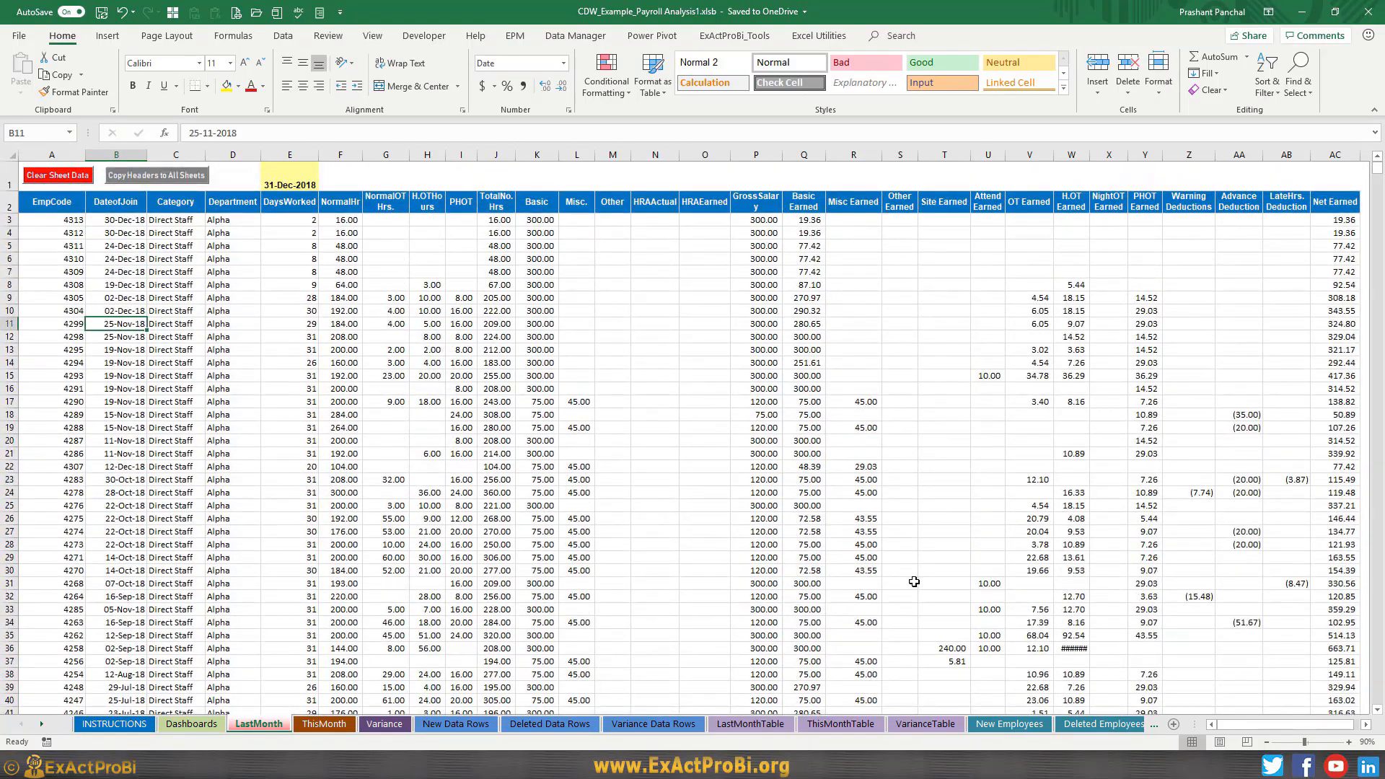
# - On LastMonthTable, follow the EmpCode column from A3 down to the totals row and inspect the SUBTOTAL formula in A720, unedited
pyautogui.click(750, 724)
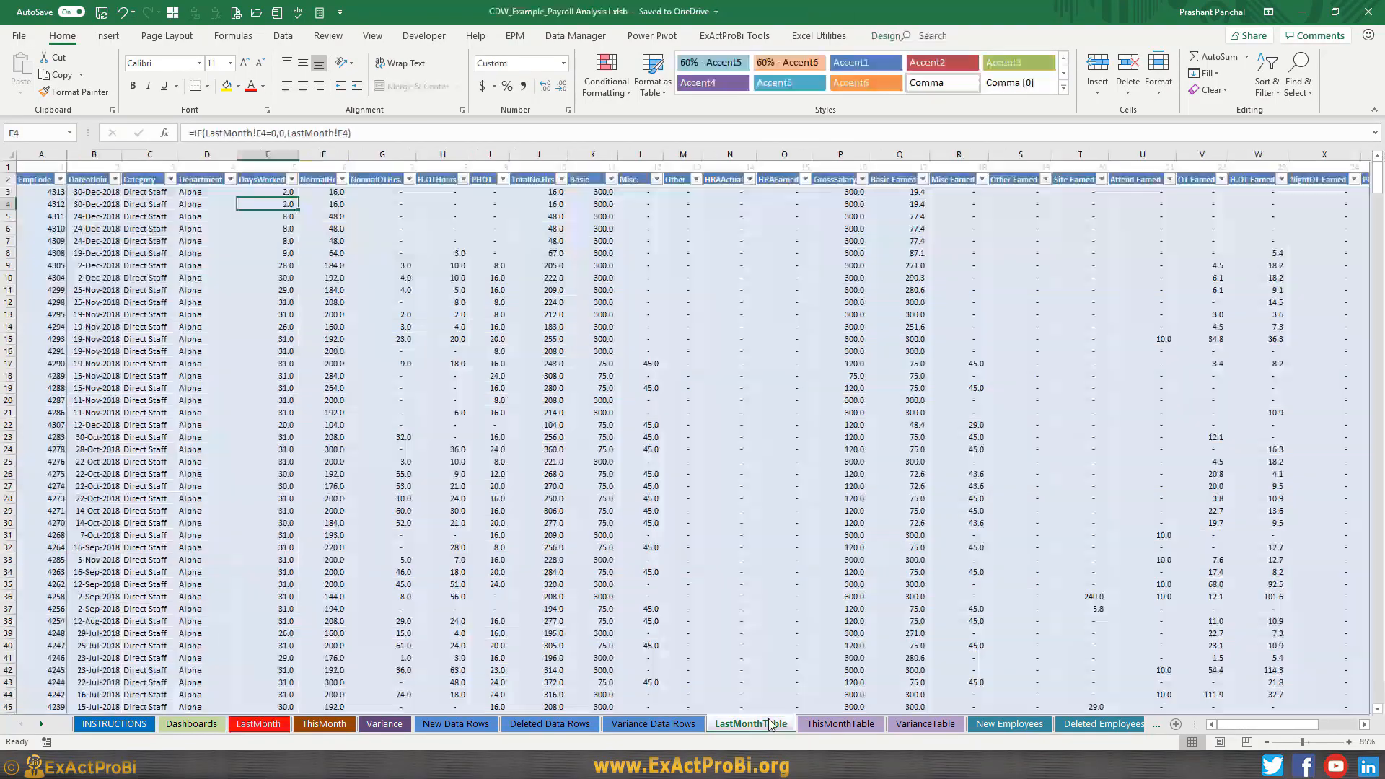
pyautogui.click(62, 194)
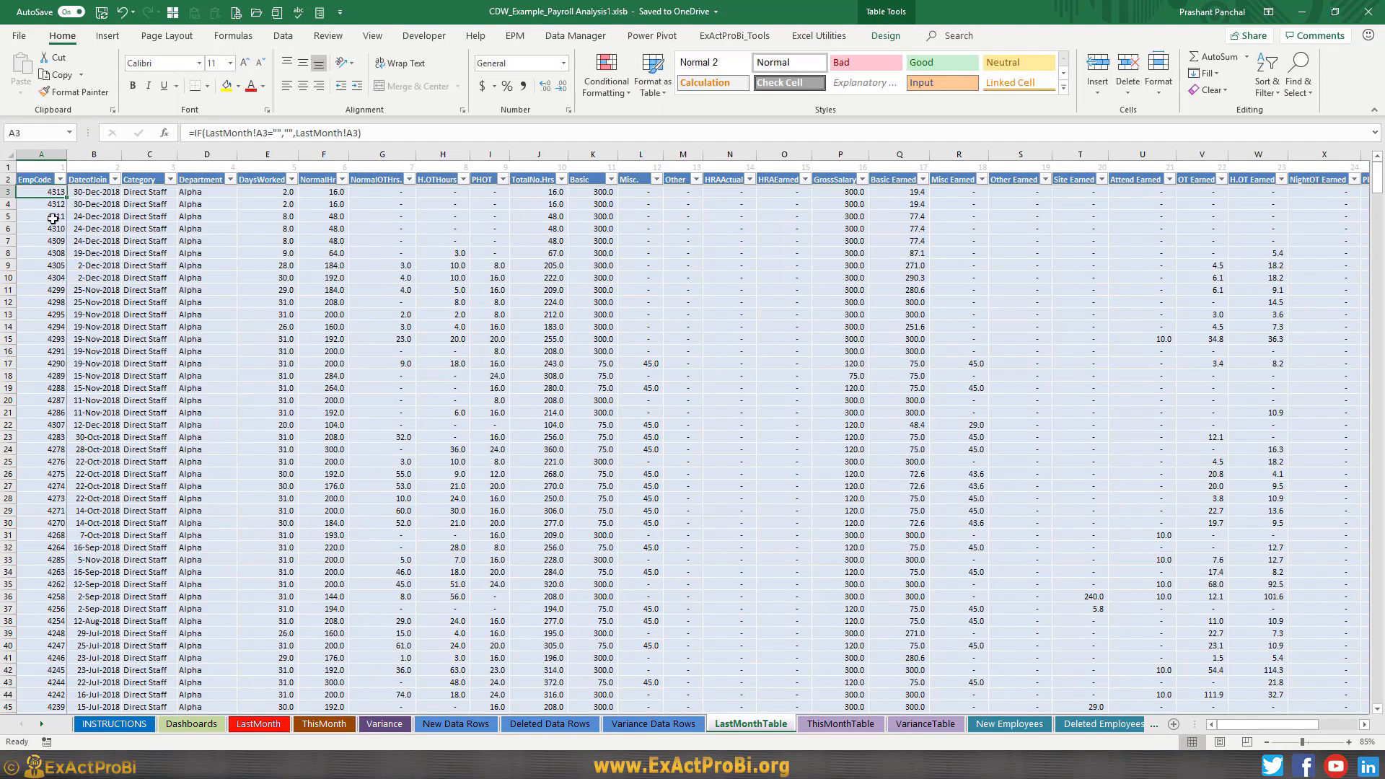
pyautogui.hotkey('ctrl', 'shift', 'Down')
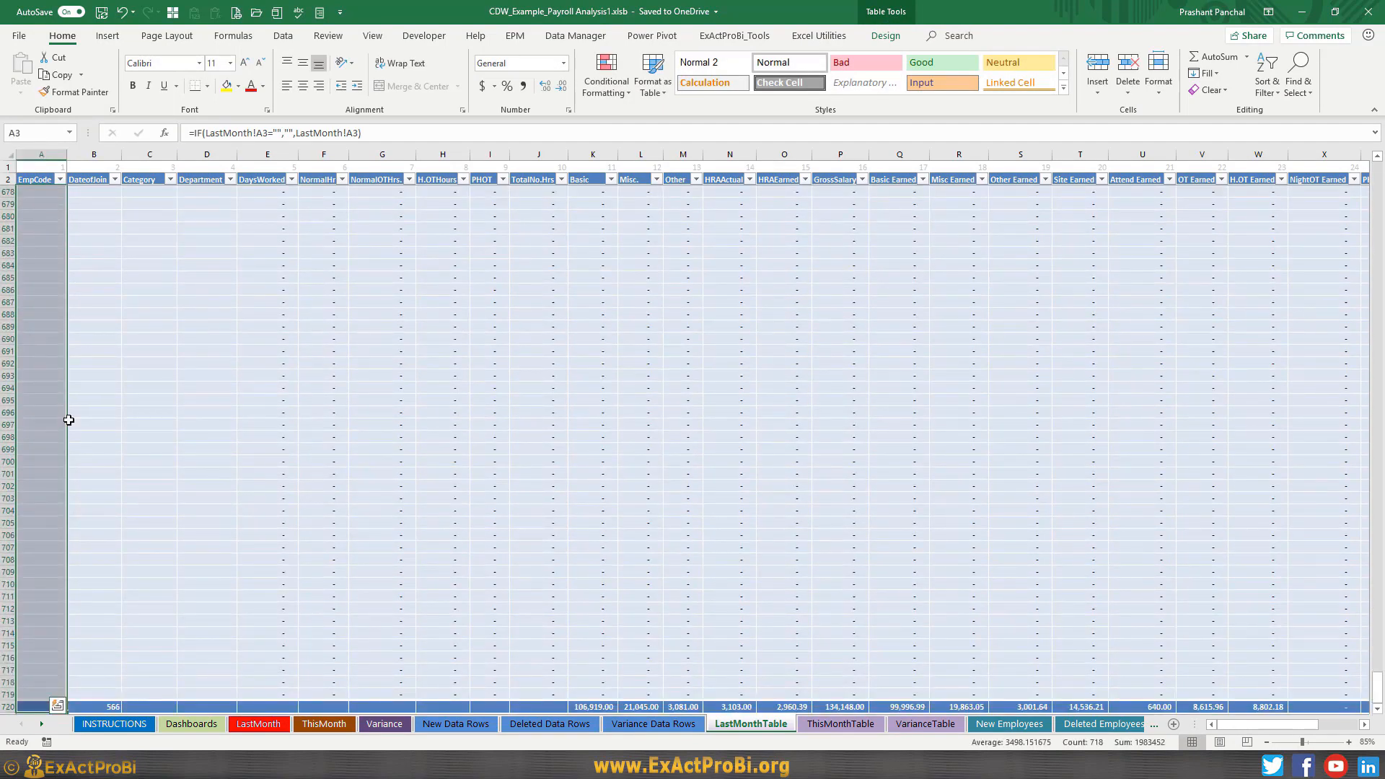
pyautogui.click(62, 619)
pyautogui.click(55, 707)
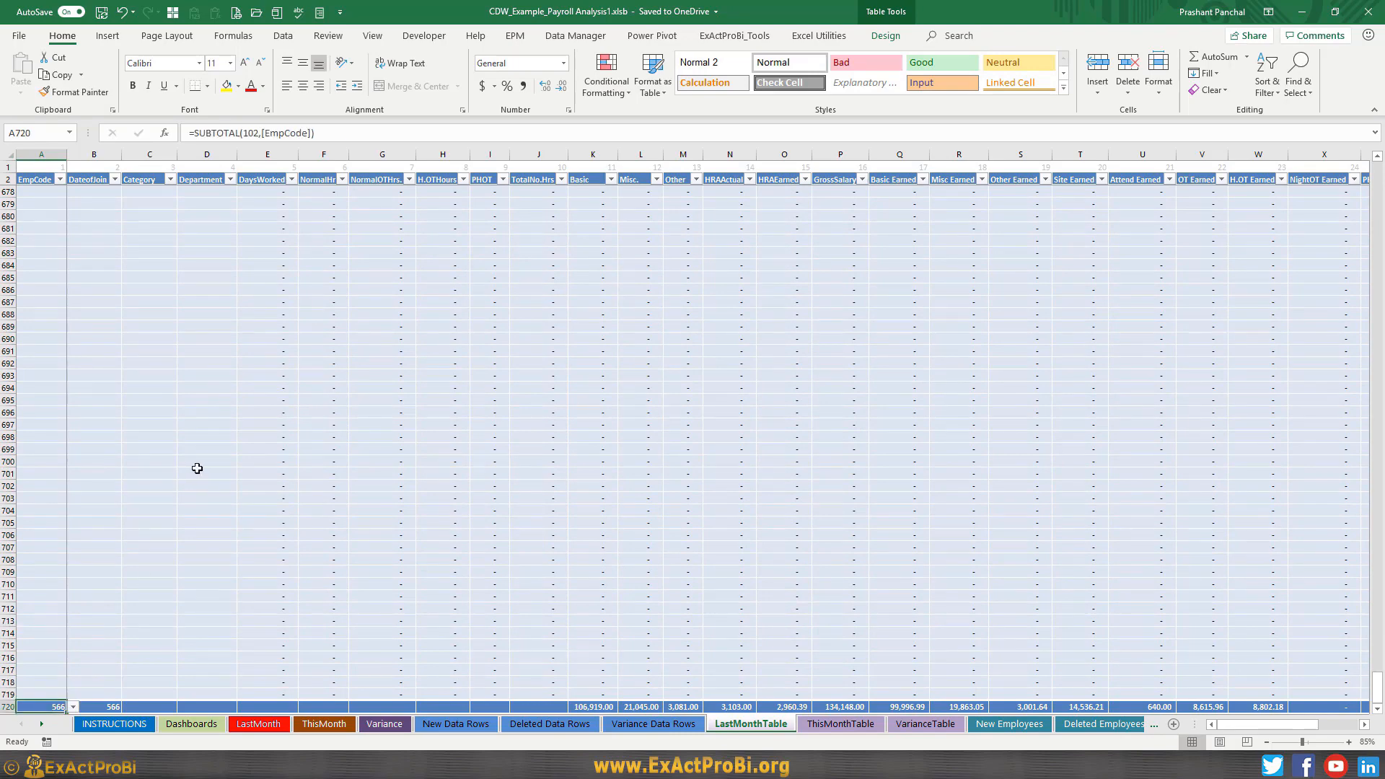
pyautogui.scroll(-3, 197, 468)
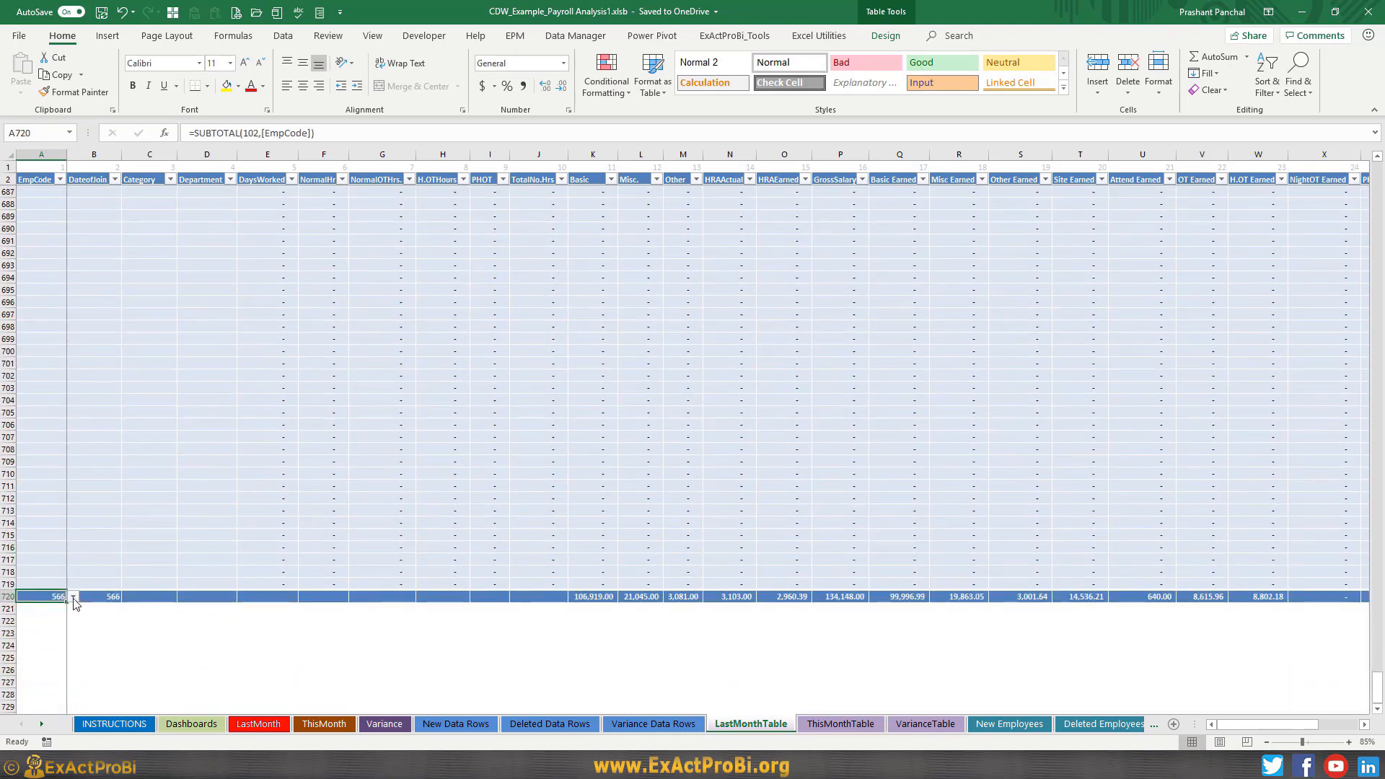
pyautogui.doubleClick(41, 599)
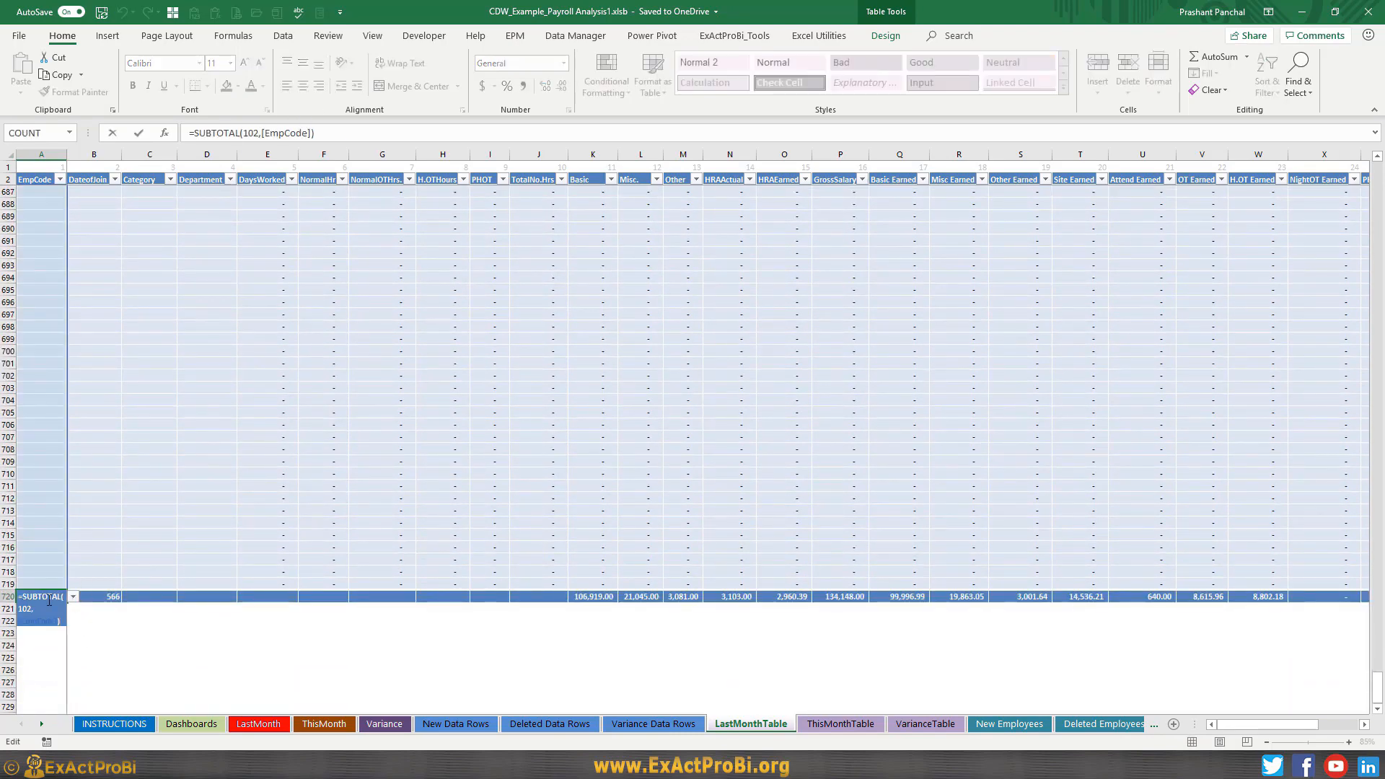
pyautogui.press('Escape')
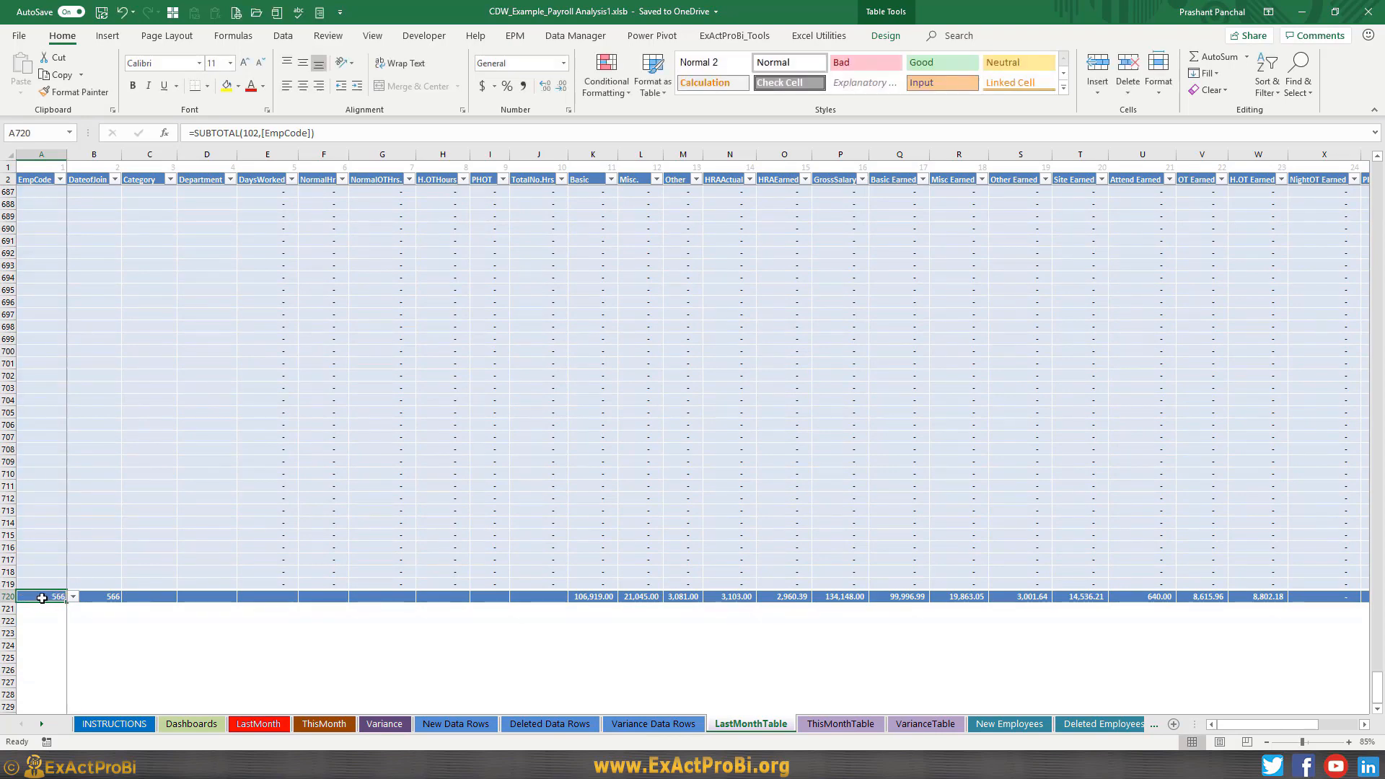
# - Finish viewing the LastMonthTable totals row and recheck the December-18 Emp Count formula in B5 on Dashboards, unedited
pyautogui.scroll(4, 63, 497)
pyautogui.scroll(-3, 57, 509)
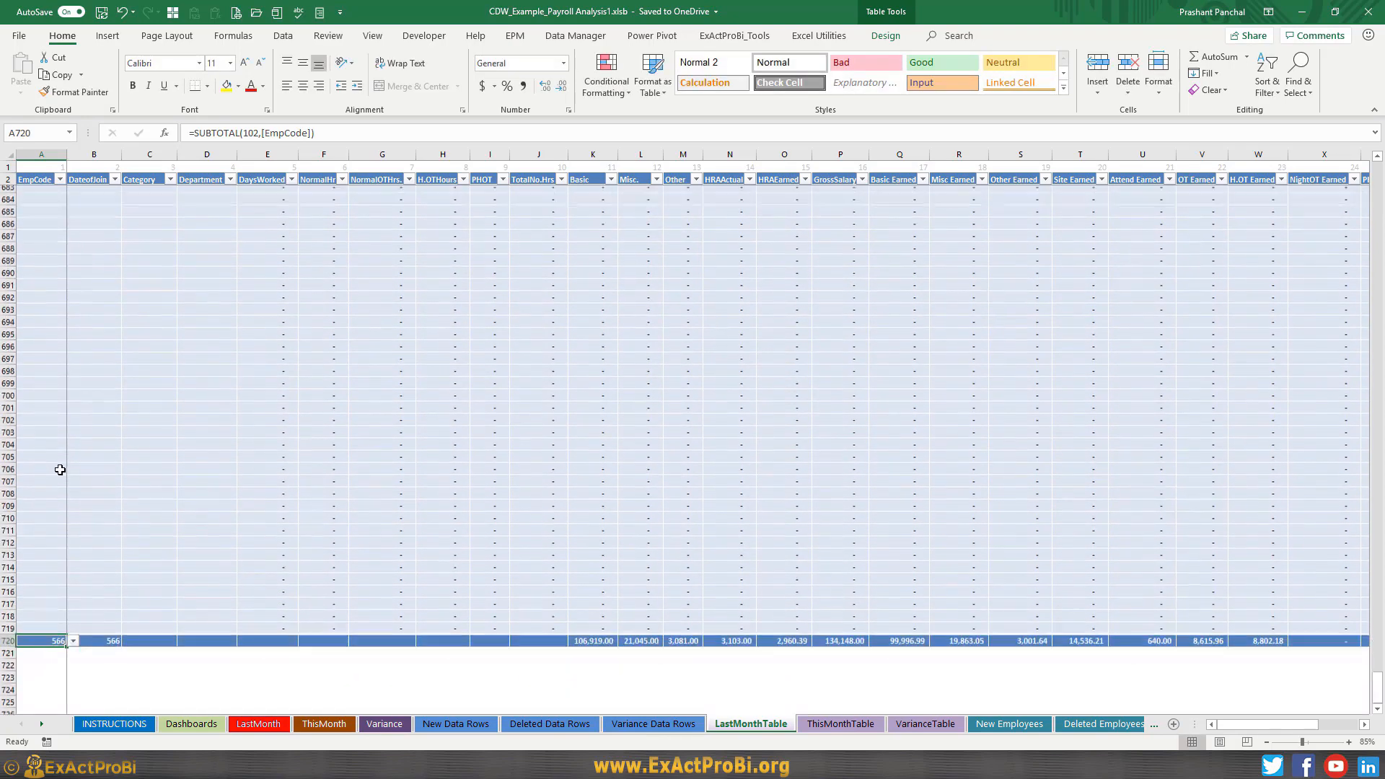
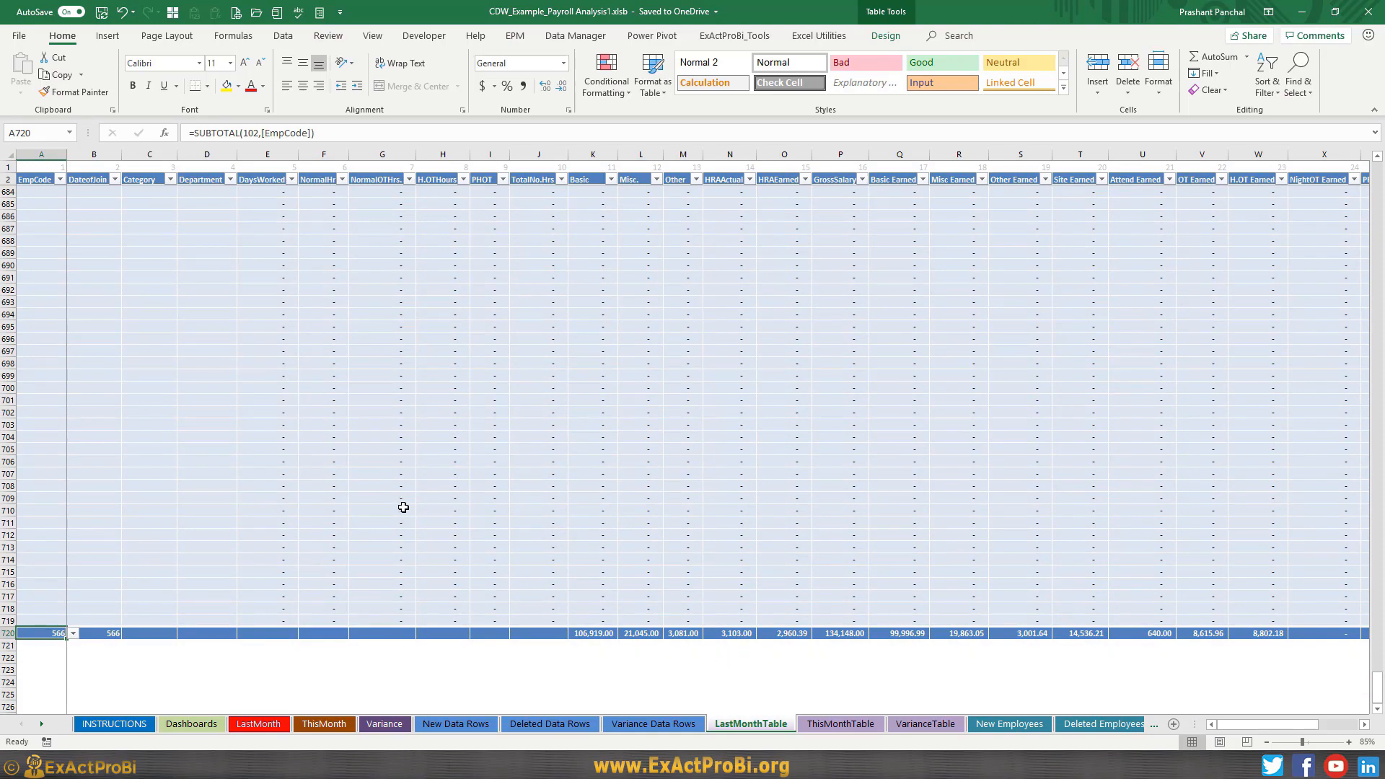
pyautogui.click(192, 723)
pyautogui.press('F2')
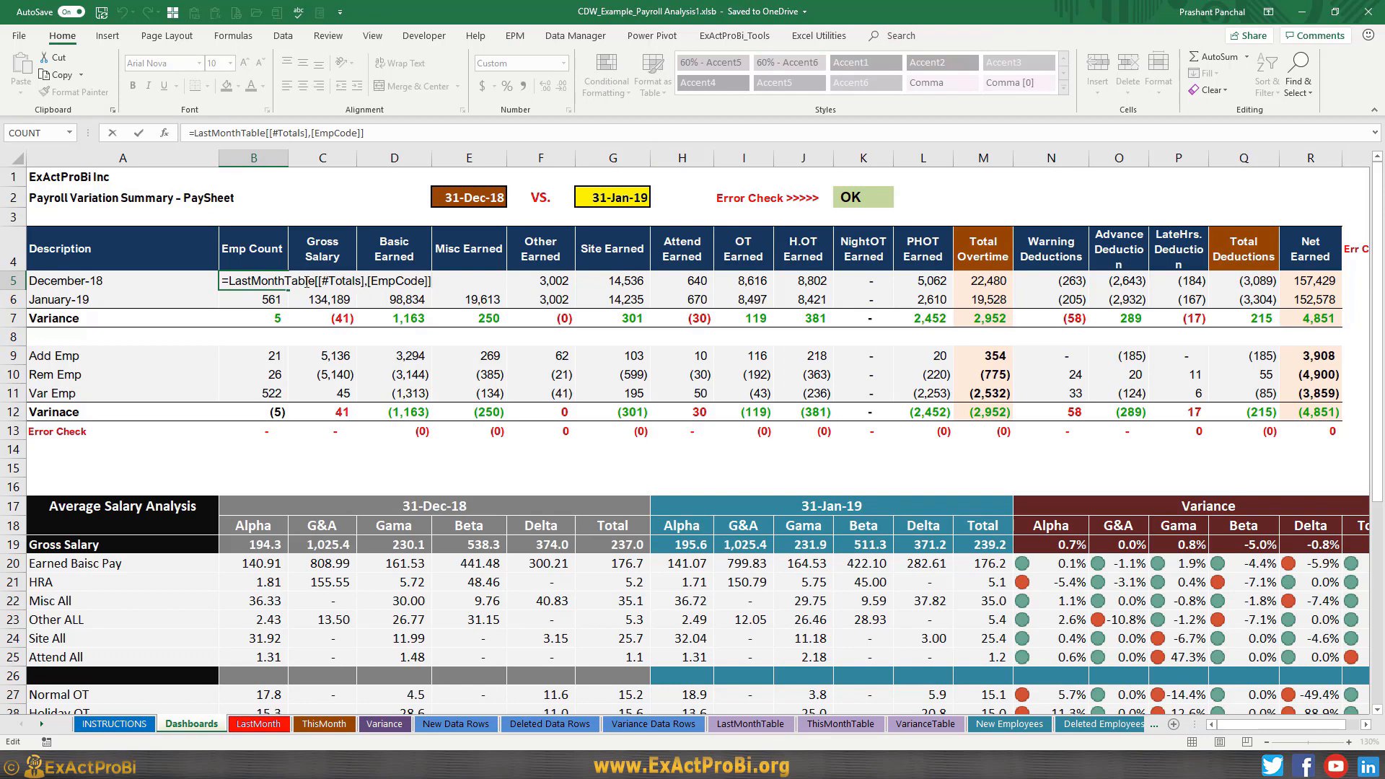
pyautogui.press('Return')
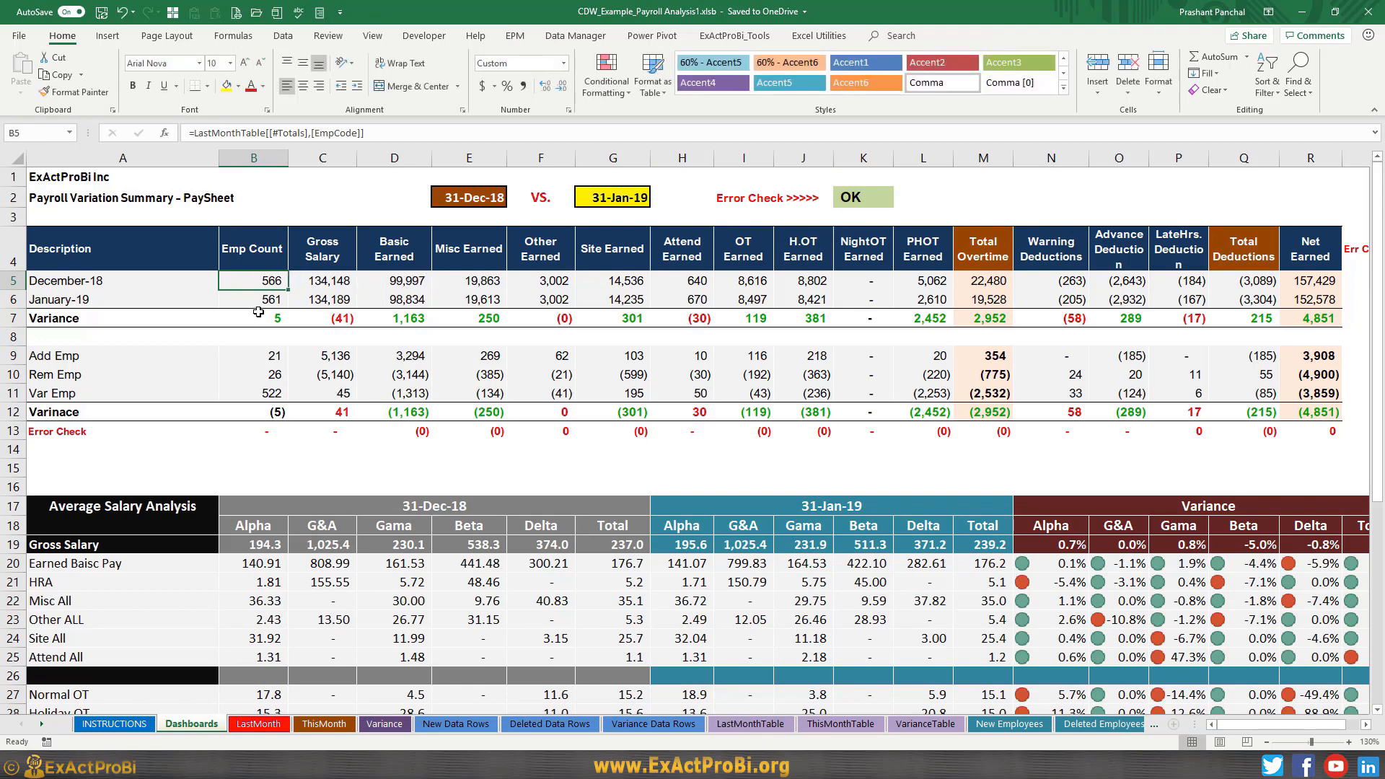
# - Inspect the January-19 Emp Count formula in B6 and view the ThisMonthTable totals row it refers to
pyautogui.press('F2')
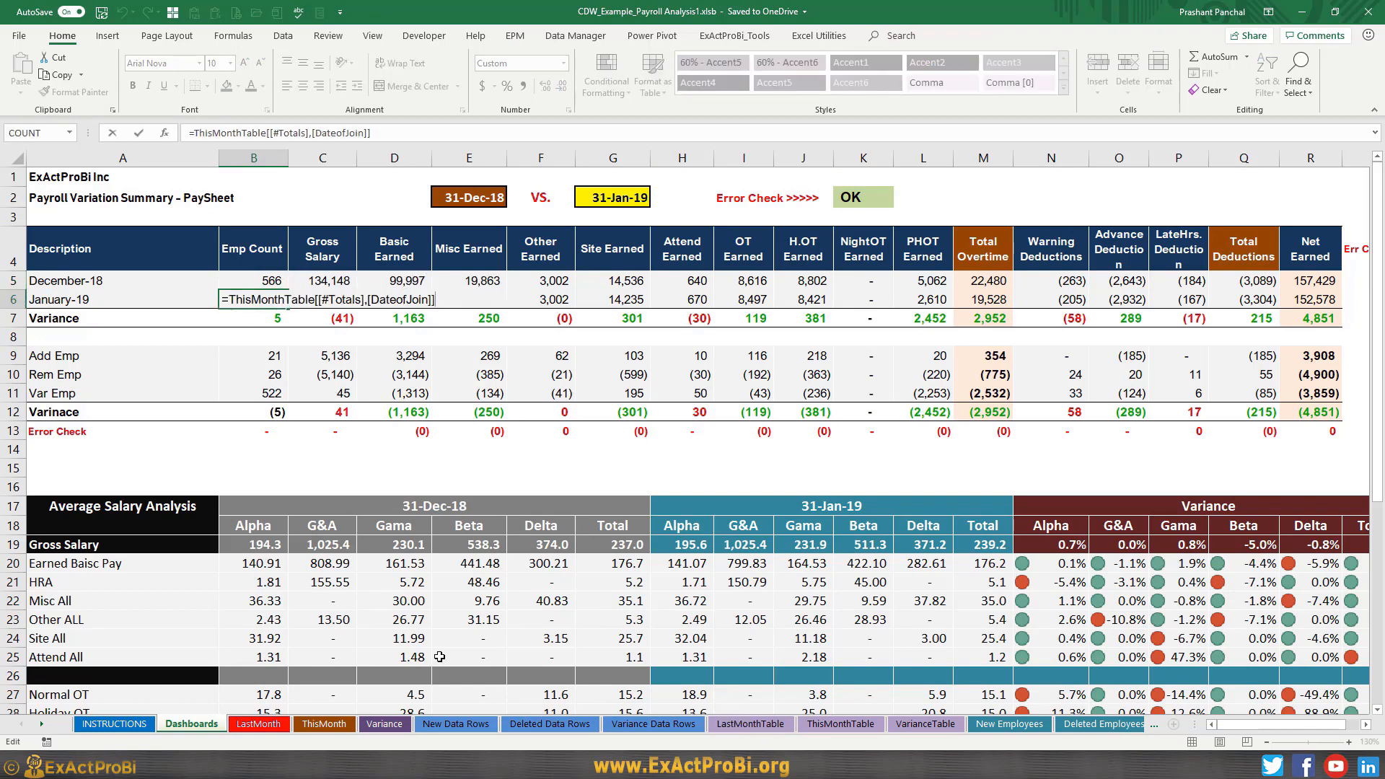
pyautogui.click(839, 725)
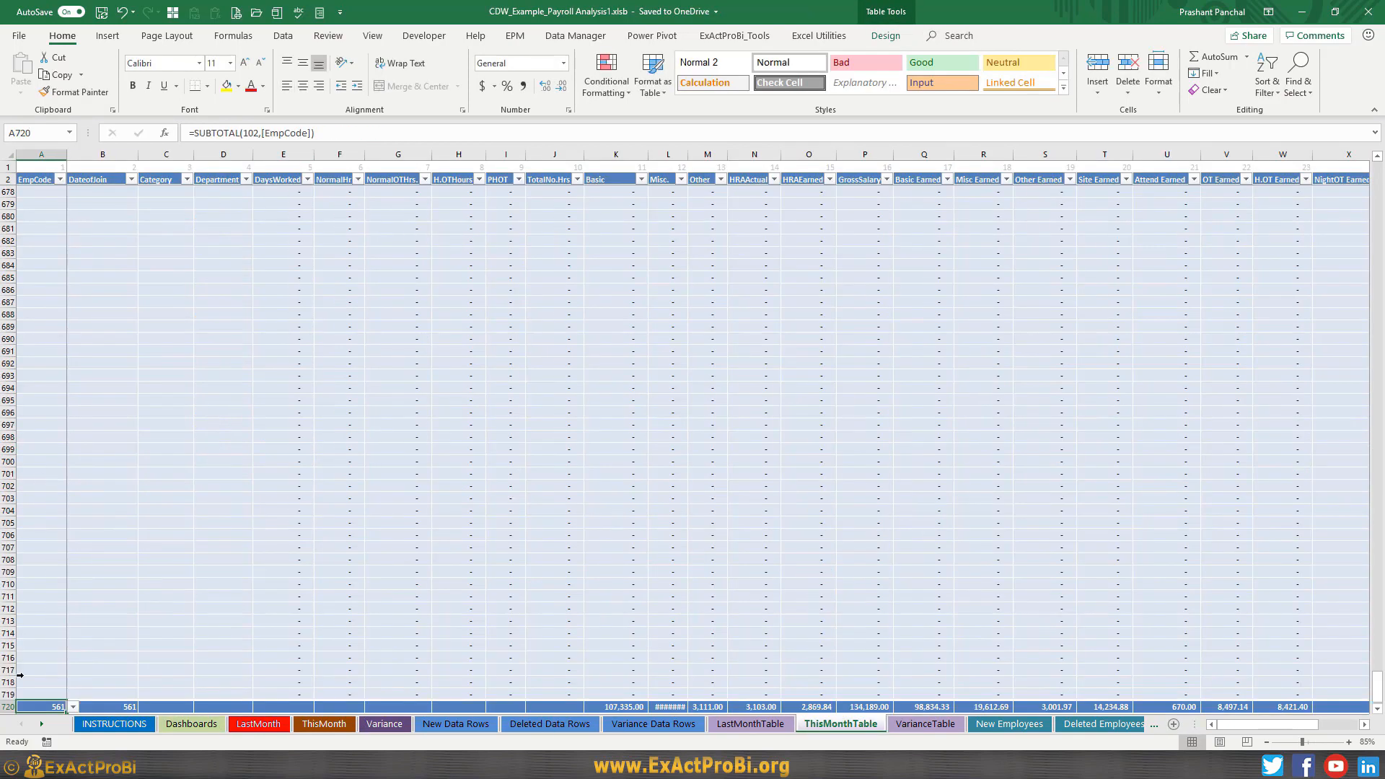
pyautogui.scroll(-2, 55, 683)
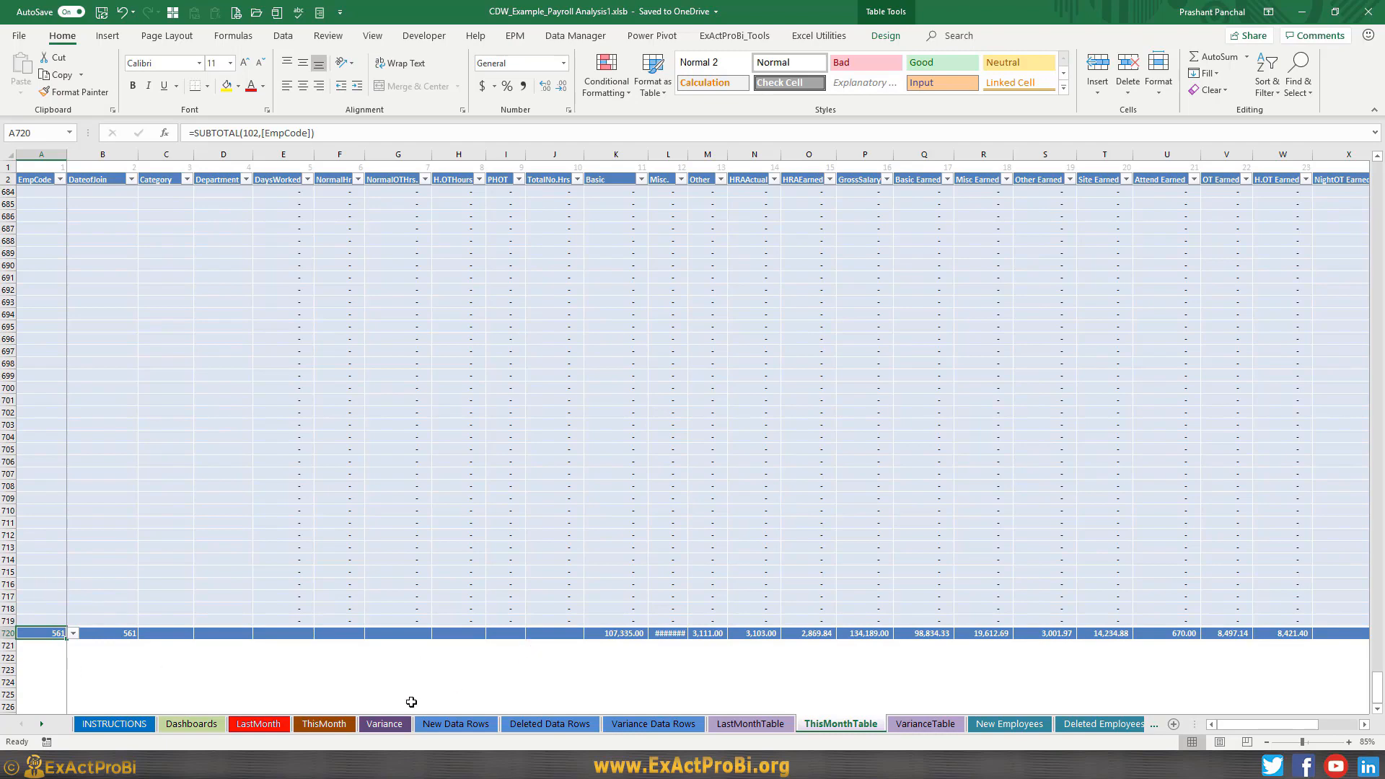
# - Back on Dashboards, inspect the Emp Count variance formula in B7 and the two month values it compares, without editing
pyautogui.click(191, 724)
pyautogui.click(250, 311)
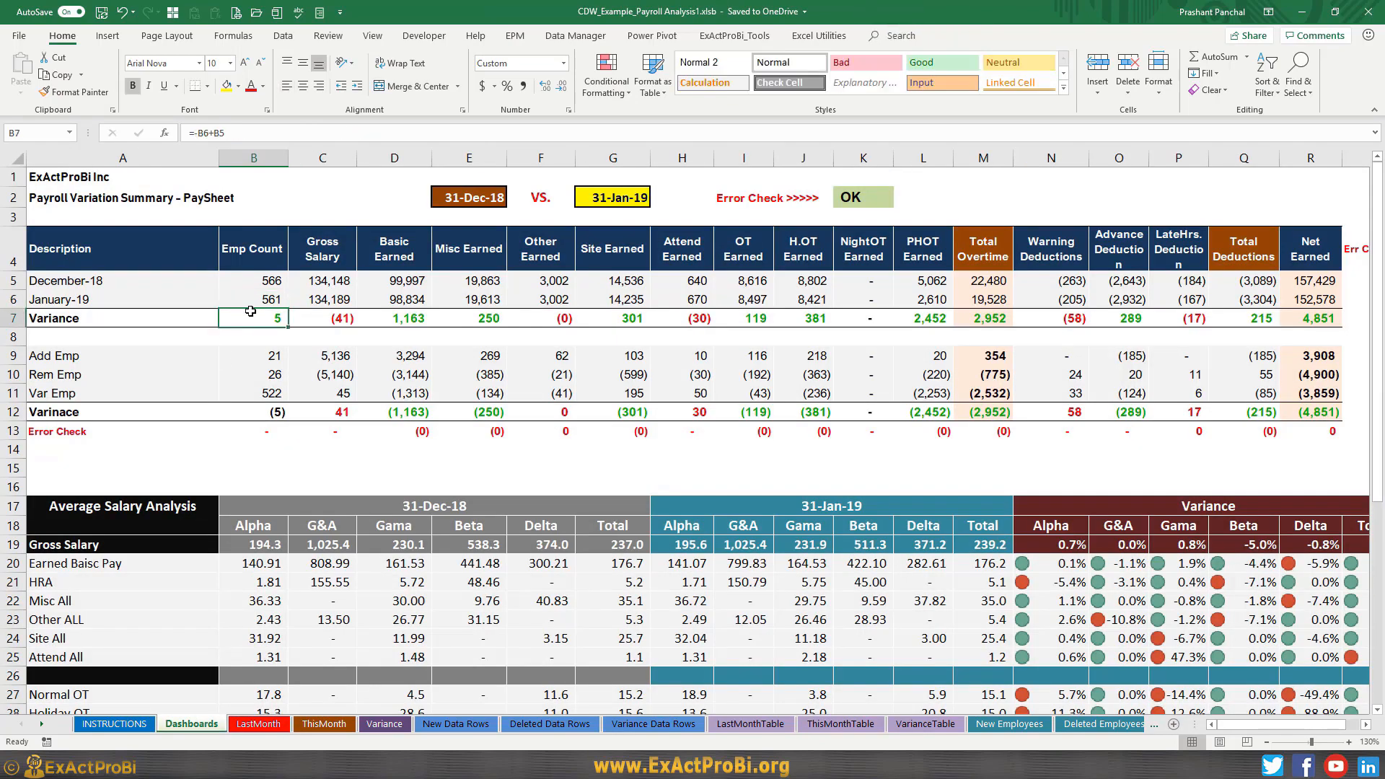
pyautogui.doubleClick(251, 321)
pyautogui.hotkey('ctrl', 'Return')
pyautogui.click(210, 287)
pyautogui.click(247, 287)
pyautogui.click(251, 302)
pyautogui.click(254, 319)
pyautogui.press('F2')
pyautogui.hotkey('ctrl', 'Return')
# - Examine the December-18 Gross Salary formula in C5 that references the LastMonthTable totals, leaving it unedited
pyautogui.click(333, 283)
pyautogui.press('F2')
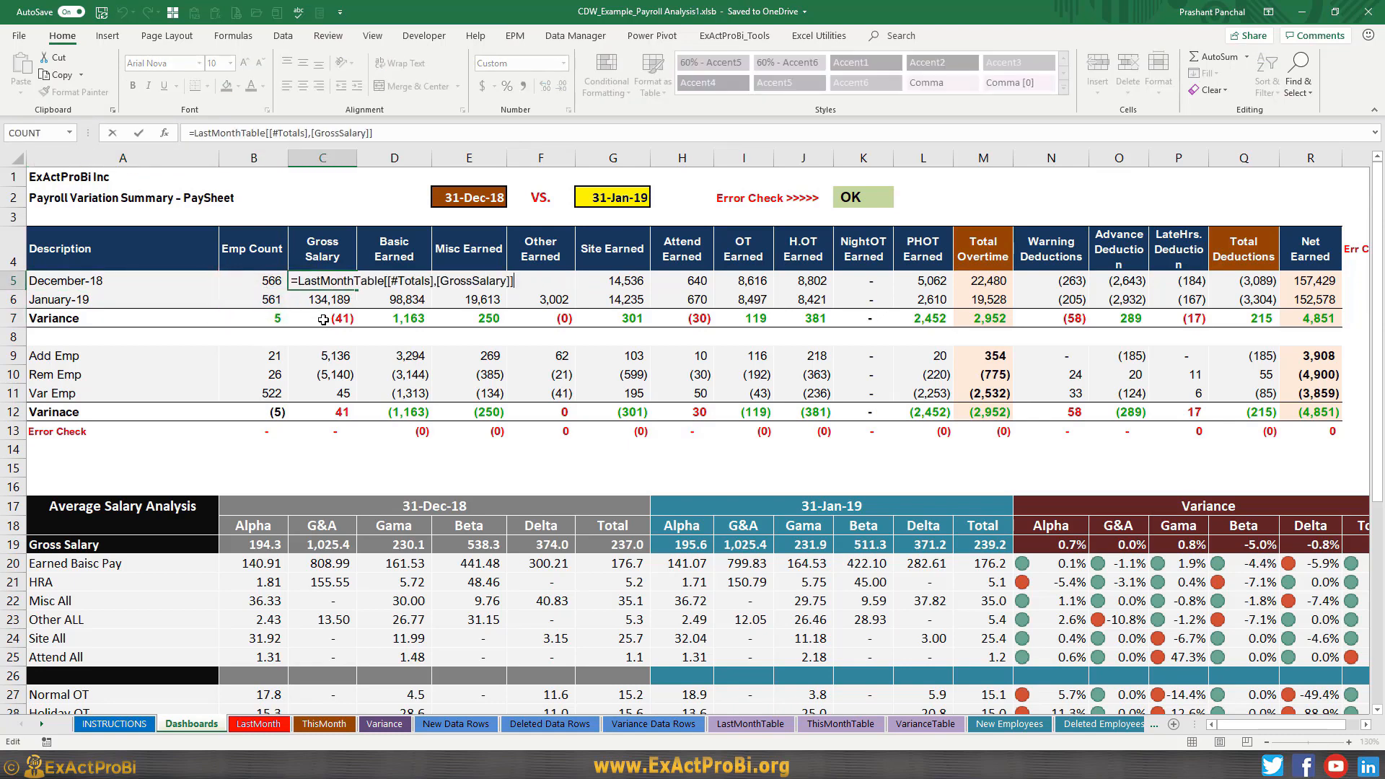
pyautogui.hotkey('ctrl', 'Return')
pyautogui.click(310, 302)
pyautogui.press('Up')
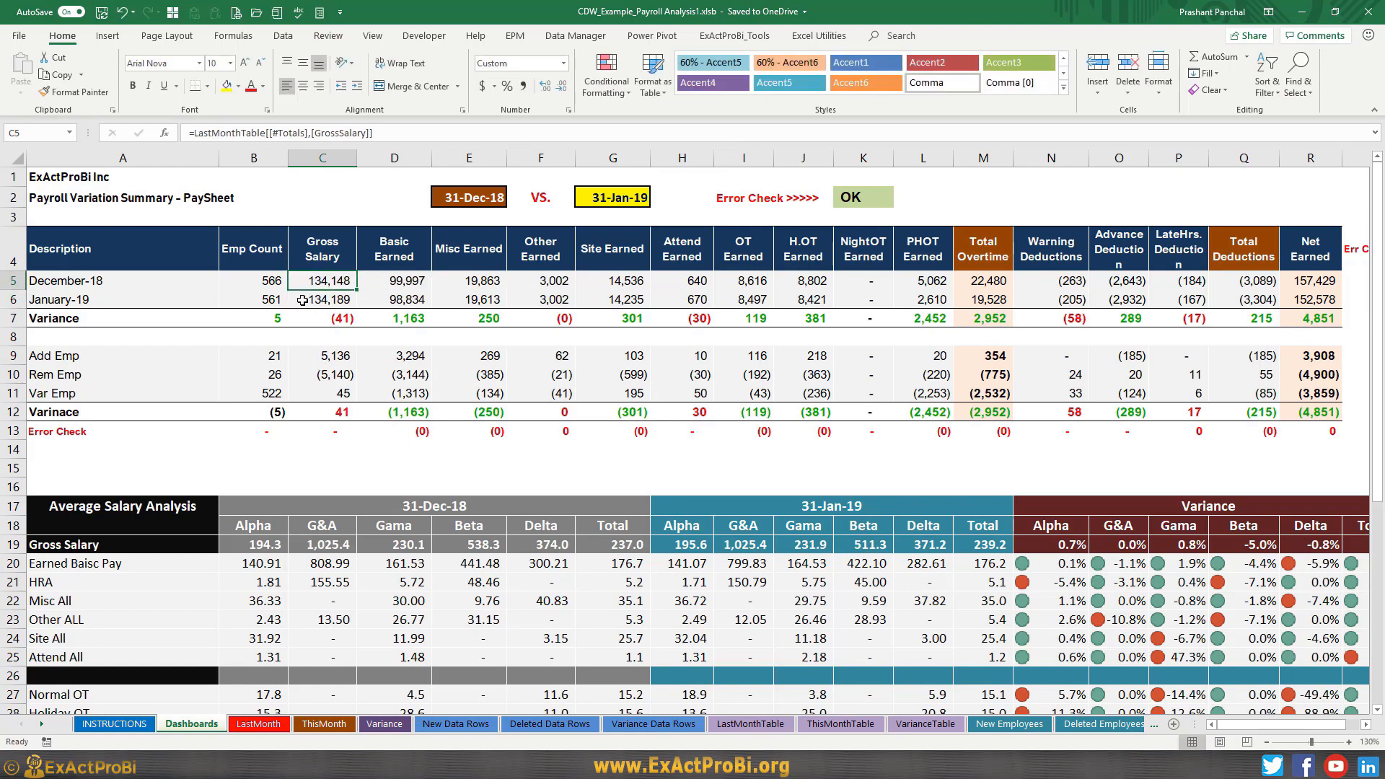
pyautogui.press('F2')
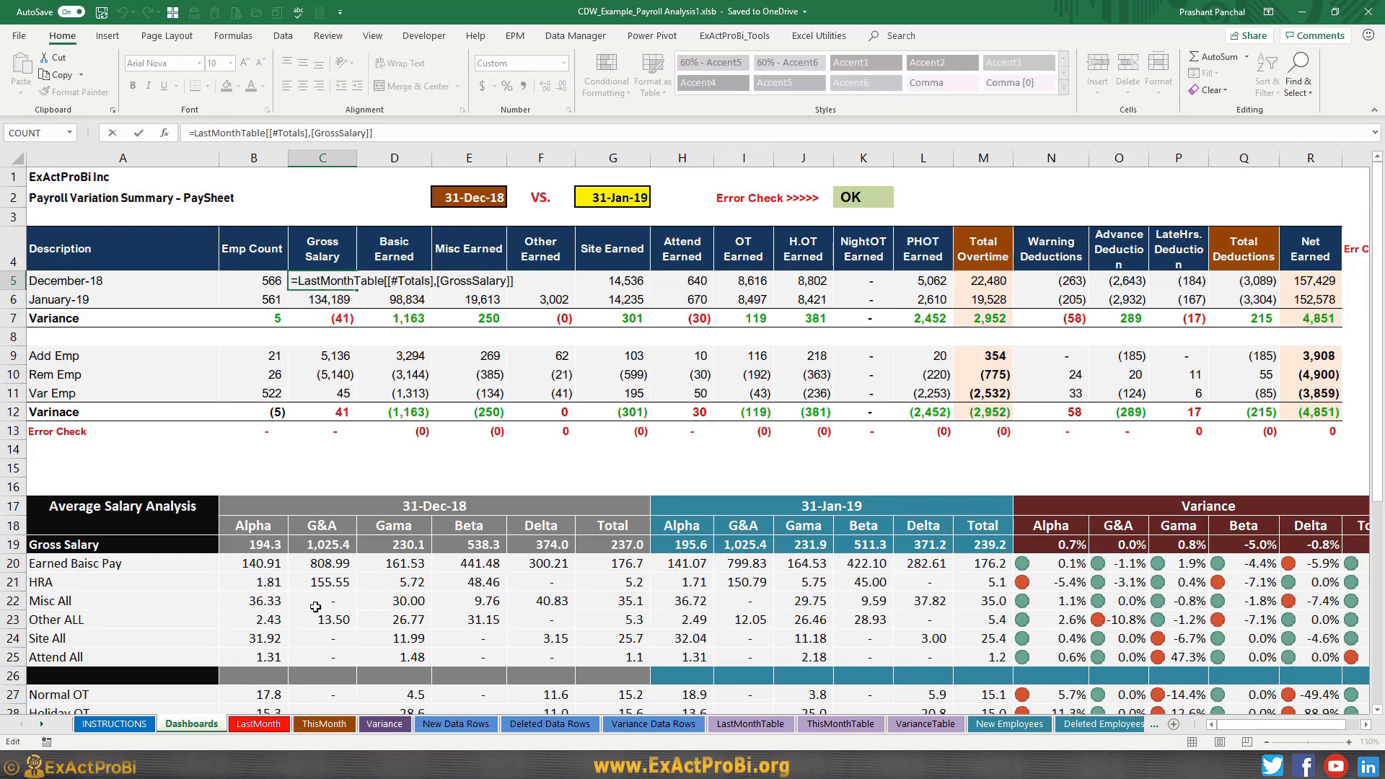
pyautogui.press('Escape')
pyautogui.press('F2')
pyautogui.press('Escape')
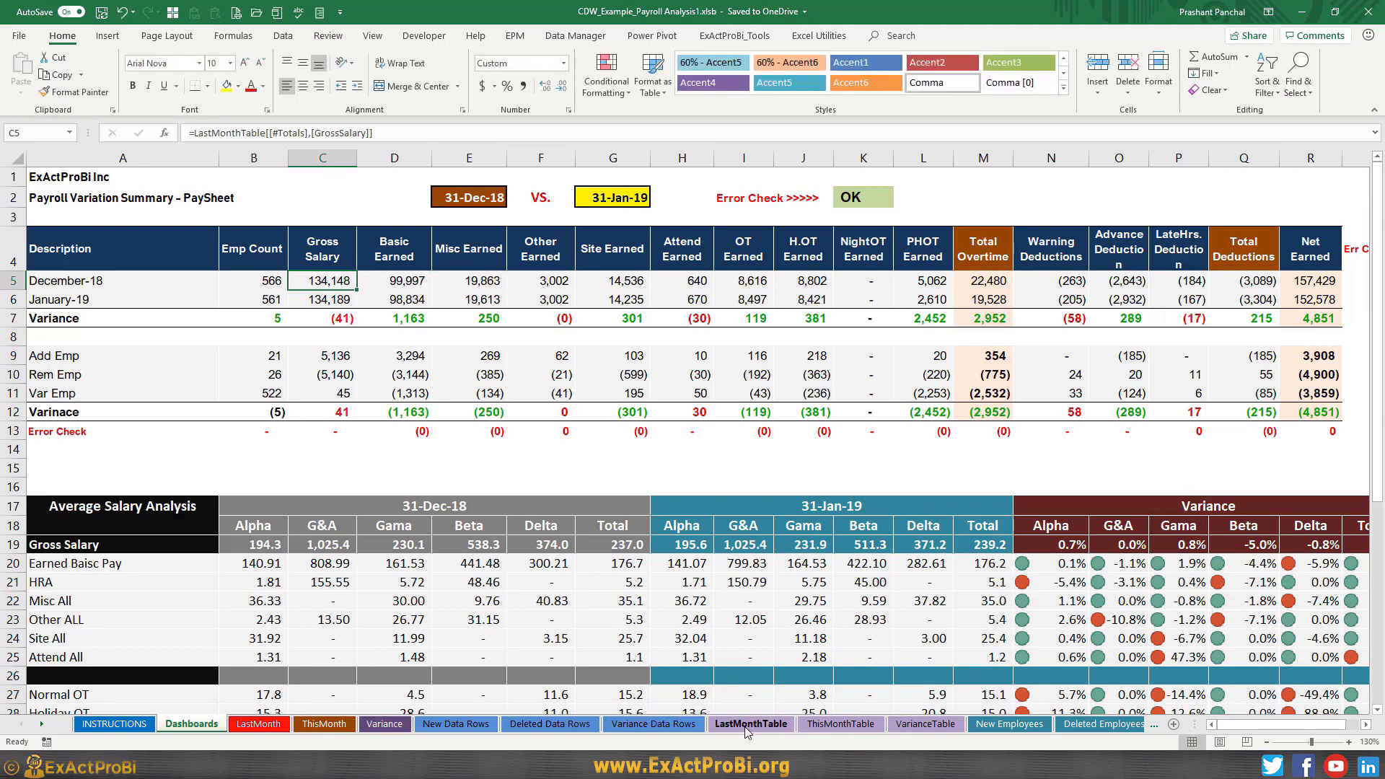
# - On LastMonthTable, move along totals row 720 to the GrossSalary total that the Dashboards formula pulls
pyautogui.click(750, 724)
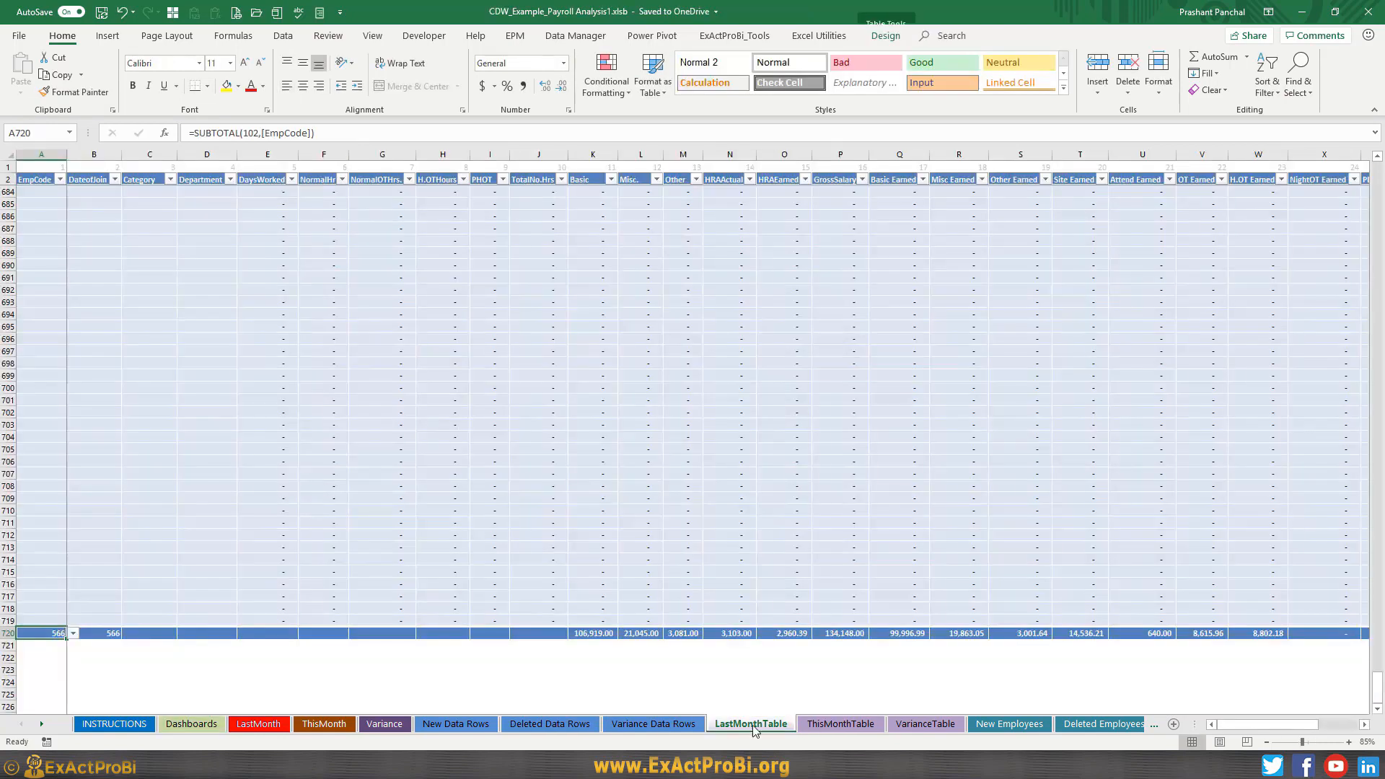
pyautogui.click(584, 633)
pyautogui.click(1014, 635)
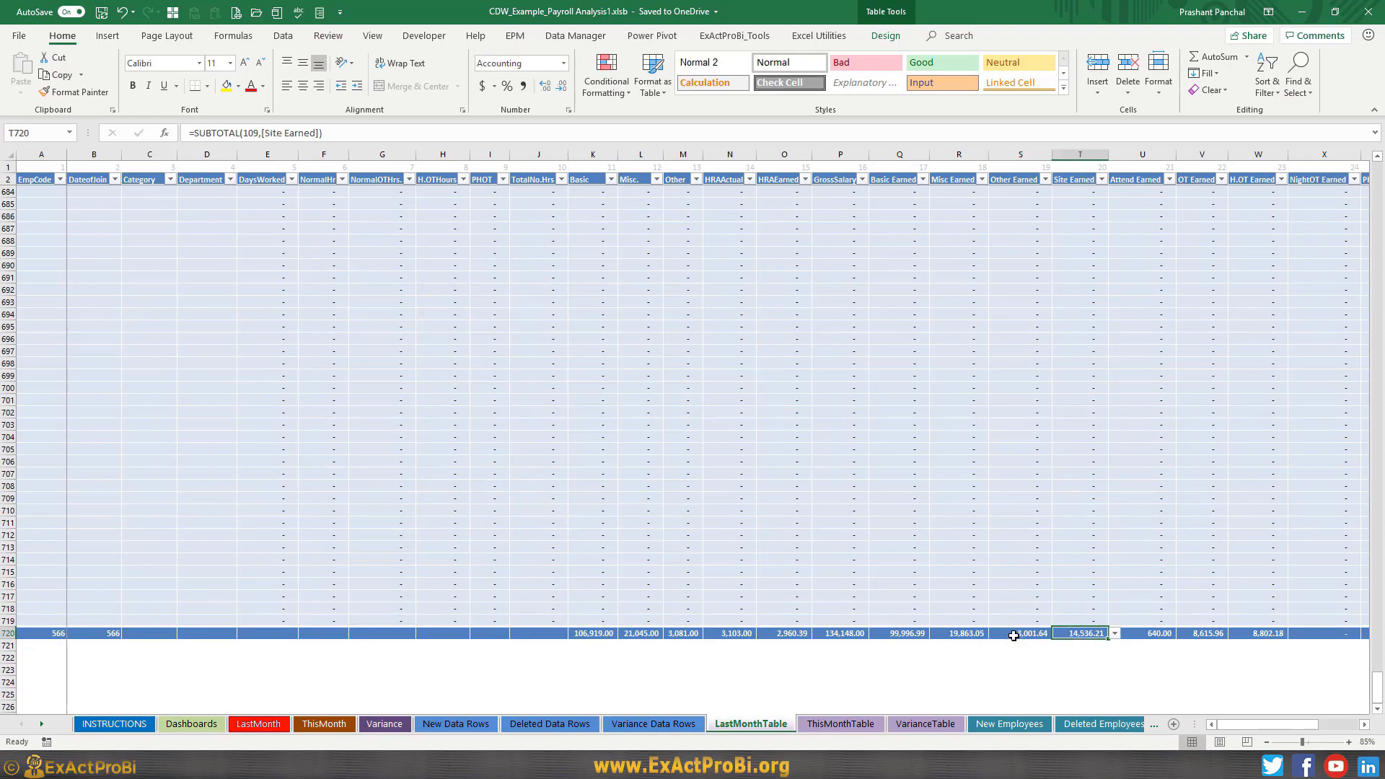
pyautogui.press('Left')
pyautogui.press('Left')
pyautogui.press('Left')
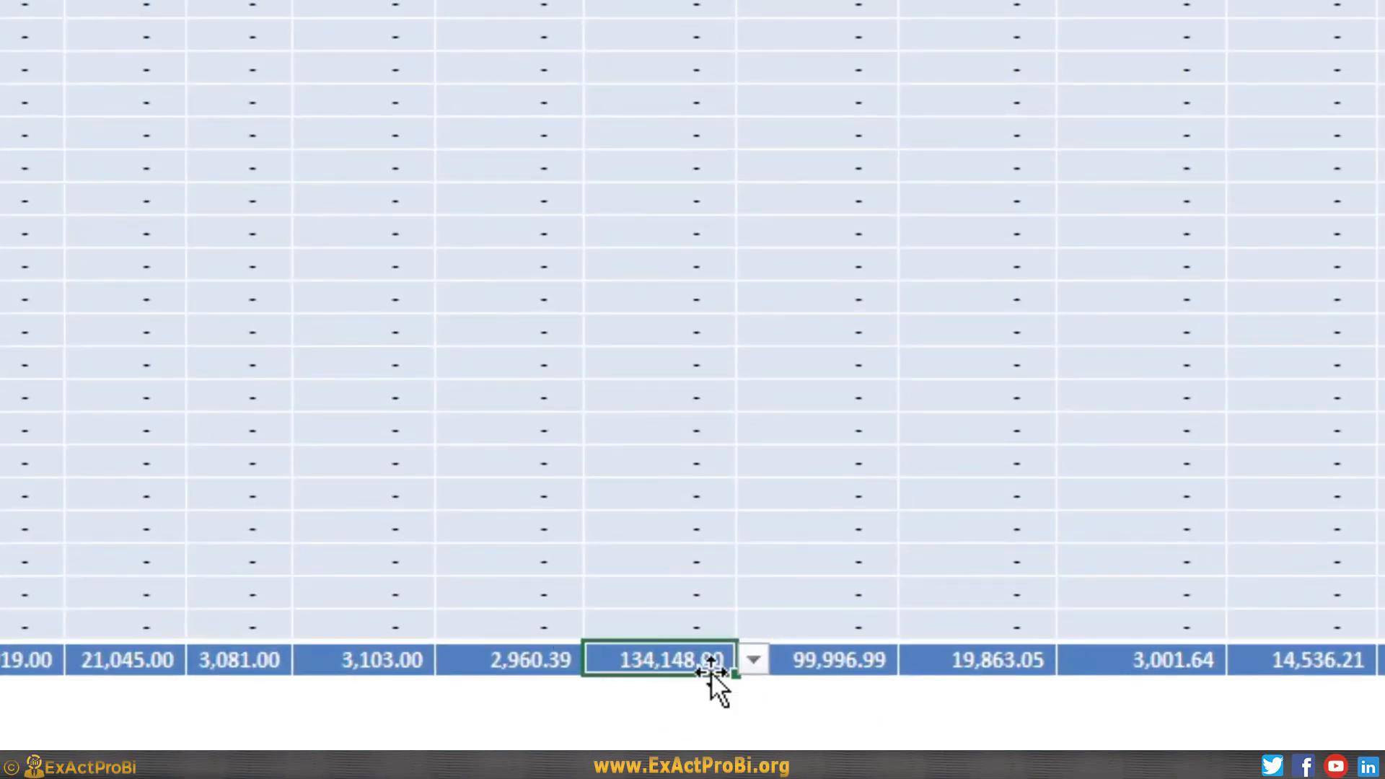
# - On Dashboards, inspect the January-19 Gross Salary formula in C6 and follow row 6 across to Other Earned, unedited
pyautogui.click(191, 724)
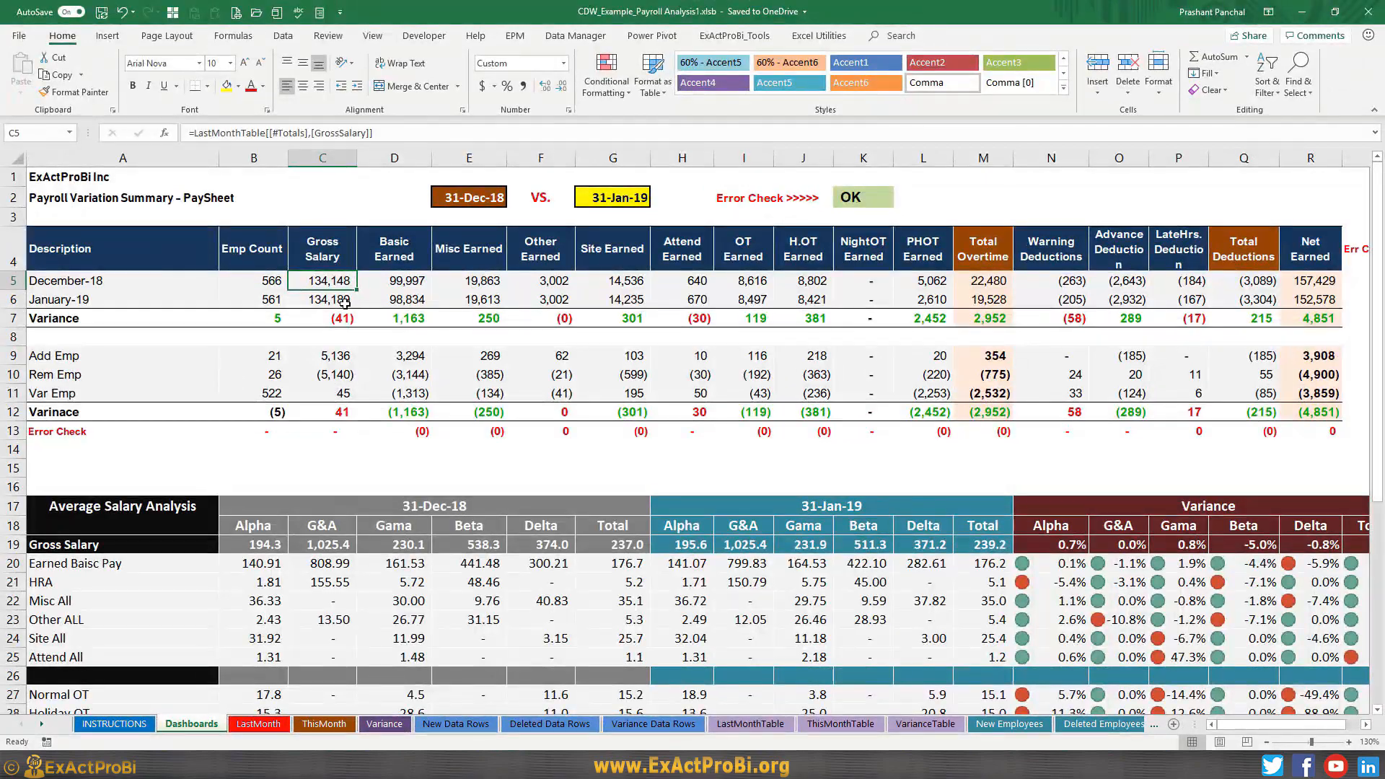
pyautogui.click(345, 304)
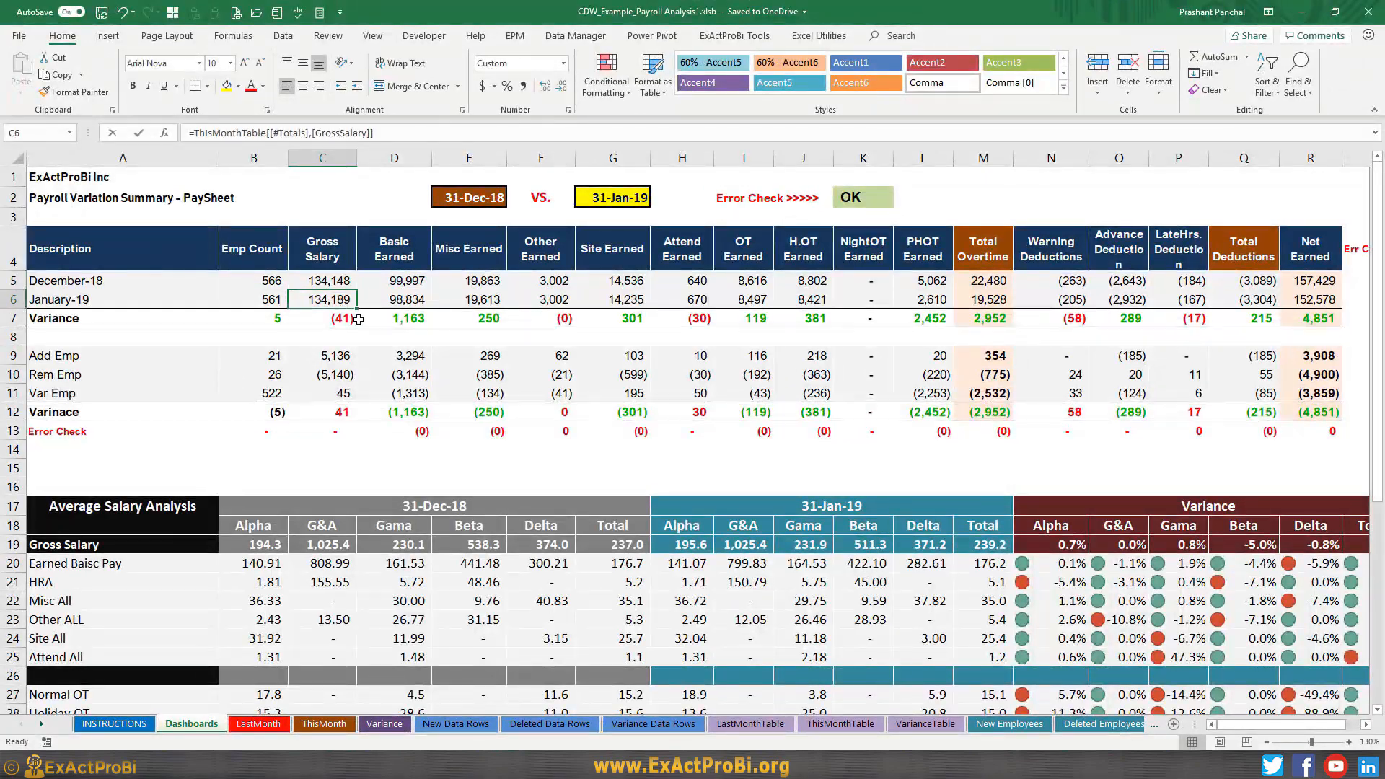
pyautogui.press('F2')
pyautogui.press('Escape')
pyautogui.click(57, 301)
pyautogui.click(357, 299)
pyautogui.press('F2')
pyautogui.press('Escape')
pyautogui.press('Right')
pyautogui.press('Right')
pyautogui.press('Right')
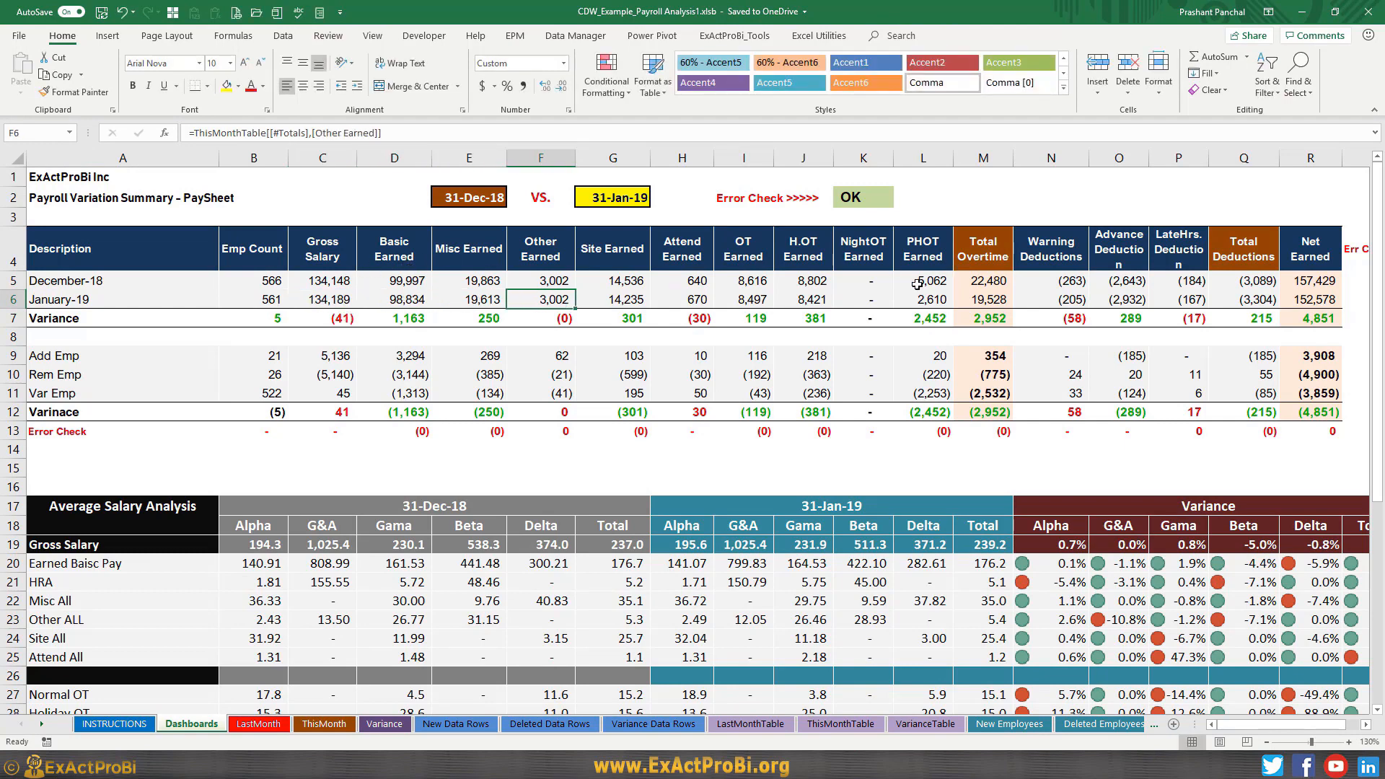
# - Inspect the January-19 PHOT Earned formula in L6 and the December-18 Total Overtime cell, without editing
pyautogui.click(916, 285)
pyautogui.press('Down')
pyautogui.press('F2')
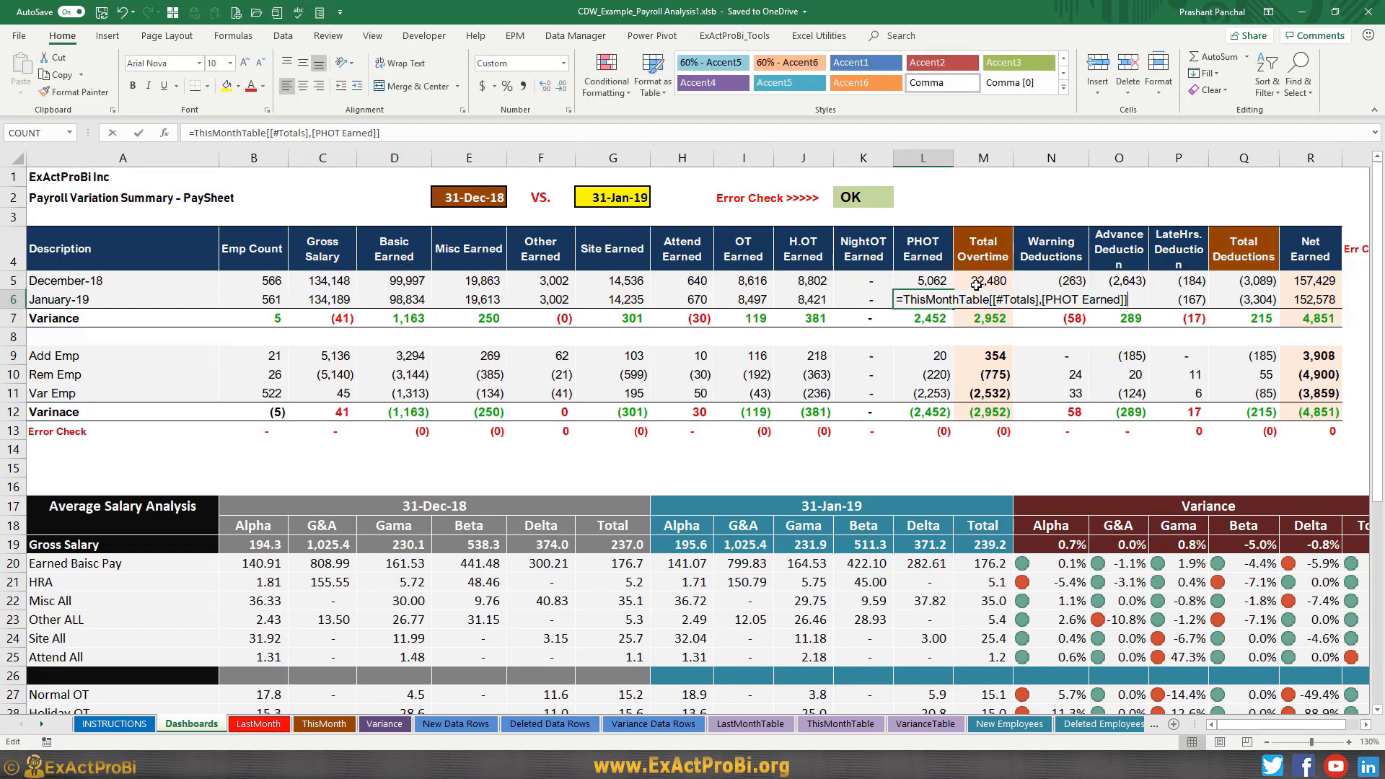
pyautogui.click(977, 285)
# - Check the December-18 and January-19 deduction formulas in columns N to P and the December-18 Net Earned cell R5, unedited
pyautogui.click(1181, 282)
pyautogui.press('F2')
pyautogui.click(1120, 282)
pyautogui.press('F2')
pyautogui.click(1036, 282)
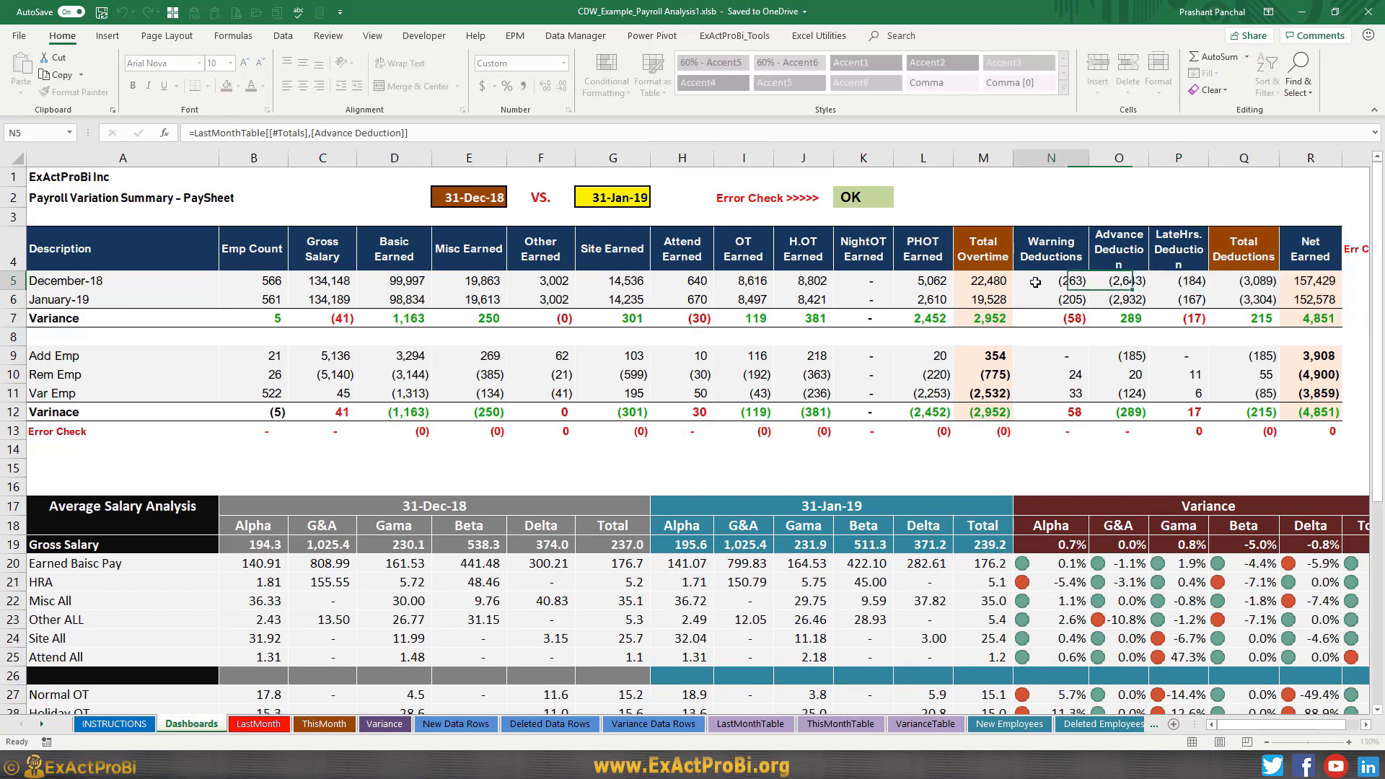
pyautogui.press('F2')
pyautogui.click(1046, 299)
pyautogui.press('F2')
pyautogui.click(1127, 299)
pyautogui.click(1121, 287)
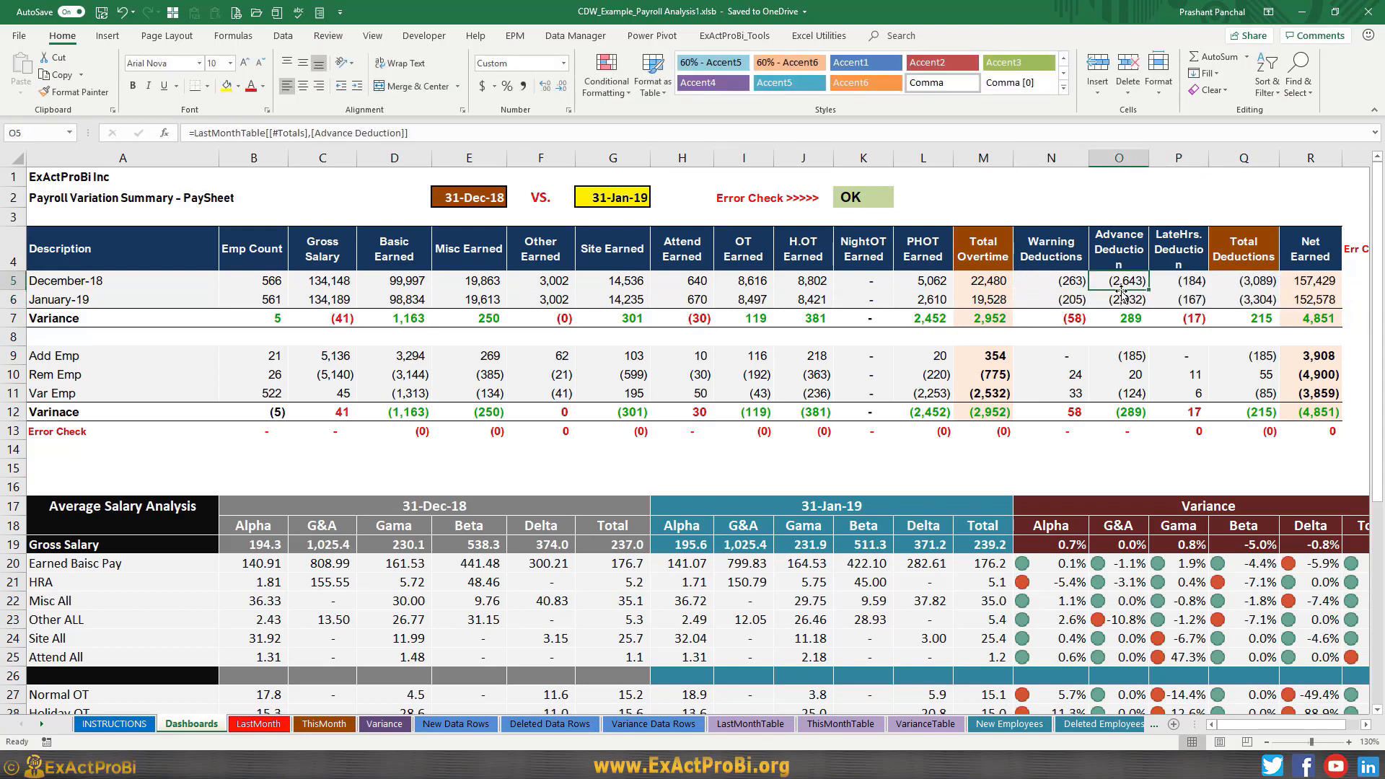
pyautogui.click(1124, 298)
pyautogui.click(1195, 296)
pyautogui.click(1303, 287)
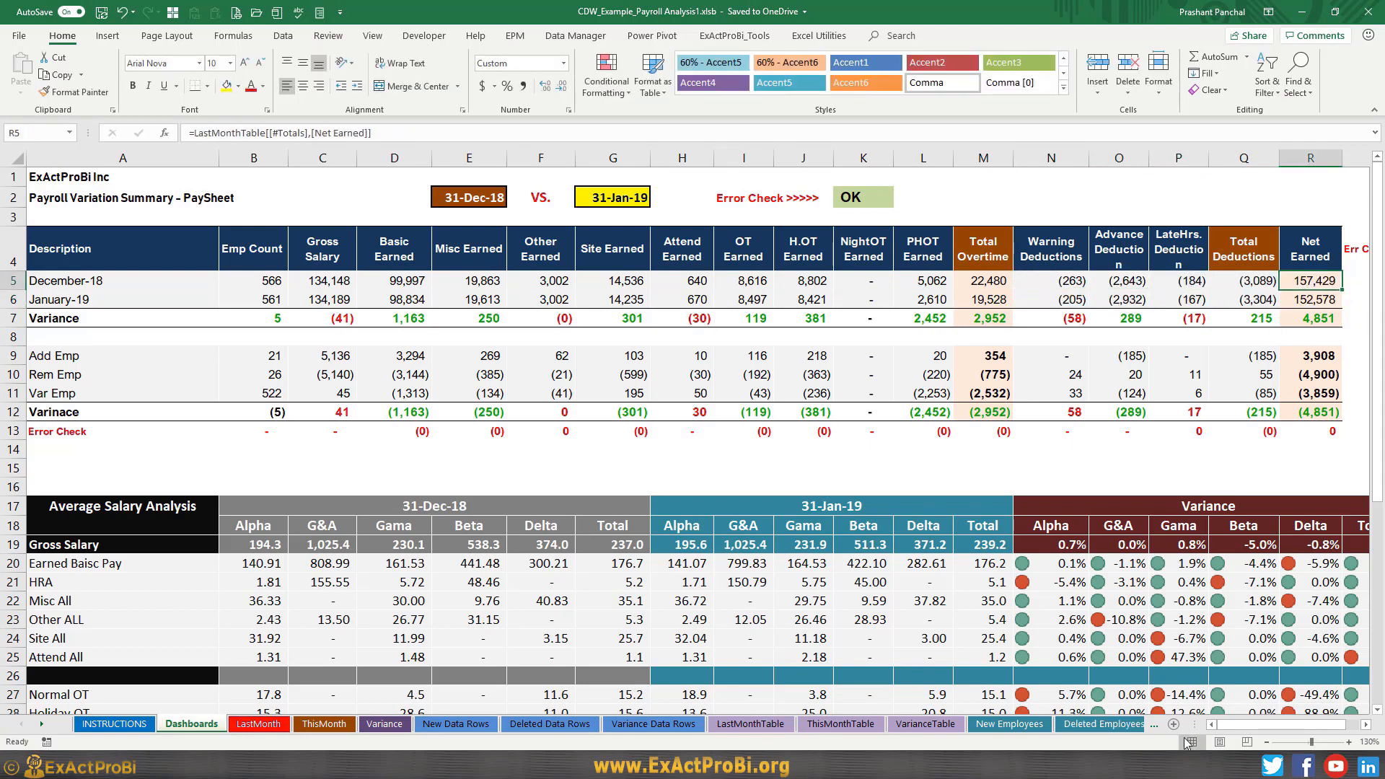
# - Inspect the December-18 Err Check formula in S5 and the cells it references
pyautogui.moveTo(1221, 725); pyautogui.dragTo(1237, 724)
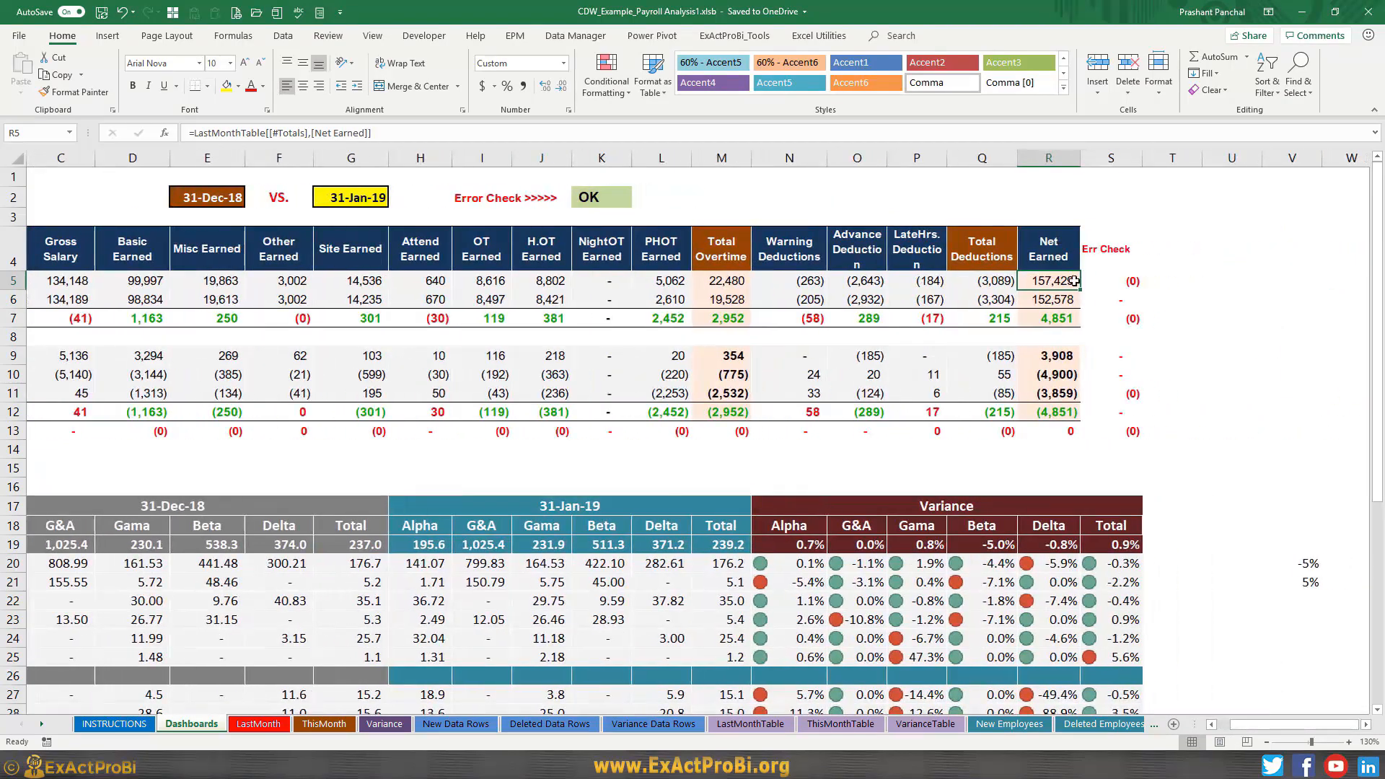
pyautogui.click(1102, 287)
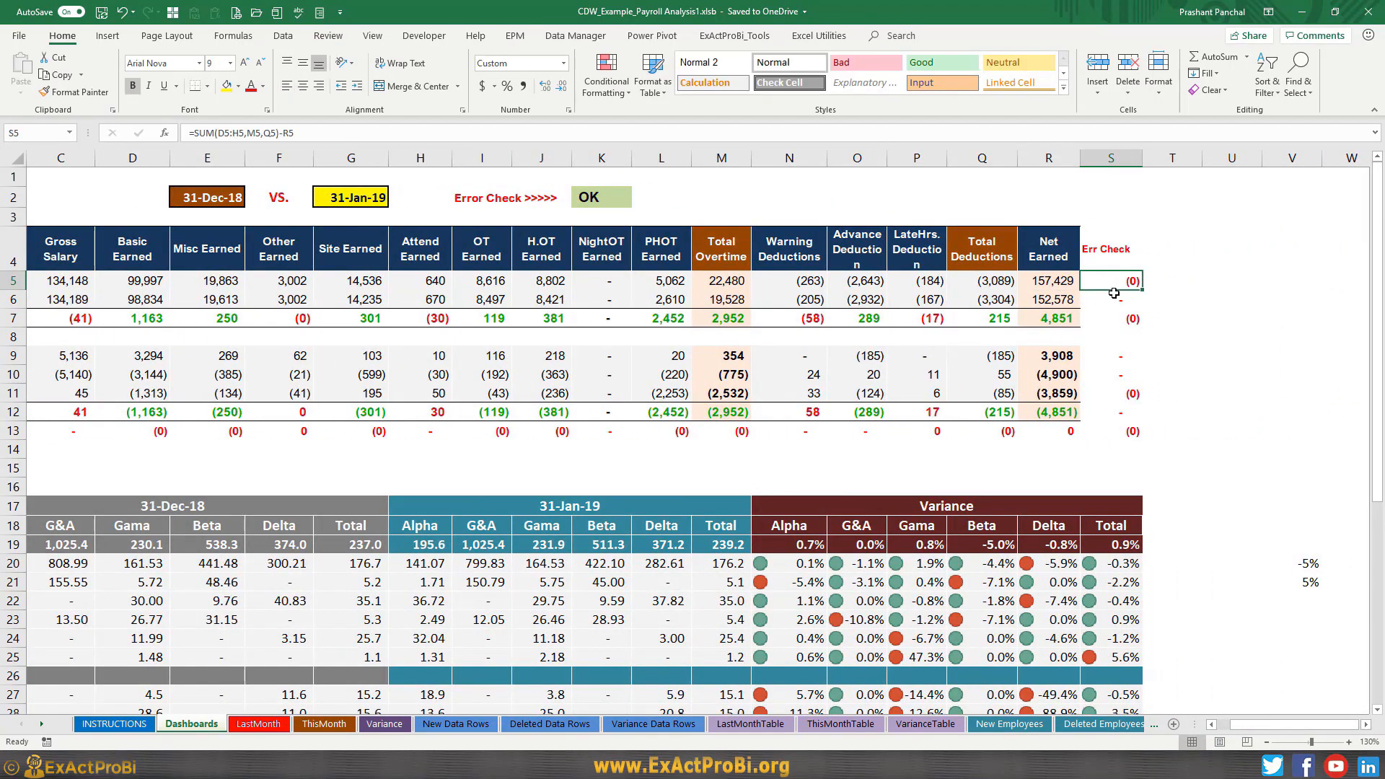
pyautogui.doubleClick(1114, 293)
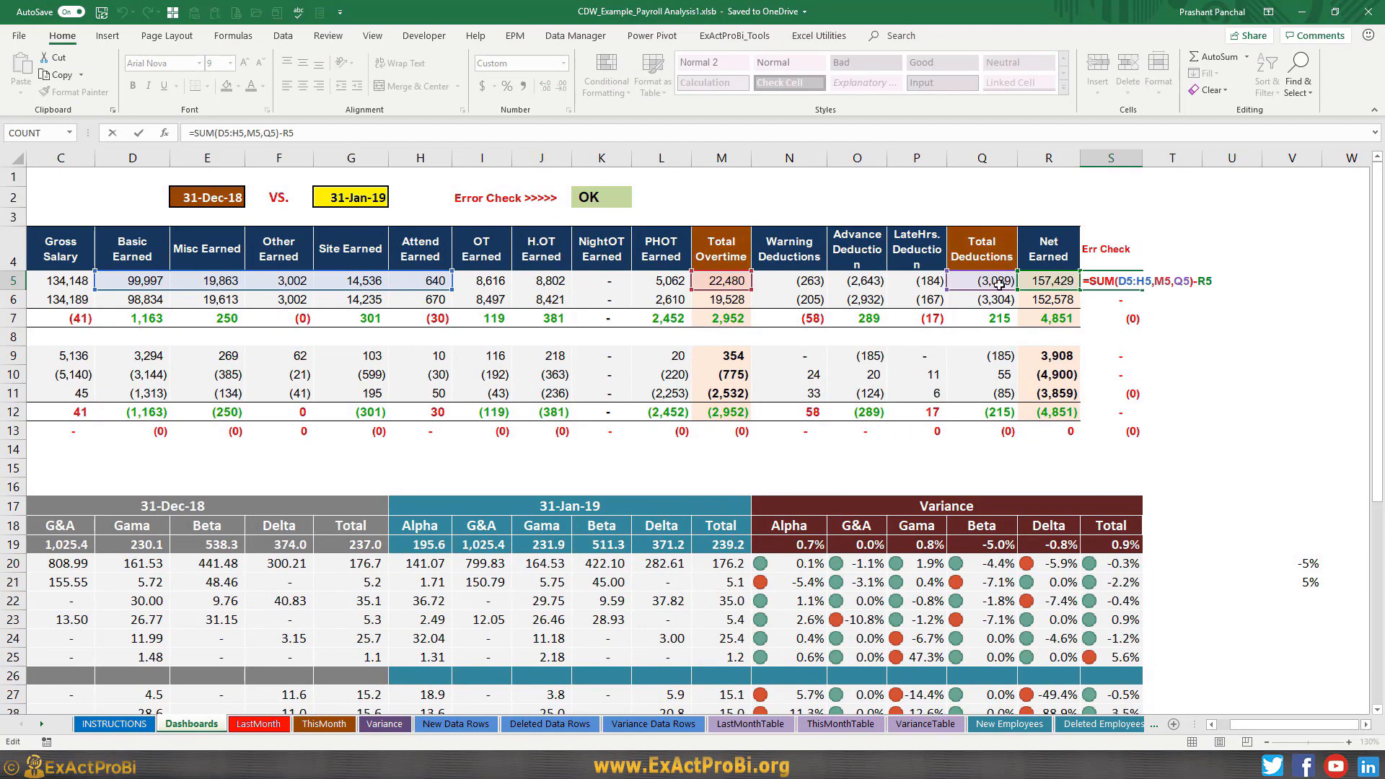
# - Select December-18 cells D5:H5, M5 and Q5 together to read their combined sum
pyautogui.moveTo(1252, 725); pyautogui.dragTo(1241, 730)
pyautogui.moveTo(380, 280); pyautogui.dragTo(679, 279)
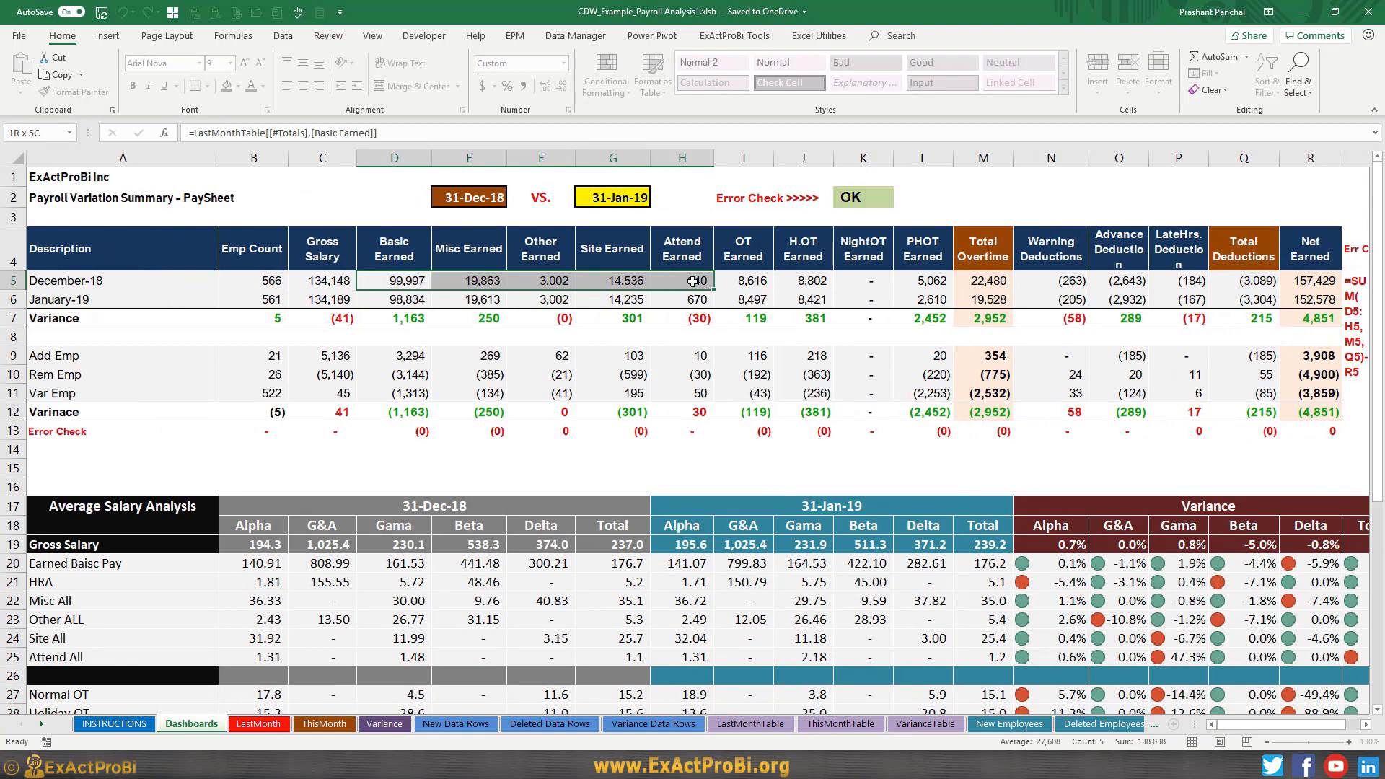
pyautogui.keyDown('ctrl'); pyautogui.click(974, 285); pyautogui.keyUp('ctrl')
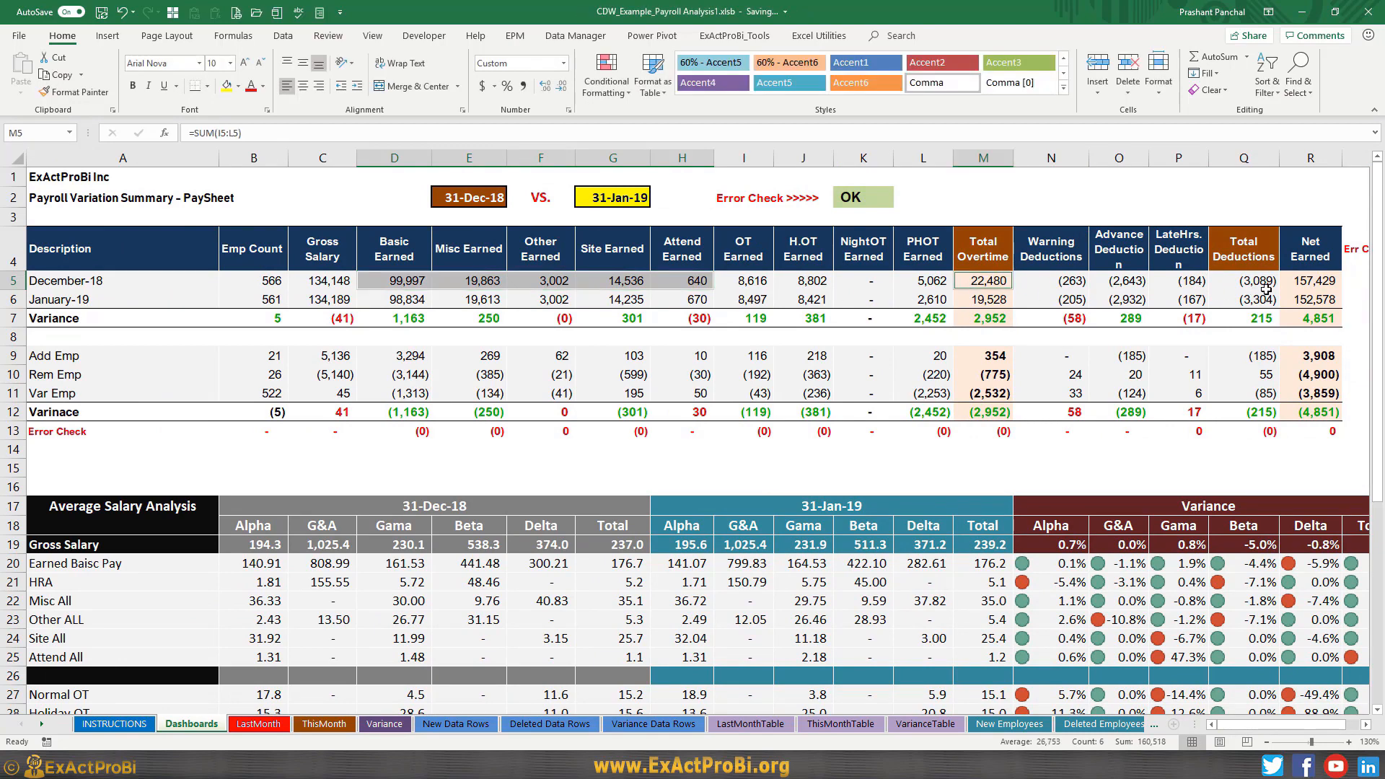
pyautogui.keyDown('ctrl'); pyautogui.click(1235, 289); pyautogui.keyUp('ctrl')
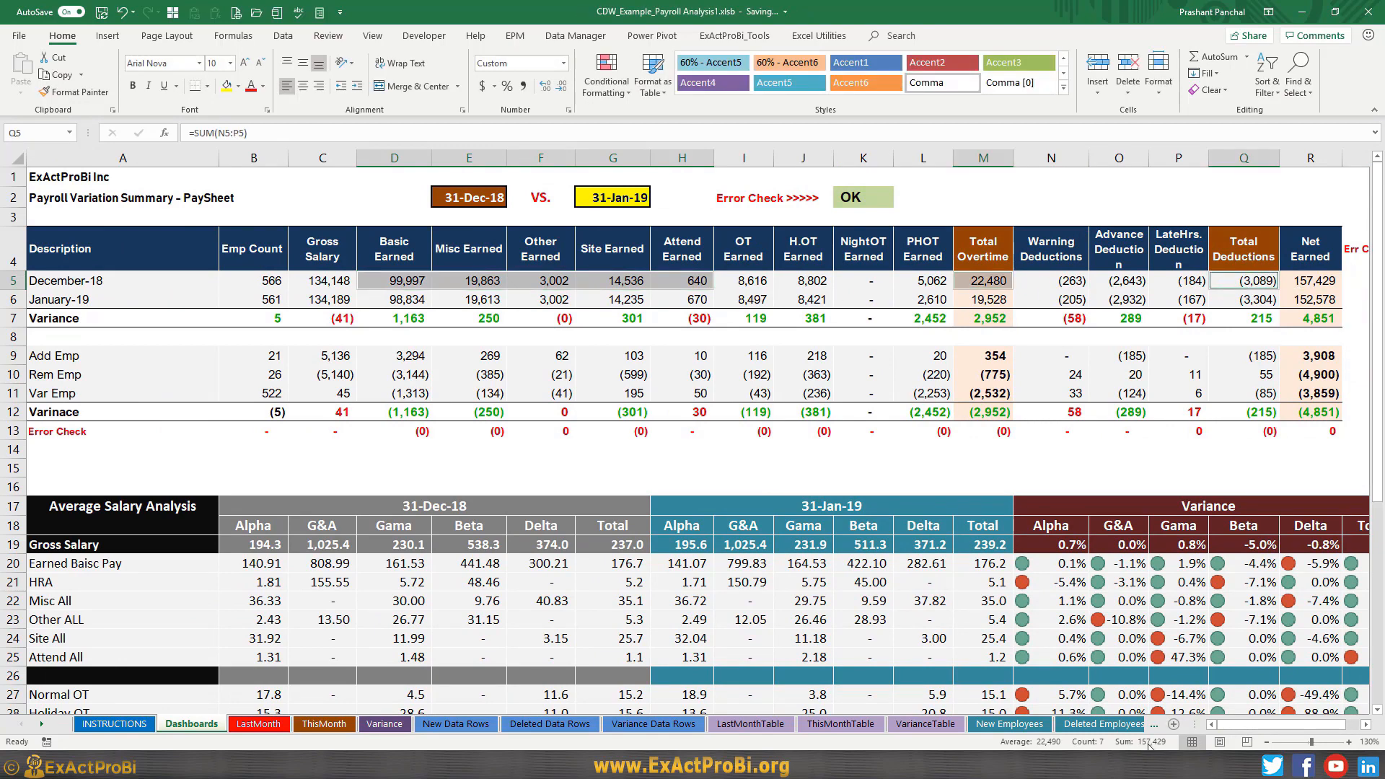
# - Compare that sum with the December-18 Net Earned cell R5 and review the Err Check column from S5 to S13
pyautogui.moveTo(1267, 725); pyautogui.dragTo(1280, 724)
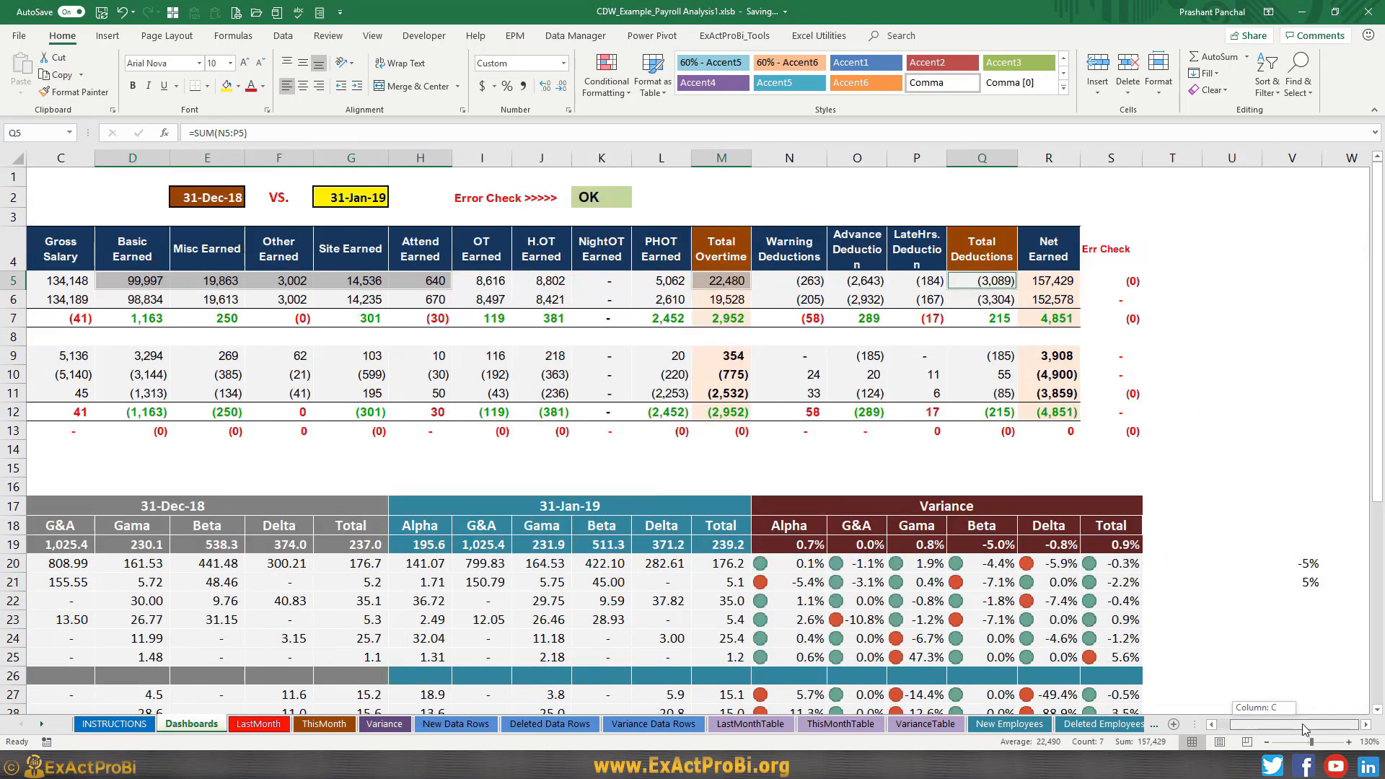
pyautogui.doubleClick(1051, 283)
pyautogui.press('Escape')
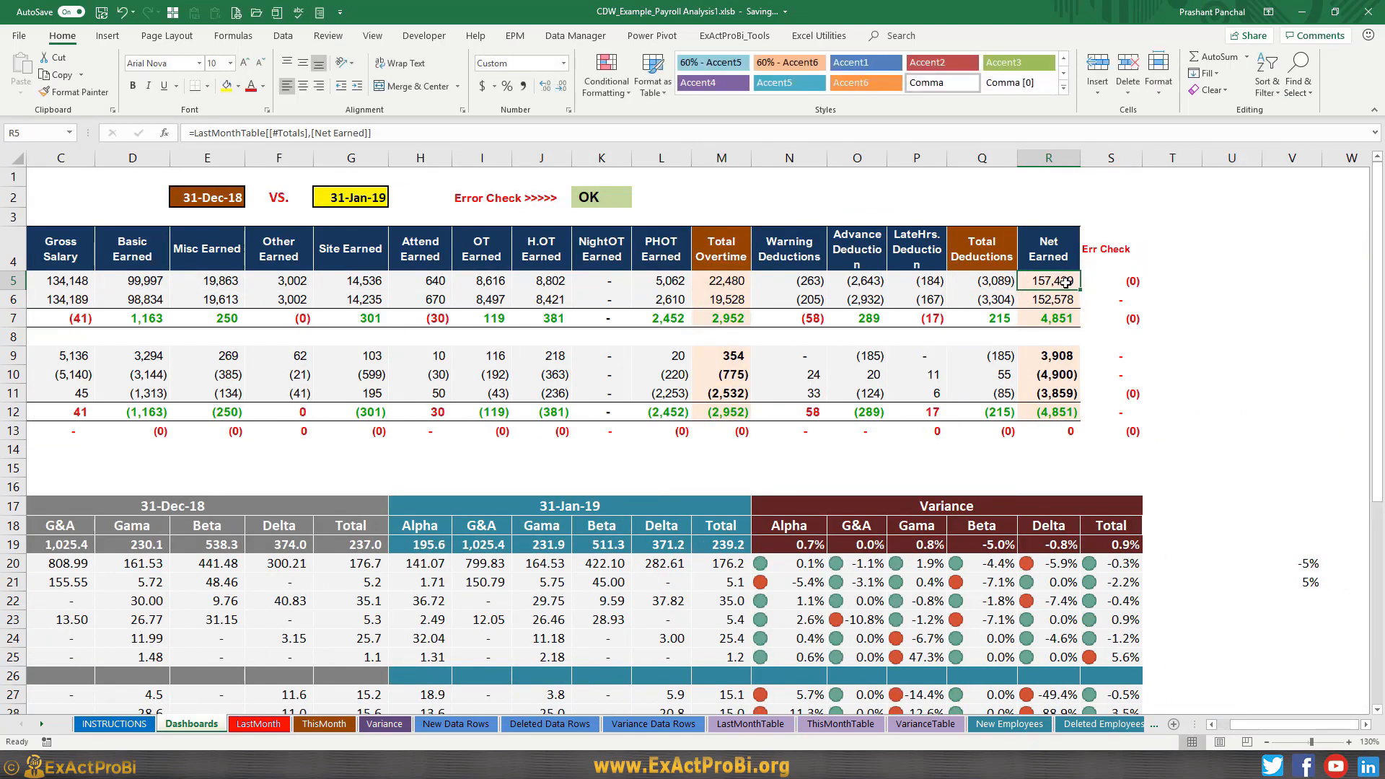
pyautogui.moveTo(1119, 284); pyautogui.dragTo(1117, 430)
pyautogui.click(1131, 278)
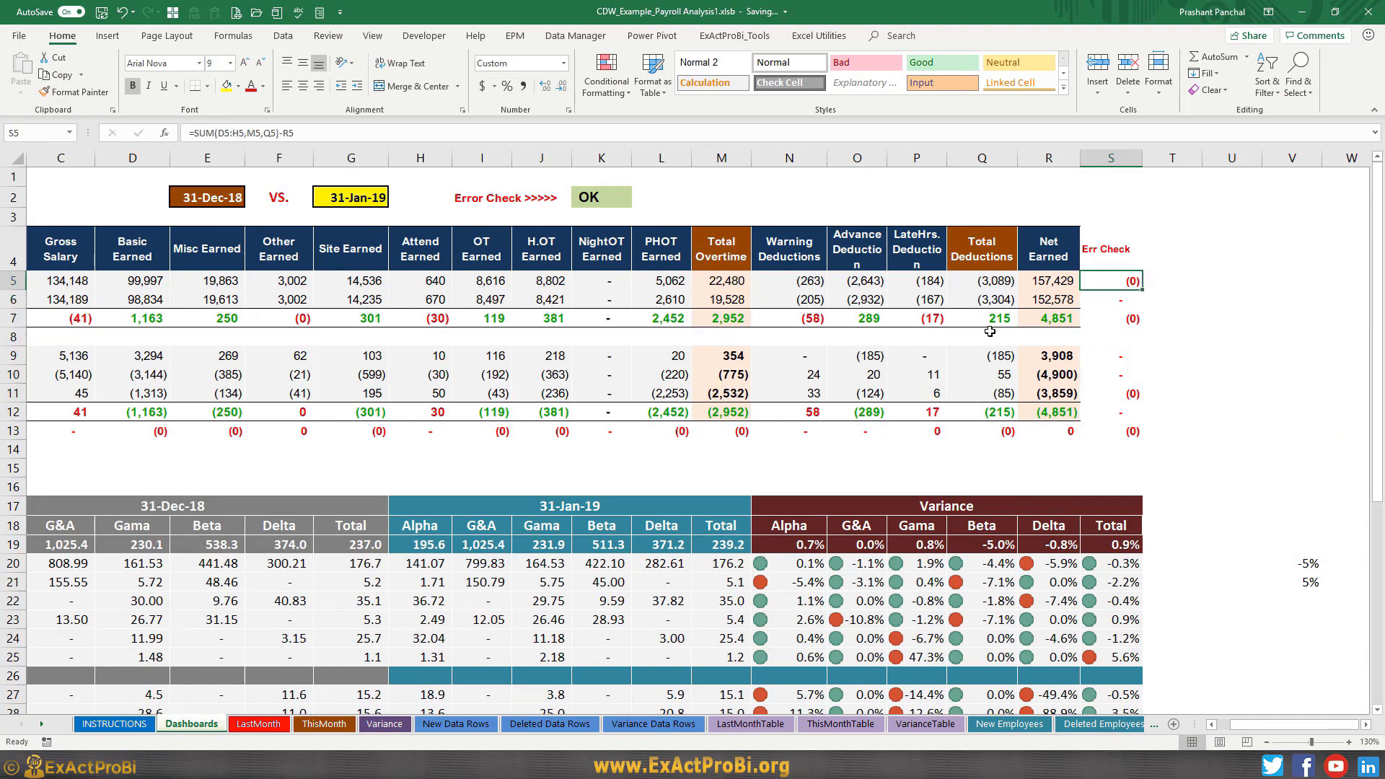
# - Review the Total Deductions and Net Earned variances in row 7 against their December-18 and January-19 values
pyautogui.click(1035, 287)
pyautogui.click(999, 283)
pyautogui.click(992, 322)
pyautogui.click(1053, 318)
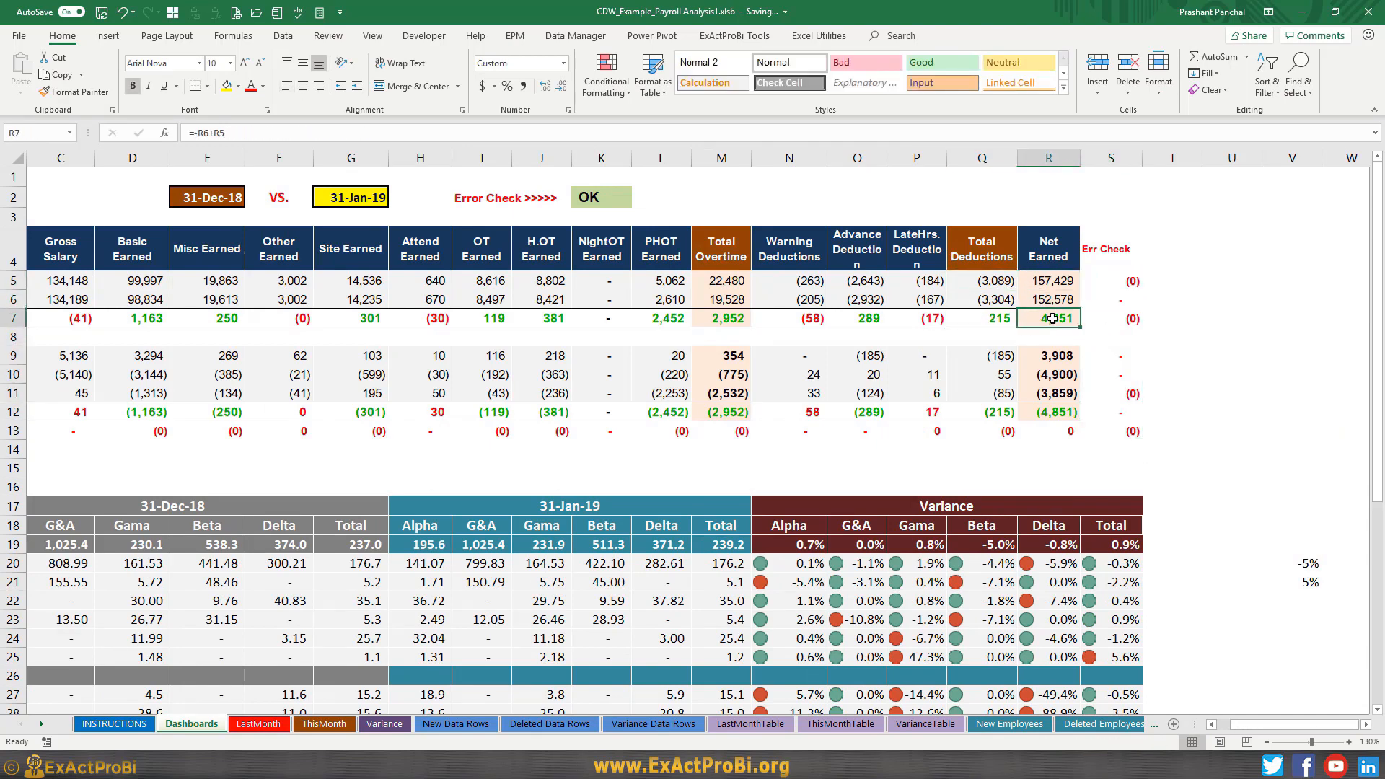
pyautogui.click(1052, 282)
pyautogui.click(1050, 298)
pyautogui.click(1049, 320)
pyautogui.press('Tab')
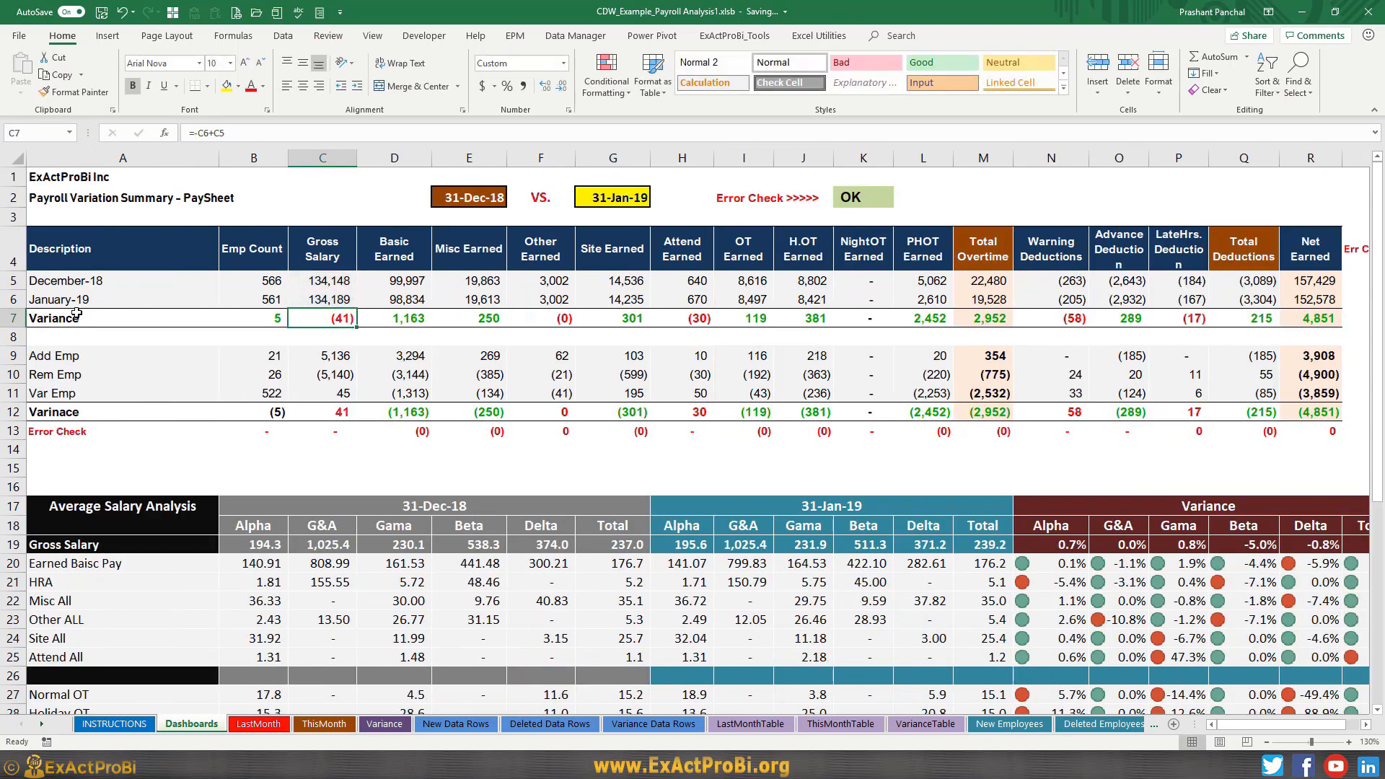
# - Inspect the Gross Salary variance formula in C7, leaving it unedited
pyautogui.press('F2')
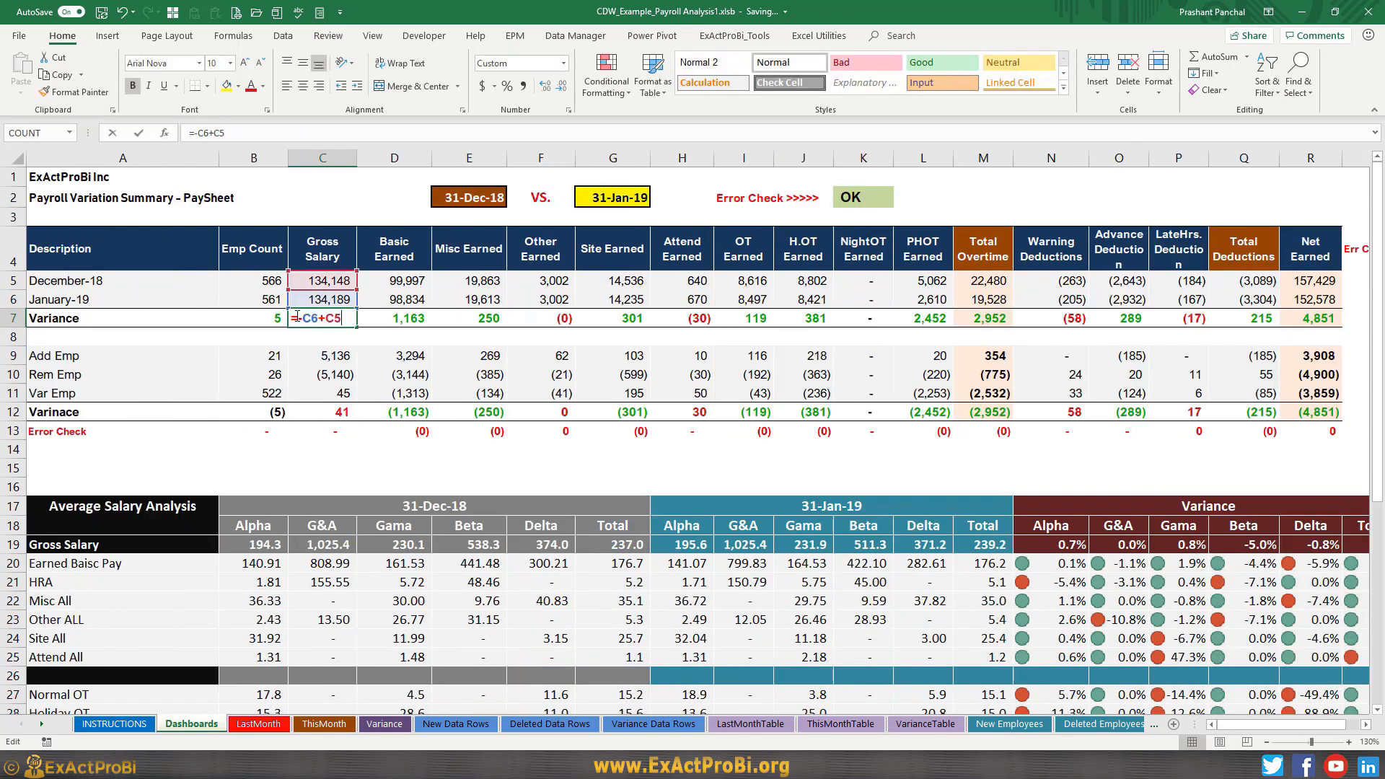
pyautogui.press('Tab')
pyautogui.press('F2')
pyautogui.click(296, 314)
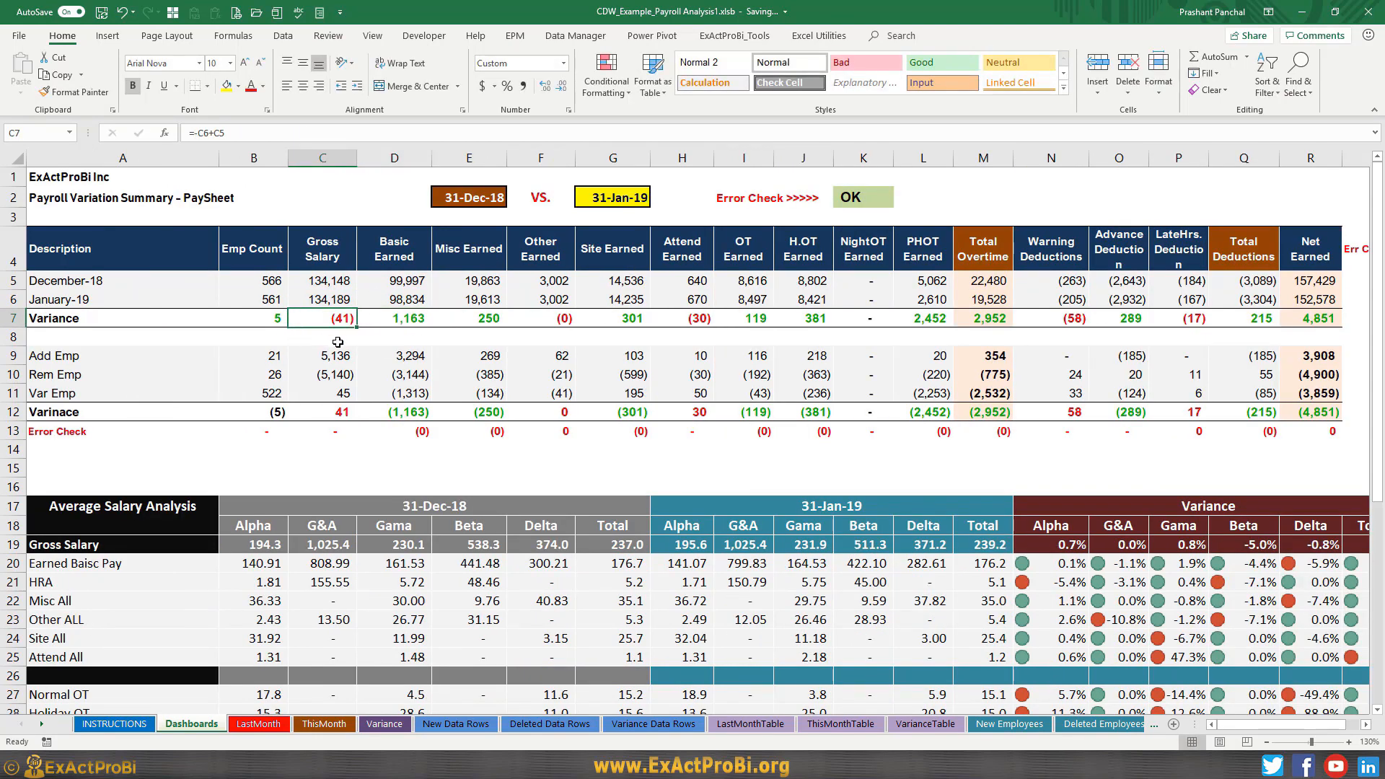
# - Inspect the variance formulas for Gross Salary in C7 and Basic Earned in D7, leaving both unedited
pyautogui.press('F2')
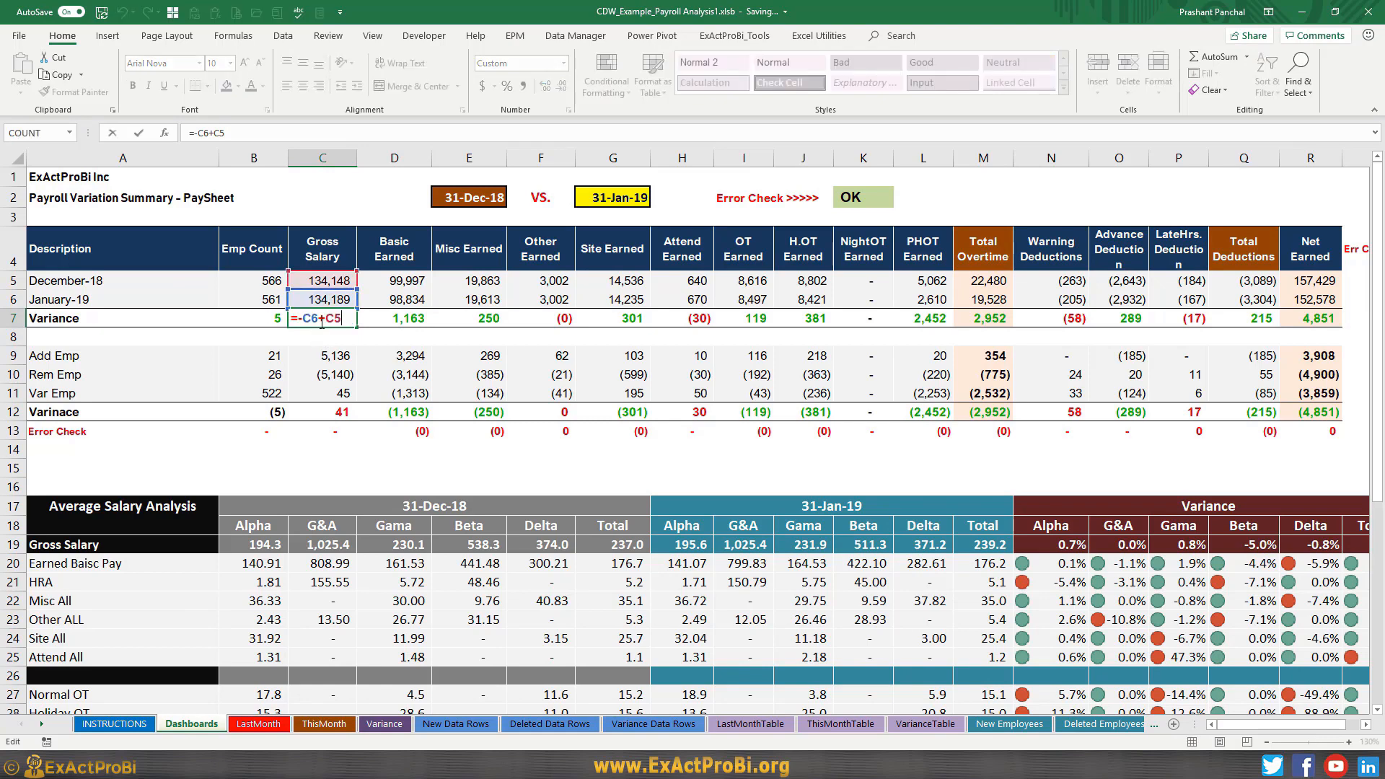
pyautogui.press('Escape')
pyautogui.press('F2')
pyautogui.press('Escape')
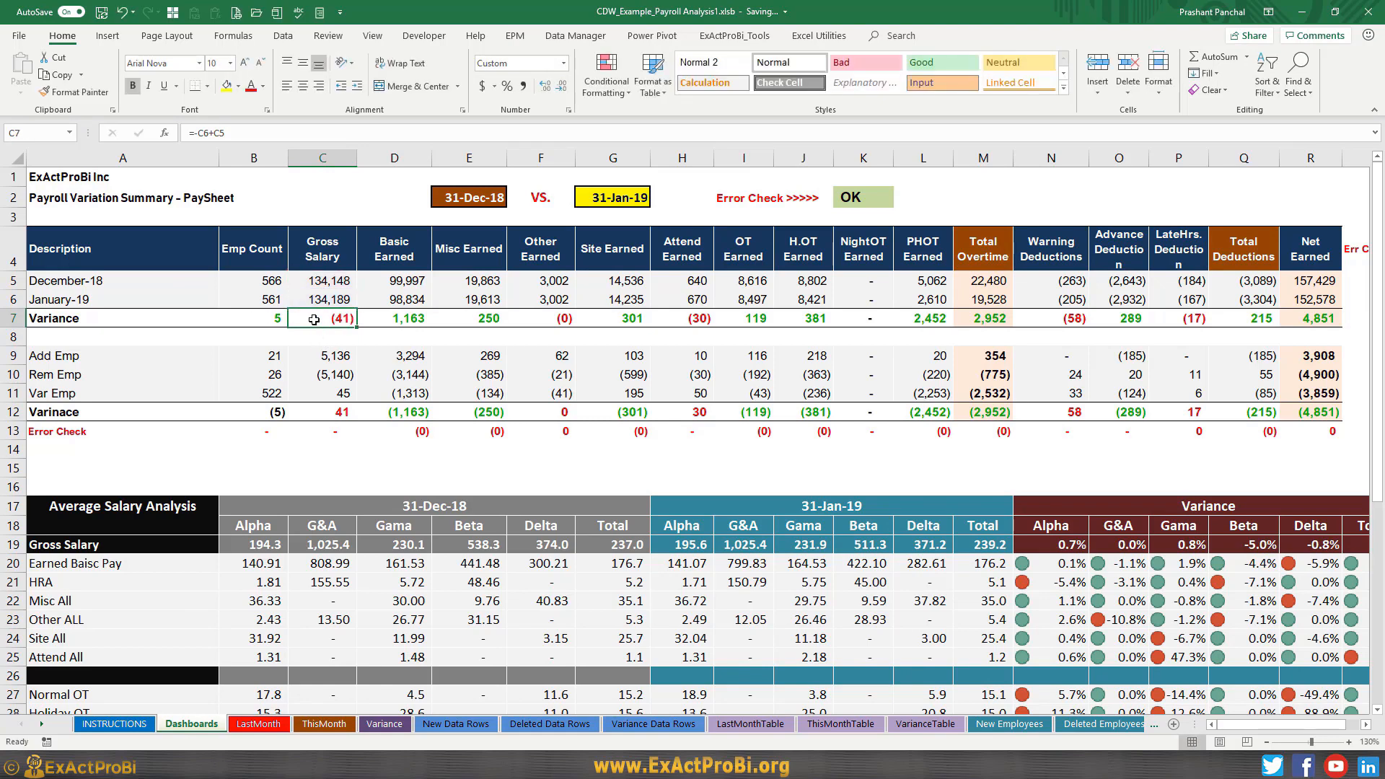
pyautogui.click(388, 321)
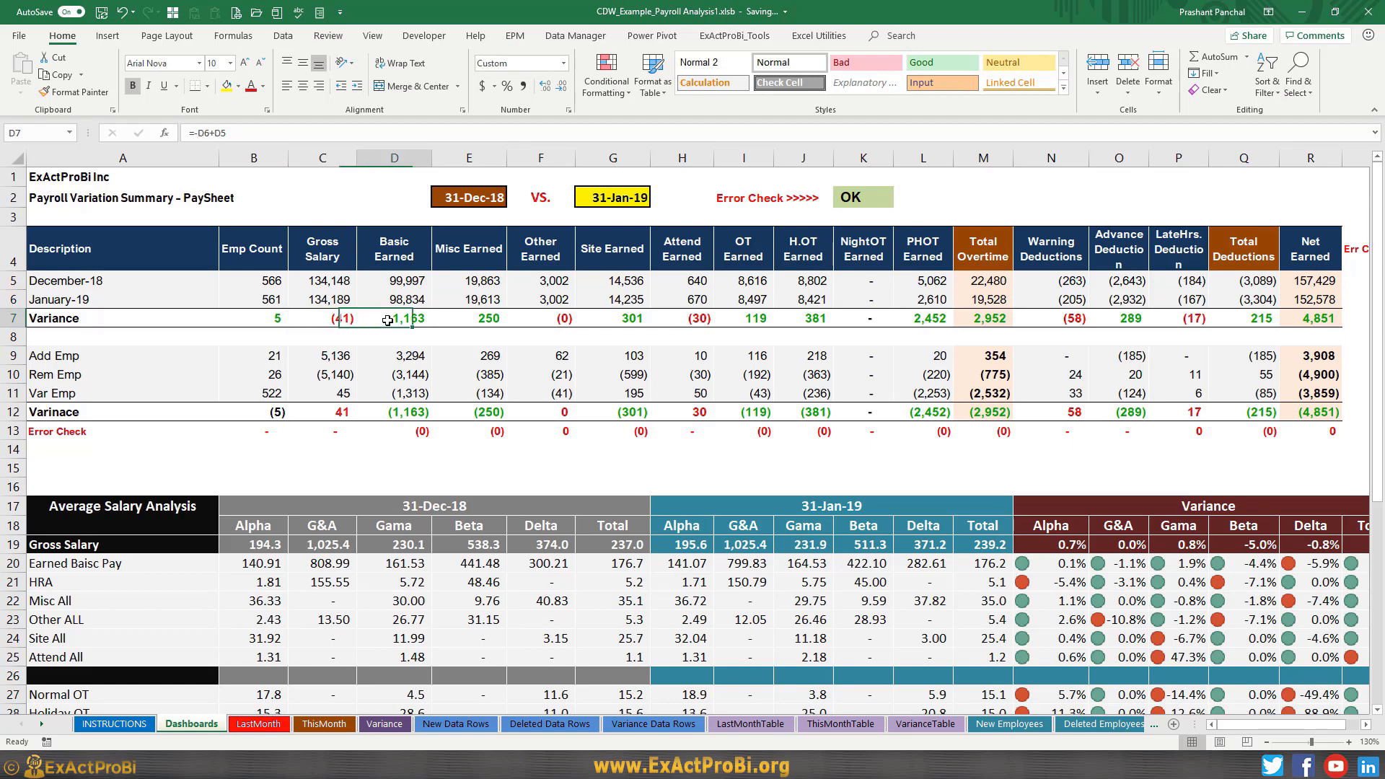
pyautogui.press('F2')
pyautogui.press('Escape')
pyautogui.press('F2')
pyautogui.press('Escape')
# - Inspect the row 7 variance formulas from Misc Earned in E7 across to Attend Earned in H7 without editing them
pyautogui.click(457, 324)
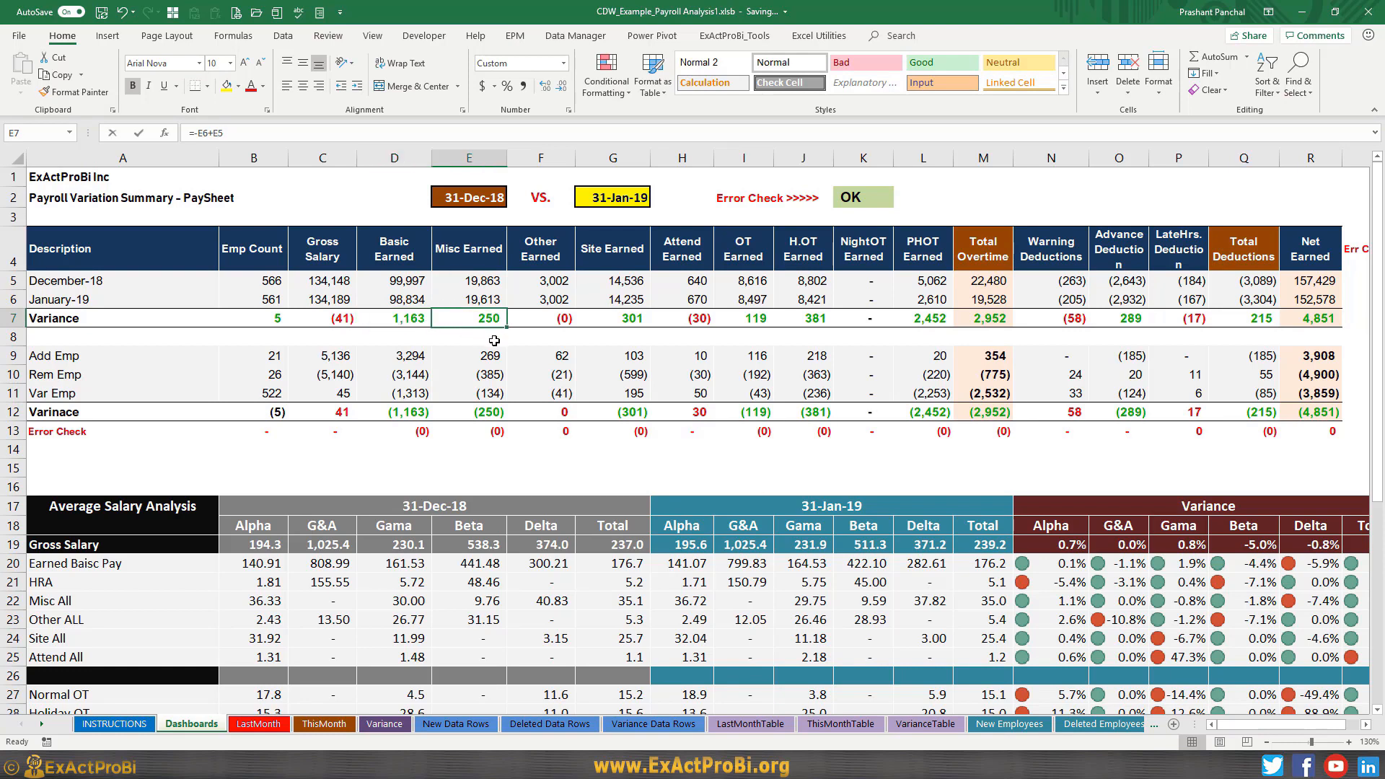
pyautogui.press('F2')
pyautogui.press('Escape')
pyautogui.click(537, 324)
pyautogui.click(600, 320)
pyautogui.click(691, 323)
pyautogui.press('F2')
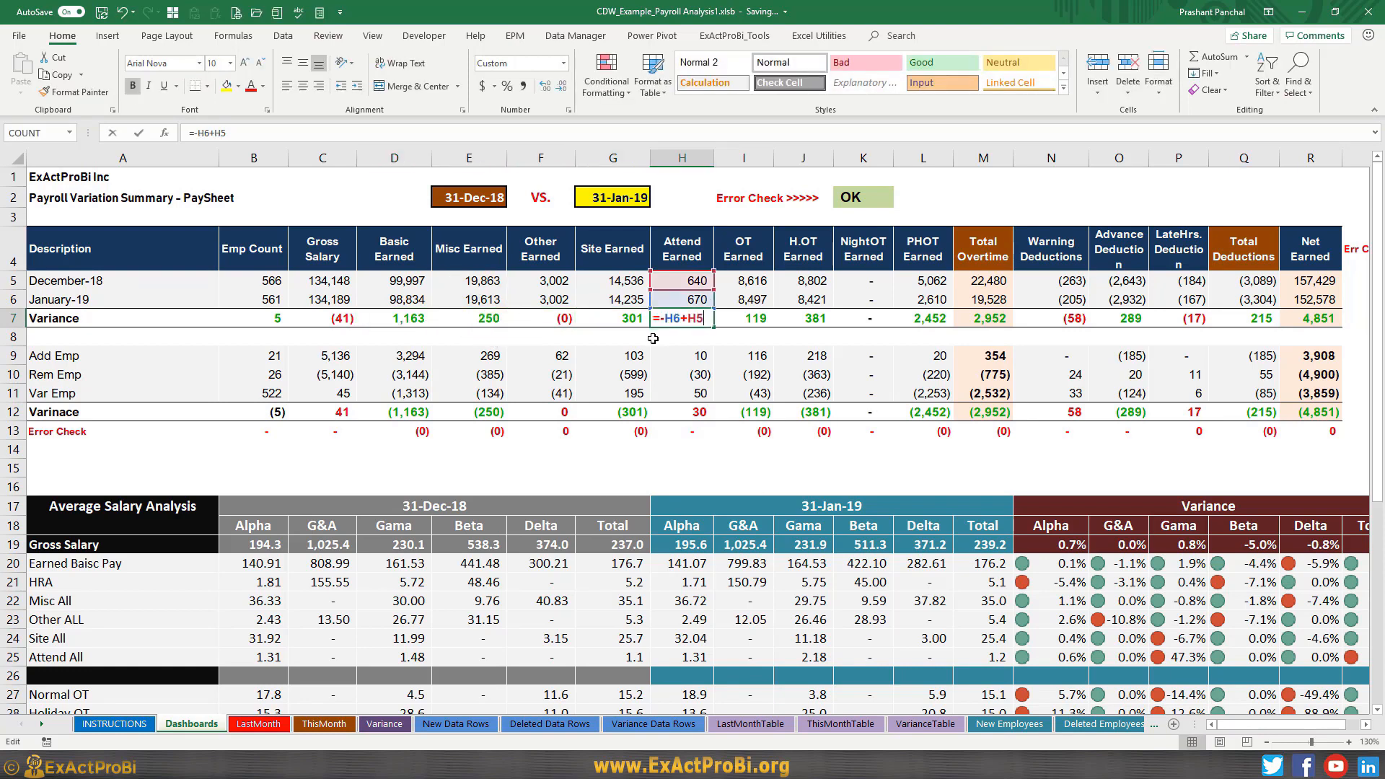
pyautogui.press('Escape')
# - Continue checking the row 7 variance formulas from OT Earned across to Net Earned, leaving them unedited
pyautogui.click(754, 323)
pyautogui.press('F2')
pyautogui.press('Escape')
pyautogui.click(837, 321)
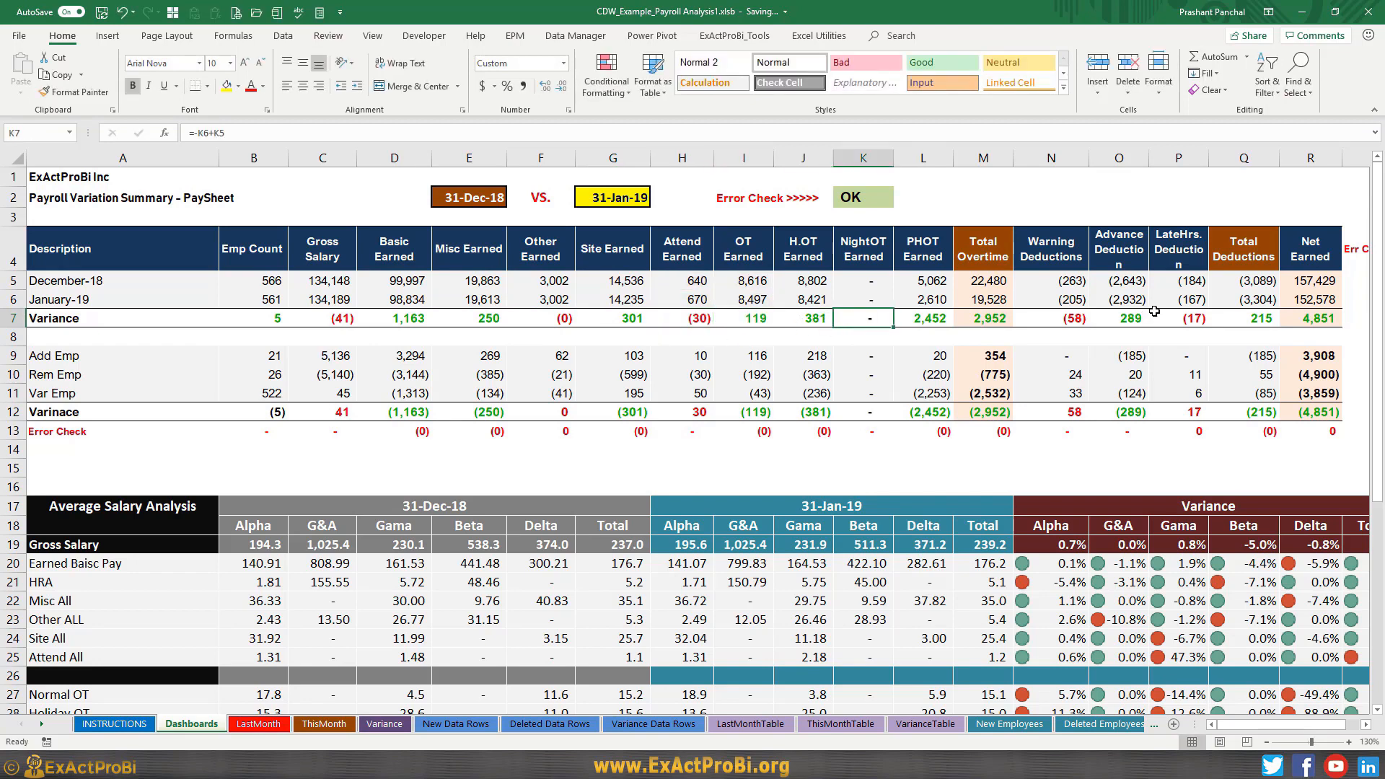
pyautogui.click(1154, 311)
pyautogui.click(1303, 314)
# - Review the Add Emp, Rem Emp and Var Emp labels and view the Add Emp count formula in B9 without editing it
pyautogui.moveTo(76, 353); pyautogui.dragTo(78, 396)
pyautogui.click(50, 360)
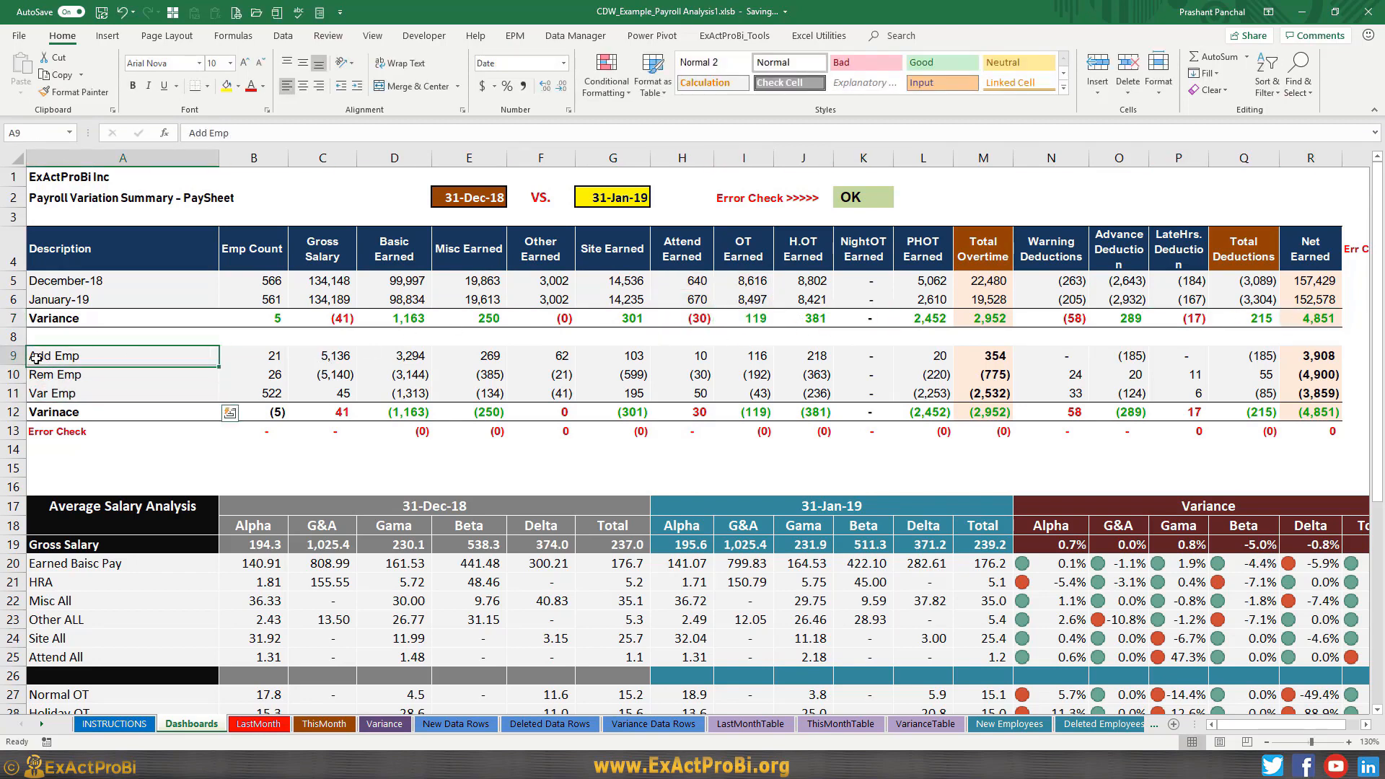
pyautogui.click(227, 358)
pyautogui.doubleClick(227, 358)
pyautogui.press('Escape')
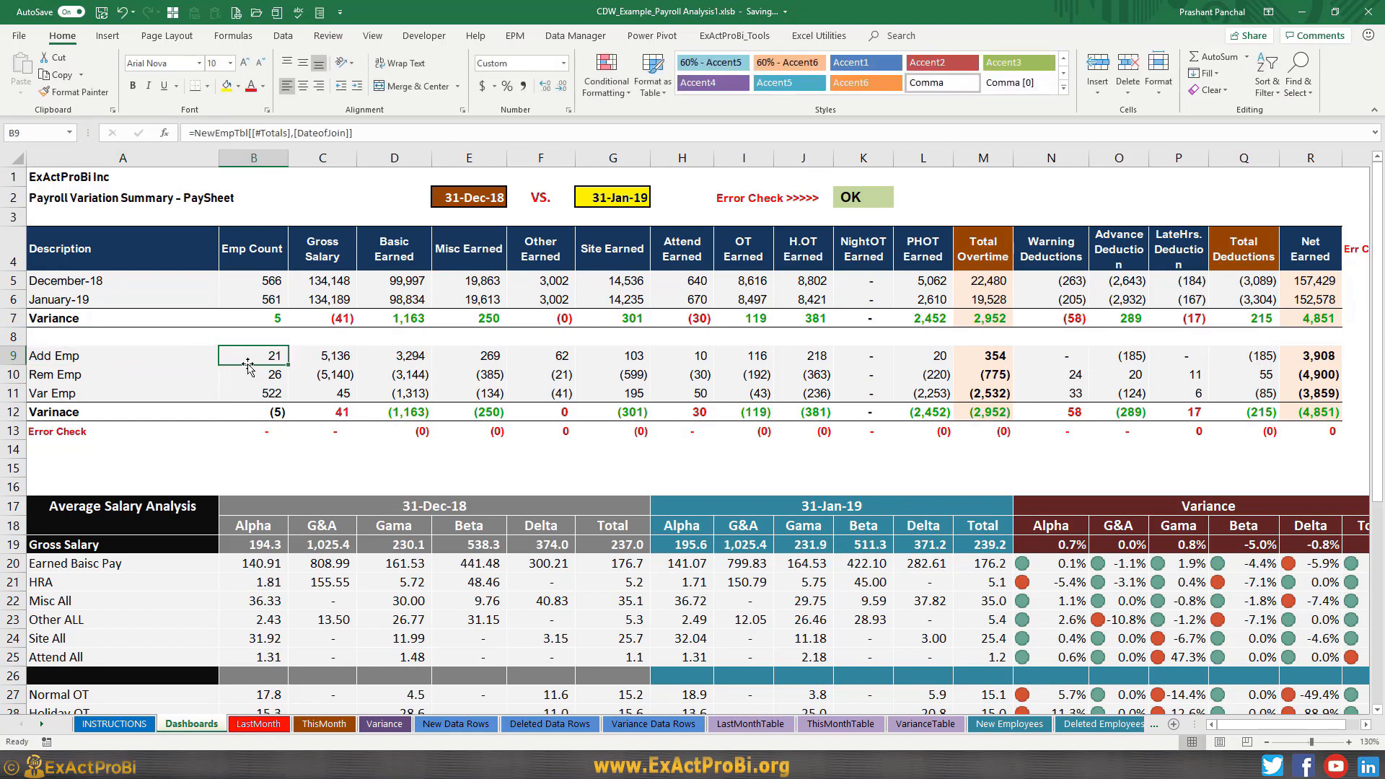
# - Compare the Add, Rem and Var Emp counts in B9:B11 with the December-18, January-19 and Variance counts in B5:B7
pyautogui.click(84, 360)
pyautogui.click(73, 376)
pyautogui.click(263, 320)
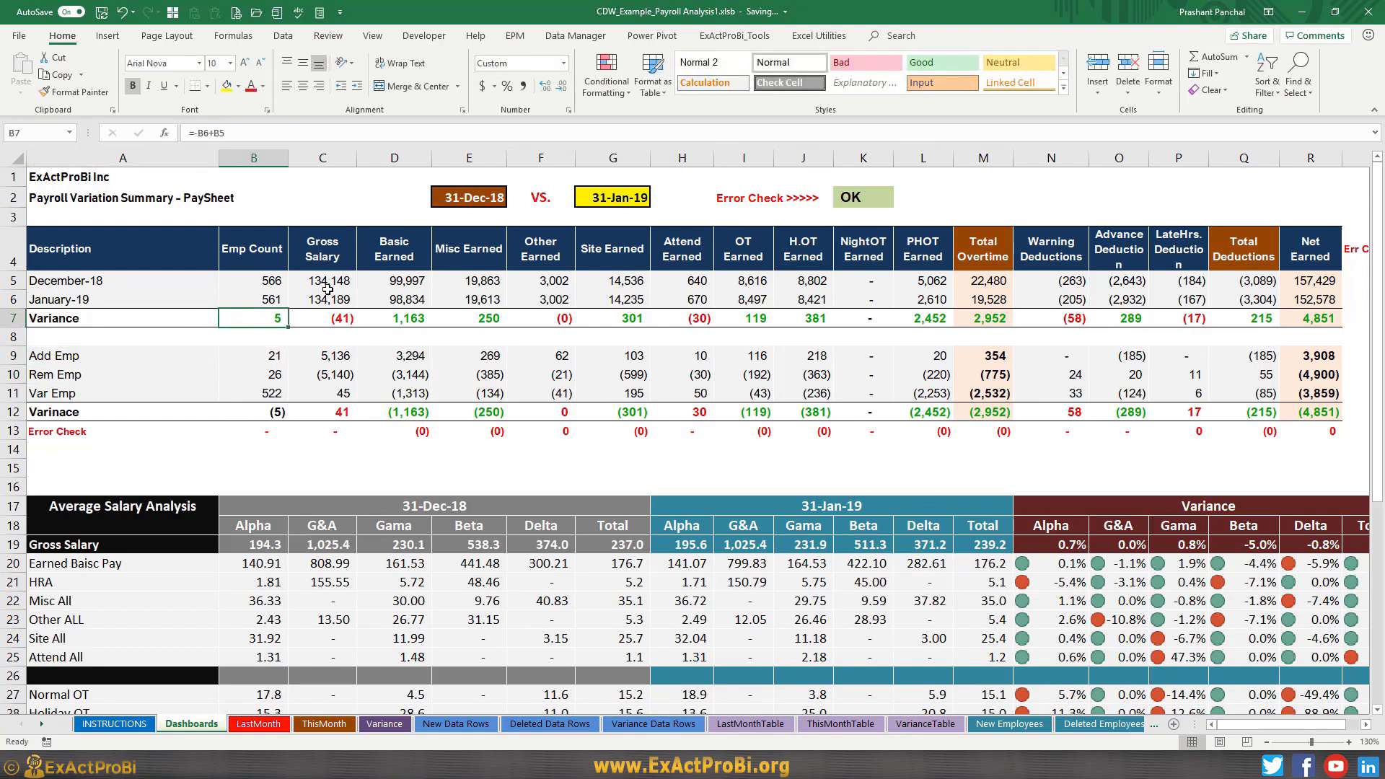
pyautogui.moveTo(255, 357); pyautogui.dragTo(257, 391)
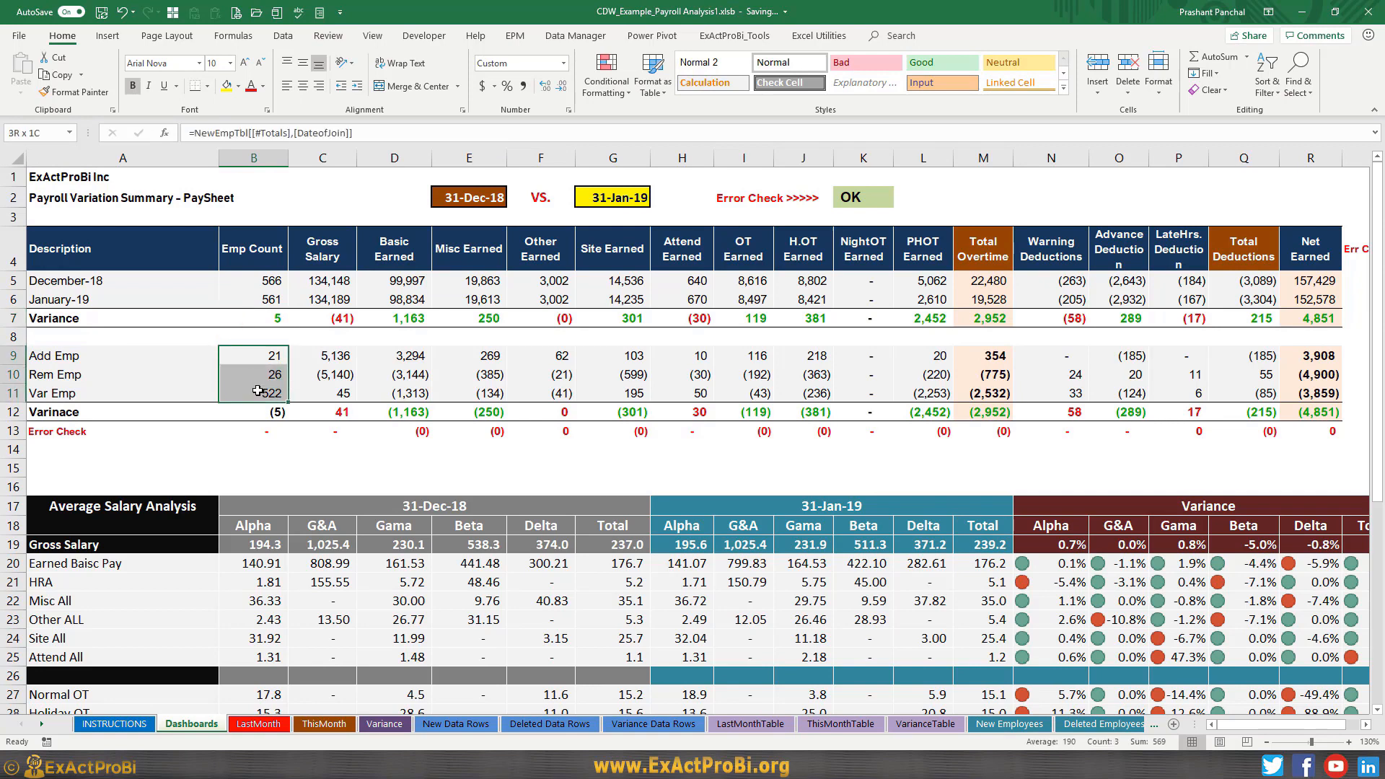
pyautogui.moveTo(256, 283)
pyautogui.mouseDown()
pyautogui.moveTo(260, 299)
pyautogui.moveTo(255, 283)
pyautogui.mouseUp()
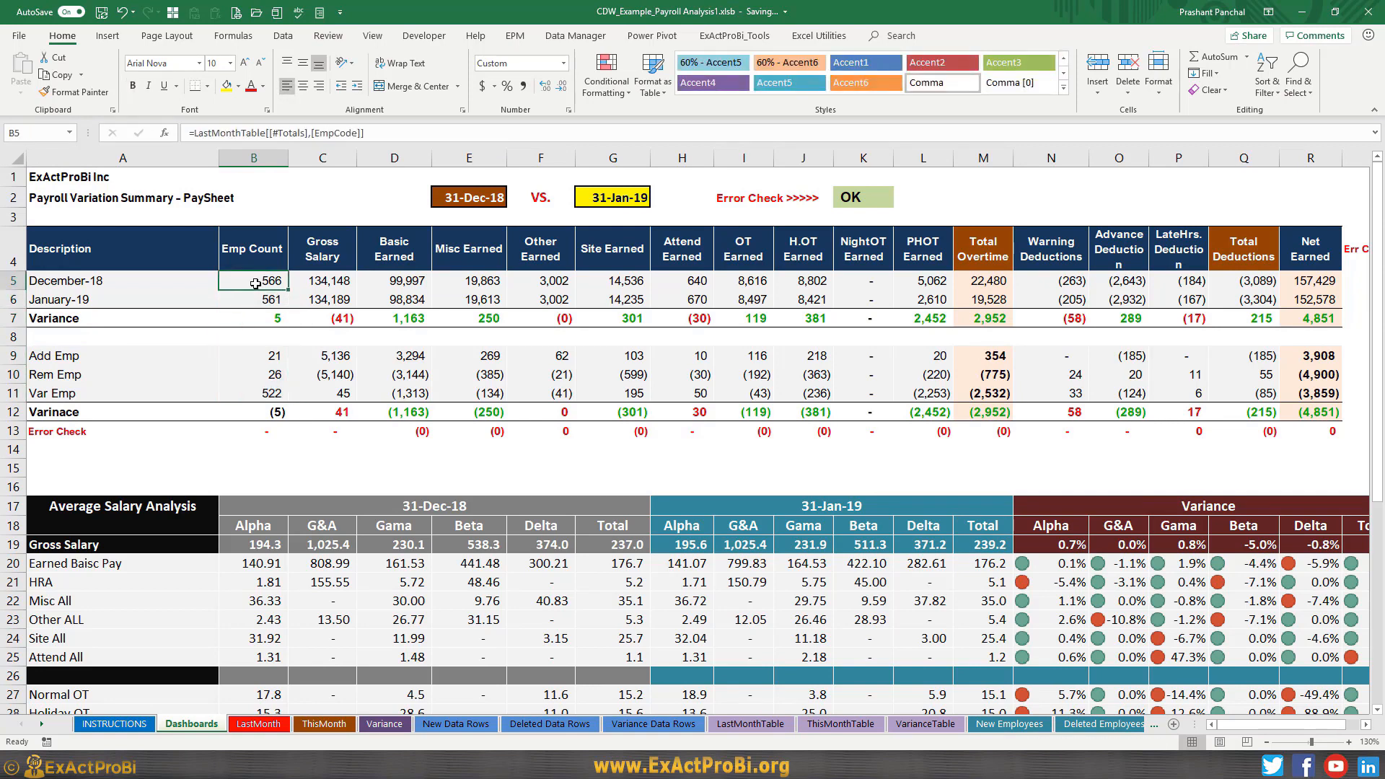
pyautogui.click(254, 295)
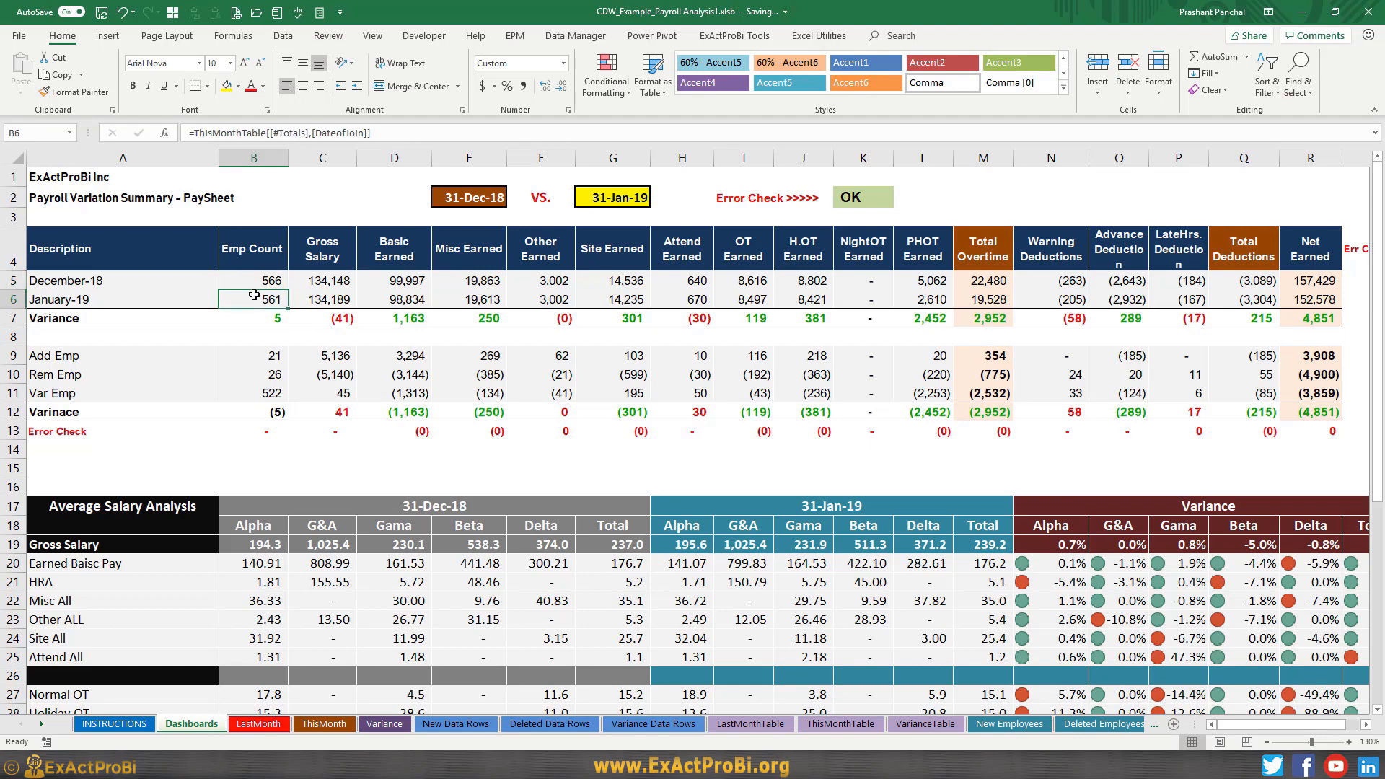
pyautogui.click(246, 323)
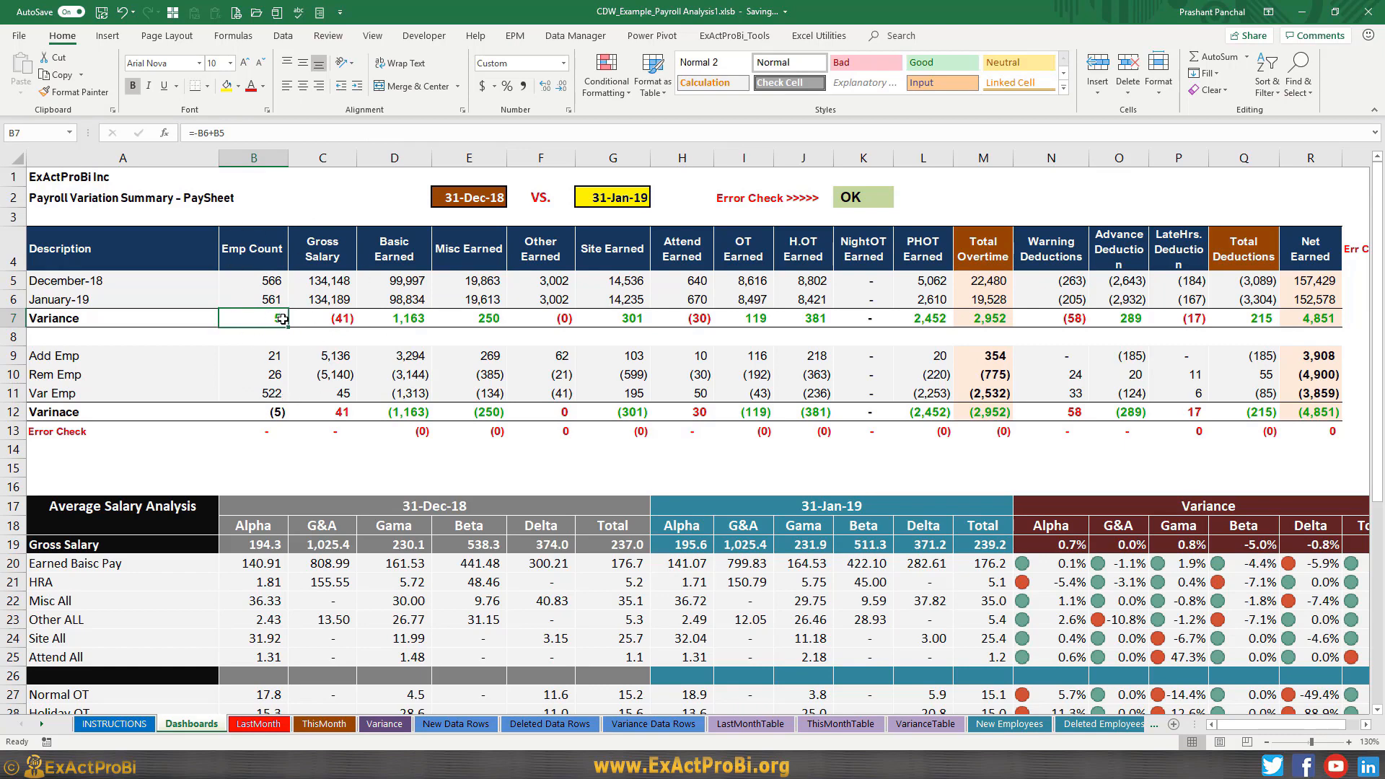
# - Revisit the Add Emp and Rem Emp rows and inspect the table reference behind the Add Emp count in B9
pyautogui.moveTo(88, 359); pyautogui.dragTo(59, 360)
pyautogui.click(68, 357)
pyautogui.click(64, 377)
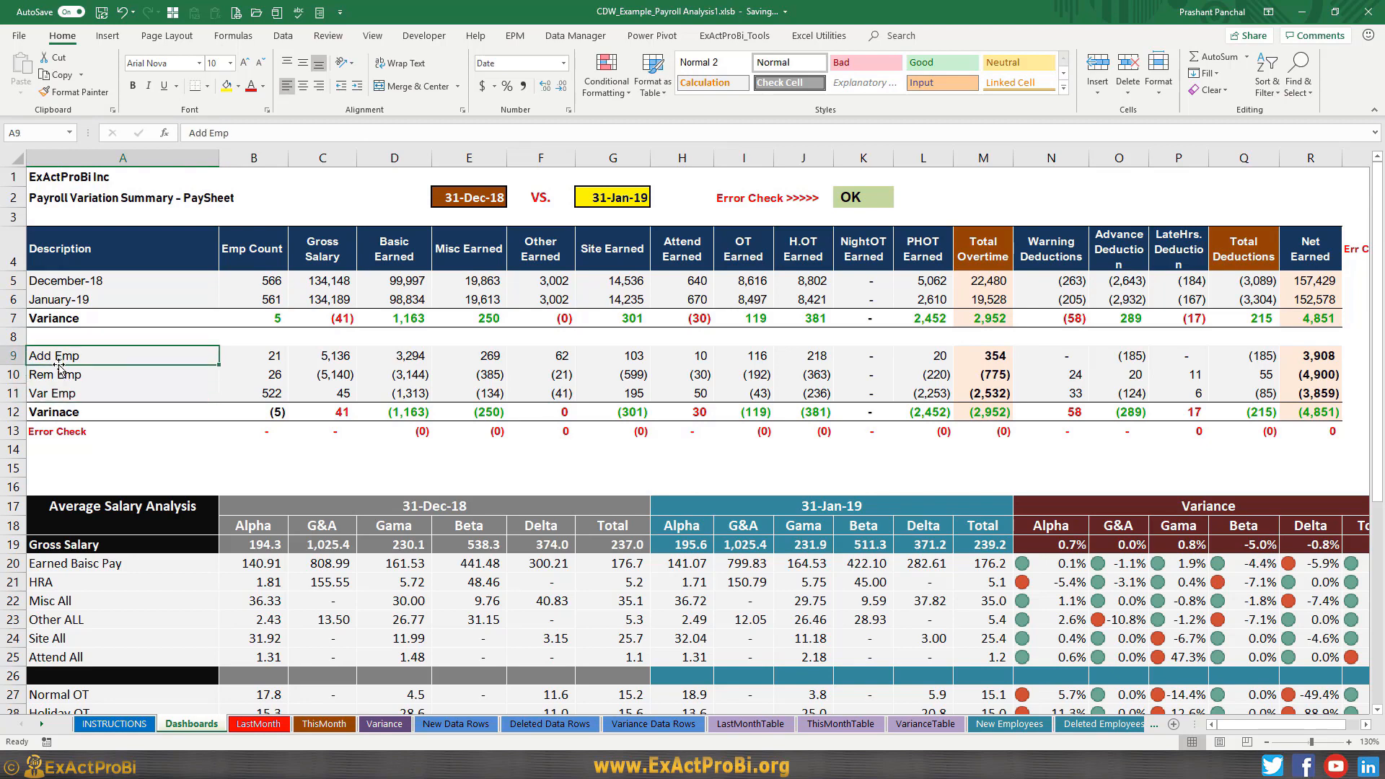
pyautogui.click(241, 355)
pyautogui.doubleClick(241, 355)
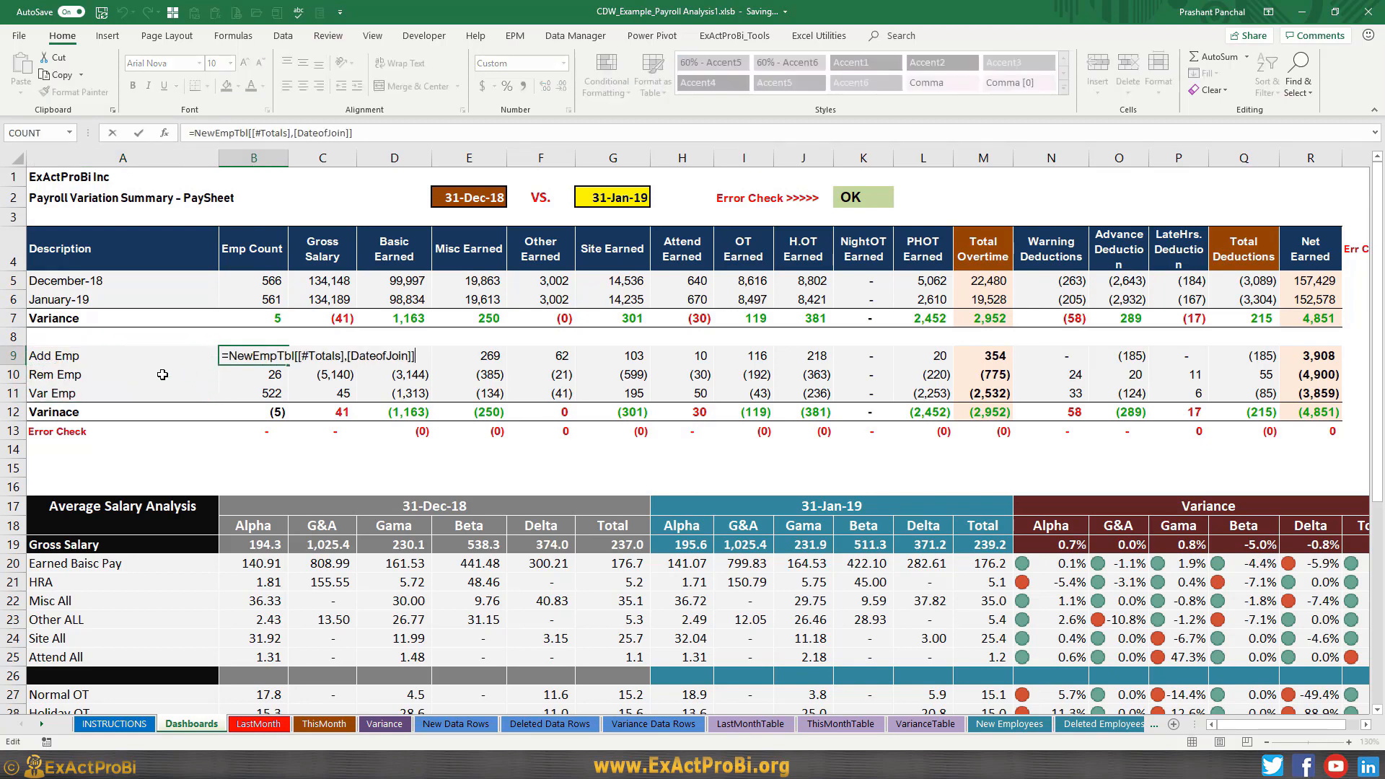
pyautogui.press('Escape')
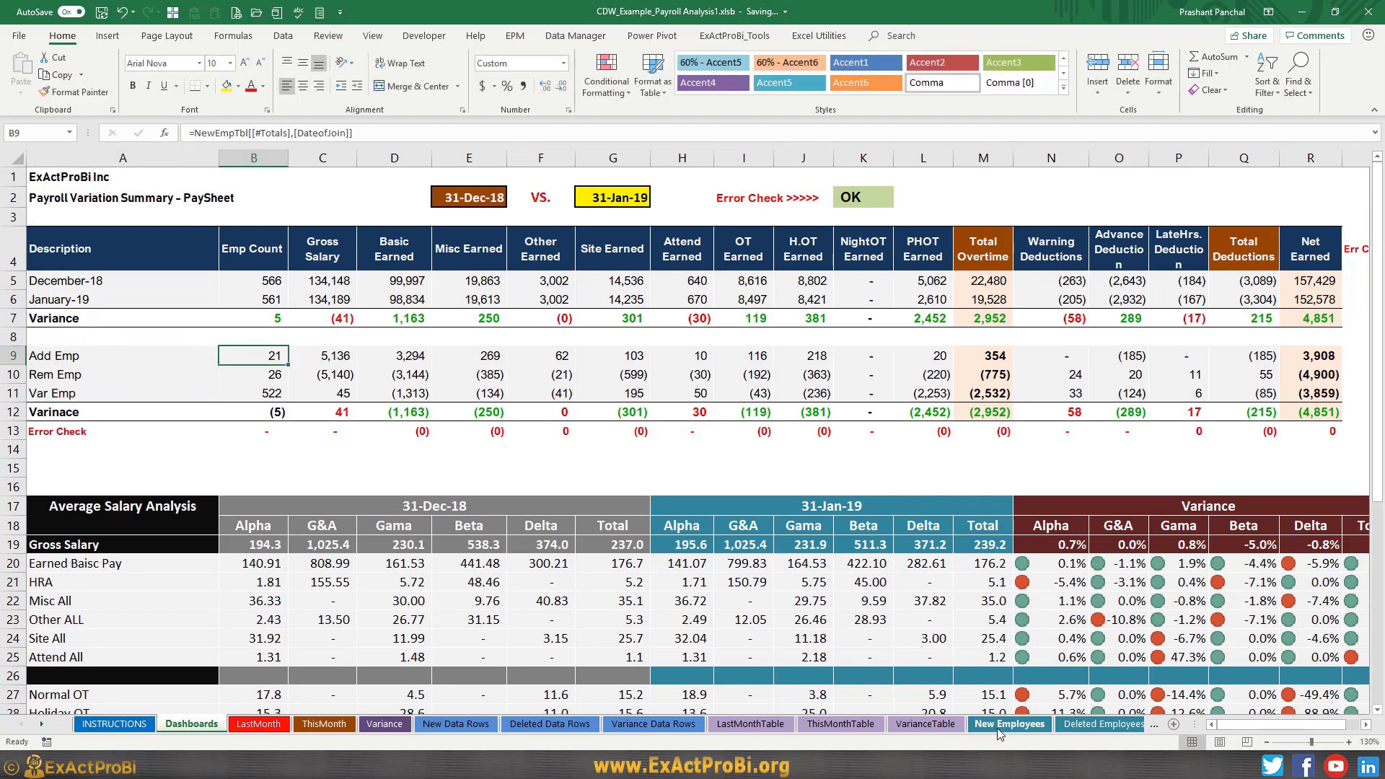
# - Compare the New Employees table with its source on the New Data Rows sheet, ending on New Employees
pyautogui.click(998, 728)
pyautogui.scroll(-6, 499, 480)
pyautogui.scroll(7, 499, 481)
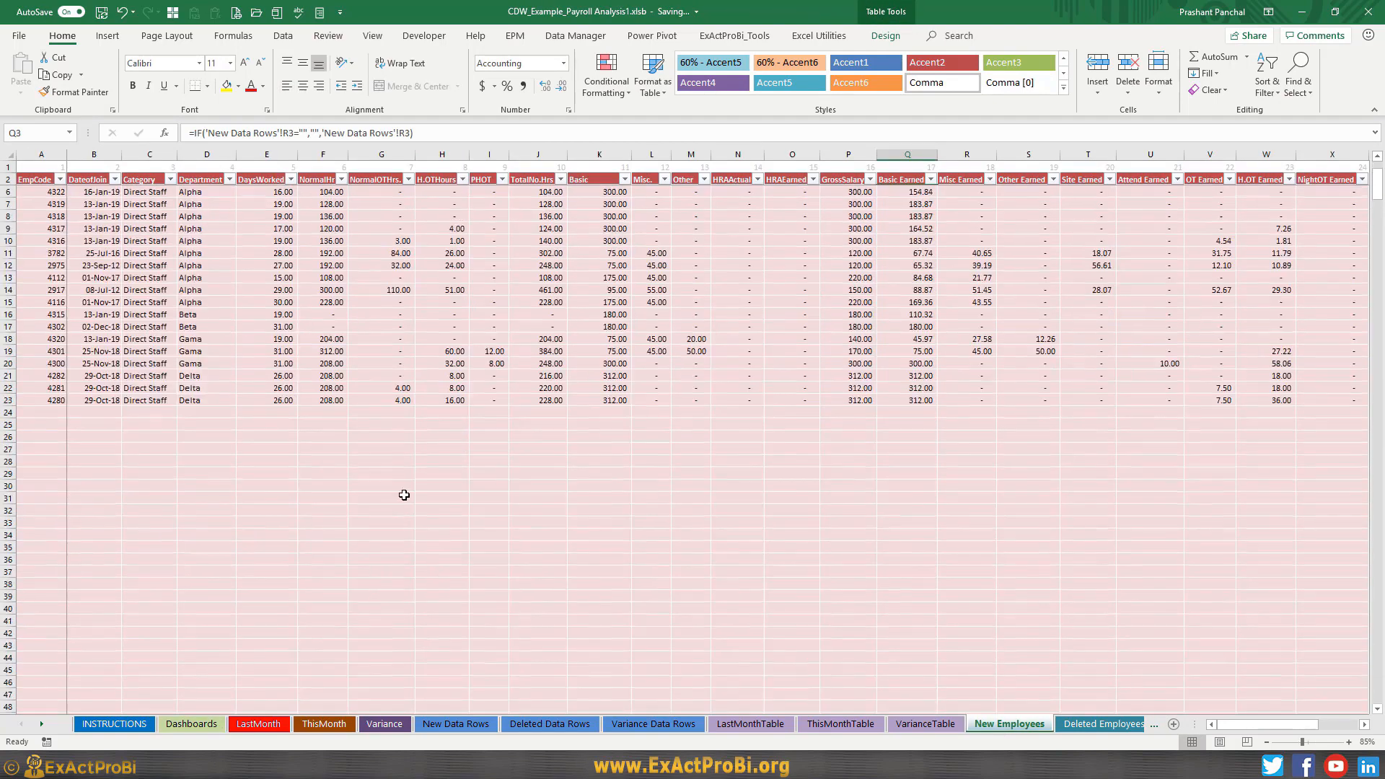
pyautogui.click(454, 725)
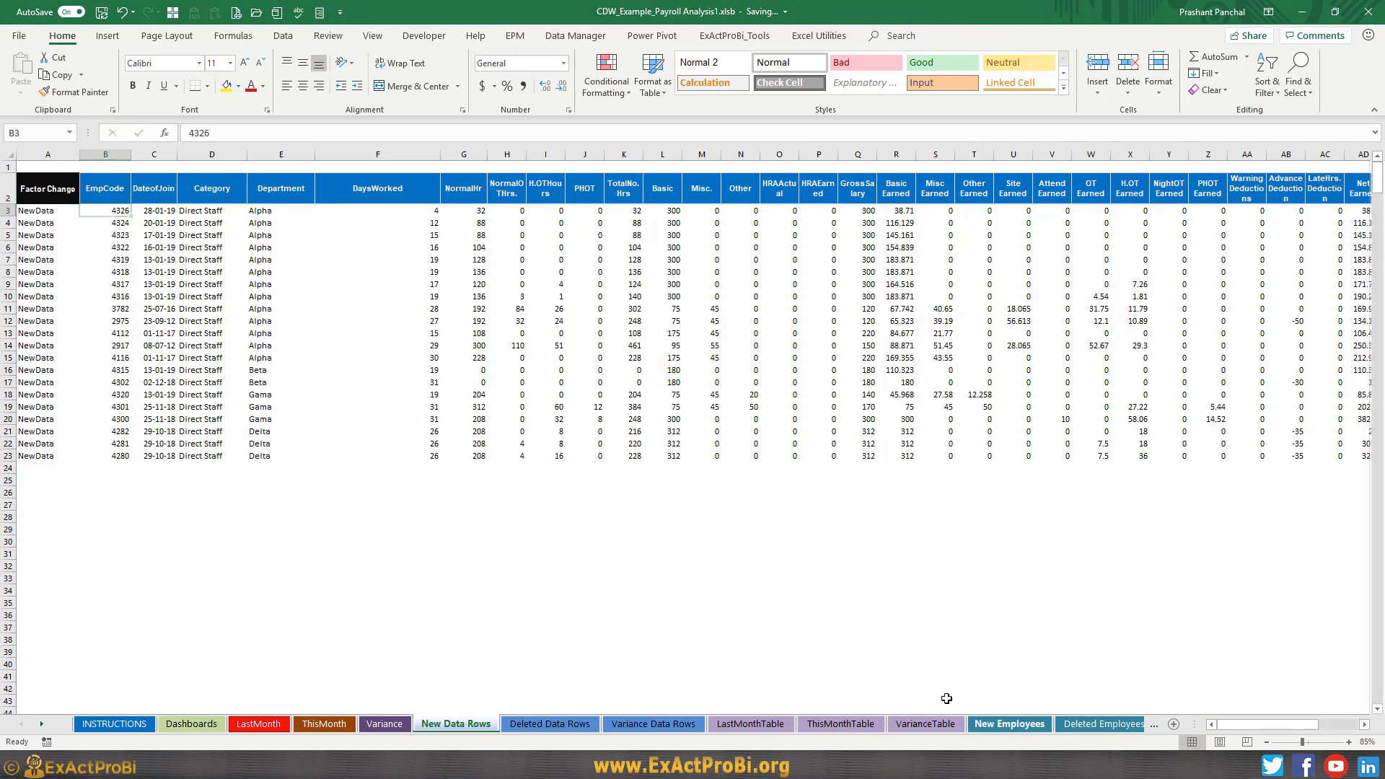
pyautogui.click(1009, 724)
# - Check the DateofJoin total in the Total row of the New Employees table, and return to the Dashboards sheet
pyautogui.click(30, 439)
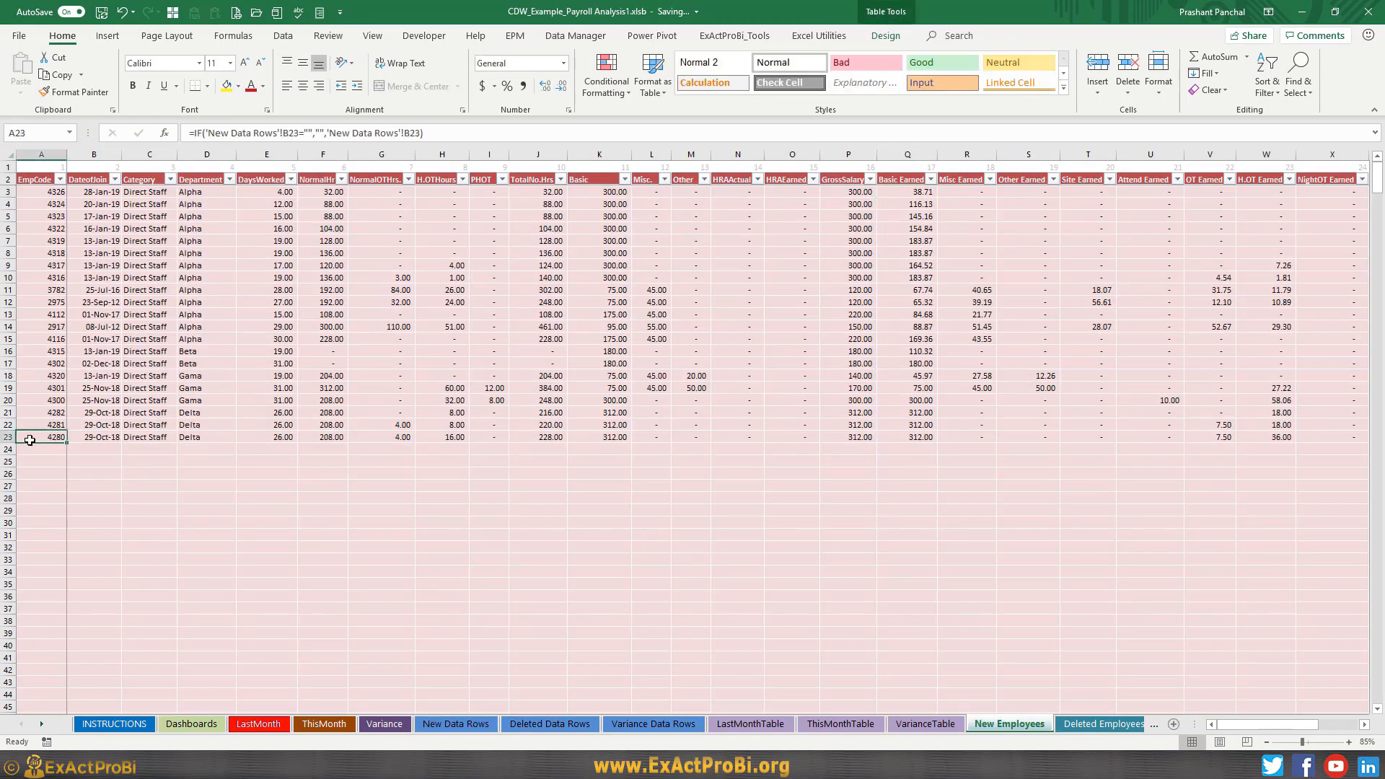
pyautogui.hotkey('ctrl', 'Down')
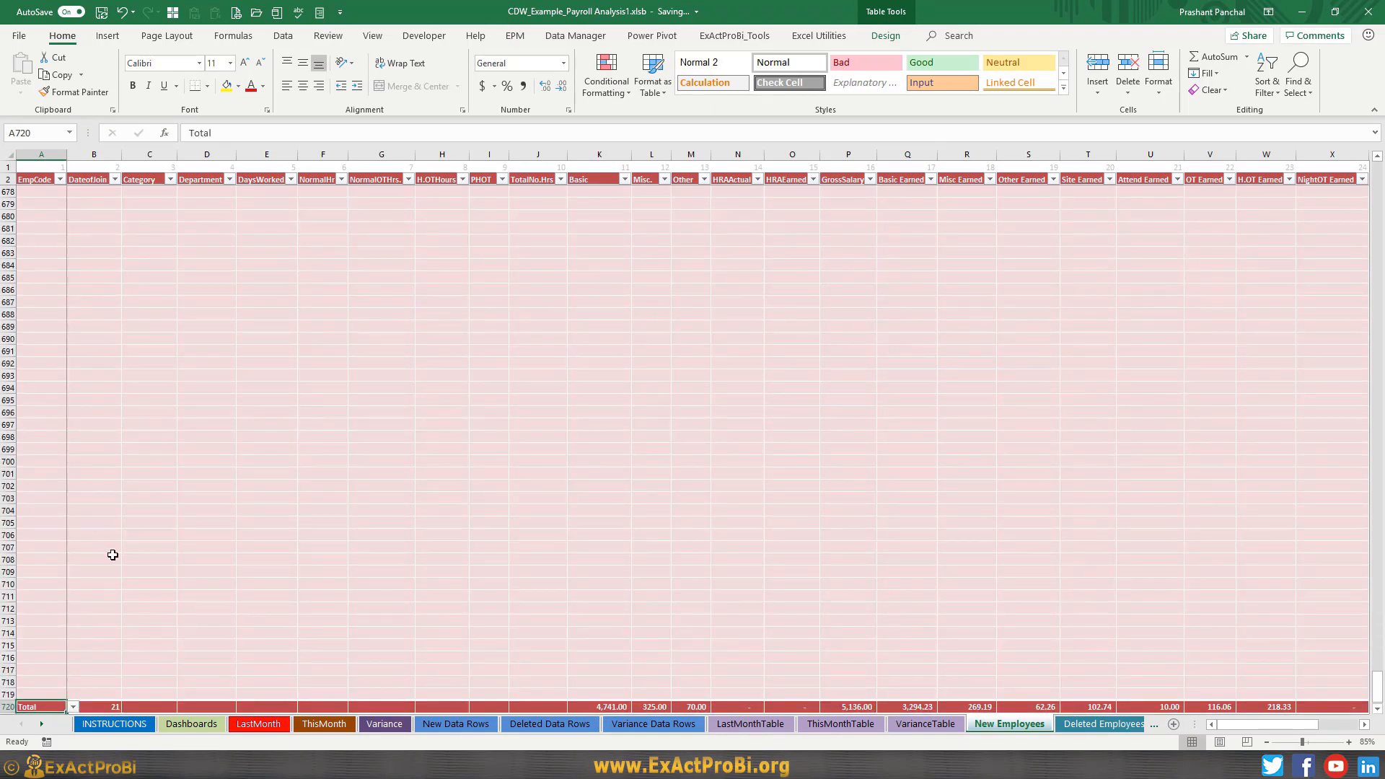
pyautogui.click(98, 707)
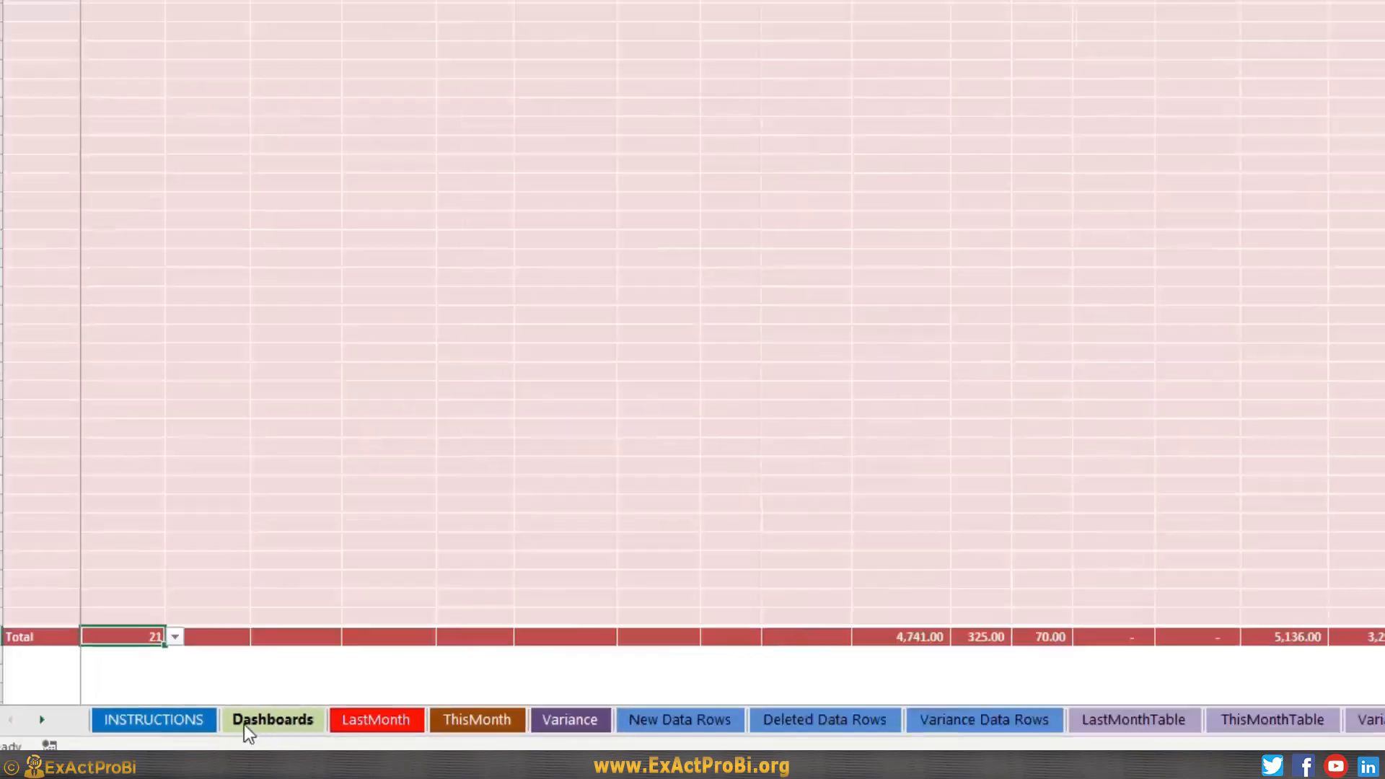
pyautogui.click(494, 708)
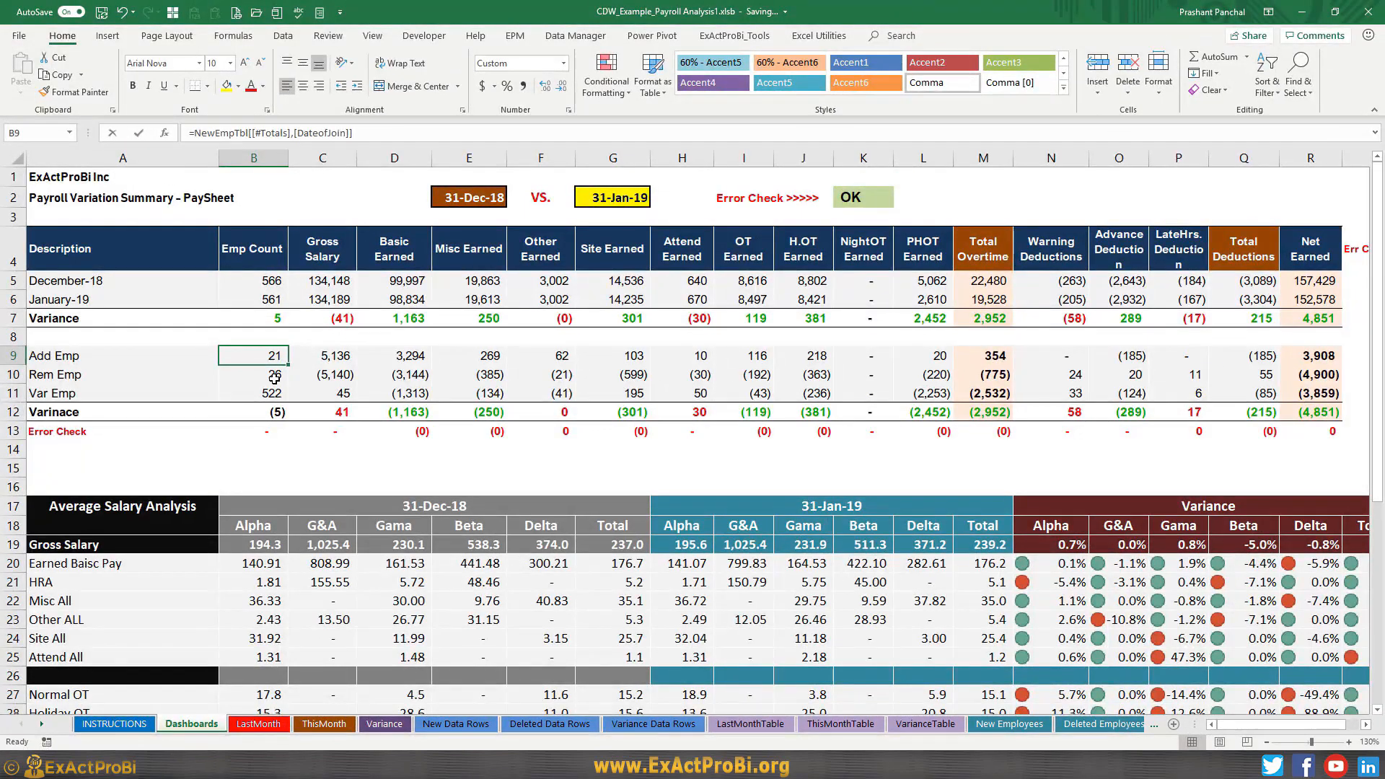
# - Inspect the Add Emp count formula in B9 and the Rem Emp count formula in B10, leaving both unchanged
pyautogui.press('F2')
pyautogui.press('Return')
pyautogui.press('F2')
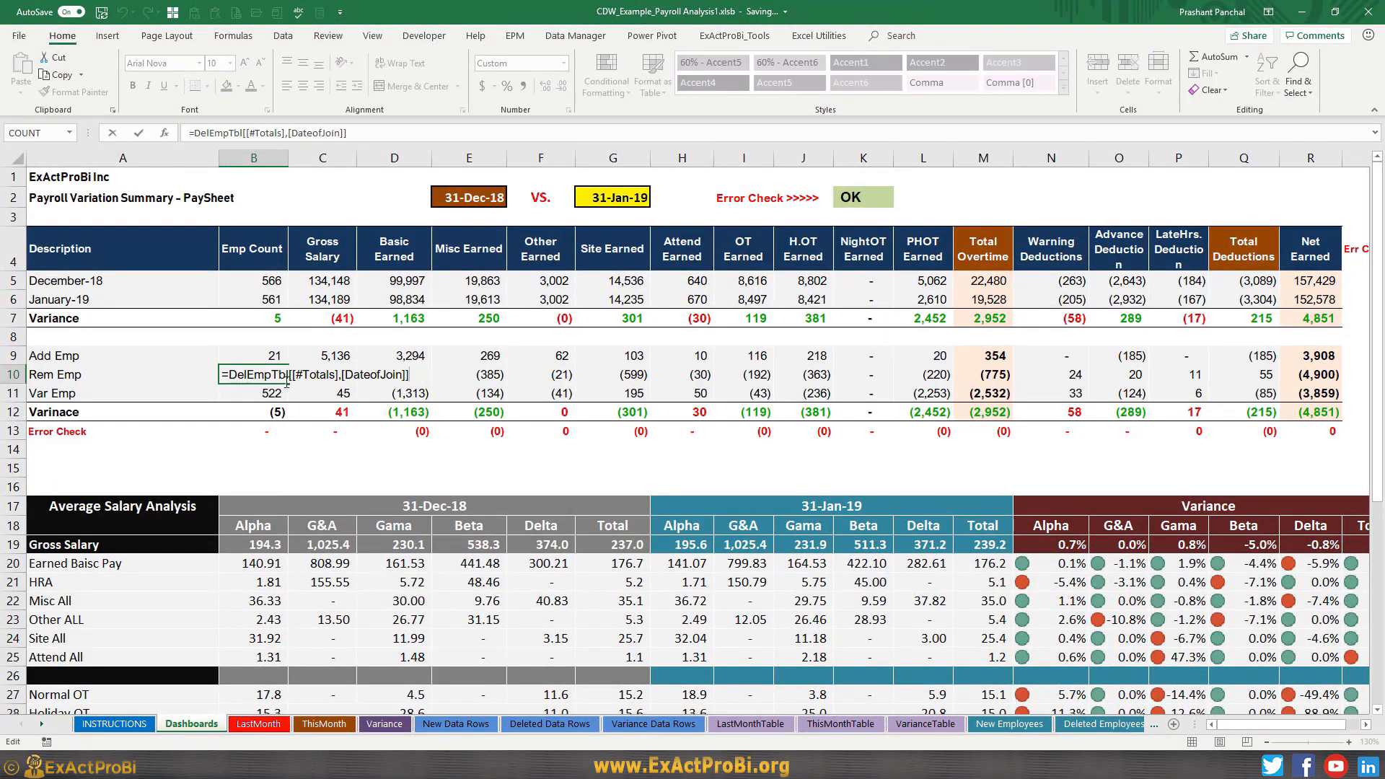
pyautogui.press('Escape')
# - Compare the Deleted Employees table with the Deleted Data Rows sheet and go to its DateofJoin total
pyautogui.click(1095, 728)
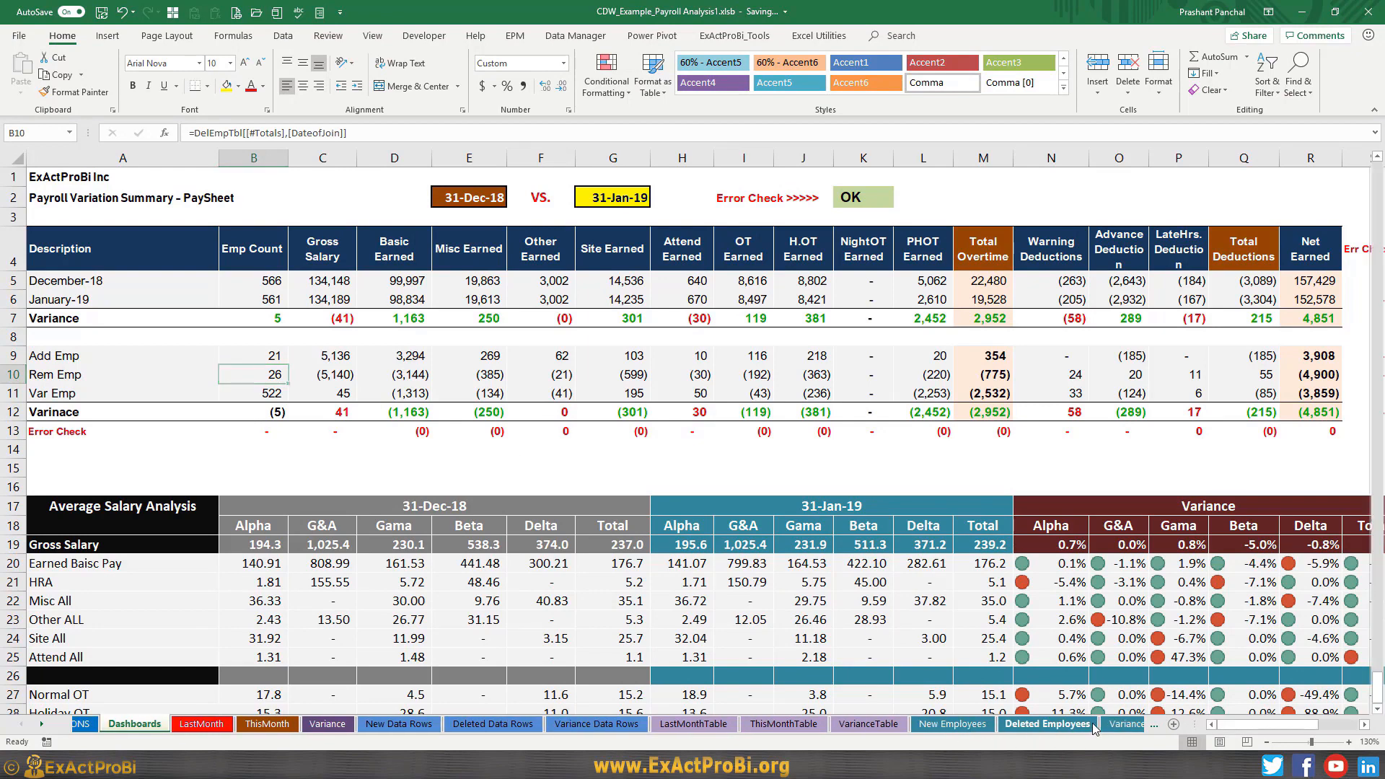
pyautogui.click(1025, 727)
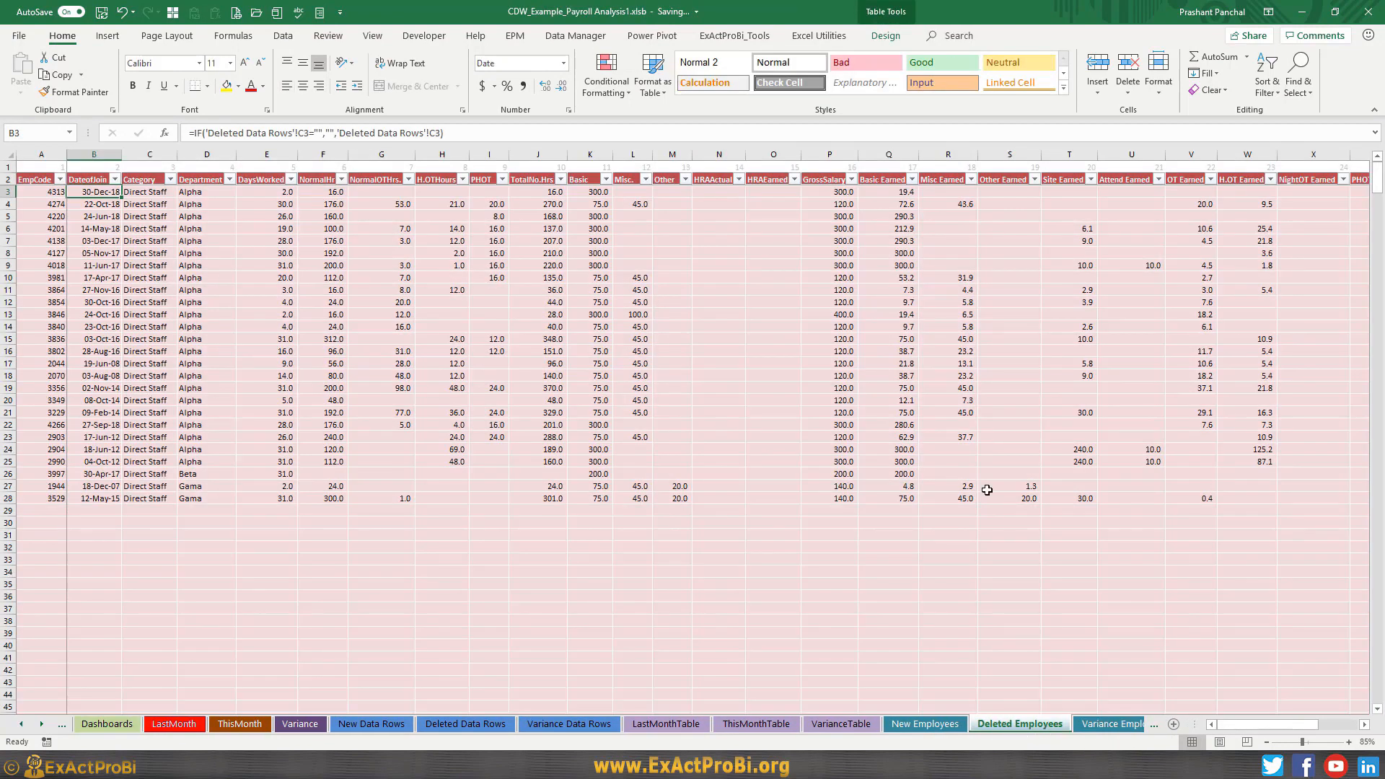
pyautogui.click(465, 724)
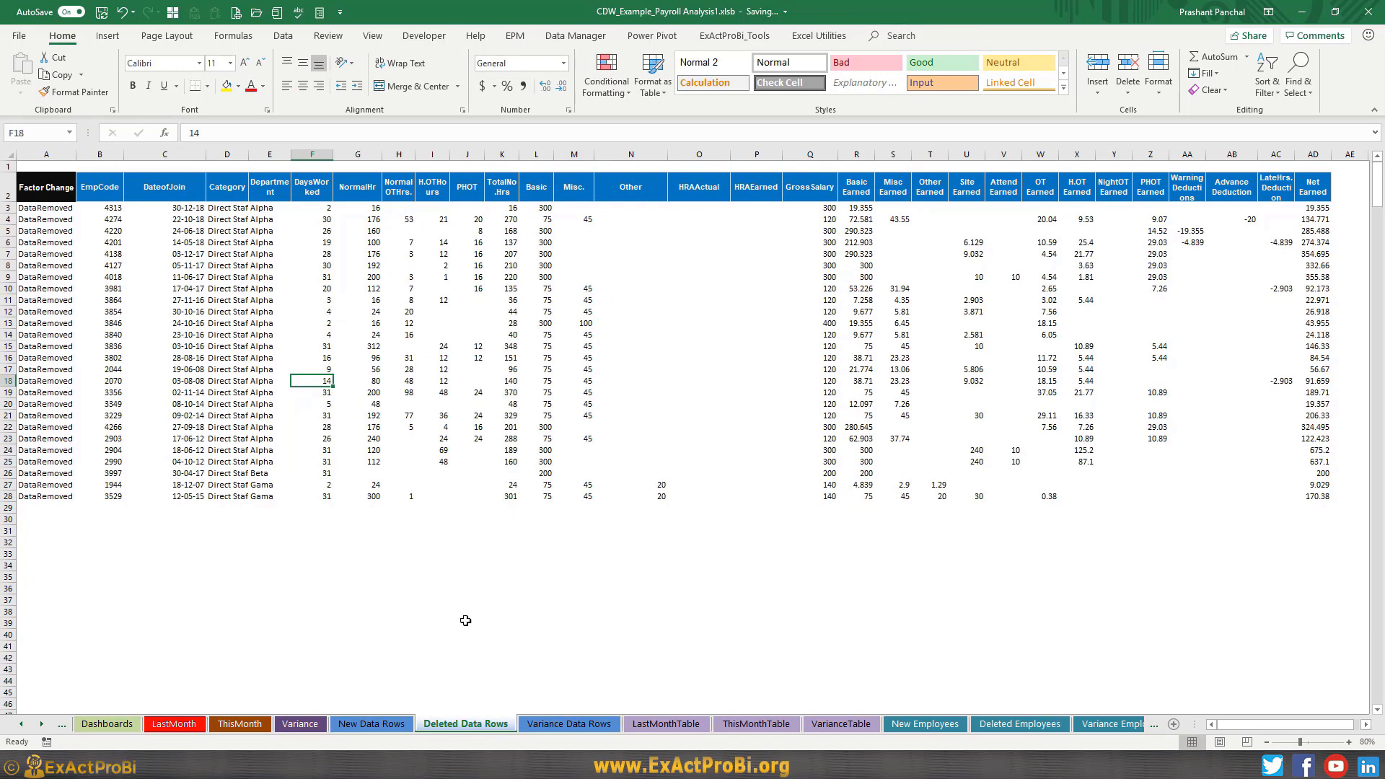
pyautogui.click(1020, 724)
pyautogui.click(104, 460)
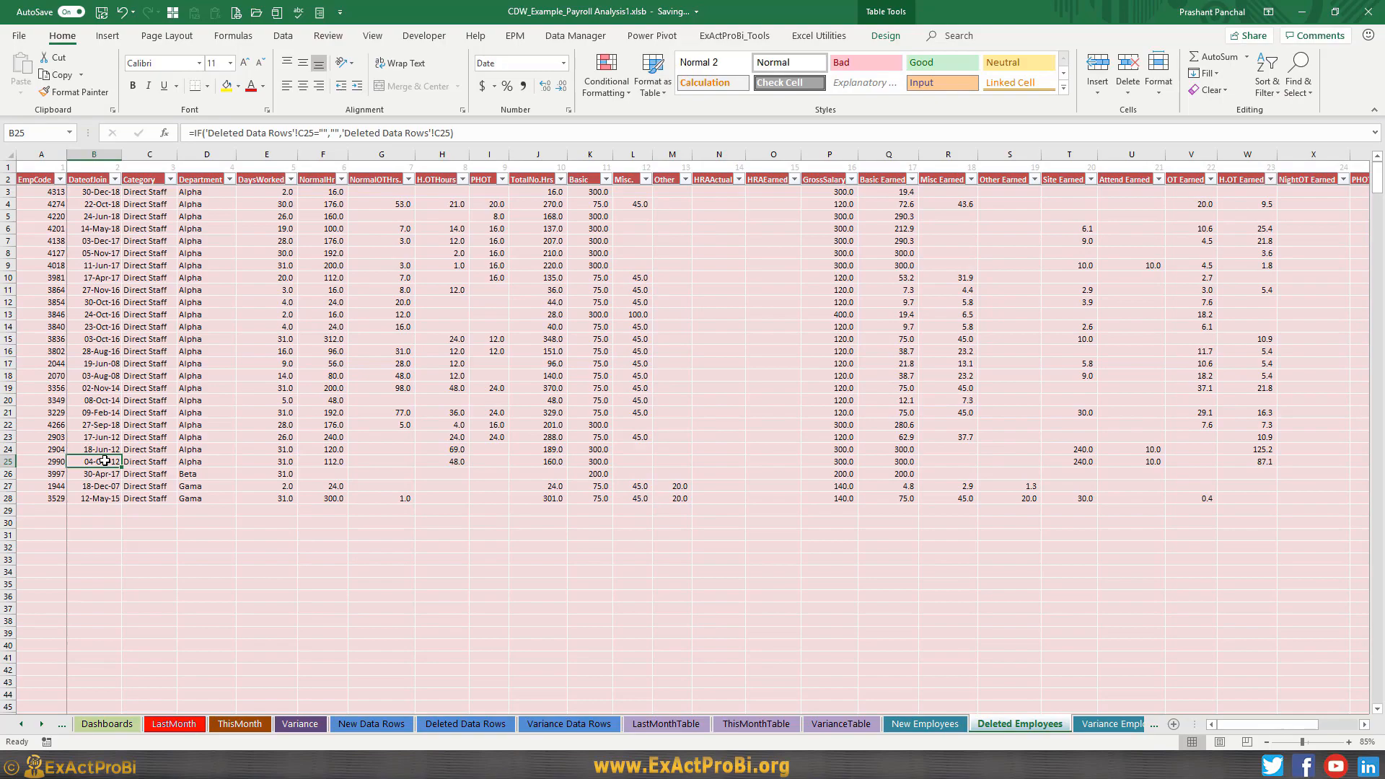
pyautogui.hotkey('ctrl', 'Down')
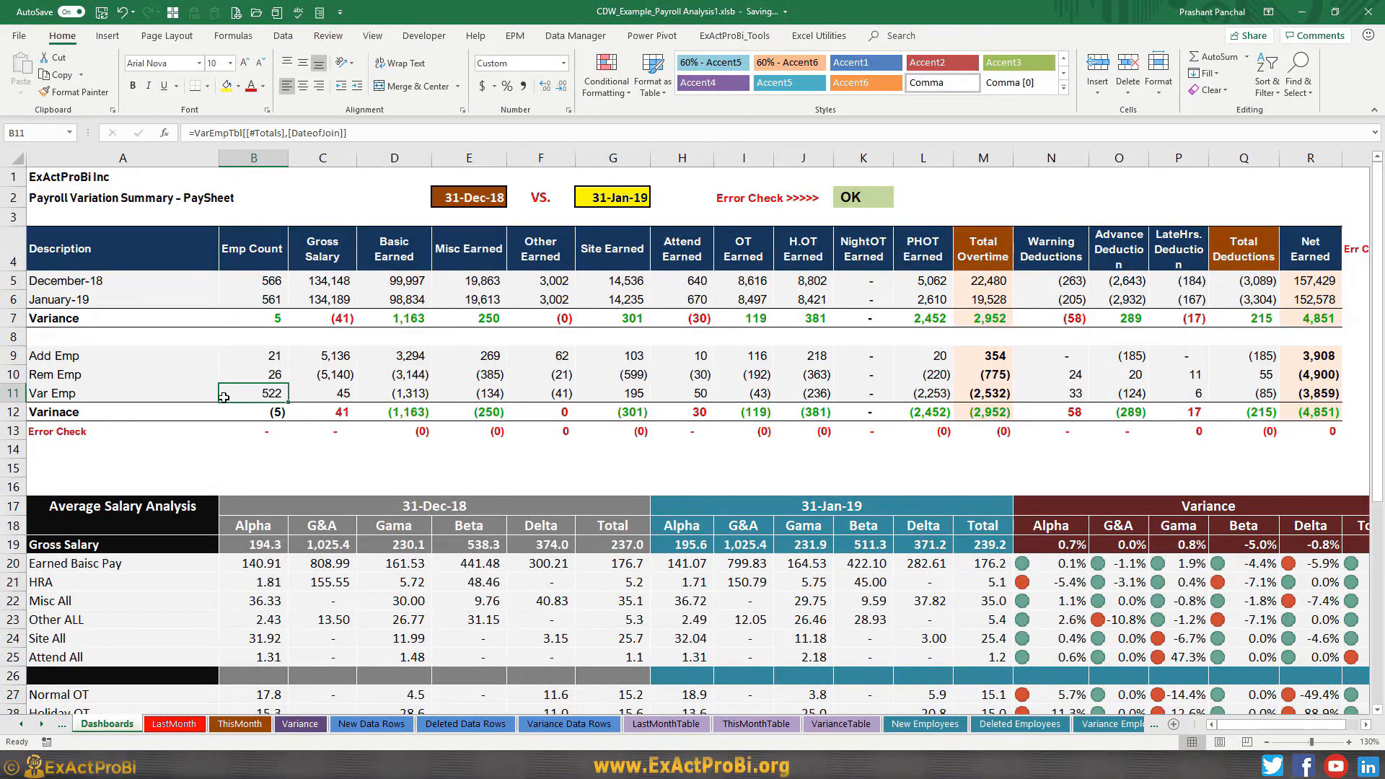
# - From the Dashboards month labels, compare the Variance Employees table with Variance Data Rows and go to its DateofJoin total
pyautogui.click(83, 282)
pyautogui.click(76, 300)
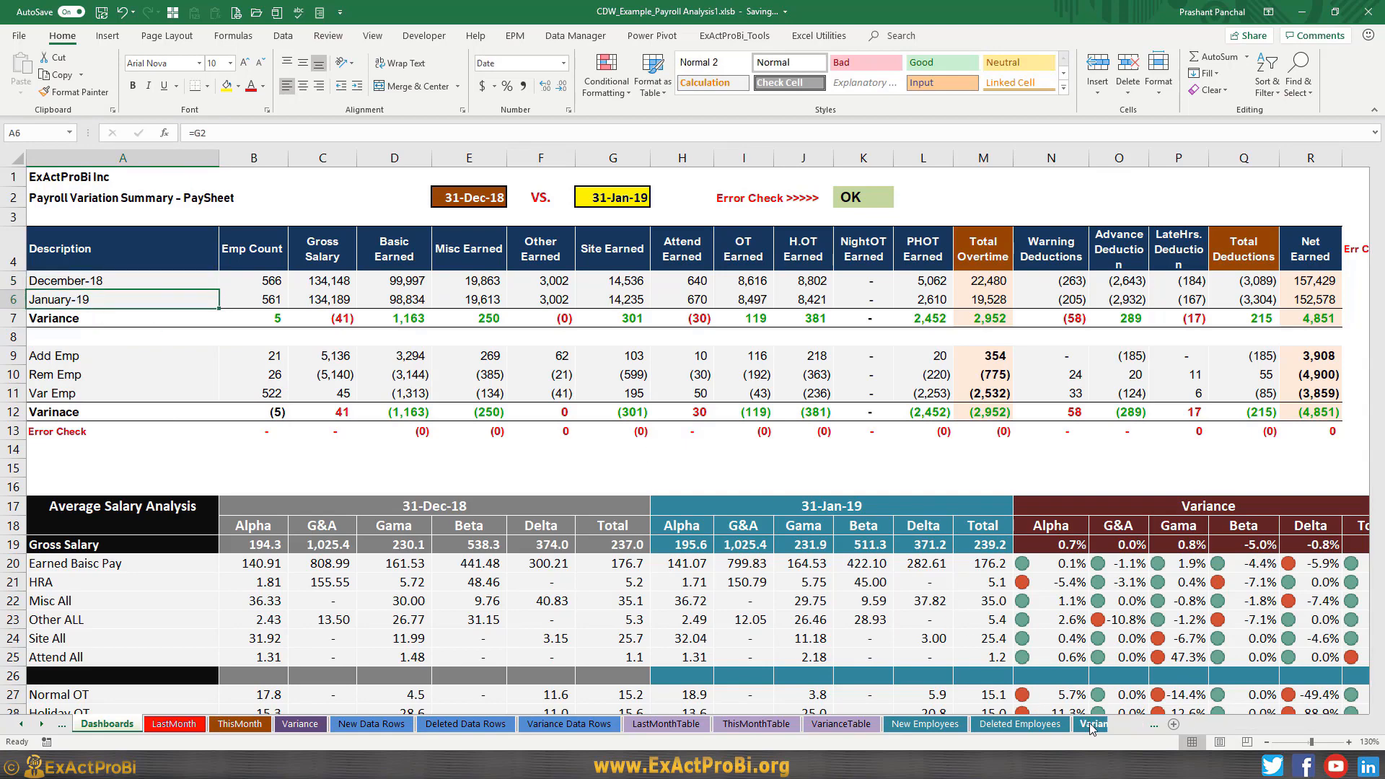
pyautogui.click(1092, 724)
pyautogui.click(281, 401)
pyautogui.click(96, 388)
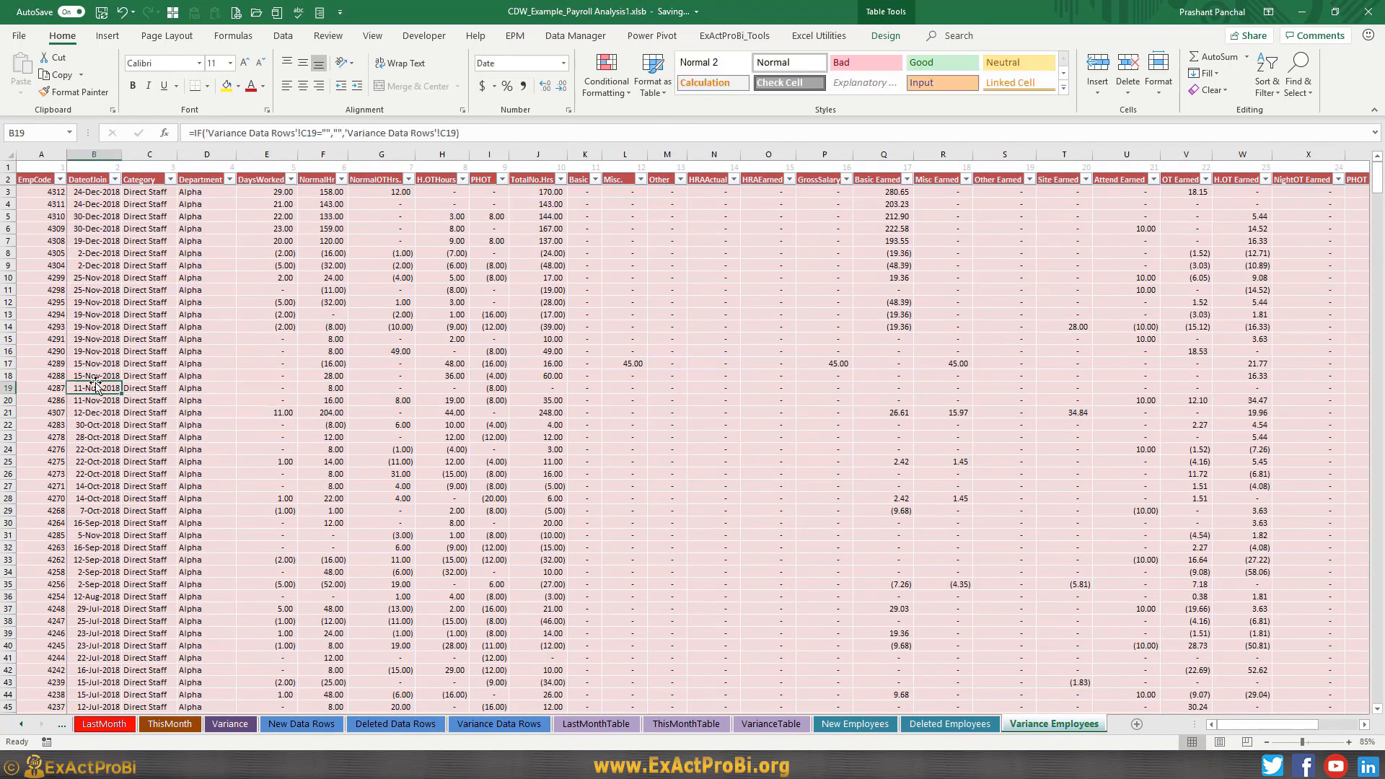
pyautogui.click(498, 724)
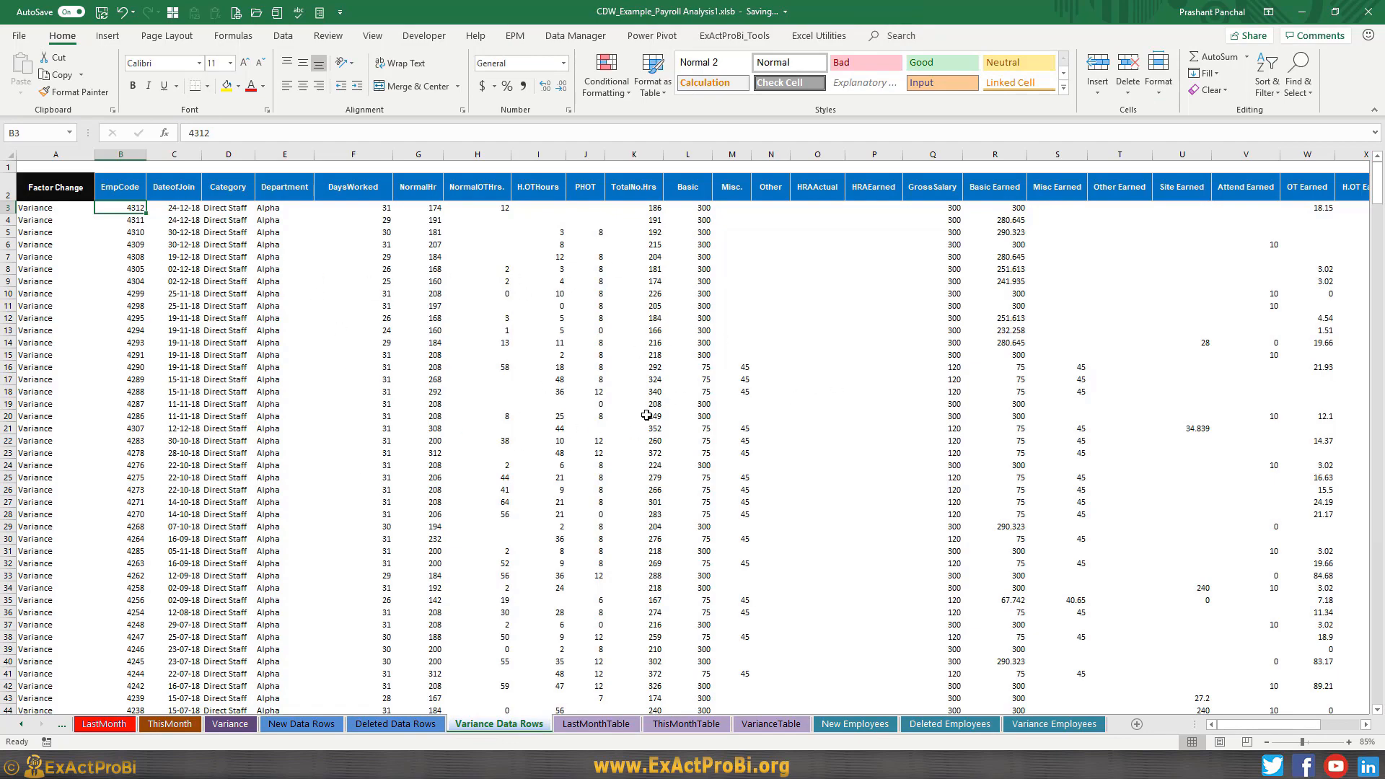
pyautogui.click(1054, 724)
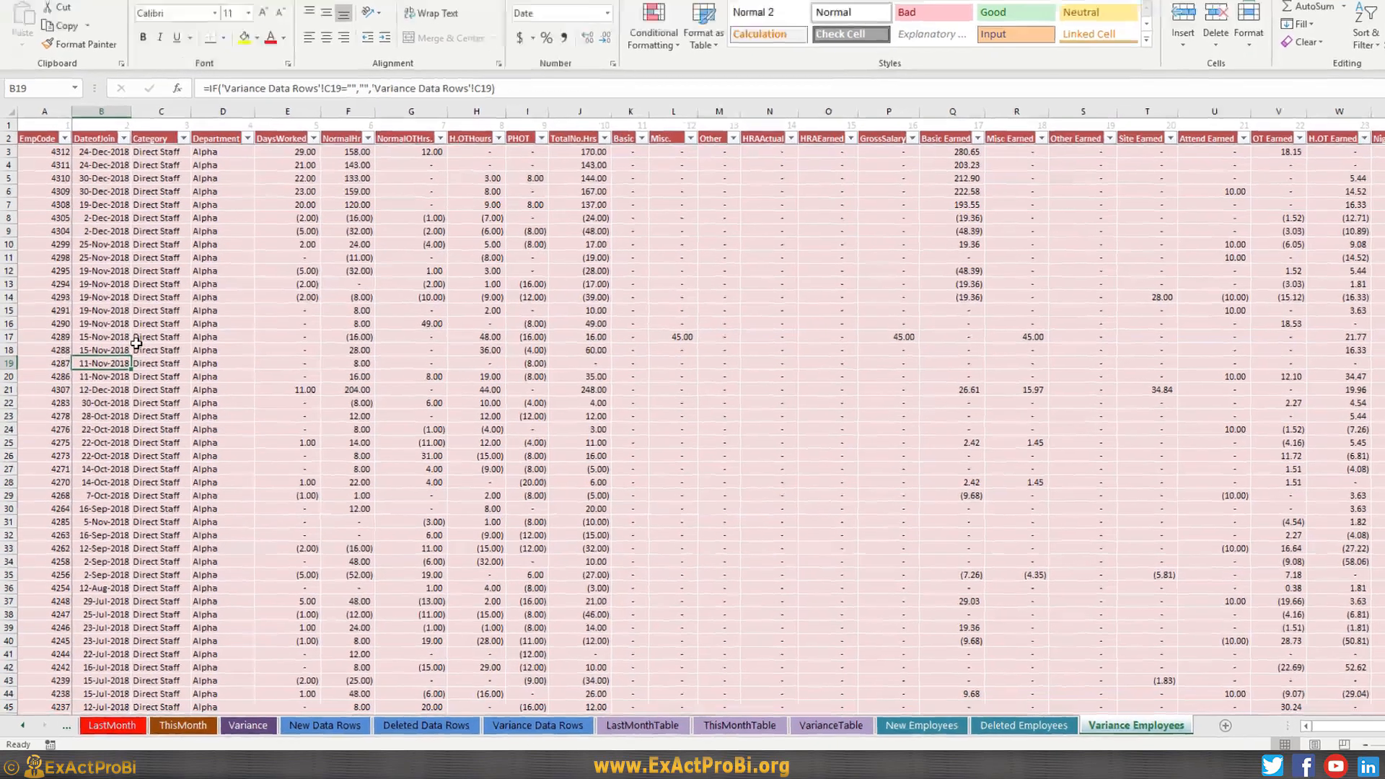
pyautogui.hotkey('ctrl', 'Down')
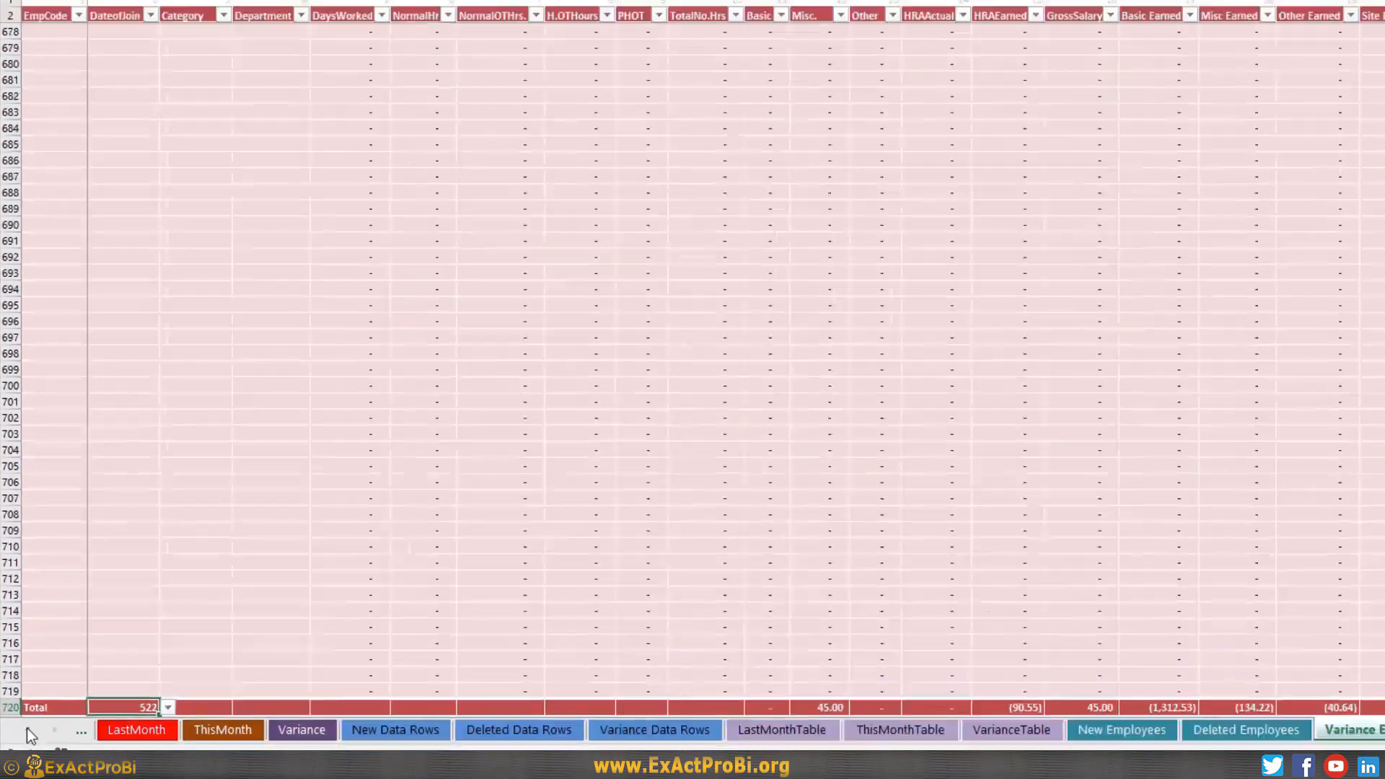
# - Return to the Dashboards sheet and view the employee count variance formula in B12
pyautogui.click(192, 723)
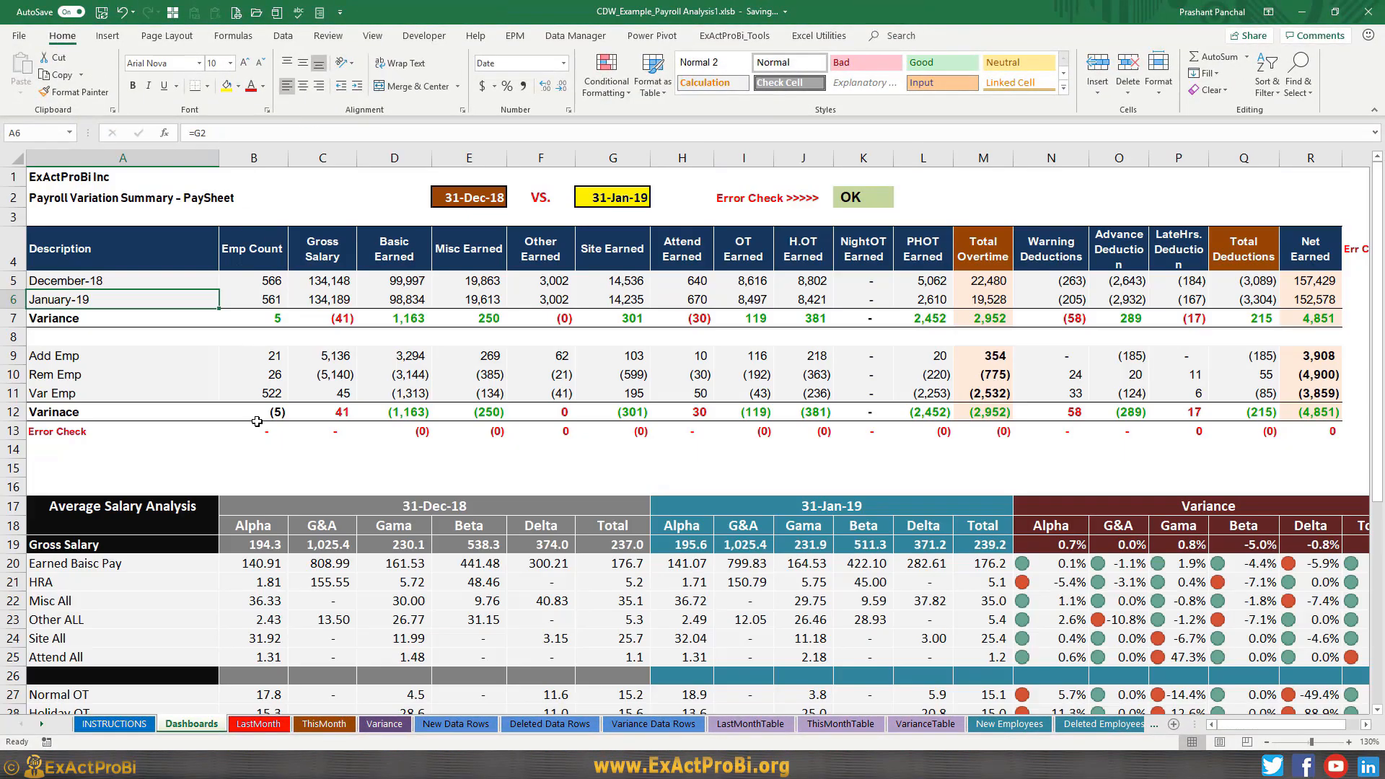
pyautogui.click(256, 419)
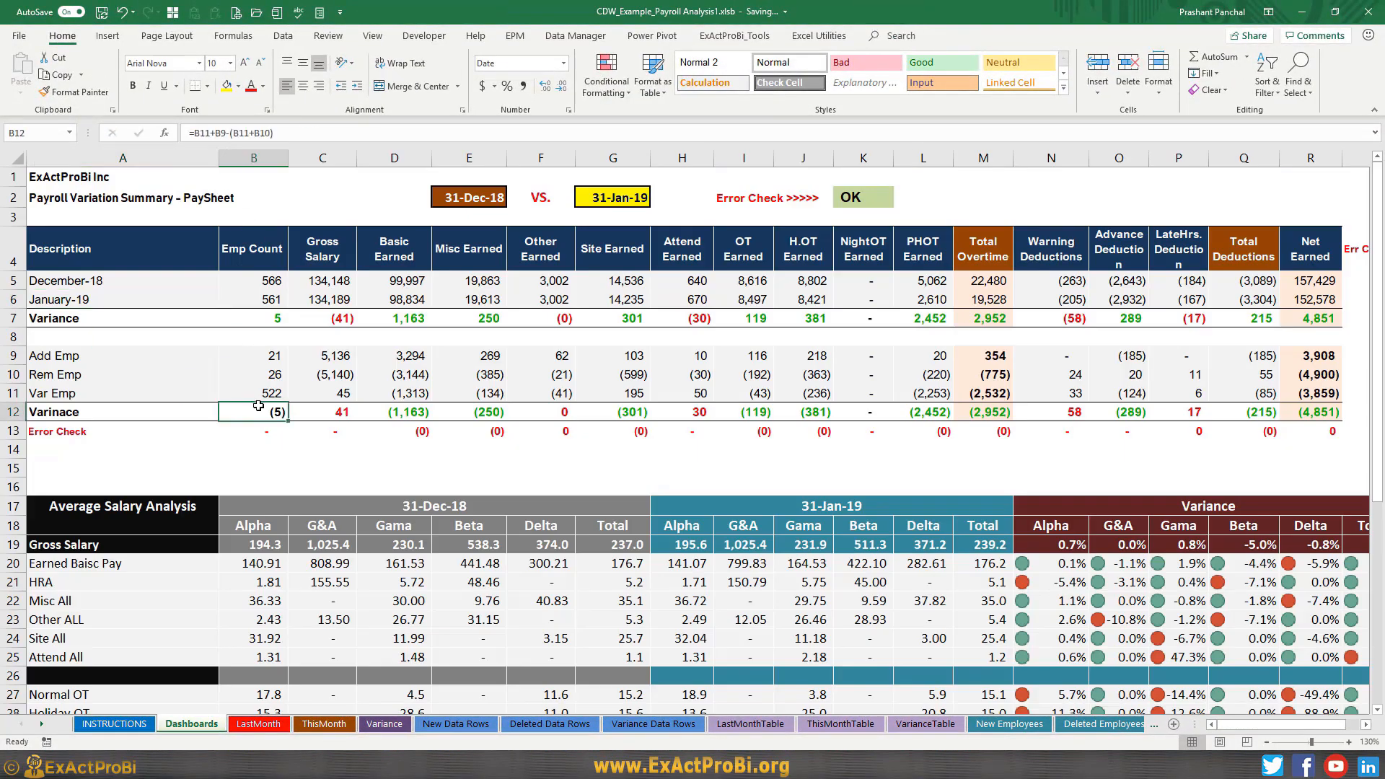
# - Inspect the Emp Count variance formula in B12 and sum the Var Emp count with Add Emp and with Rem Emp separately
pyautogui.press('F2')
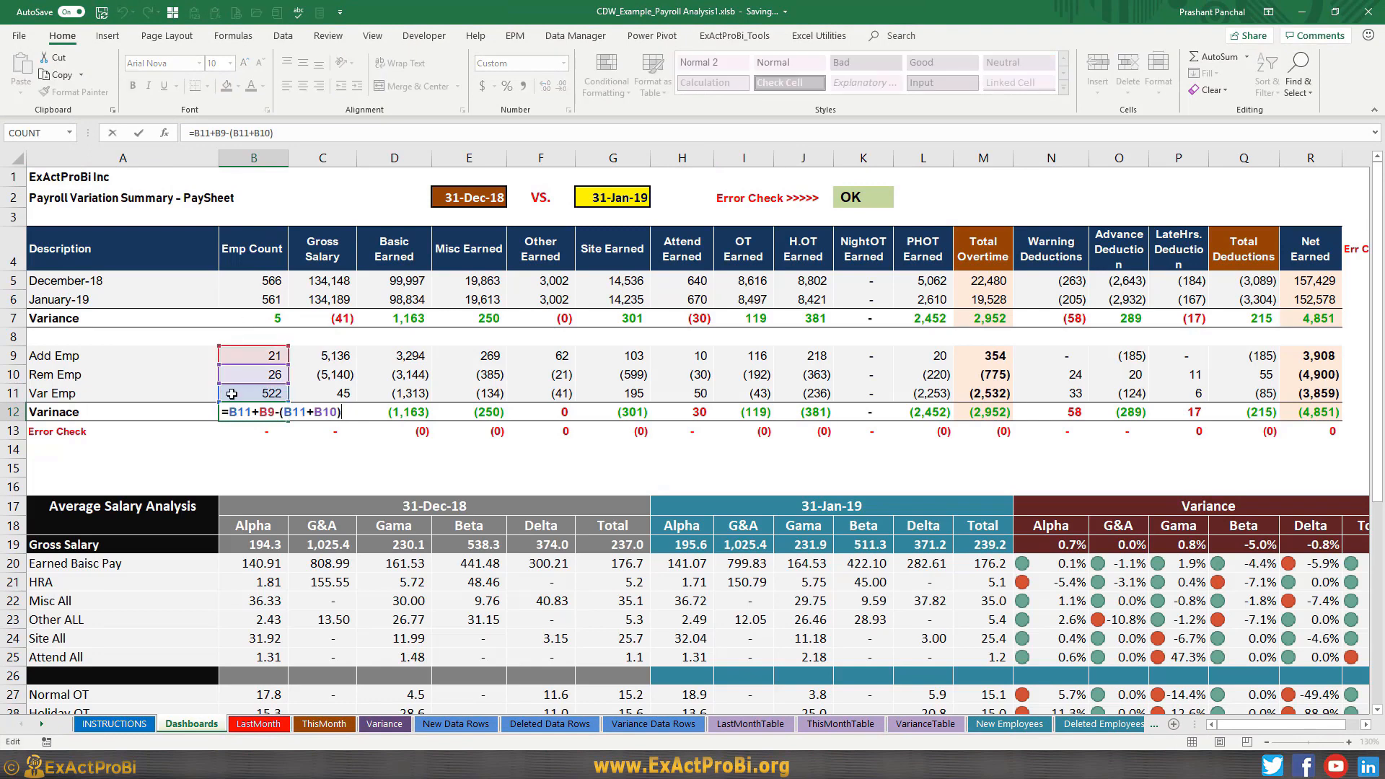
pyautogui.click(274, 393)
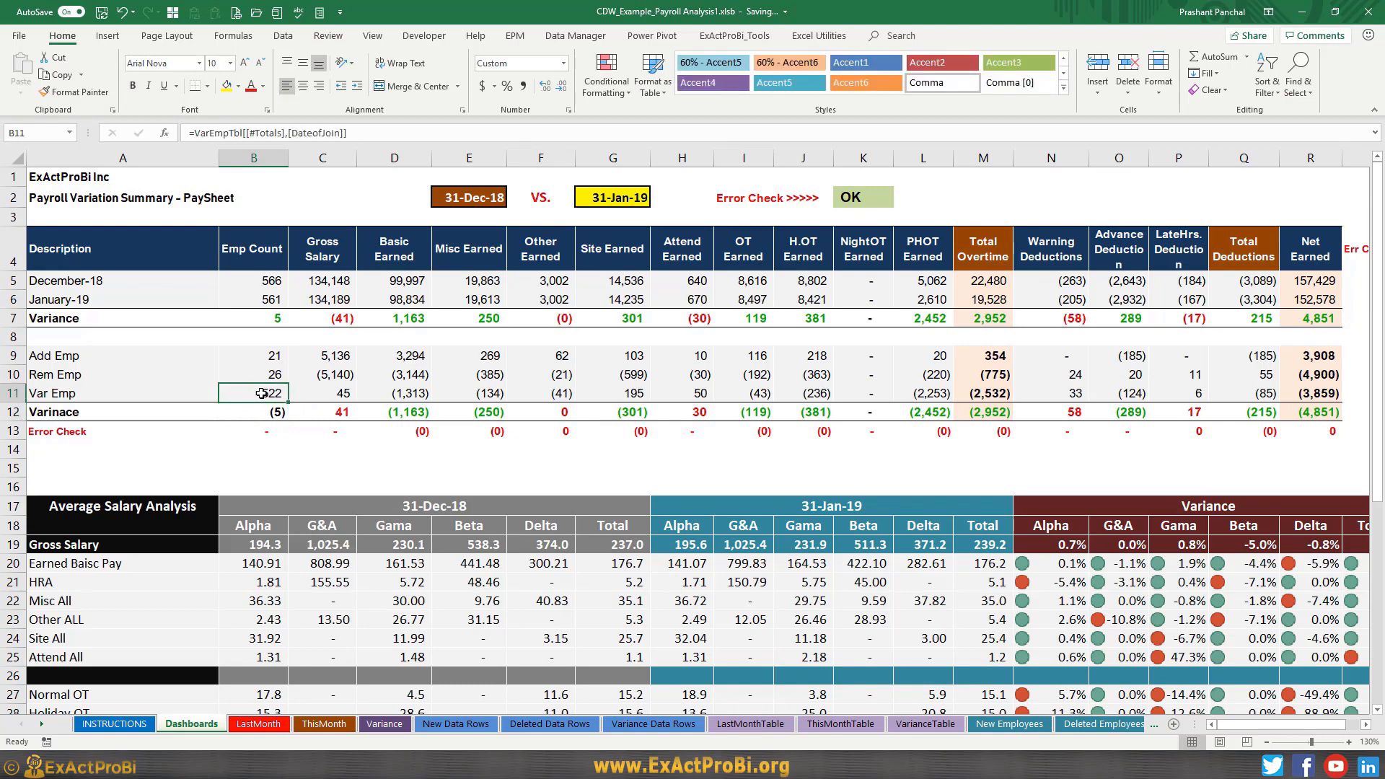
pyautogui.keyDown('ctrl'); pyautogui.click(242, 356); pyautogui.keyUp('ctrl')
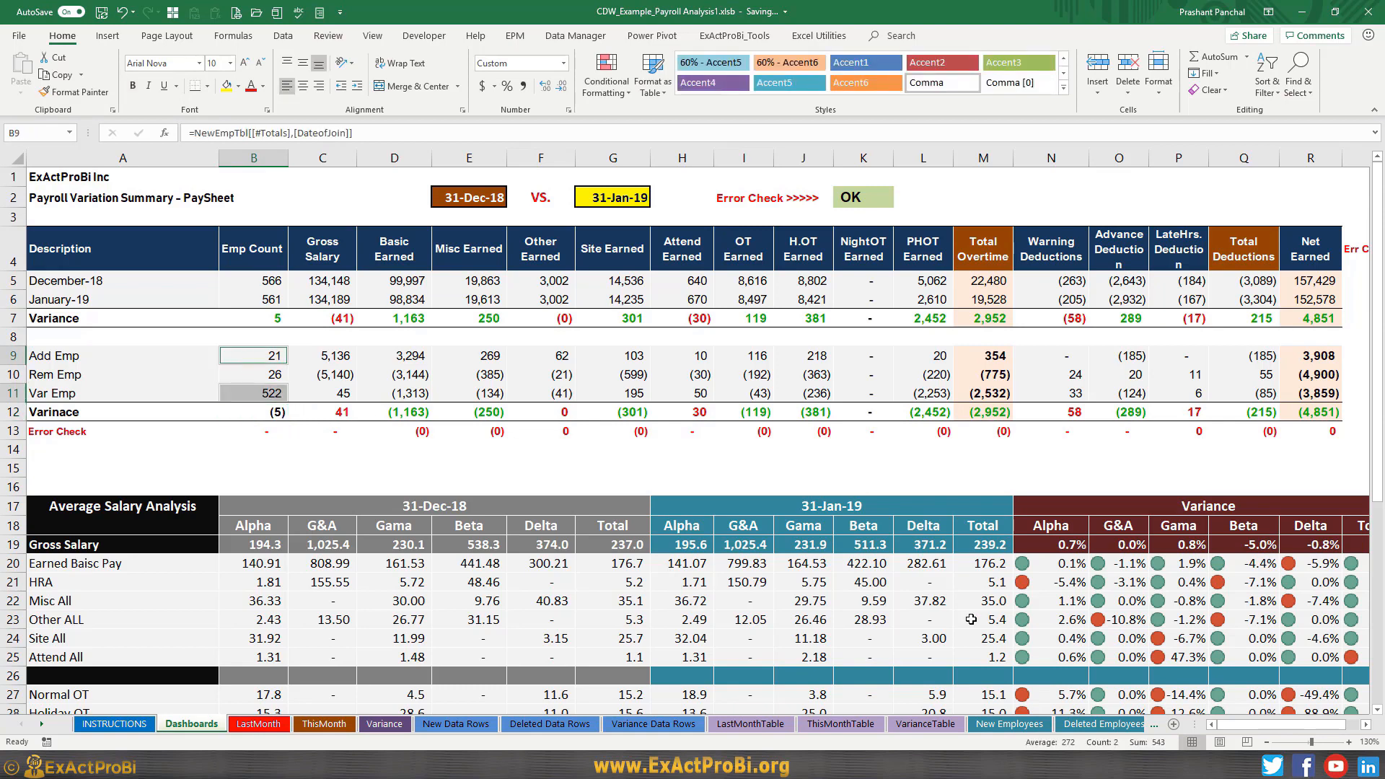
pyautogui.click(278, 398)
pyautogui.keyDown('ctrl'); pyautogui.click(246, 375); pyautogui.keyUp('ctrl')
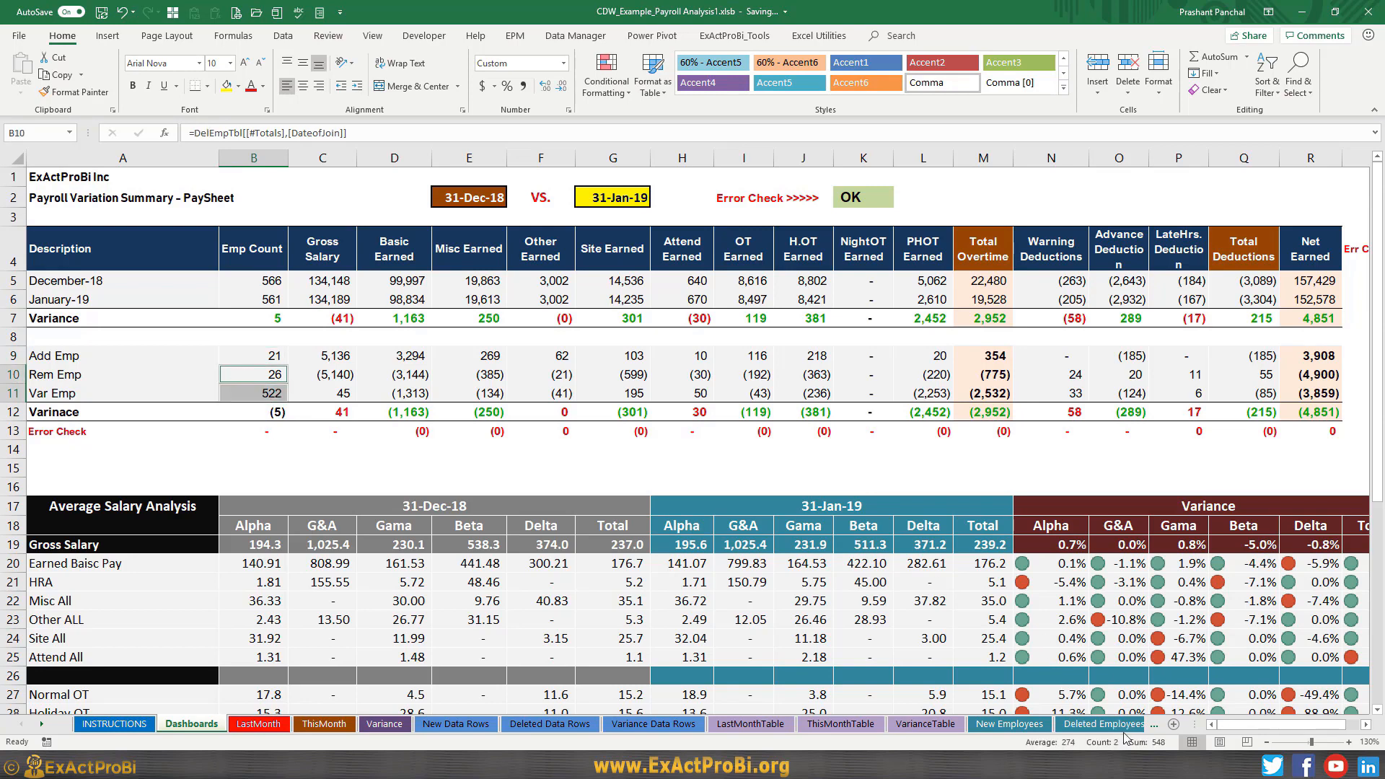
pyautogui.click(247, 351)
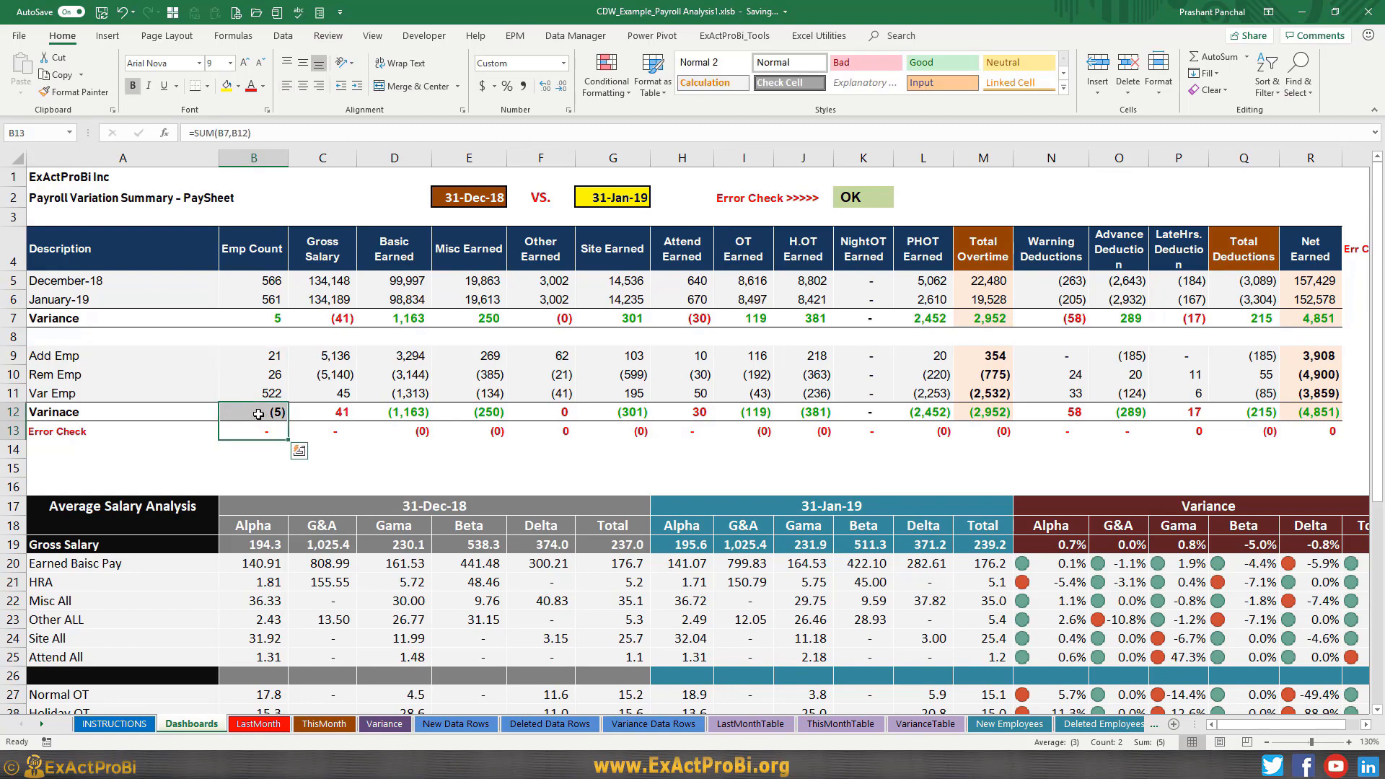
# - Compare the B12 variance formula with counts B9:B11 and the B7 variance, and inspect the Error Check formula in B13
pyautogui.click(261, 418)
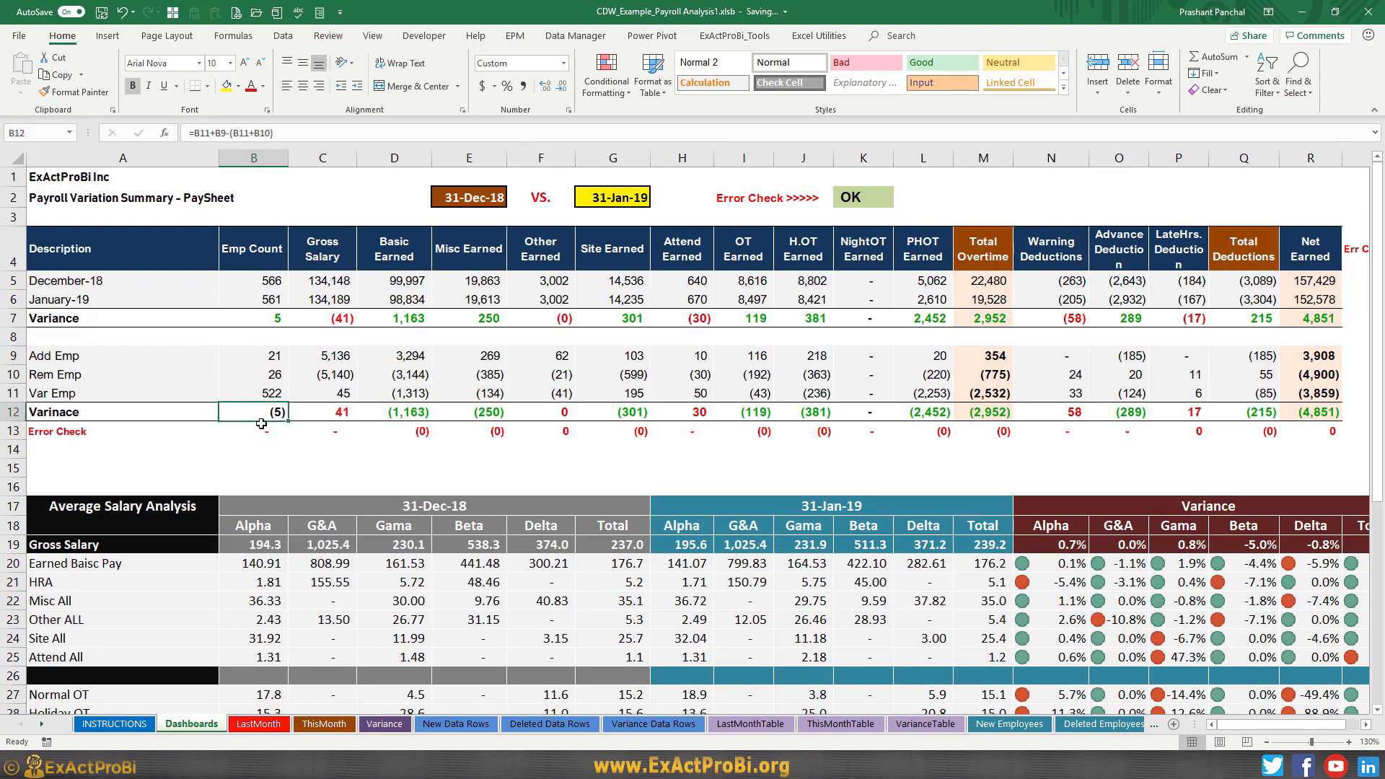
pyautogui.press('F2')
pyautogui.press('Escape')
pyautogui.moveTo(261, 355); pyautogui.dragTo(262, 394)
pyautogui.click(260, 412)
pyautogui.click(262, 318)
pyautogui.click(260, 435)
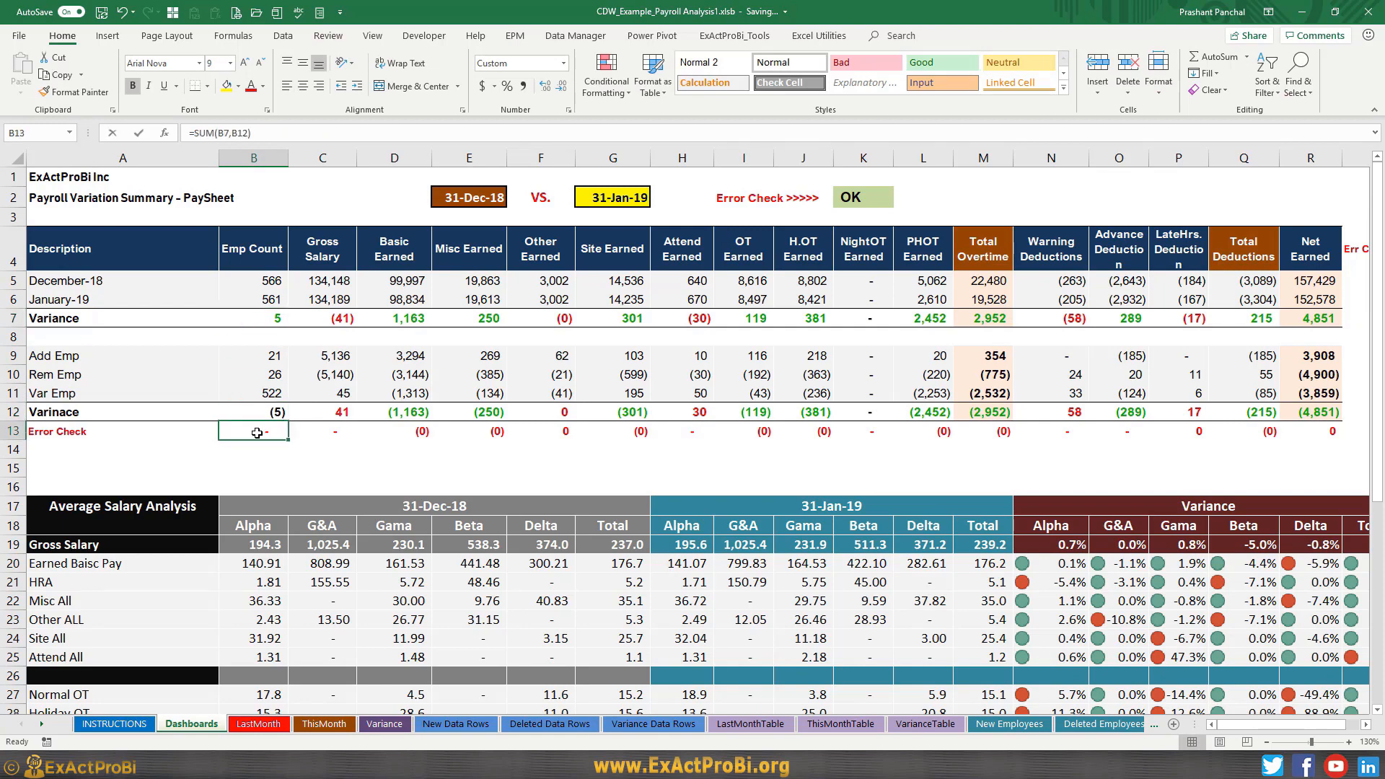
pyautogui.press('F2')
pyautogui.press('Escape')
# - Review the B12 variance formula again and the Var Emp count formula in B11 with its row label
pyautogui.press('Up')
pyautogui.press('F2')
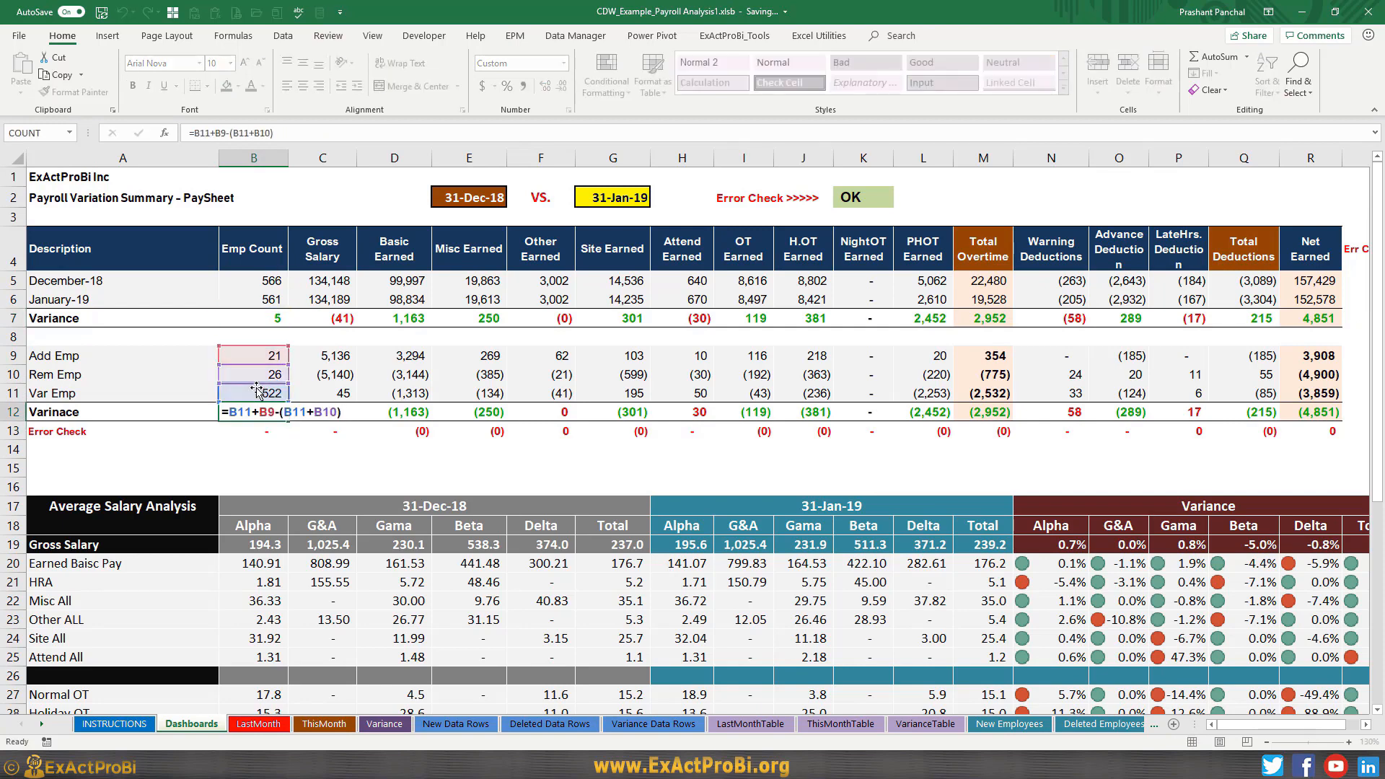
pyautogui.press('Escape')
pyautogui.press('Up')
pyautogui.press('F2')
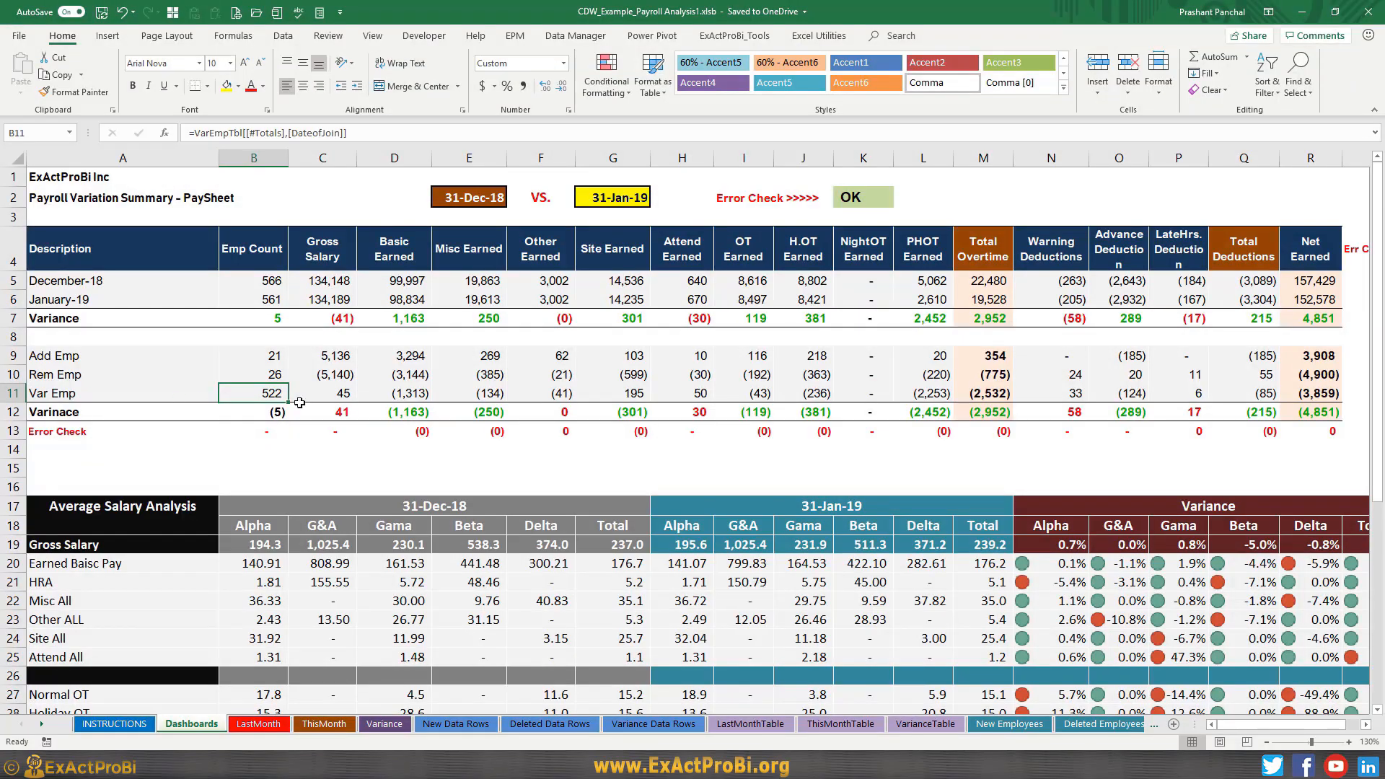
pyautogui.click(104, 394)
pyautogui.click(242, 398)
# - Point out the Gross Salary, Basic Earned and Misc Earned headings and the two month labels in A5 and A6
pyautogui.click(306, 260)
pyautogui.click(388, 255)
pyautogui.click(477, 258)
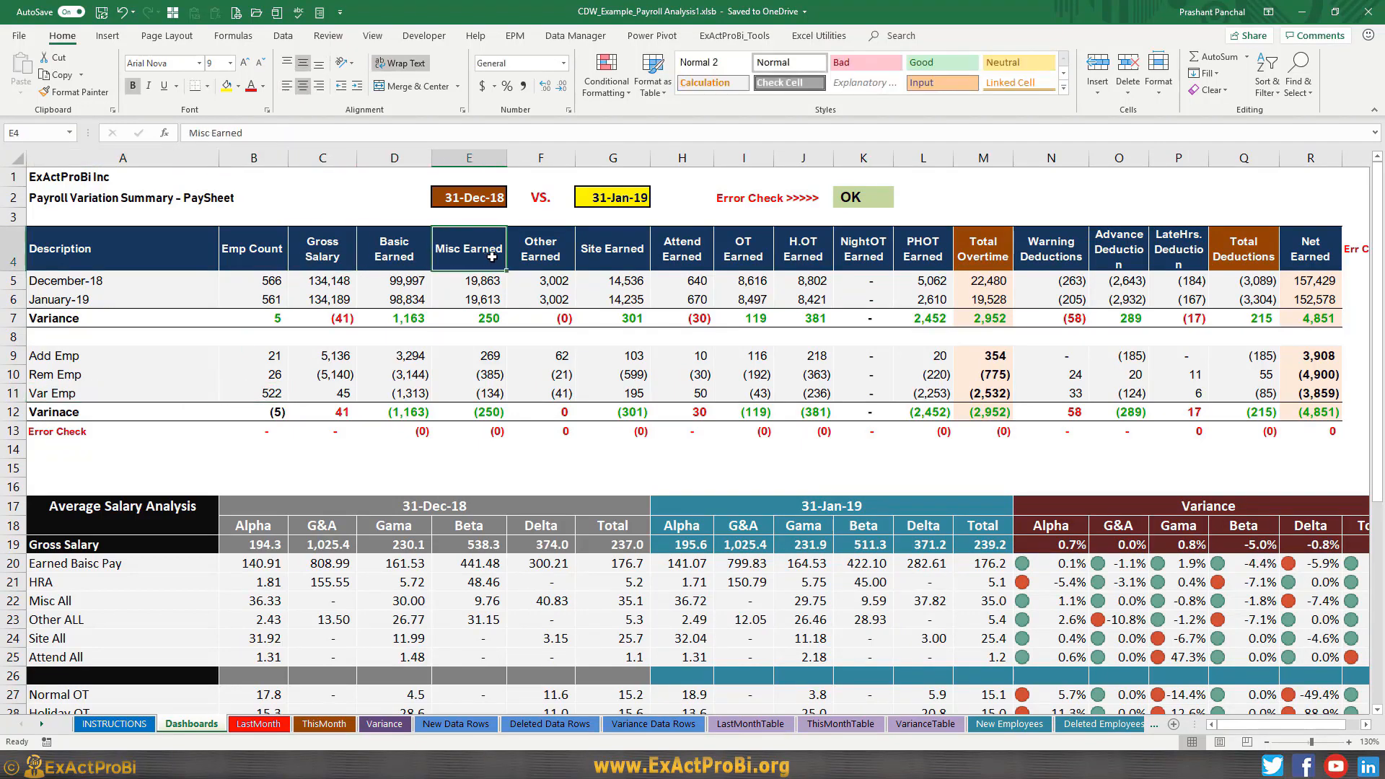
pyautogui.click(82, 286)
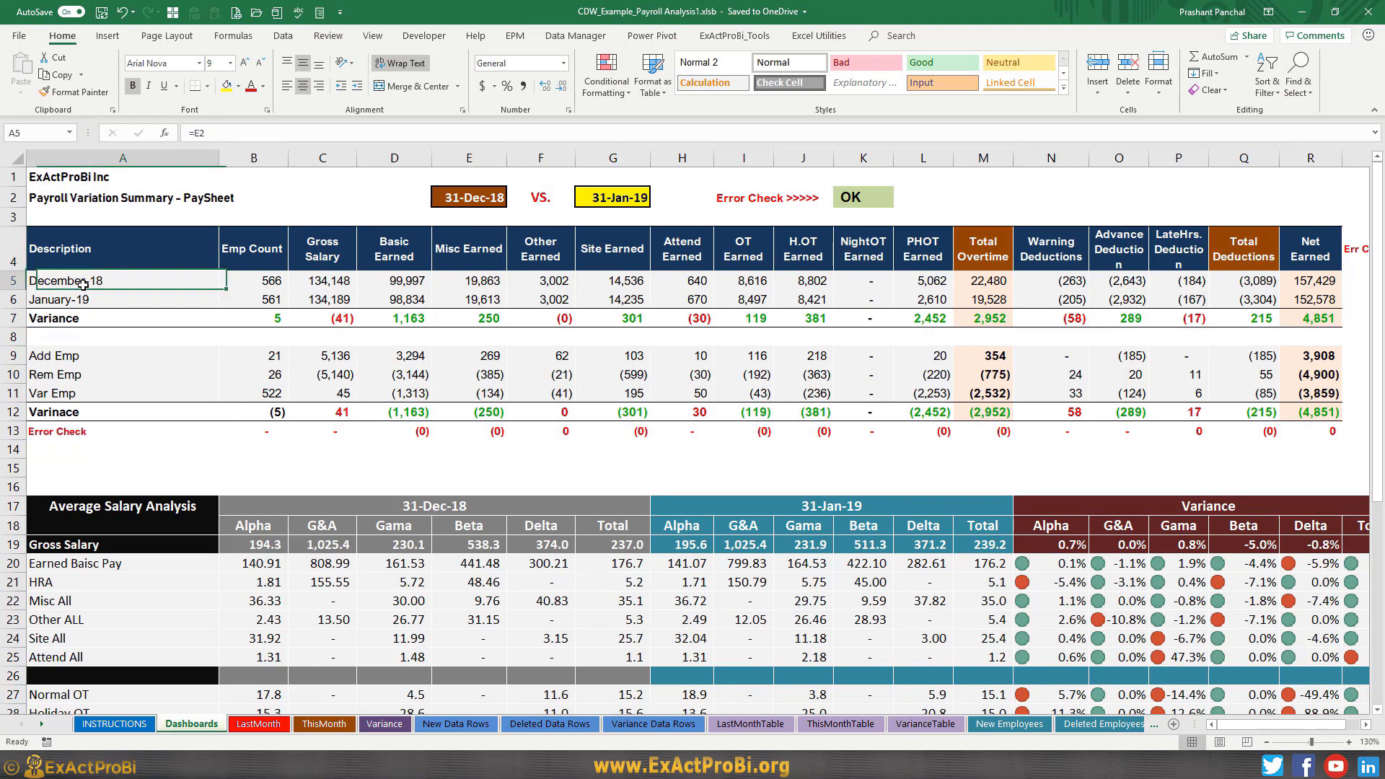
pyautogui.click(91, 301)
# - Review the employee counts in B9:B11, viewing the sum of B11 and B9 and the sum of B11 and B10
pyautogui.click(278, 399)
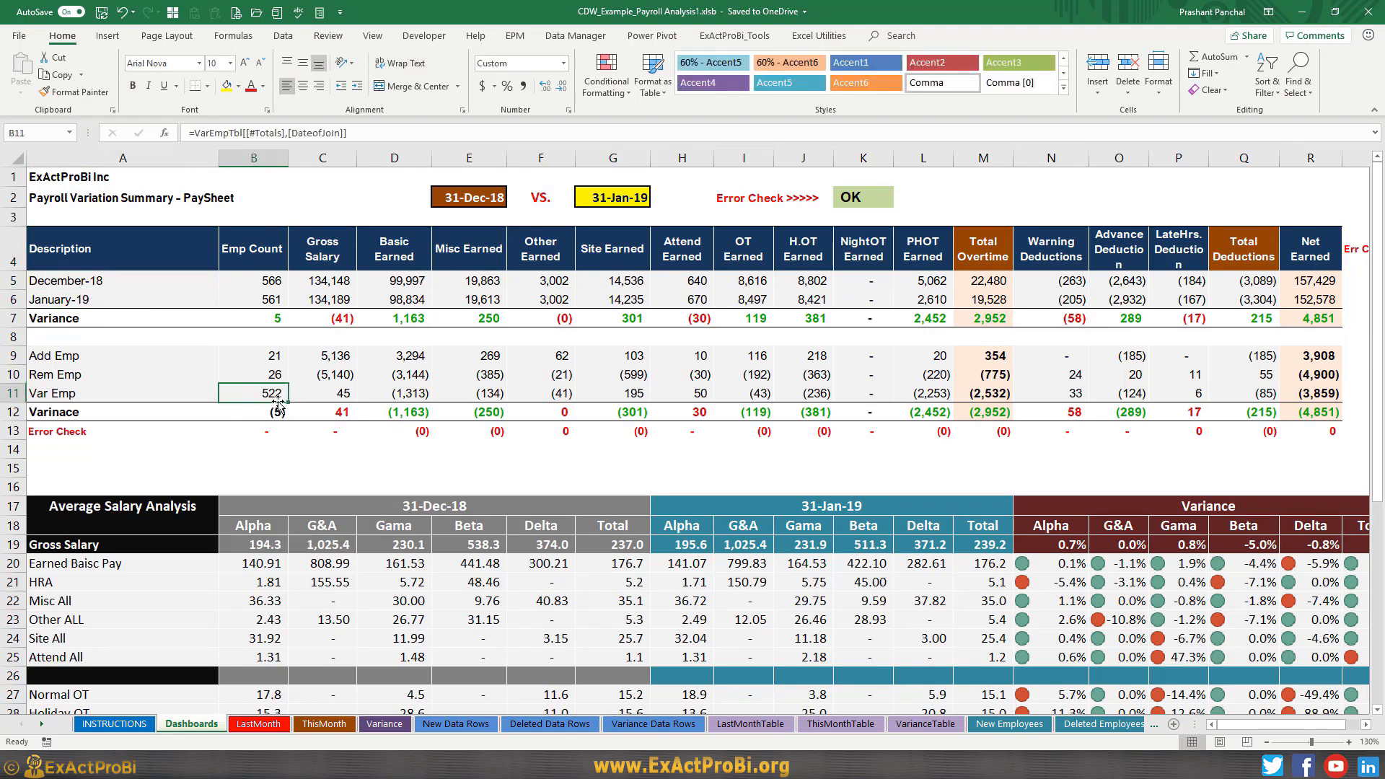
pyautogui.click(259, 358)
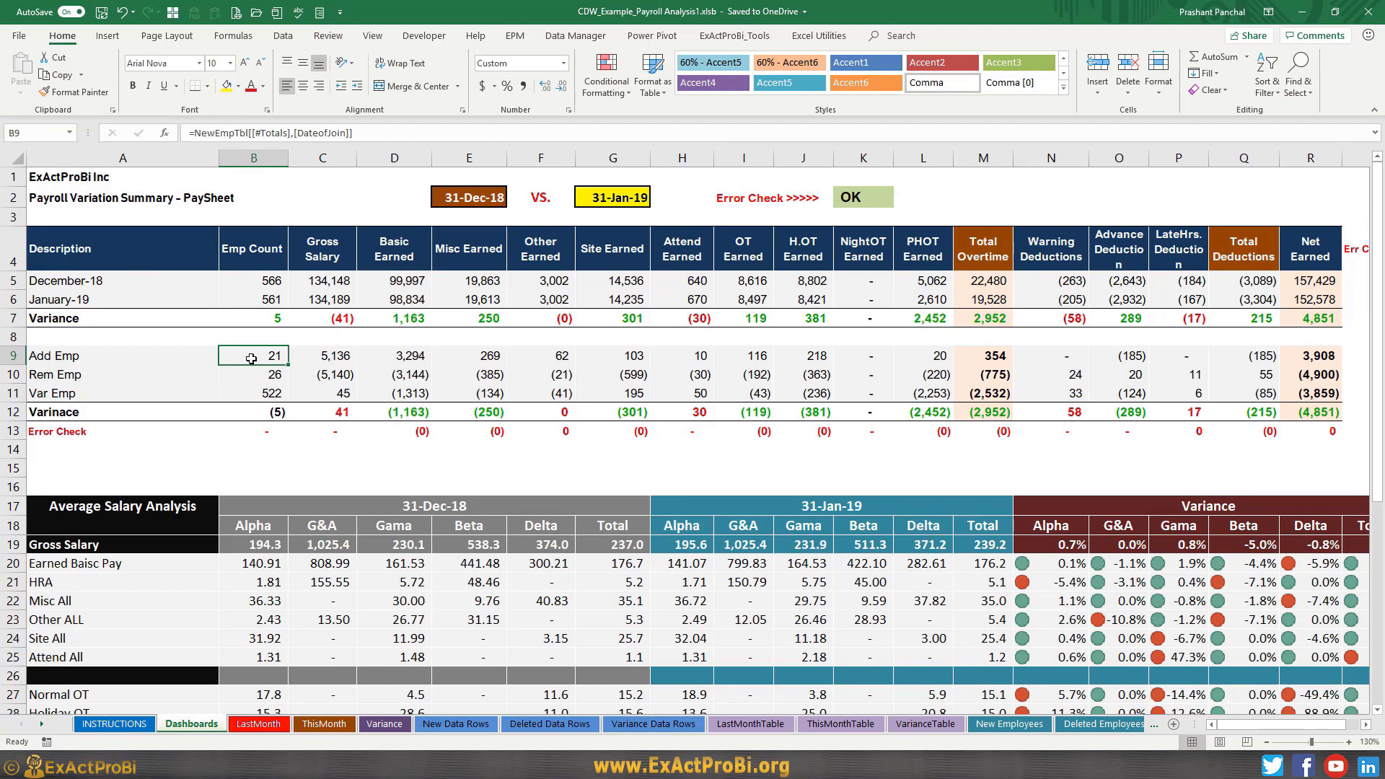
pyautogui.click(249, 372)
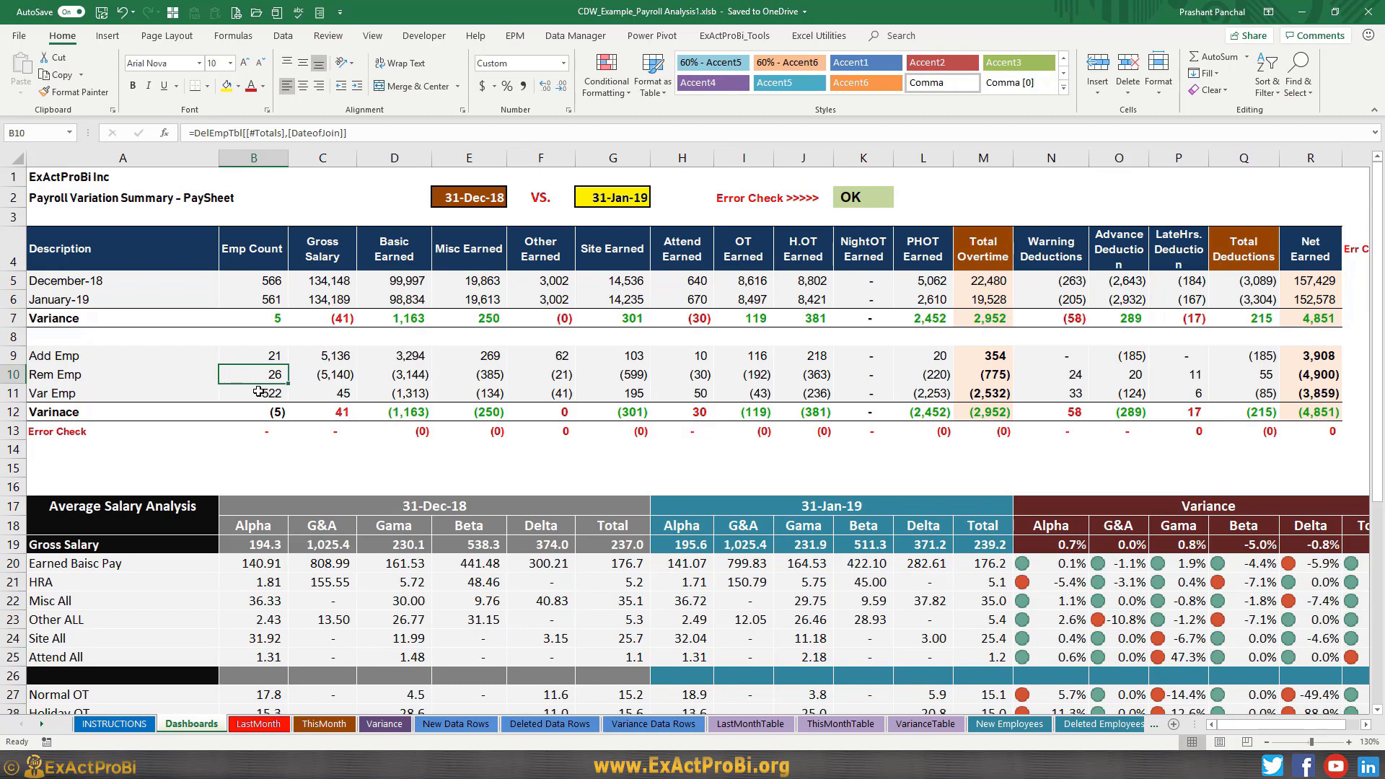
pyautogui.click(259, 391)
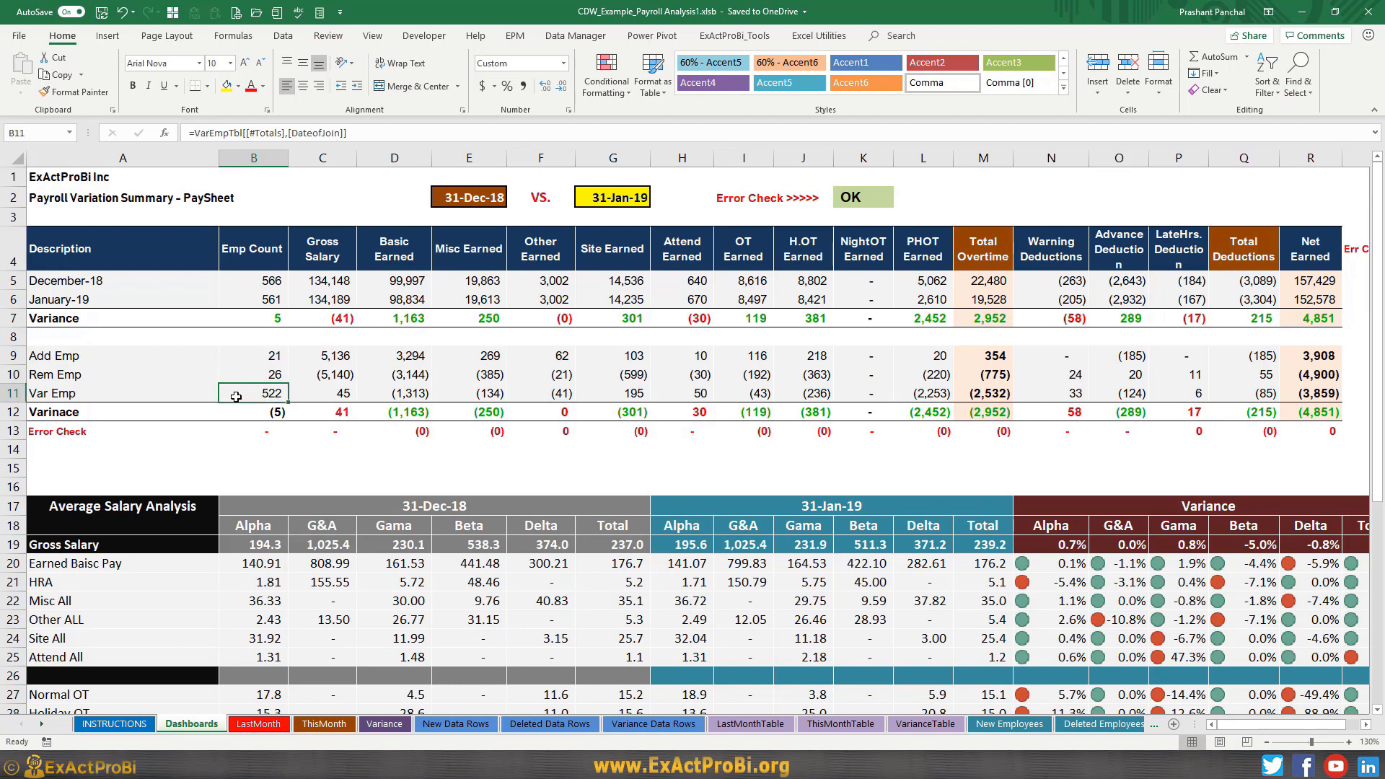
pyautogui.keyDown('ctrl'); pyautogui.click(249, 355); pyautogui.keyUp('ctrl')
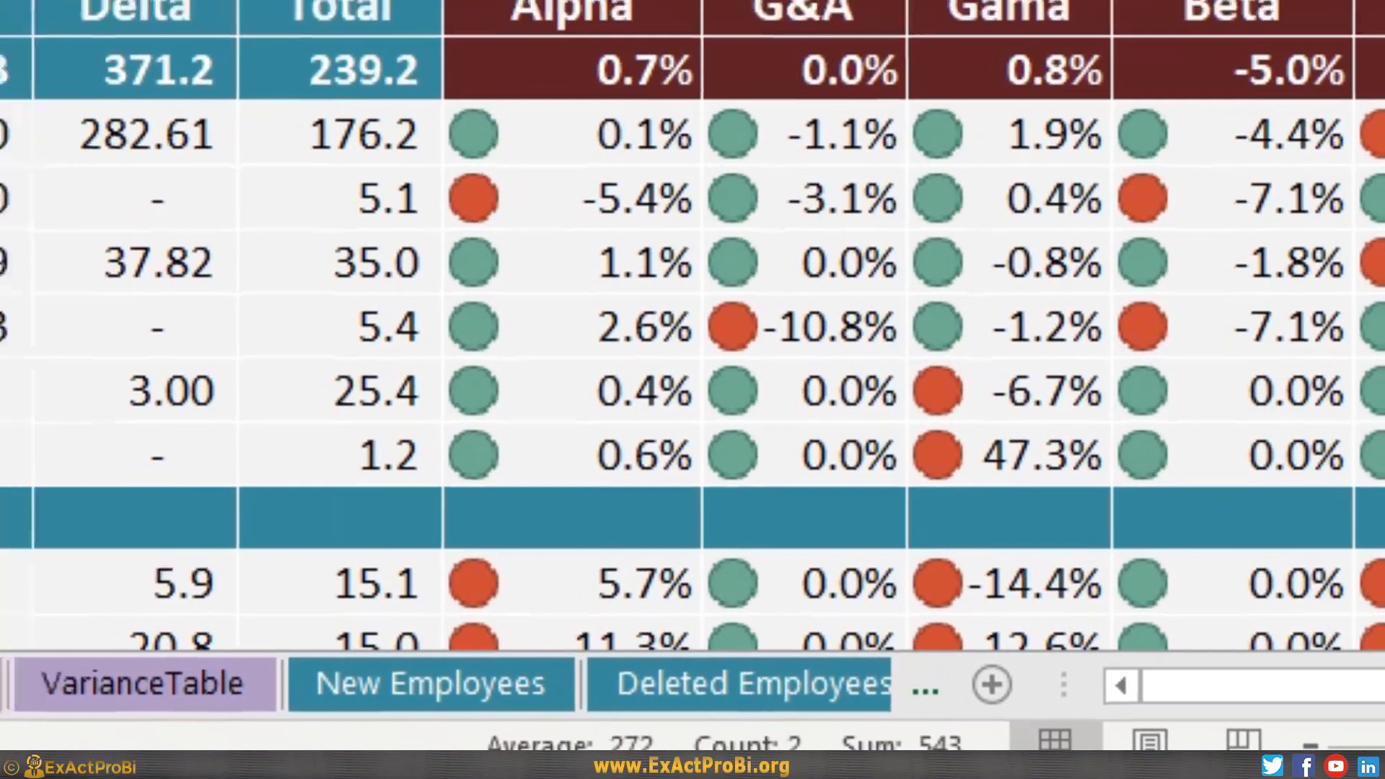
pyautogui.click(247, 376)
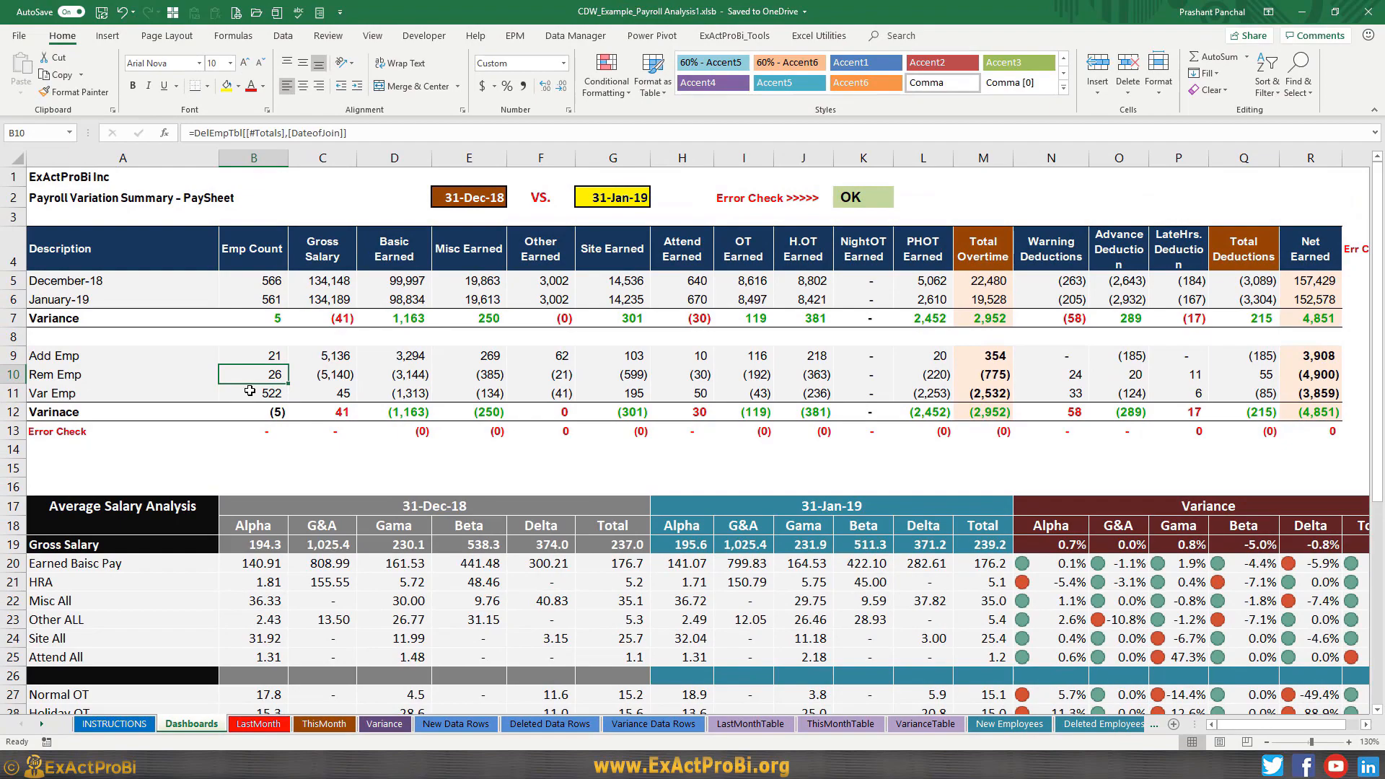
pyautogui.click(248, 393)
pyautogui.keyDown('ctrl'); pyautogui.click(249, 376); pyautogui.keyUp('ctrl')
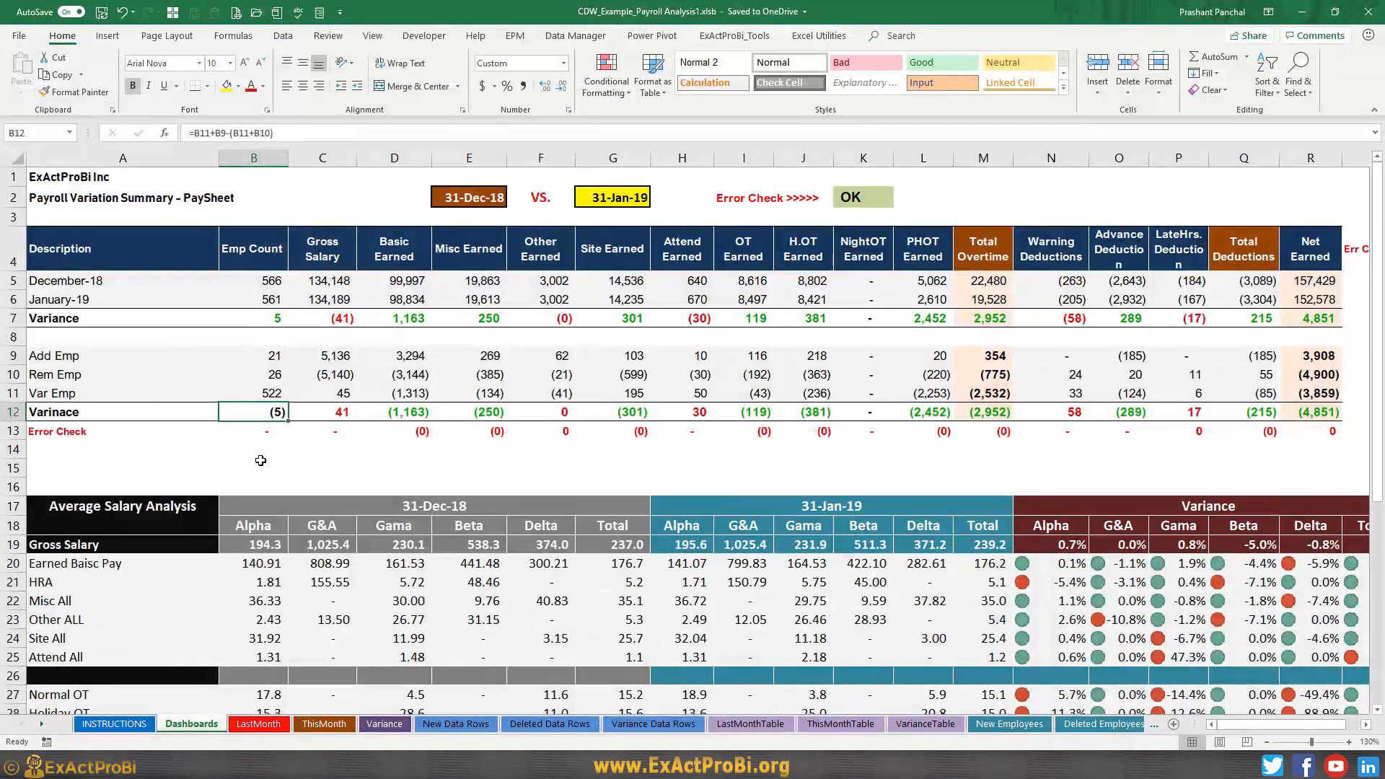
# - Inspect the Emp Count formulas in variance cell B12 and error check cell B13 without changing them
pyautogui.doubleClick(252, 412)
pyautogui.press('Escape')
pyautogui.press('F2')
pyautogui.press('Escape')
pyautogui.doubleClick(254, 431)
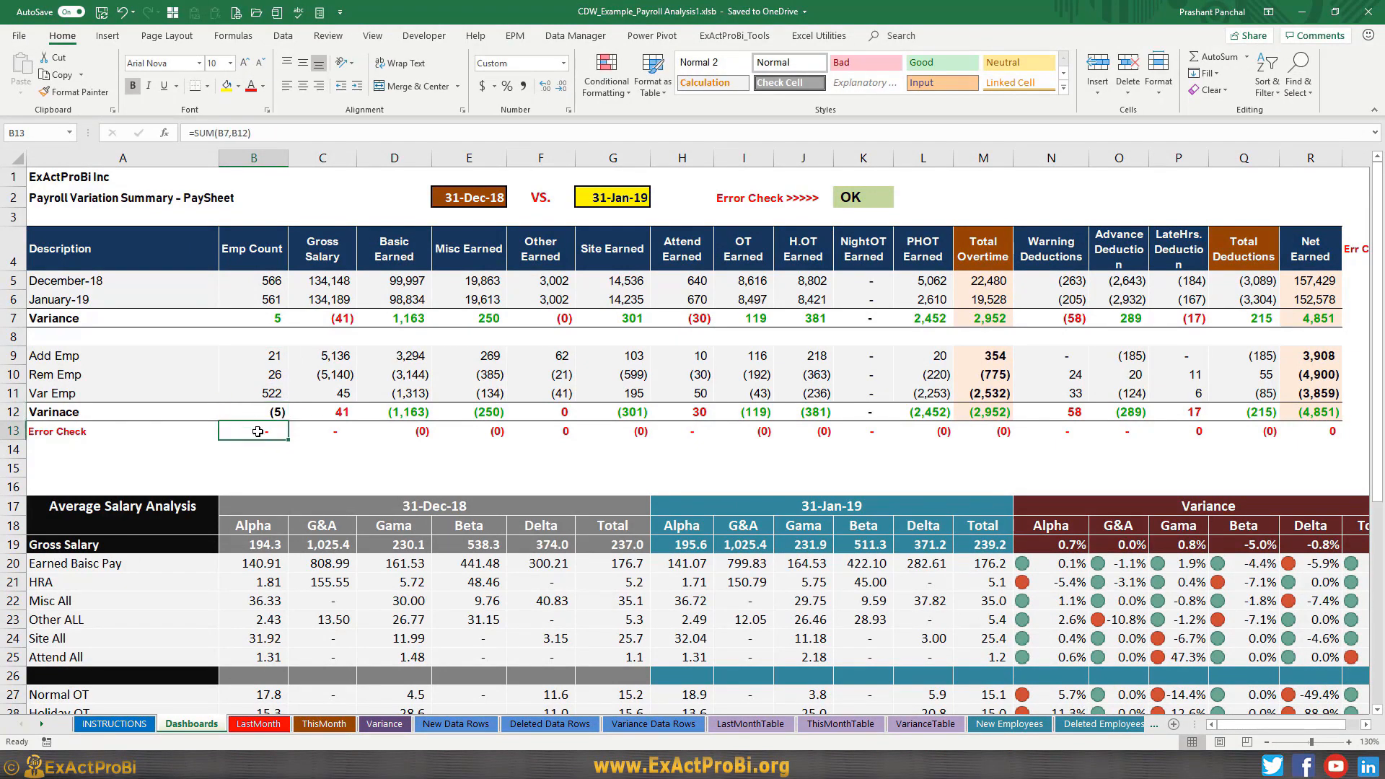
pyautogui.press('Escape')
# - Trace the Emp Count variance in B7 to the monthly counts in B5 and B6, and go to error check B13
pyautogui.click(259, 317)
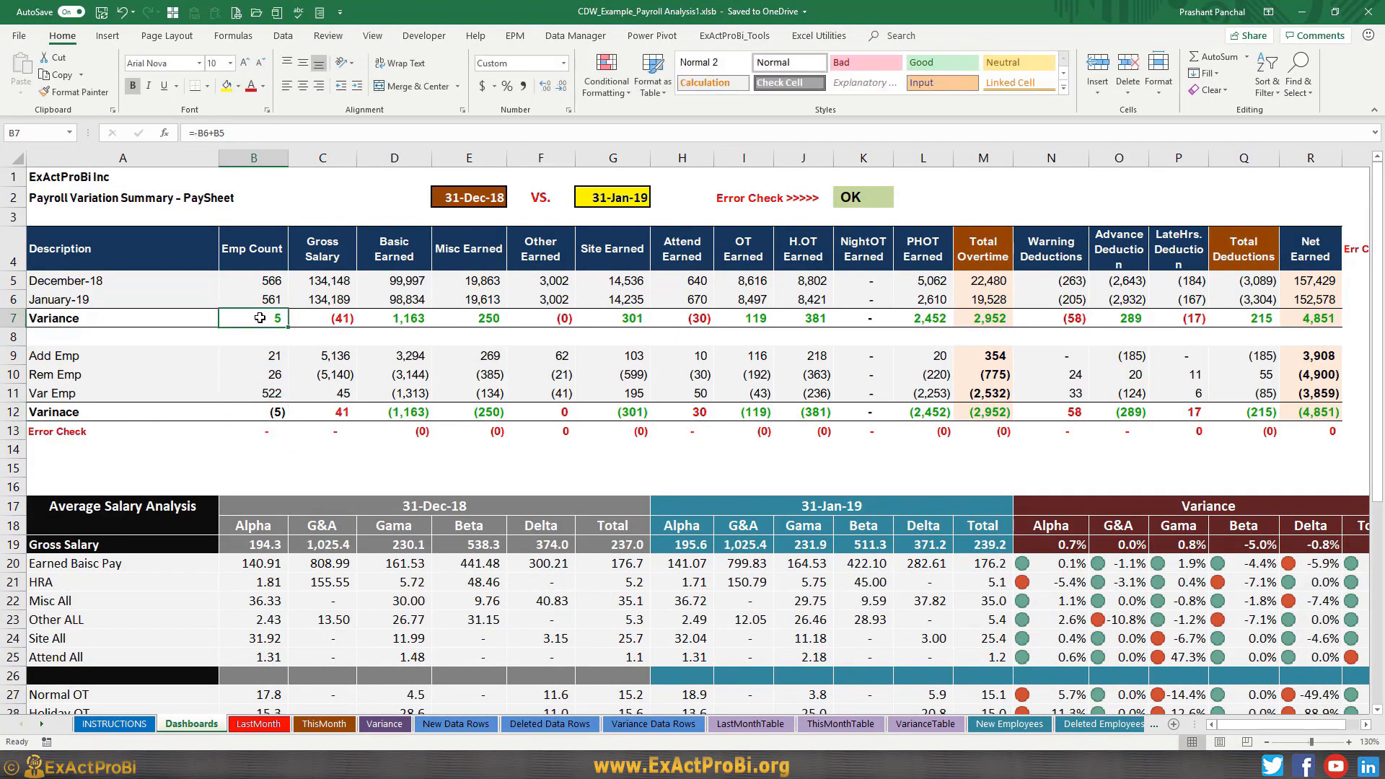
pyautogui.click(262, 280)
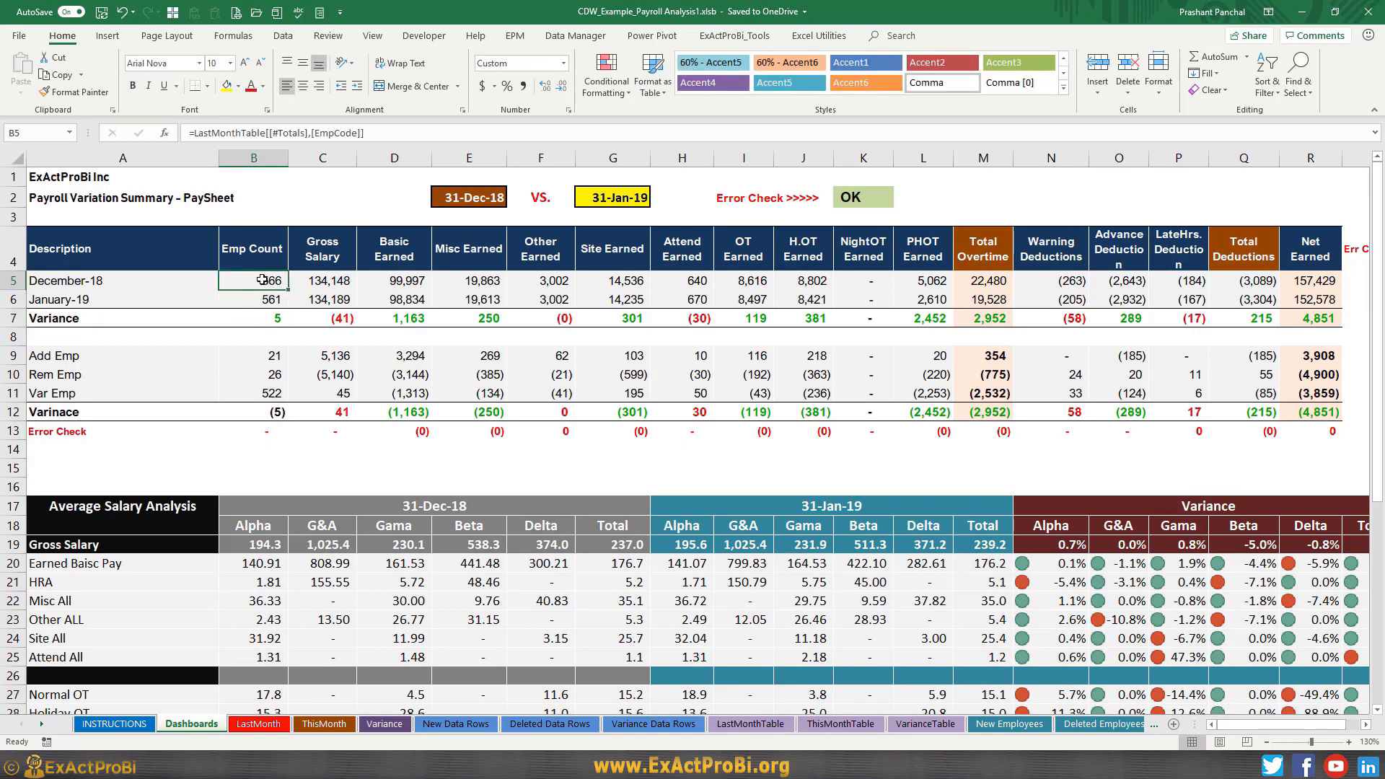
pyautogui.click(262, 298)
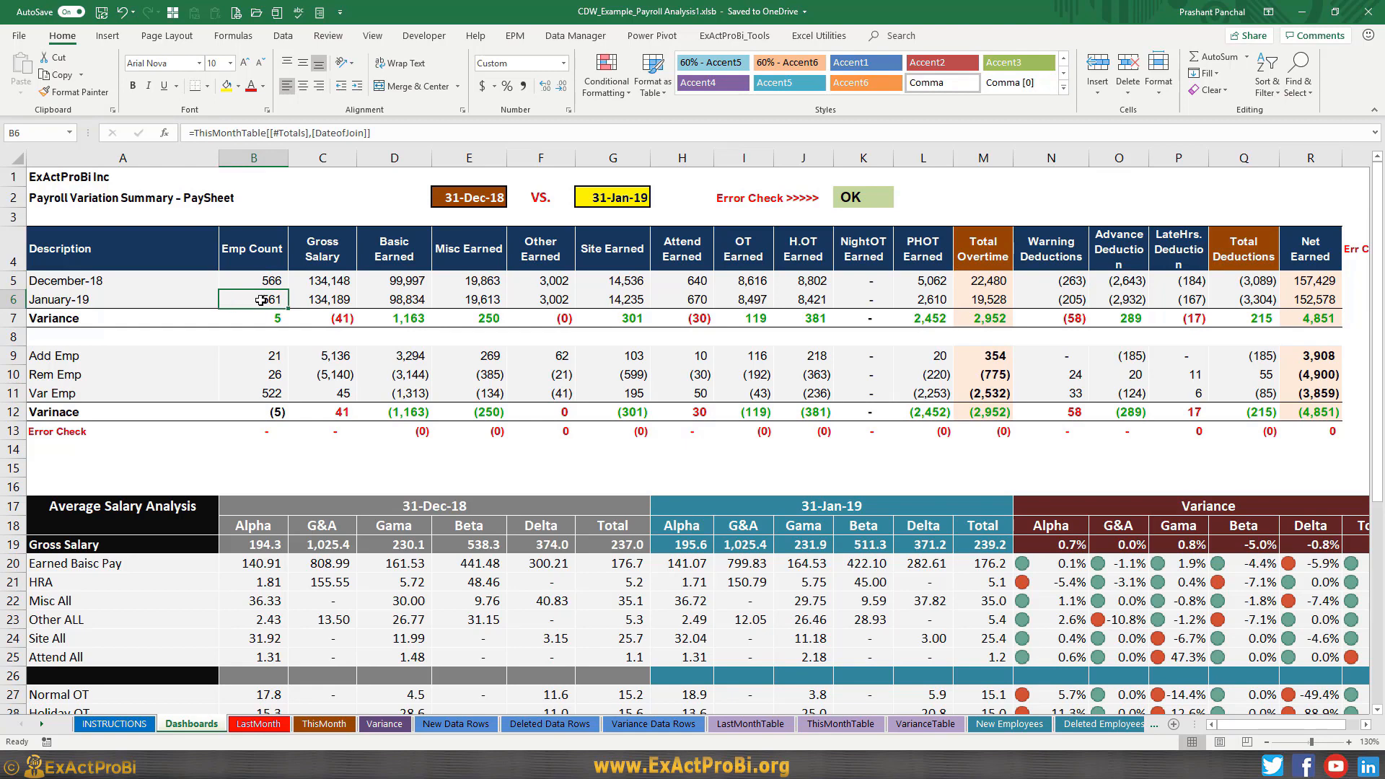
pyautogui.click(264, 431)
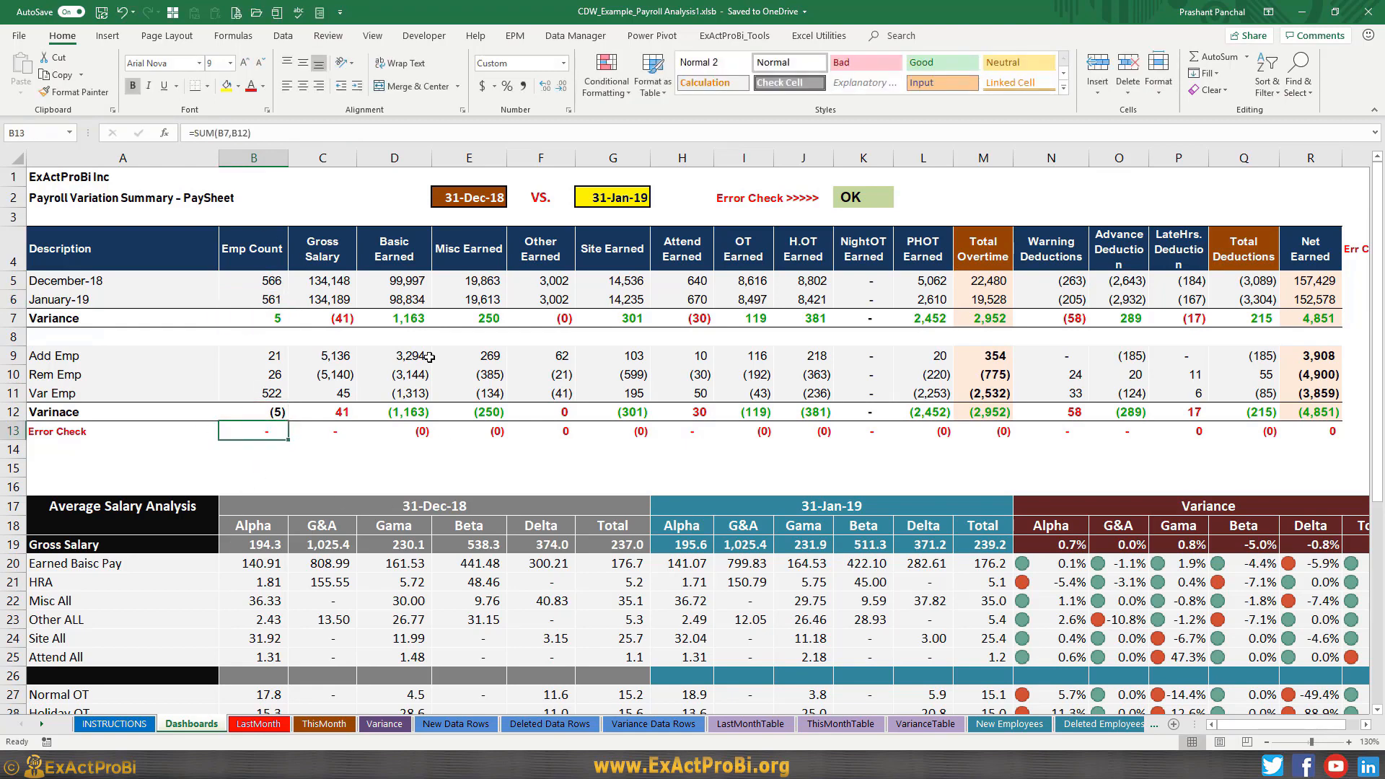
# - Compare the Gross Salary variance in C7 and January total in C6 with the Emp Count variance and monthly counts in B5:B7
pyautogui.click(334, 320)
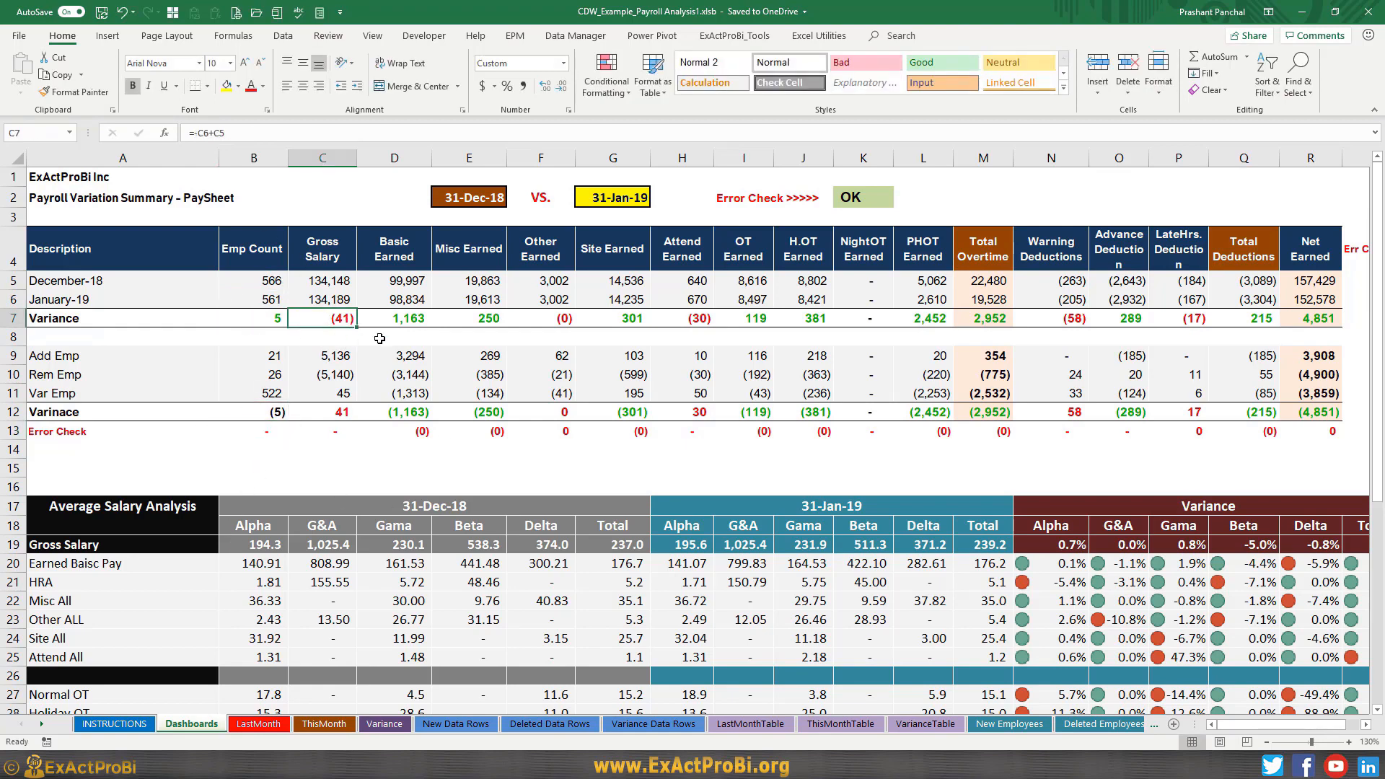
pyautogui.click(318, 301)
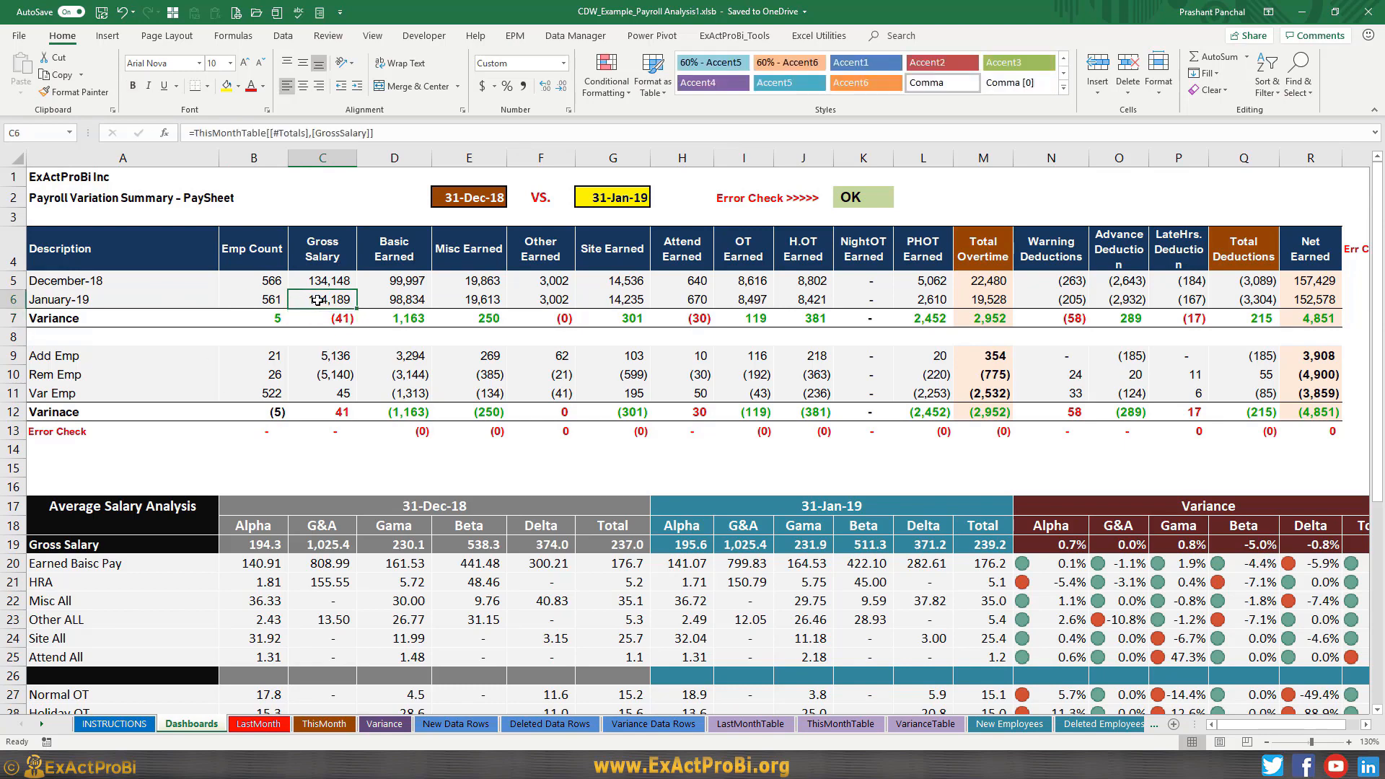
pyautogui.click(274, 312)
pyautogui.moveTo(256, 280); pyautogui.dragTo(257, 297)
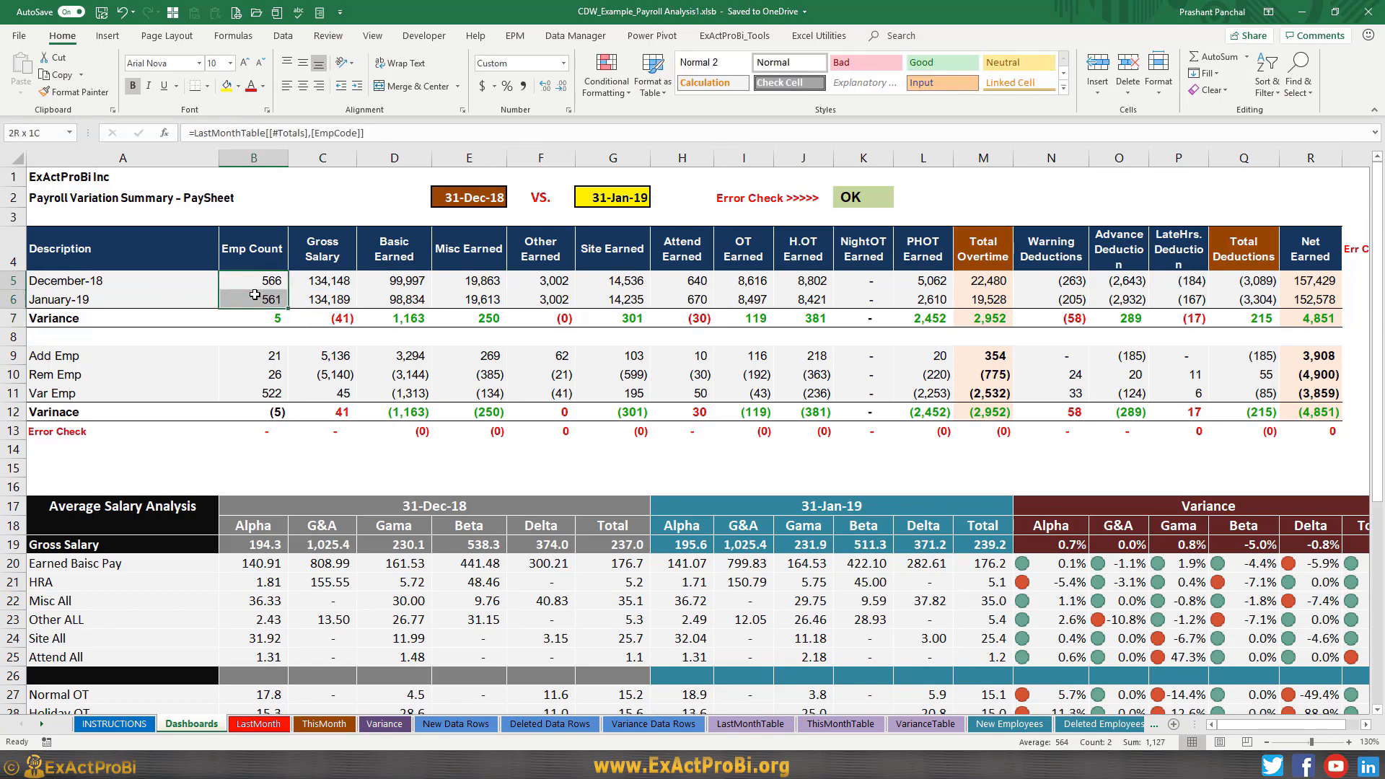
pyautogui.click(246, 315)
pyautogui.click(244, 286)
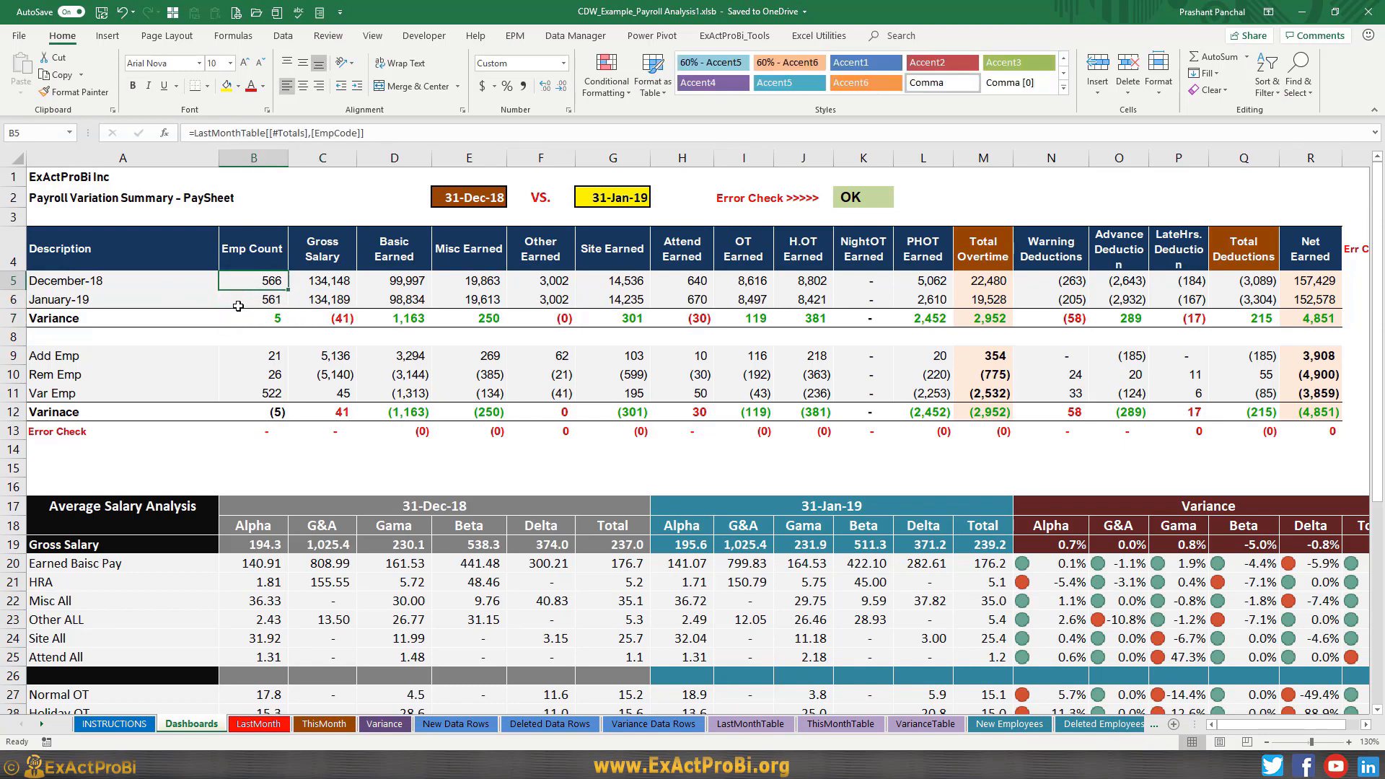
# - Inspect the Gross Salary variance formula in C7 against the December and January totals in C5:C6
pyautogui.click(317, 300)
pyautogui.doubleClick(321, 318)
pyautogui.press('Escape')
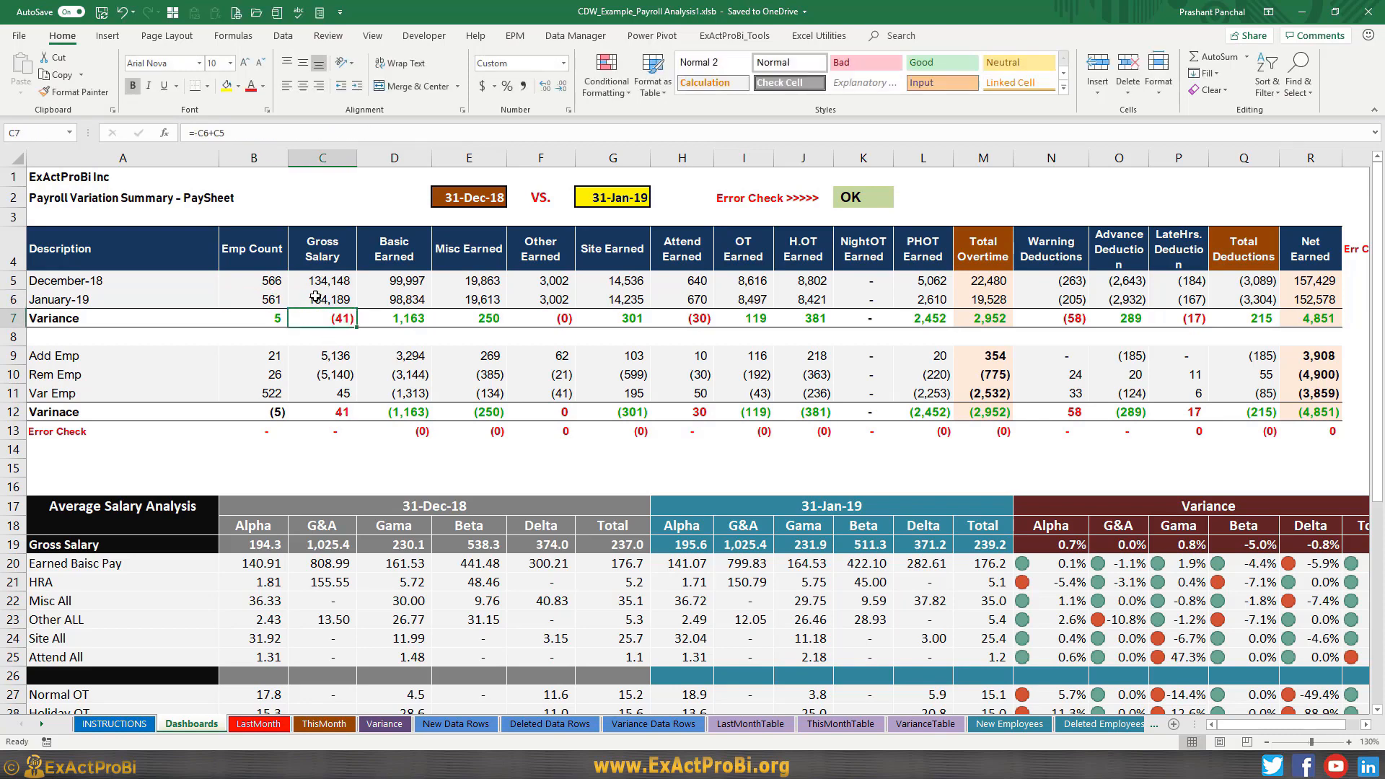
pyautogui.moveTo(316, 283); pyautogui.dragTo(318, 299)
pyautogui.click(312, 321)
pyautogui.press('F2')
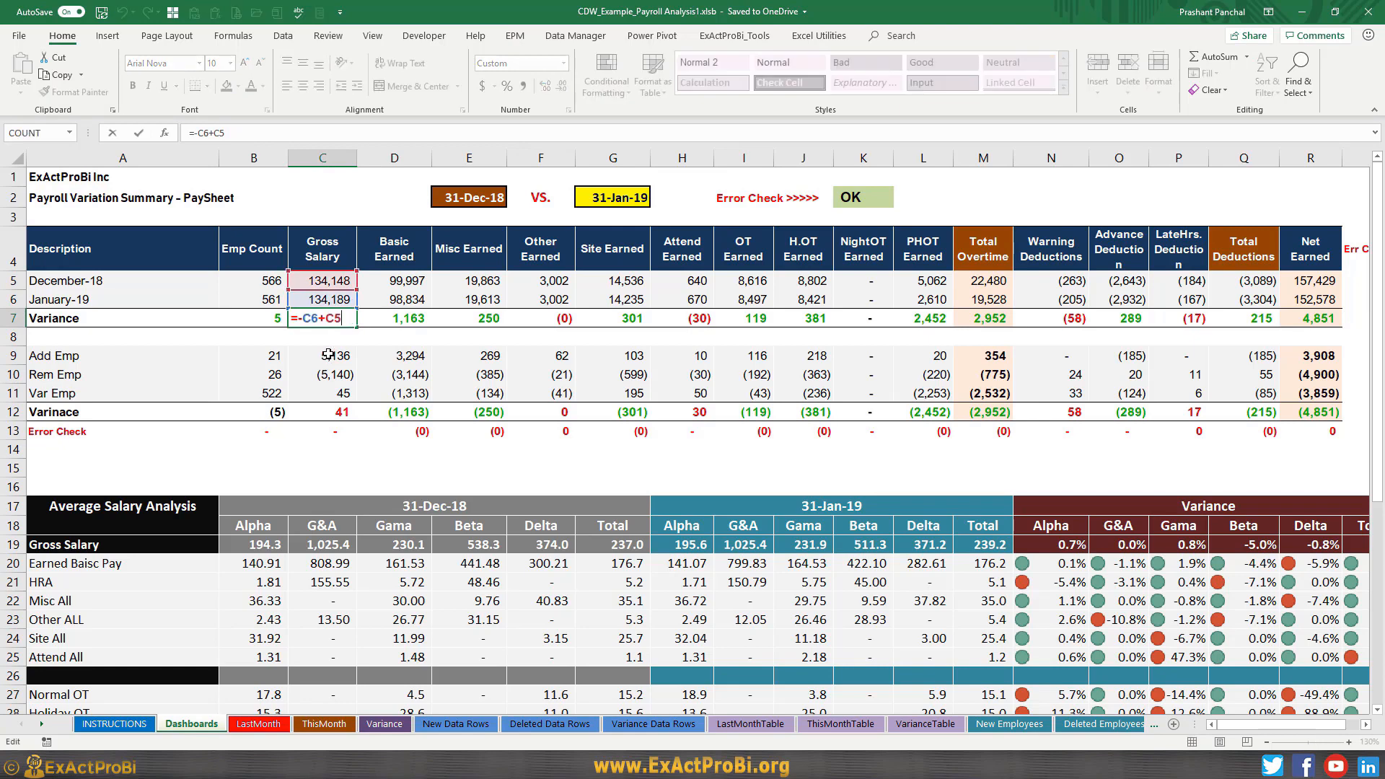
pyautogui.press('Escape')
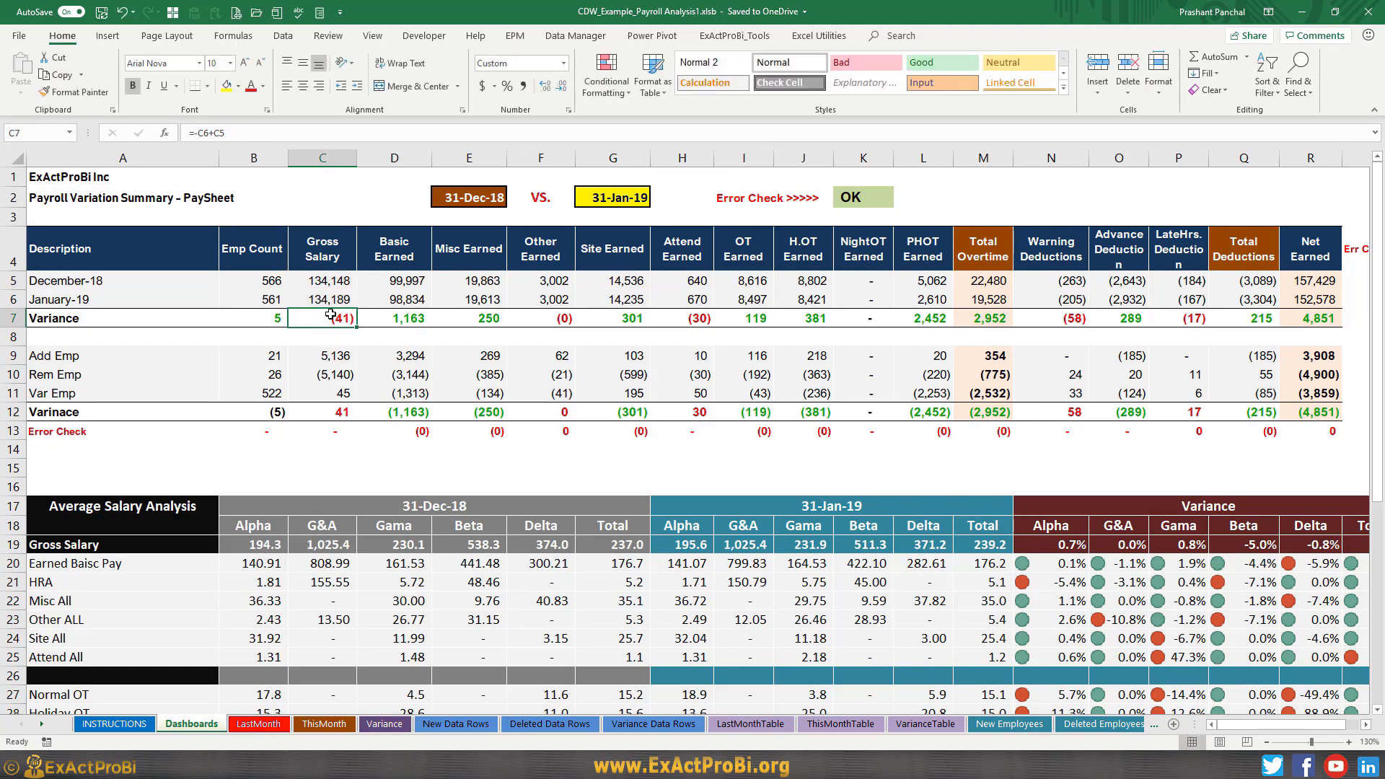
pyautogui.click(325, 284)
pyautogui.moveTo(325, 284); pyautogui.dragTo(327, 300)
pyautogui.click(327, 320)
pyautogui.press('F2')
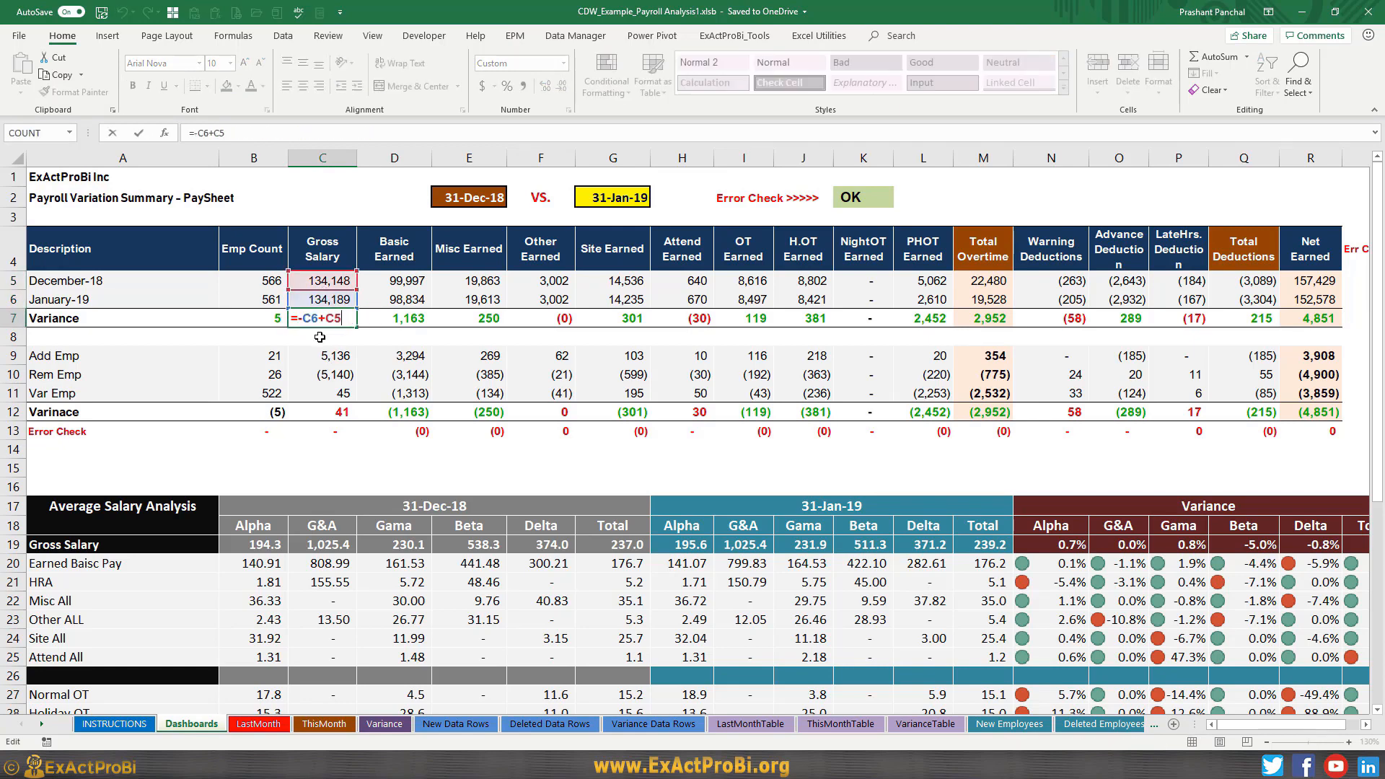
pyautogui.press('Escape')
# - Compare the Gross Salary variance in C12 and the sum of C9:C11 with the variance in C7
pyautogui.click(329, 410)
pyautogui.moveTo(330, 356); pyautogui.dragTo(321, 391)
pyautogui.click(330, 321)
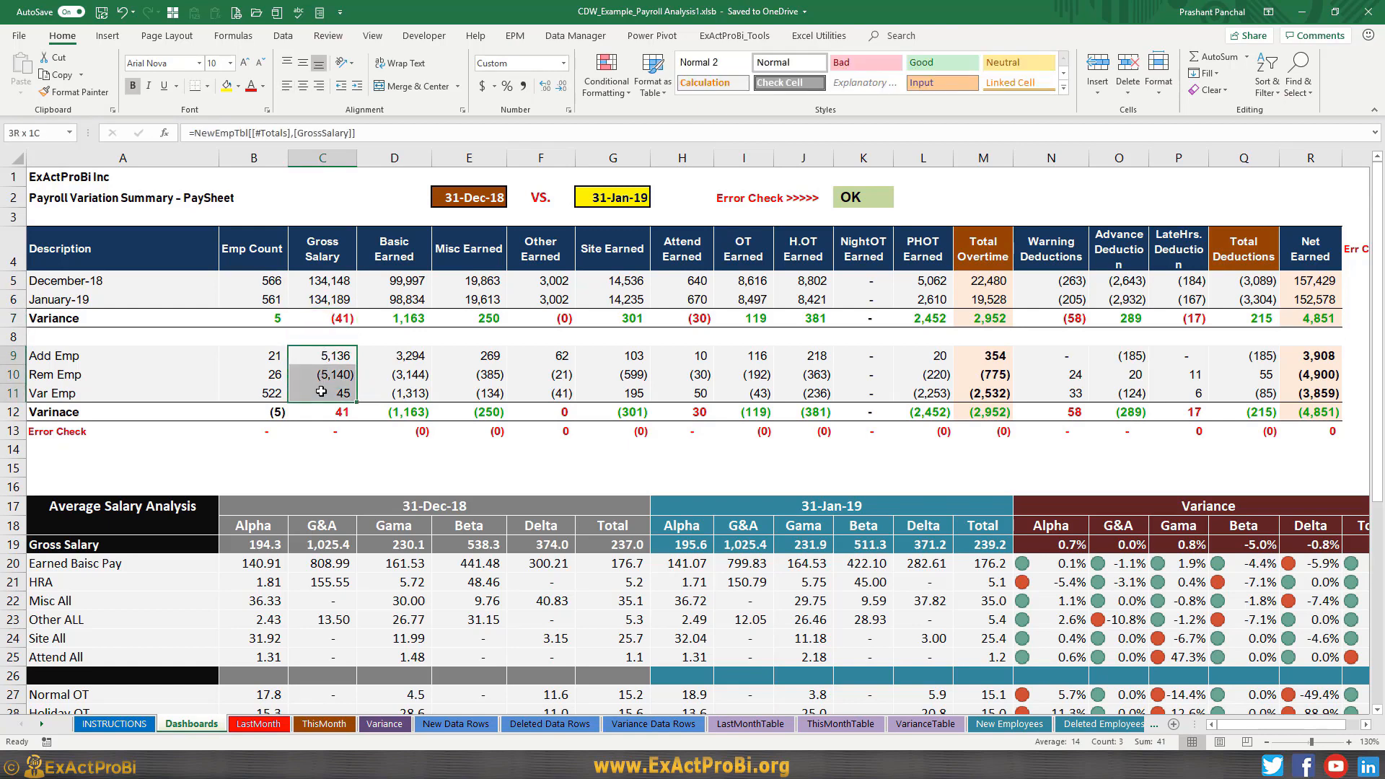
# - View the Add Emp Gross Salary formula in C9 and open its source sheet, New Employees
pyautogui.click(160, 362)
pyautogui.click(325, 356)
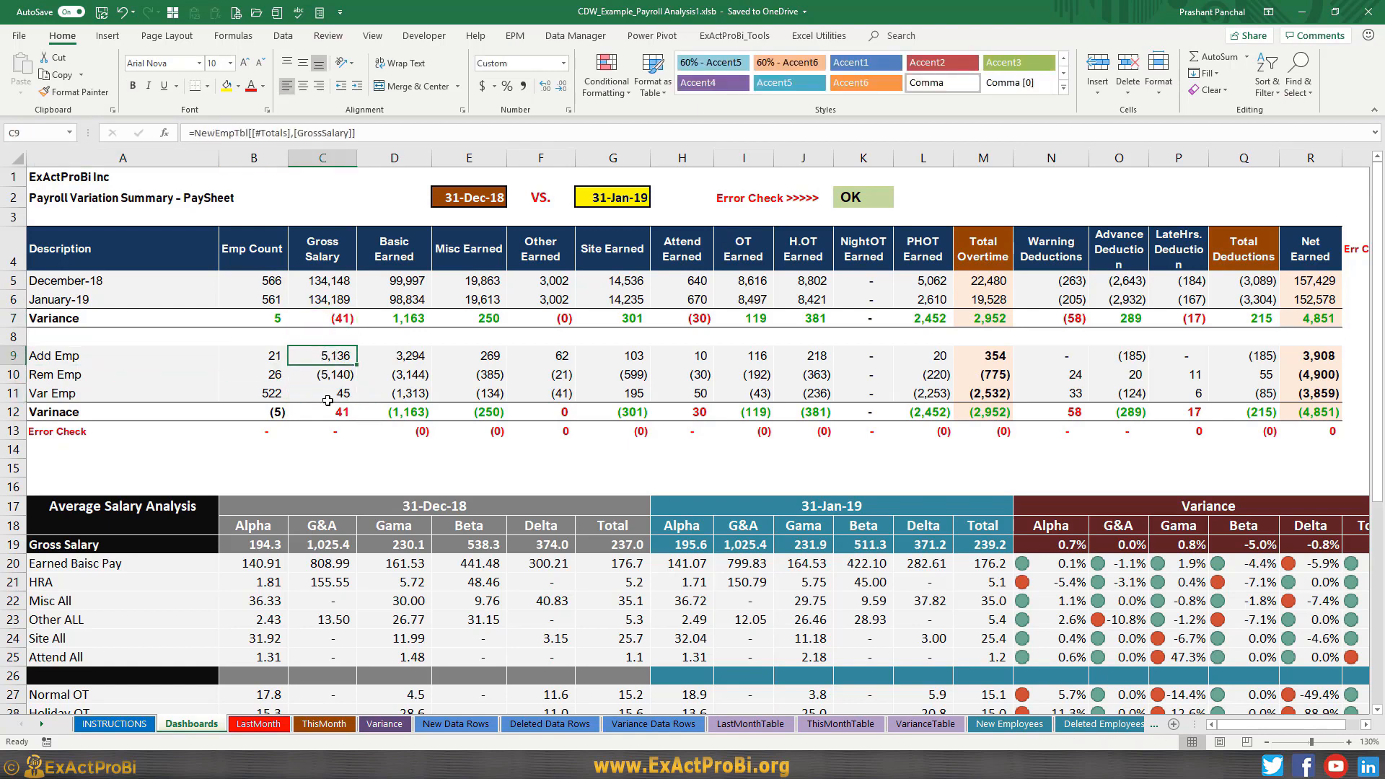
pyautogui.press('F2')
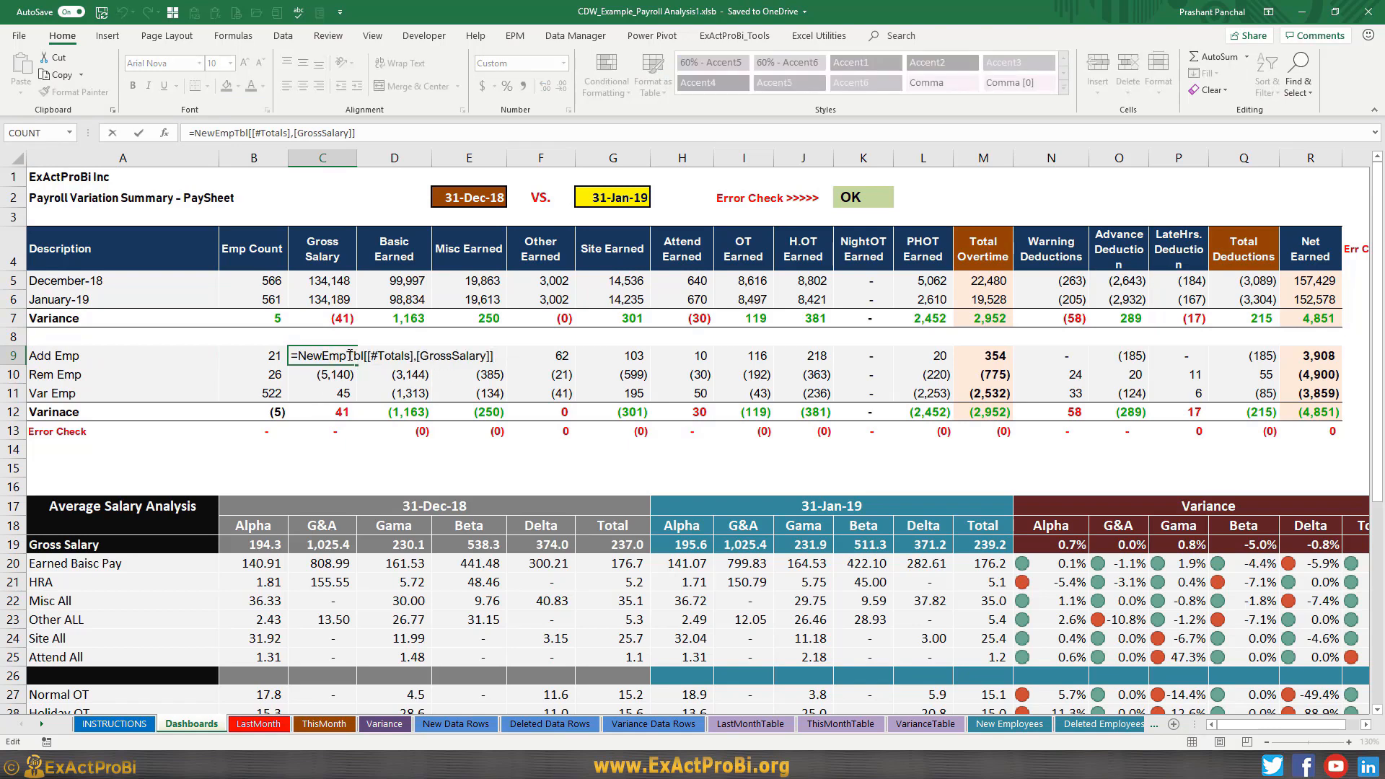
pyautogui.press('Escape')
pyautogui.click(1024, 725)
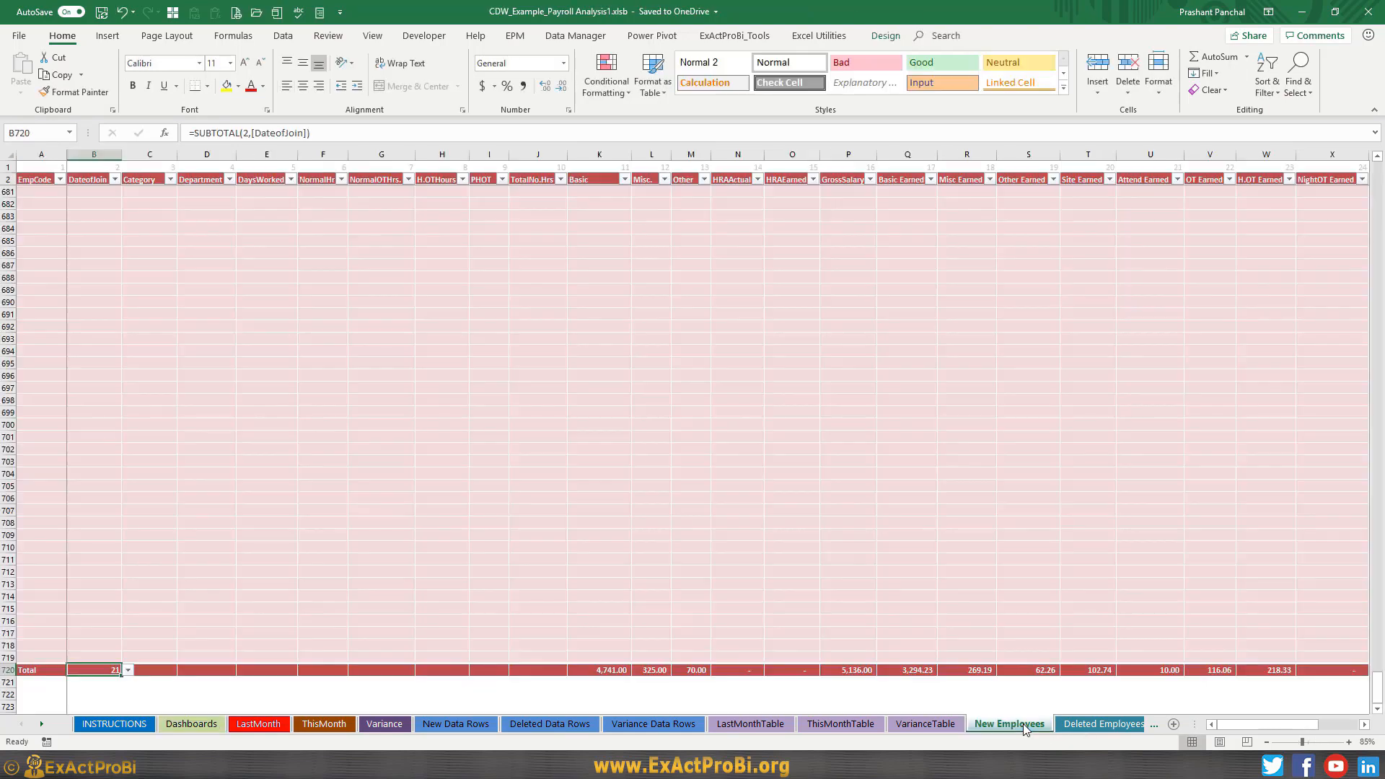
# - Examine the GrossSalary total of the New Employees table, then return to the Dashboards sheet
pyautogui.click(855, 673)
pyautogui.click(843, 155)
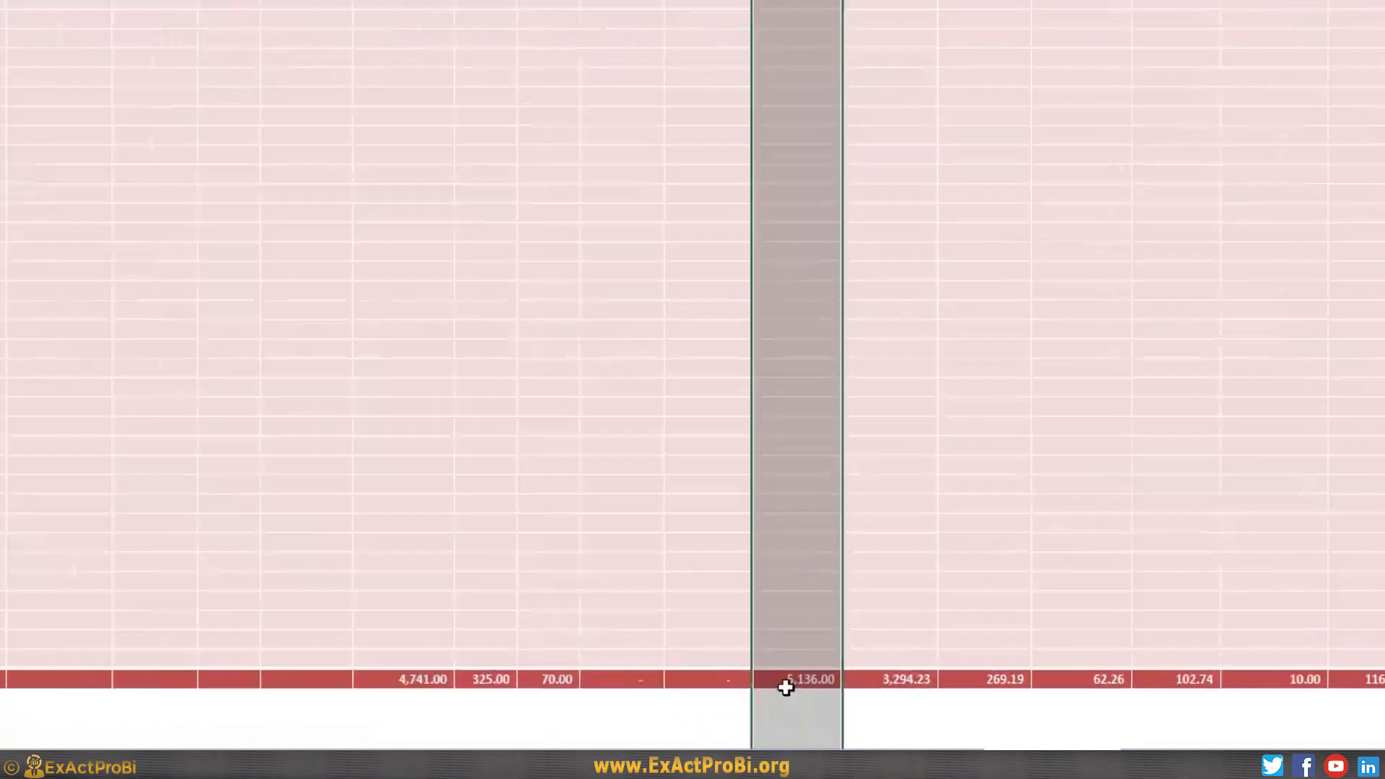
pyautogui.click(786, 682)
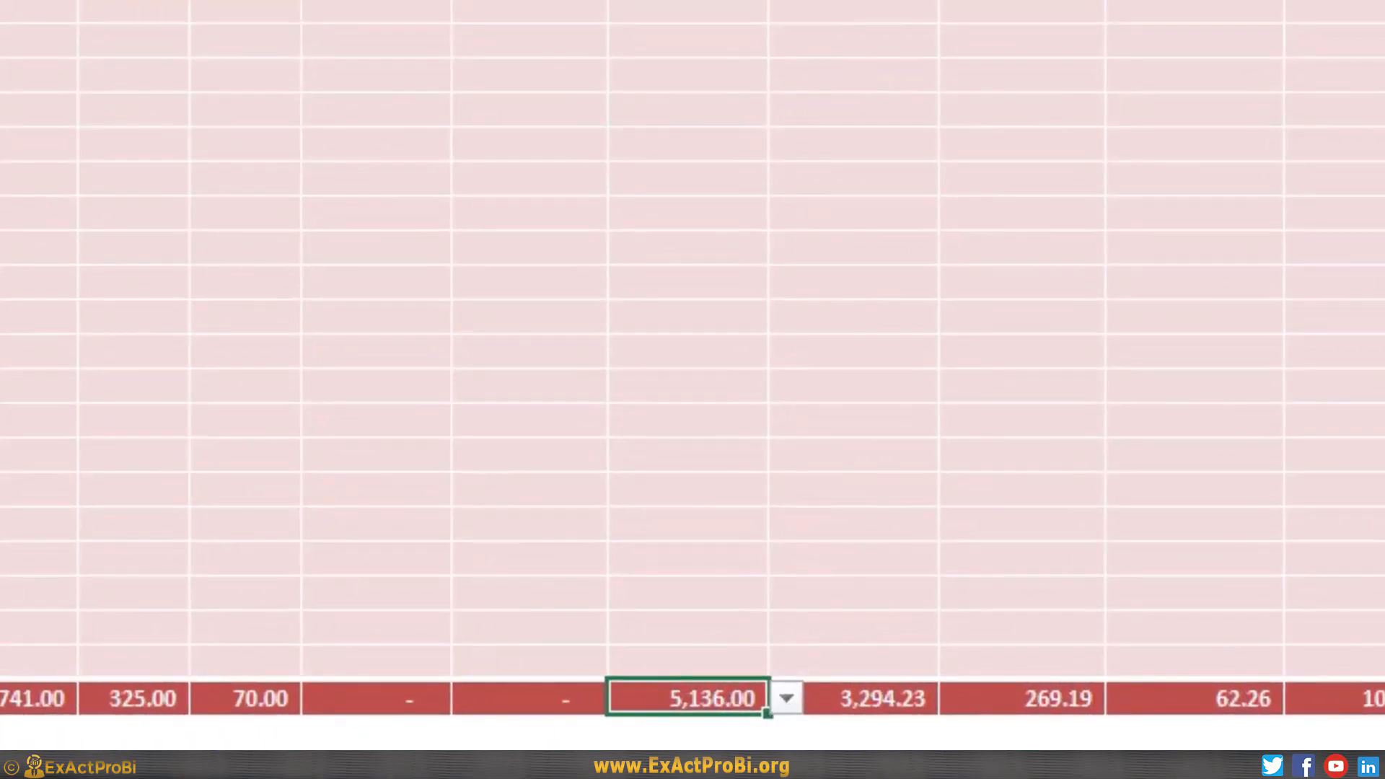
pyautogui.click(115, 731)
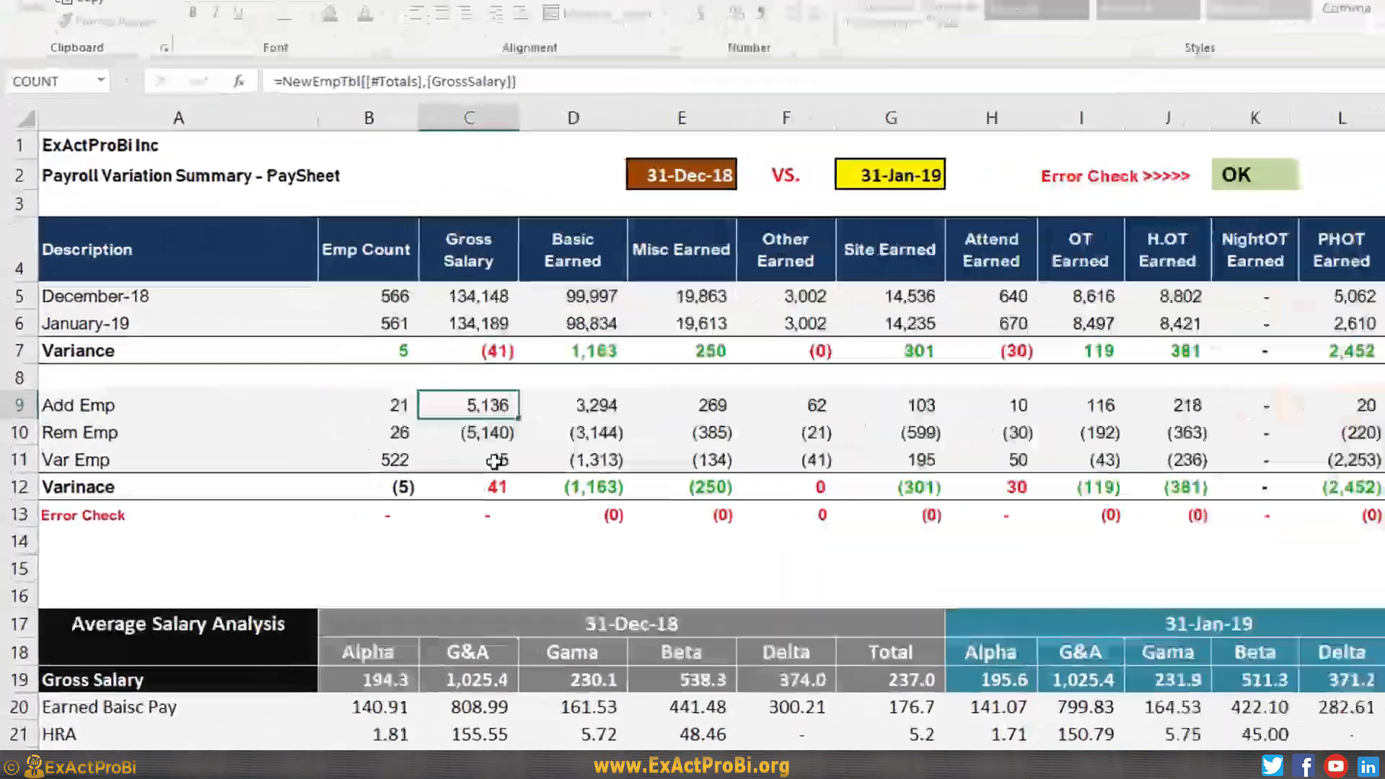
# - Compare the Gross Salary formulas of the Add Emp and Rem Emp rows in C9 and C10 without changing them
pyautogui.click(261, 347)
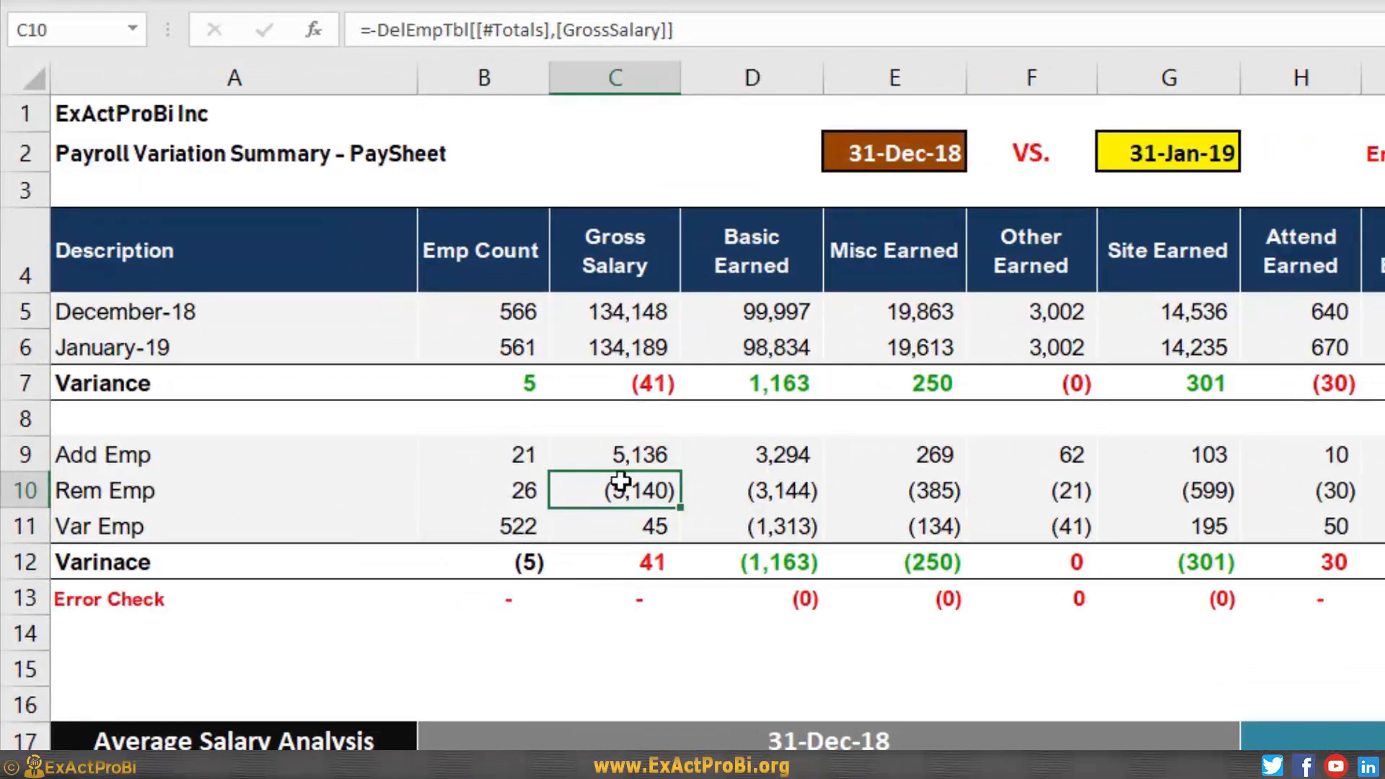
pyautogui.click(608, 453)
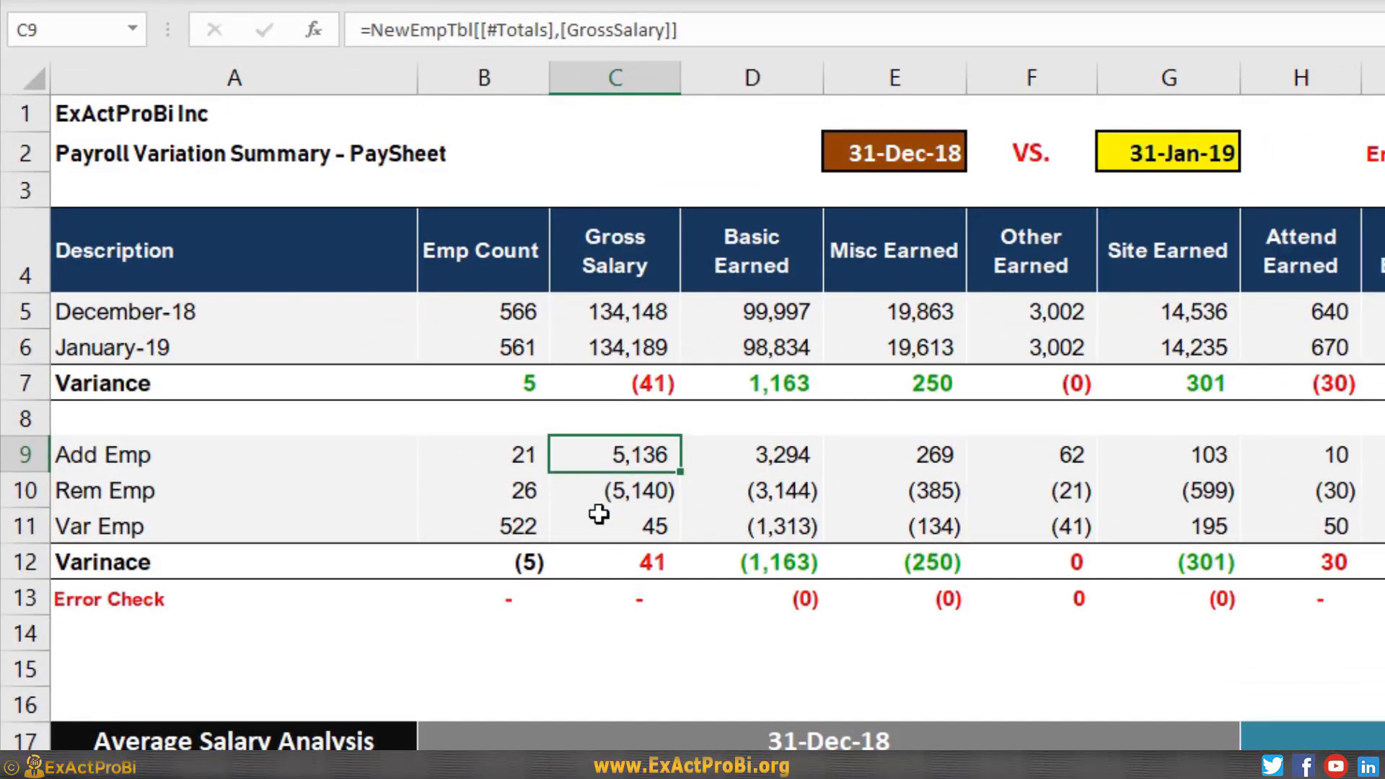
pyautogui.click(599, 491)
pyautogui.press('F2')
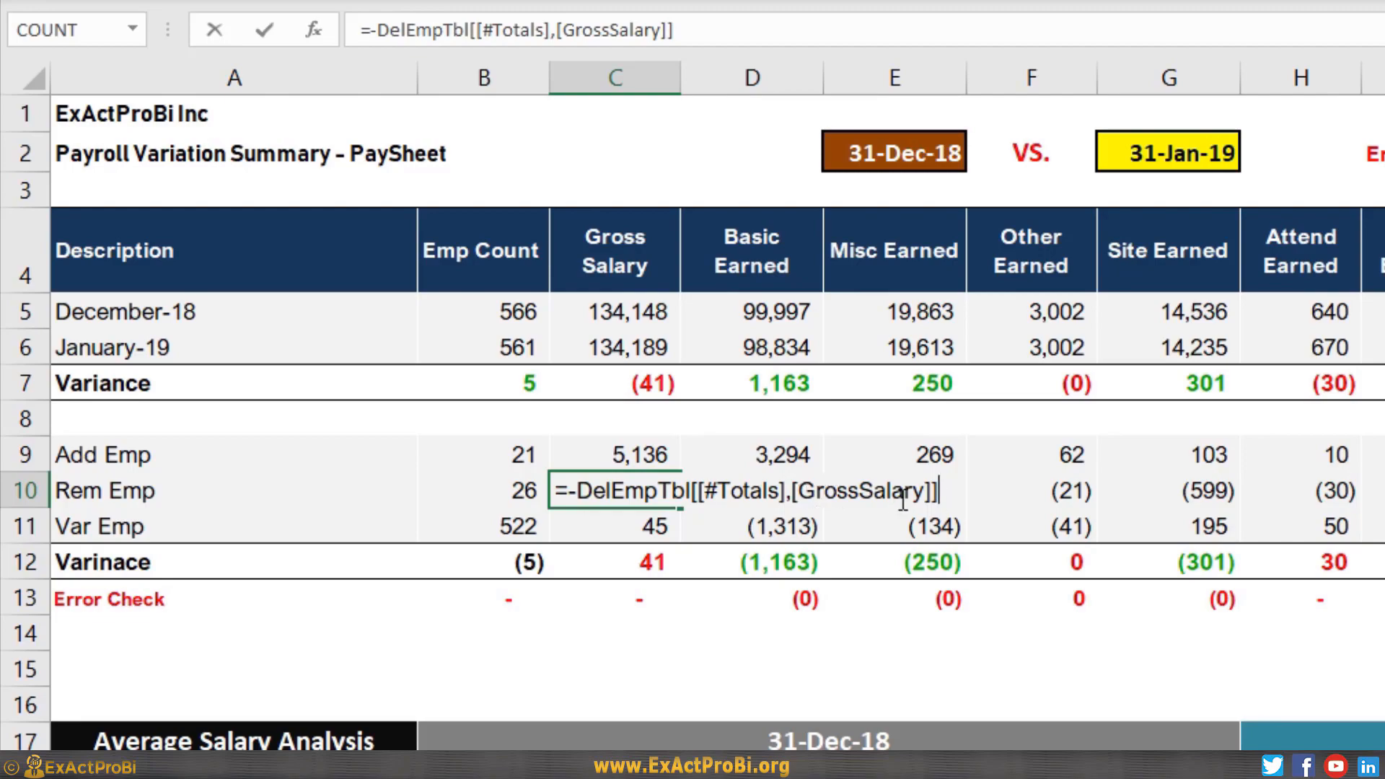
pyautogui.press('Escape')
# - Check the GrossSalary total of the Deleted Employees table against the Rem Emp formula on the Dashboards sheet
pyautogui.click(1025, 725)
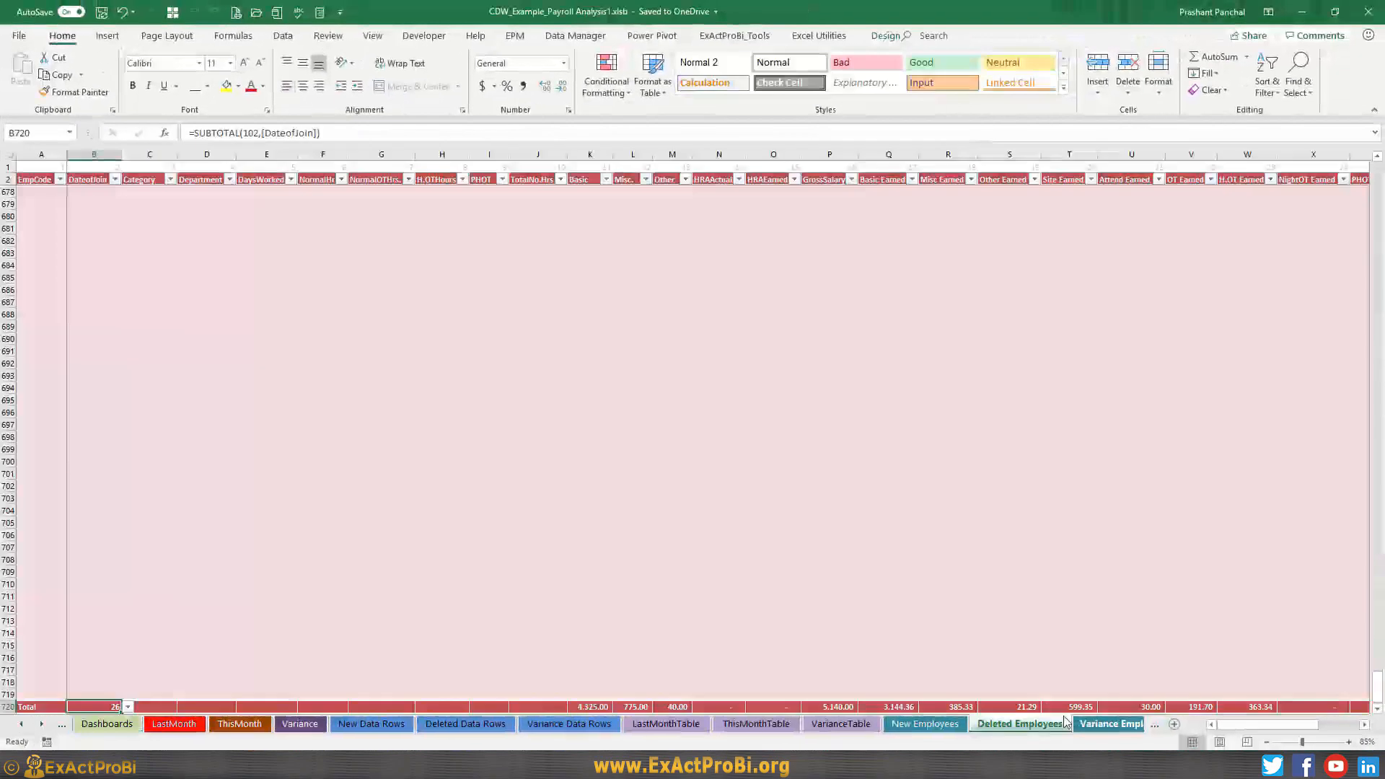
pyautogui.click(822, 155)
pyautogui.click(828, 707)
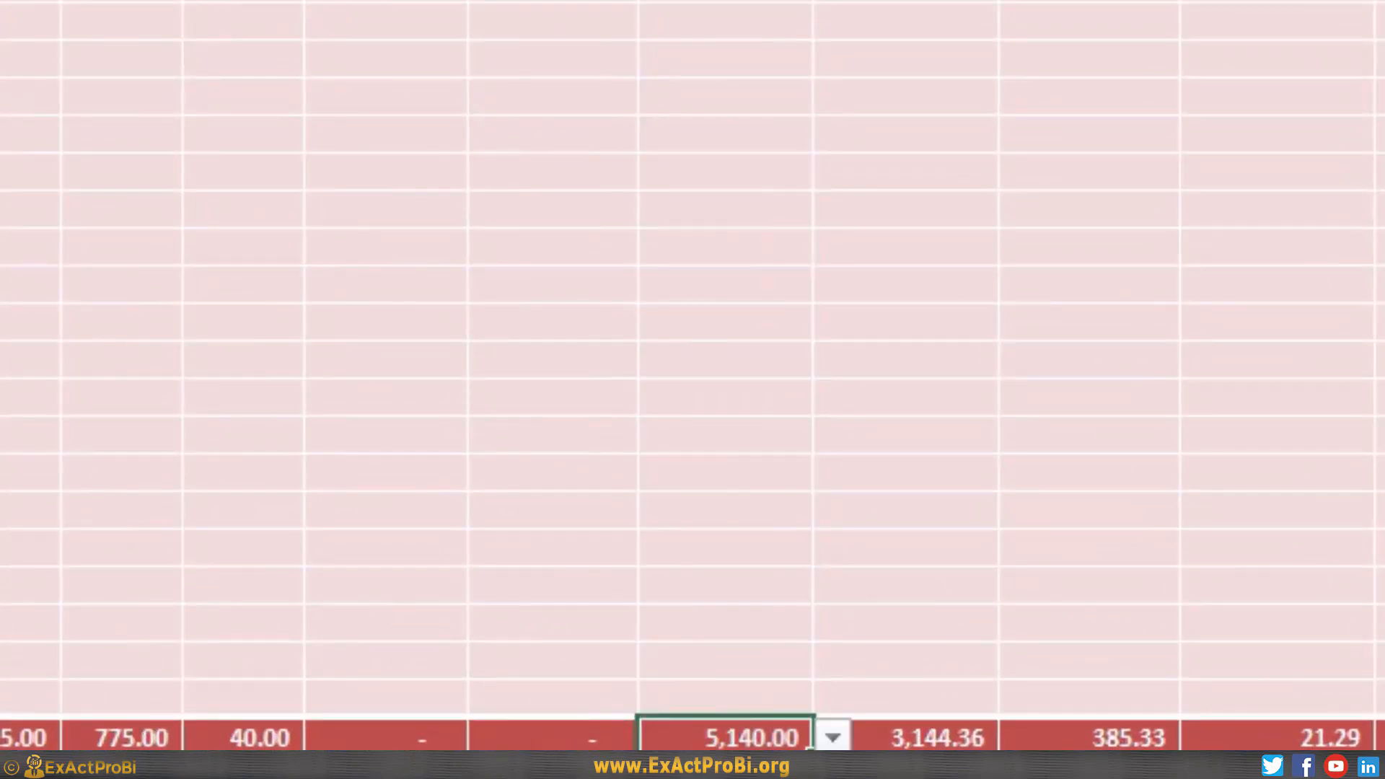
pyautogui.click(96, 725)
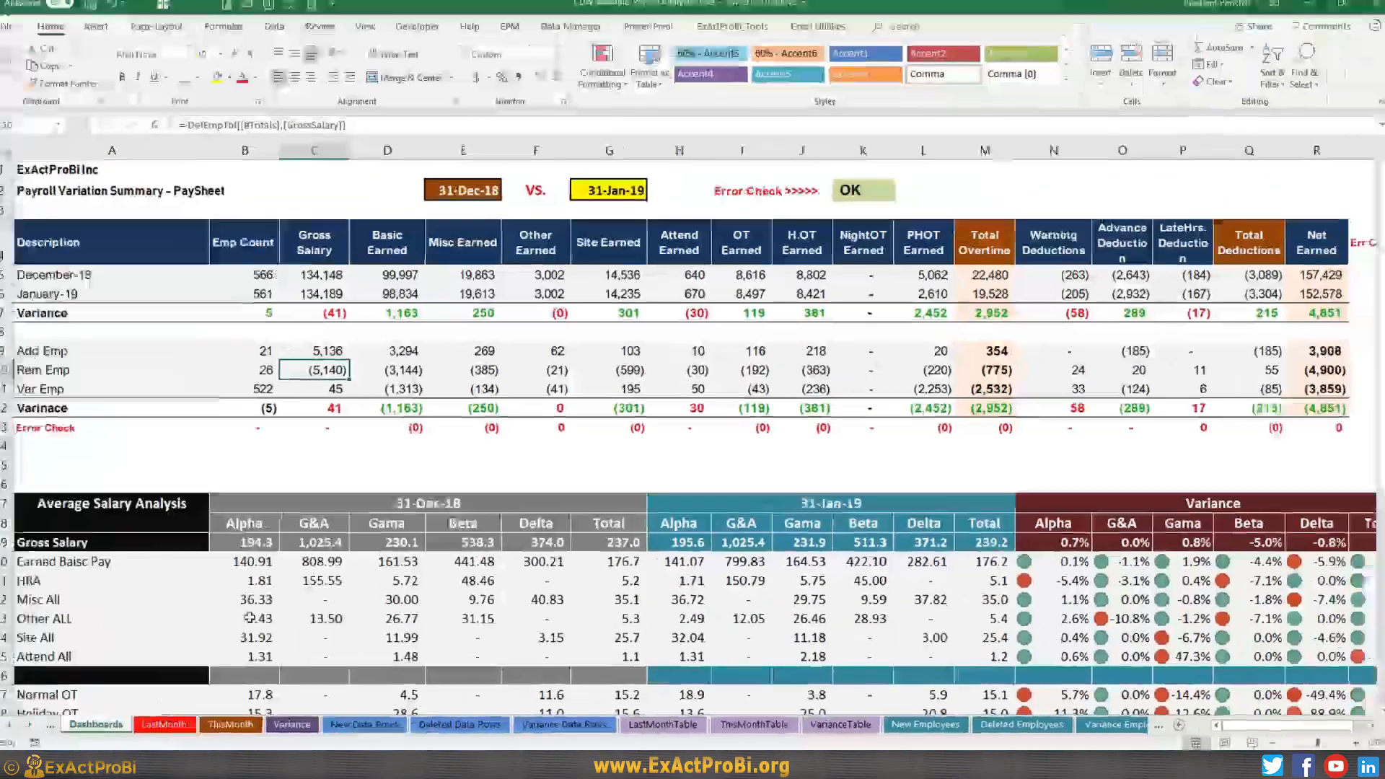
pyautogui.press('F2')
pyautogui.press('Escape')
# - Examine the Var Emp formulas for Emp Count and Gross Salary alongside the December-18 and January-19 rows
pyautogui.click(321, 389)
pyautogui.moveTo(316, 352); pyautogui.dragTo(314, 369)
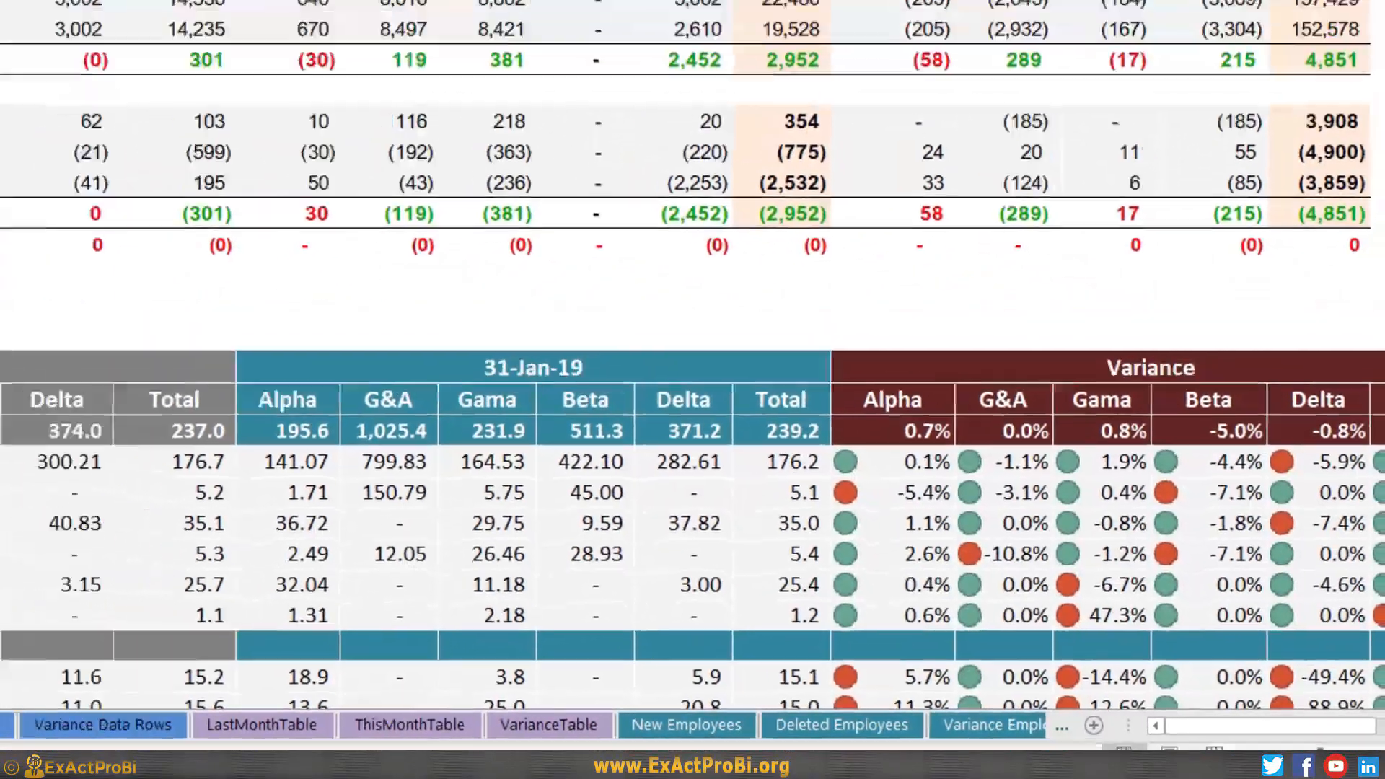
pyautogui.press('F2')
pyautogui.press('Escape')
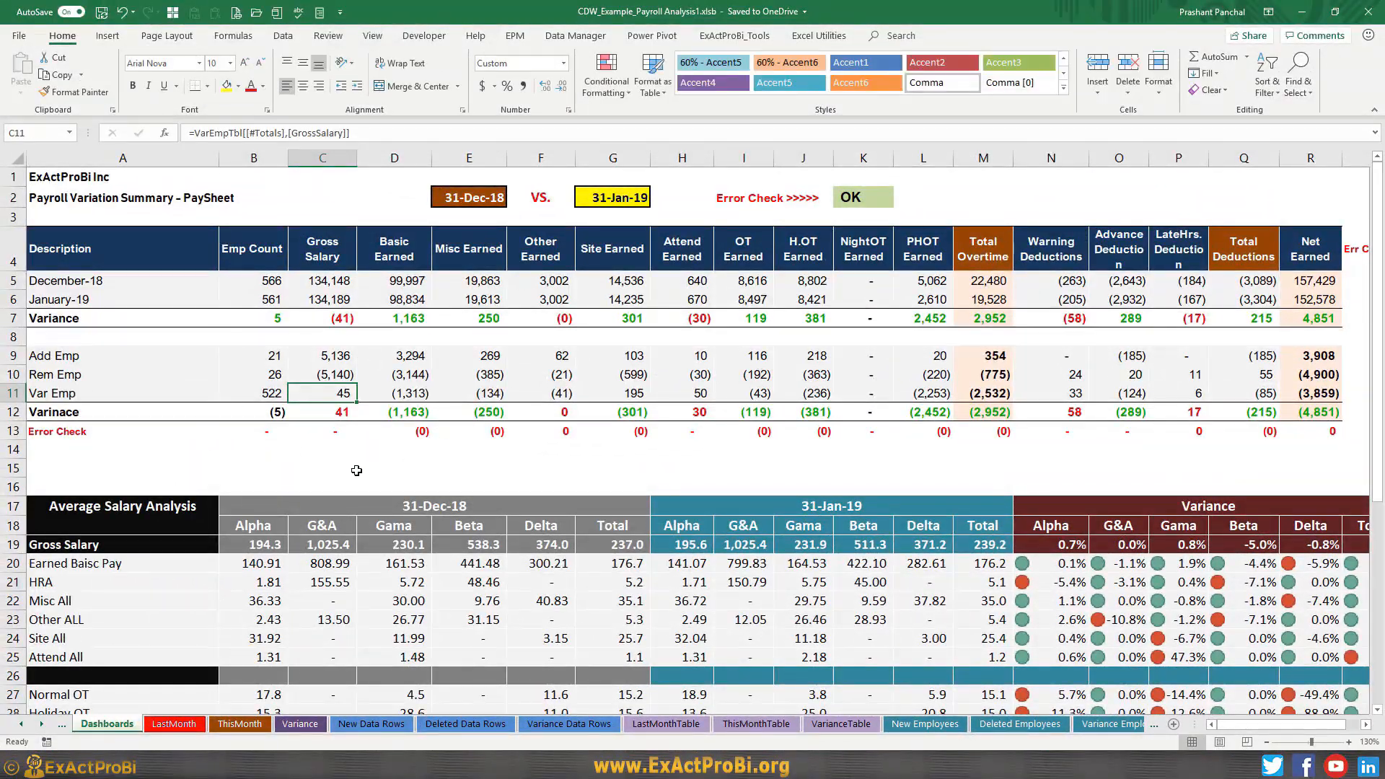
pyautogui.click(265, 396)
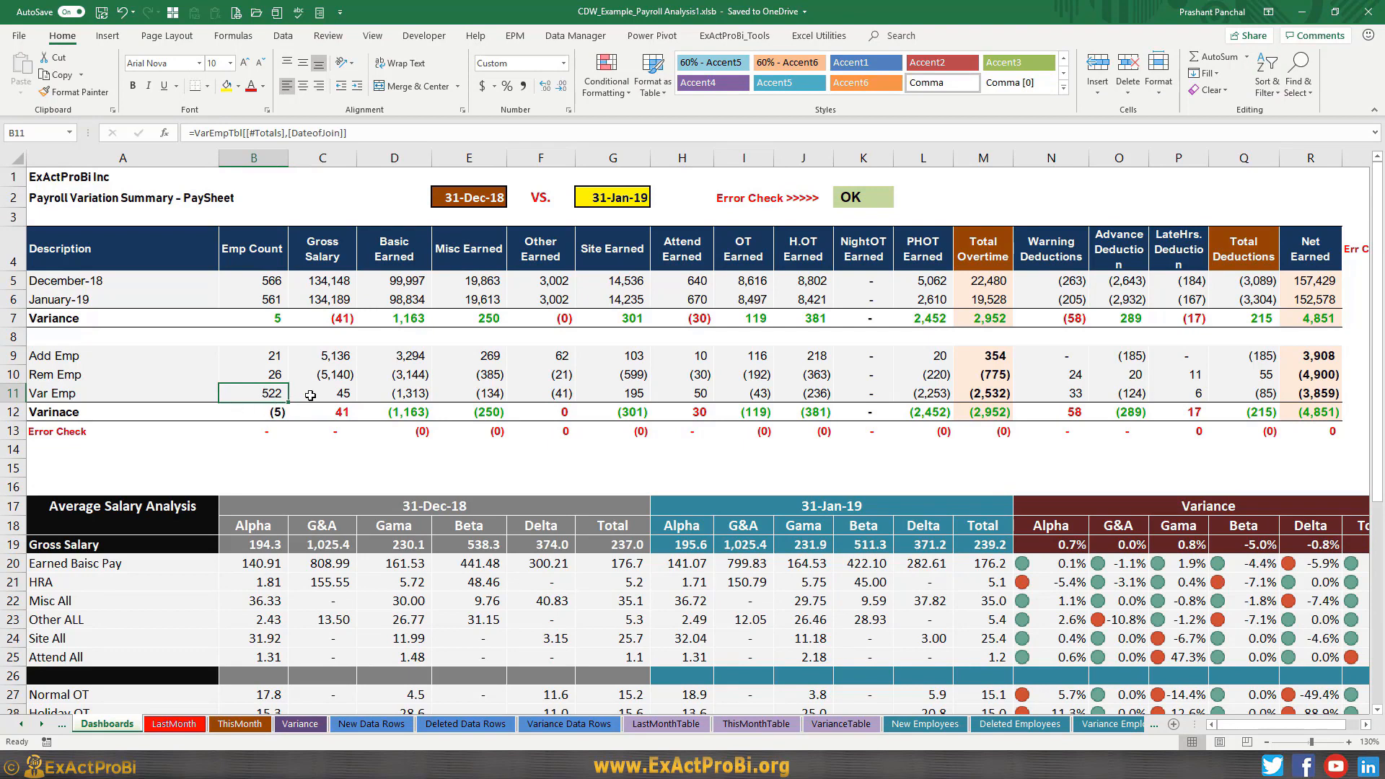
pyautogui.click(98, 279)
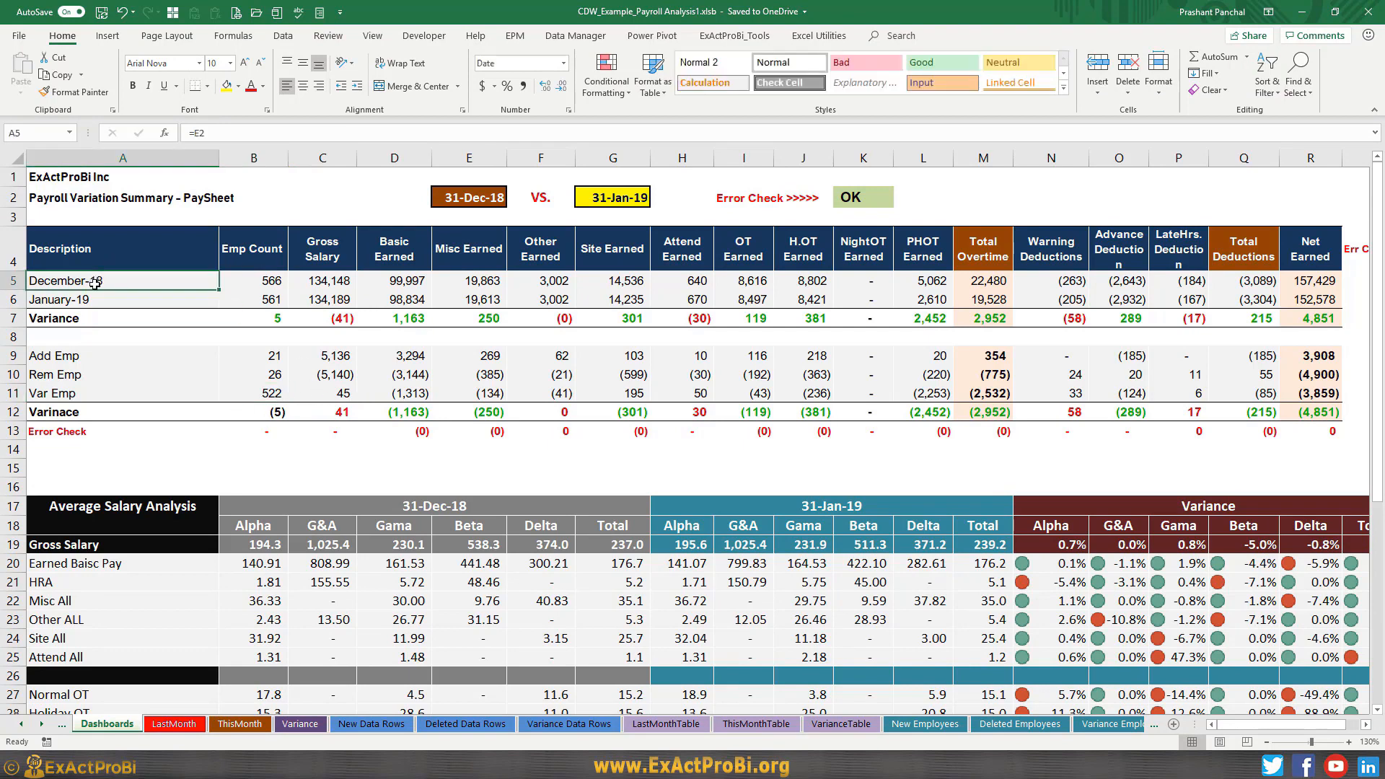
pyautogui.click(104, 302)
pyautogui.click(333, 397)
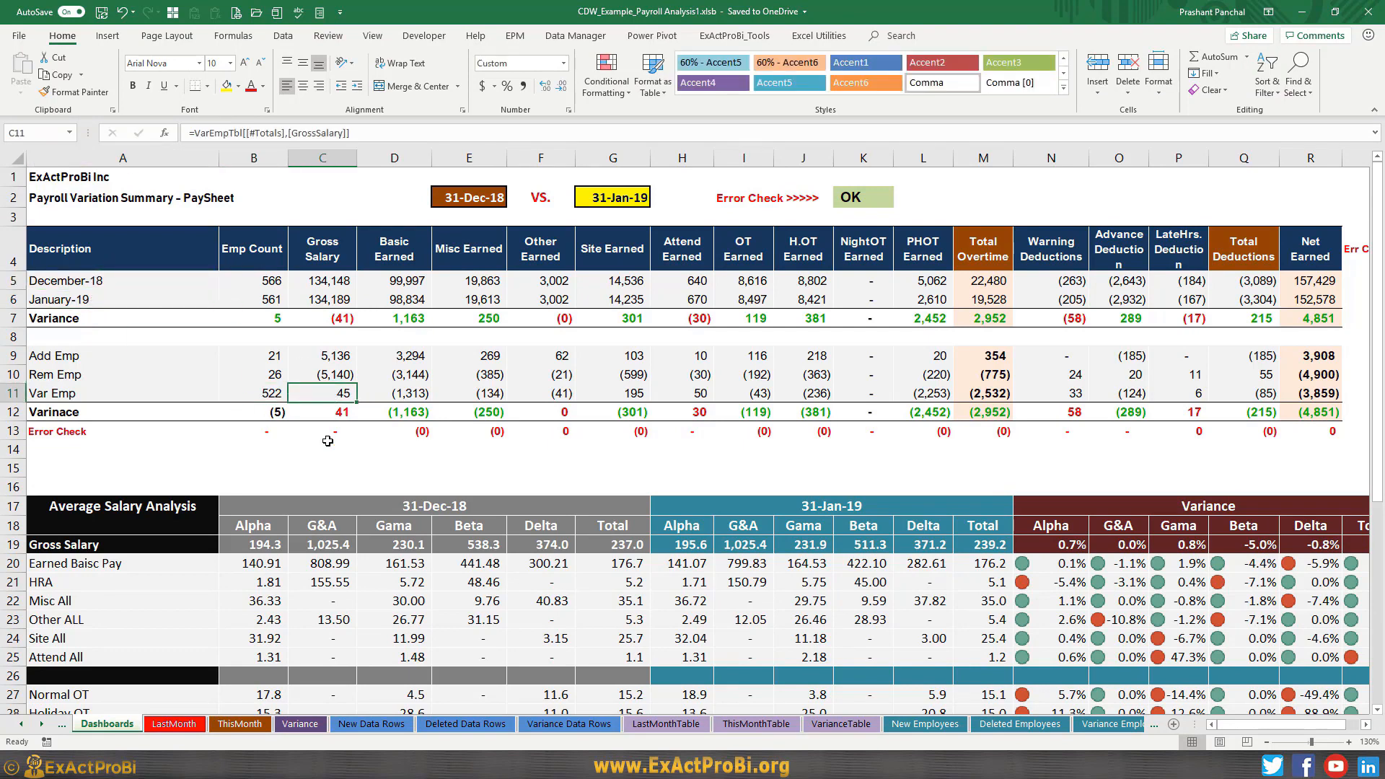
# - Check the GrossSalary total of the Variance Employees table against the Var Emp formula in Dashboards cell C11
pyautogui.click(1110, 725)
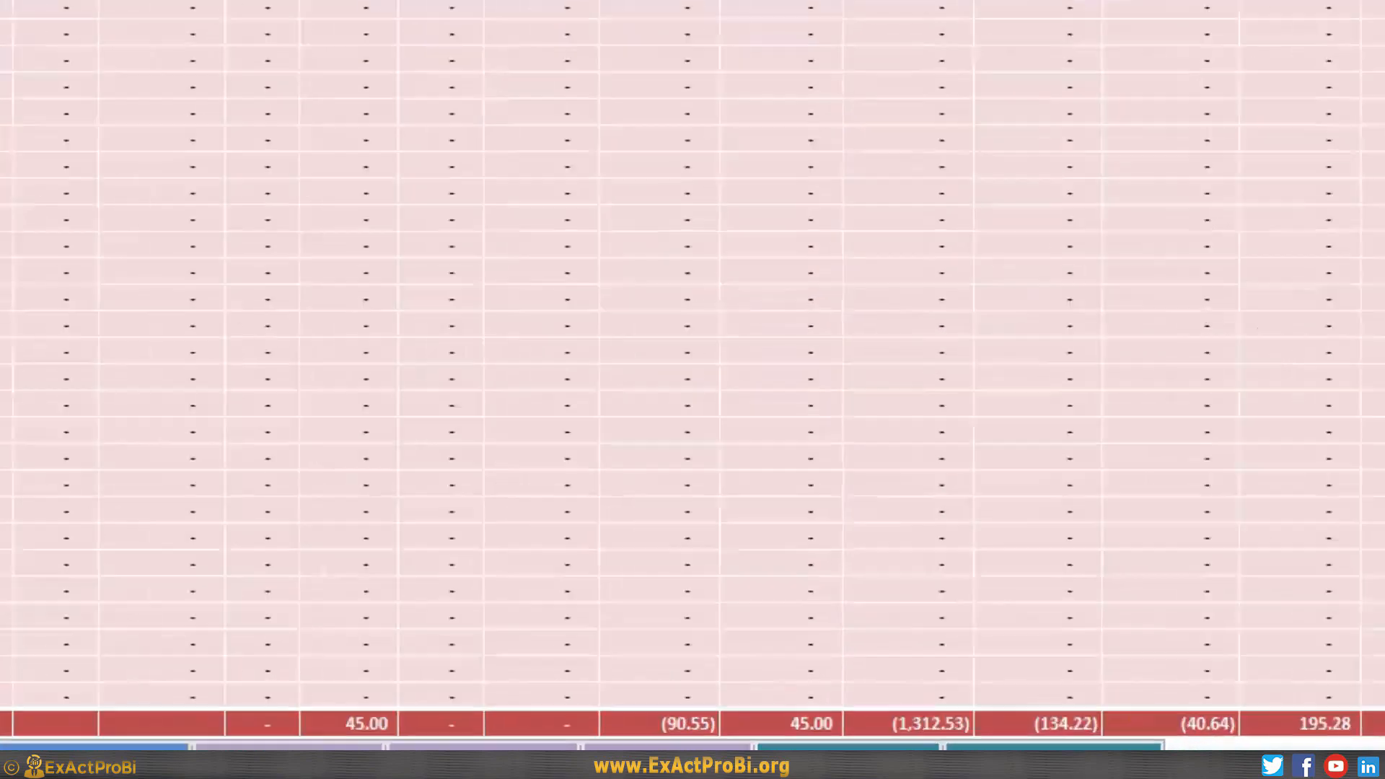
pyautogui.click(807, 722)
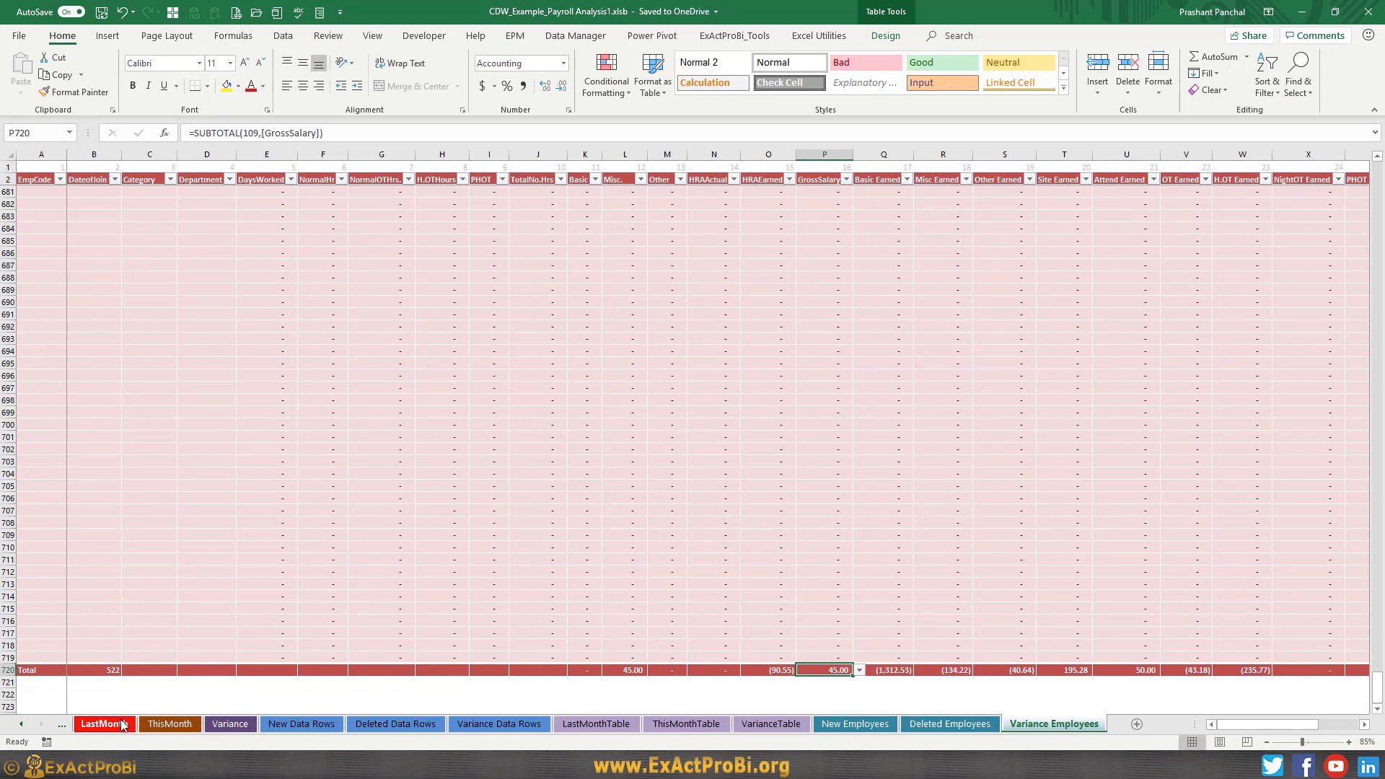
pyautogui.click(26, 725)
pyautogui.click(192, 724)
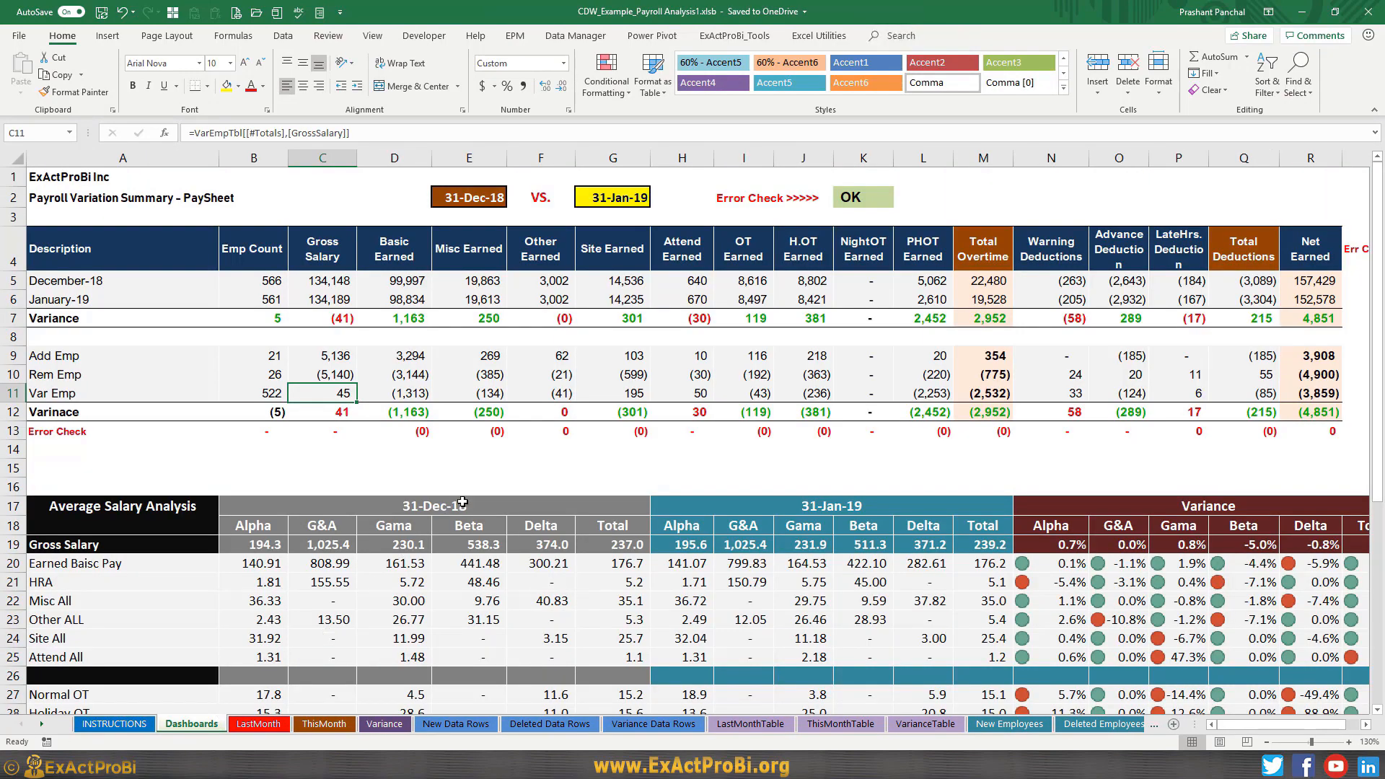
pyautogui.press('F2')
pyautogui.press('Escape')
# - Review the Gross Salary sum of the Add, Rem and Var Emp rows, =SUM(C9:C11), in C12
pyautogui.press('Down')
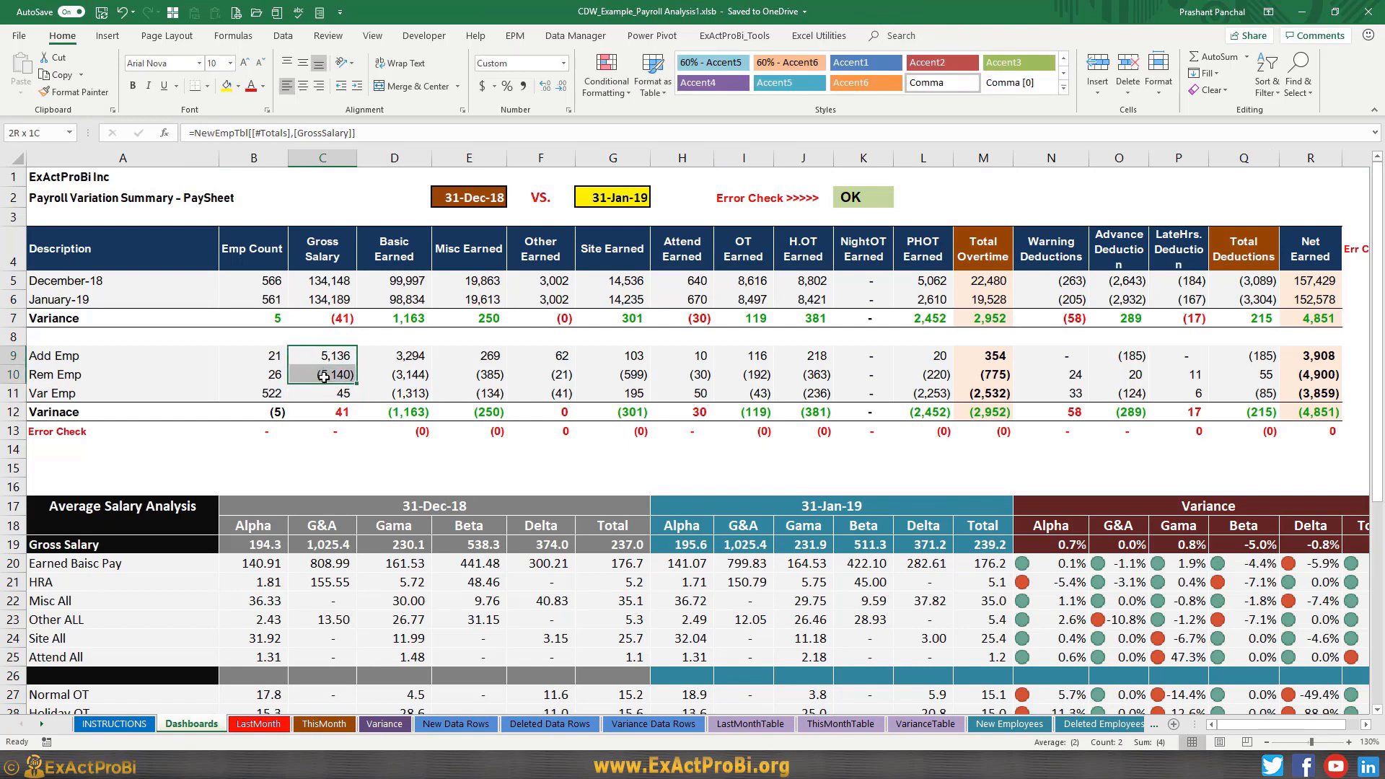
pyautogui.hotkey('alt', '=')
pyautogui.hotkey('ctrl', 'Return')
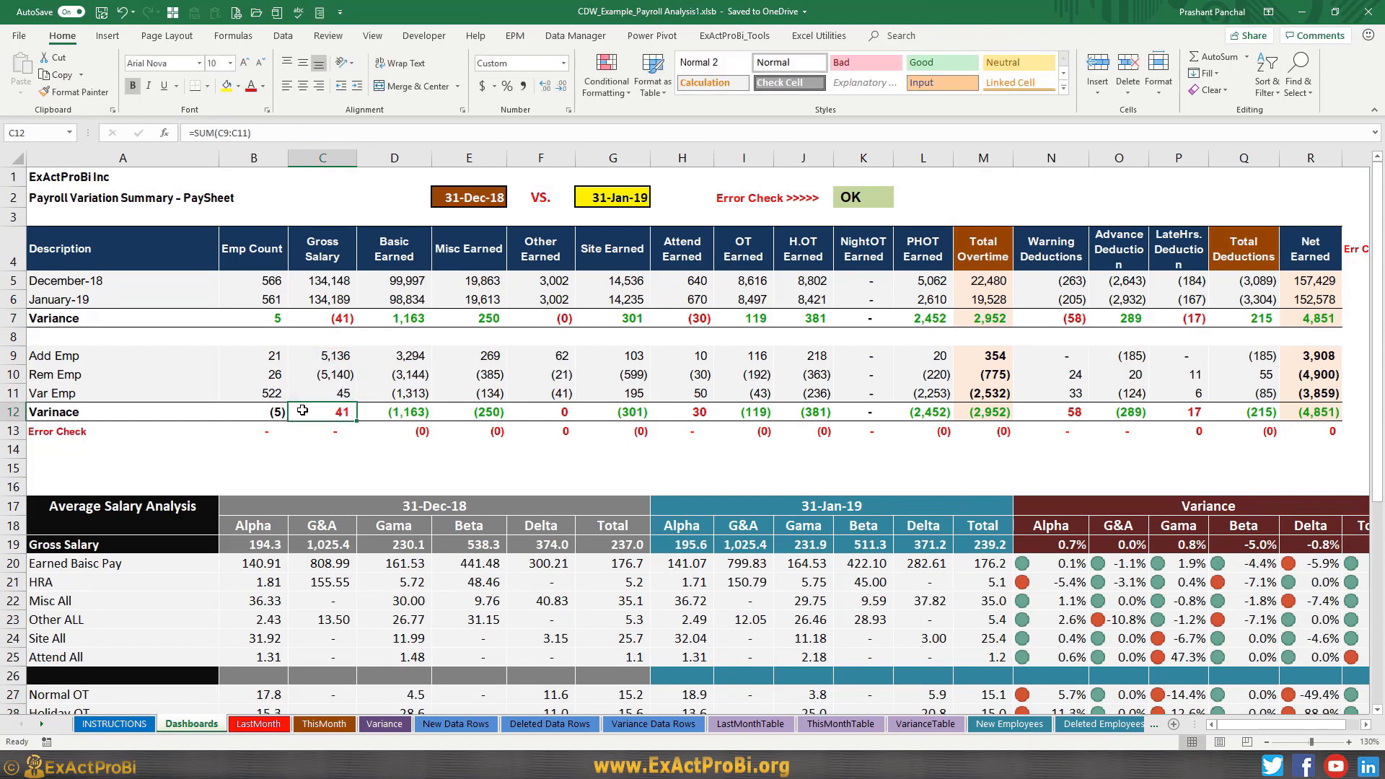
# - Check the month-to-month Gross Salary variance in C7 and the error check formula =SUM(C7,C12) in C13
pyautogui.click(324, 318)
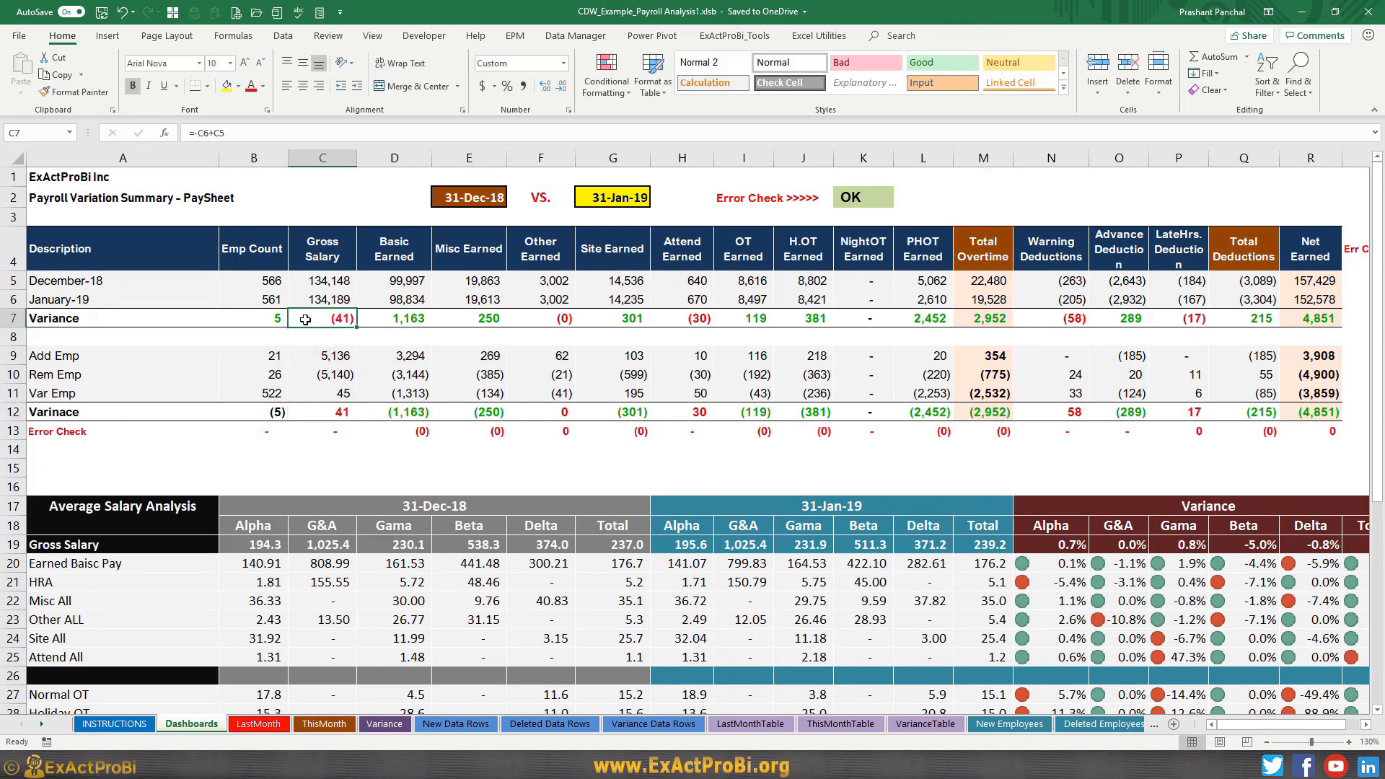
pyautogui.click(333, 431)
pyautogui.write('=SUM(C7,C12)')
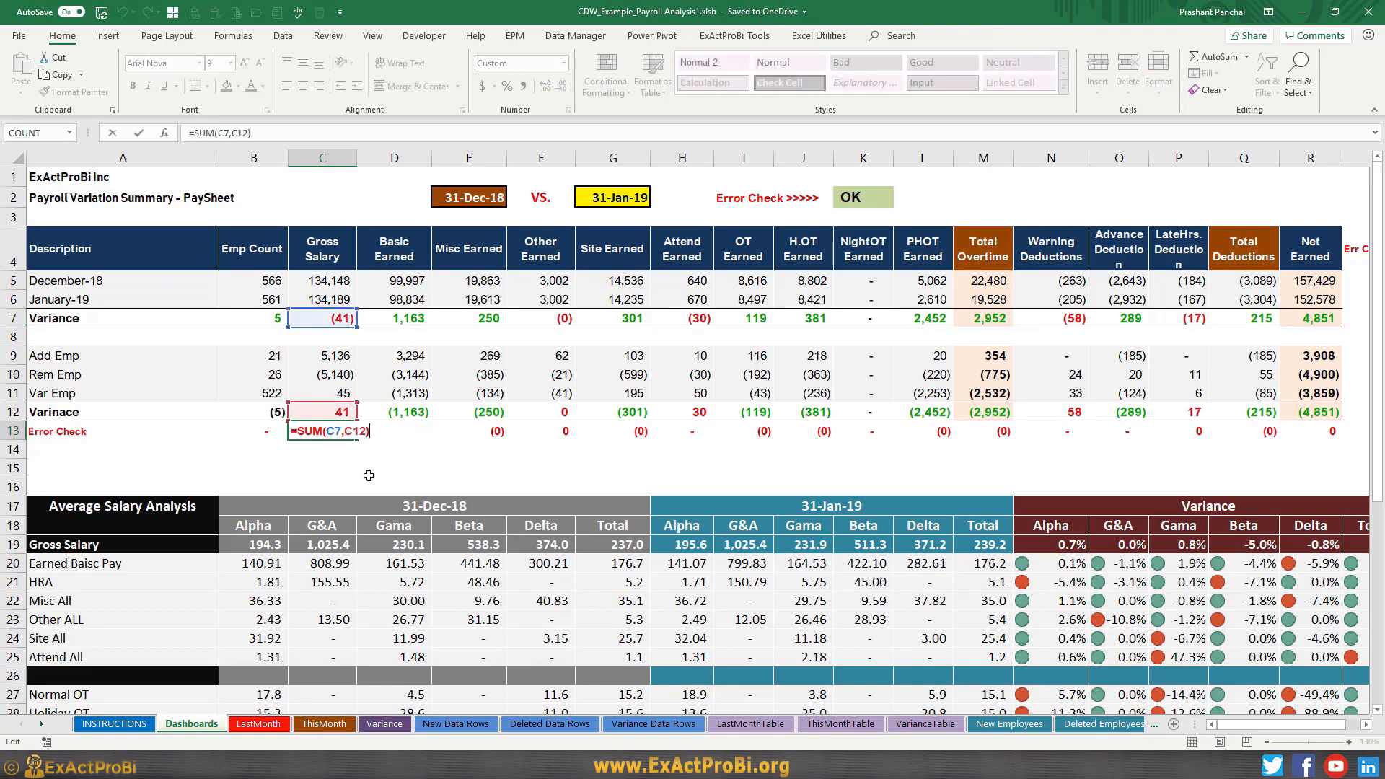
pyautogui.hotkey('ctrl', 'Return')
# - Review the remaining summary columns from Basic Earned through the deductions, including the Advance Deduction error check in O13
pyautogui.click(380, 318)
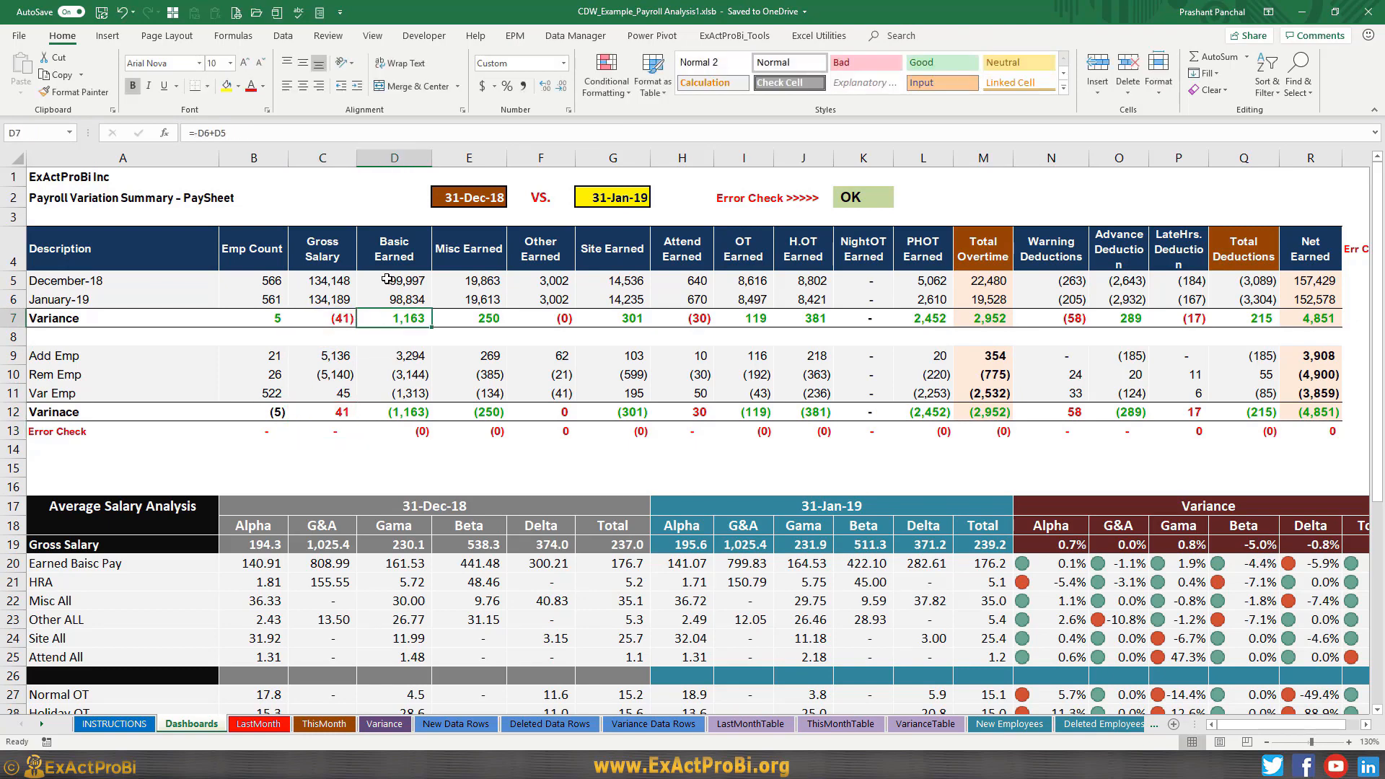
pyautogui.click(784, 254)
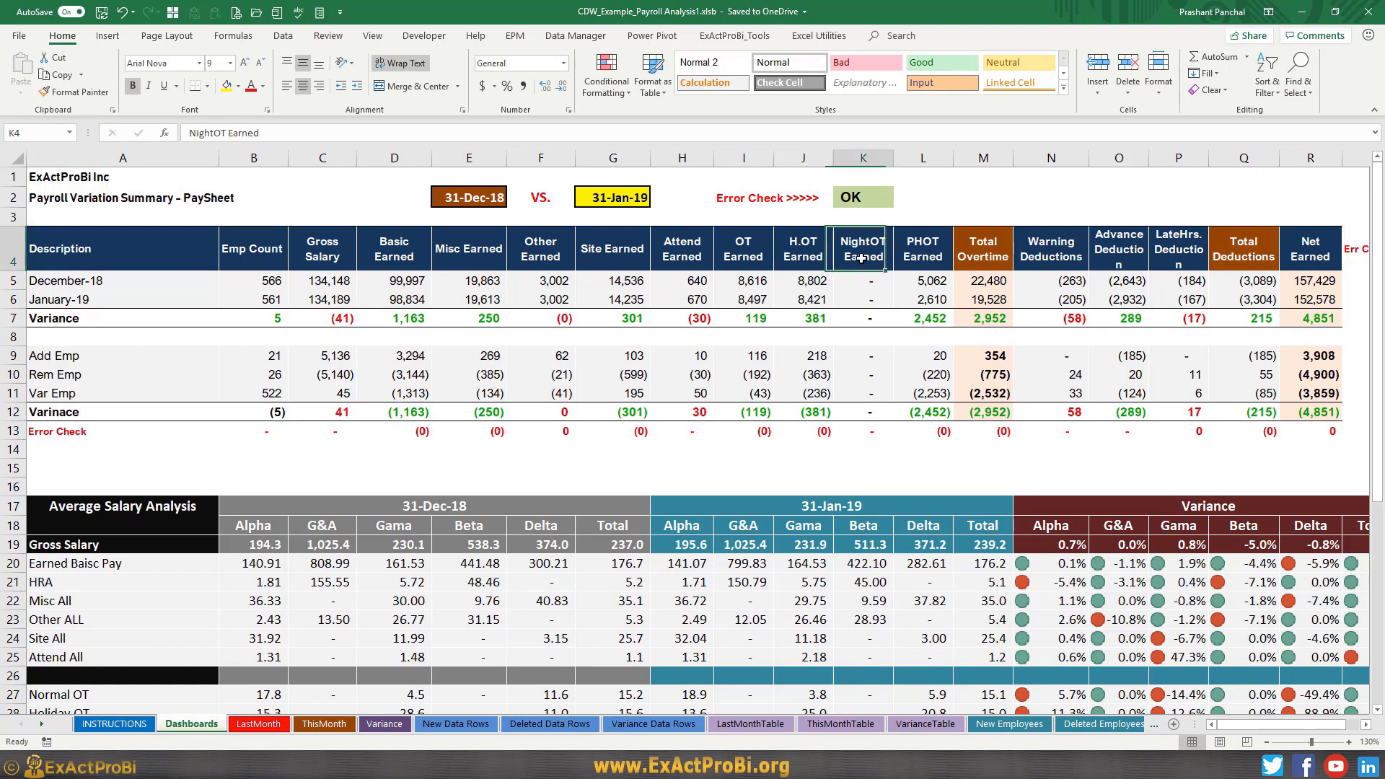
pyautogui.press('Right')
pyautogui.press('Right')
pyautogui.press('Right')
pyautogui.press('Right')
pyautogui.click(1115, 437)
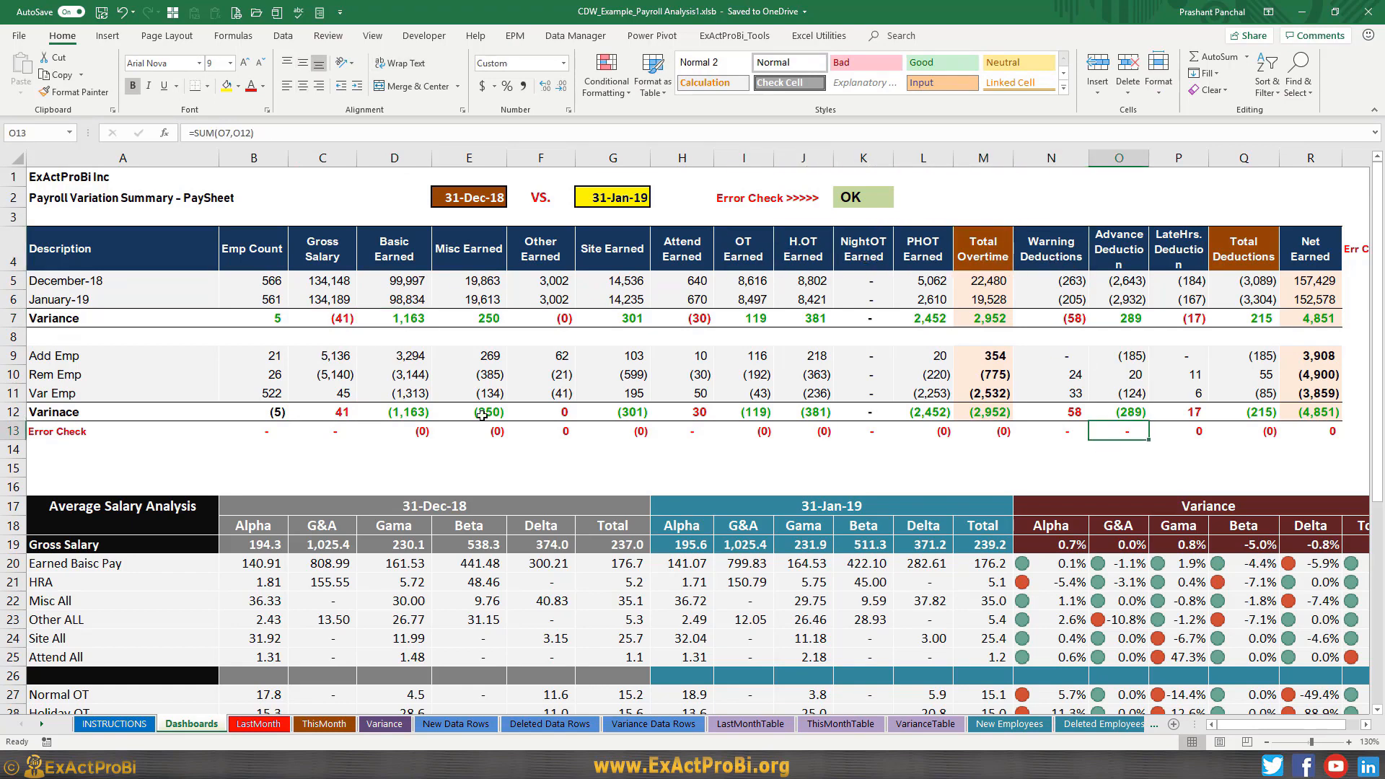
# - Inspect the Error Check row from Emp Count to Net Earned, including the formulas in R13 and L13
pyautogui.moveTo(252, 424); pyautogui.dragTo(1320, 433)
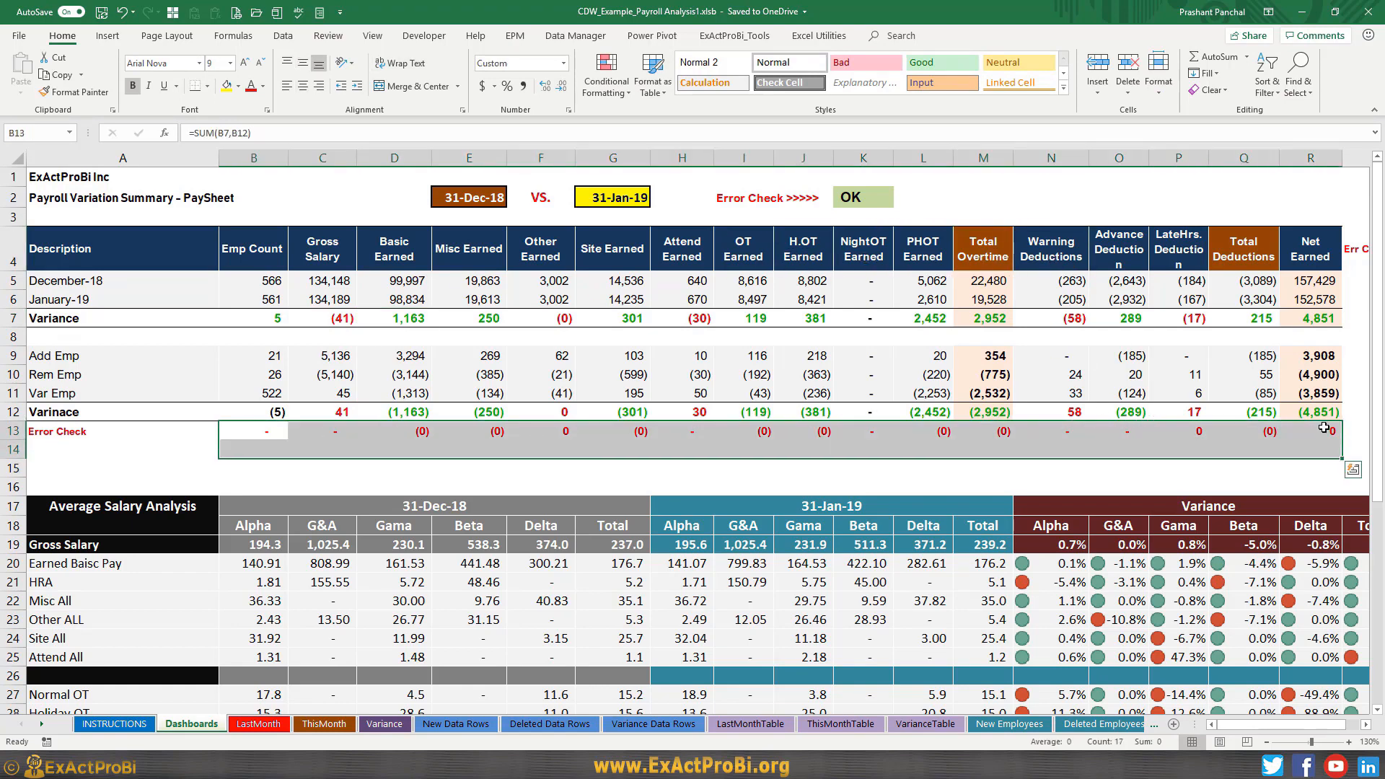
pyautogui.click(1321, 431)
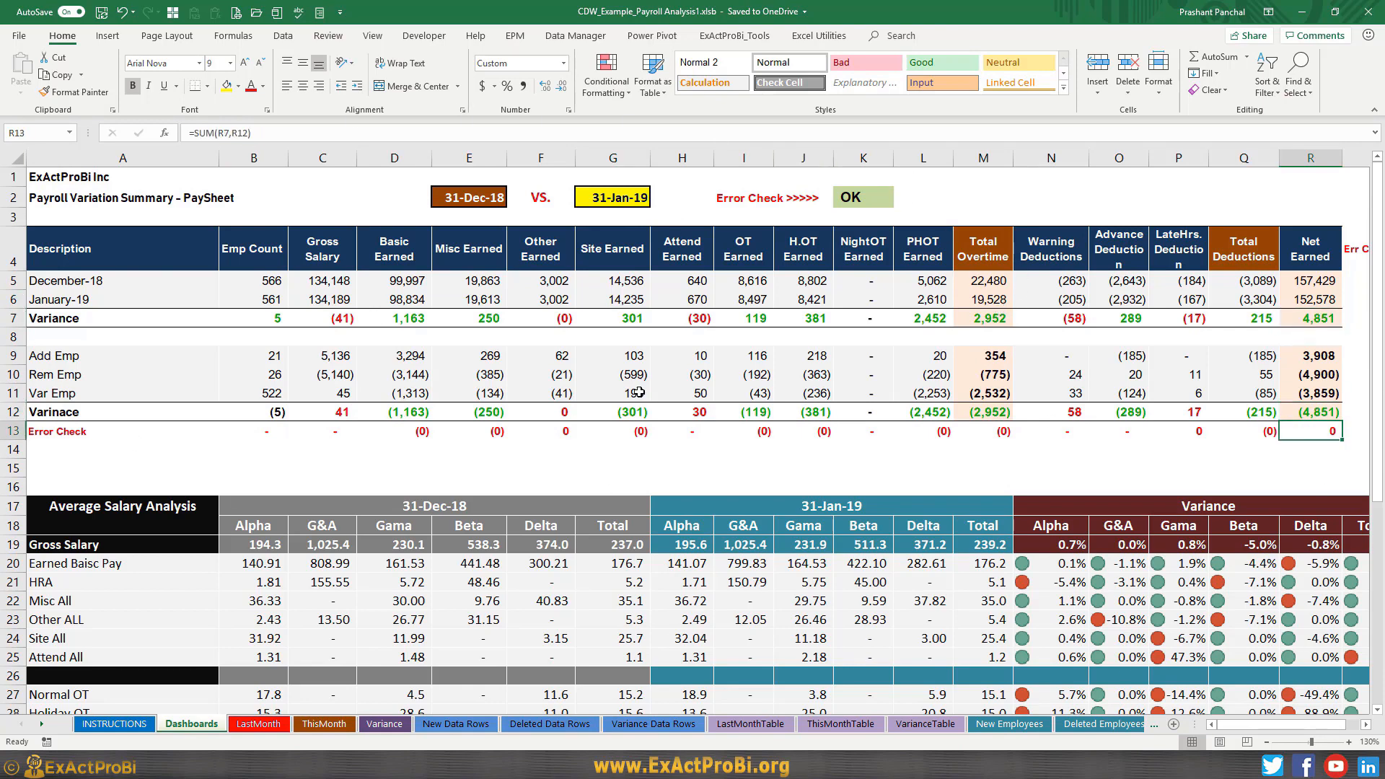
pyautogui.click(924, 432)
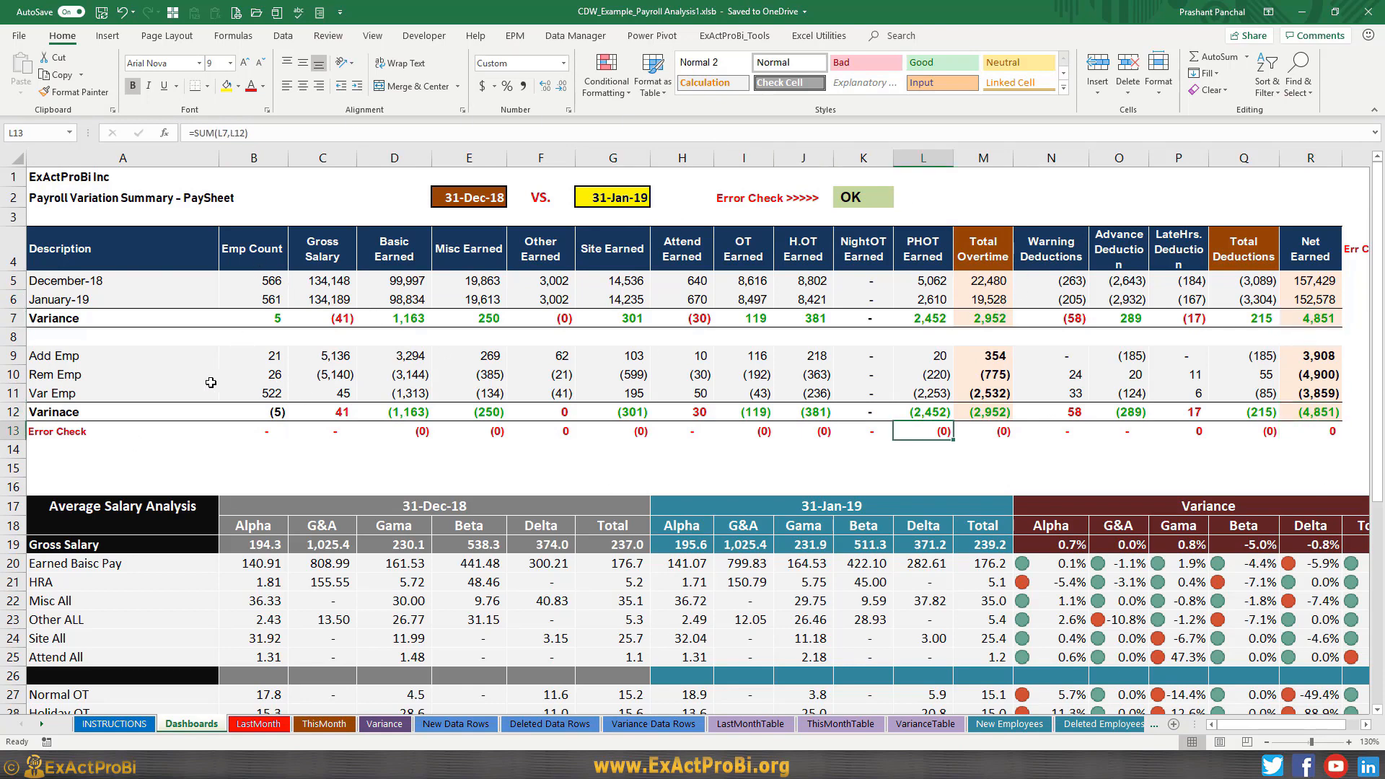
# - Review the Emp Count components in B9:B11 and the Basic Earned formulas in D10, D11 and D13
pyautogui.moveTo(262, 354); pyautogui.dragTo(274, 392)
pyautogui.click(382, 379)
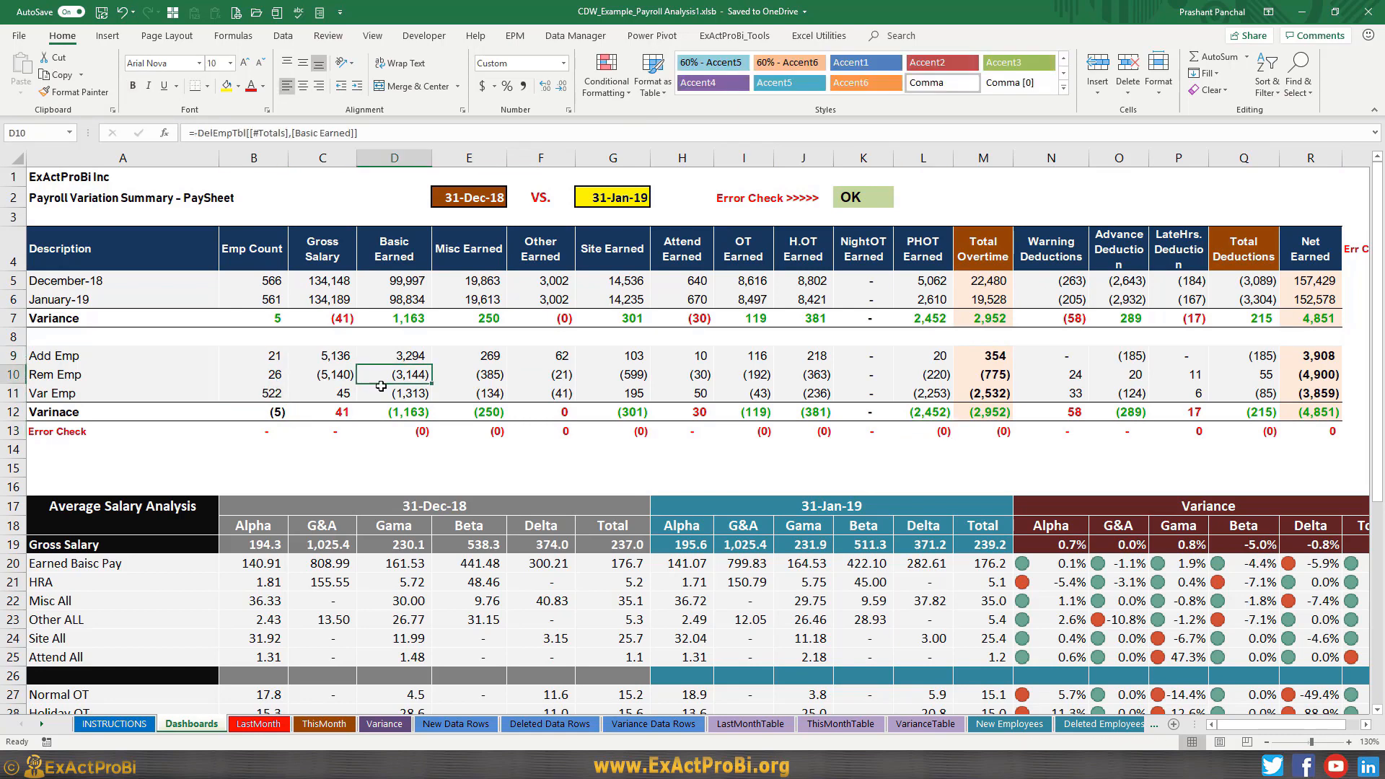
pyautogui.click(404, 393)
pyautogui.click(408, 431)
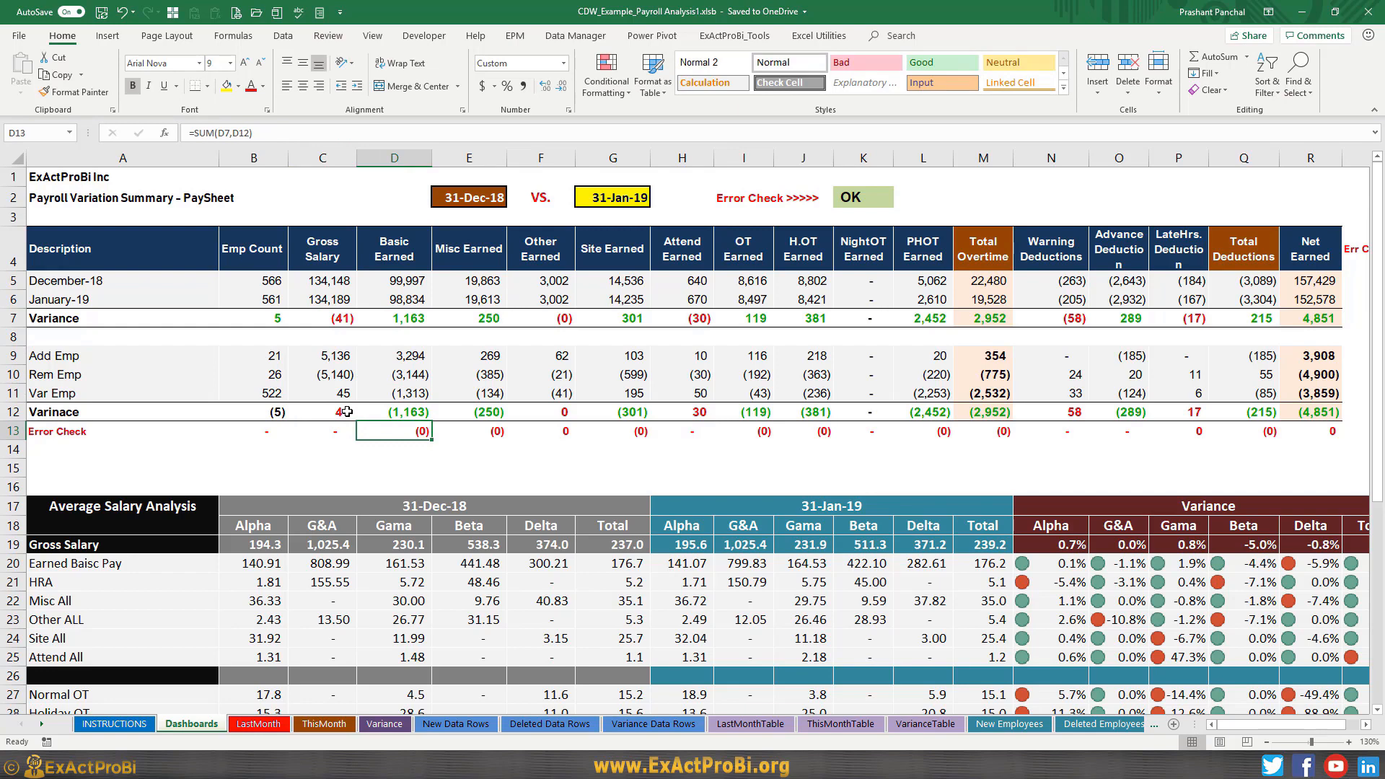
# - Trace the Basic Earned error check formula in D13 back to the D9:D11 components and their sum in D12
pyautogui.moveTo(396, 359); pyautogui.dragTo(398, 393)
pyautogui.click(382, 412)
pyautogui.click(388, 436)
pyautogui.doubleClick(387, 440)
pyautogui.press('Escape')
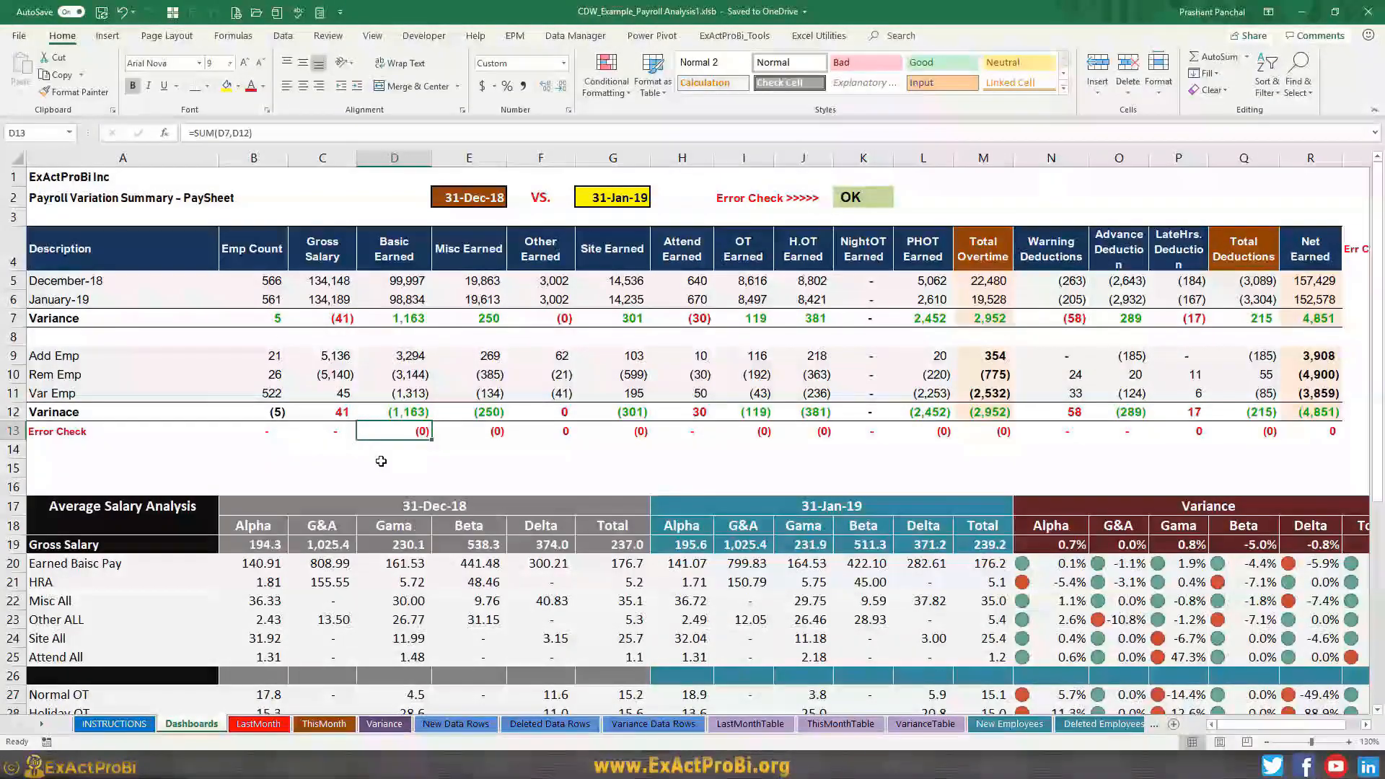
pyautogui.moveTo(1061, 393); pyautogui.dragTo(247, 356)
pyautogui.click(245, 361)
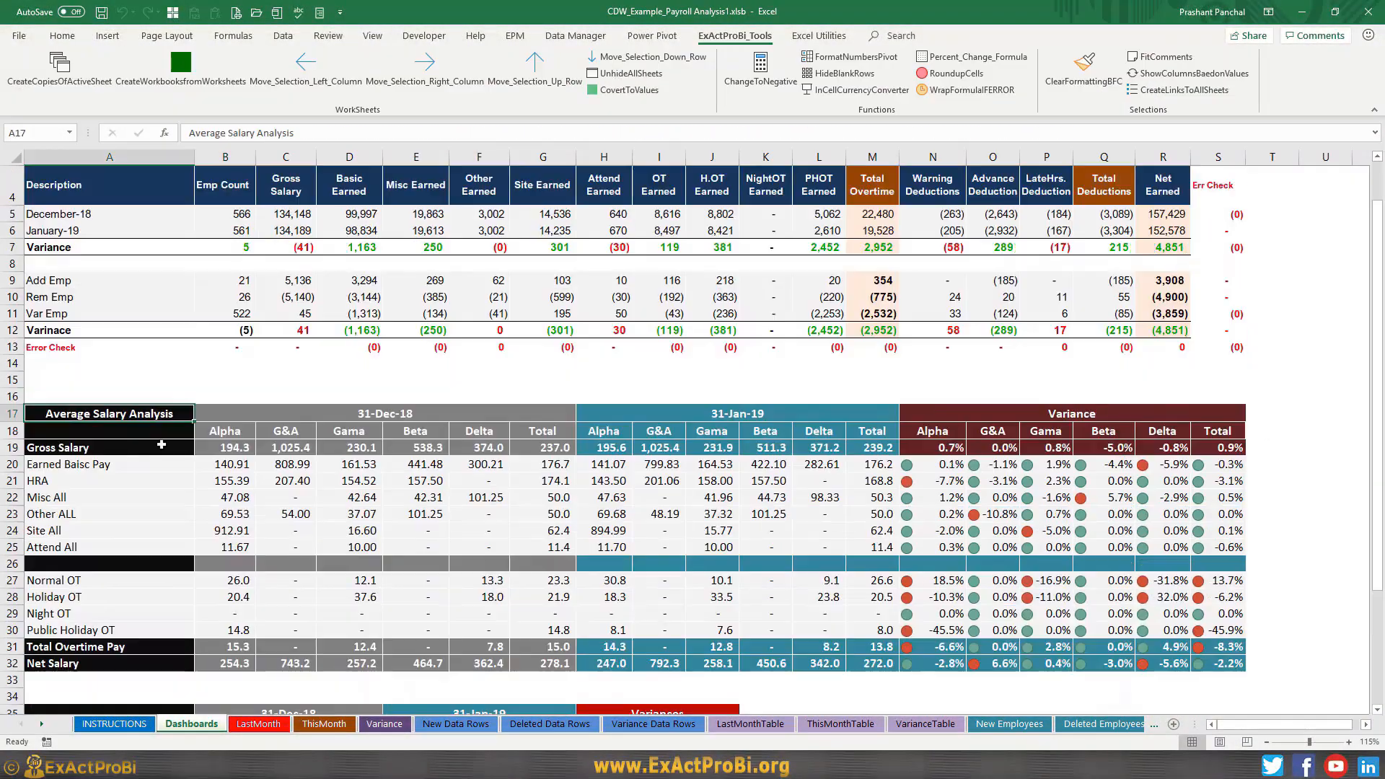
# - Examine the Average Salary Analysis section, its department headings and the Alpha Earned Basic Pay formula in B20
pyautogui.click(242, 464)
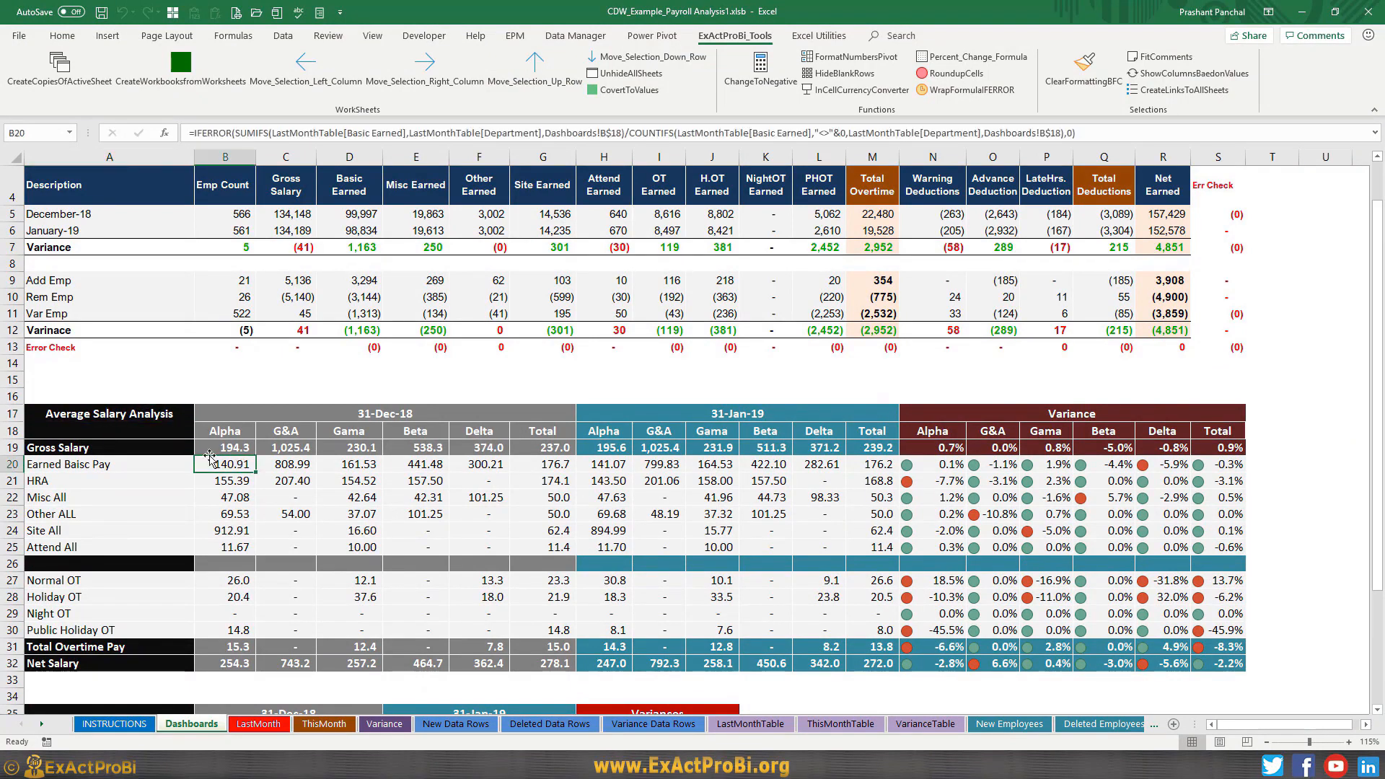
pyautogui.click(153, 431)
pyautogui.click(133, 413)
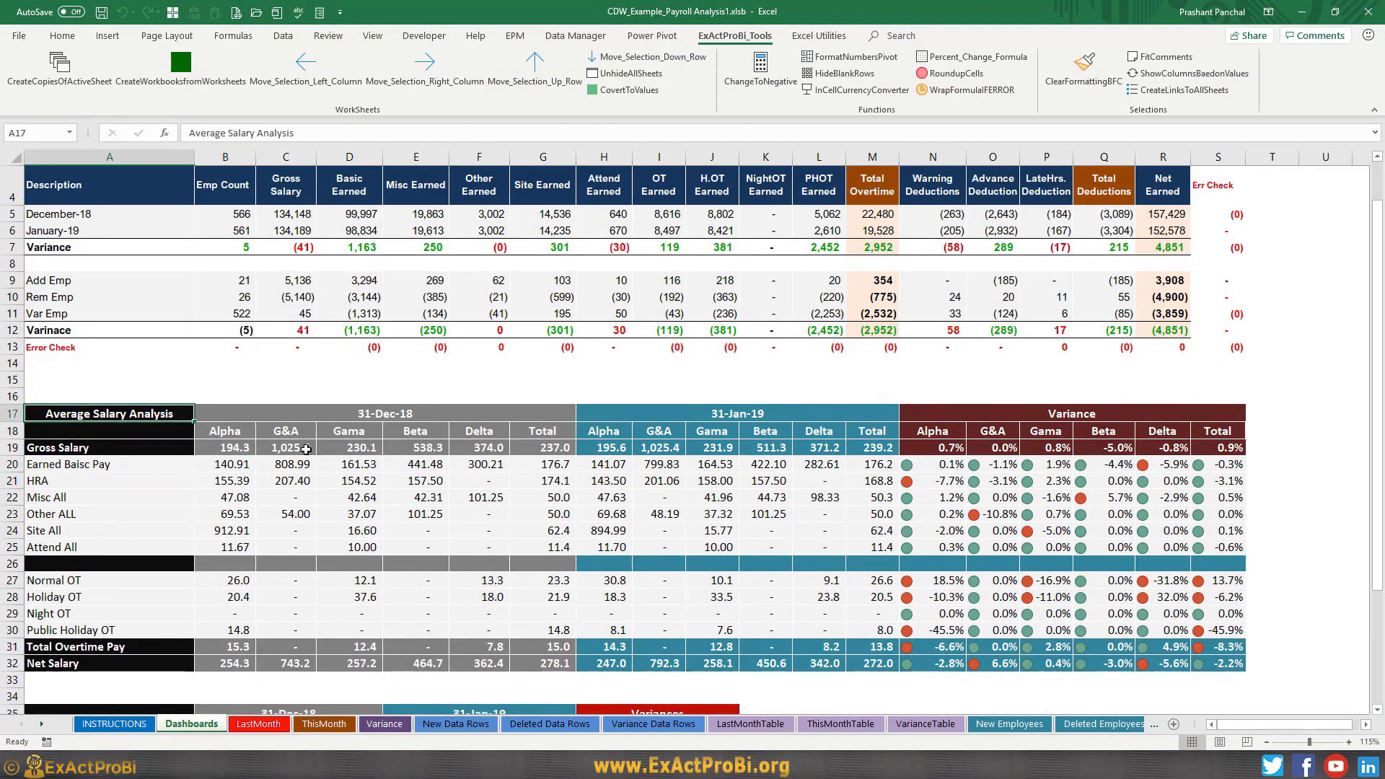
pyautogui.click(224, 466)
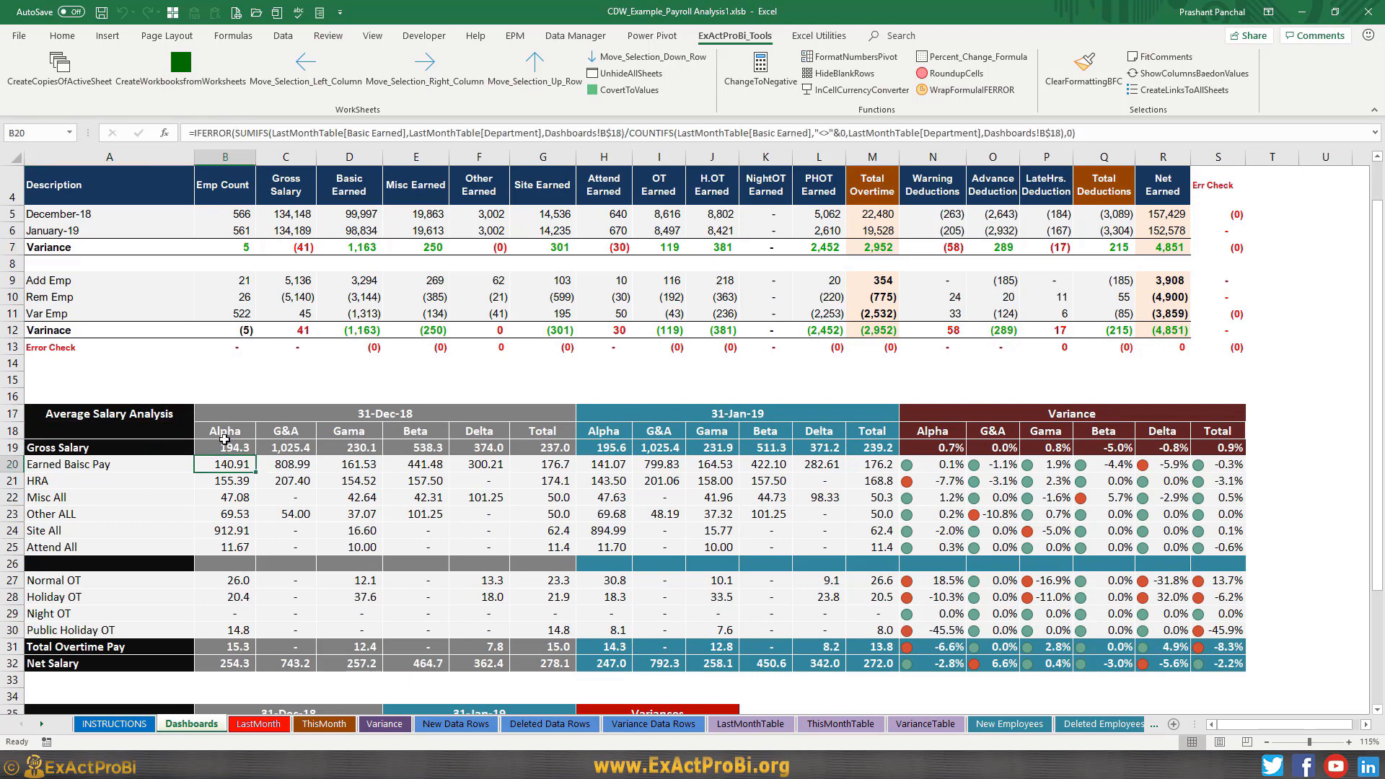
pyautogui.click(225, 433)
pyautogui.click(284, 432)
pyautogui.click(220, 467)
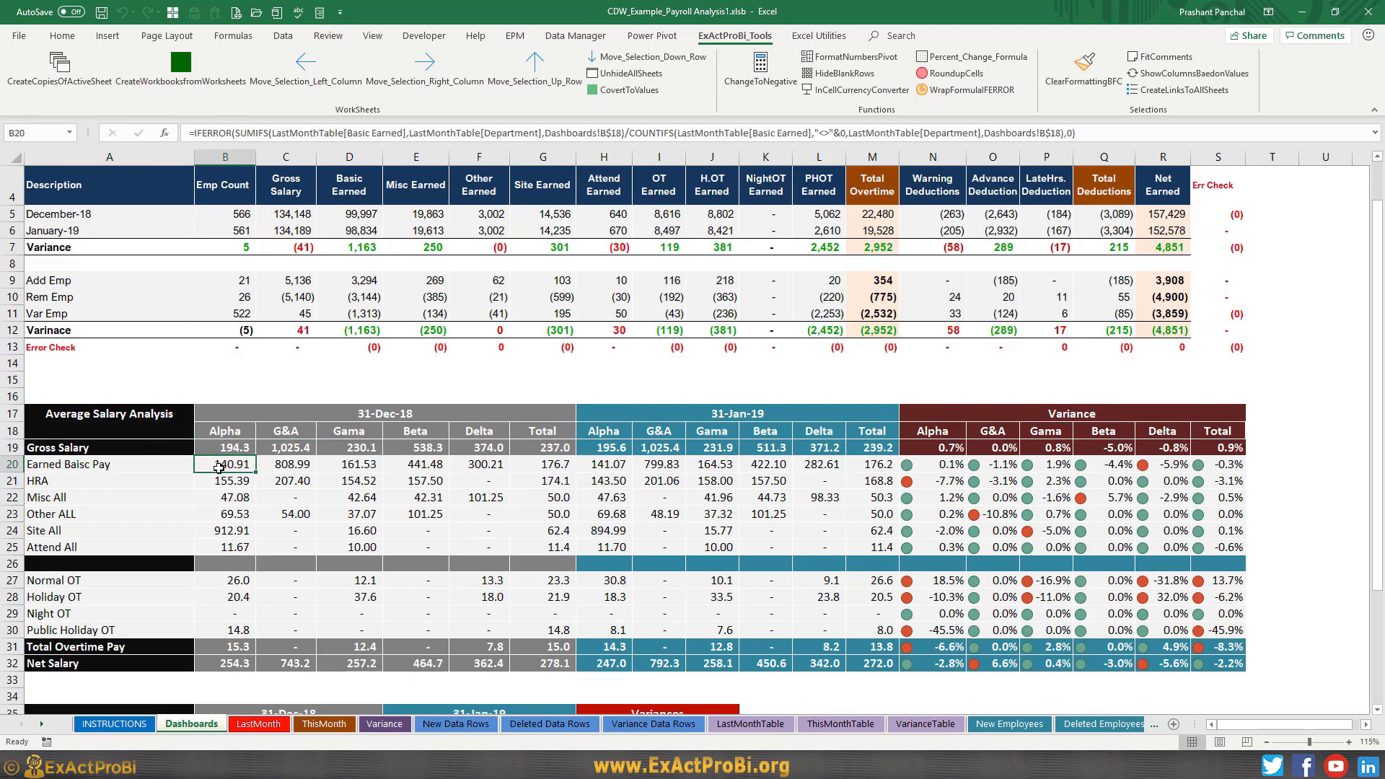
# - Review the salary component labels in A20:A25 of the Average Salary Analysis, from Earned Basic Pay to Attend All
pyautogui.click(144, 466)
pyautogui.press('Down')
pyautogui.press('Down')
pyautogui.press('Down')
pyautogui.press('Down')
pyautogui.press('Down')
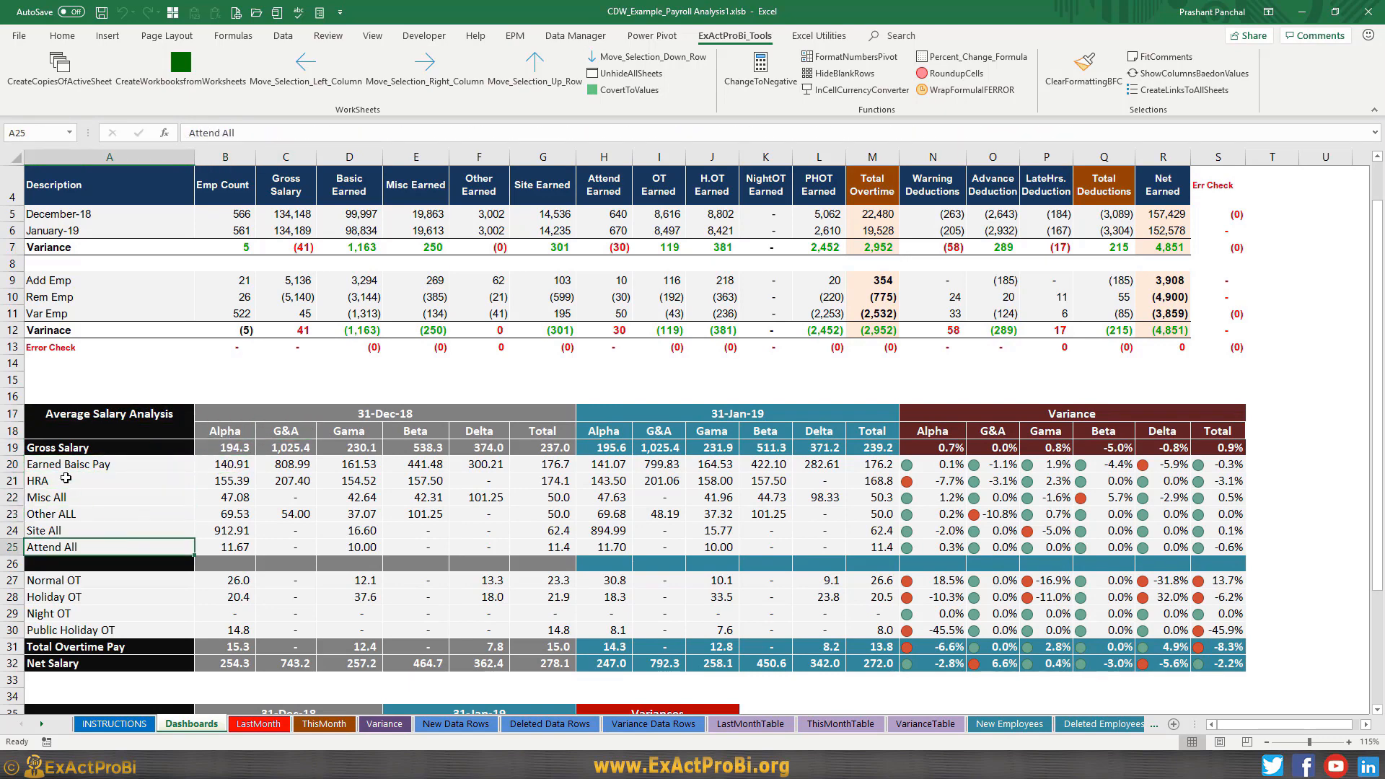
pyautogui.click(58, 451)
pyautogui.click(58, 468)
pyautogui.click(67, 484)
pyautogui.click(66, 497)
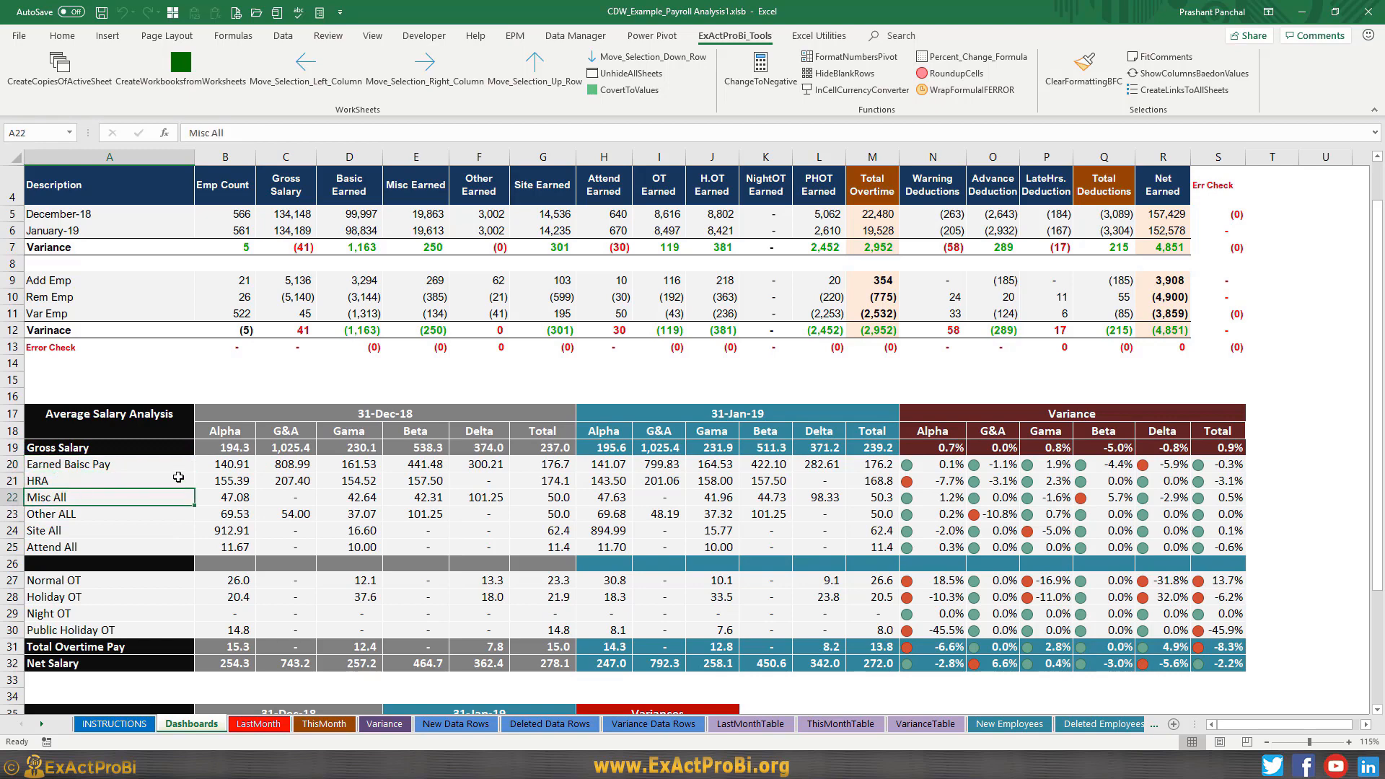
# - Inspect the Alpha formulas in B20 and B21, highlighting the COUNTIFS divisor in the HRA formula without changing it
pyautogui.click(225, 468)
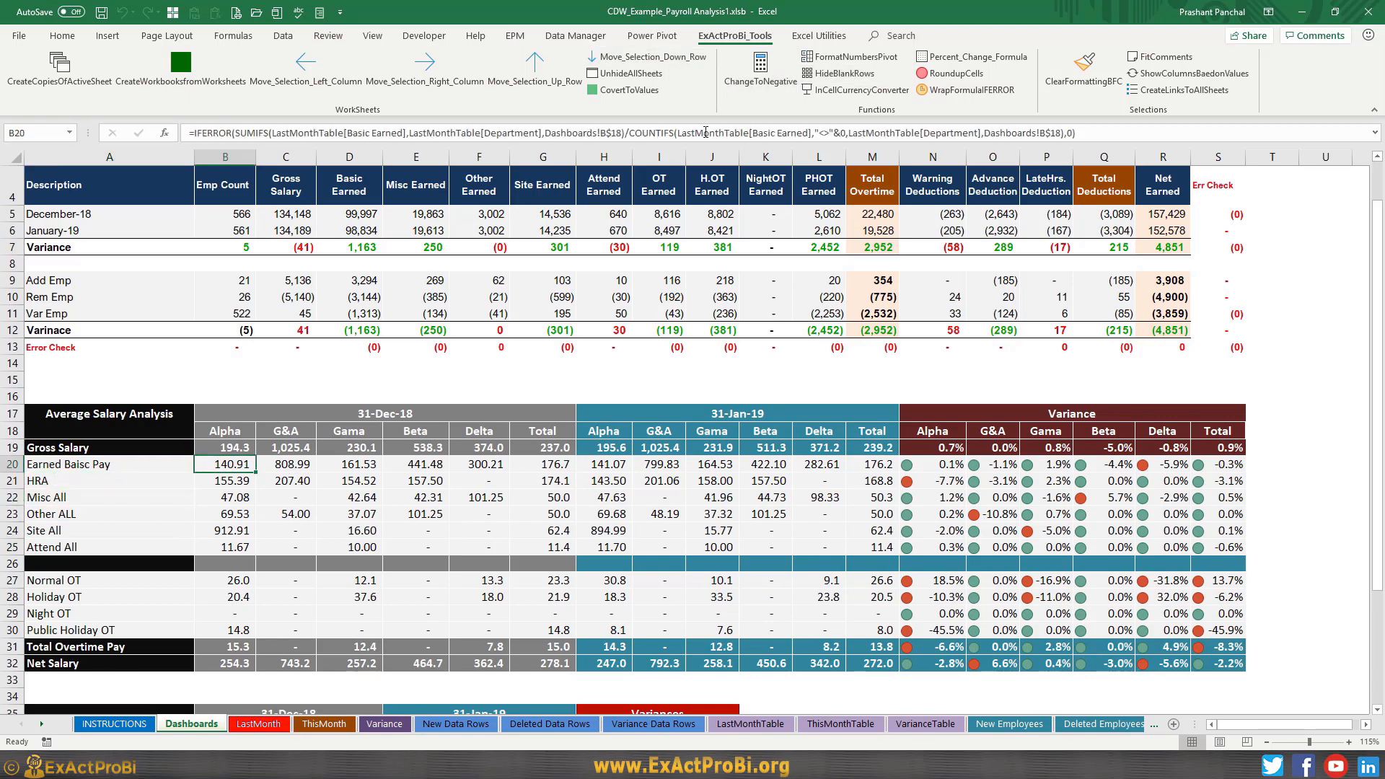
pyautogui.click(229, 482)
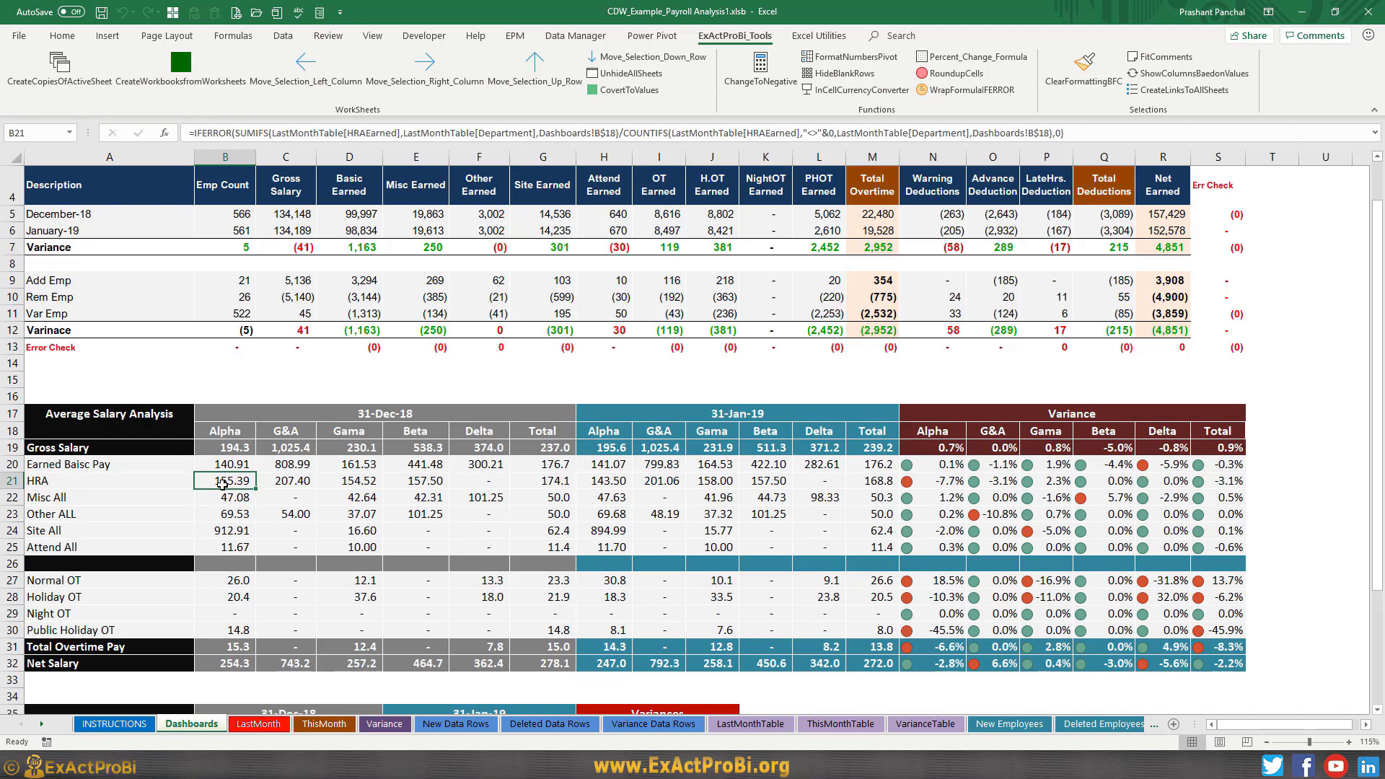
pyautogui.press('F2')
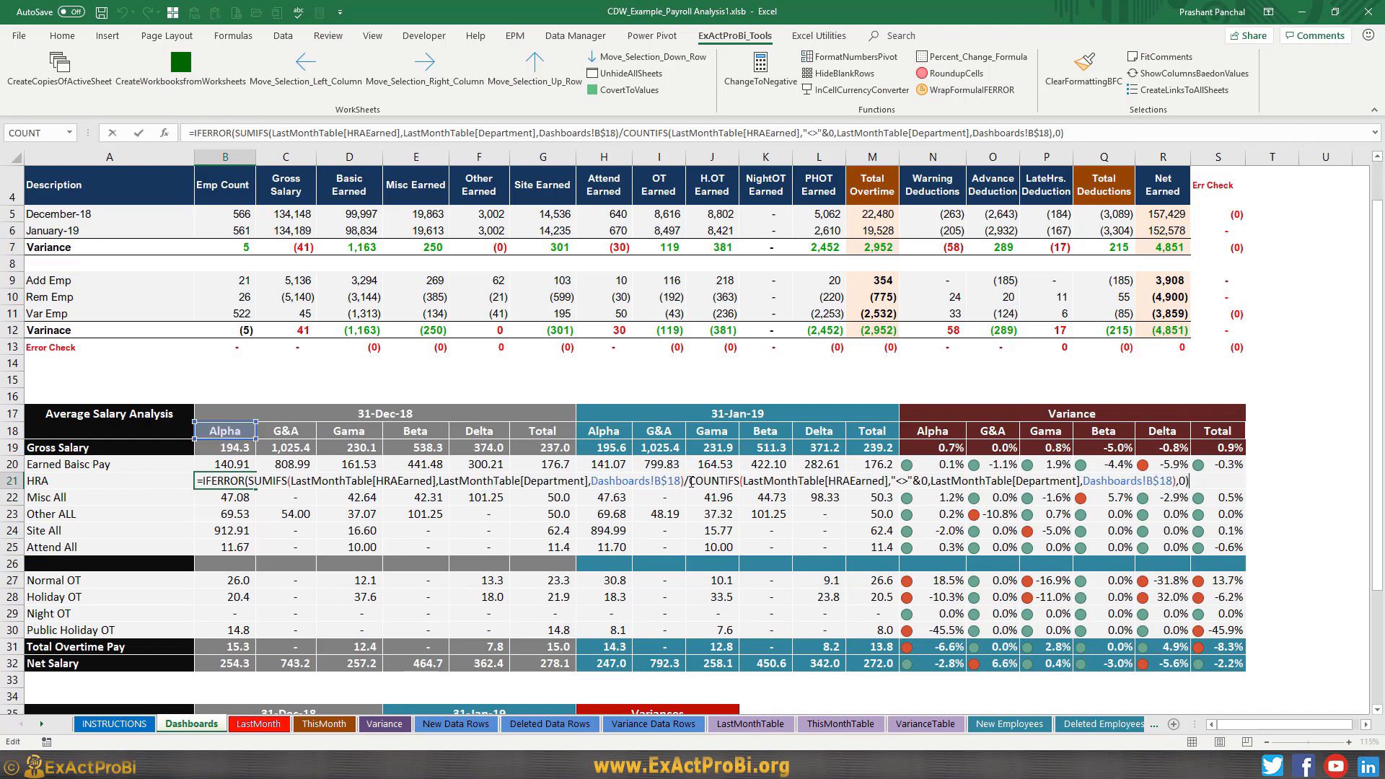
pyautogui.moveTo(691, 482); pyautogui.dragTo(1218, 485)
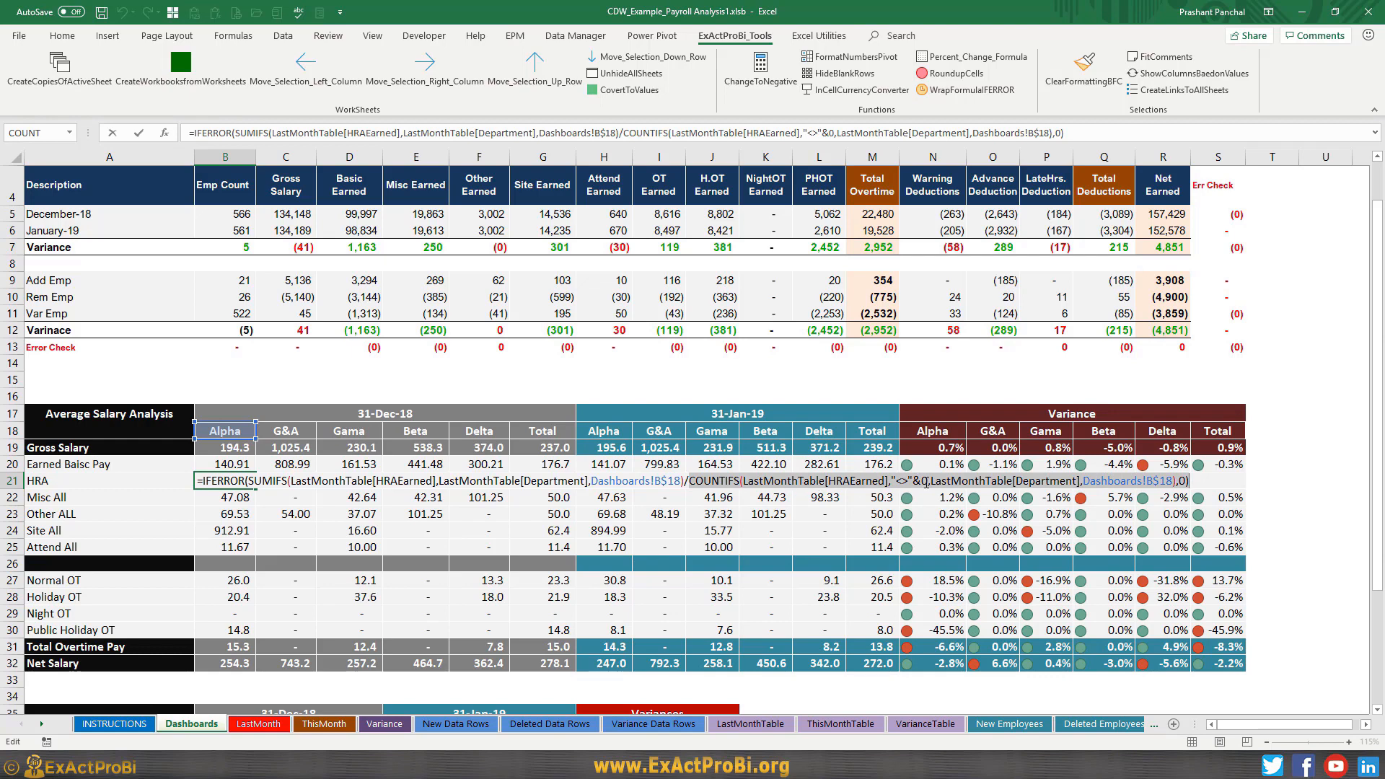
pyautogui.press('Escape')
# - On the LastMonthTable sheet, locate the HRAEarned column and inspect its nonzero COUNTIFS formula in O722
pyautogui.click(750, 724)
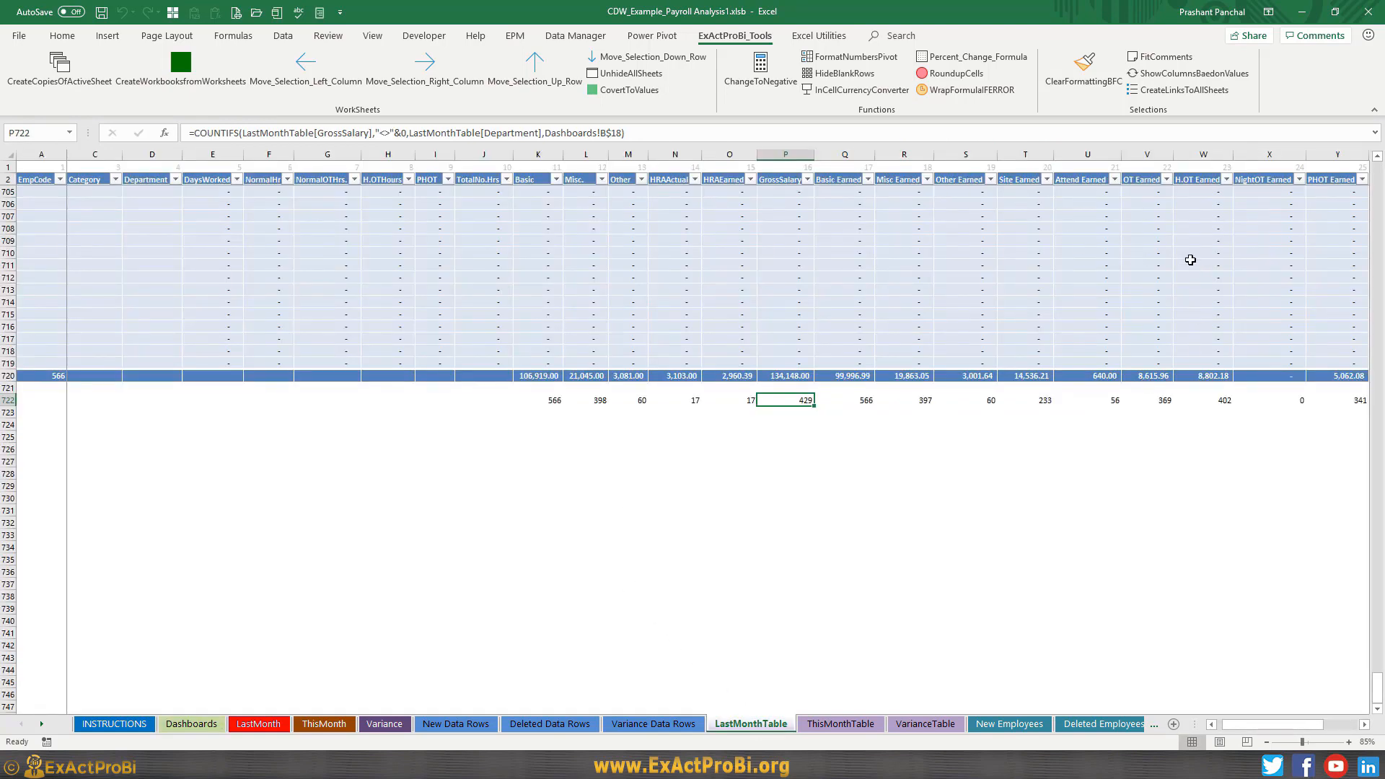
pyautogui.click(675, 172)
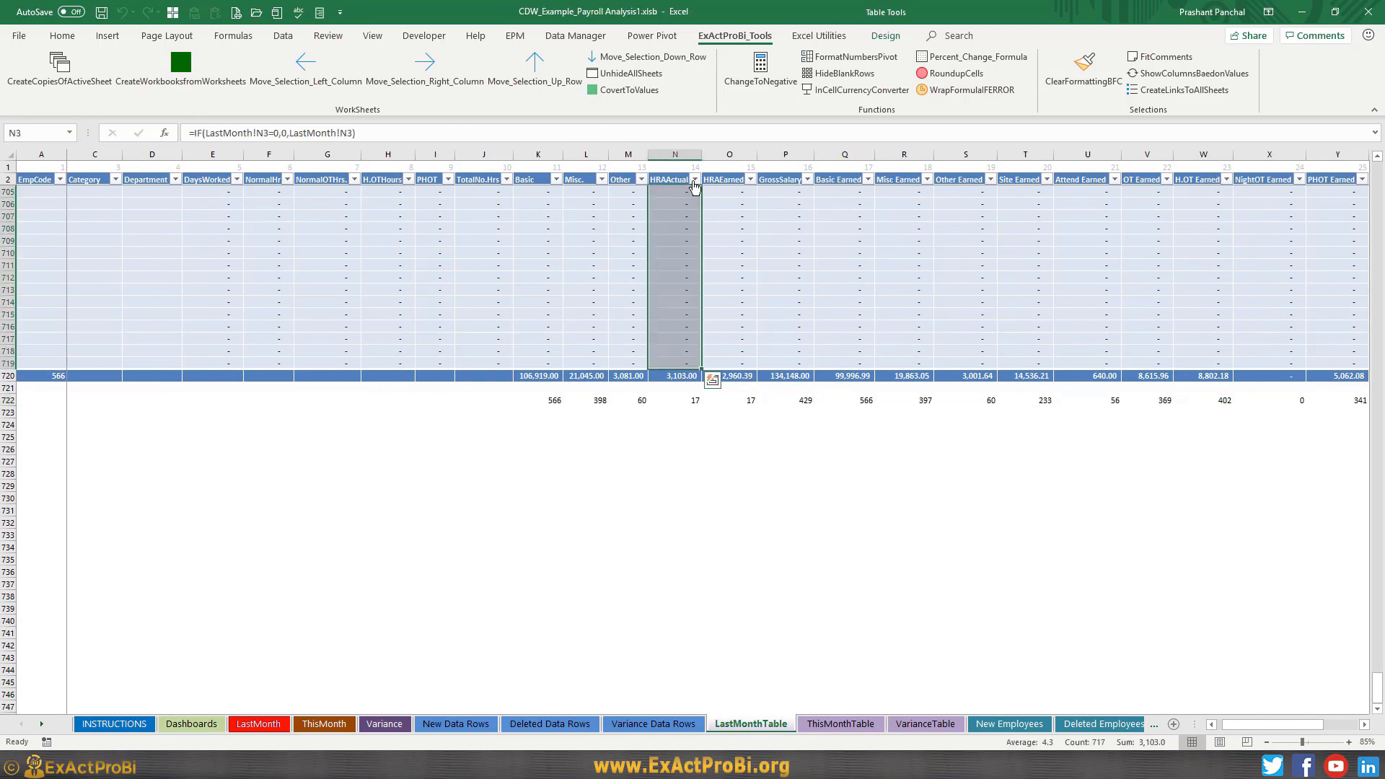
pyautogui.click(721, 181)
pyautogui.click(728, 155)
pyautogui.click(732, 400)
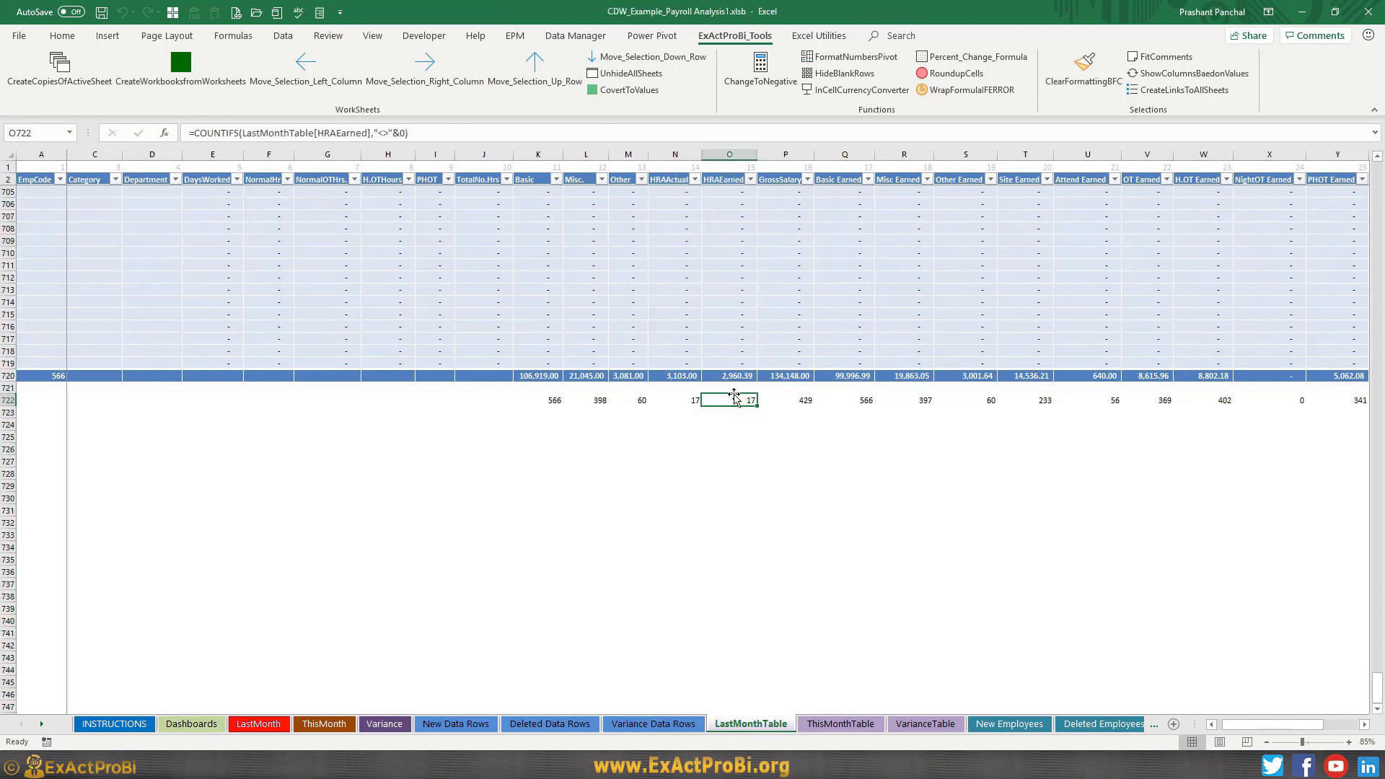
pyautogui.press('F2')
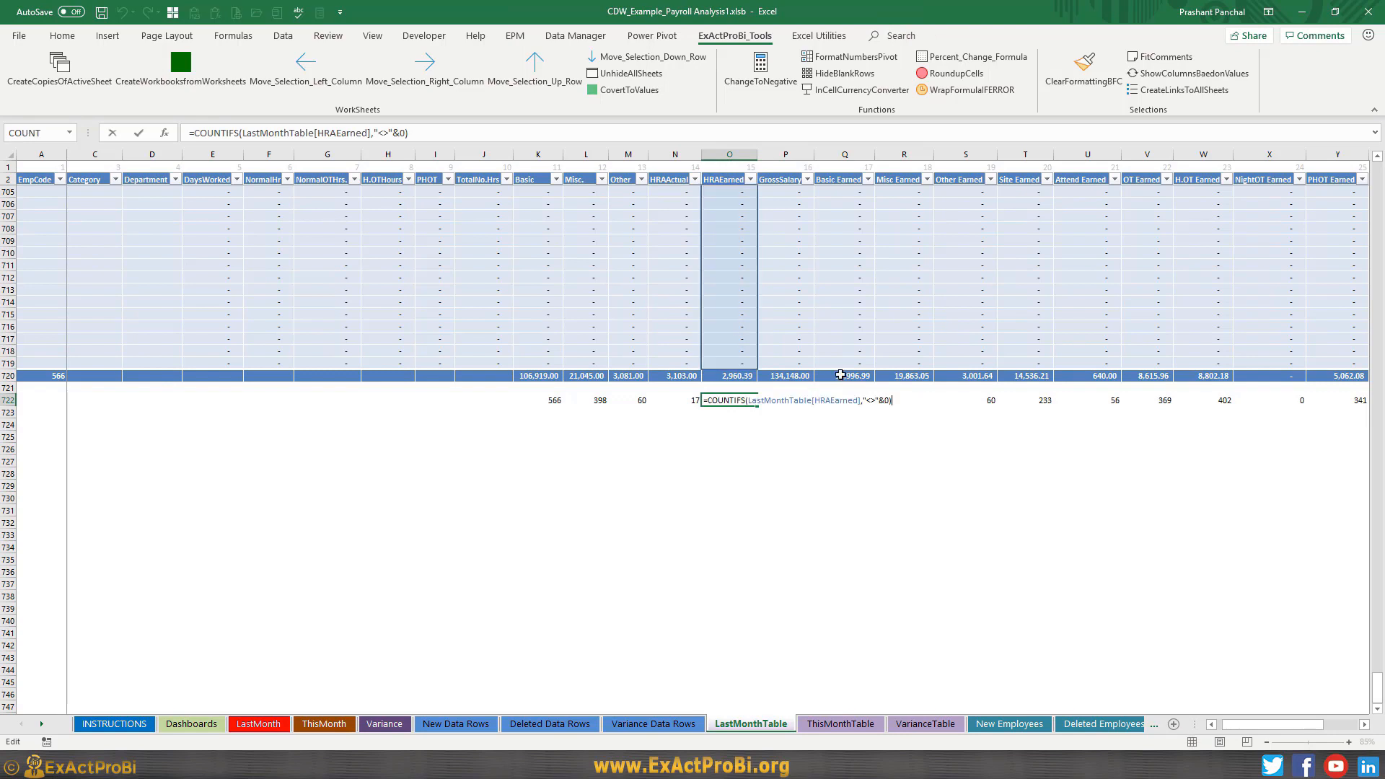
pyautogui.press('Escape')
# - Examine the HRAEarned column's zero rows and its earned amounts in O416:O446 against the count in O722
pyautogui.click(722, 289)
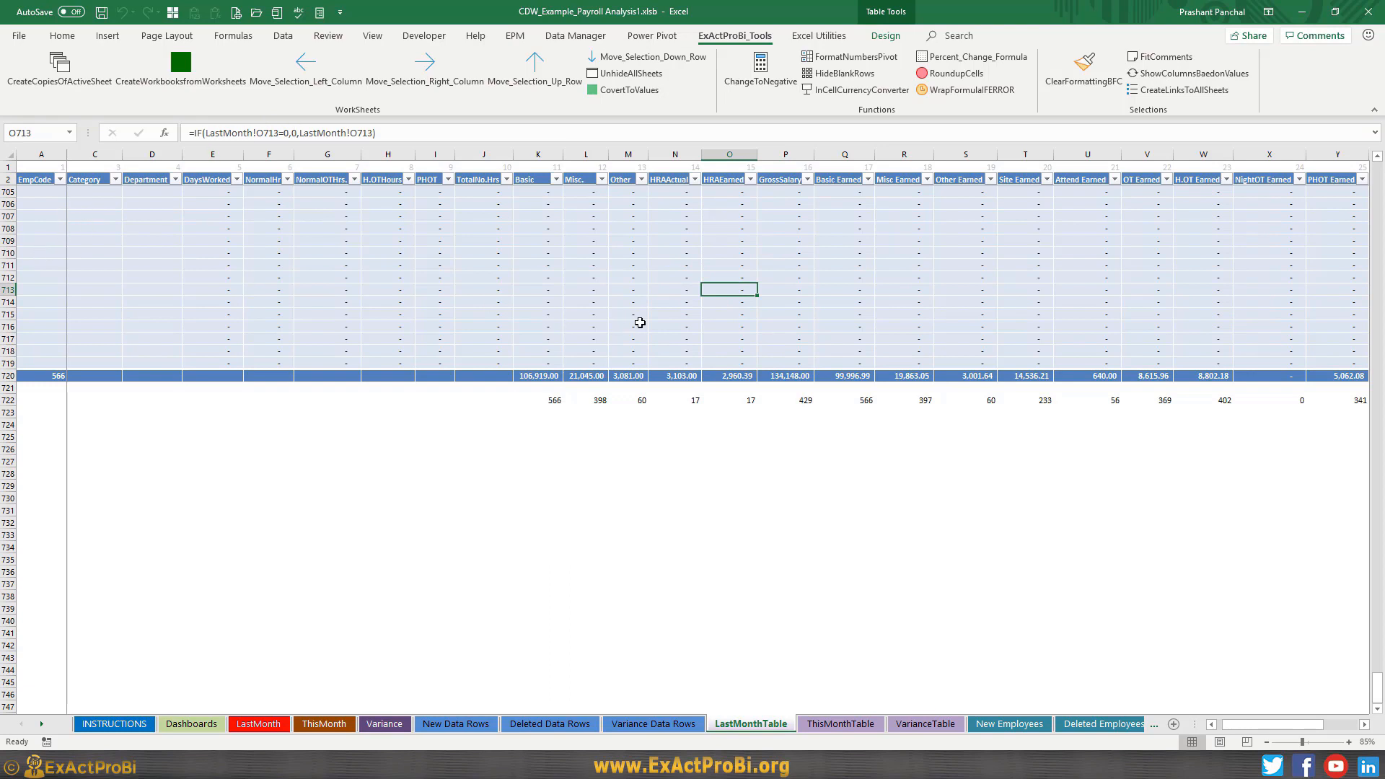
pyautogui.moveTo(733, 228); pyautogui.dragTo(723, 363)
pyautogui.scroll(2, 714, 300)
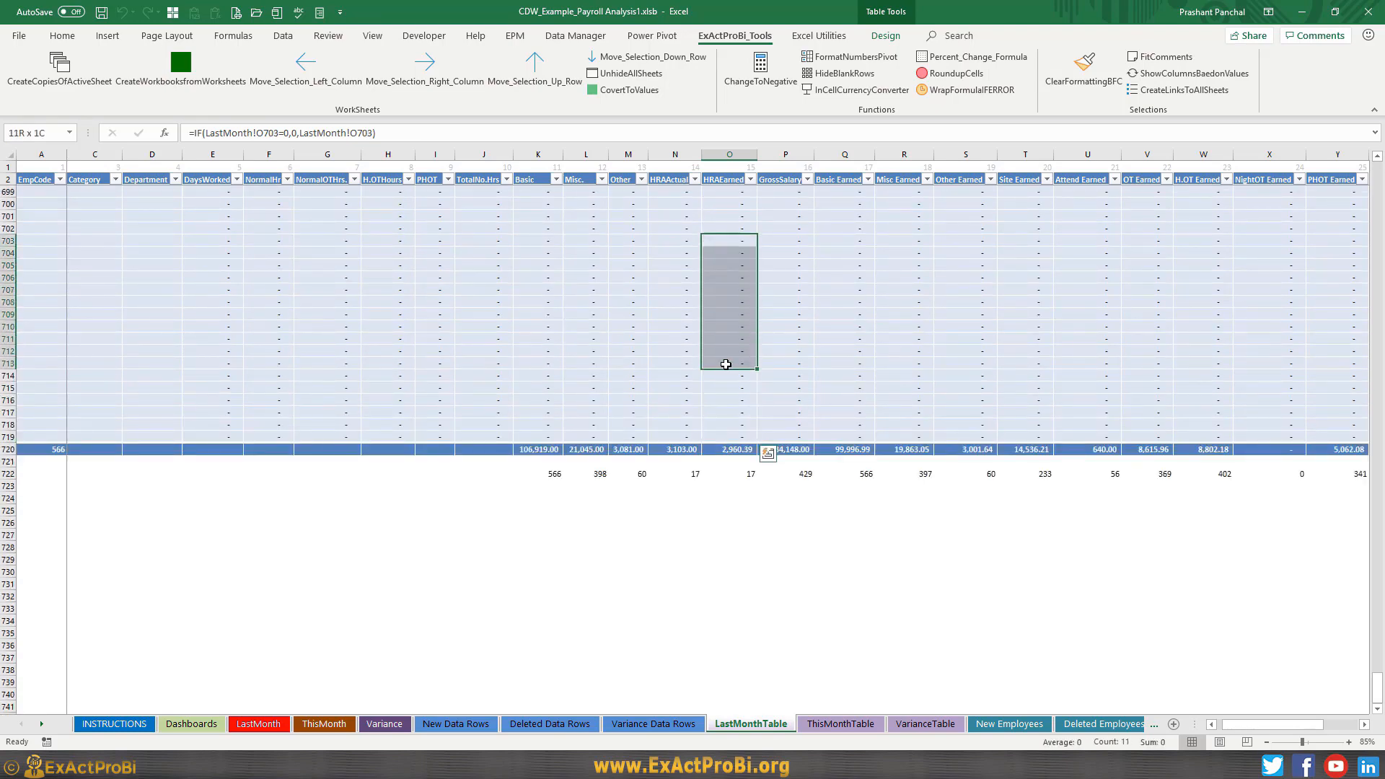
pyautogui.click(729, 477)
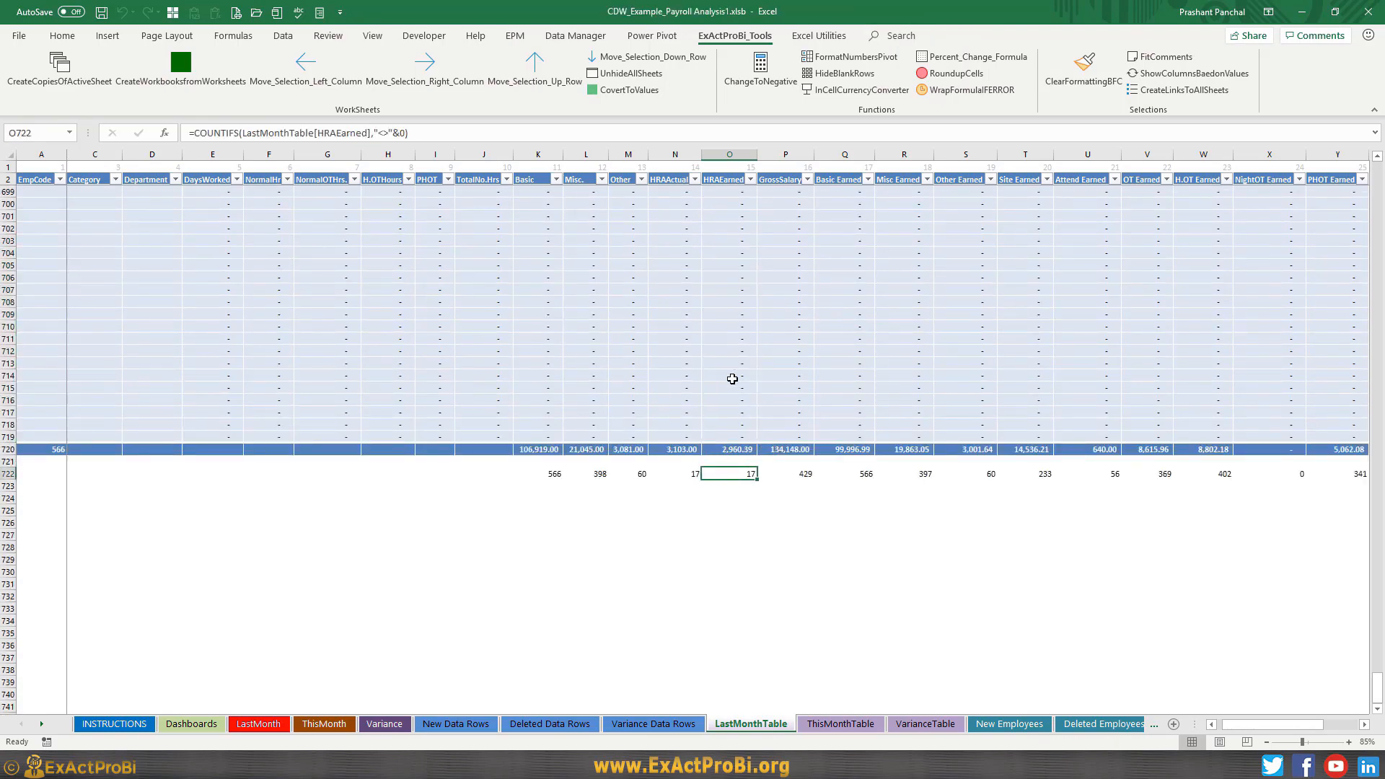
pyautogui.scroll(20, 732, 379)
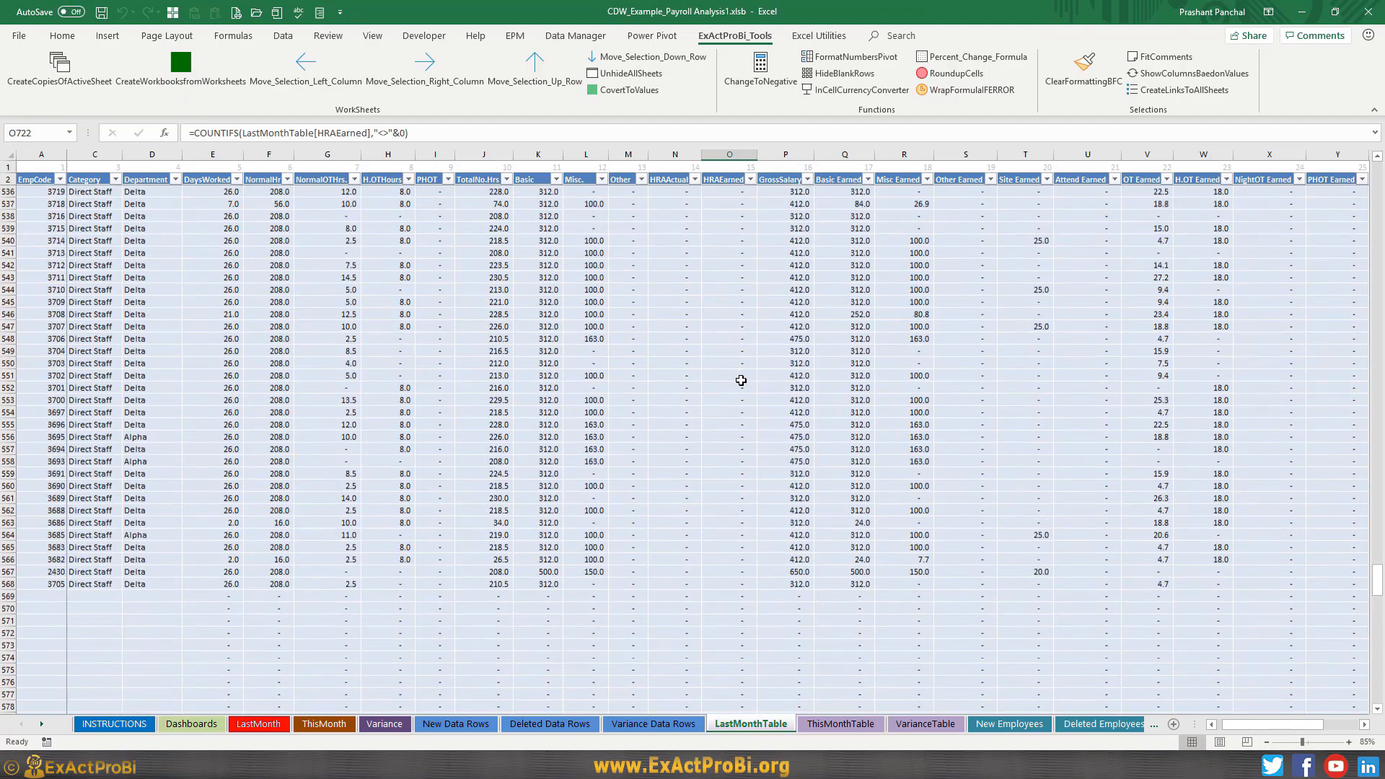
pyautogui.scroll(20, 741, 380)
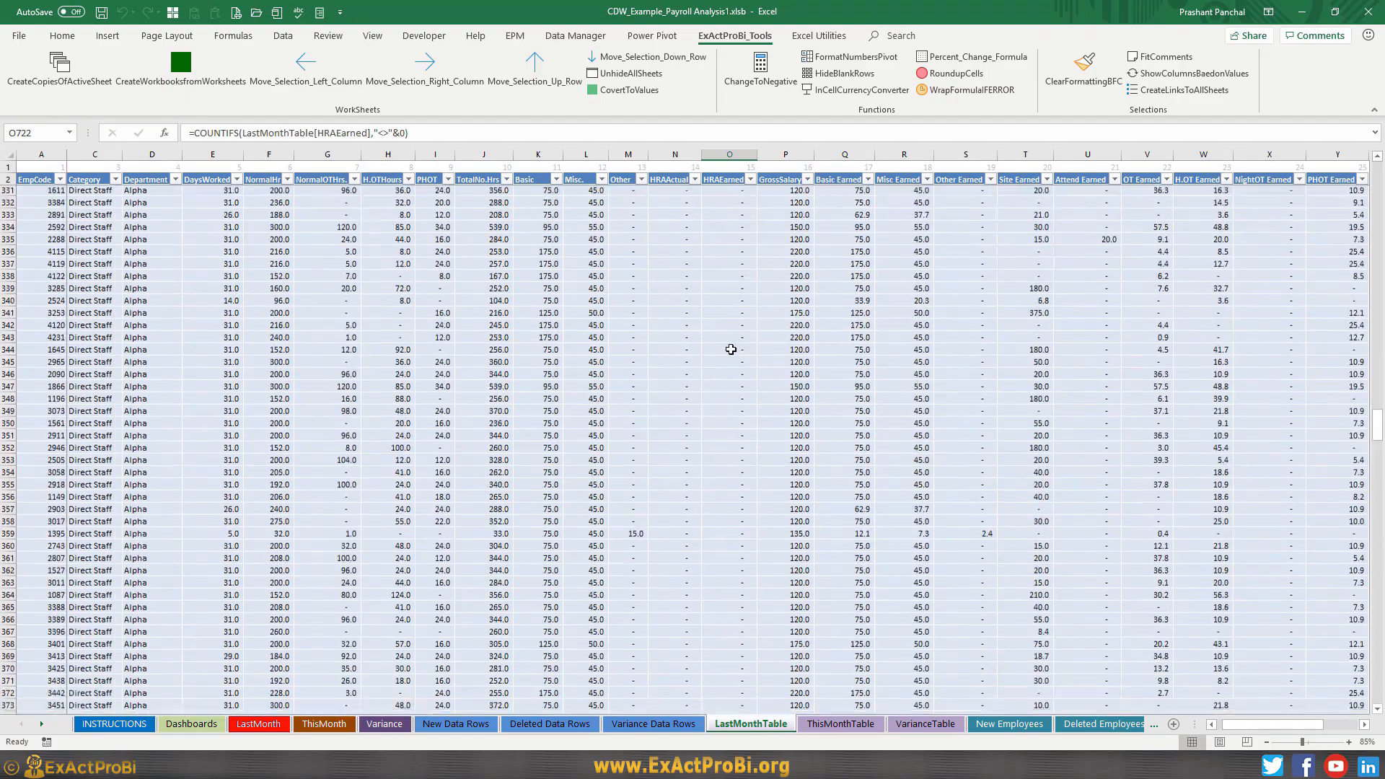
pyautogui.scroll(-20, 731, 349)
pyautogui.moveTo(736, 209); pyautogui.dragTo(740, 586)
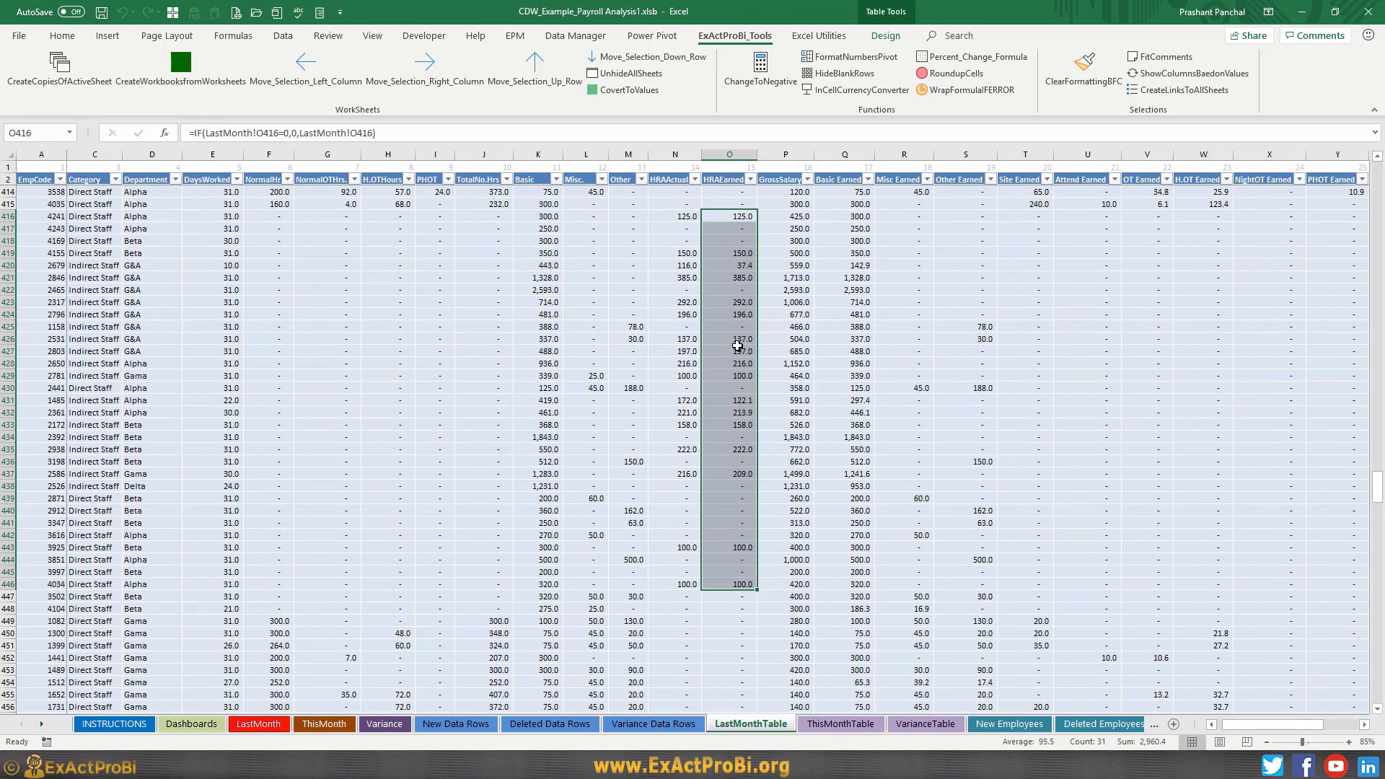
pyautogui.scroll(-20, 647, 402)
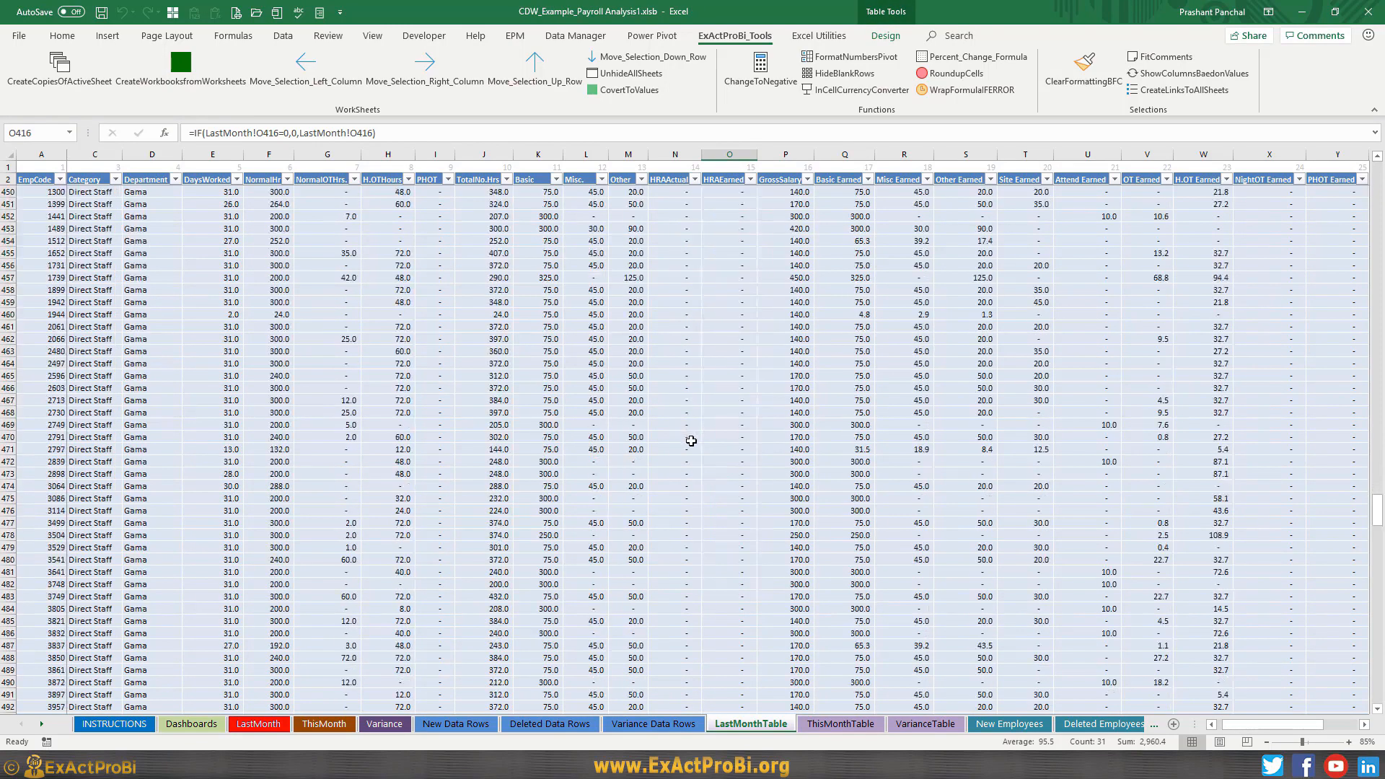
pyautogui.scroll(-20, 709, 466)
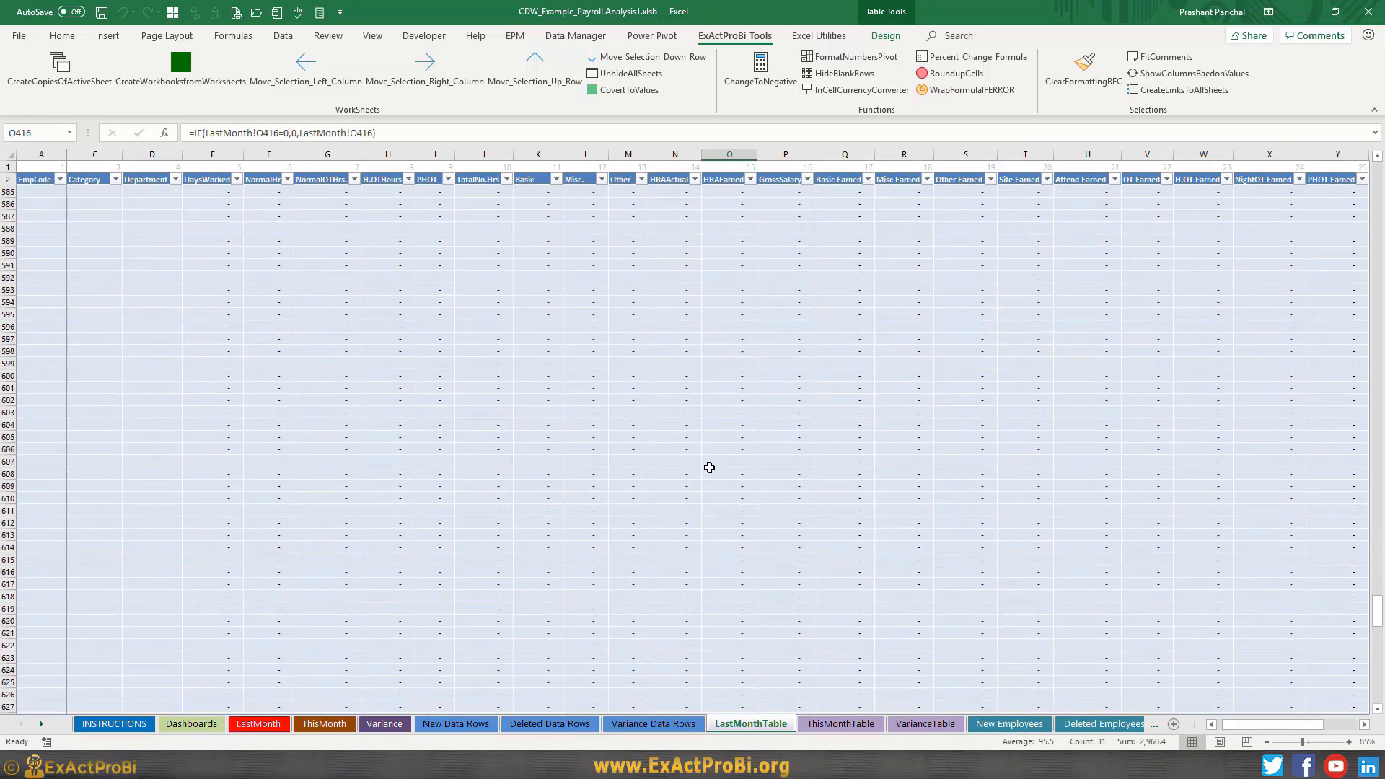
# - Examine the COUNTIFS formula in O722 closely, highlighting its LastMonthTable[HRAEarned] criteria range and leaving it unchanged
pyautogui.doubleClick(737, 548)
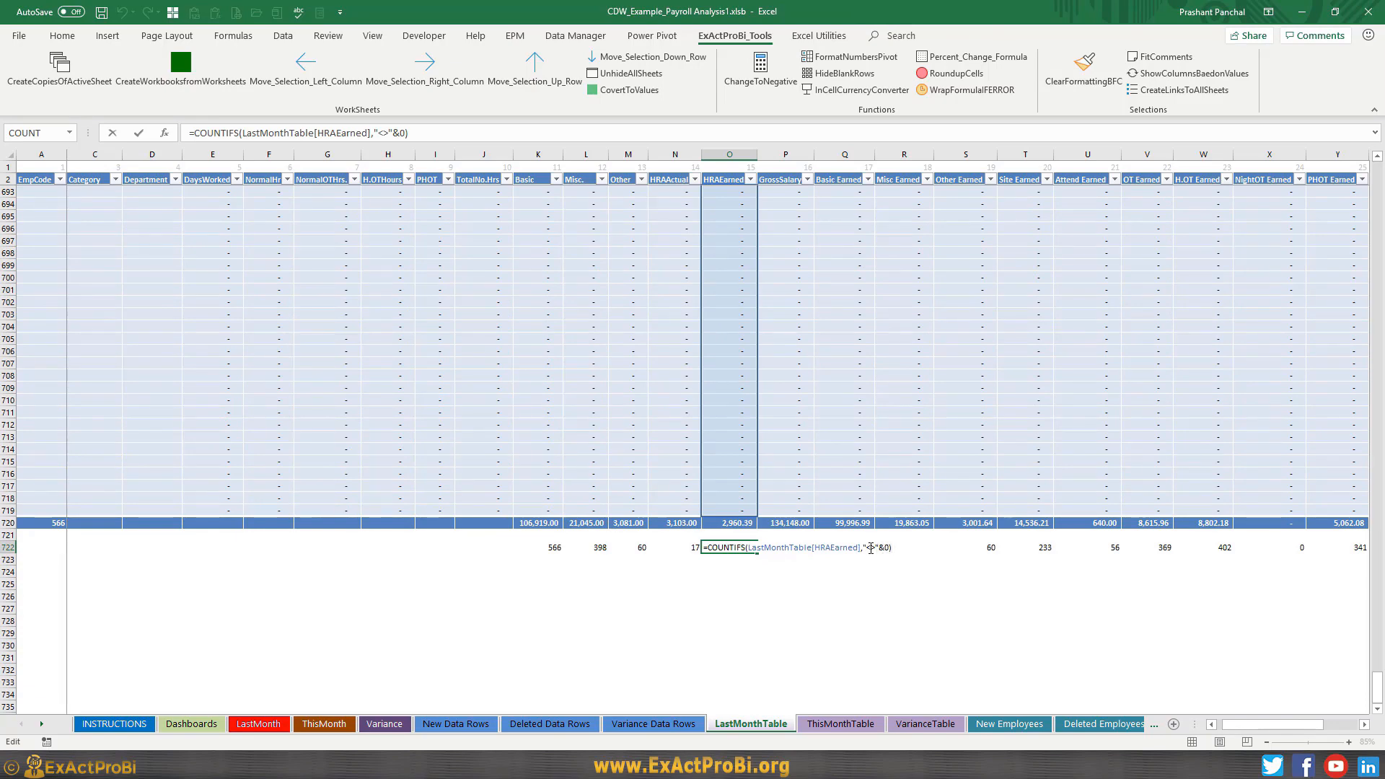
pyautogui.press('Escape')
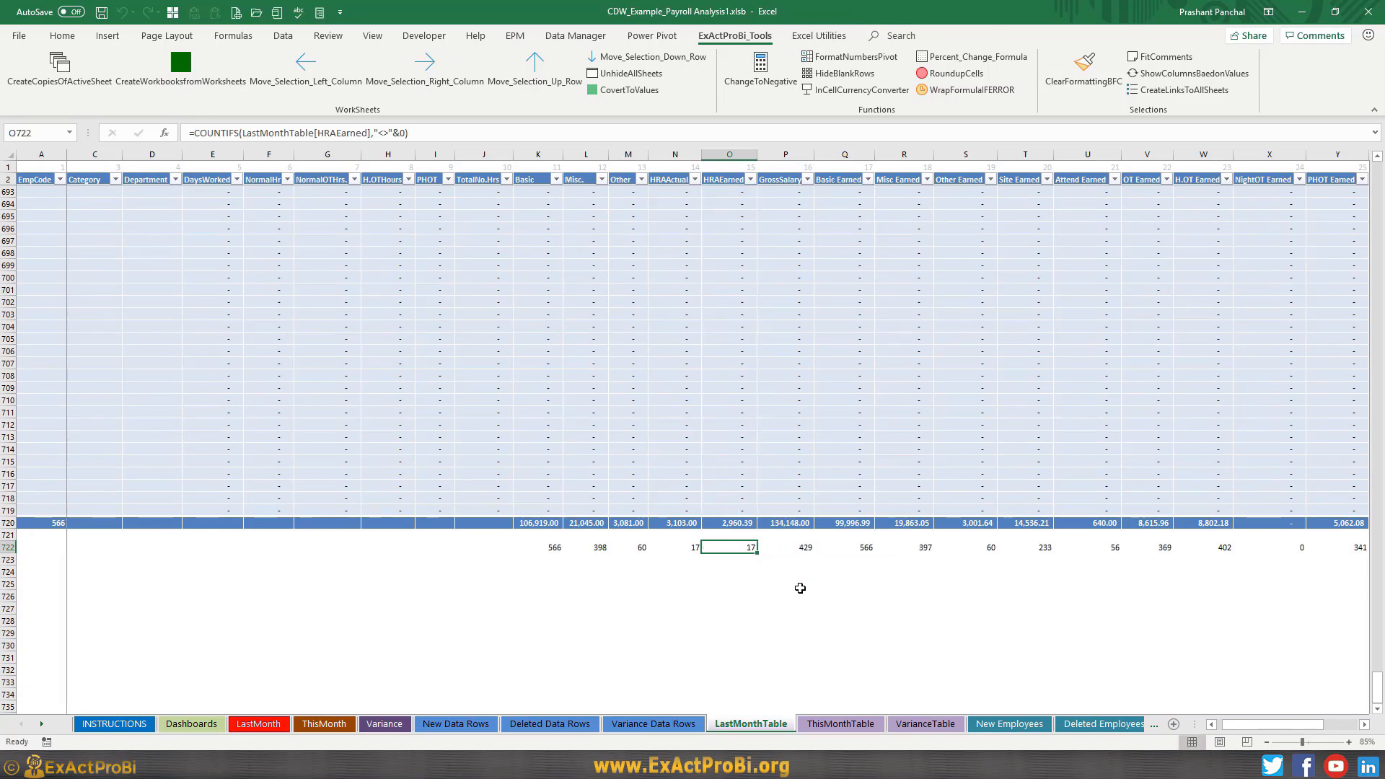
pyautogui.keyDown('ctrl'); pyautogui.scroll(2, 801, 588); pyautogui.keyUp('ctrl')
pyautogui.scroll(-3, 899, 577)
pyautogui.press('F2')
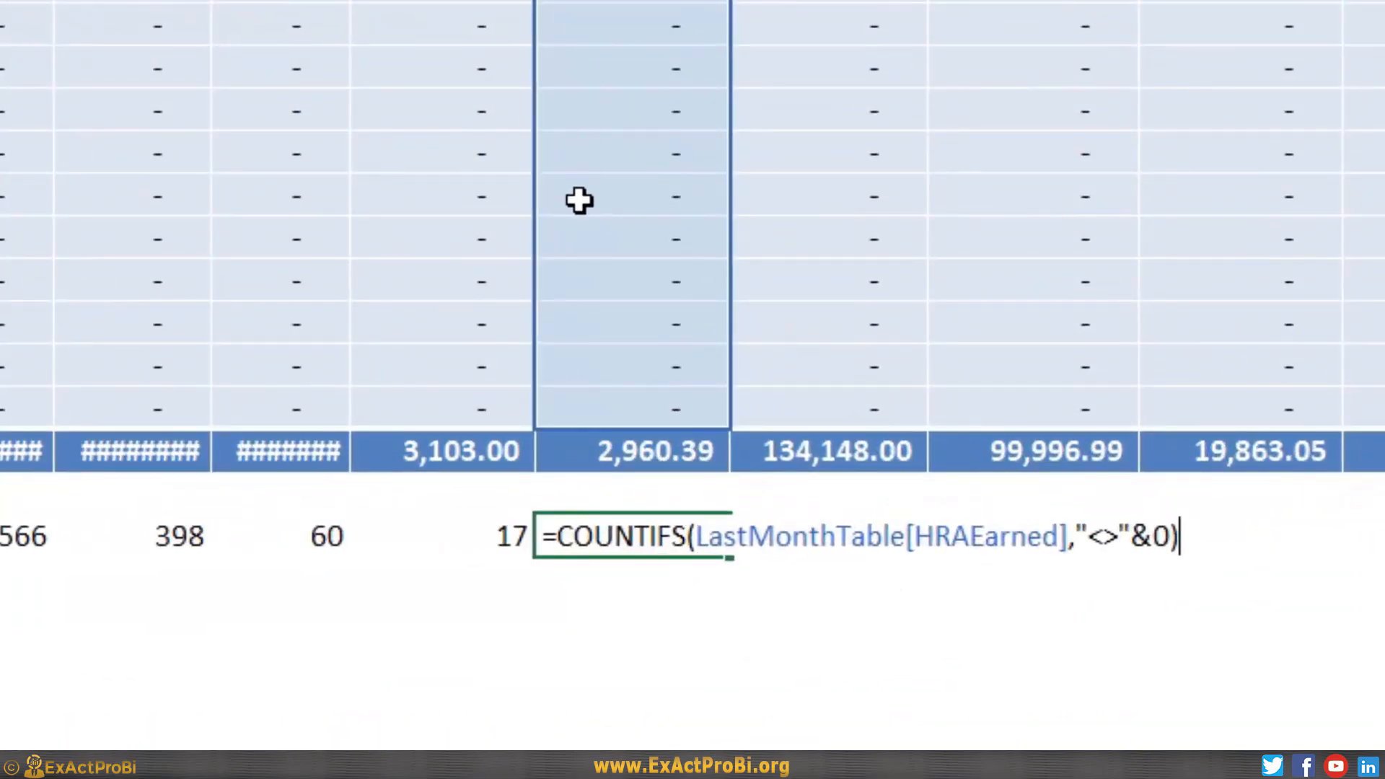
pyautogui.click(798, 536)
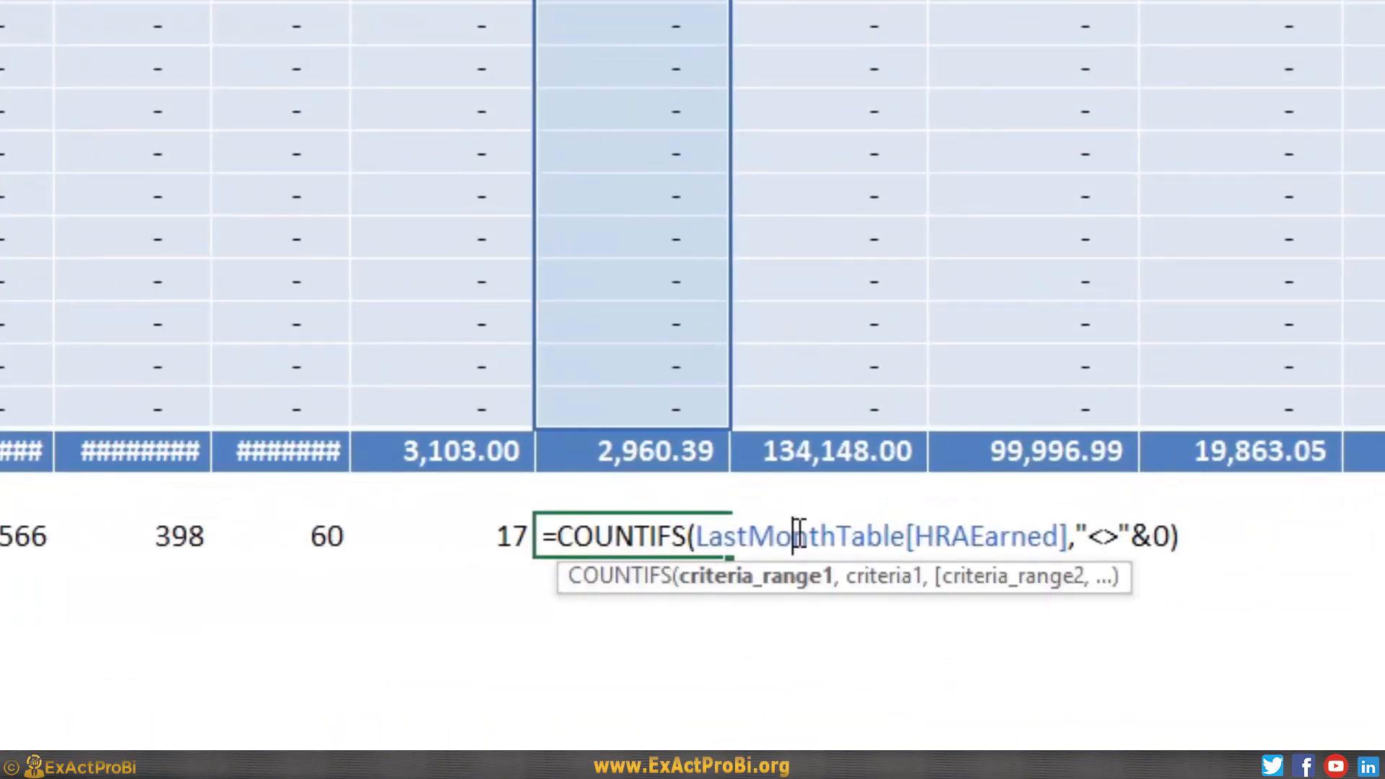
pyautogui.click(751, 577)
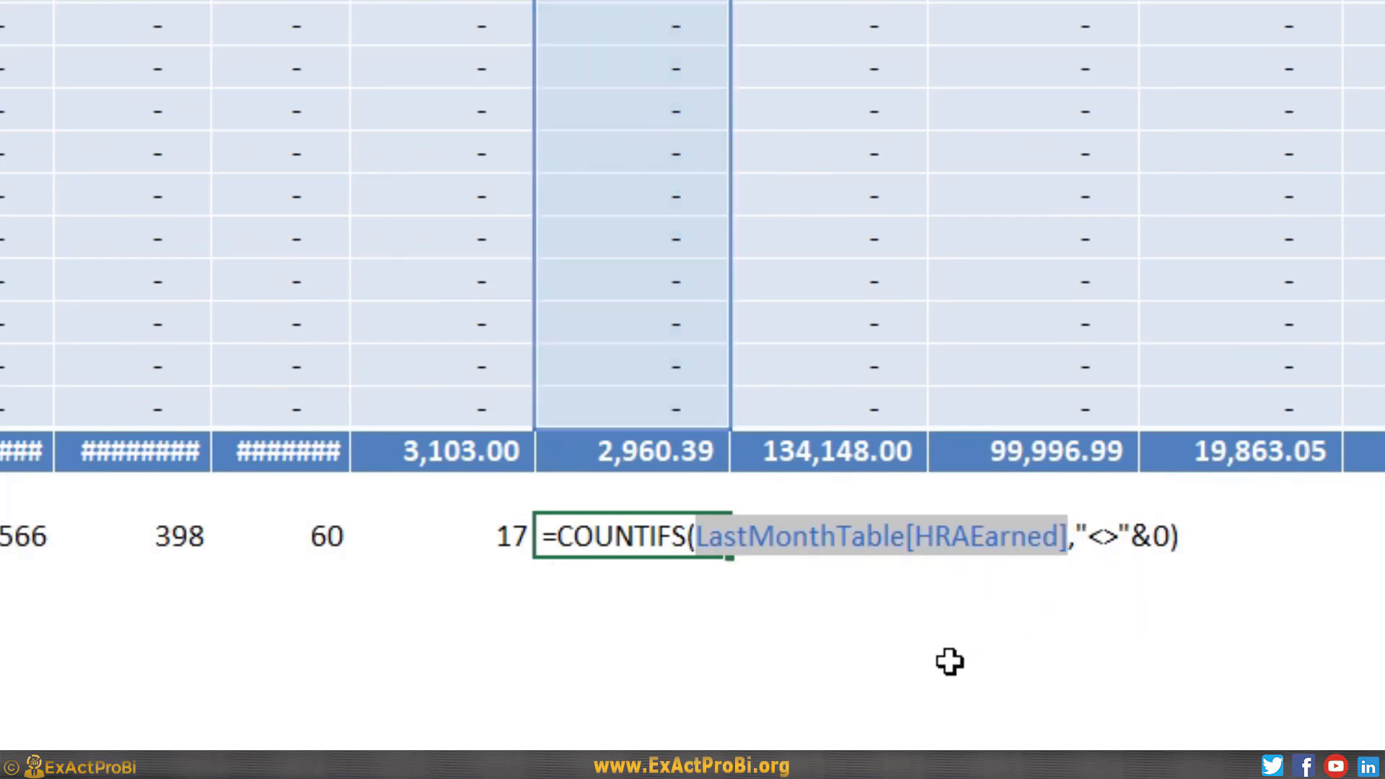
pyautogui.press('Escape')
pyautogui.doubleClick(634, 526)
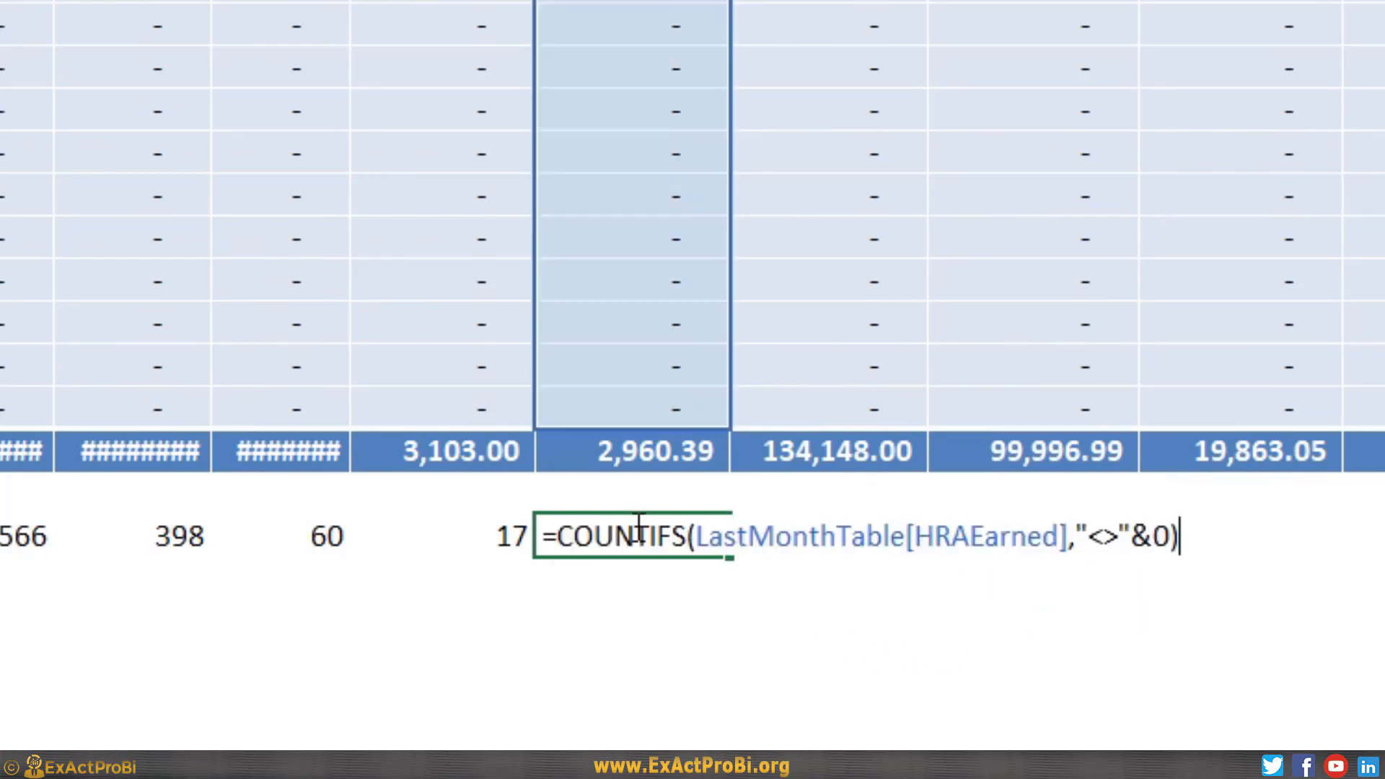
pyautogui.press('Escape')
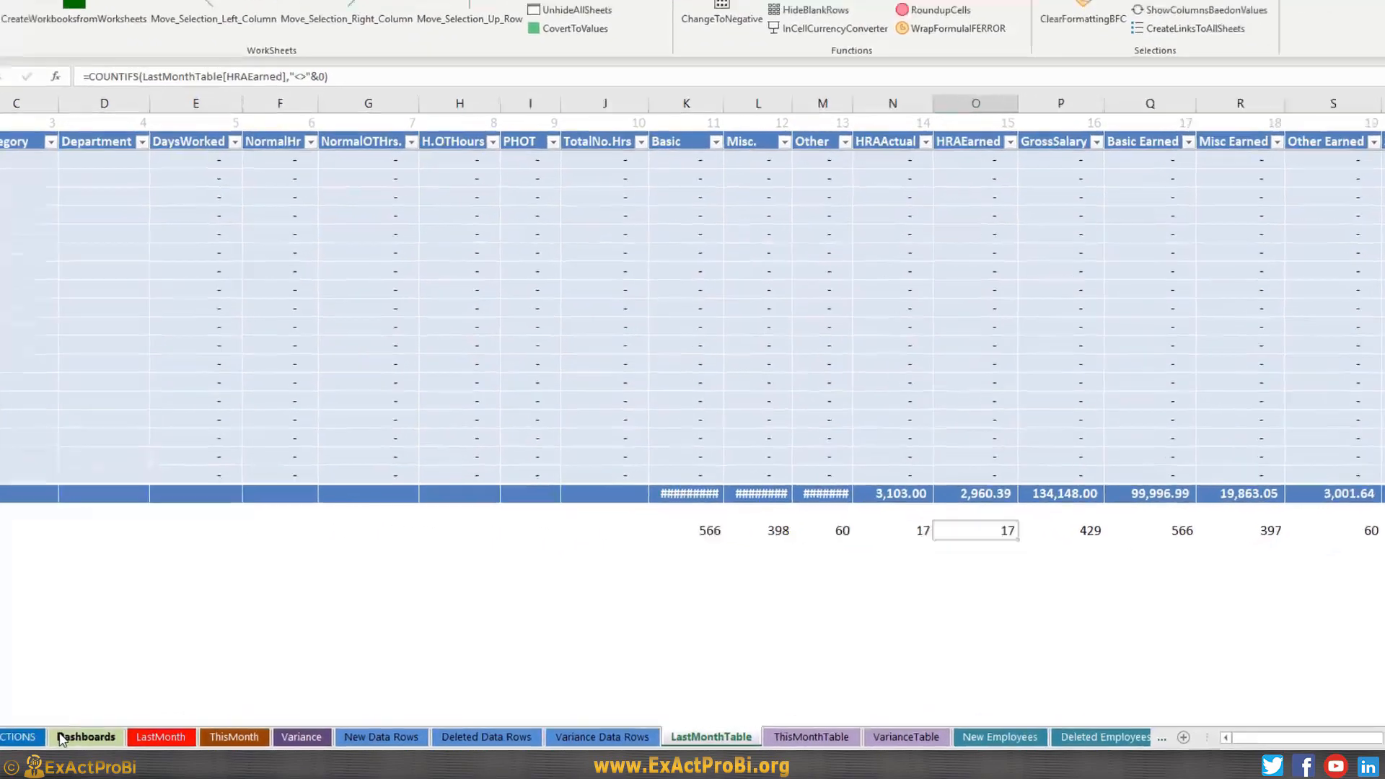
# - Return to the Dashboards sheet and highlight the LastMonthTable[Department] criteria range in B21's COUNTIFS, leaving the formula unchanged
pyautogui.click(183, 724)
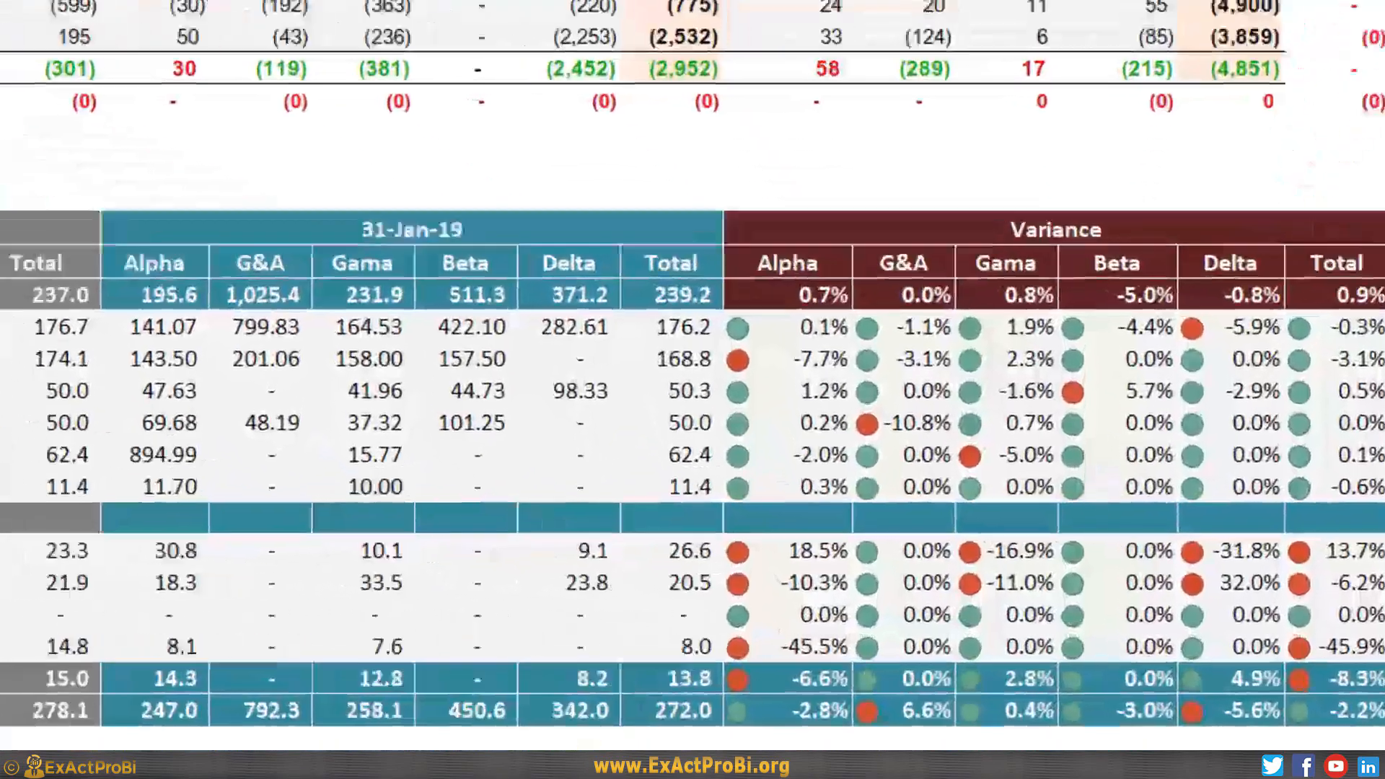
pyautogui.press('F2')
pyautogui.click(825, 336)
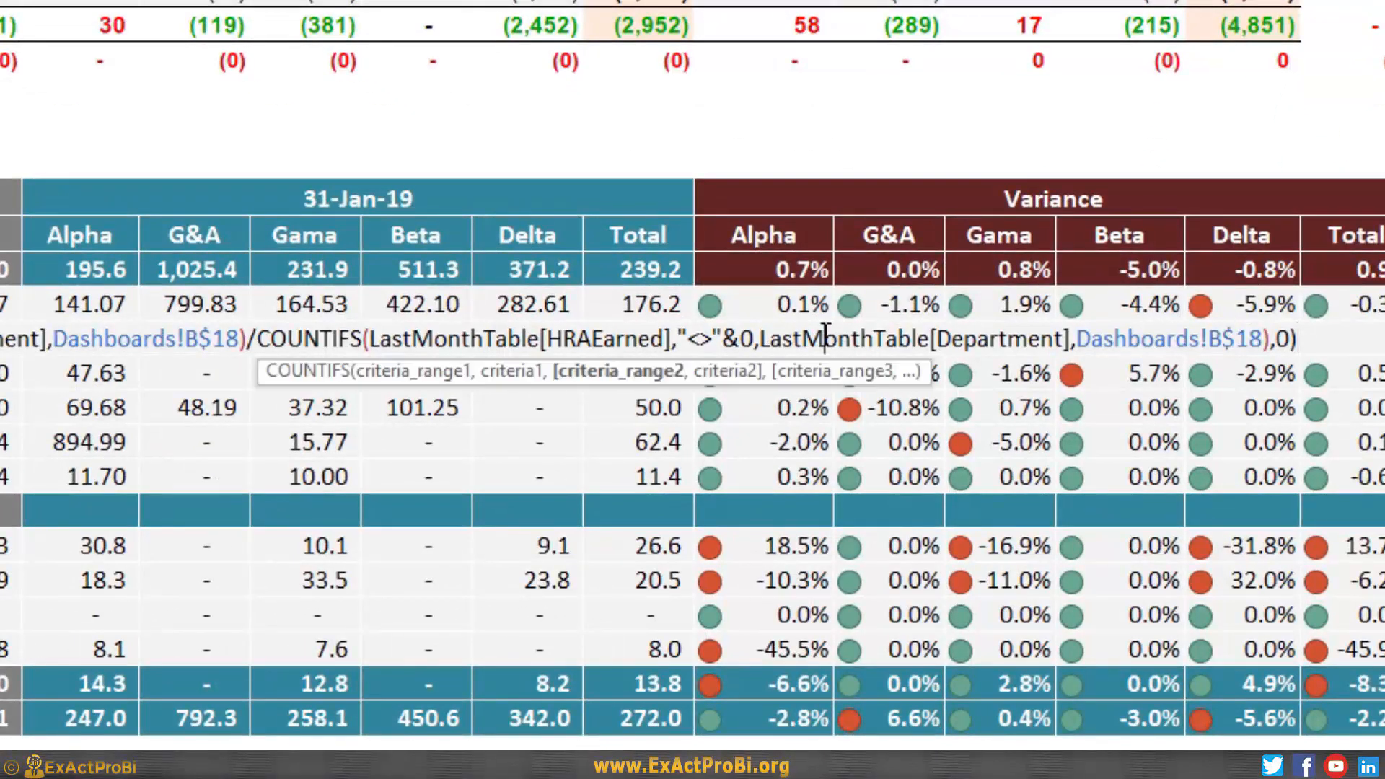
pyautogui.click(615, 373)
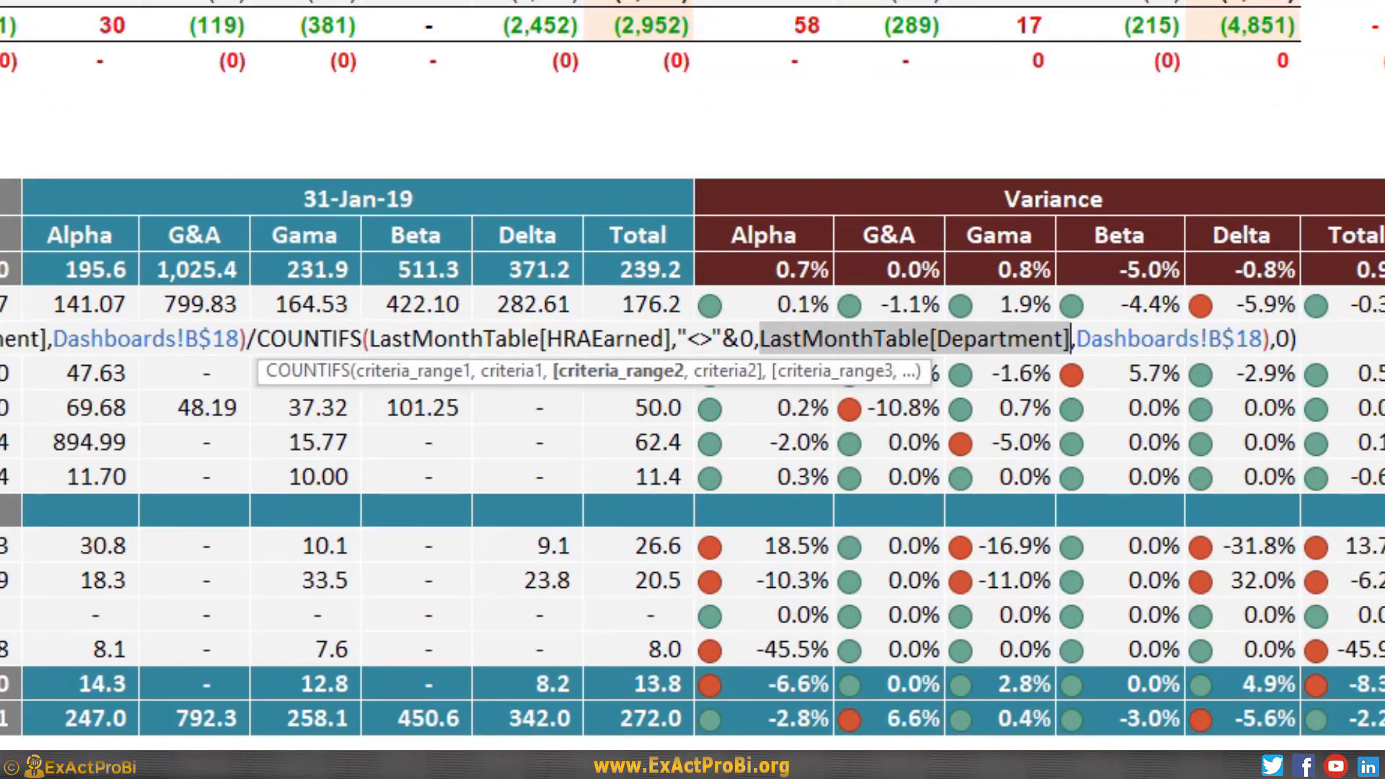
pyautogui.press('Escape')
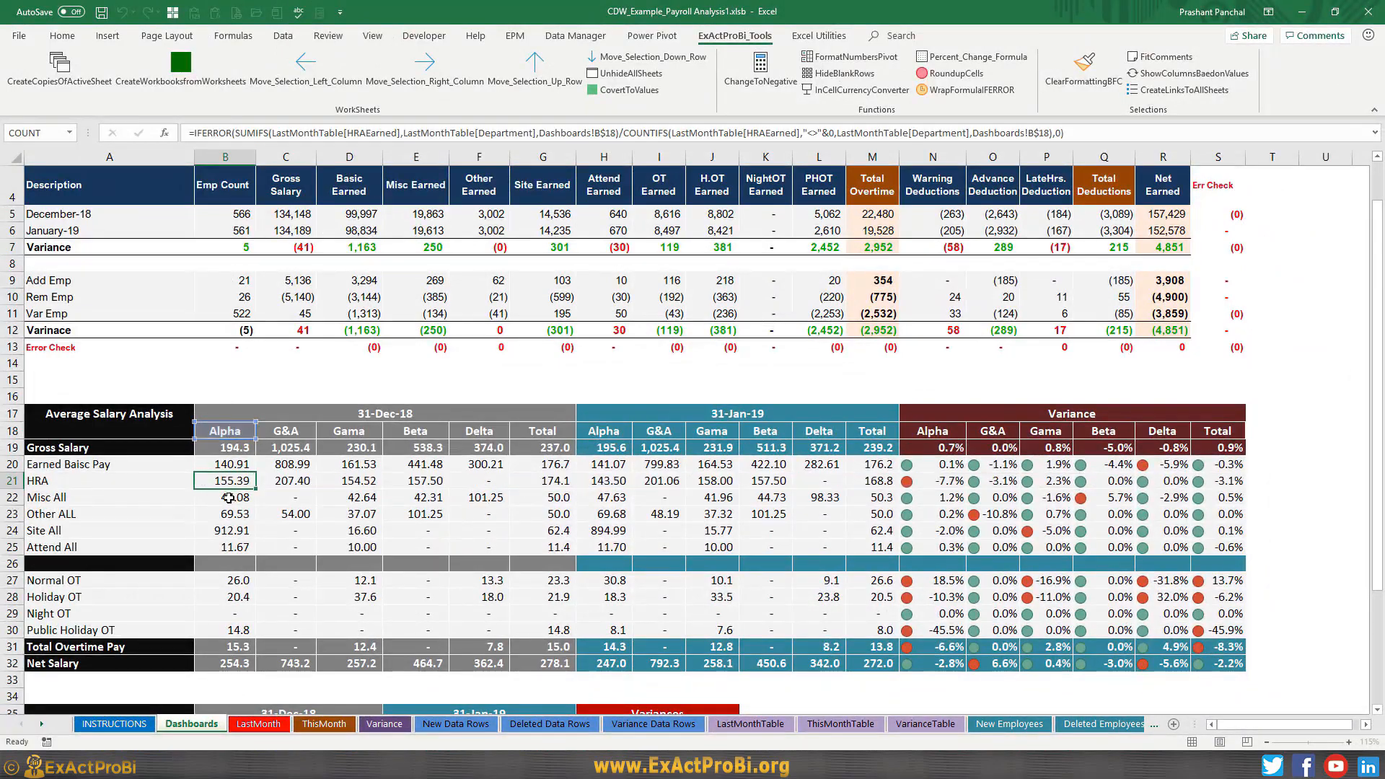
# - Evaluate only the COUNTIFS portion of the HRA formula in B21, and discard the evaluation to keep the formula
pyautogui.press('F2')
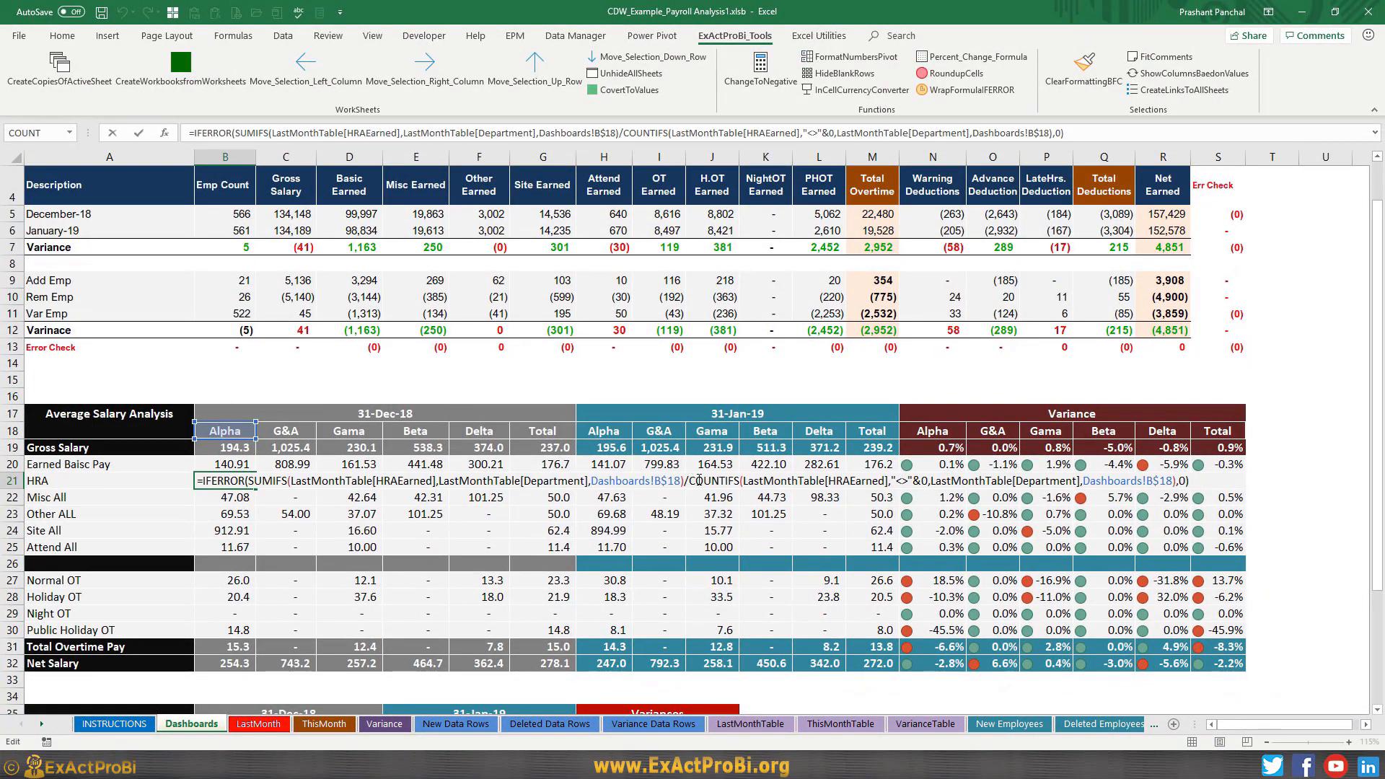
pyautogui.moveTo(687, 481); pyautogui.dragTo(1179, 482)
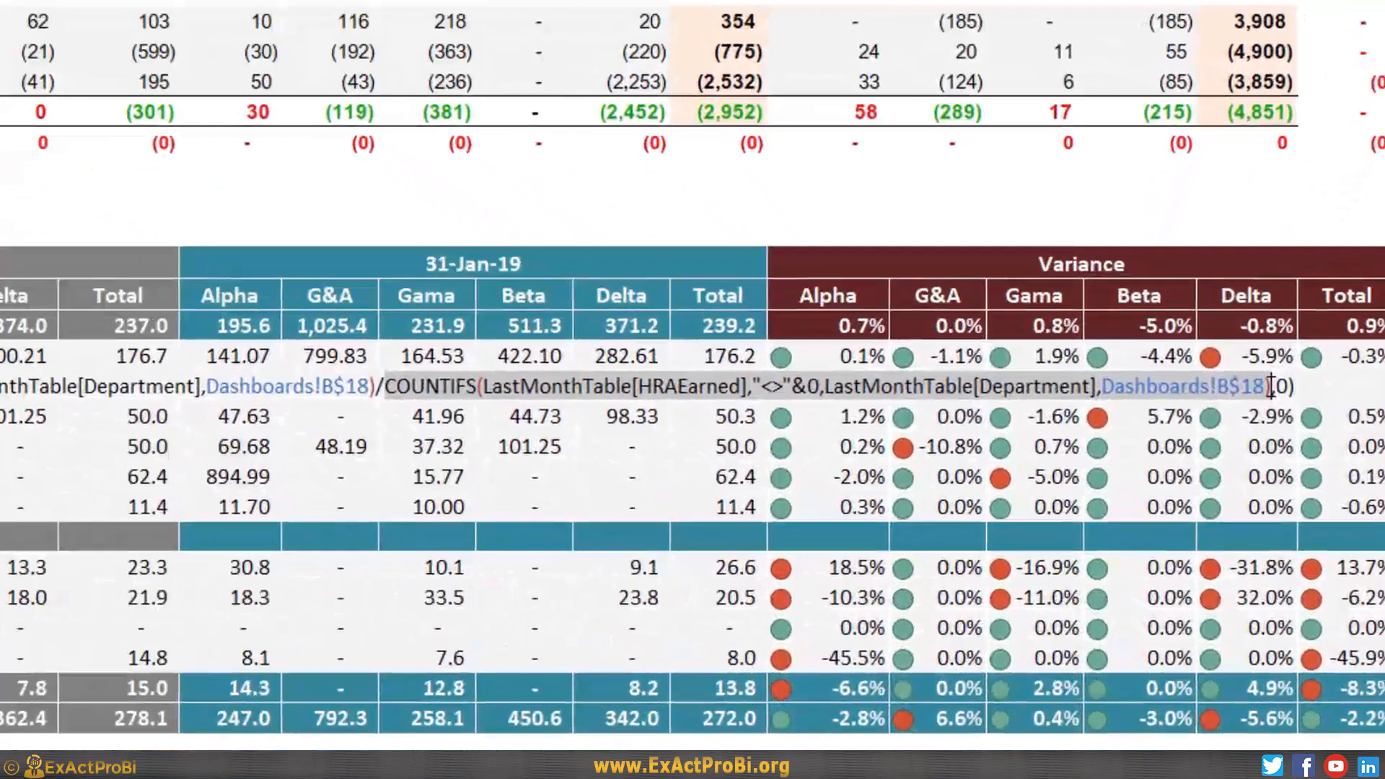
pyautogui.press('F9')
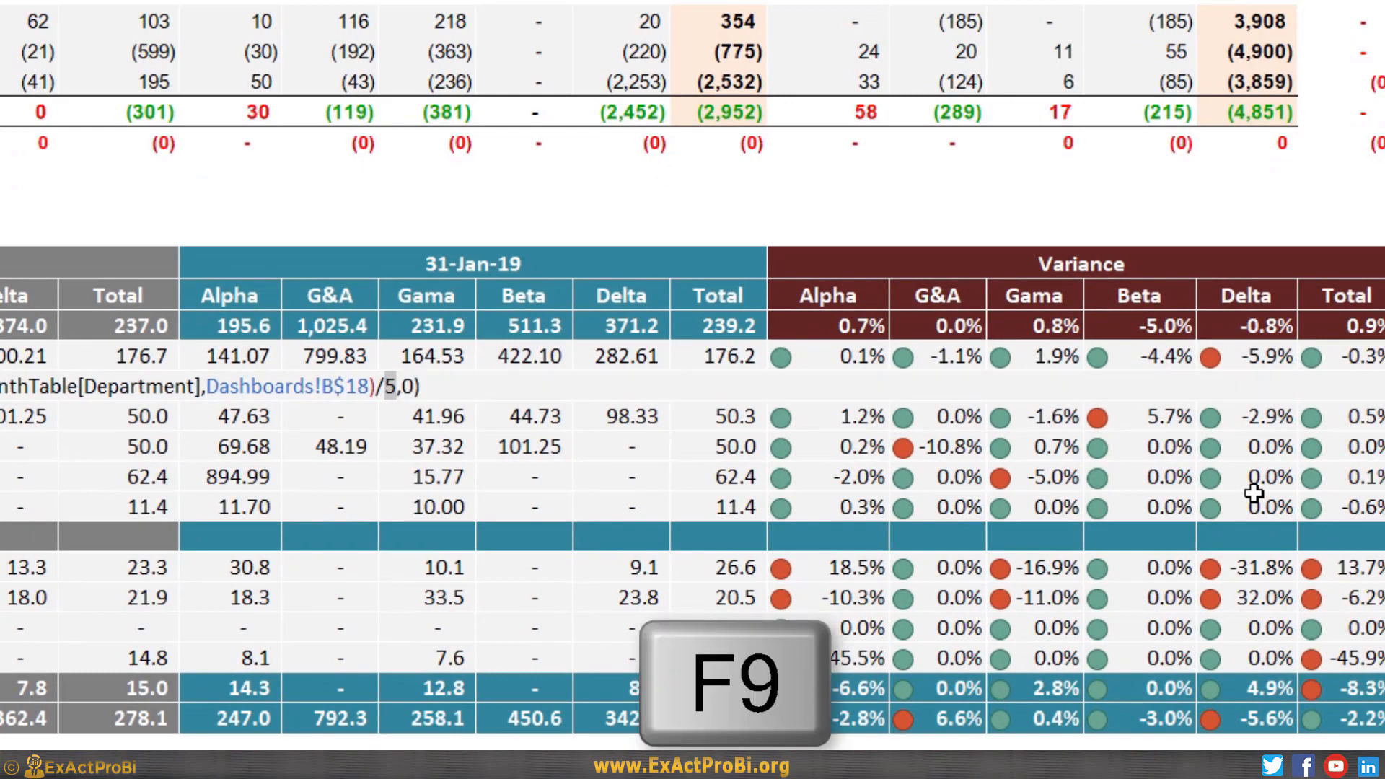
pyautogui.press('Escape')
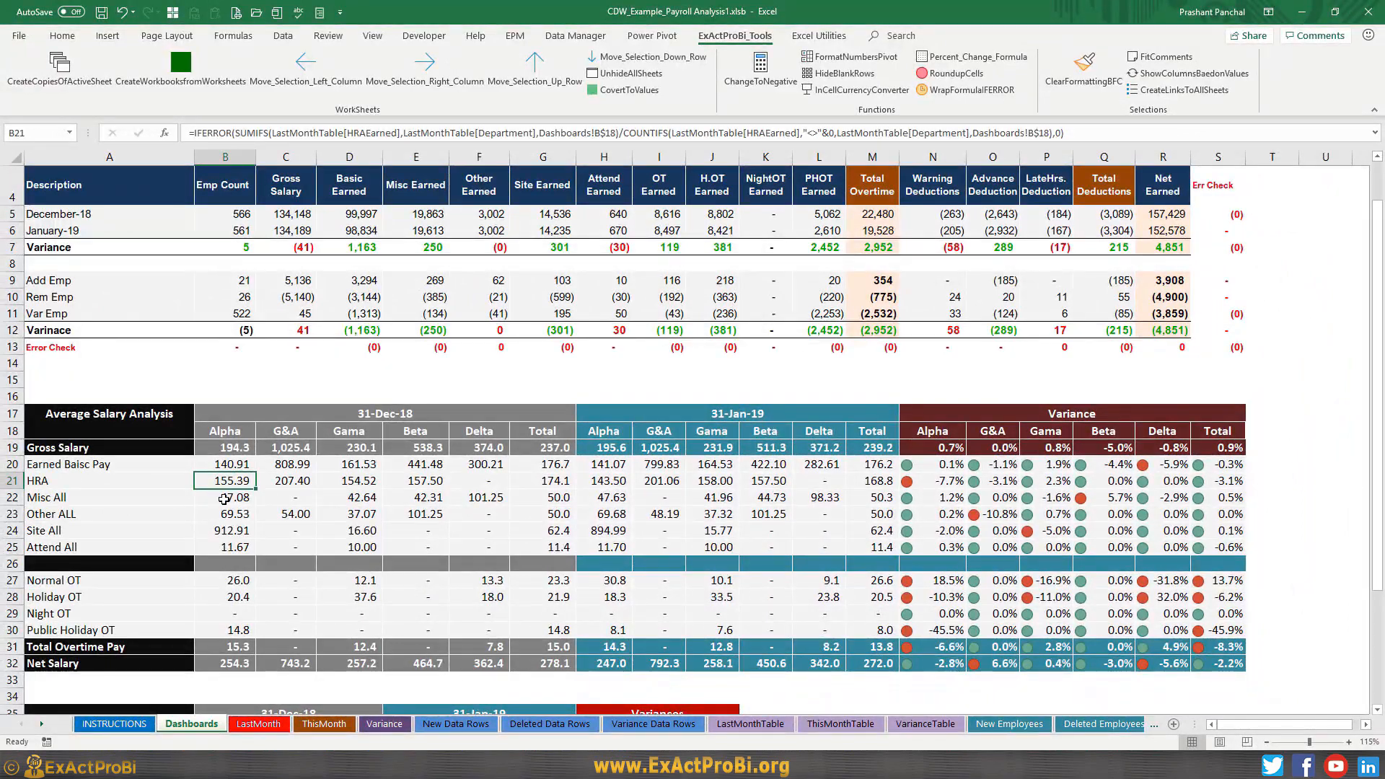
# - Compare the average formulas for Alpha Misc All in B22 and Earned Basic Pay in B20 and C20
pyautogui.click(224, 498)
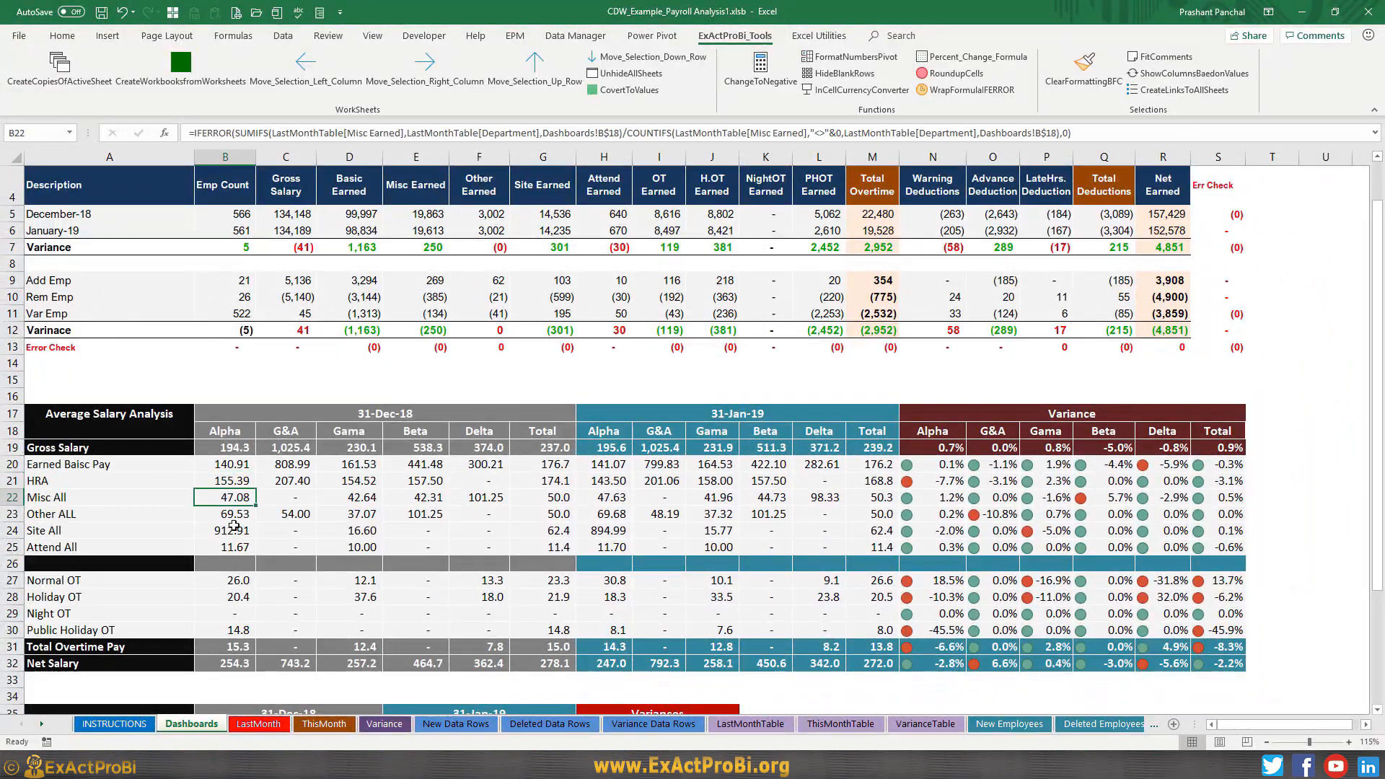
pyautogui.click(218, 466)
pyautogui.click(287, 465)
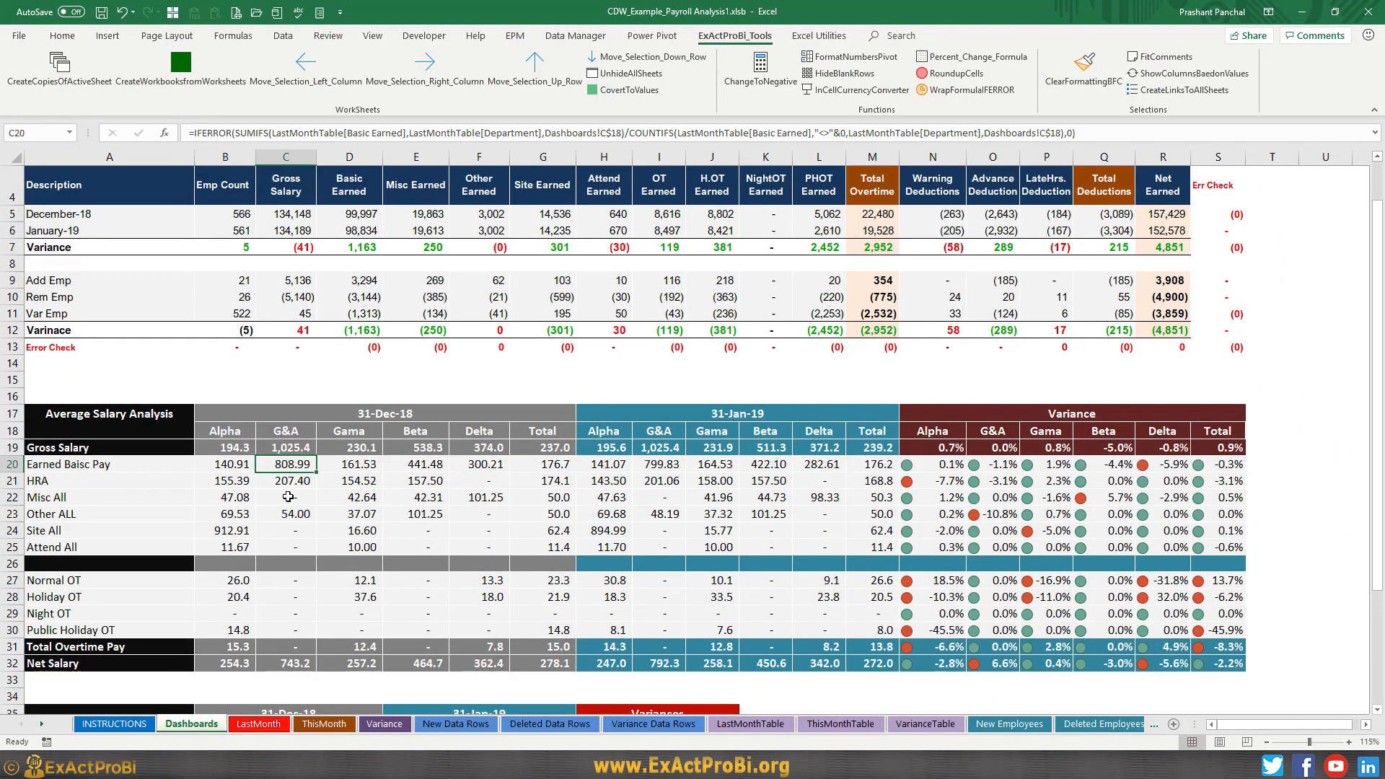
# - Review the salary component labels in A20:A25 and inspect the G&A HRA average formula in C21, leaving it unchanged
pyautogui.click(288, 498)
pyautogui.doubleClick(283, 513)
pyautogui.click(97, 511)
pyautogui.click(60, 533)
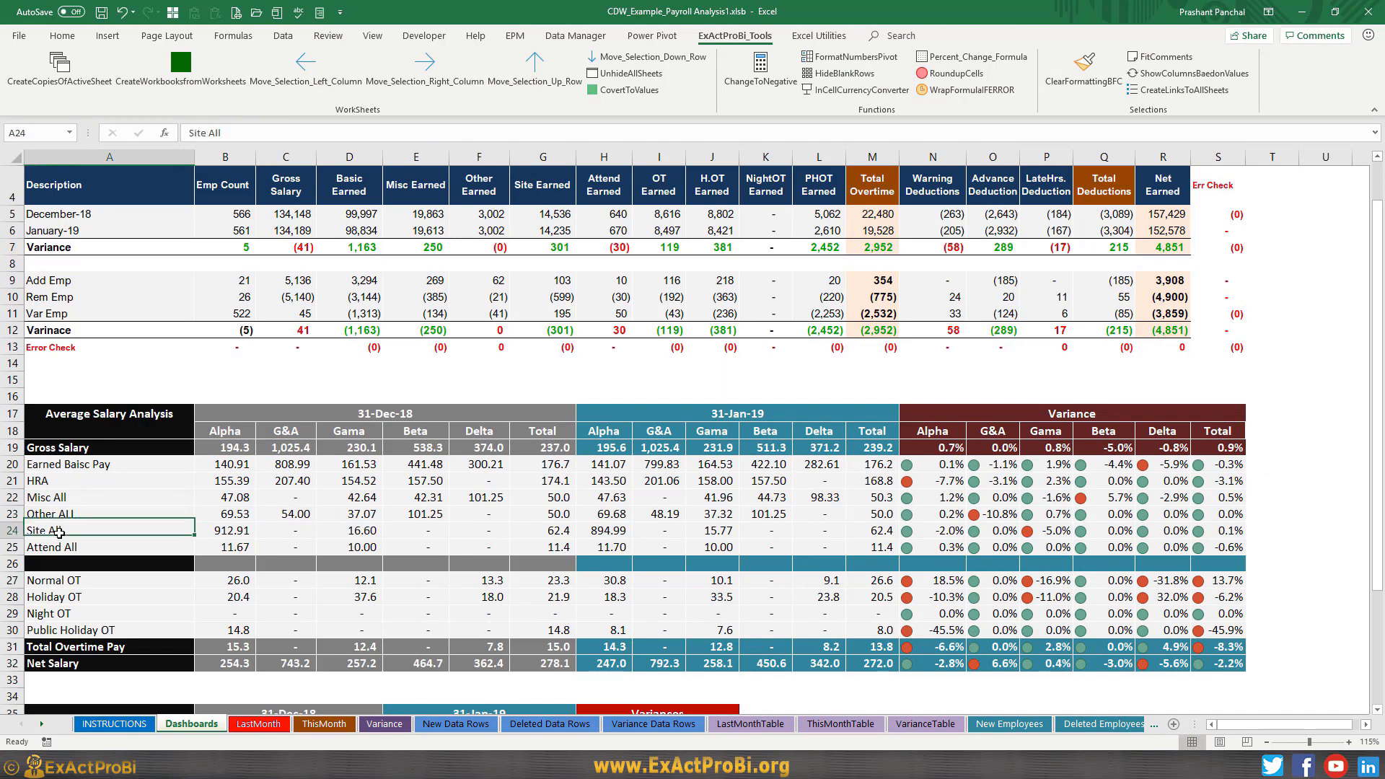
pyautogui.click(62, 547)
pyautogui.moveTo(60, 469); pyautogui.dragTo(71, 547)
pyautogui.doubleClick(282, 480)
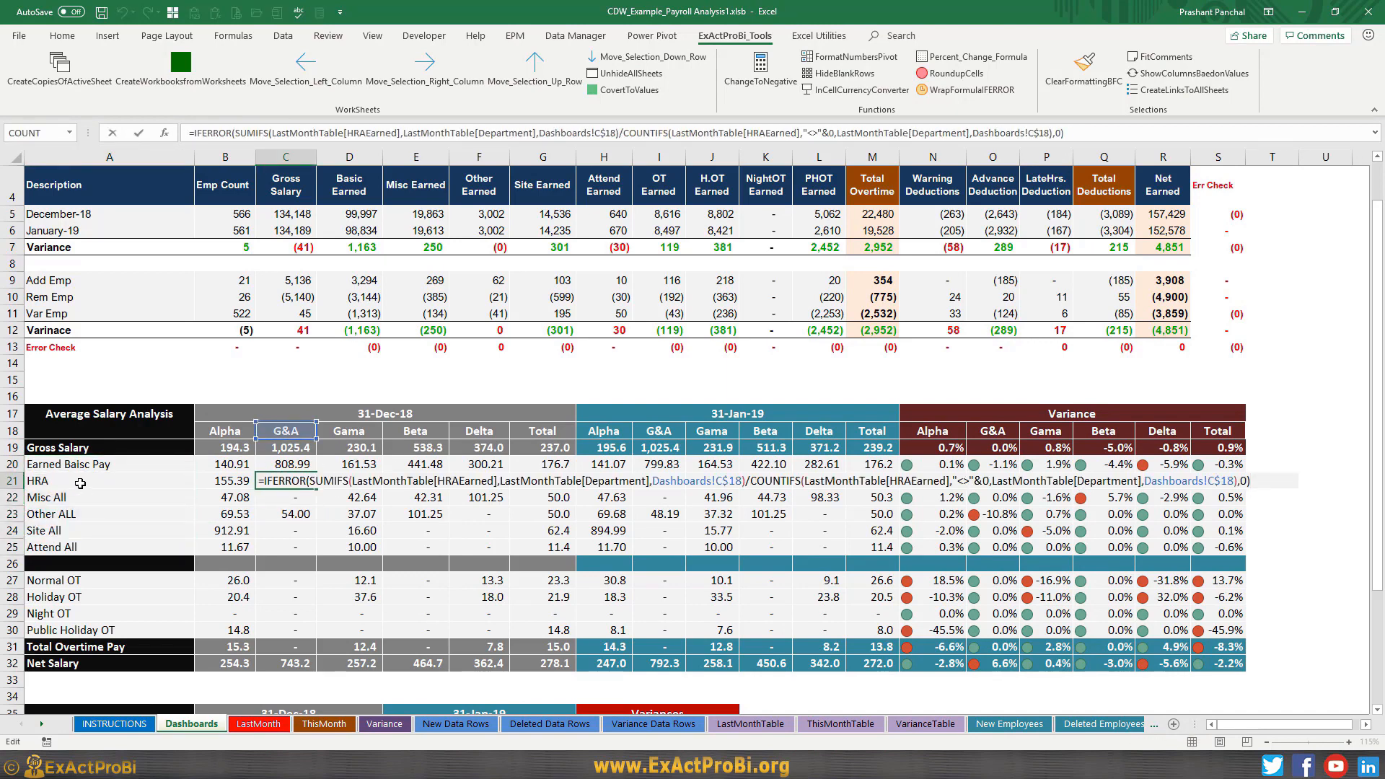
pyautogui.press('Escape')
# - Inspect the December Gama average formulas for Earned Basic Pay in D20 and Other ALL in D23, leaving both unchanged
pyautogui.click(374, 468)
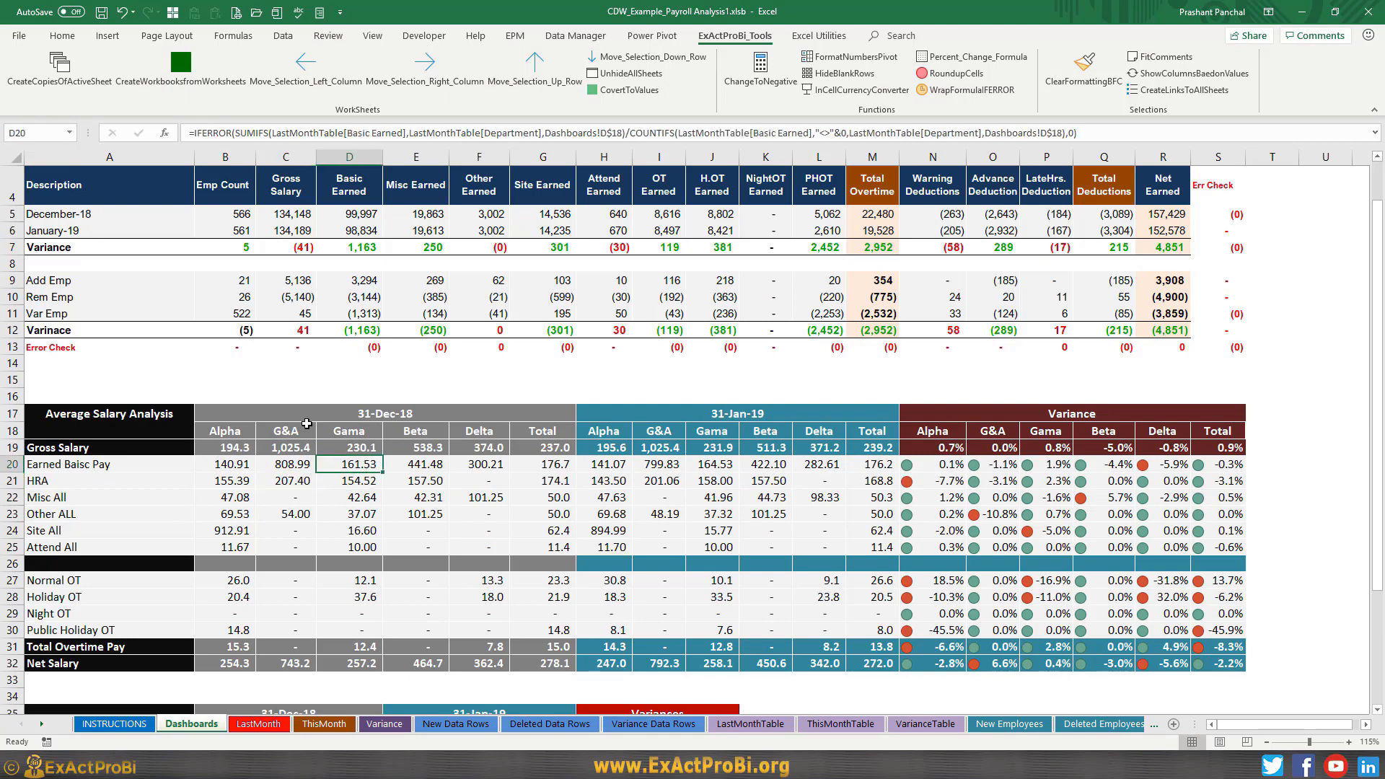
pyautogui.doubleClick(367, 466)
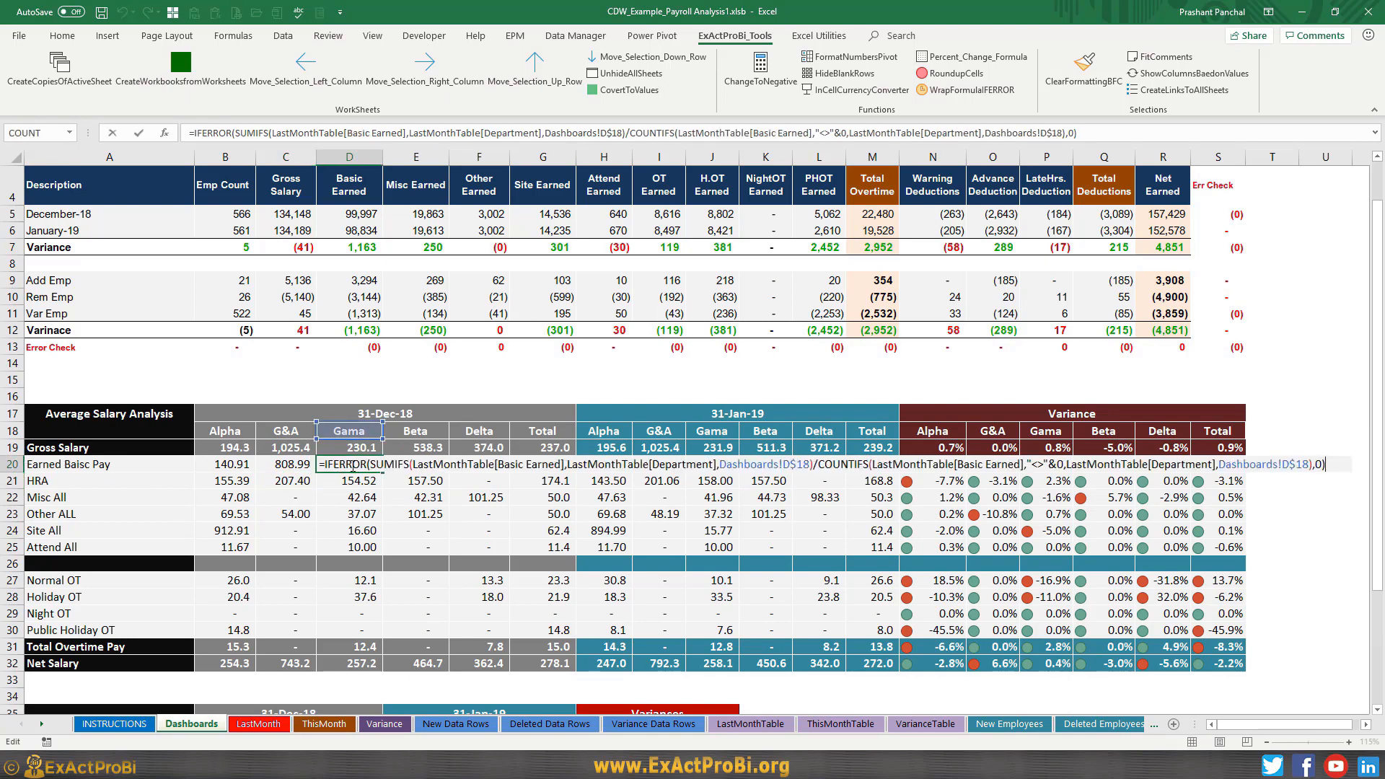
pyautogui.click(138, 467)
pyautogui.click(359, 470)
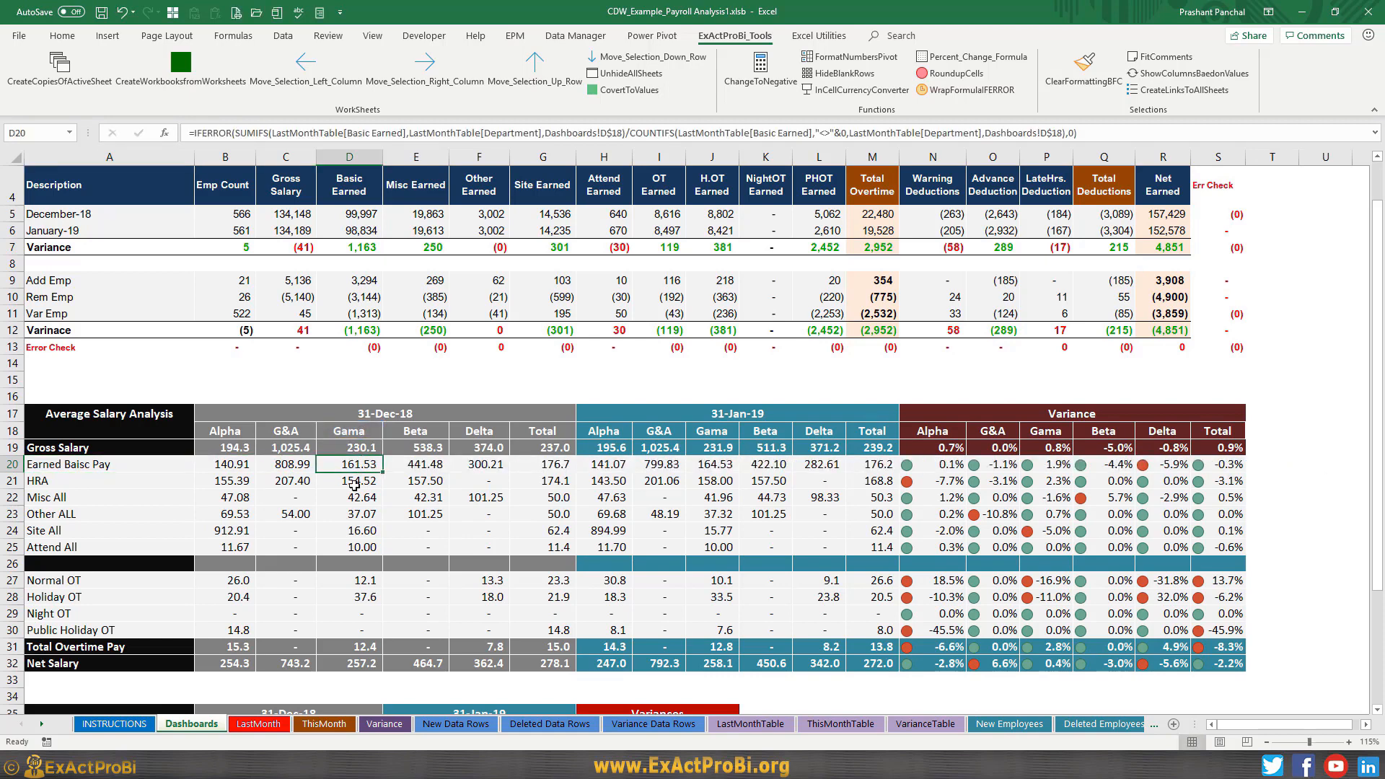
pyautogui.doubleClick(353, 515)
pyautogui.press('Return')
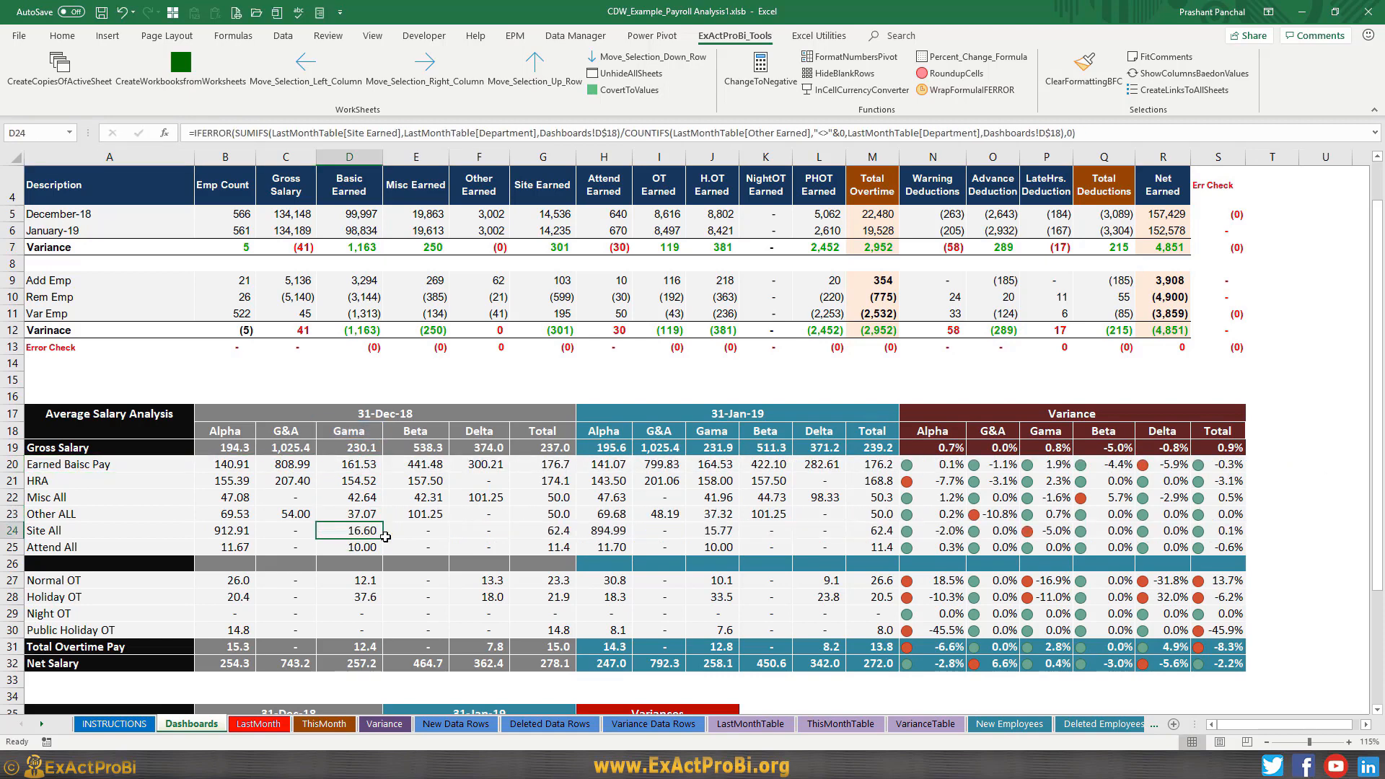
# - Examine the 31-Jan-19 department averages, inspecting the ThisMonthTable formulas for Gama HRA in J21 and Alpha Earned Basic Pay in H20
pyautogui.click(643, 464)
pyautogui.click(811, 464)
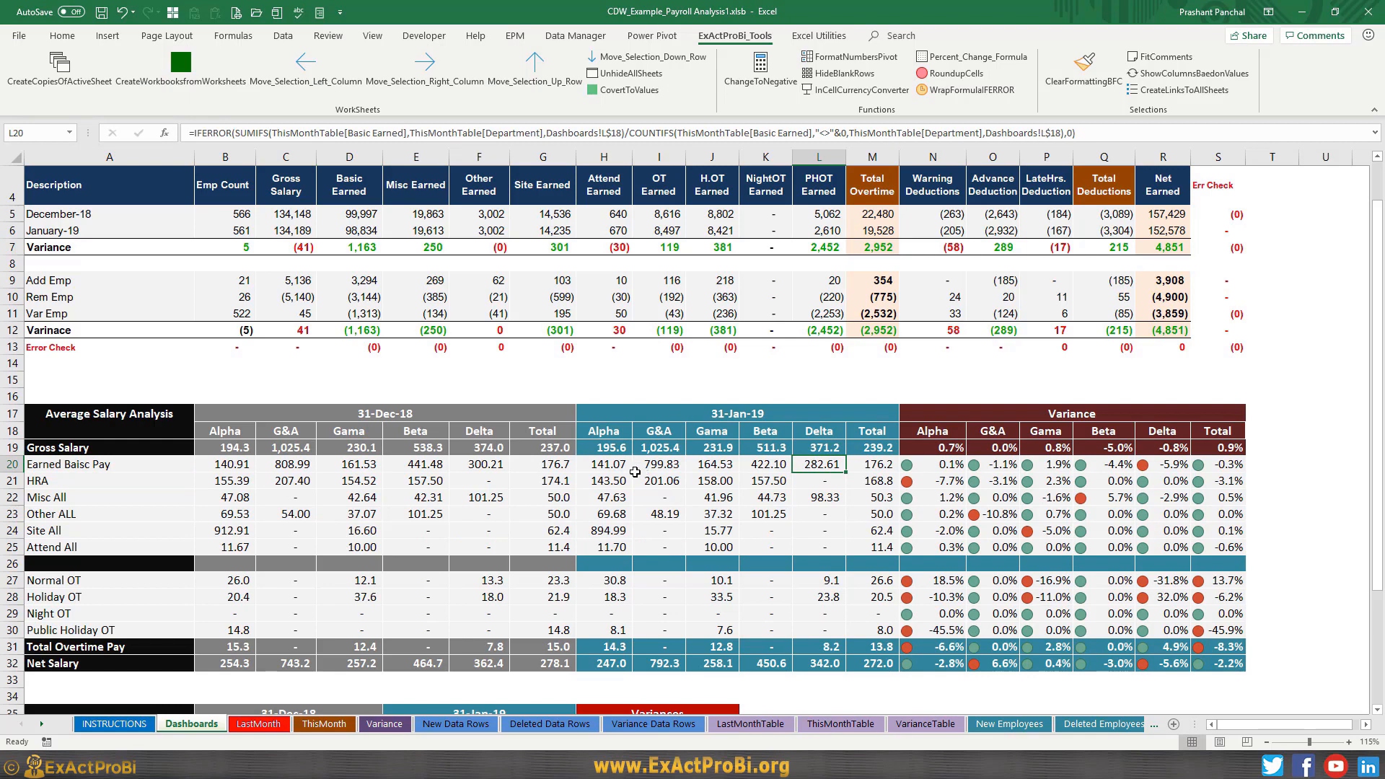
pyautogui.moveTo(612, 460); pyautogui.dragTo(870, 531)
pyautogui.click(723, 414)
pyautogui.click(411, 463)
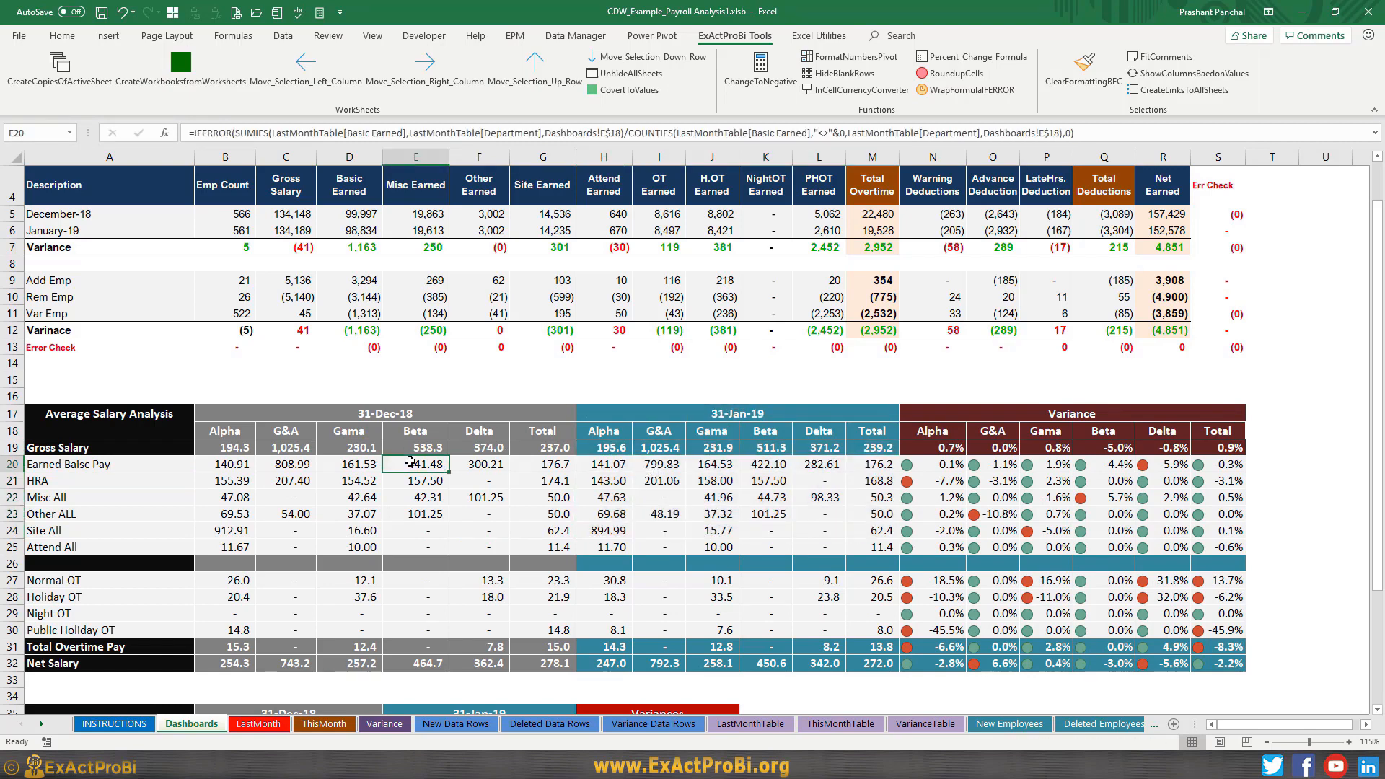
pyautogui.click(688, 487)
pyautogui.press('F2')
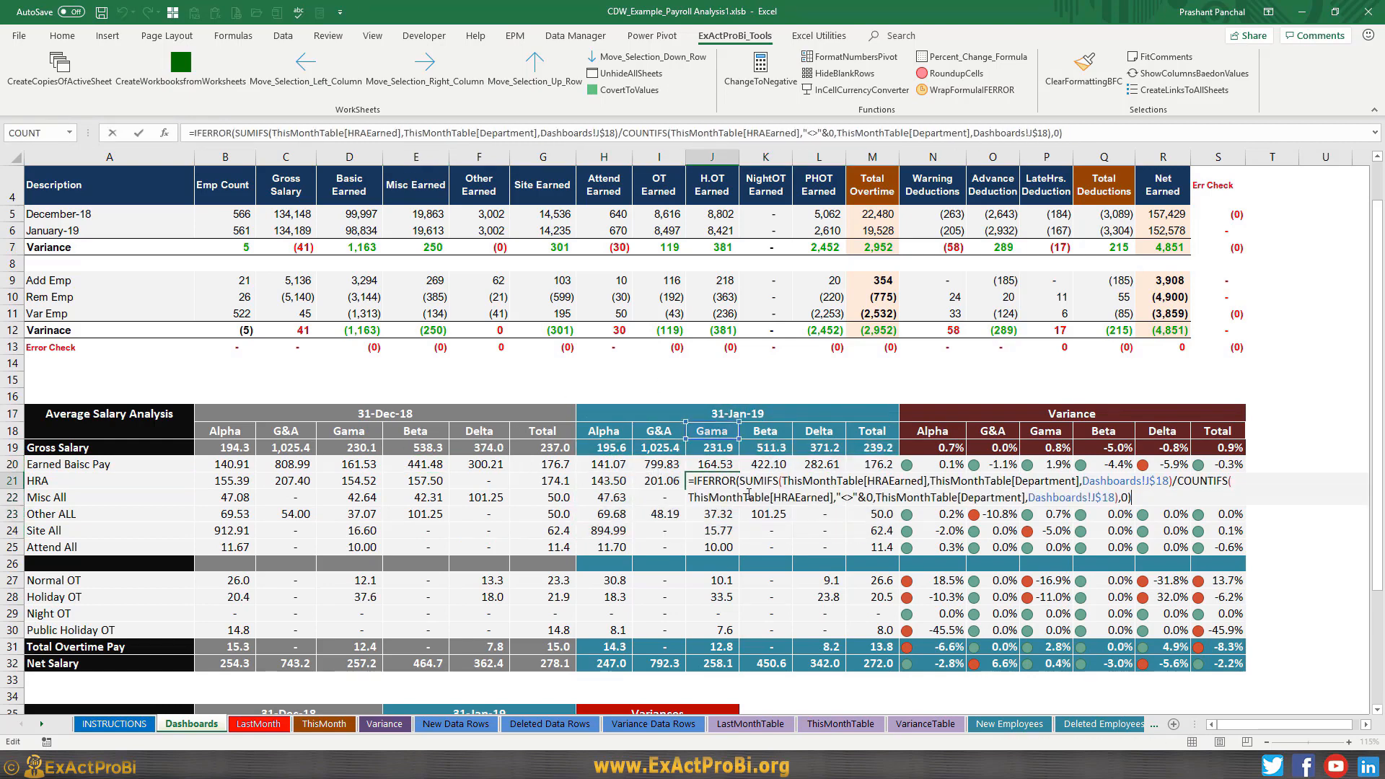
pyautogui.click(592, 470)
pyautogui.press('F2')
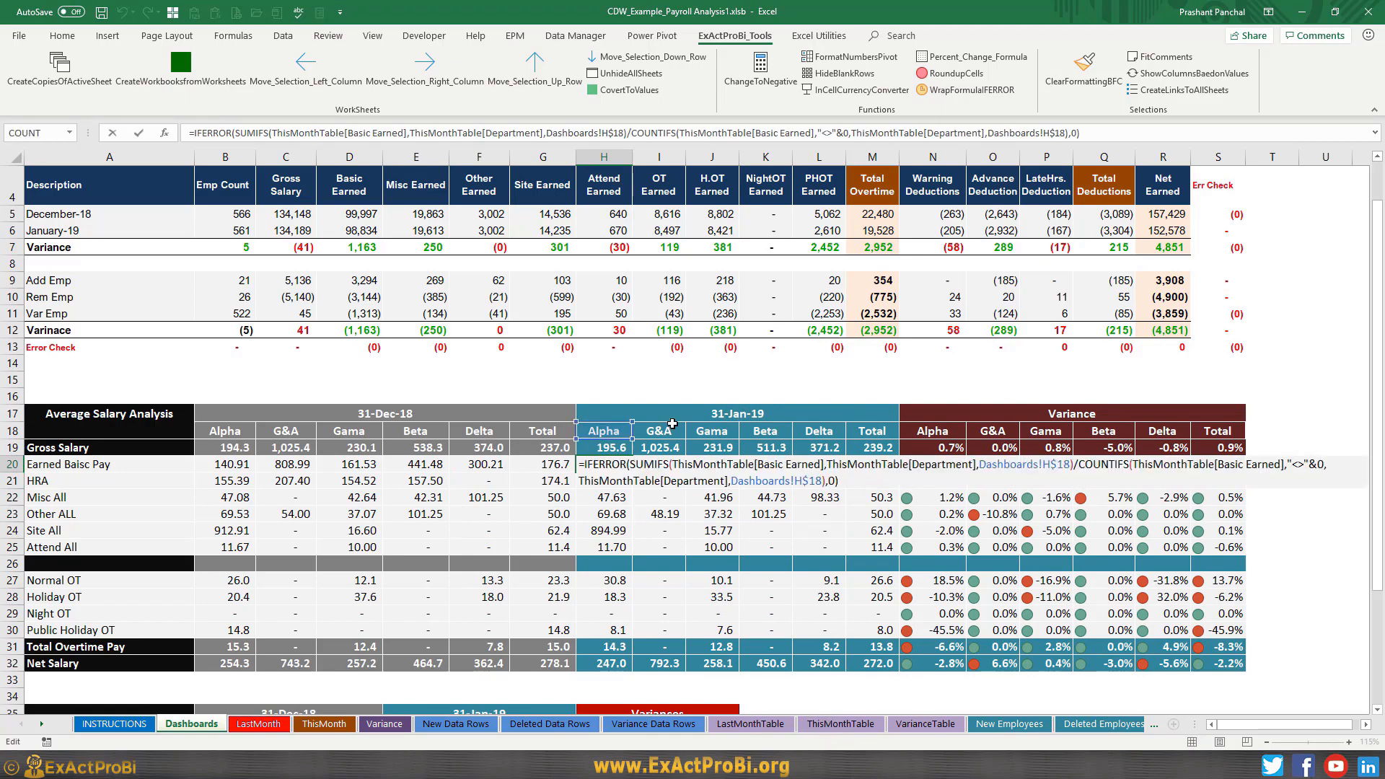
pyautogui.press('Escape')
# - View the ThisMonthTable and LastMonthTable sheets behind the averages, and return to the Dashboards sheet
pyautogui.click(815, 727)
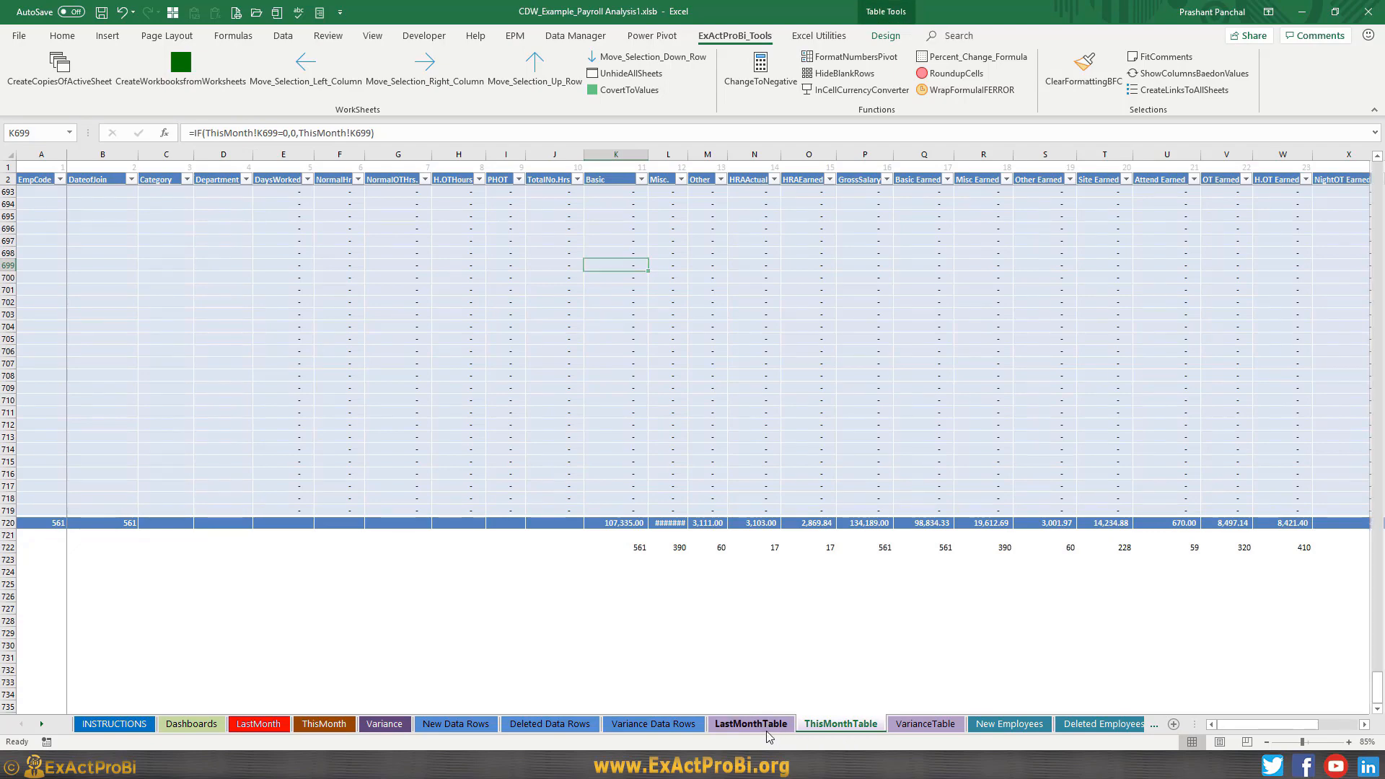
pyautogui.click(789, 728)
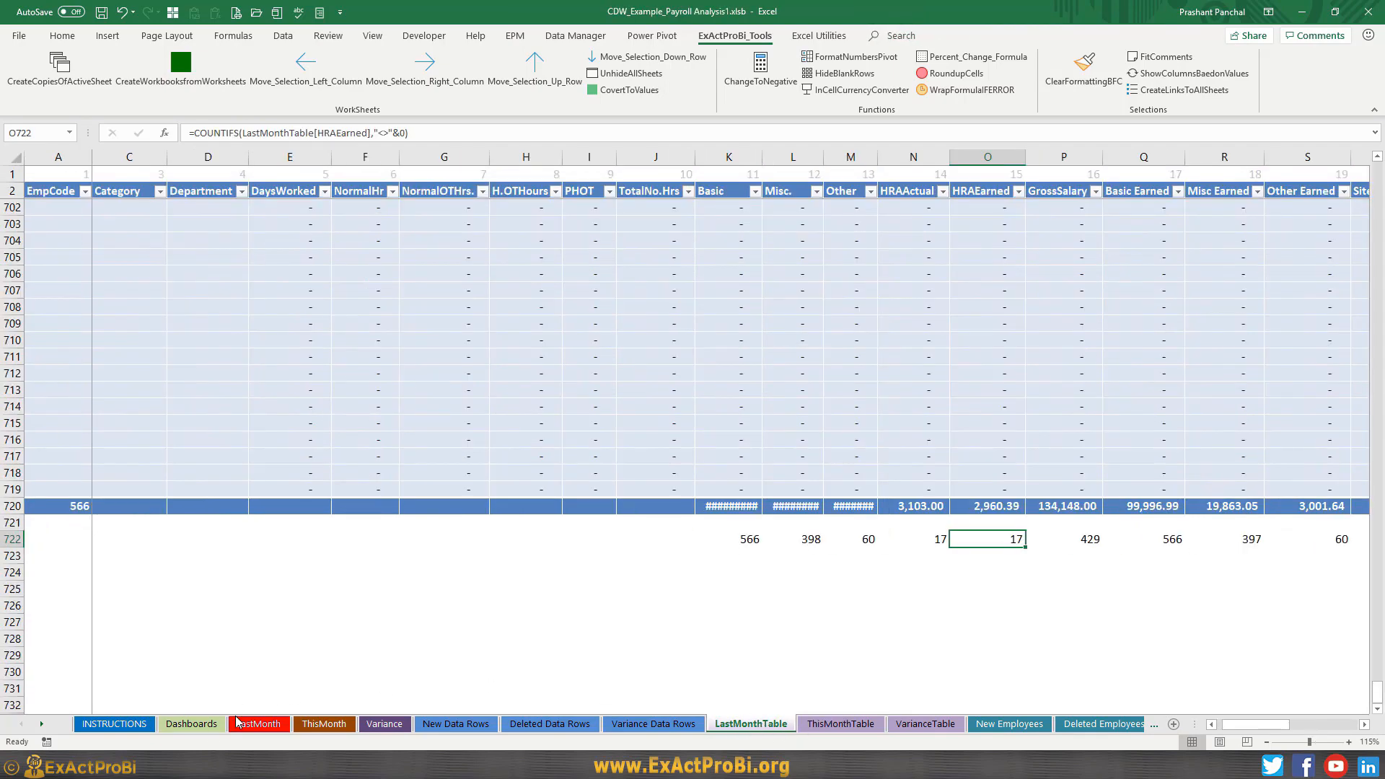
pyautogui.click(196, 728)
# - Compare January's Total column formulas in M20, M21 and M24 with the department-based Earned Basic Pay formulas in H20 and I20
pyautogui.click(664, 491)
pyautogui.click(775, 491)
pyautogui.click(867, 486)
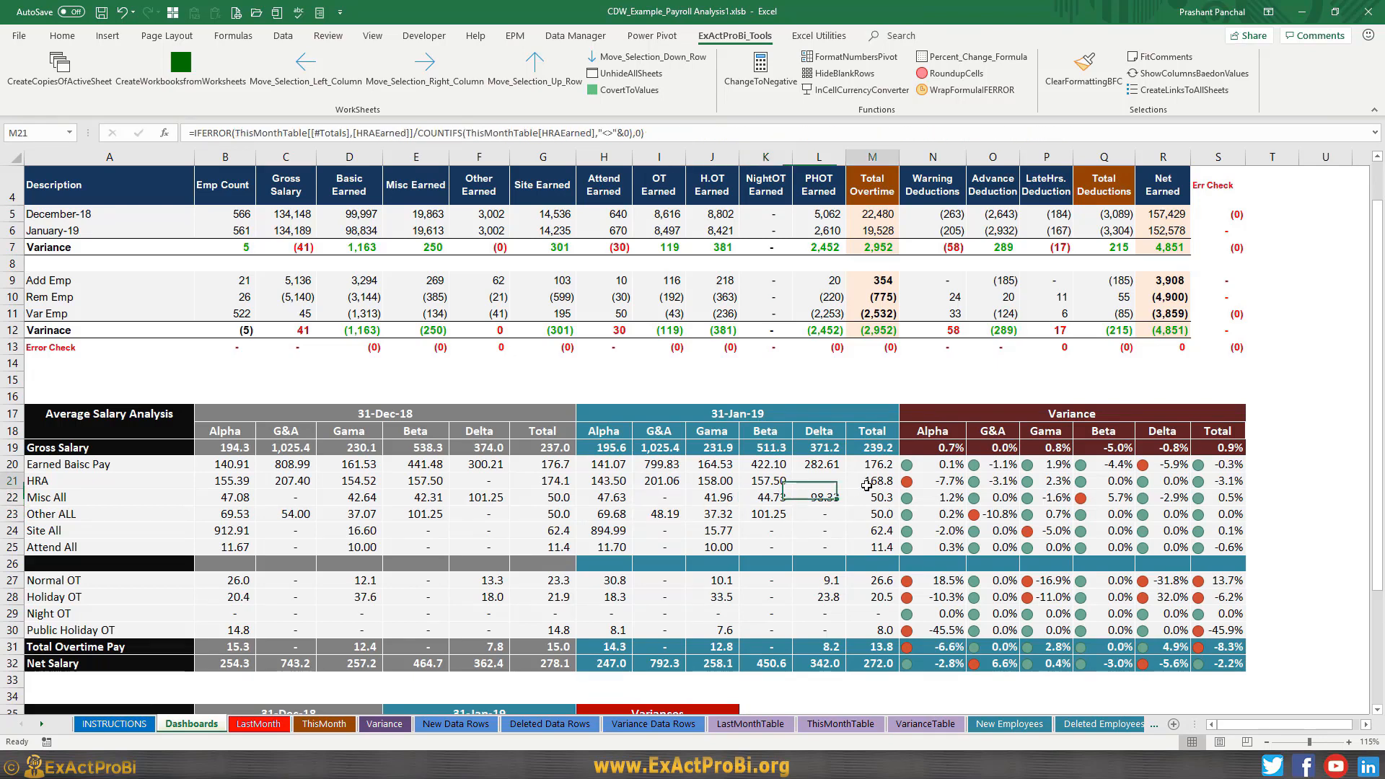
pyautogui.click(877, 466)
pyautogui.press('F2')
pyautogui.press('Escape')
pyautogui.click(672, 465)
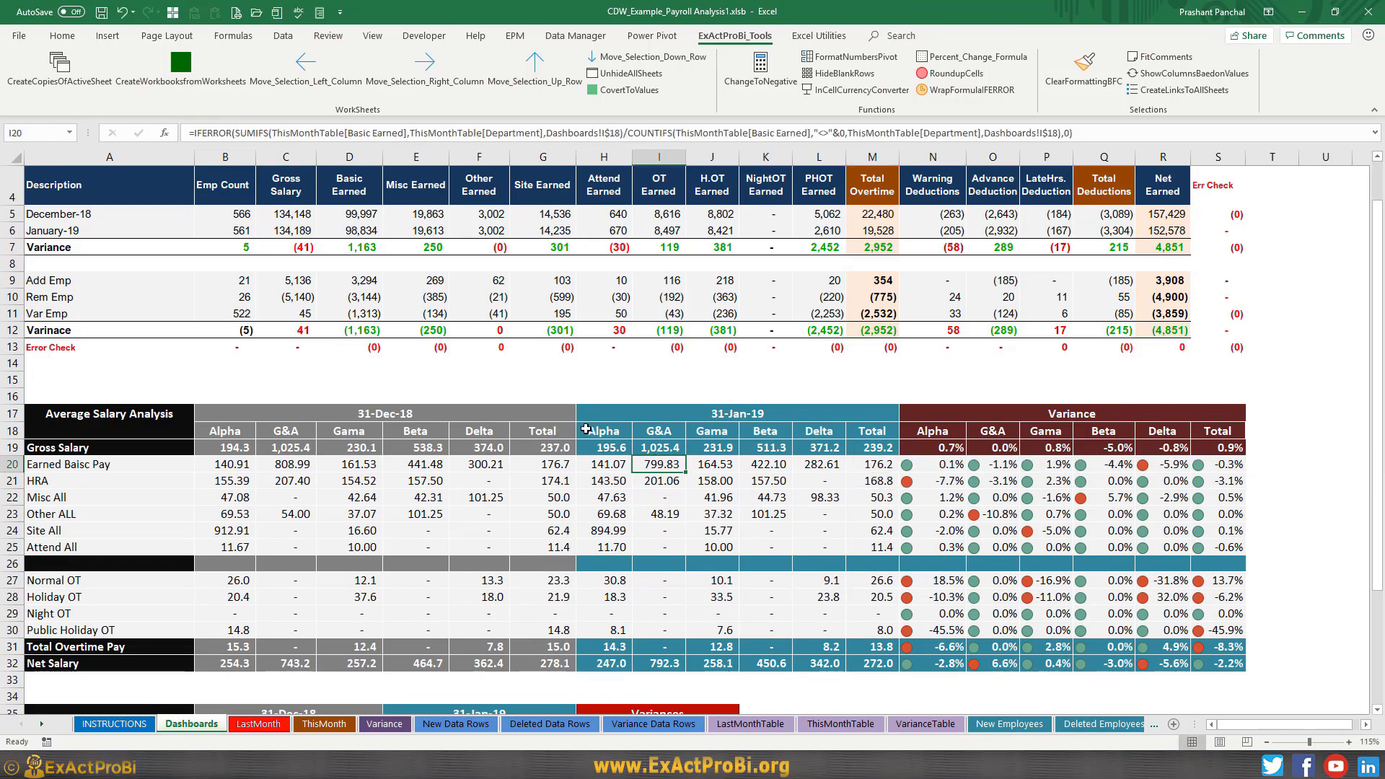
pyautogui.press('Left')
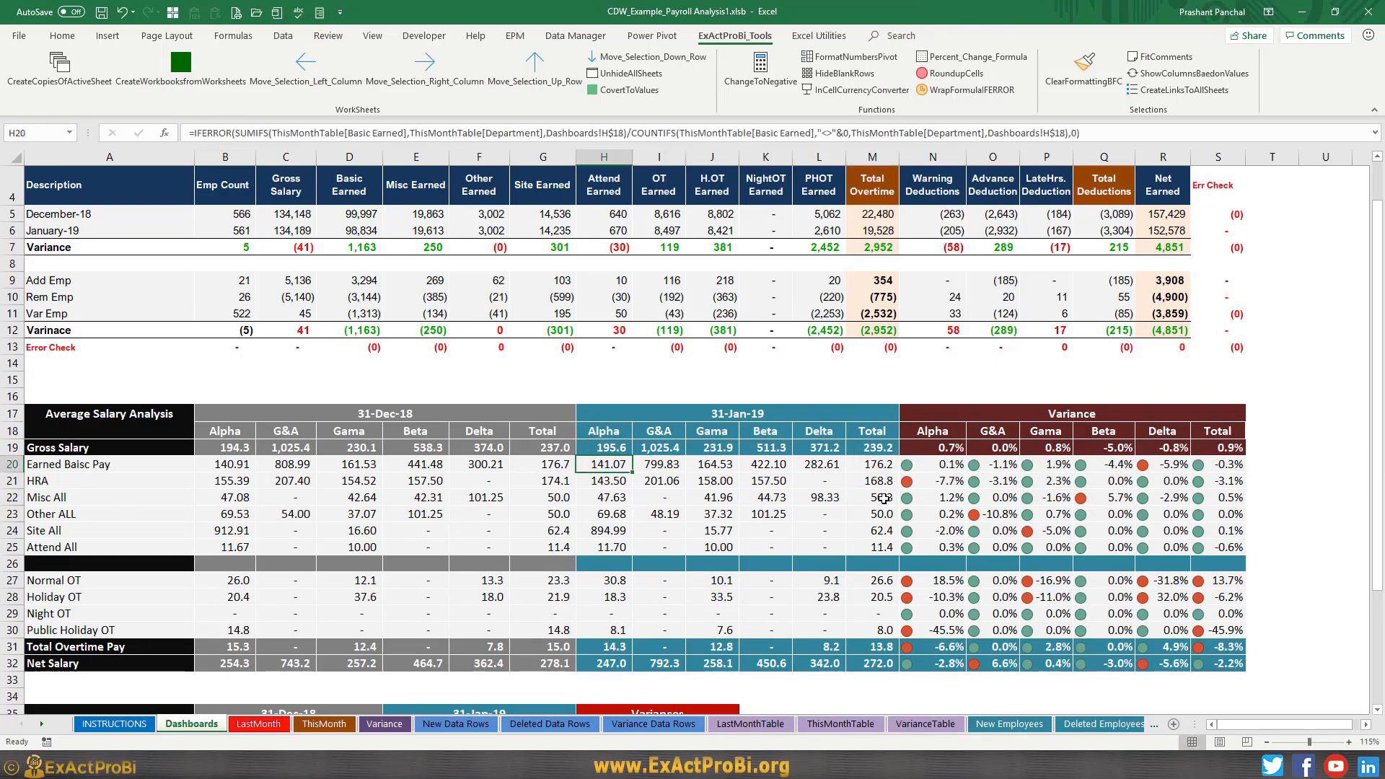
pyautogui.click(872, 464)
pyautogui.click(867, 486)
pyautogui.click(876, 533)
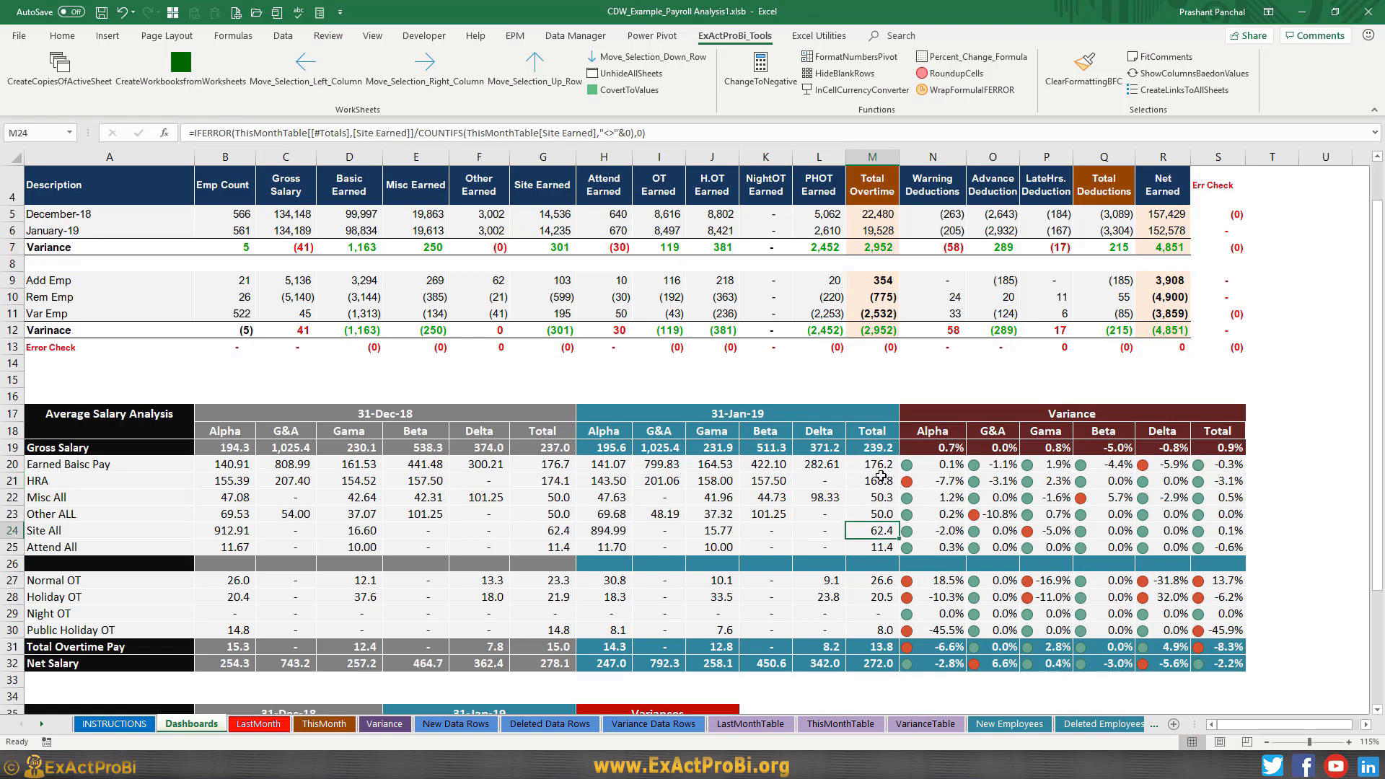
# - Inspect December's Total column formulas for Gross Salary in G19 and Earned Basic Pay in G20, leaving them unchanged
pyautogui.doubleClick(548, 462)
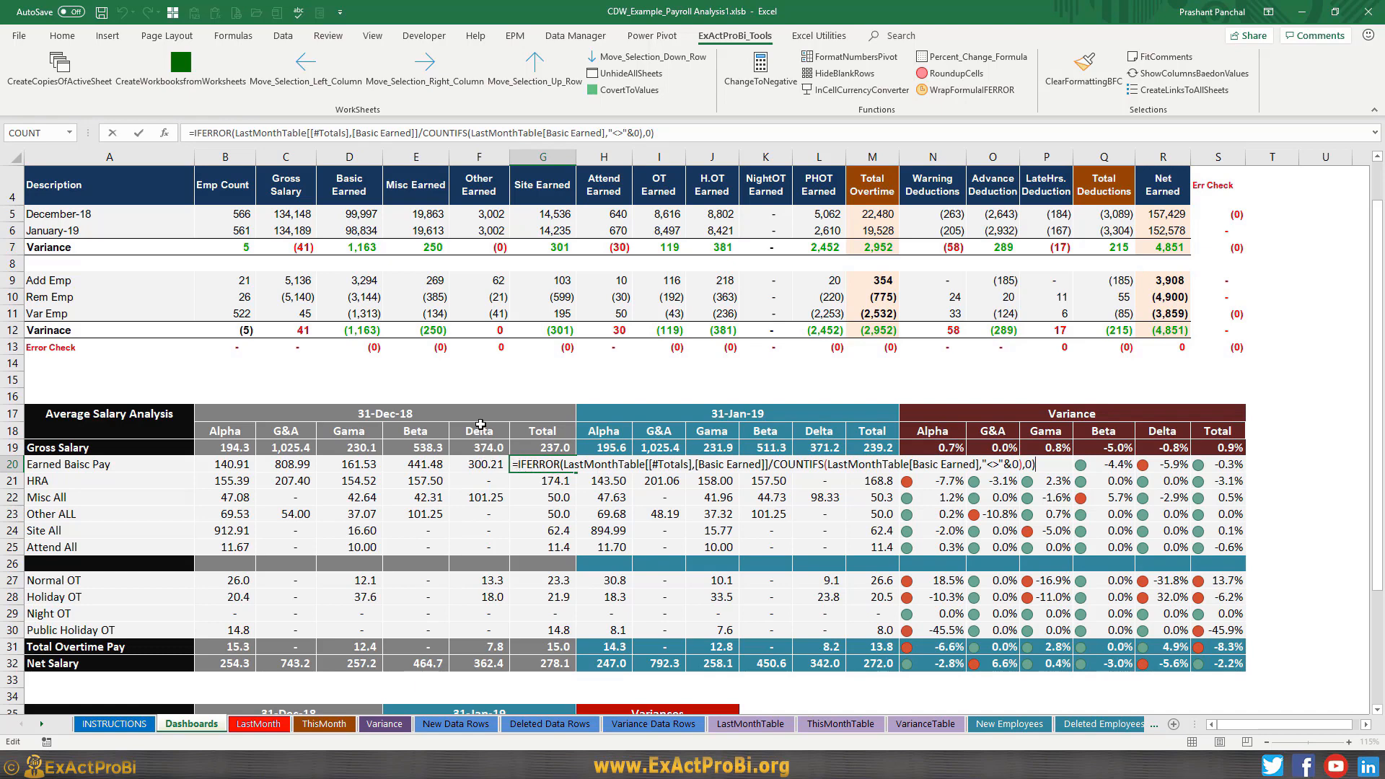
pyautogui.press('Escape')
pyautogui.press('Down')
pyautogui.press('Down')
pyautogui.press('Down')
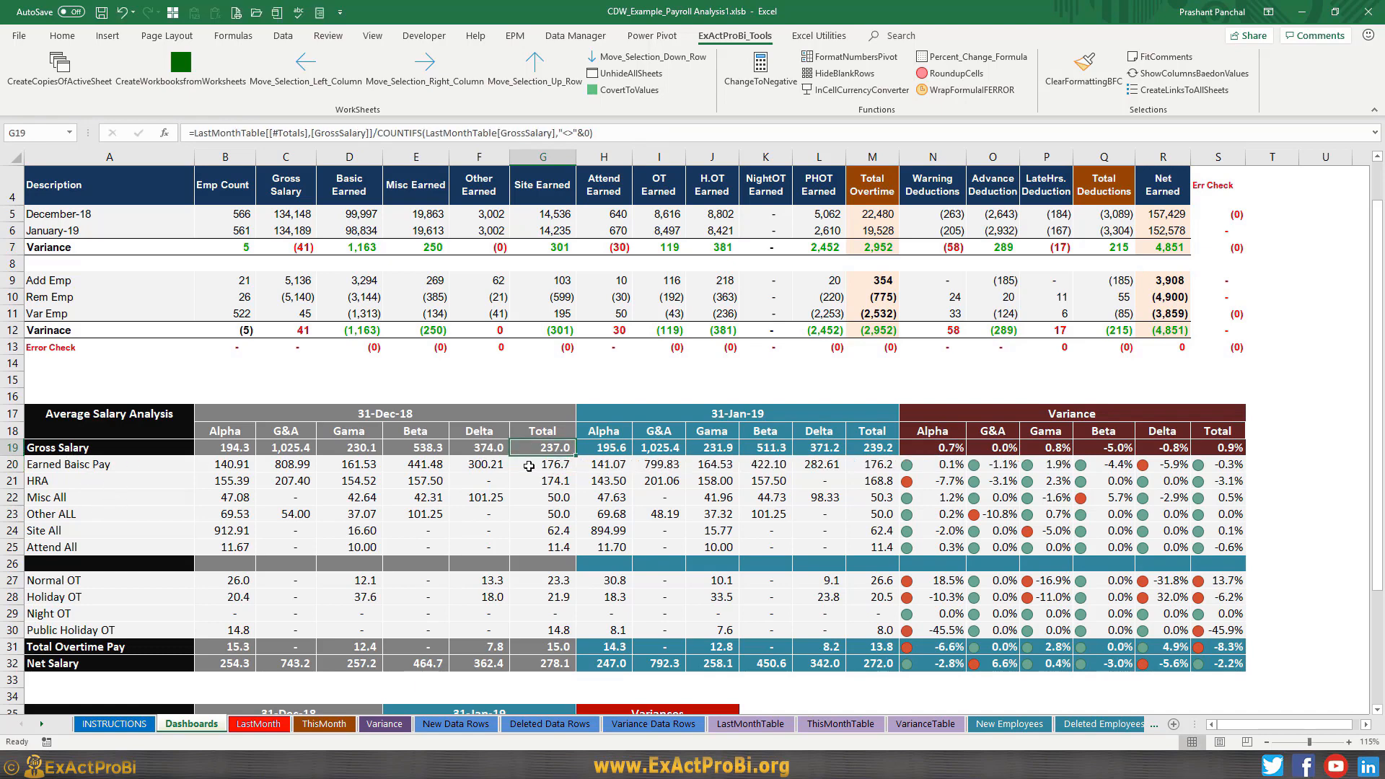
pyautogui.press('F2')
pyautogui.press('Escape')
pyautogui.press('Up')
pyautogui.press('Up')
pyautogui.press('Up')
pyautogui.press('F2')
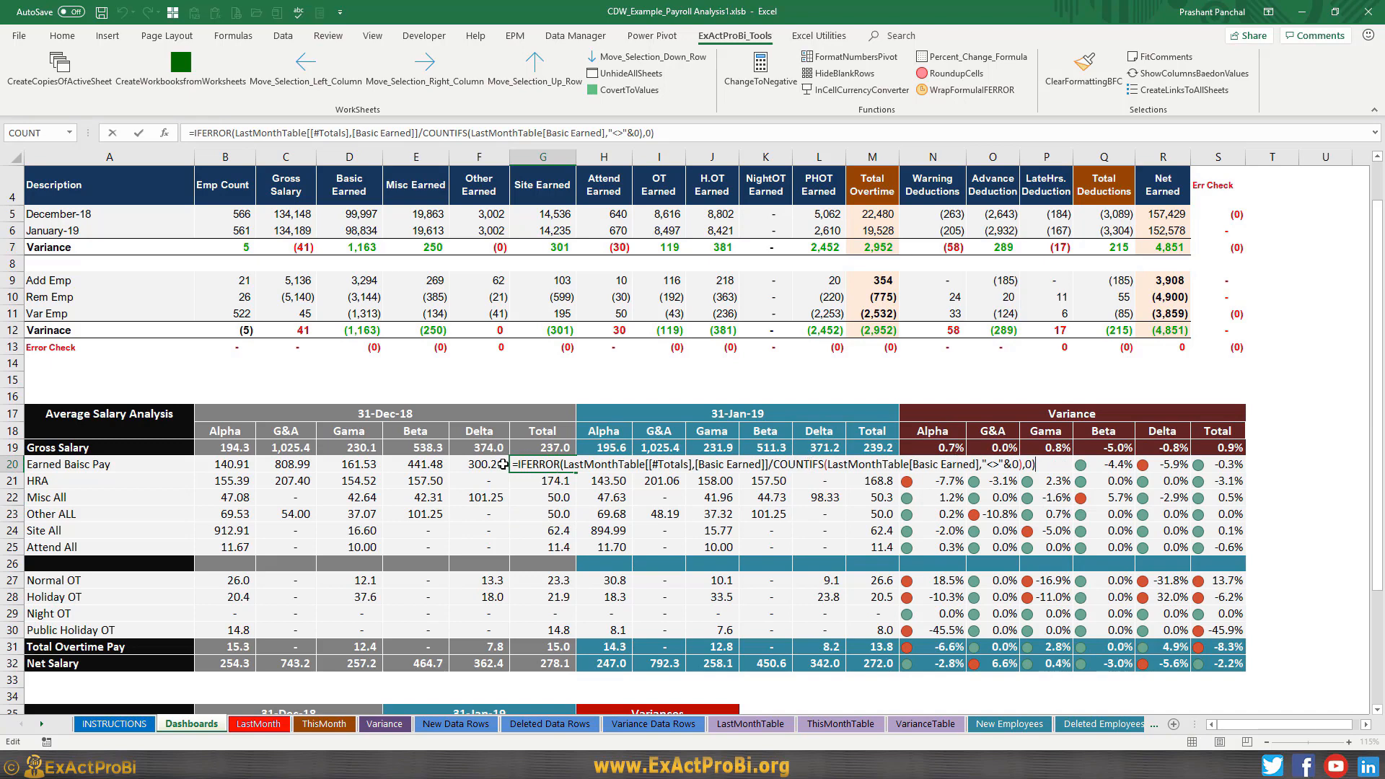
pyautogui.press('Escape')
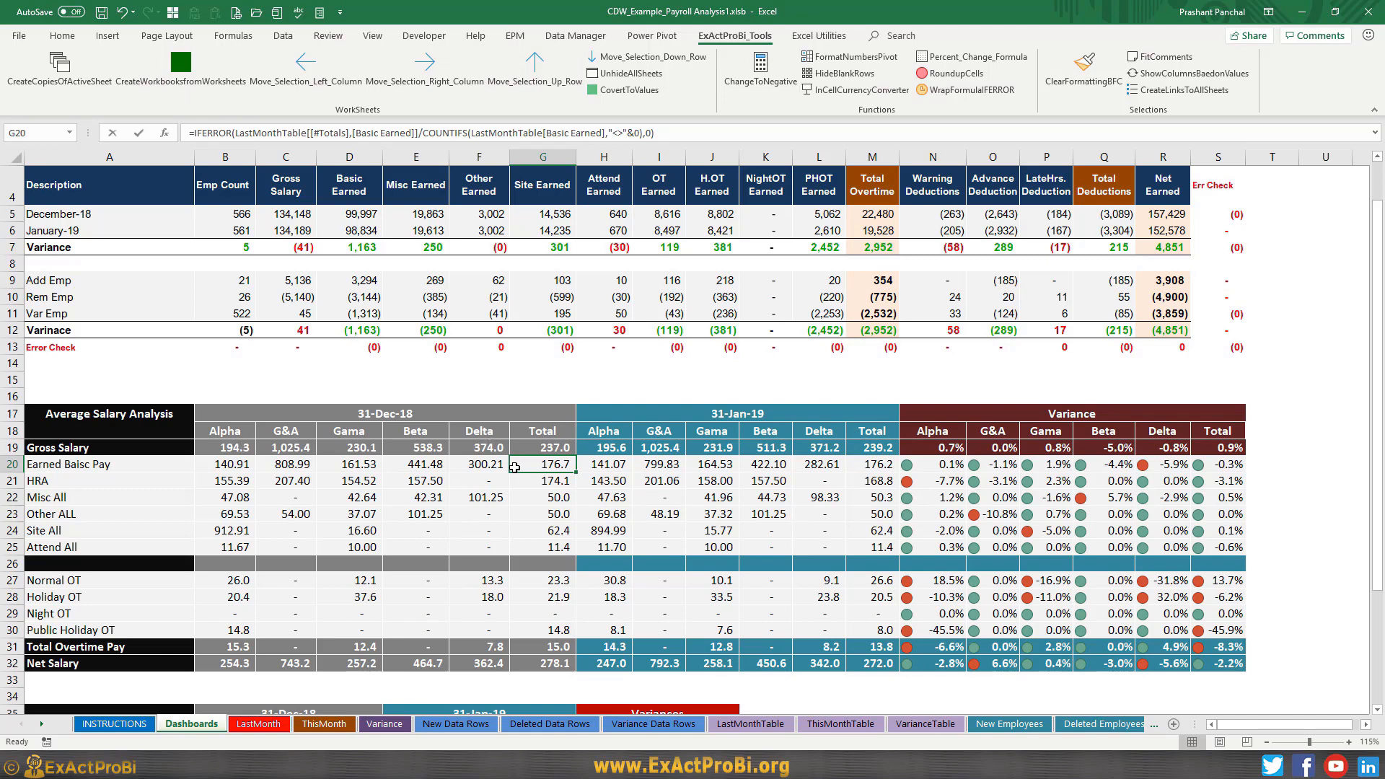
# - Highlight the LastMonthTable[Basic Earned] range and the "<>"&0 criterion in G20's COUNTIFS, keeping the formula as it is
pyautogui.press('F2')
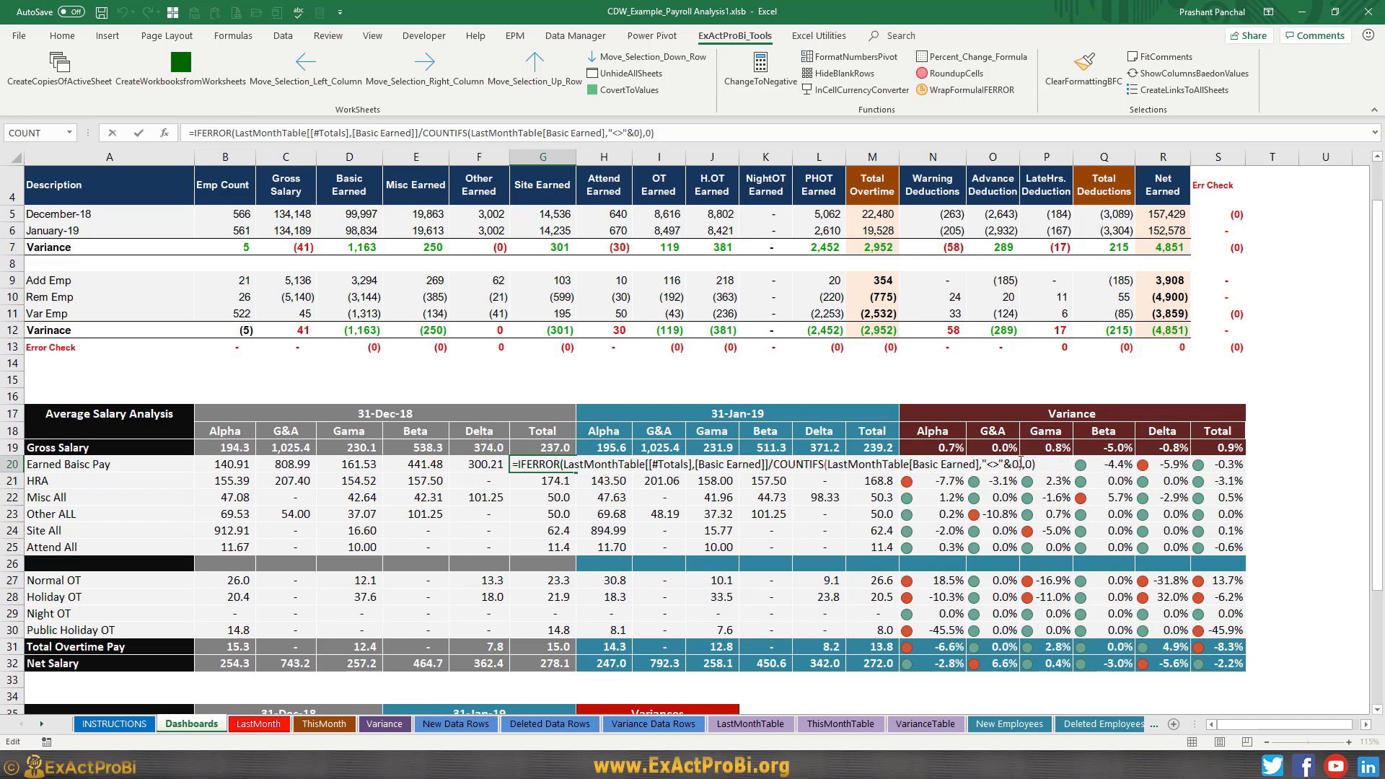
pyautogui.click(1021, 464)
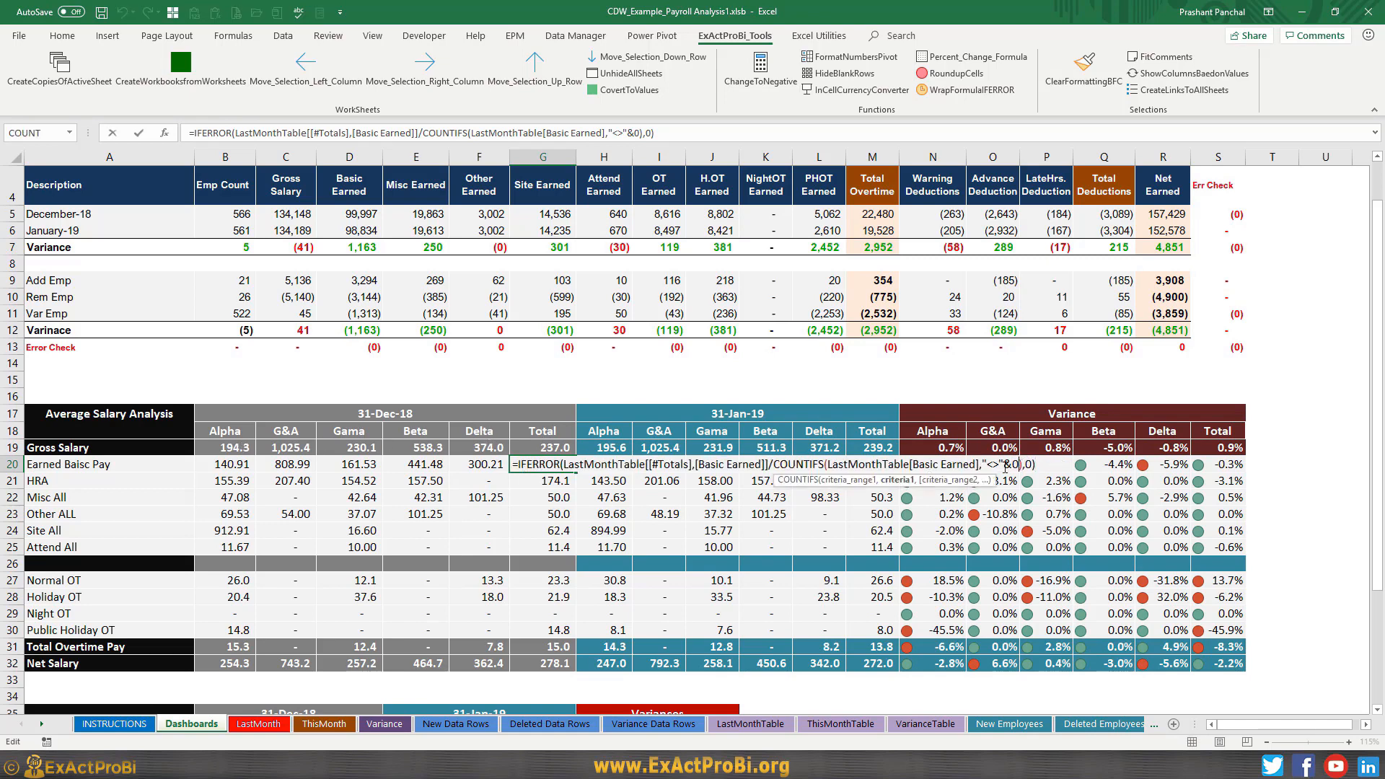
pyautogui.click(840, 480)
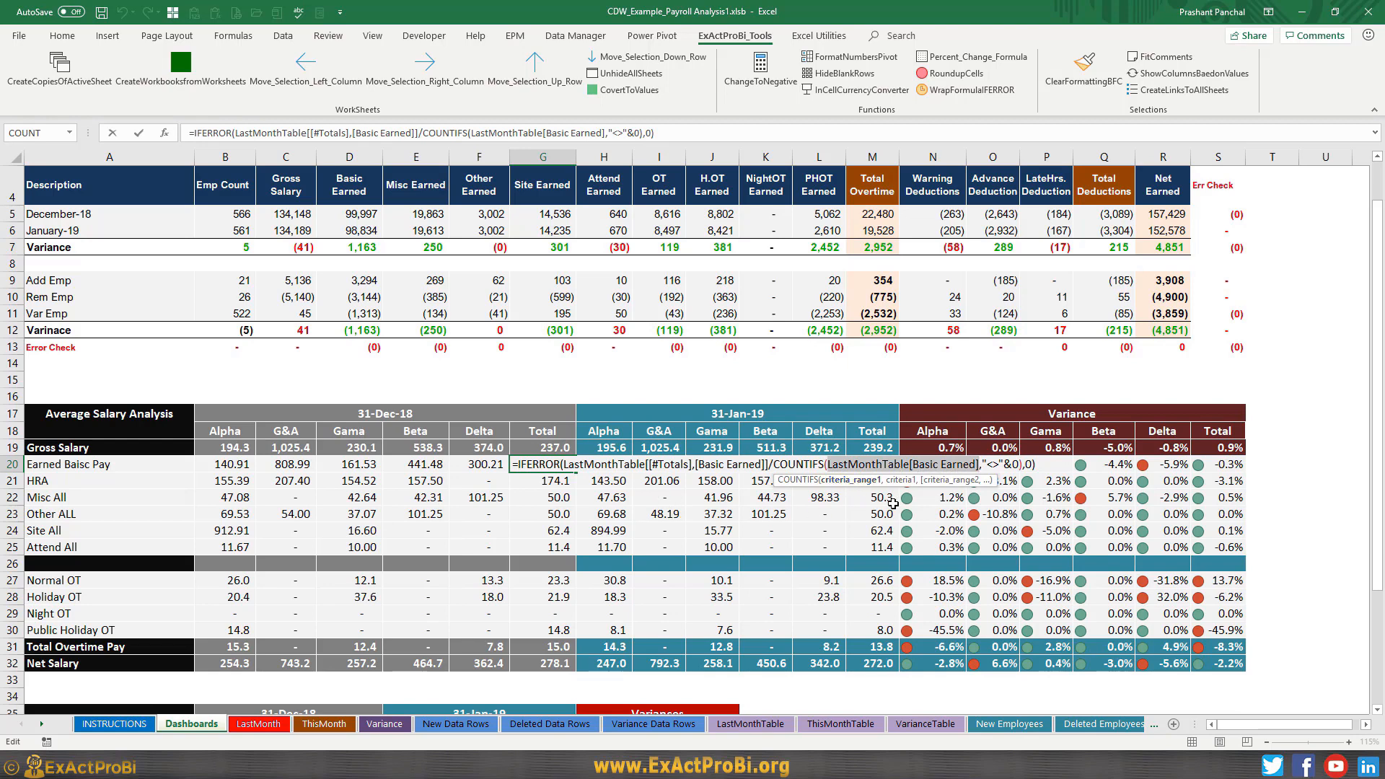
pyautogui.moveTo(986, 464); pyautogui.dragTo(1024, 466)
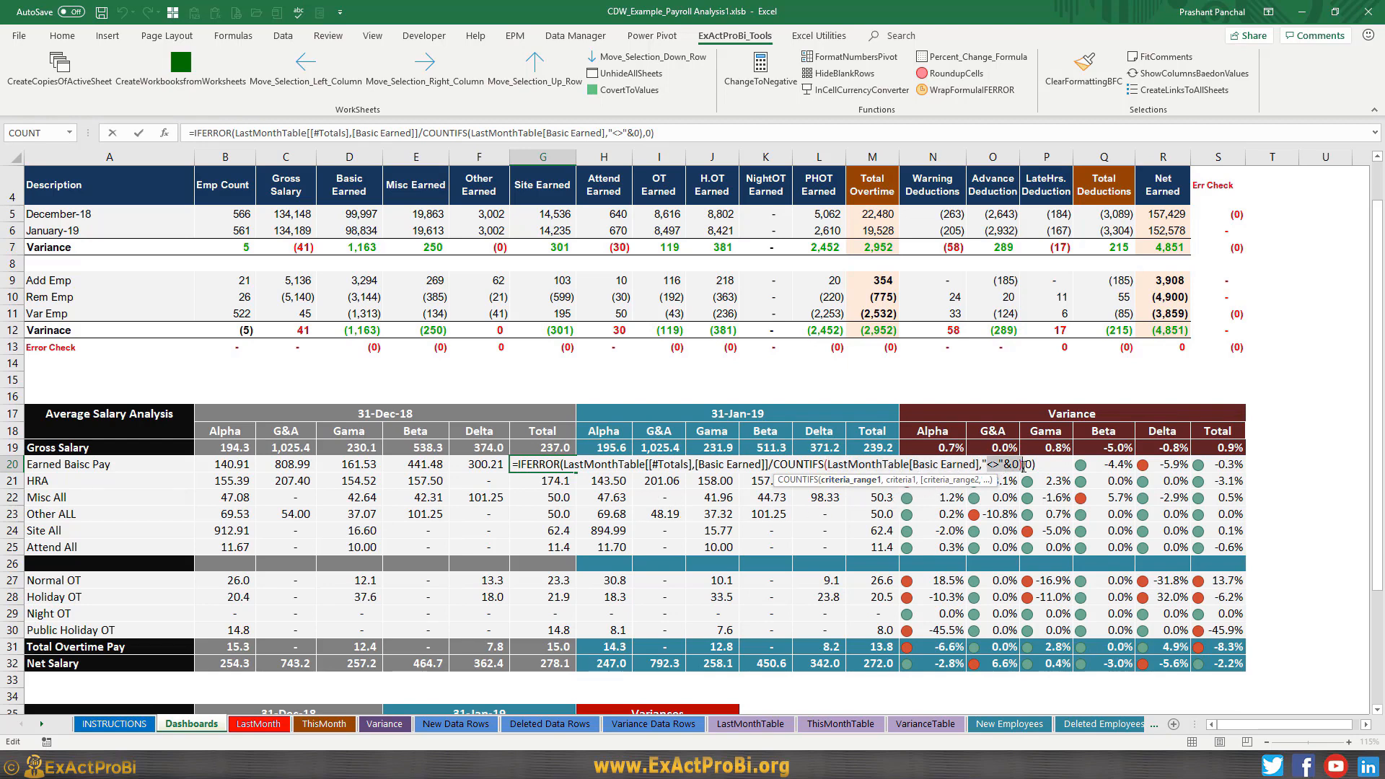
pyautogui.press('Return')
# - Review the December Total column averages in G20:G25, checking the formulas of individual salary components
pyautogui.moveTo(535, 465); pyautogui.dragTo(539, 547)
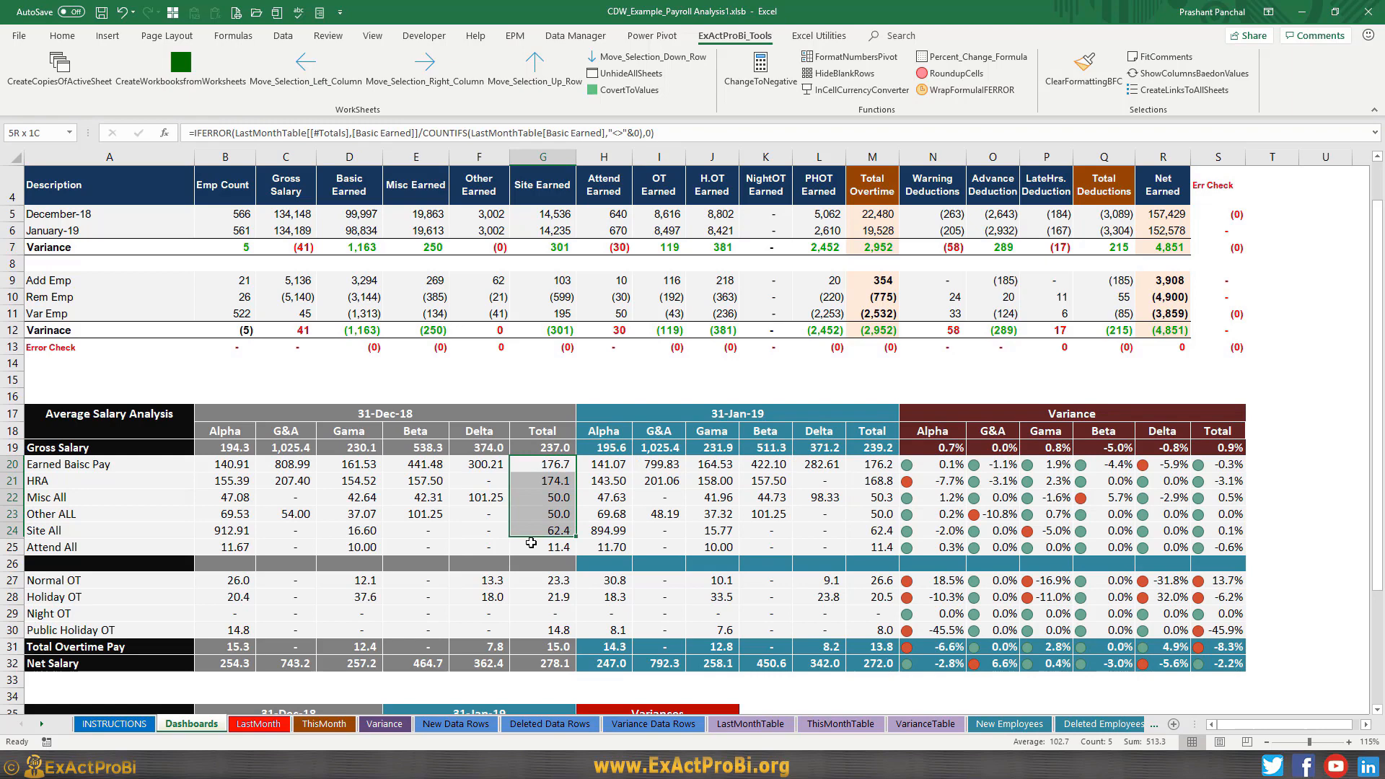
pyautogui.click(542, 501)
pyautogui.moveTo(534, 464); pyautogui.dragTo(533, 547)
pyautogui.click(542, 465)
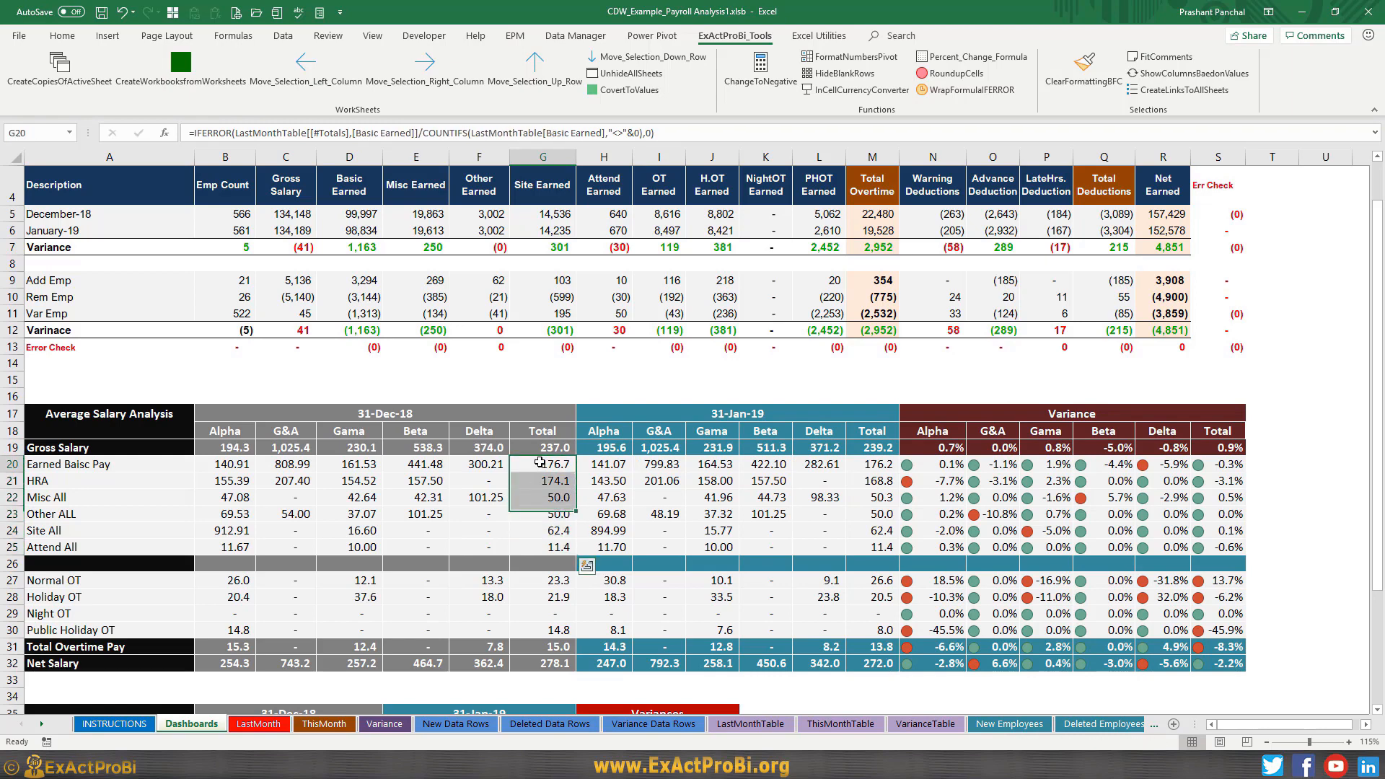
pyautogui.click(540, 495)
pyautogui.click(530, 534)
pyautogui.click(529, 546)
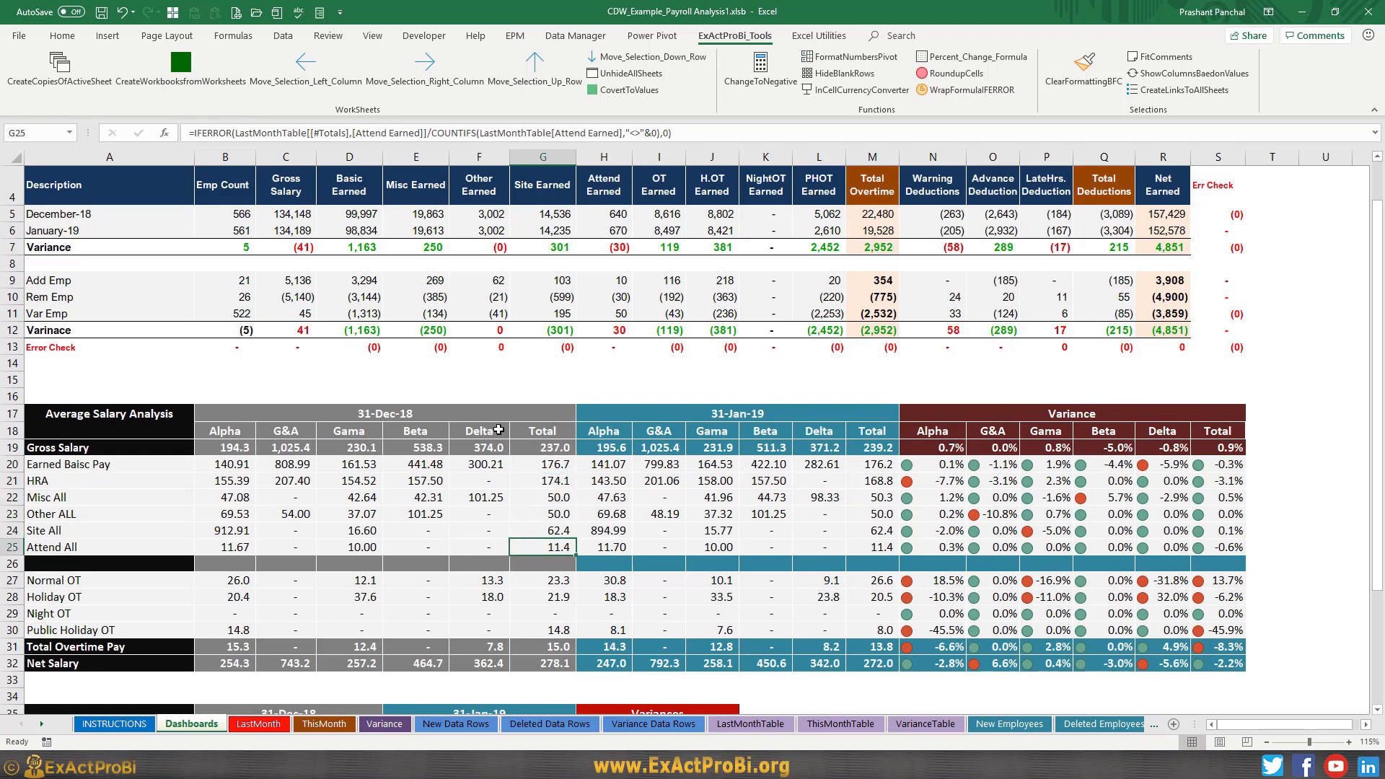
pyautogui.click(555, 433)
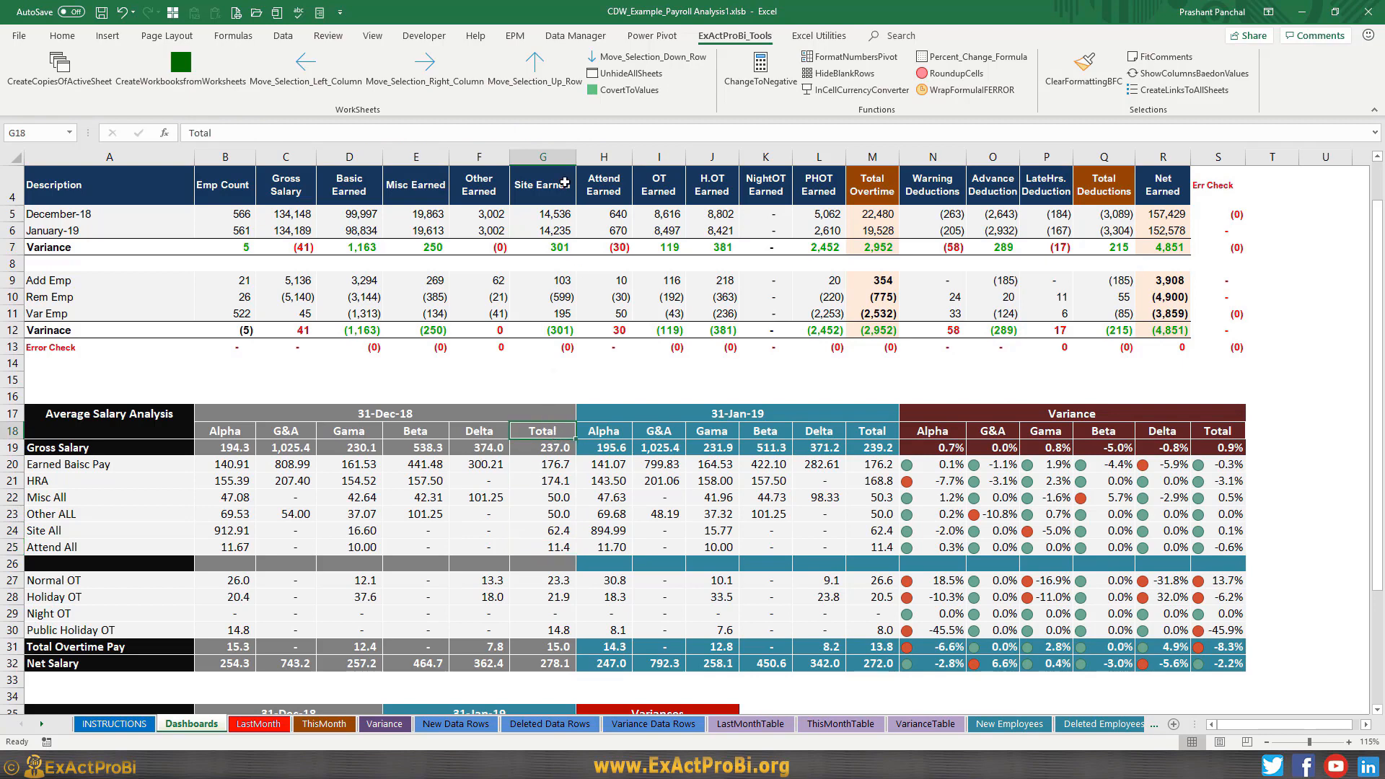
pyautogui.click(546, 467)
pyautogui.press('Escape')
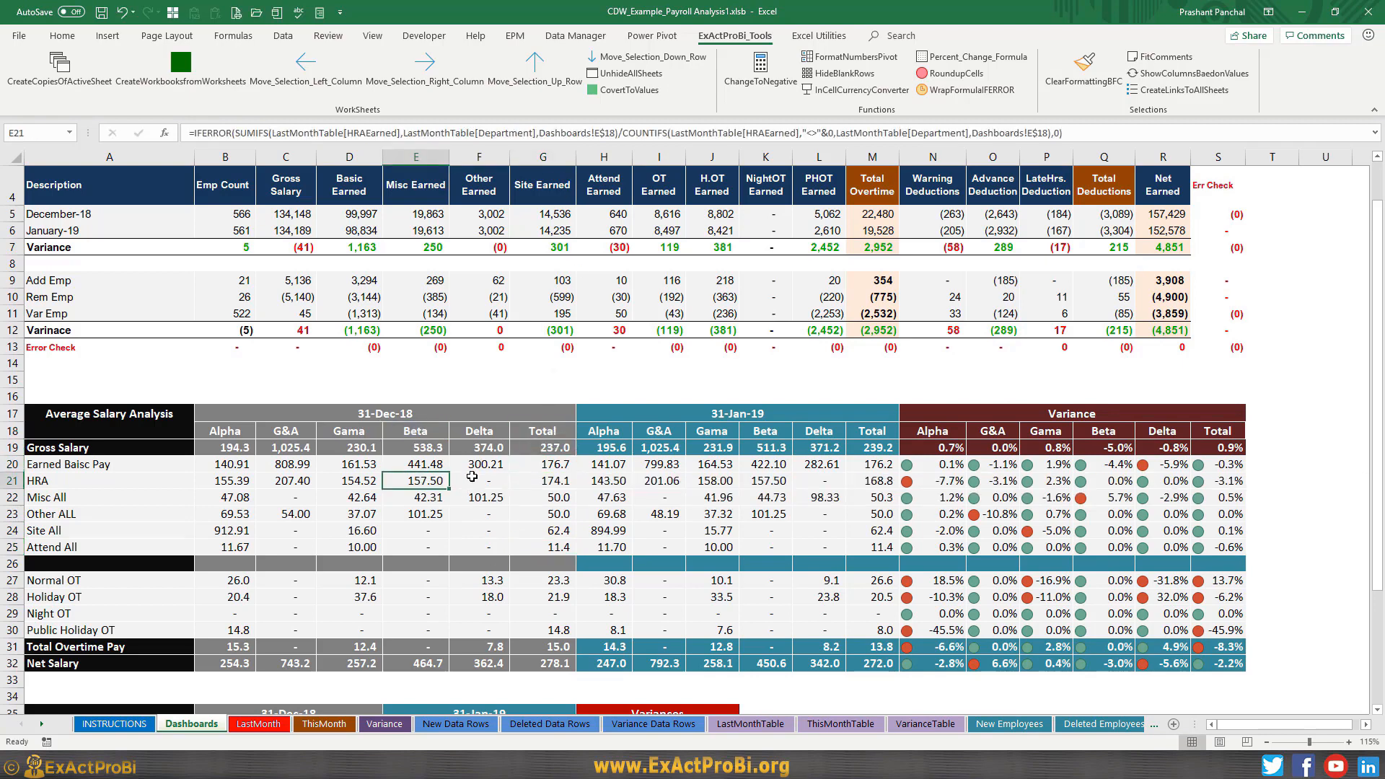
# - Inspect the December department formulas in F20, F22 and D22, and compare them with January's in K20 and M21
pyautogui.click(471, 469)
pyautogui.press('F2')
pyautogui.press('Escape')
pyautogui.click(458, 500)
pyautogui.press('F2')
pyautogui.press('Escape')
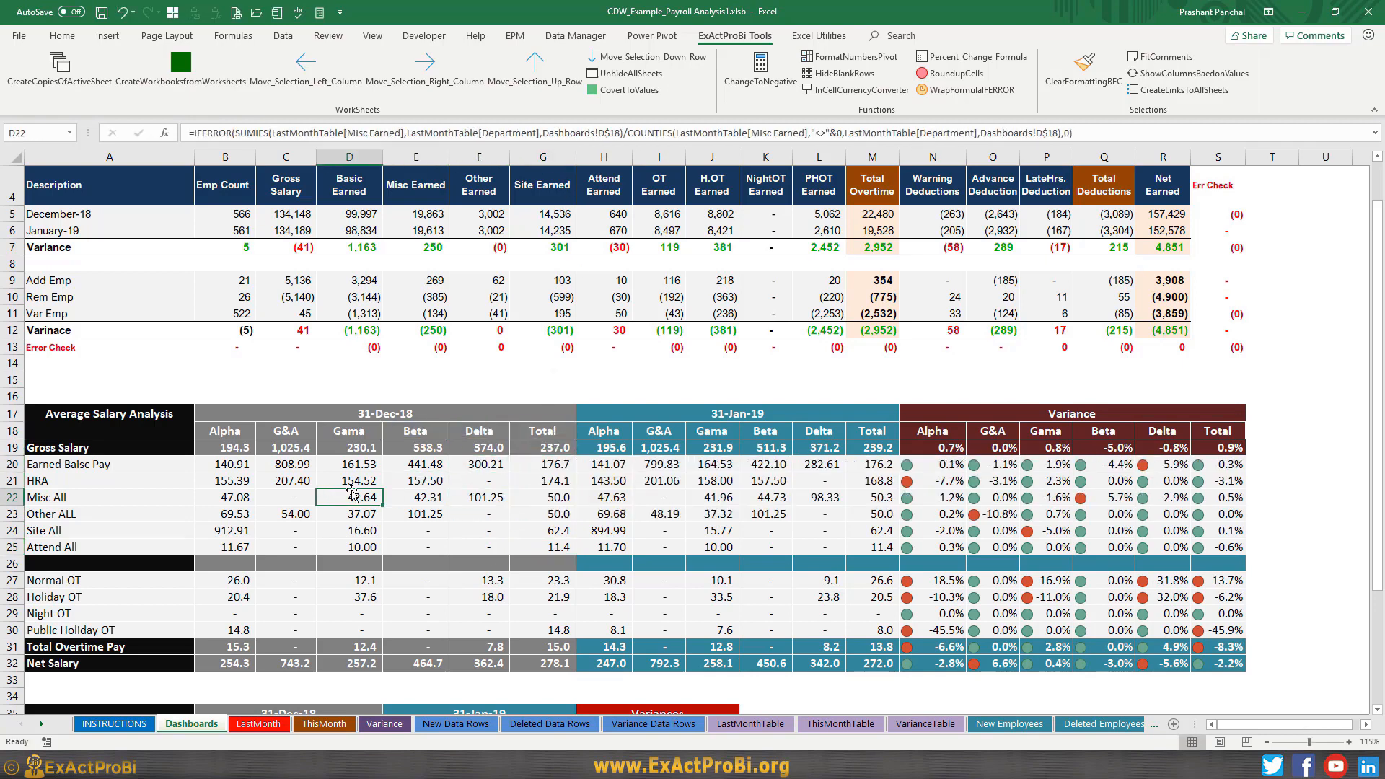
pyautogui.click(351, 496)
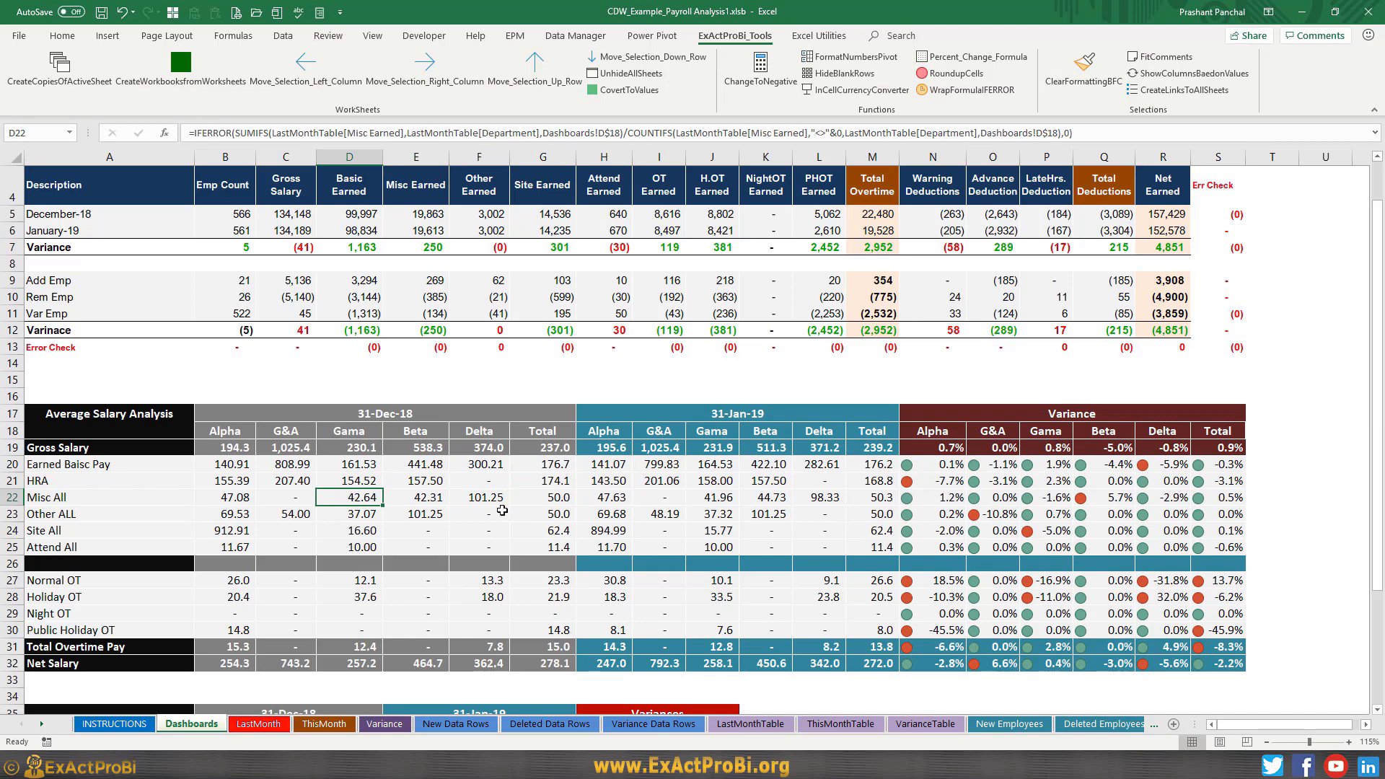
pyautogui.click(745, 461)
pyautogui.click(868, 481)
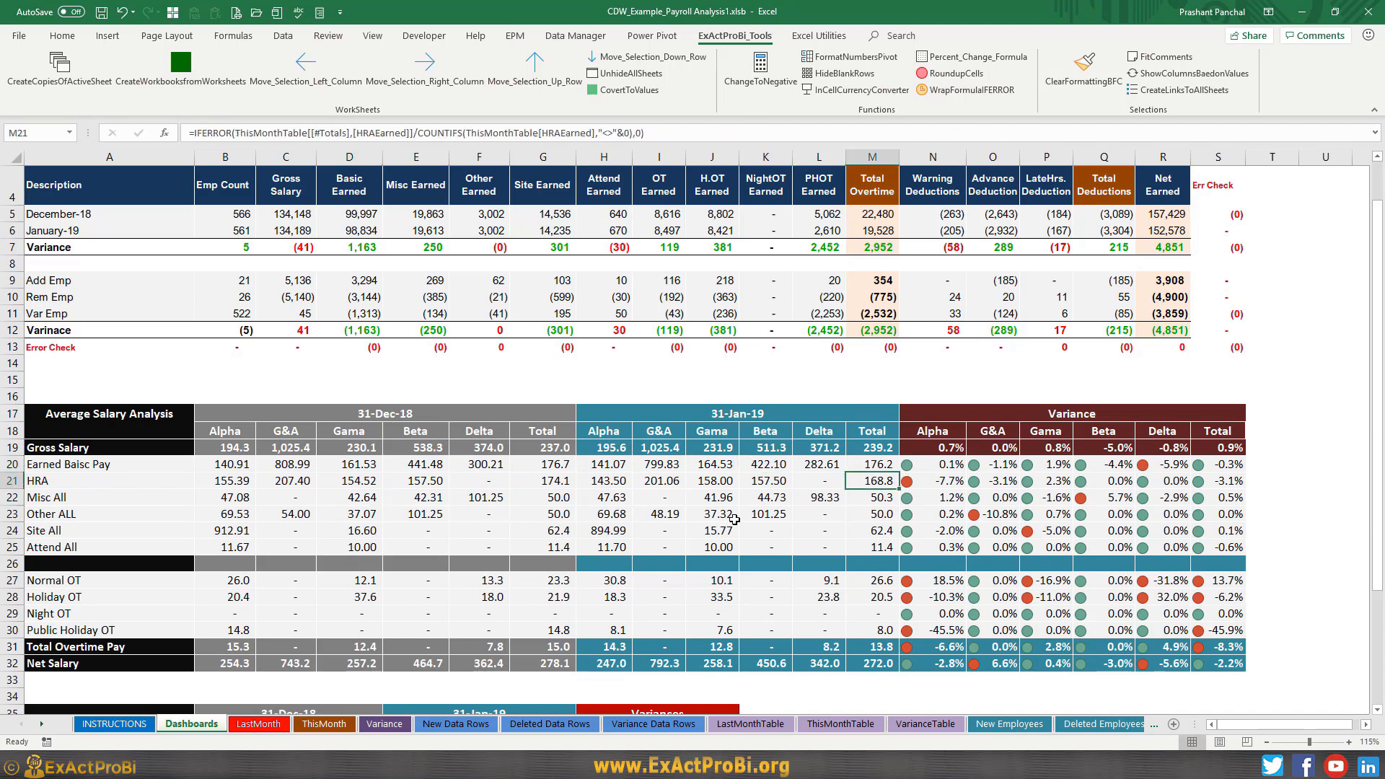
# - Examine the percentage variance formulas for Alpha, G&A and Gama across the Gross Salary to Other ALL rows, leaving them unchanged
pyautogui.scroll(-1, 765, 514)
pyautogui.scroll(1, 906, 510)
pyautogui.click(941, 466)
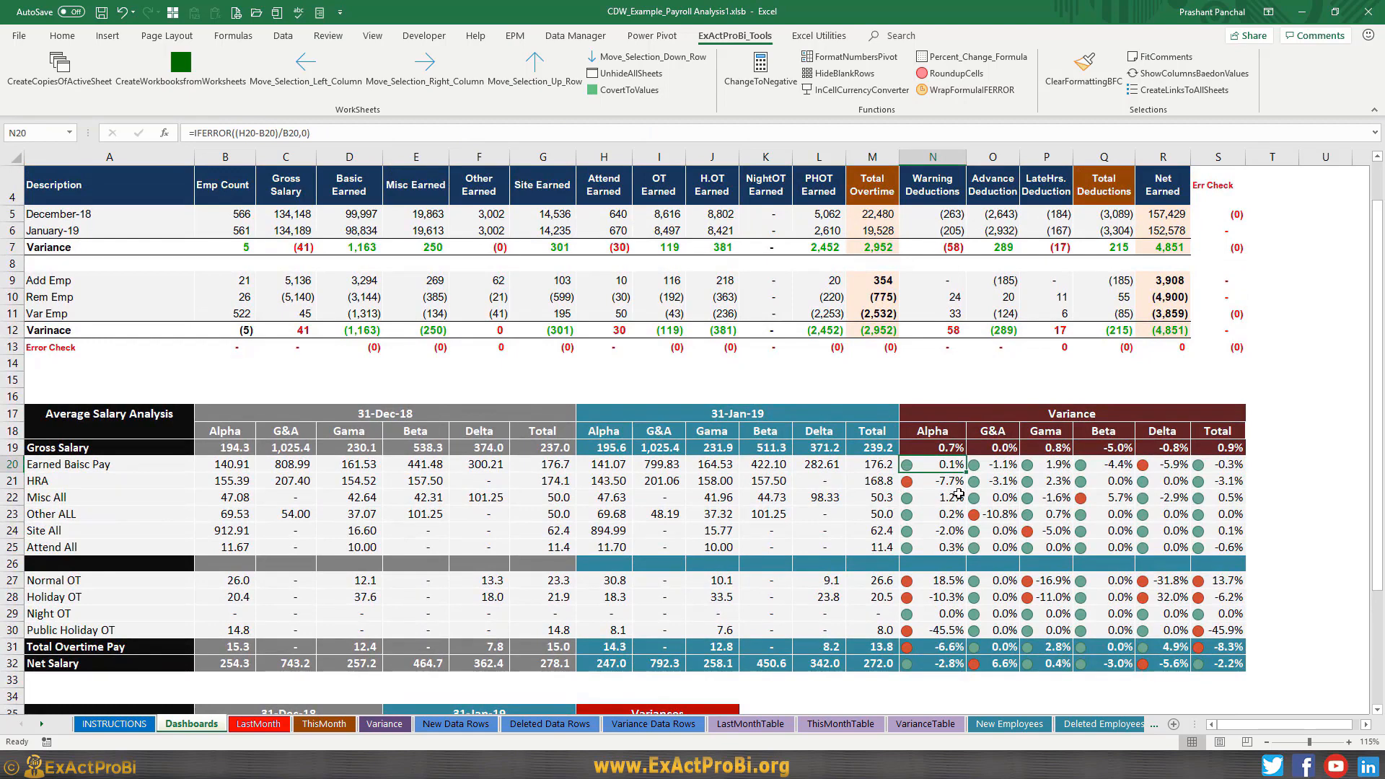
pyautogui.click(943, 451)
pyautogui.press('F2')
pyautogui.press('Return')
pyautogui.press('F2')
pyautogui.click(1001, 464)
pyautogui.click(1052, 467)
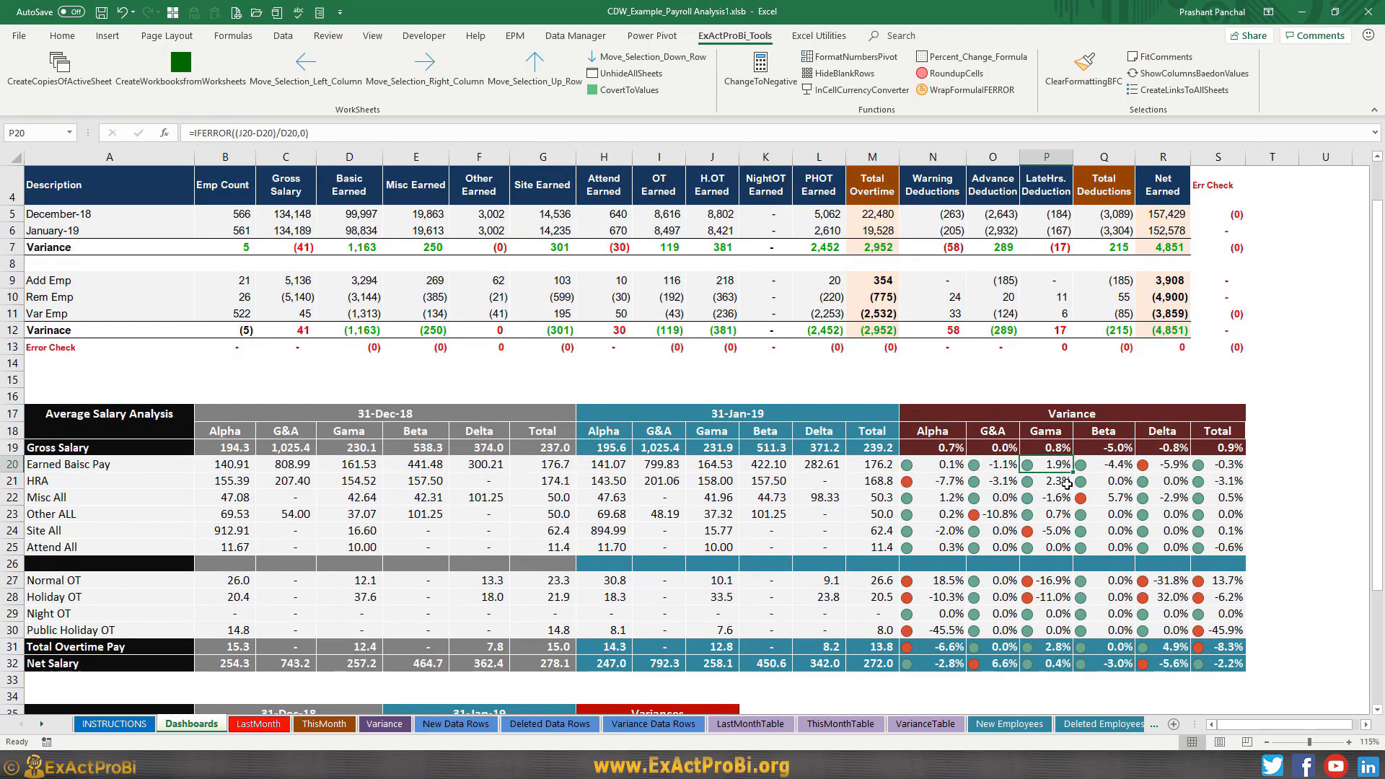
pyautogui.click(1055, 497)
pyautogui.click(1053, 515)
pyautogui.click(1002, 514)
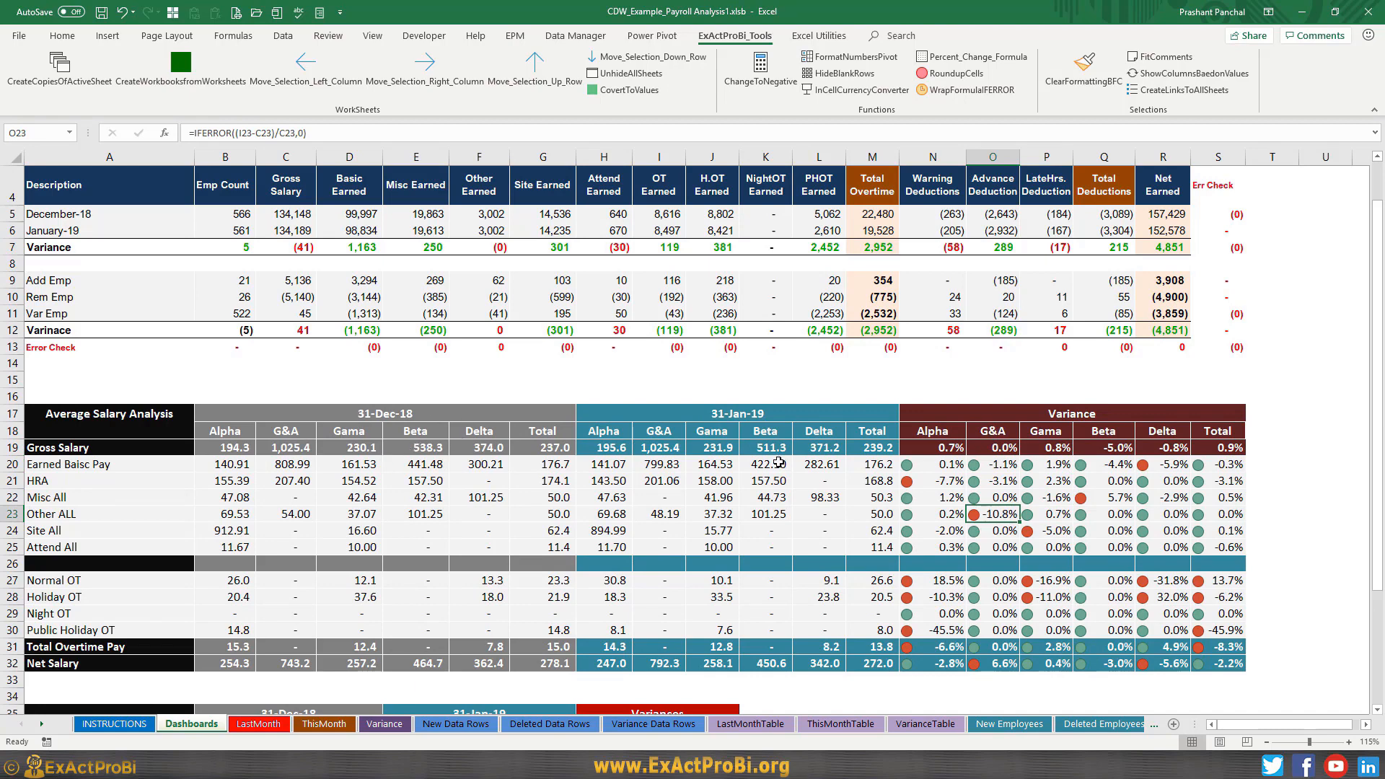
# - Check the Other ALL variance formula for G&A in O23 against its December average in C23
pyautogui.press('F2')
pyautogui.press('Escape')
pyautogui.click(288, 514)
pyautogui.click(989, 515)
pyautogui.press('F2')
pyautogui.press('Escape')
# - Inspect Delta's Earned Basic Pay variance formula in R20 and the December average in F20 that it references
pyautogui.click(1163, 464)
pyautogui.press('F2')
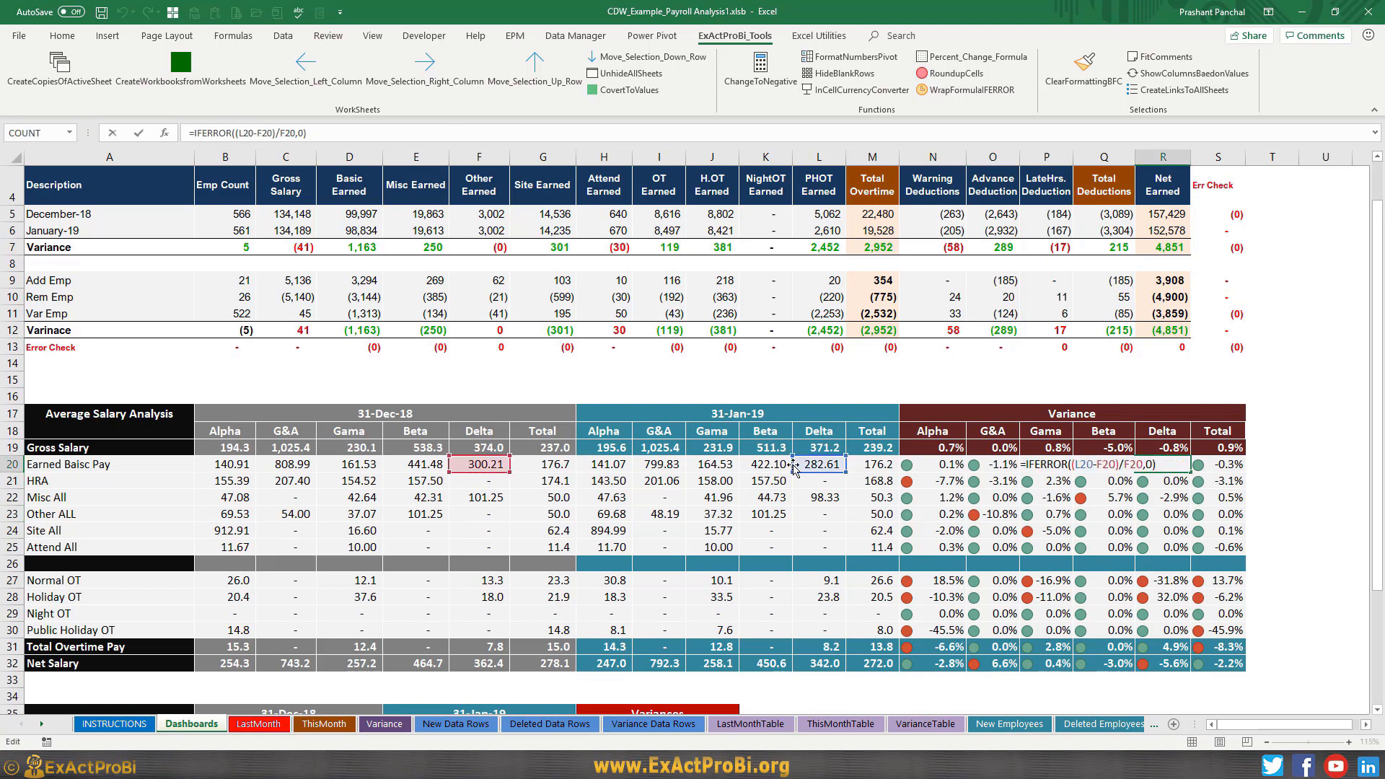
pyautogui.press('Escape')
pyautogui.click(482, 468)
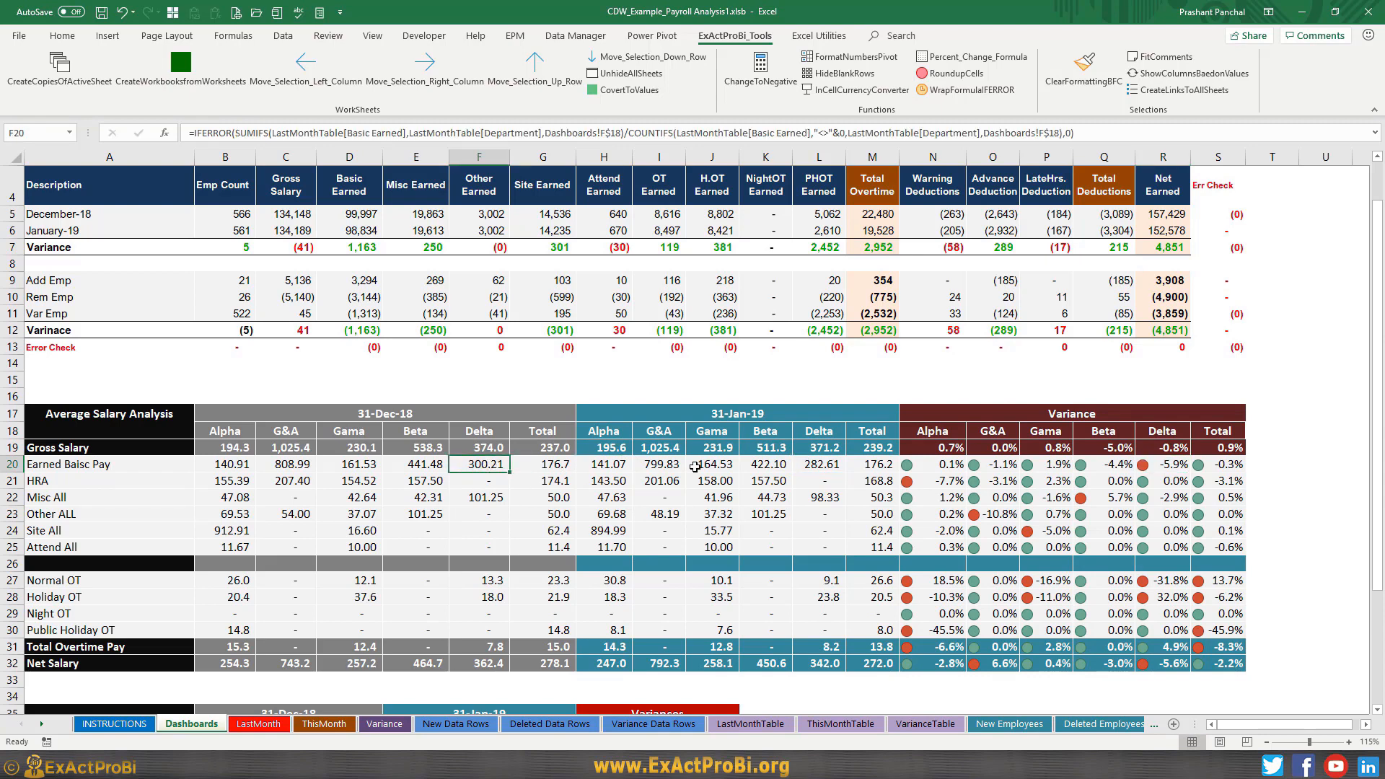
pyautogui.click(1183, 467)
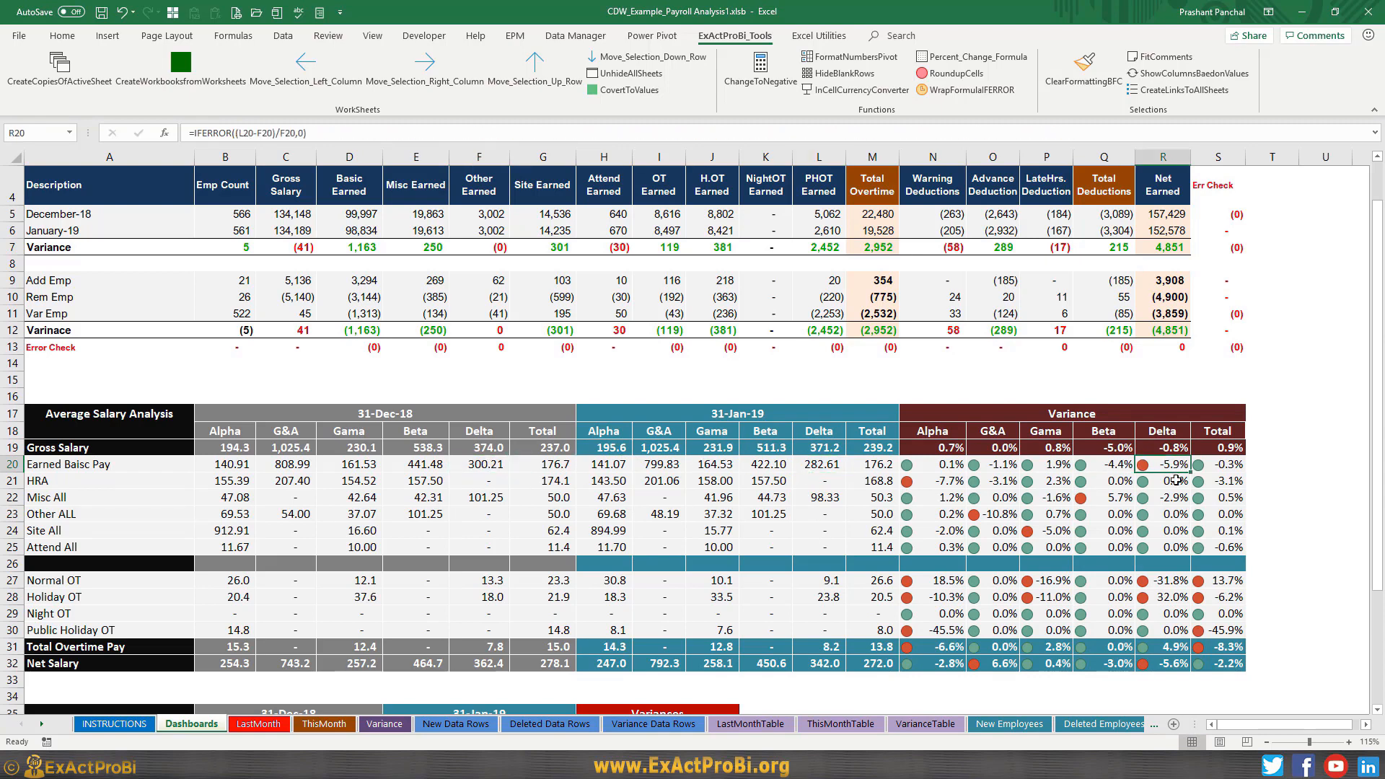
pyautogui.press('F2')
pyautogui.press('Escape')
# - Inspect the Total variance formulas for HRA through Attend All in S21:S25, plus the Delta and Gama variances in R25, P24 and P23
pyautogui.click(1229, 481)
pyautogui.press('F2')
pyautogui.press('Escape')
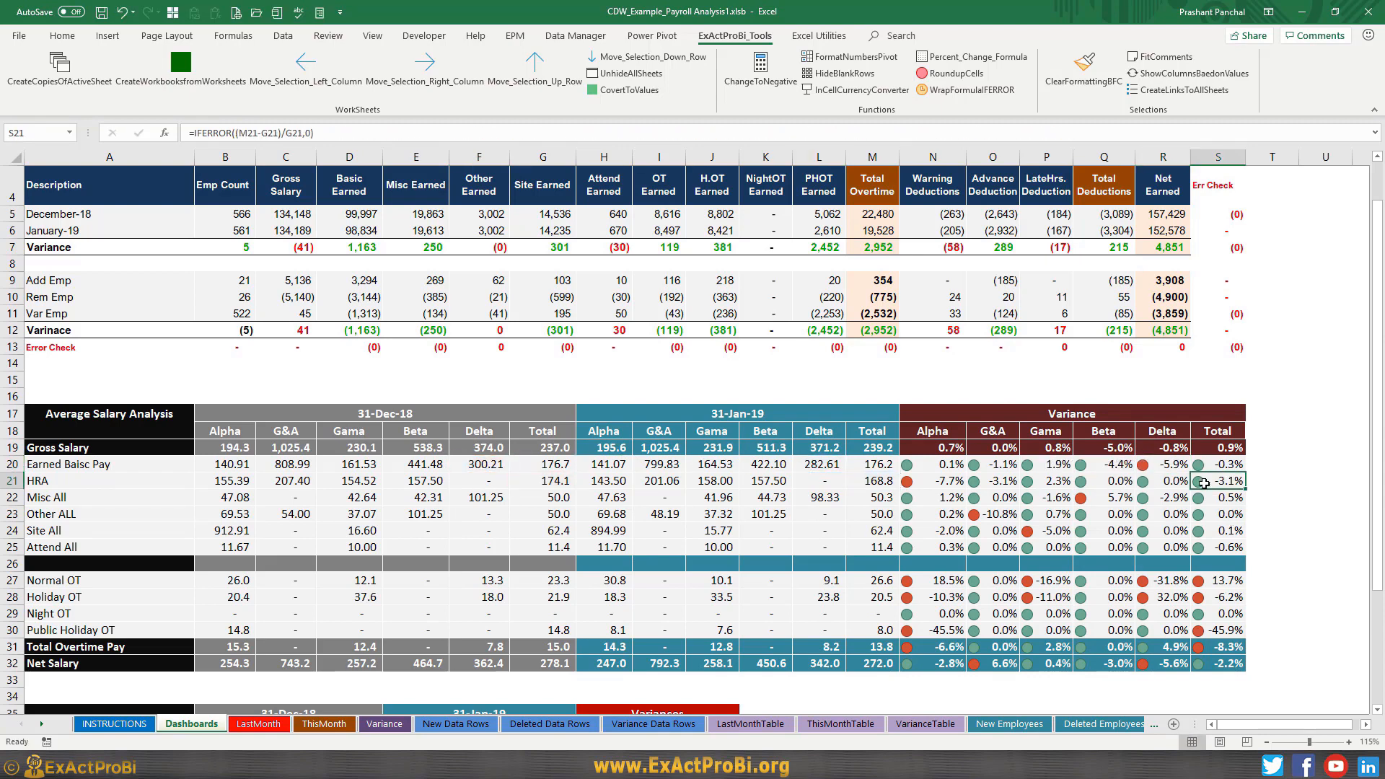
pyautogui.press('F2')
pyautogui.press('Escape')
pyautogui.click(1218, 499)
pyautogui.click(1218, 535)
pyautogui.press('F2')
pyautogui.press('Escape')
pyautogui.click(1218, 548)
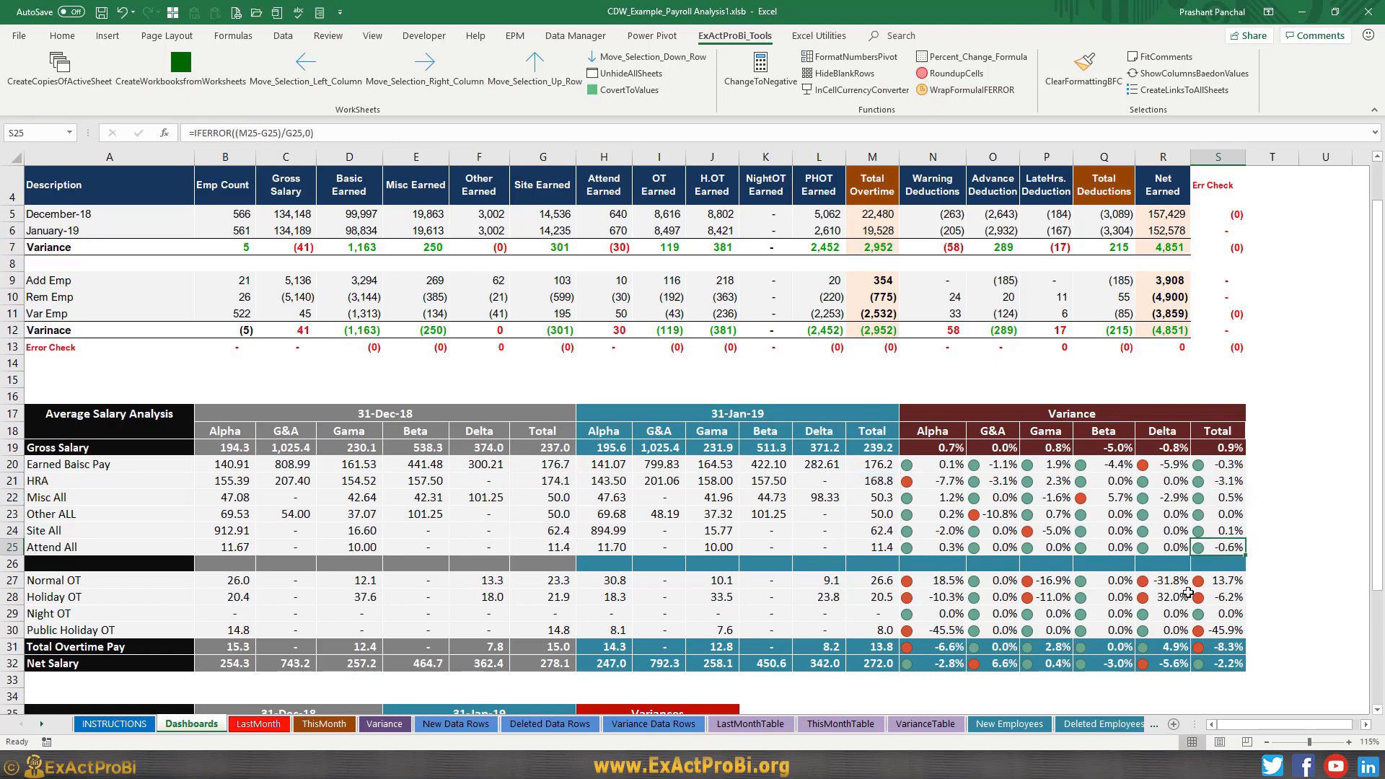
pyautogui.click(1163, 549)
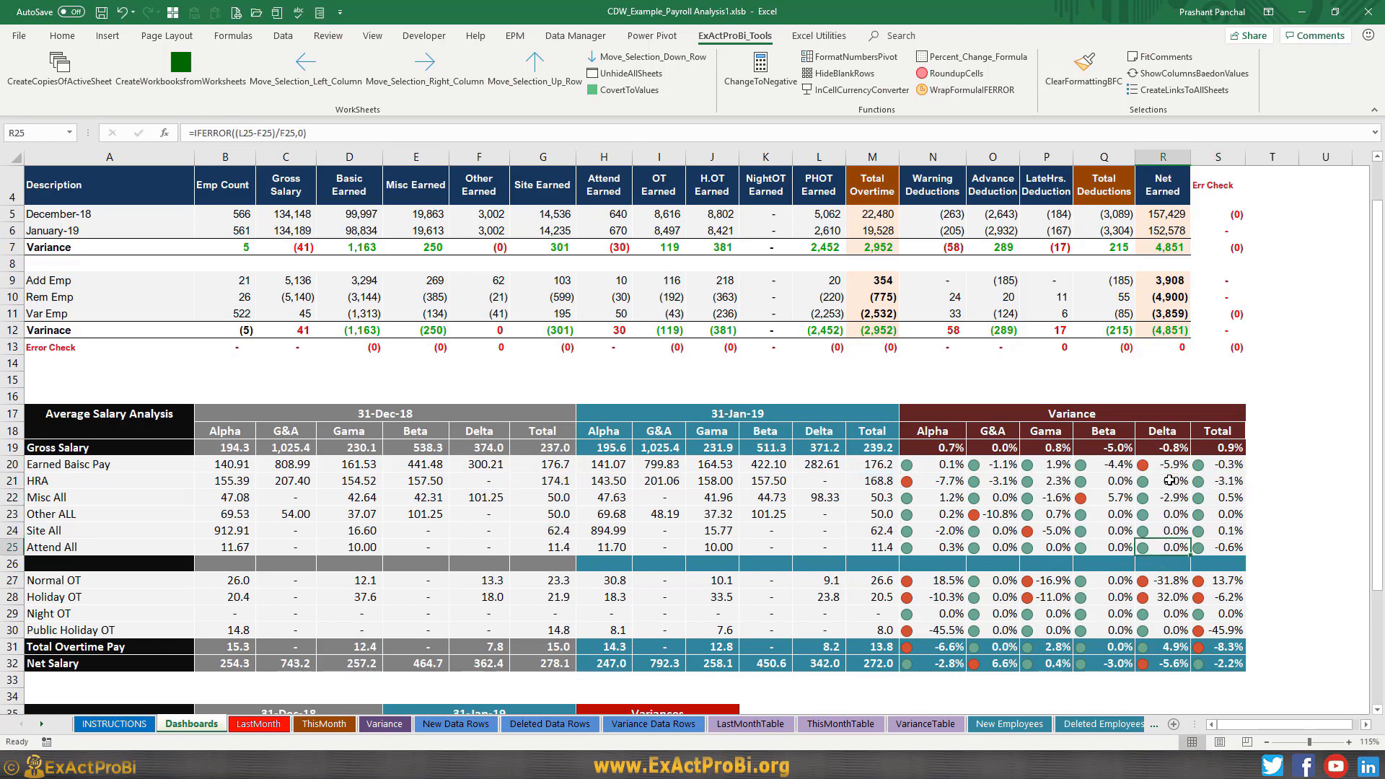
pyautogui.click(1210, 547)
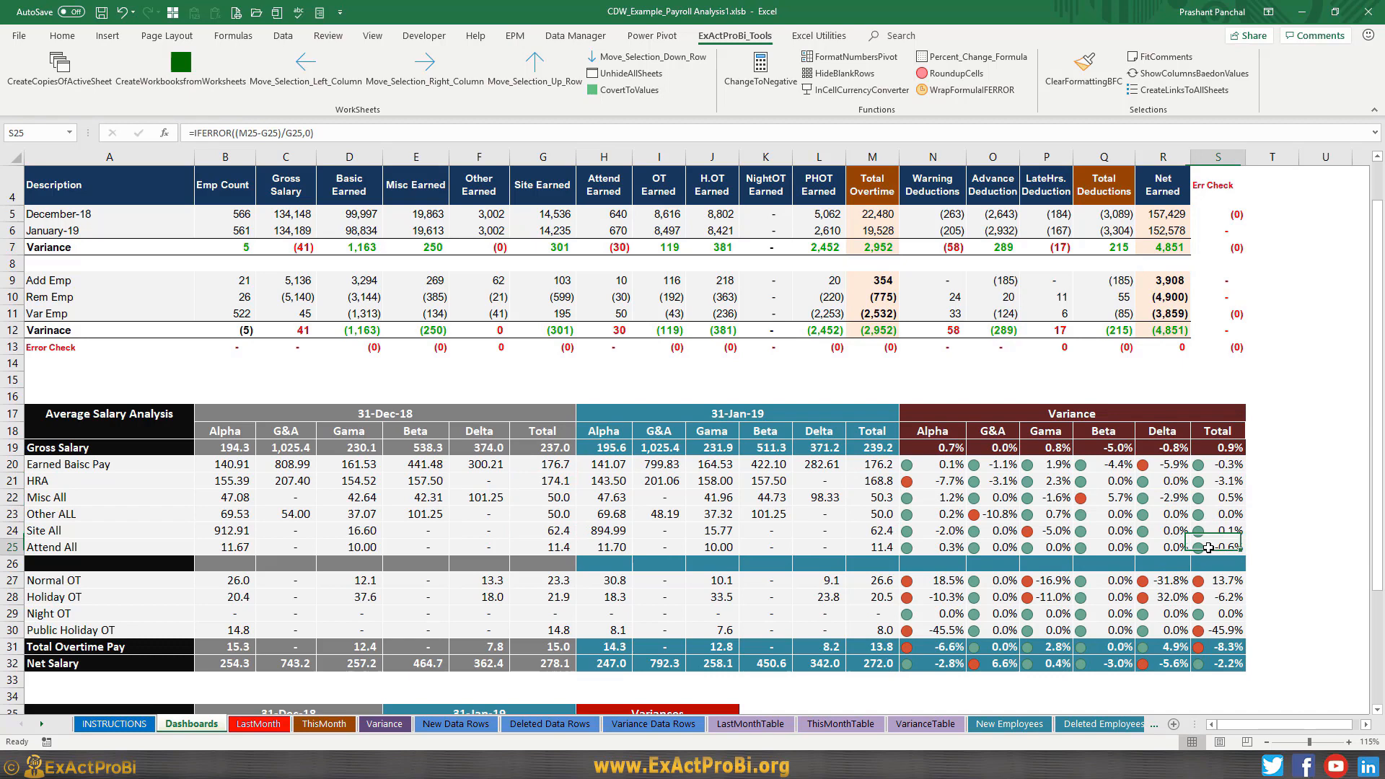
pyautogui.click(1049, 534)
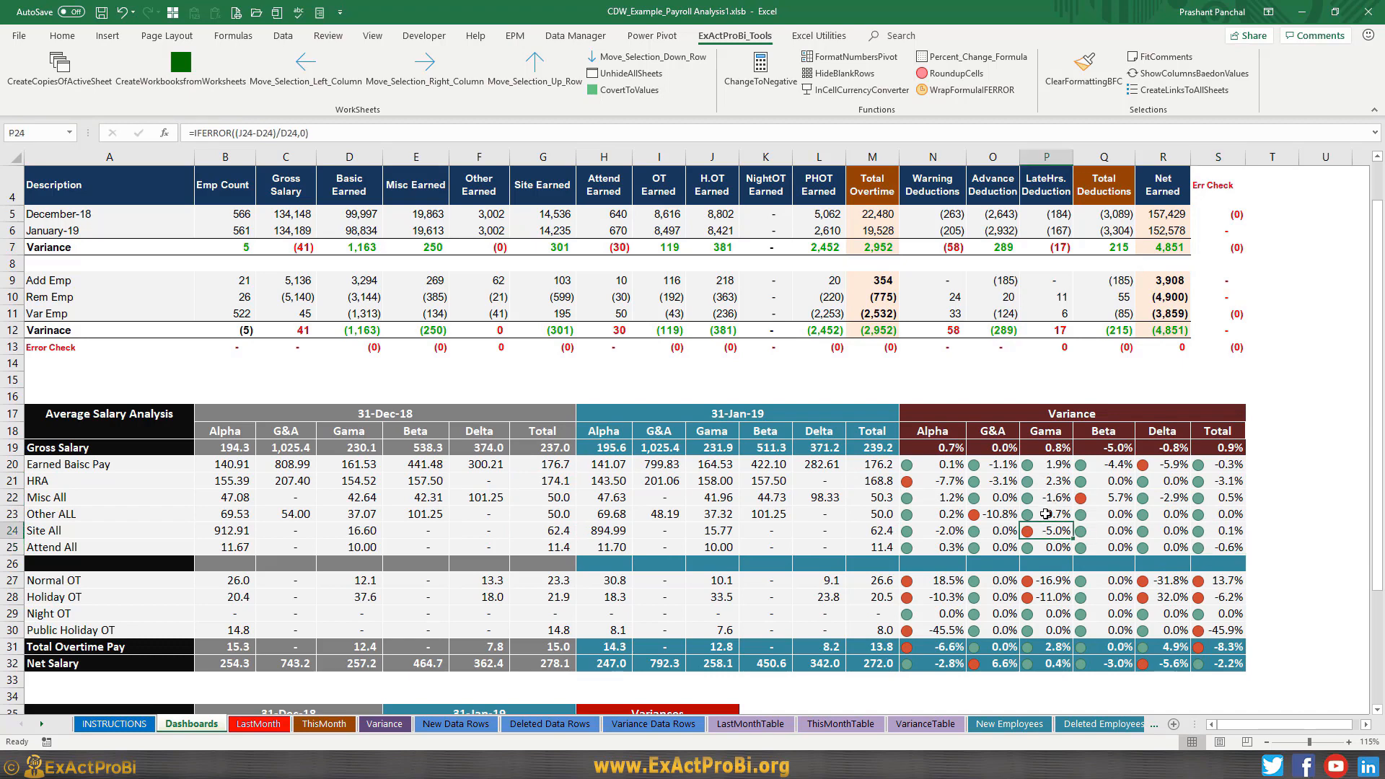
pyautogui.click(1047, 514)
# - Review the icon set conditional formatting rule on the variance range N20:S25 and its threshold cells V20 and V21, leaving the rule as it is
pyautogui.moveTo(941, 465); pyautogui.dragTo(1235, 548)
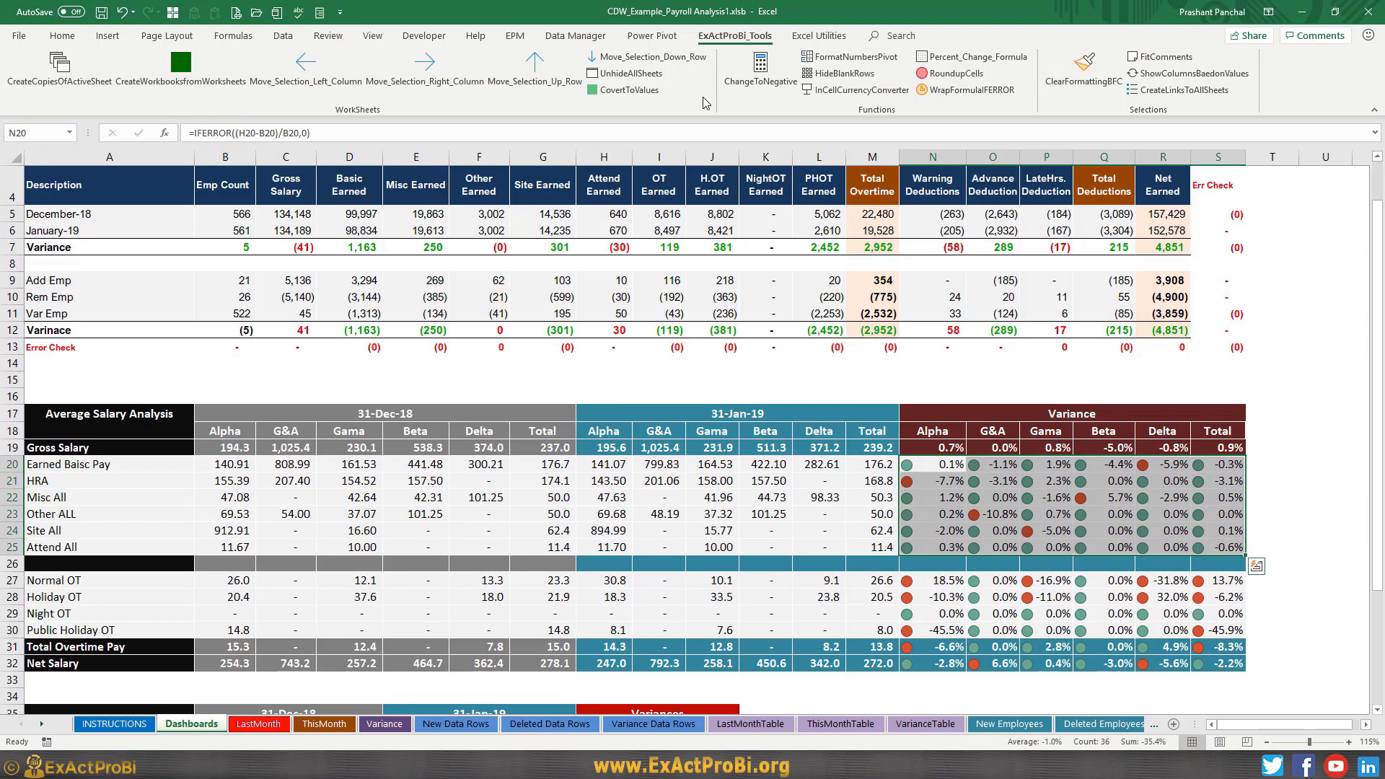
pyautogui.click(62, 35)
pyautogui.click(606, 72)
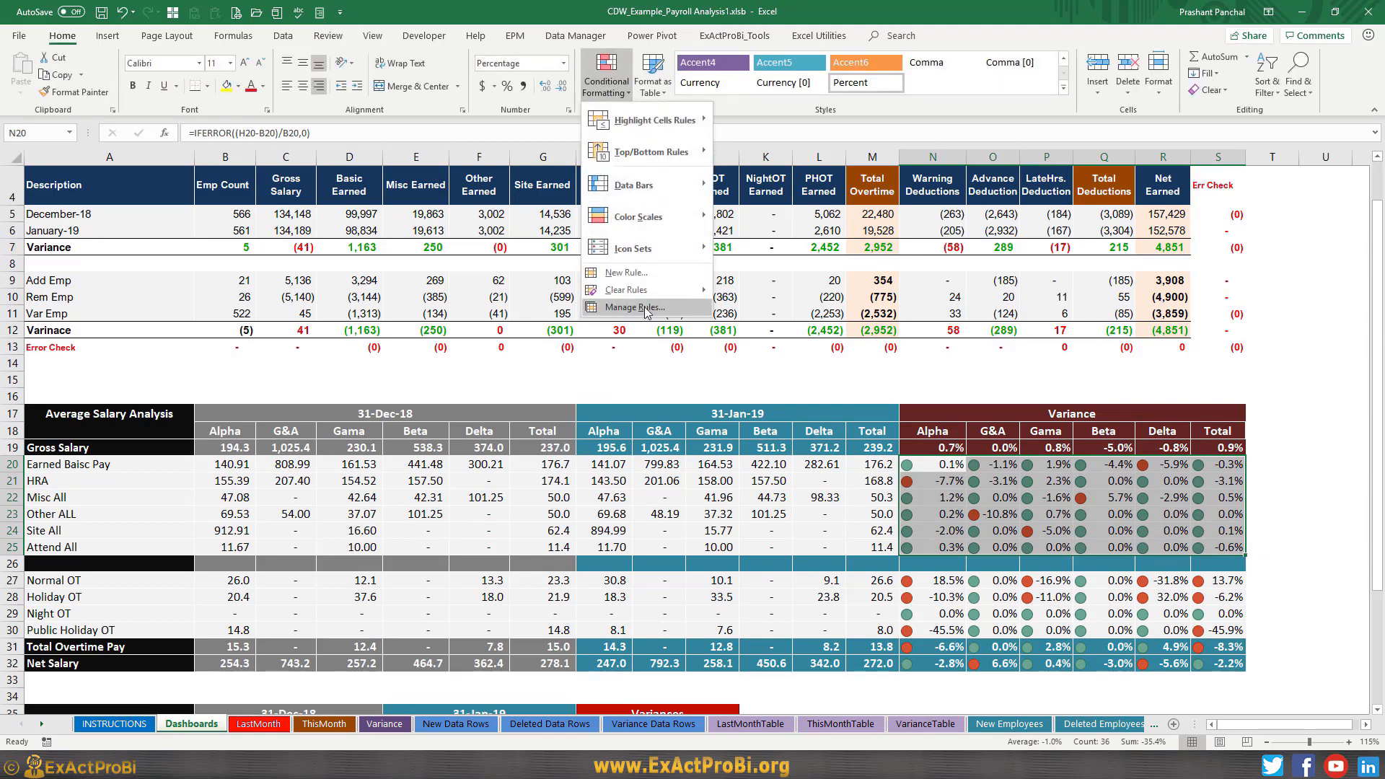
pyautogui.click(635, 307)
pyautogui.click(915, 342)
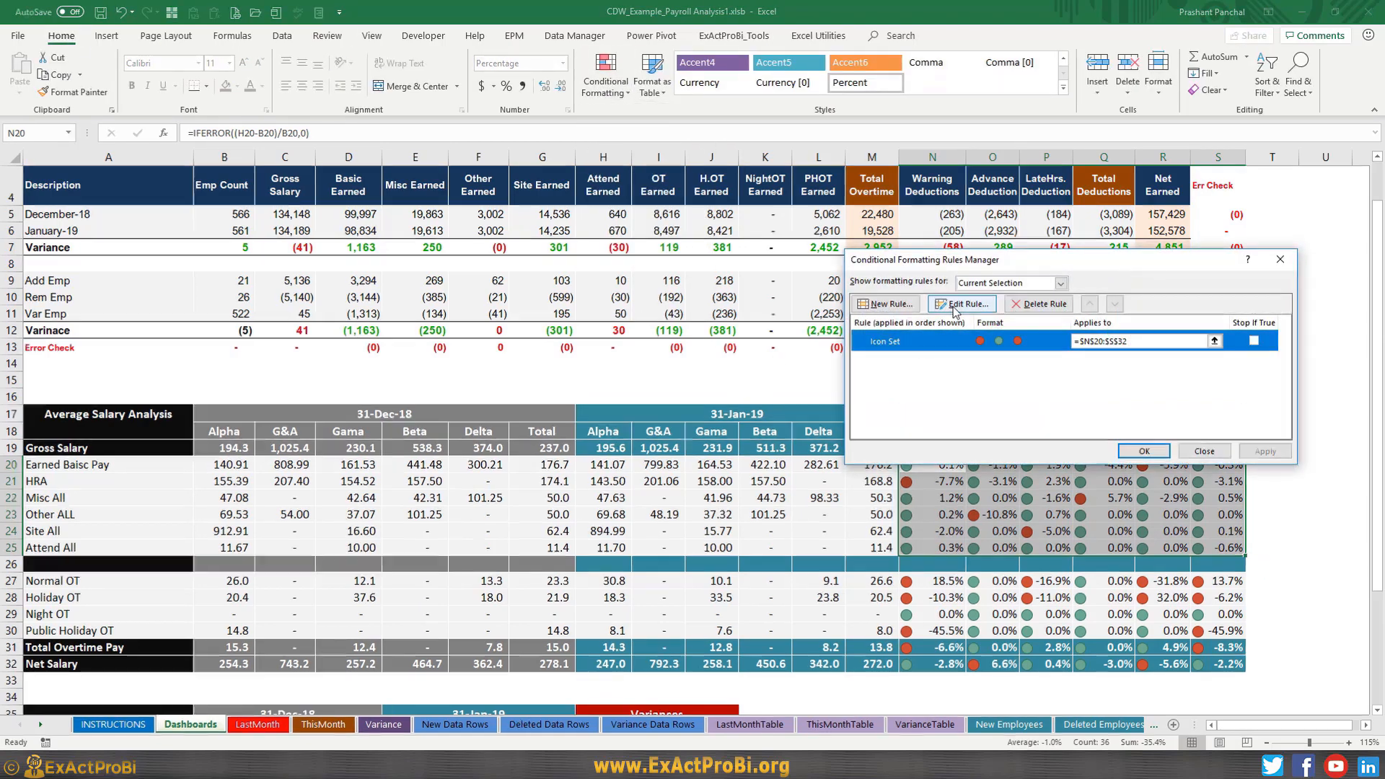
pyautogui.click(960, 304)
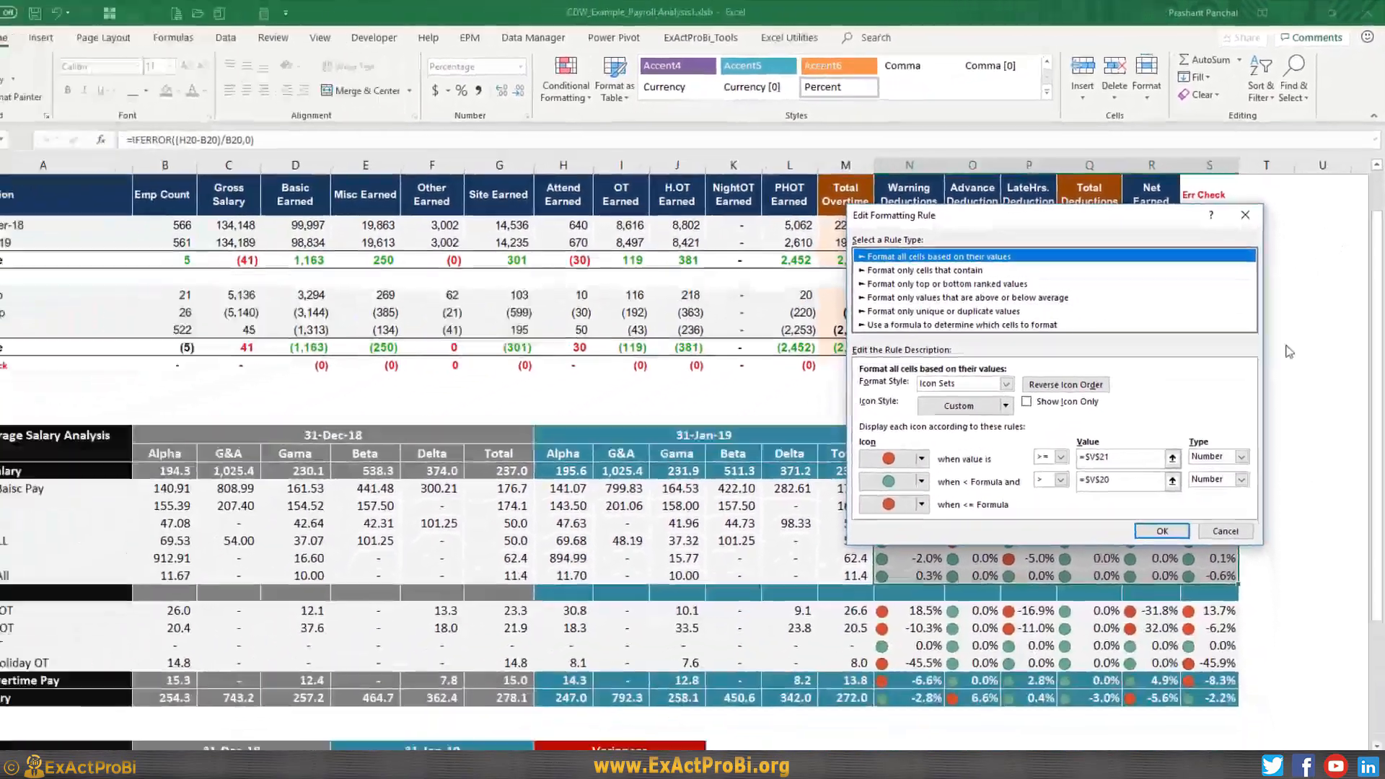
pyautogui.click(1178, 689)
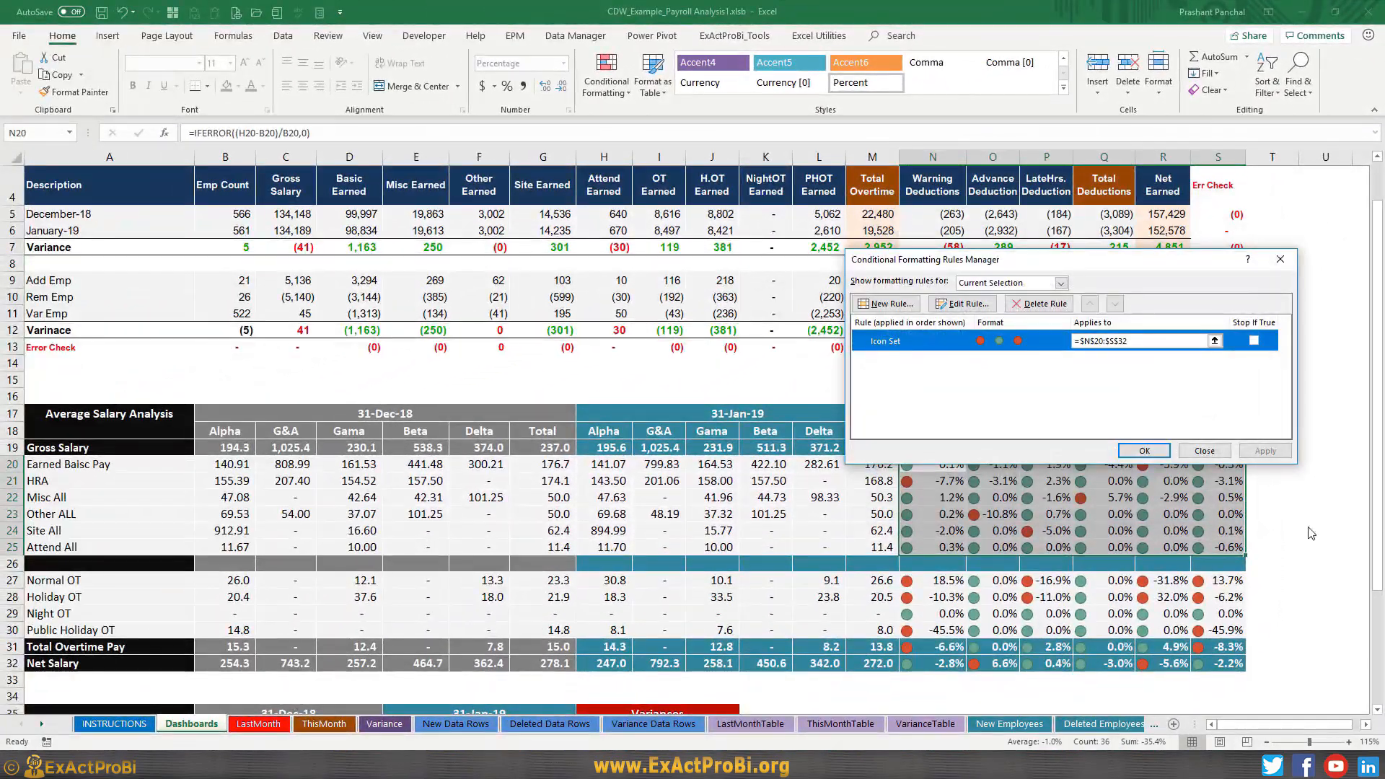
pyautogui.press('Escape')
pyautogui.moveTo(1330, 725); pyautogui.dragTo(1340, 726)
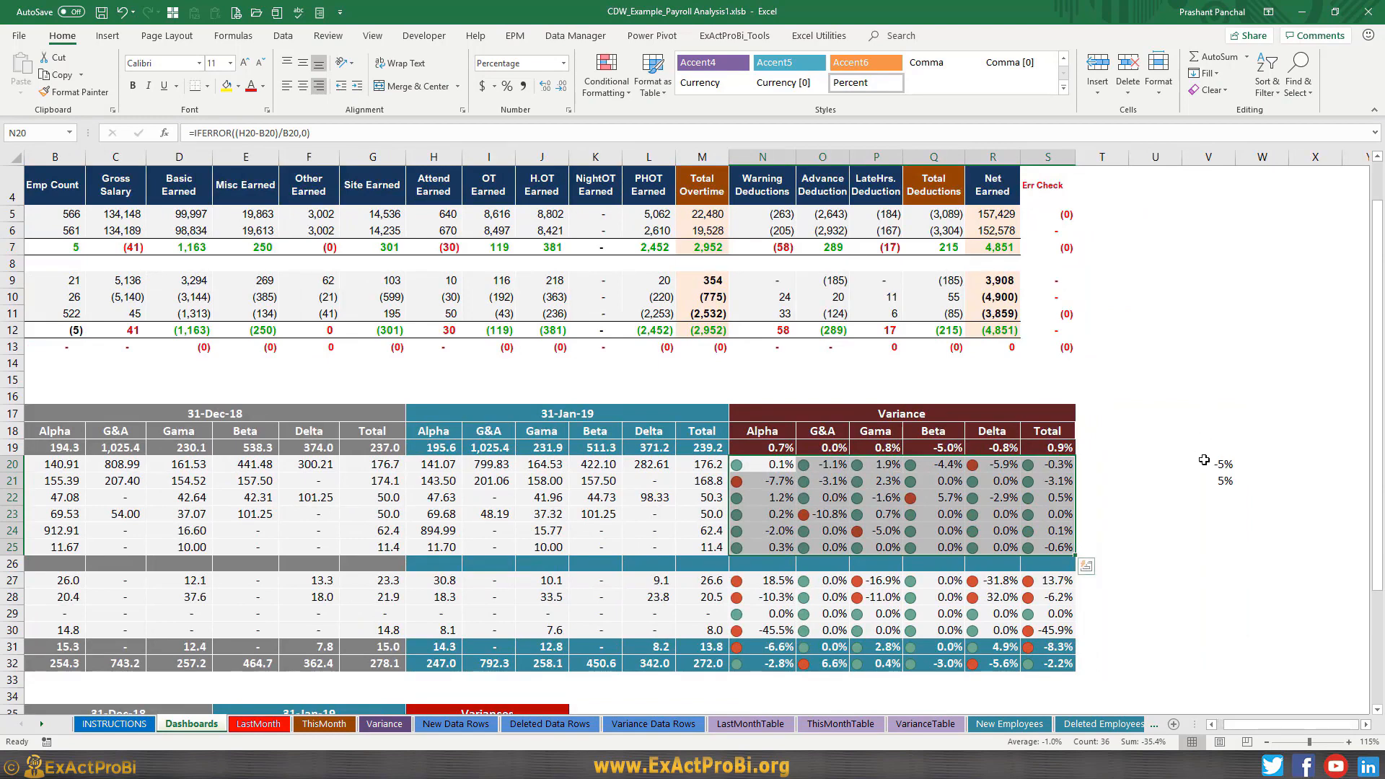
pyautogui.moveTo(1204, 459); pyautogui.dragTo(1204, 477)
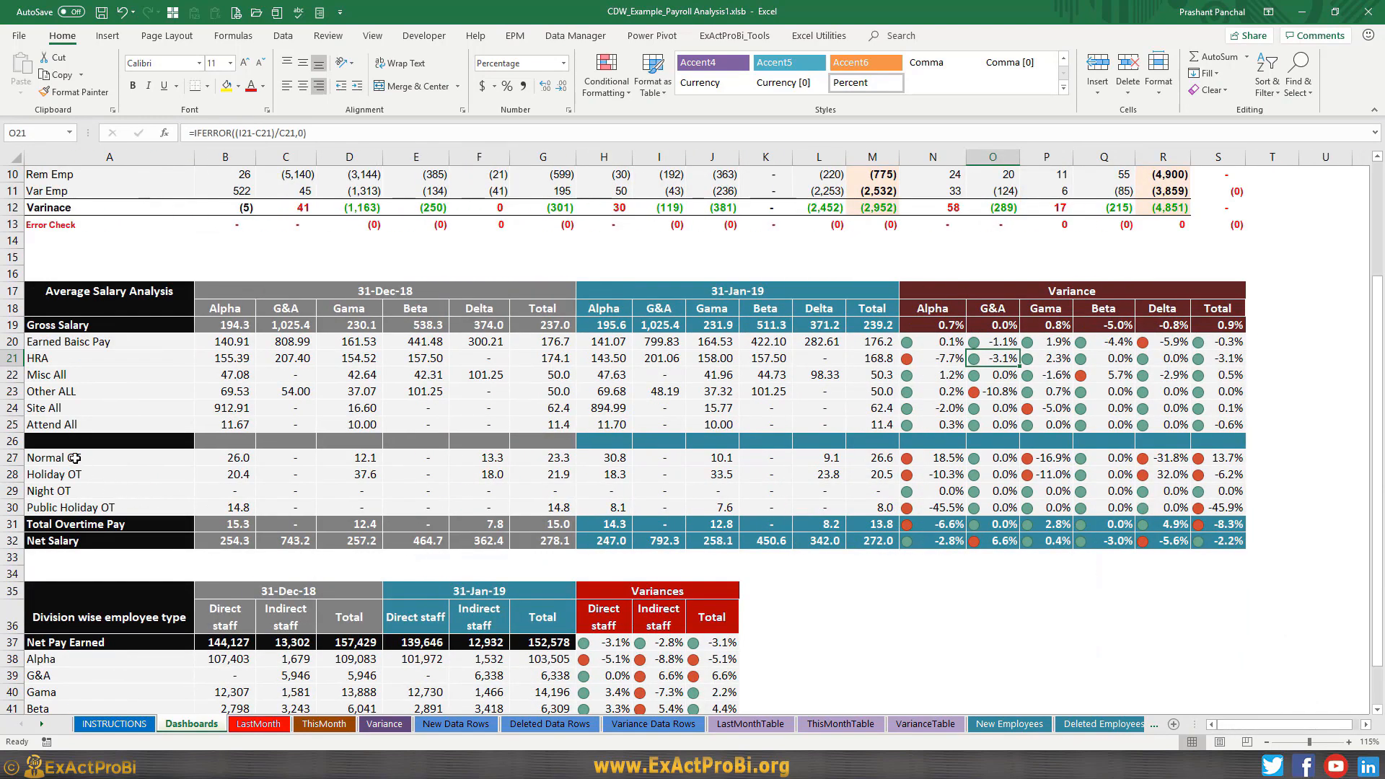
# - Survey the overtime block in rows 27 to 30, highlighting its labels, the December averages and the variances, and checking January's Alpha cells
pyautogui.moveTo(75, 458); pyautogui.dragTo(76, 508)
pyautogui.moveTo(73, 459); pyautogui.dragTo(80, 509)
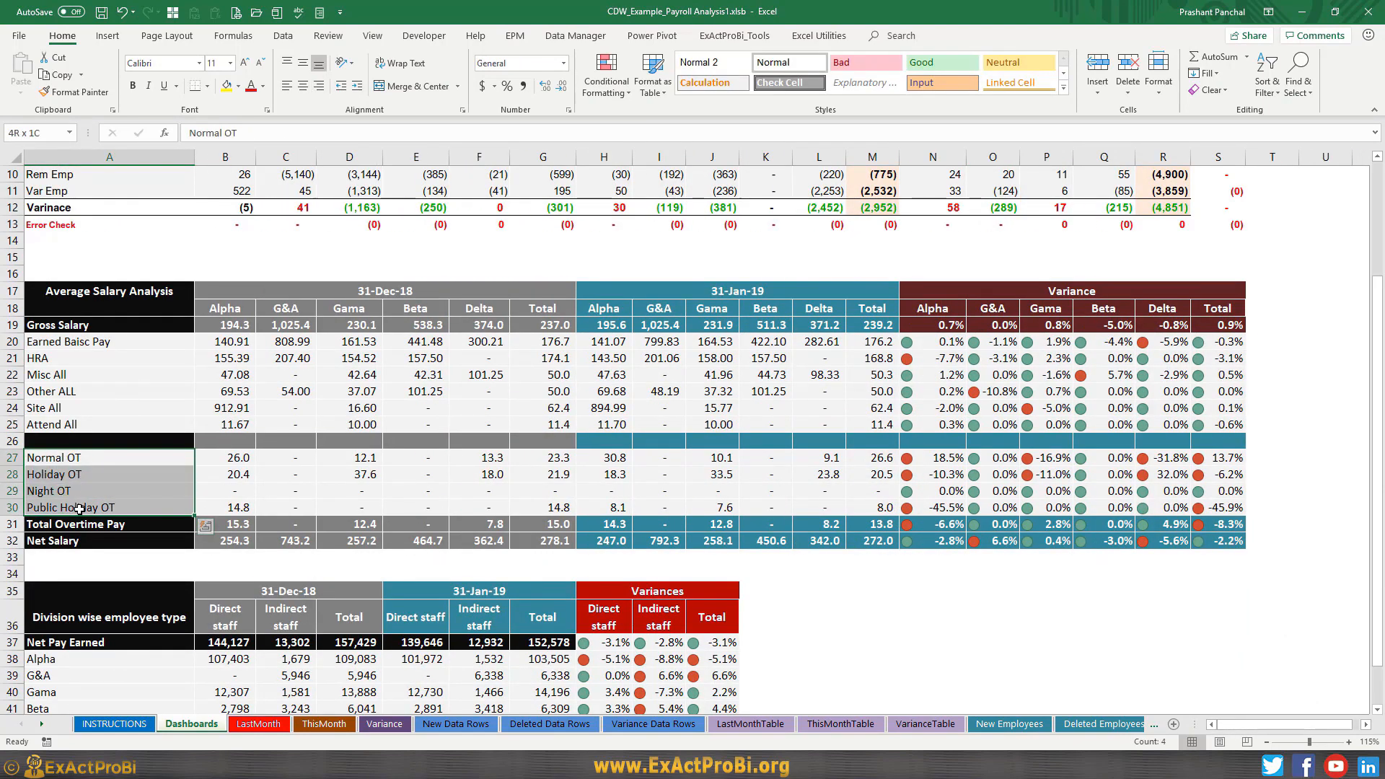
pyautogui.click(230, 457)
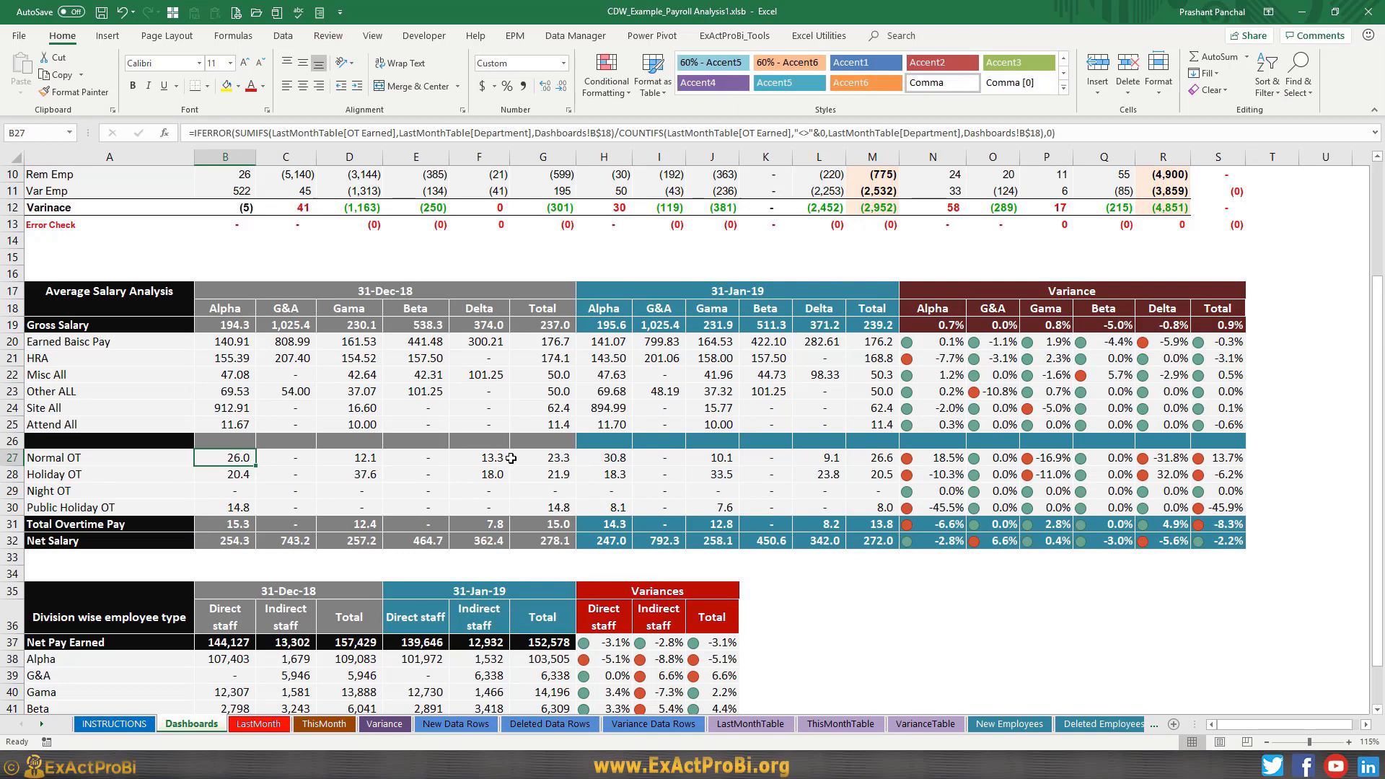
pyautogui.click(584, 459)
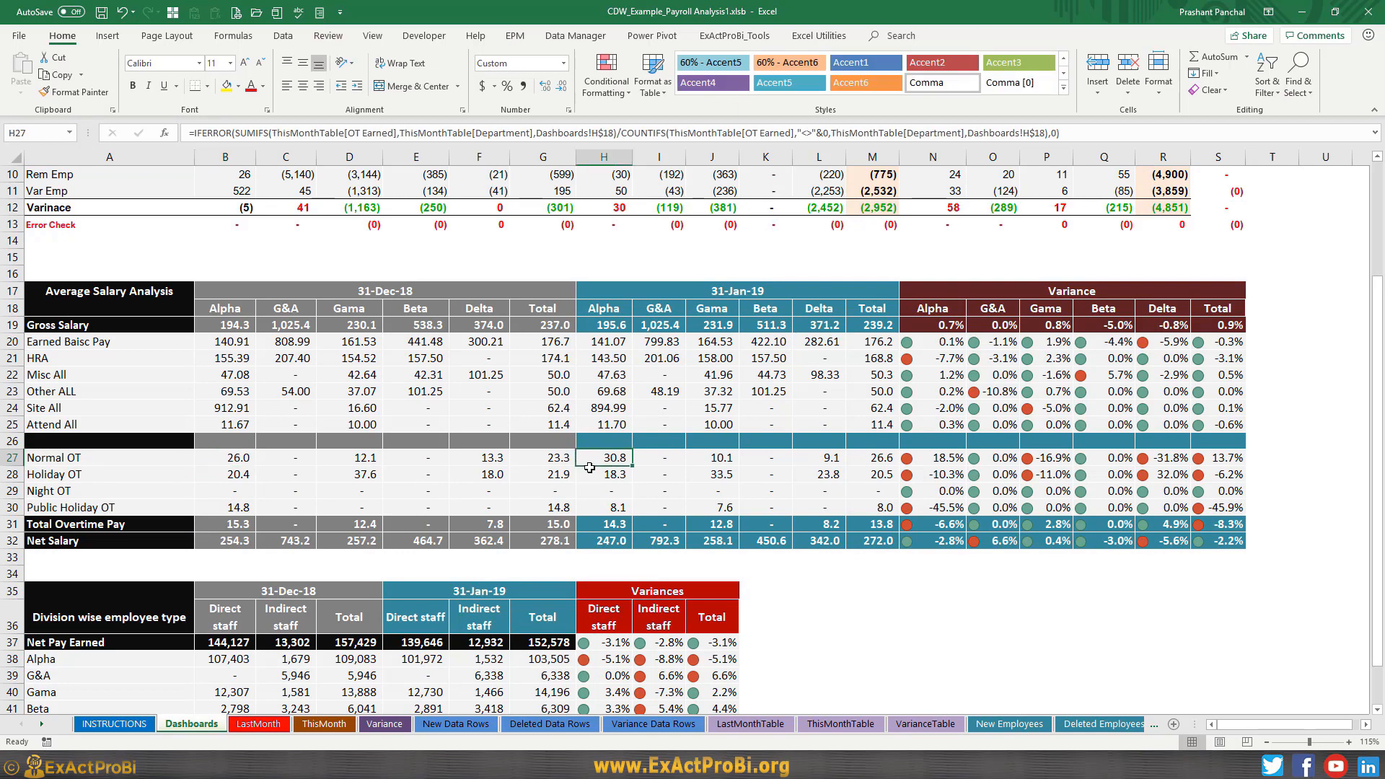
pyautogui.click(597, 478)
pyautogui.moveTo(242, 462); pyautogui.dragTo(534, 505)
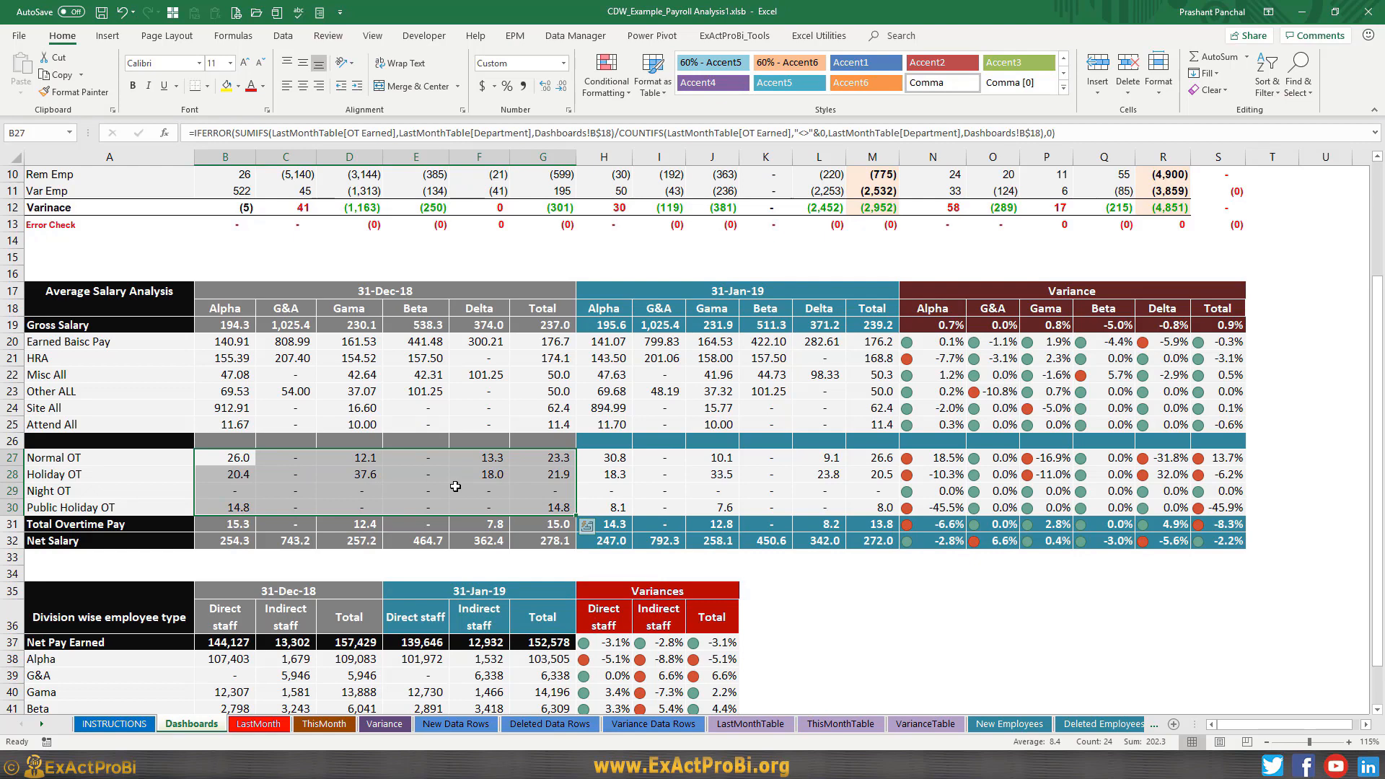
pyautogui.moveTo(935, 459); pyautogui.dragTo(1219, 508)
# - Examine Alpha's Normal OT average formulas in B27 and H27 and the percentage variance formula in N27
pyautogui.doubleClick(235, 462)
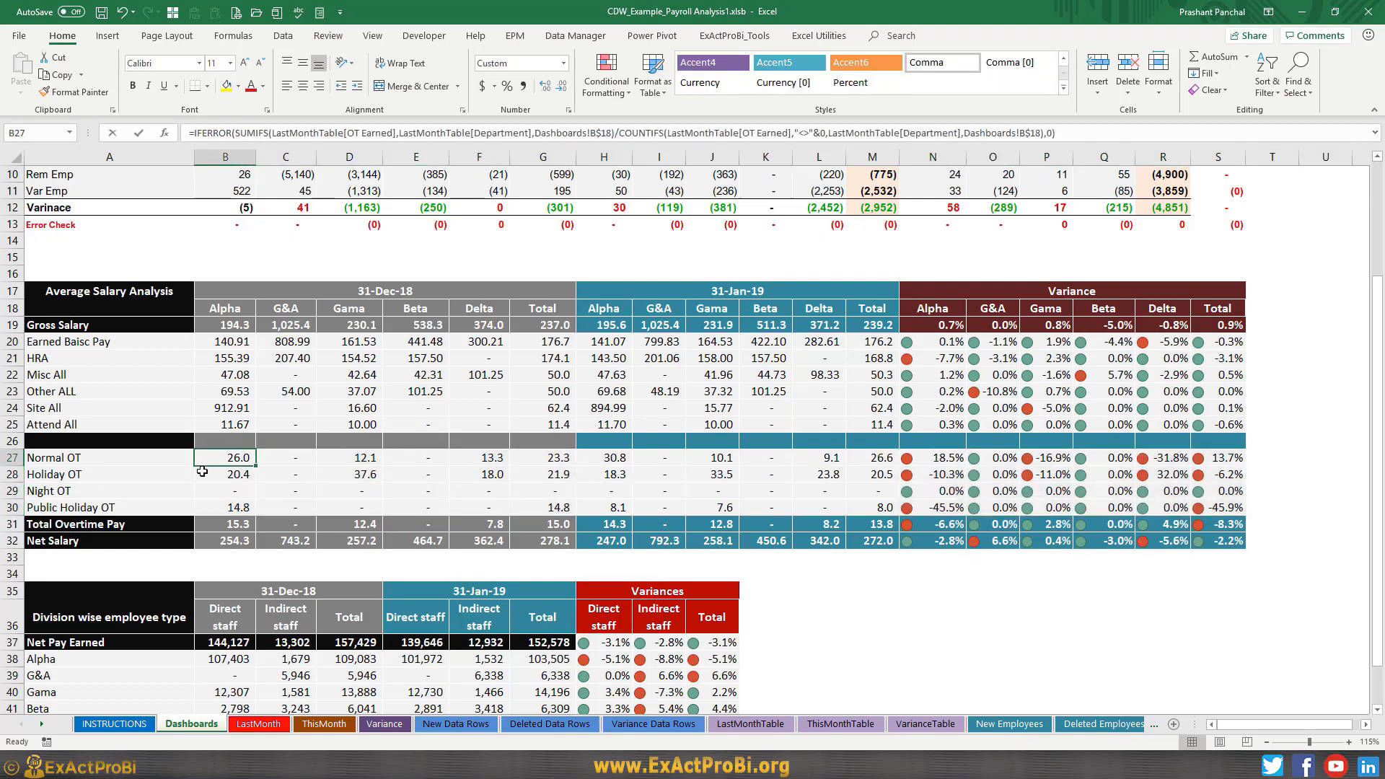
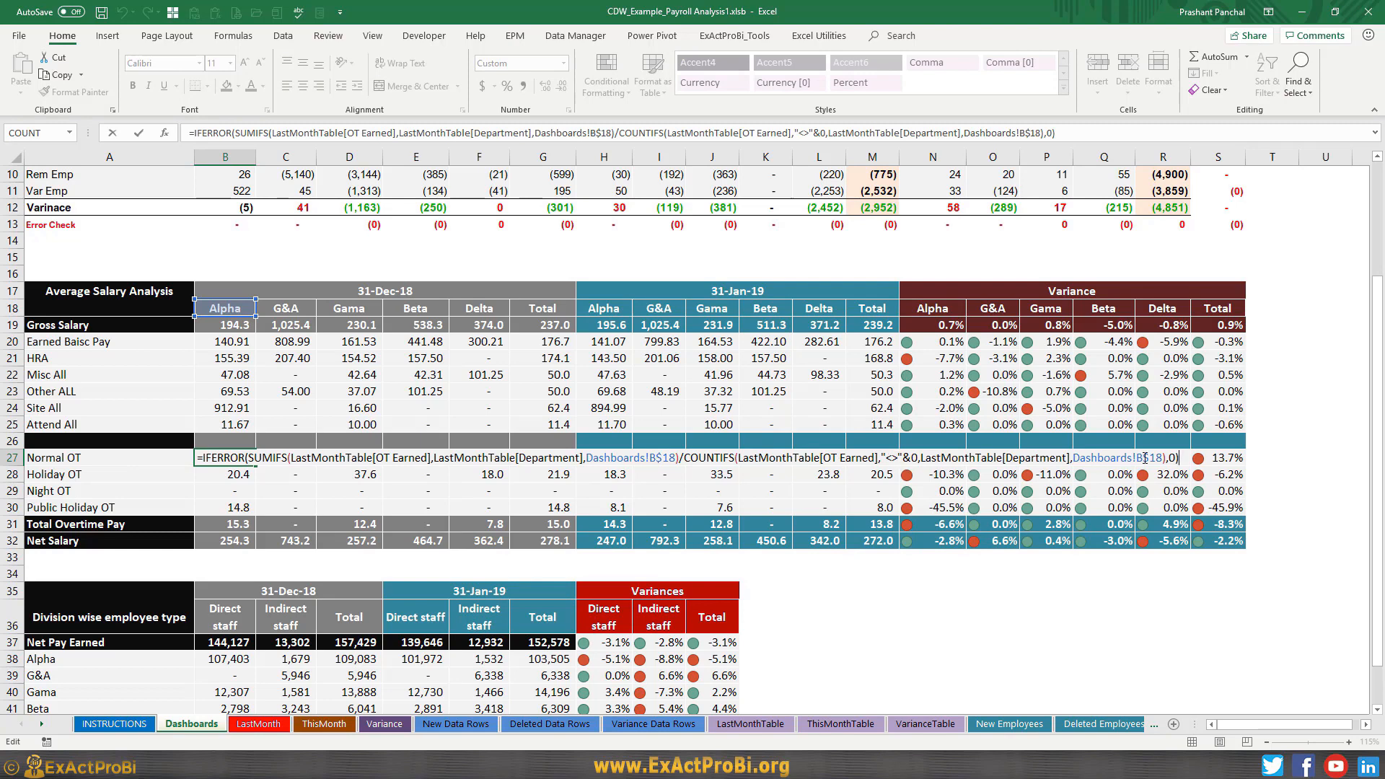
pyautogui.press('Escape')
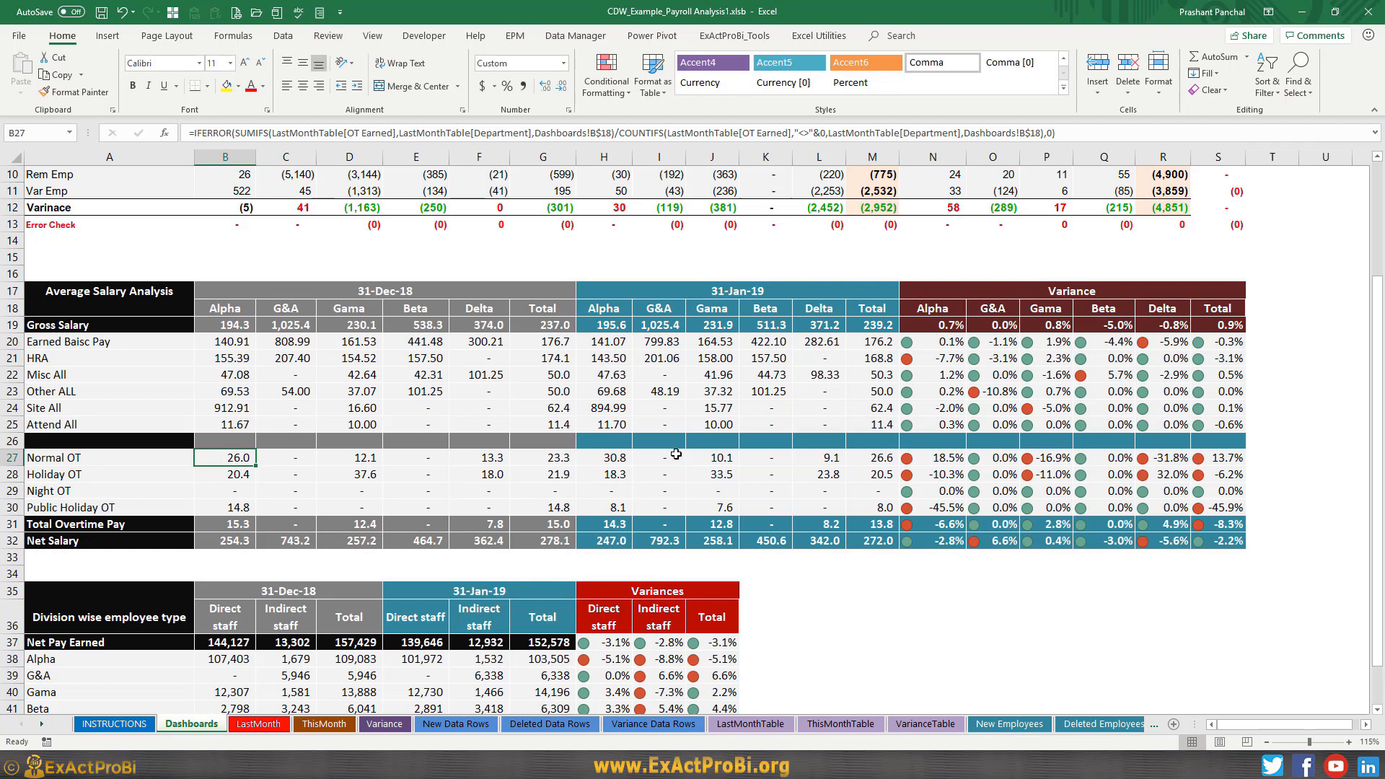
pyautogui.click(614, 462)
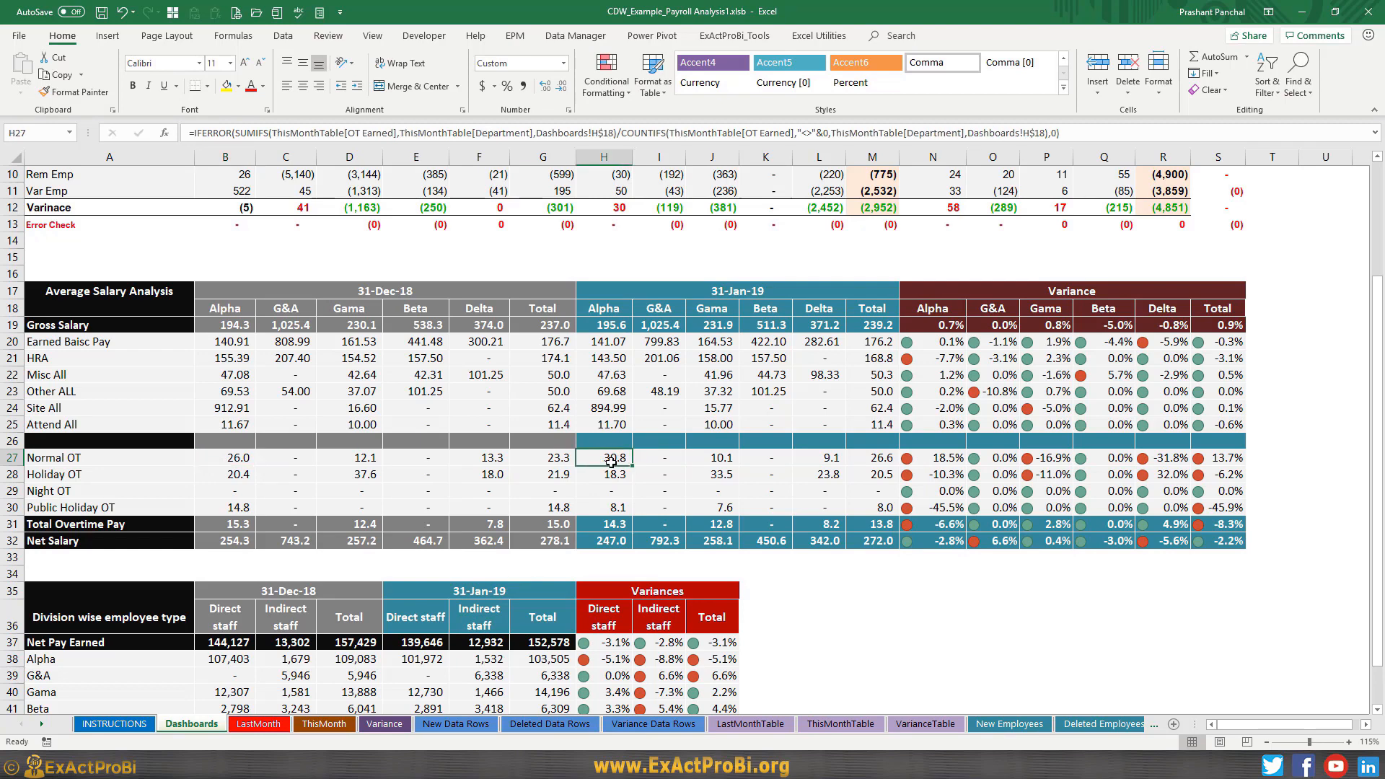
pyautogui.doubleClick(948, 464)
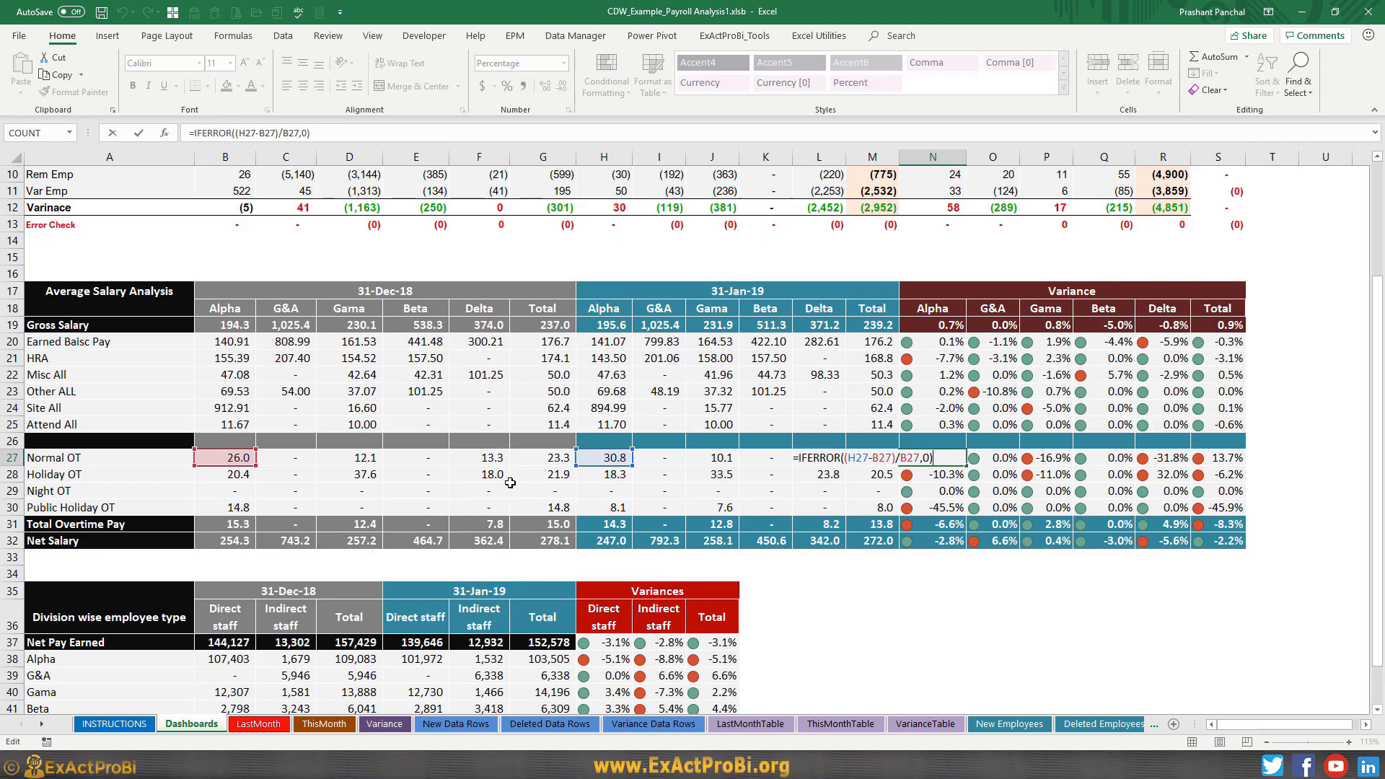
pyautogui.press('Escape')
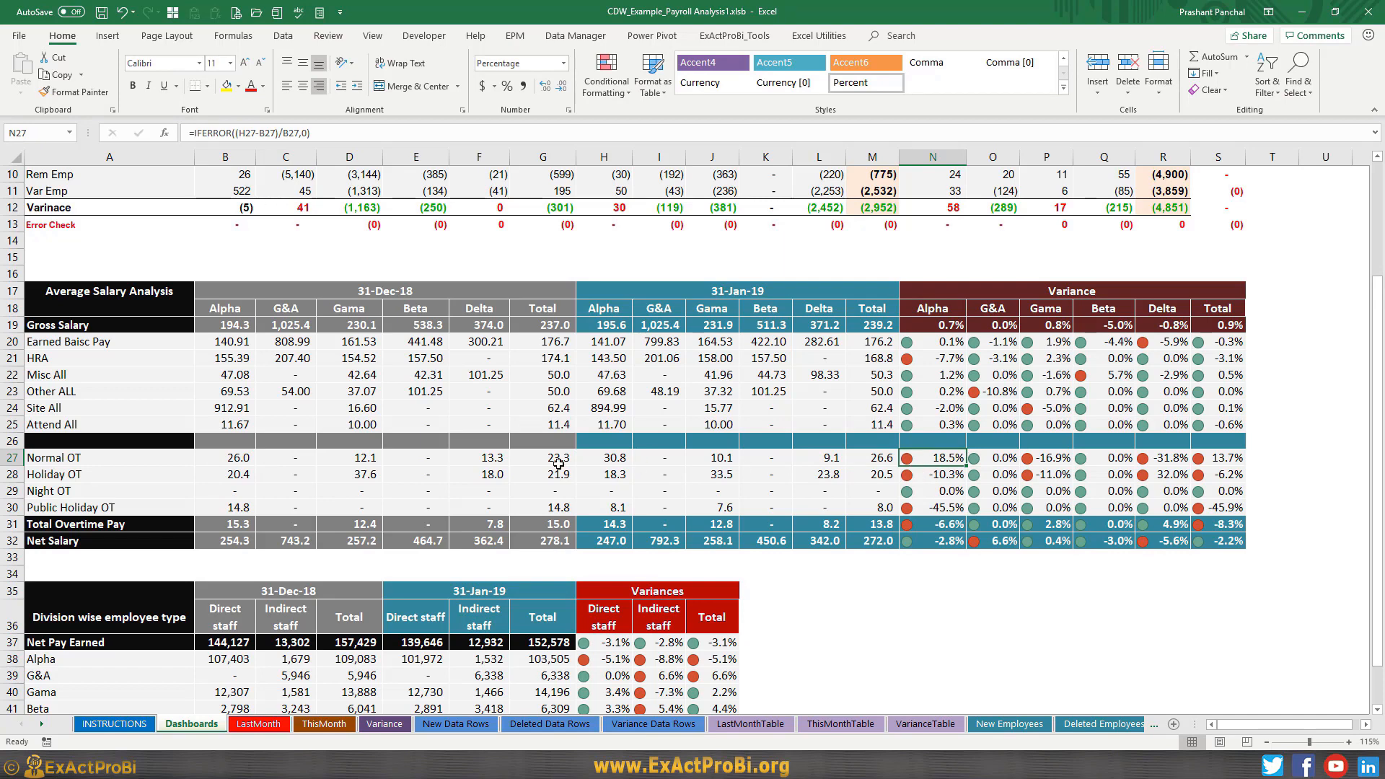
# - Inspect the December Holiday OT formula in D28 and the Night OT formulas in D29 and C29, keeping them as they are
pyautogui.doubleClick(342, 478)
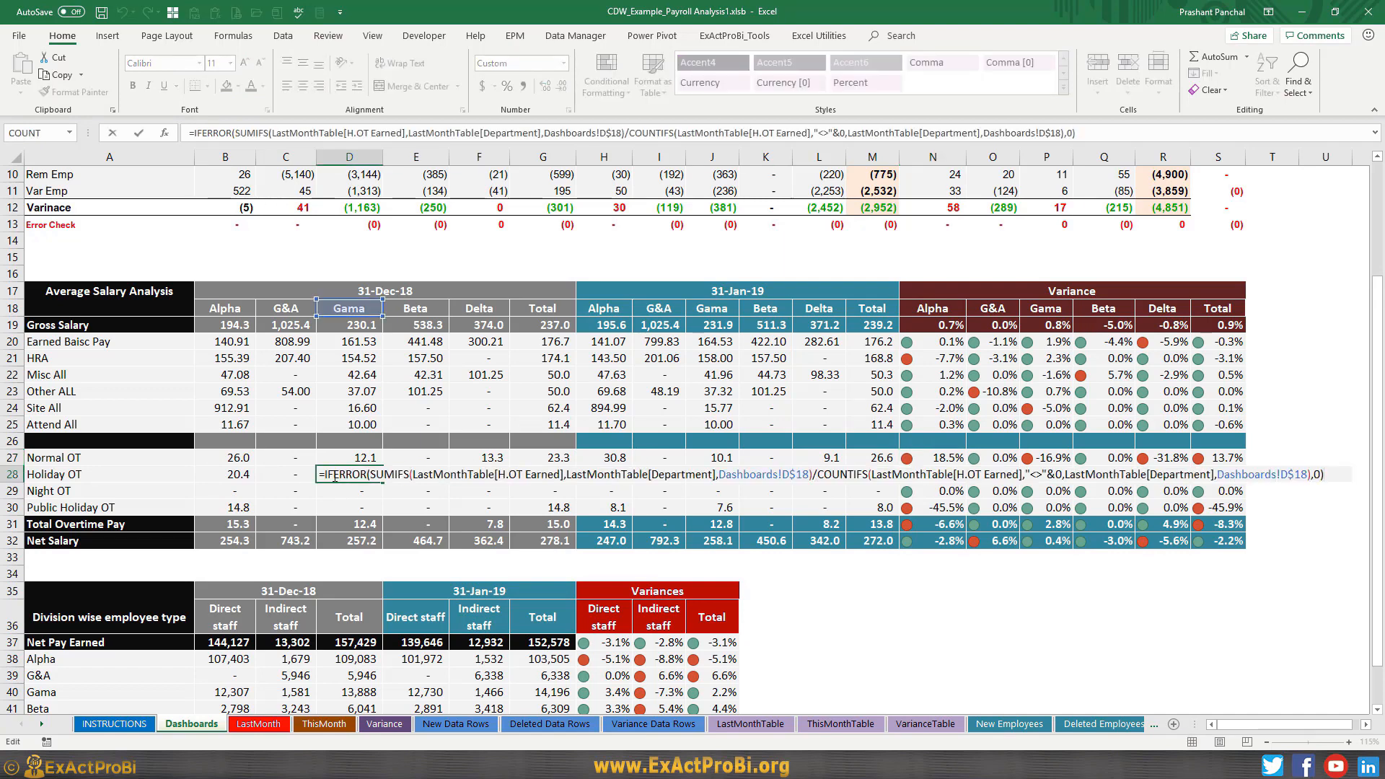
pyautogui.press('Escape')
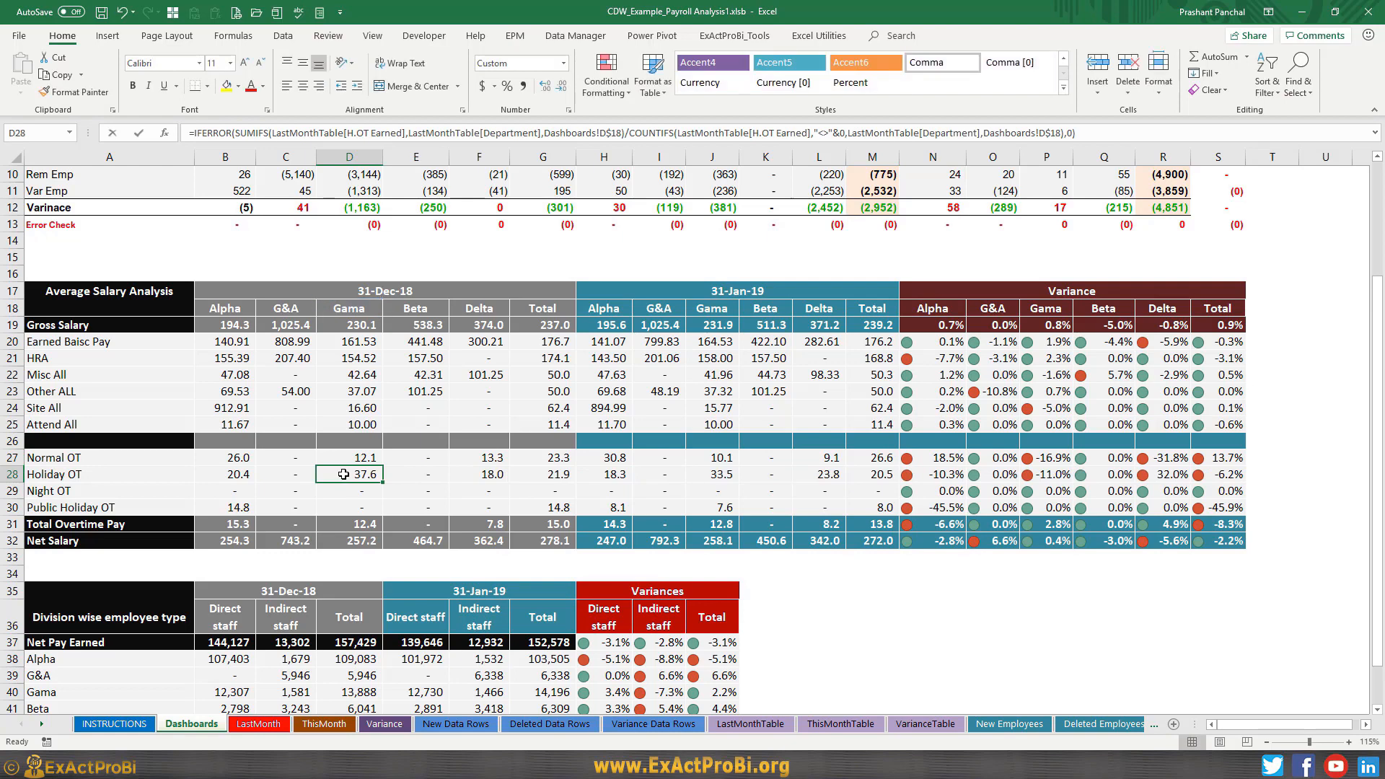
pyautogui.press('F2')
pyautogui.hotkey('ctrl', 'Return')
pyautogui.doubleClick(332, 476)
pyautogui.press('Return')
pyautogui.doubleClick(354, 493)
pyautogui.hotkey('ctrl', 'Return')
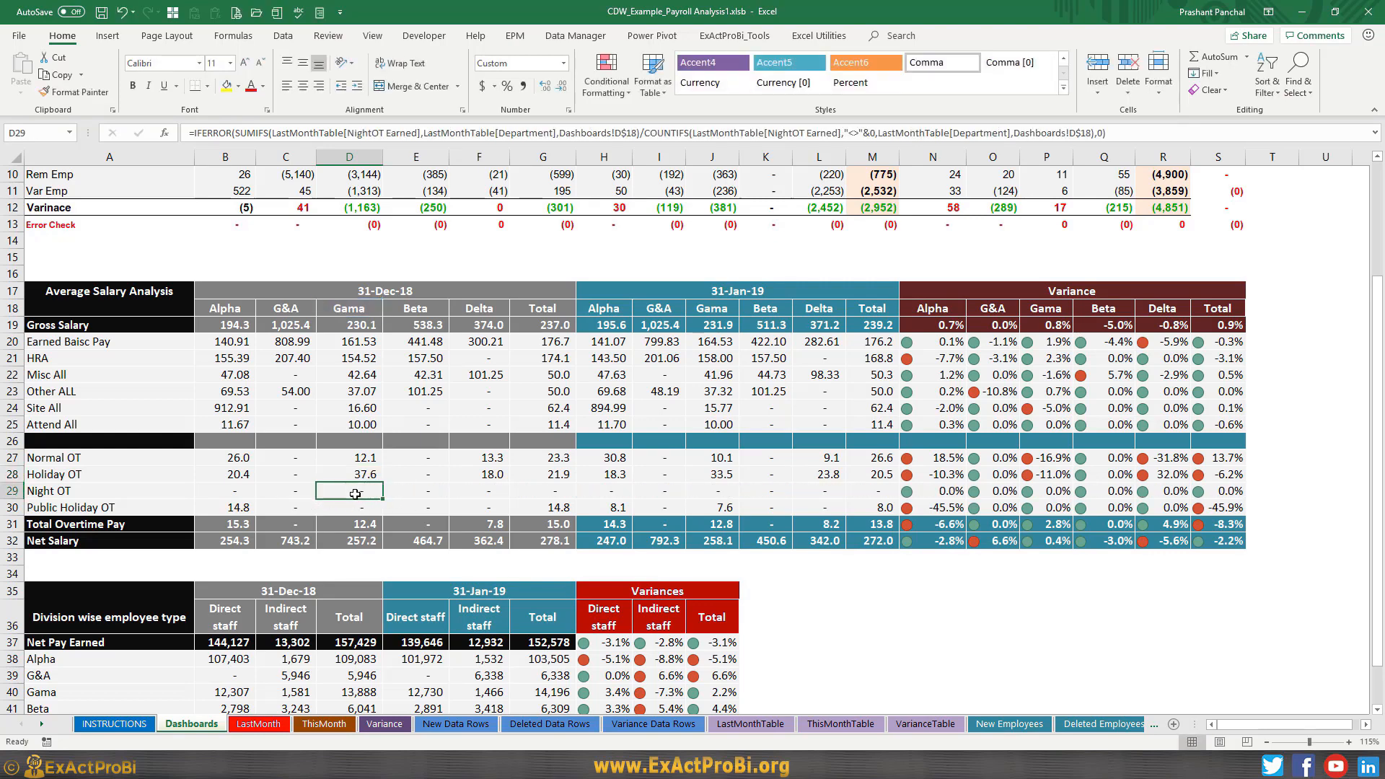
pyautogui.doubleClick(339, 497)
pyautogui.press('Escape')
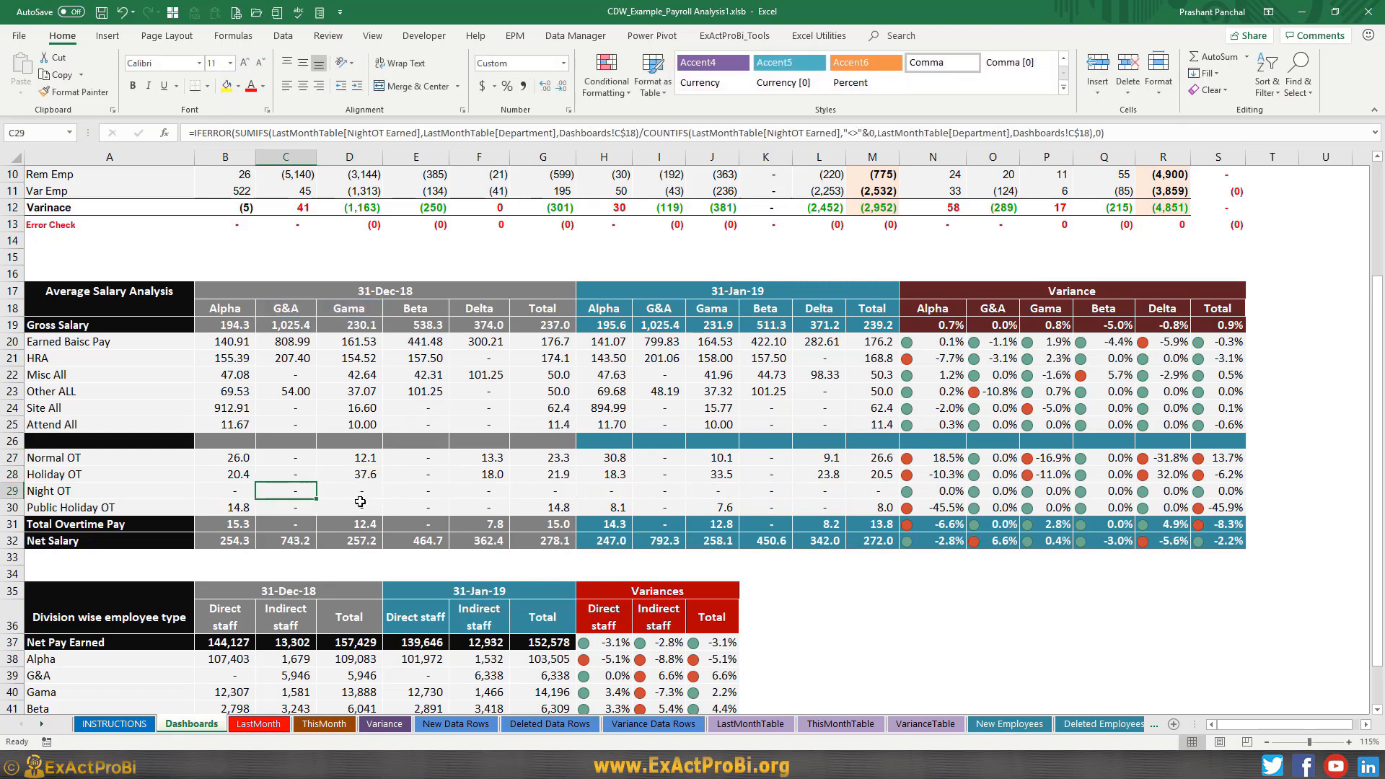
# - Compare Gama's Holiday OT averages in D28 and J28, and check the Holiday OT variance formulas for G&A, Gama and Delta
pyautogui.click(359, 479)
pyautogui.click(109, 469)
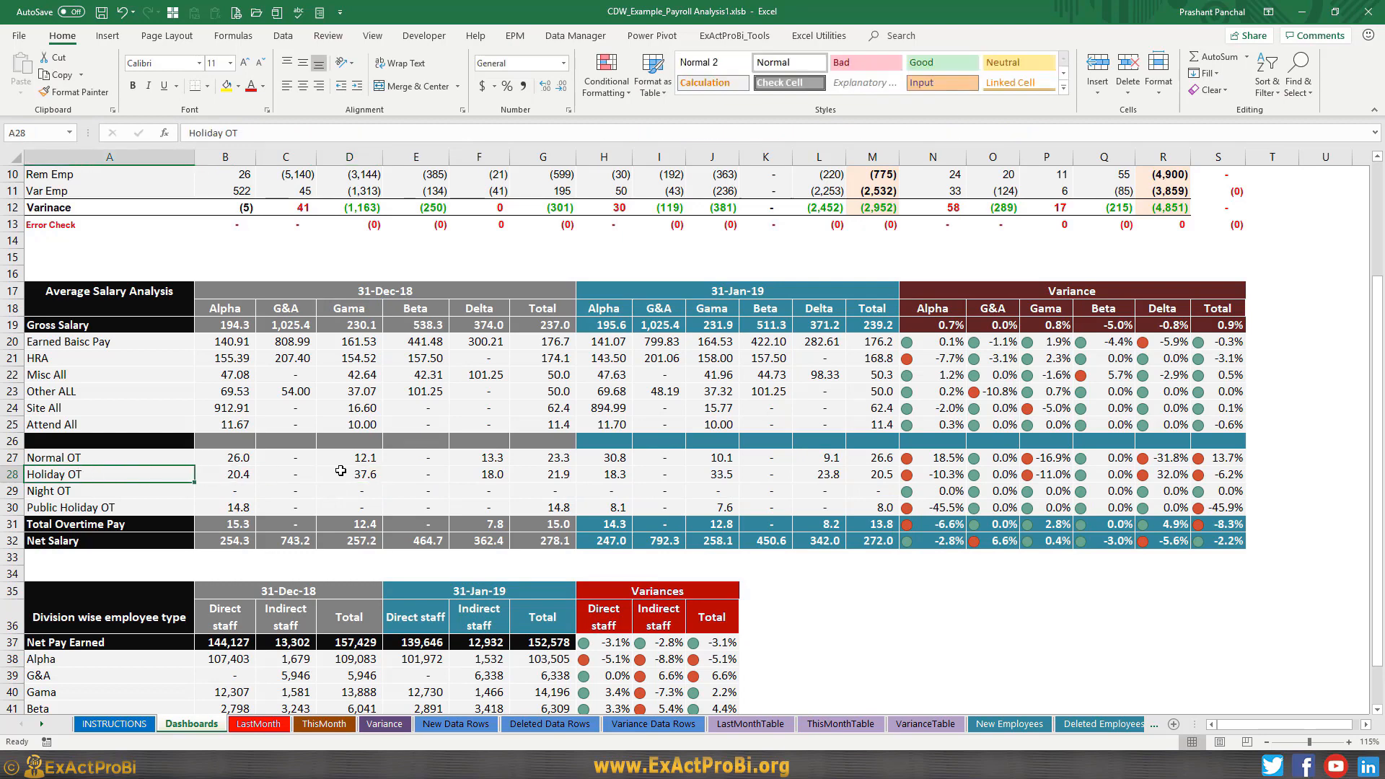
pyautogui.click(350, 474)
pyautogui.click(692, 473)
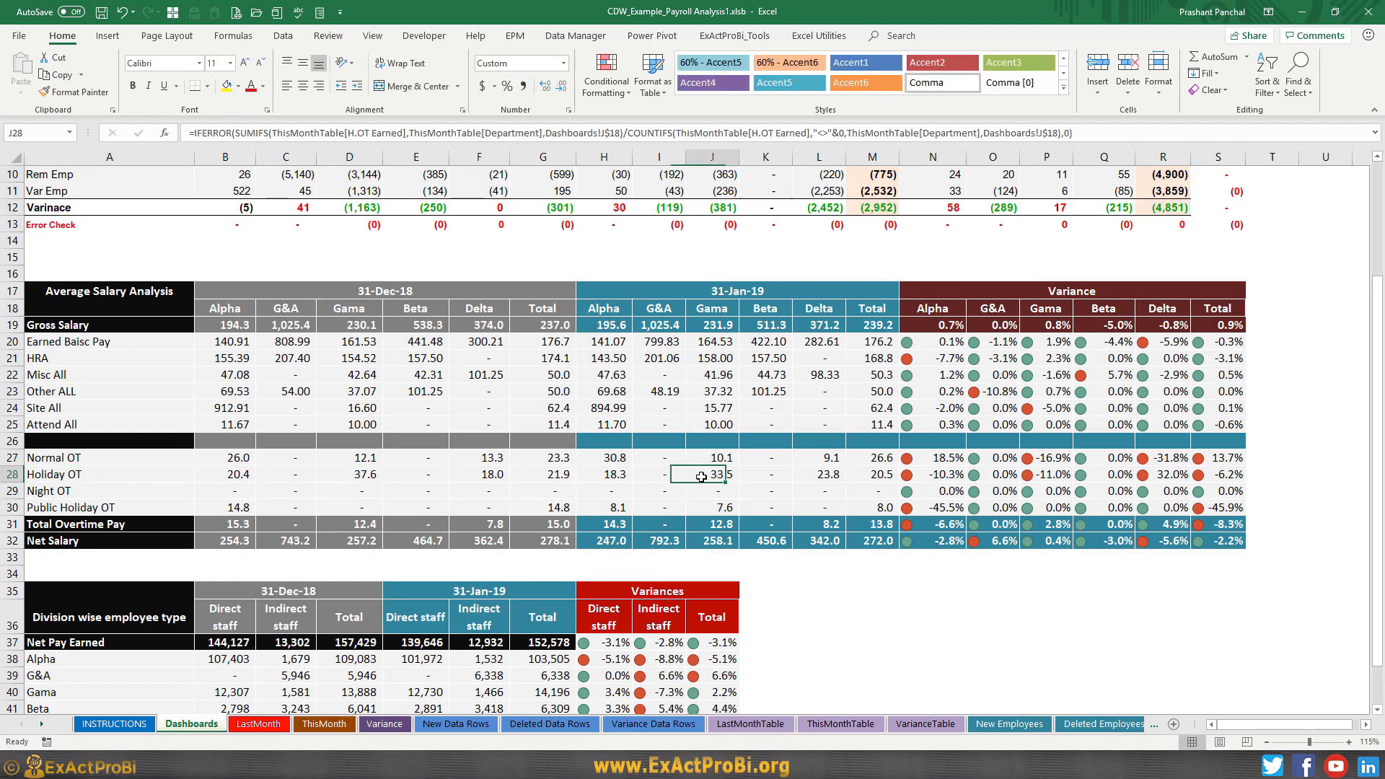
pyautogui.click(976, 491)
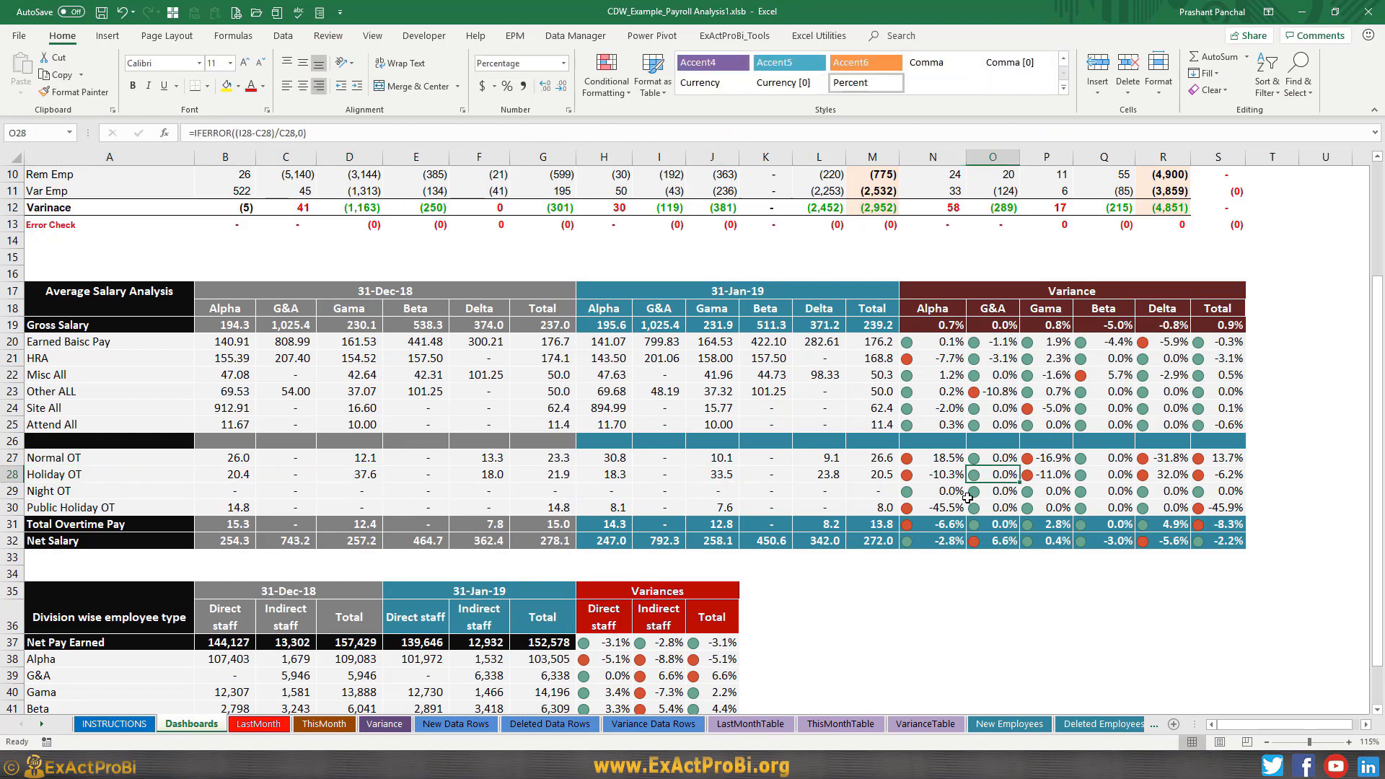
pyautogui.doubleClick(1065, 474)
pyautogui.press('Escape')
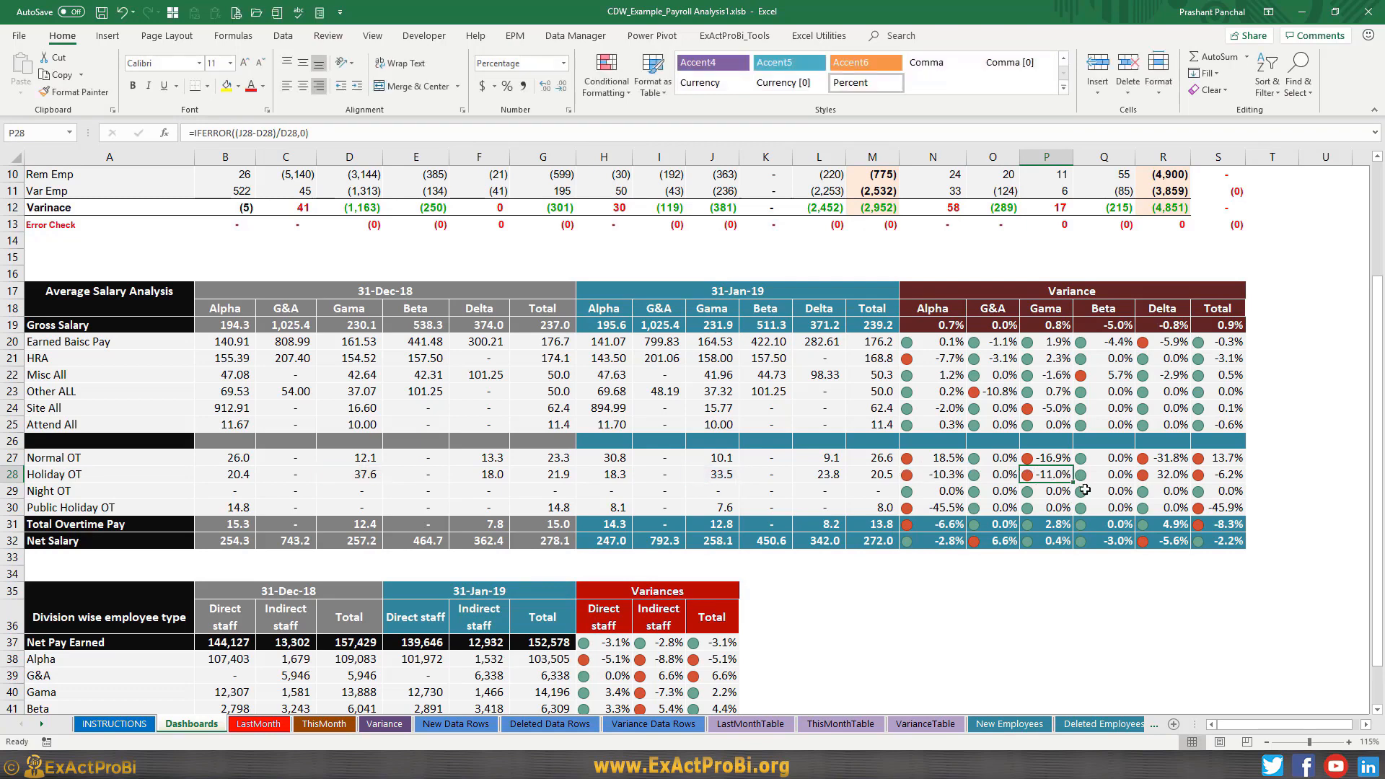
pyautogui.click(1184, 474)
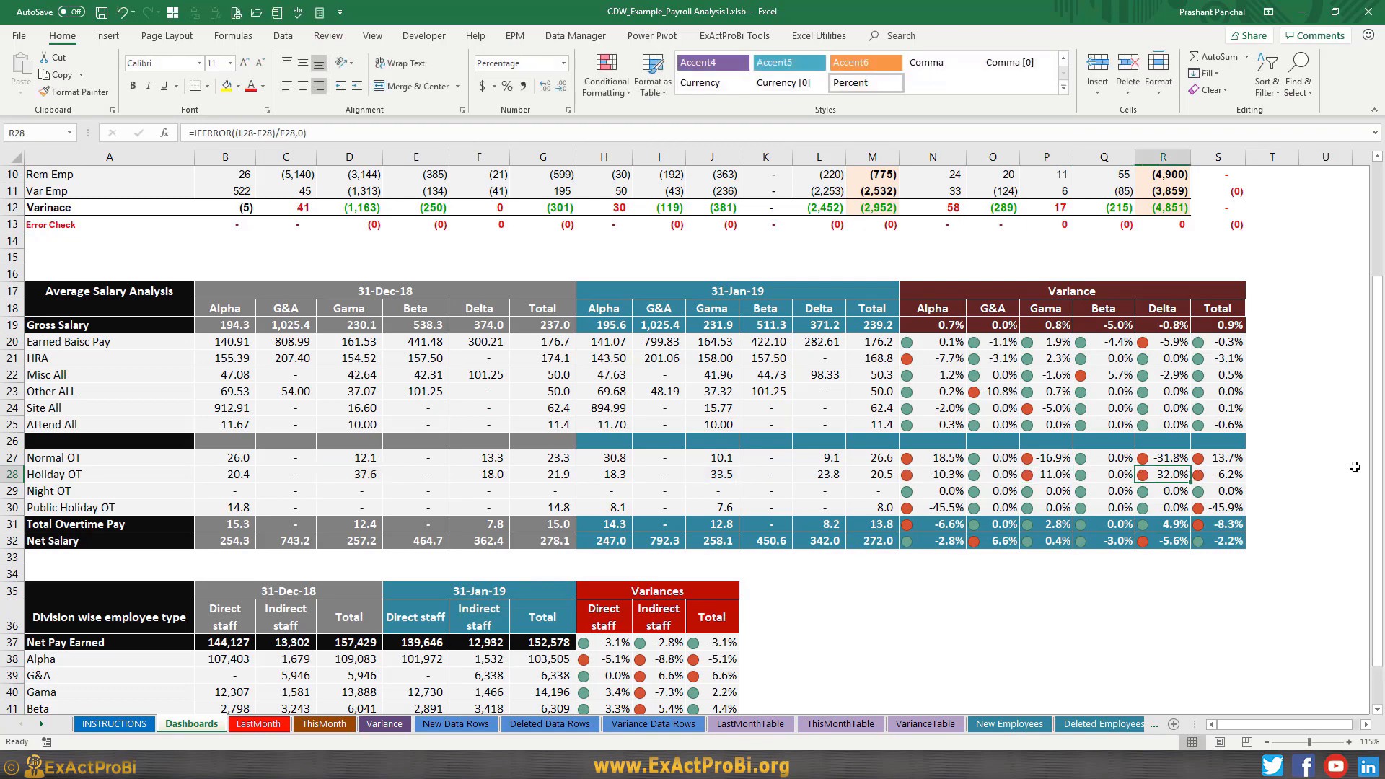
pyautogui.press('F2')
pyautogui.press('Escape')
# - Check Alpha's overtime variance formulas, the Public Holiday OT total averages in M30 and G30, and Gama's Holiday OT variance in P28
pyautogui.click(935, 461)
pyautogui.press('Down')
pyautogui.press('Down')
pyautogui.press('Down')
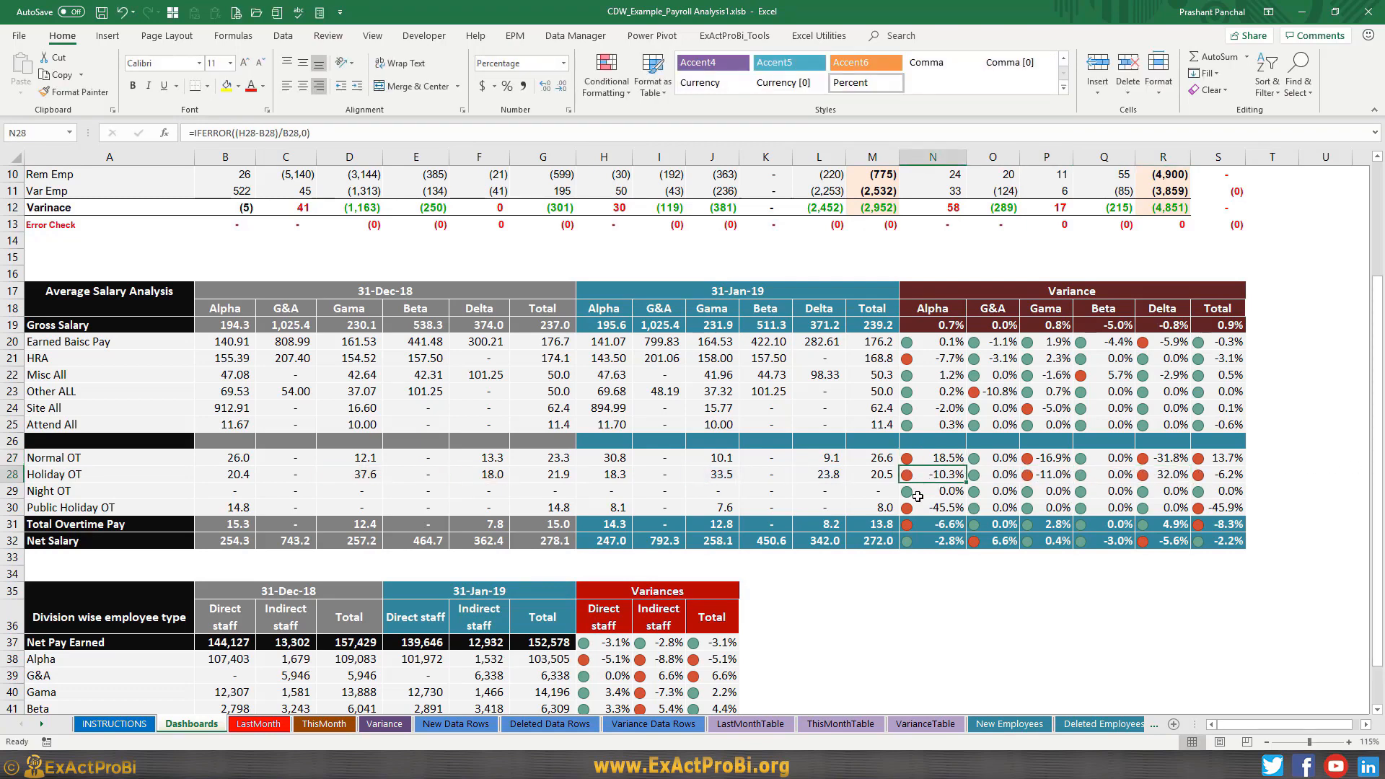
pyautogui.hotkey('ctrl', 'Right')
pyautogui.click(861, 507)
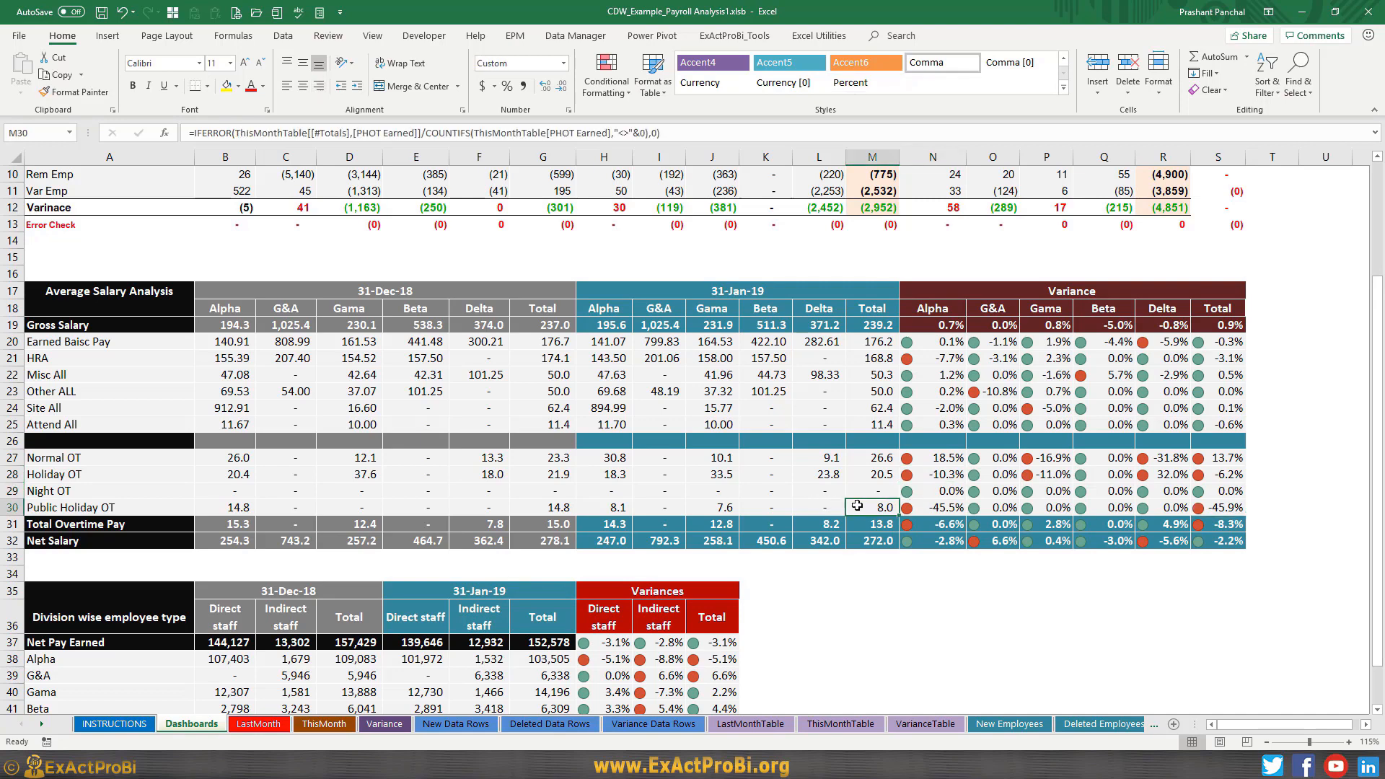
pyautogui.click(538, 511)
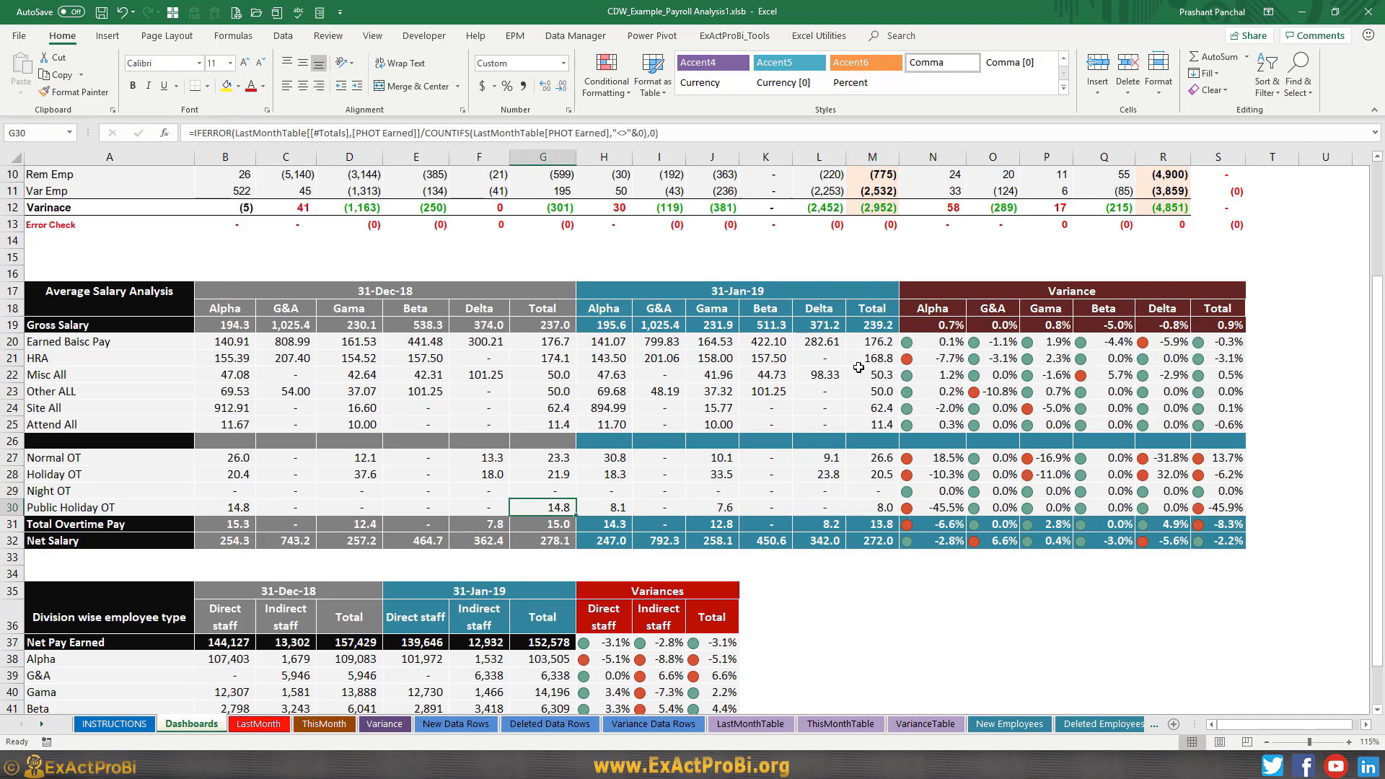
pyautogui.click(1065, 477)
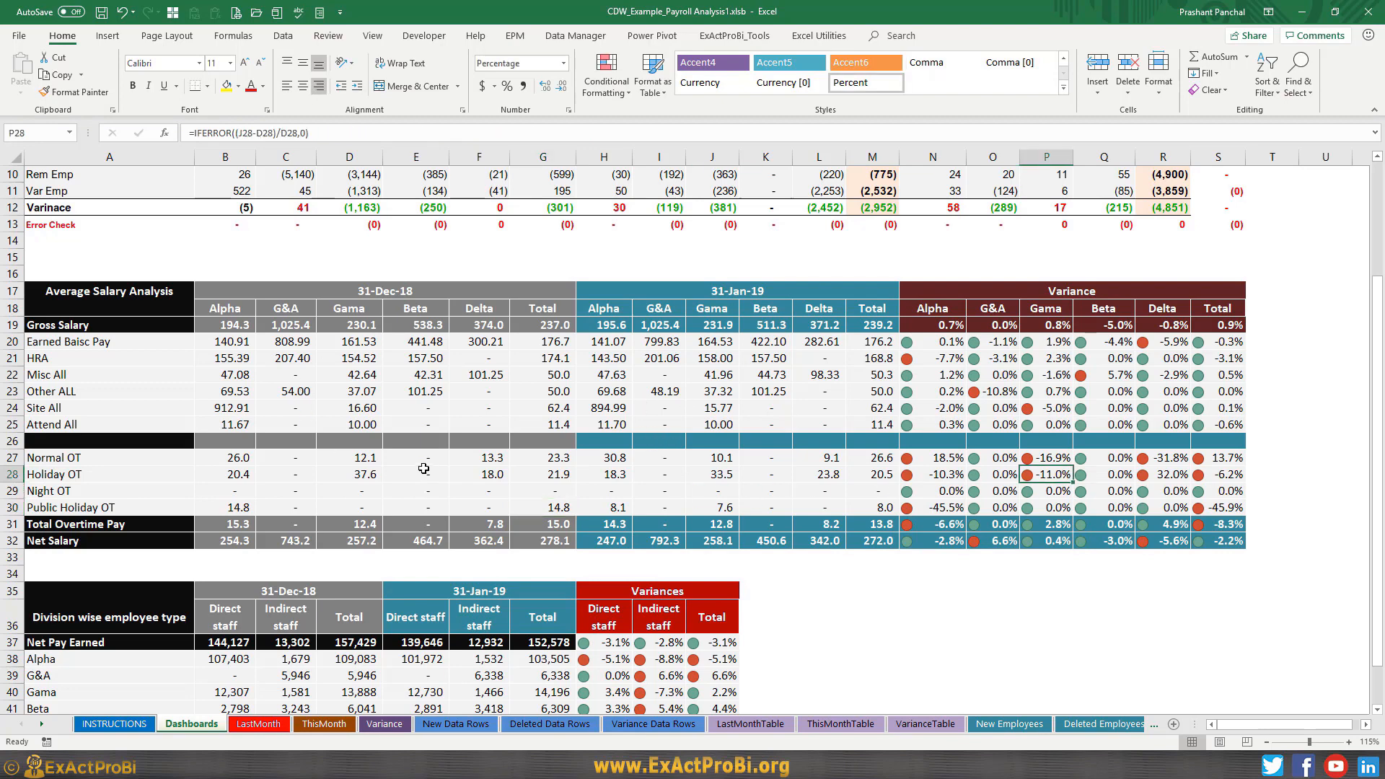
# - Inspect the December Net Salary average formulas in B32 and C32 and the Net Salary variances for Gama, Delta and Total
pyautogui.scroll(-1, 424, 469)
pyautogui.click(211, 496)
pyautogui.doubleClick(210, 496)
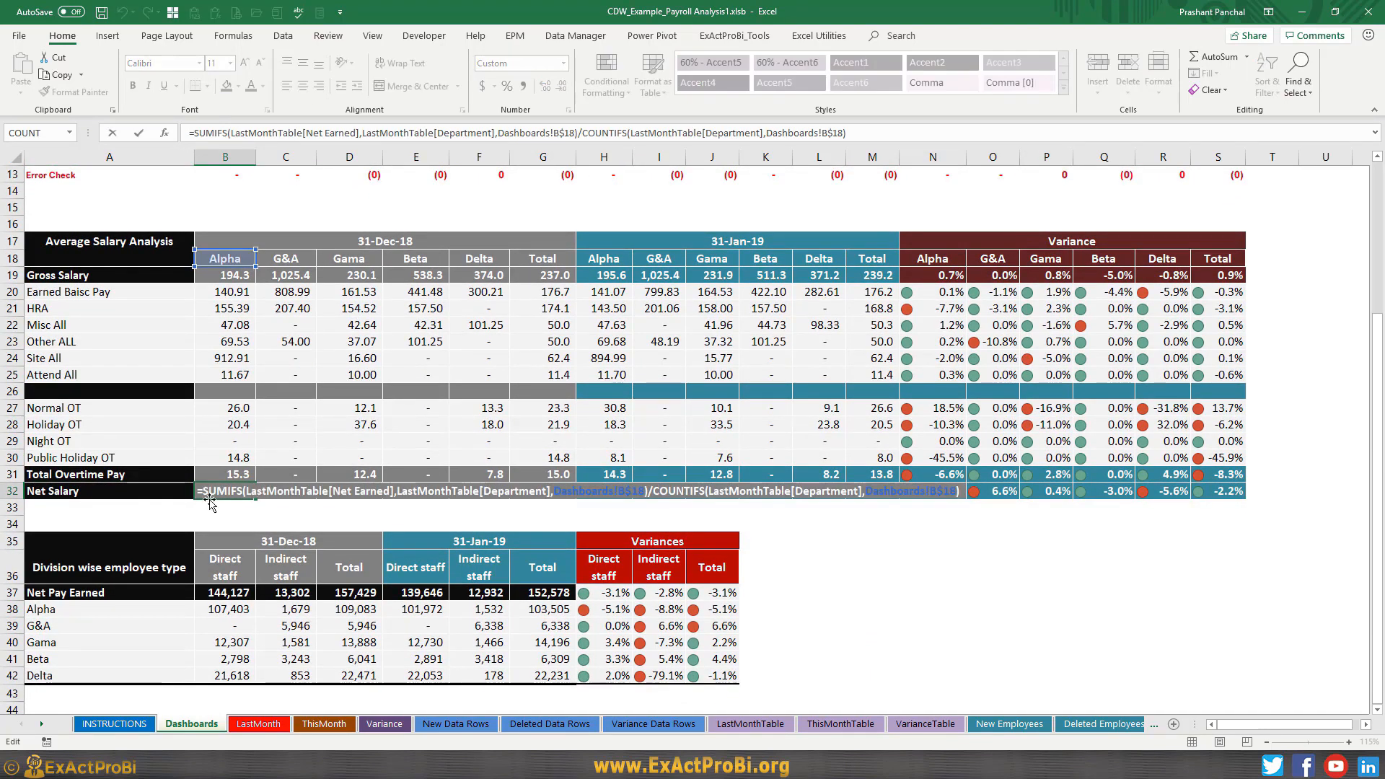
pyautogui.press('Escape')
pyautogui.doubleClick(293, 490)
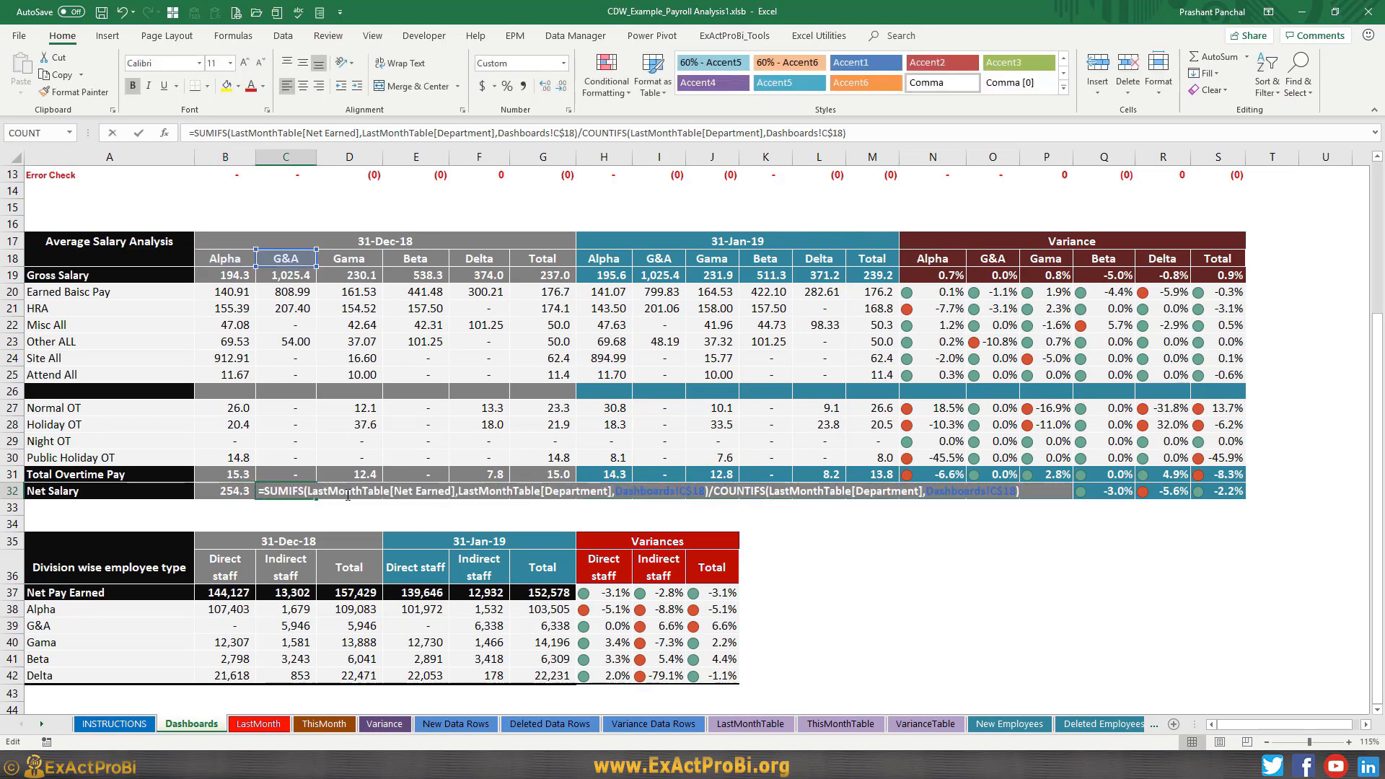
pyautogui.press('Escape')
pyautogui.click(520, 492)
pyautogui.click(1061, 486)
pyautogui.click(1149, 489)
pyautogui.click(1221, 491)
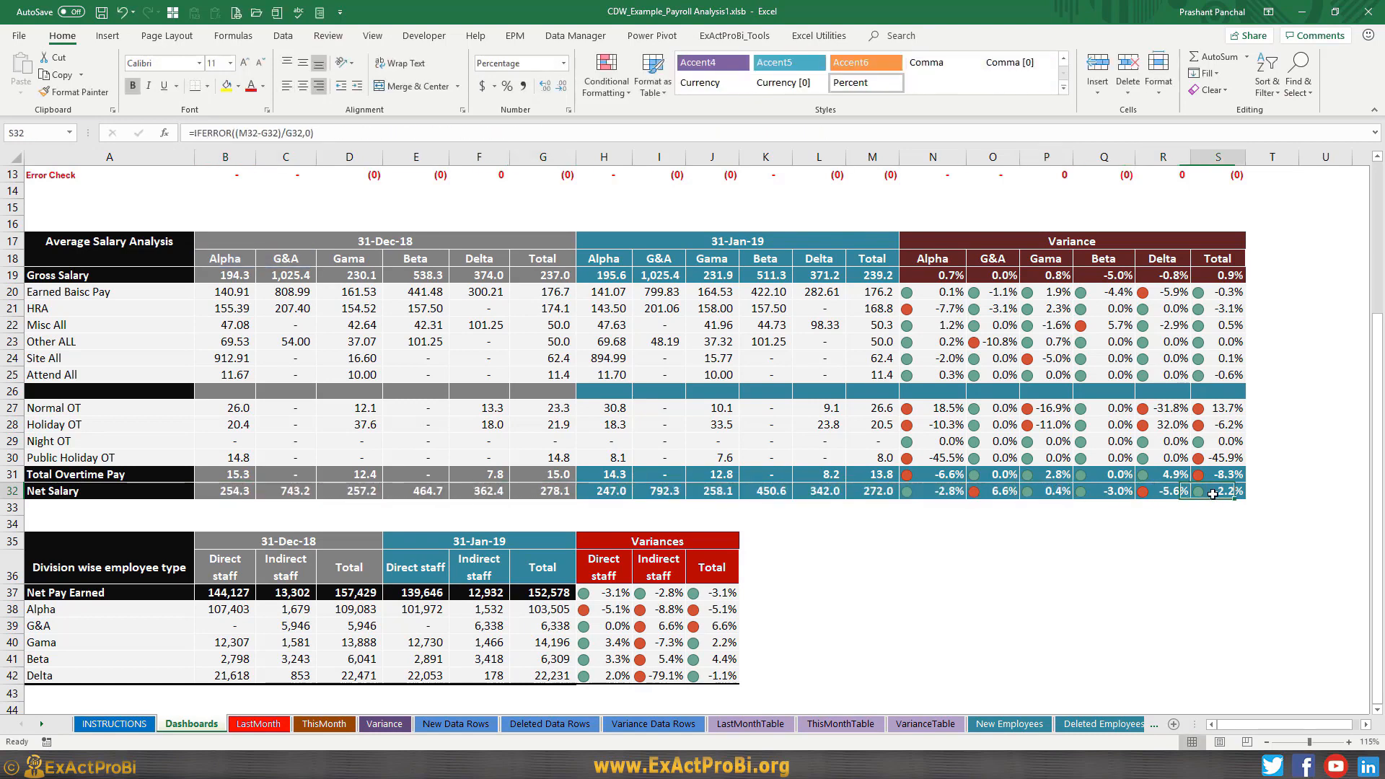
# - Review the pay component rows 20 to 25, highlighting their labels and checking December averages, January averages and the G&A Other ALL variance
pyautogui.scroll(2, 290, 496)
pyautogui.click(69, 439)
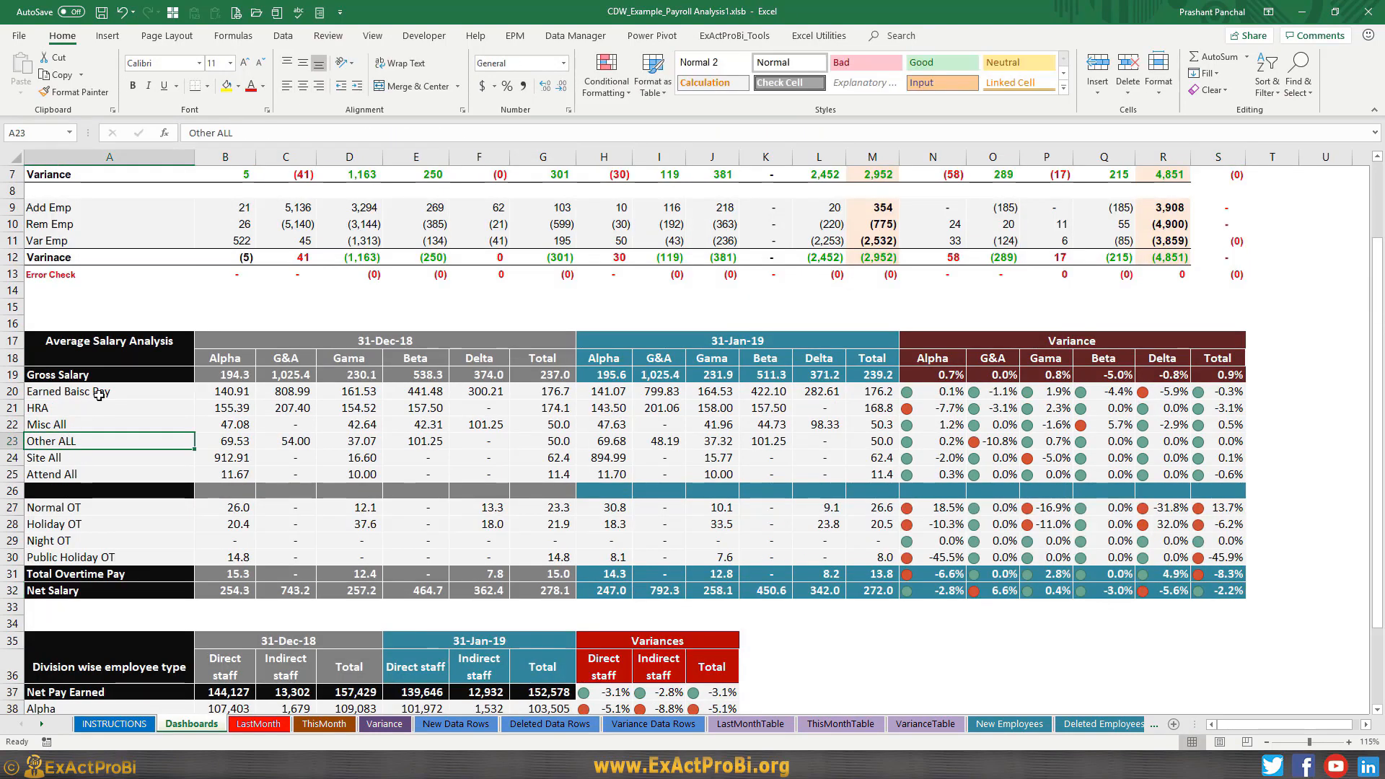
pyautogui.moveTo(97, 391); pyautogui.dragTo(97, 474)
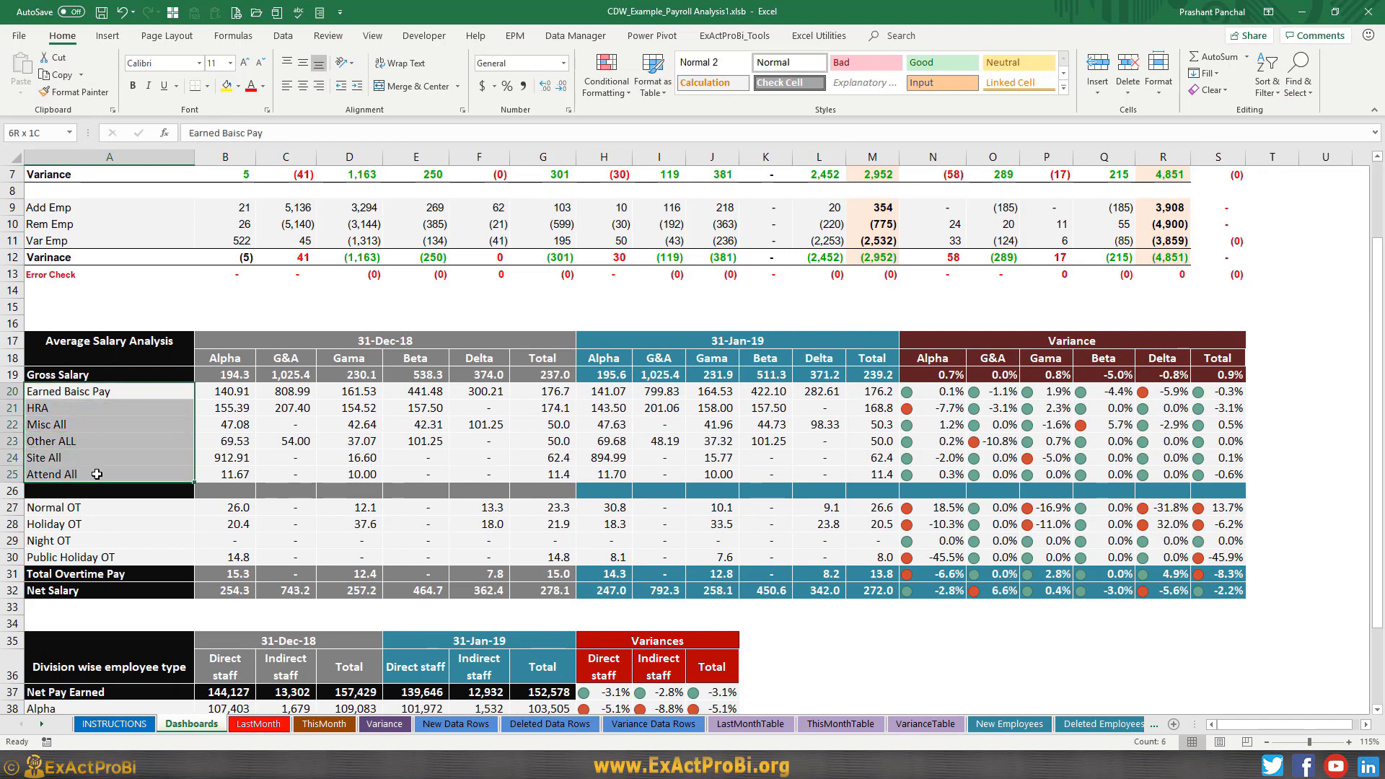
pyautogui.click(223, 409)
pyautogui.click(222, 445)
pyautogui.click(335, 439)
pyautogui.click(420, 438)
pyautogui.click(612, 425)
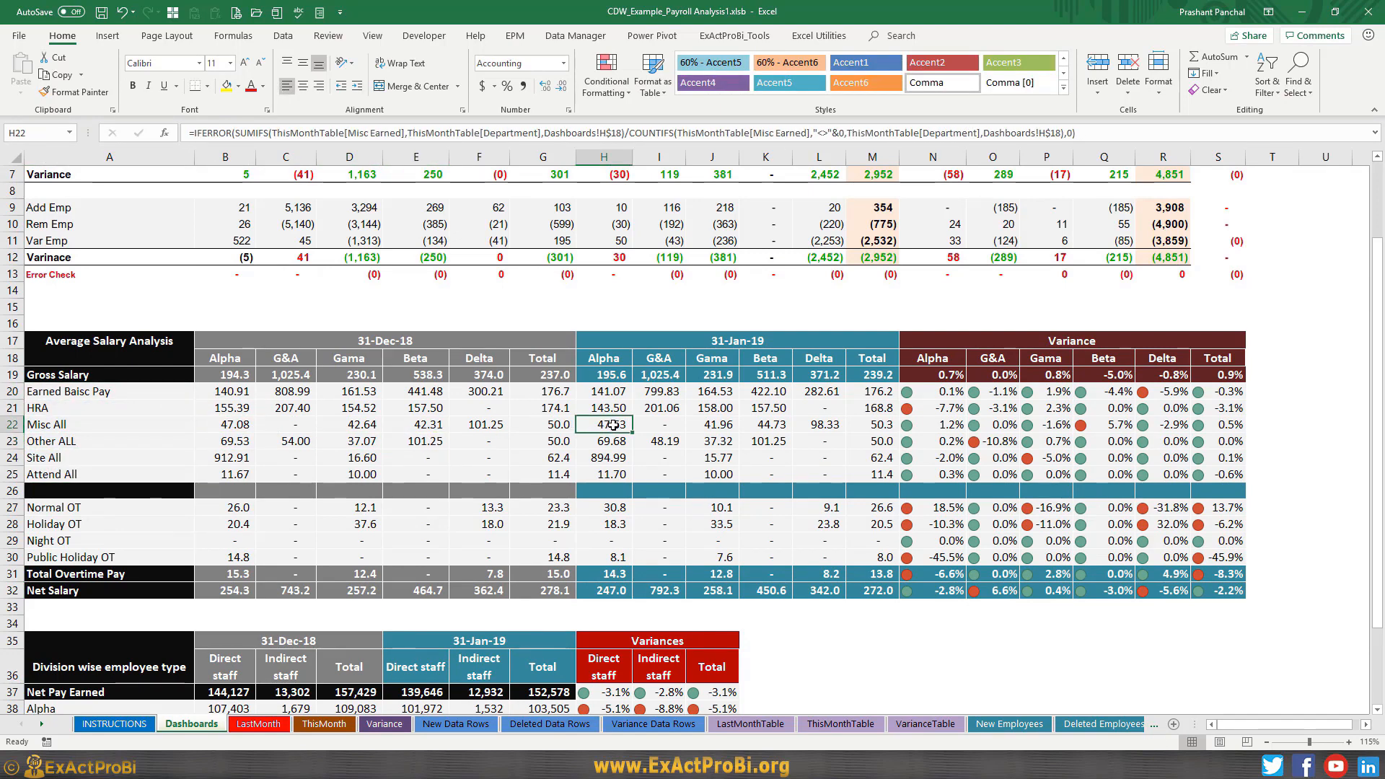
pyautogui.click(990, 437)
pyautogui.scroll(1, 610, 460)
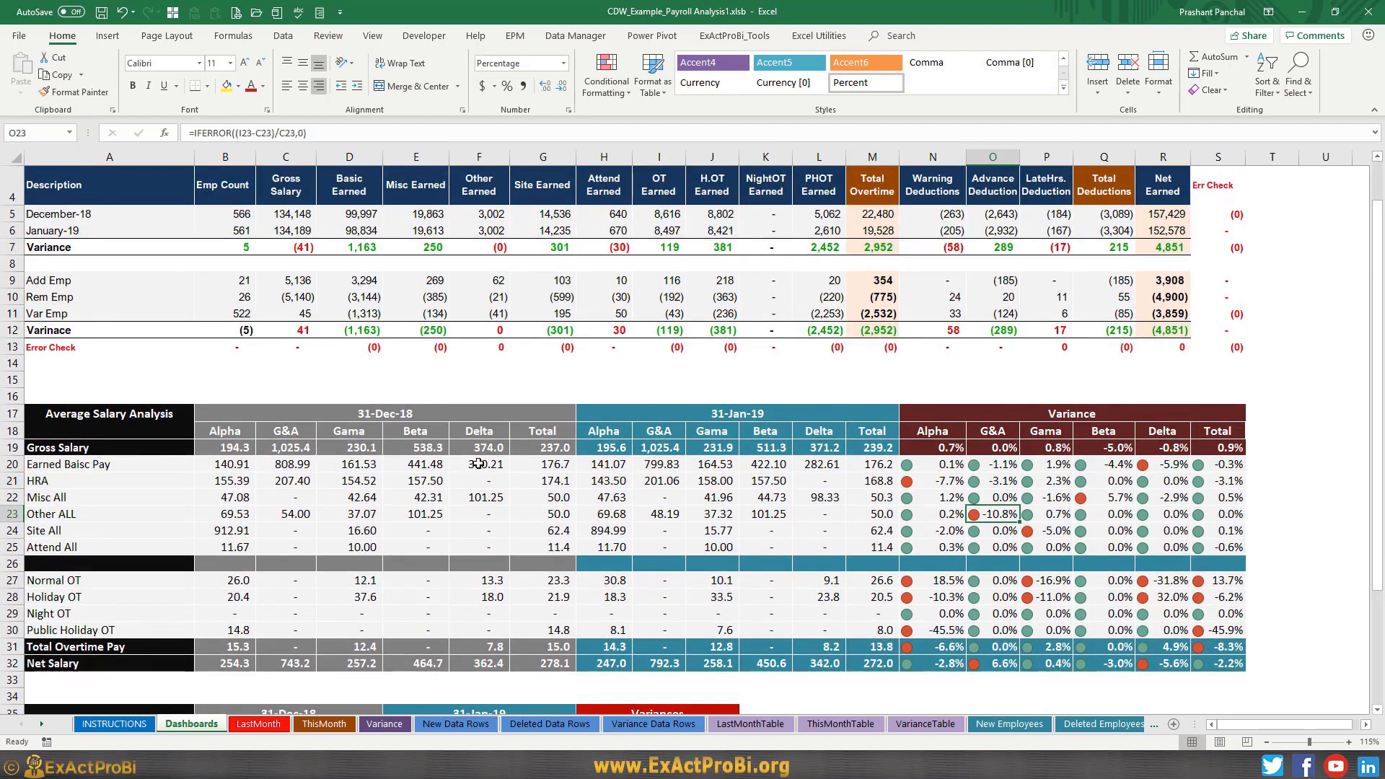
pyautogui.click(731, 509)
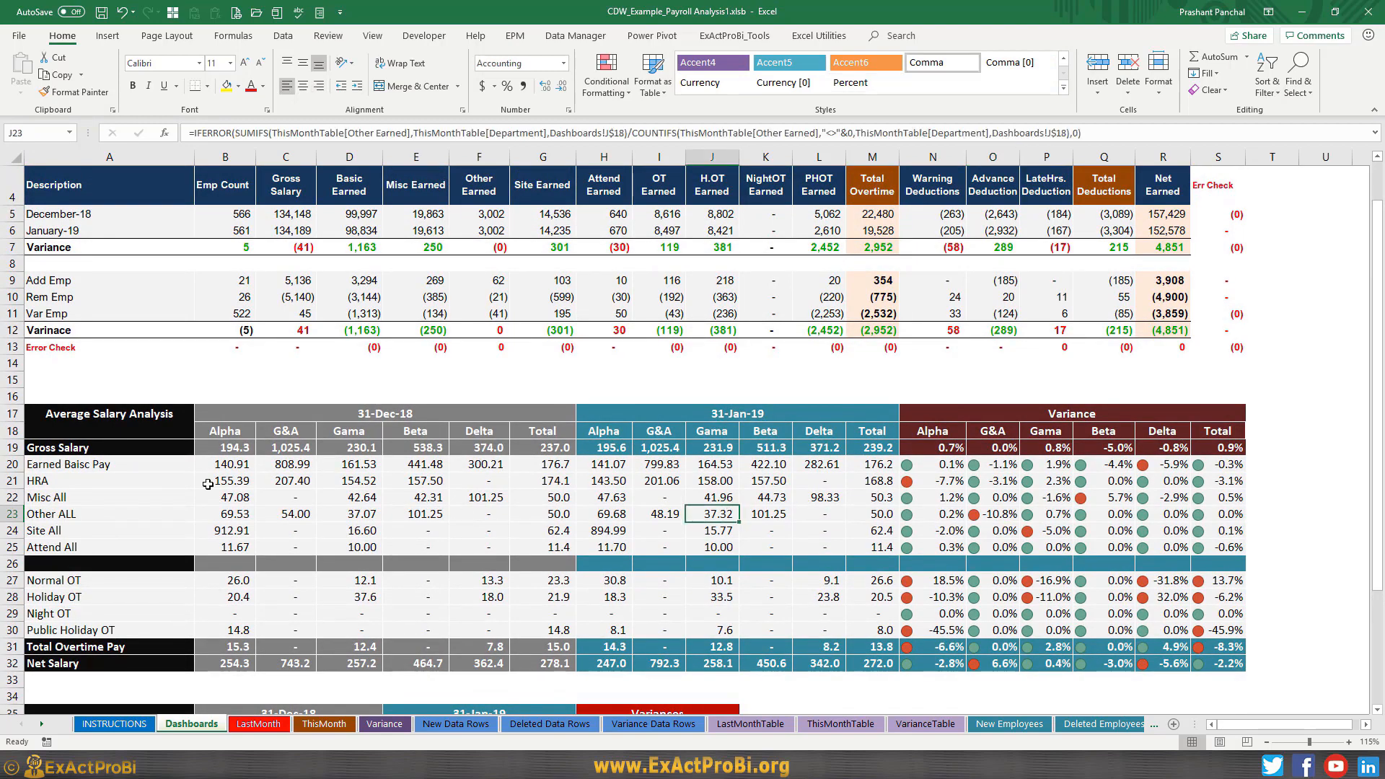
# - Go to the Division wise employee type table and check Alpha's December staff amounts and the total formula in D38
pyautogui.scroll(-1, 147, 449)
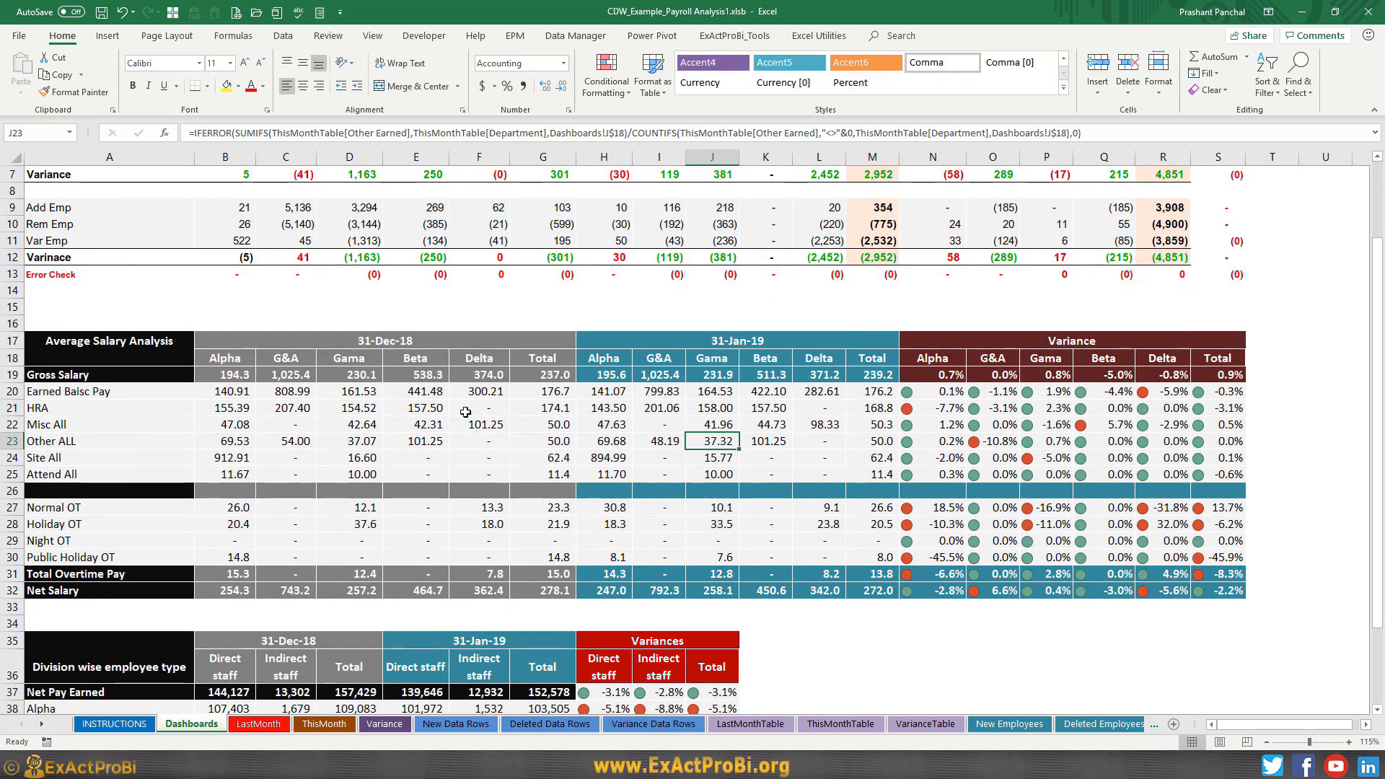
pyautogui.scroll(2, 466, 412)
pyautogui.scroll(-7, 465, 412)
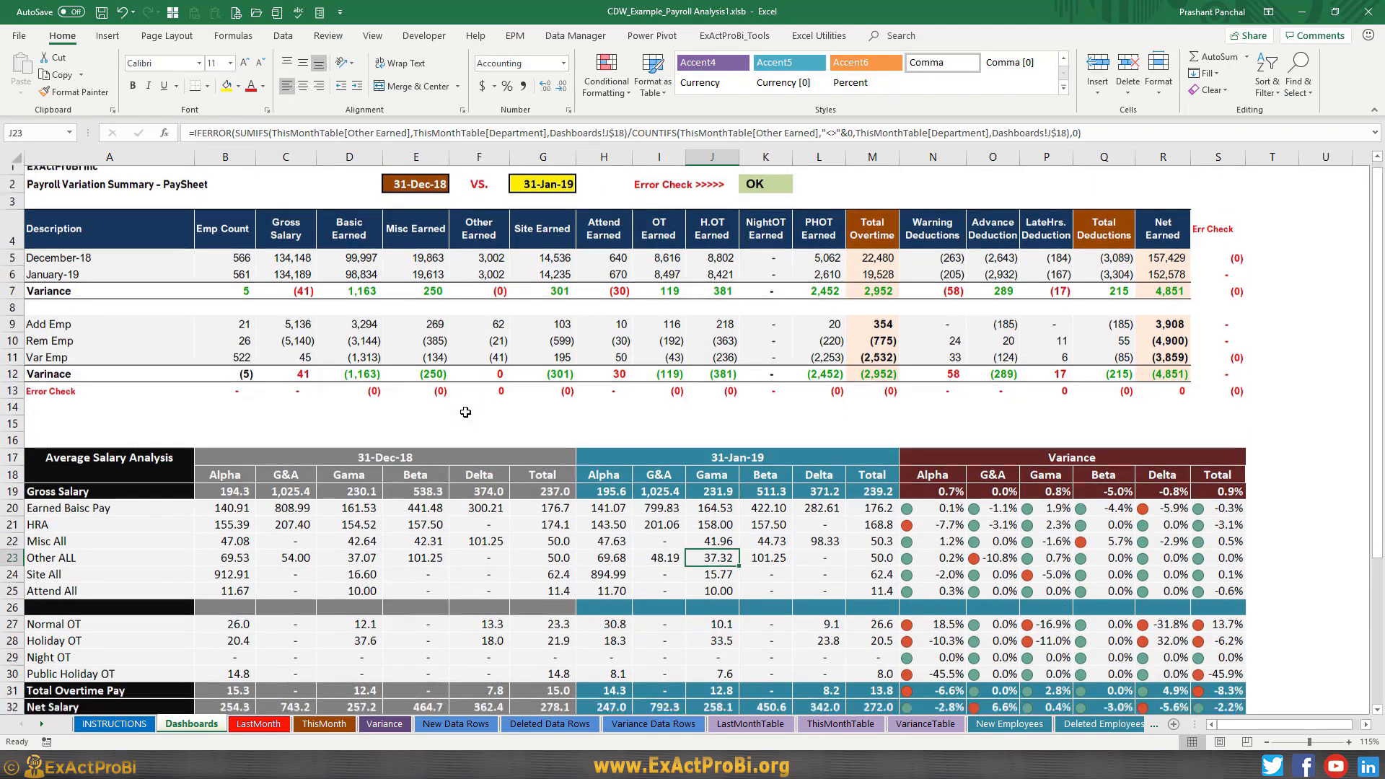
pyautogui.click(267, 469)
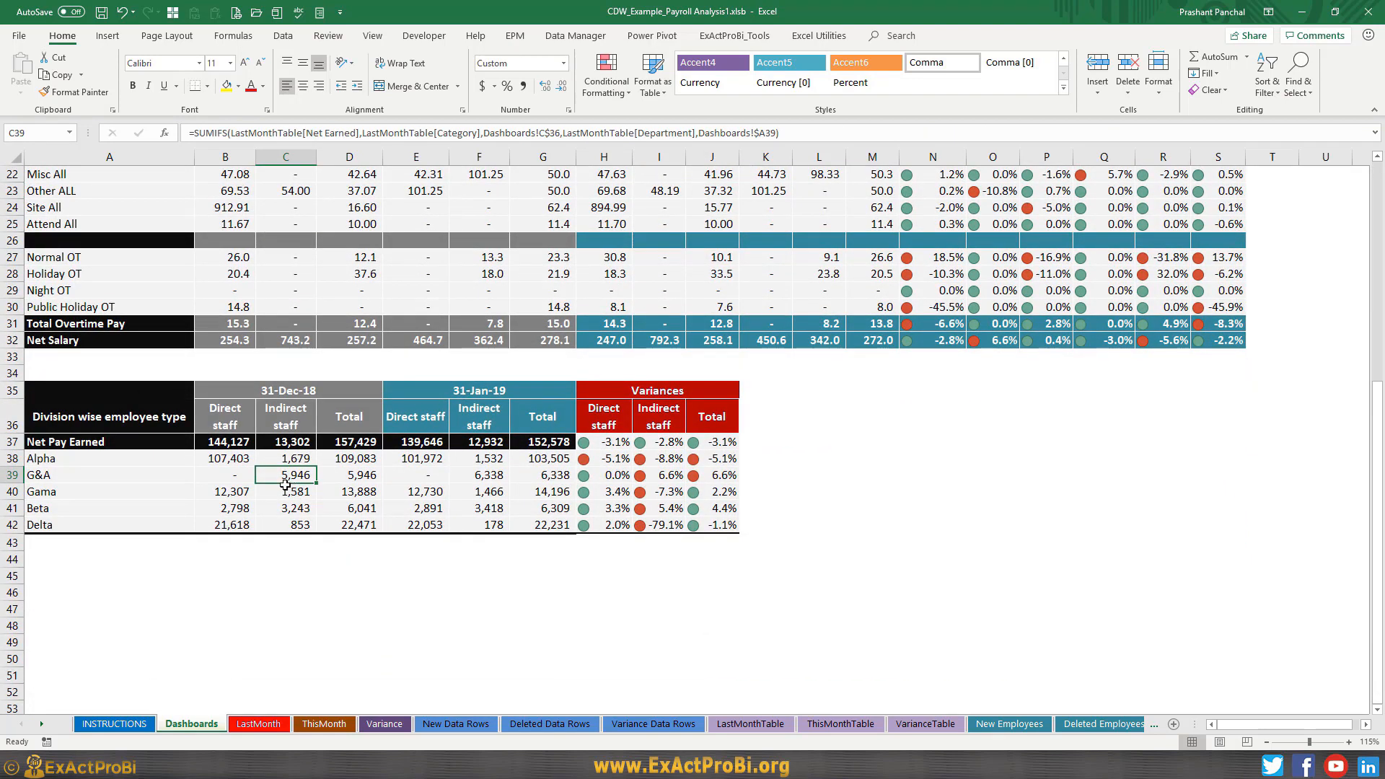
pyautogui.click(134, 469)
pyautogui.click(215, 463)
pyautogui.click(294, 462)
pyautogui.click(350, 463)
pyautogui.press('F2')
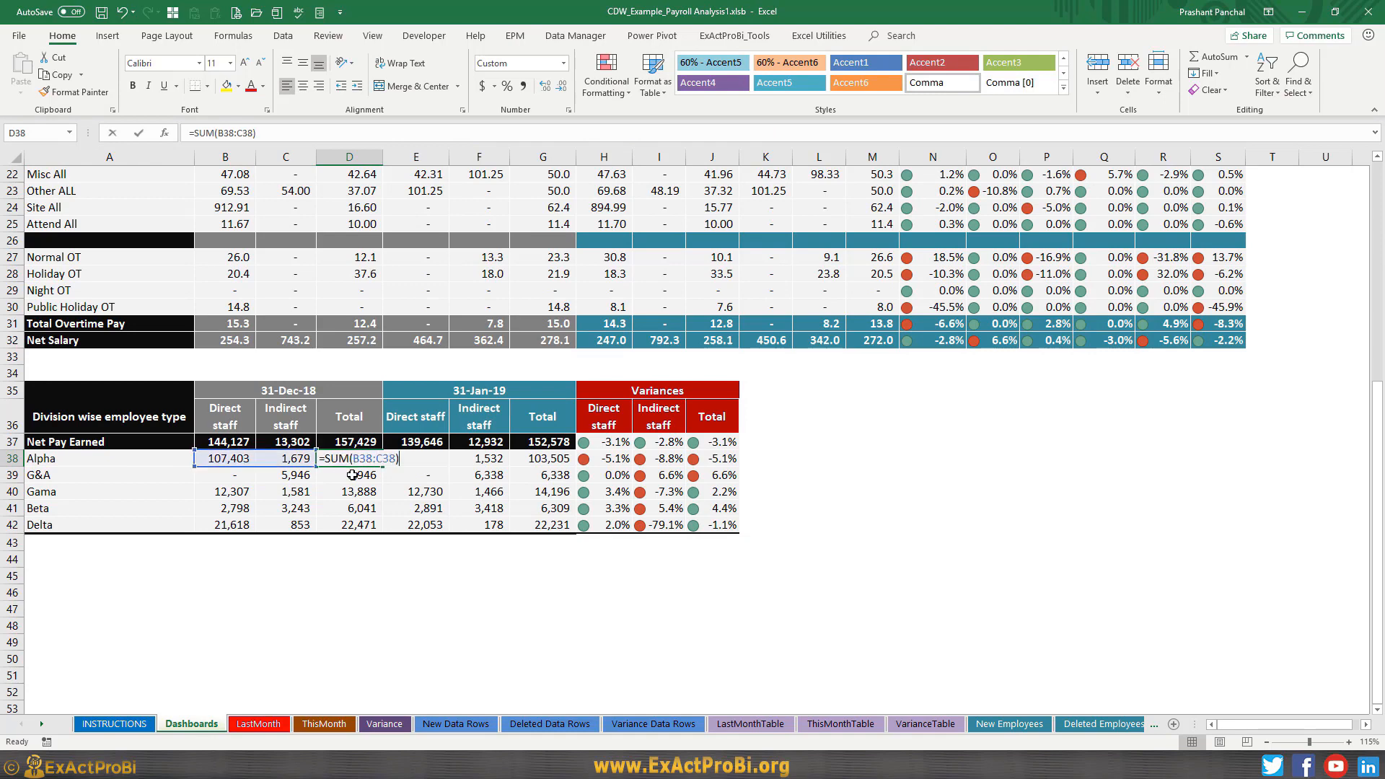
# - Examine the SUMIFS formula in B38 together with the staff type headers in row 36 and the Alpha label it refers to
pyautogui.click(229, 462)
pyautogui.press('F2')
pyautogui.press('Escape')
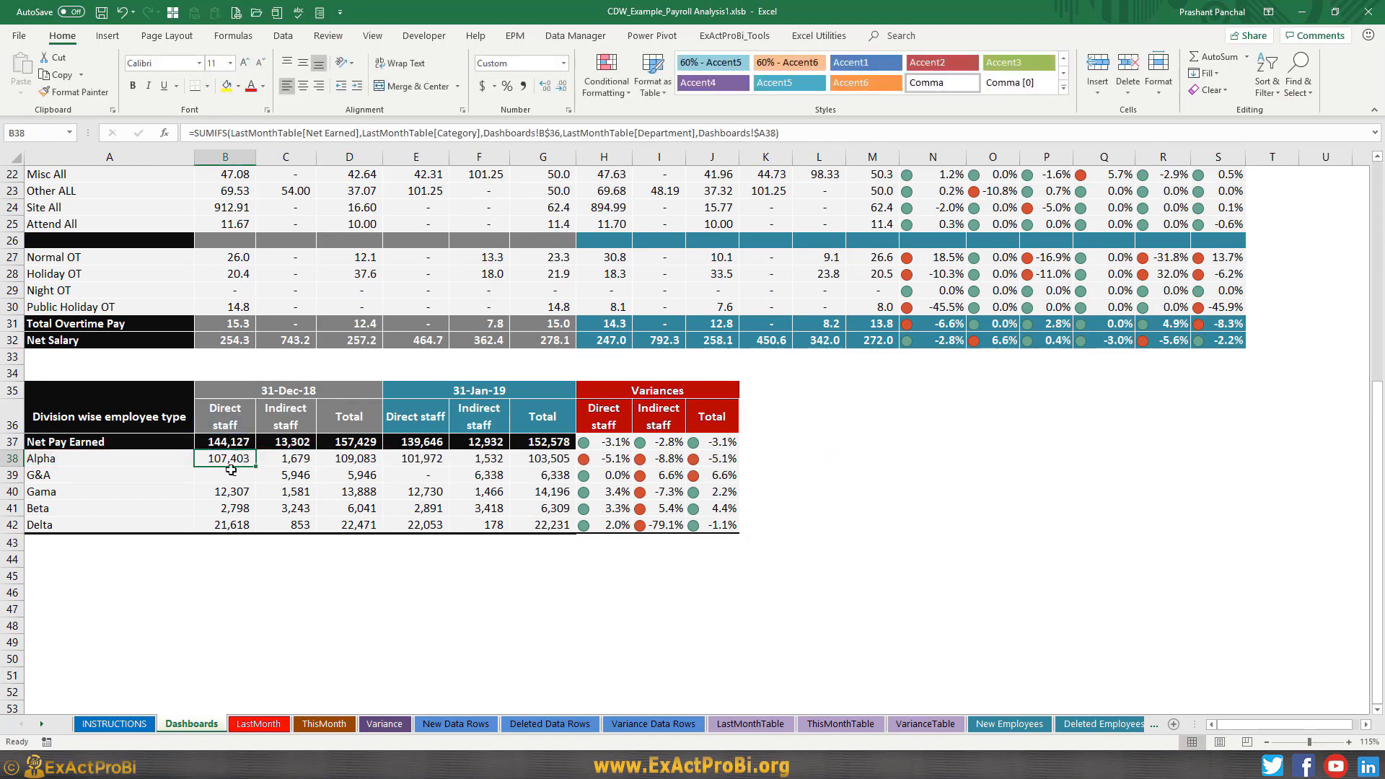
pyautogui.click(226, 425)
pyautogui.click(310, 424)
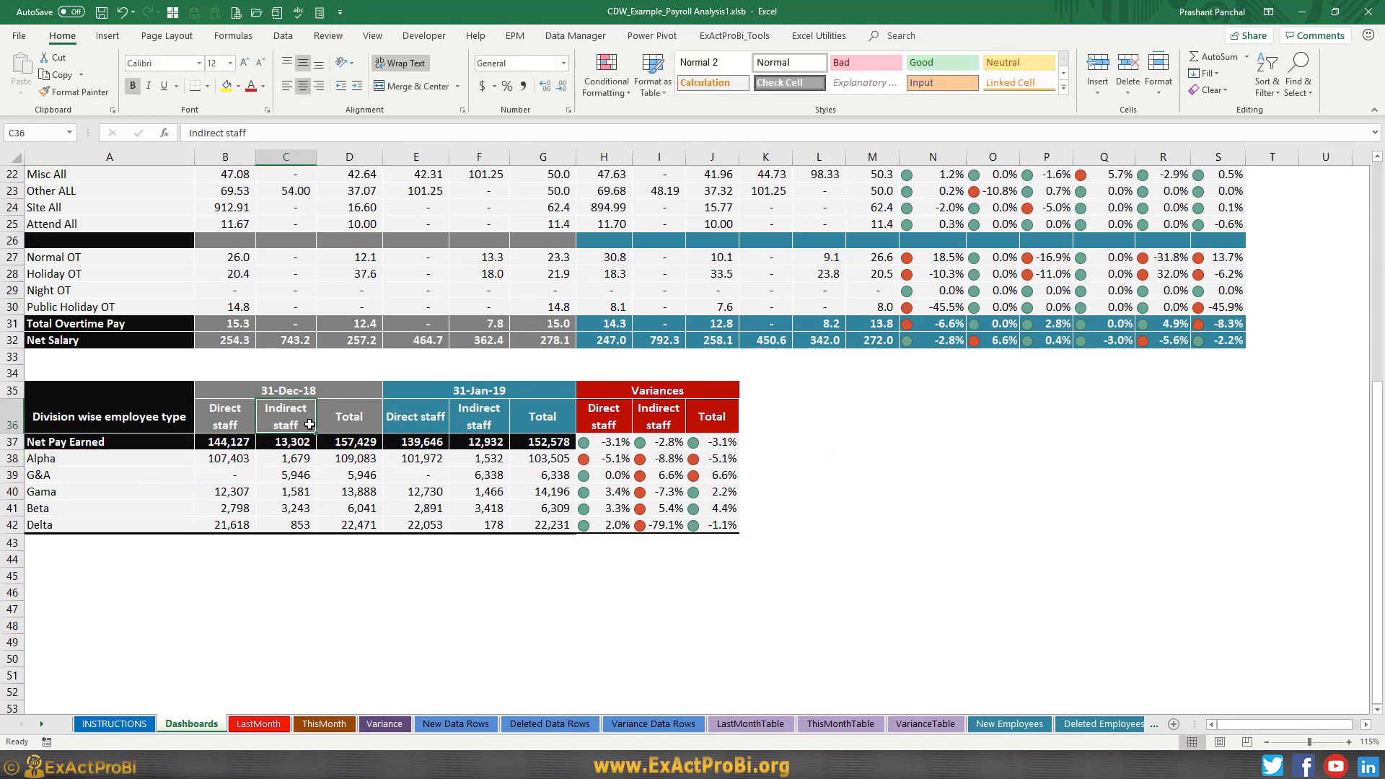
pyautogui.click(362, 424)
pyautogui.doubleClick(207, 455)
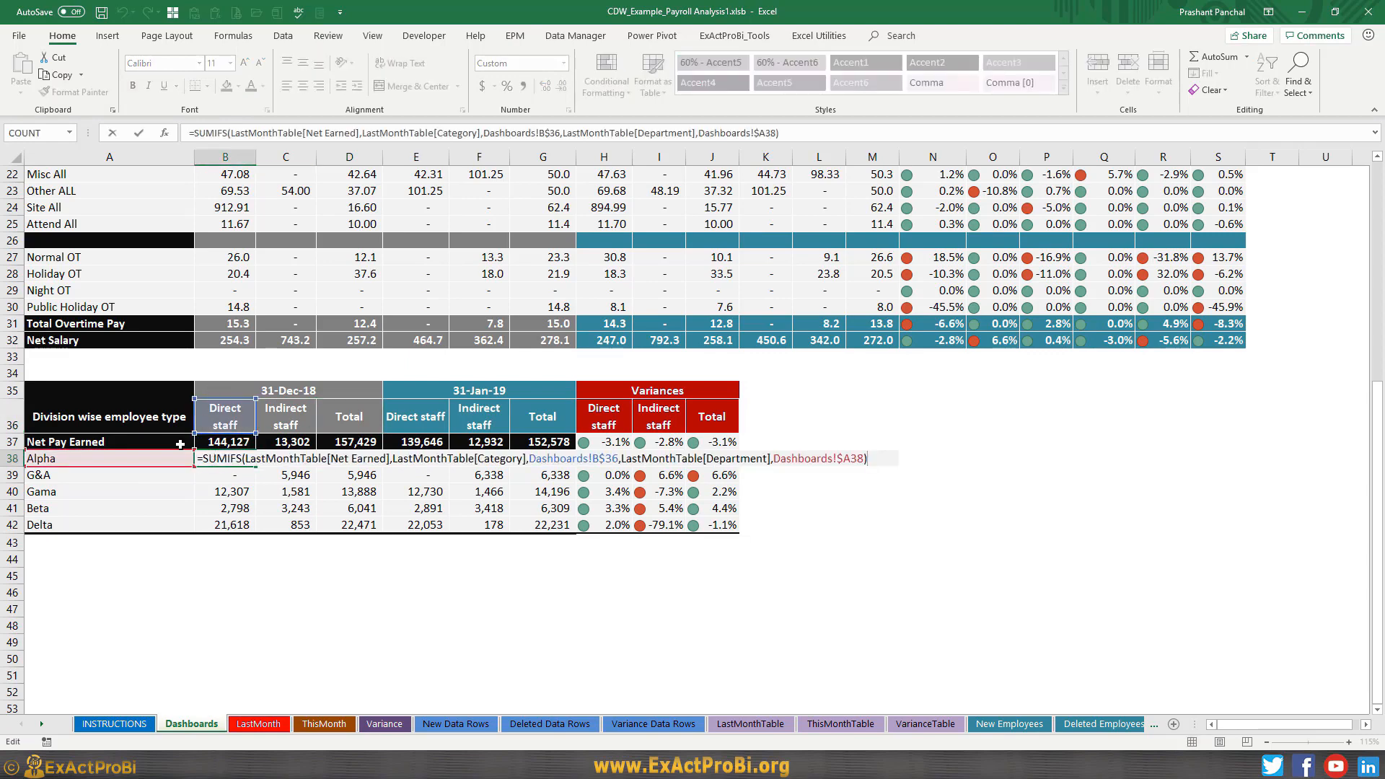
pyautogui.click(97, 459)
pyautogui.doubleClick(208, 458)
pyautogui.press('Escape')
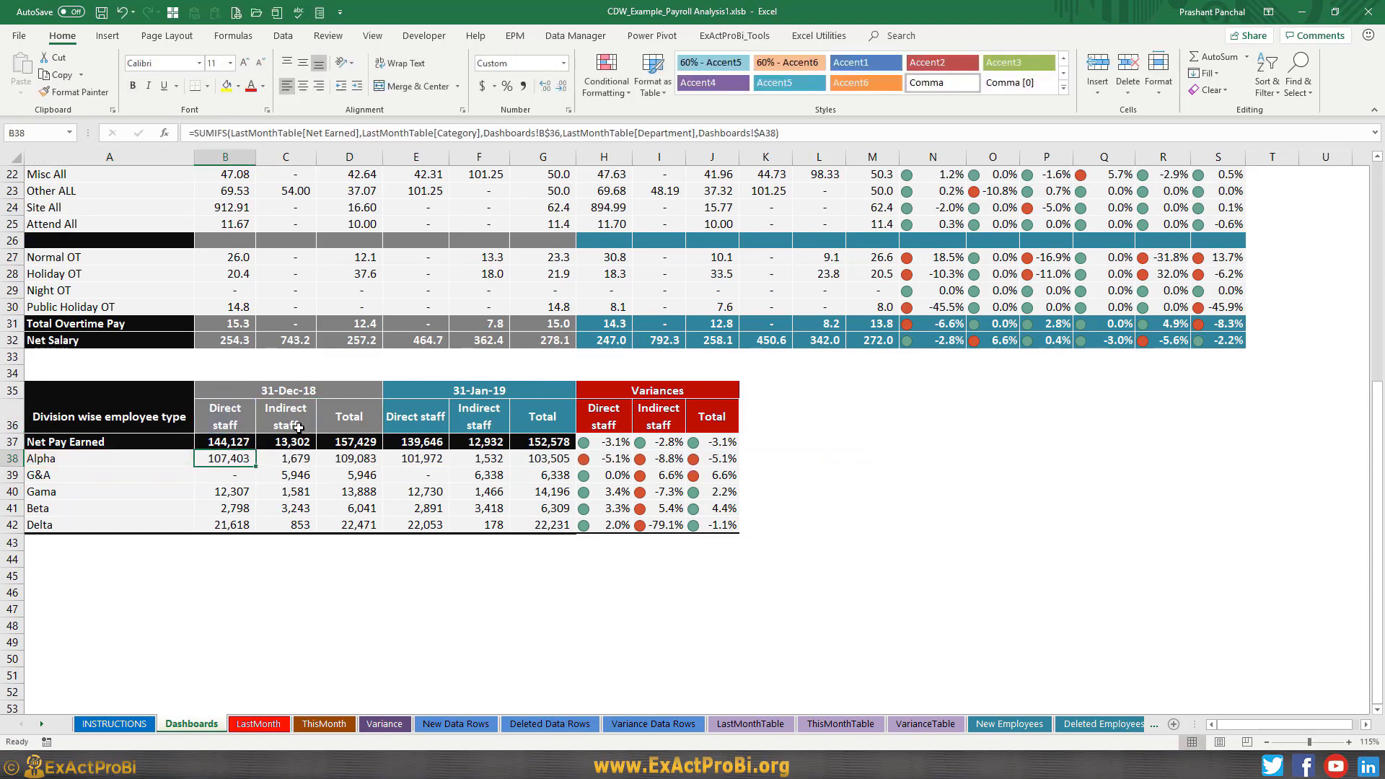
# - Check the December Direct staff column's heading, Alpha amount and Net Pay Earned sum formula in B37
pyautogui.click(305, 390)
pyautogui.click(243, 456)
pyautogui.click(220, 417)
pyautogui.click(220, 441)
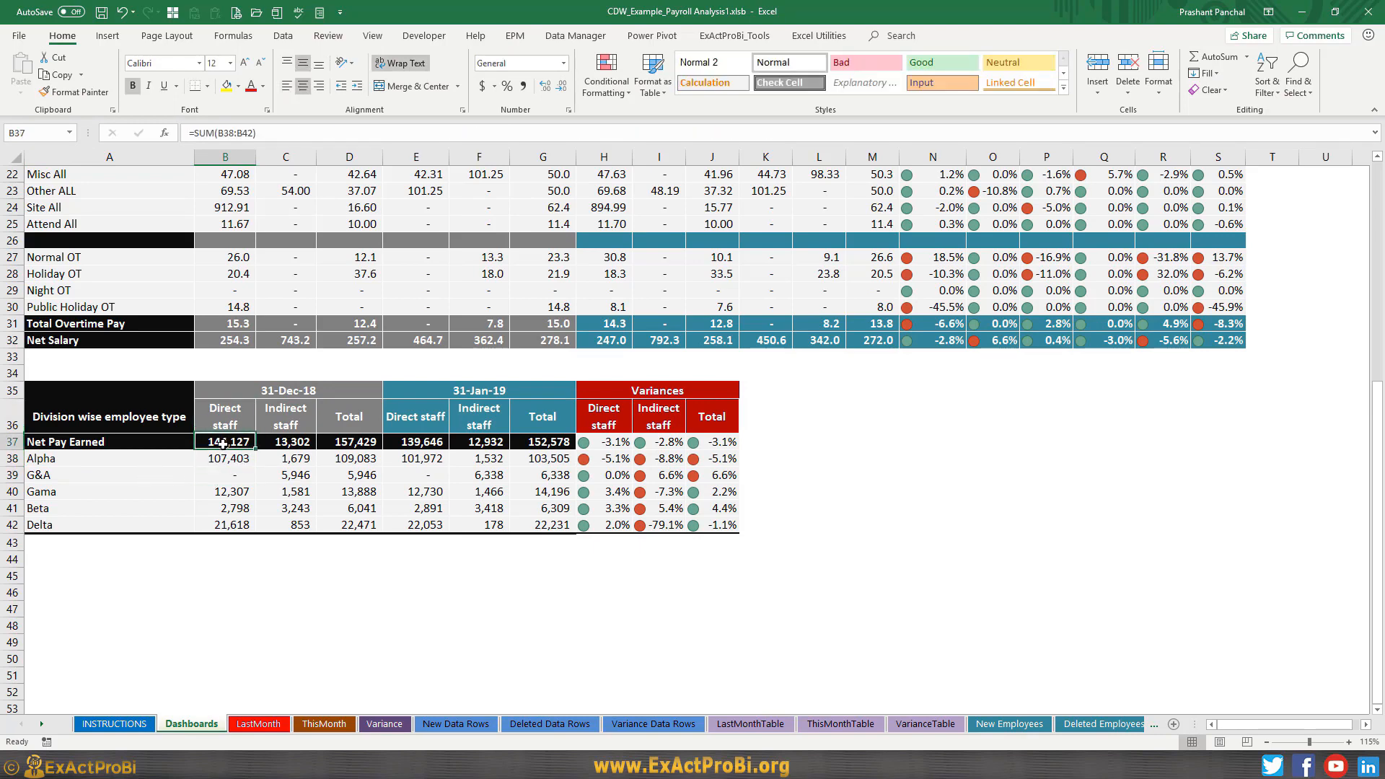
pyautogui.click(219, 460)
pyautogui.click(158, 441)
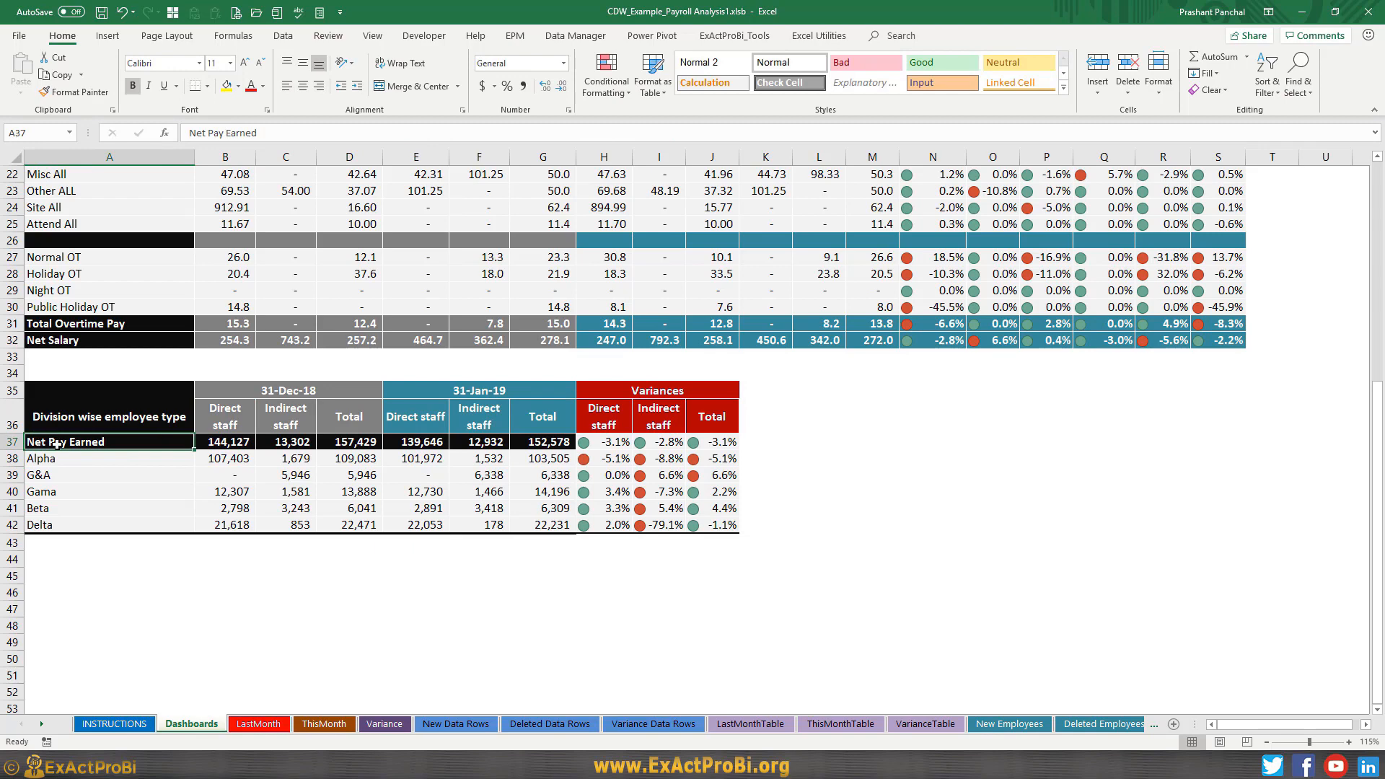
# - Go through the December Direct staff formulas in B38 to B42 for each division and highlight the Indirect staff amounts in C38:C42
pyautogui.click(207, 459)
pyautogui.click(209, 475)
pyautogui.click(210, 491)
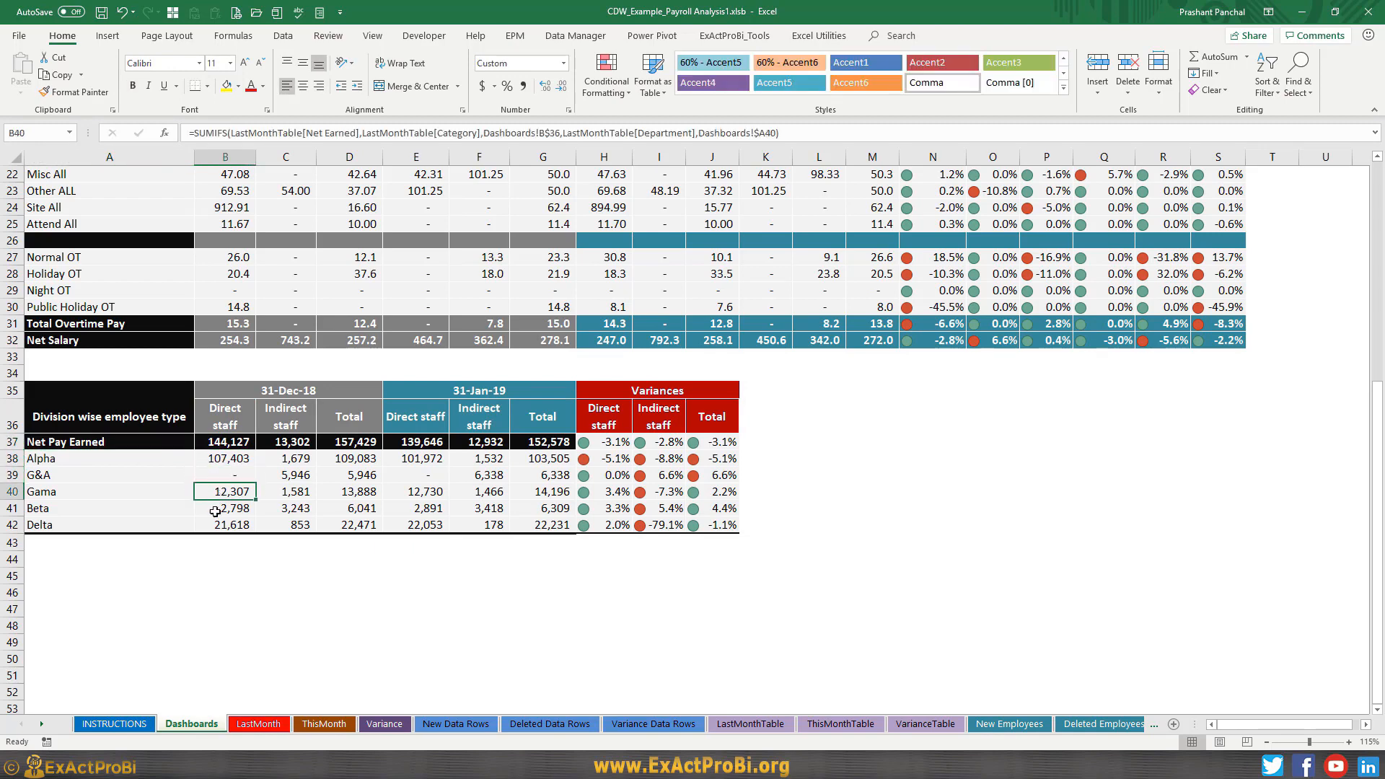
pyautogui.click(212, 508)
pyautogui.click(213, 524)
pyautogui.doubleClick(213, 524)
pyautogui.moveTo(286, 459); pyautogui.dragTo(288, 524)
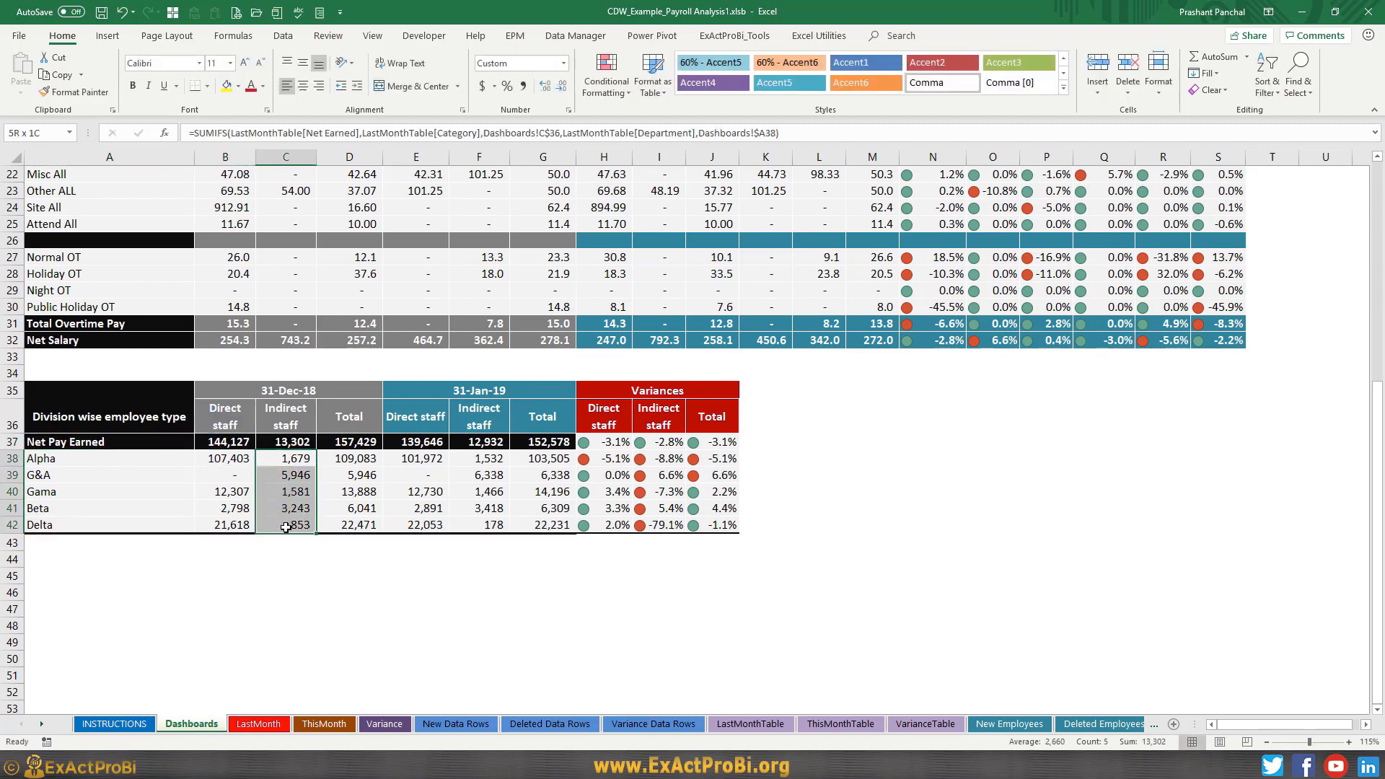
# - Inspect the January Direct staff formula for Alpha in E38, leaving it as it is
pyautogui.click(422, 459)
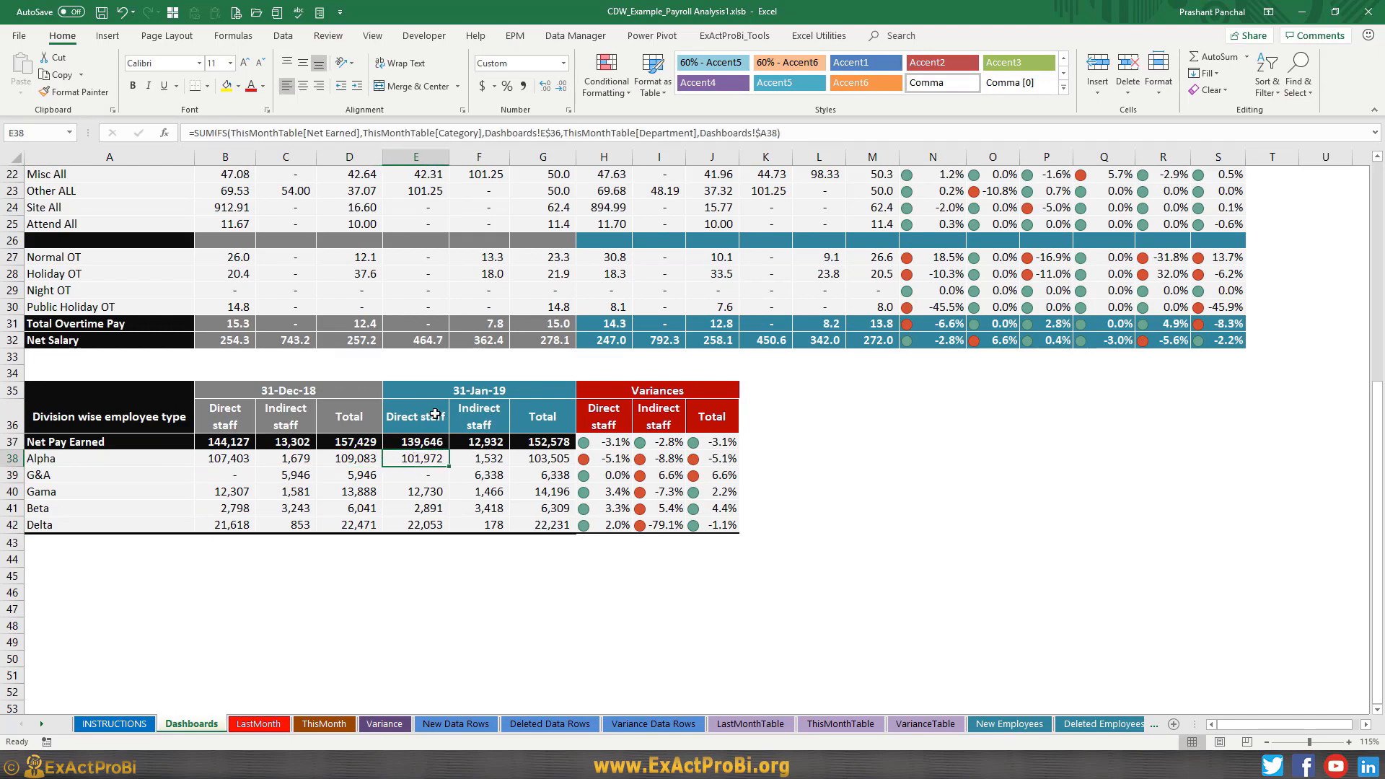
pyautogui.press('F2')
pyautogui.press('Escape')
# - Check Alpha's variance formulas in H38 to J38 and each division's Indirect staff variance down to Delta
pyautogui.click(612, 460)
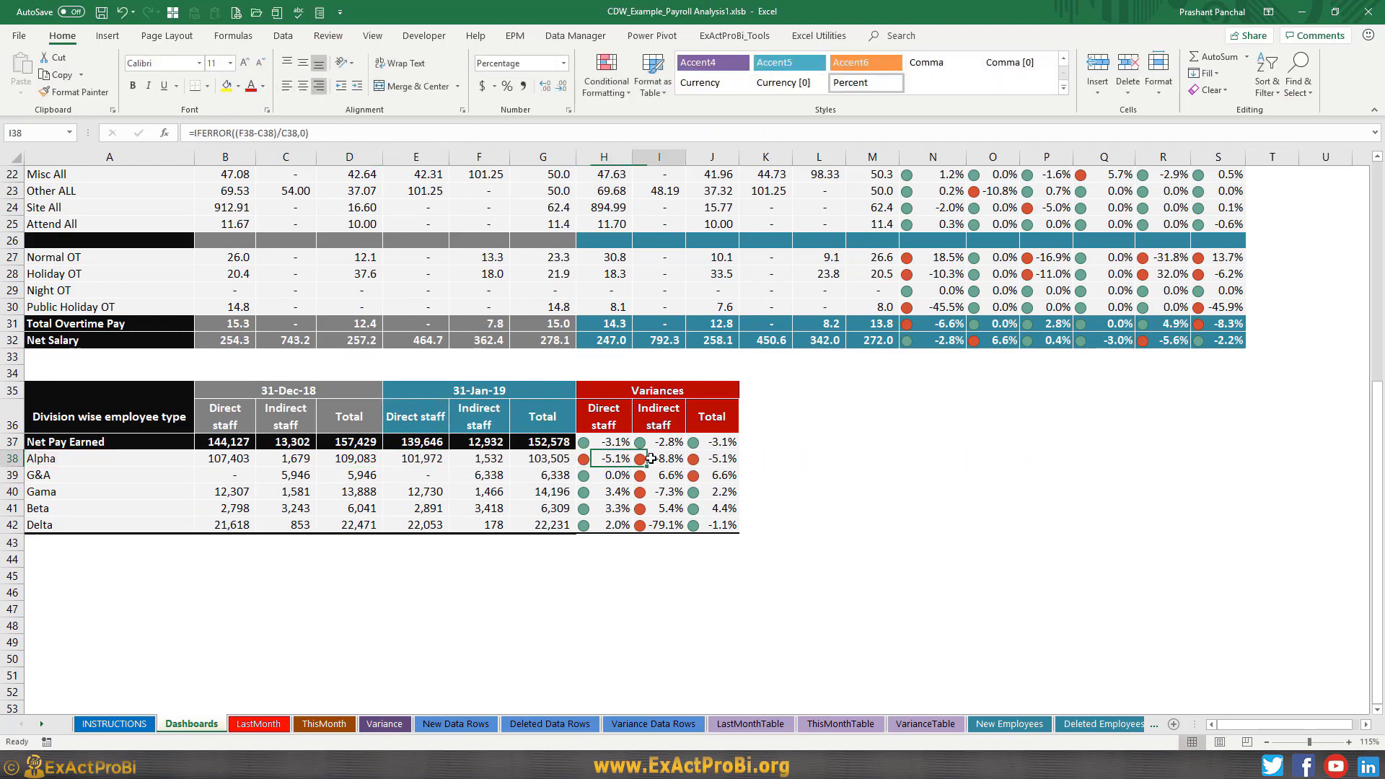
pyautogui.click(653, 460)
pyautogui.click(712, 460)
pyautogui.click(667, 458)
pyautogui.click(669, 476)
pyautogui.click(669, 493)
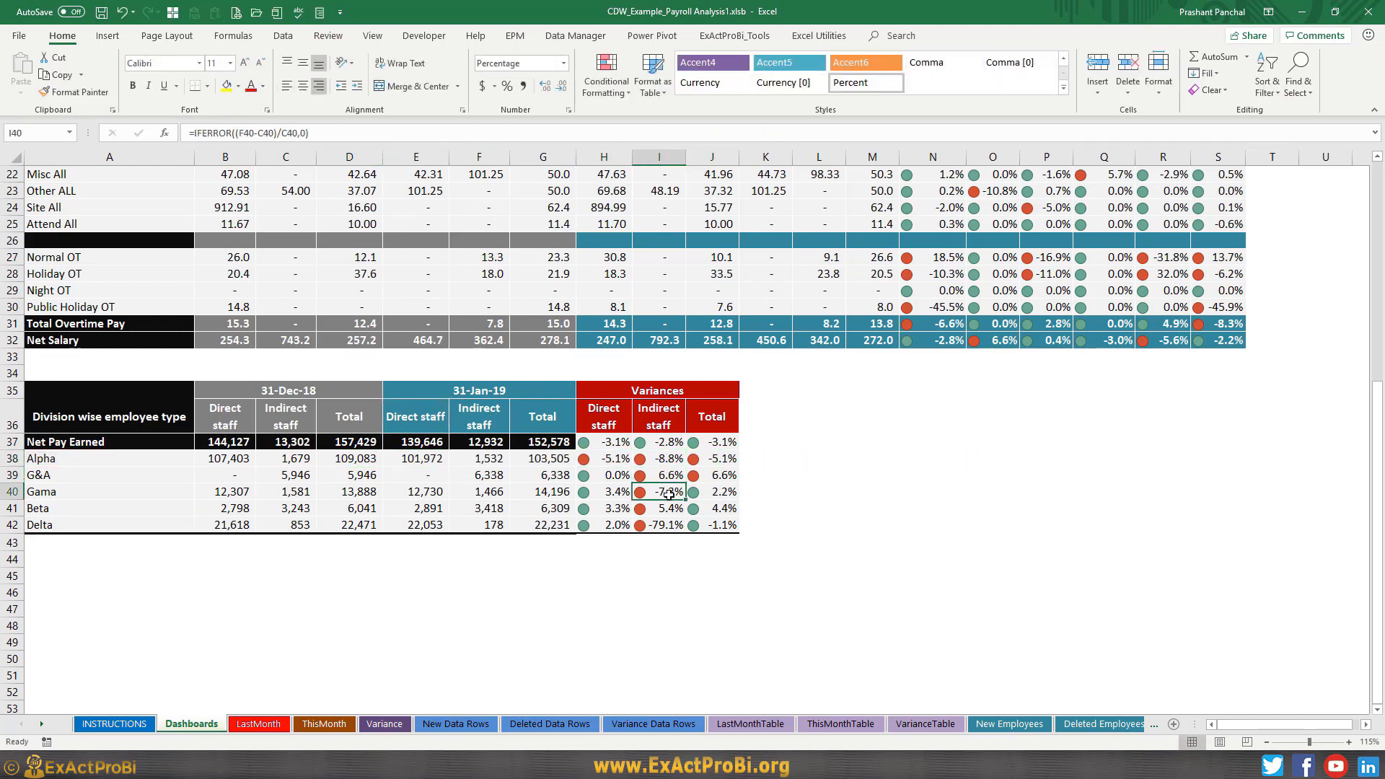
pyautogui.click(662, 510)
pyautogui.click(660, 524)
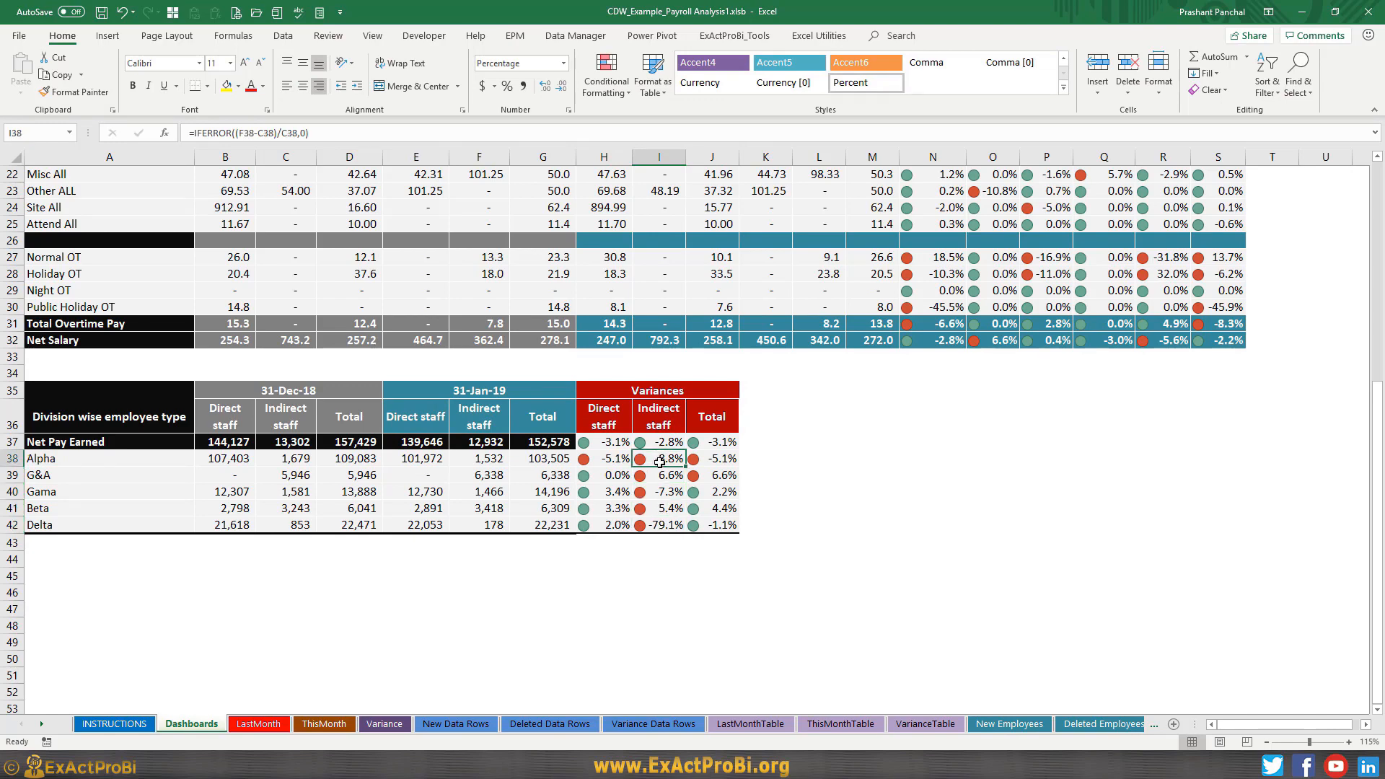
# - Examine Delta's Indirect staff variance formula in I42 and the January amount in F42 that it uses
pyautogui.press('F2')
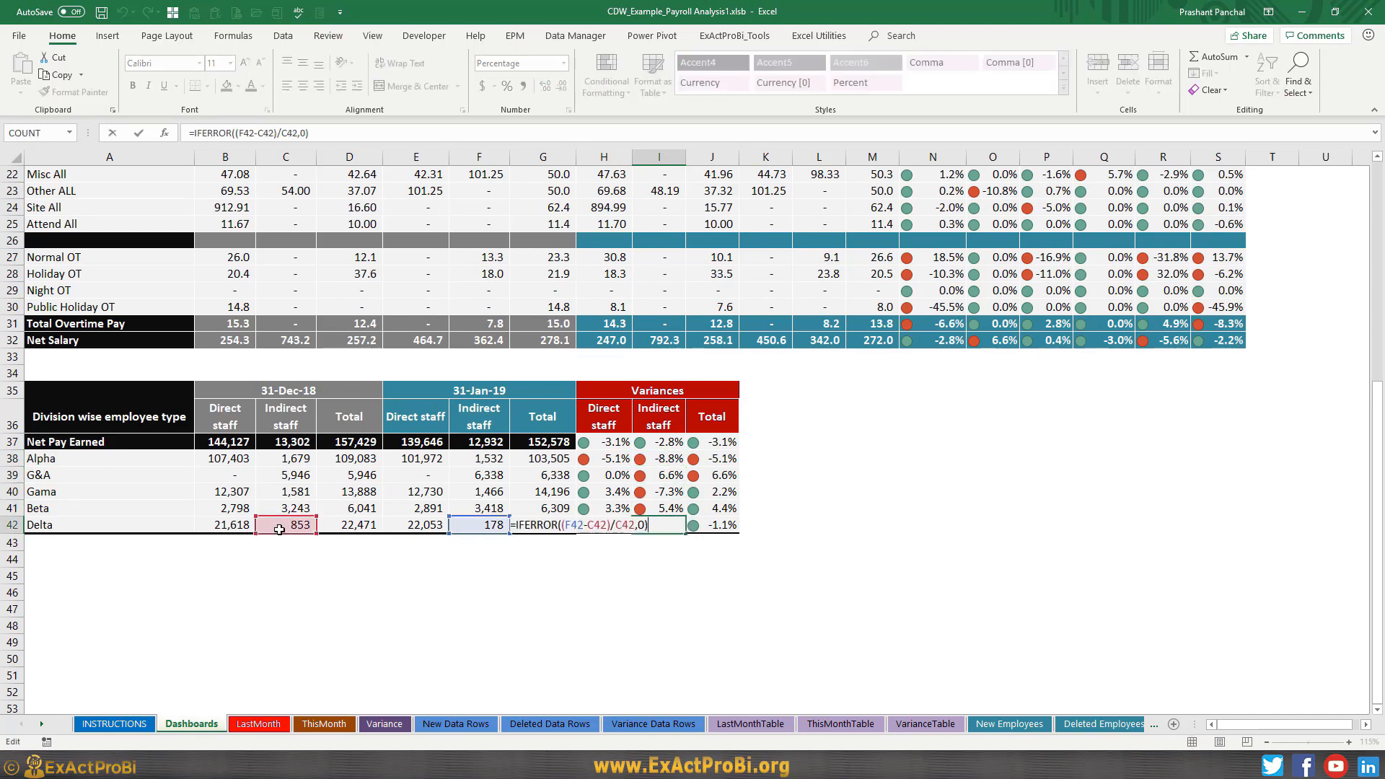
pyautogui.press('Escape')
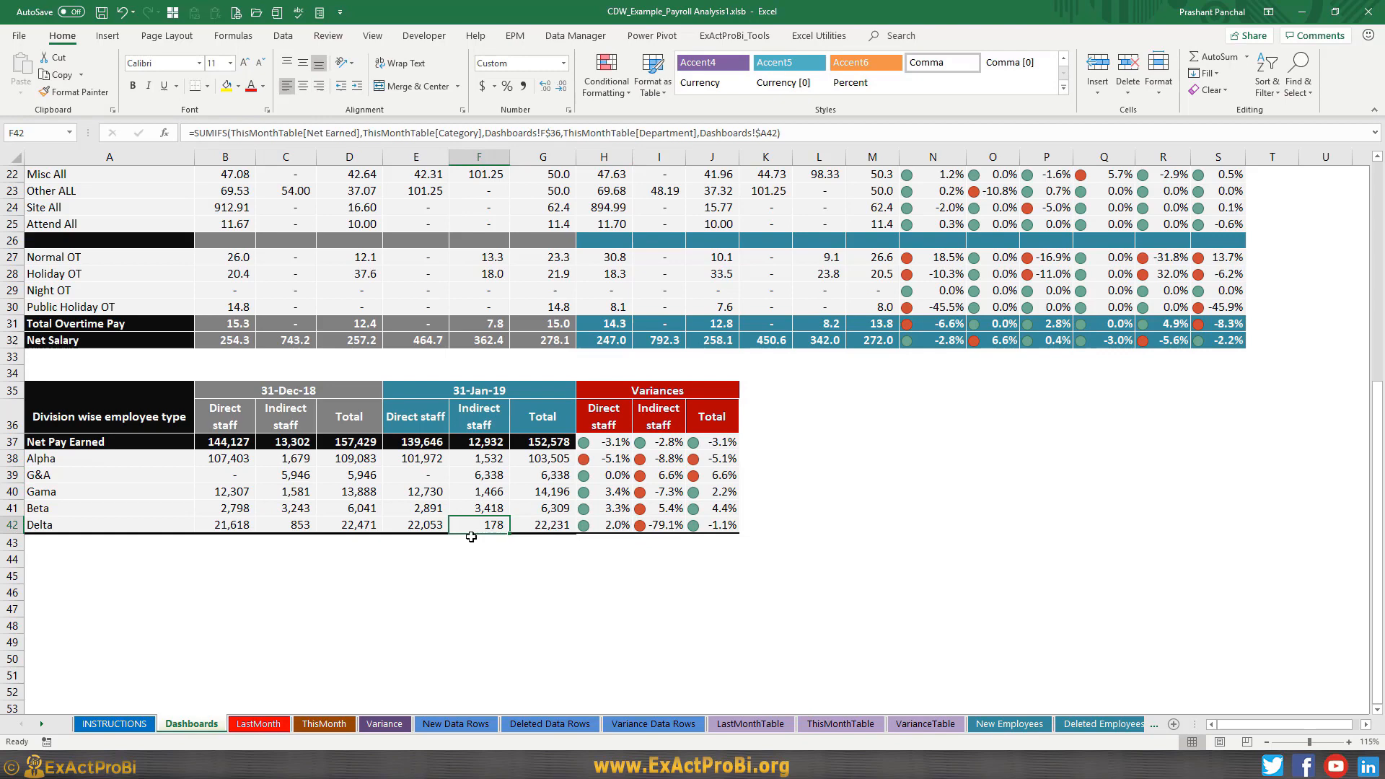
pyautogui.doubleClick(643, 526)
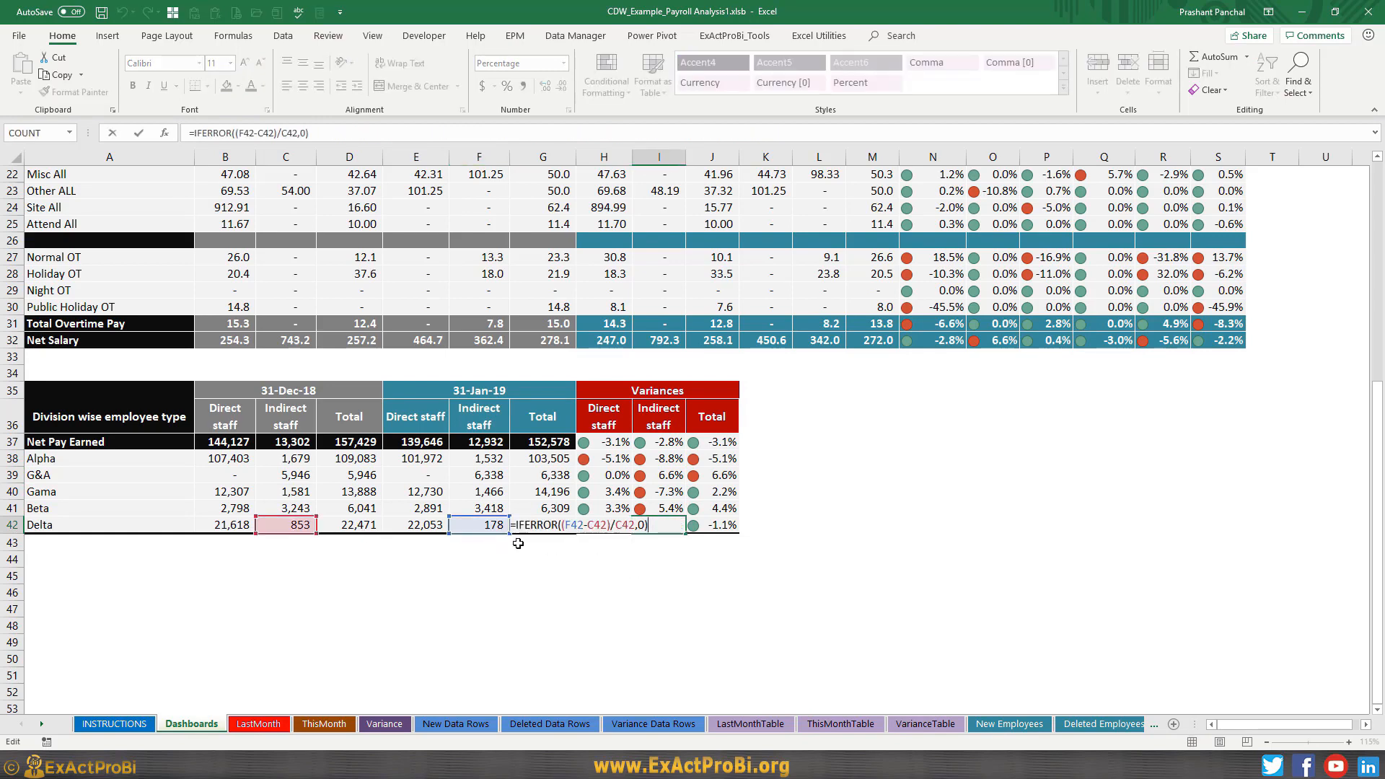
pyautogui.click(485, 527)
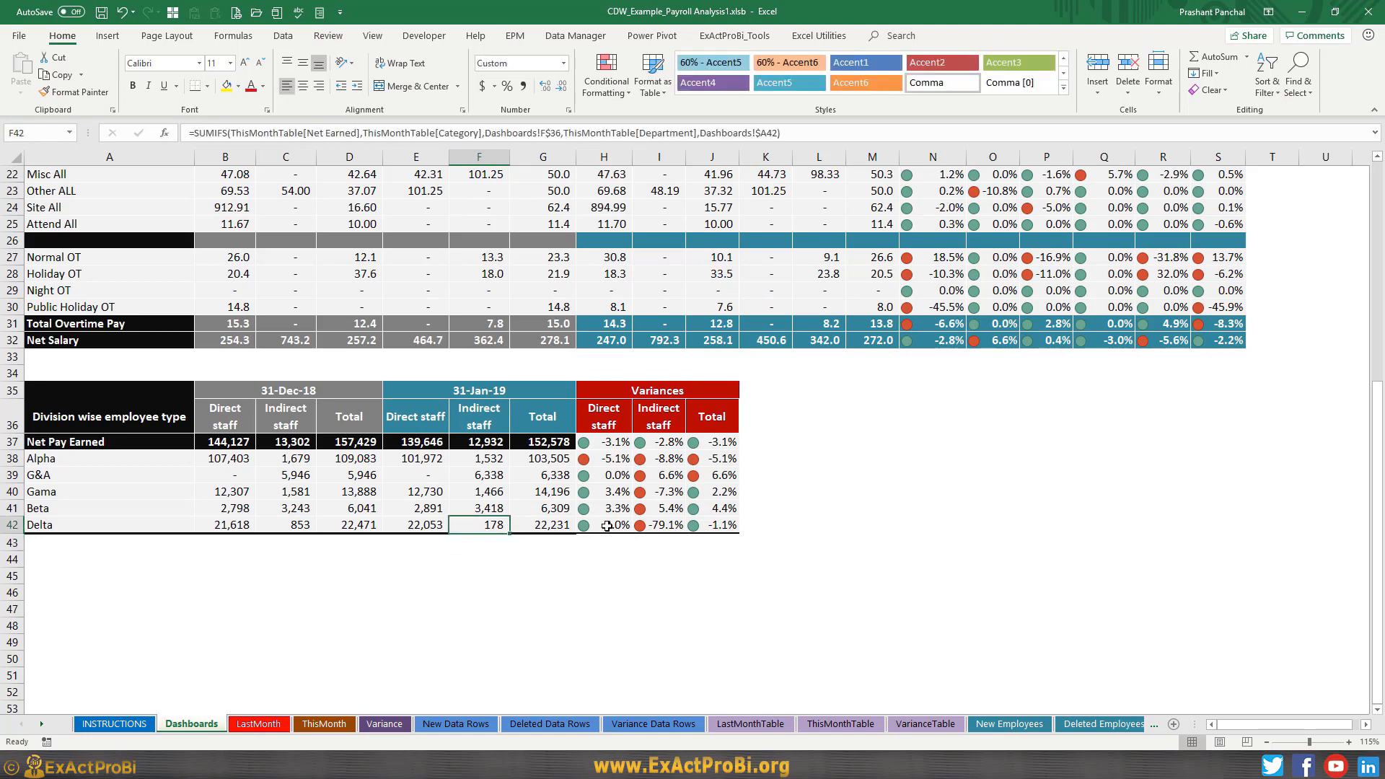
pyautogui.click(650, 523)
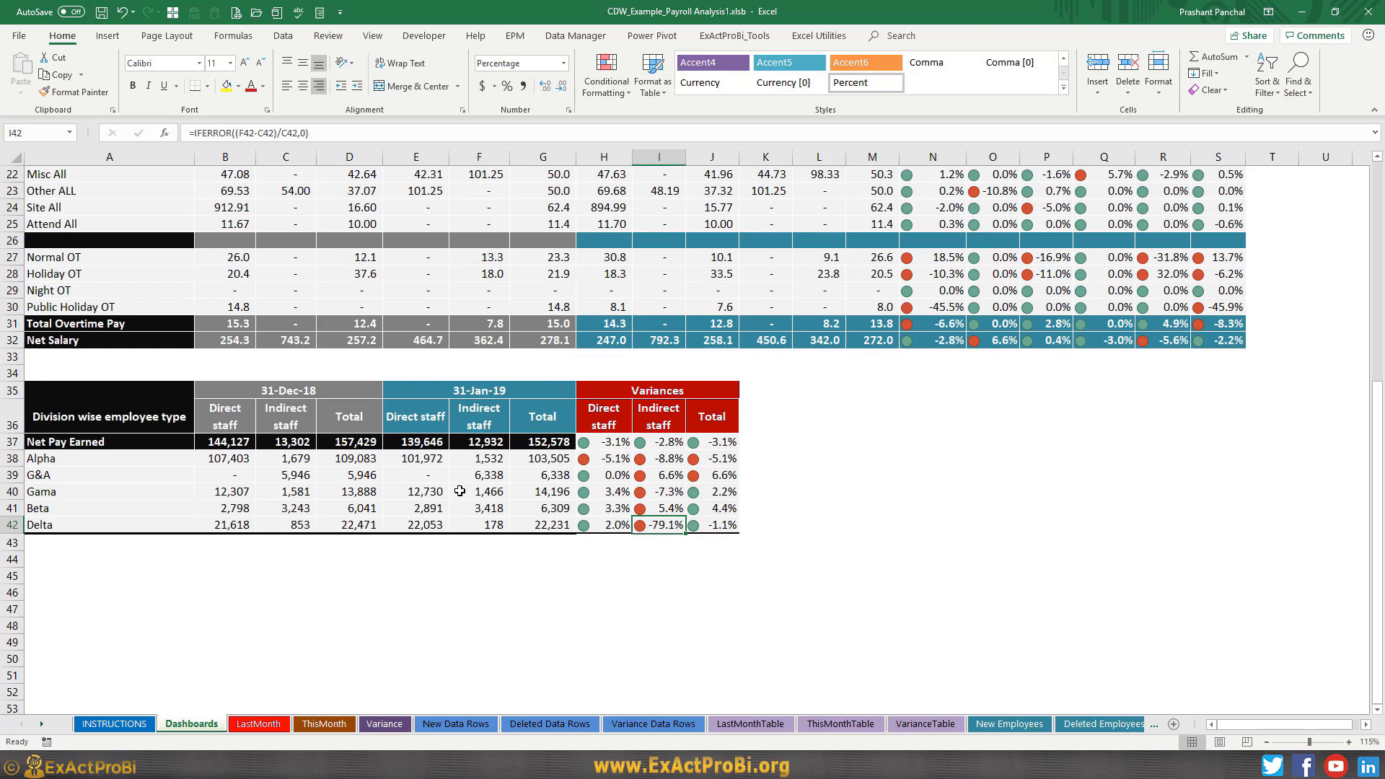
# - Highlight the Indirect staff variances in I38:I42 and compare Delta's amounts in C42 and F42 and its January total in G42
pyautogui.moveTo(655, 460); pyautogui.dragTo(660, 525)
pyautogui.click(658, 524)
pyautogui.press('F2')
pyautogui.click(471, 525)
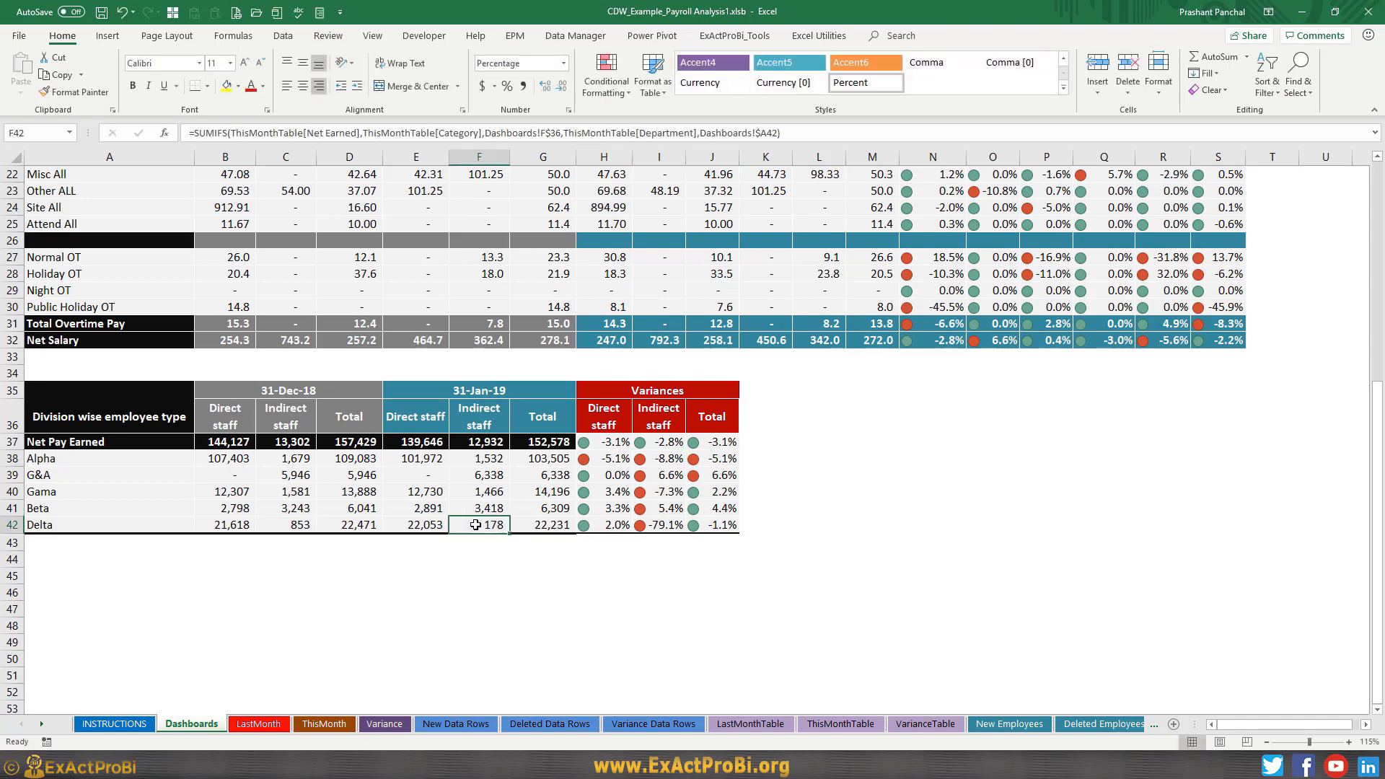
pyautogui.click(296, 523)
pyautogui.click(500, 525)
pyautogui.click(543, 526)
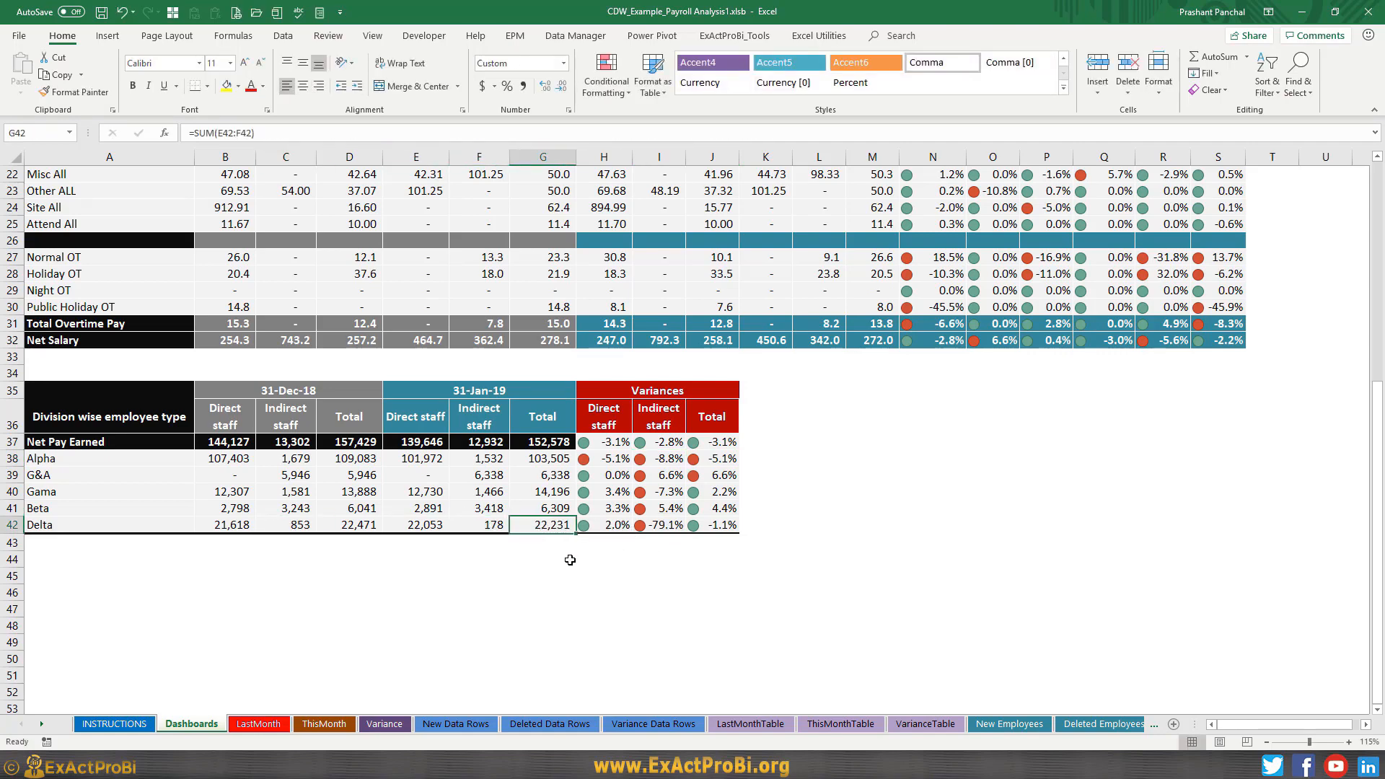
# - Review the whole dashboard, from the payroll variation summary through the average salary analysis to the division-wise staff table
pyautogui.click(768, 523)
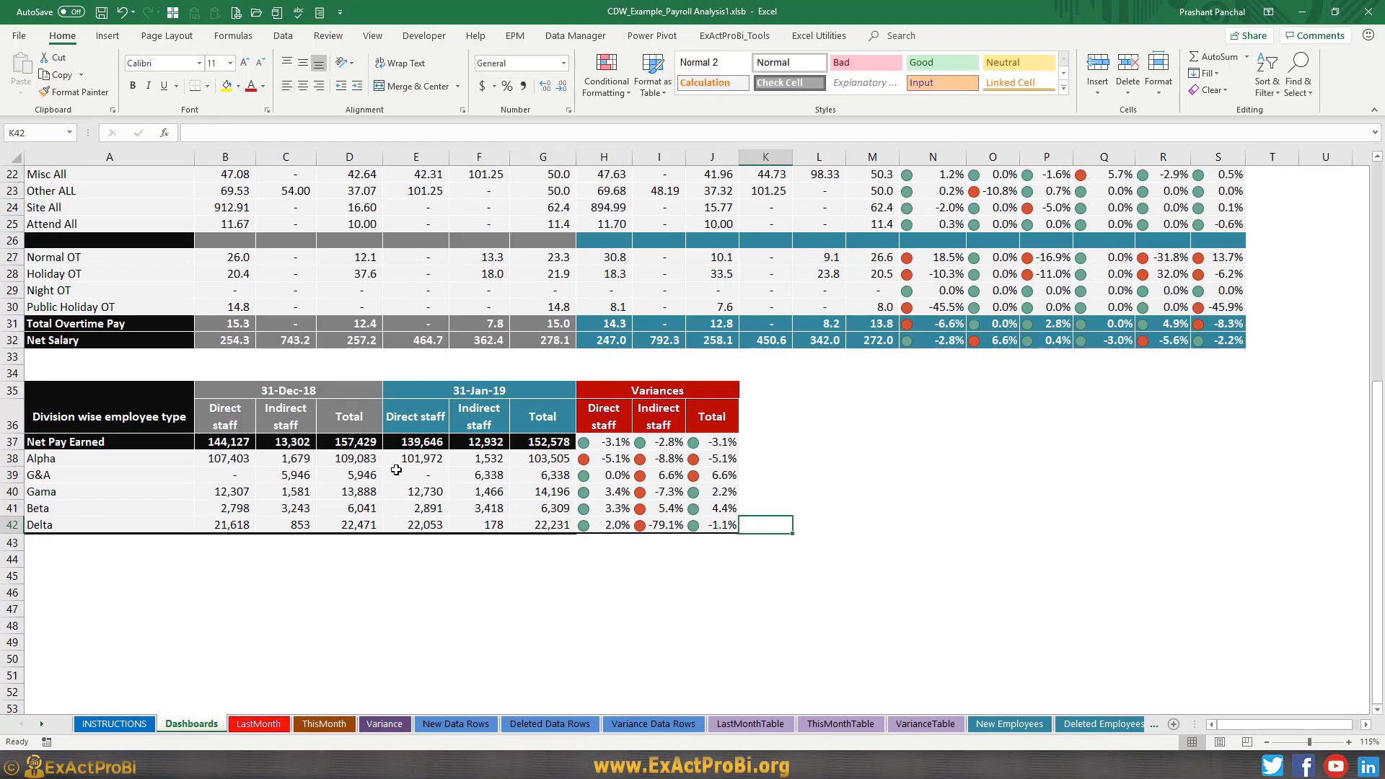
pyautogui.scroll(7, 400, 468)
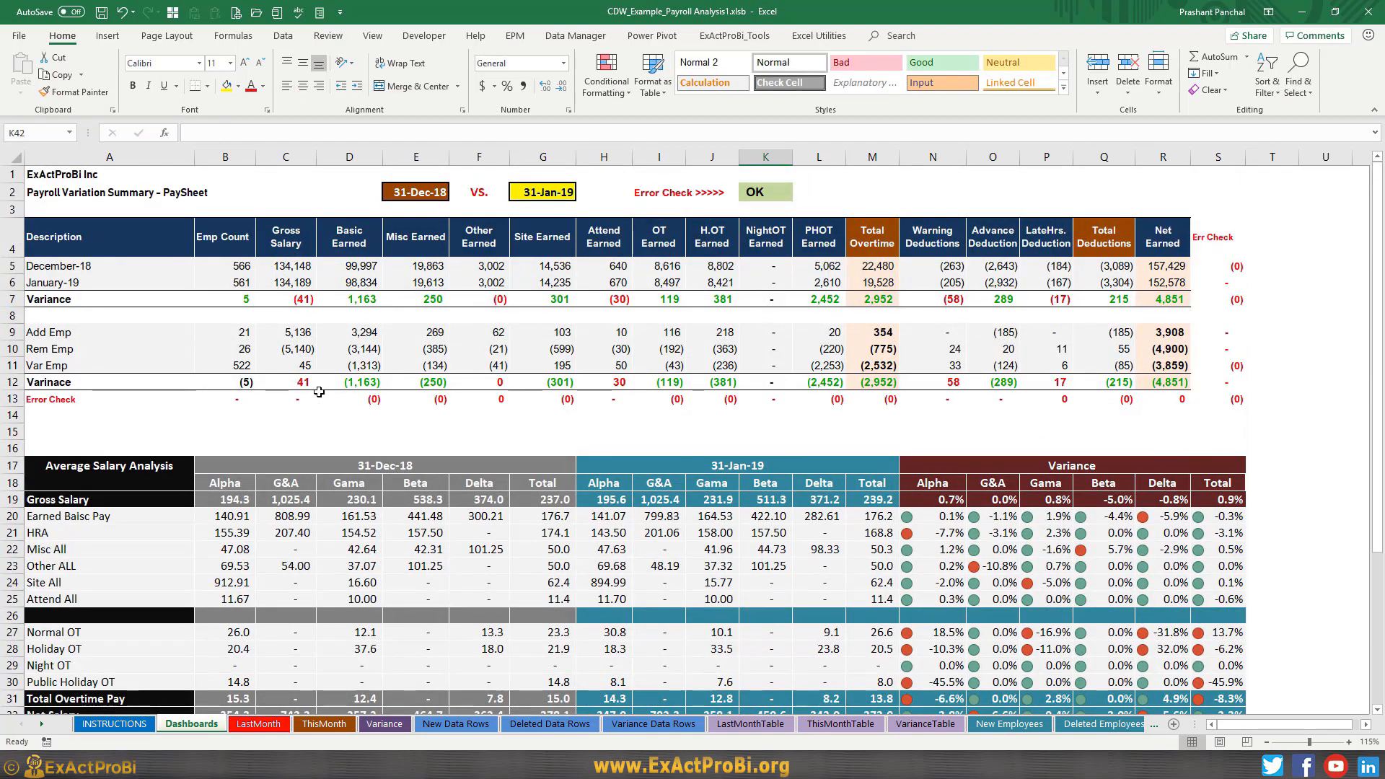
pyautogui.scroll(-5, 298, 373)
pyautogui.scroll(-4, 298, 373)
pyautogui.scroll(9, 298, 373)
pyautogui.scroll(-8, 207, 317)
pyautogui.scroll(2, 206, 318)
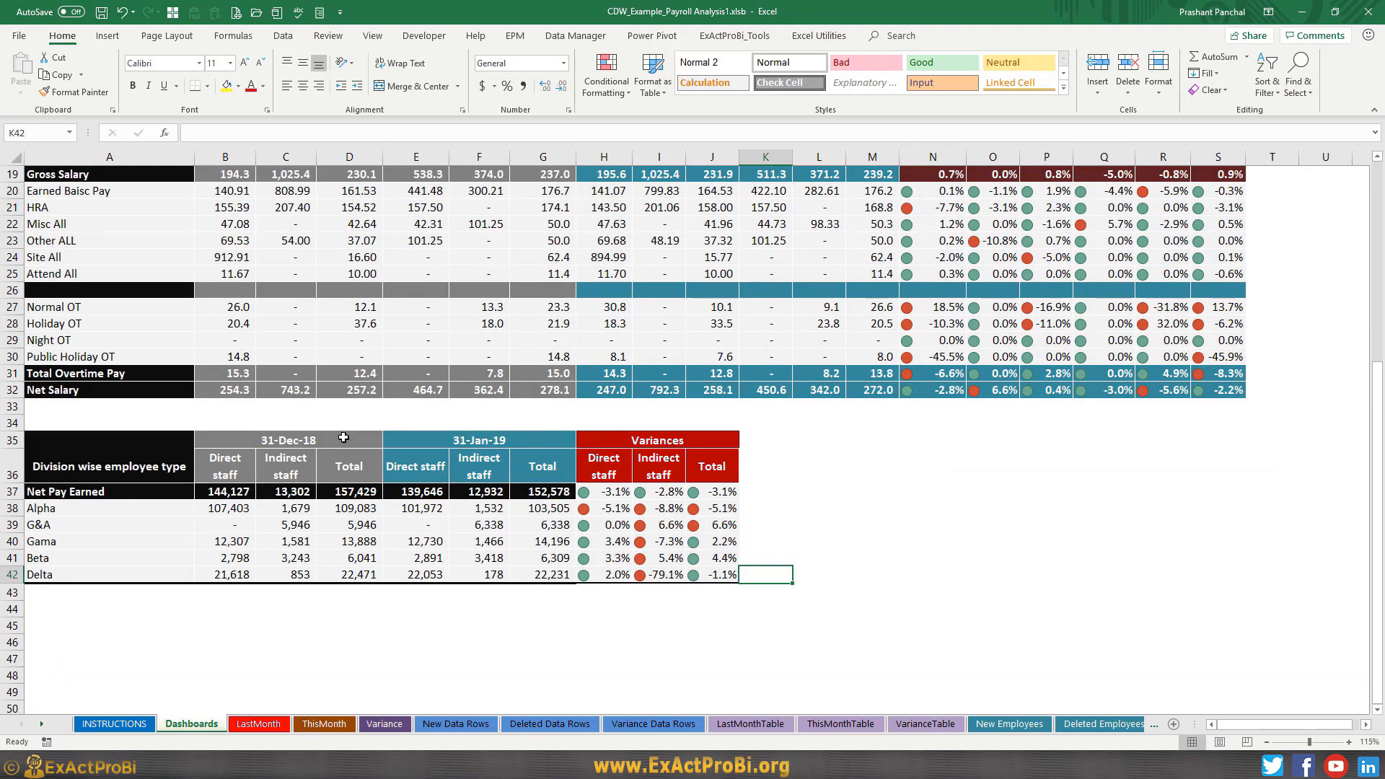
pyautogui.scroll(2, 344, 438)
pyautogui.scroll(-3, 344, 443)
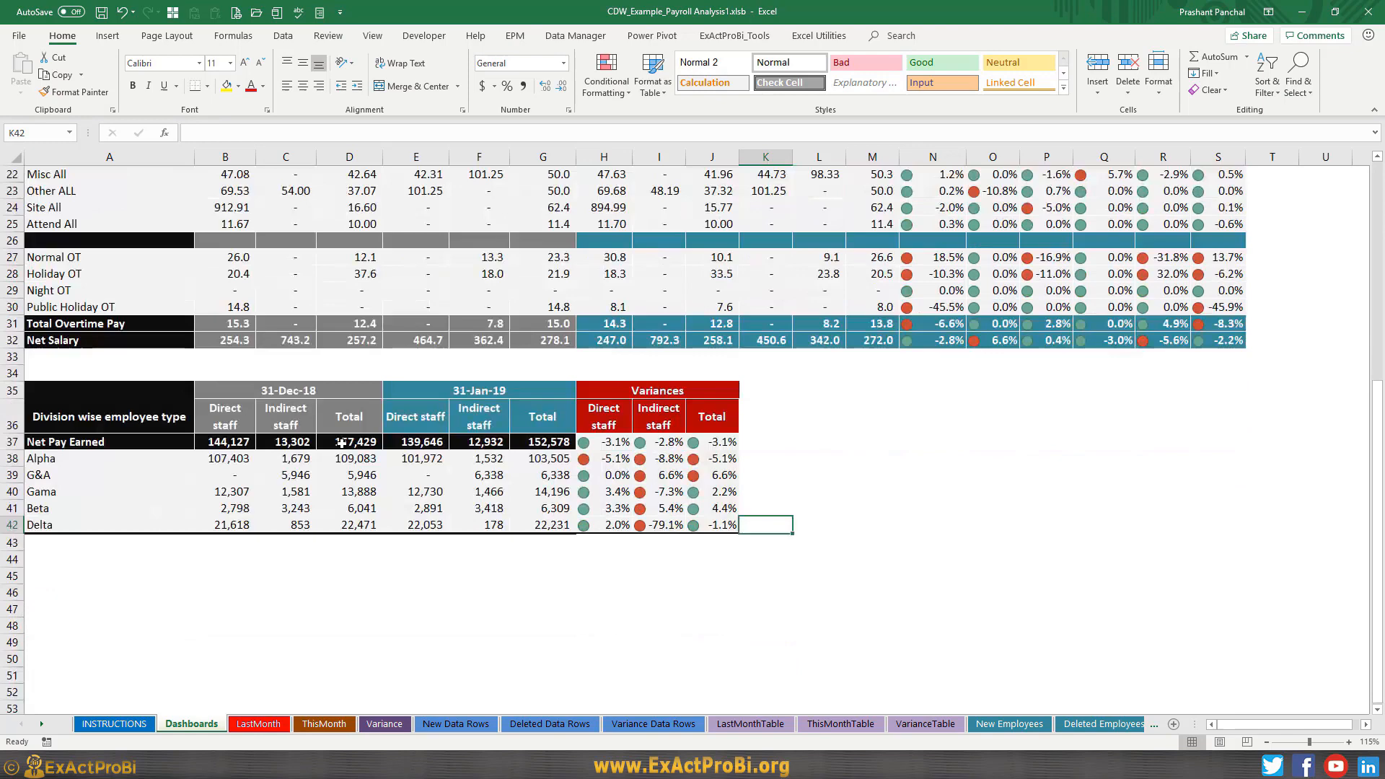
# - Check Alpha's December total formula in D38 and the January G&A Other ALL average formula in I23
pyautogui.click(321, 457)
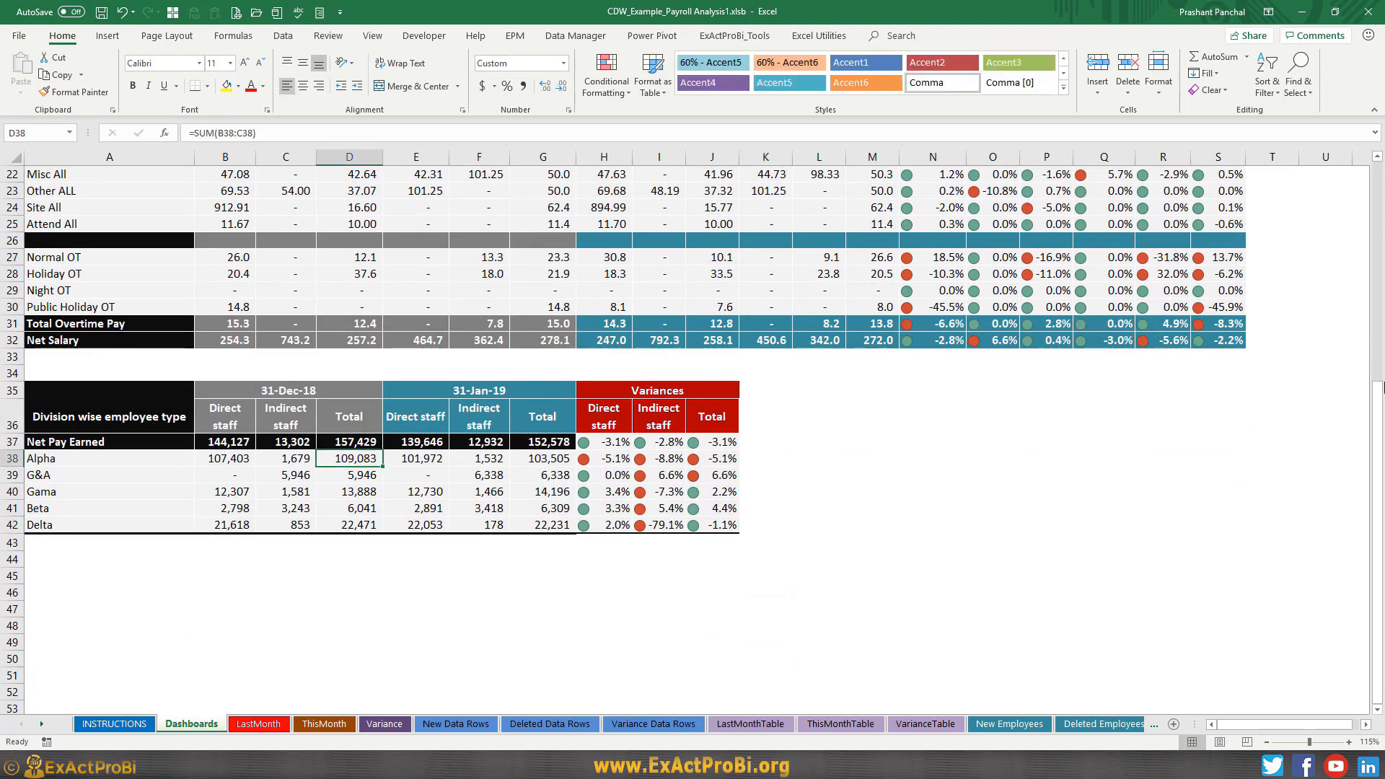
pyautogui.scroll(7, 776, 395)
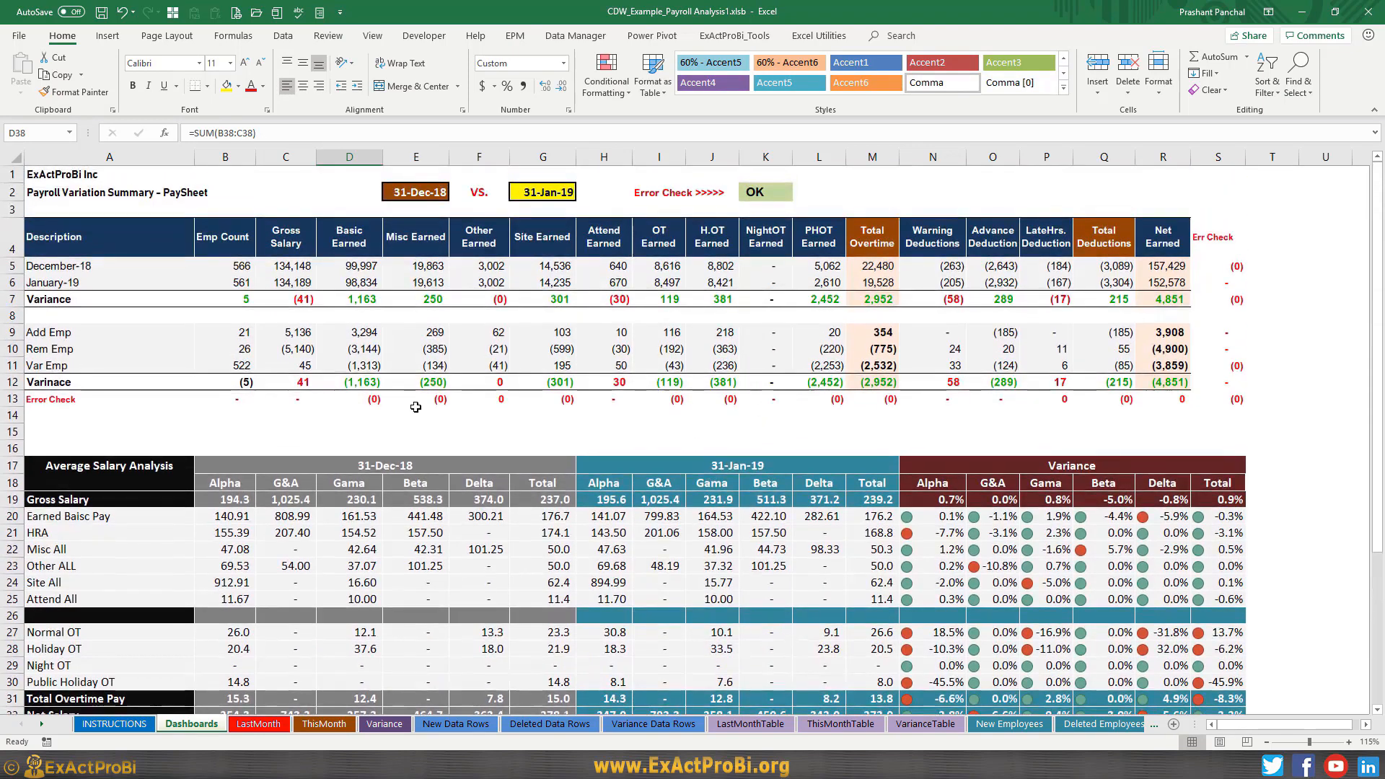
pyautogui.scroll(-2, 677, 368)
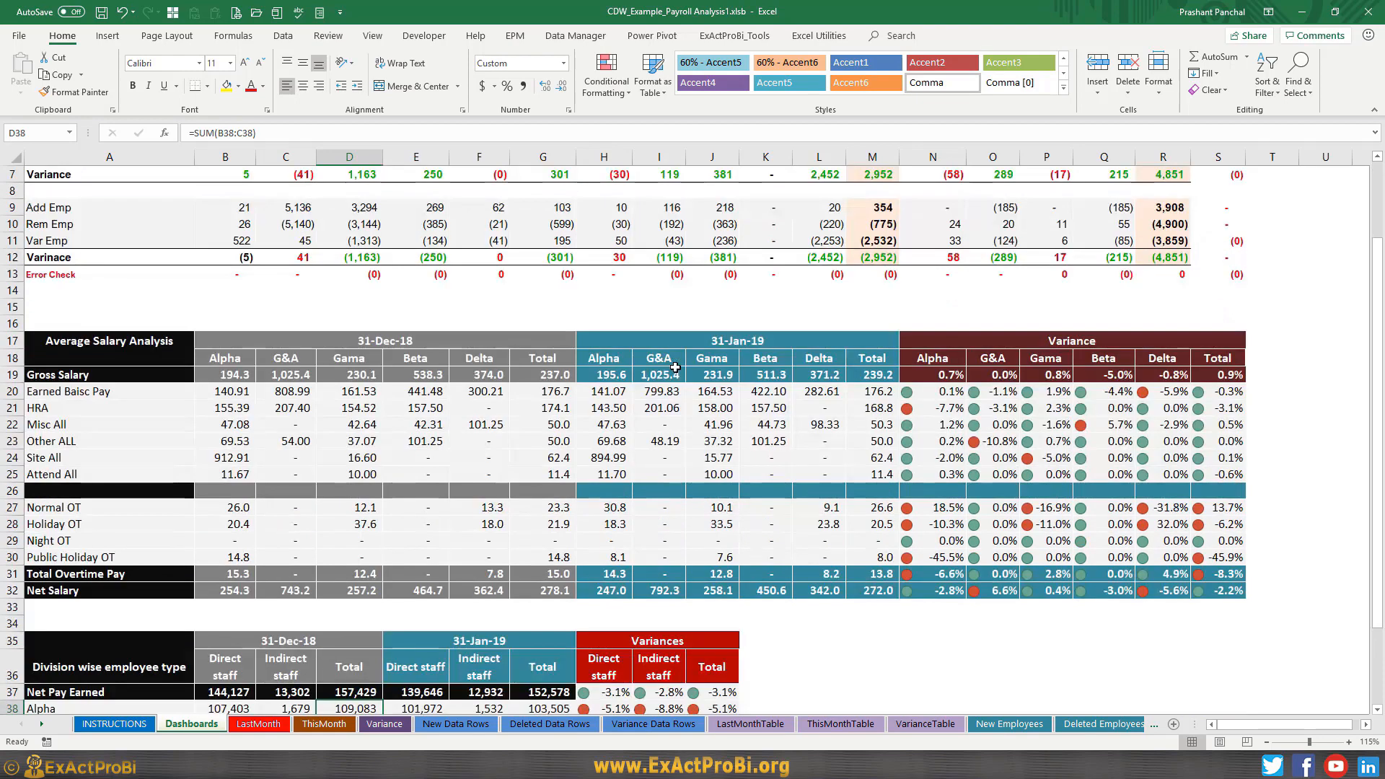
pyautogui.click(660, 442)
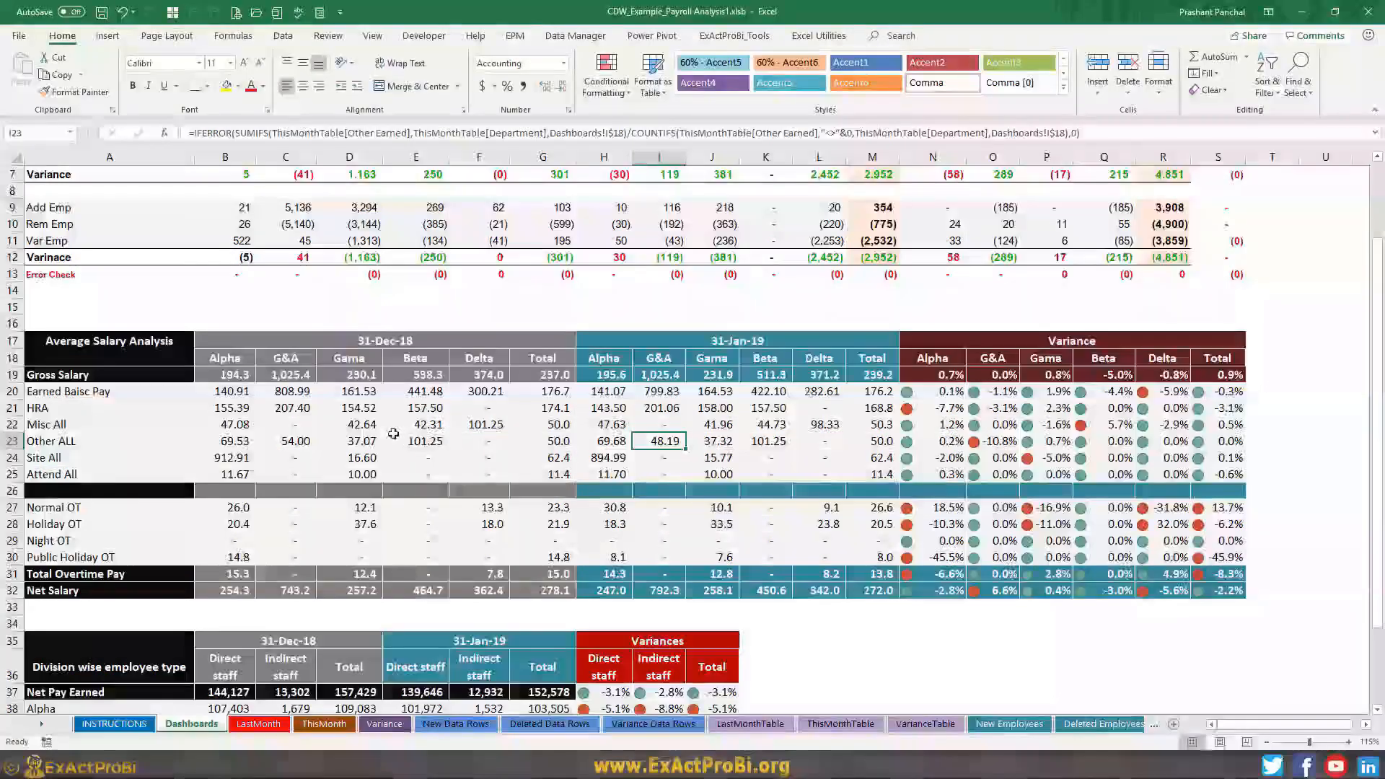
pyautogui.scroll(-3, 394, 433)
pyautogui.scroll(5, 389, 430)
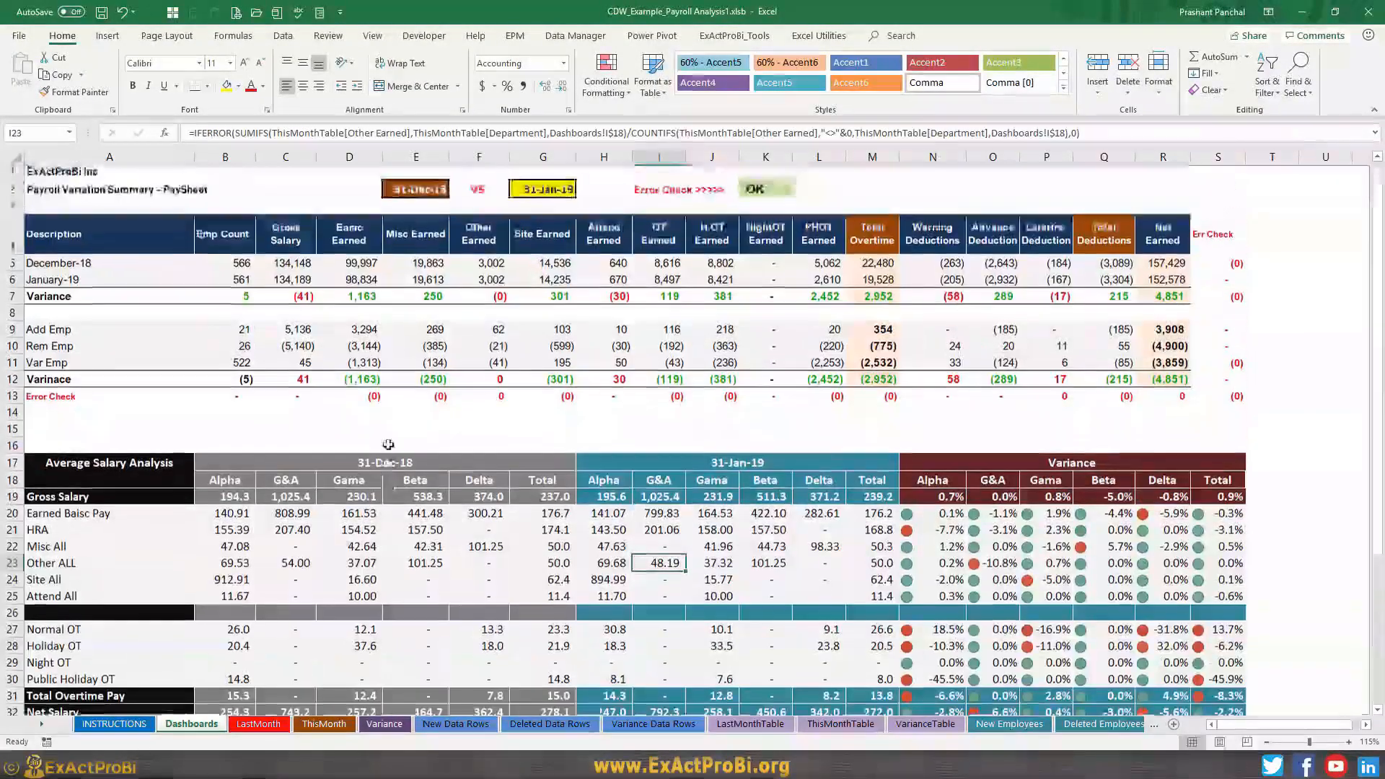
# - Check the Gross Salary error check formula in C13 and the two comparison date formulas in E2 and G2
pyautogui.click(467, 318)
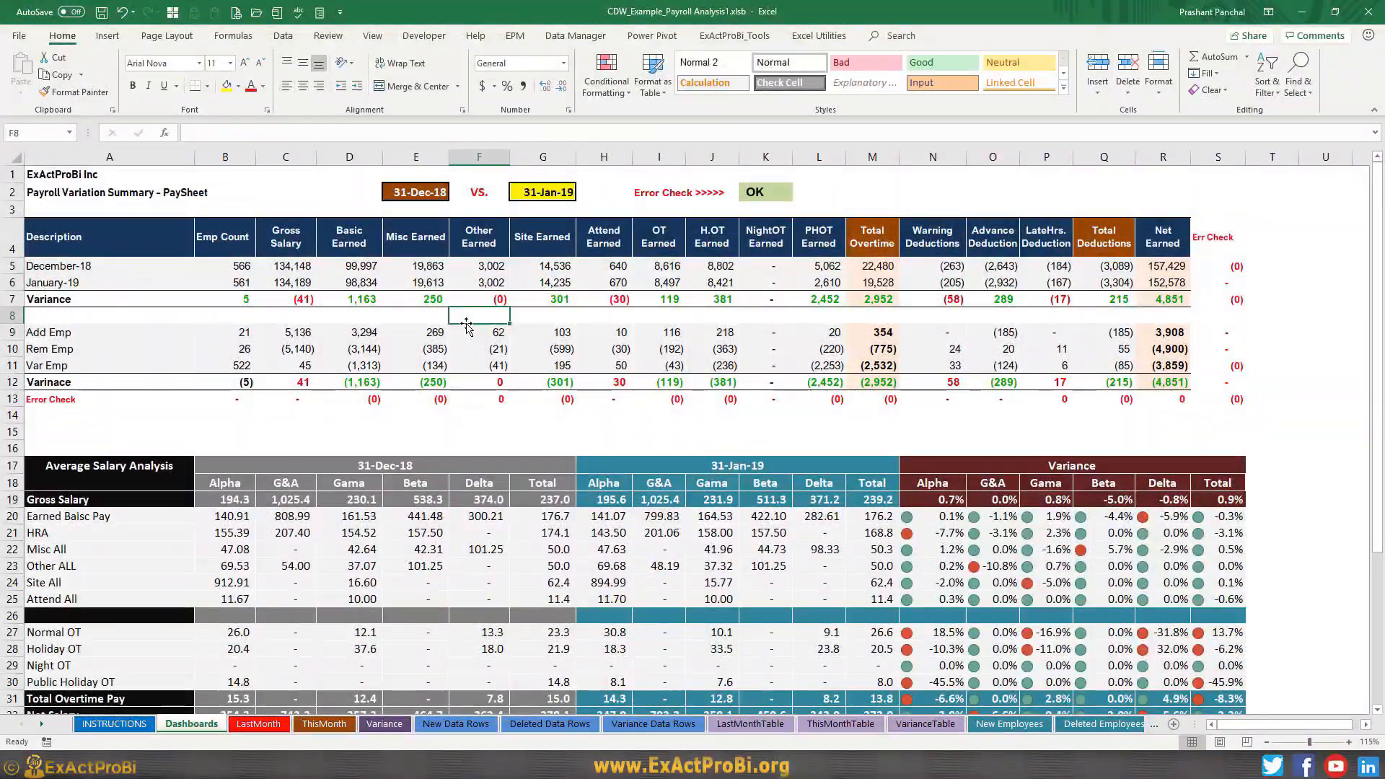
pyautogui.click(285, 399)
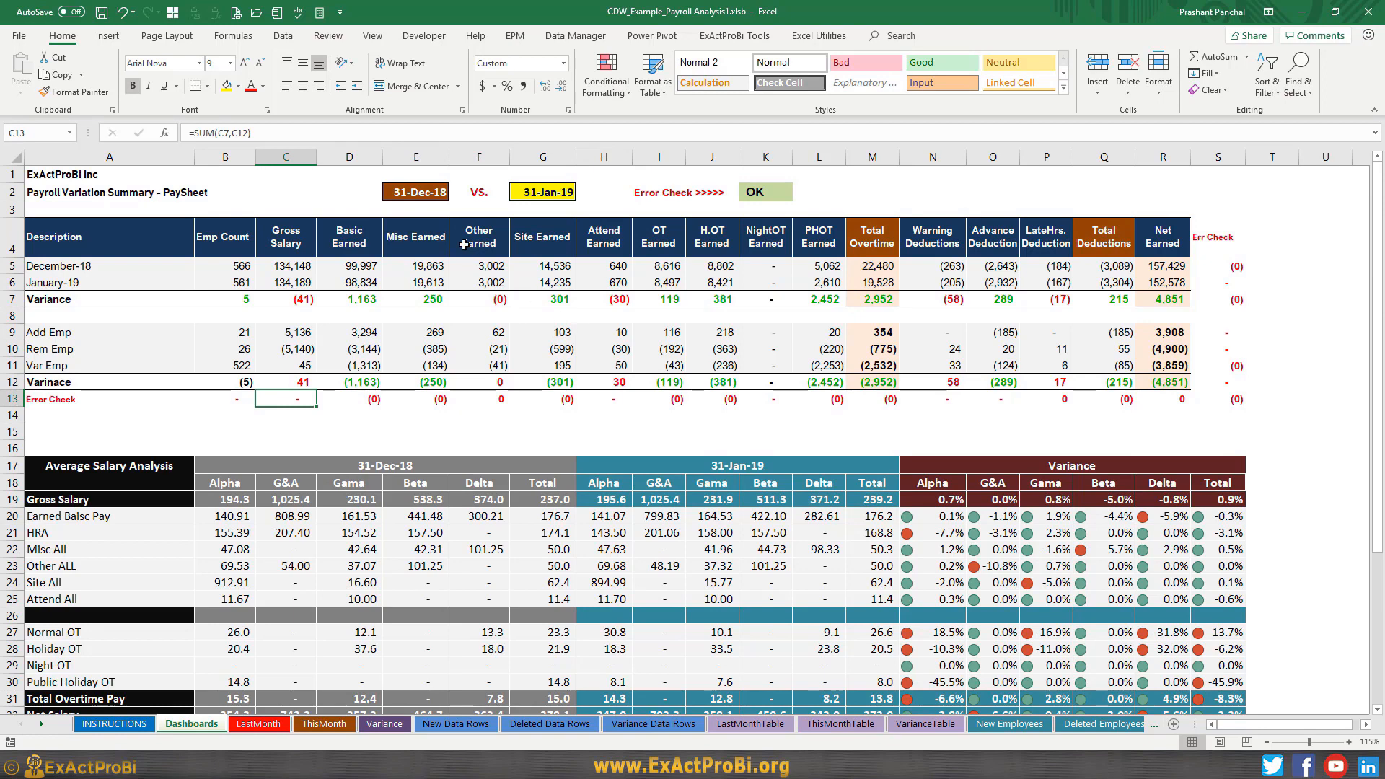
pyautogui.click(432, 189)
pyautogui.click(531, 189)
pyautogui.click(430, 193)
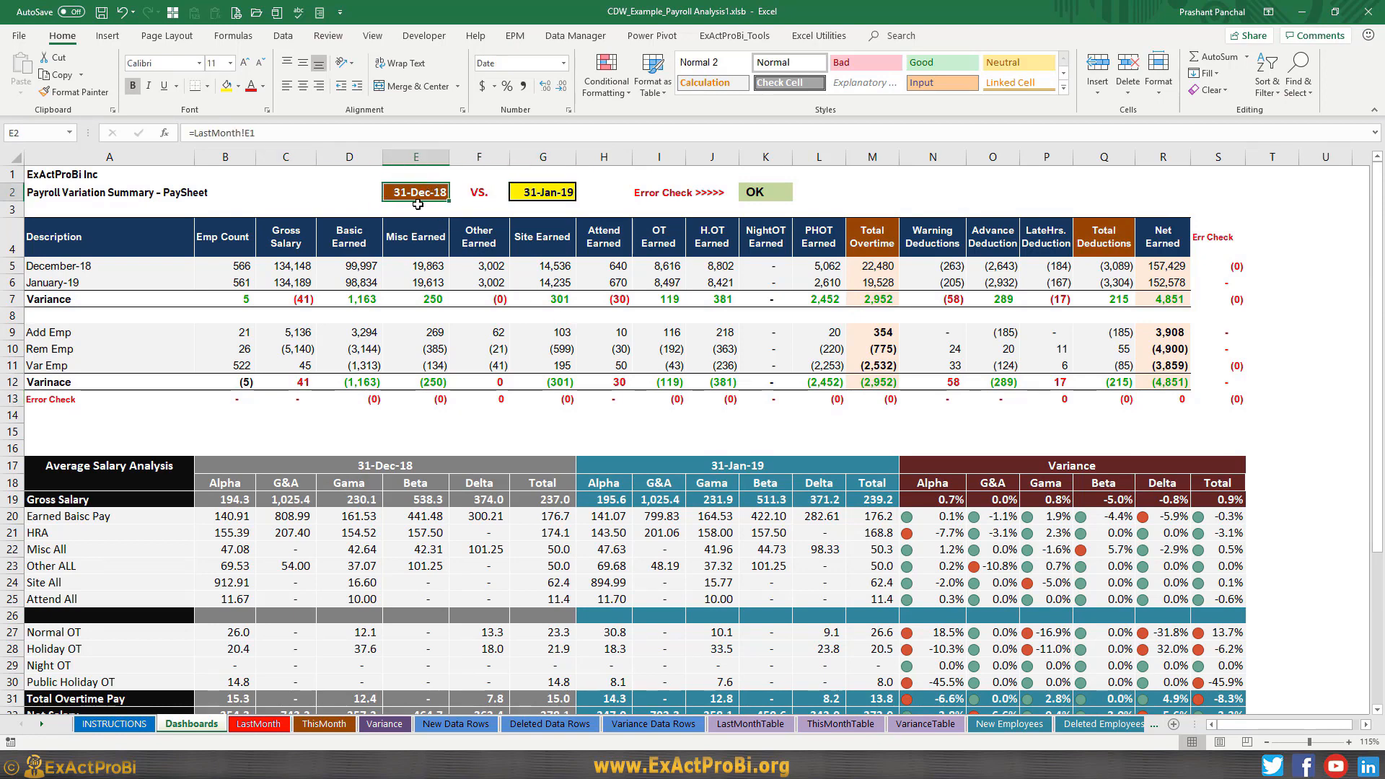
pyautogui.click(530, 195)
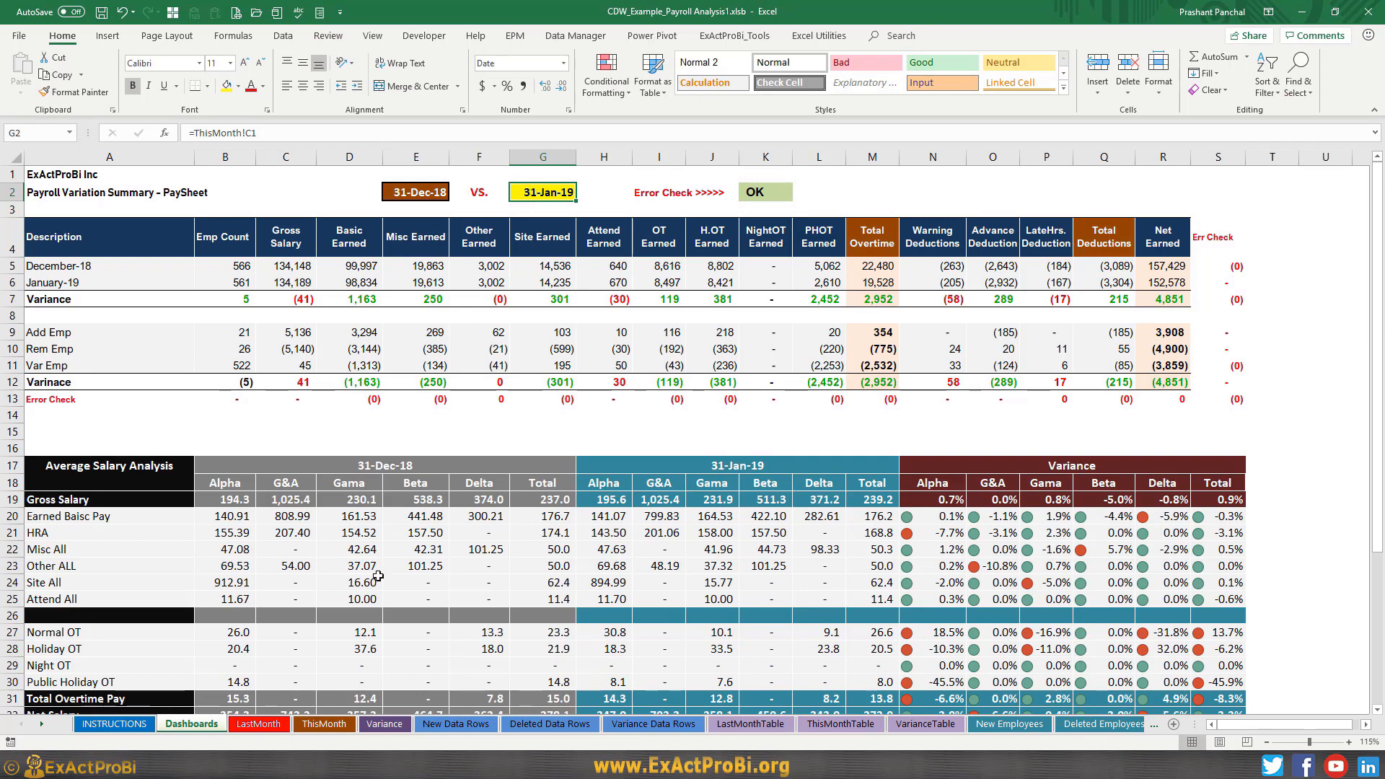
# - Look at the LastMonth and ThisMonth sheets, then highlight the date and first records A3:F6 on ThisMonth
pyautogui.click(324, 724)
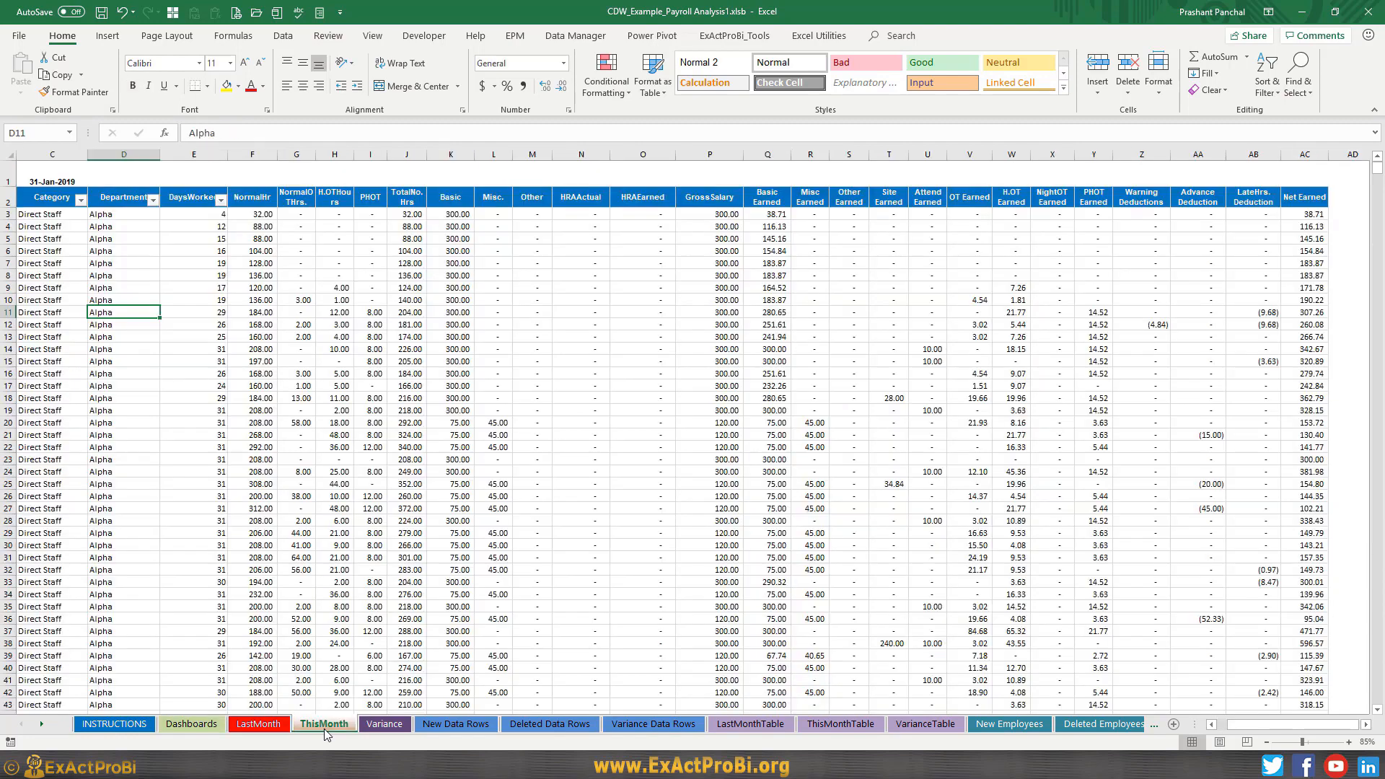
pyautogui.hotkey('ctrl', 'pageup')
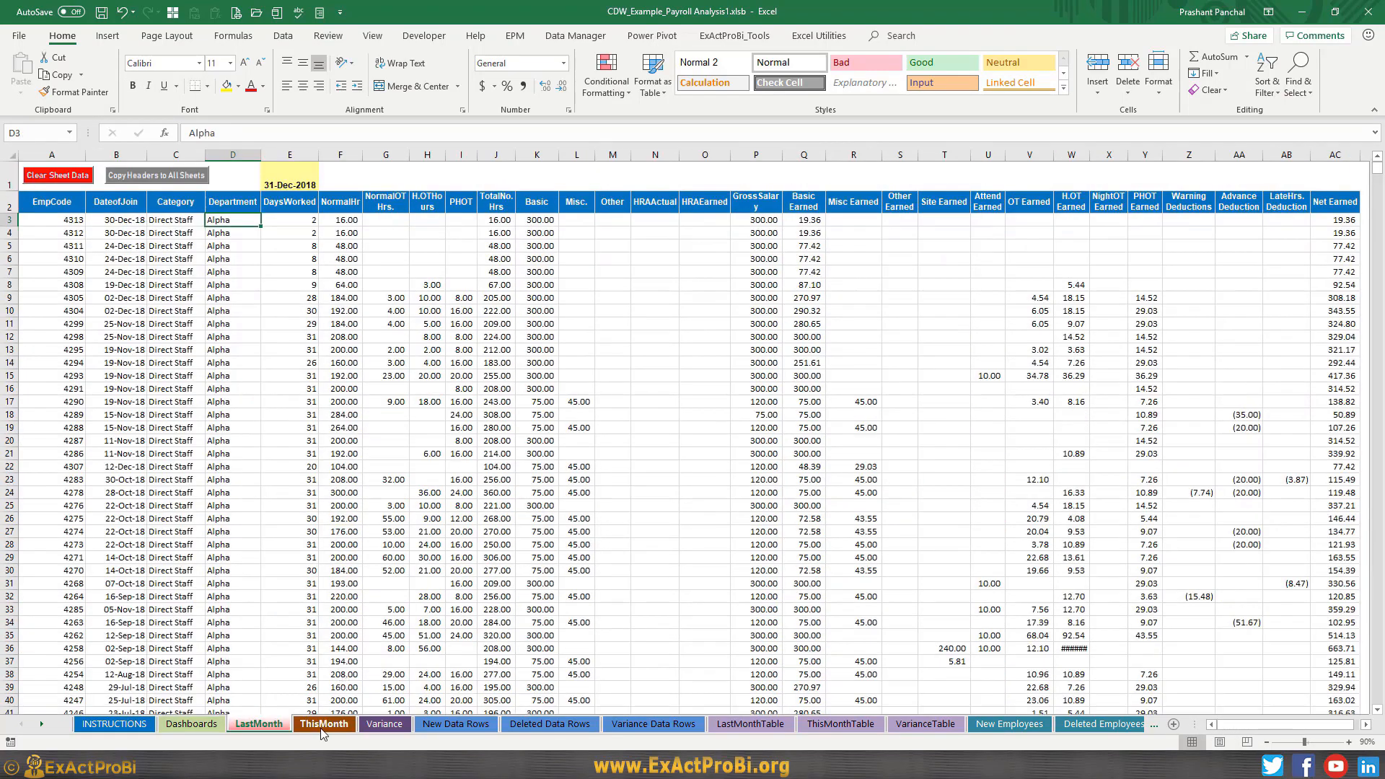
pyautogui.click(314, 727)
pyautogui.click(209, 350)
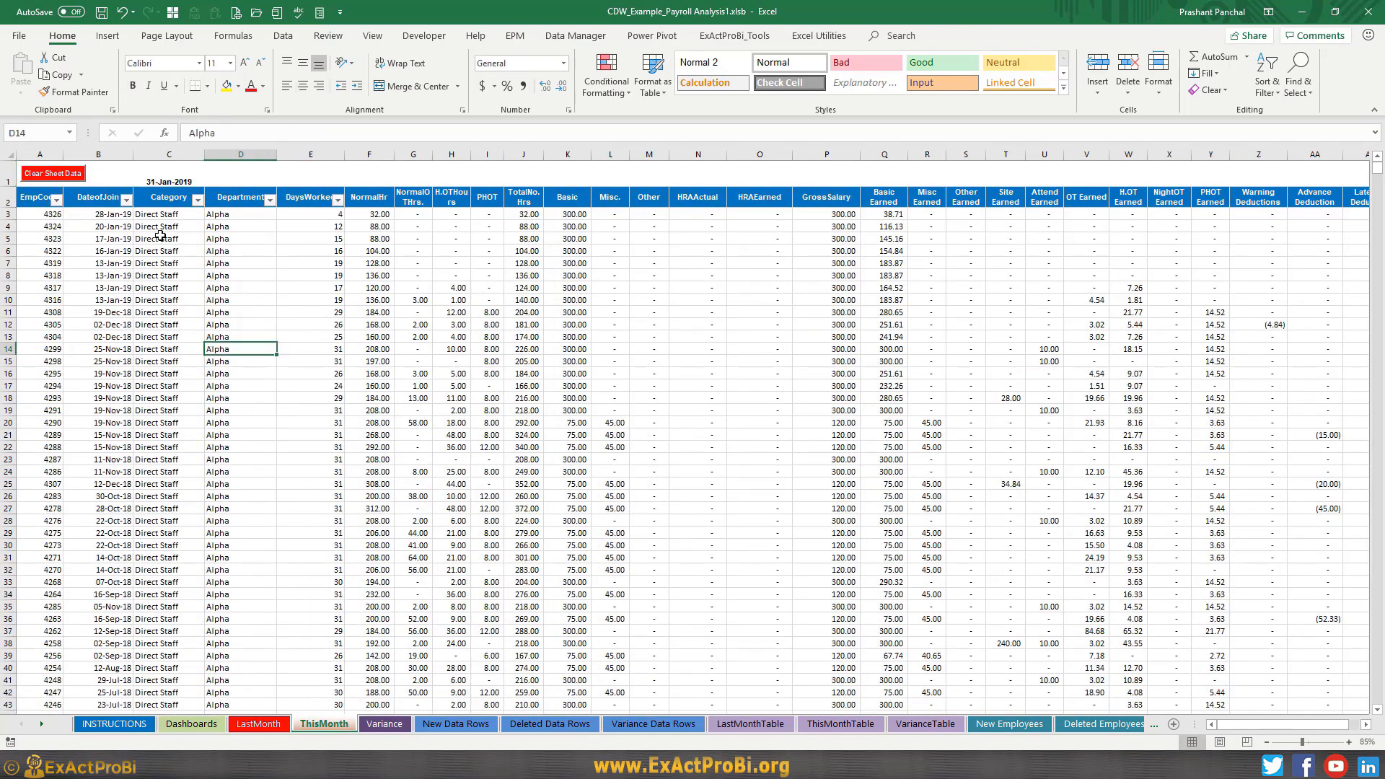
pyautogui.click(163, 186)
pyautogui.moveTo(49, 214); pyautogui.dragTo(360, 257)
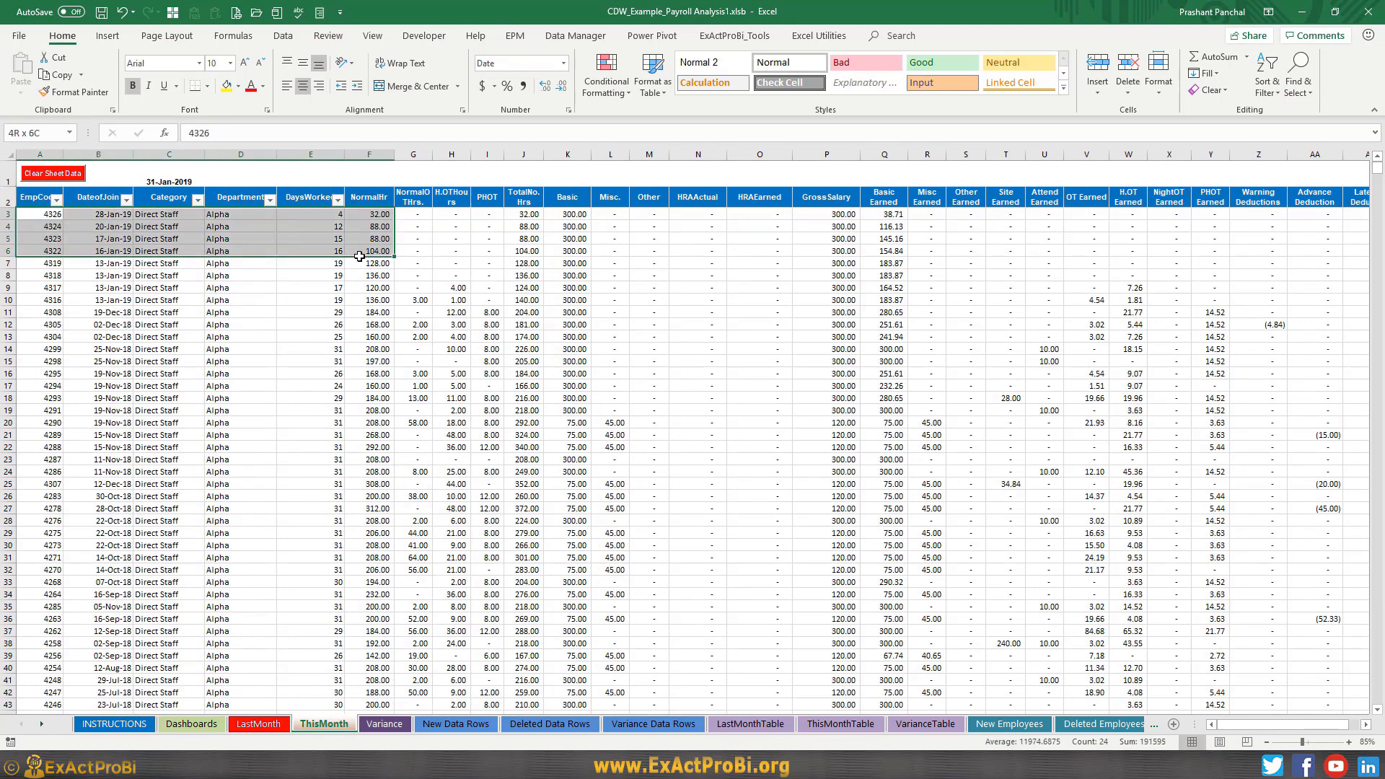
# - Compare the December payroll records on LastMonth with the January records on ThisMonth
pyautogui.click(257, 723)
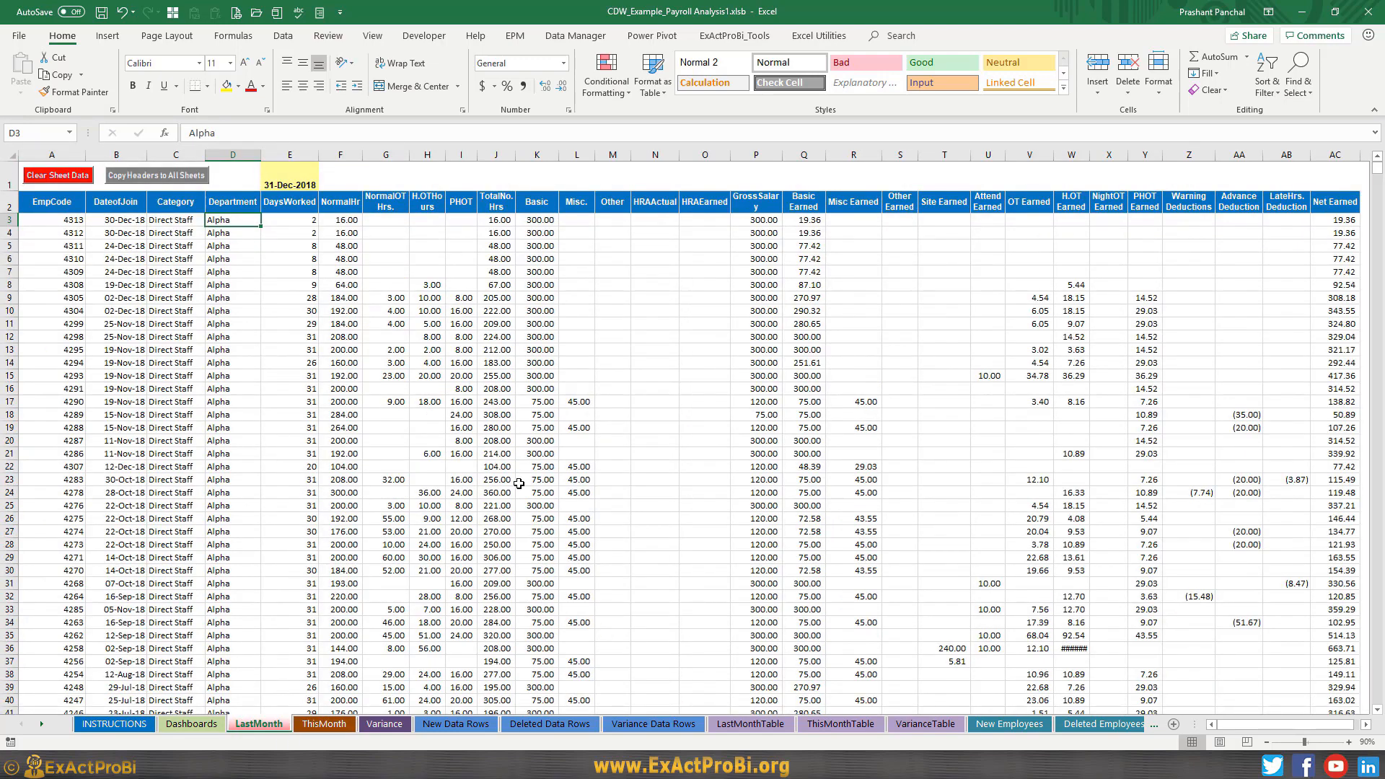
pyautogui.click(324, 724)
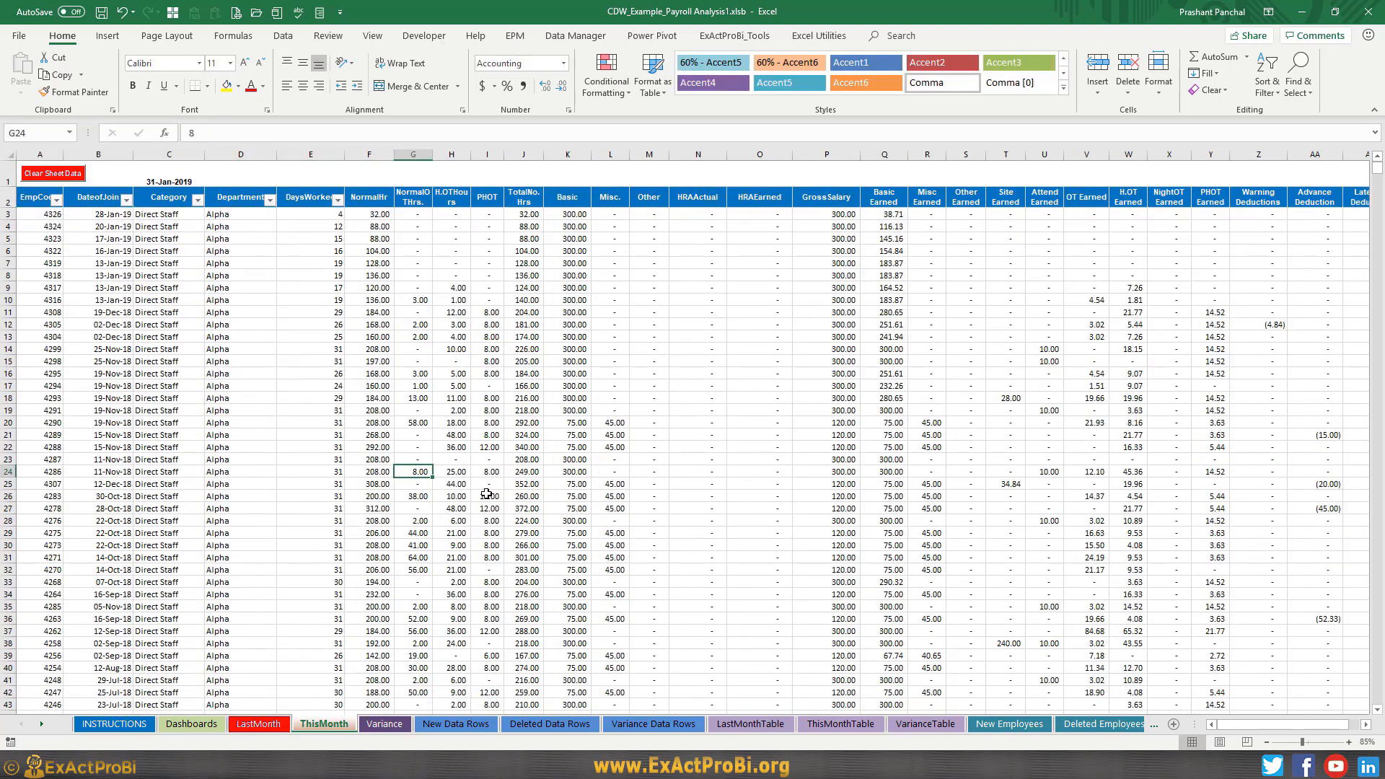
pyautogui.click(253, 724)
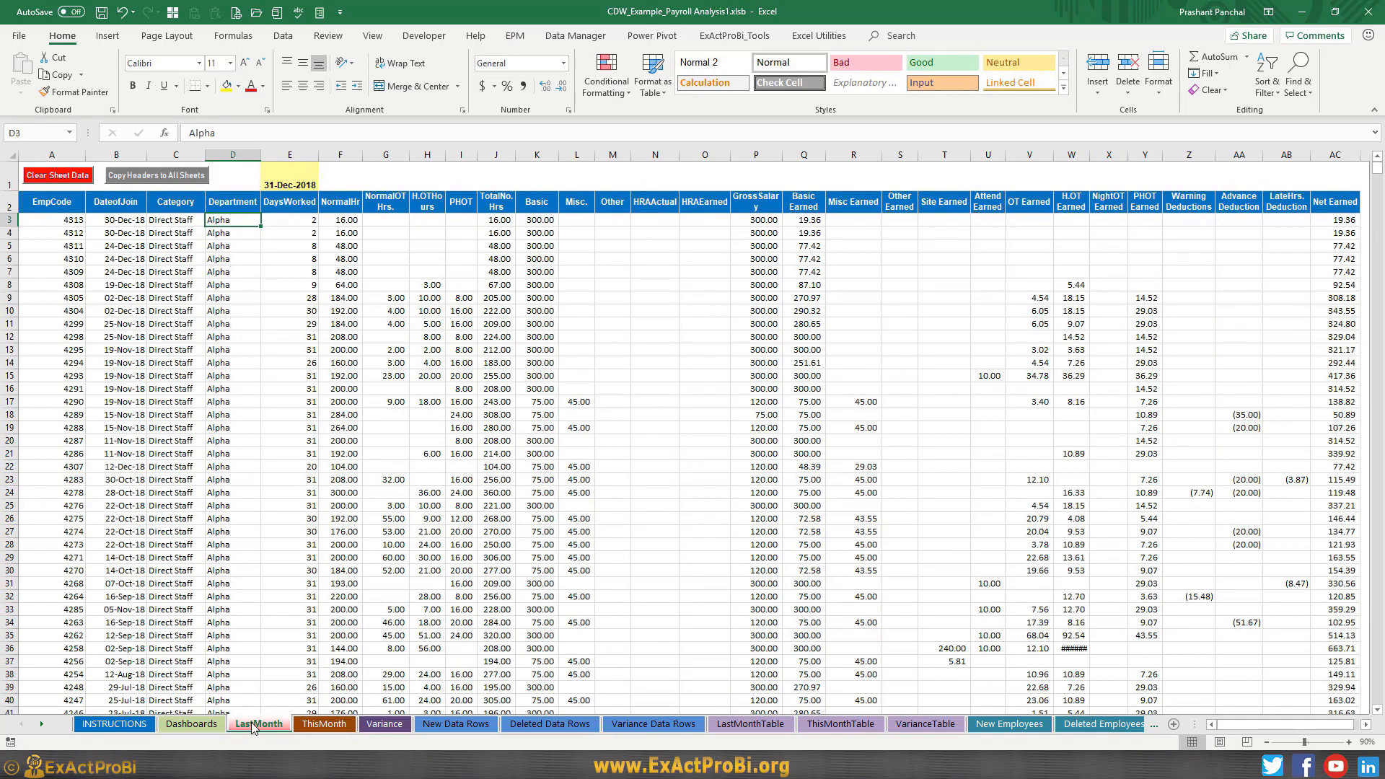
pyautogui.click(318, 724)
pyautogui.click(130, 327)
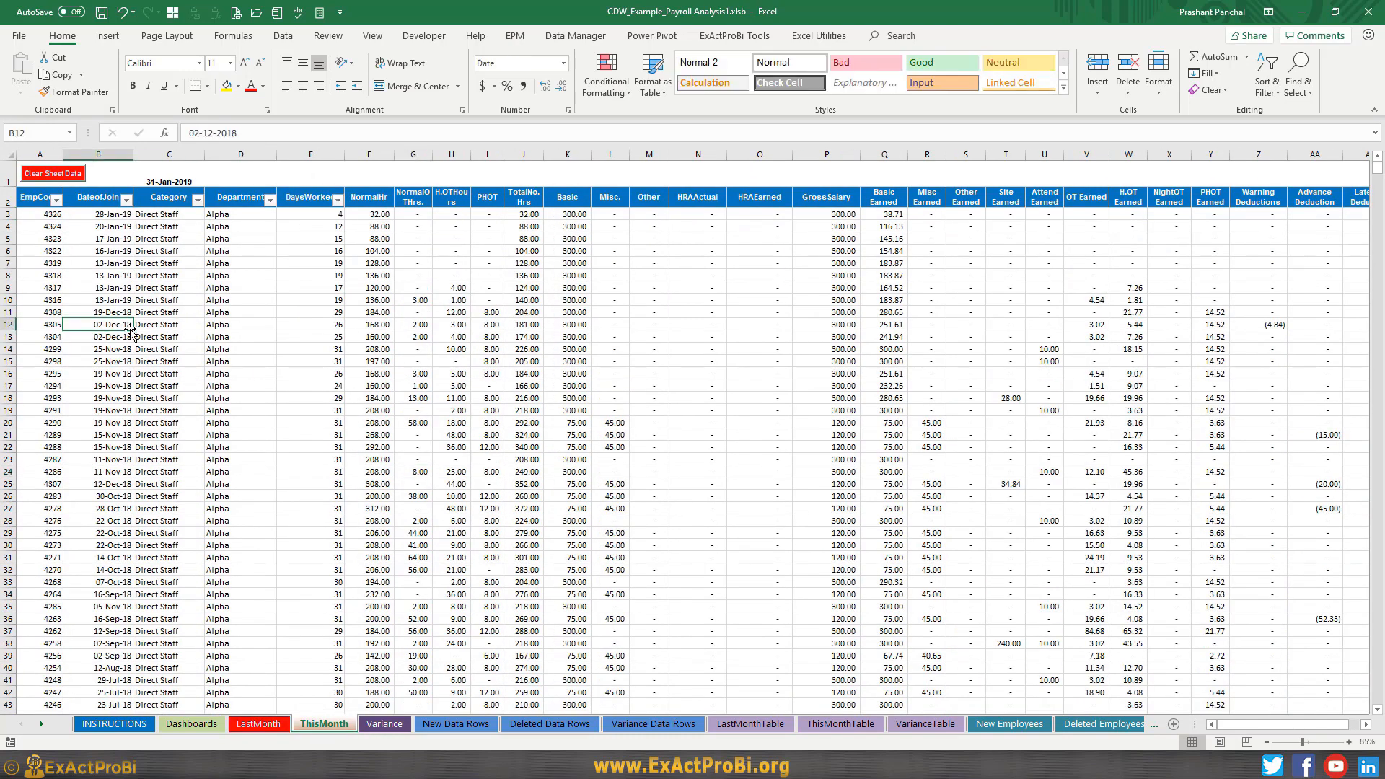
# - Copy all January payroll records on ThisMonth from A3 to the last row and column, and switch to the LastMonth sheet
pyautogui.click(26, 213)
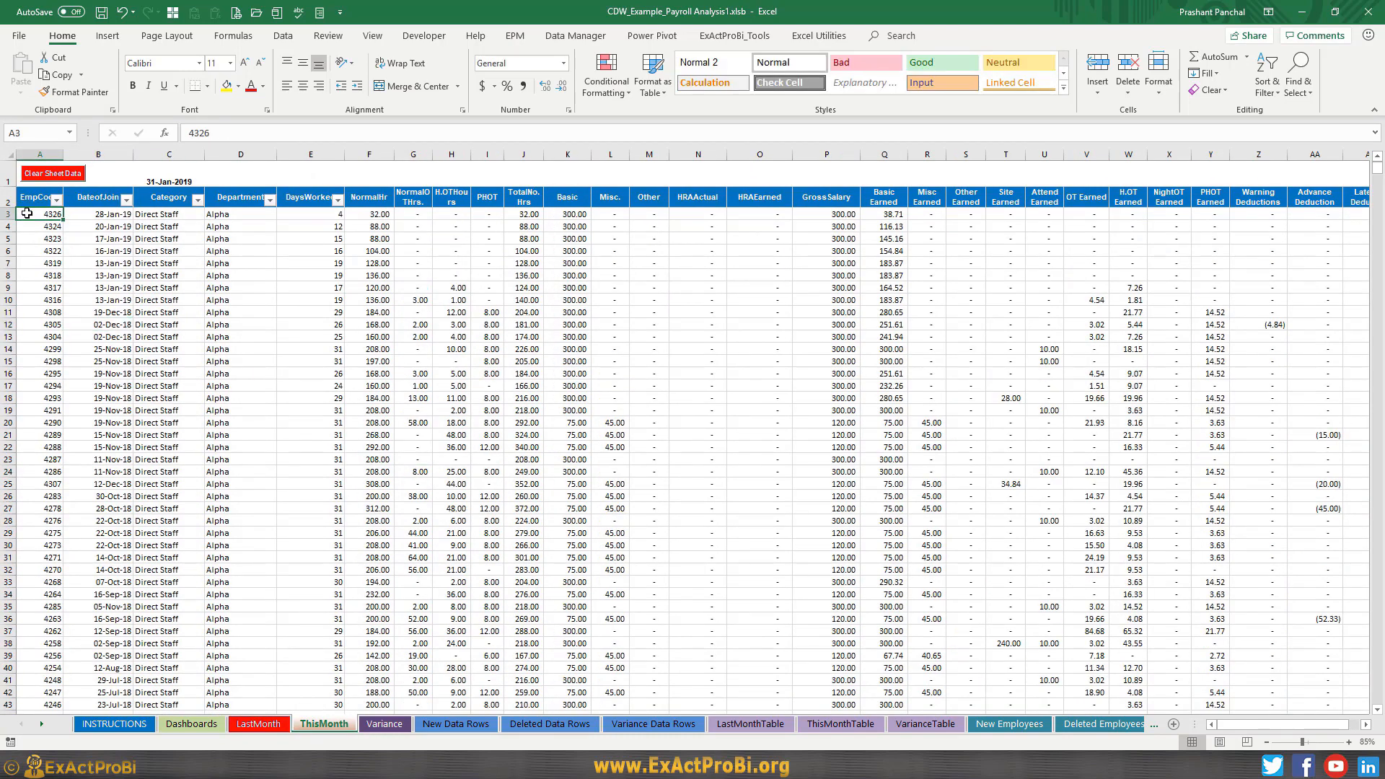
pyautogui.hotkey('ctrl', 'shift', 'Right')
pyautogui.hotkey('ctrl', 'shift', 'Down')
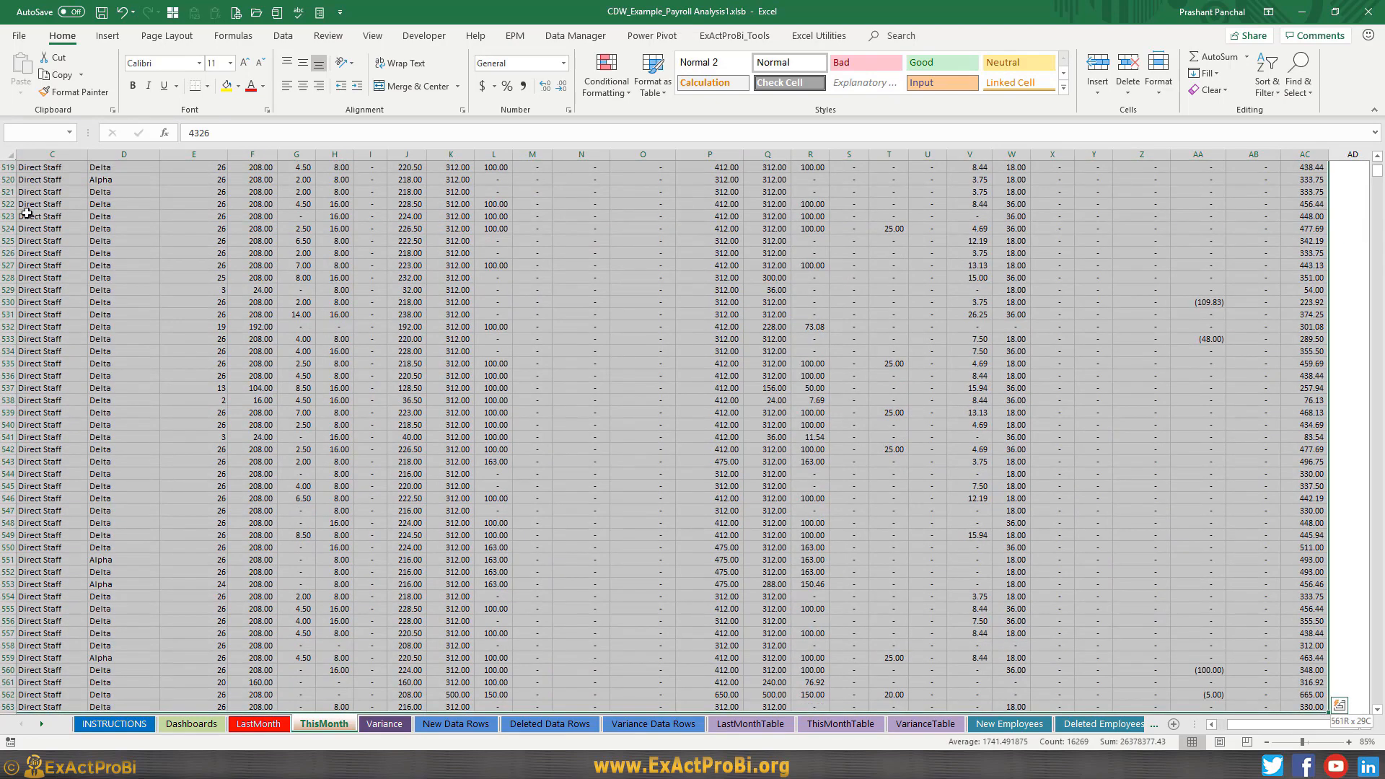
pyautogui.hotkey('ctrl', 'c')
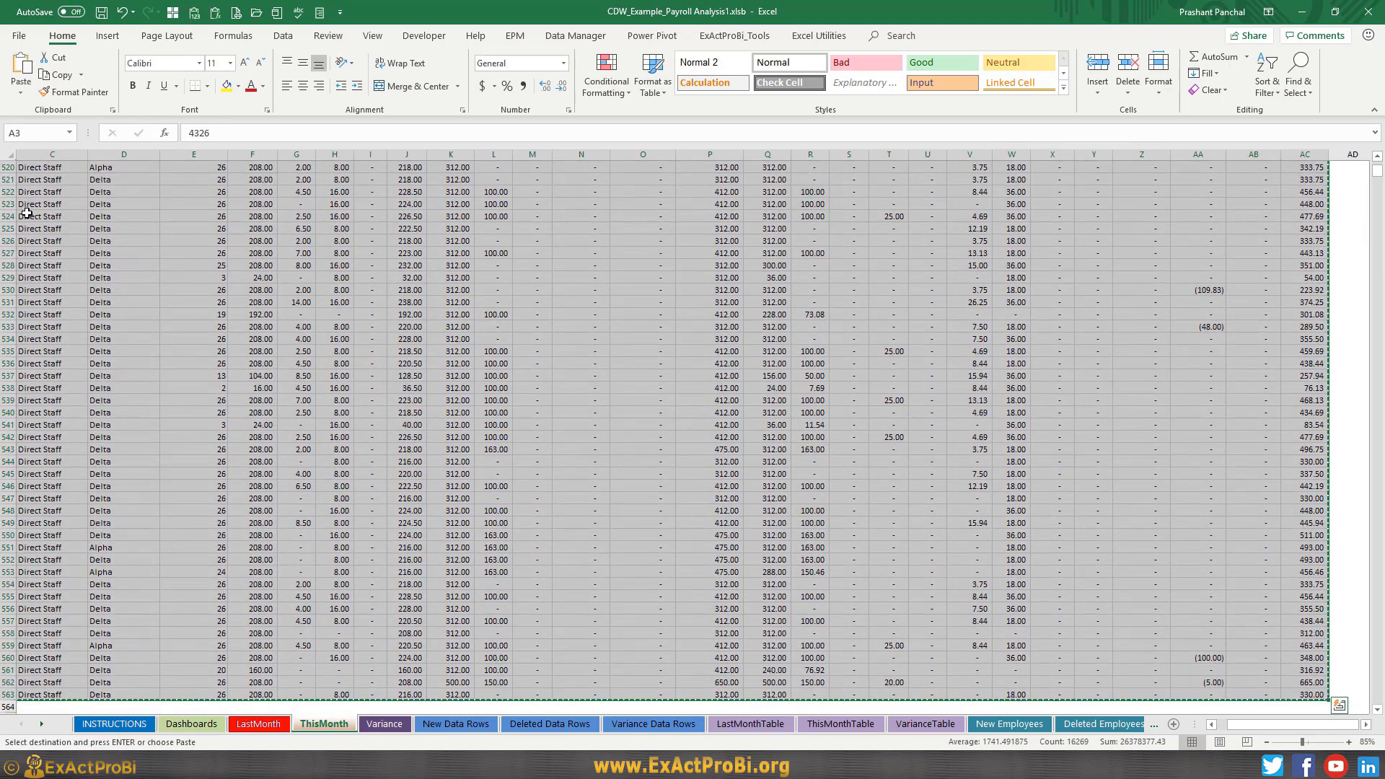
pyautogui.click(259, 725)
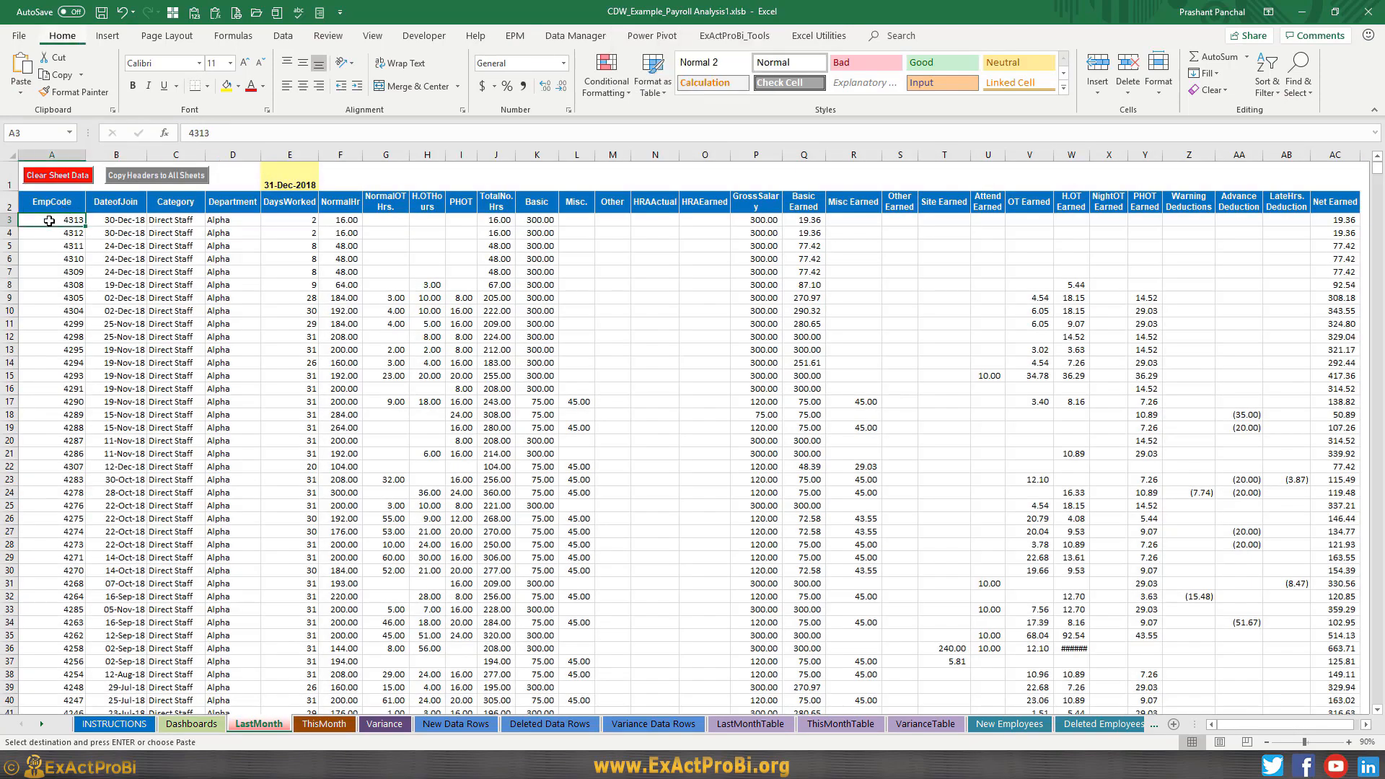
# - Paste the copied January records over the December data on LastMonth from A3 using Paste Special
pyautogui.hotkey('ctrl', 'alt', 'v')
pyautogui.press('Return')
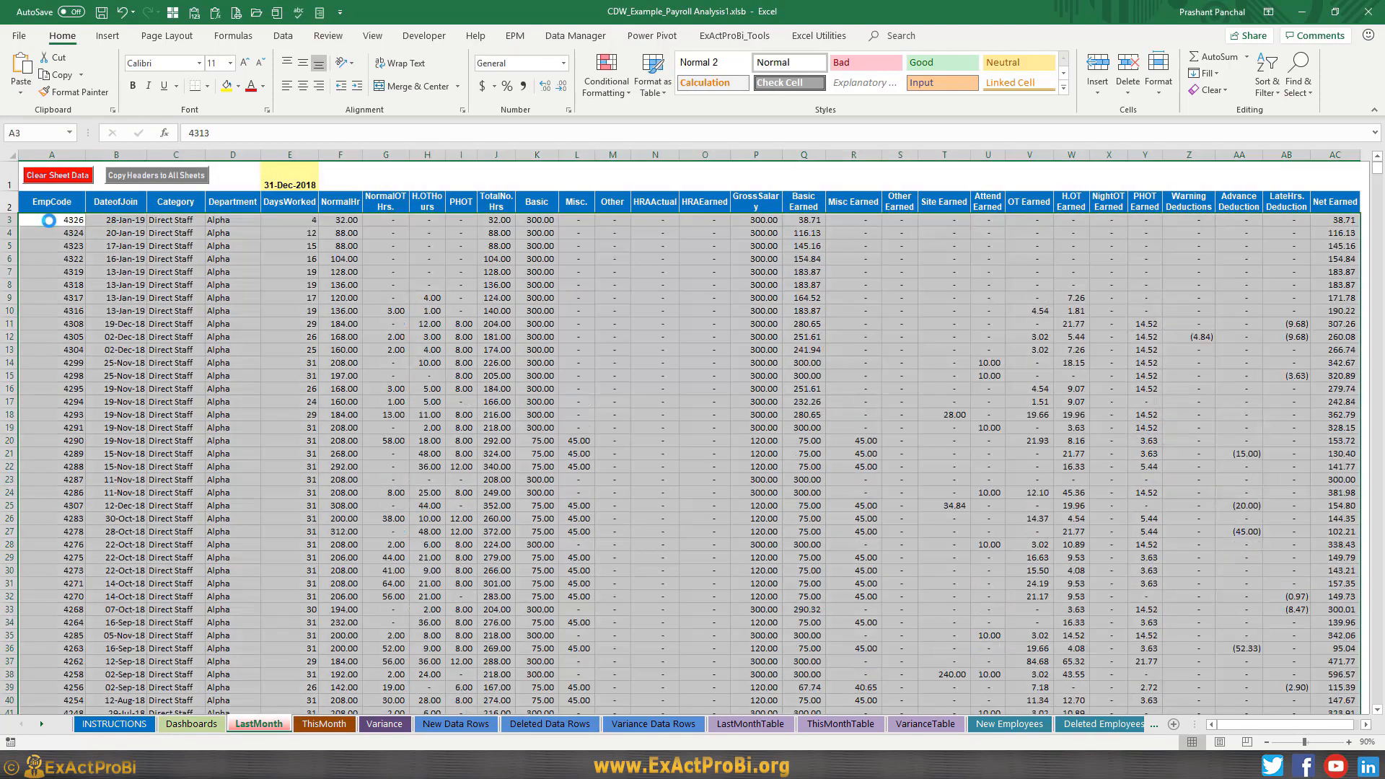
pyautogui.click(129, 298)
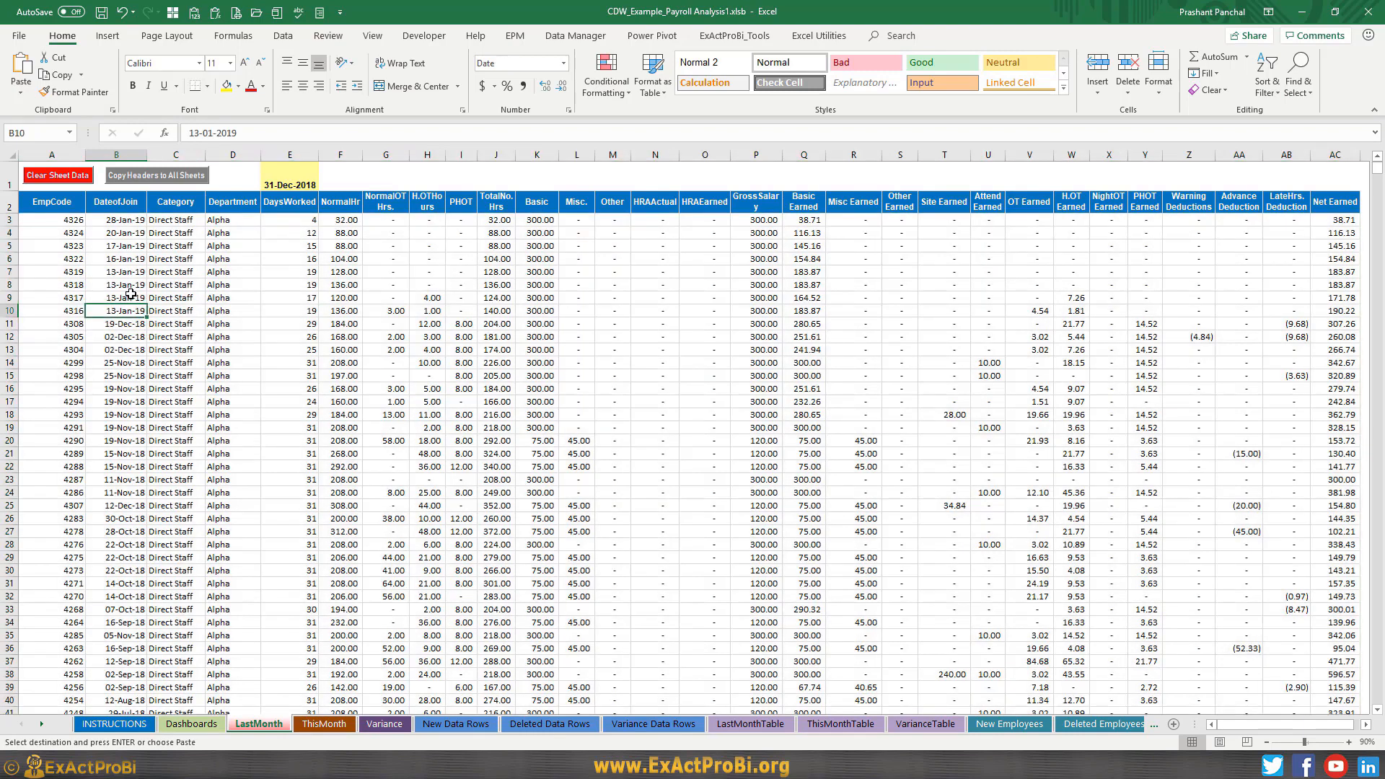
# - Clear all data below the headers on LastMonth and paste the copied January records from A3
pyautogui.click(60, 176)
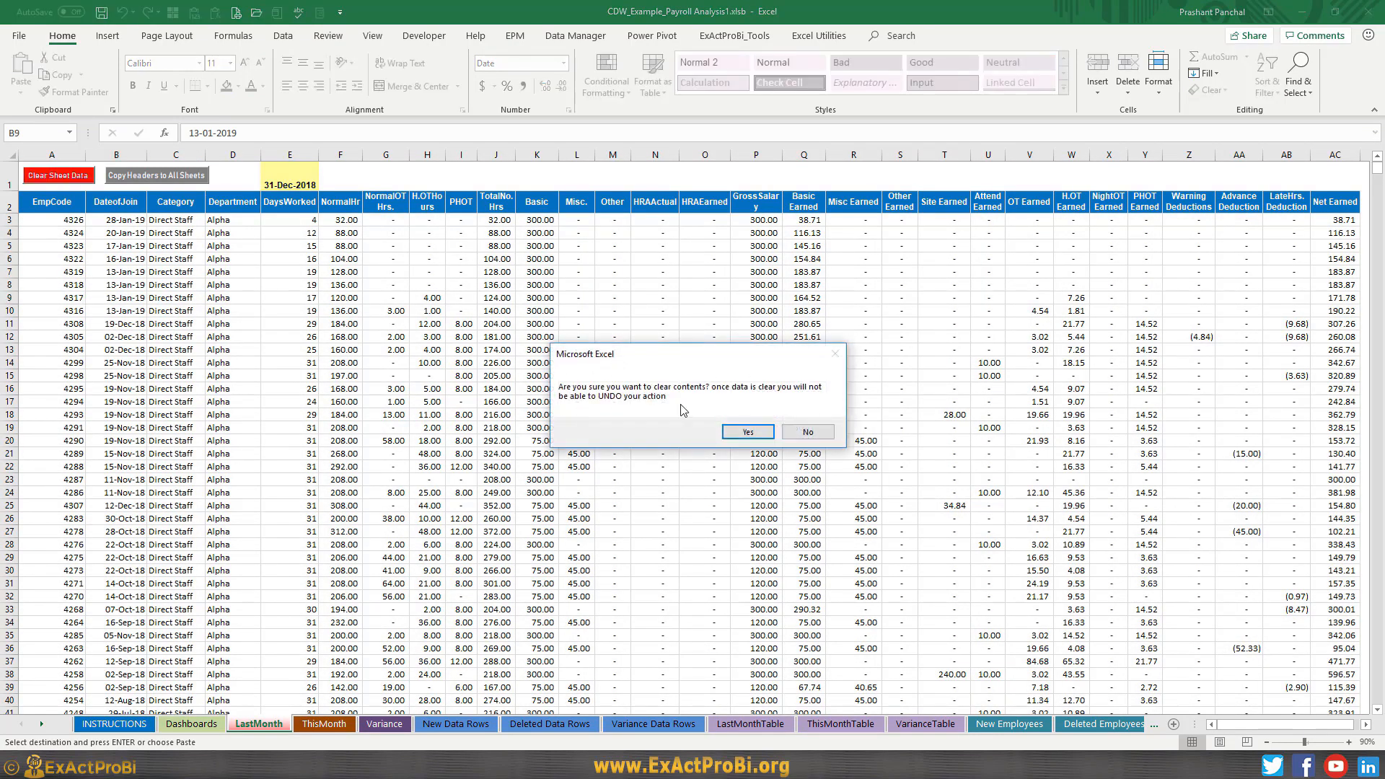
pyautogui.press('Return')
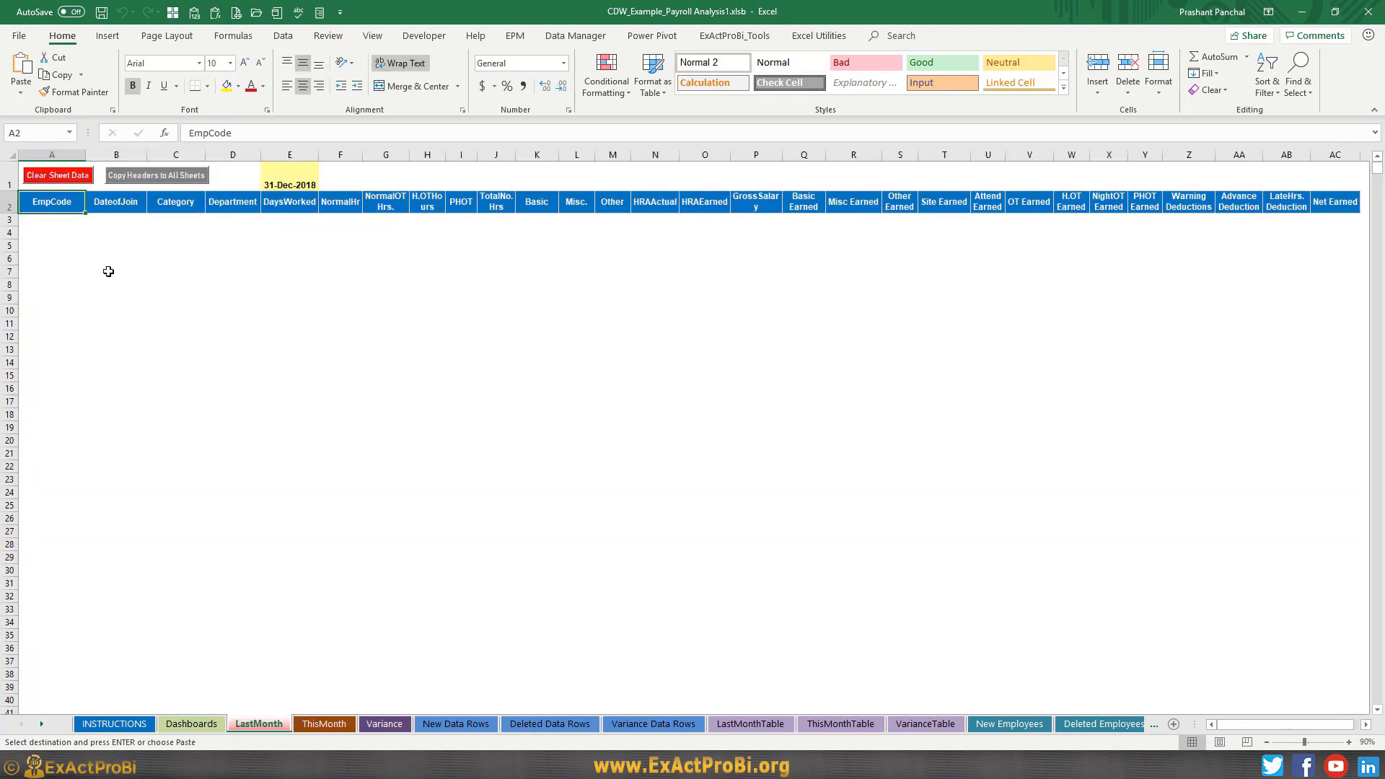
pyautogui.hotkey('ctrl', 'v')
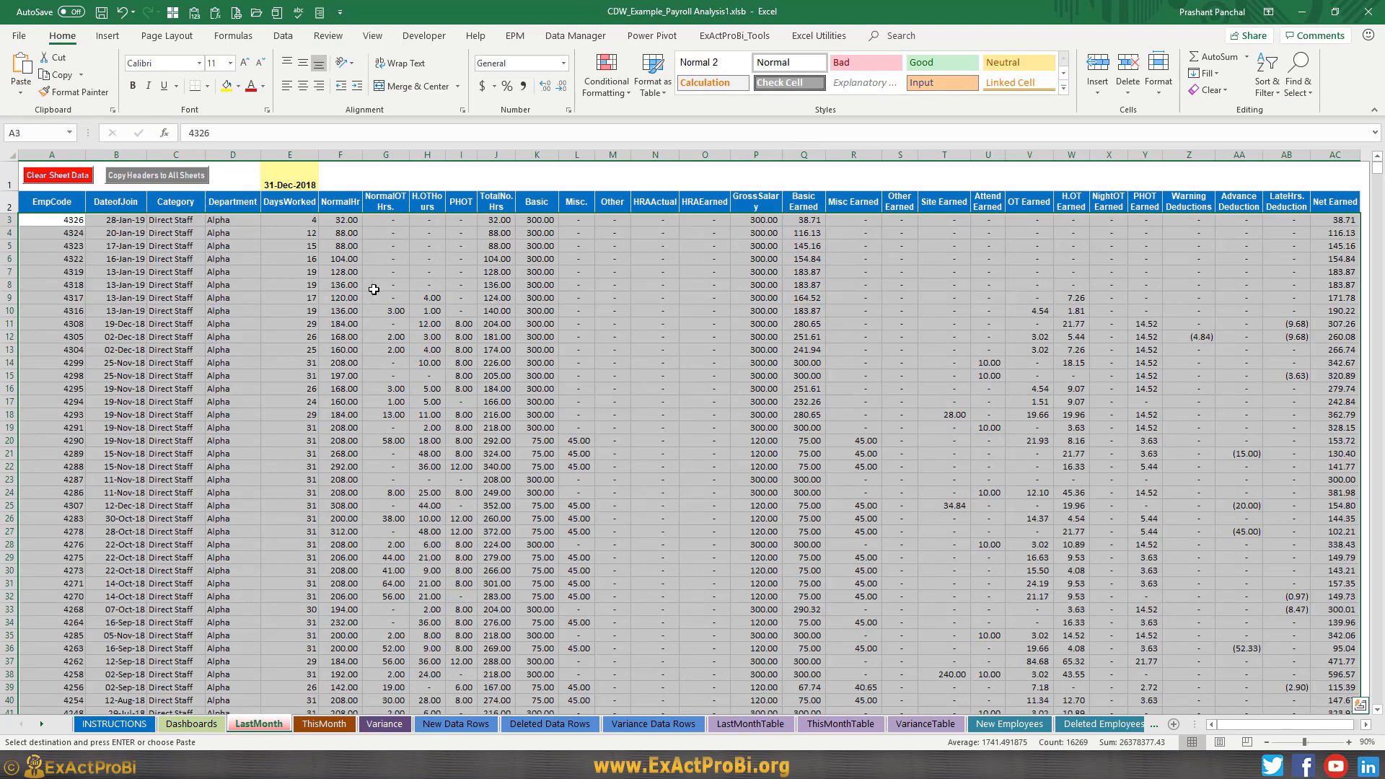
# - Check the pasted records on LastMonth down to the last employee row and end the copy mode
pyautogui.scroll(-20, 73, 400)
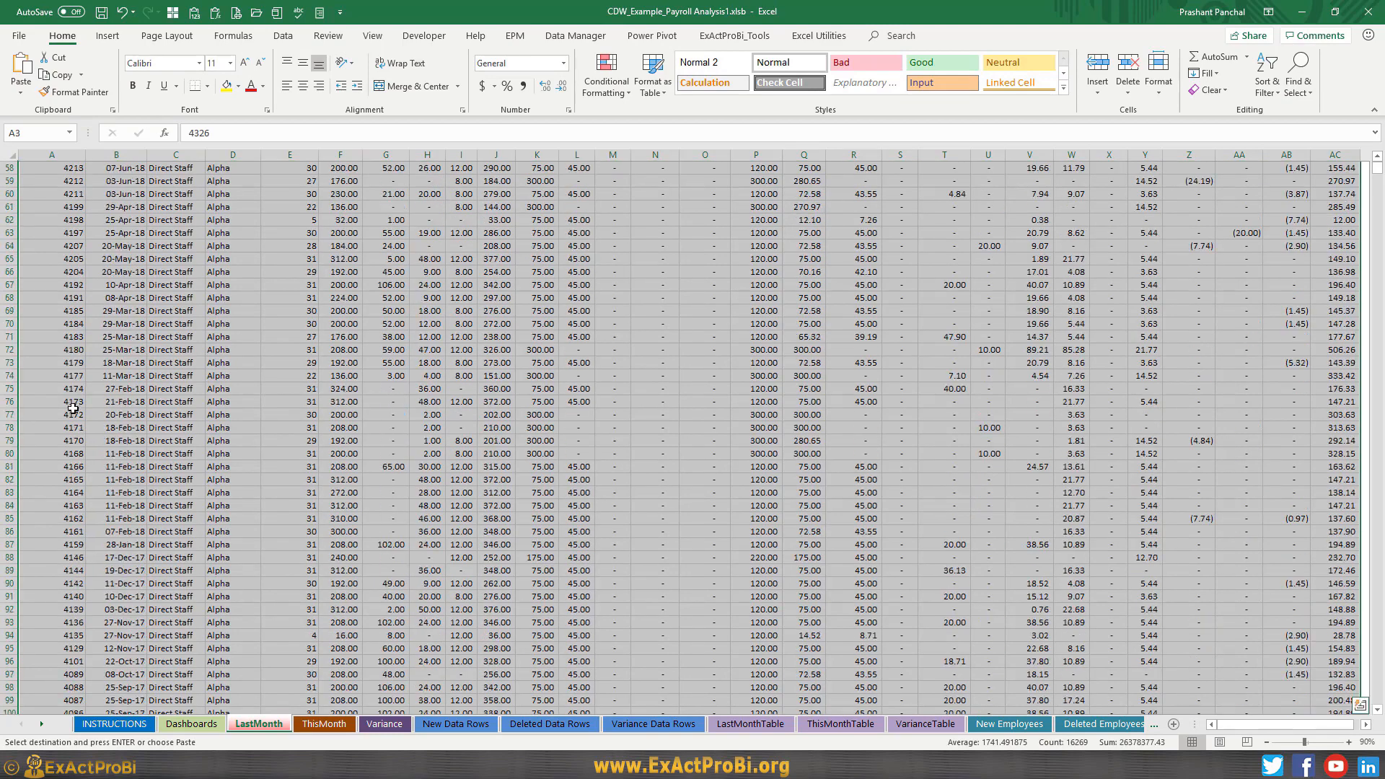
pyautogui.scroll(-20, 70, 410)
pyautogui.click(47, 414)
pyautogui.hotkey('ctrl', 'Down')
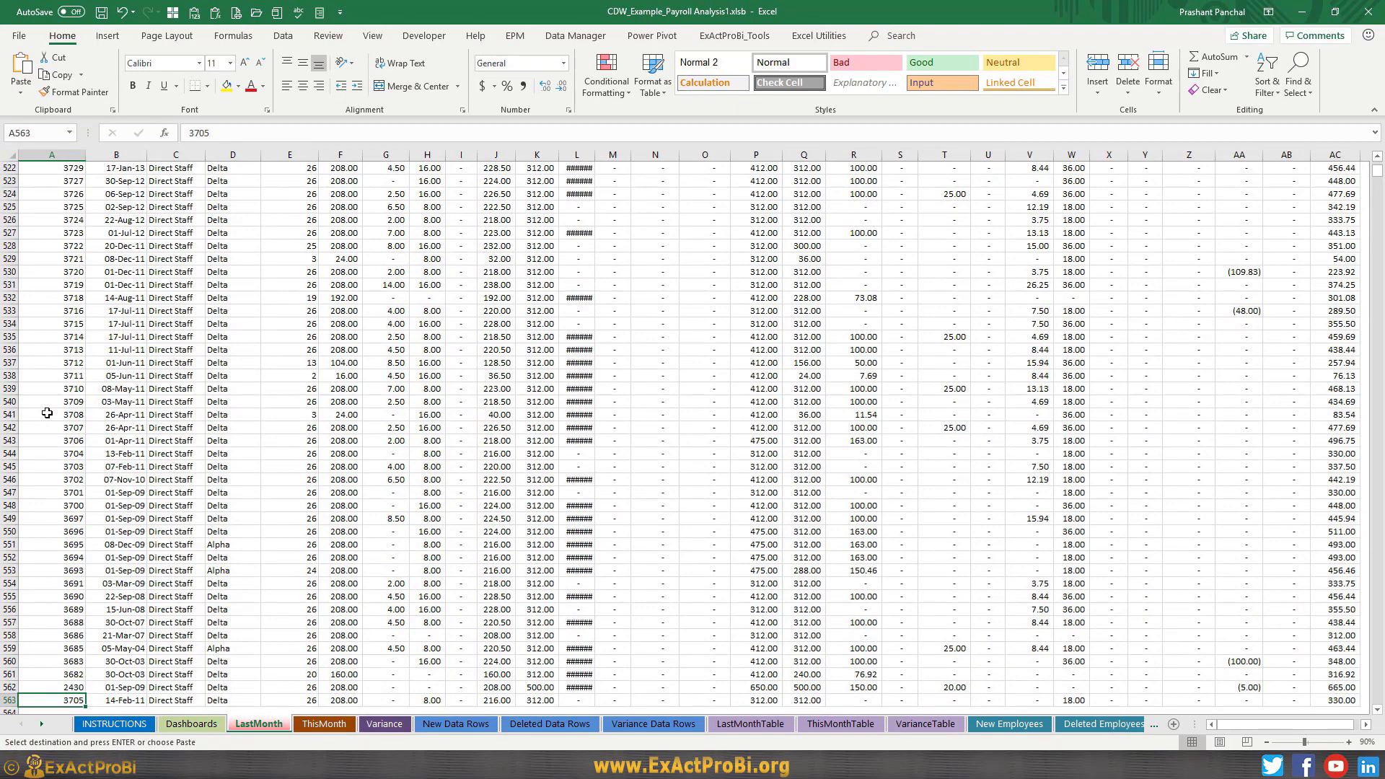
pyautogui.press('Escape')
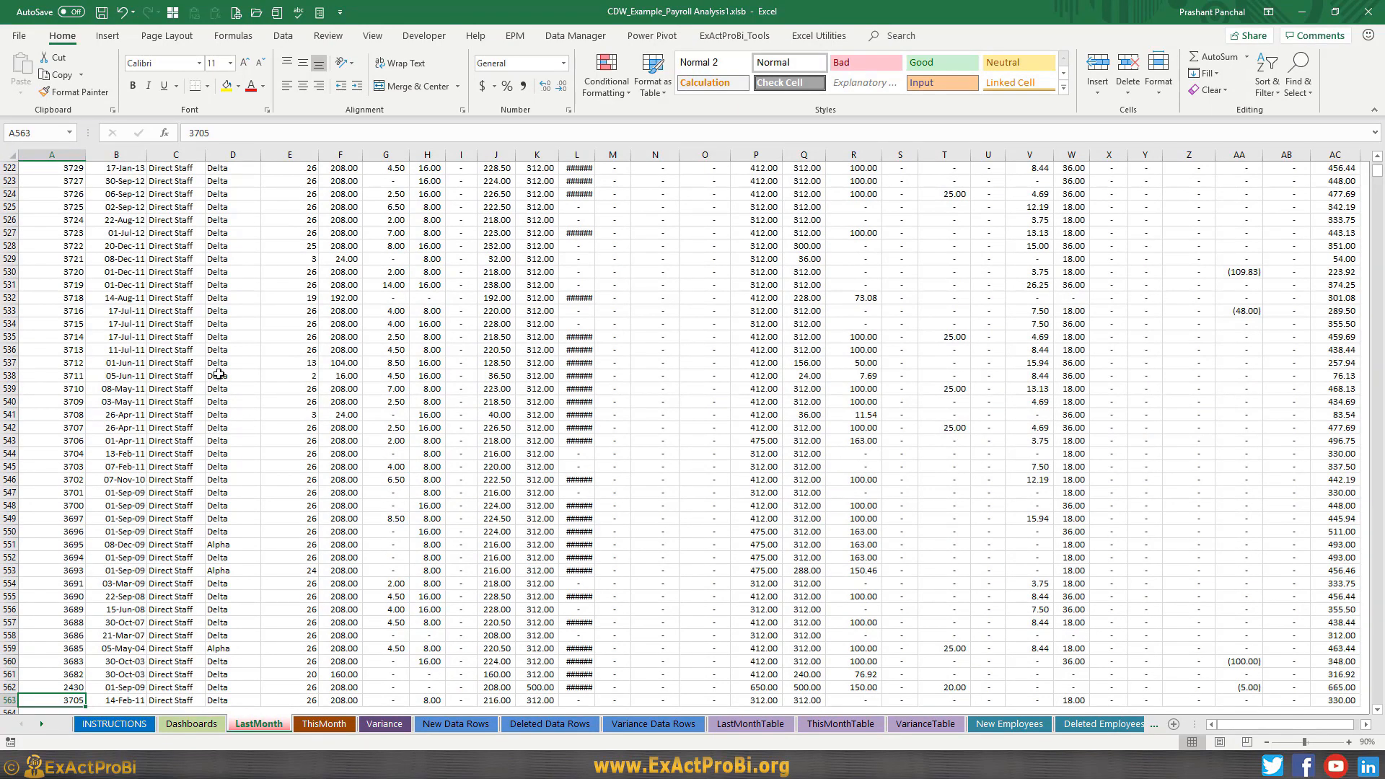
# - Set the month-end date in cell E1 of LastMonth to 31-1-2019
pyautogui.scroll(7, 245, 390)
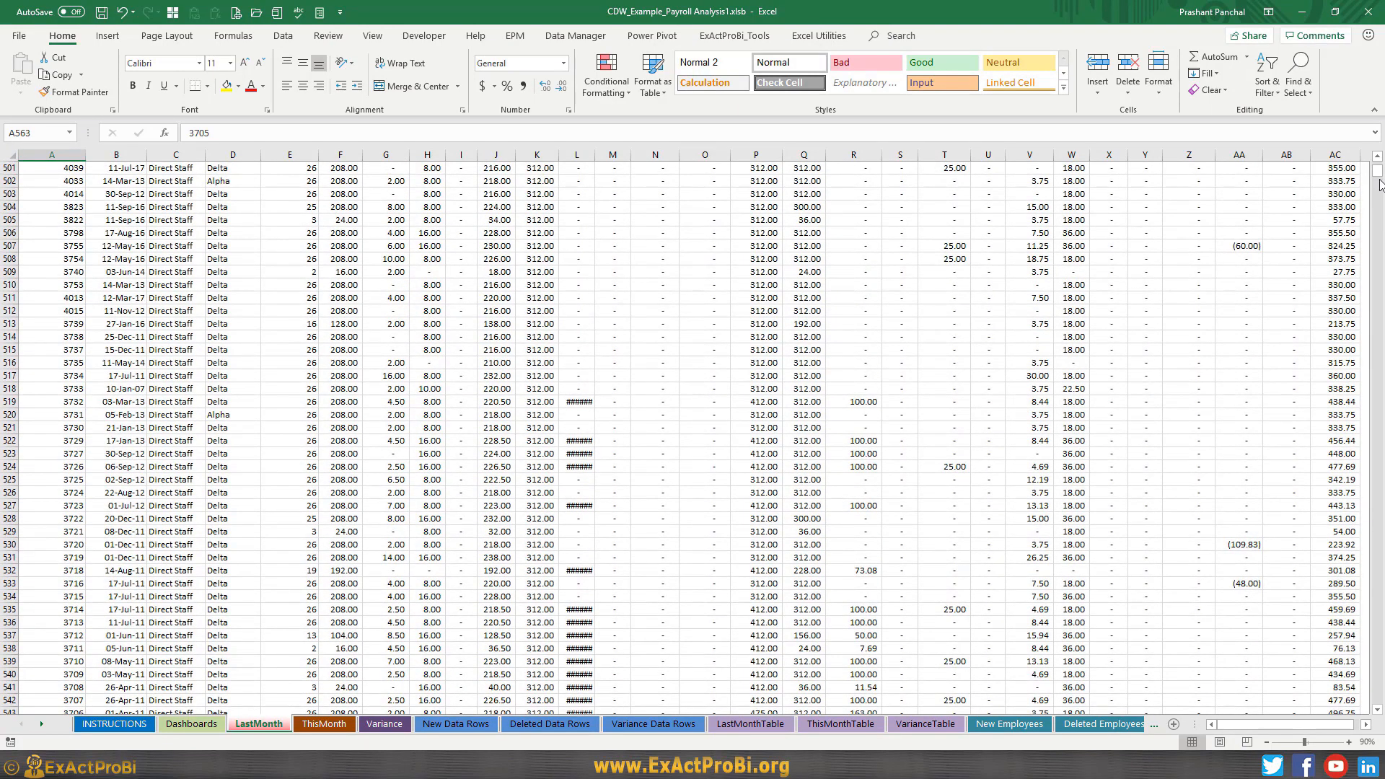
pyautogui.moveTo(1380, 186); pyautogui.dragTo(1380, 162)
pyautogui.click(285, 183)
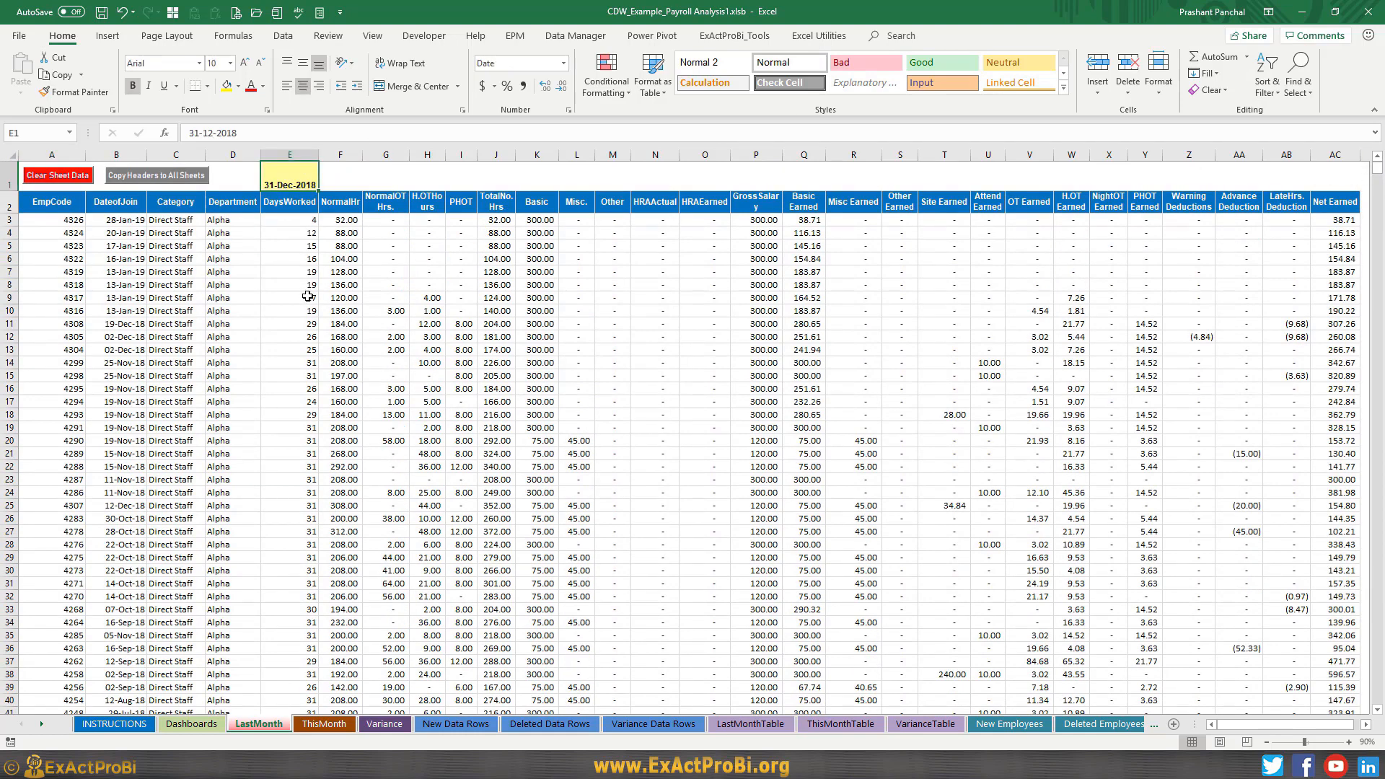
pyautogui.write('31')
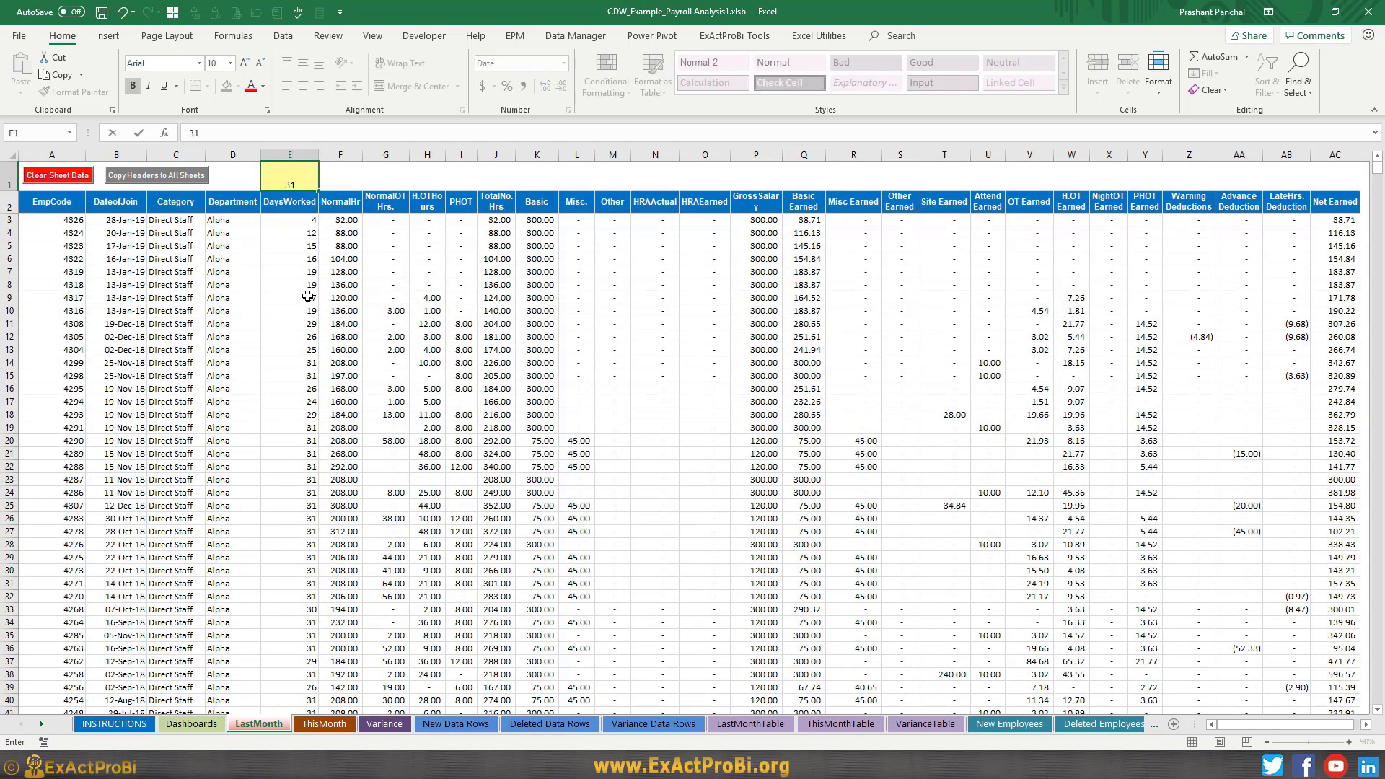
pyautogui.write('-1-2019')
pyautogui.press('Return')
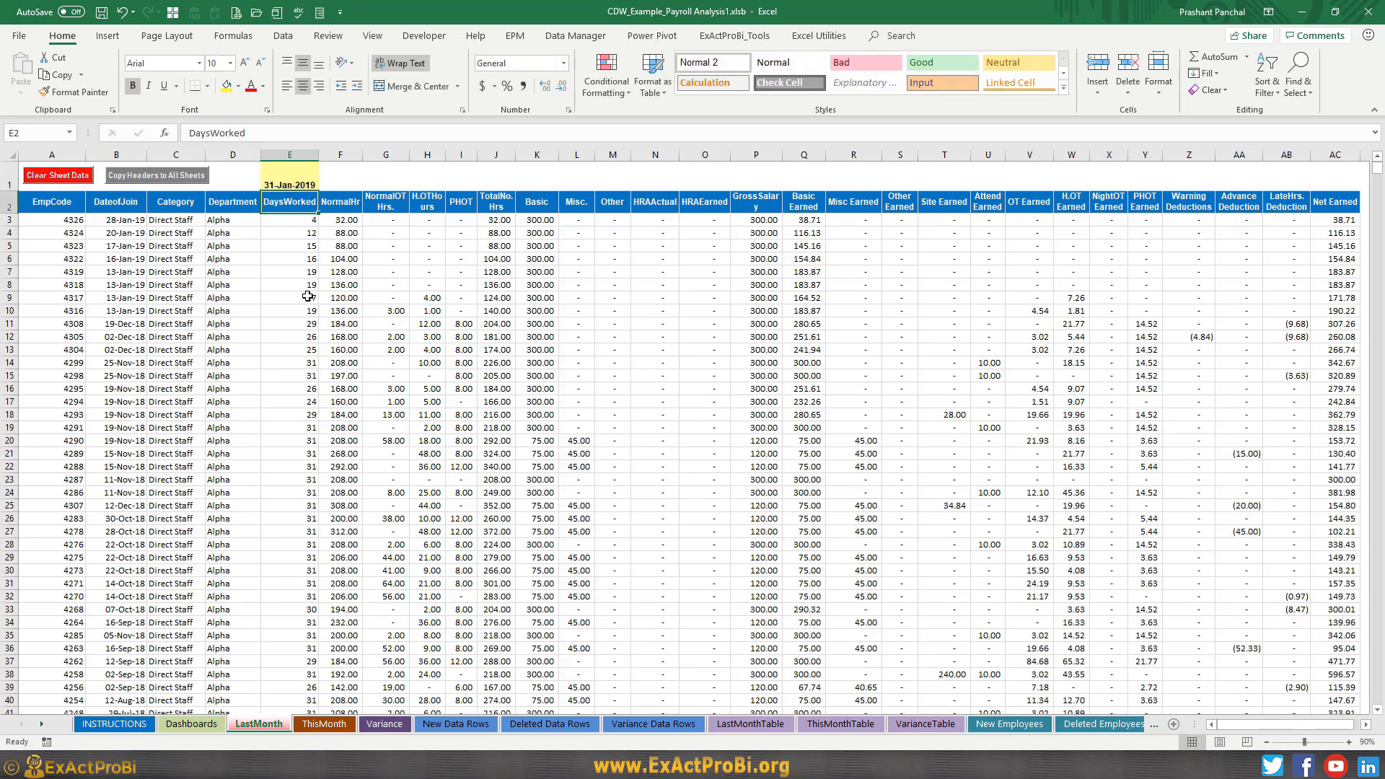
# - Check the month-end date formula in C1 on ThisMonth and clear all the January records below the headers
pyautogui.click(324, 724)
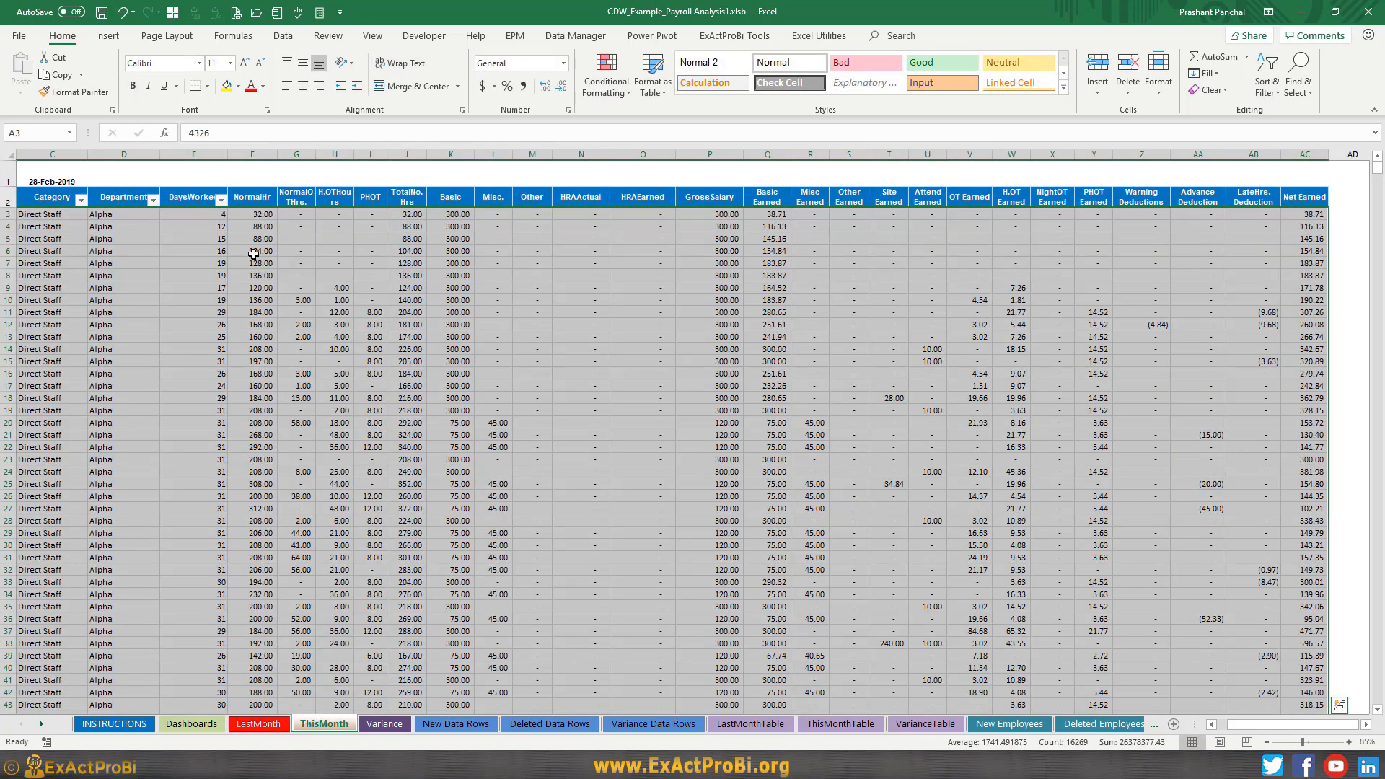
pyautogui.click(53, 181)
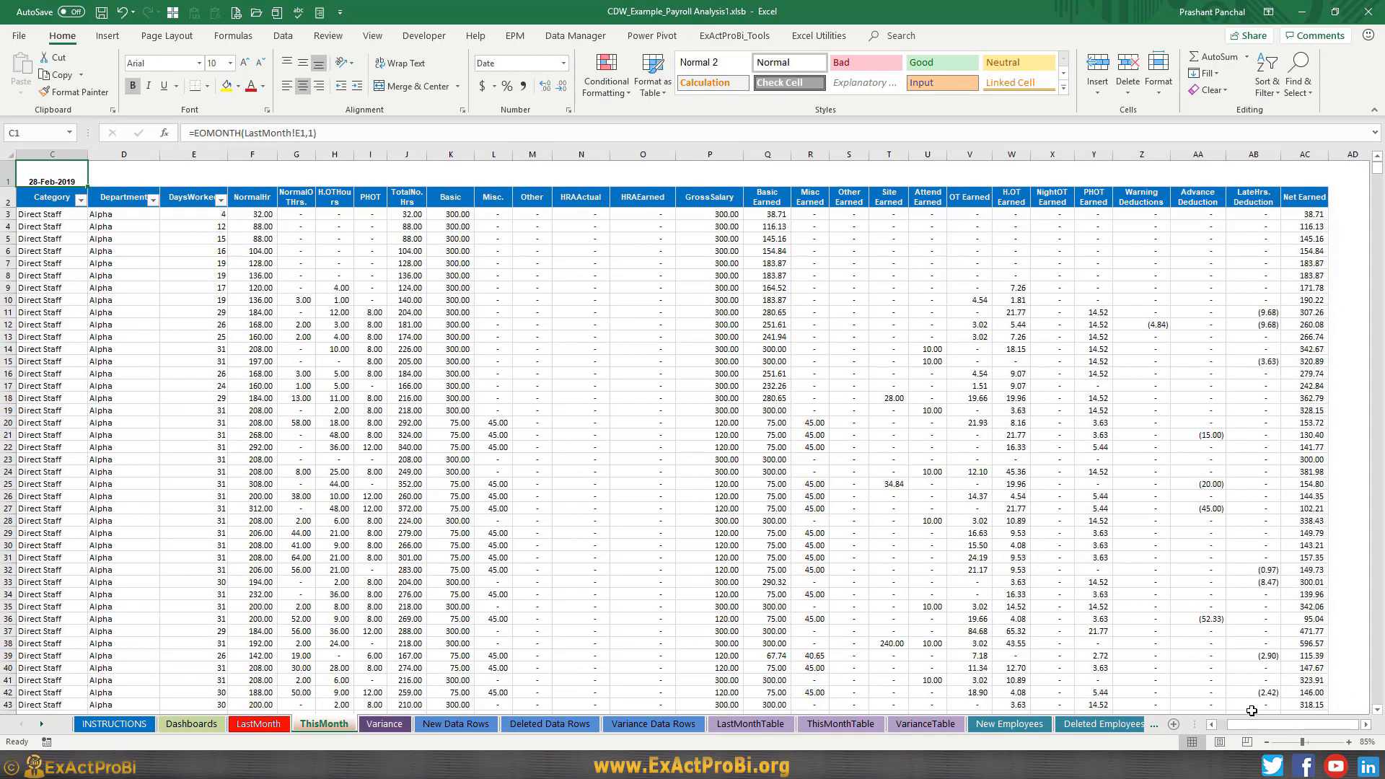
pyautogui.moveTo(1252, 725); pyautogui.dragTo(1191, 733)
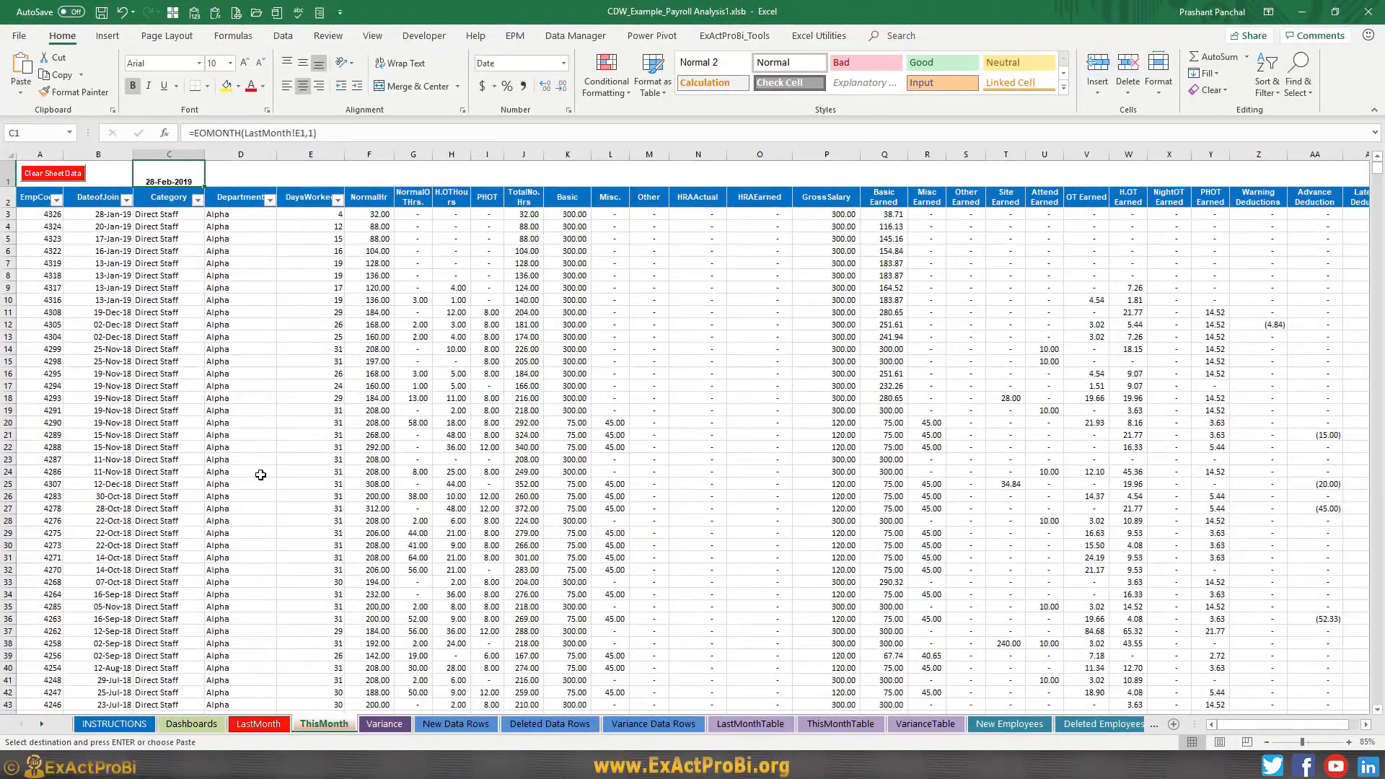
pyautogui.click(42, 213)
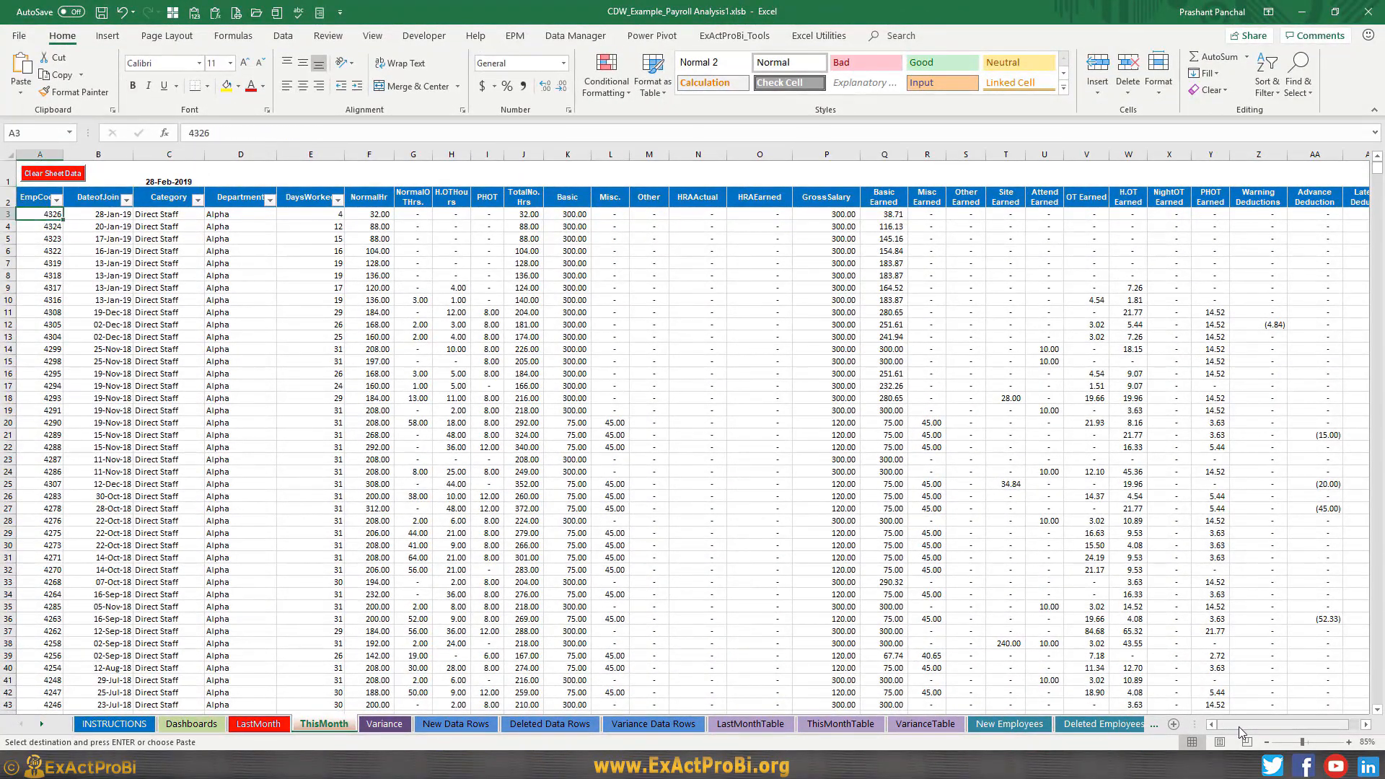
pyautogui.click(40, 173)
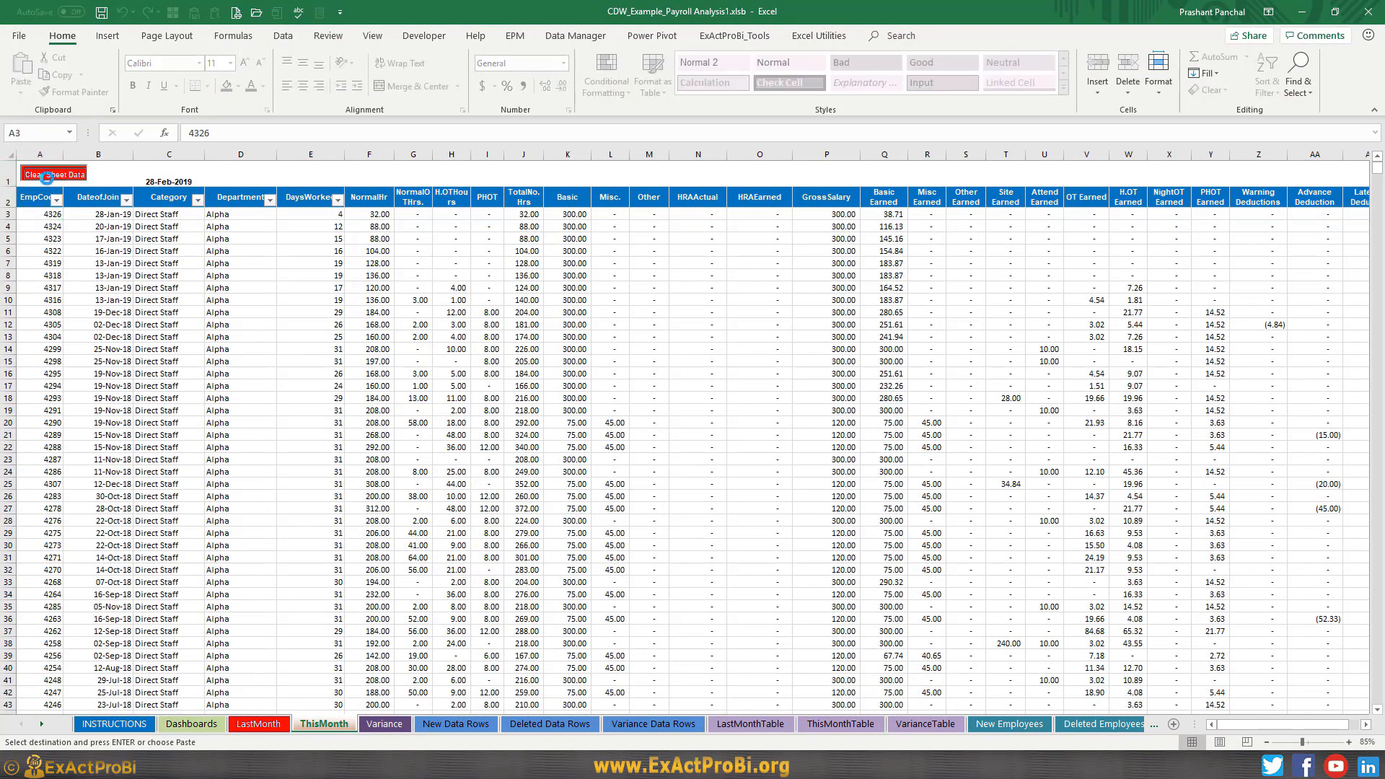
pyautogui.click(726, 431)
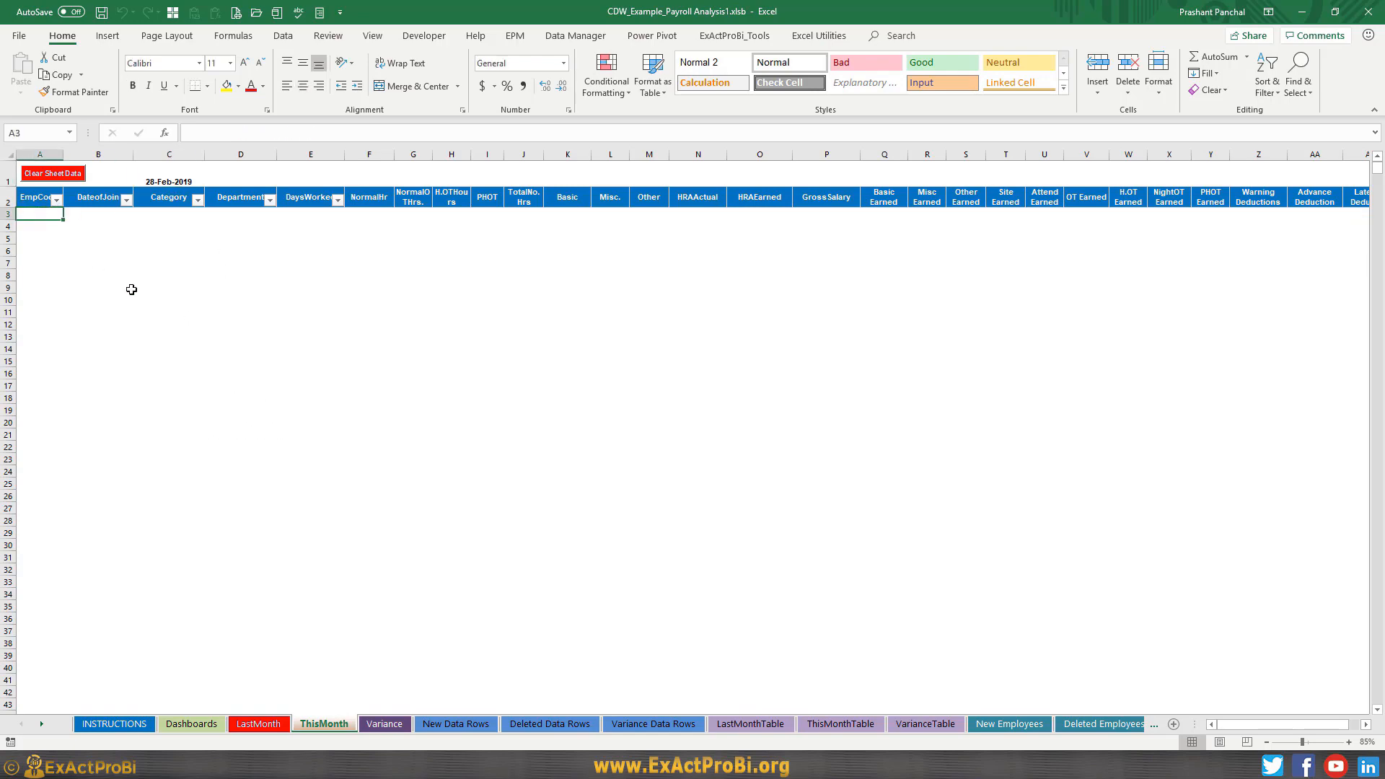
# - Switch to the Feb 19.xlsx workbook and select the first employee code in A3 of Sheet1
pyautogui.hotkey('alt', 'Tab')
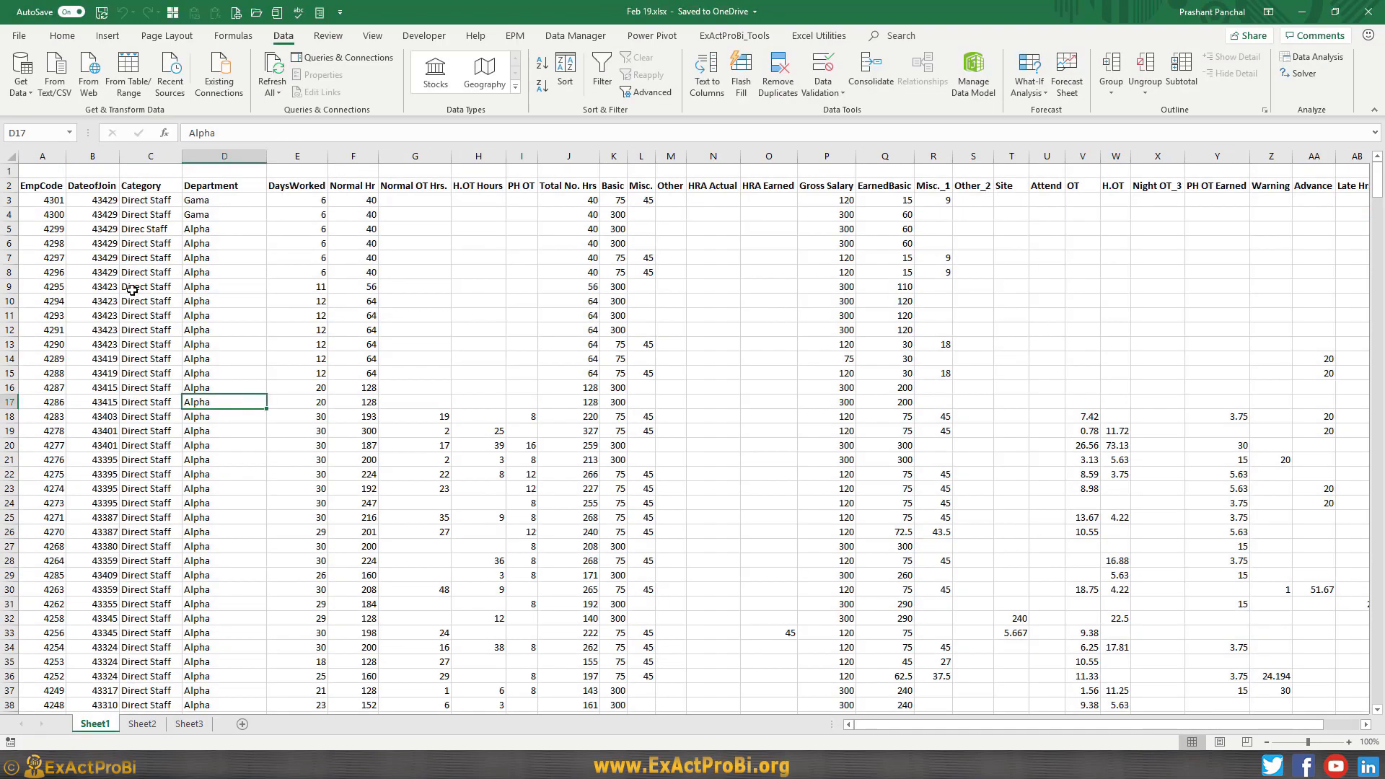
pyautogui.click(44, 214)
pyautogui.press('Up')
pyautogui.hotkey('ctrl', 'shift', 'Right')
pyautogui.hotkey('ctrl', 'shift', 'Right')
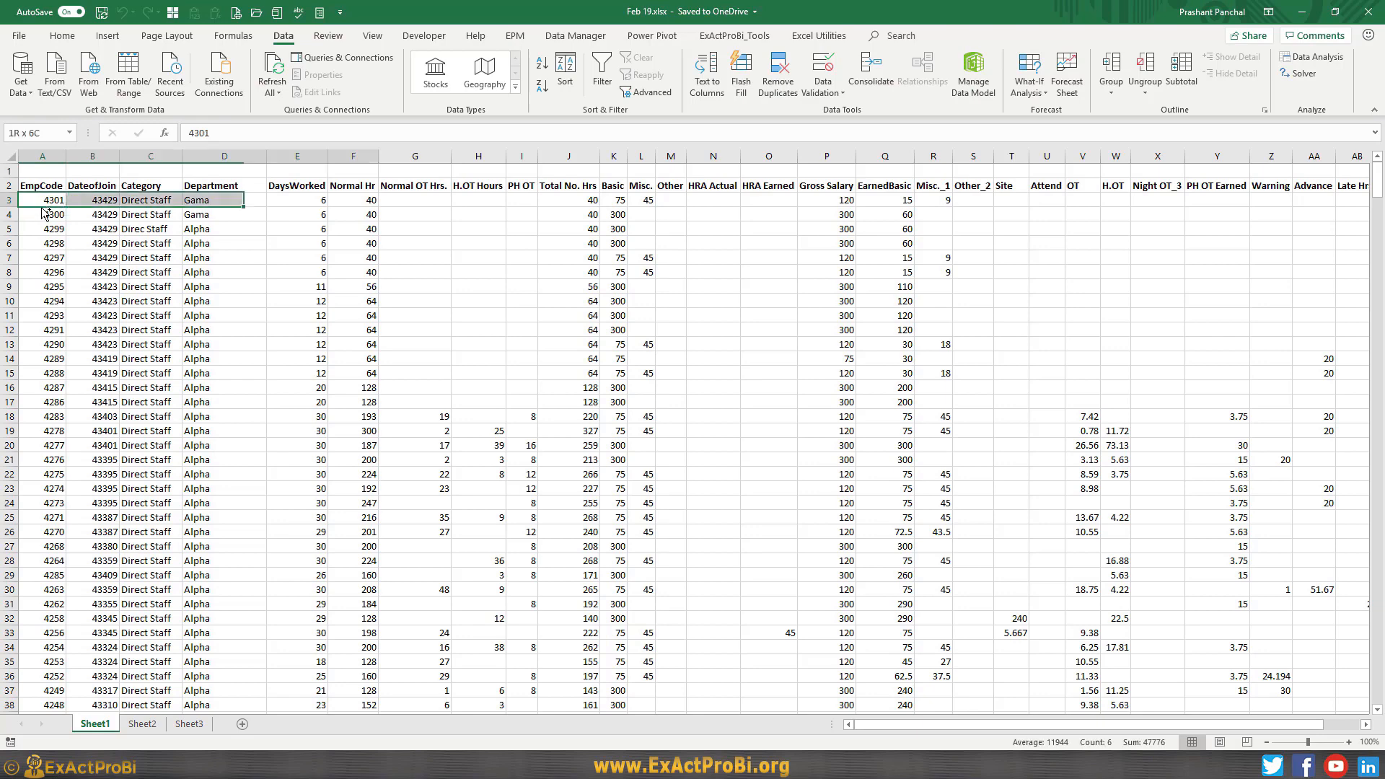
pyautogui.hotkey('shift', 'Right')
pyautogui.hotkey('shift', 'Right')
pyautogui.hotkey('shift', 'Right')
pyautogui.hotkey('shift', 'Right')
pyautogui.hotkey('shift', 'Right')
pyautogui.hotkey('shift', 'Right')
pyautogui.hotkey('shift', 'Right')
pyautogui.hotkey('shift', 'Right')
pyautogui.hotkey('shift', 'Right')
pyautogui.hotkey('shift', 'Right')
pyautogui.hotkey('shift', 'Right')
pyautogui.hotkey('shift', 'Right')
pyautogui.hotkey('shift', 'Right')
pyautogui.hotkey('shift', 'Right')
pyautogui.hotkey('shift', 'Right')
pyautogui.hotkey('shift', 'Right')
pyautogui.hotkey('shift', 'Right')
pyautogui.hotkey('shift', 'Right')
pyautogui.hotkey('shift', 'Right')
pyautogui.hotkey('shift', 'Right')
pyautogui.hotkey('shift', 'Right')
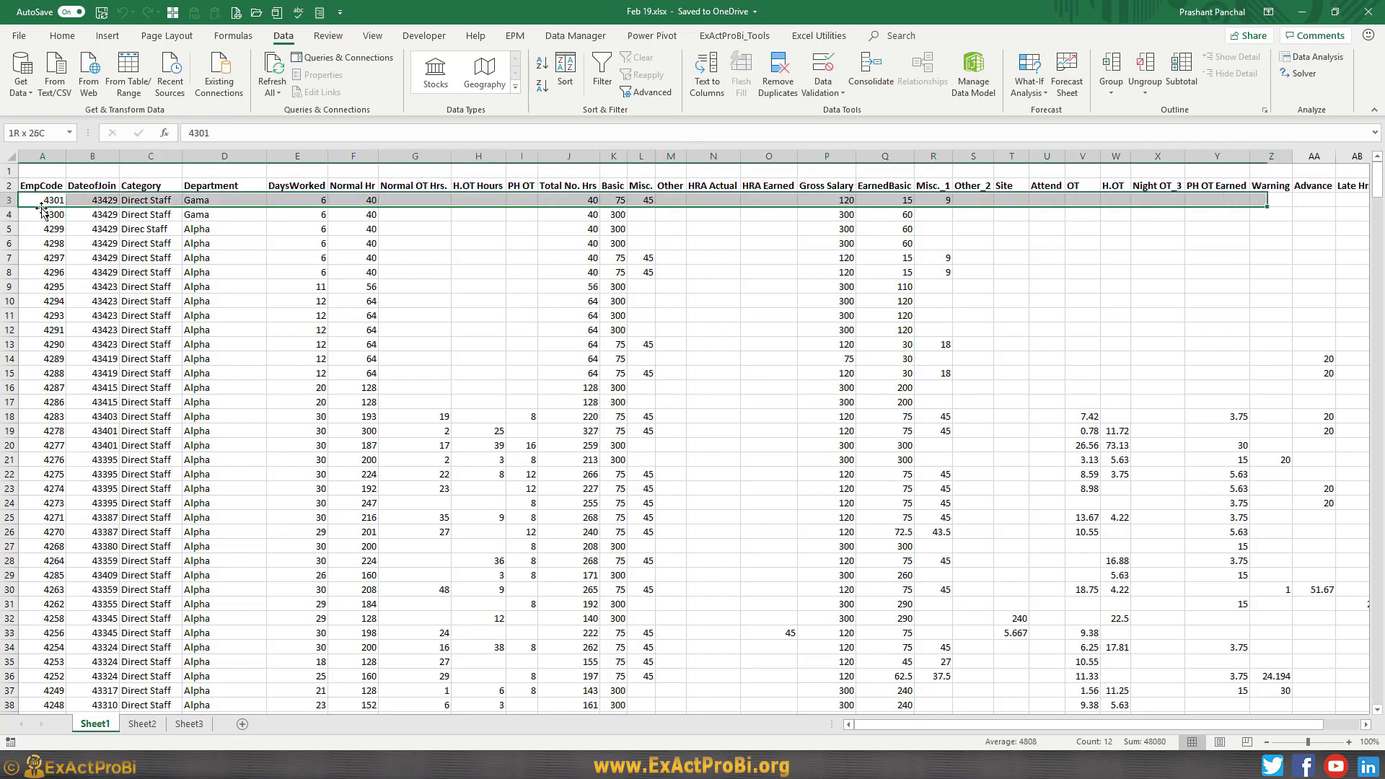
pyautogui.hotkey('shift', 'Left')
pyautogui.hotkey('shift', 'Left')
pyautogui.hotkey('shift', 'Left')
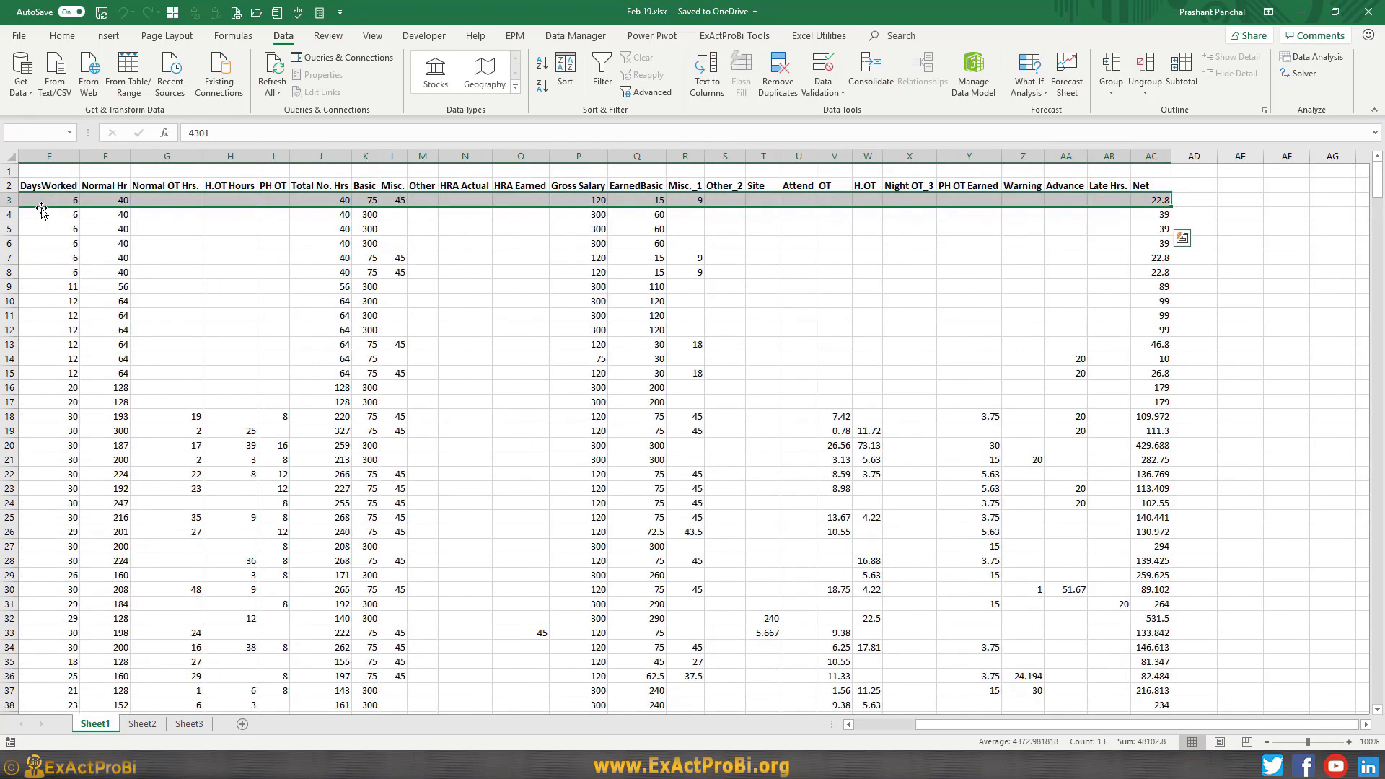
pyautogui.press('Up')
pyautogui.hotkey('ctrl', 'shift', 'Right')
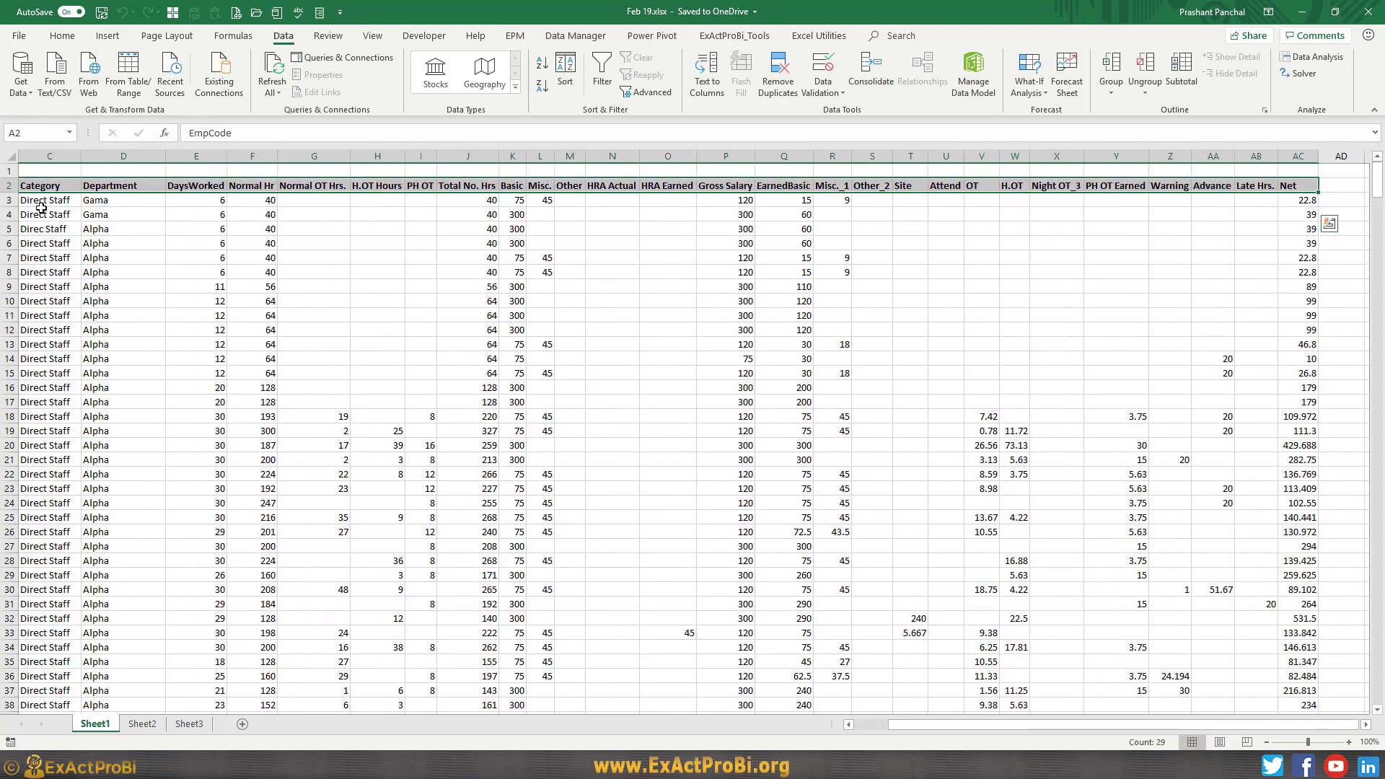
# - Copy all February payroll records on Sheet1 from A3 across to the Net column and down to the last employee row
pyautogui.press('Down')
pyautogui.hotkey('ctrl', 'shift', 'Right')
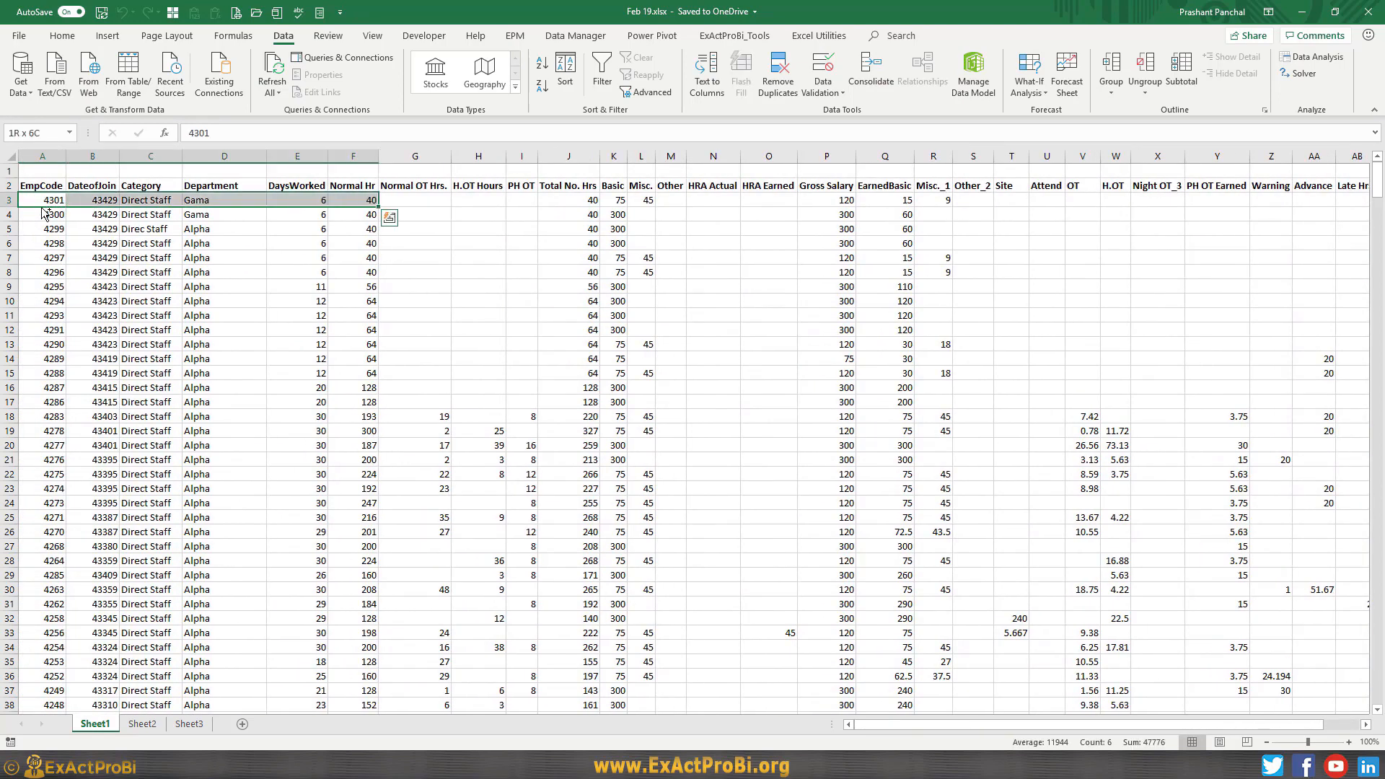
pyautogui.hotkey('shift', 'Right')
pyautogui.hotkey('shift', 'Right')
pyautogui.hotkey('shift', 'Right')
pyautogui.hotkey('shift', 'Right')
pyautogui.hotkey('shift', 'Right')
pyautogui.hotkey('shift', 'Right')
pyautogui.hotkey('shift', 'Right')
pyautogui.hotkey('shift', 'Right')
pyautogui.hotkey('shift', 'Right')
pyautogui.hotkey('shift', 'Right')
pyautogui.hotkey('shift', 'Right')
pyautogui.hotkey('shift', 'Right')
pyautogui.hotkey('shift', 'Right')
pyautogui.hotkey('shift', 'Right')
pyautogui.hotkey('shift', 'Right')
pyautogui.hotkey('shift', 'Right')
pyautogui.hotkey('shift', 'Right')
pyautogui.hotkey('shift', 'Right')
pyautogui.hotkey('shift', 'Right')
pyautogui.hotkey('shift', 'Right')
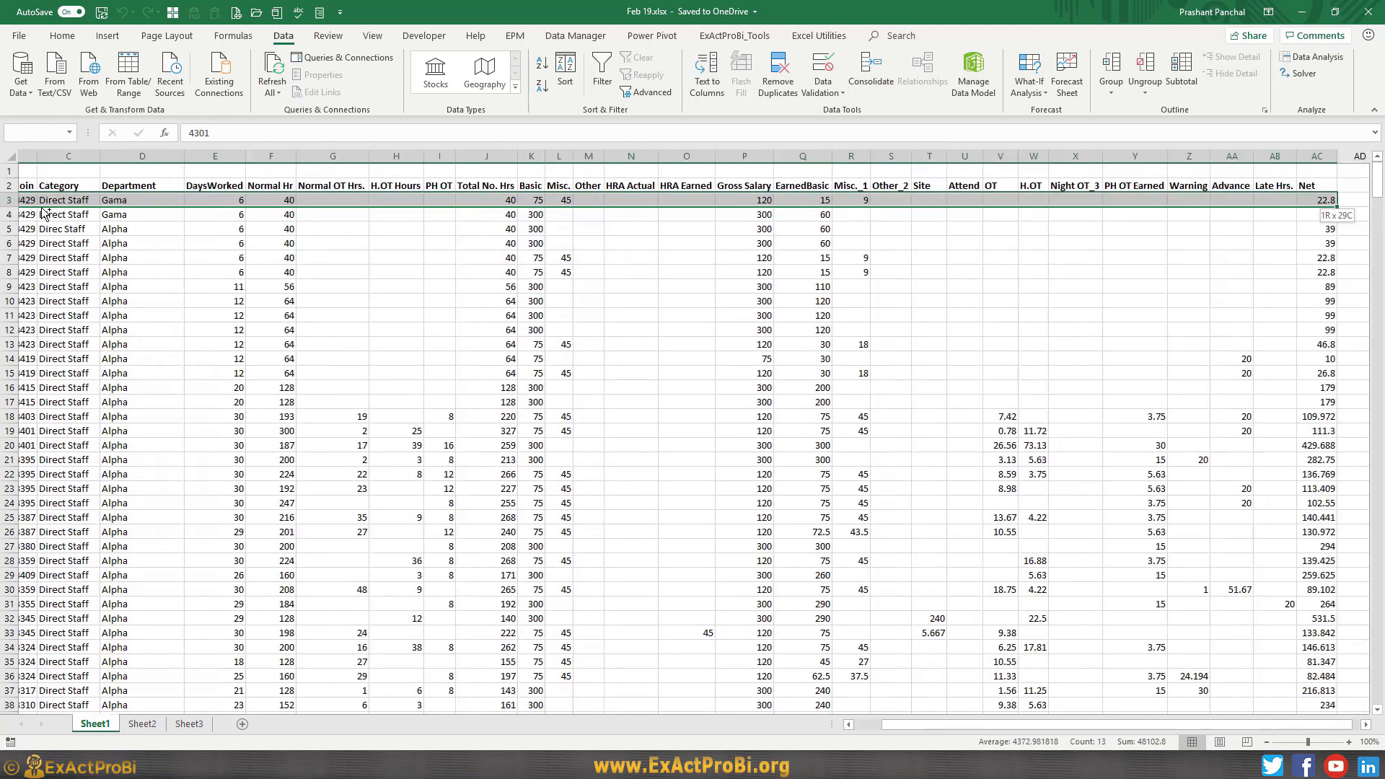
pyautogui.hotkey('ctrl', 'shift', 'Down')
pyautogui.hotkey('ctrl', 'c')
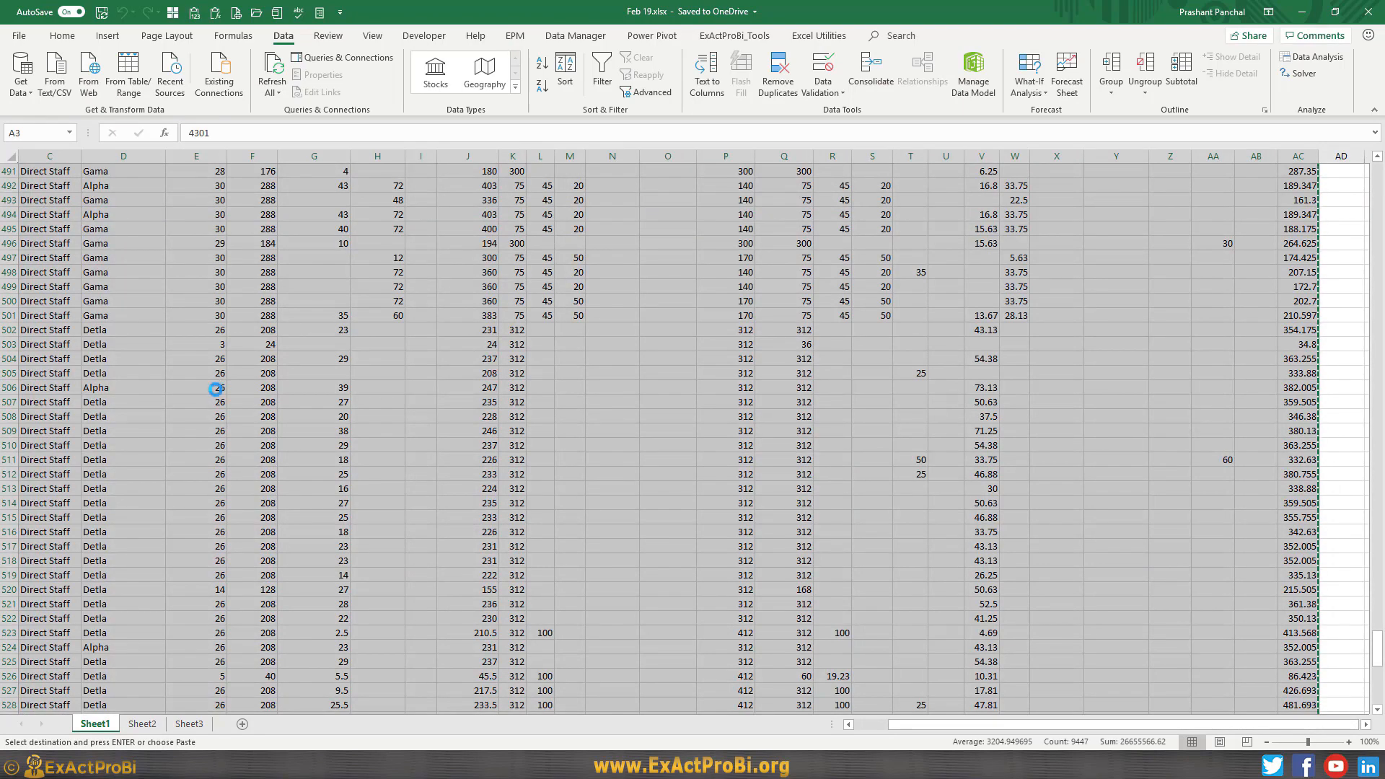
# - Return to the CDW_Example_Payroll Analysis1.xlsb workbook and paste the February records on ThisMonth from A3 using Paste Special
pyautogui.moveTo(961, 725); pyautogui.dragTo(707, 727)
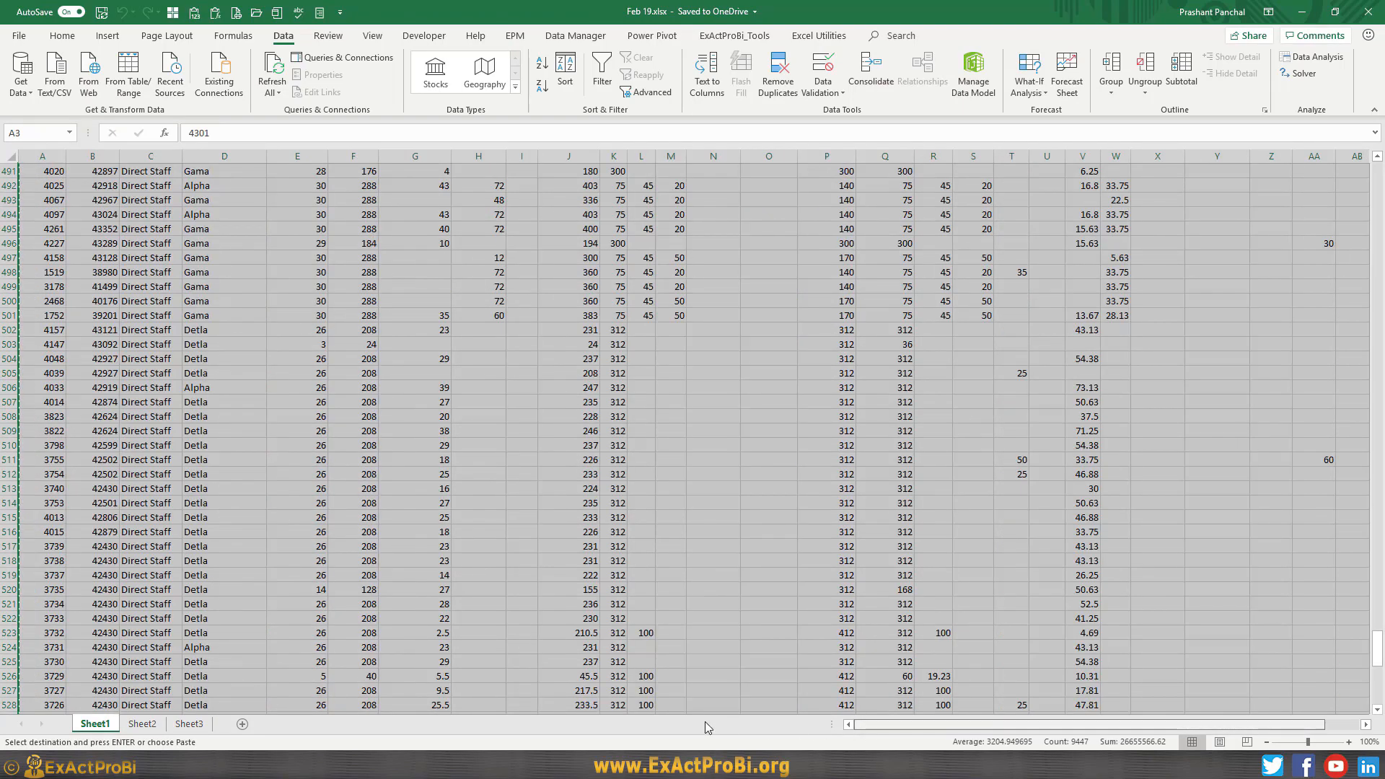
pyautogui.click(266, 765)
pyautogui.click(214, 720)
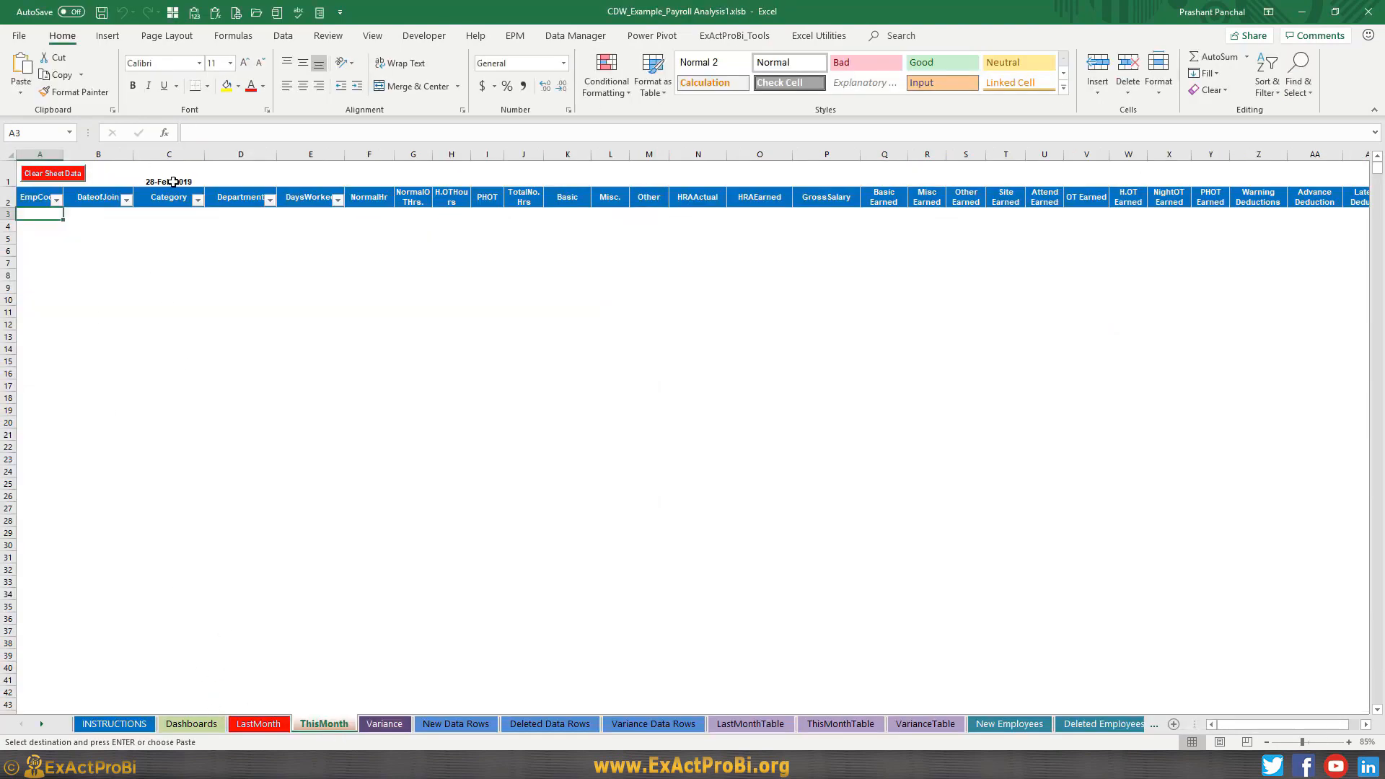
pyautogui.hotkey('alt', 'e')
pyautogui.press('s')
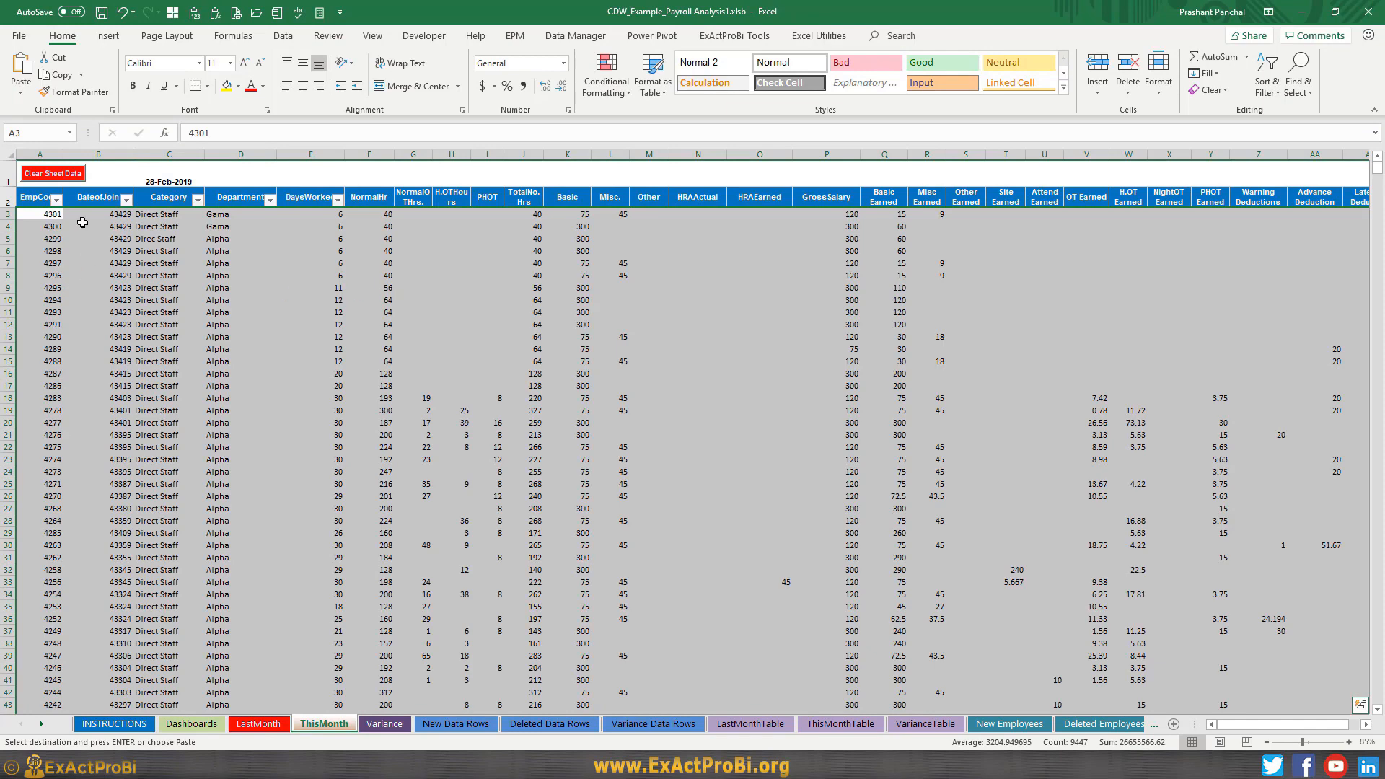
pyautogui.moveTo(1241, 723); pyautogui.dragTo(1125, 731)
# - Format all DateofJoin values on ThisMonth from B3 down as dates of type 14-Mar-12
pyautogui.click(88, 214)
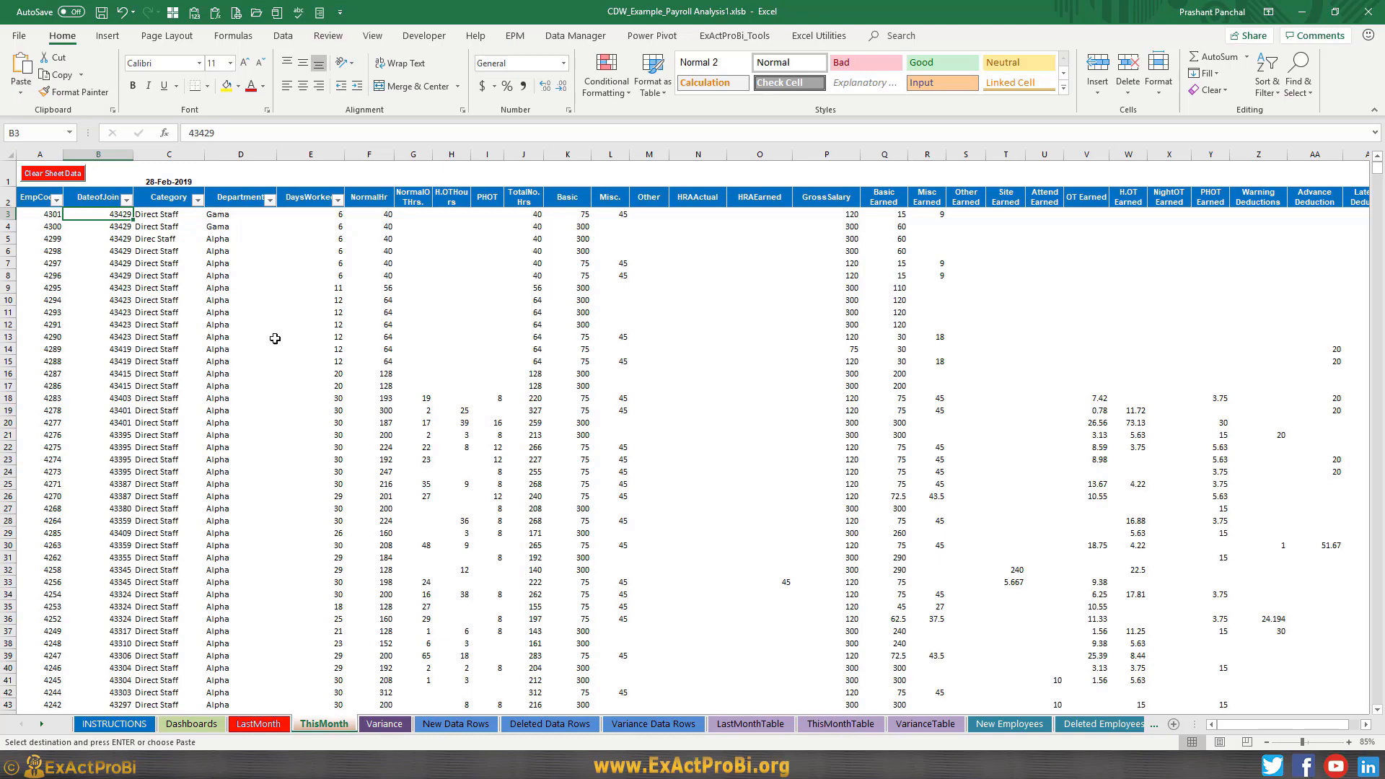
pyautogui.hotkey('ctrl', 'shift', 'Down')
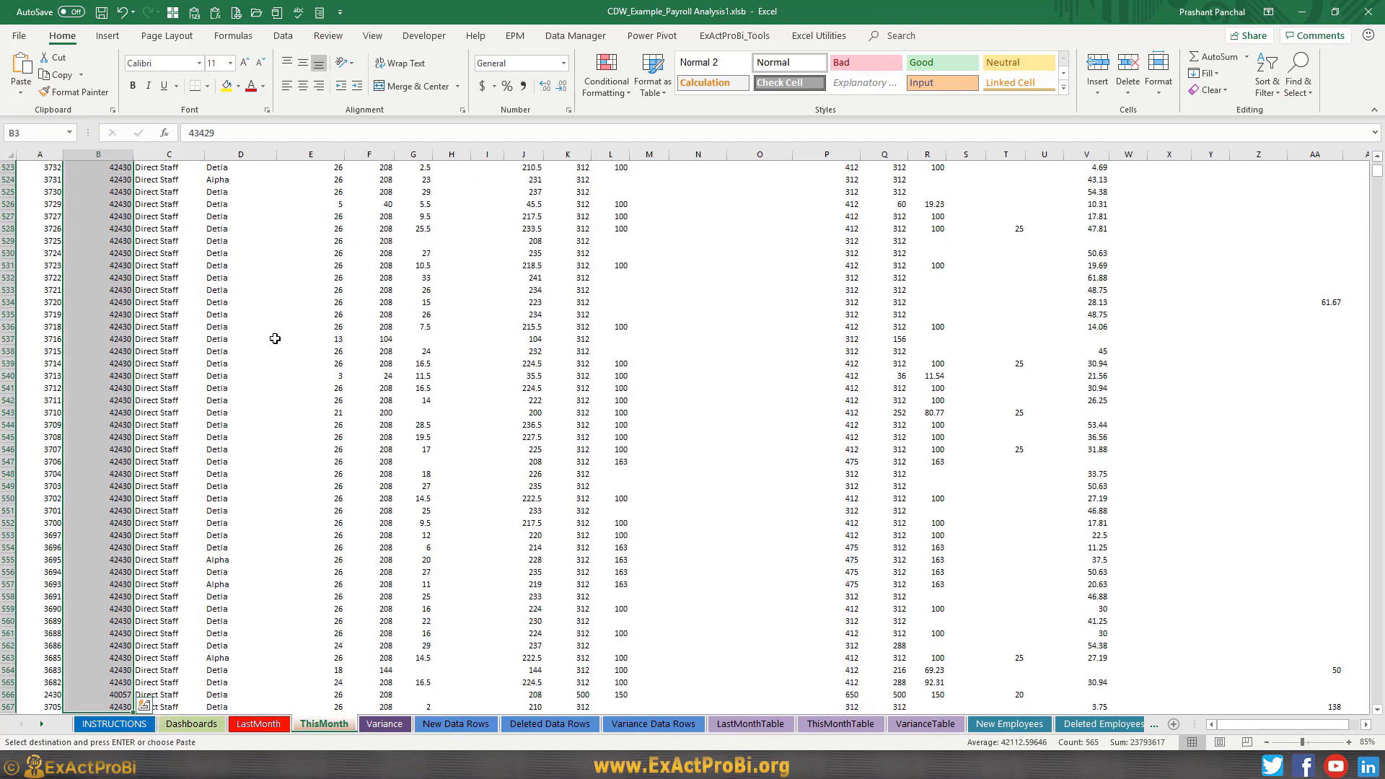
pyautogui.hotkey('ctrl', 'BackSpace')
pyautogui.hotkey('ctrl', '1')
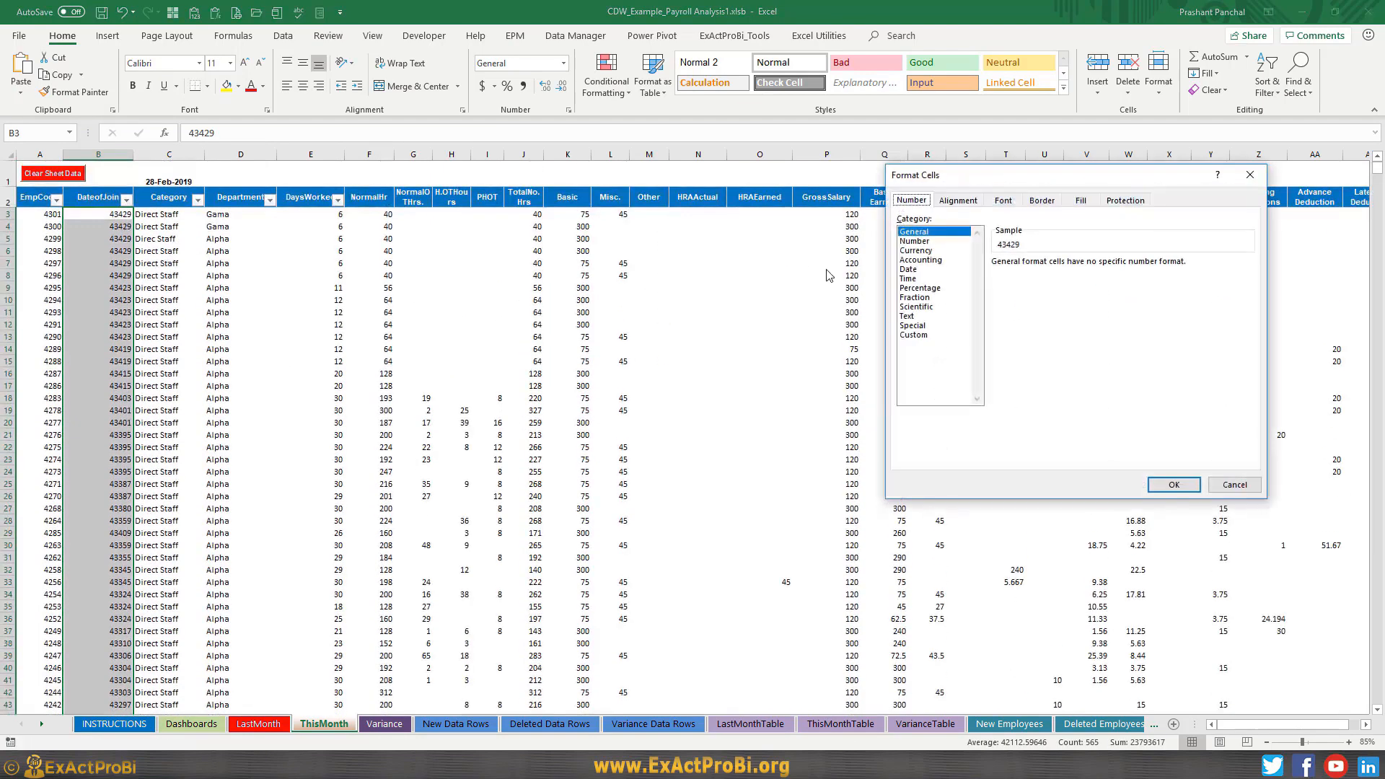
pyautogui.click(909, 269)
pyautogui.click(1042, 323)
pyautogui.scroll(-1, 1032, 327)
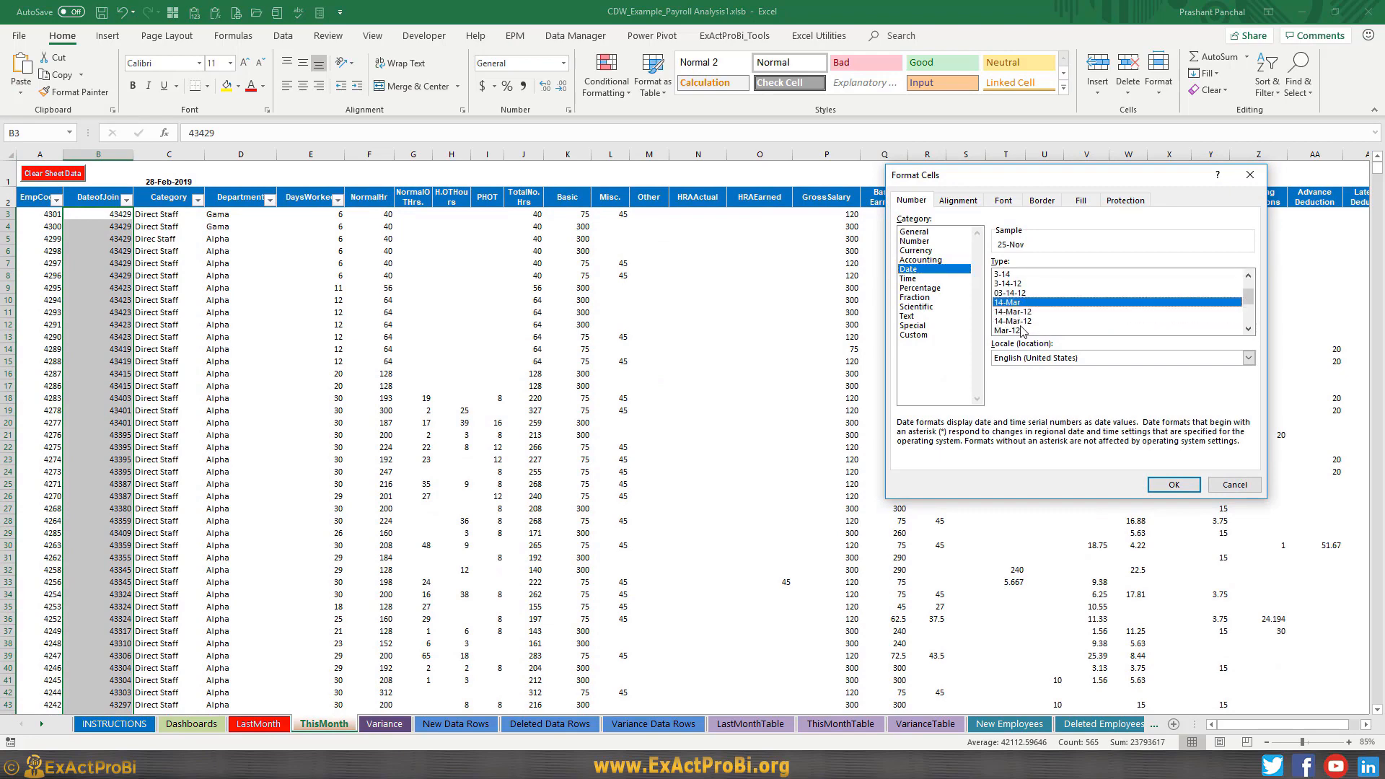
pyautogui.click(1028, 322)
pyautogui.click(79, 312)
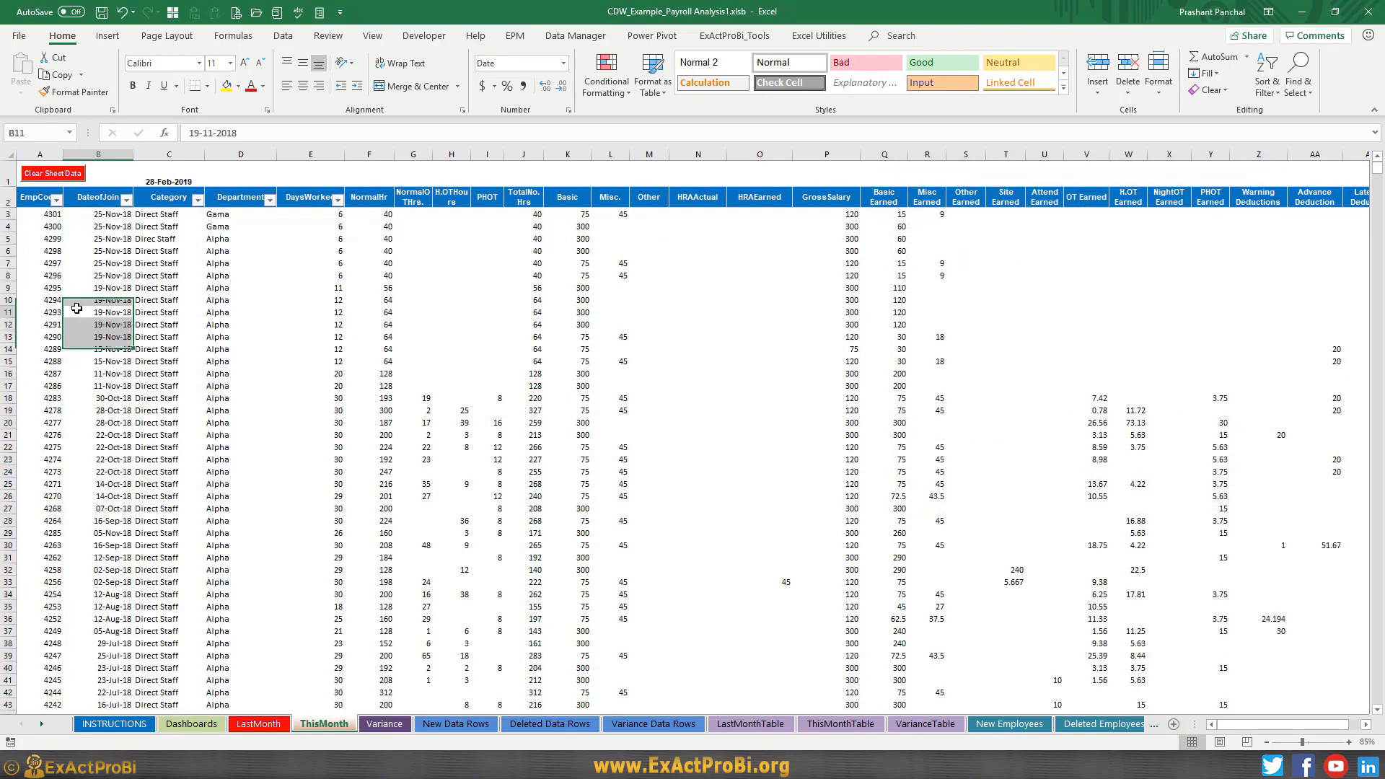
pyautogui.click(145, 222)
pyautogui.click(214, 217)
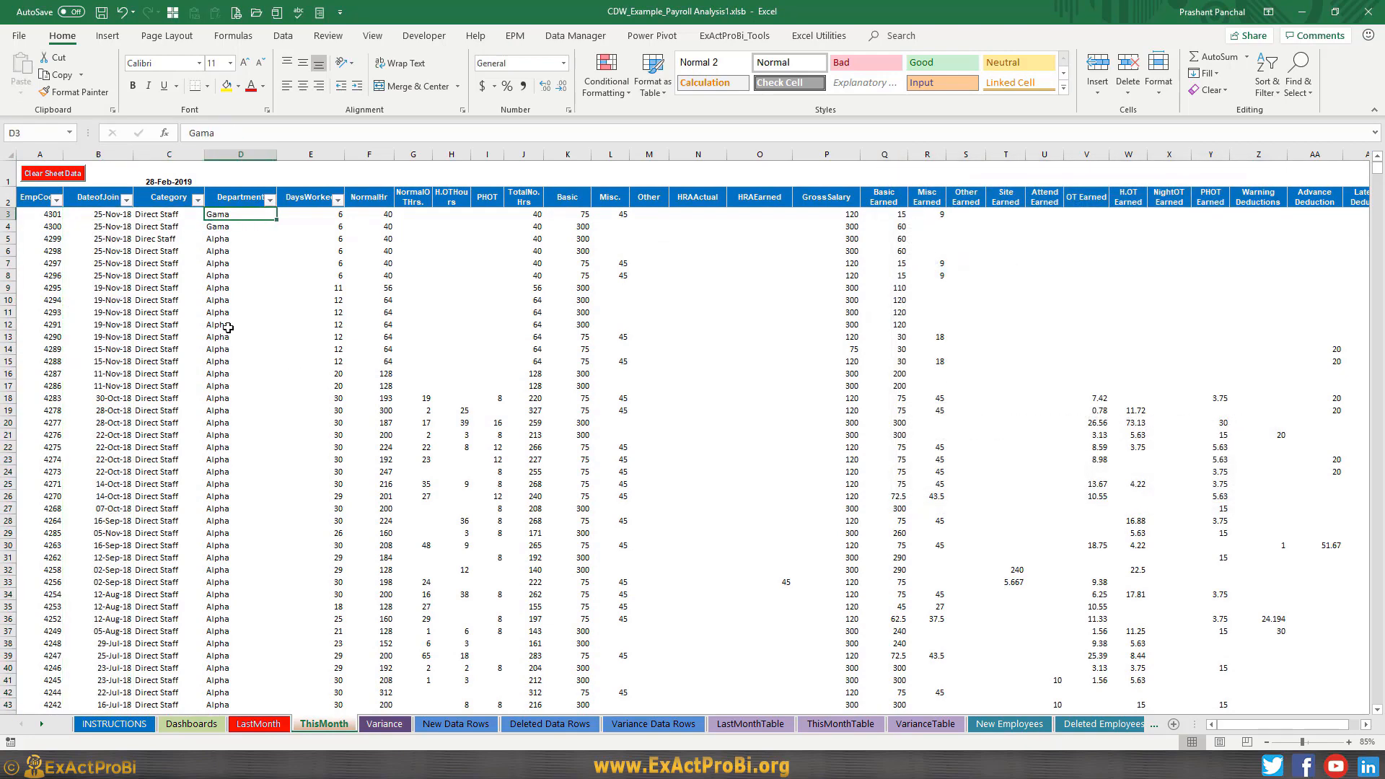
# - Clear the old results on the Variance sheet and run the comparison of the two months' sheets again
pyautogui.click(384, 724)
pyautogui.click(54, 173)
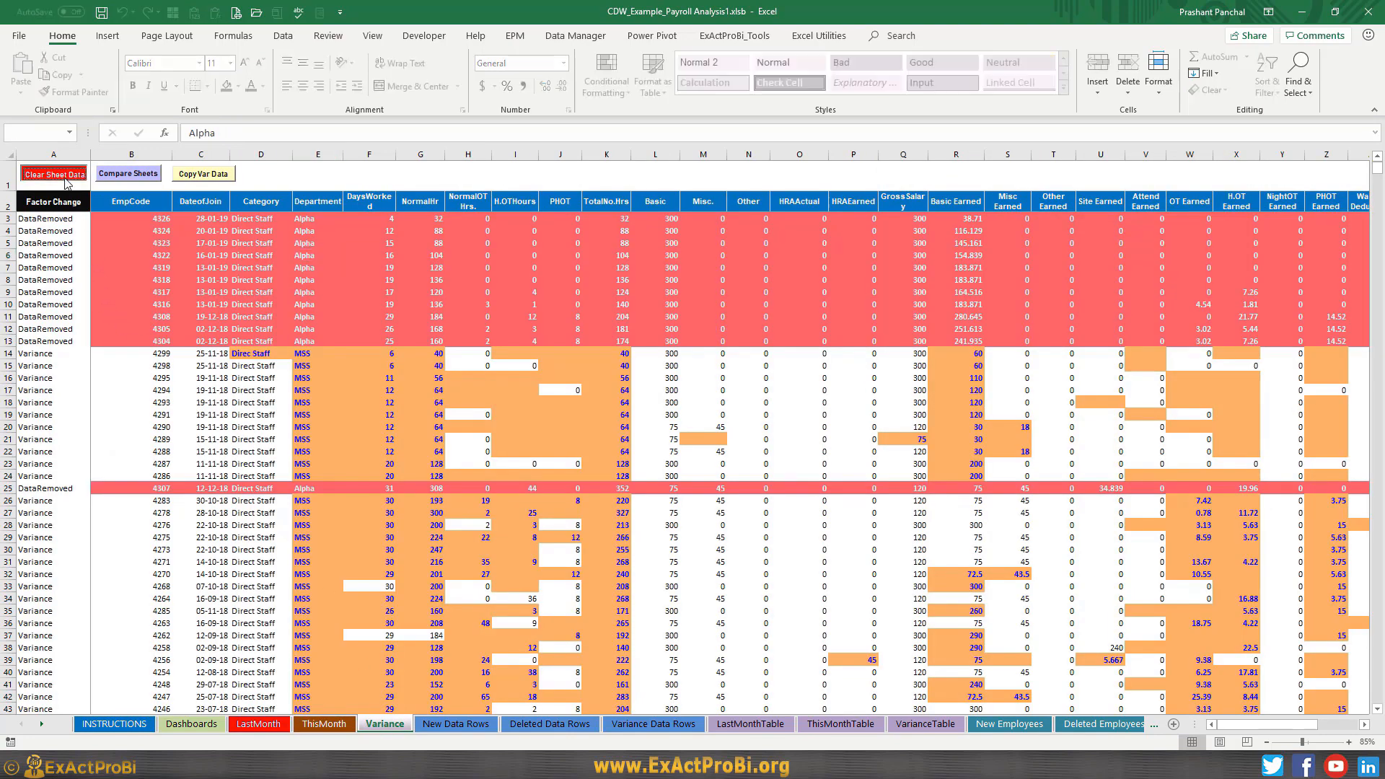
pyautogui.click(753, 431)
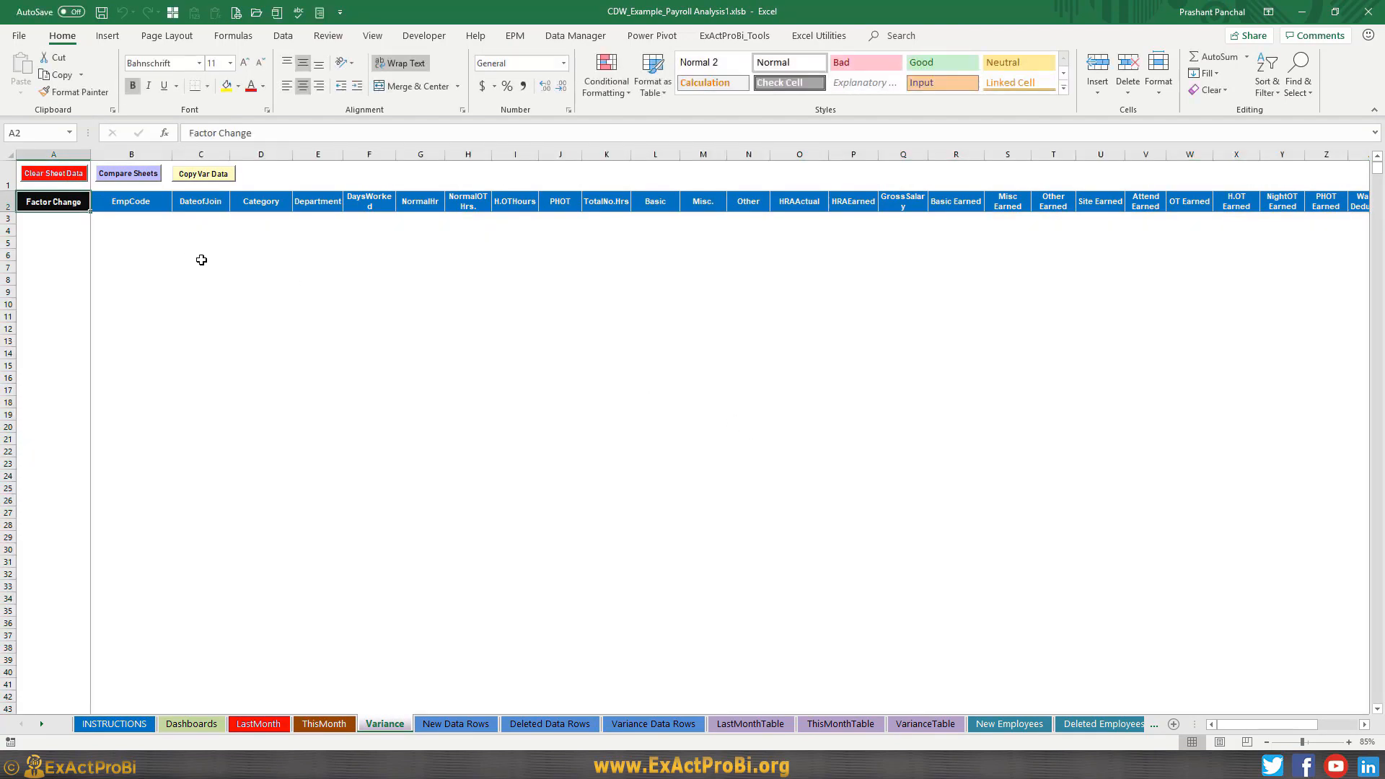
pyautogui.click(214, 253)
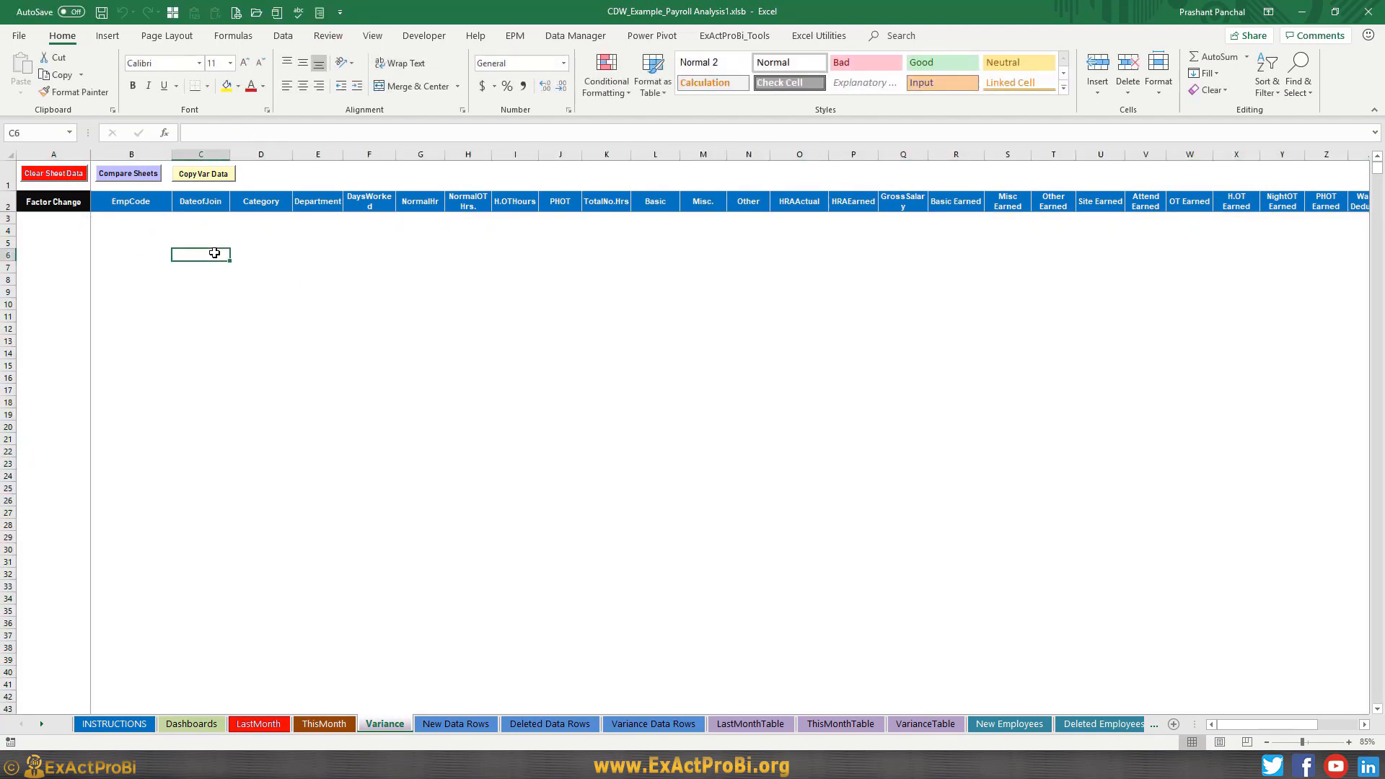
pyautogui.click(130, 175)
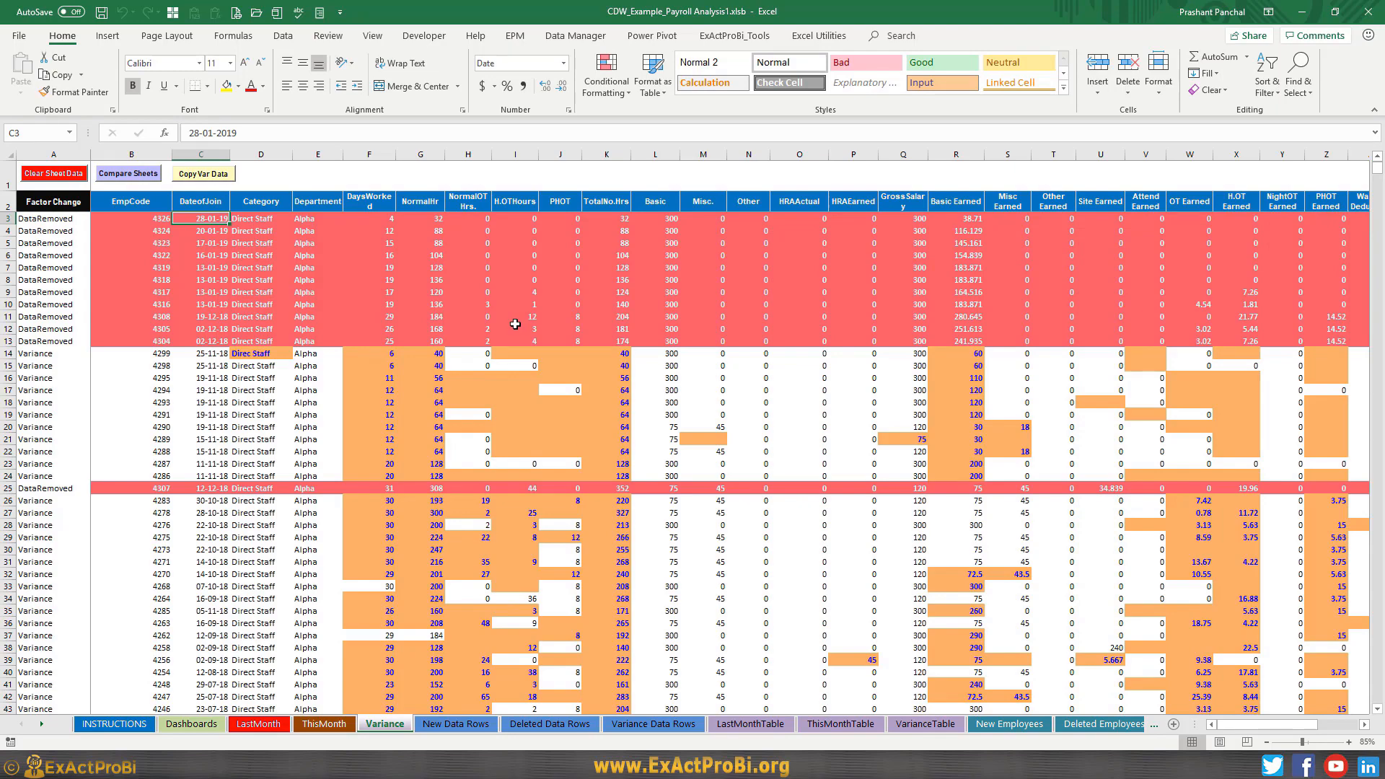
# - Examine the comparison results on Variance and look through the New Data Rows, Deleted Data Rows and Variance Data Rows sheets
pyautogui.scroll(-20, 495, 337)
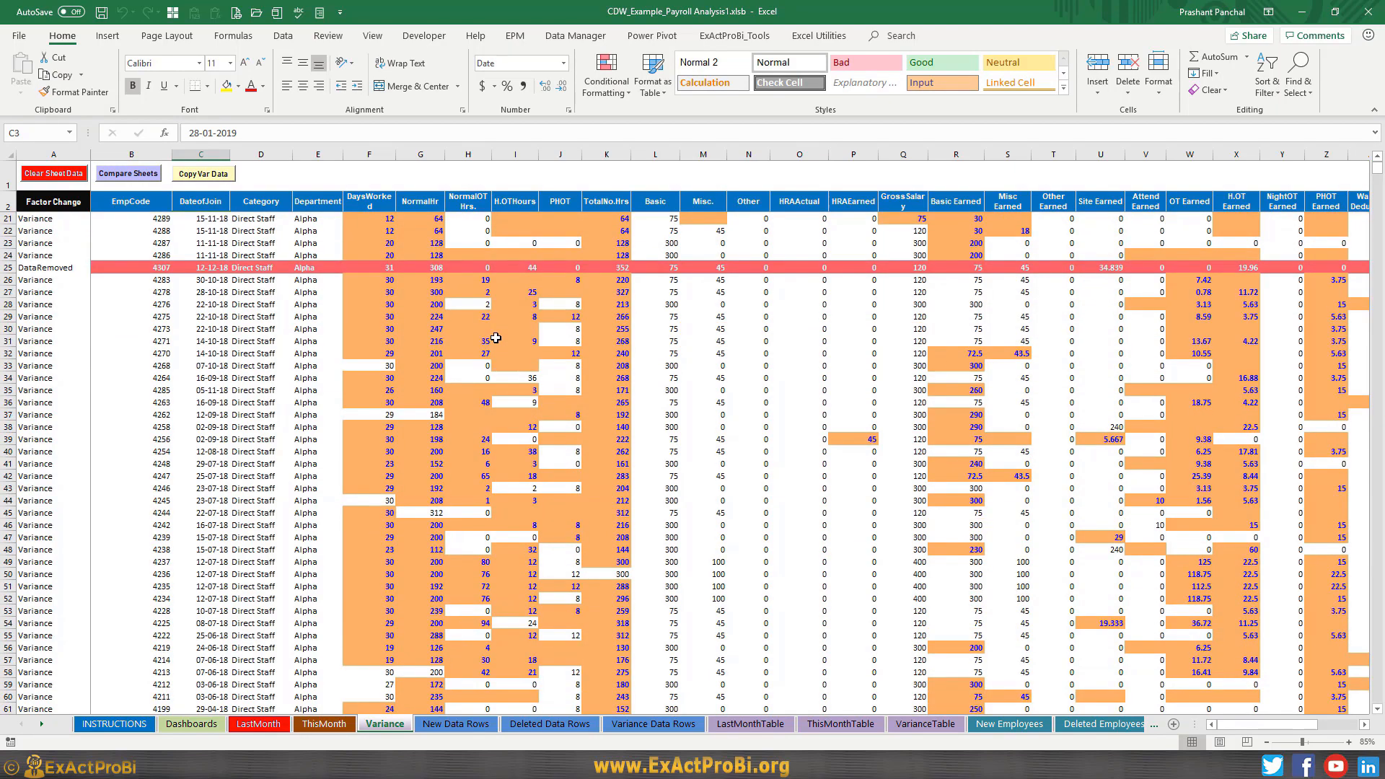
pyautogui.scroll(20, 493, 344)
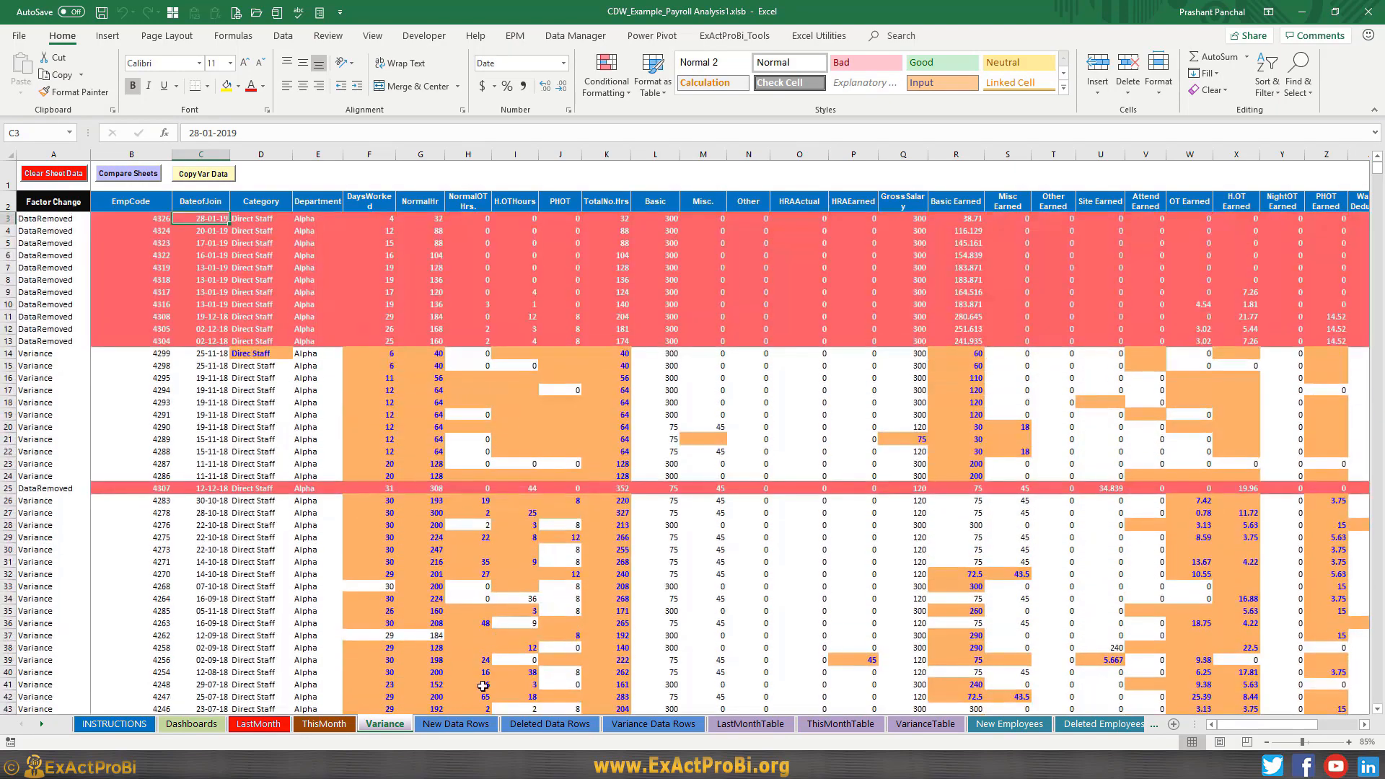
pyautogui.click(488, 727)
pyautogui.click(550, 724)
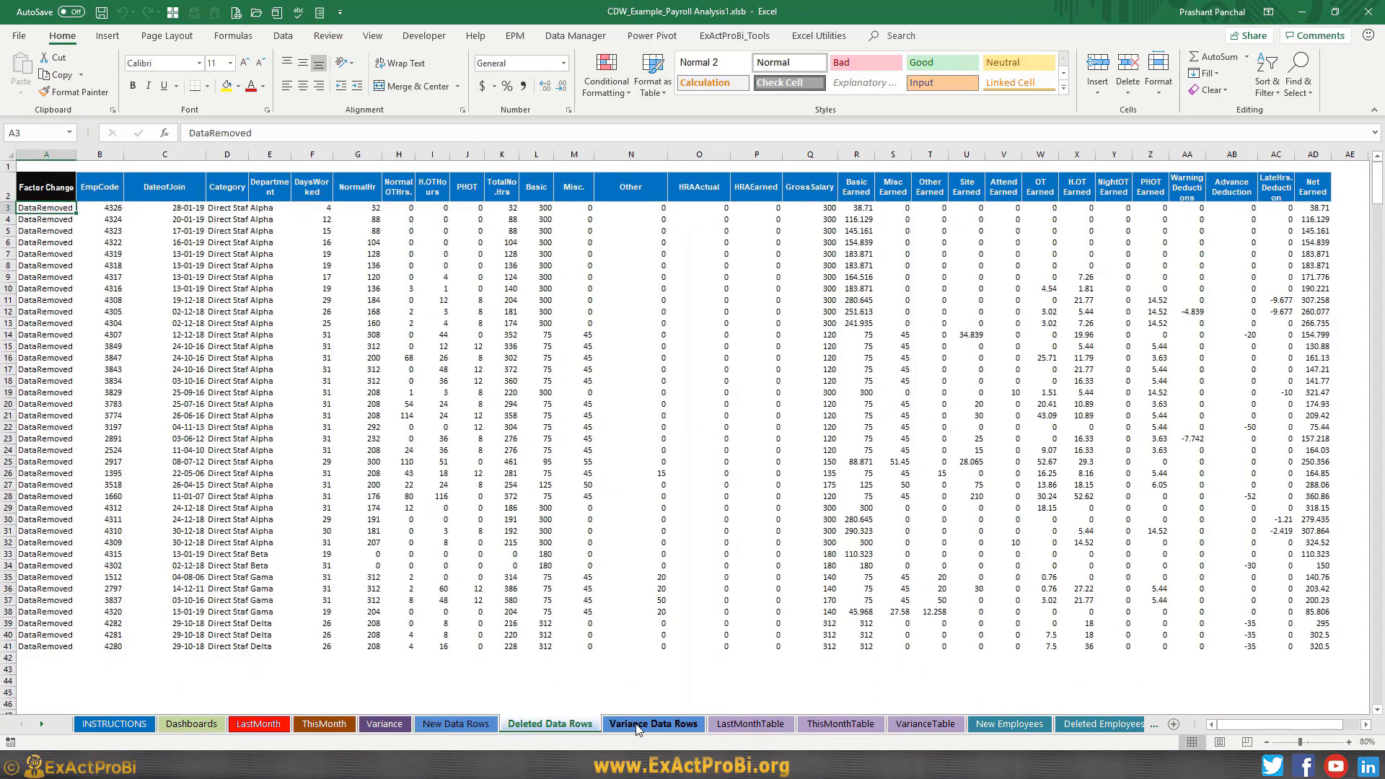
pyautogui.click(629, 724)
pyautogui.click(433, 726)
pyautogui.click(384, 724)
pyautogui.click(318, 439)
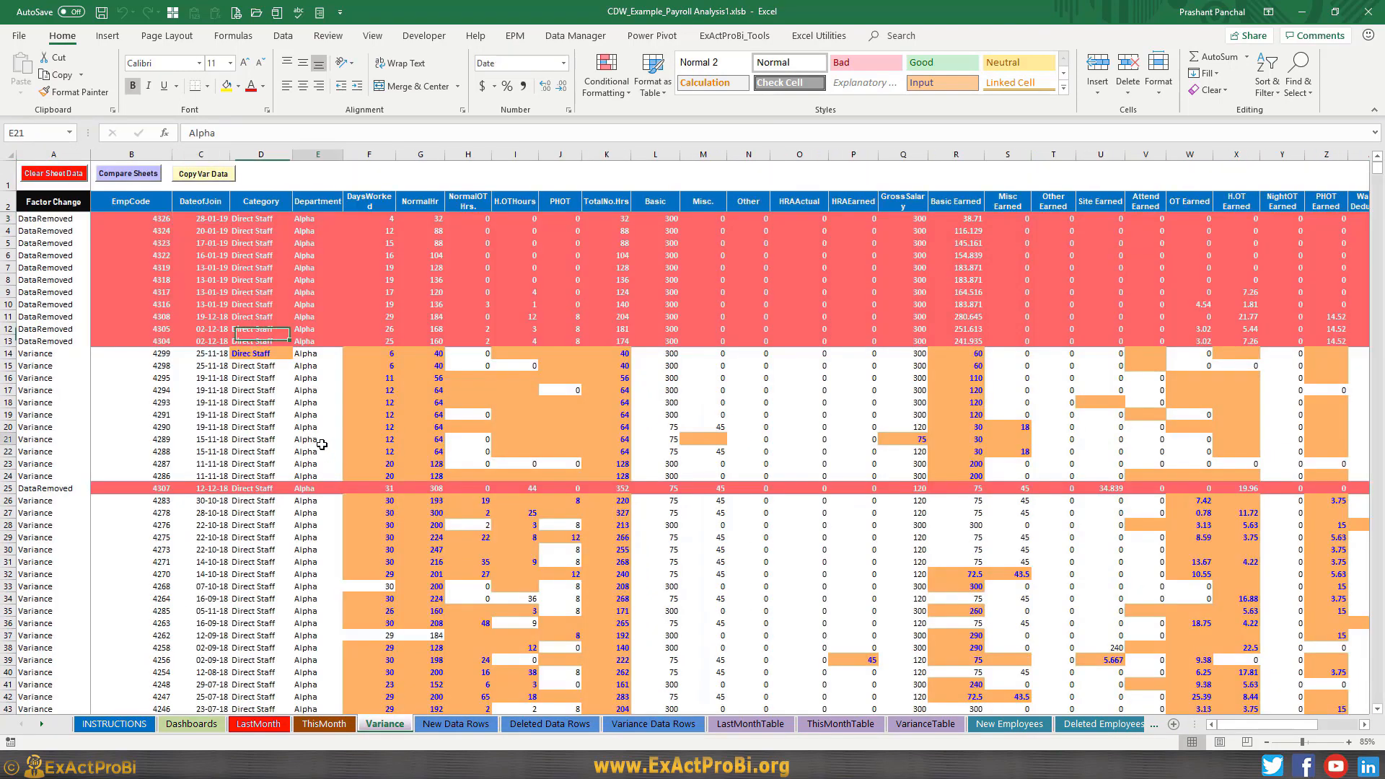
# - Copy the variance data from Variance to the row sheets, accepting the clearing of old contents, and open New Data Rows
pyautogui.click(204, 177)
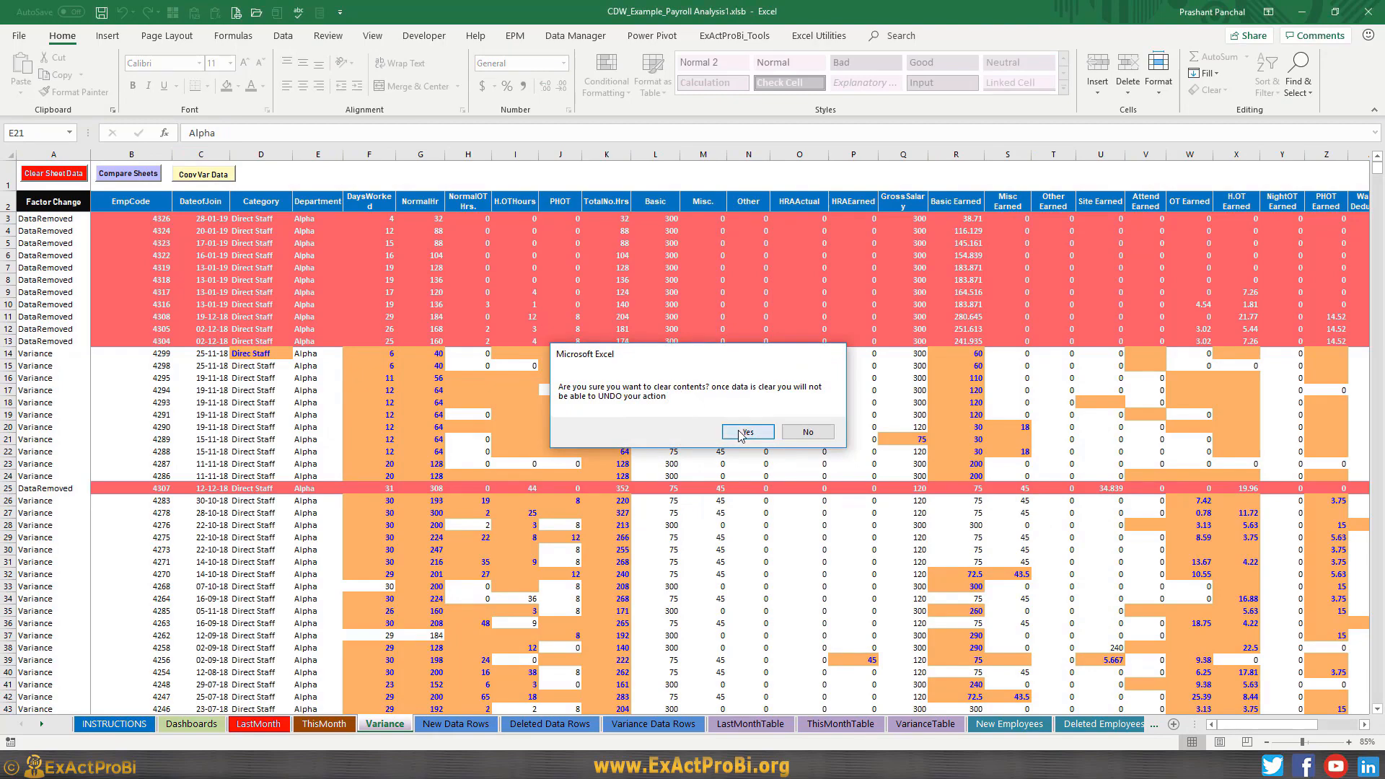
pyautogui.click(739, 431)
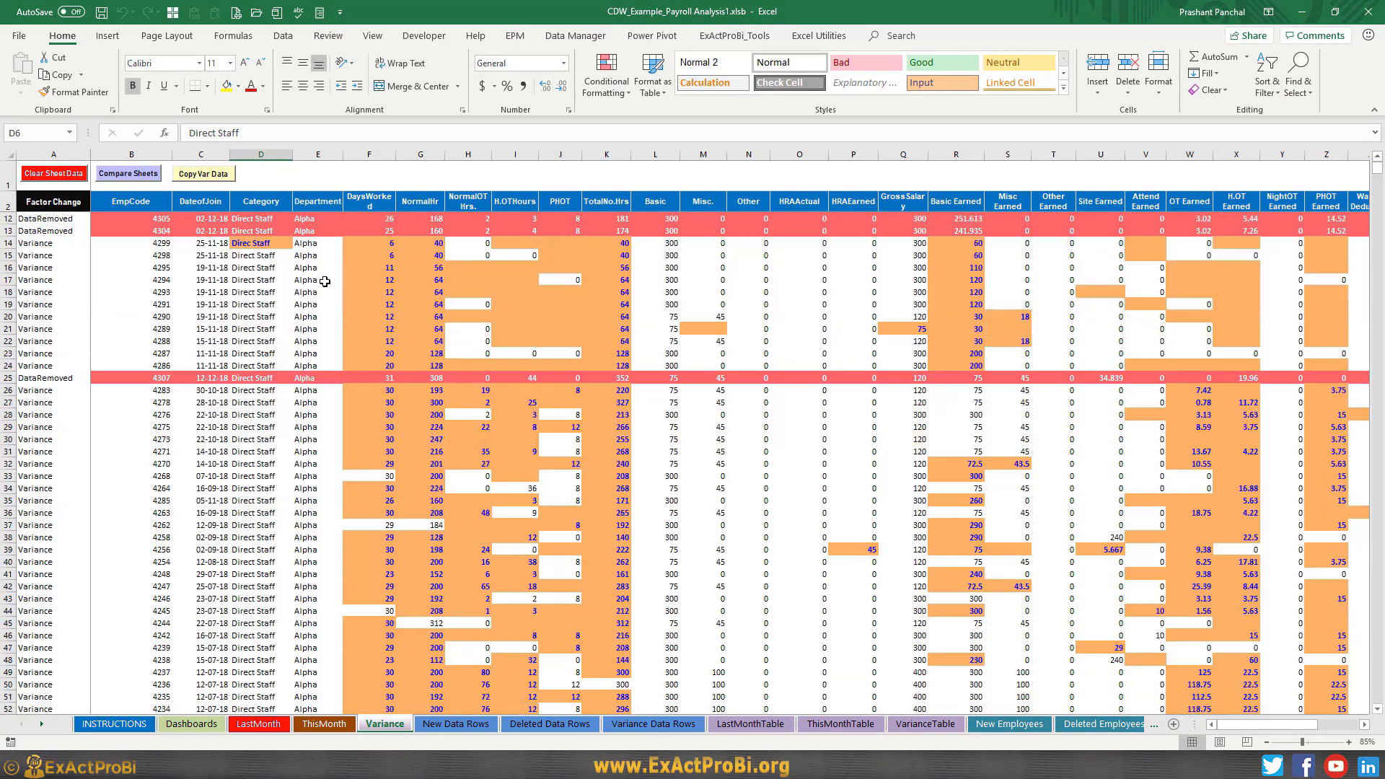
pyautogui.click(455, 725)
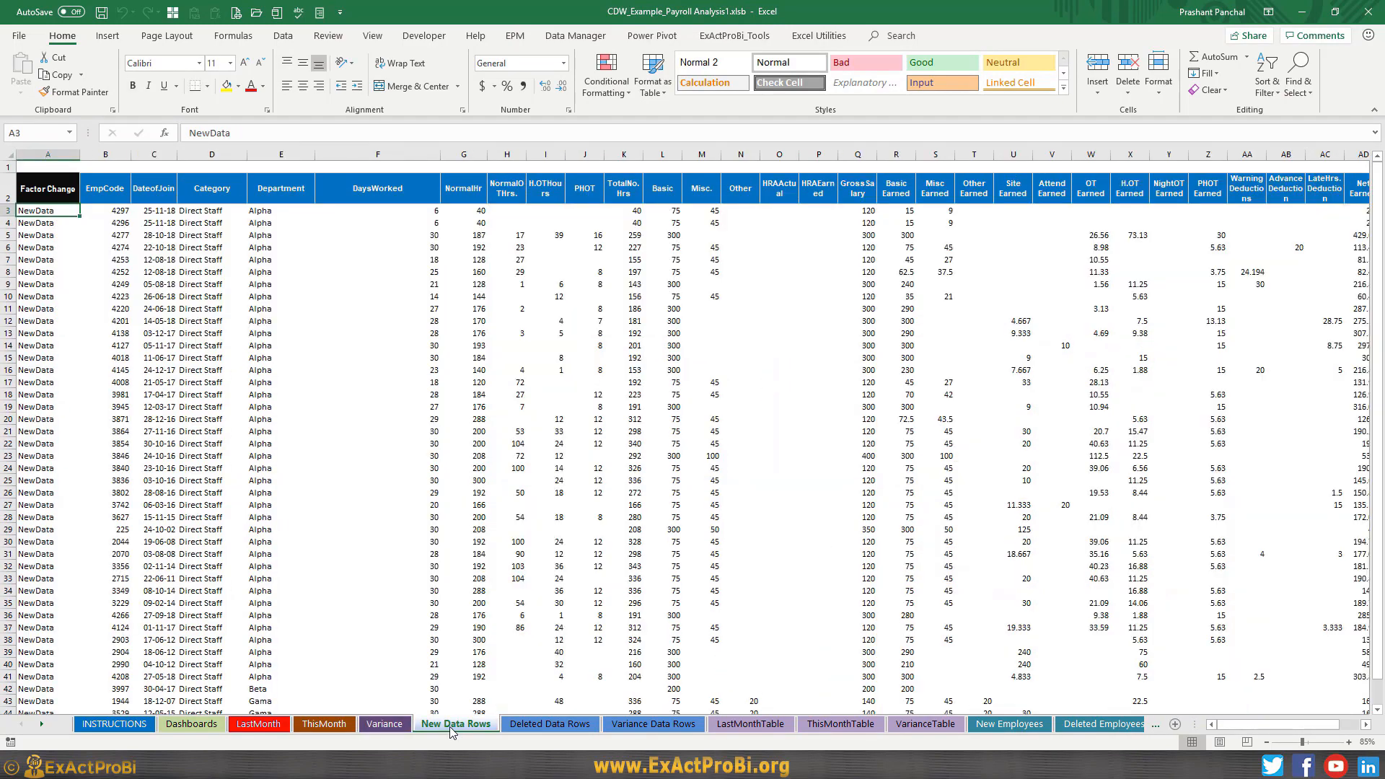
# - Look through the refreshed New Data Rows, Deleted Data Rows and Variance Data Rows sheets, including the DateofJoin column of the deleted records
pyautogui.click(570, 727)
pyautogui.click(653, 725)
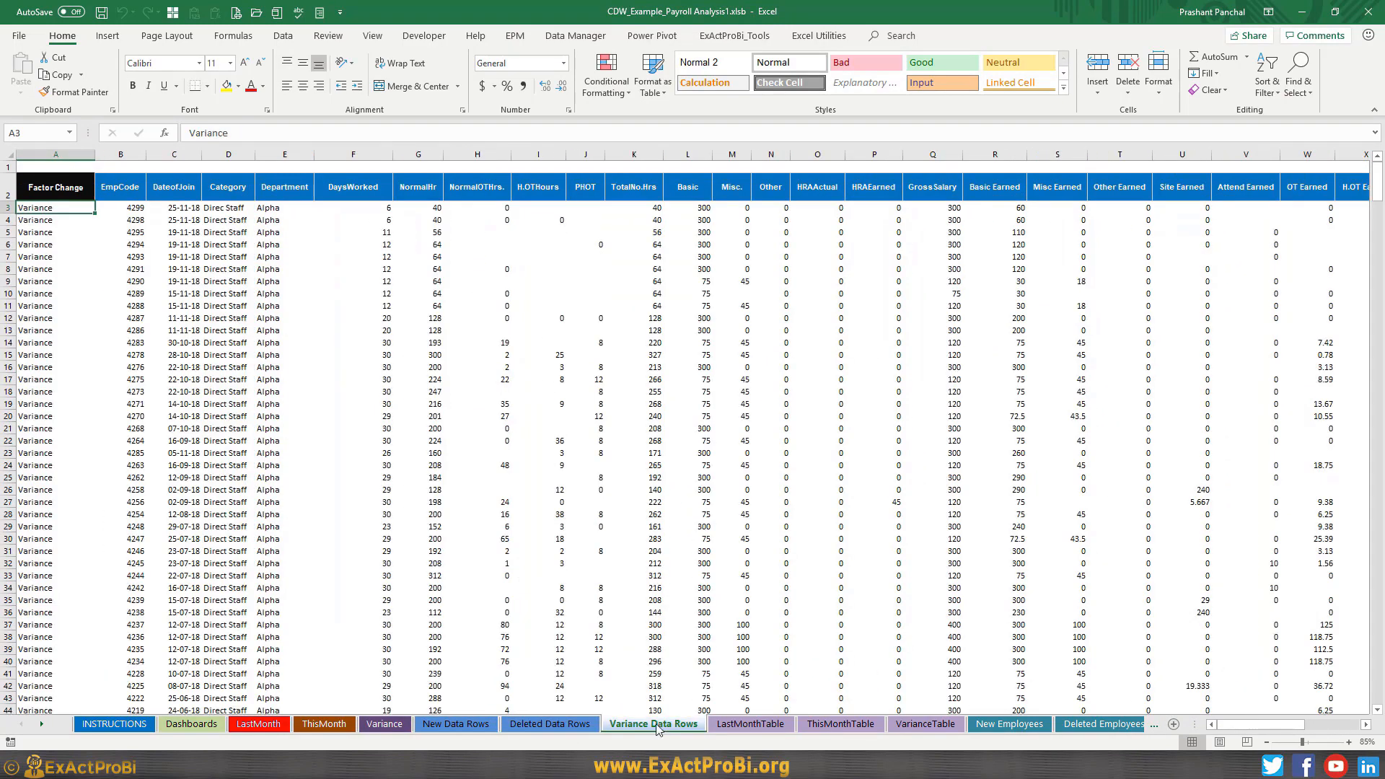
pyautogui.click(570, 725)
pyautogui.click(462, 724)
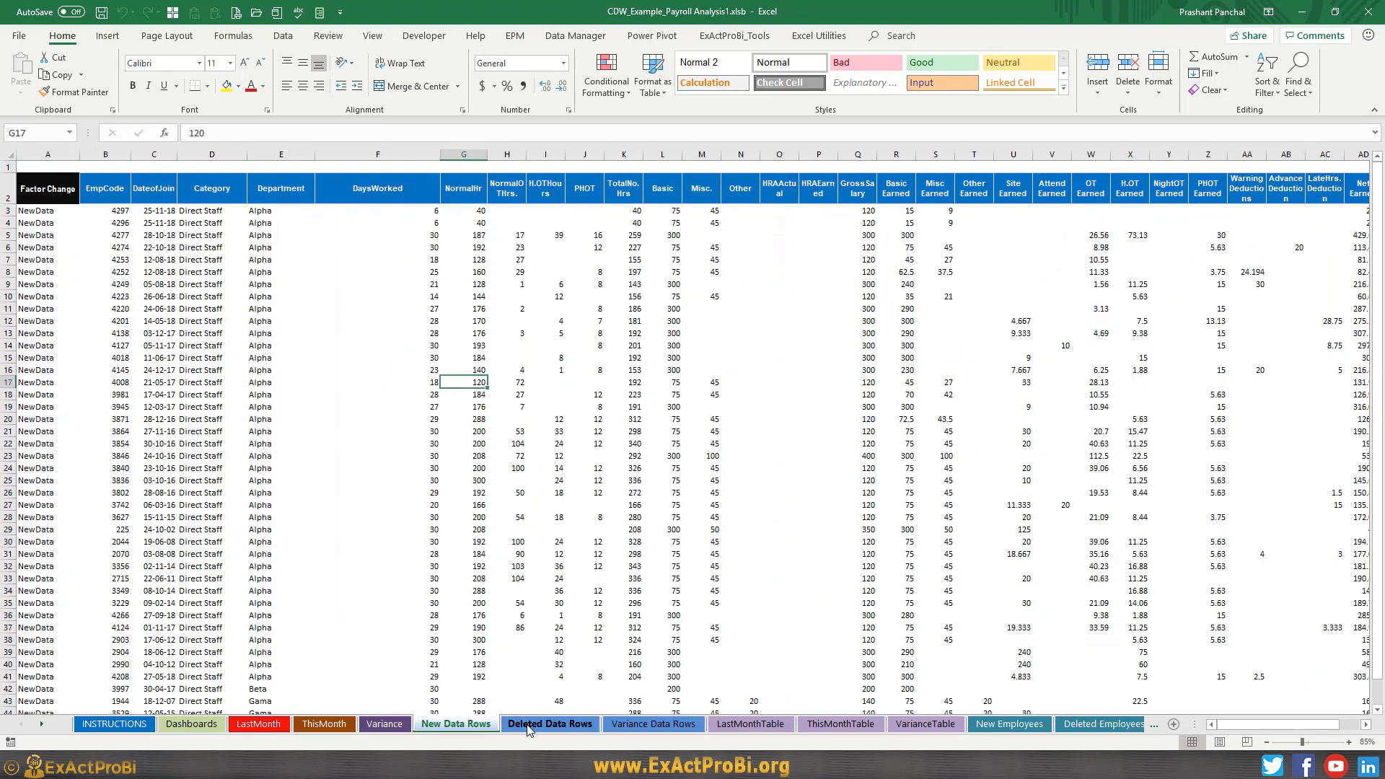
pyautogui.click(526, 725)
pyautogui.click(465, 725)
pyautogui.click(85, 330)
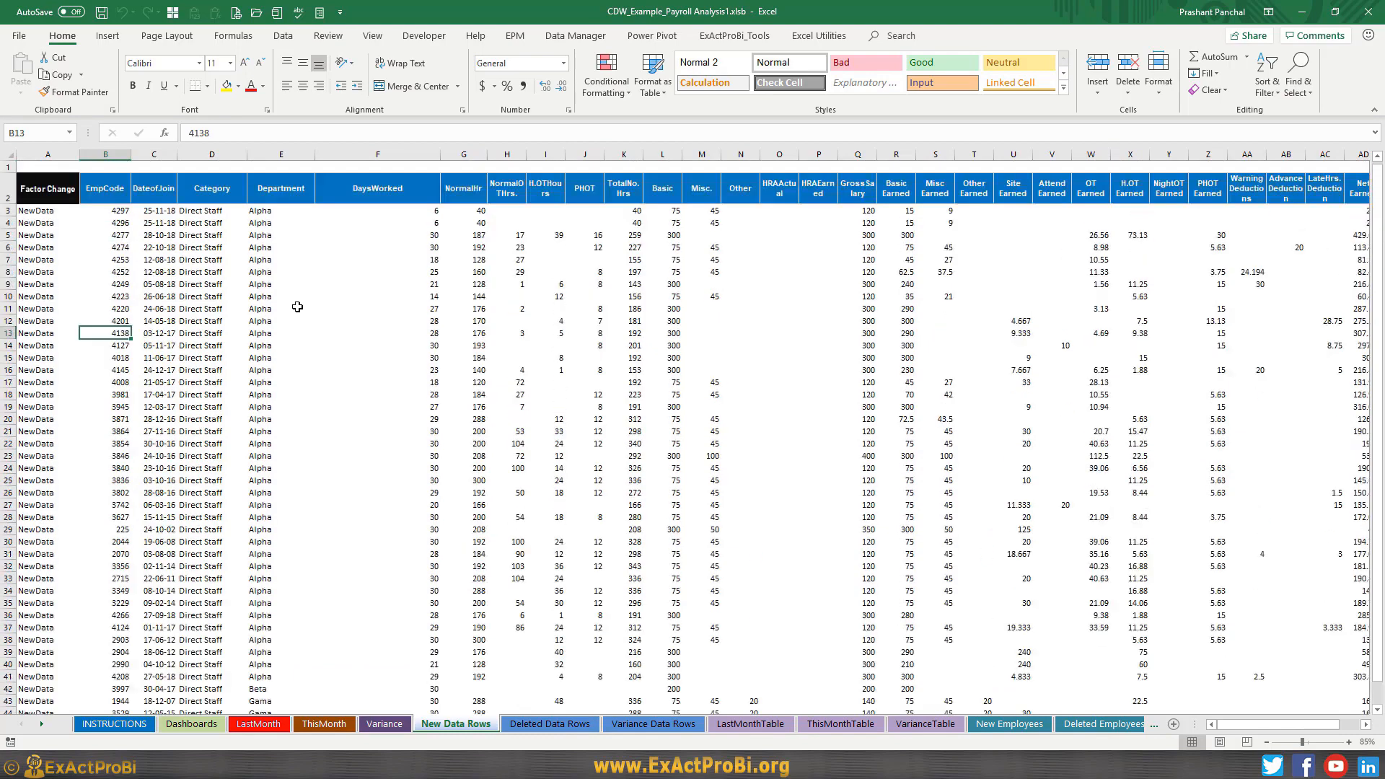
pyautogui.click(566, 725)
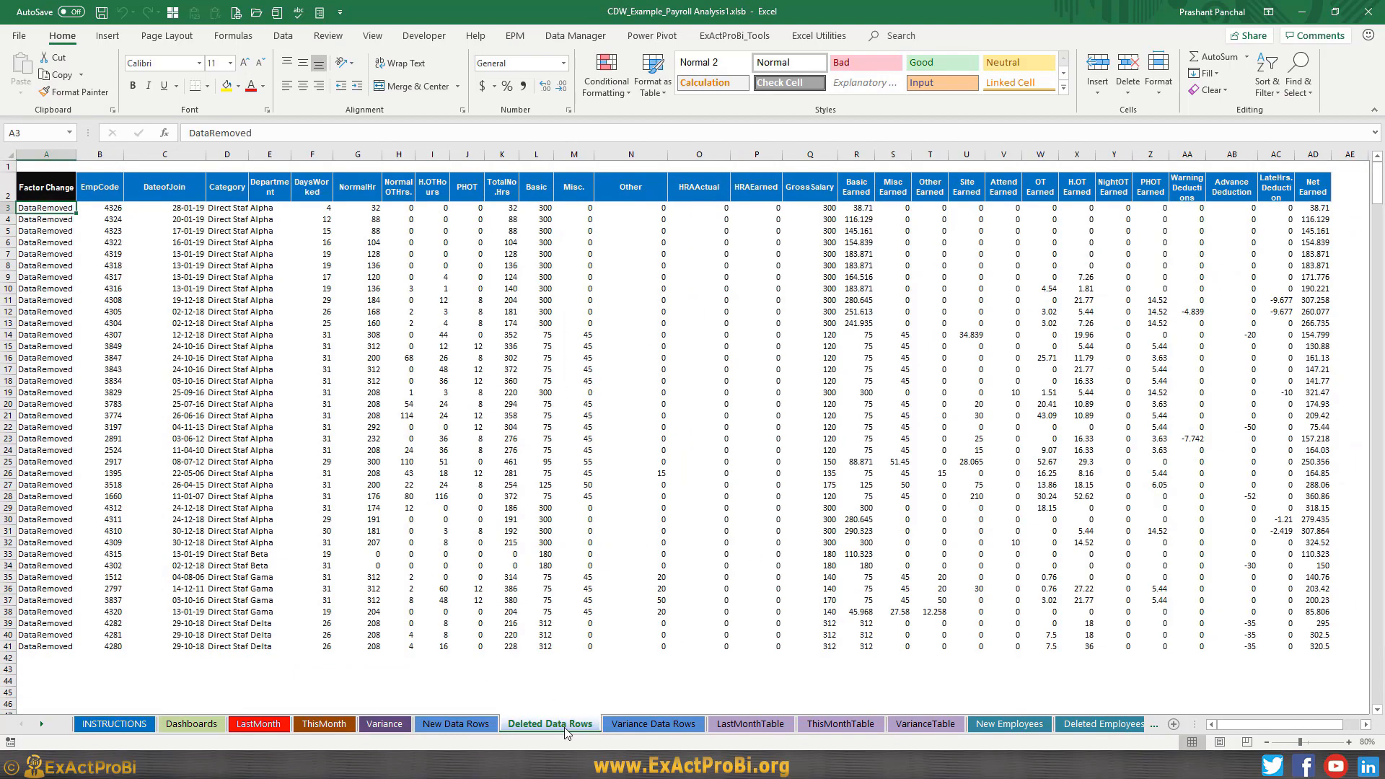
pyautogui.moveTo(160, 212); pyautogui.dragTo(173, 648)
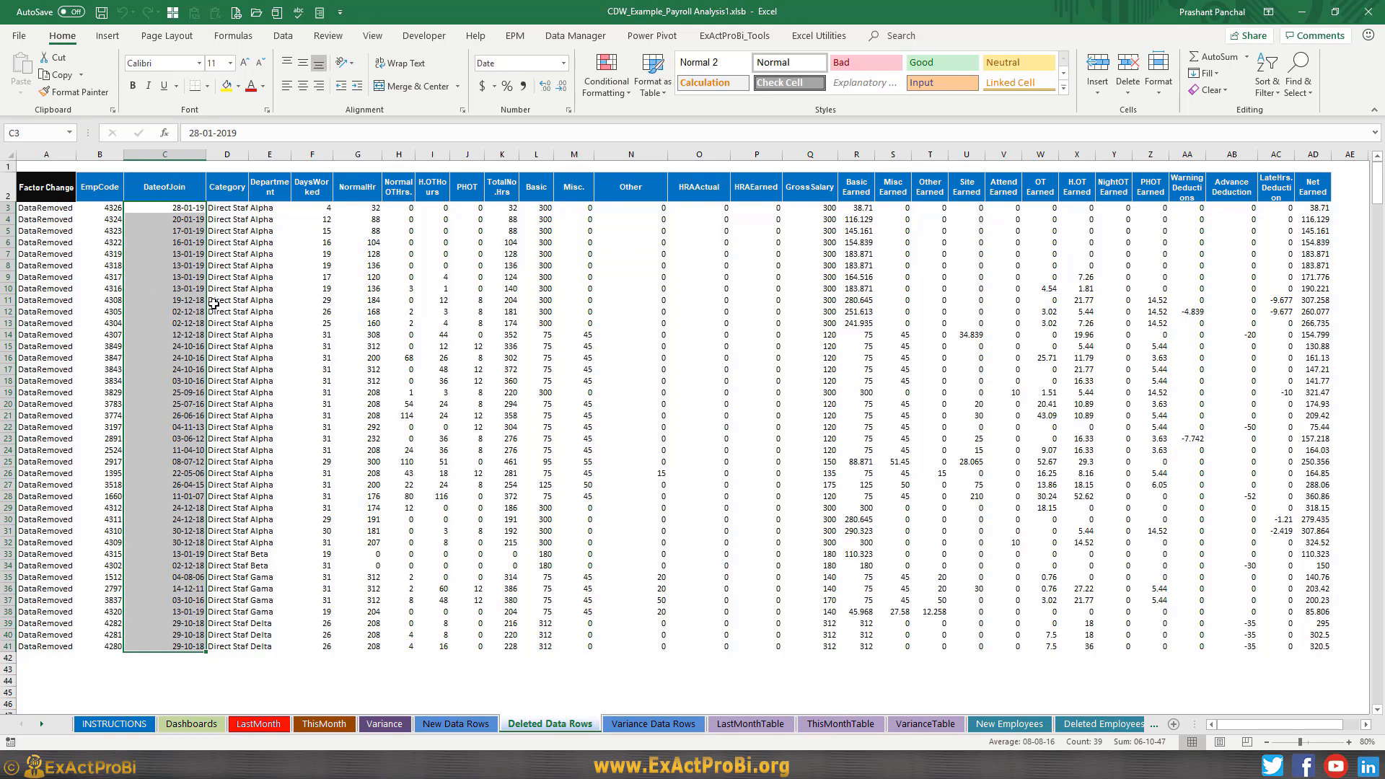
pyautogui.moveTo(158, 208); pyautogui.dragTo(167, 645)
# - Examine the records on Variance Data Rows across the employee code, hours, basic pay and earnings columns
pyautogui.click(618, 723)
pyautogui.moveTo(123, 211); pyautogui.dragTo(123, 380)
pyautogui.click(628, 369)
pyautogui.click(801, 368)
pyautogui.click(938, 368)
pyautogui.click(1048, 369)
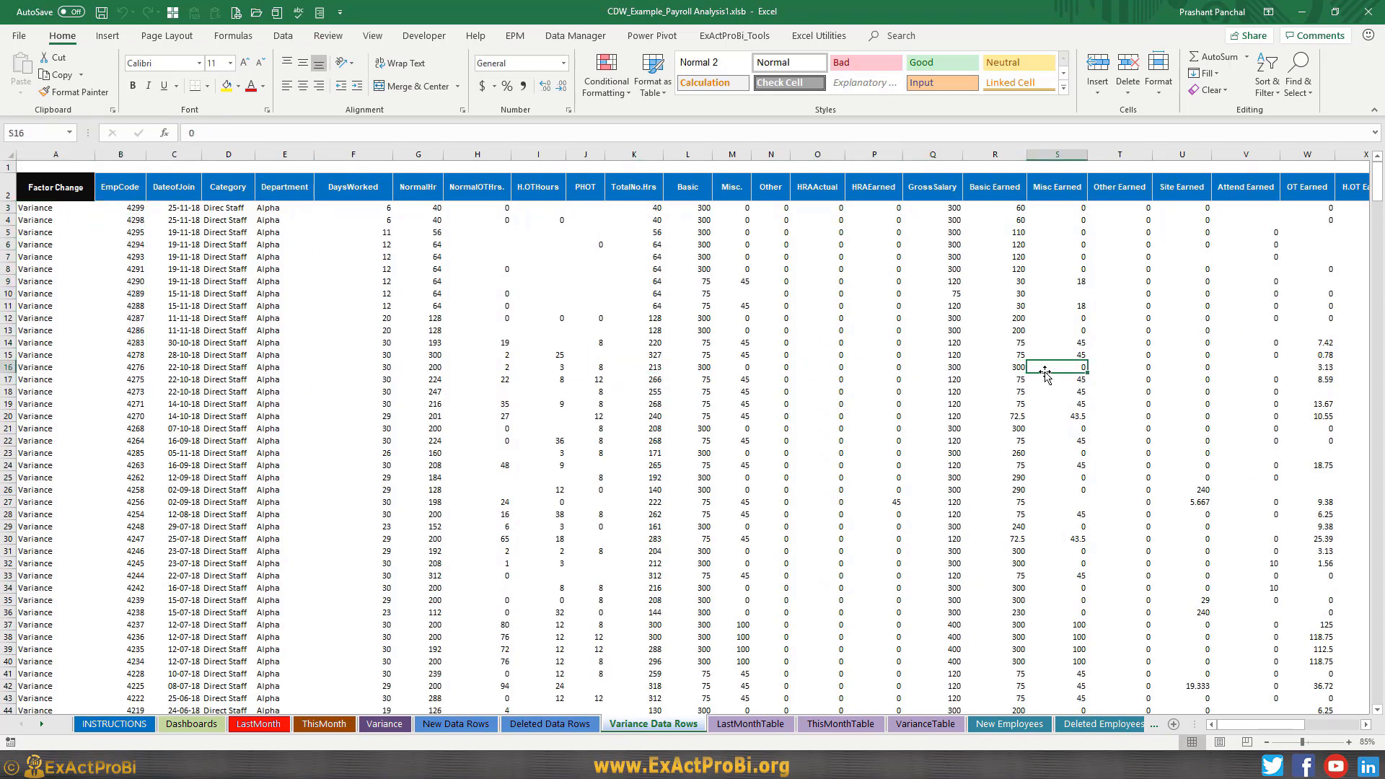
pyautogui.click(1125, 365)
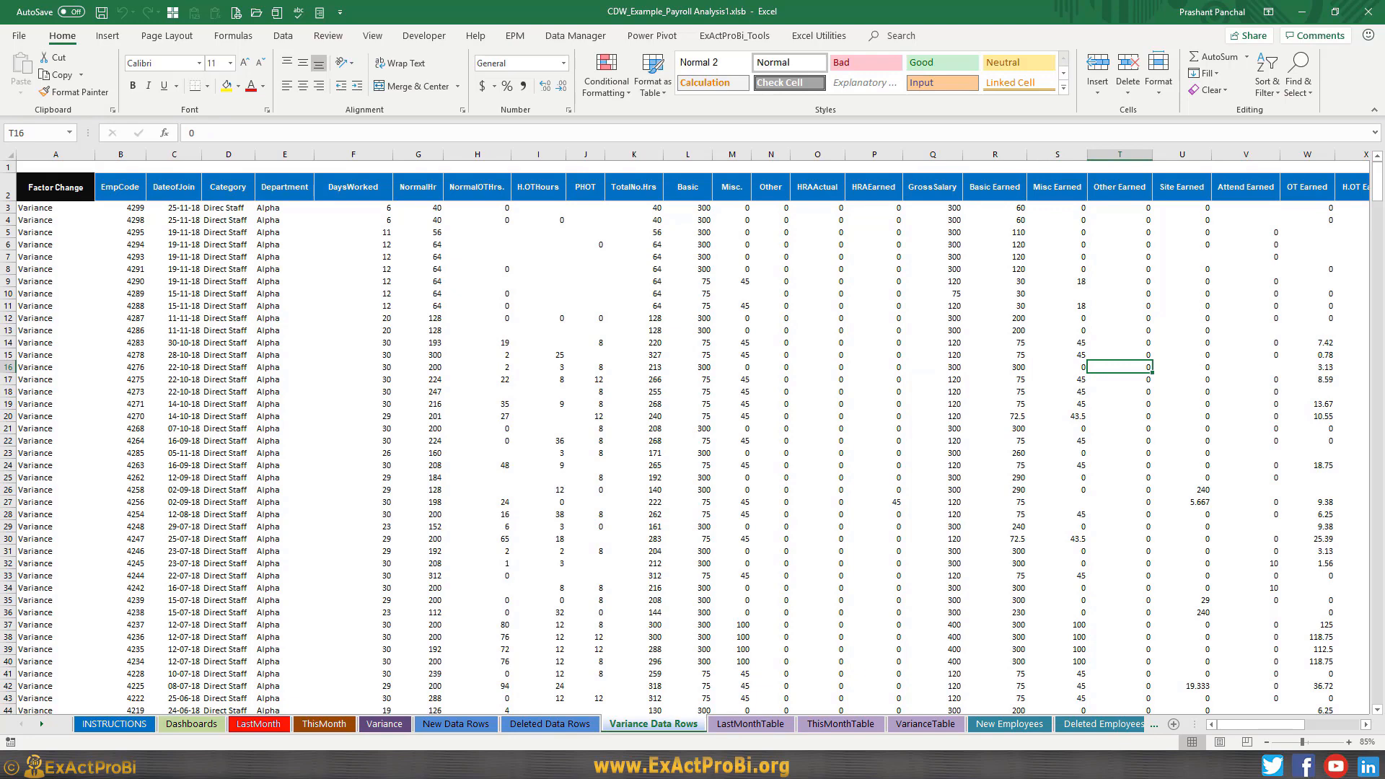
pyautogui.click(376, 336)
pyautogui.click(466, 330)
pyautogui.click(685, 306)
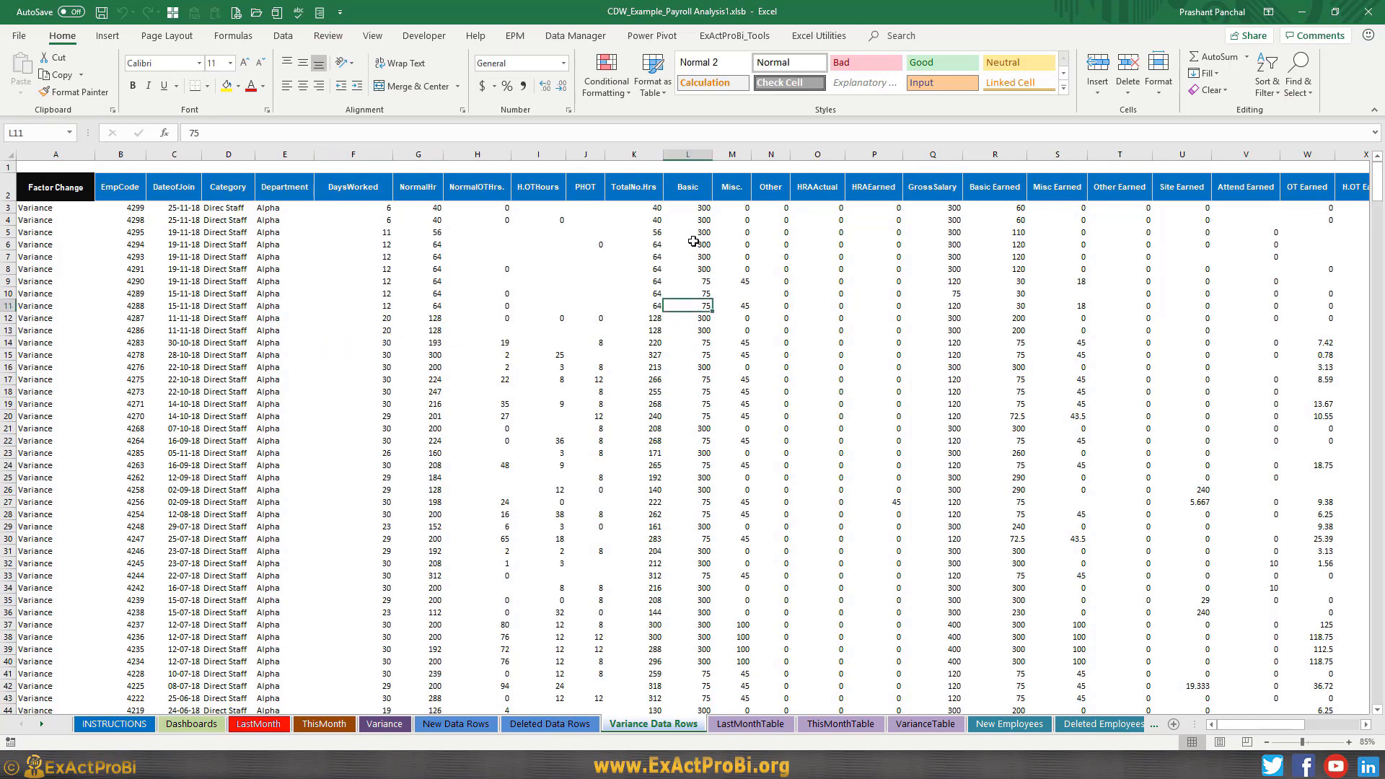
pyautogui.click(686, 342)
pyautogui.moveTo(1276, 725)
pyautogui.mouseDown()
pyautogui.moveTo(1324, 731)
pyautogui.moveTo(1275, 727)
pyautogui.mouseUp()
# - Fill the row 3 formulas of LastMonthTable, from EmpCode to Net Earned, down through the whole table
pyautogui.click(384, 724)
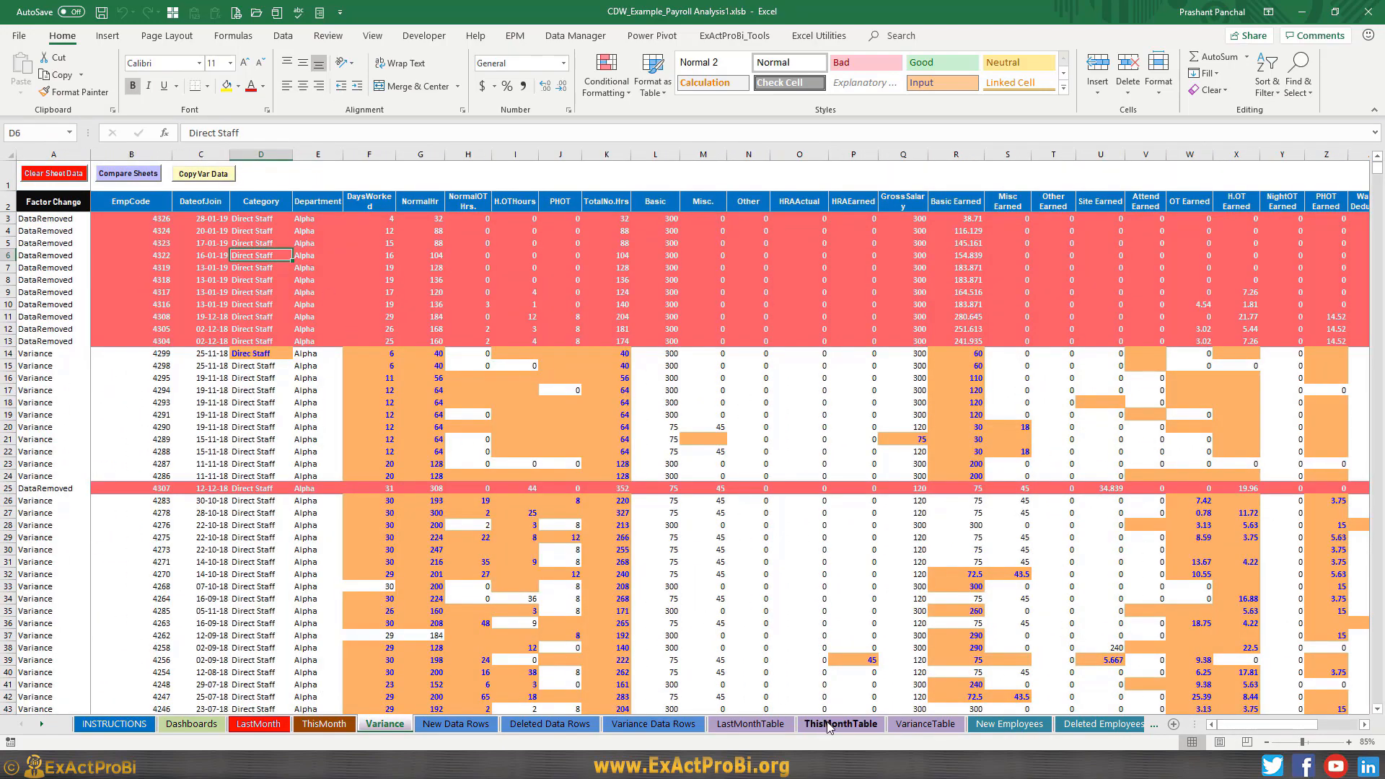
pyautogui.click(760, 725)
pyautogui.hotkey('ctrl', 'Home')
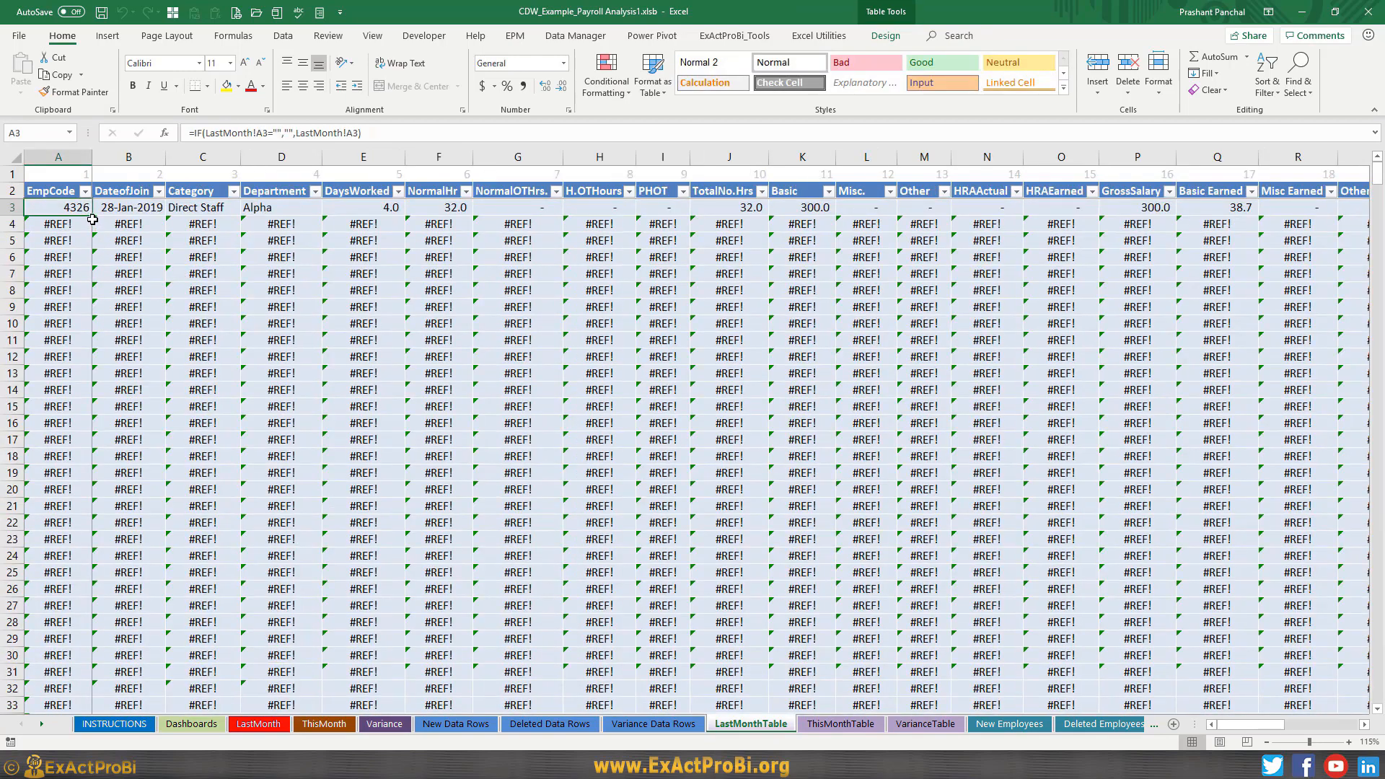
pyautogui.moveTo(71, 207); pyautogui.dragTo(1277, 217)
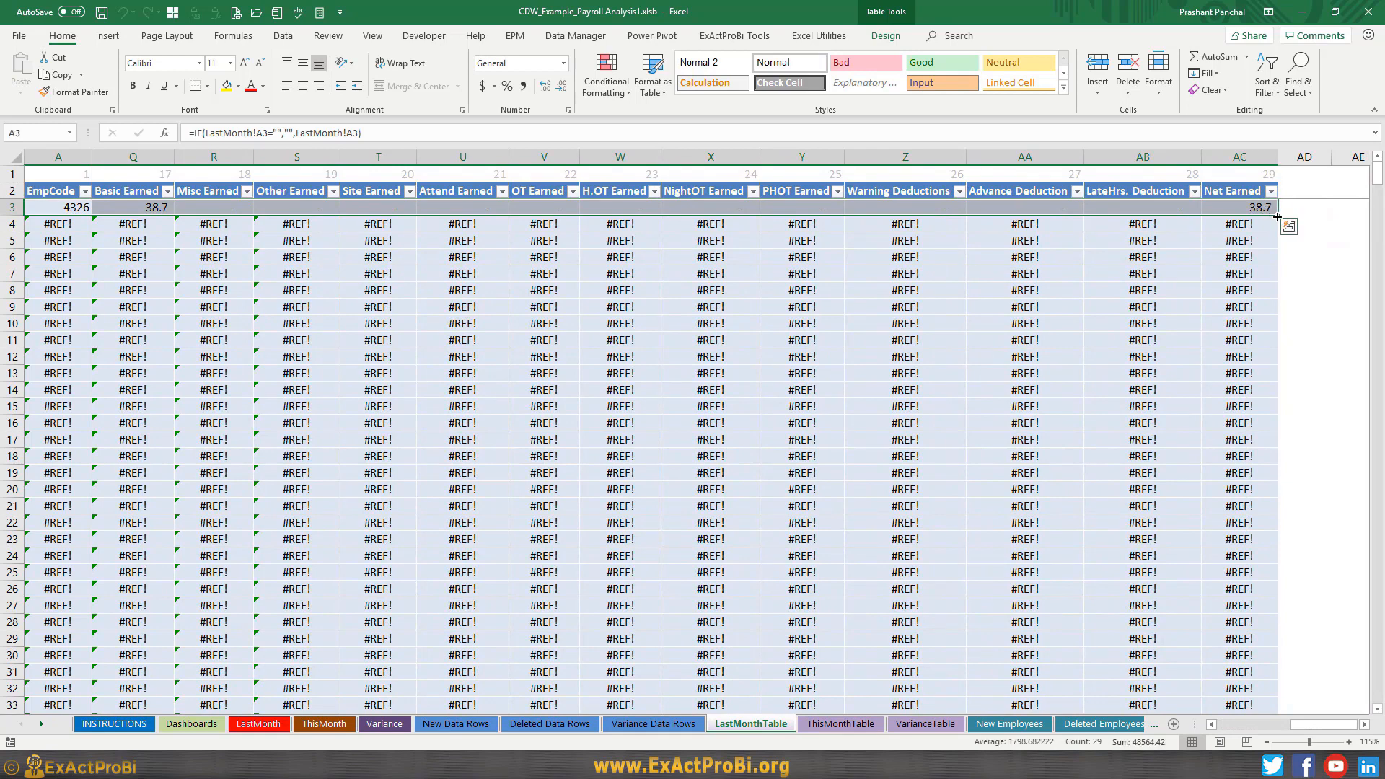
pyautogui.doubleClick(1280, 216)
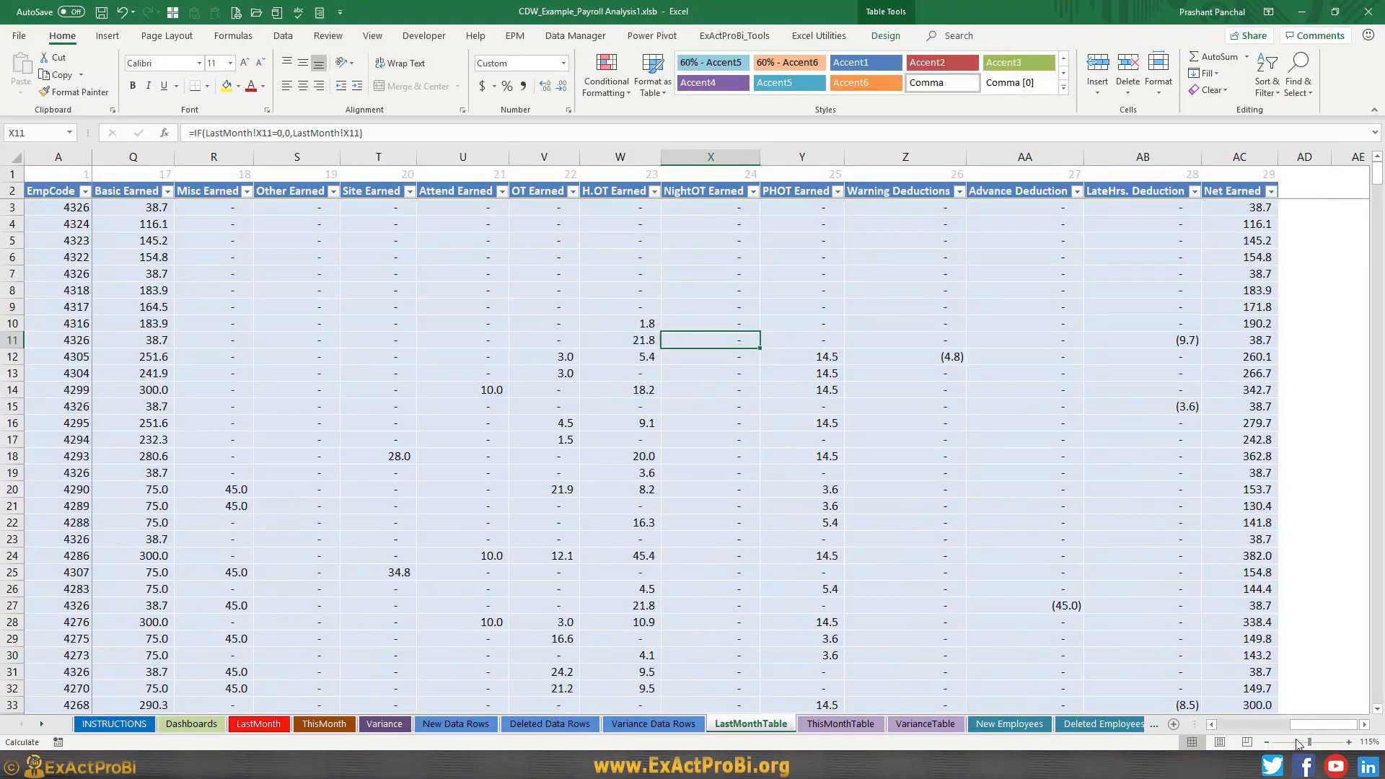
# - Review the refilled LastMonthTable records from the first columns down to the total row's EmpCode count
pyautogui.moveTo(1305, 727); pyautogui.dragTo(1075, 724)
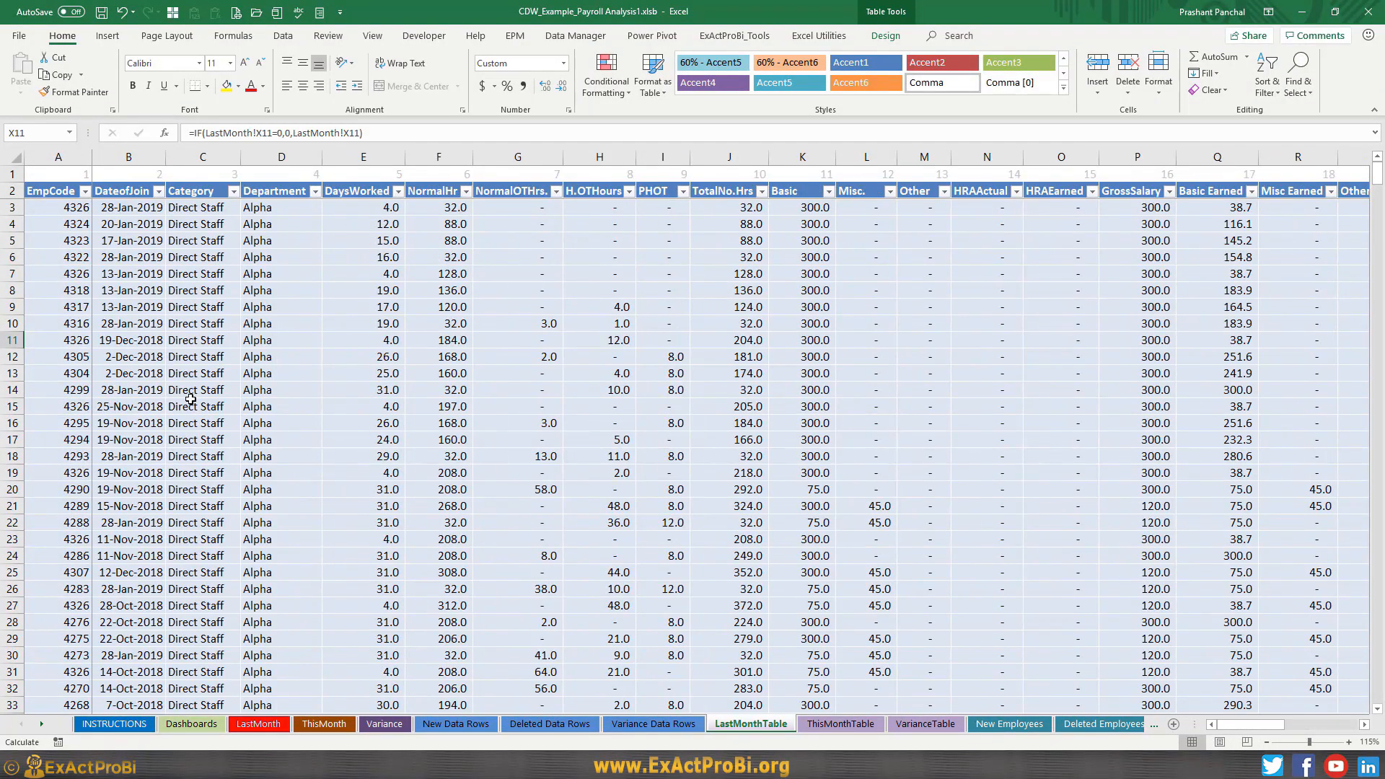
pyautogui.click(191, 401)
pyautogui.scroll(-1, 108, 408)
pyautogui.scroll(-8, 108, 408)
pyautogui.click(74, 423)
pyautogui.hotkey('ctrl', 'Down')
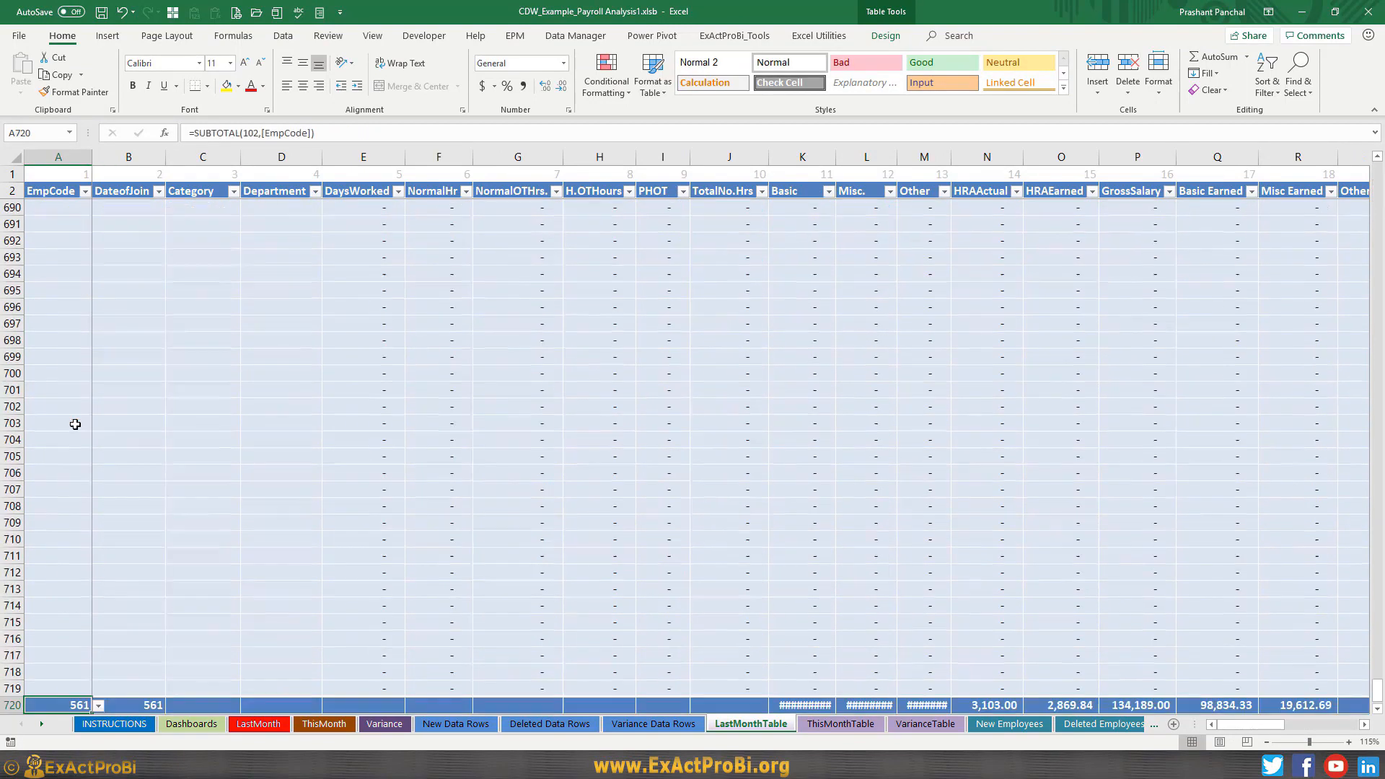
pyautogui.click(187, 496)
pyautogui.click(72, 706)
# - Fill the row 3 formulas of ThisMonthTable, from EmpCode to Net Earned, down through the whole table
pyautogui.click(840, 723)
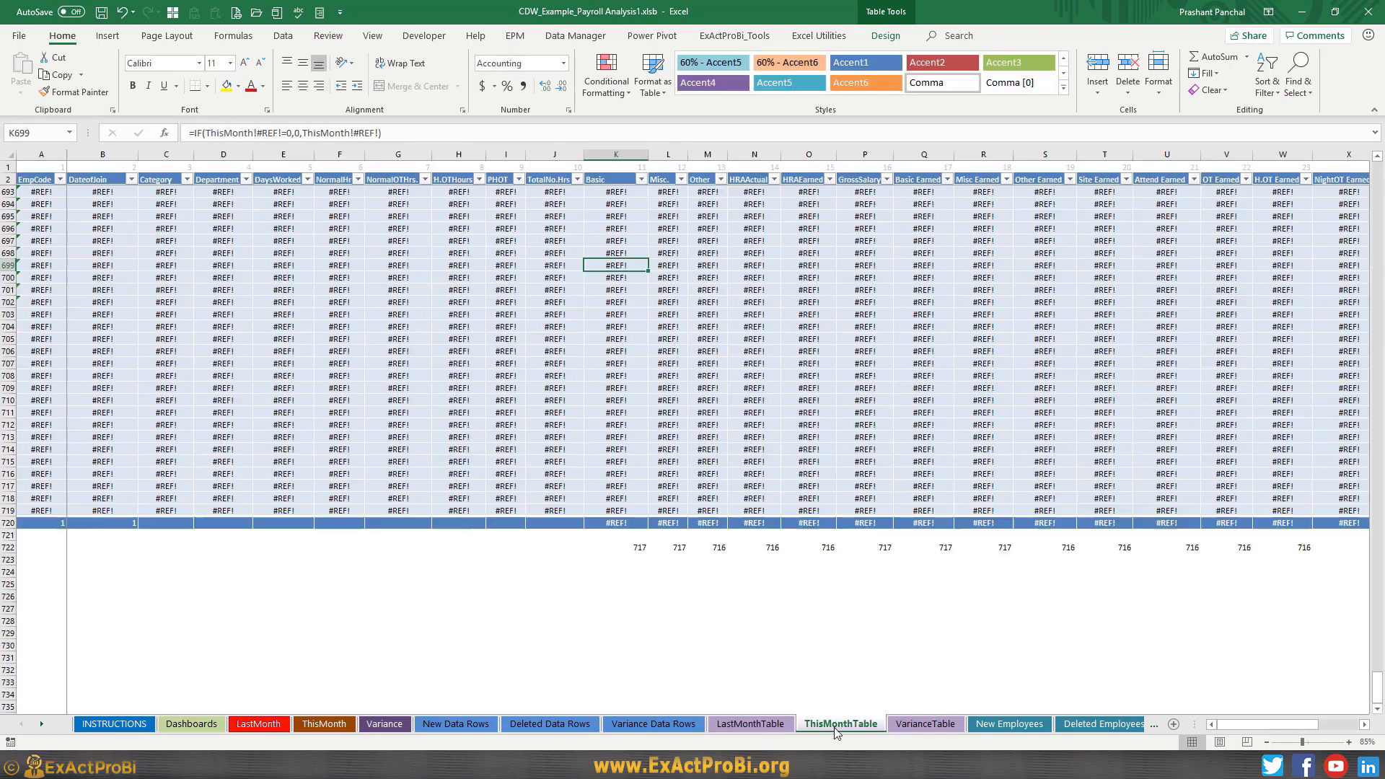
pyautogui.scroll(6, 312, 310)
pyautogui.click(36, 198)
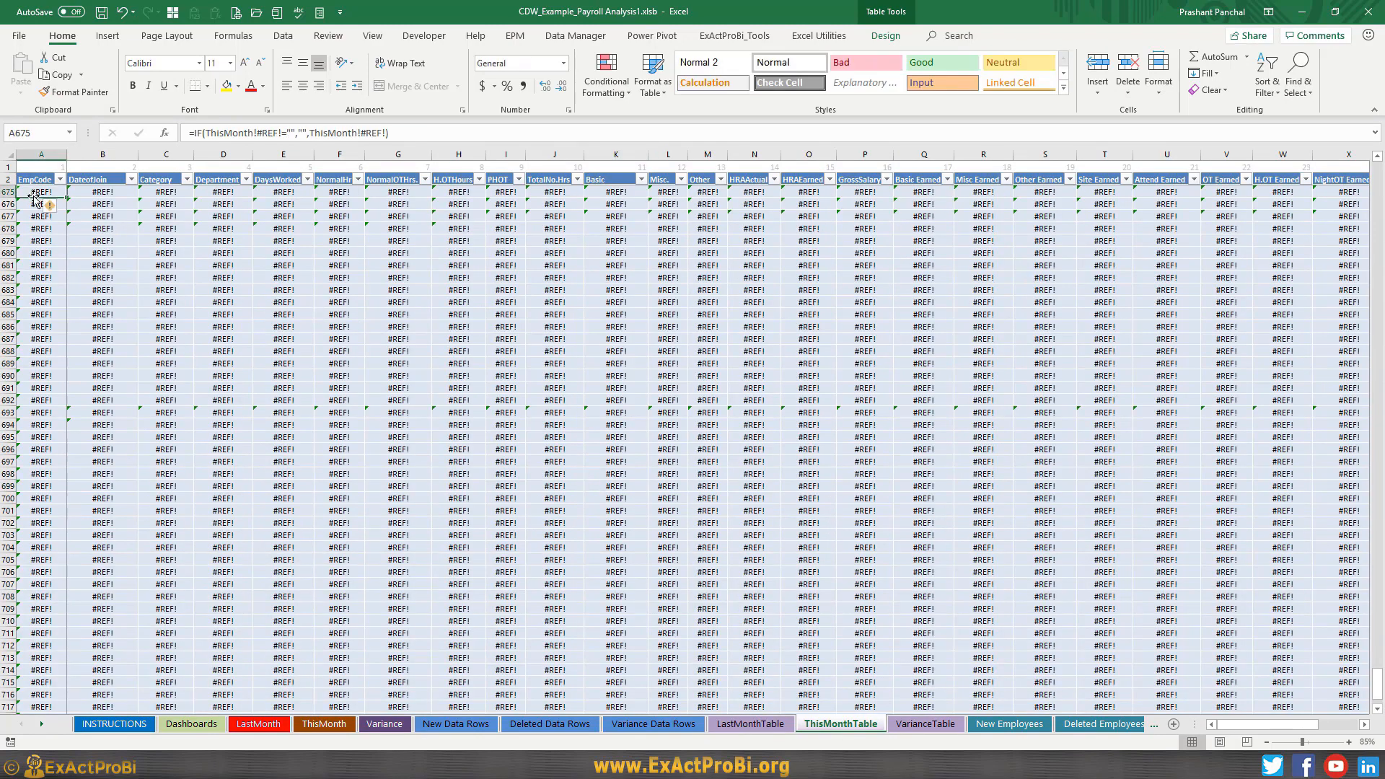
pyautogui.hotkey('ctrl', 'Up')
pyautogui.press('Down')
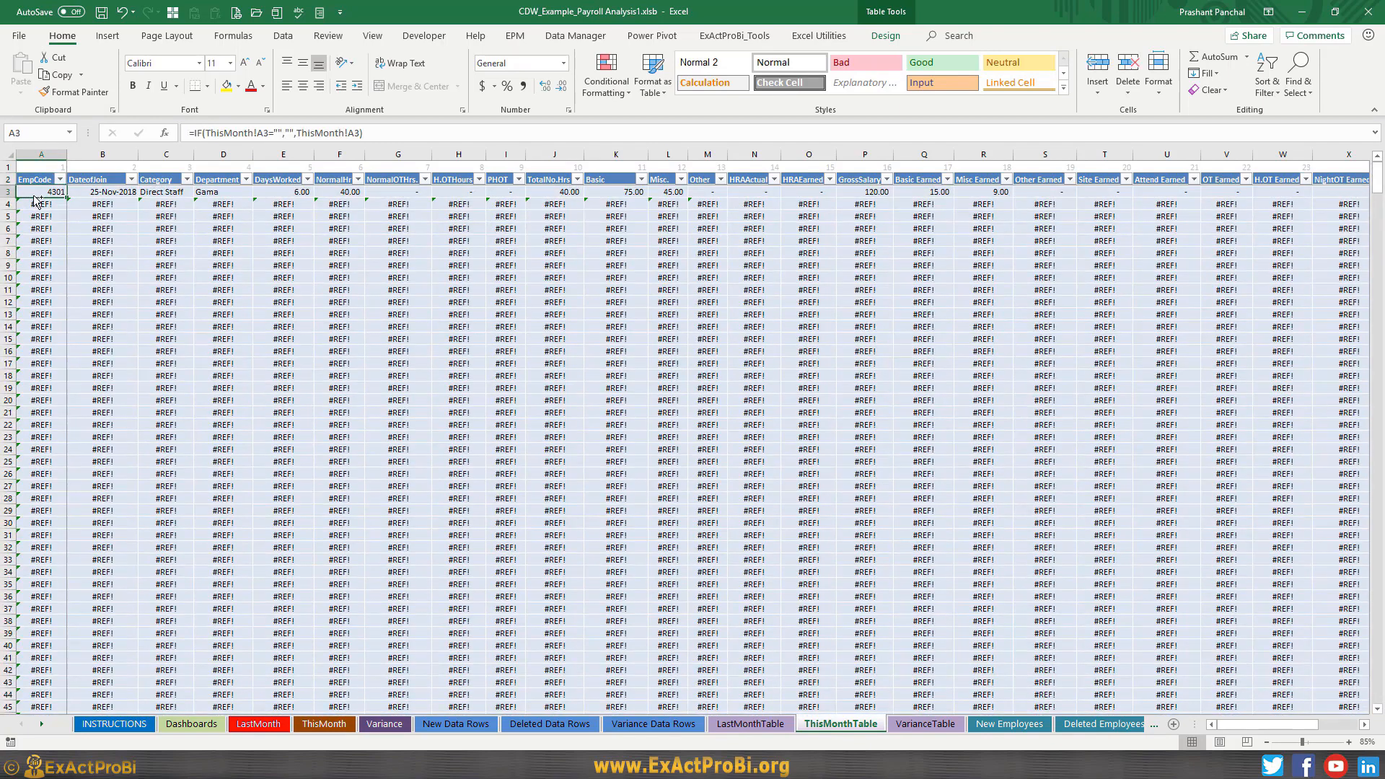
pyautogui.click(20, 193)
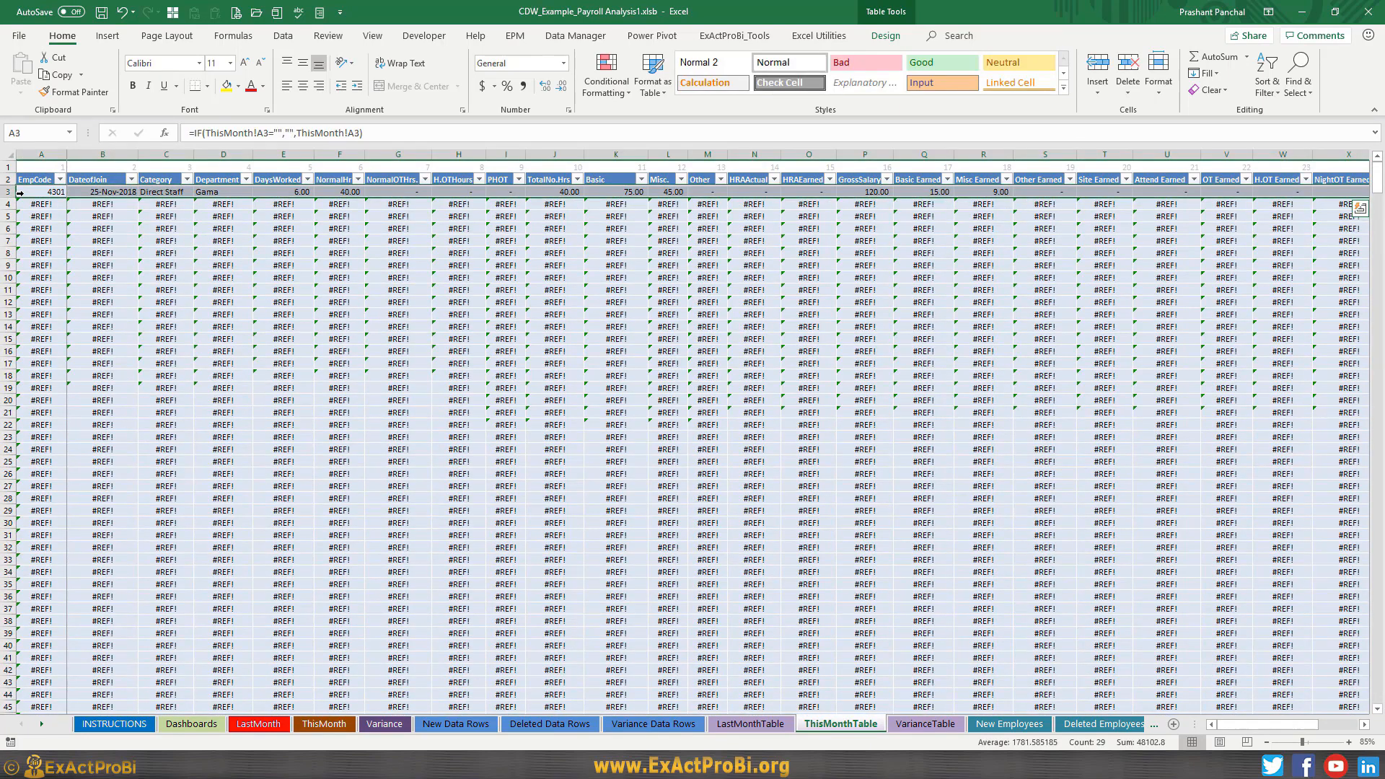
pyautogui.press('Left')
pyautogui.press('Down')
pyautogui.press('Up')
pyautogui.hotkey('ctrl', 'shift', 'Right')
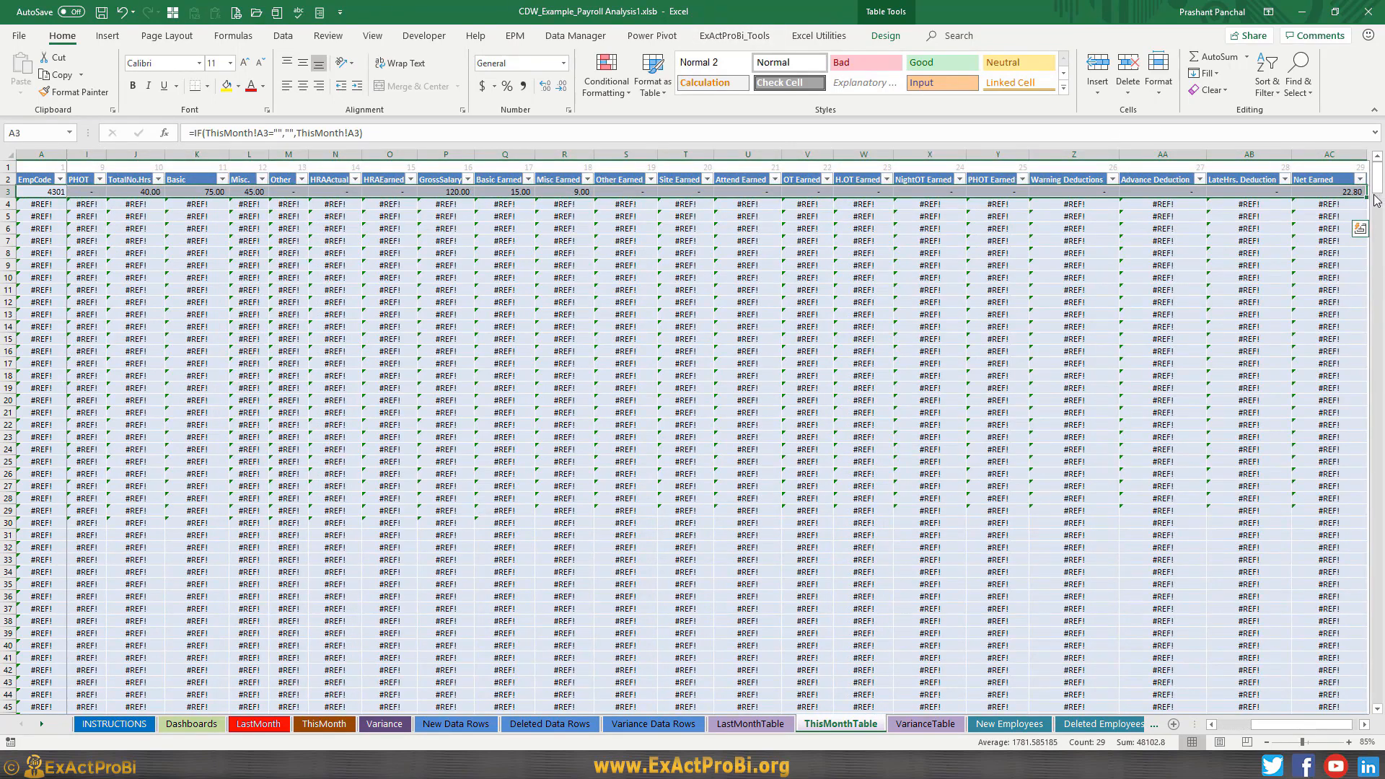
pyautogui.doubleClick(1368, 198)
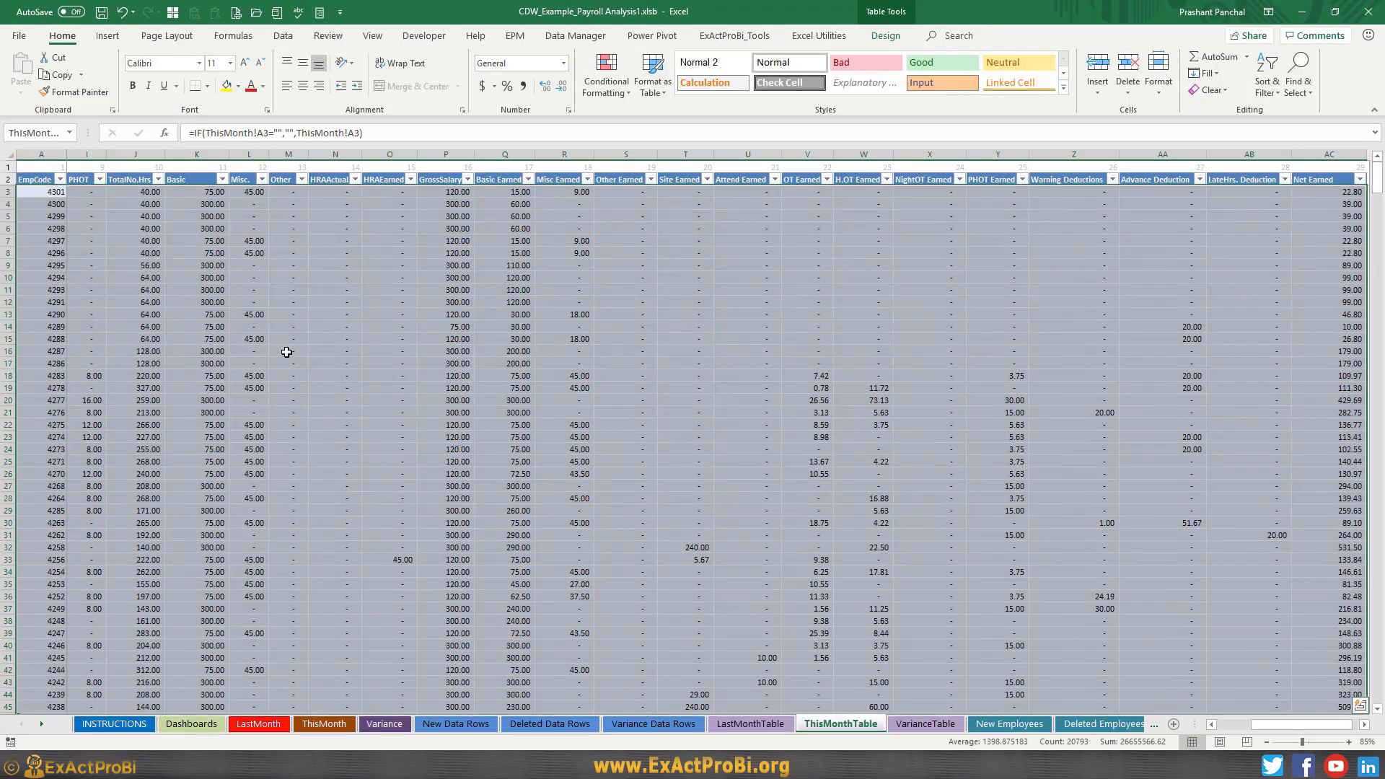
pyautogui.click(287, 351)
pyautogui.moveTo(1254, 730); pyautogui.dragTo(1011, 726)
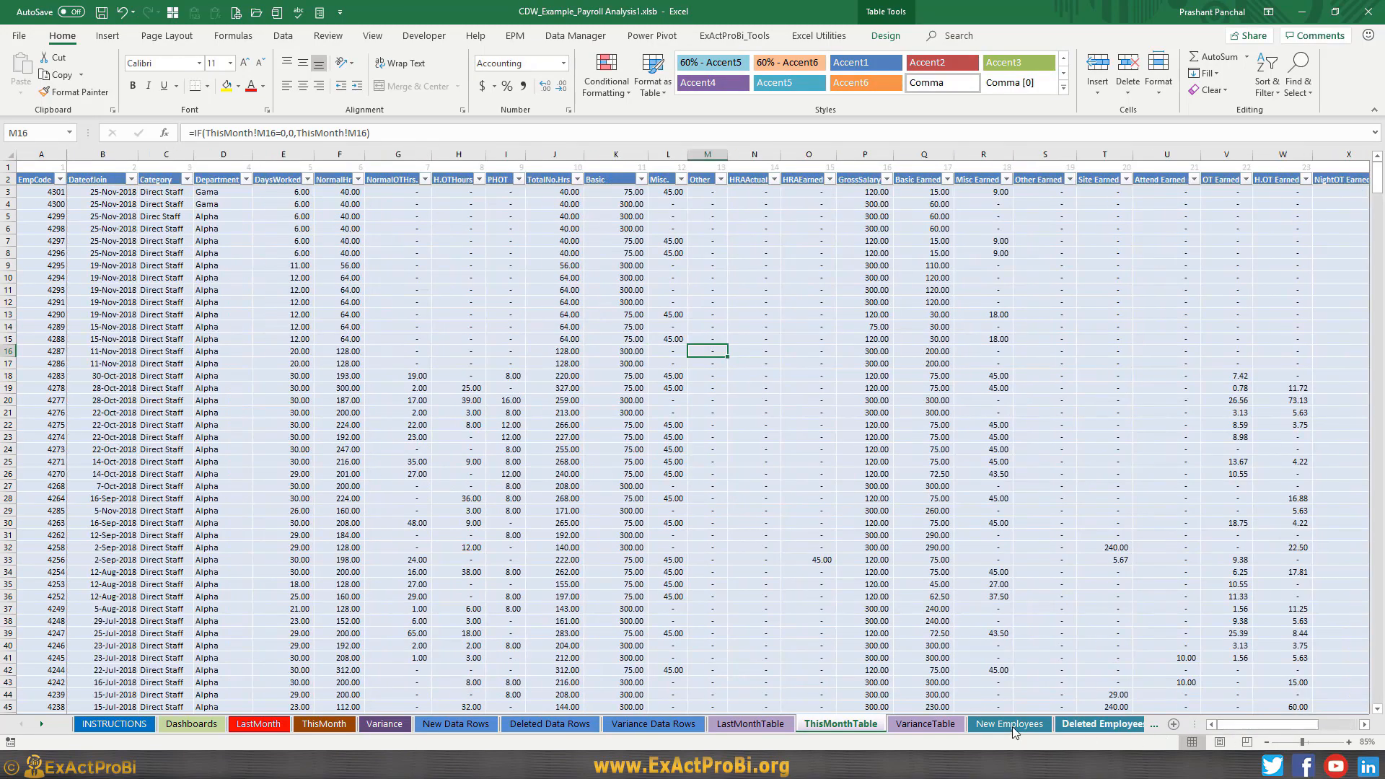
# - Fill the row 3 formulas of VarianceTable, from EmpCode to Net Earned, down through the whole table
pyautogui.click(937, 725)
pyautogui.scroll(6, 253, 311)
pyautogui.click(43, 261)
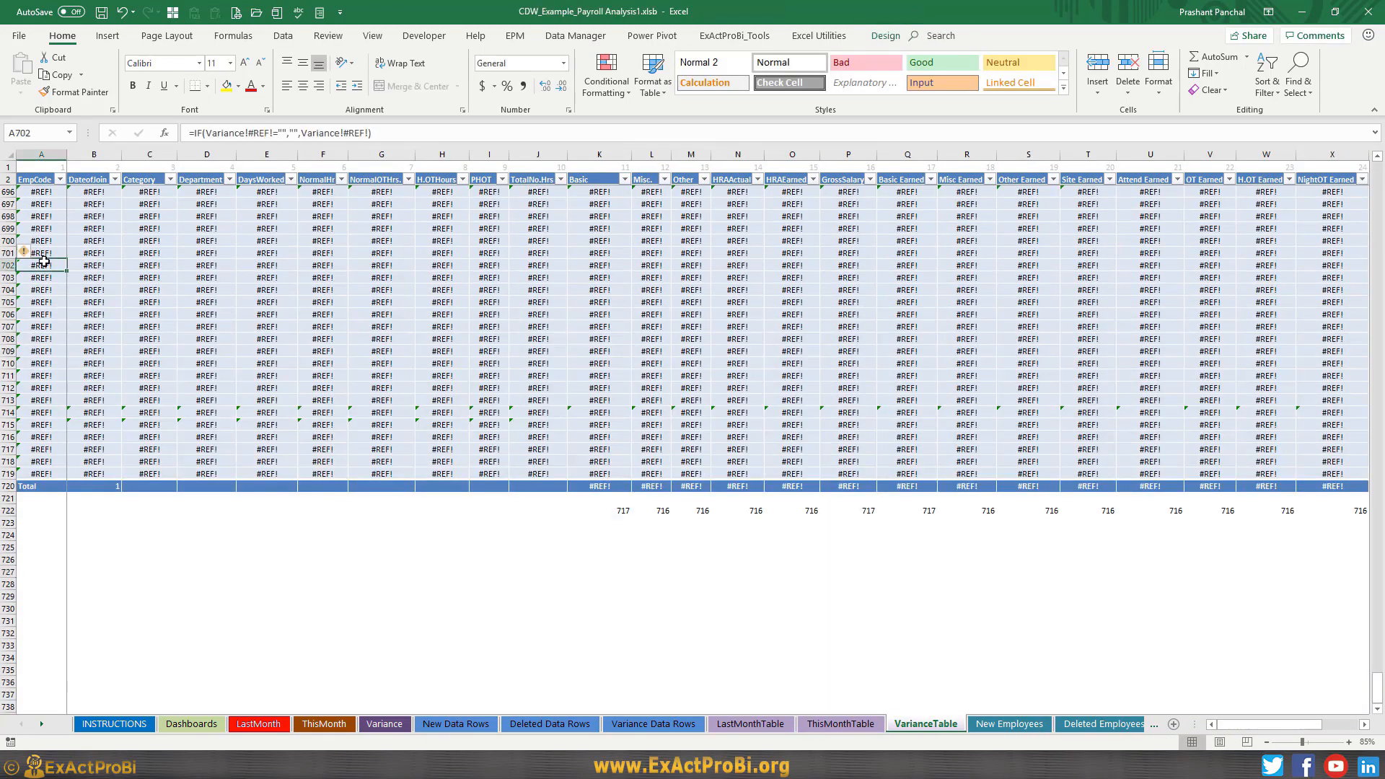
pyautogui.hotkey('ctrl', 'Up')
pyautogui.press('Down')
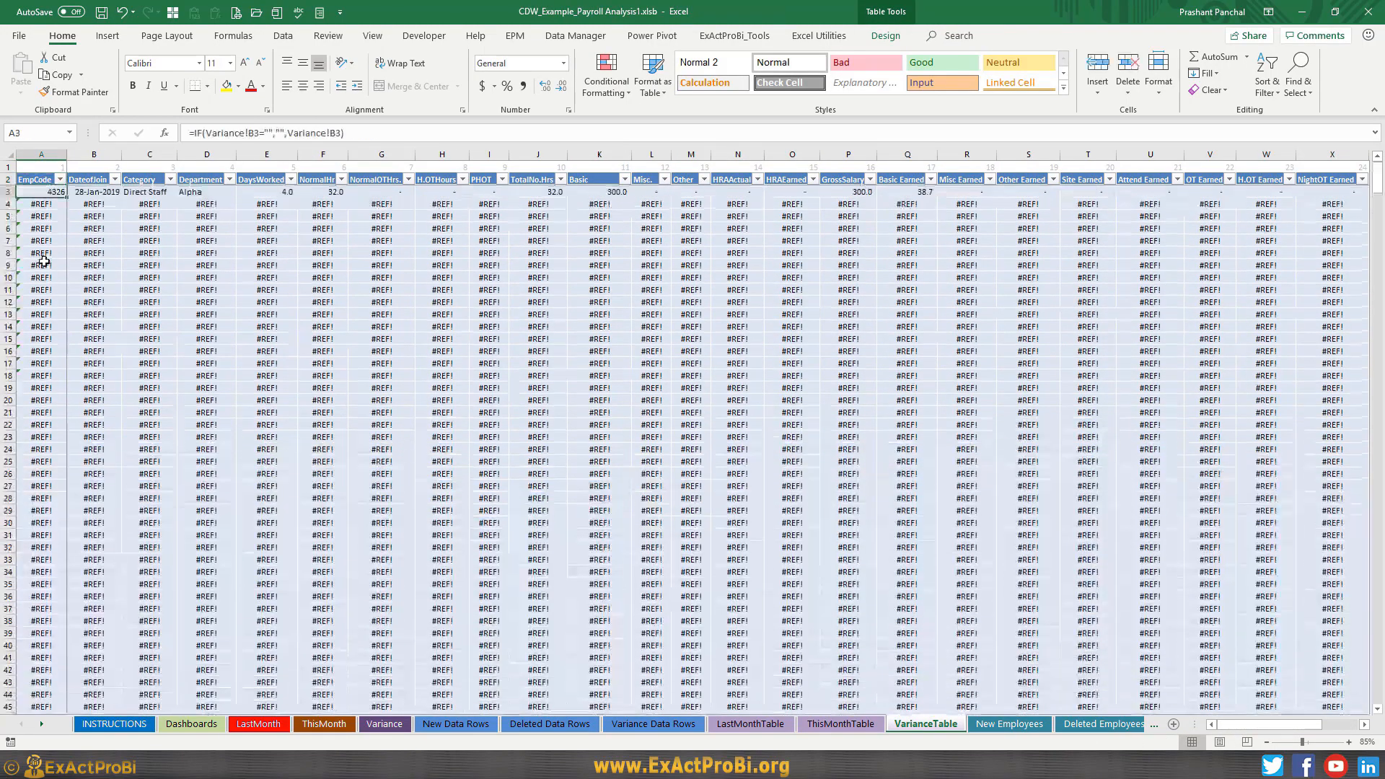
pyautogui.hotkey('ctrl', 'shift', 'Right')
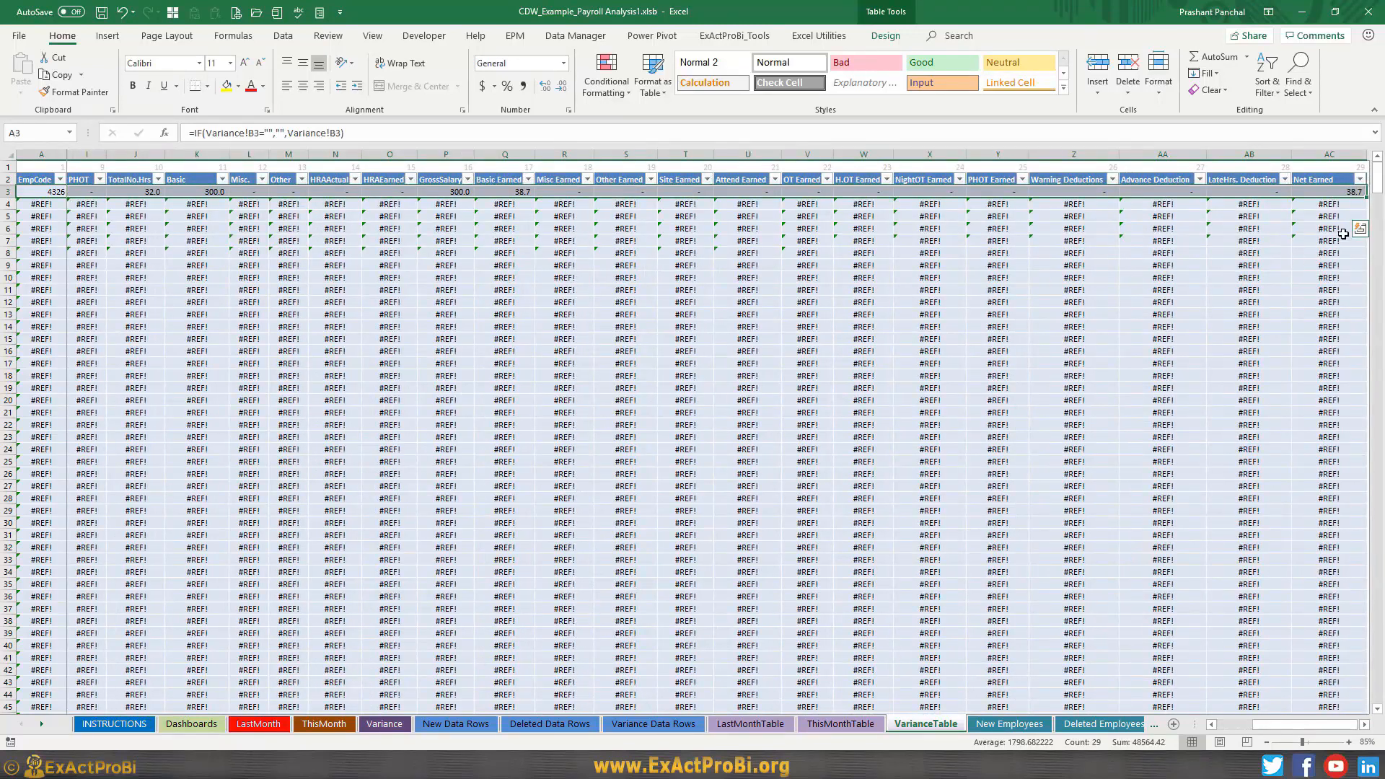
pyautogui.doubleClick(1368, 199)
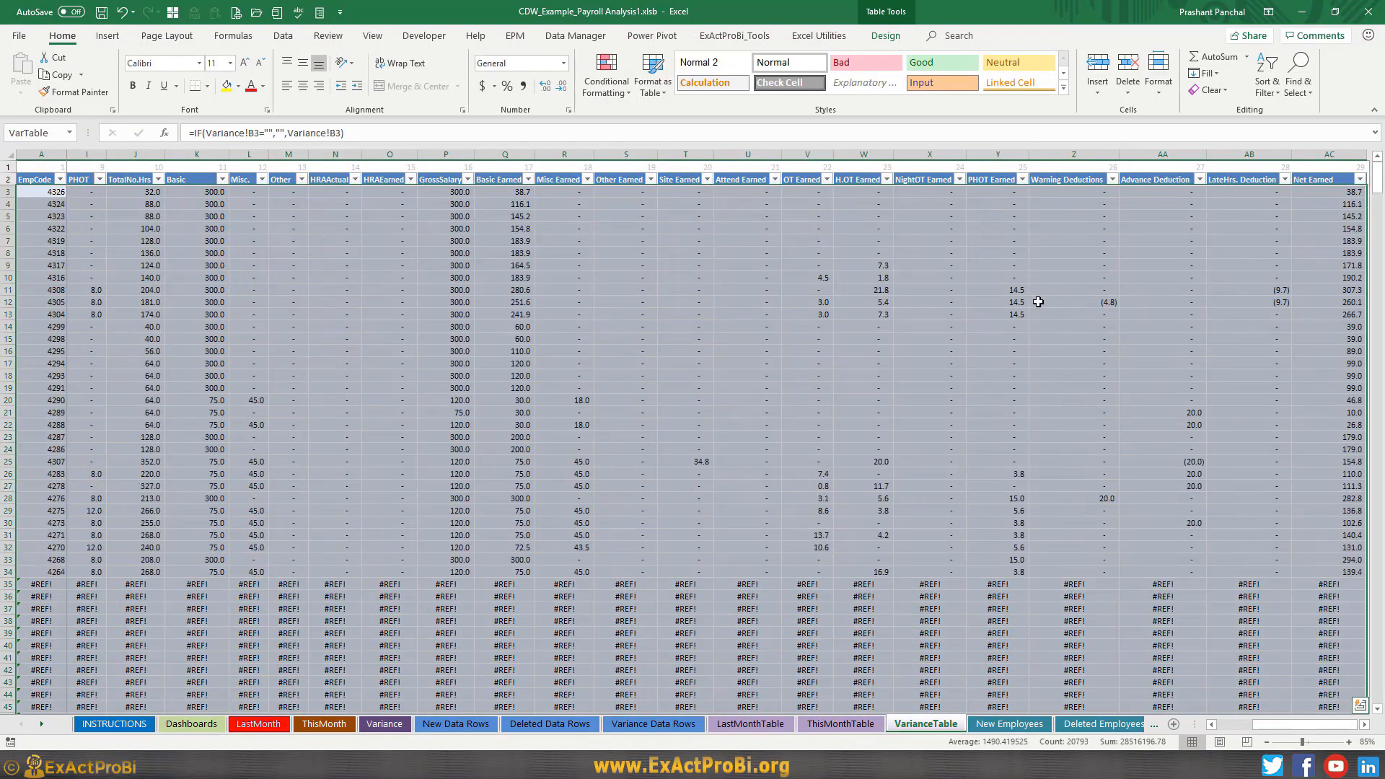
# - Check the records and formulas on New Employees, and look through Deleted Employees down to its total row
pyautogui.click(1010, 724)
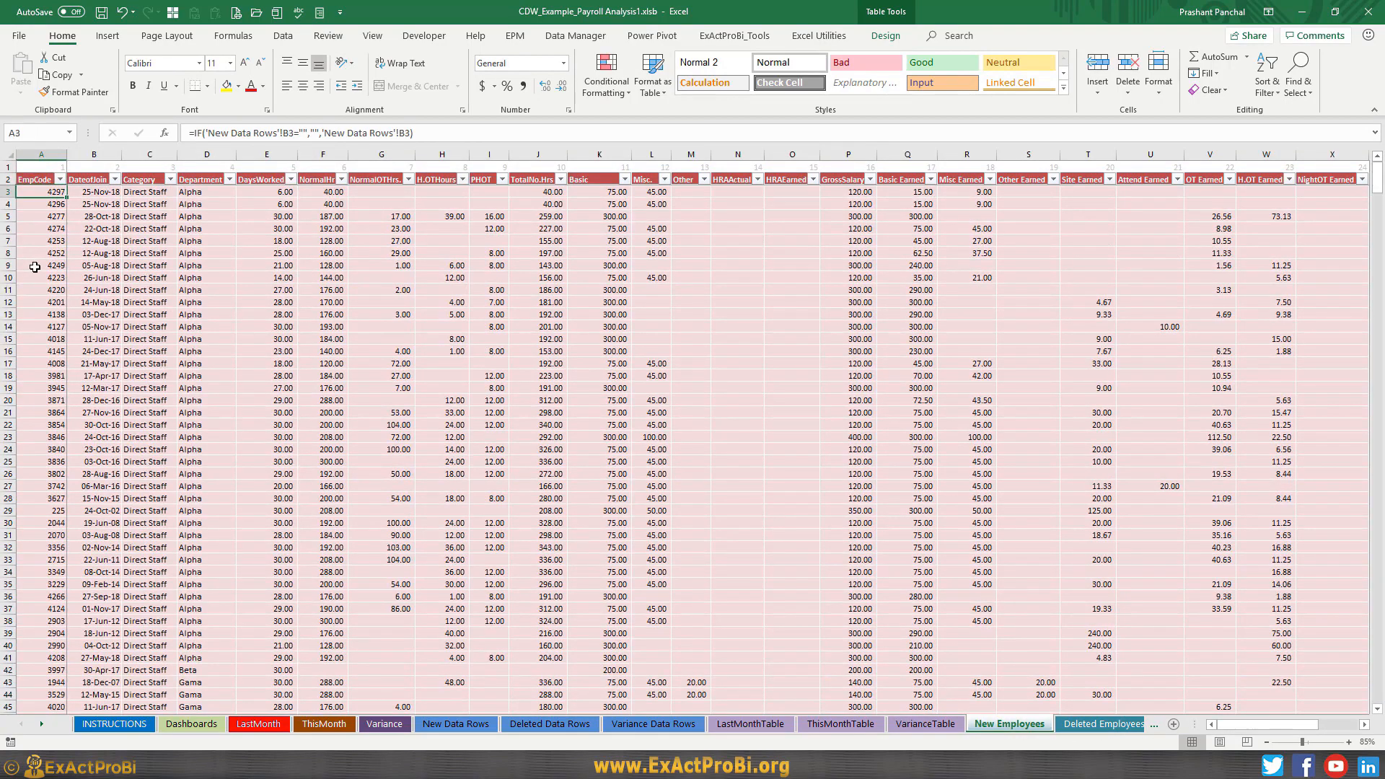
pyautogui.click(87, 301)
pyautogui.click(202, 301)
pyautogui.click(323, 291)
pyautogui.click(493, 314)
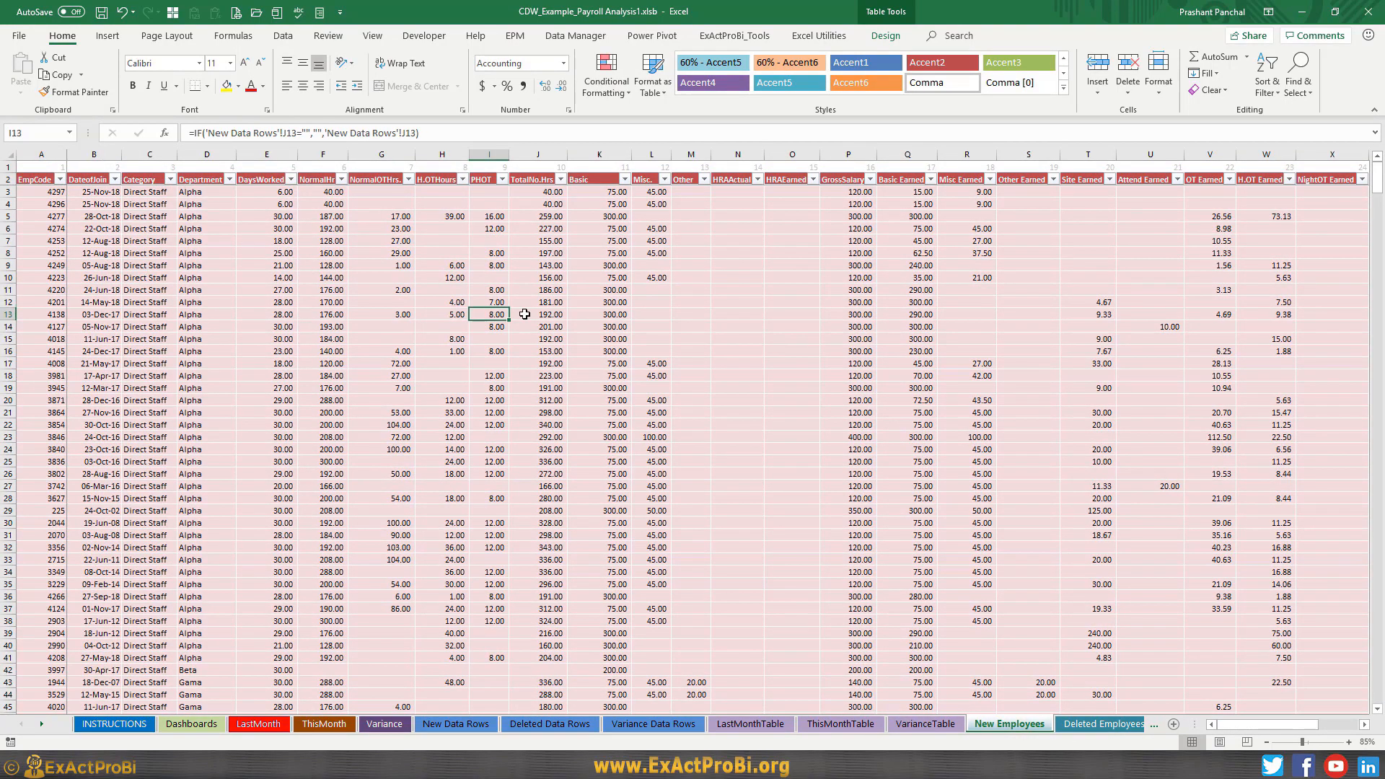
pyautogui.click(537, 313)
pyautogui.click(599, 314)
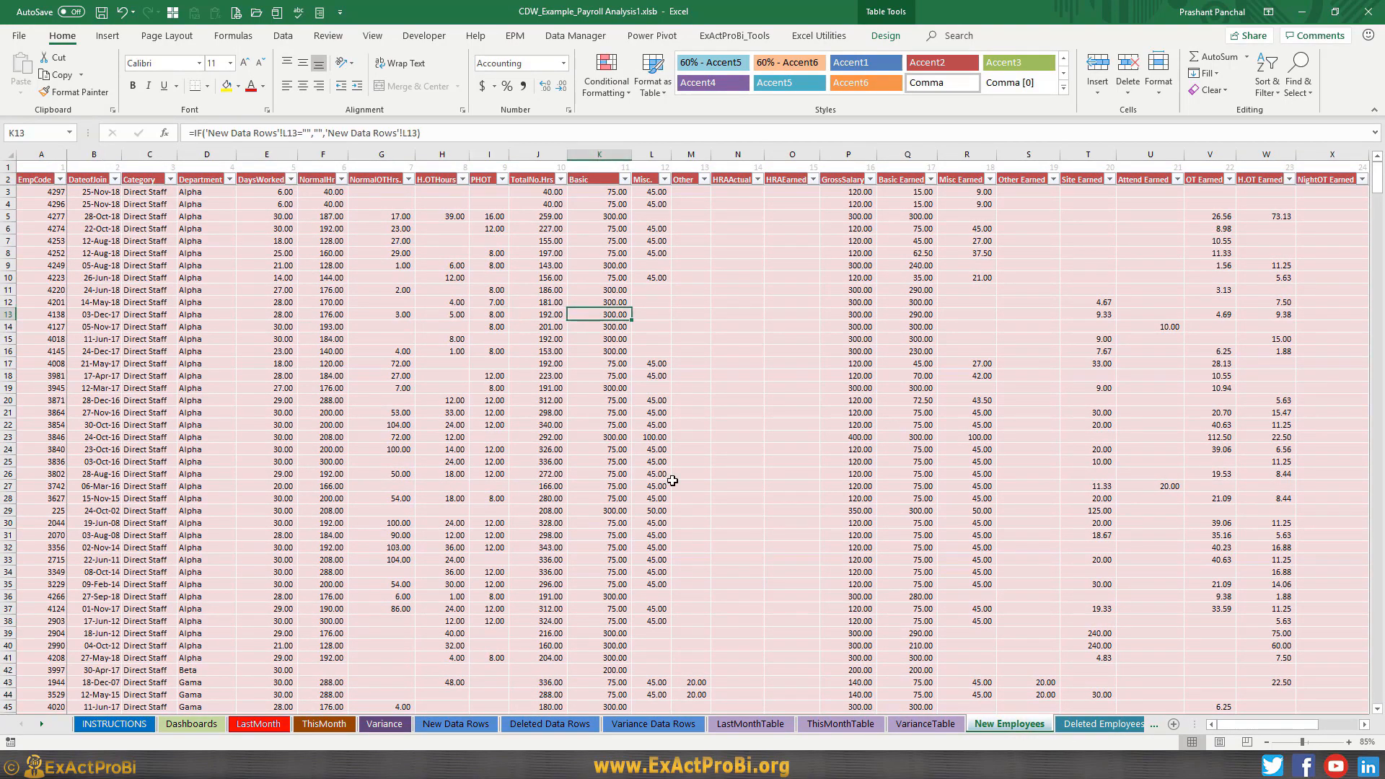
pyautogui.click(1089, 725)
pyautogui.scroll(-12, 199, 440)
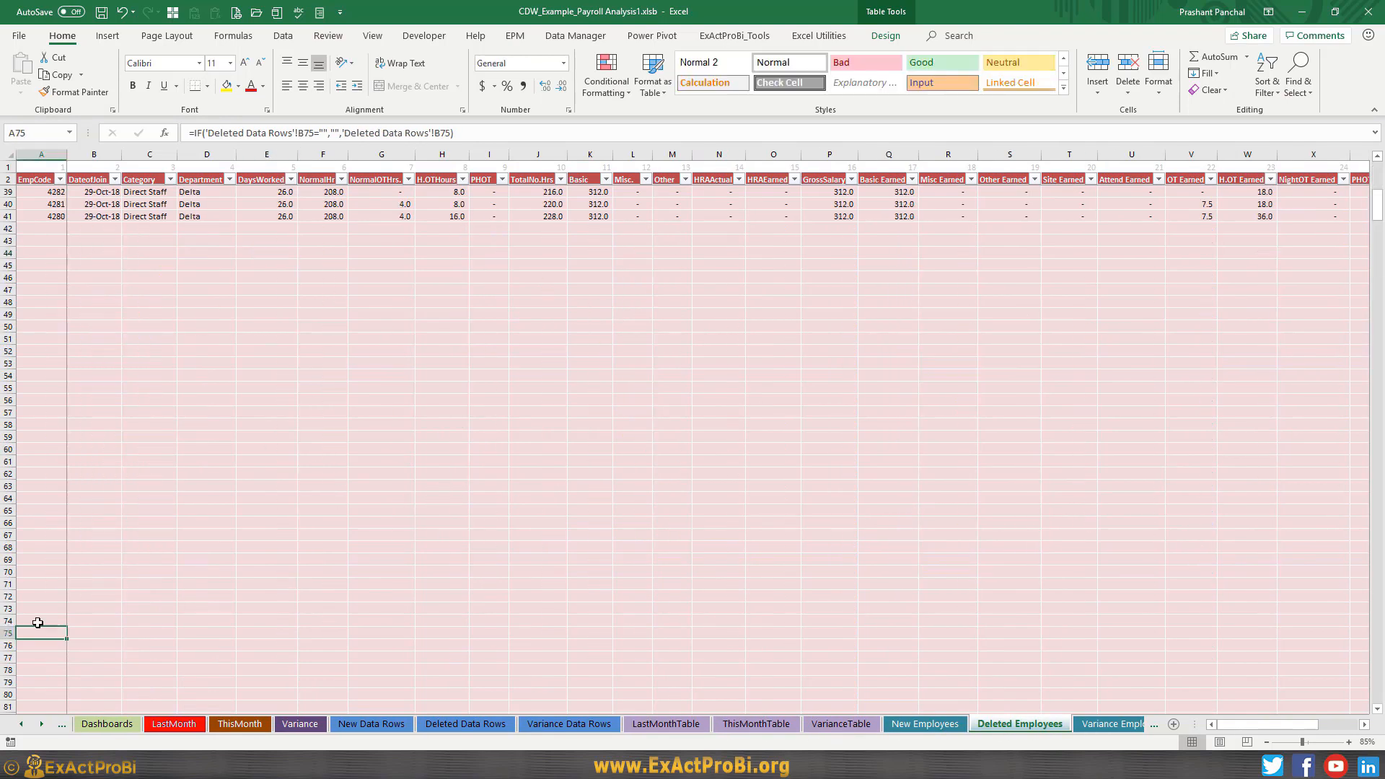
pyautogui.hotkey('ctrl', 'Down')
# - Inspect the Variance Employees table from its first records, including the DaysWorked formula in row 4
pyautogui.click(1108, 724)
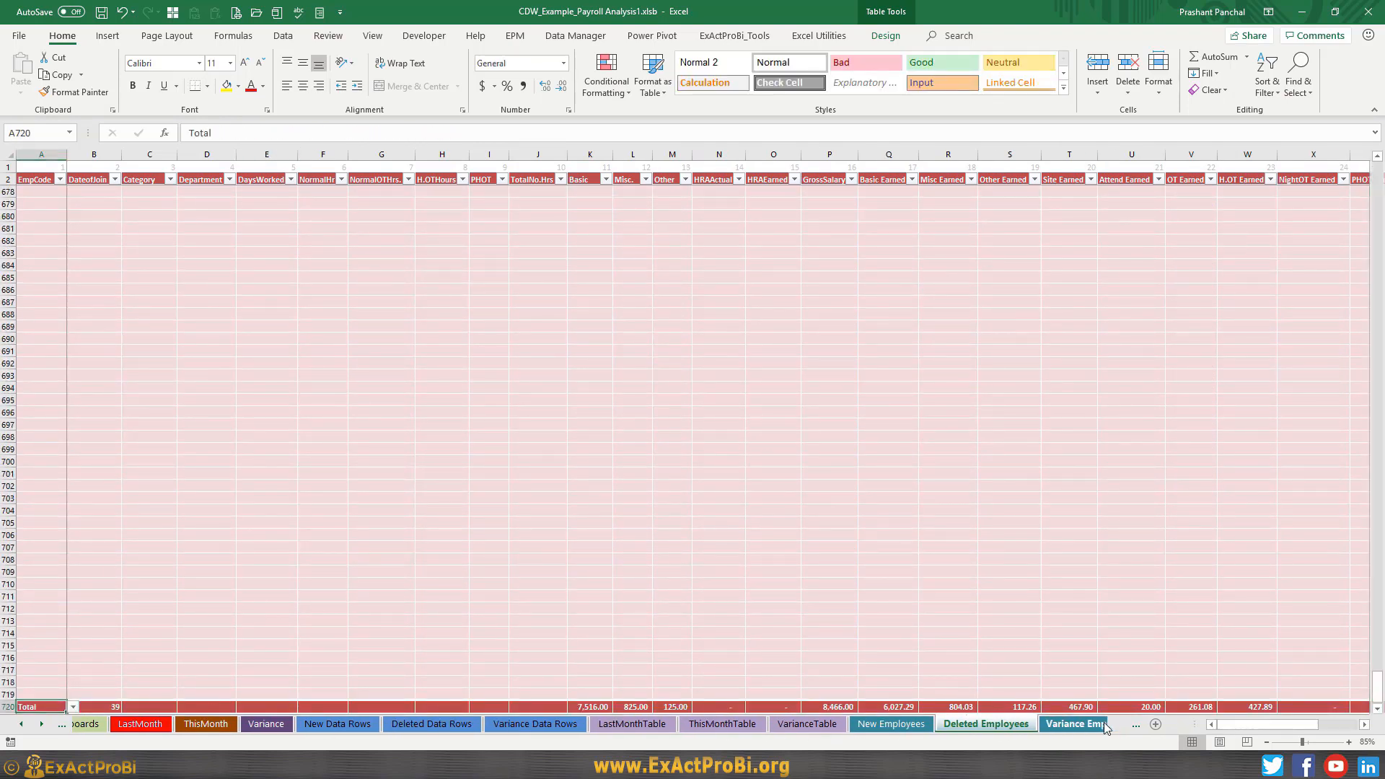
pyautogui.click(183, 360)
pyautogui.hotkey('ctrl', 'Up')
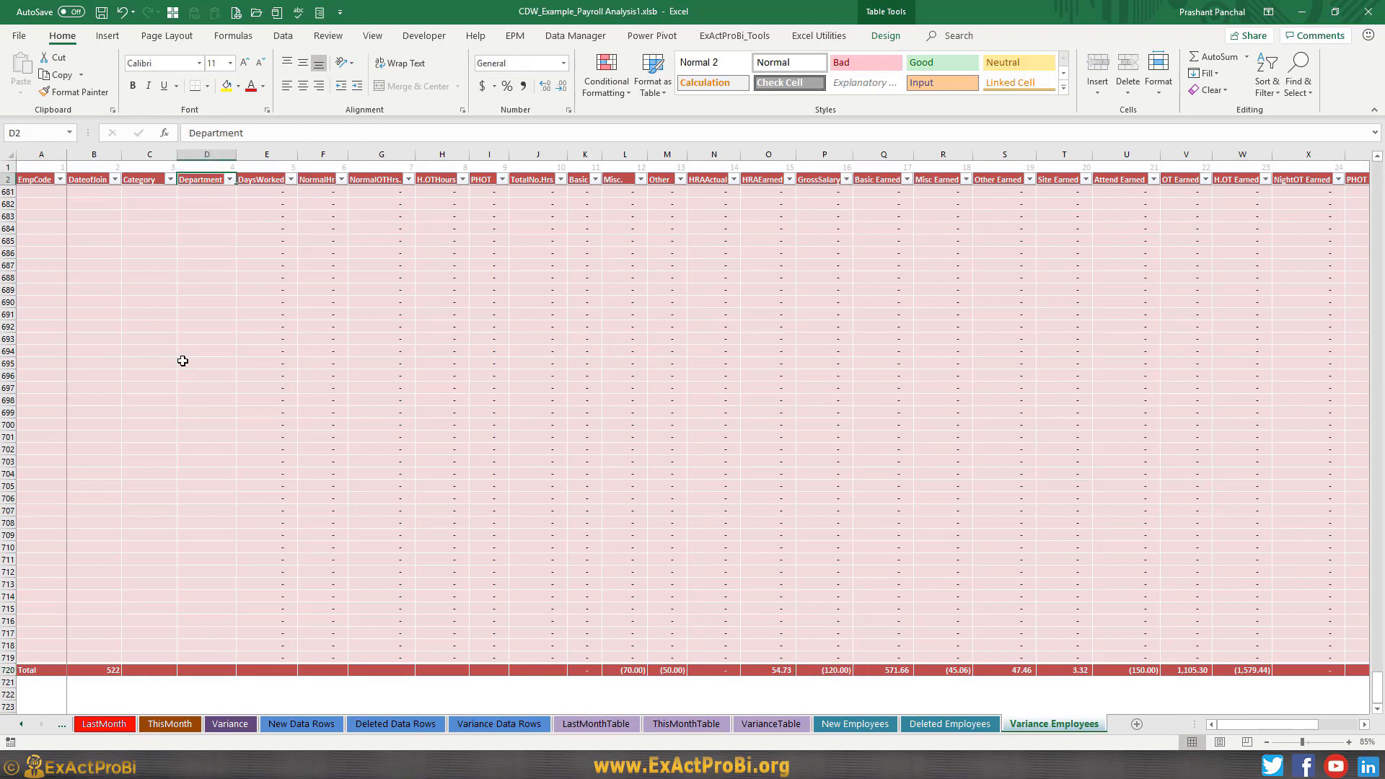
pyautogui.press('Down')
pyautogui.press('Down')
pyautogui.press('Right')
pyautogui.press('Right')
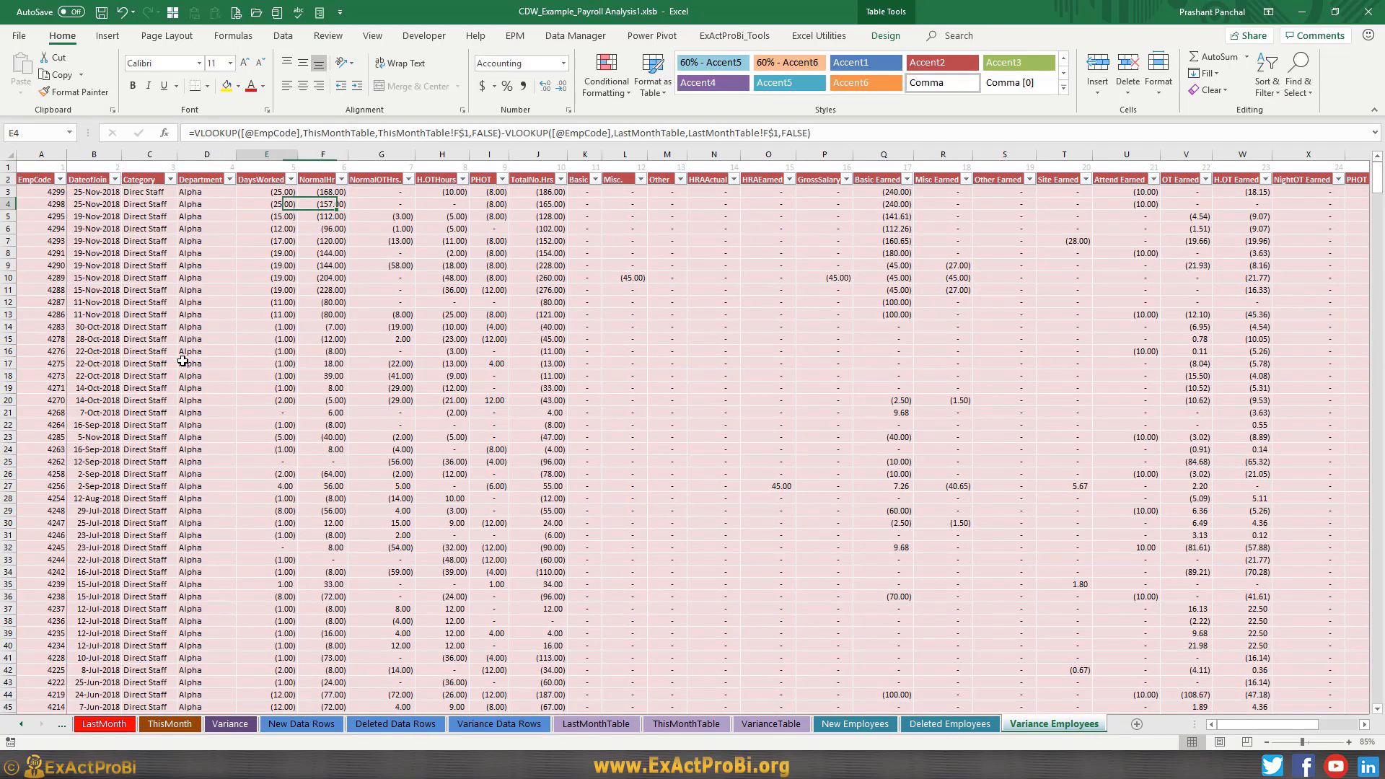
# - Go down the EmpCode column of Variance Employees to the total row and inspect the DateofJoin subtotal formula
pyautogui.press('Left')
pyautogui.press('Left')
pyautogui.press('Left')
pyautogui.press('Left')
pyautogui.press('Up')
pyautogui.press('Left')
pyautogui.hotkey('ctrl', 'shift', 'Down')
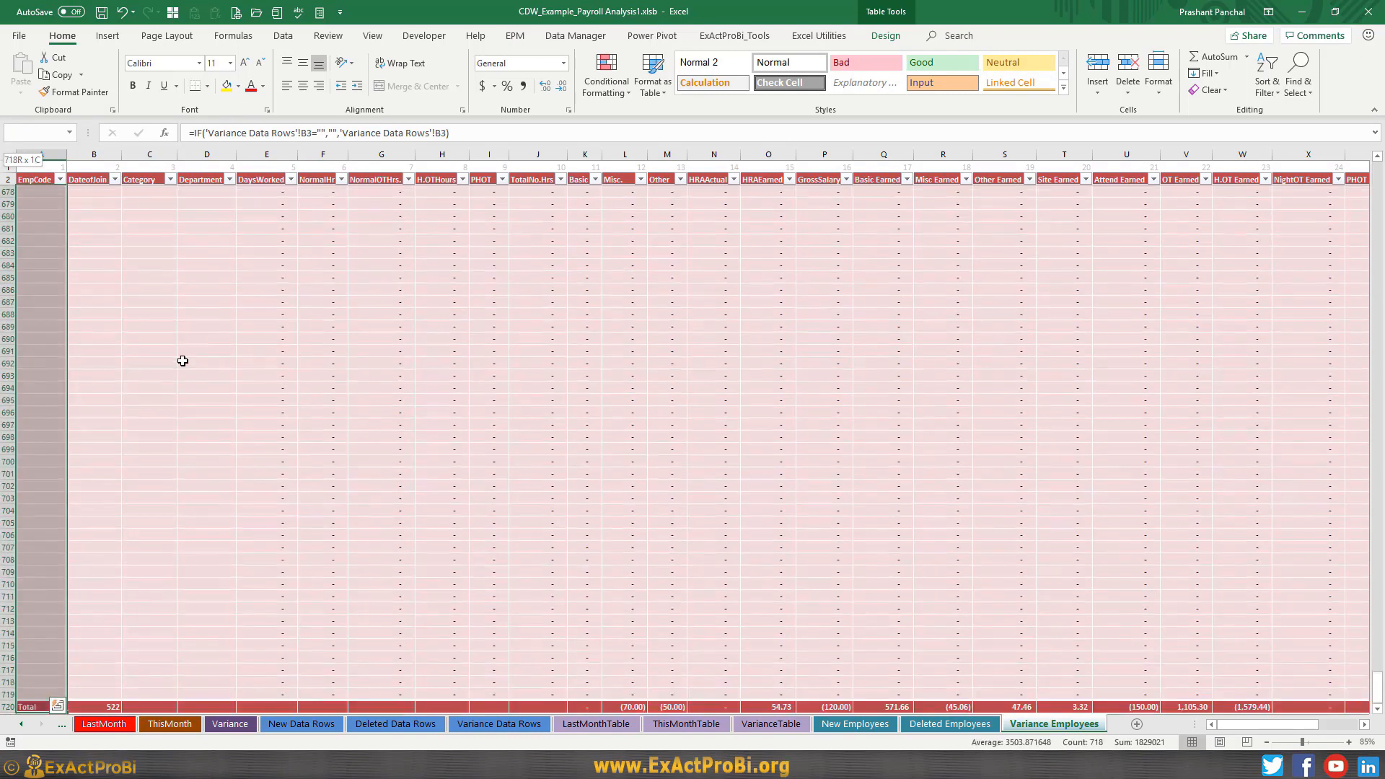
pyautogui.click(107, 706)
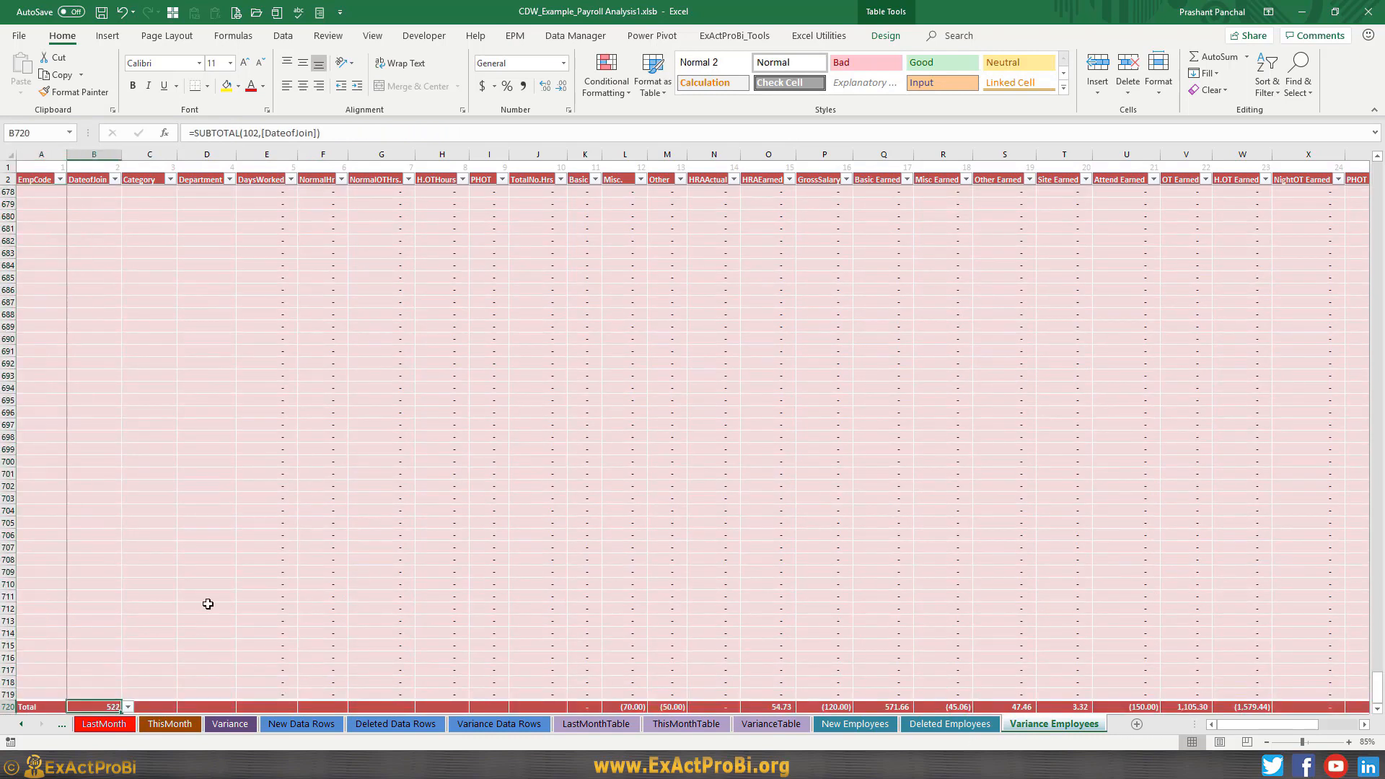
pyautogui.press('F2')
pyautogui.click(98, 494)
pyautogui.press('F2')
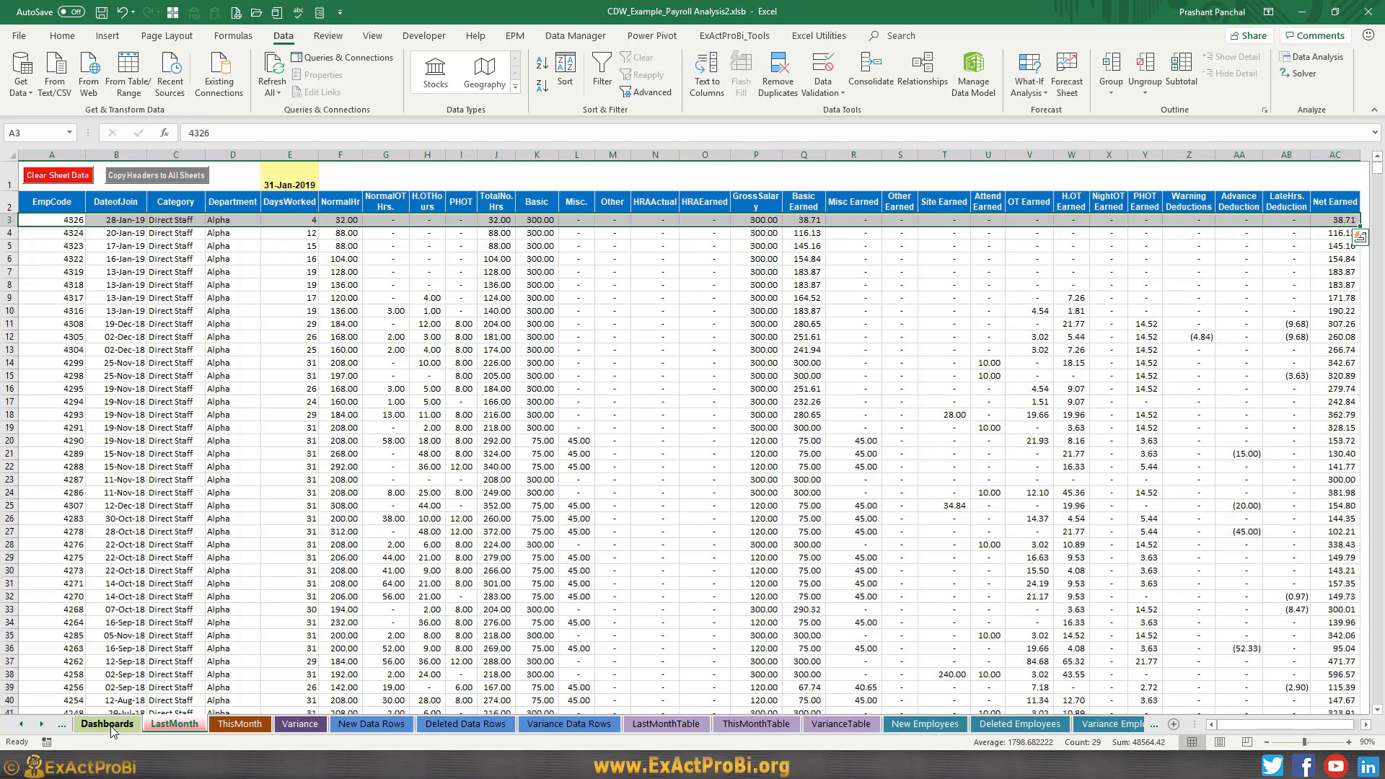
# - On Dashboards, examine the Err Check column S5:S13, the Error Check row 13, and the formula in K2 that evaluates them
pyautogui.click(108, 724)
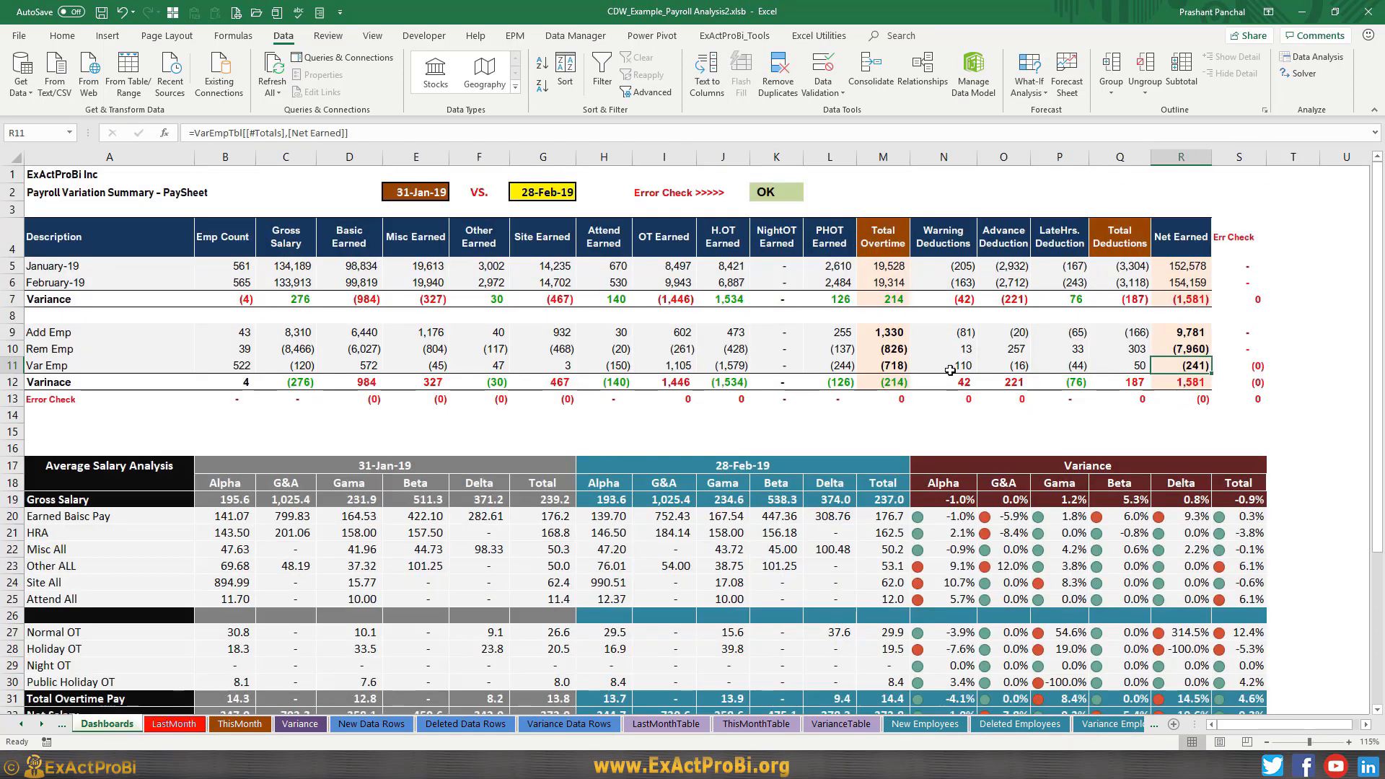
pyautogui.moveTo(1230, 266); pyautogui.dragTo(1259, 399)
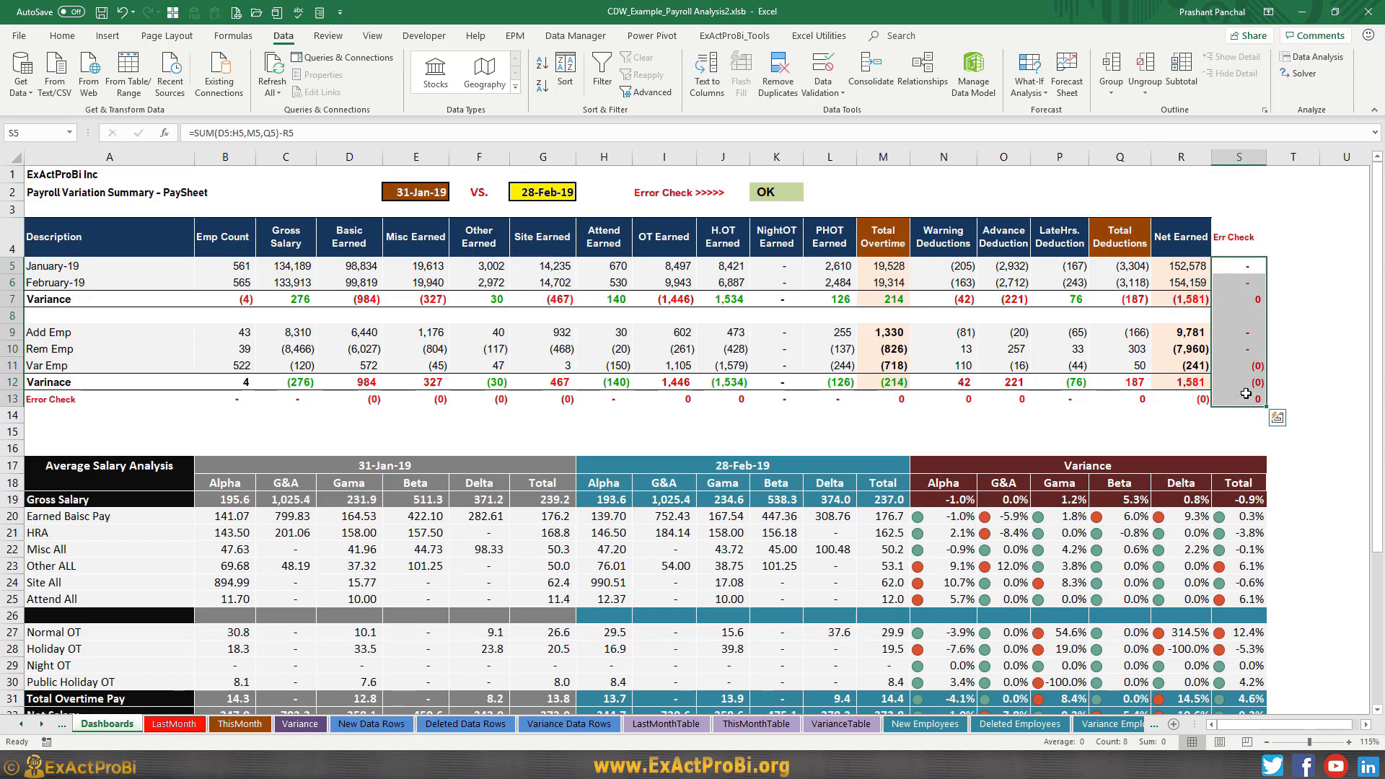
pyautogui.click(776, 192)
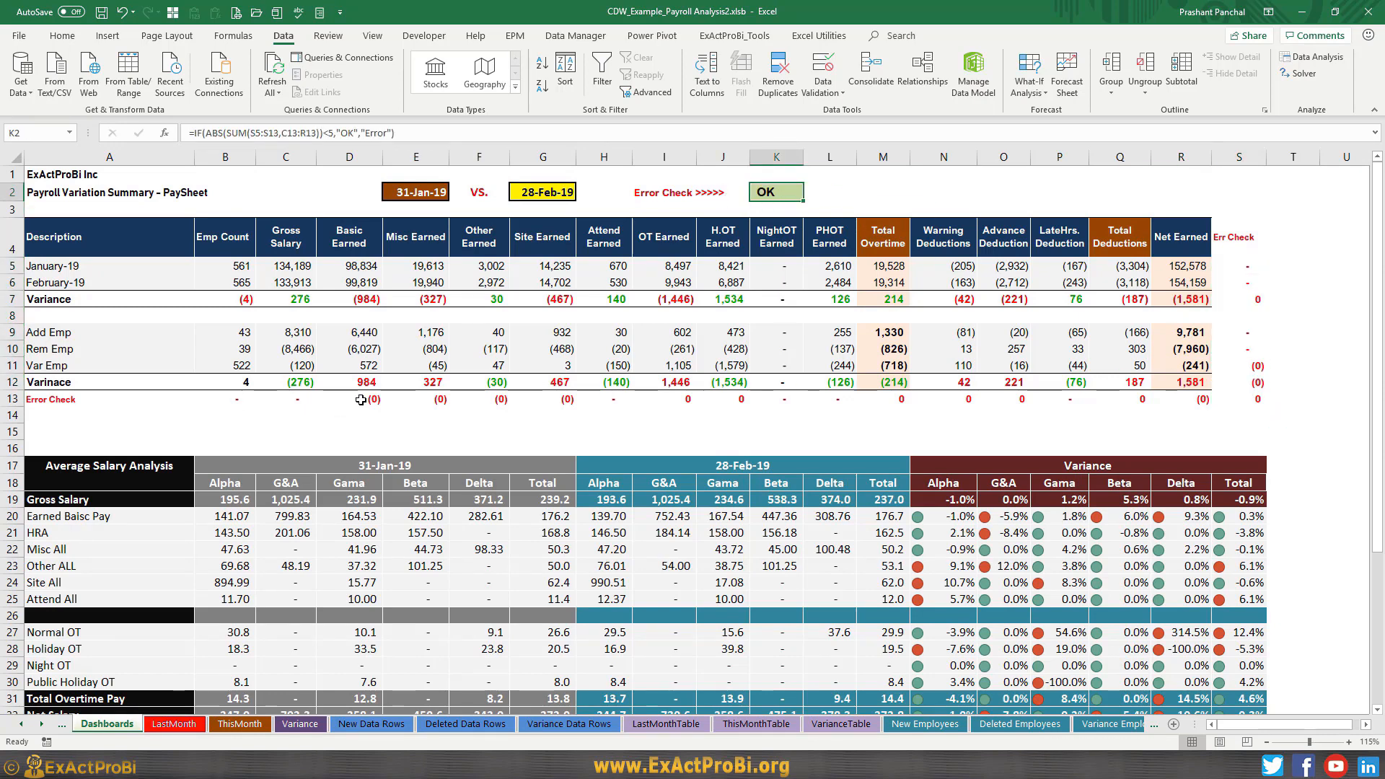
pyautogui.press('F2')
pyautogui.press('Escape')
pyautogui.moveTo(1242, 267); pyautogui.dragTo(1240, 398)
pyautogui.moveTo(235, 396); pyautogui.dragTo(1195, 388)
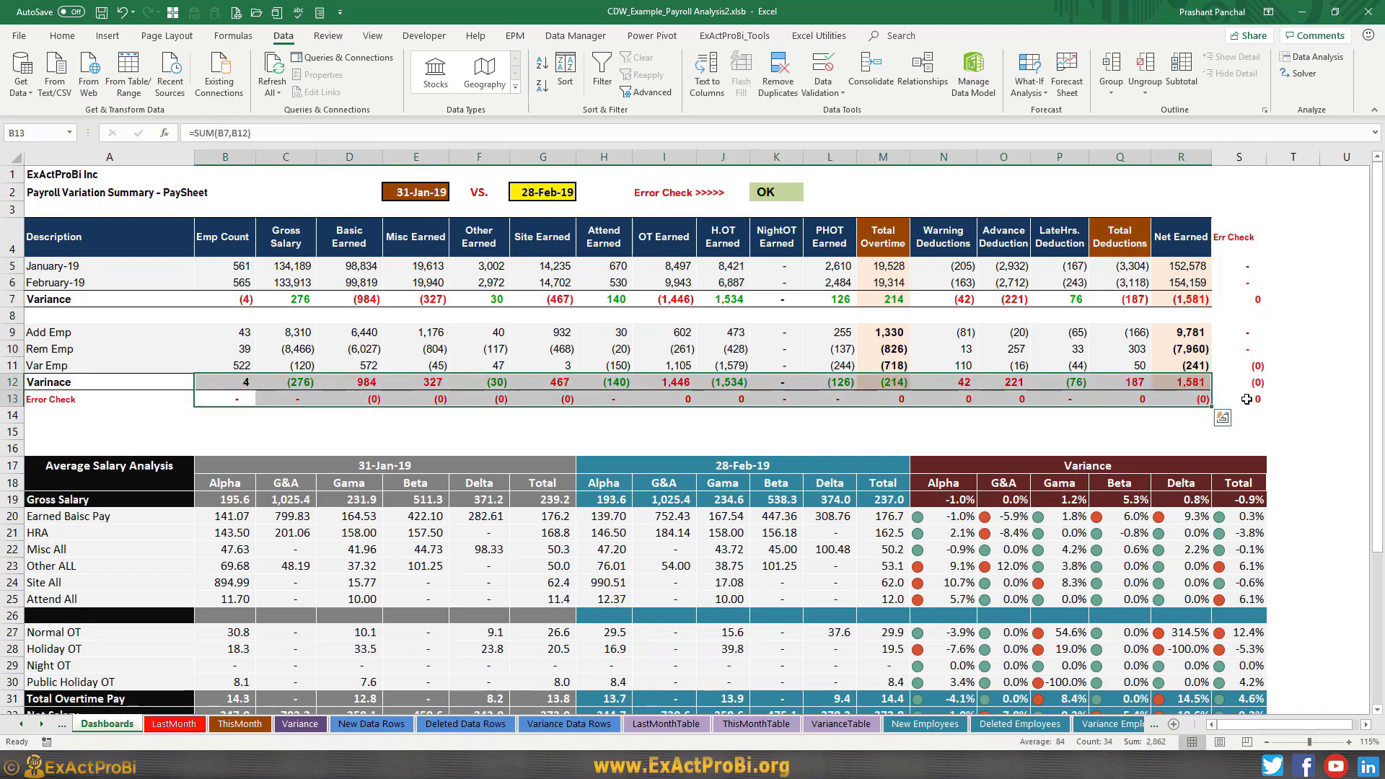
pyautogui.click(1246, 397)
pyautogui.click(773, 192)
pyautogui.press('F2')
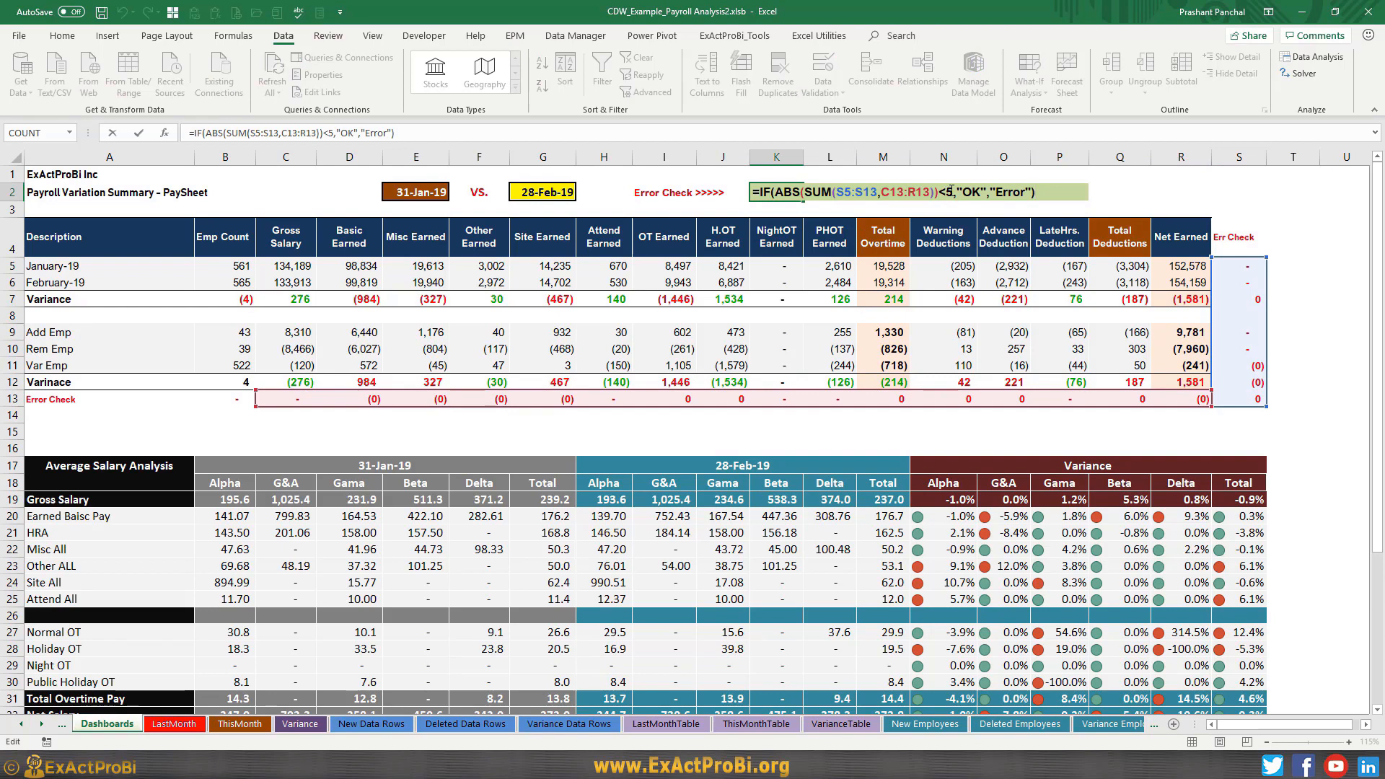
pyautogui.click(936, 193)
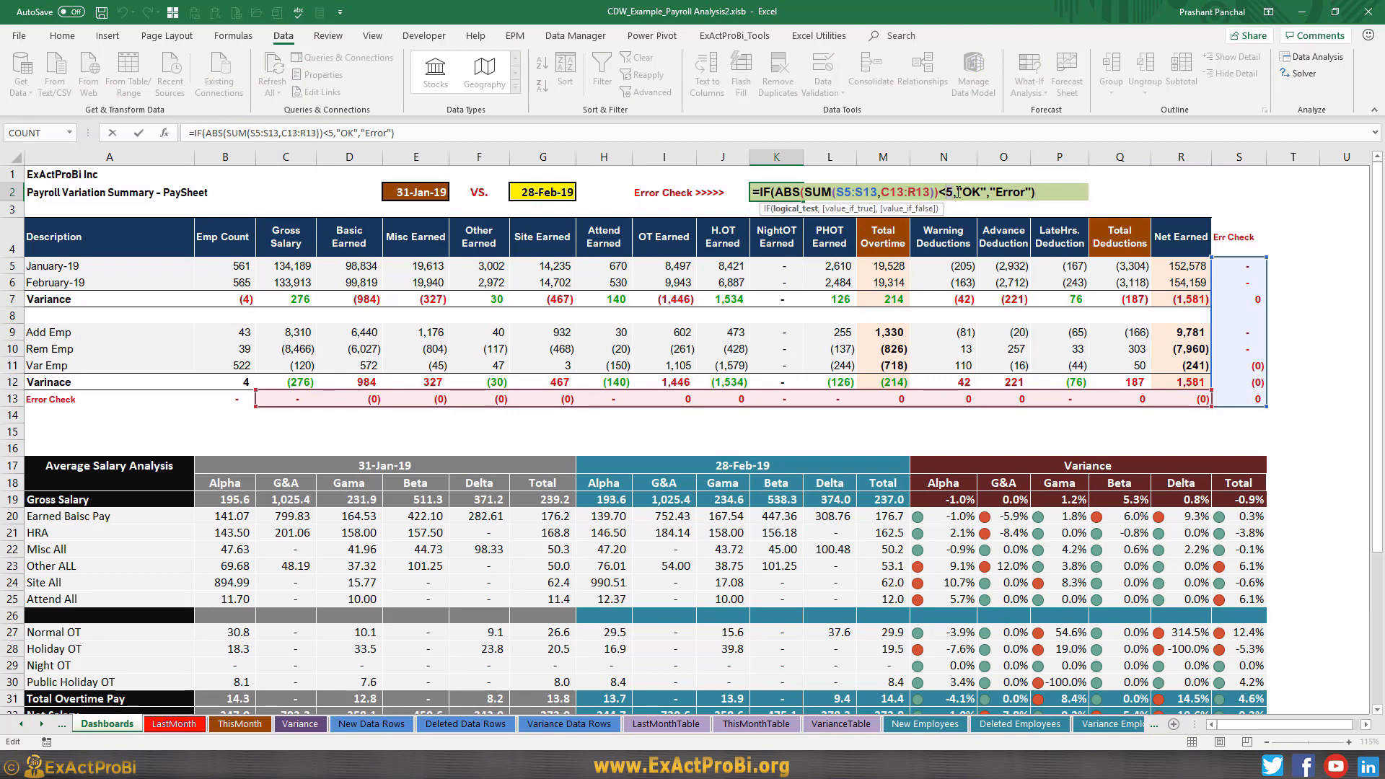
pyautogui.press('Escape')
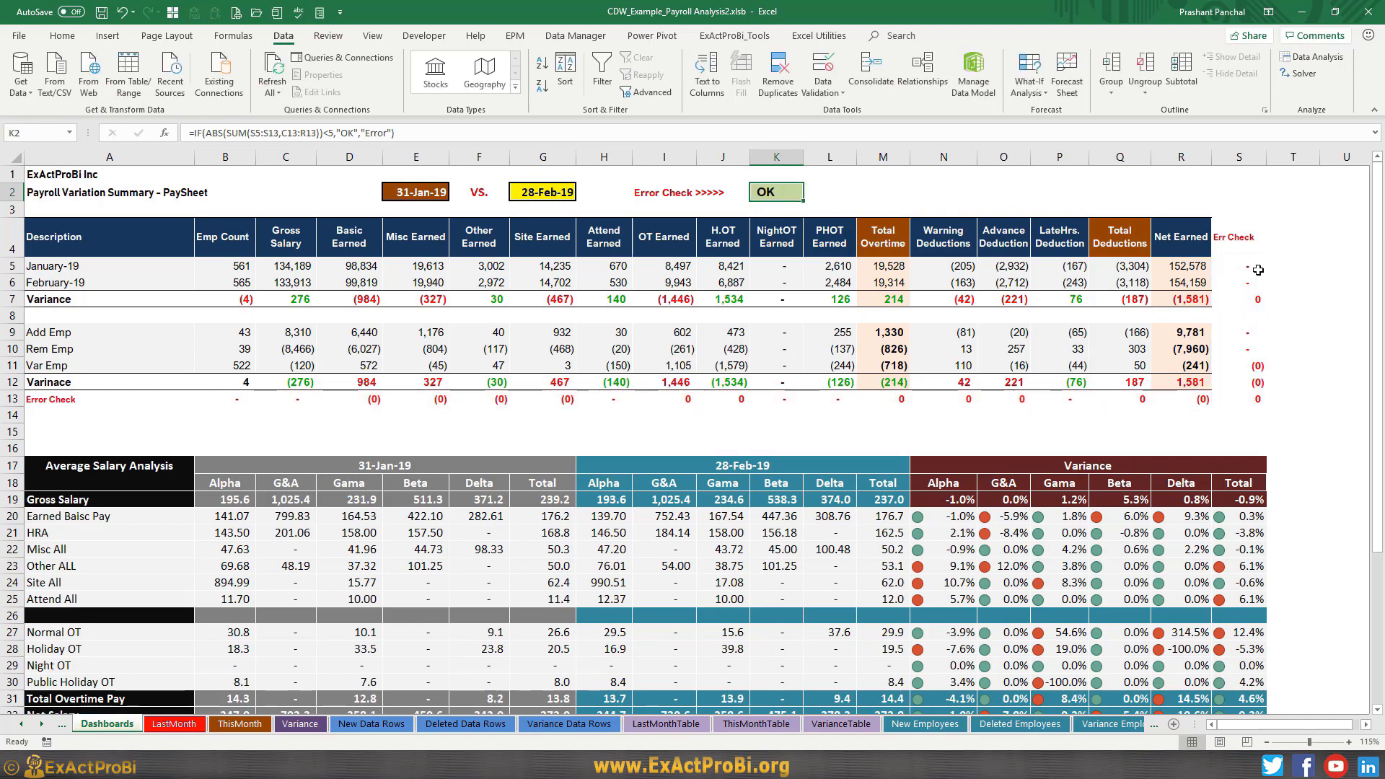
# - Check the two month header dates of the Average Salary Analysis table
pyautogui.scroll(-4, 1055, 401)
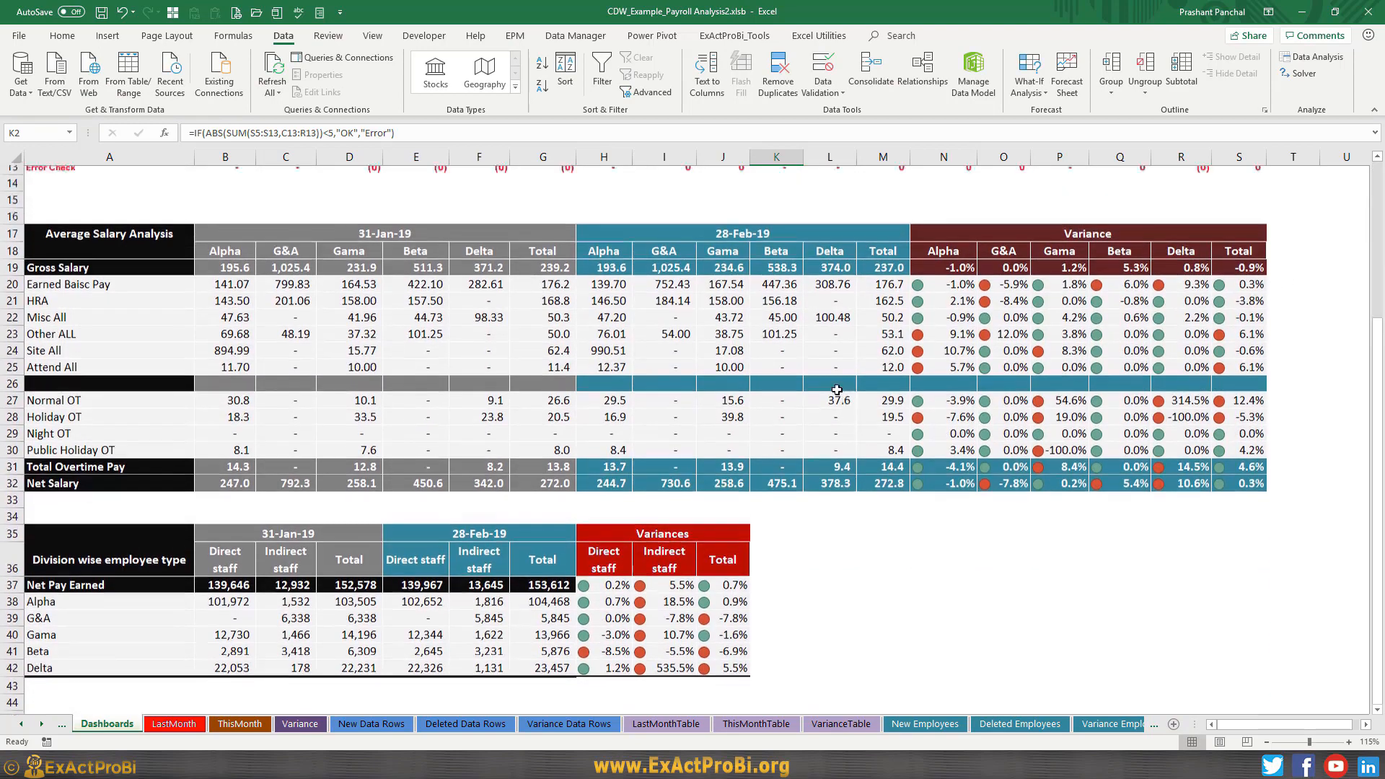
pyautogui.click(732, 244)
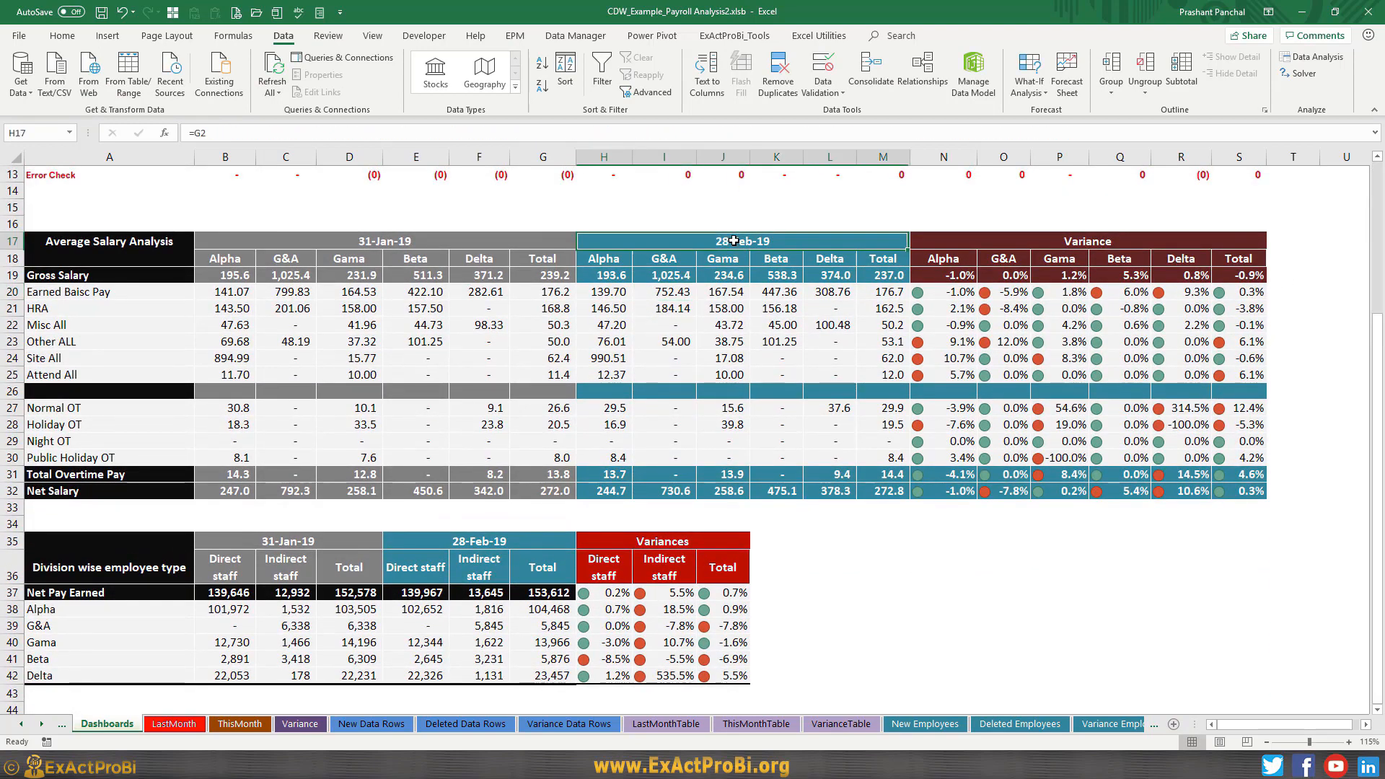
pyautogui.click(402, 245)
pyautogui.click(704, 245)
pyautogui.scroll(4, 686, 327)
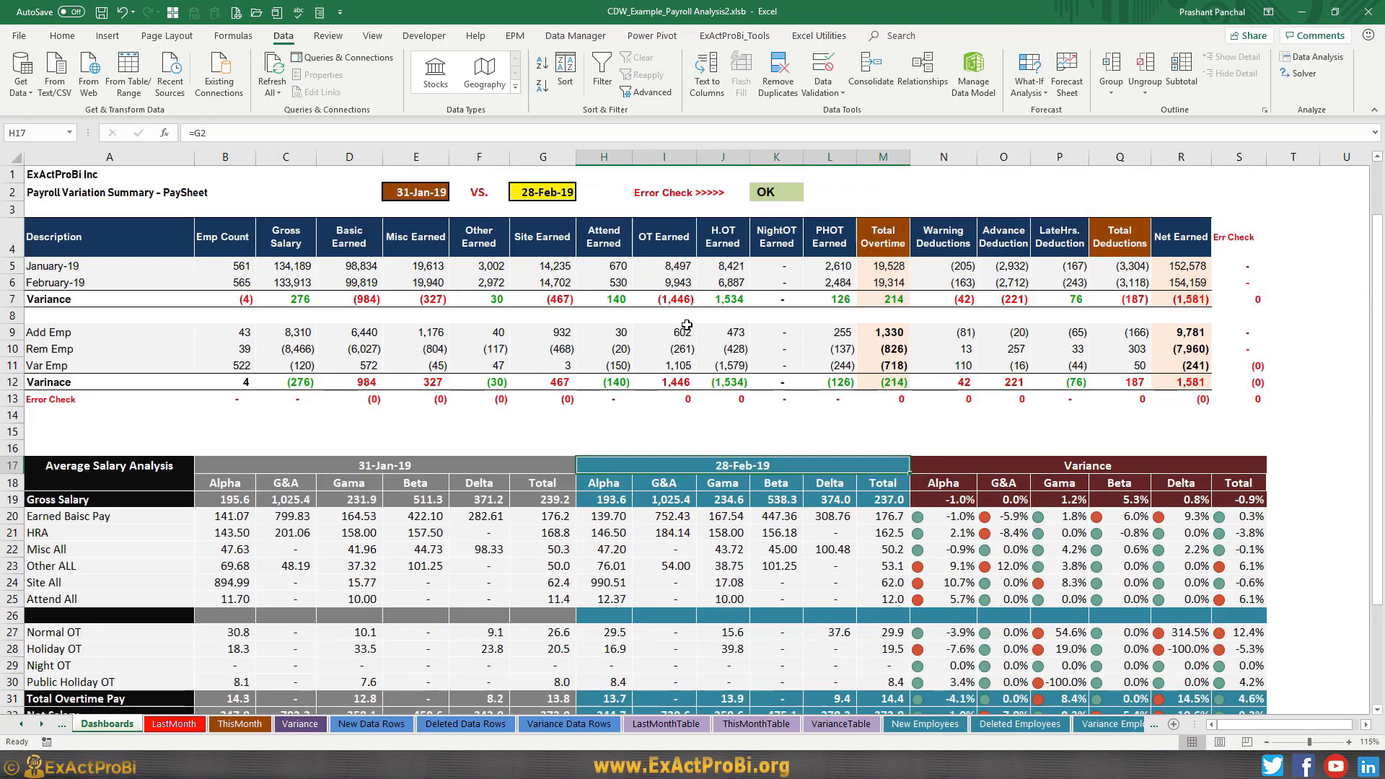
# - Trace the dashboard comparison dates in E2 and G2 to their source cells, E1 on LastMonth and C1 on ThisMonth
pyautogui.click(407, 196)
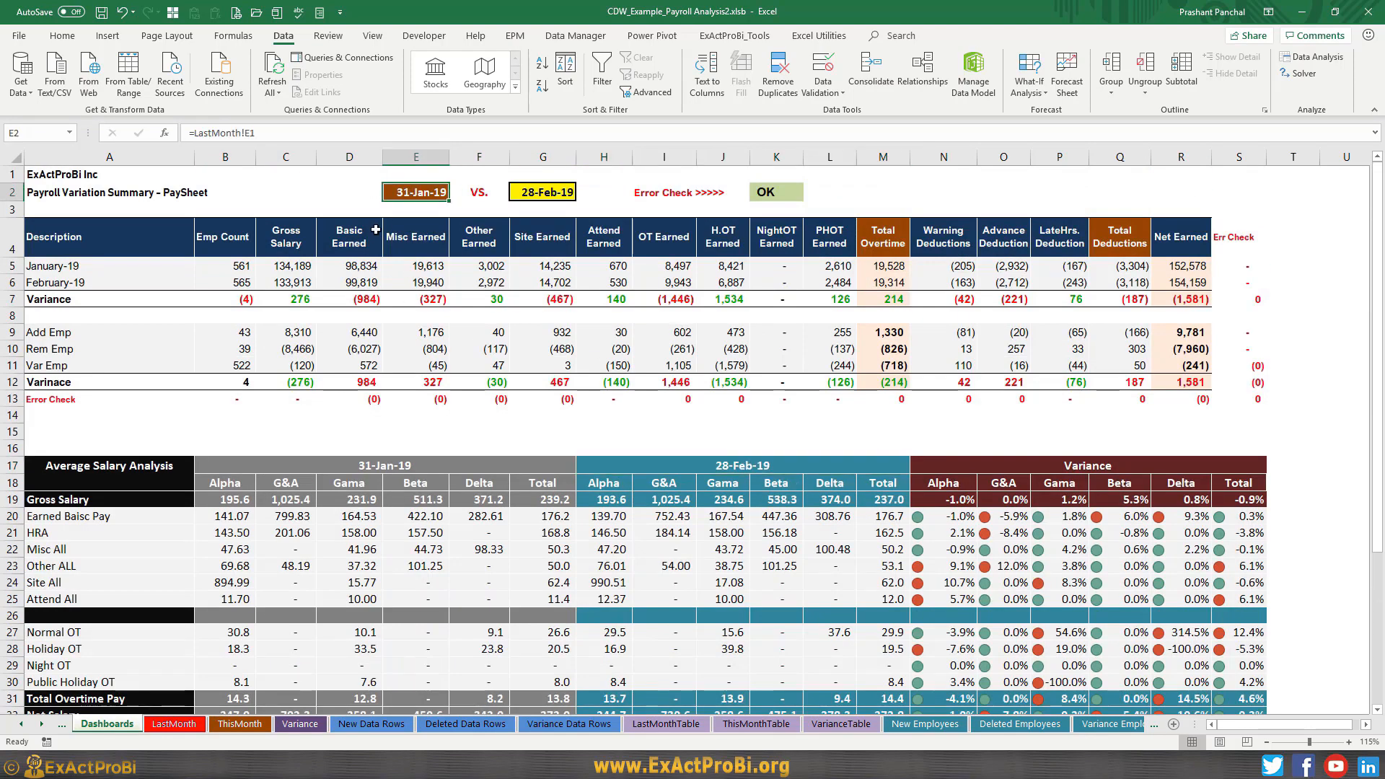
pyautogui.click(175, 724)
pyautogui.click(285, 184)
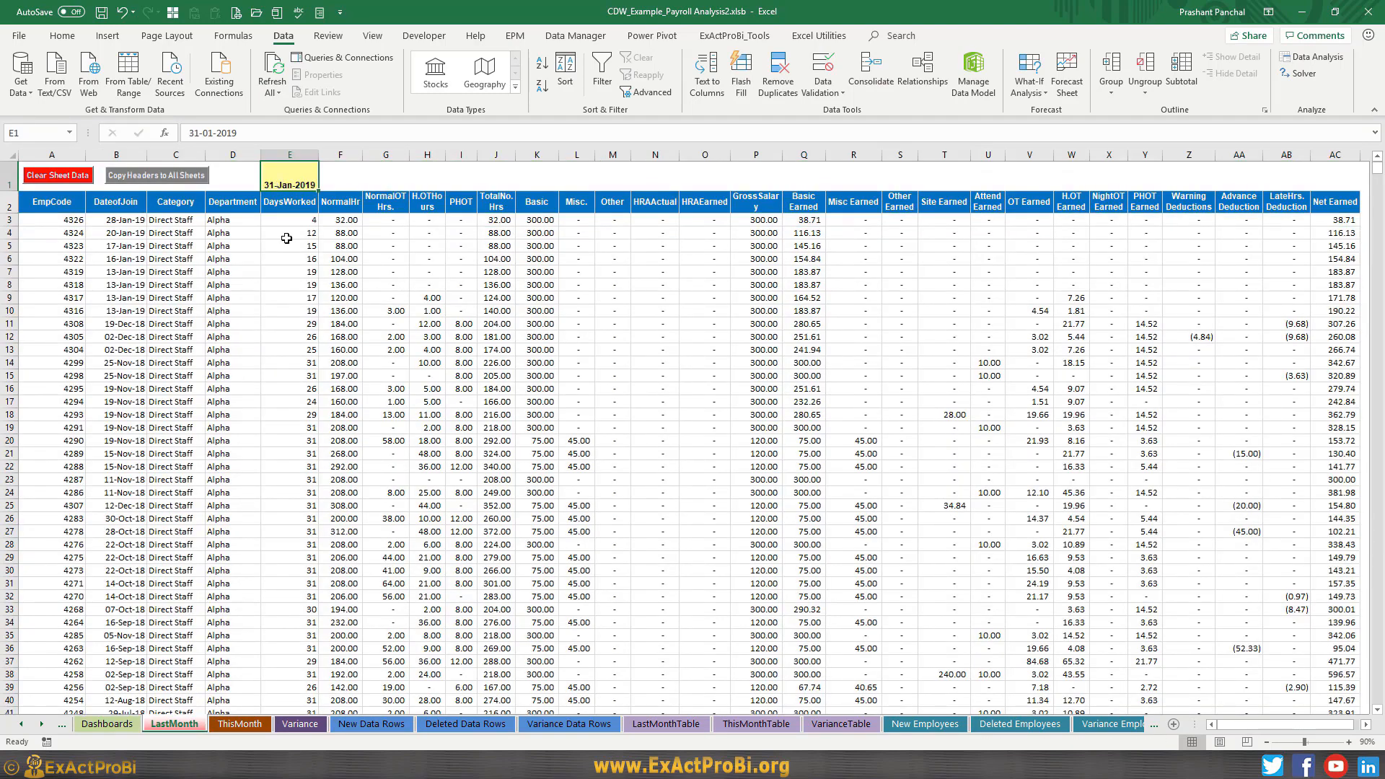
pyautogui.click(241, 724)
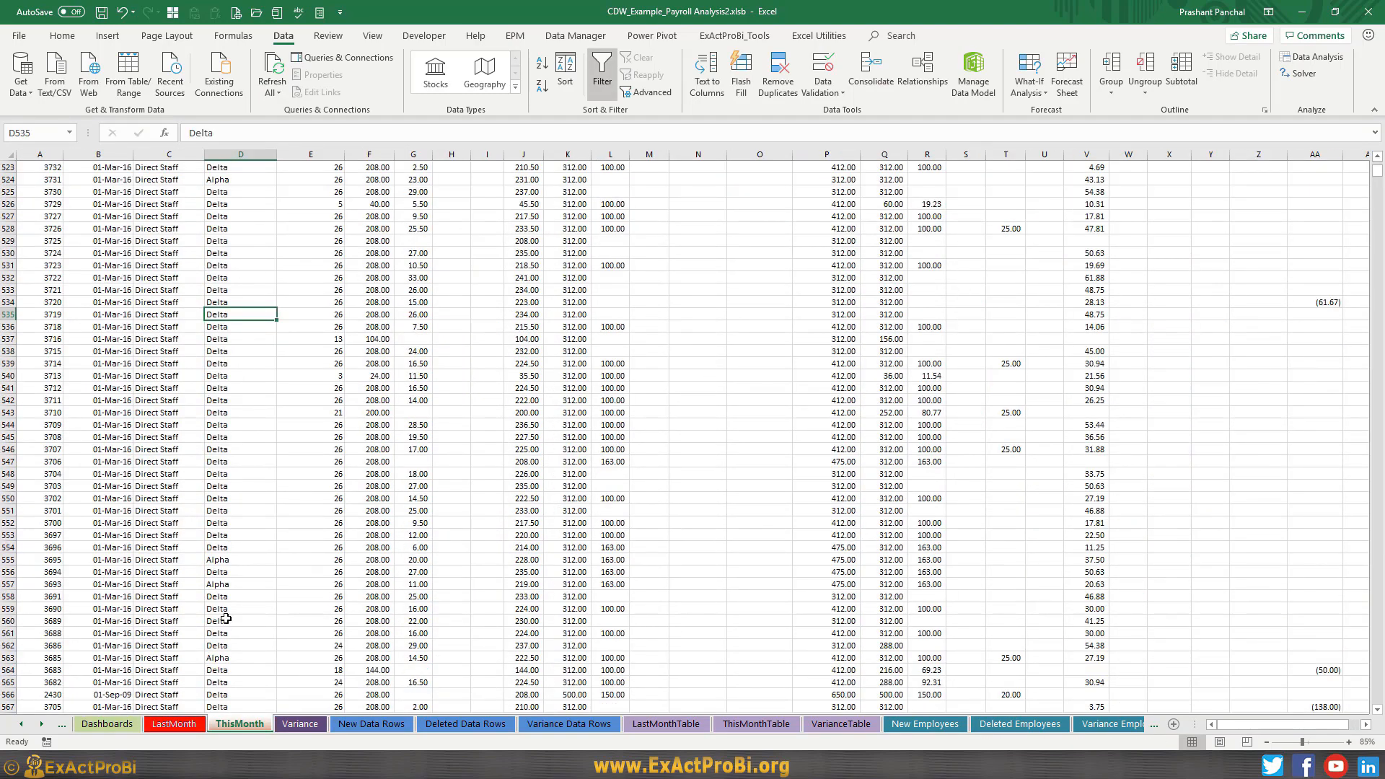
pyautogui.click(174, 724)
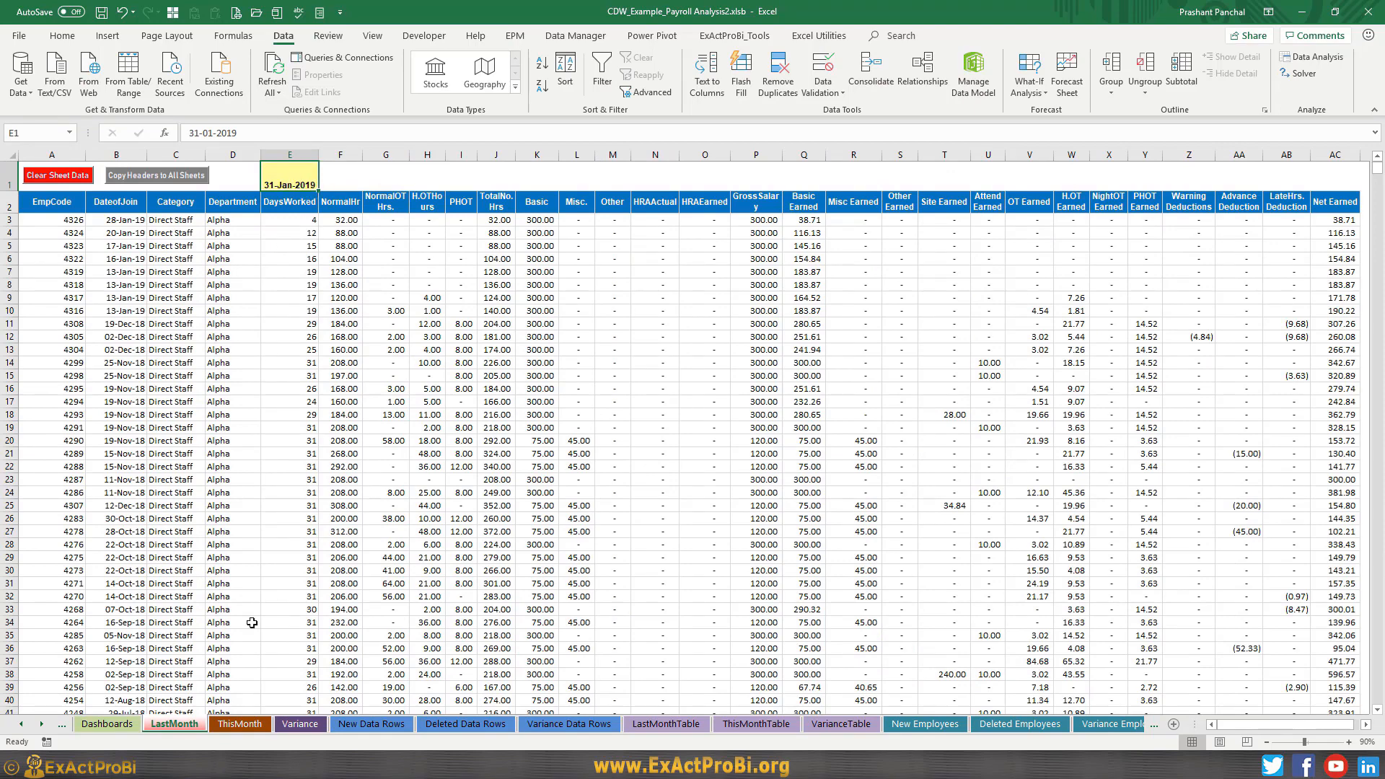
pyautogui.click(240, 724)
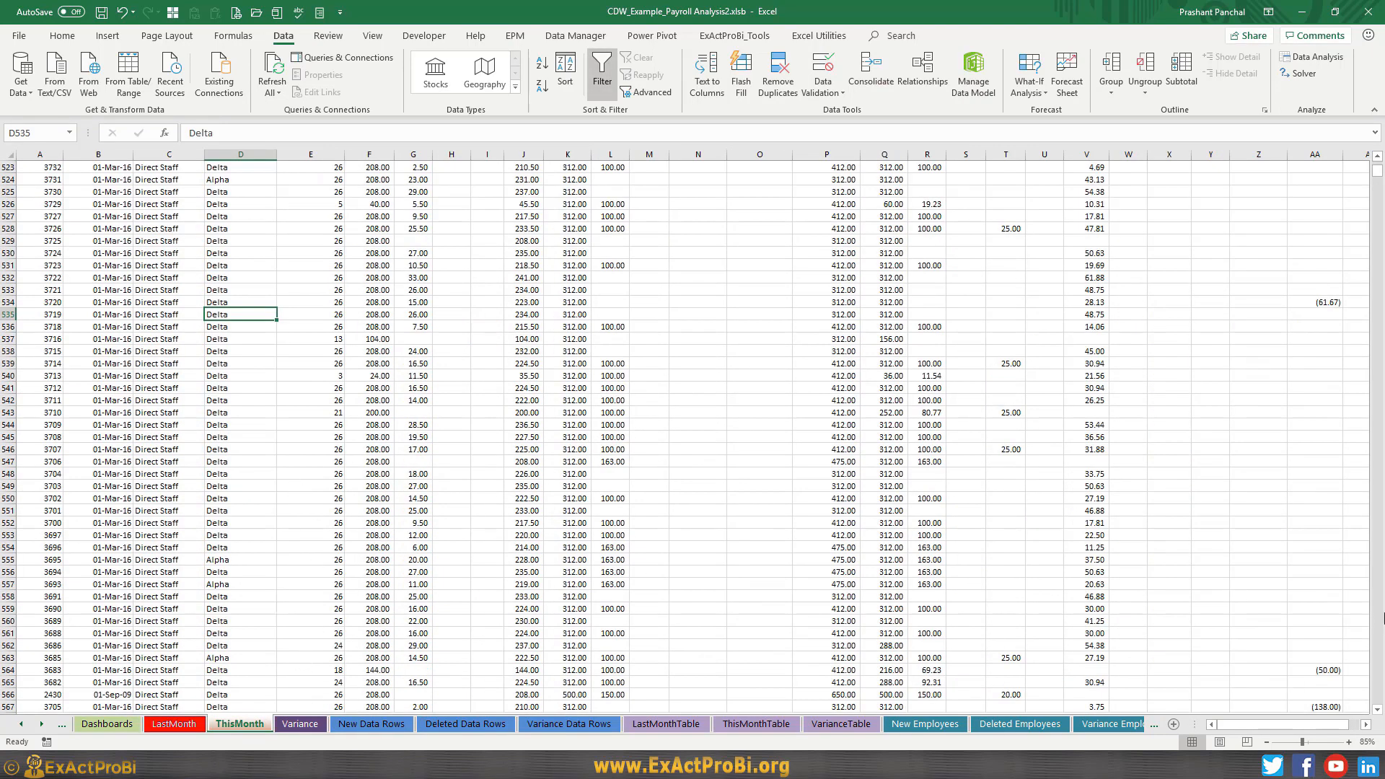
pyautogui.moveTo(1378, 180); pyautogui.dragTo(1378, 160)
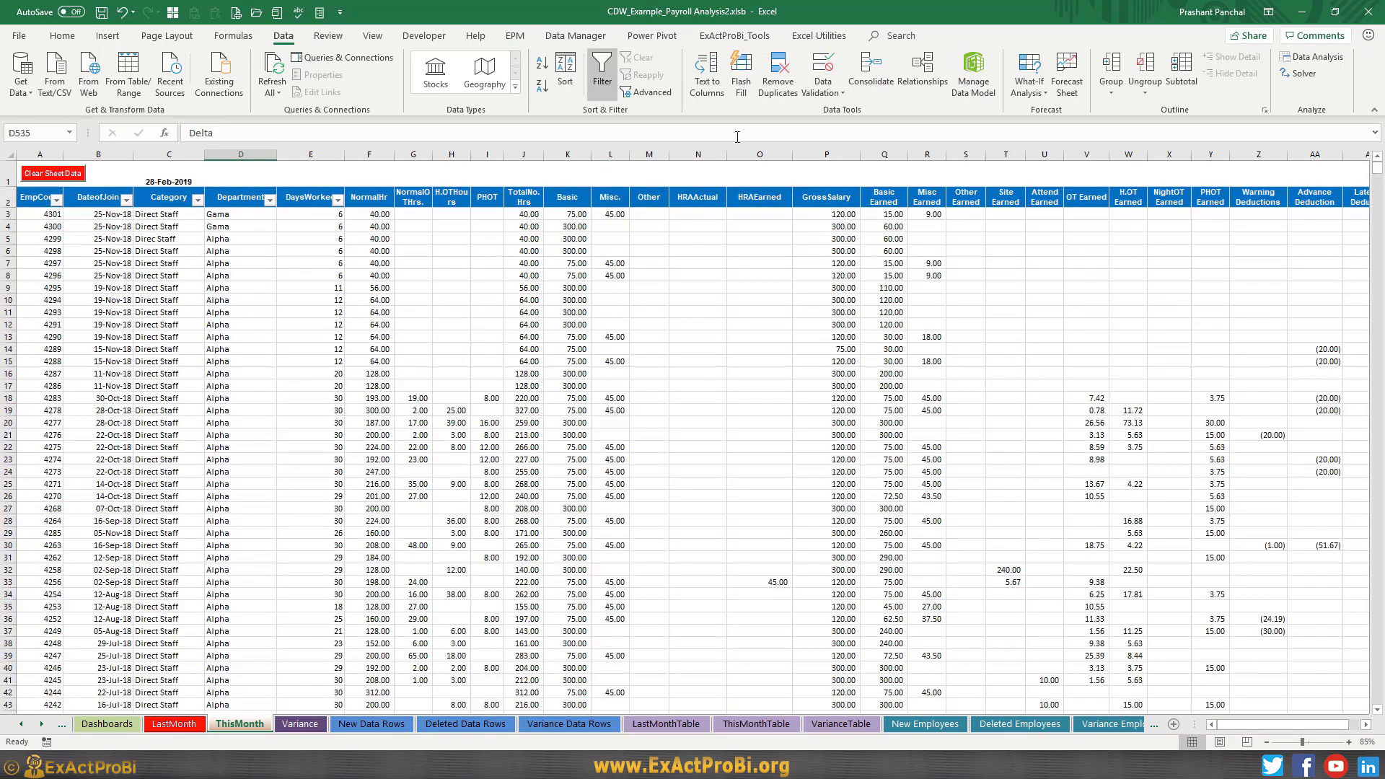
pyautogui.click(178, 182)
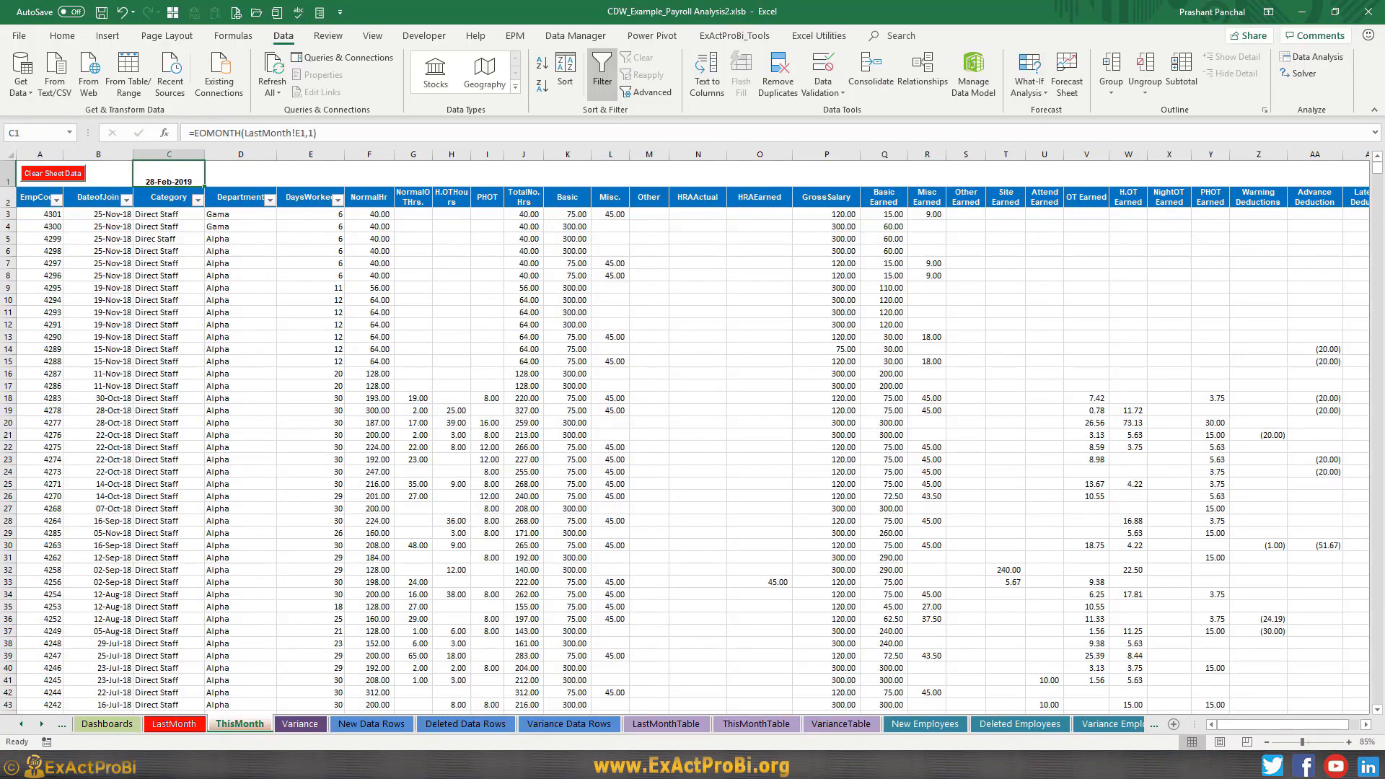
pyautogui.click(106, 724)
pyautogui.click(538, 192)
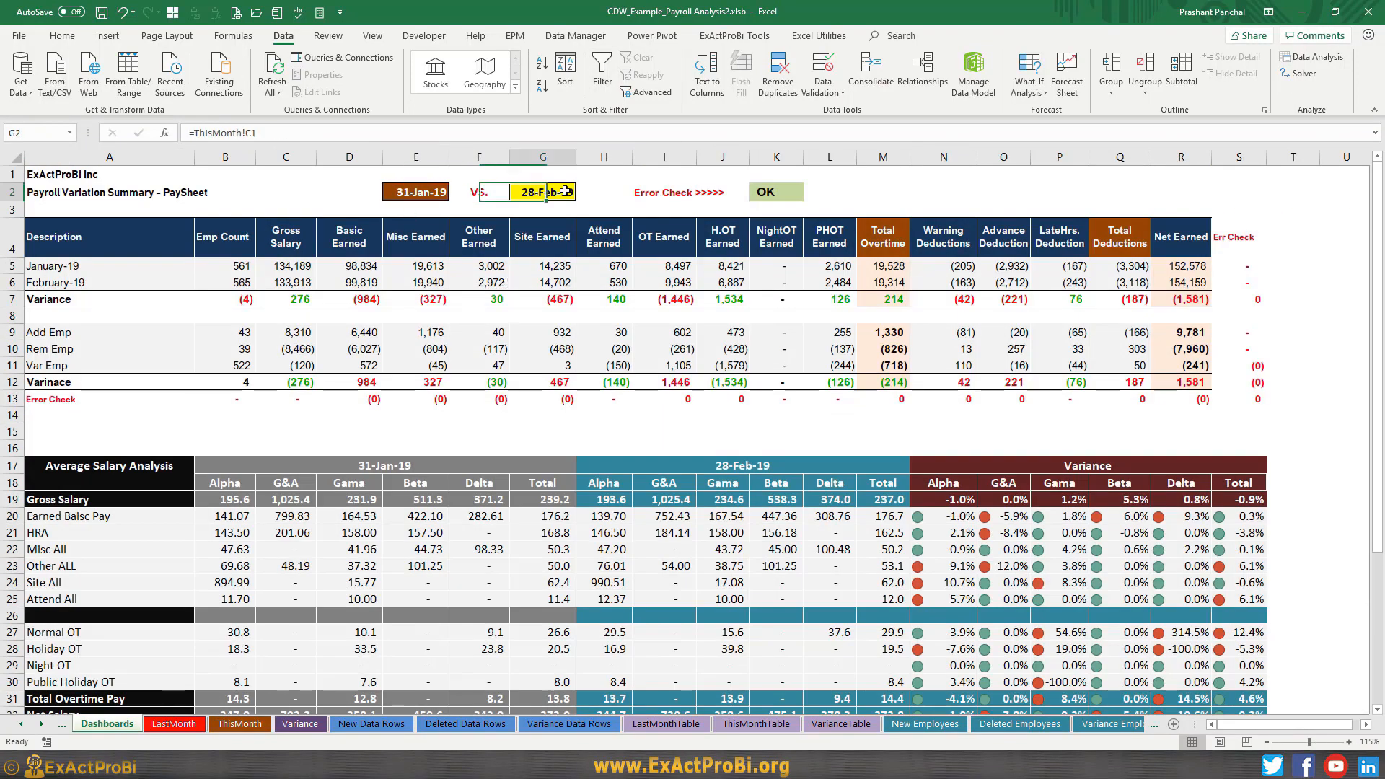
# - Examine the Division wise employee type table, including the G&A total variance formula and the current month's header date
pyautogui.scroll(-6, 617, 483)
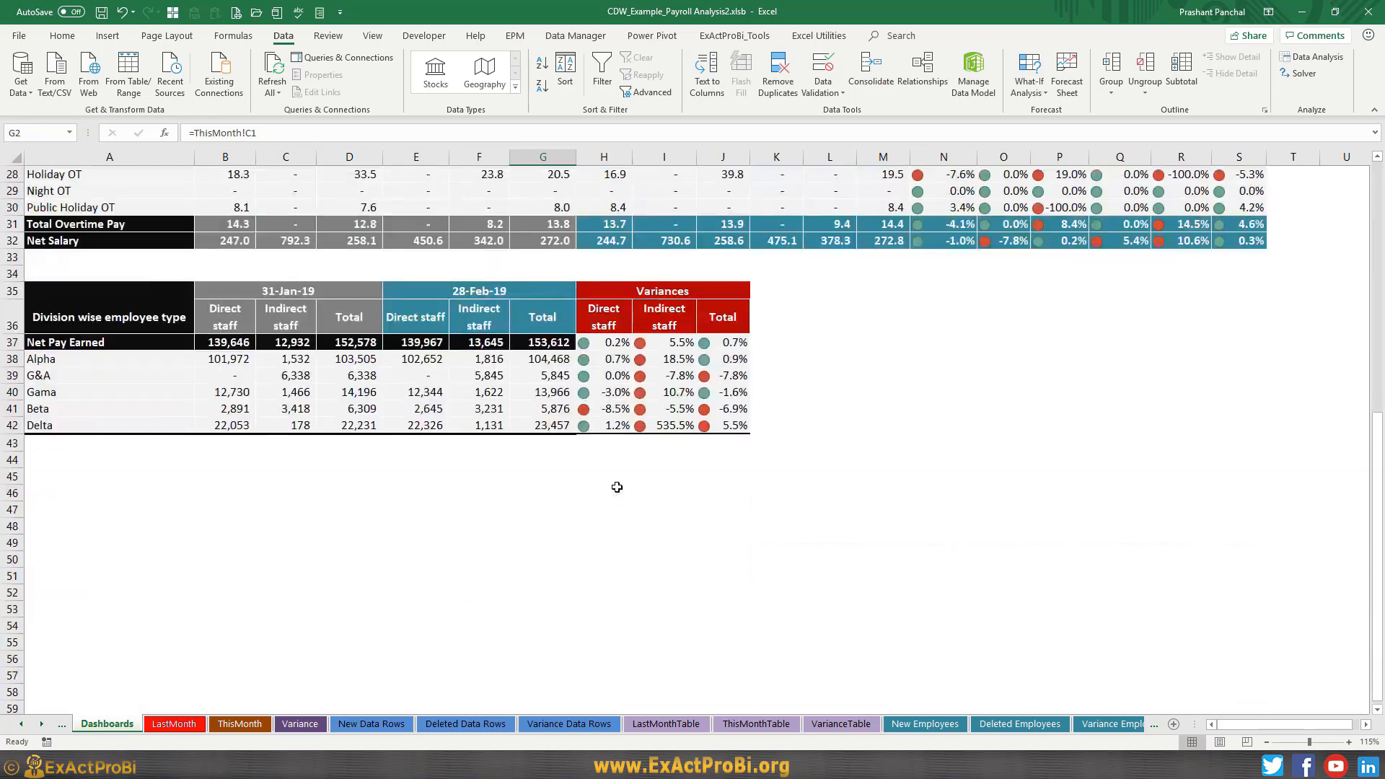
pyautogui.scroll(2, 593, 498)
pyautogui.click(591, 511)
pyautogui.click(700, 475)
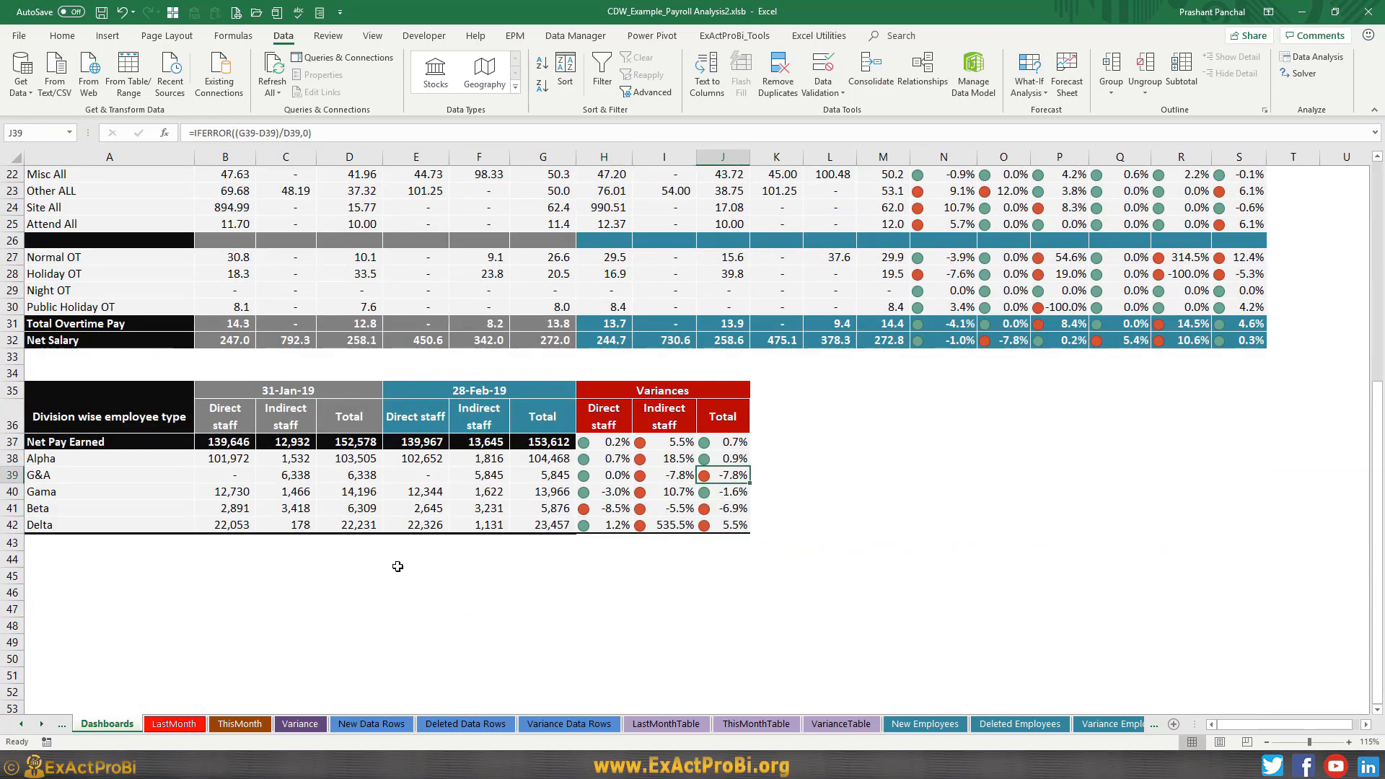
pyautogui.scroll(3, 788, 522)
pyautogui.scroll(-1, 772, 525)
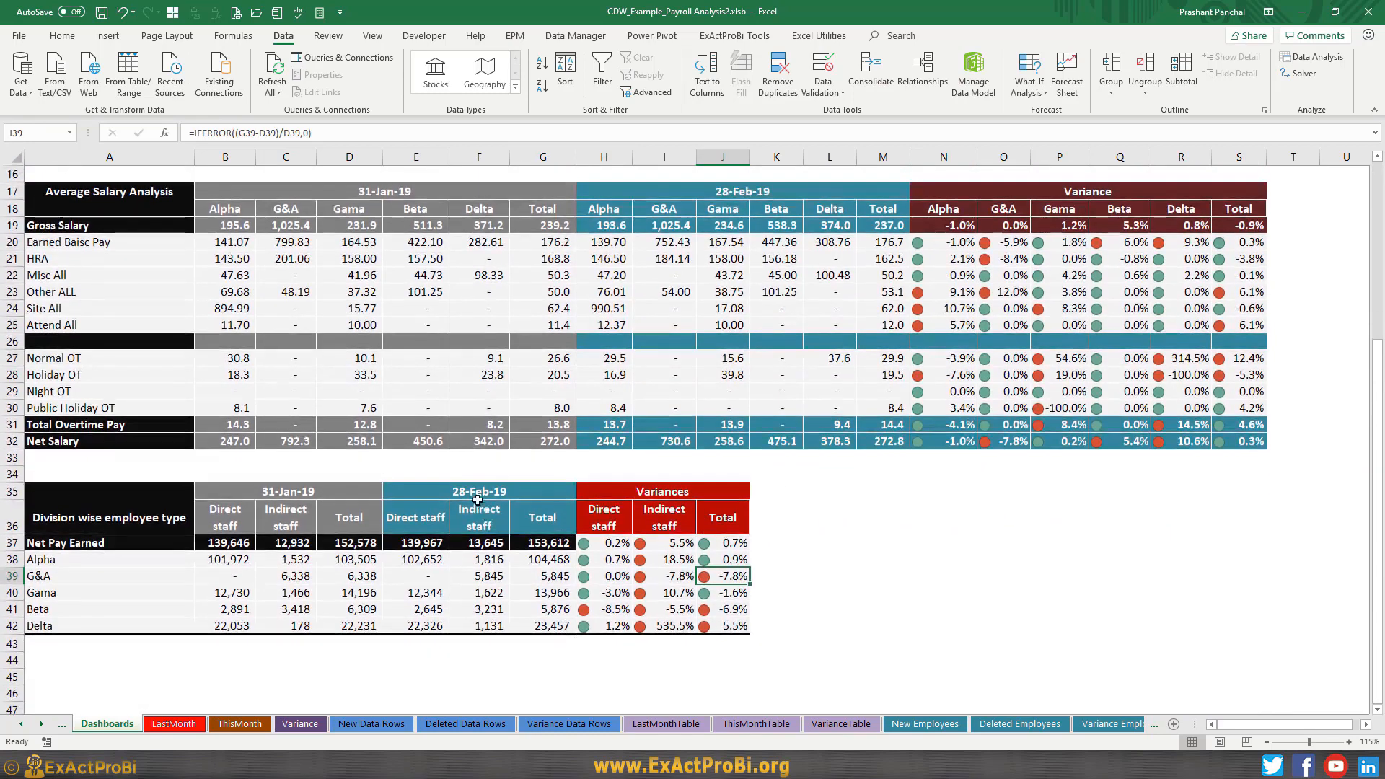
pyautogui.click(472, 503)
pyautogui.scroll(4, 472, 502)
pyautogui.scroll(-5, 751, 543)
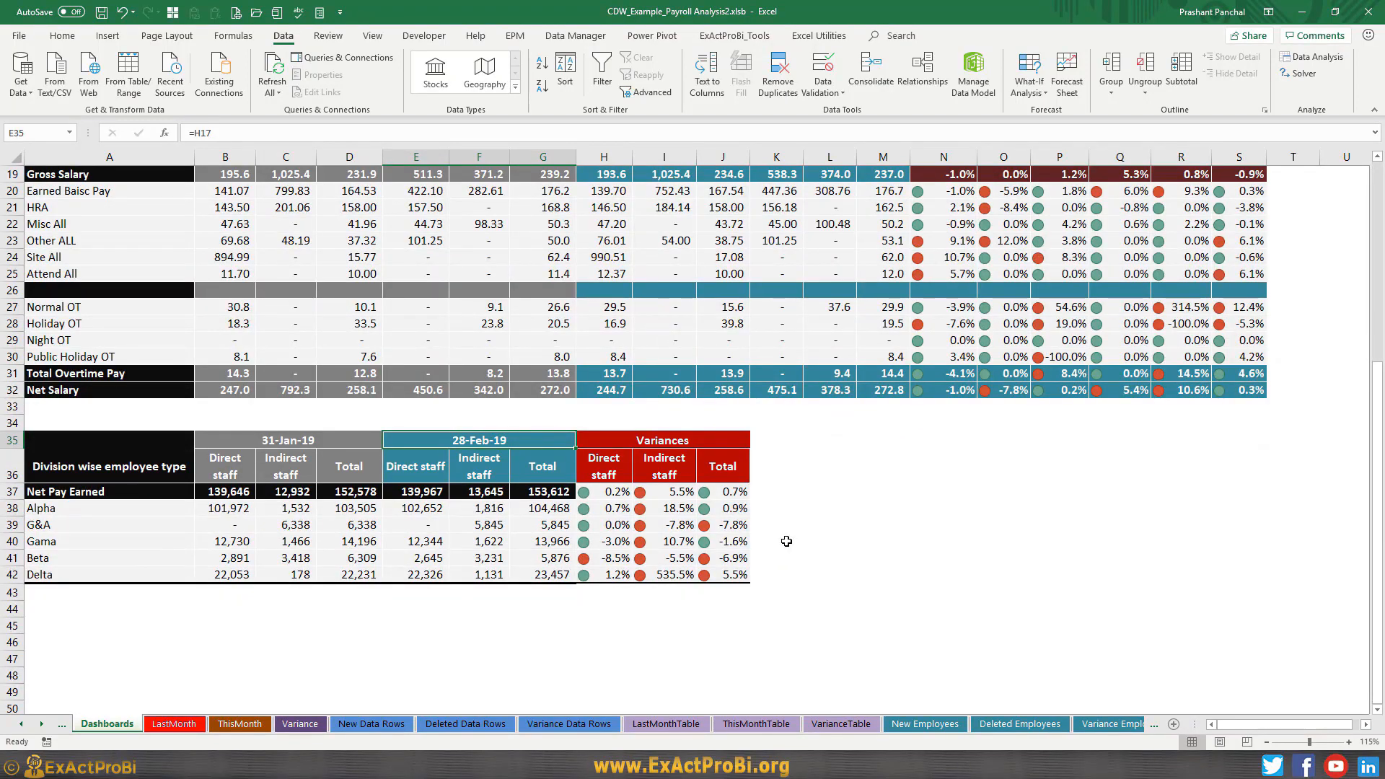
# - Review the flagged variance percentages by division in Average Salary Analysis, covering Earned Basic Pay, allowances, Normal OT and Holiday OT
pyautogui.scroll(6, 786, 542)
pyautogui.scroll(-1, 786, 542)
pyautogui.moveTo(952, 514); pyautogui.dragTo(949, 542)
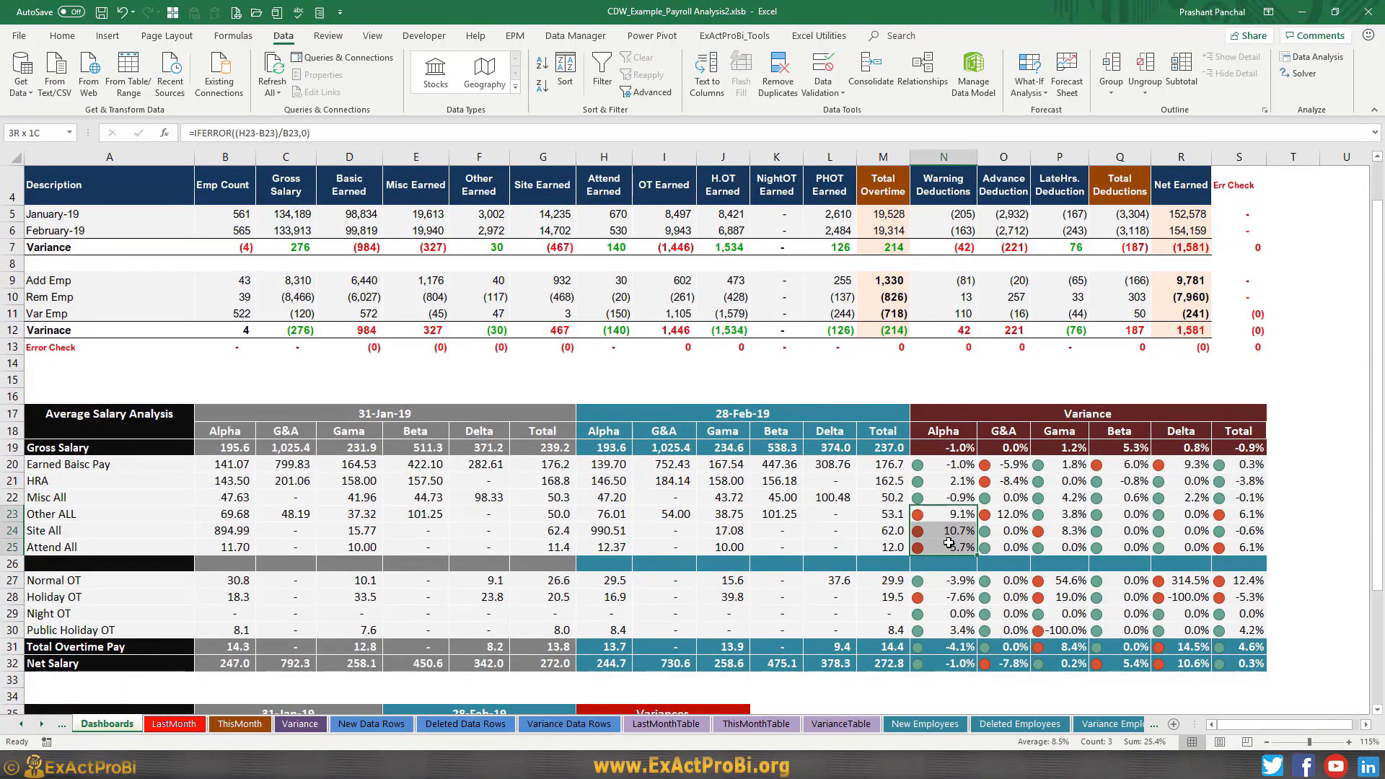
pyautogui.click(1007, 465)
pyautogui.click(1071, 465)
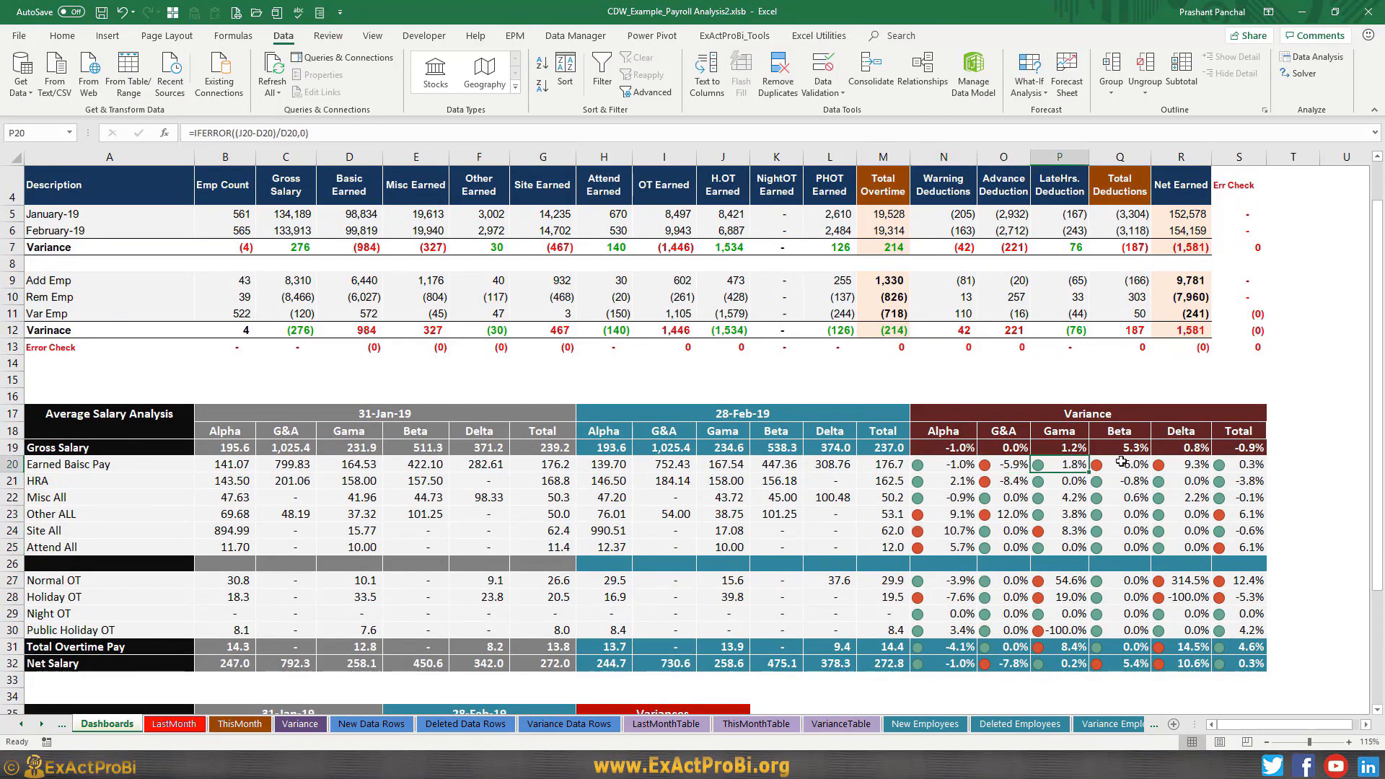
pyautogui.click(1121, 463)
pyautogui.click(1195, 465)
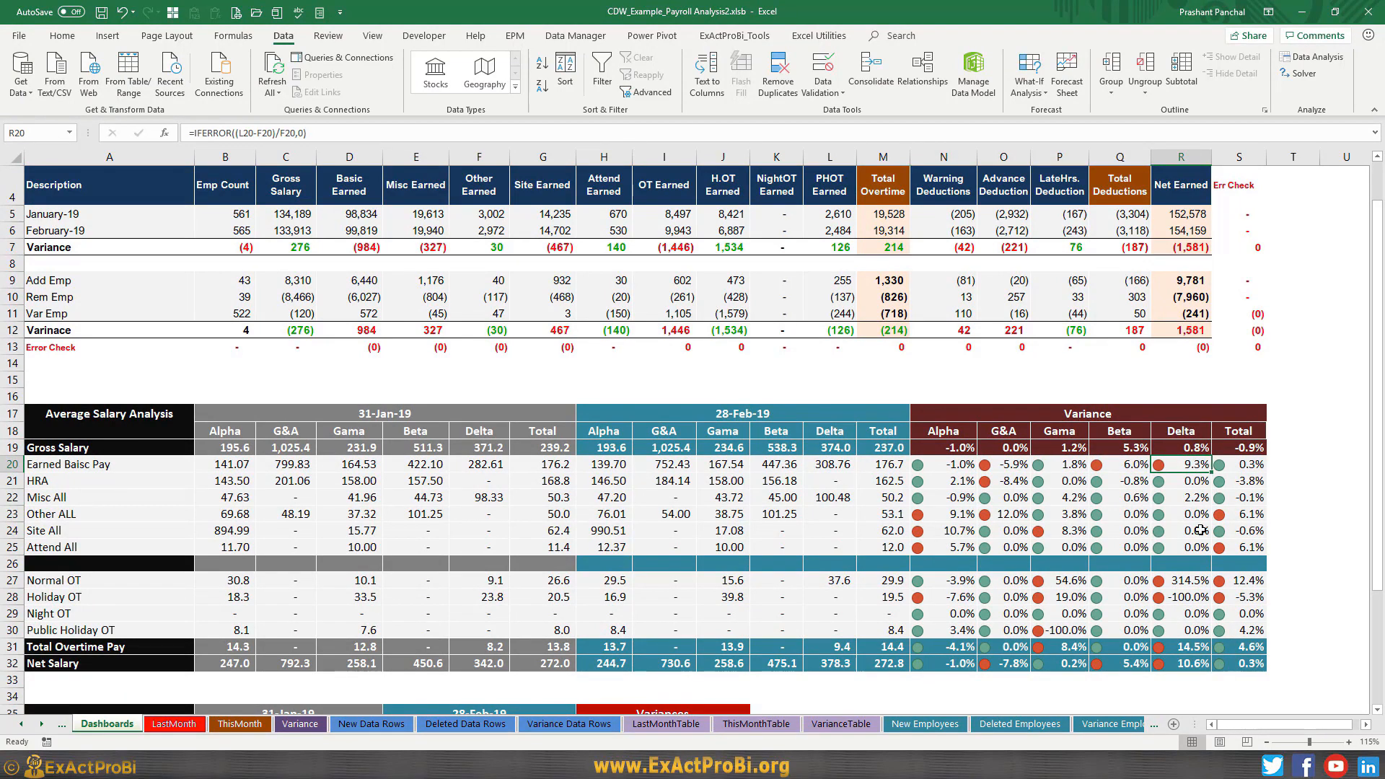
pyautogui.click(1242, 583)
pyautogui.click(1199, 595)
pyautogui.scroll(-4, 675, 565)
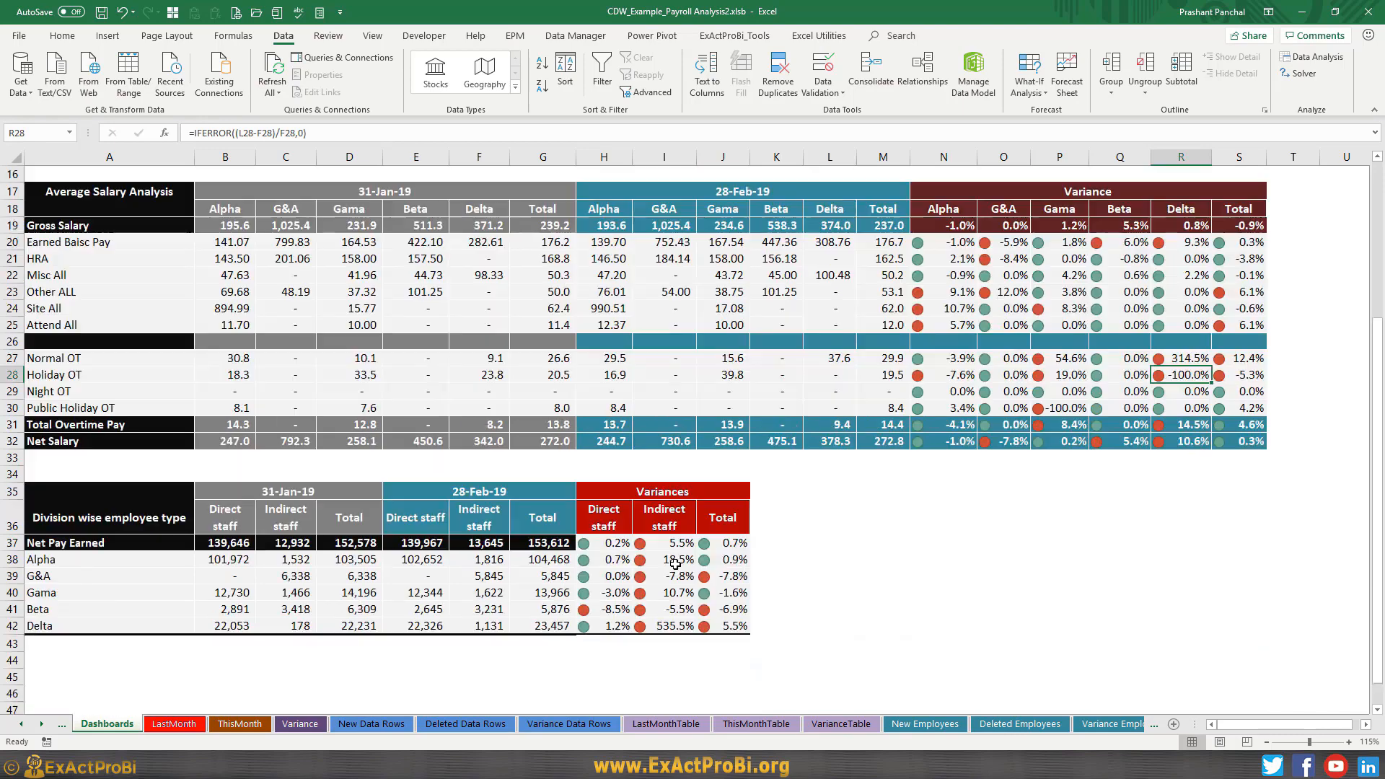
# - Check the Rem Emp formula for Attend Earned, look over the dashboard, and view the New Employees sheet
pyautogui.scroll(5, 675, 565)
pyautogui.click(606, 352)
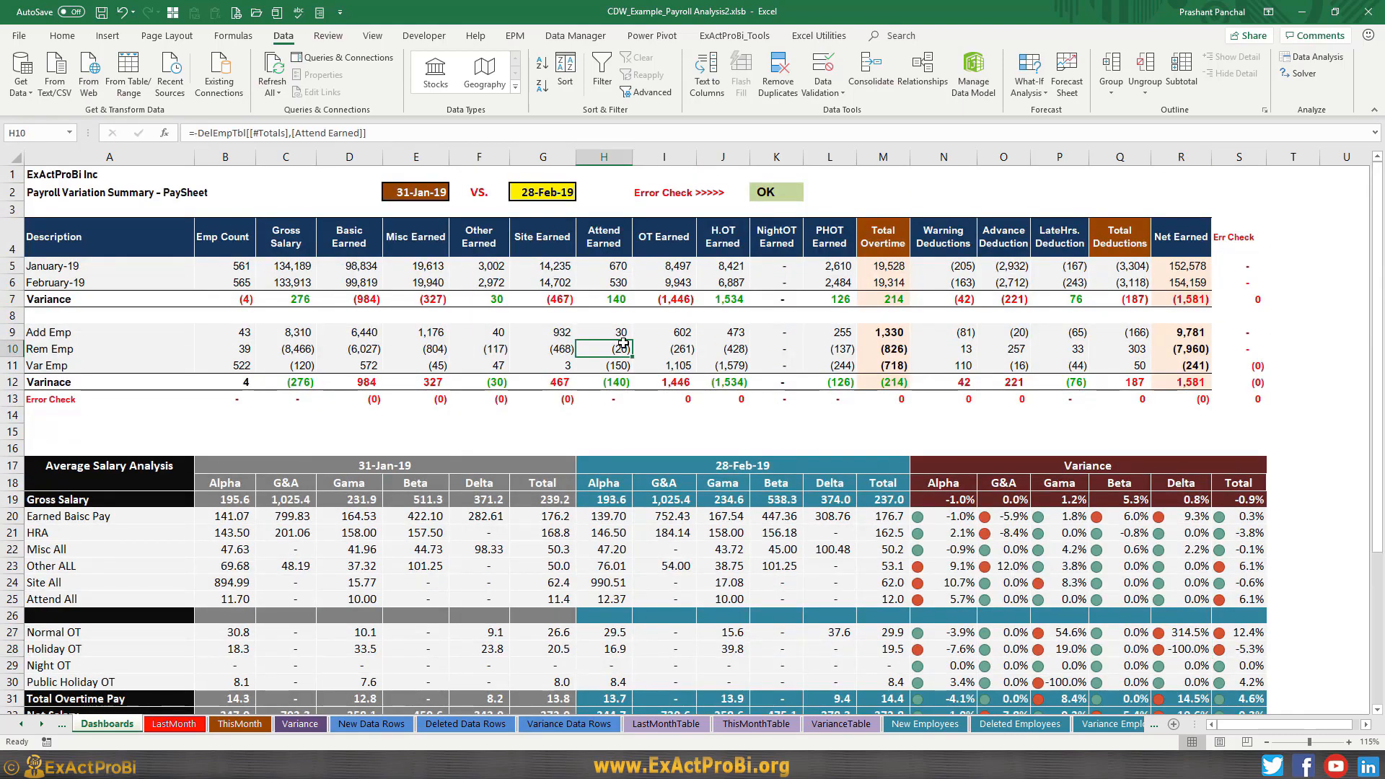
pyautogui.scroll(-5, 623, 344)
pyautogui.scroll(5, 549, 361)
pyautogui.click(925, 723)
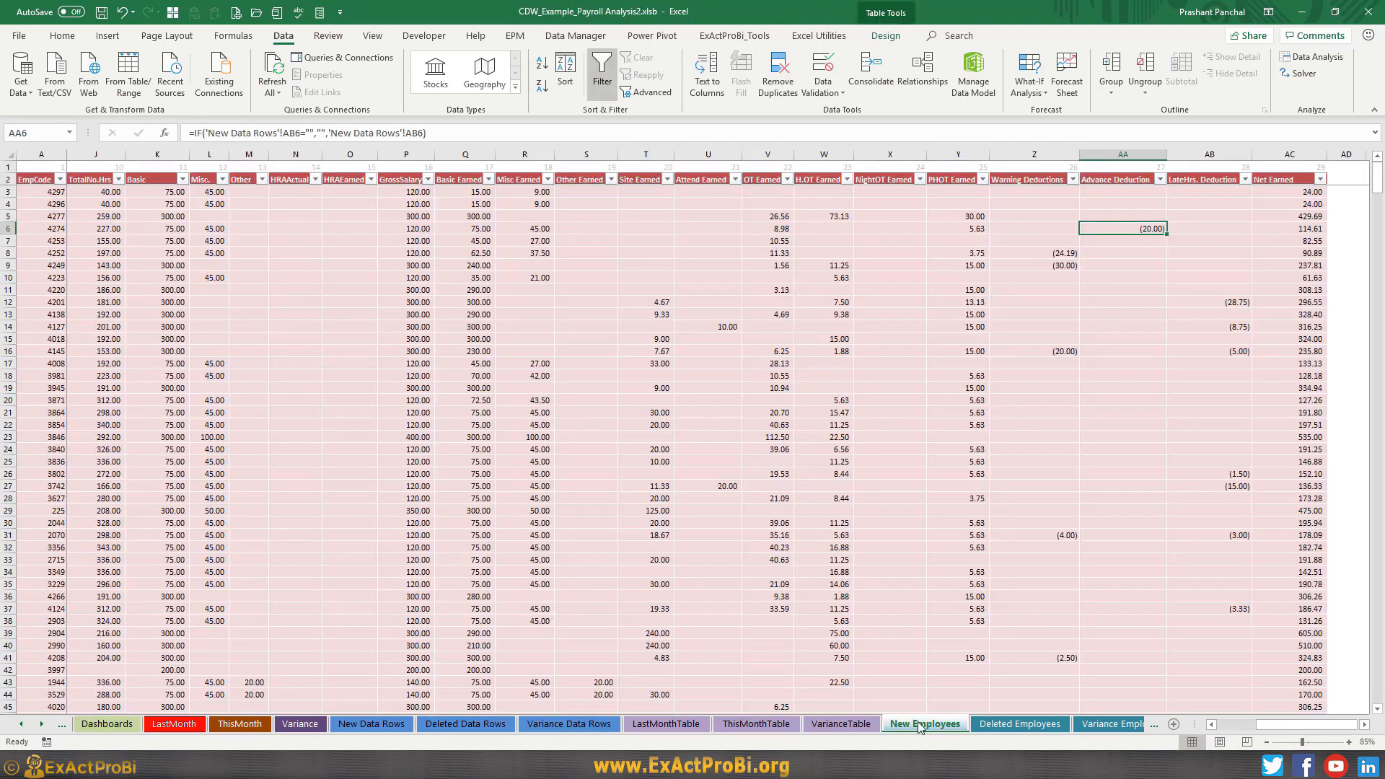
# - On LastMonthTable, inspect the formulas that pull data from LastMonth, such as D13 and the row 3 cells from EmpCode to Department
pyautogui.click(666, 724)
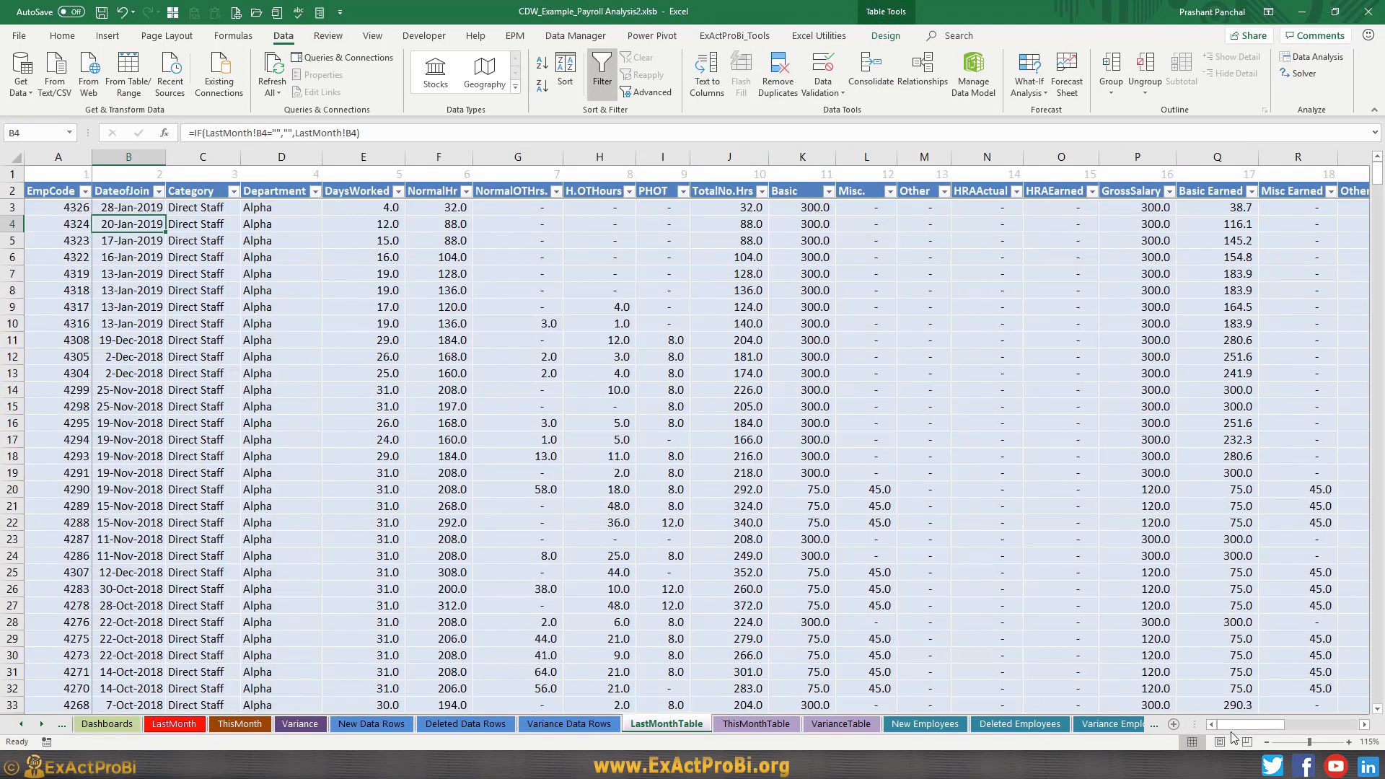
pyautogui.click(262, 372)
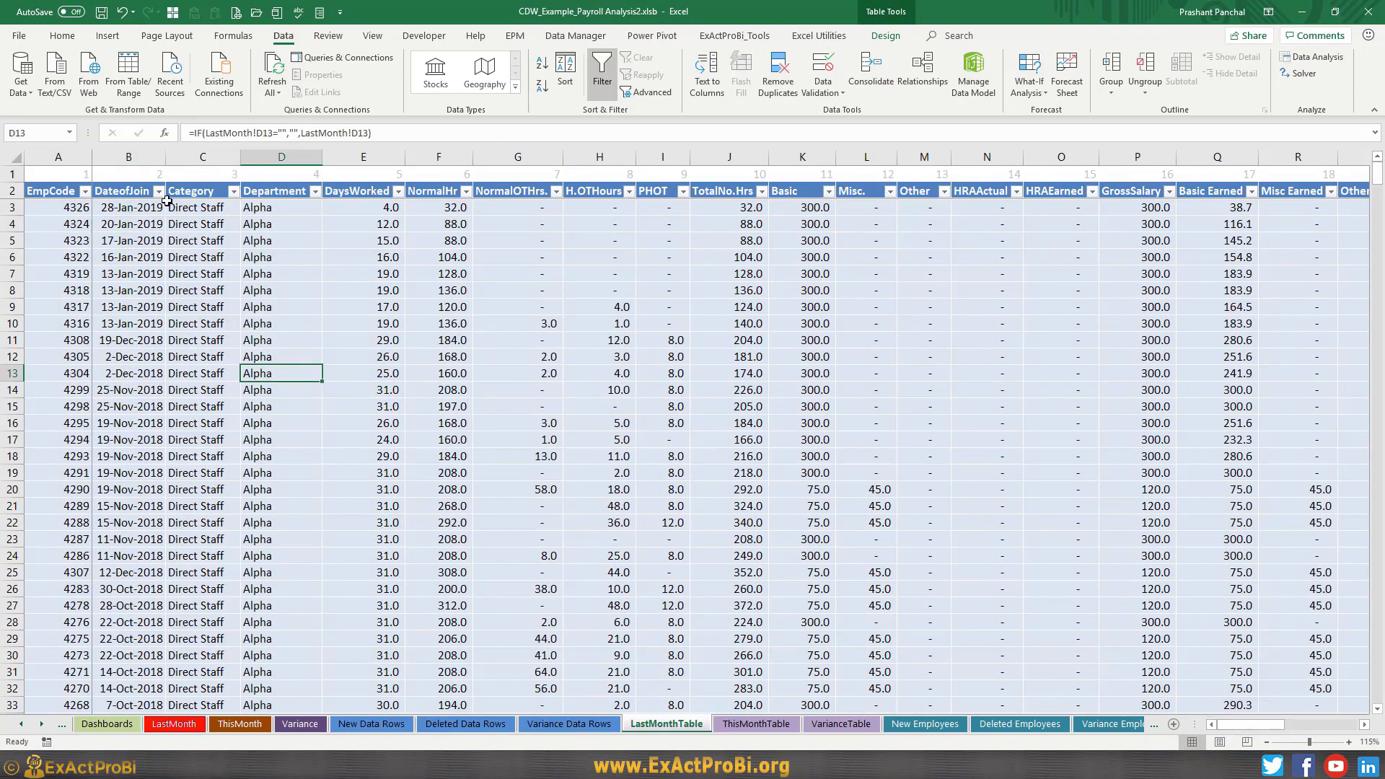
pyautogui.scroll(-2, 287, 339)
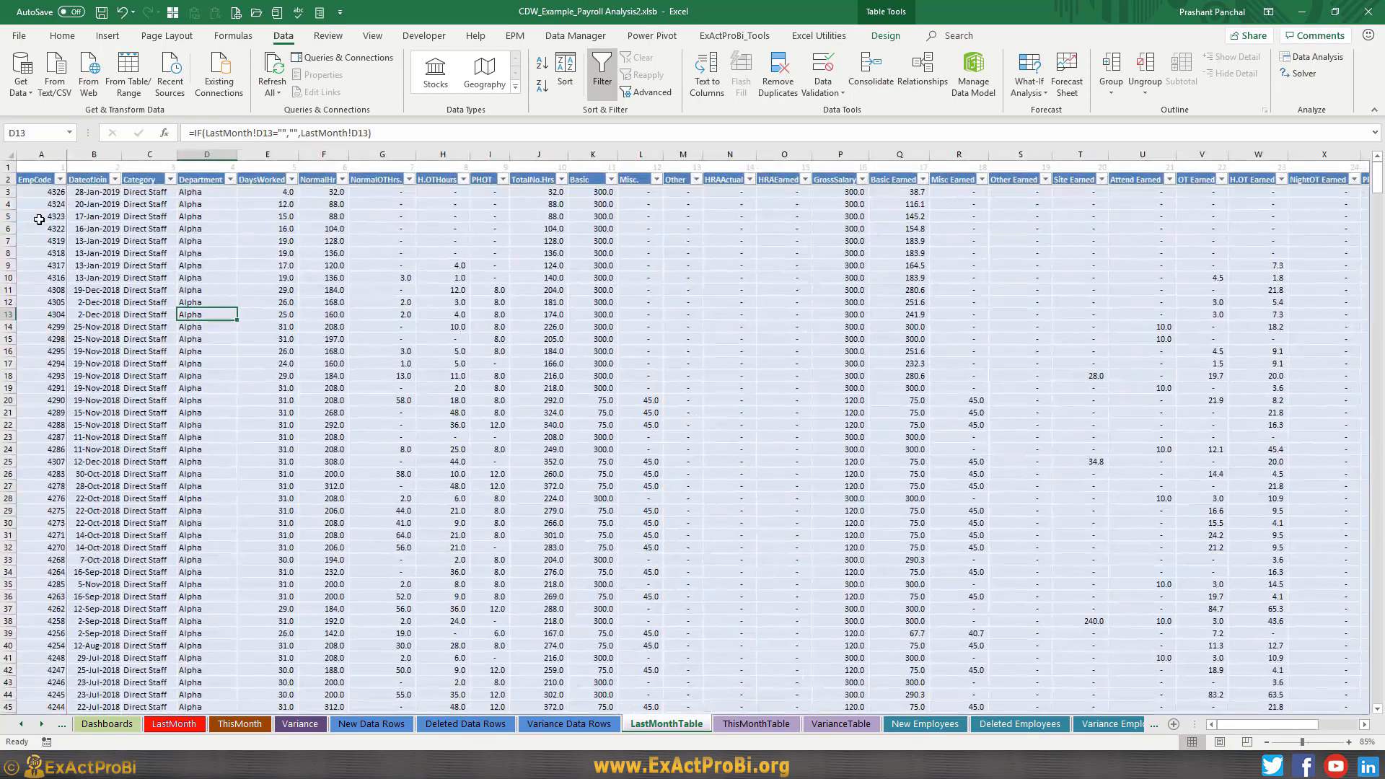
pyautogui.click(81, 206)
pyautogui.moveTo(37, 192); pyautogui.dragTo(225, 192)
pyautogui.click(100, 194)
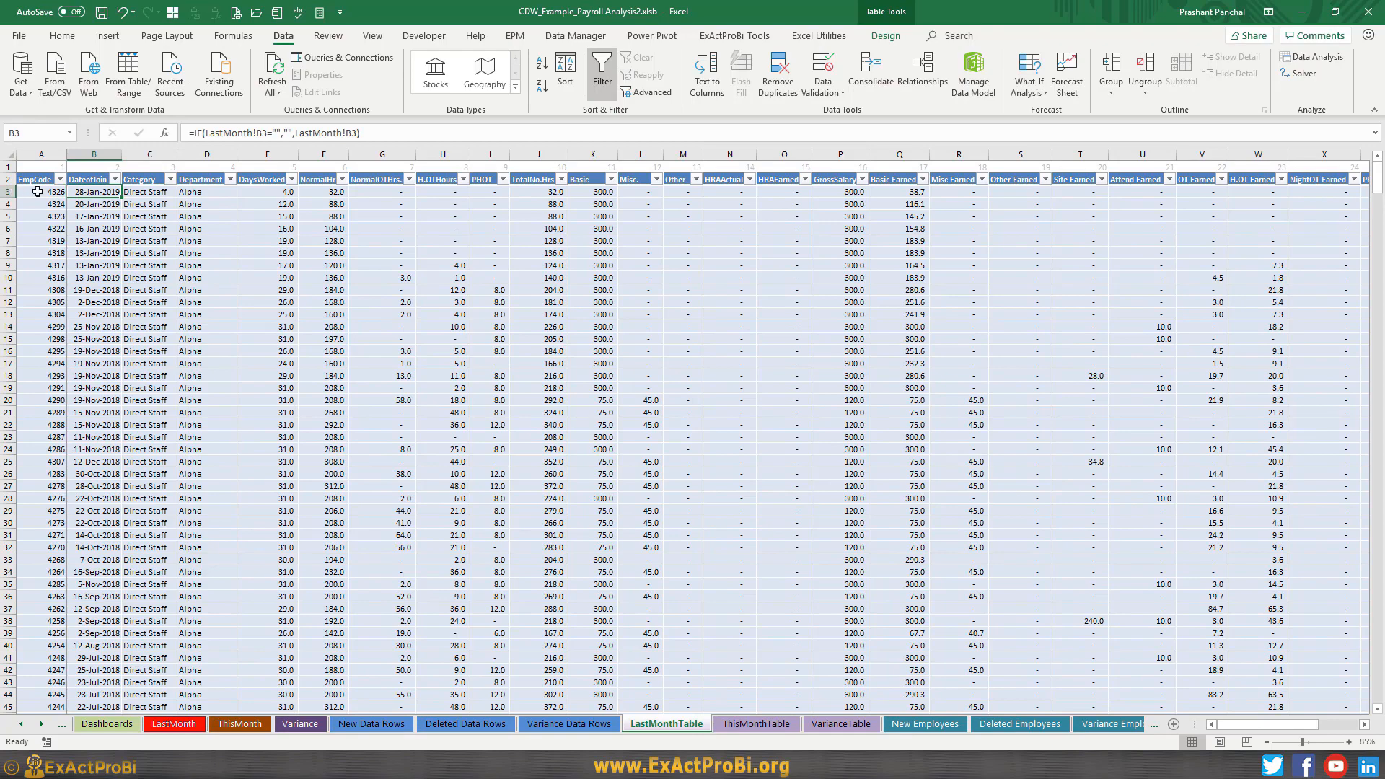
# - Compare row 3 of LastMonthTable with row 3 of LastMonth, checking the formulas in its LateHrs. Deduction and Net Earned columns
pyautogui.moveTo(37, 192); pyautogui.dragTo(1381, 205)
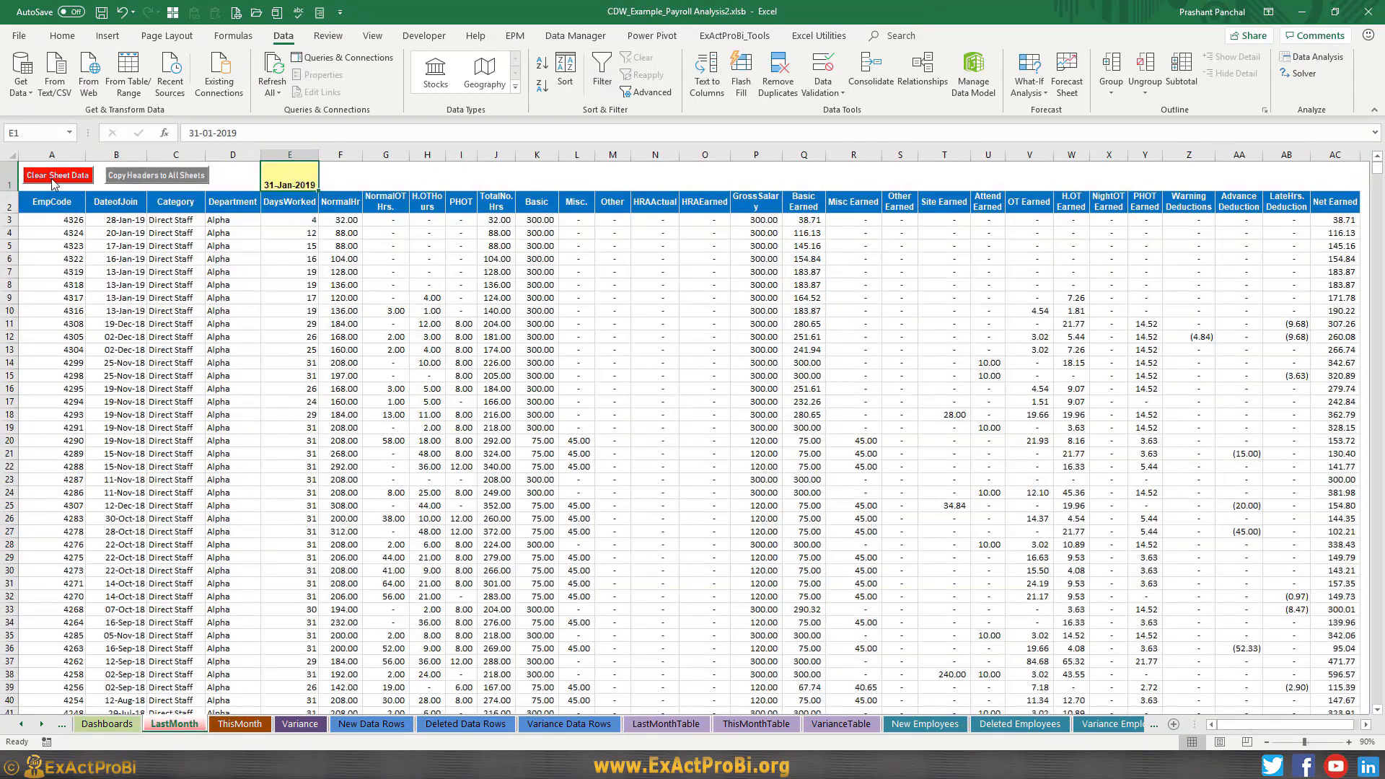
pyautogui.moveTo(70, 222); pyautogui.dragTo(1357, 221)
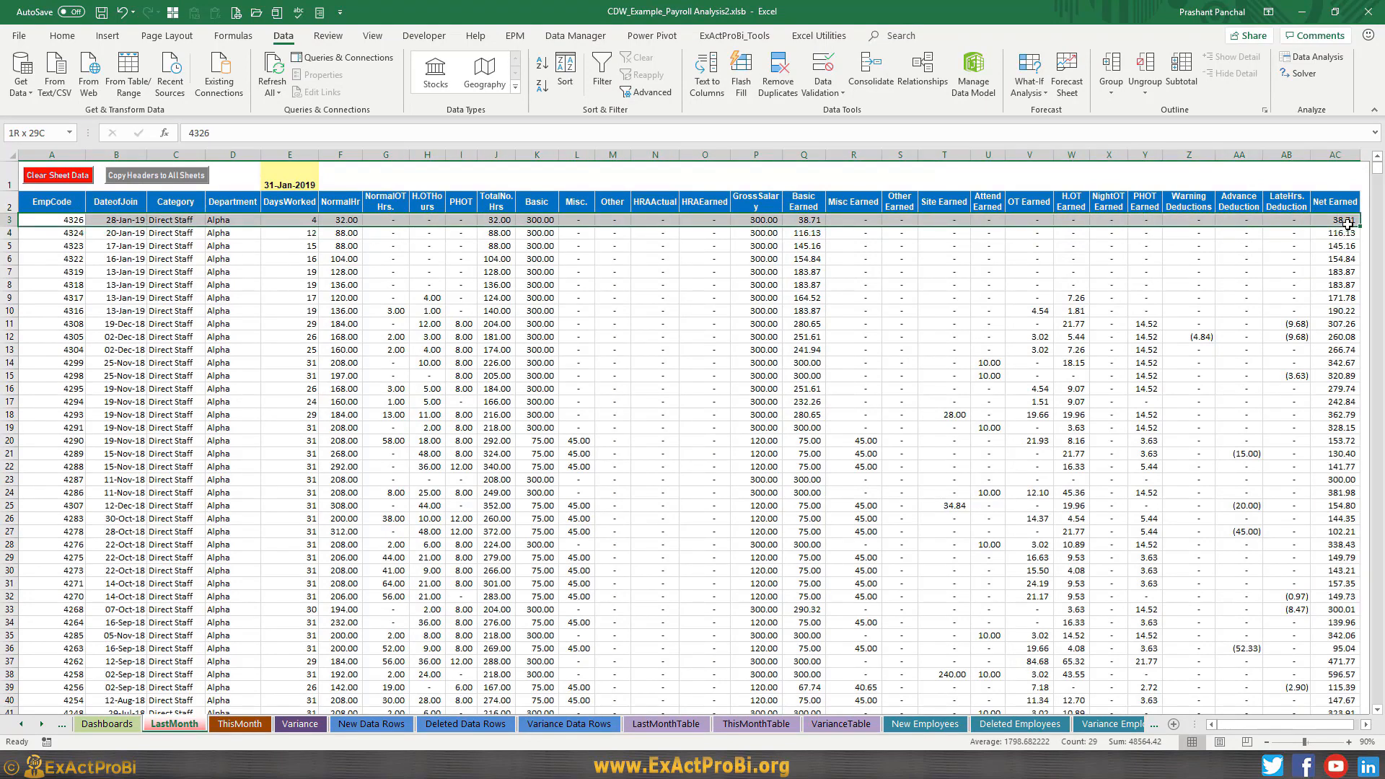
pyautogui.click(704, 725)
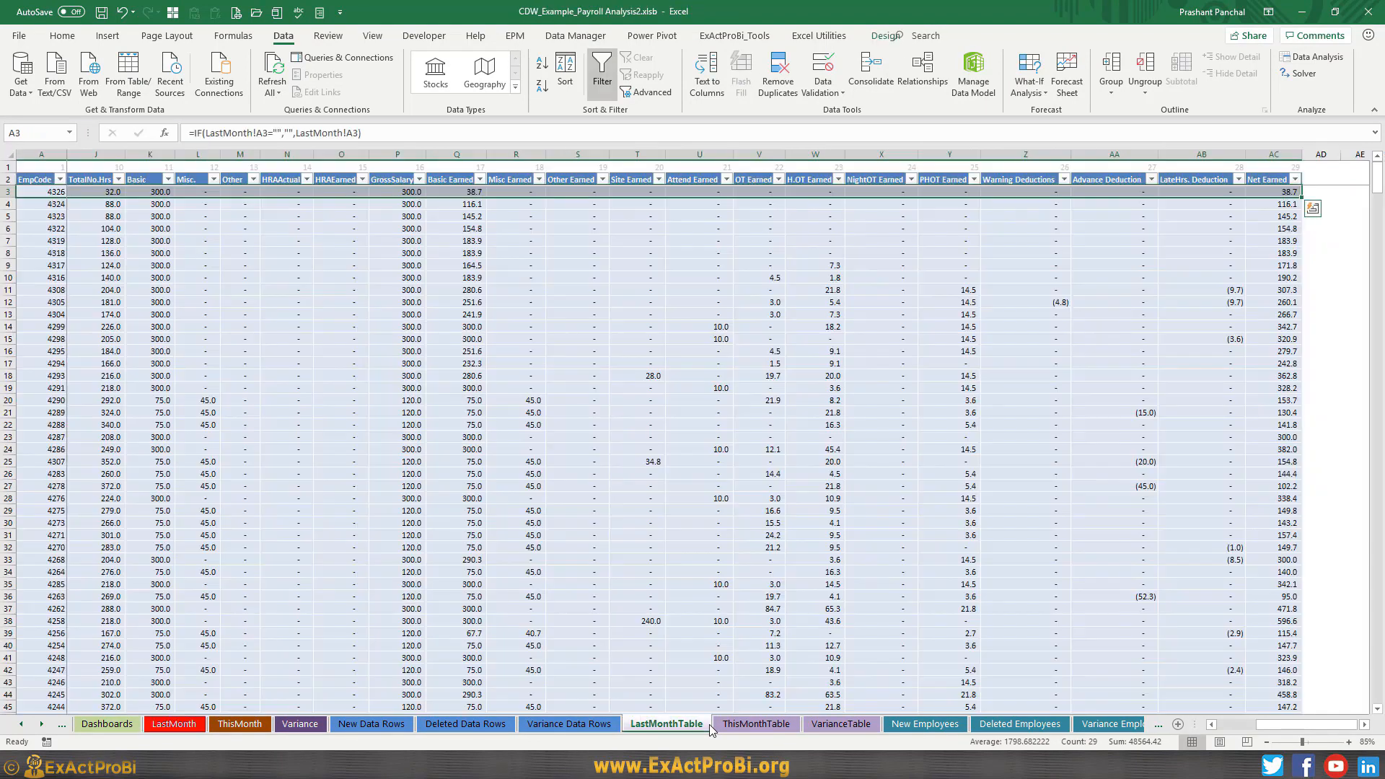
pyautogui.moveTo(1278, 724)
pyautogui.mouseDown()
pyautogui.moveTo(1096, 741)
pyautogui.moveTo(1279, 725)
pyautogui.mouseUp()
pyautogui.click(1197, 254)
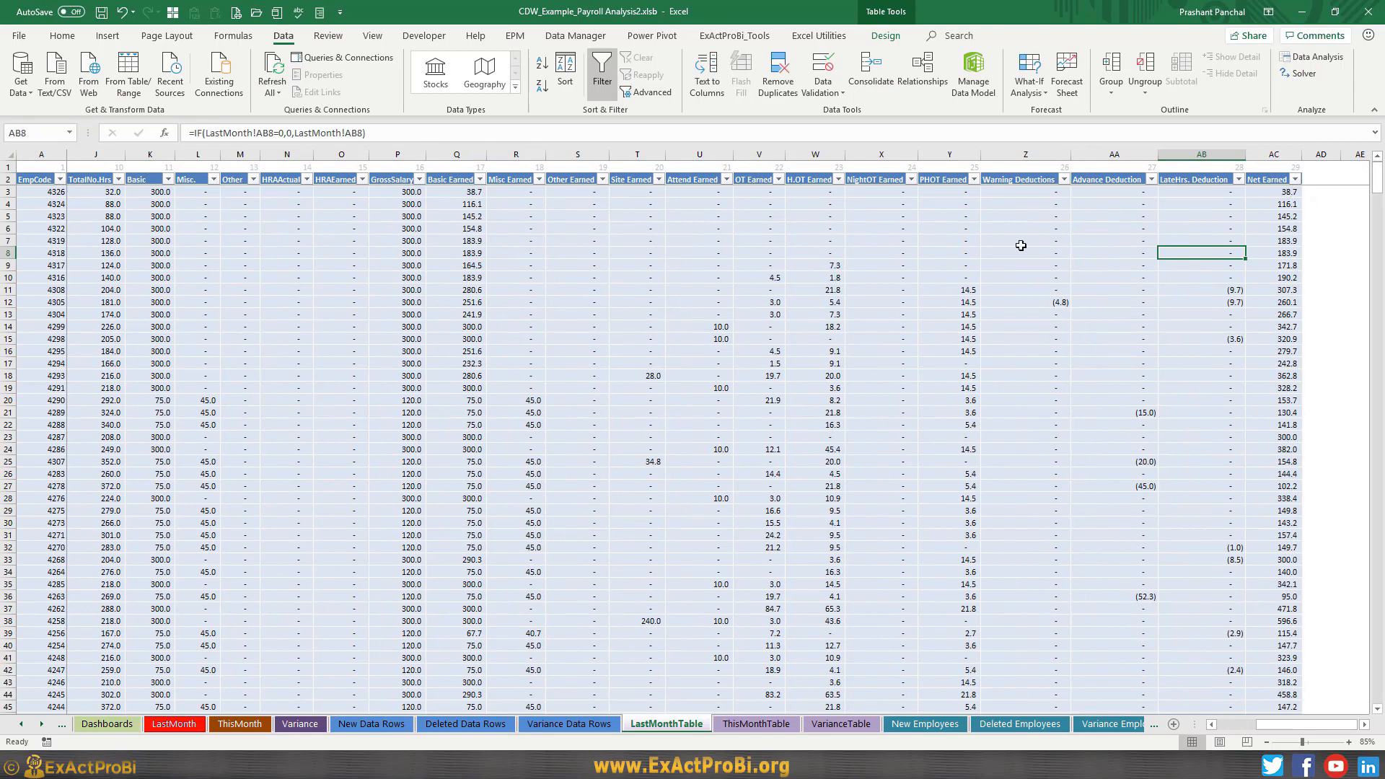
pyautogui.click(1273, 194)
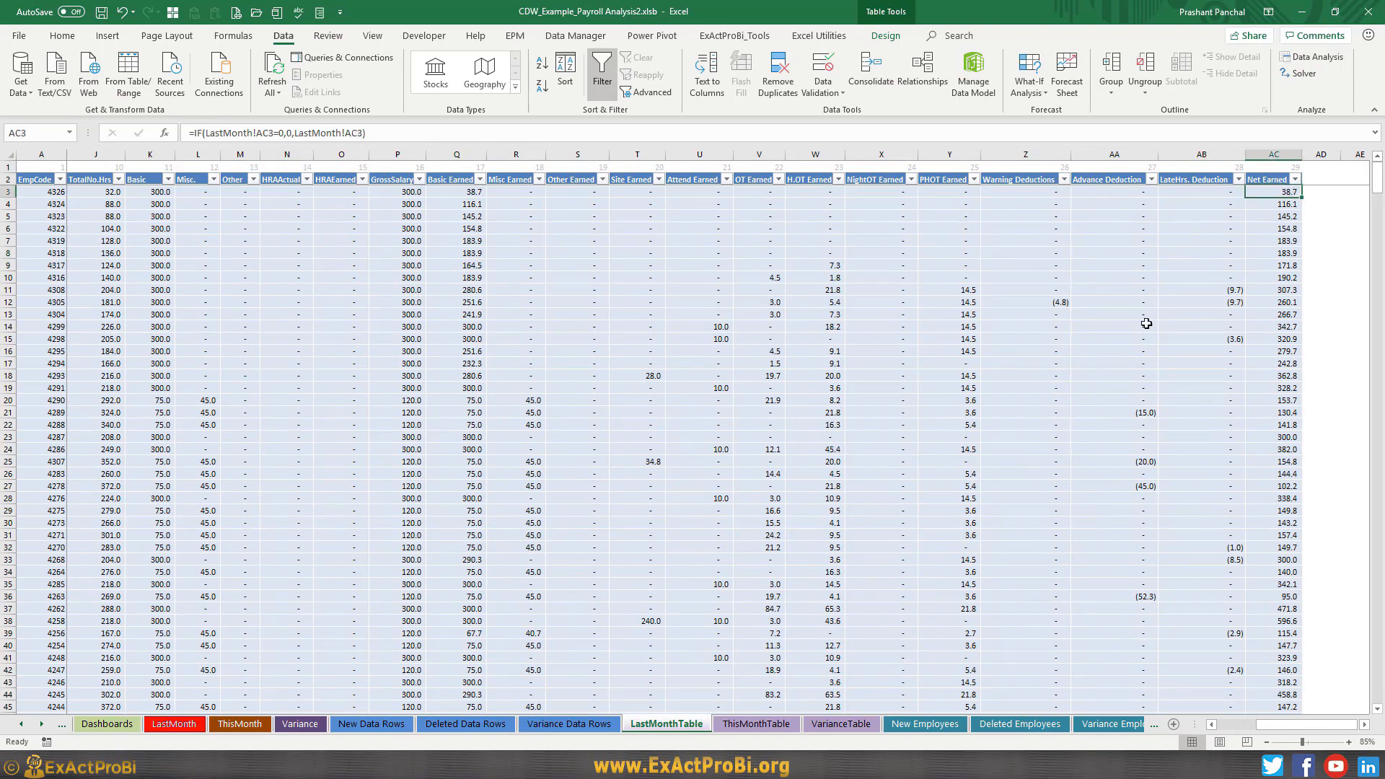
pyautogui.moveTo(1308, 724); pyautogui.dragTo(1266, 724)
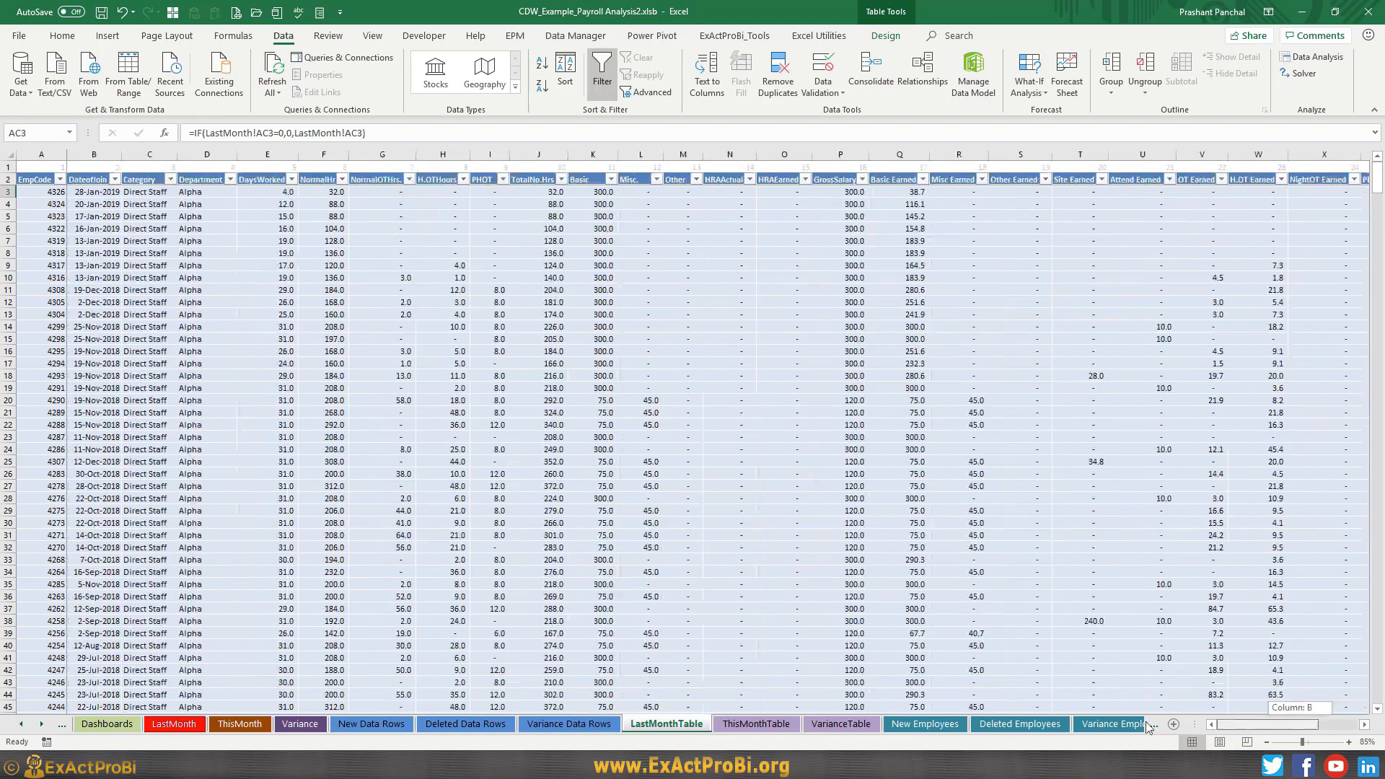
pyautogui.click(24, 191)
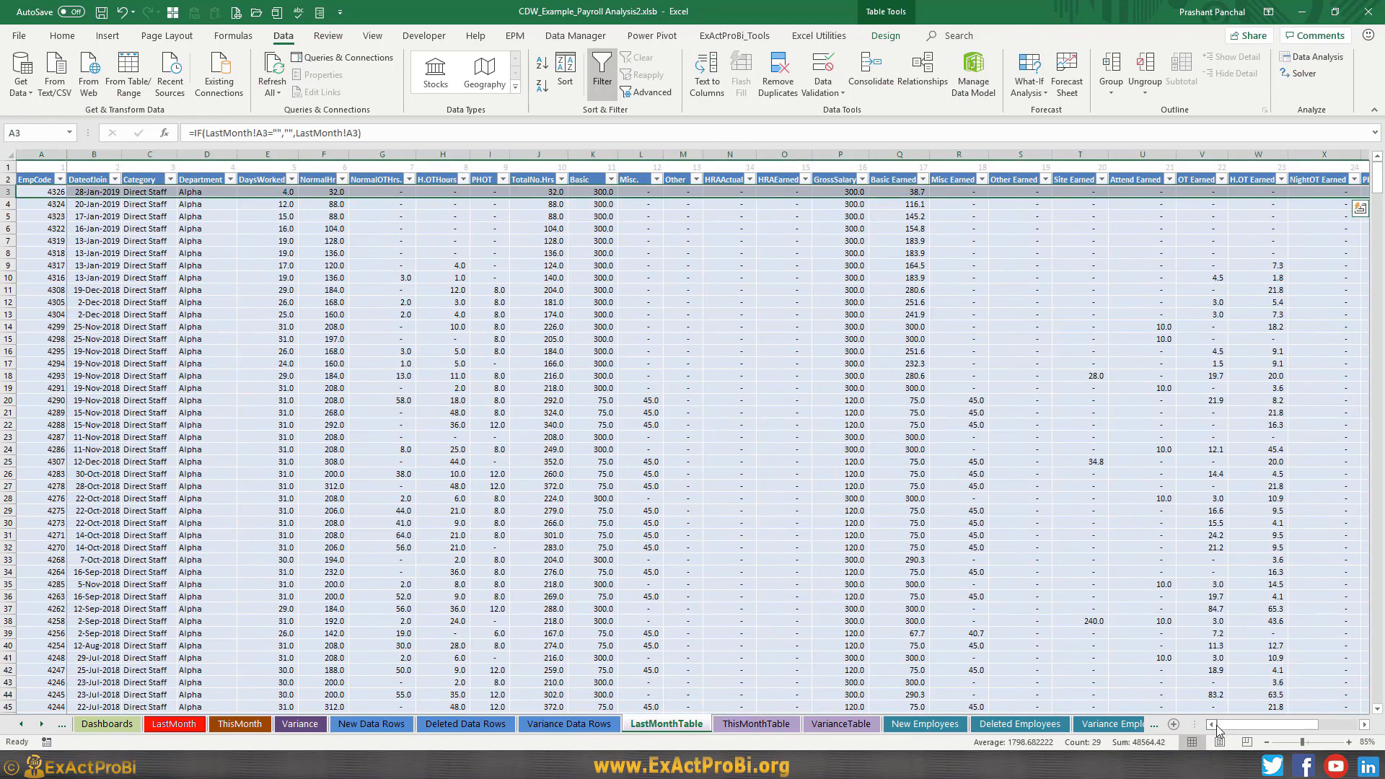
# - Look through the ThisMonthTable, VarianceTable, New Employees, Deleted Employees and Variance Employees sheets
pyautogui.click(743, 727)
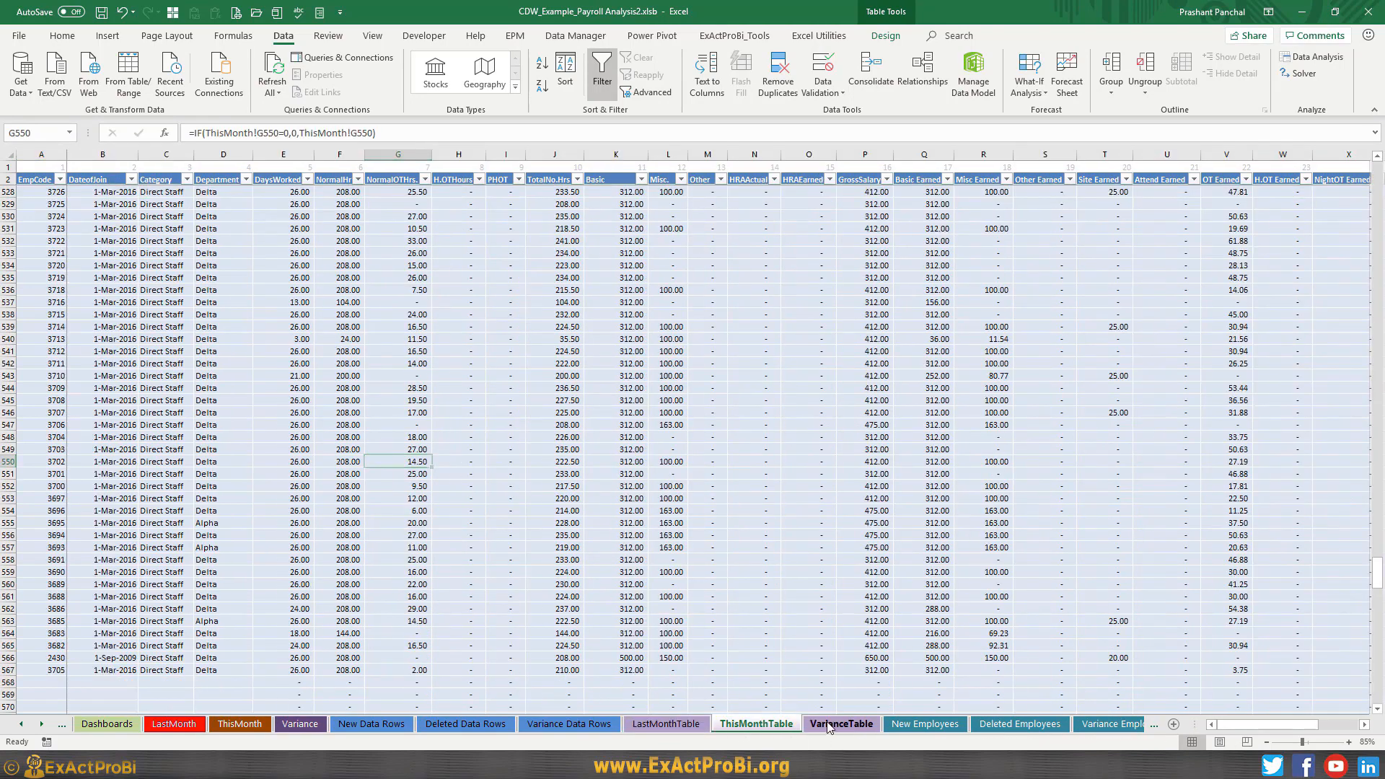
pyautogui.click(837, 724)
pyautogui.click(925, 724)
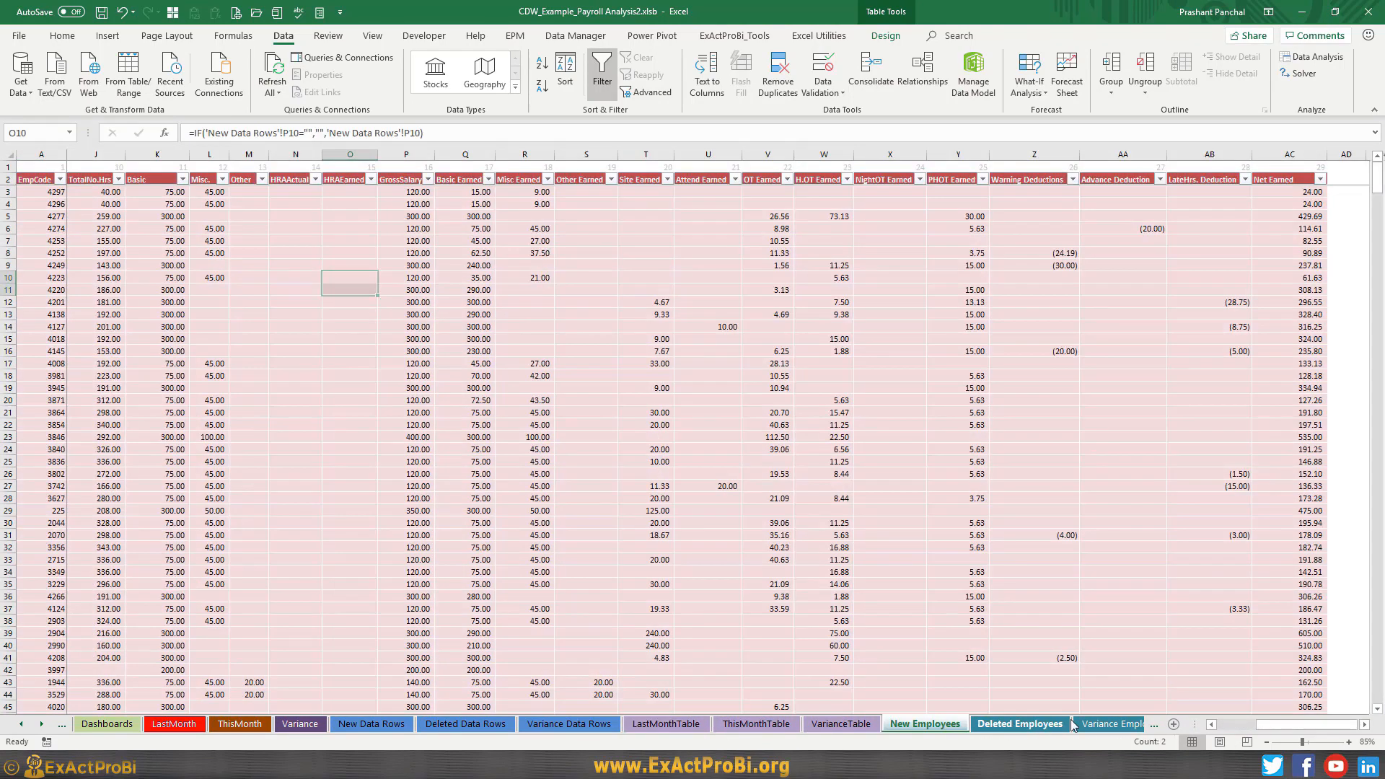
pyautogui.click(1104, 724)
pyautogui.click(862, 724)
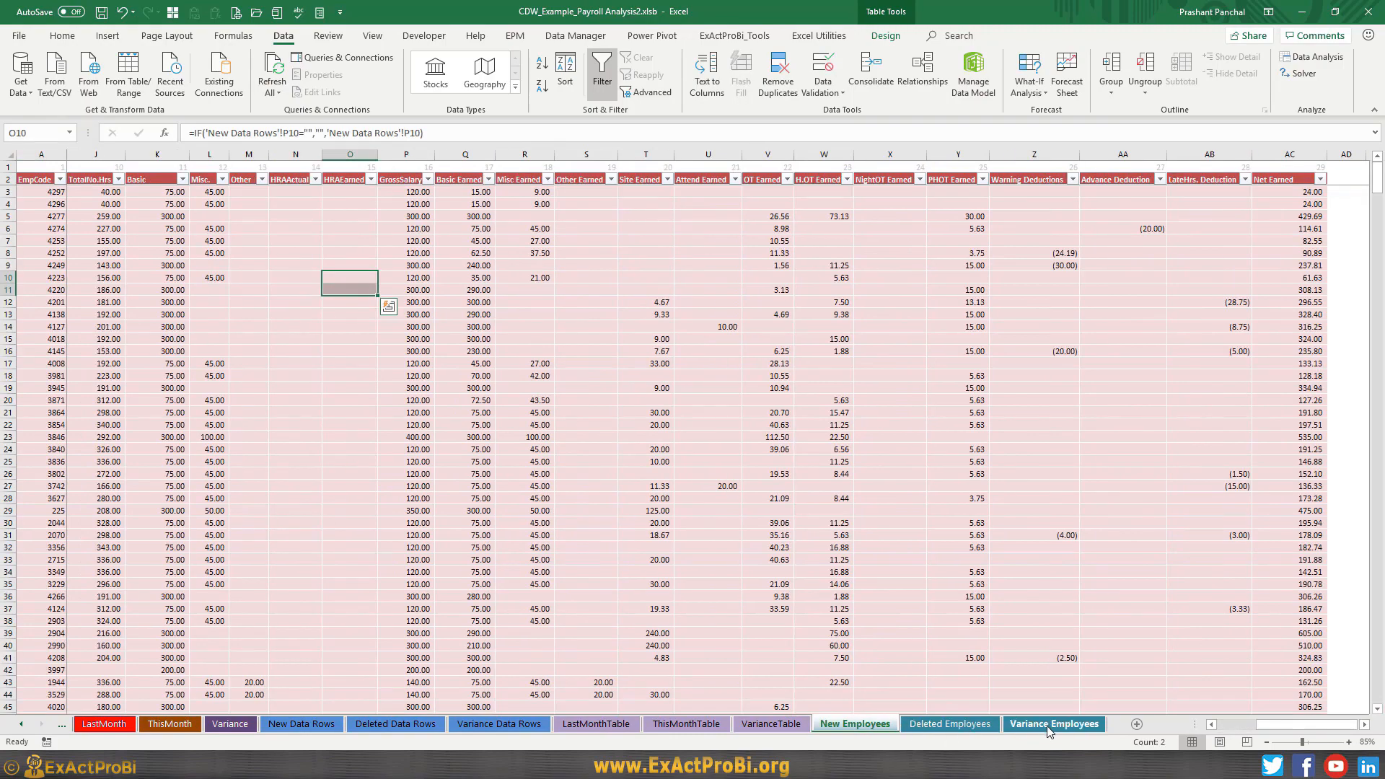
pyautogui.click(1048, 728)
pyautogui.click(947, 727)
pyautogui.click(830, 727)
pyautogui.click(769, 726)
pyautogui.click(711, 727)
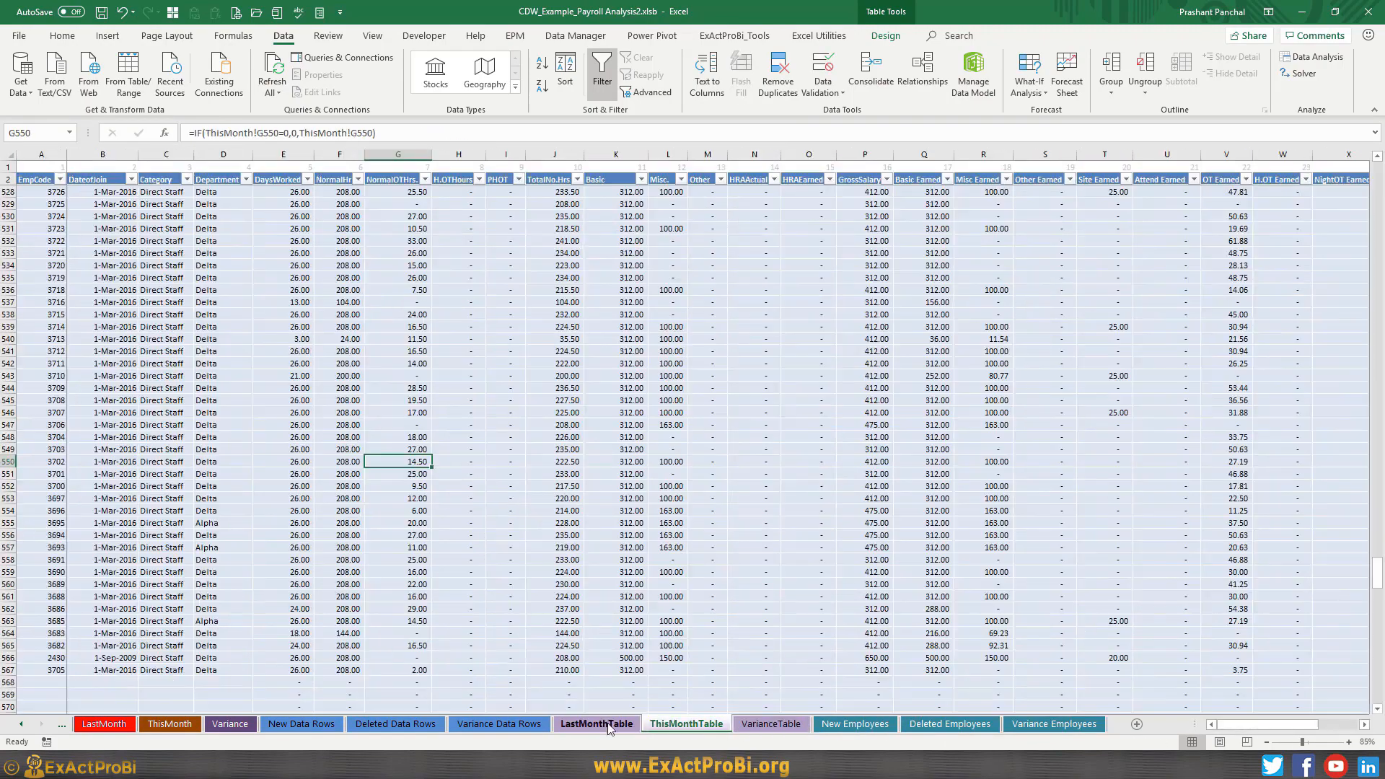
# - Recheck the H7 and row 3 formulas on LastMonthTable, and view the sheets holding the source data, including New Data Rows and LastMonth
pyautogui.click(592, 726)
pyautogui.click(455, 243)
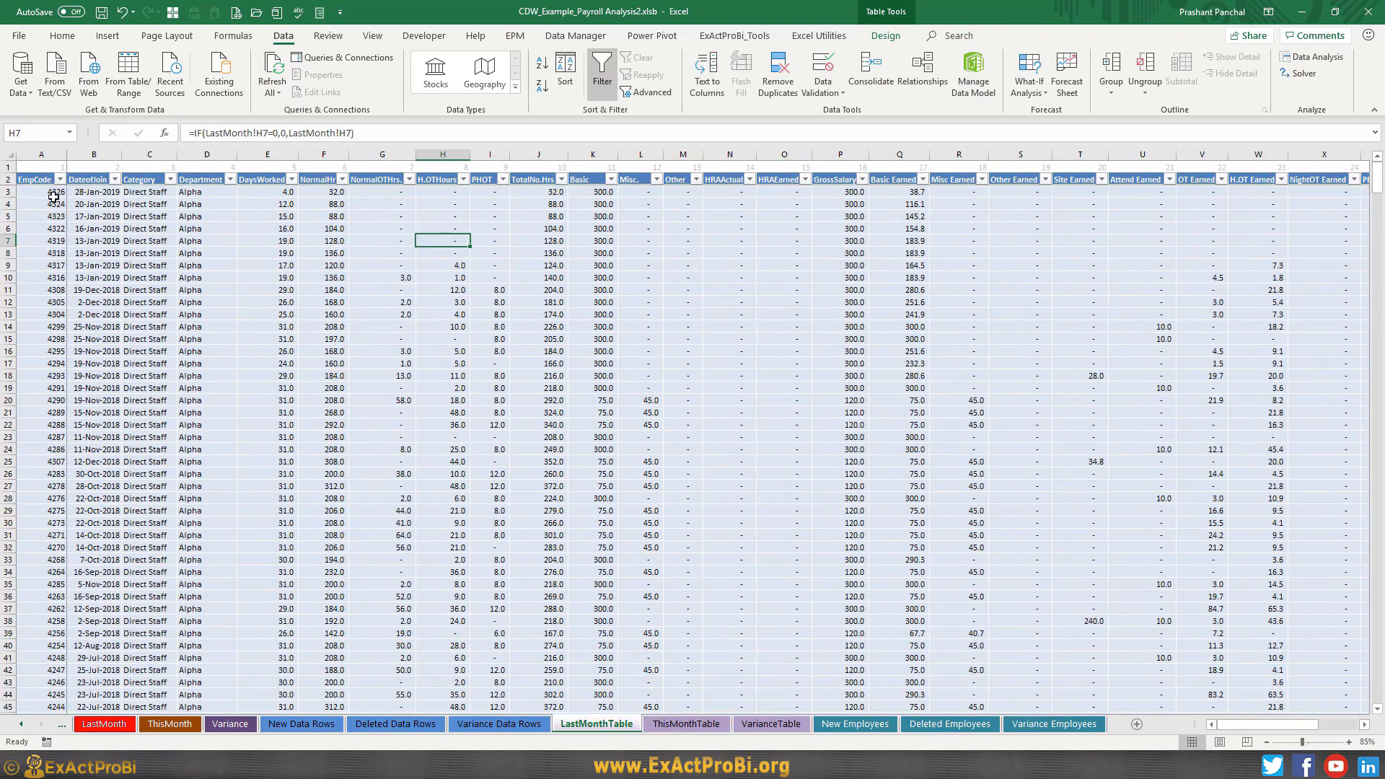
pyautogui.click(19, 189)
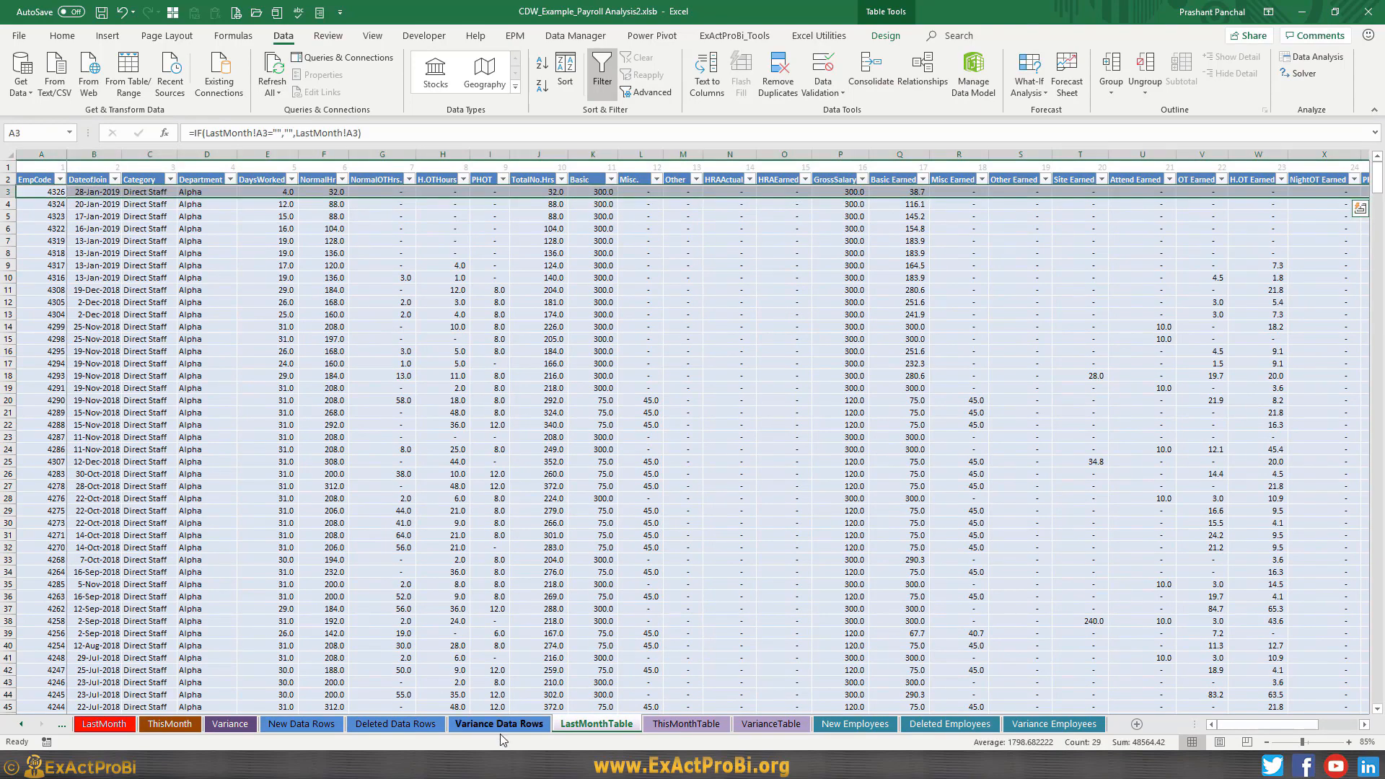
pyautogui.click(652, 726)
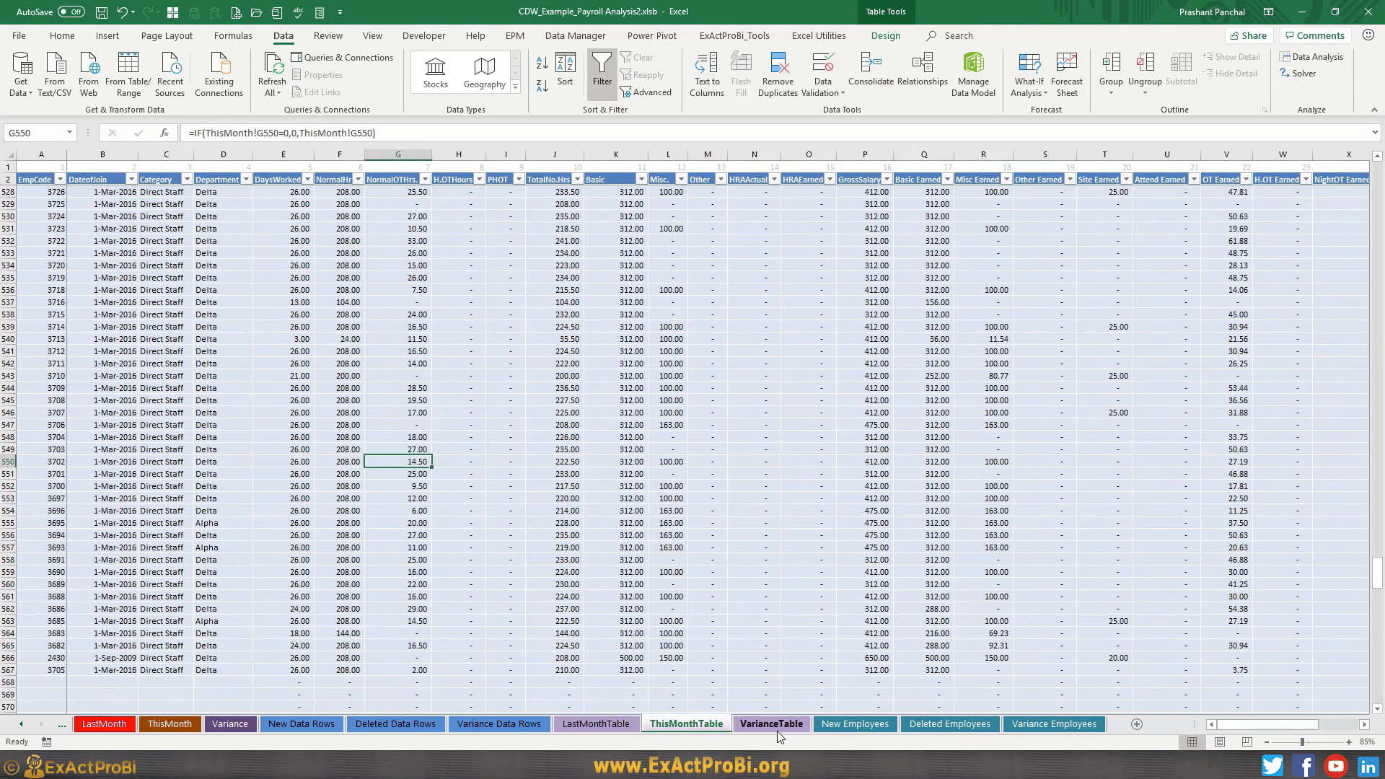
pyautogui.click(778, 730)
pyautogui.click(306, 726)
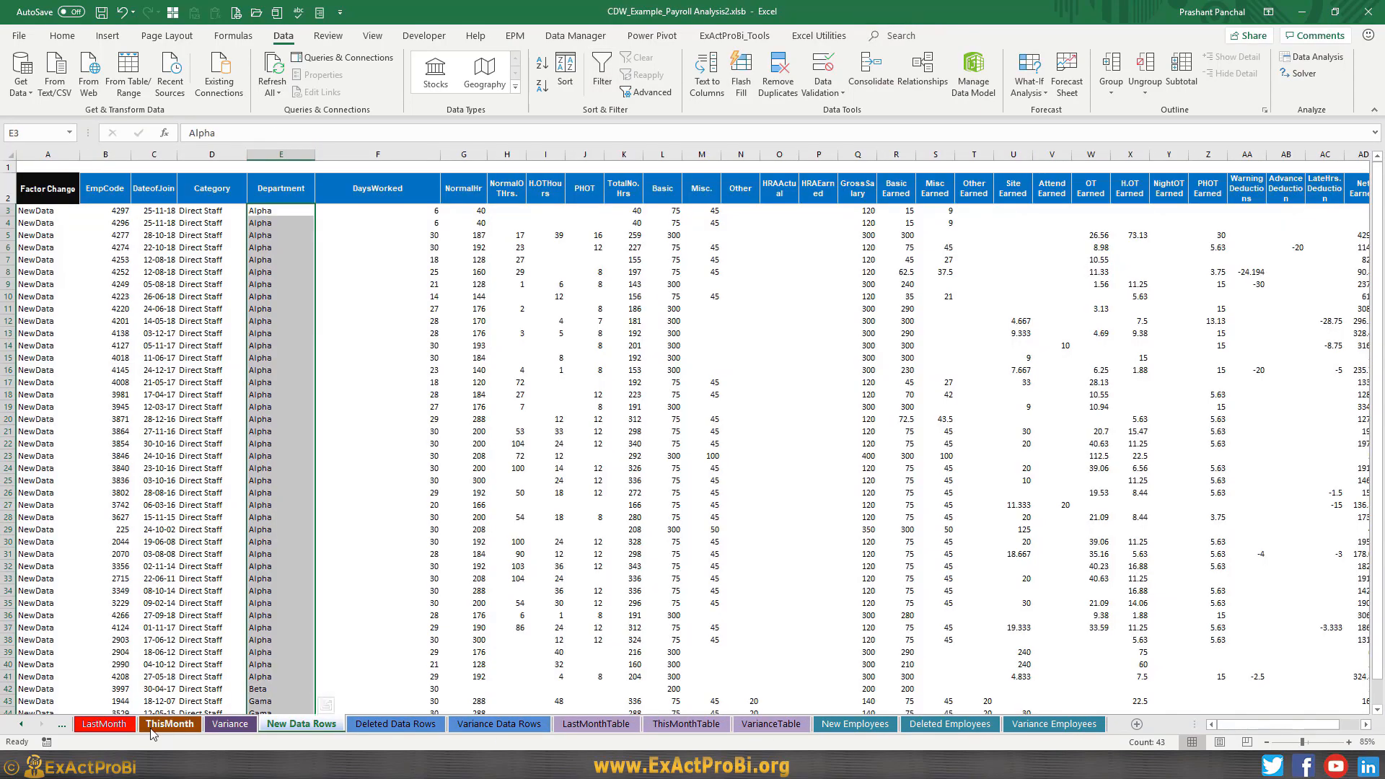
pyautogui.click(108, 726)
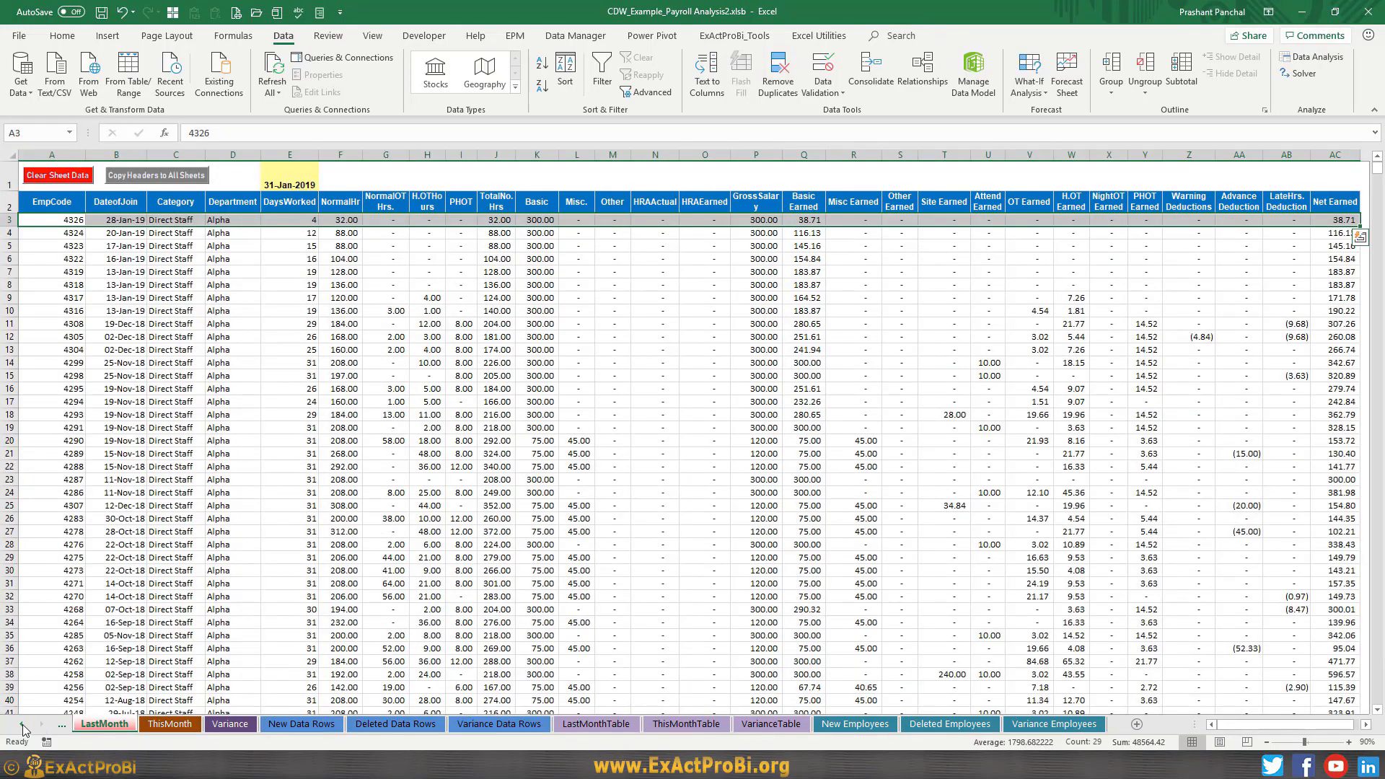
# - On Dashboards, examine the Error Check row, the Err Check column and the overall error check formula in K2
pyautogui.doubleClick(23, 725)
pyautogui.click(116, 727)
pyautogui.click(187, 728)
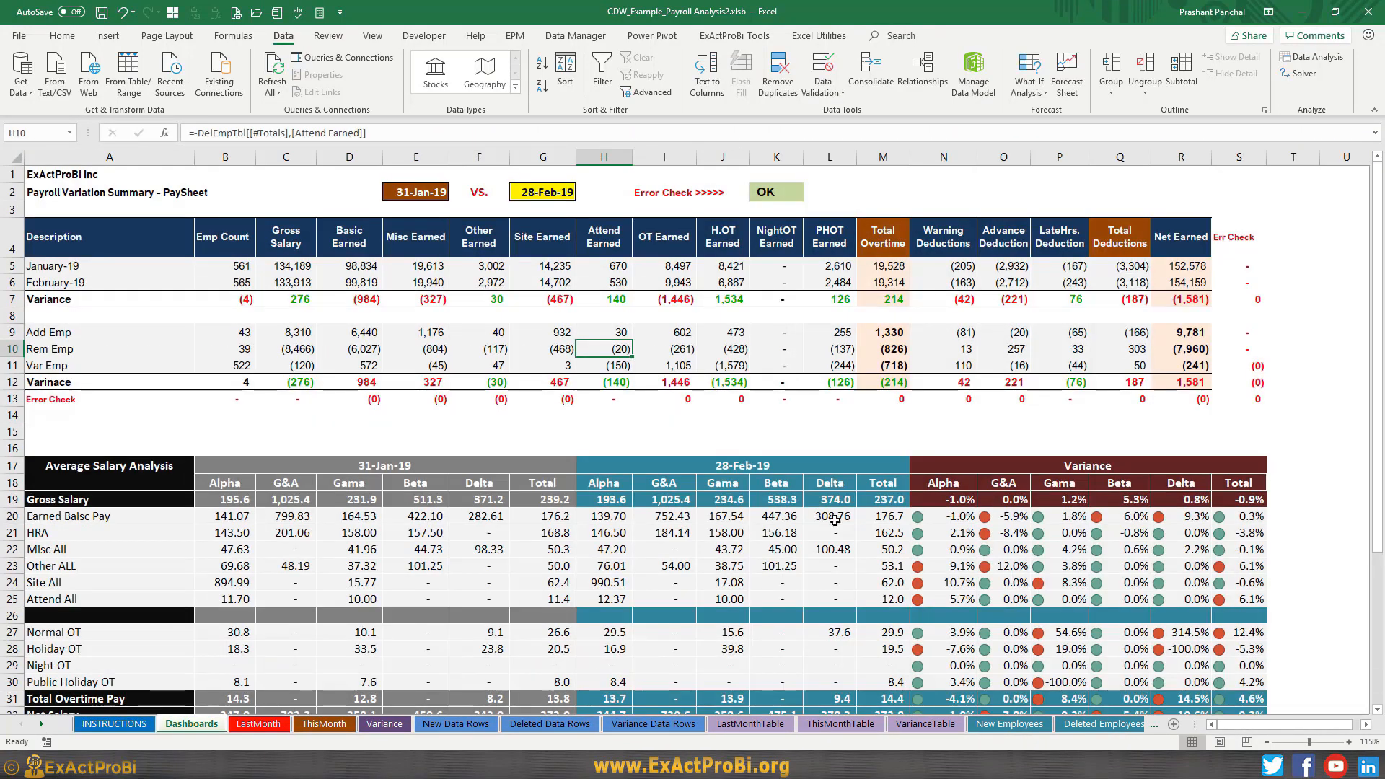
pyautogui.click(617, 401)
pyautogui.moveTo(216, 399); pyautogui.dragTo(1182, 395)
pyautogui.moveTo(1251, 269); pyautogui.dragTo(1252, 408)
pyautogui.click(763, 191)
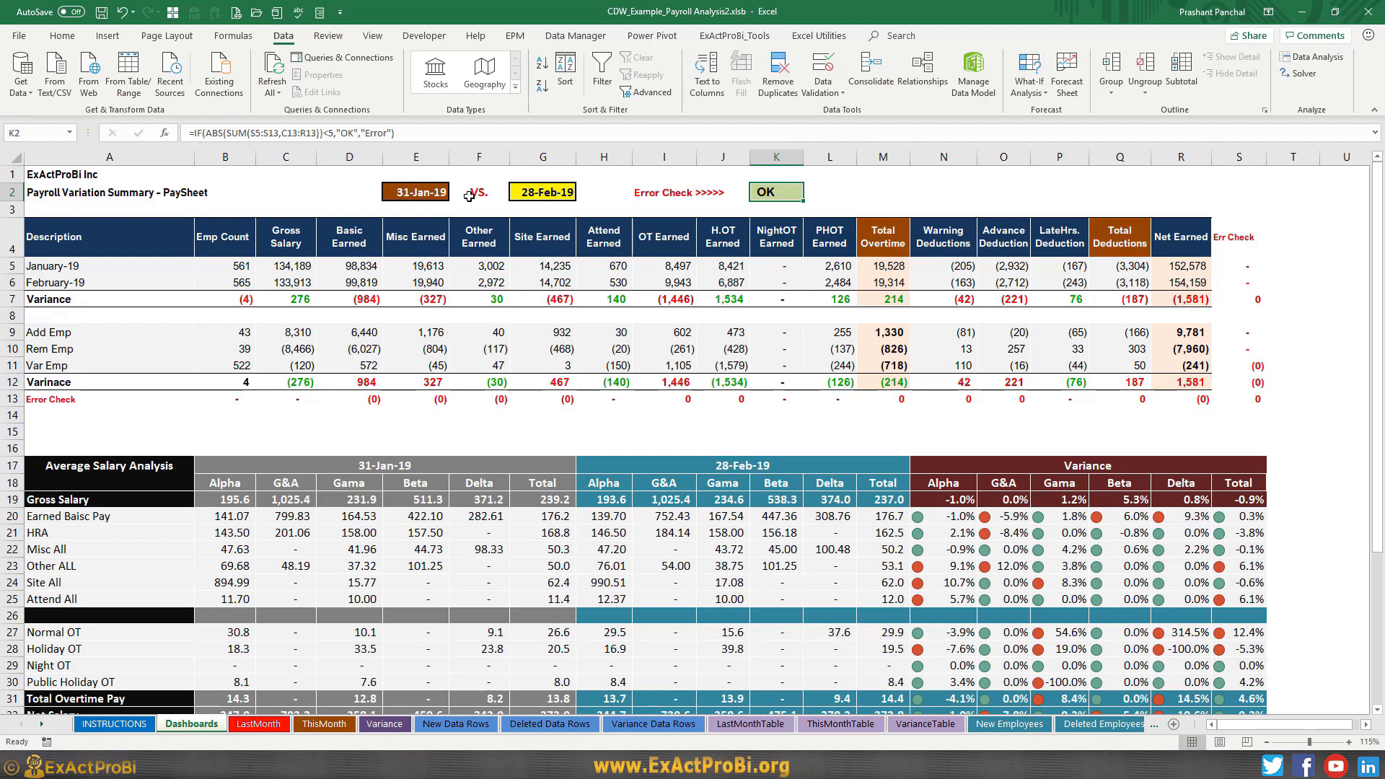
pyautogui.moveTo(213, 399); pyautogui.dragTo(1217, 408)
pyautogui.moveTo(1239, 265); pyautogui.dragTo(1245, 400)
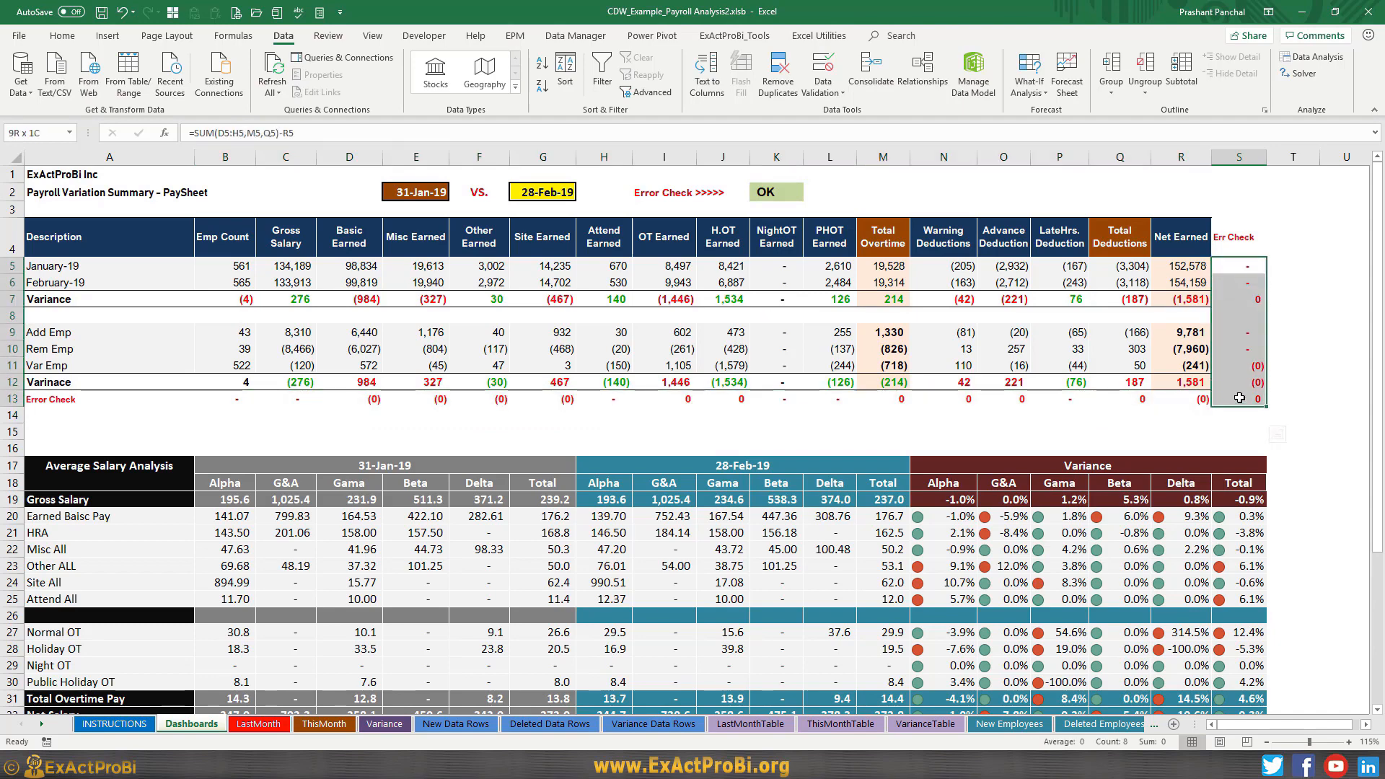
# - Review the Add Emp, Rem Emp and Var Emp figures together with the variance row that combines them
pyautogui.scroll(-7, 799, 449)
pyautogui.scroll(7, 501, 345)
pyautogui.moveTo(351, 335); pyautogui.dragTo(358, 370)
pyautogui.moveTo(233, 386); pyautogui.dragTo(1191, 384)
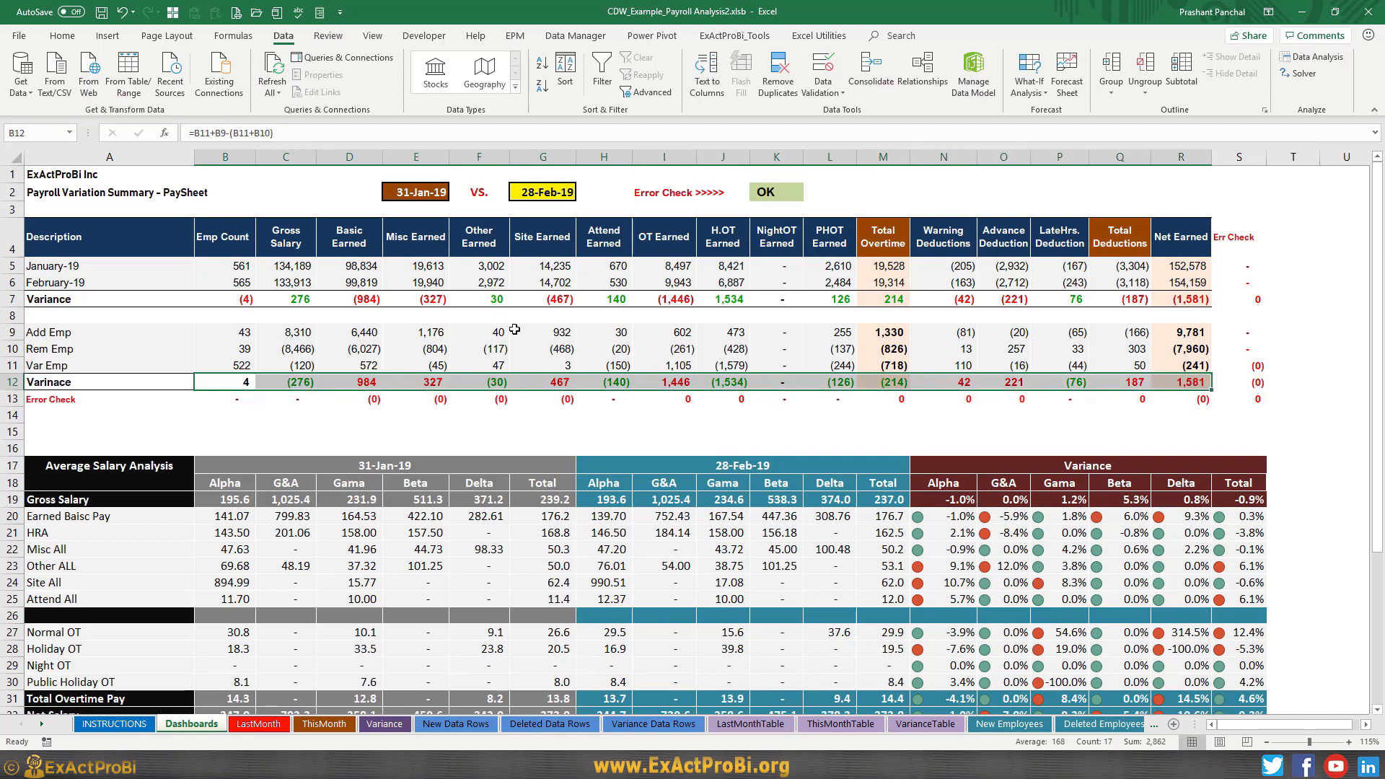
pyautogui.moveTo(532, 332); pyautogui.dragTo(542, 367)
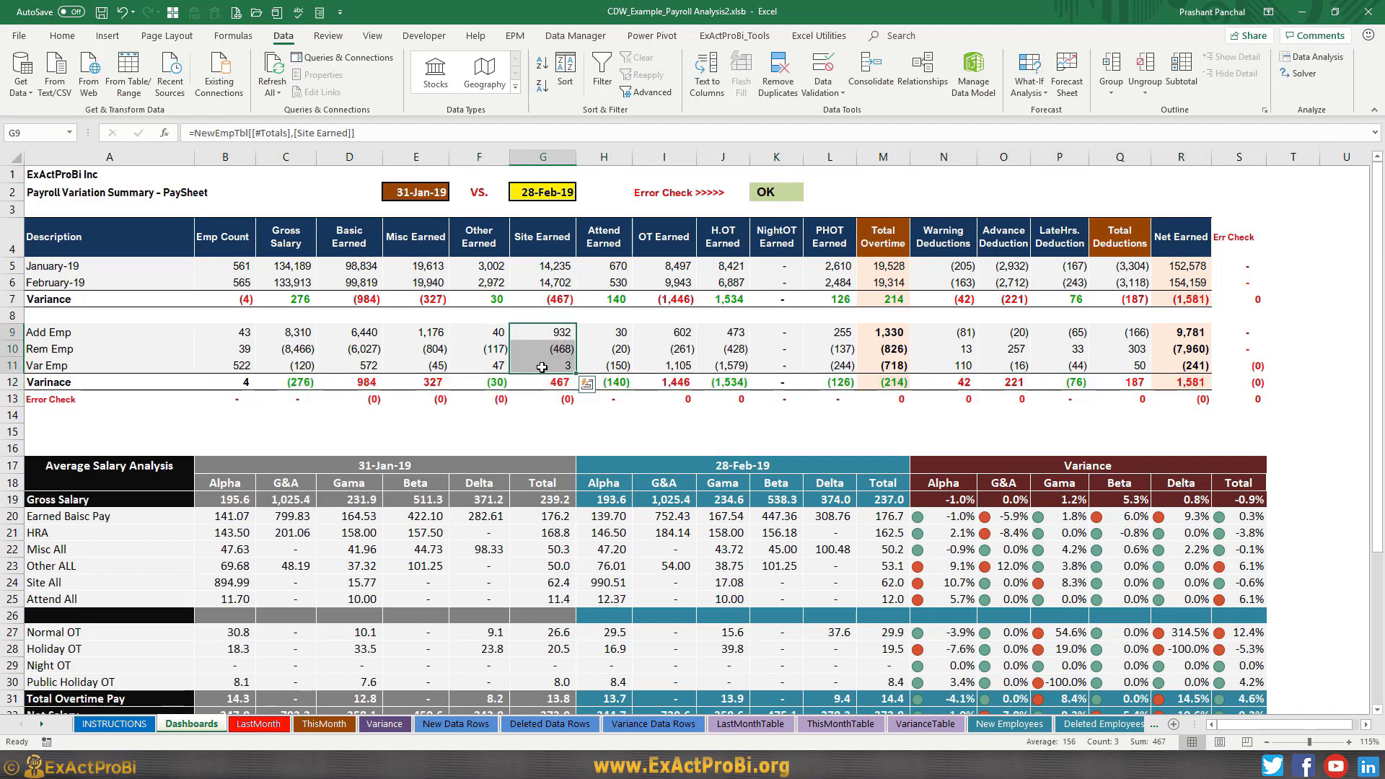
pyautogui.moveTo(244, 336); pyautogui.dragTo(670, 367)
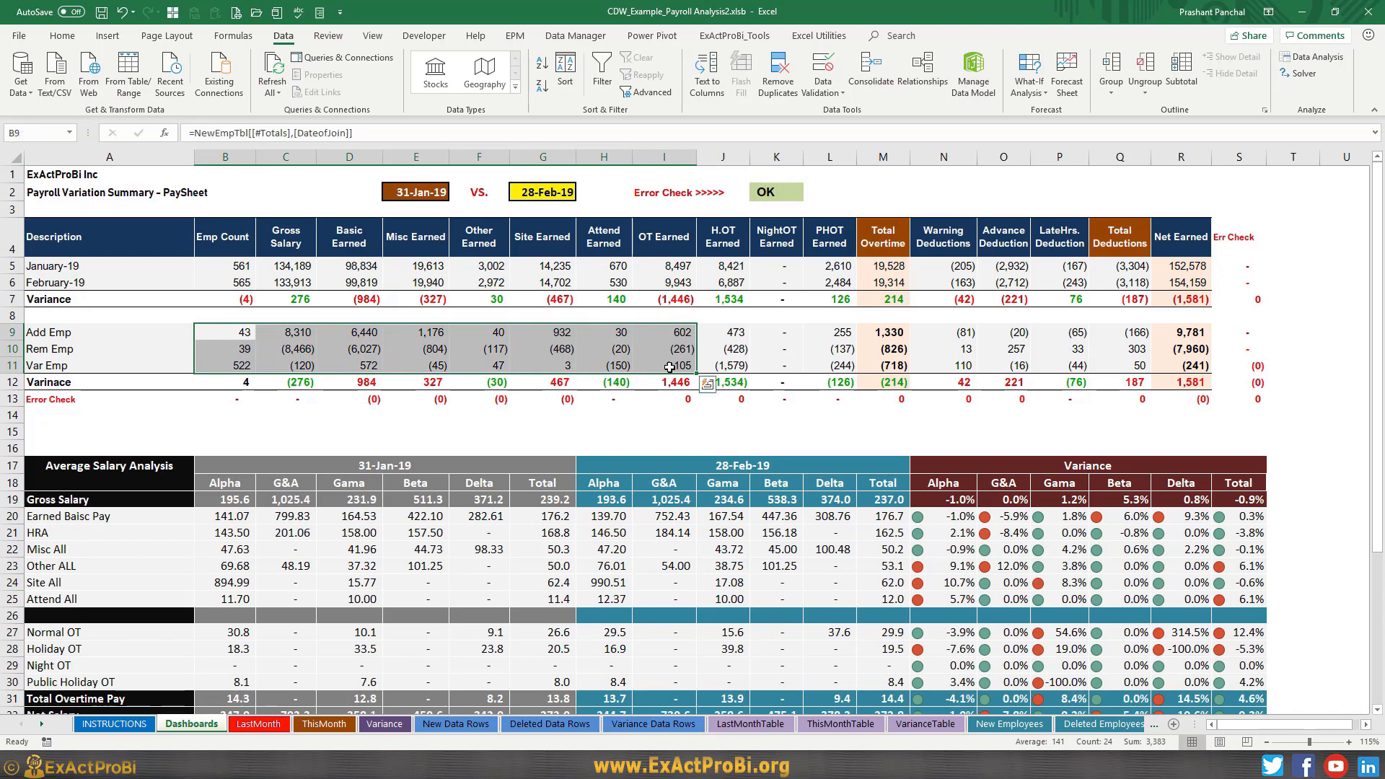
# - Look through the Variance, INSTRUCTIONS, ThisMonth, New Data Rows, Deleted Data Rows, Variance Data Rows and LastMonth sheets
pyautogui.click(384, 724)
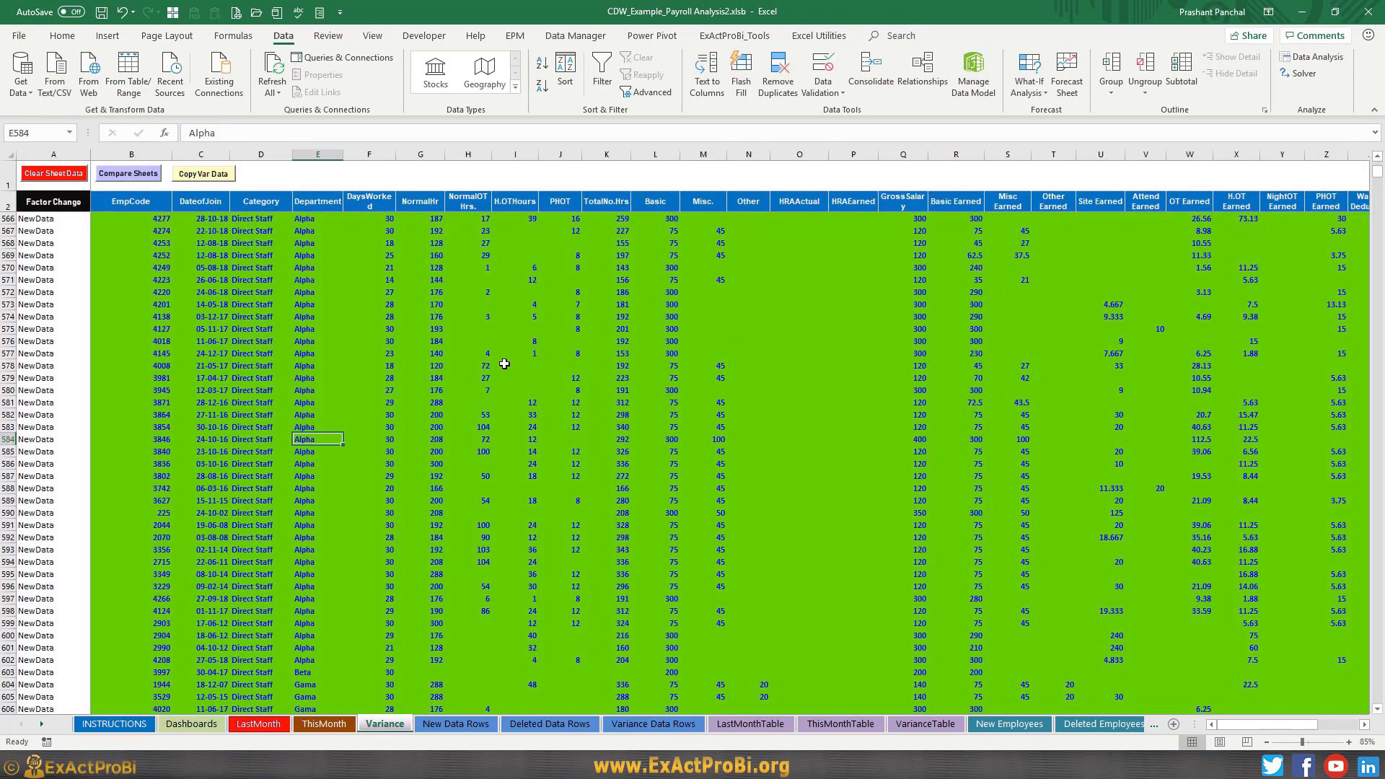
pyautogui.click(114, 724)
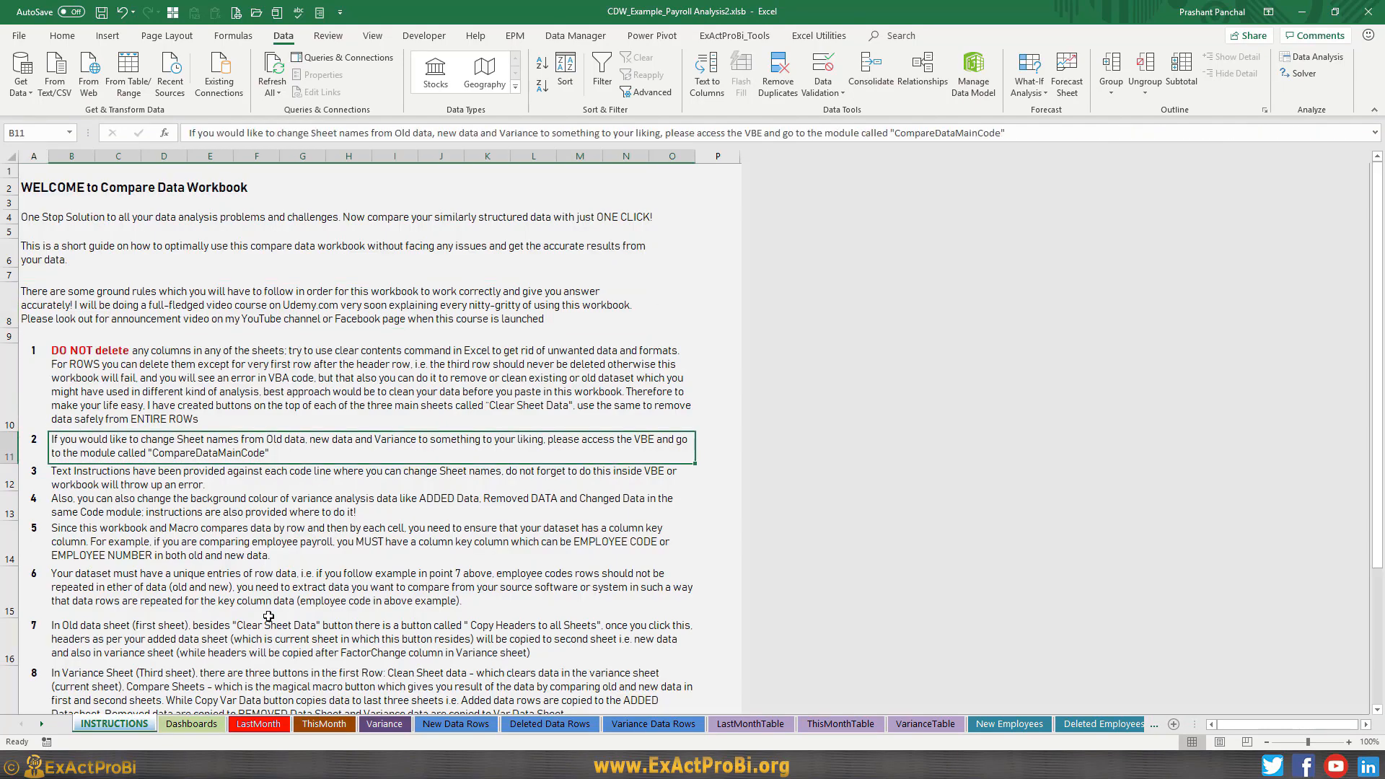
pyautogui.click(189, 724)
pyautogui.click(324, 724)
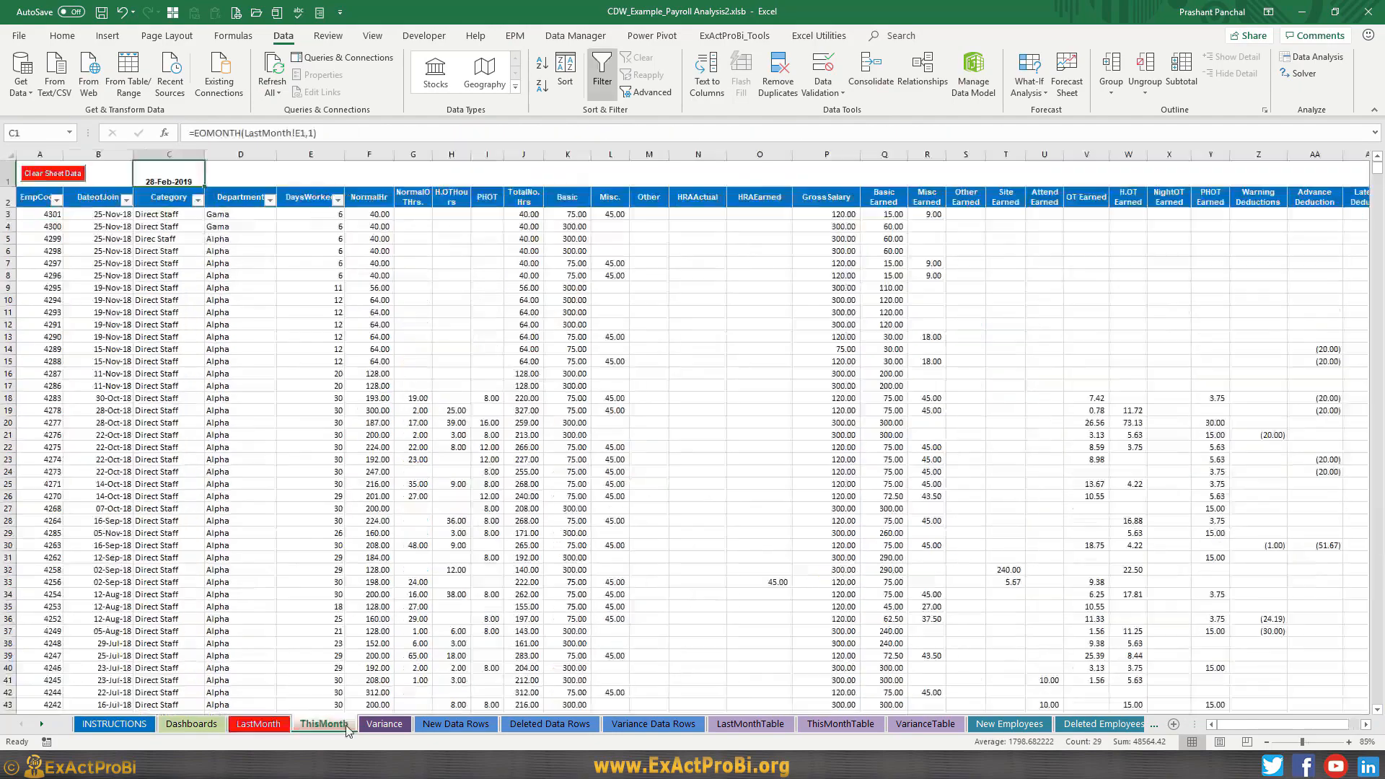
pyautogui.click(440, 724)
pyautogui.click(550, 724)
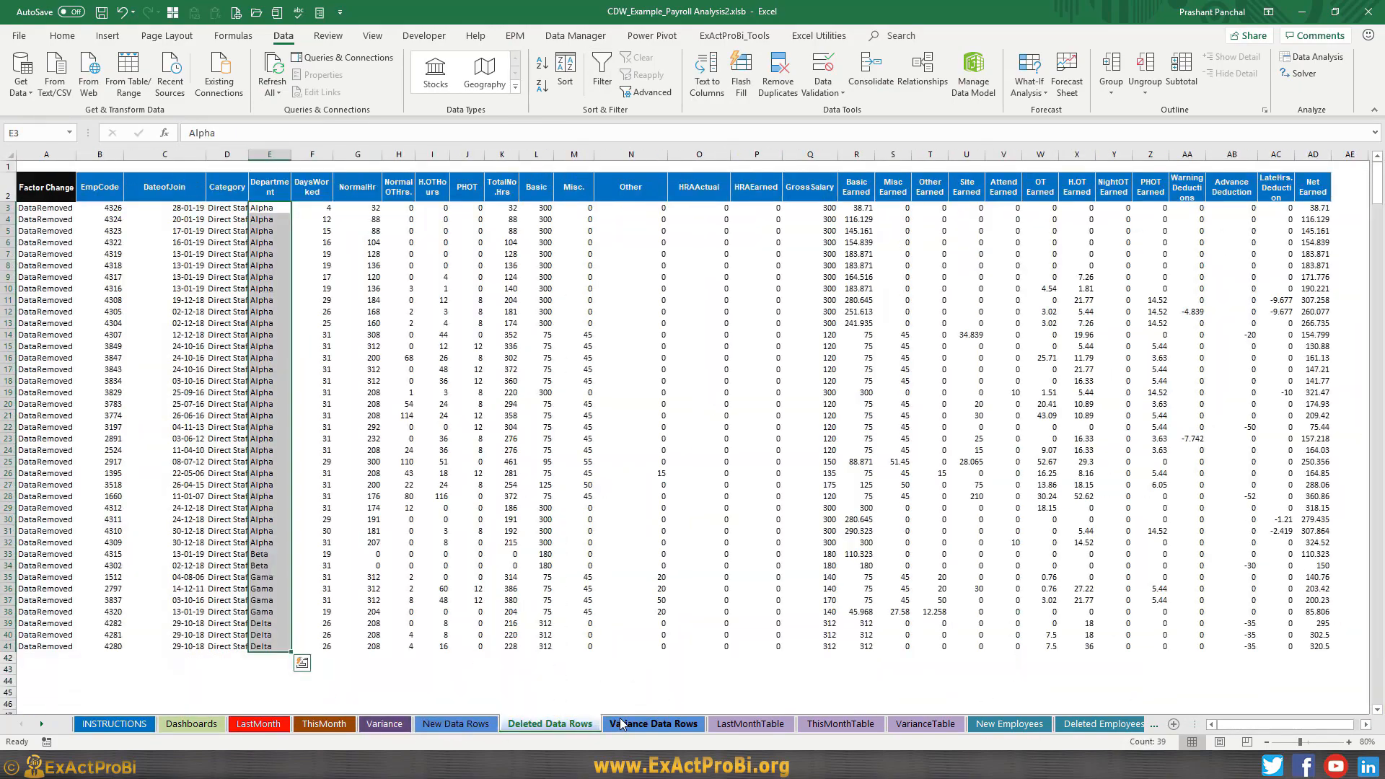
pyautogui.click(654, 724)
pyautogui.click(259, 724)
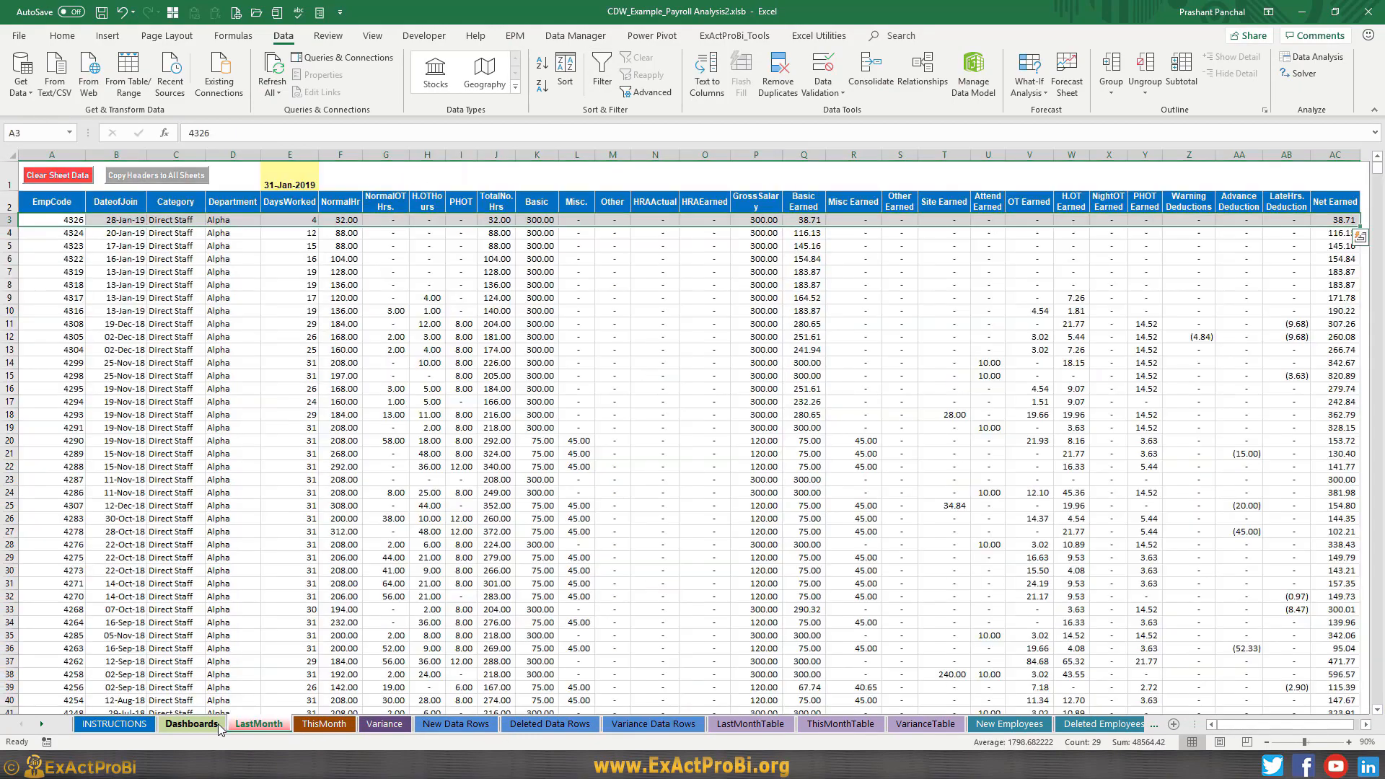
# - On Dashboards, check the last month's header date link and the Gama HRA formula in Average Salary Analysis
pyautogui.click(191, 723)
pyautogui.click(345, 459)
pyautogui.scroll(-6, 345, 458)
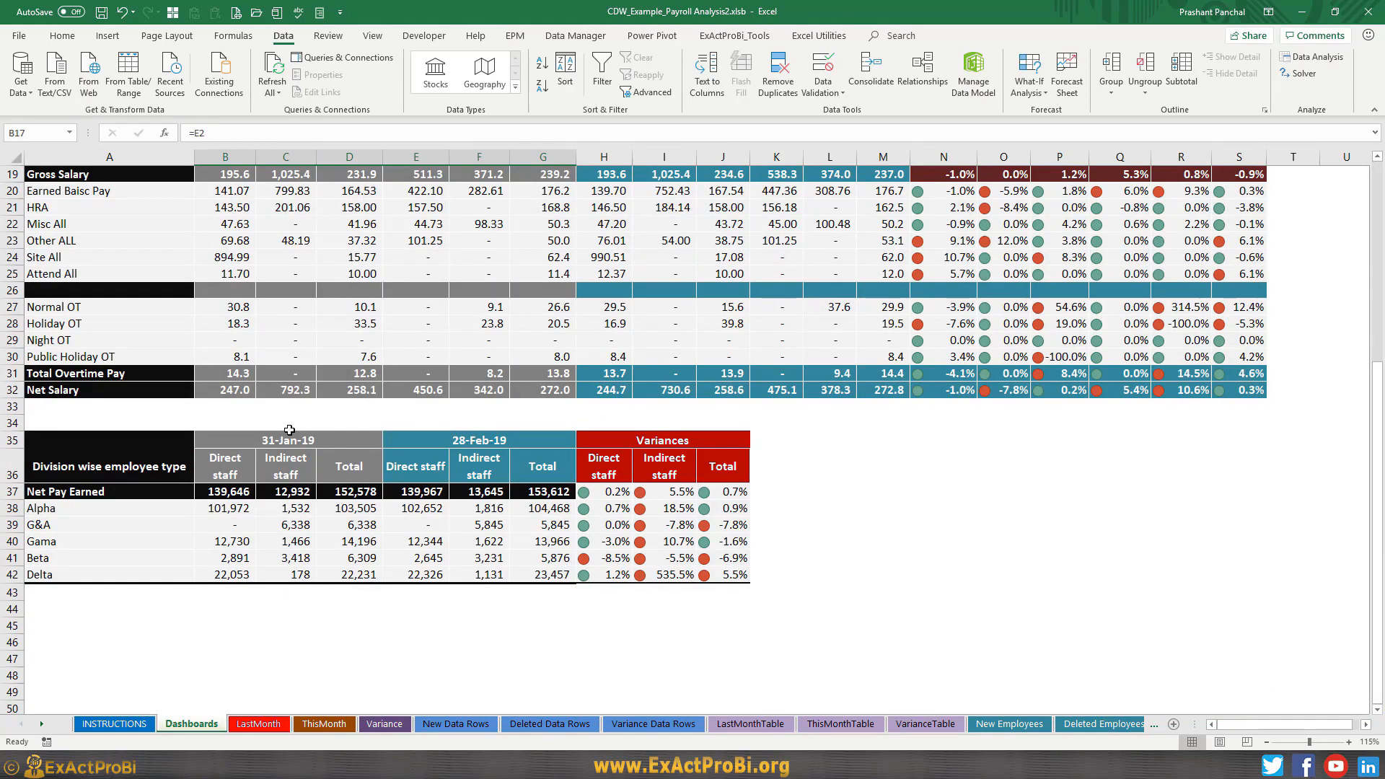
pyautogui.scroll(6, 333, 408)
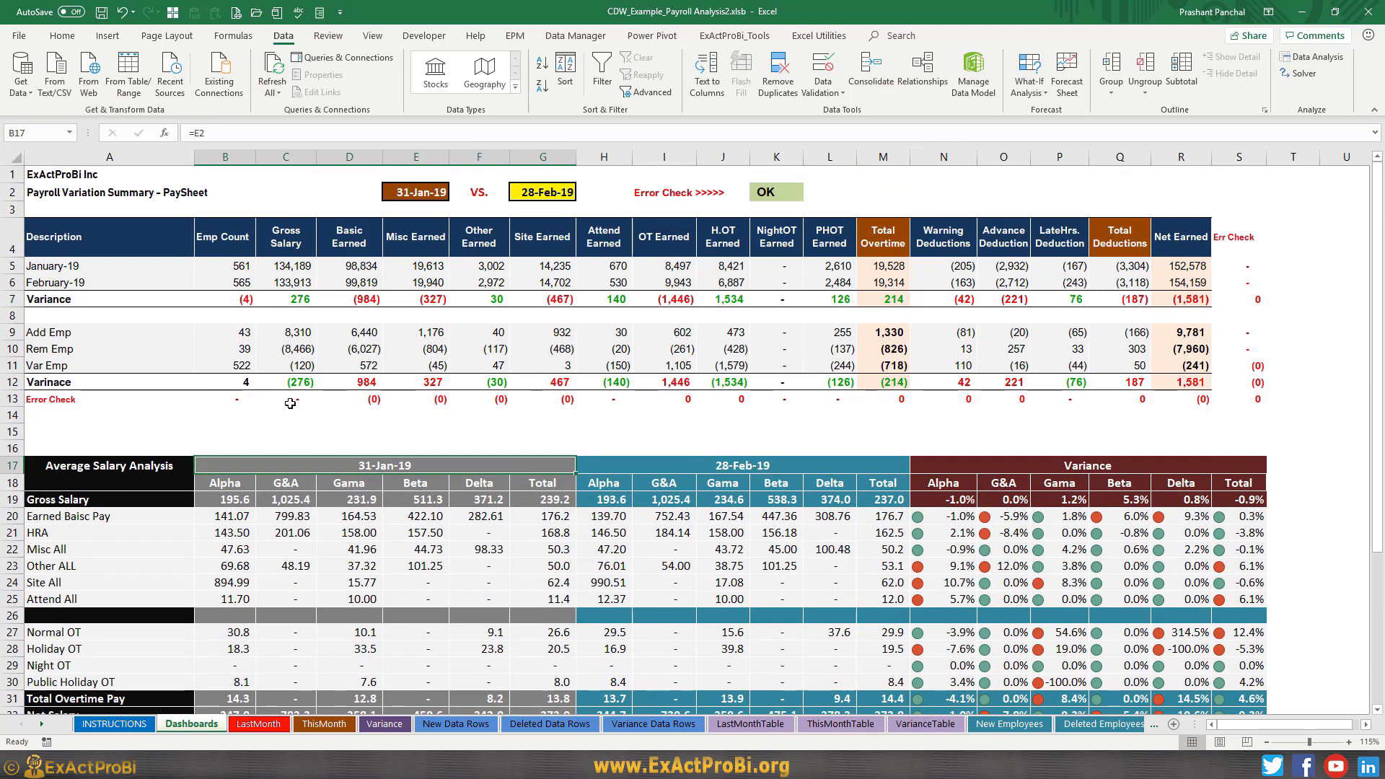
pyautogui.click(349, 532)
pyautogui.scroll(-4, 317, 516)
pyautogui.scroll(4, 285, 497)
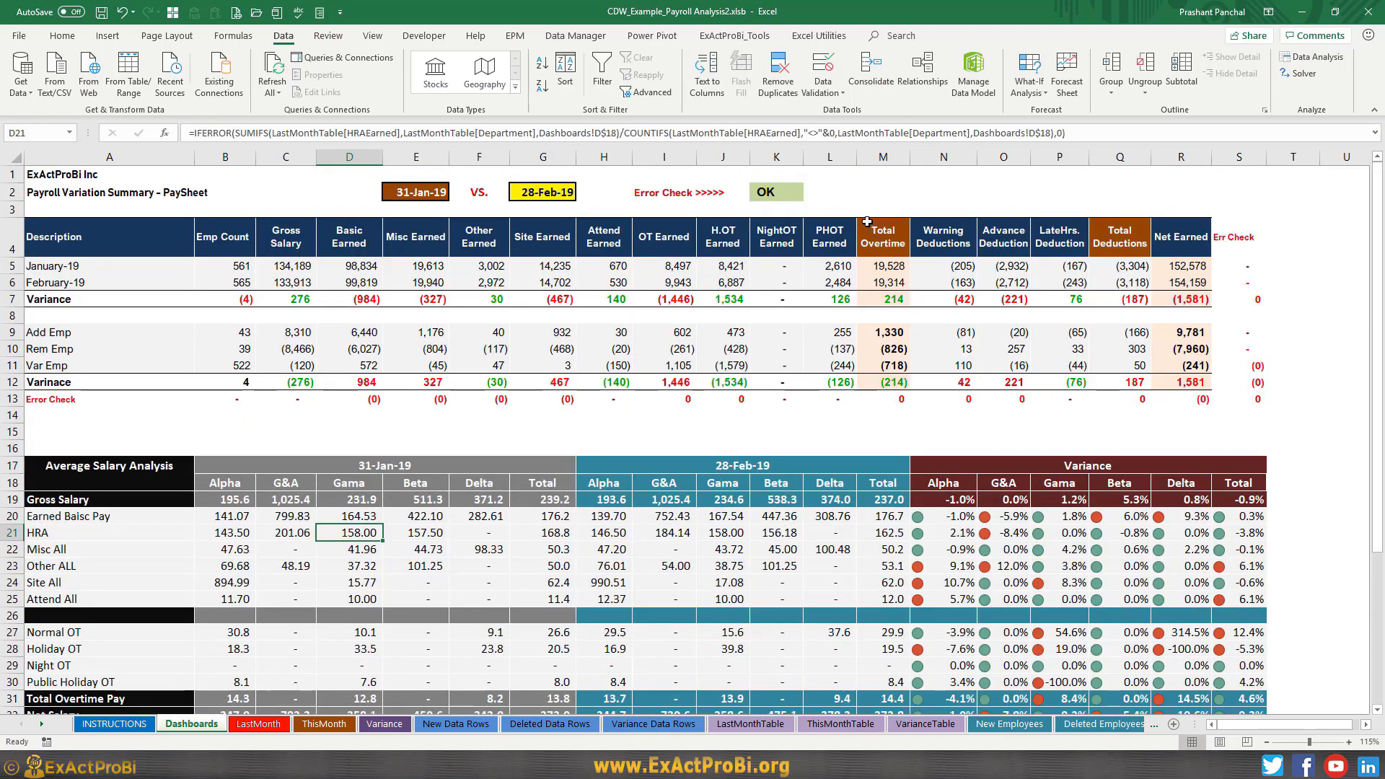
# - Check the current month's date link in G2, the Error Check row and the Rem Emp error check formula in S10
pyautogui.click(544, 191)
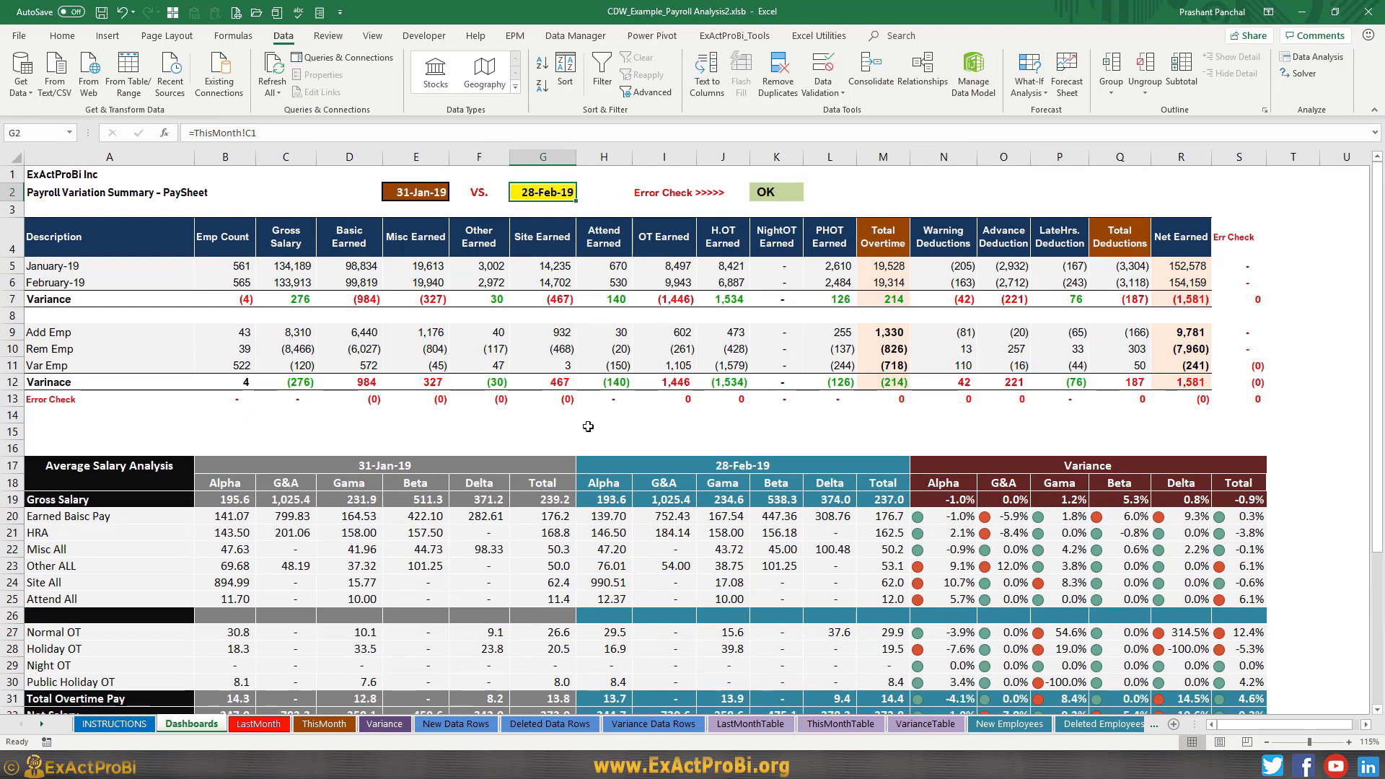
pyautogui.moveTo(518, 400); pyautogui.dragTo(1195, 401)
pyautogui.click(1263, 354)
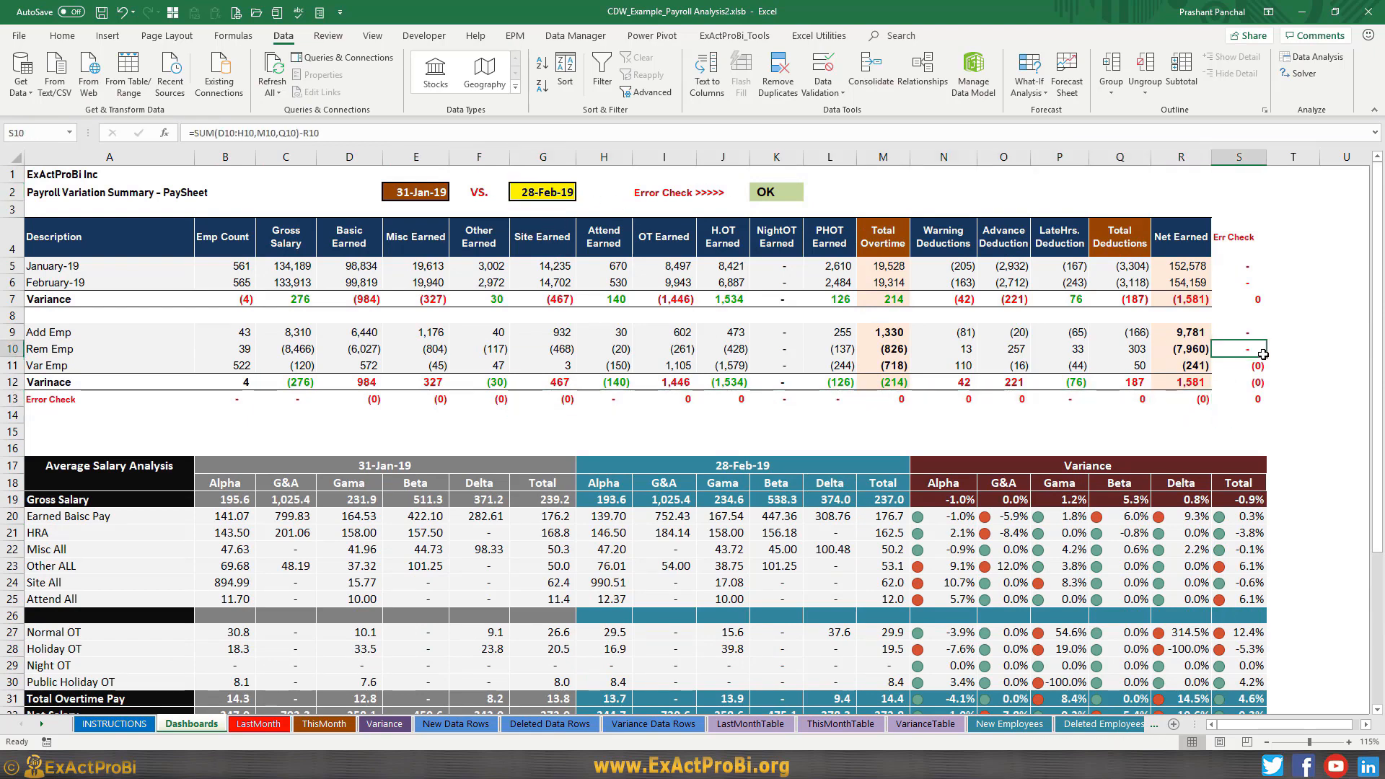
pyautogui.scroll(-4, 743, 334)
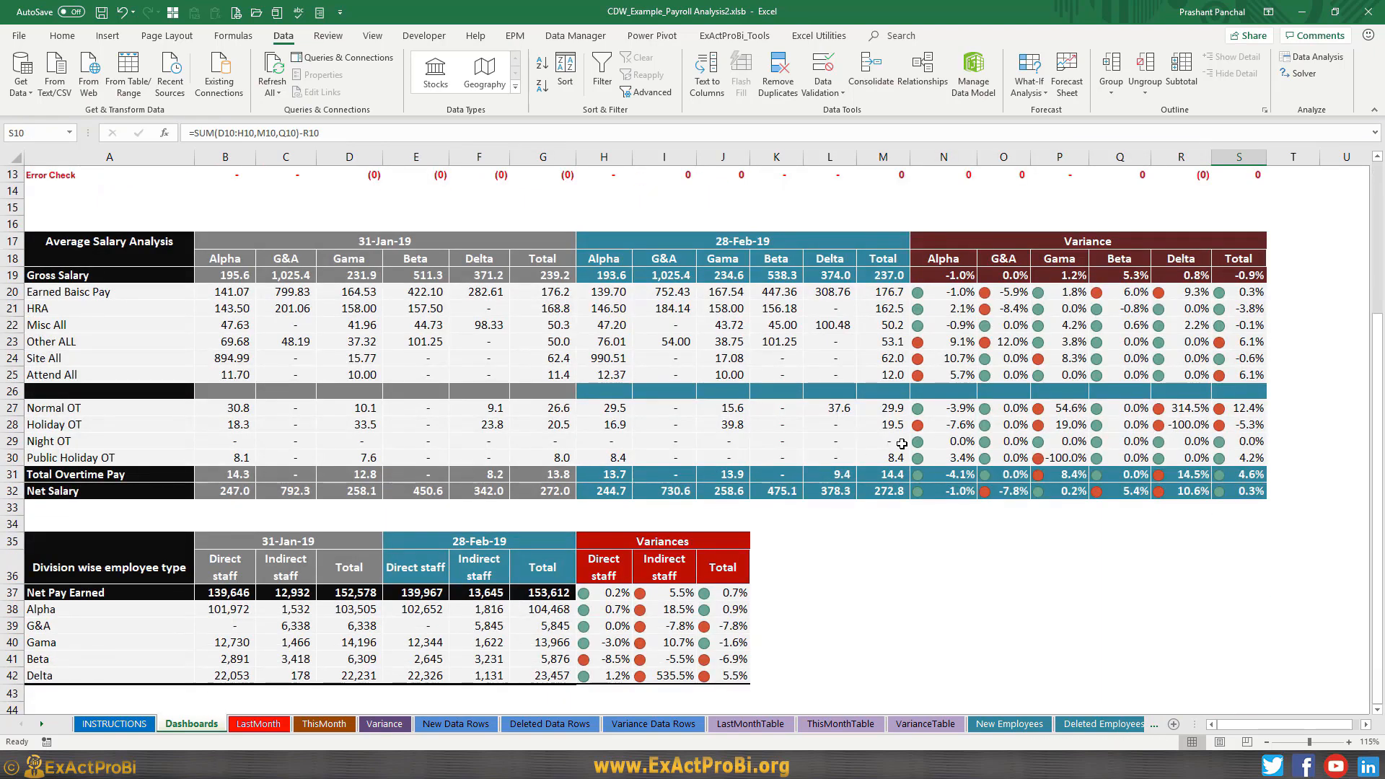
pyautogui.scroll(4, 902, 444)
# - Inspect January's Emp Count formula and the Earned Basic Pay and HRA formulas for both months in Average Salary Analysis
pyautogui.scroll(-2, 711, 368)
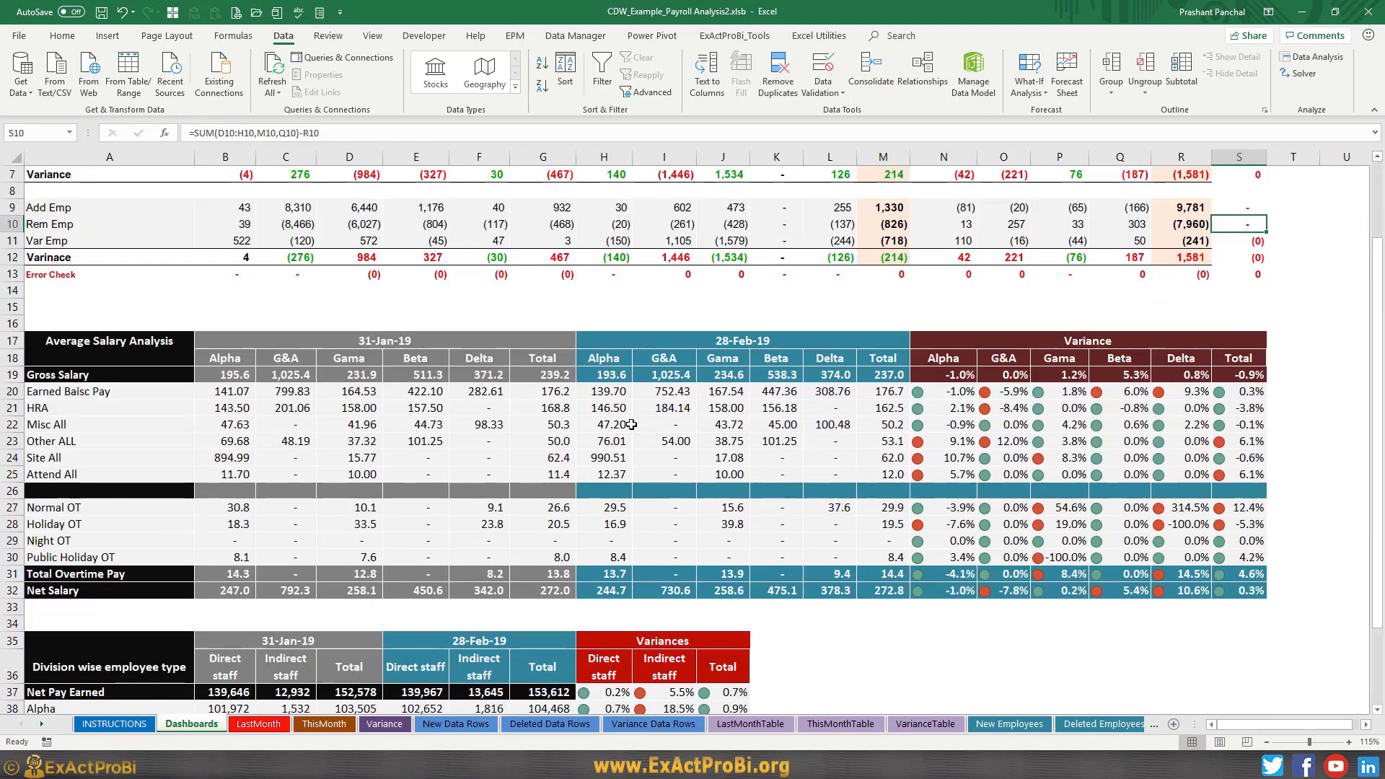
pyautogui.click(608, 394)
pyautogui.scroll(2, 663, 435)
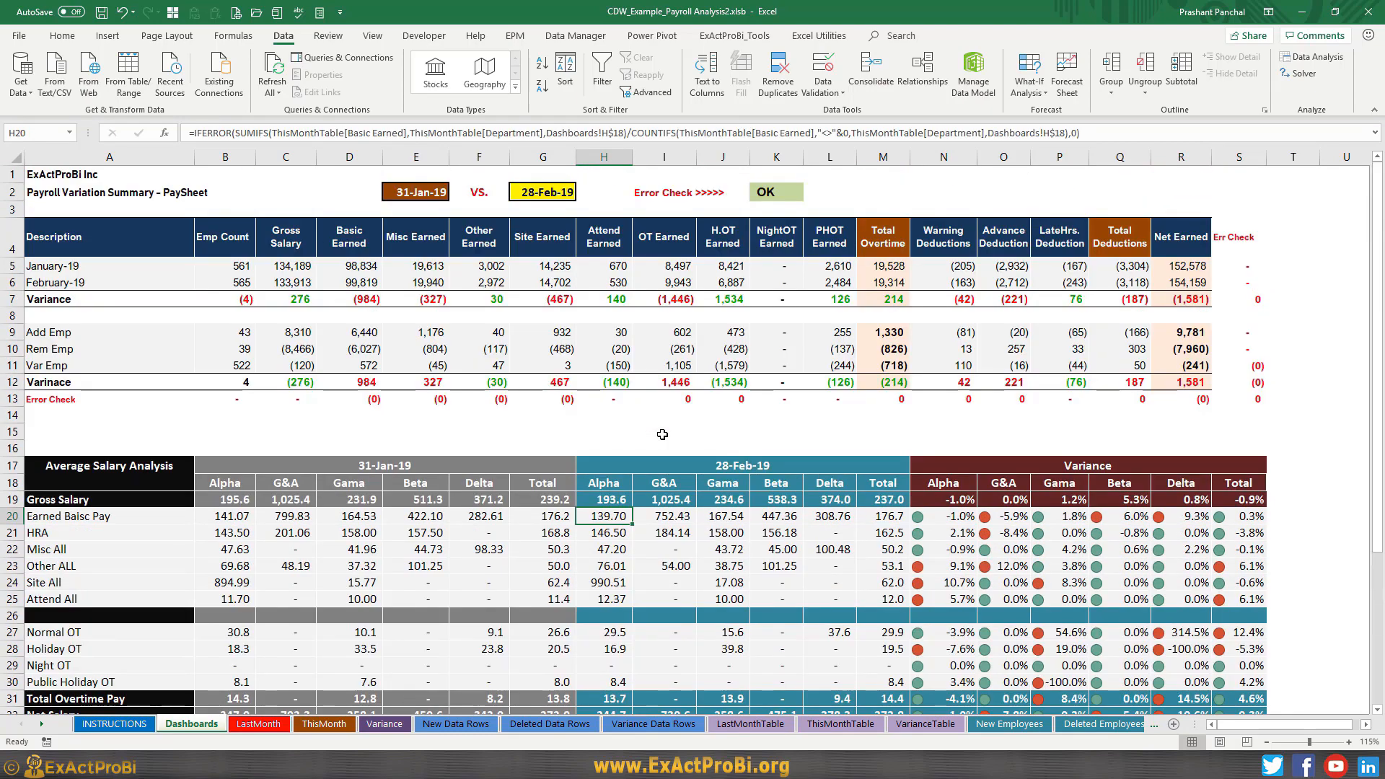
pyautogui.click(239, 265)
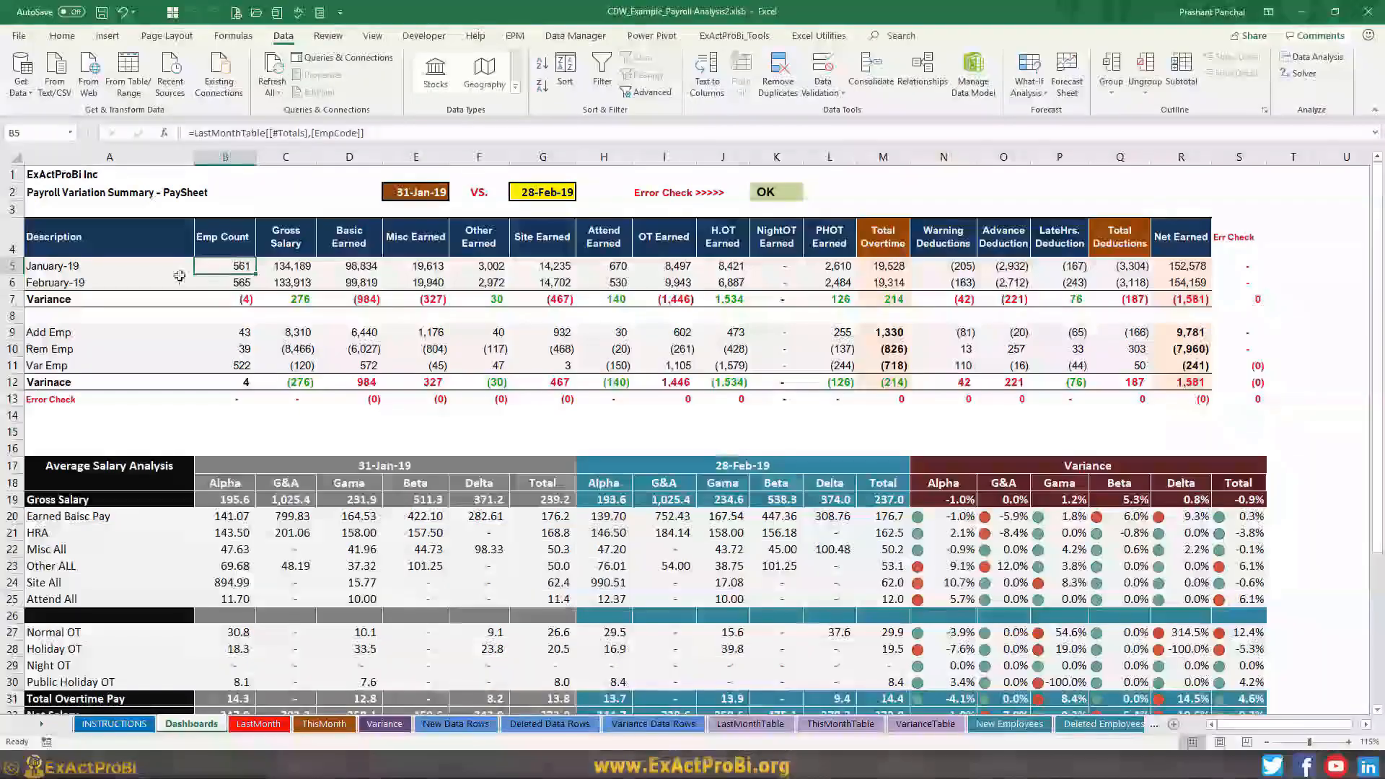
pyautogui.click(231, 516)
pyautogui.click(543, 532)
pyautogui.click(723, 532)
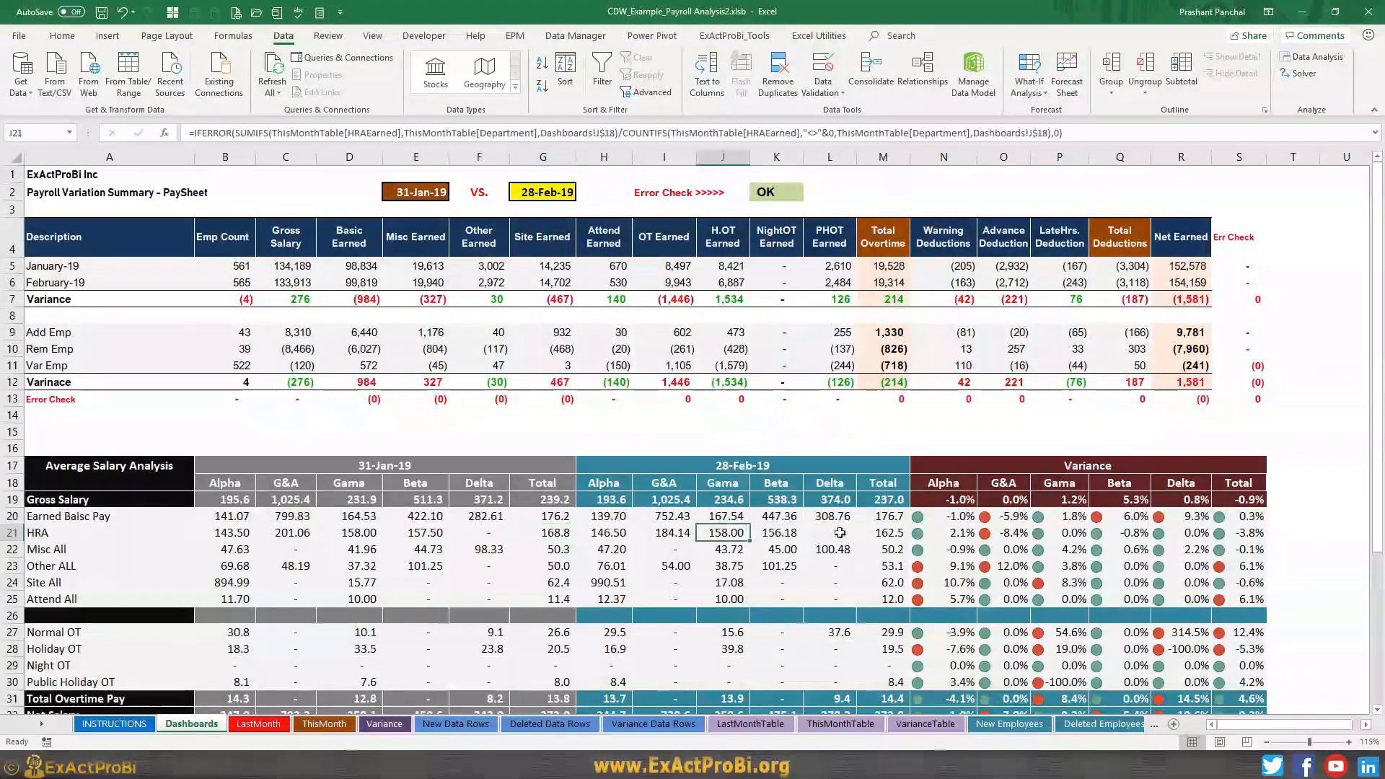